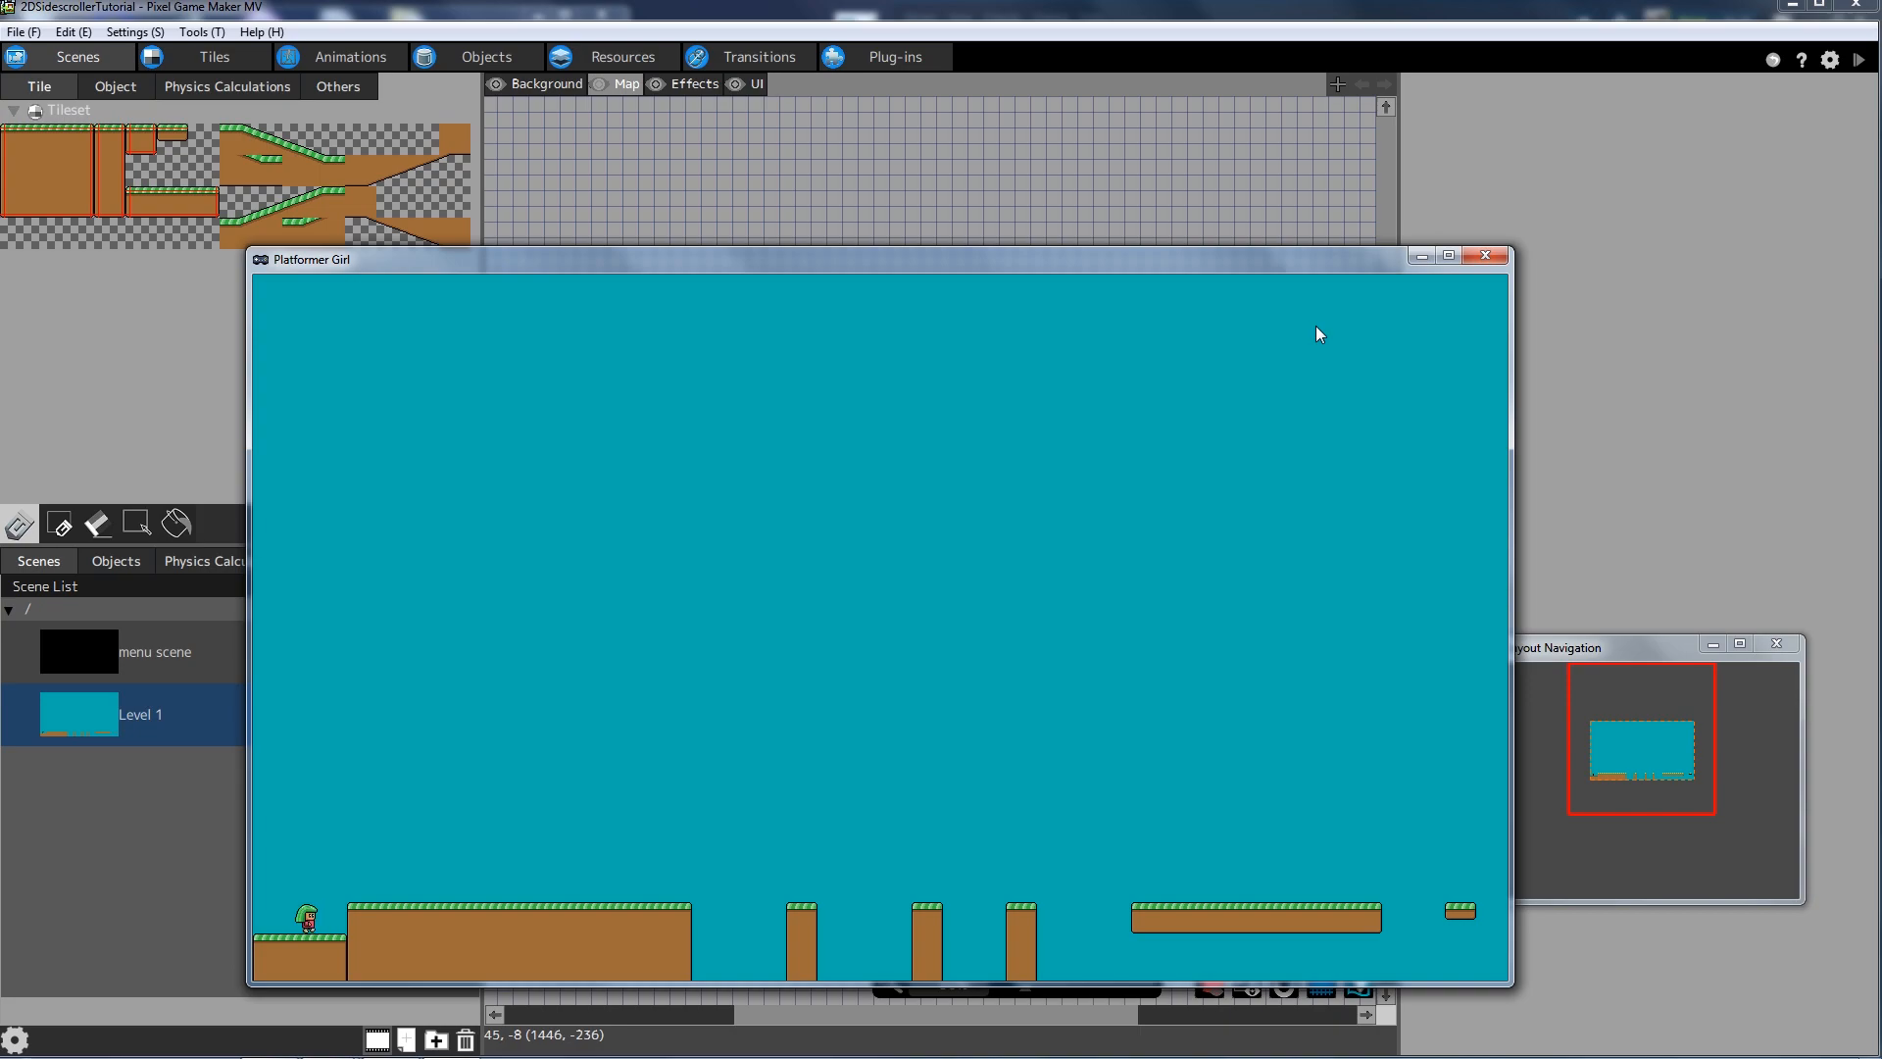
- Play-test Level 1 by walking the character over the ground and jumping around the gaps, and close the test window
key("space")
key("Right")
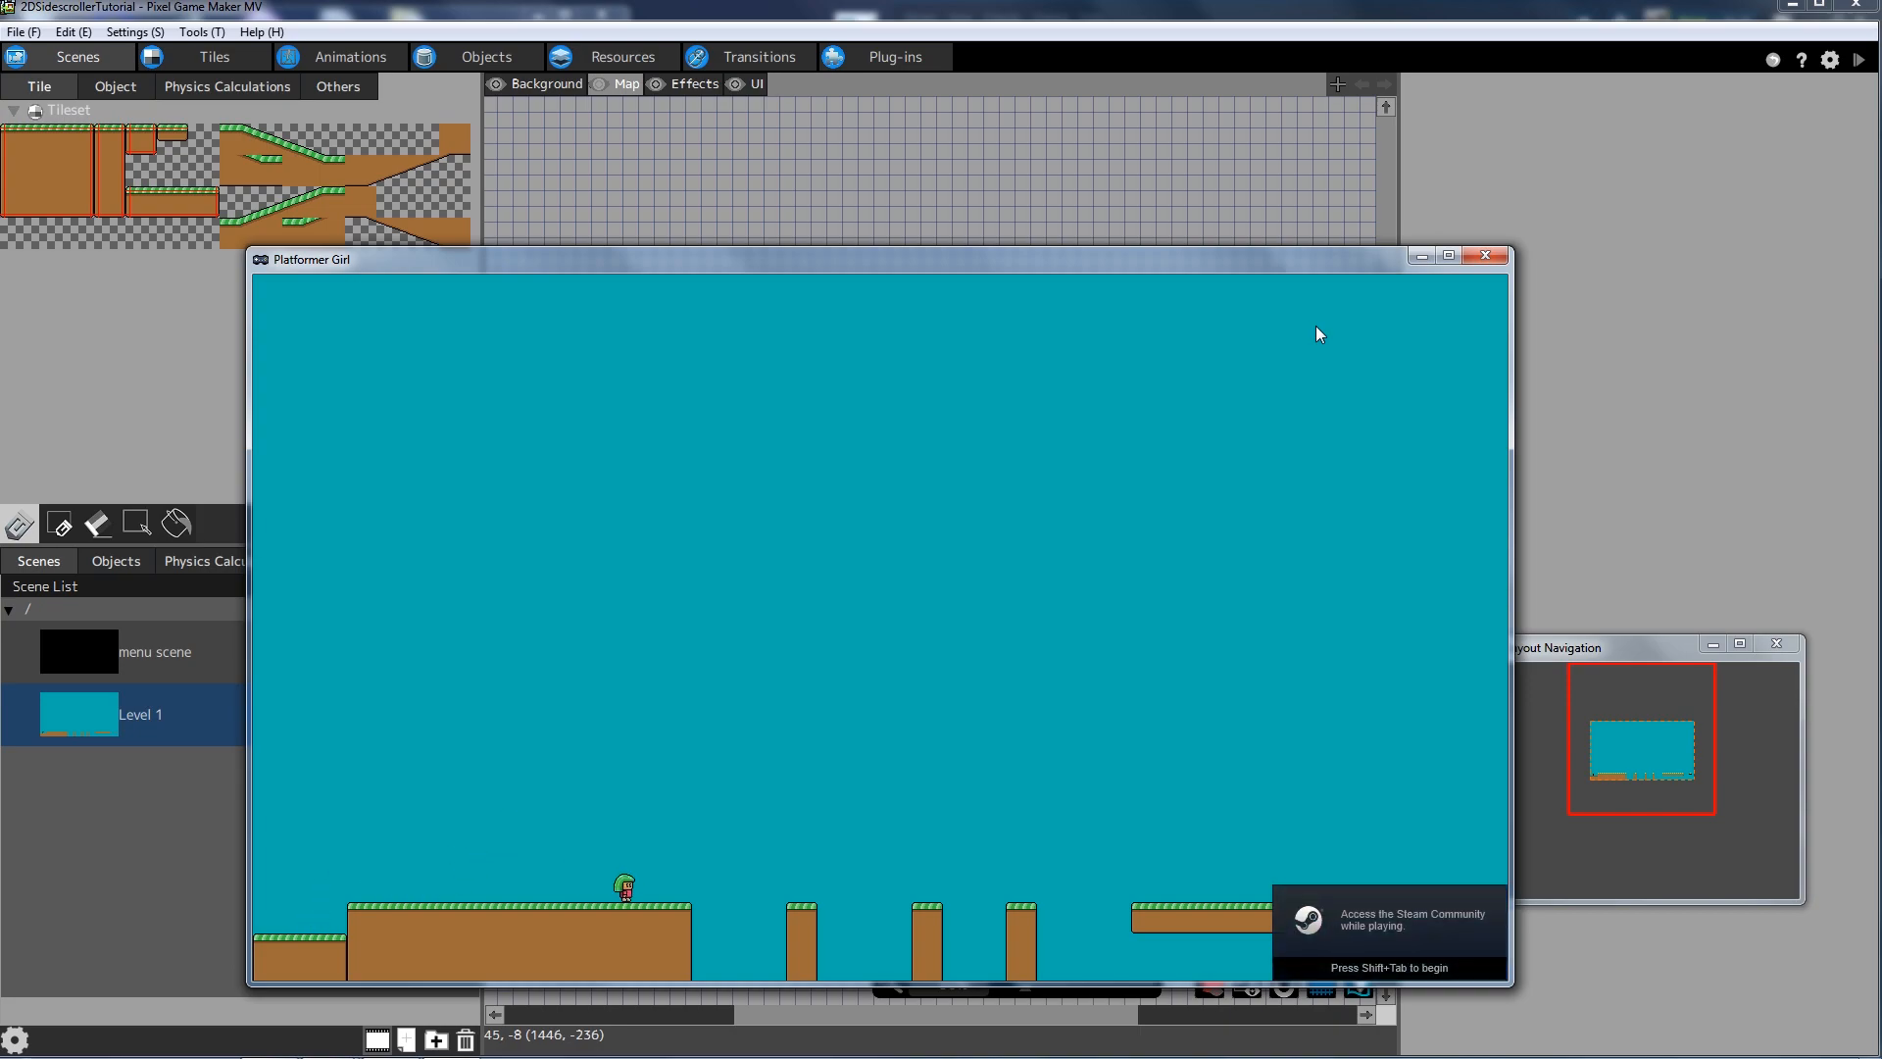
key("Right")
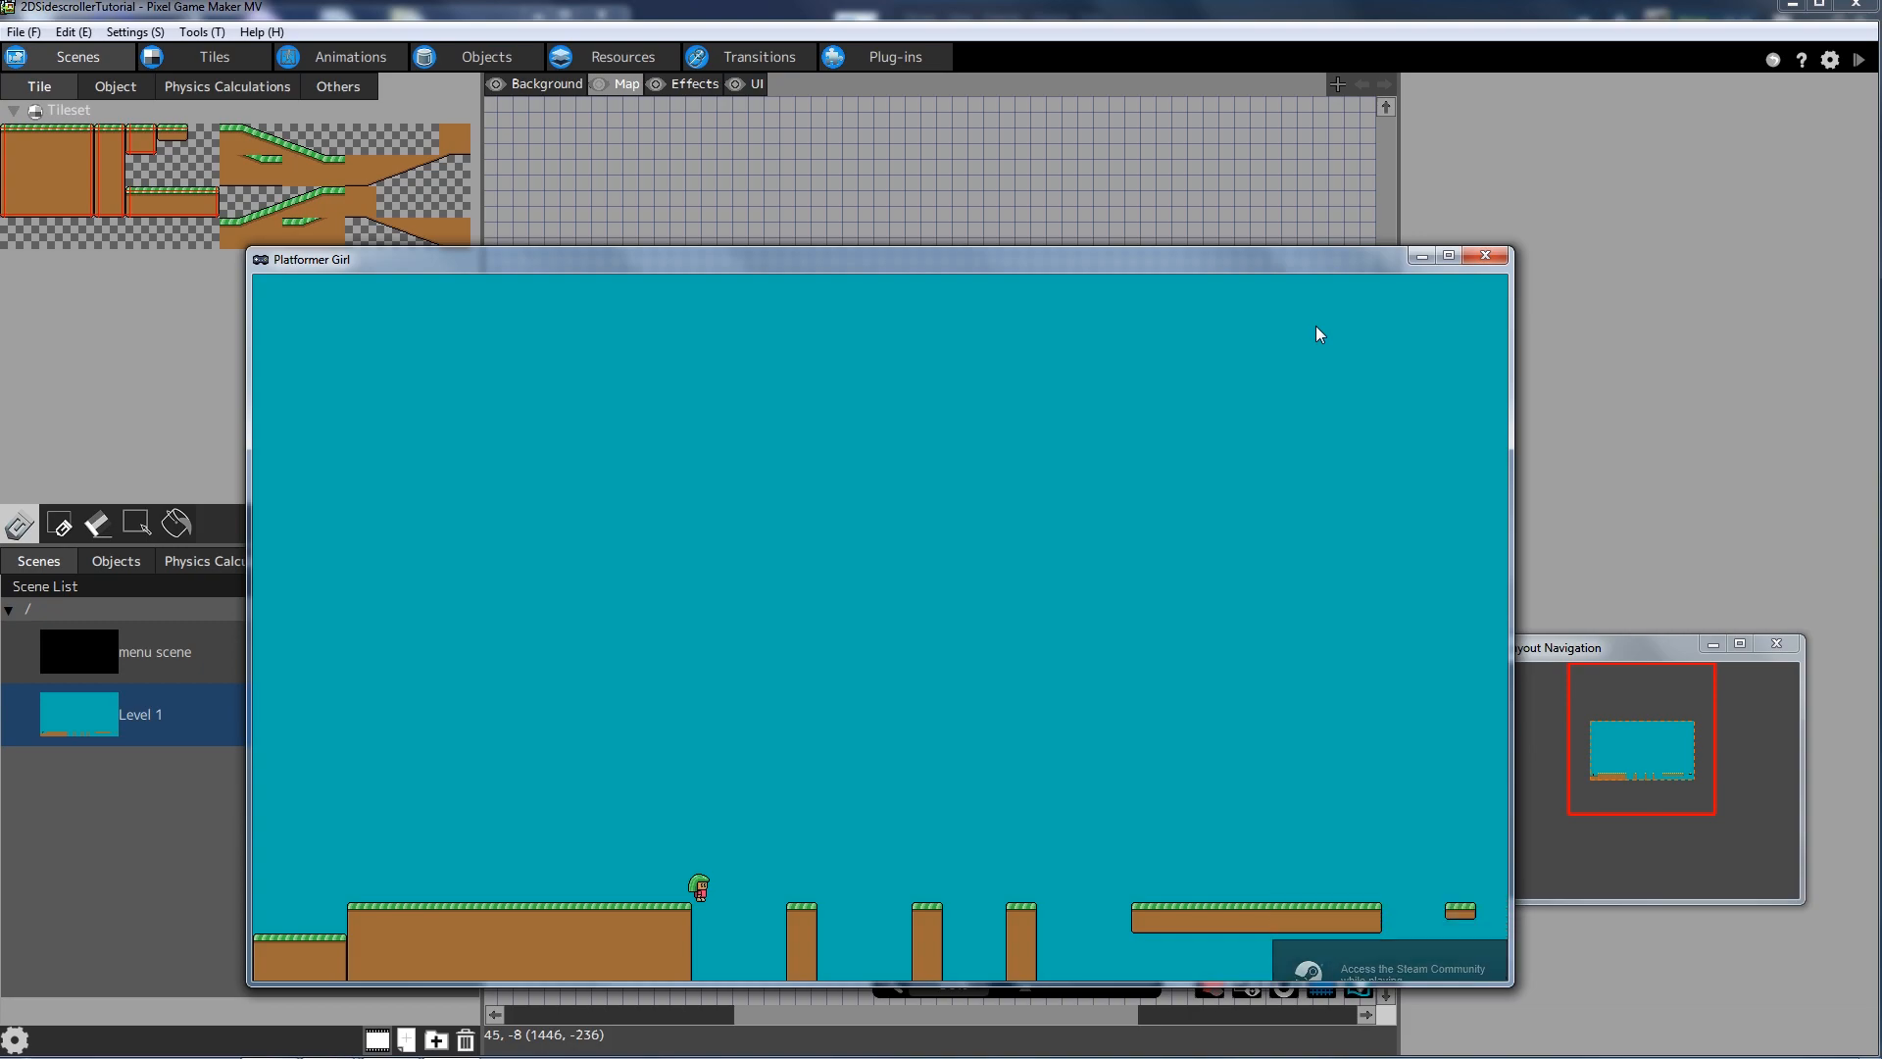
key("space")
key("Left")
key("Right")
key("space")
key("Left")
key("space")
key("Right")
key("space")
key("Left")
key("space")
key("Right")
key("space")
key("Left")
left_click(1485, 255)
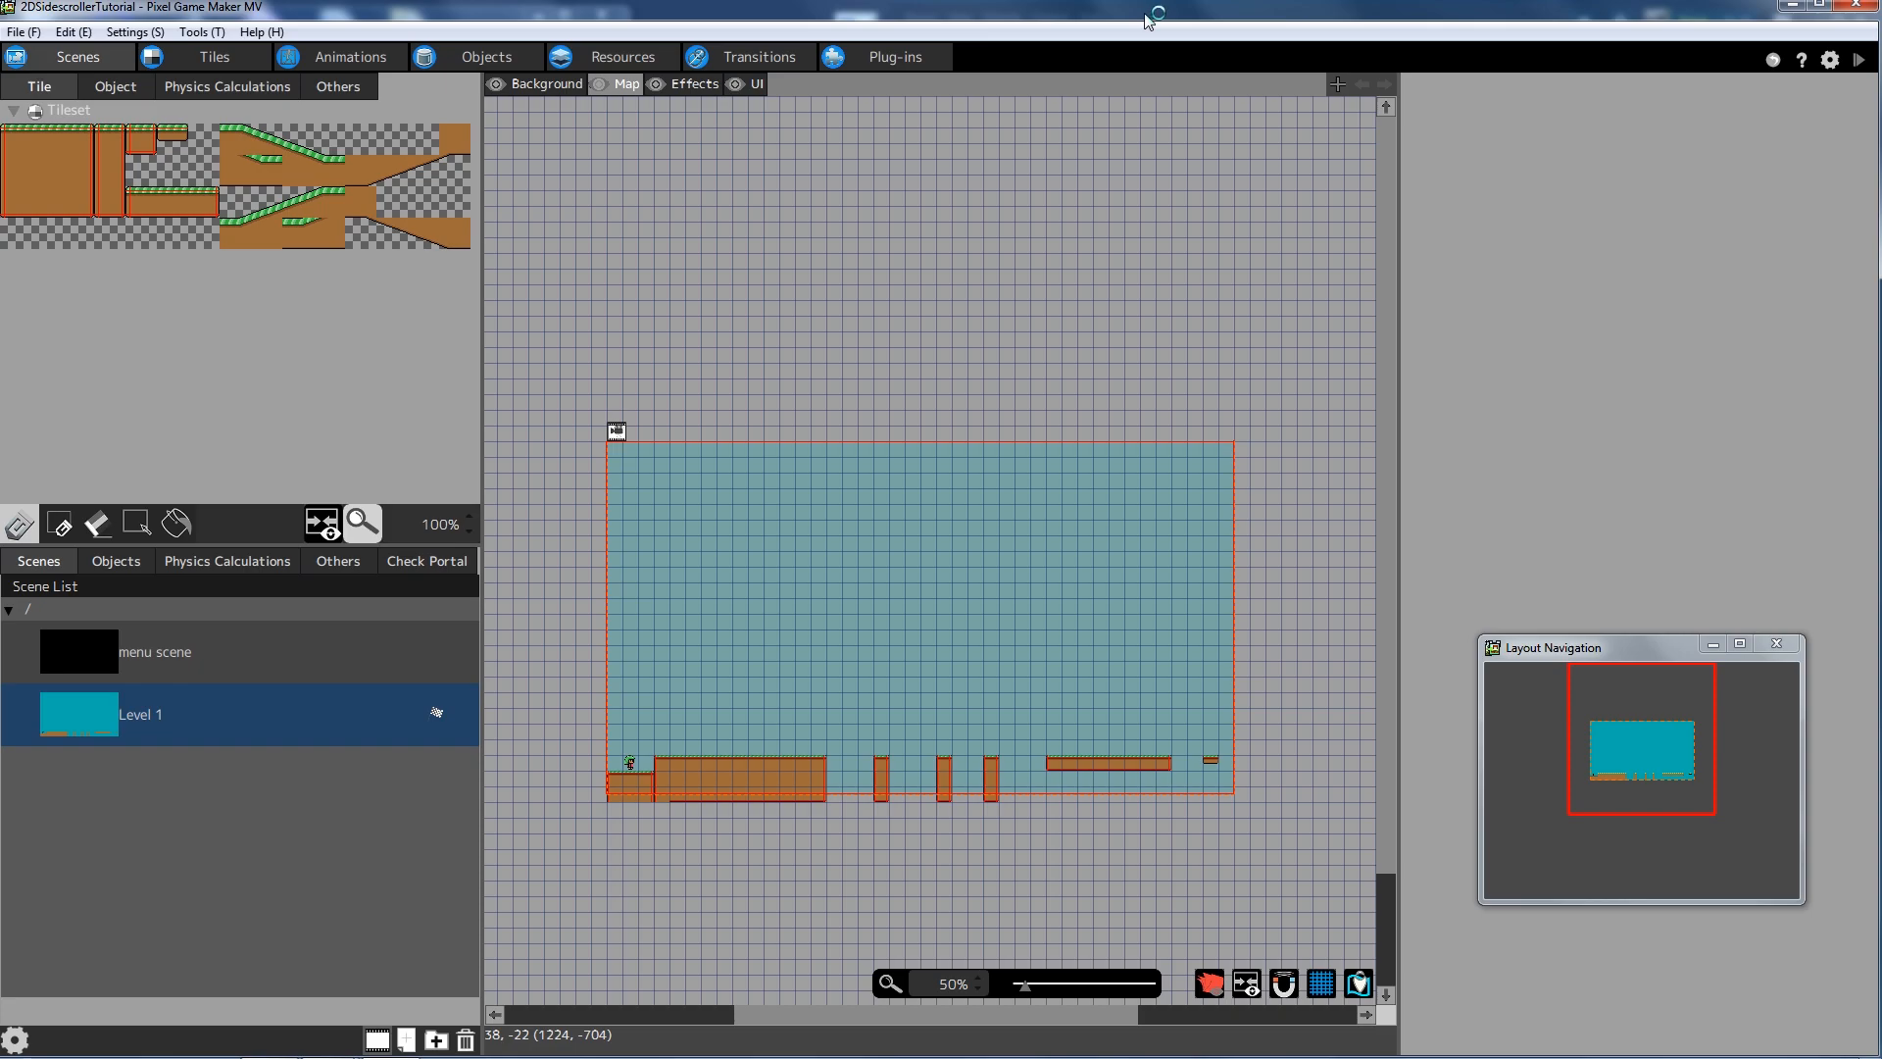
- Add a new folder named Enemies to the project's image resources
left_click(648, 59)
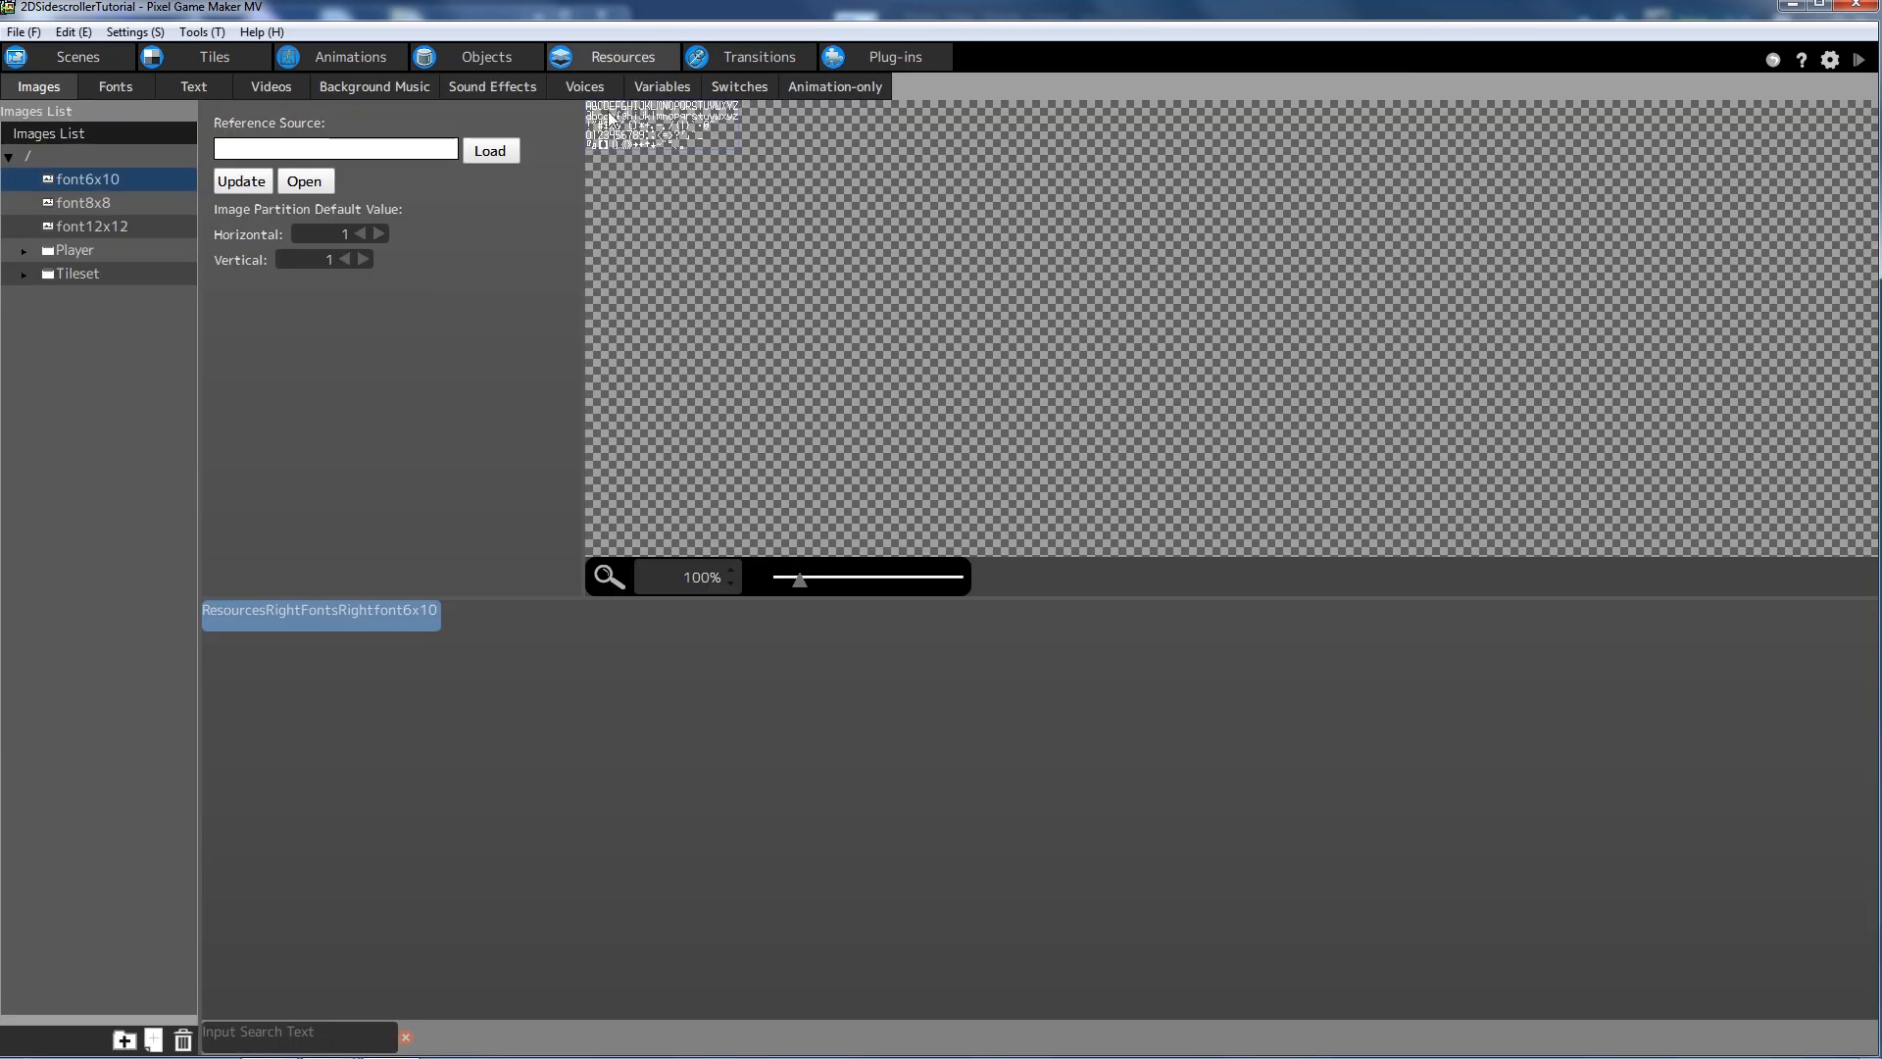
right_click(85, 339)
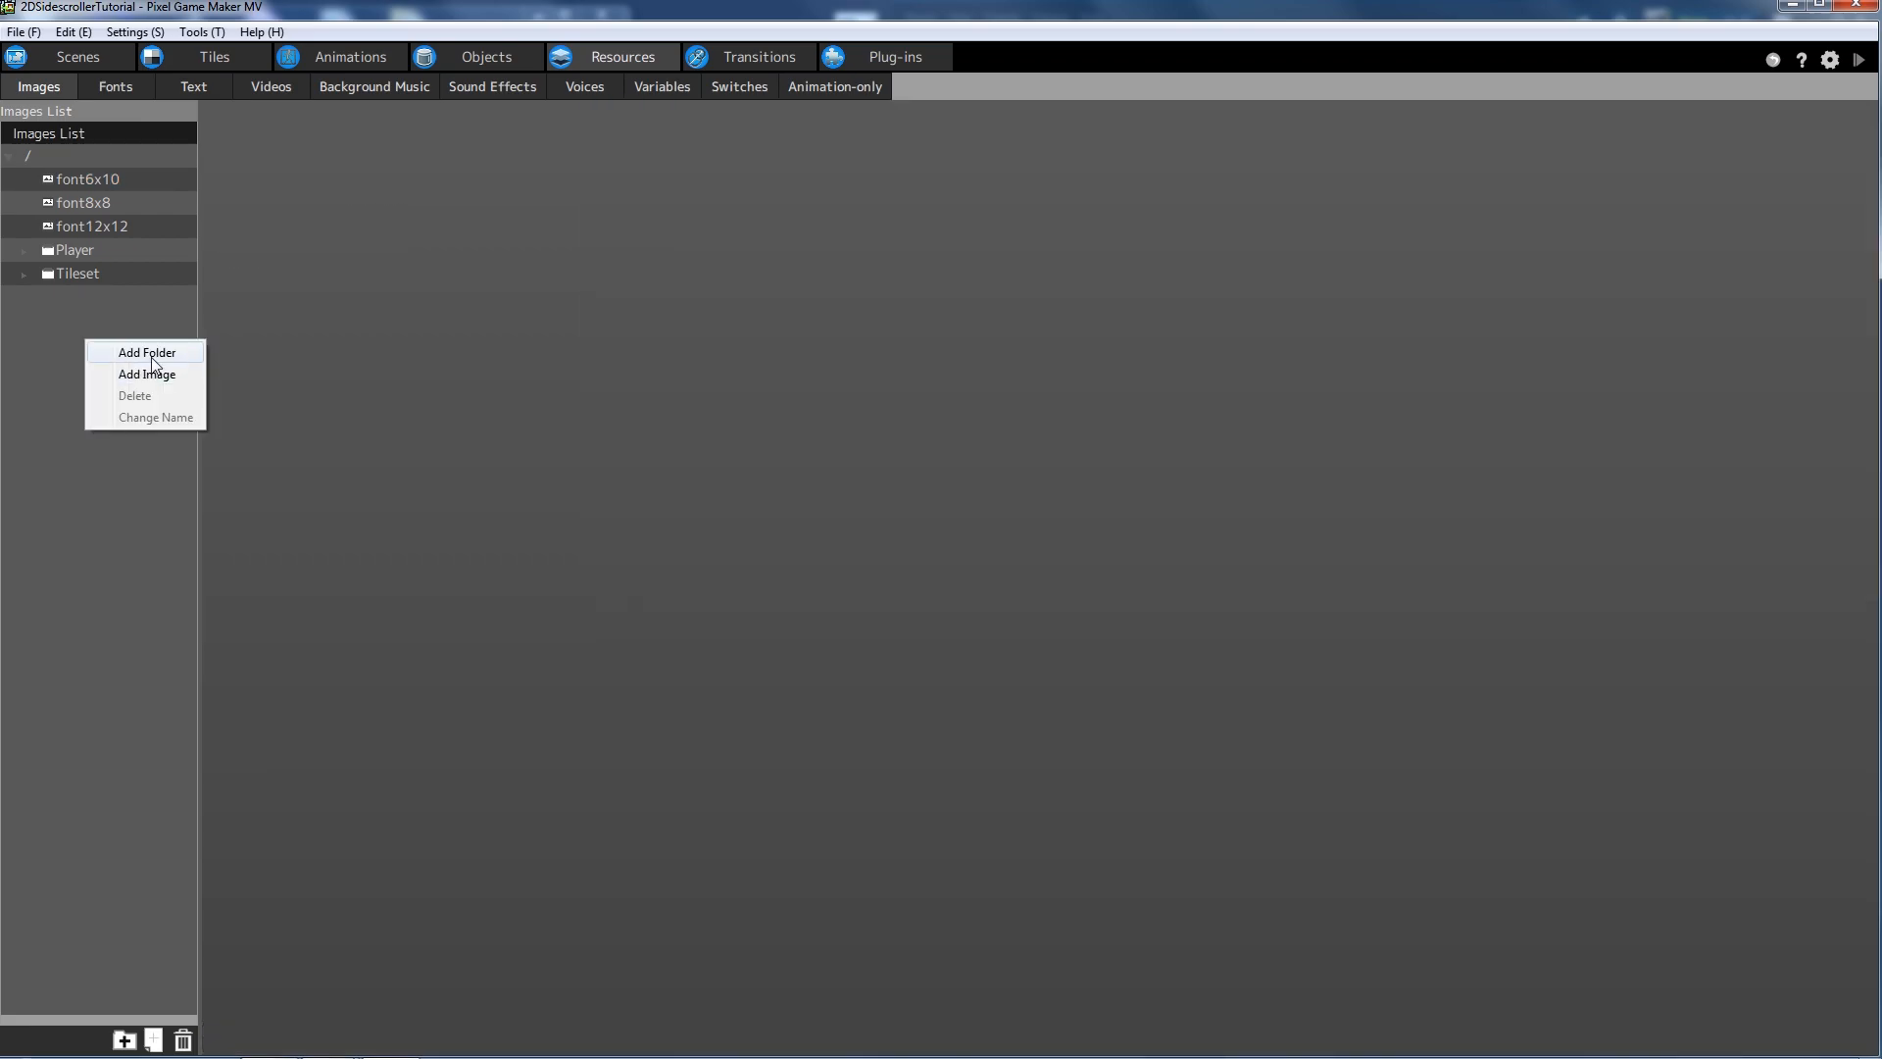
left_click(147, 355)
right_click(76, 298)
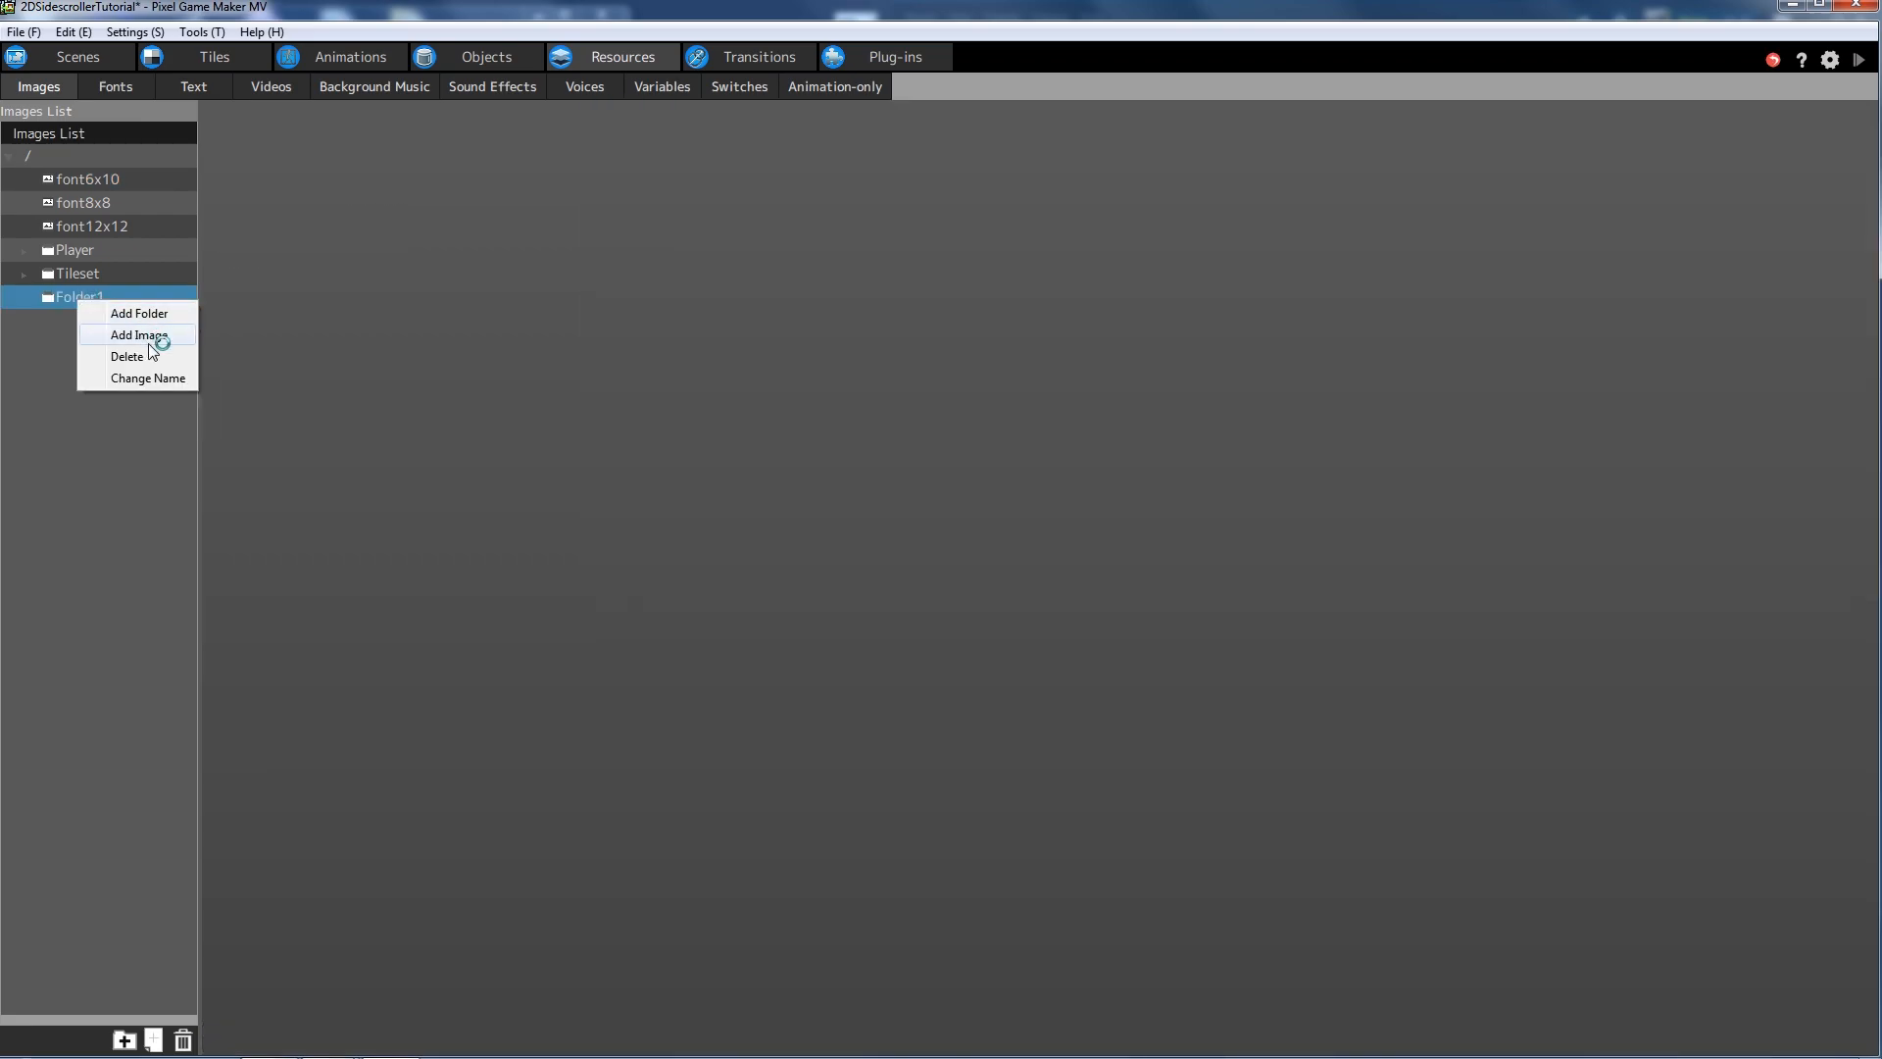
left_click(169, 378)
type("E")
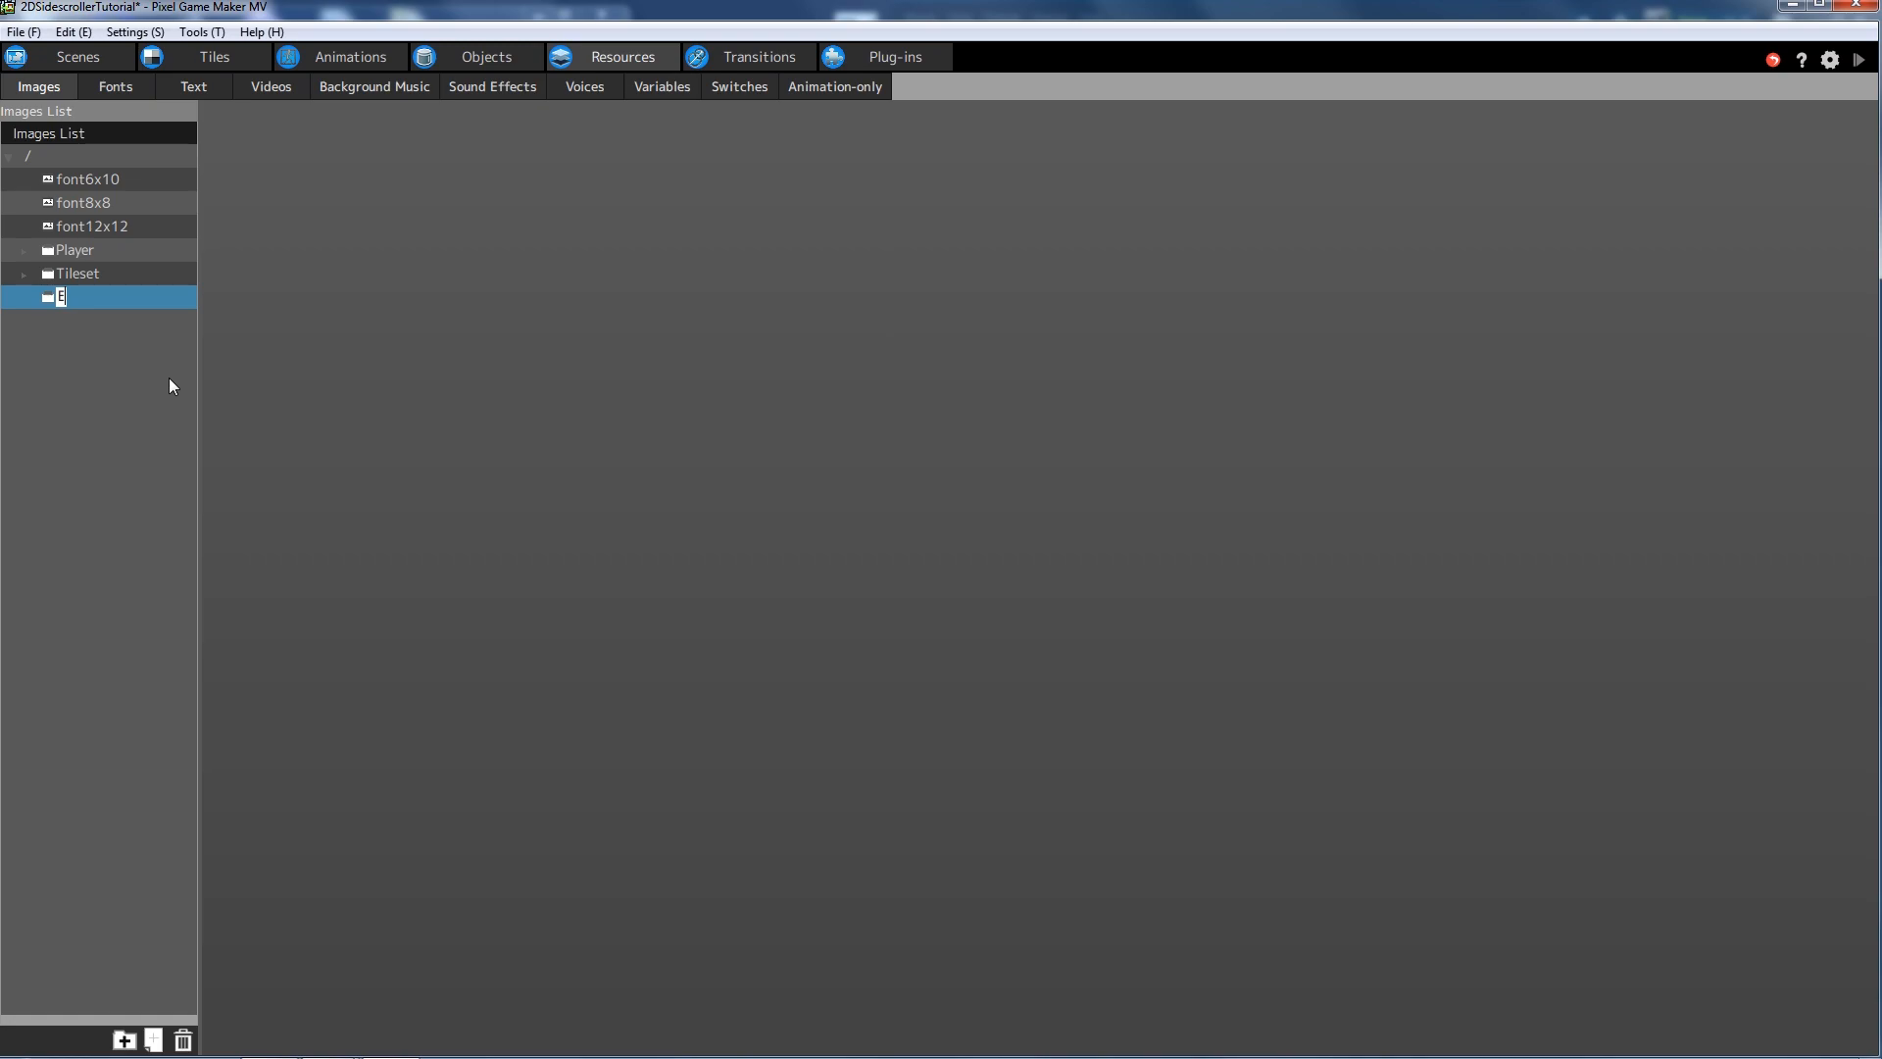
type("nemies")
key("Return")
left_click(87, 344)
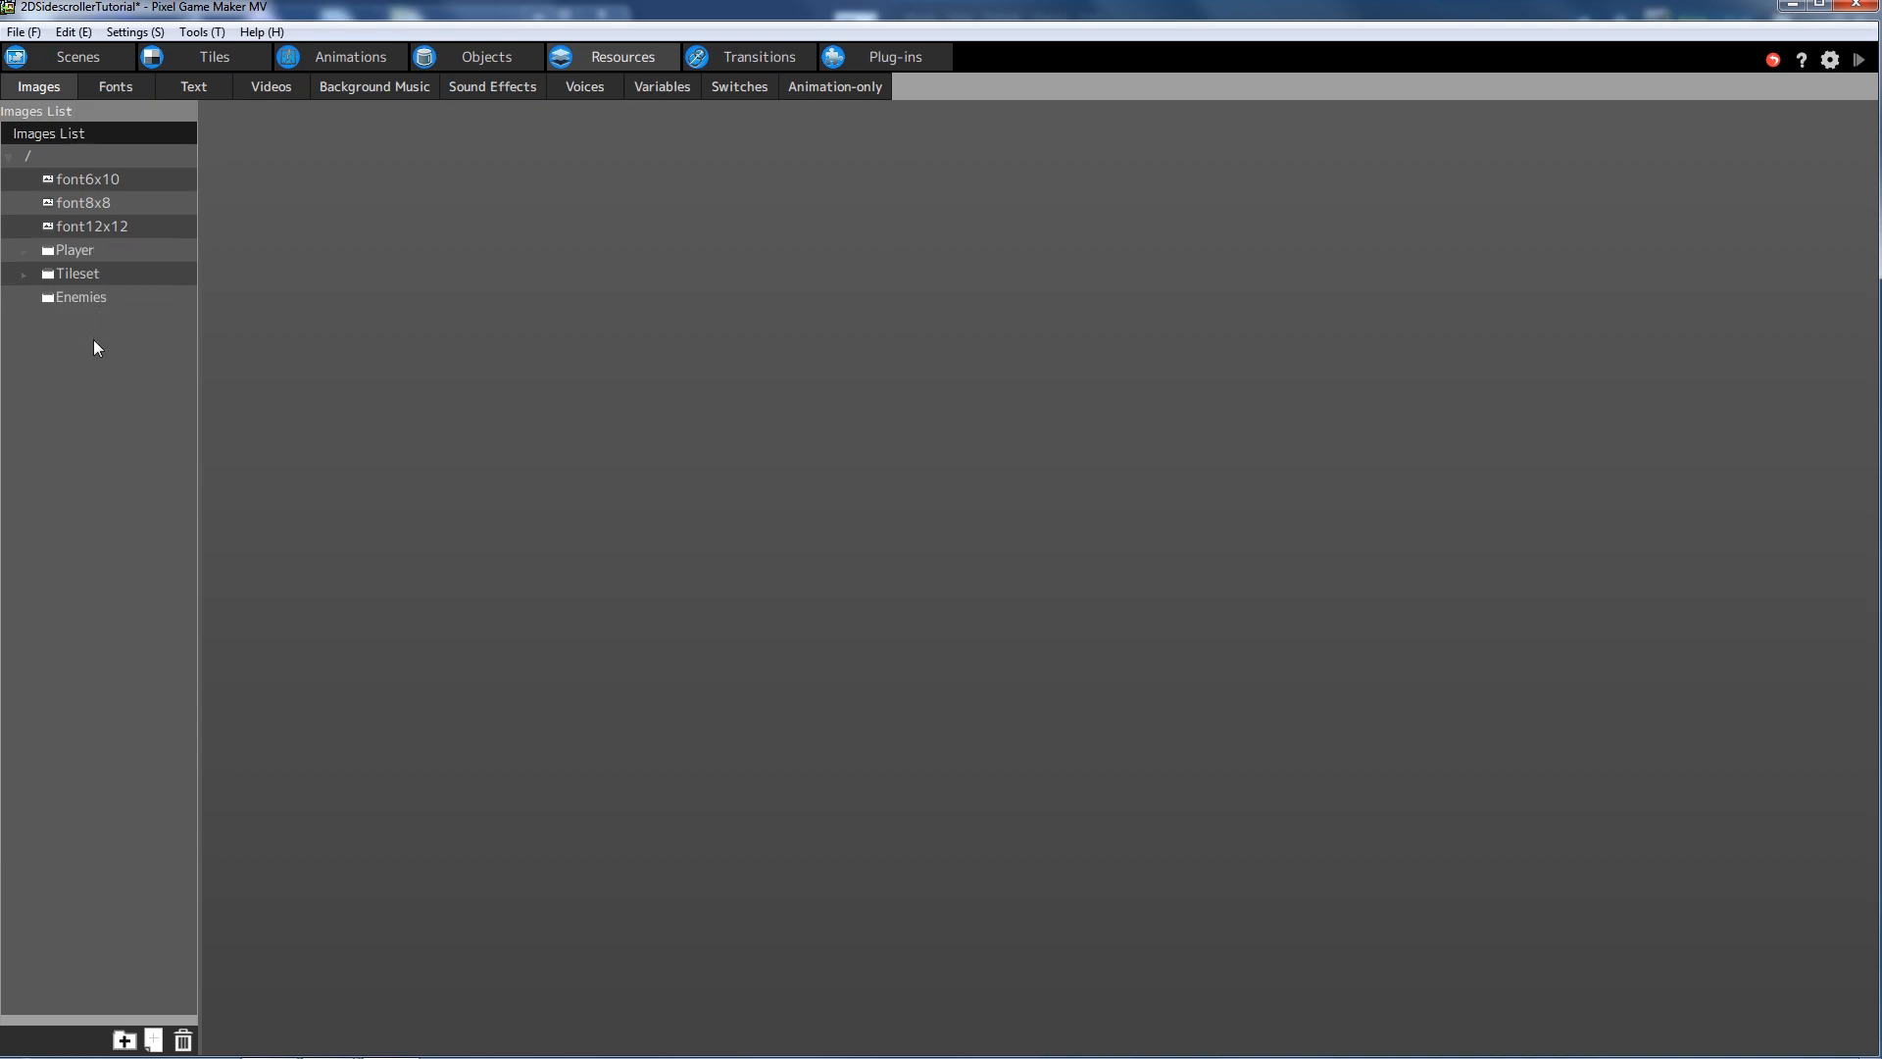
- Import all six red Devil walk, death and stand images from Assets/Tutorial 2/Enemies on the F: drive into the Enemies folder
left_click(63, 296)
right_click(96, 296)
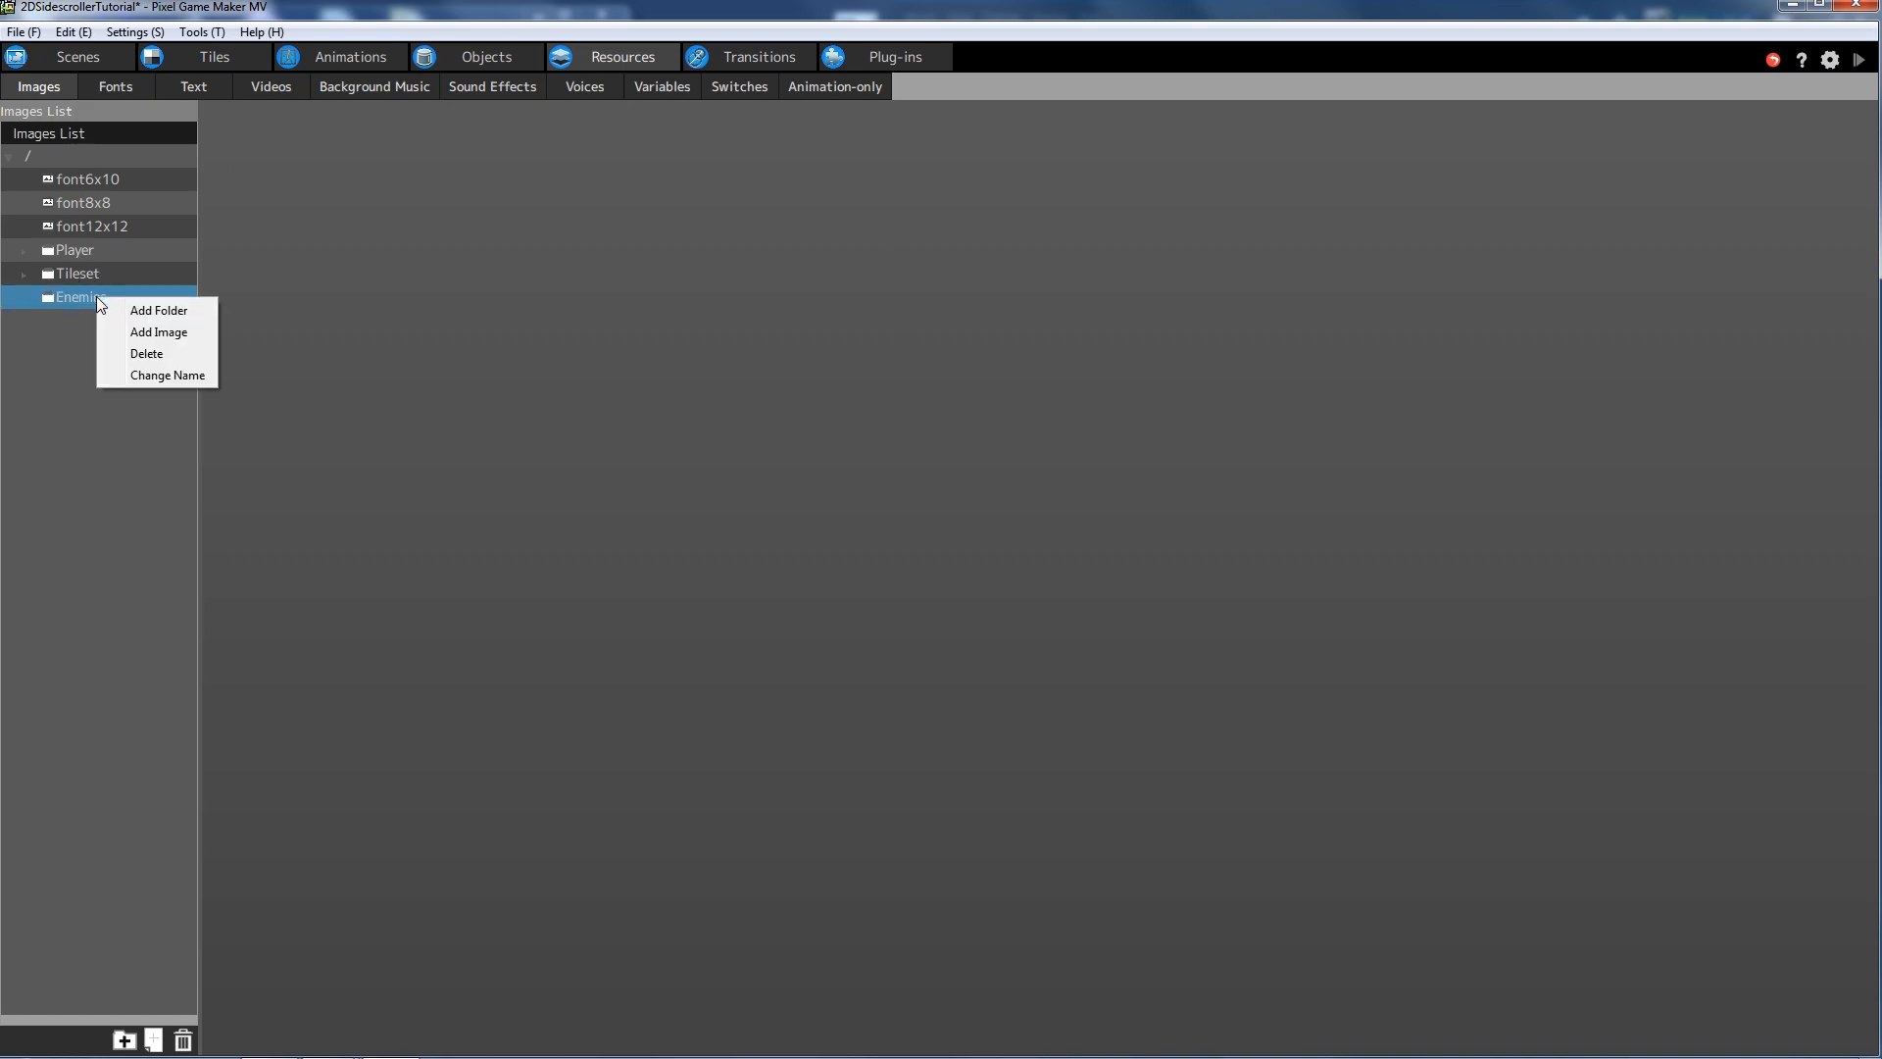
left_click(164, 333)
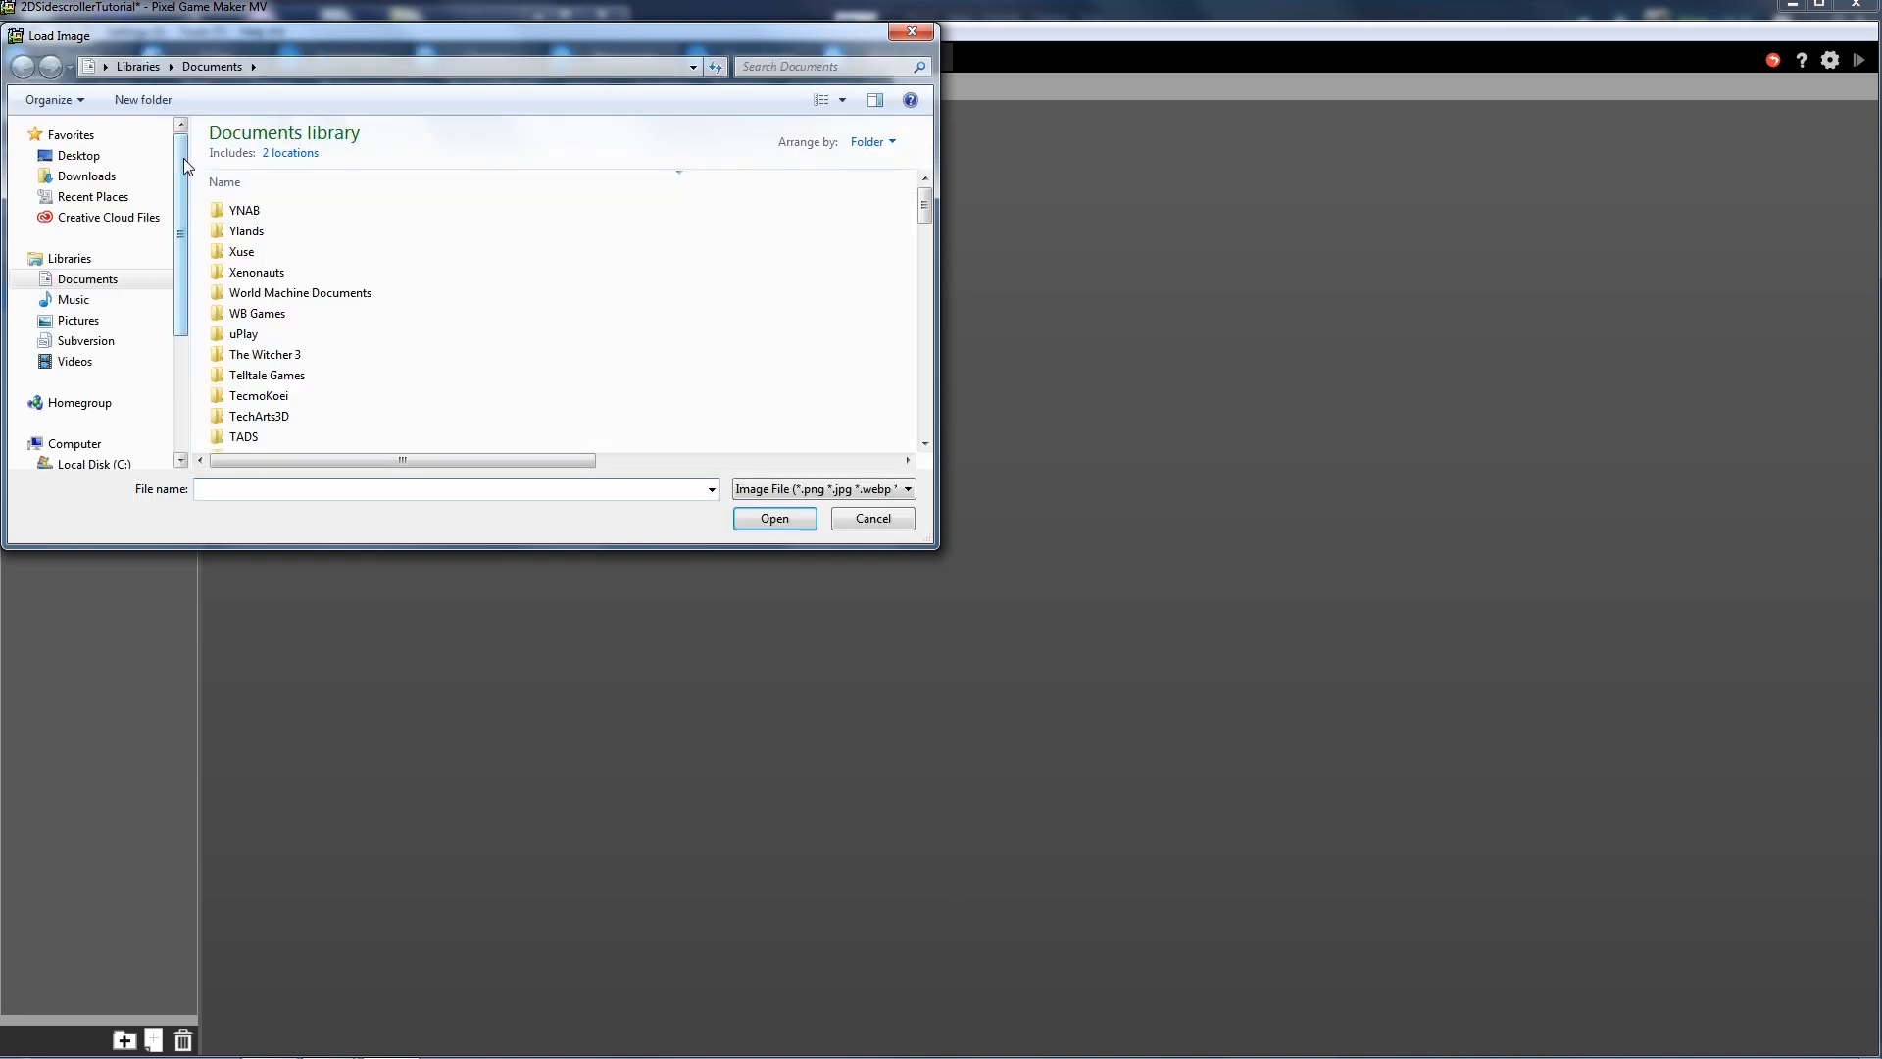
mouse_move(179, 290)
left_mouse_down()
mouse_move(180, 359)
mouse_move(179, 324)
left_mouse_up()
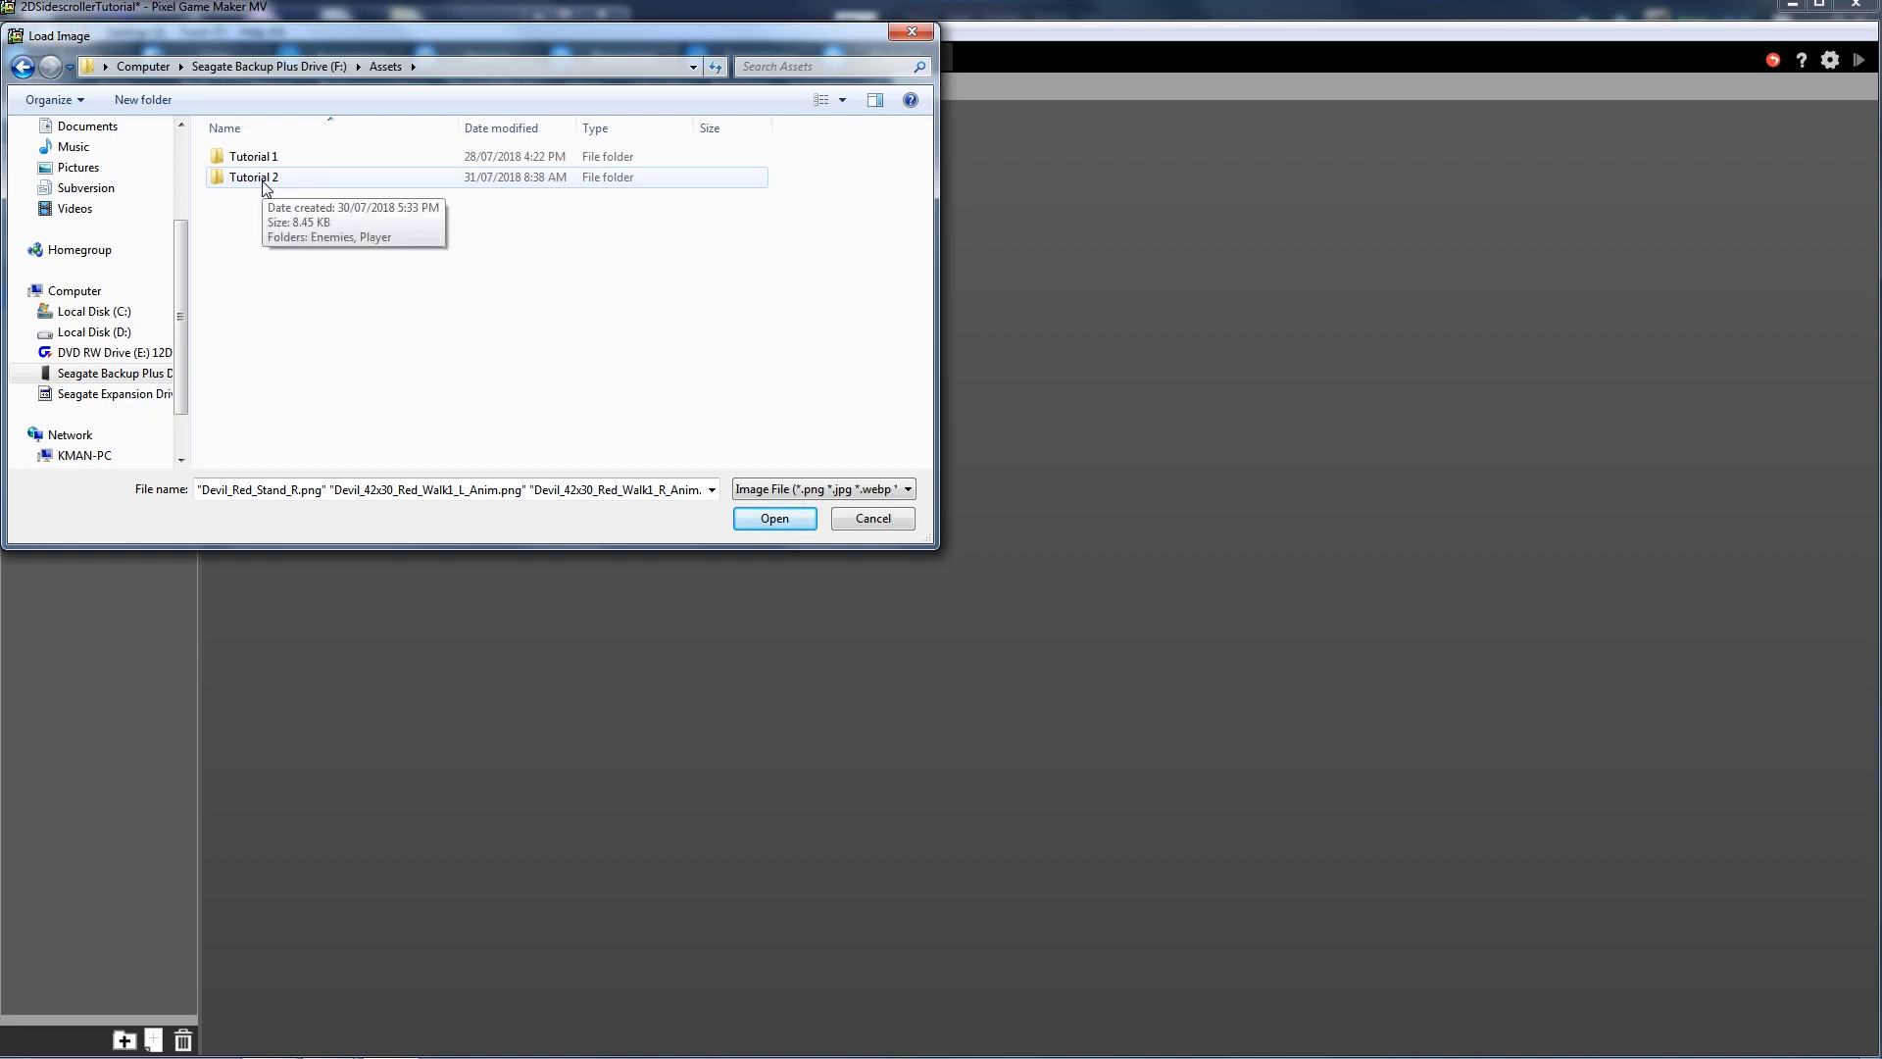
double_click(264, 180)
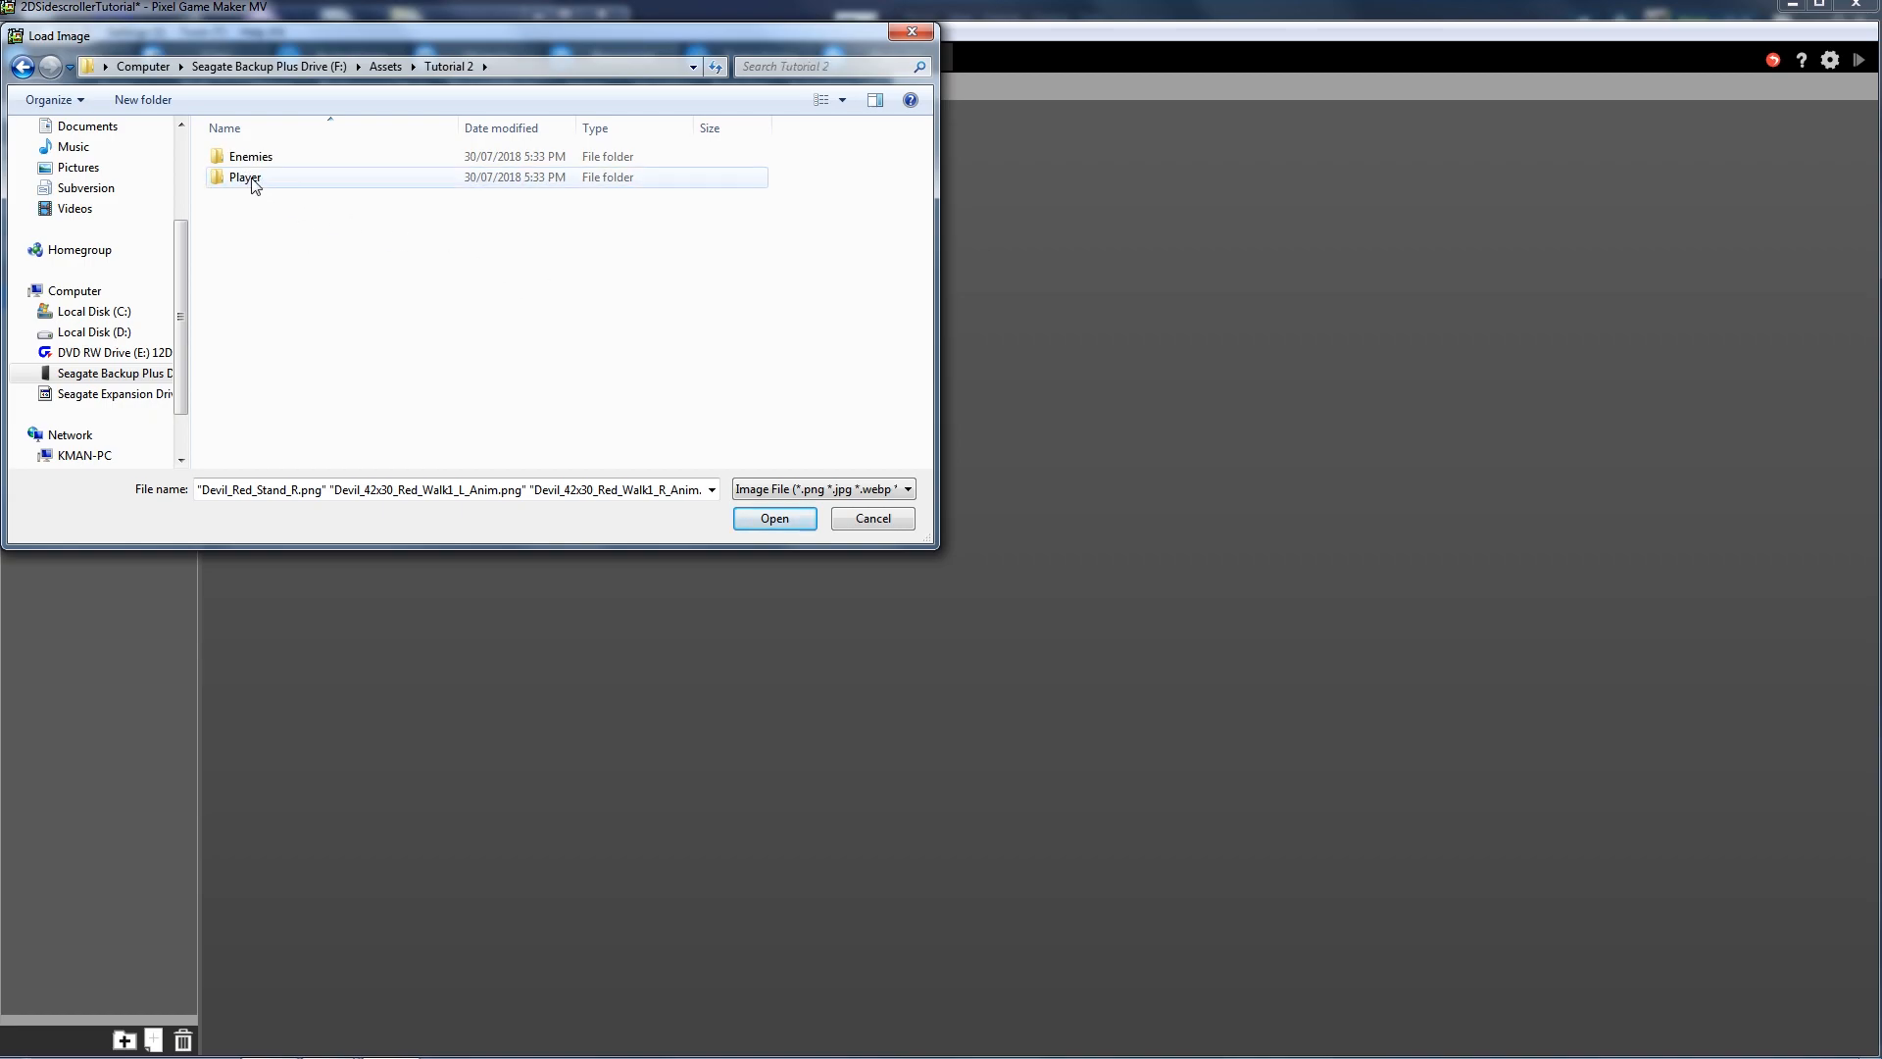
double_click(251, 157)
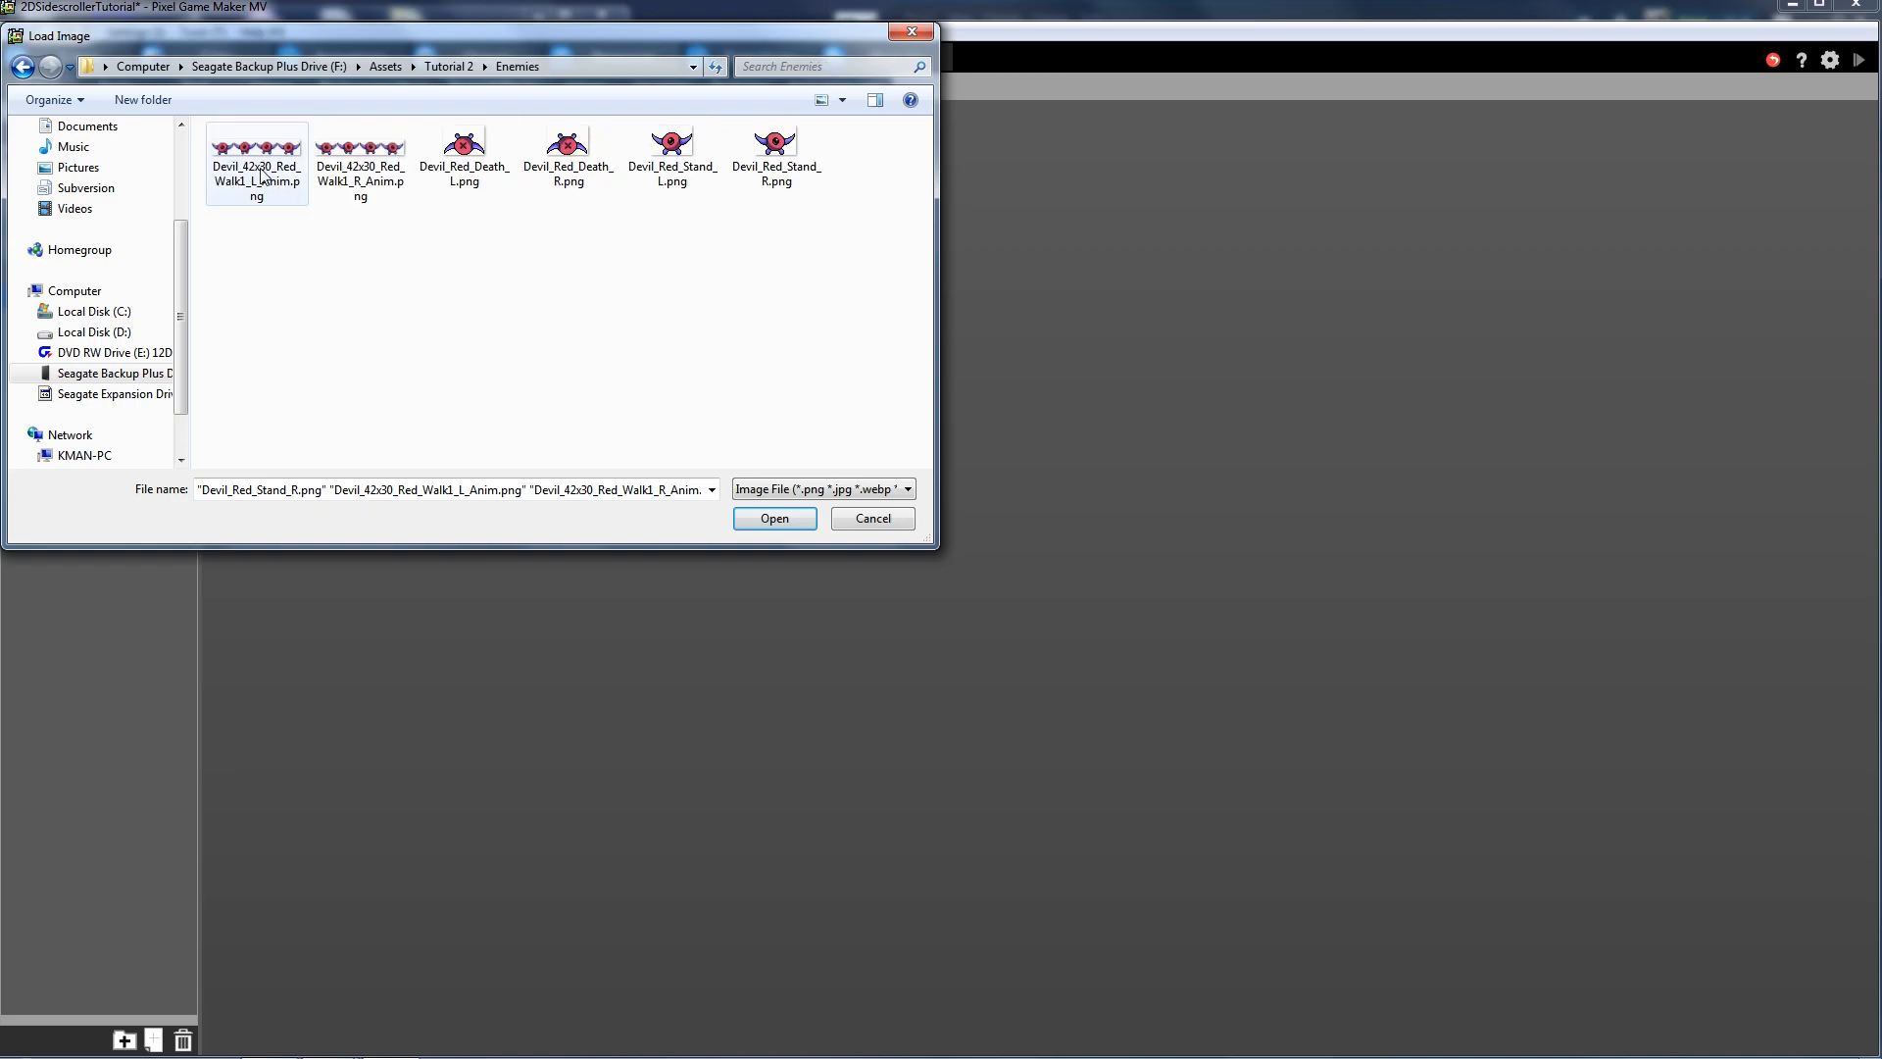
left_click(279, 189)
left_click(753, 174, "shift")
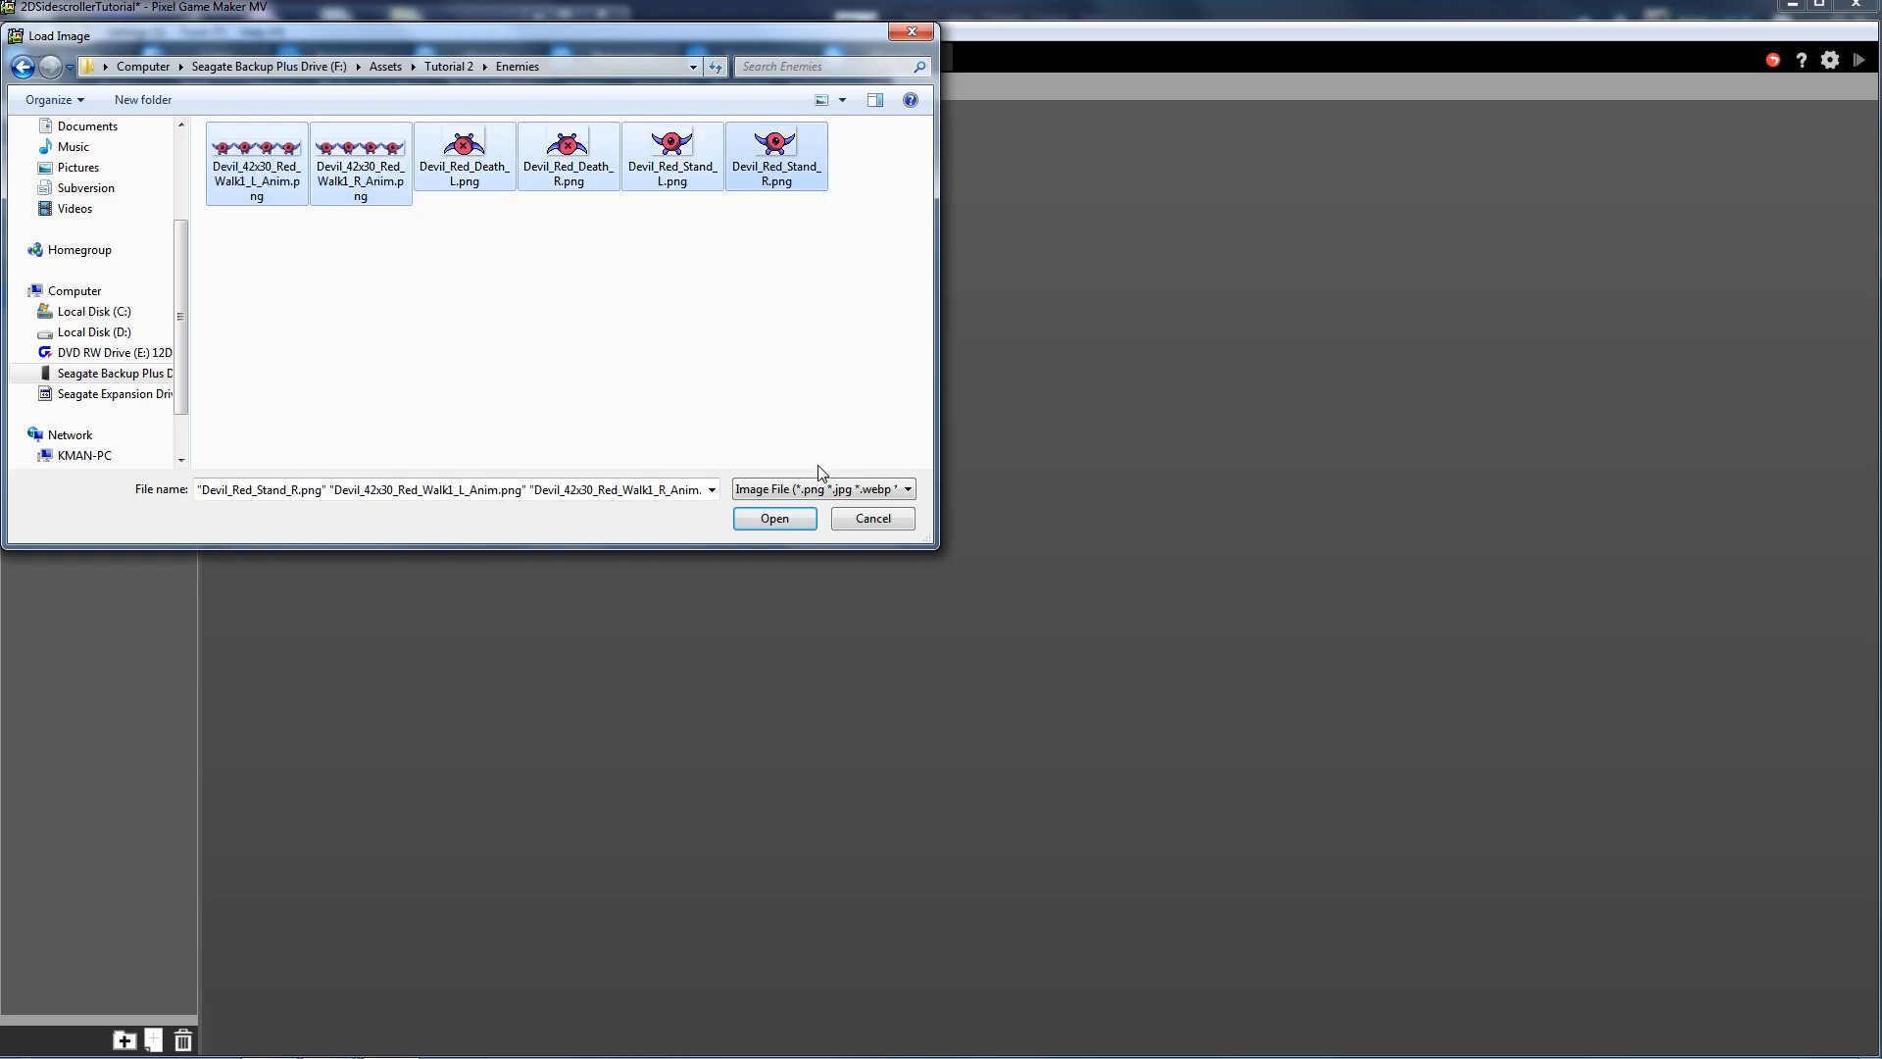
left_click(782, 522)
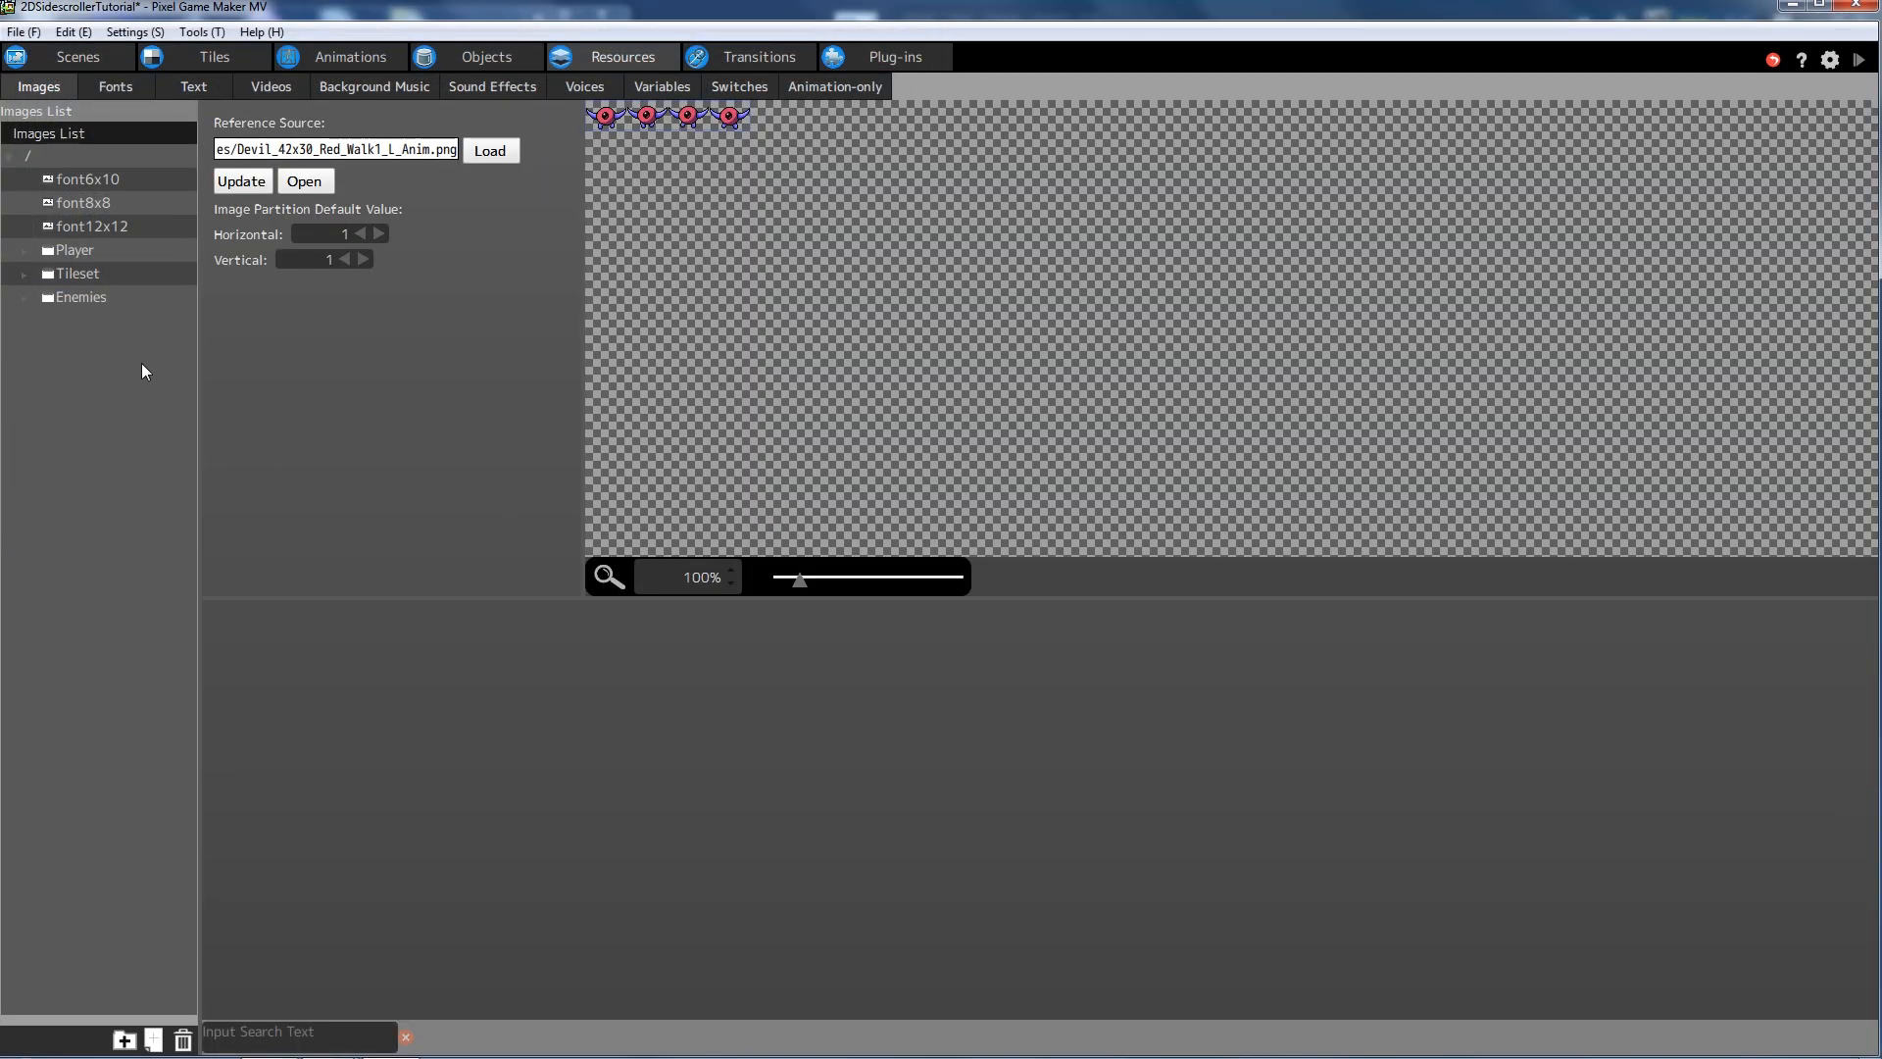
- Examine the imported Devil walk, death and stand images in the Enemies folder one by one, and collapse the folder
left_click(21, 297)
left_click(23, 298)
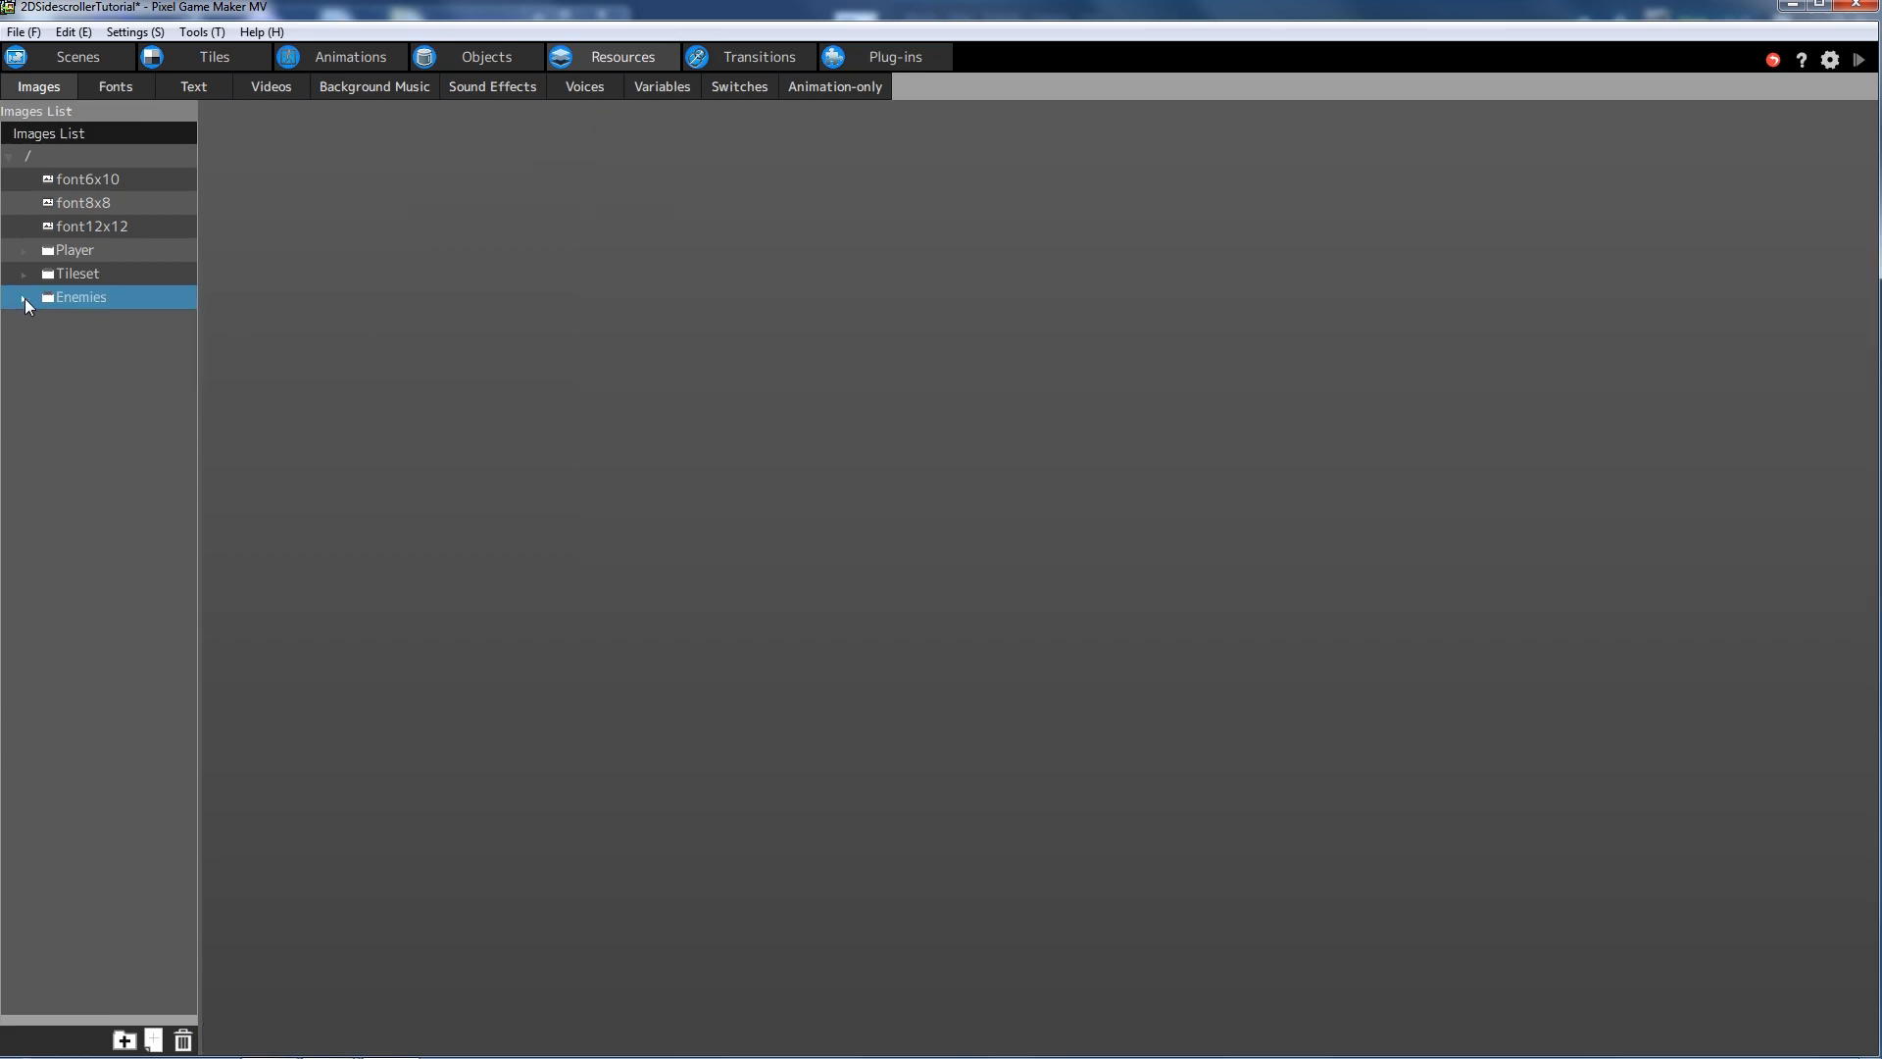
left_click(26, 298)
left_click(85, 322)
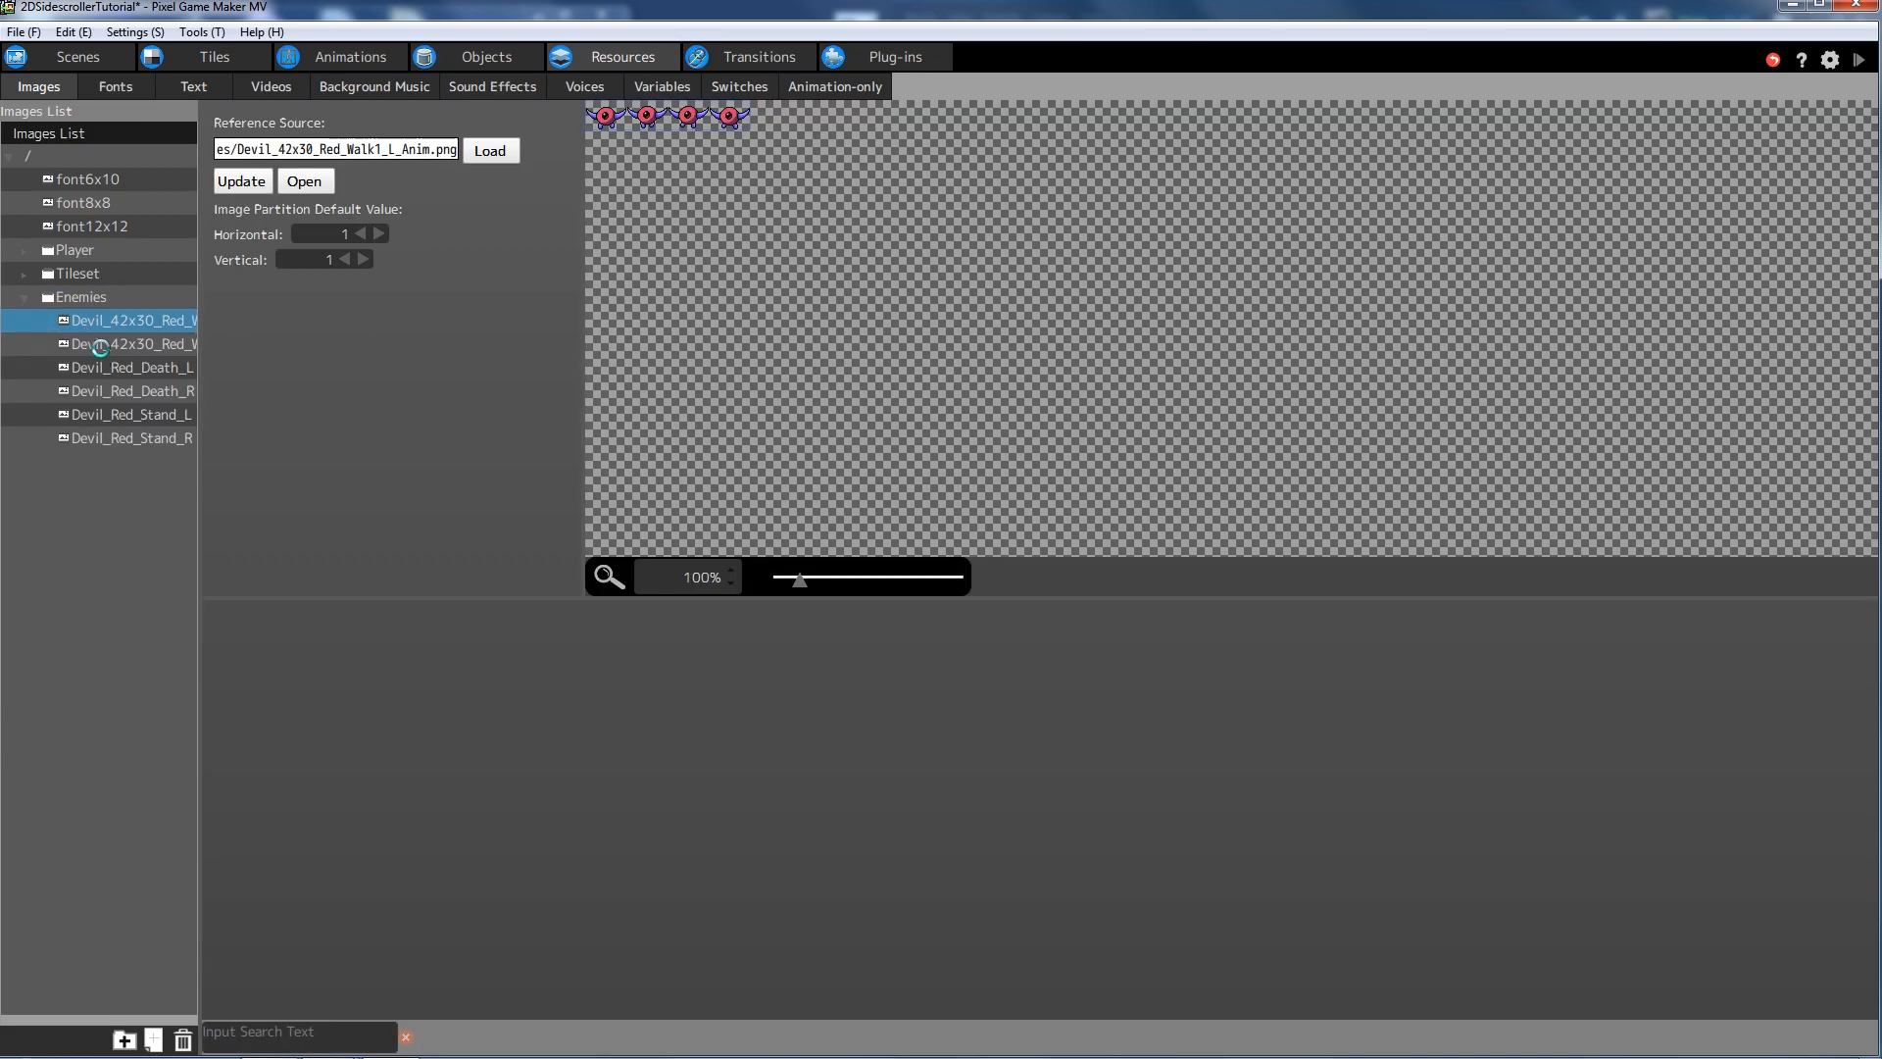
left_click(102, 349)
left_click(122, 375)
left_click(132, 397)
left_click(138, 420)
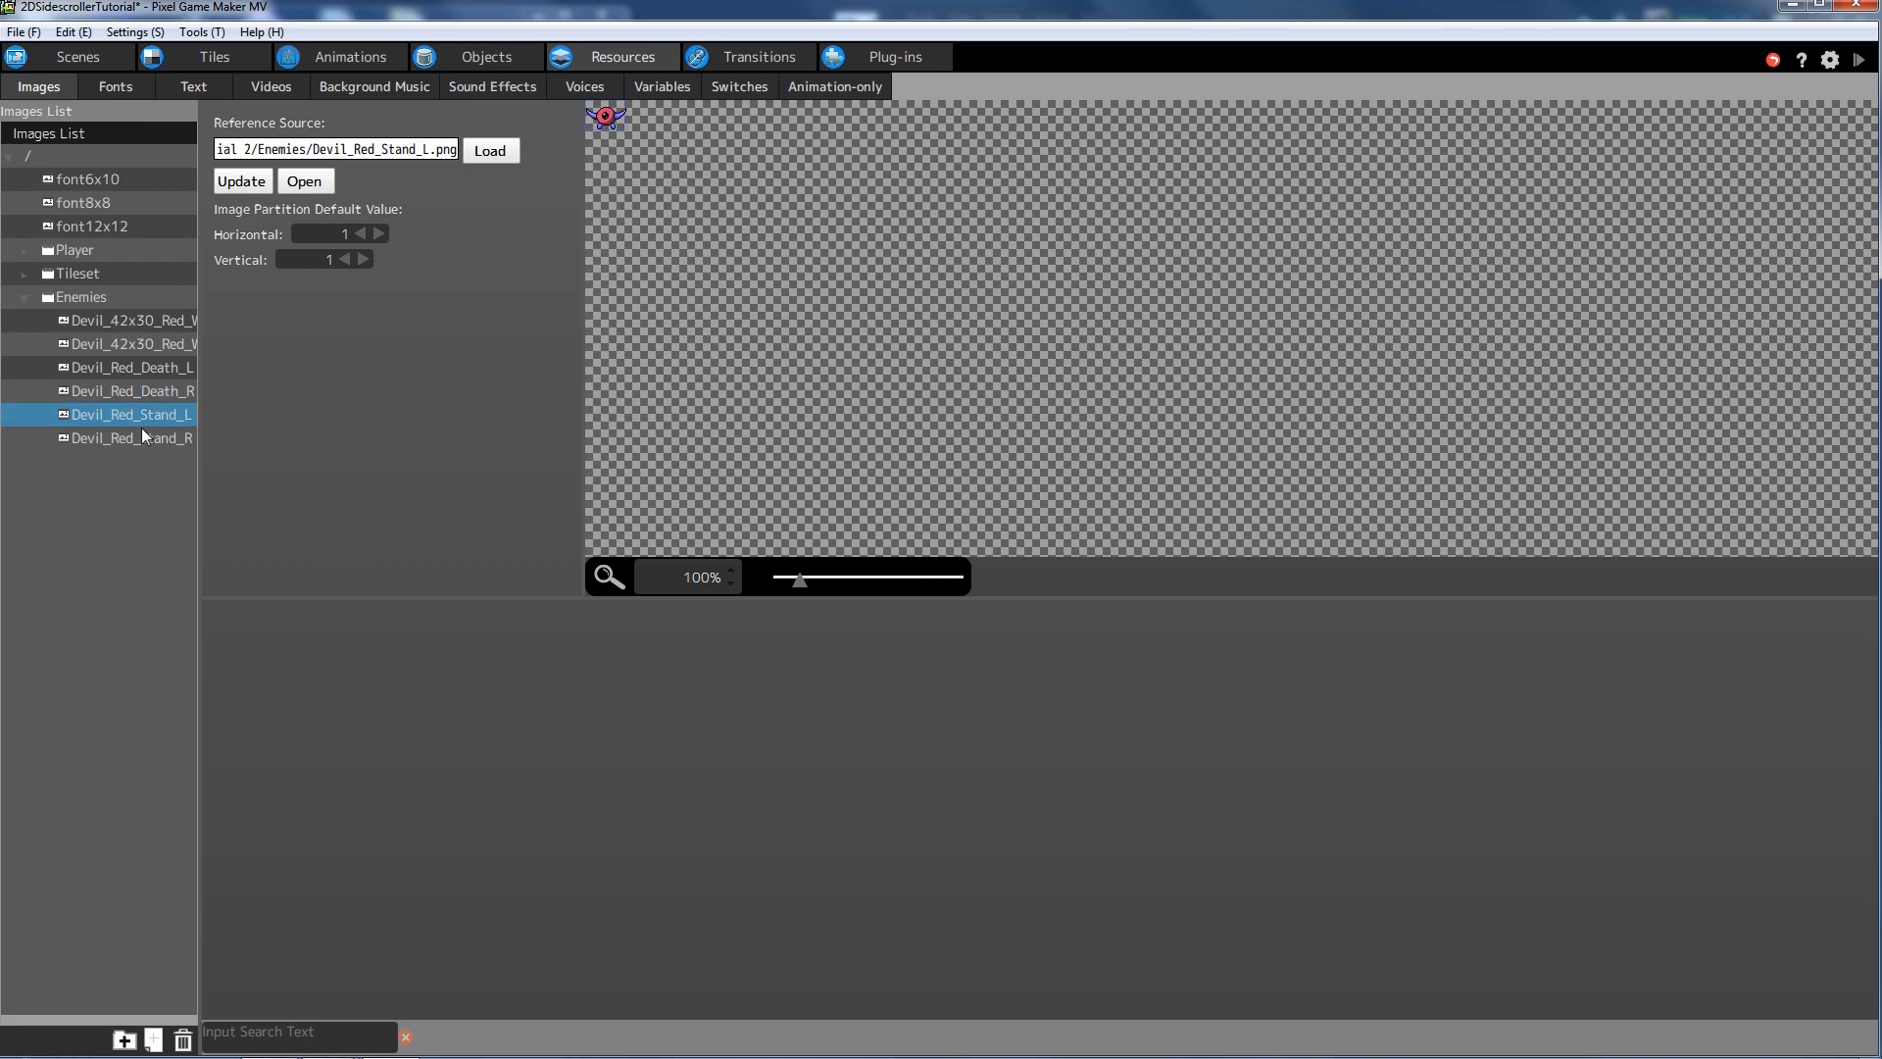
left_click(145, 438)
left_click(175, 322)
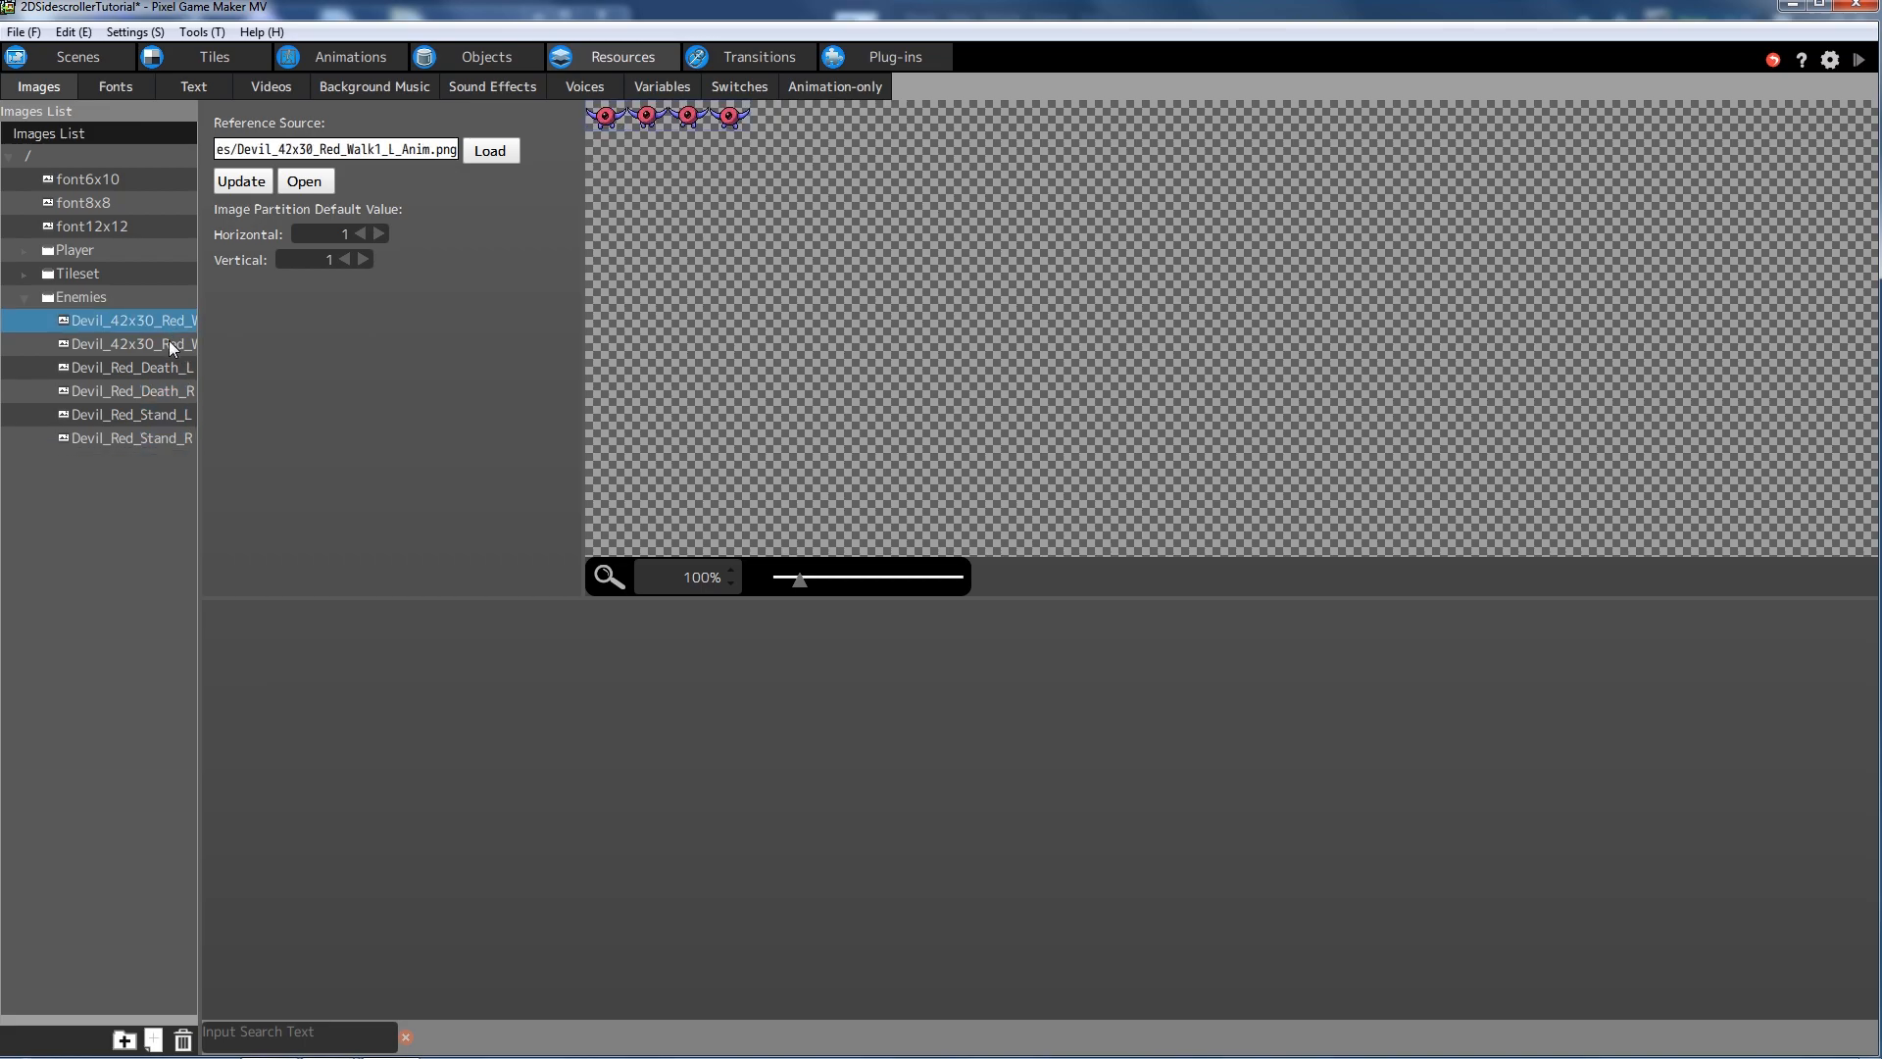
left_click(169, 345)
left_click(161, 385)
left_click(147, 464)
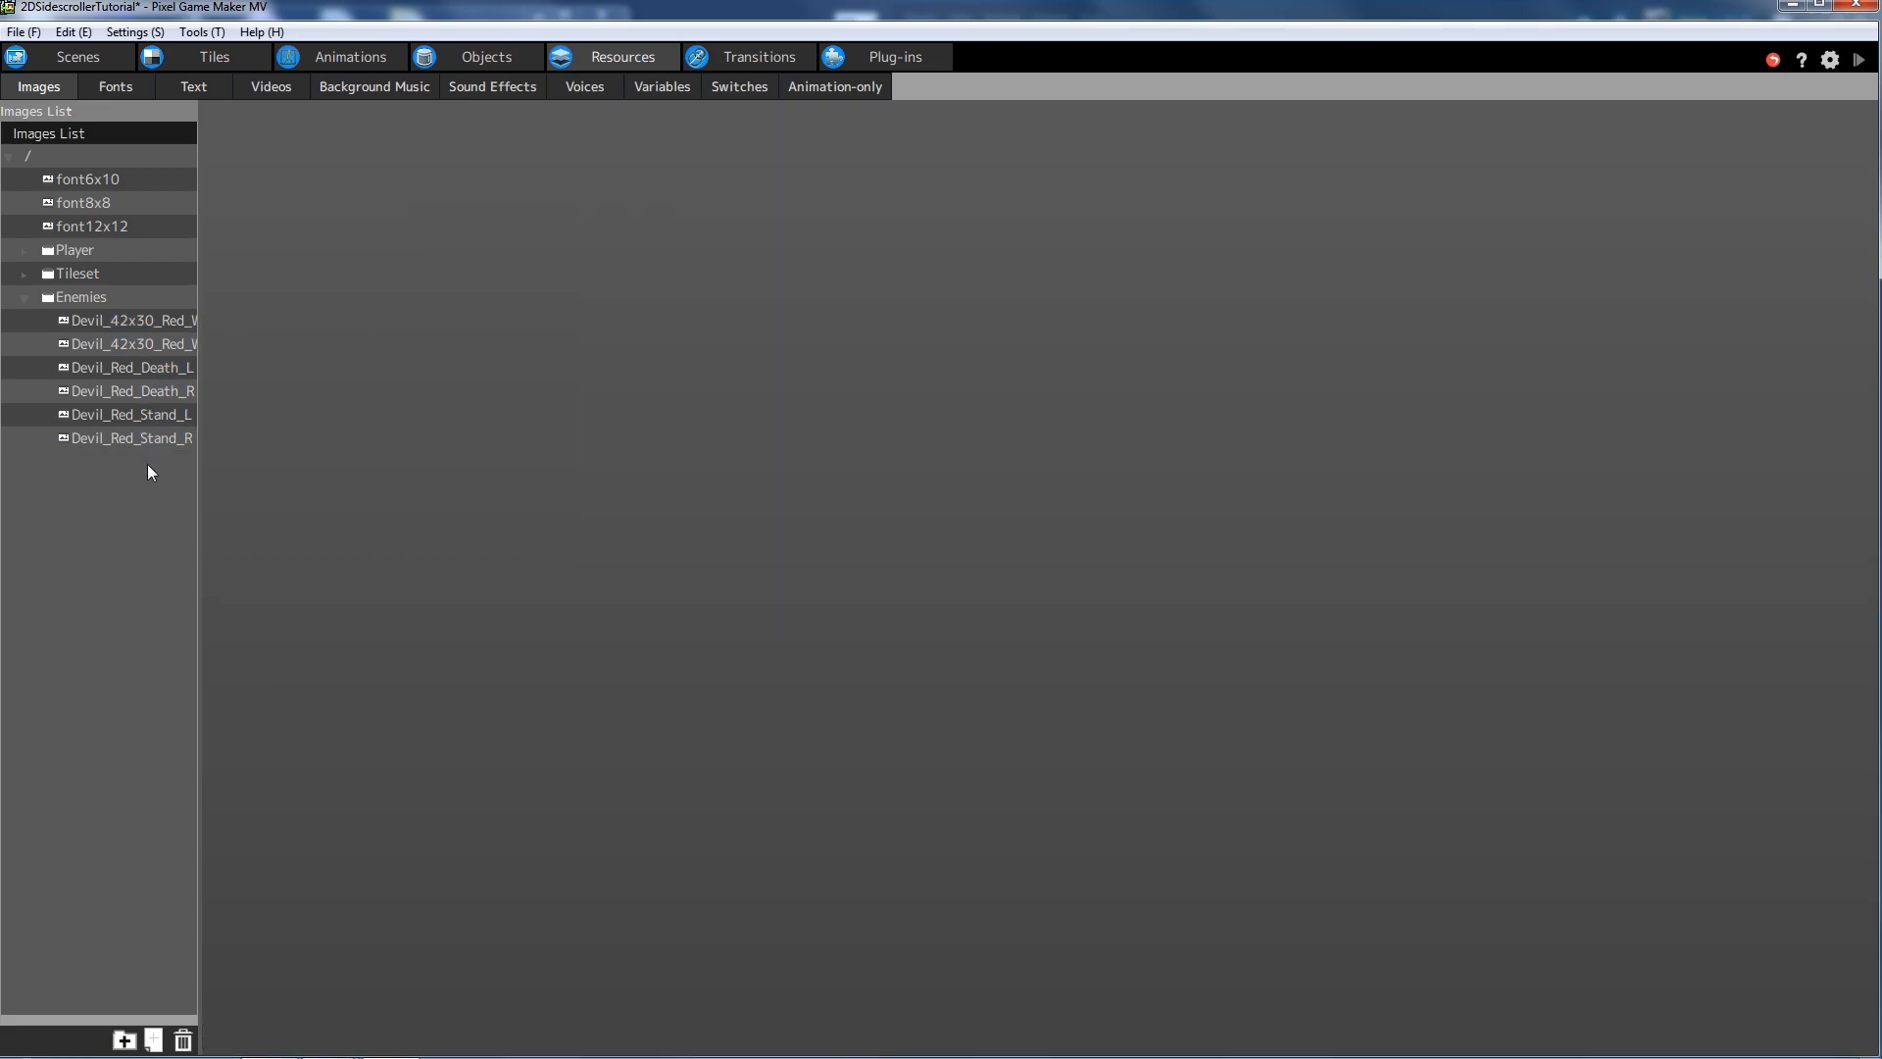
left_click(20, 300)
- Import the four Rosette DamageLight and Death_Anim images from Assets/Tutorial 2/Player into the Player image folder
left_click(23, 250)
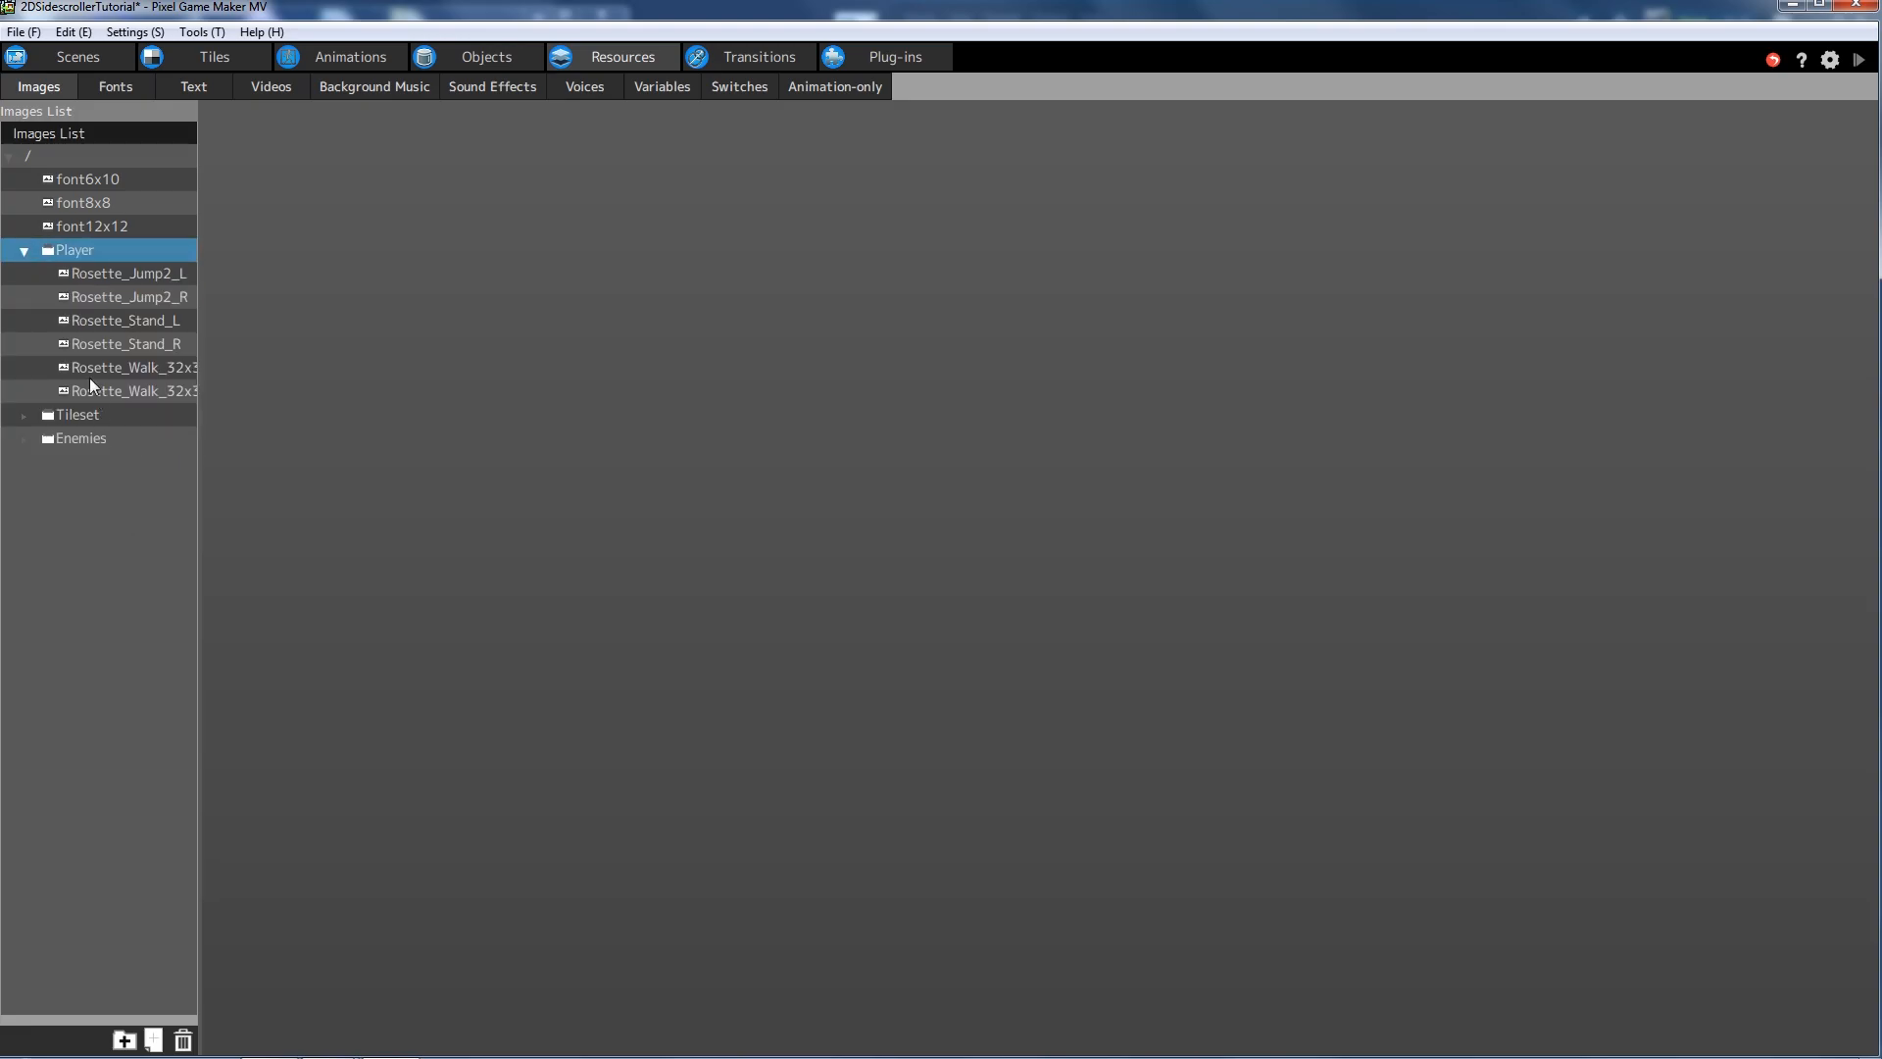
right_click(67, 249)
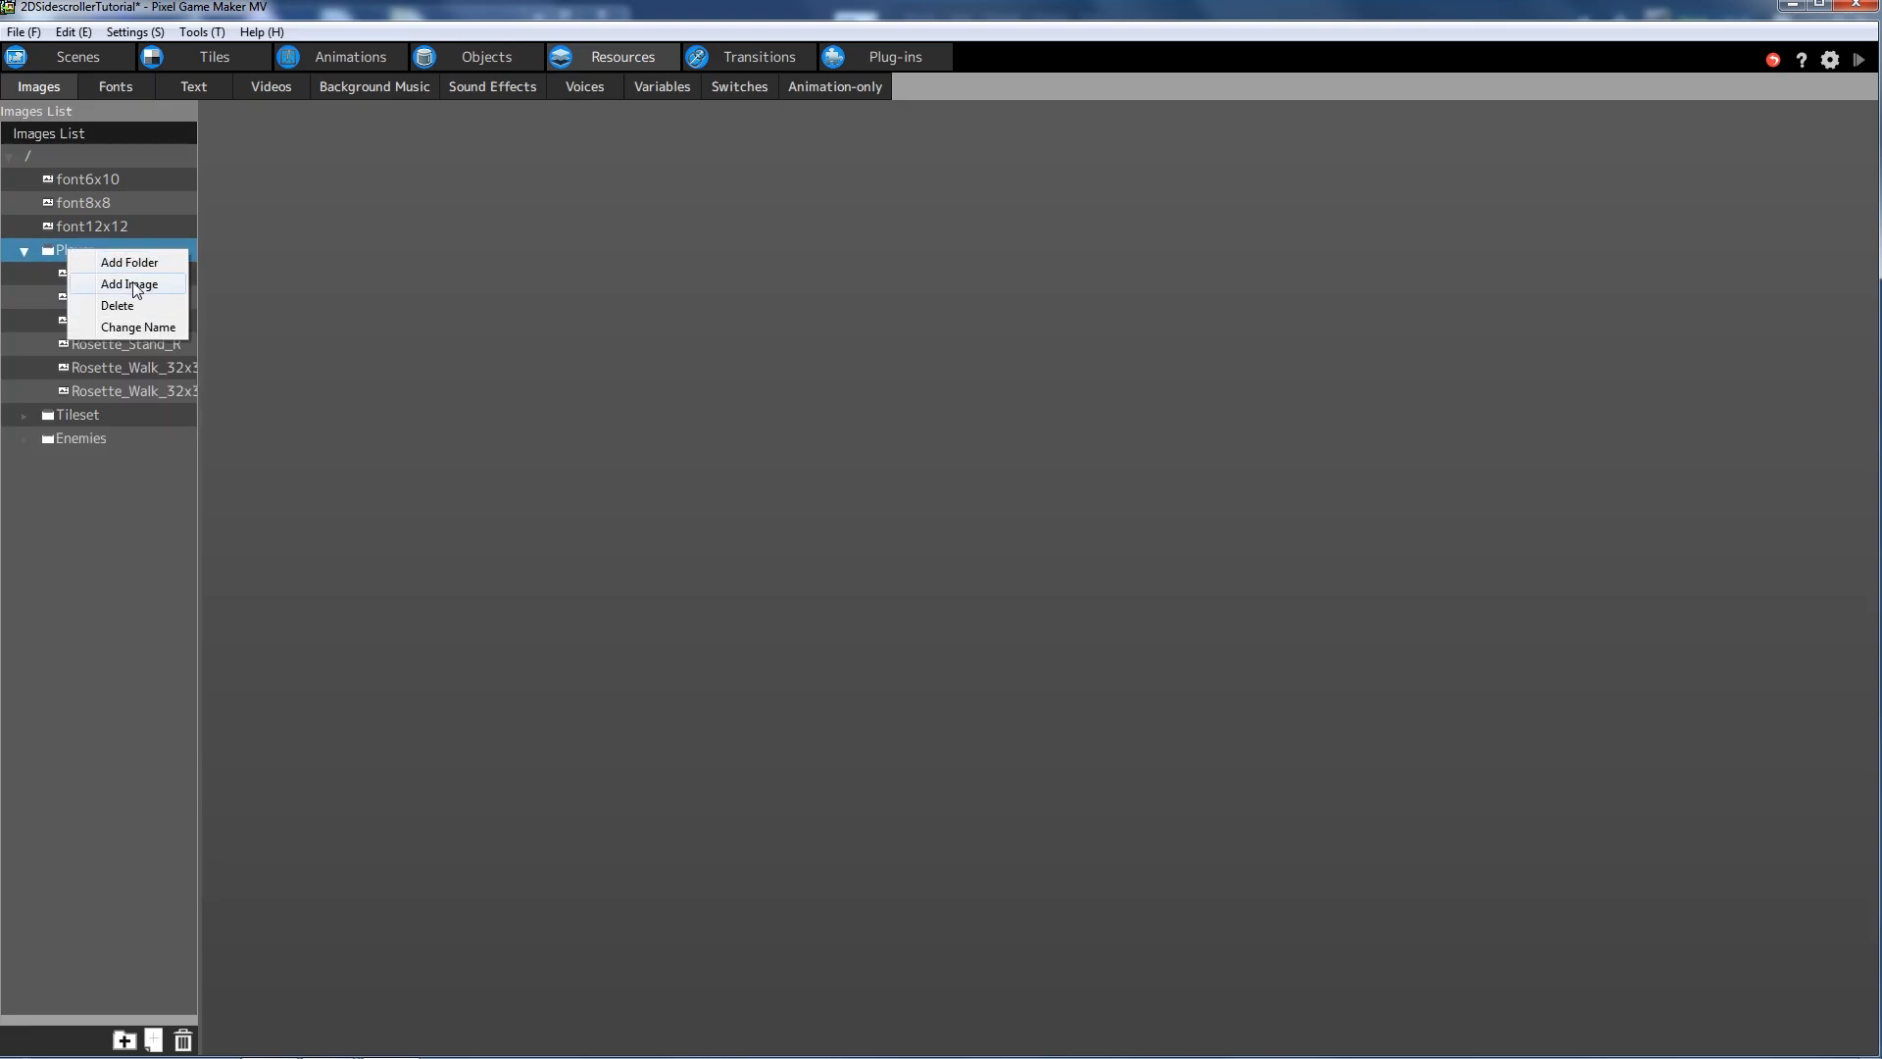
left_click(132, 284)
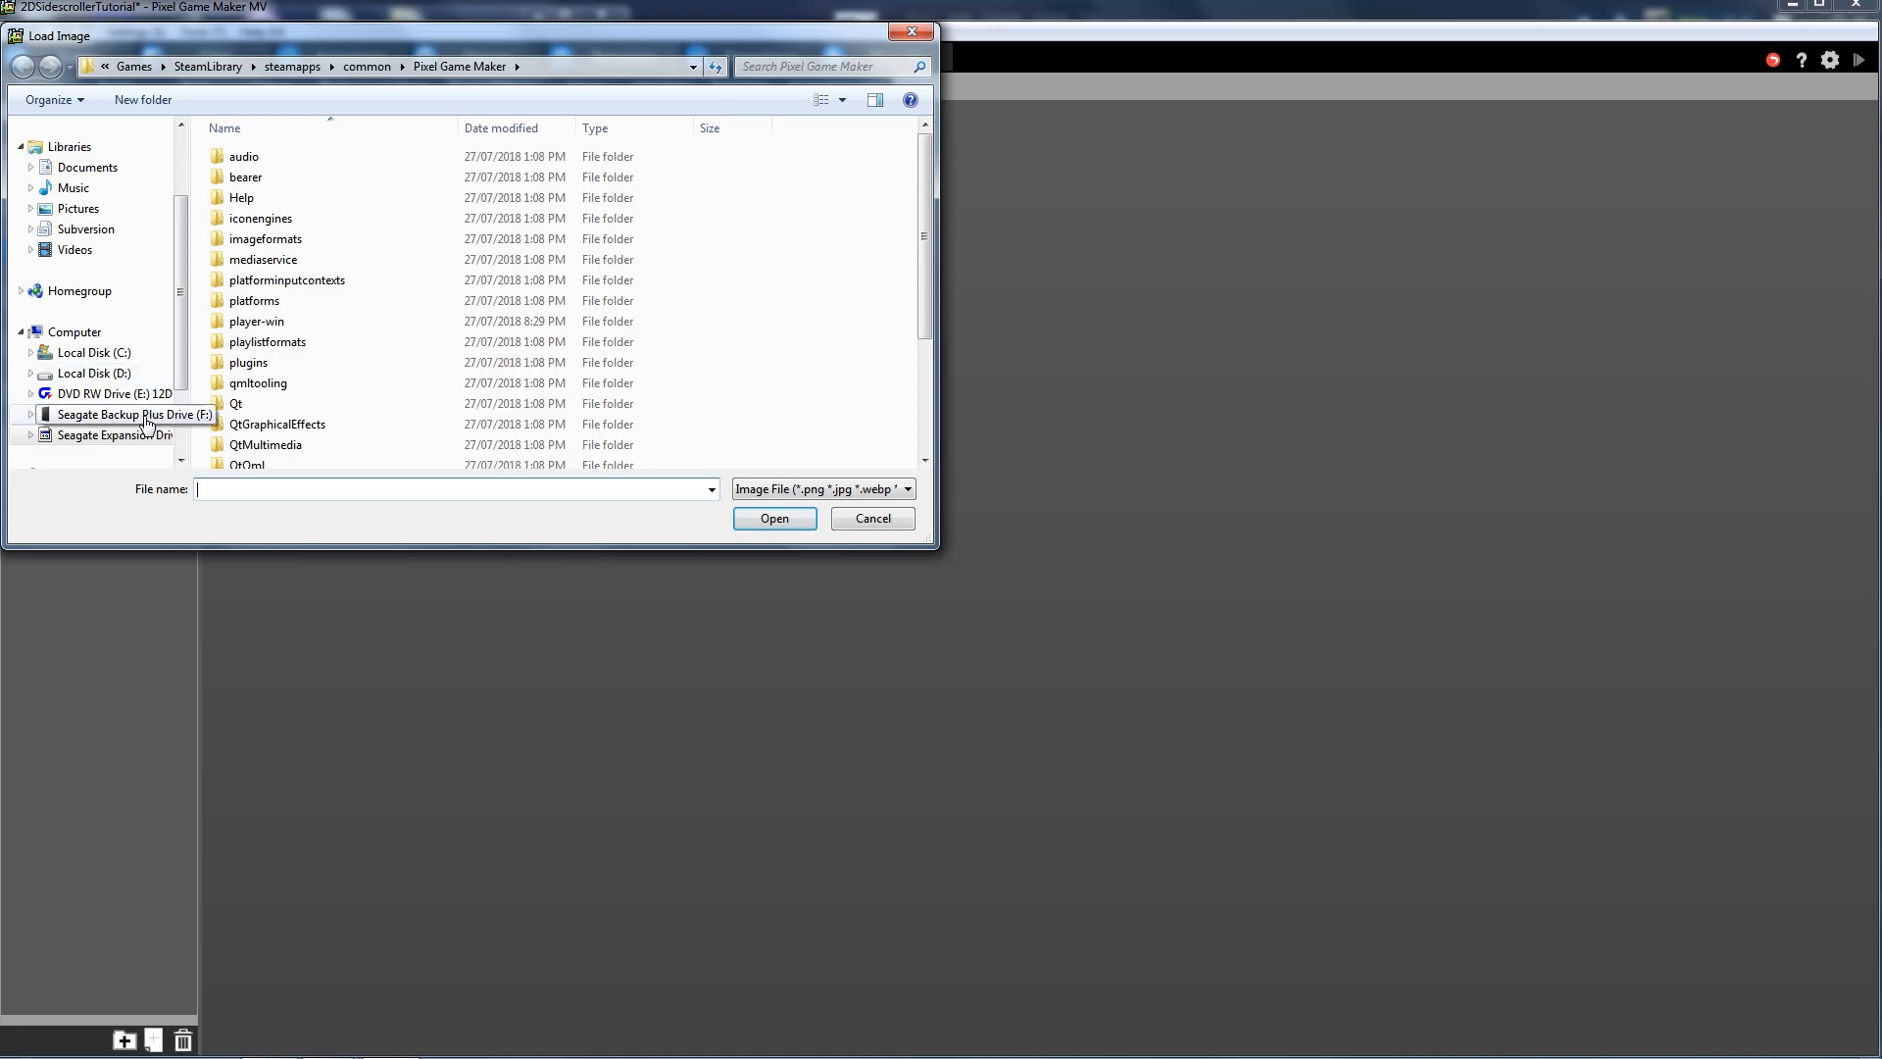
left_click(147, 422)
double_click(273, 174)
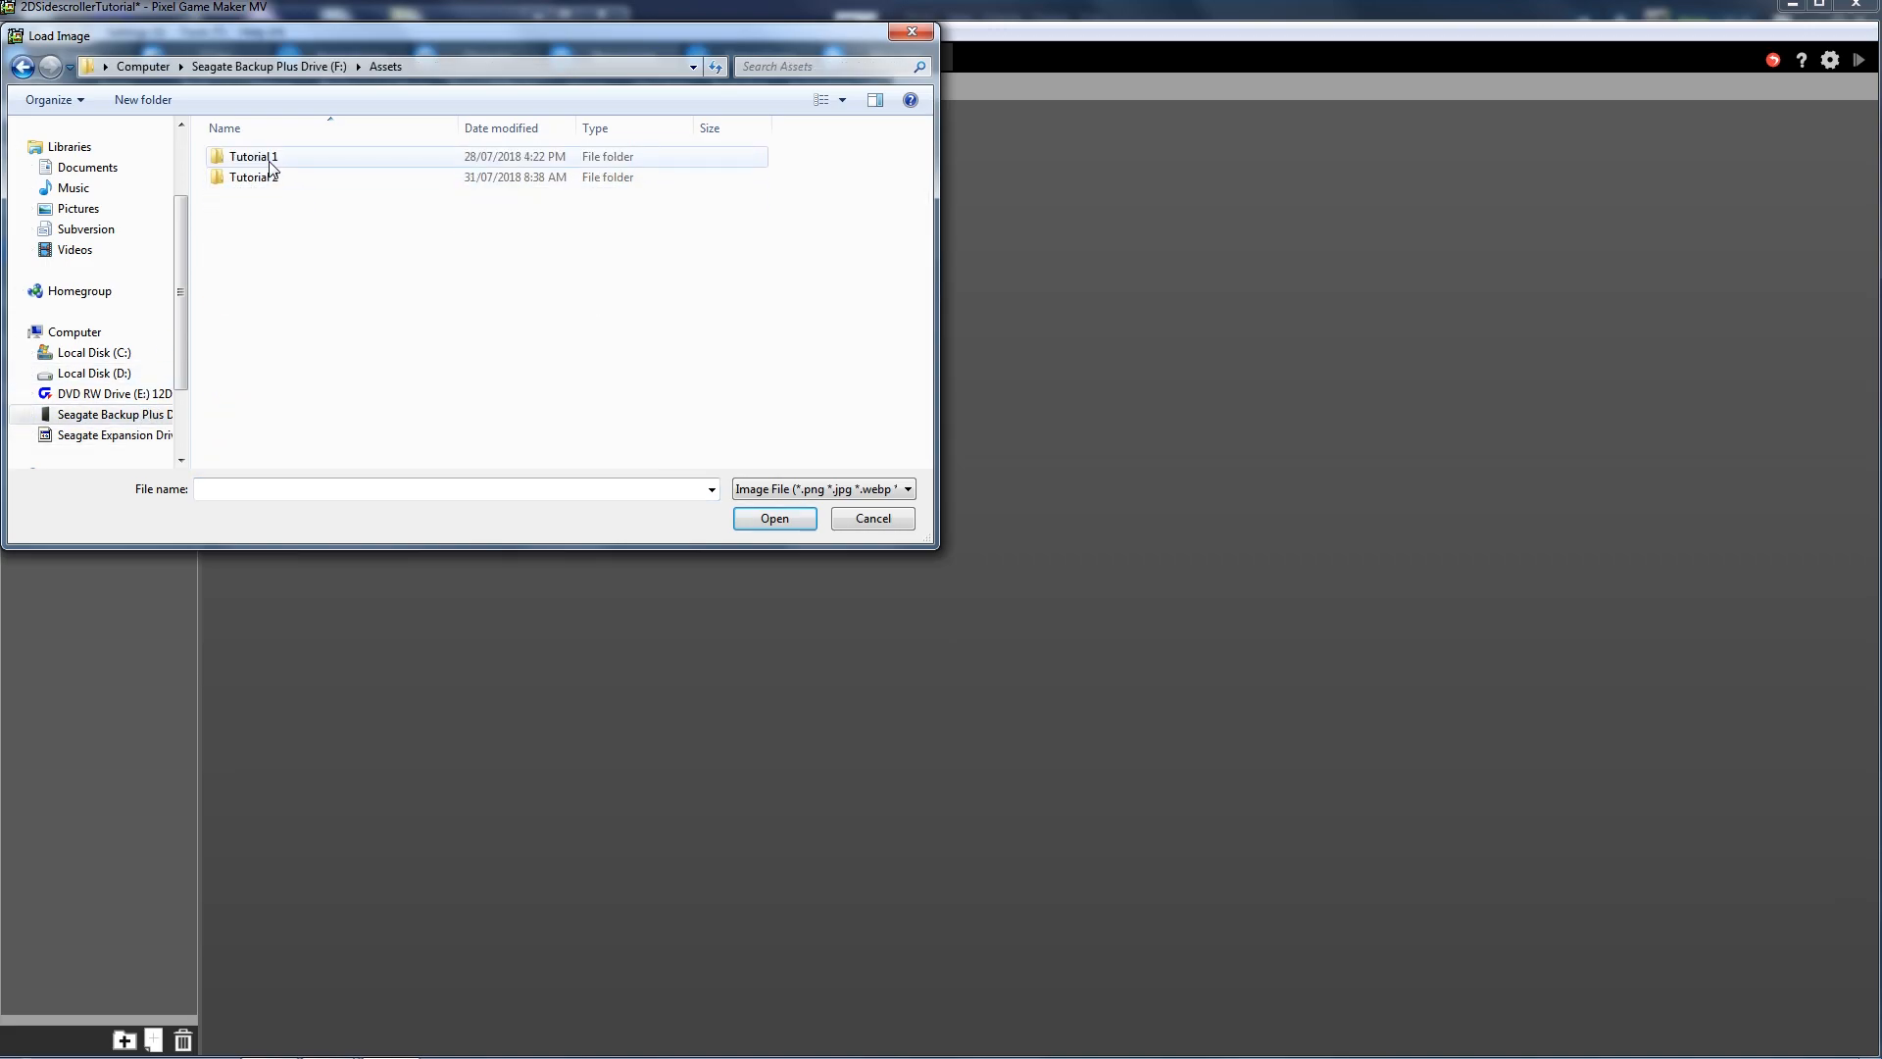
double_click(277, 180)
double_click(267, 179)
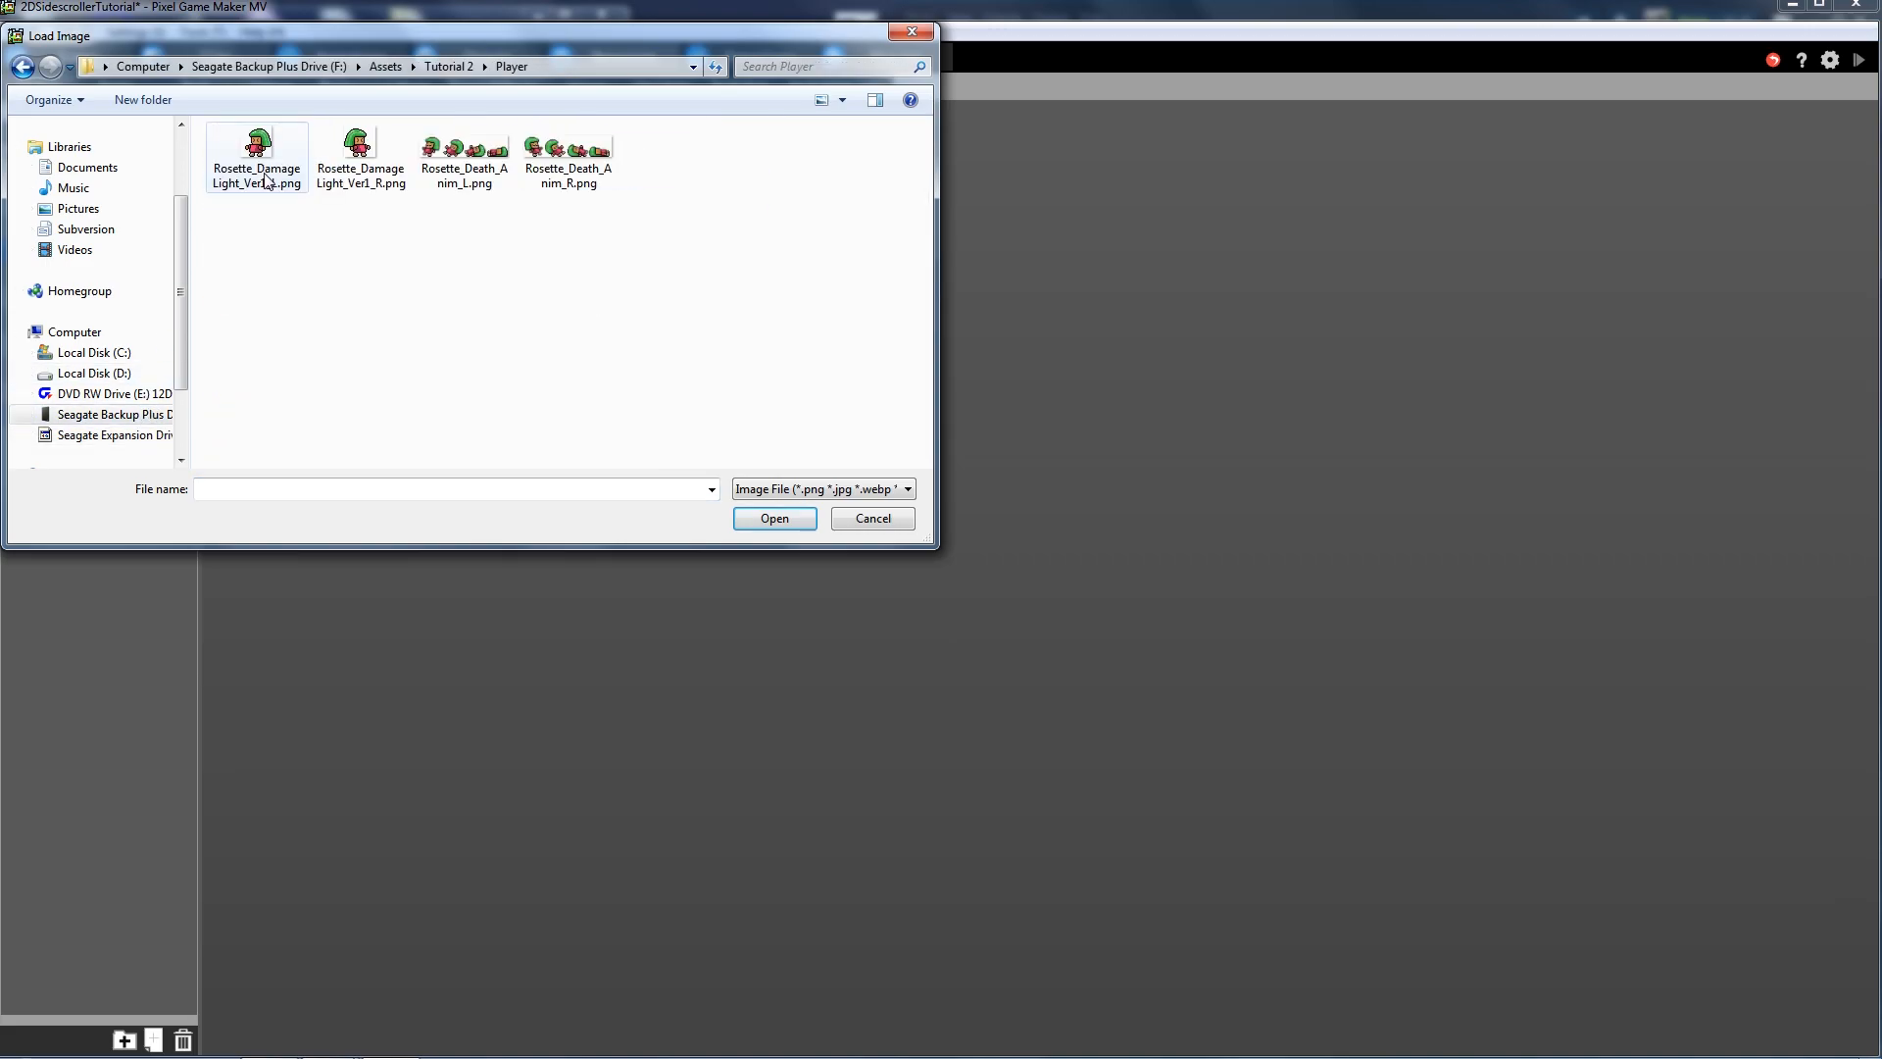
left_click(257, 157)
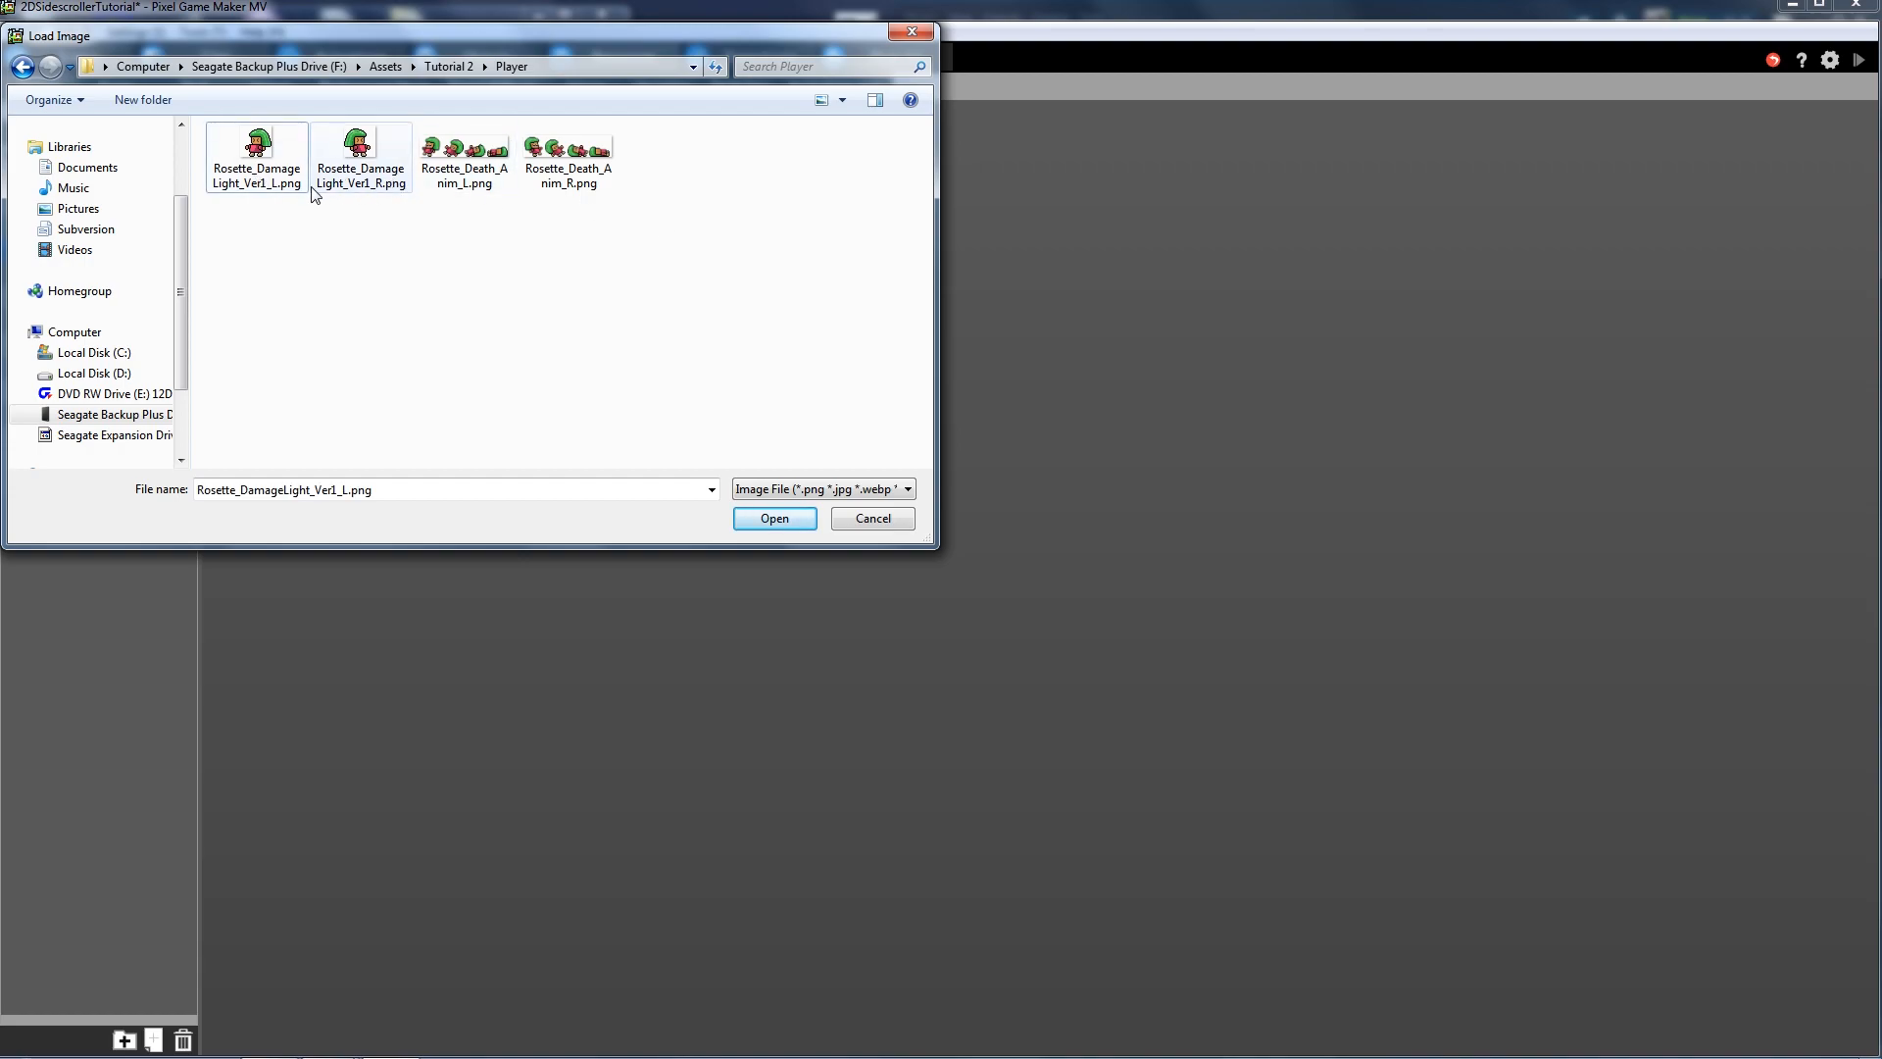
left_click_drag(262, 213, 616, 138)
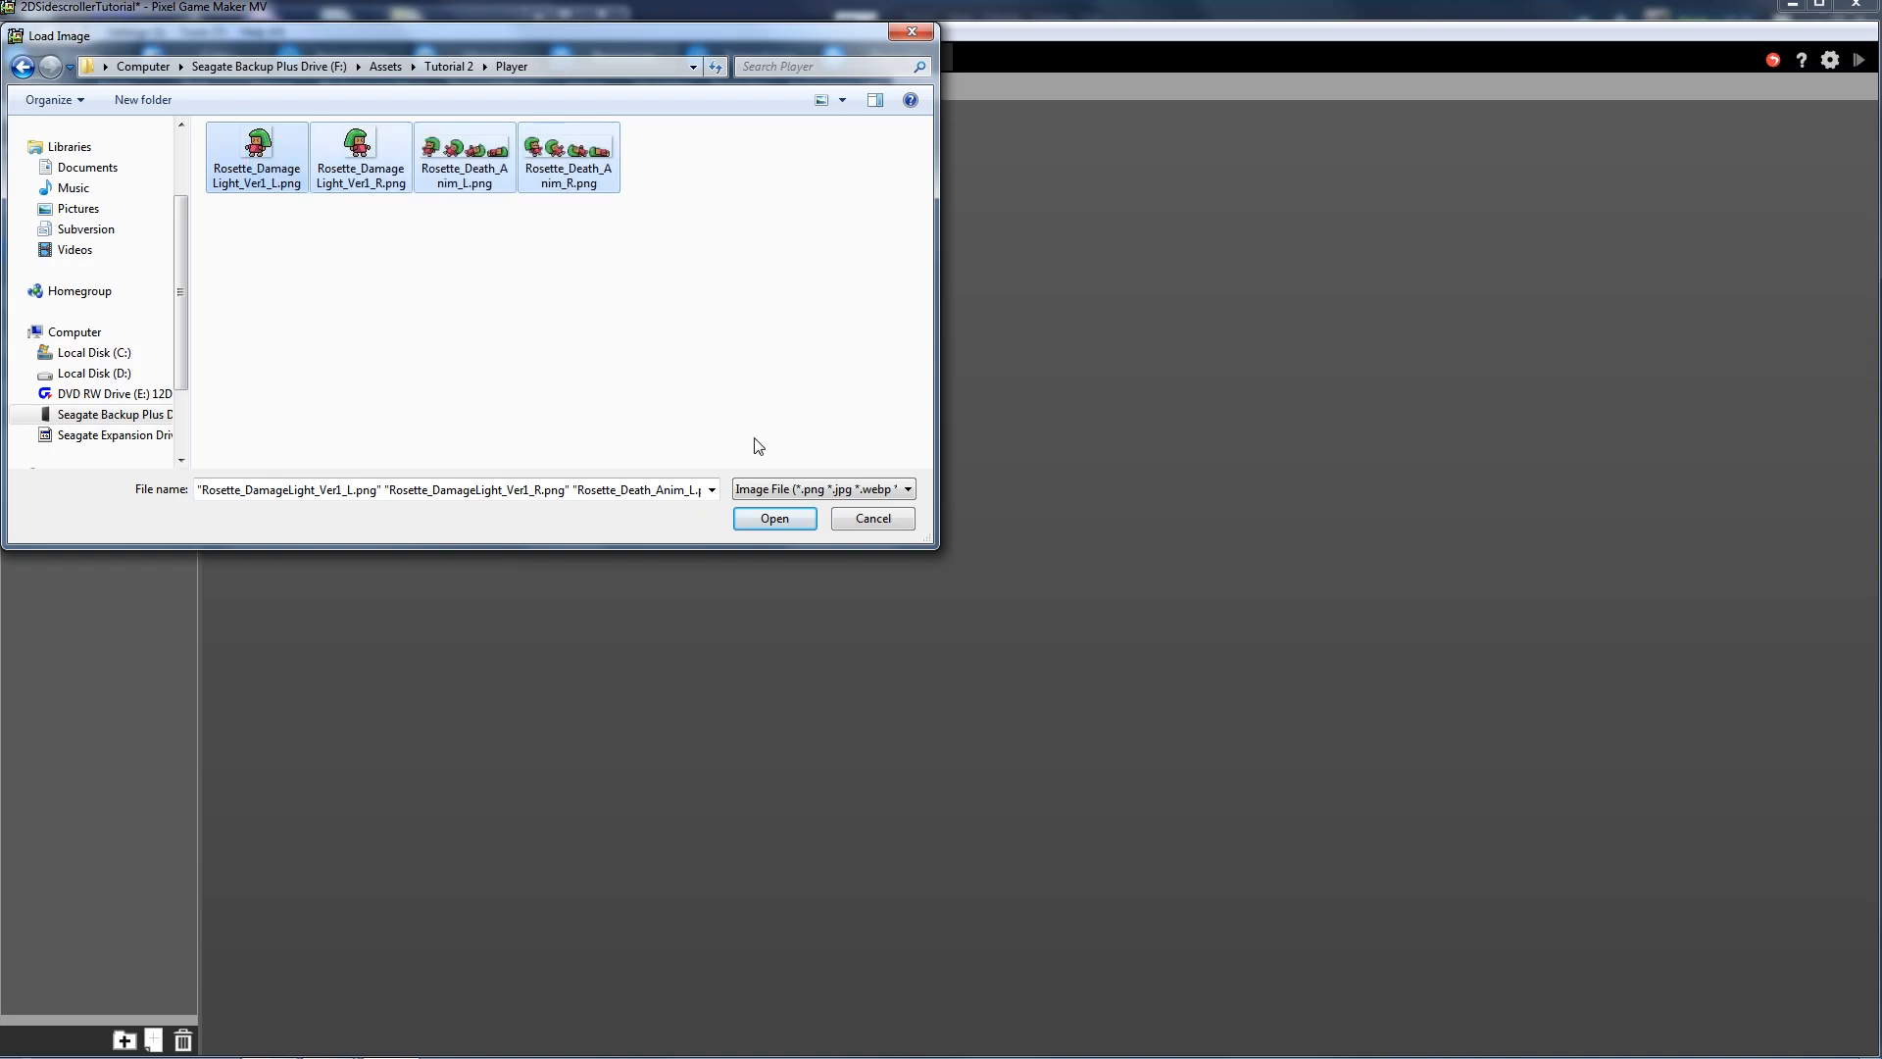
left_click(745, 524)
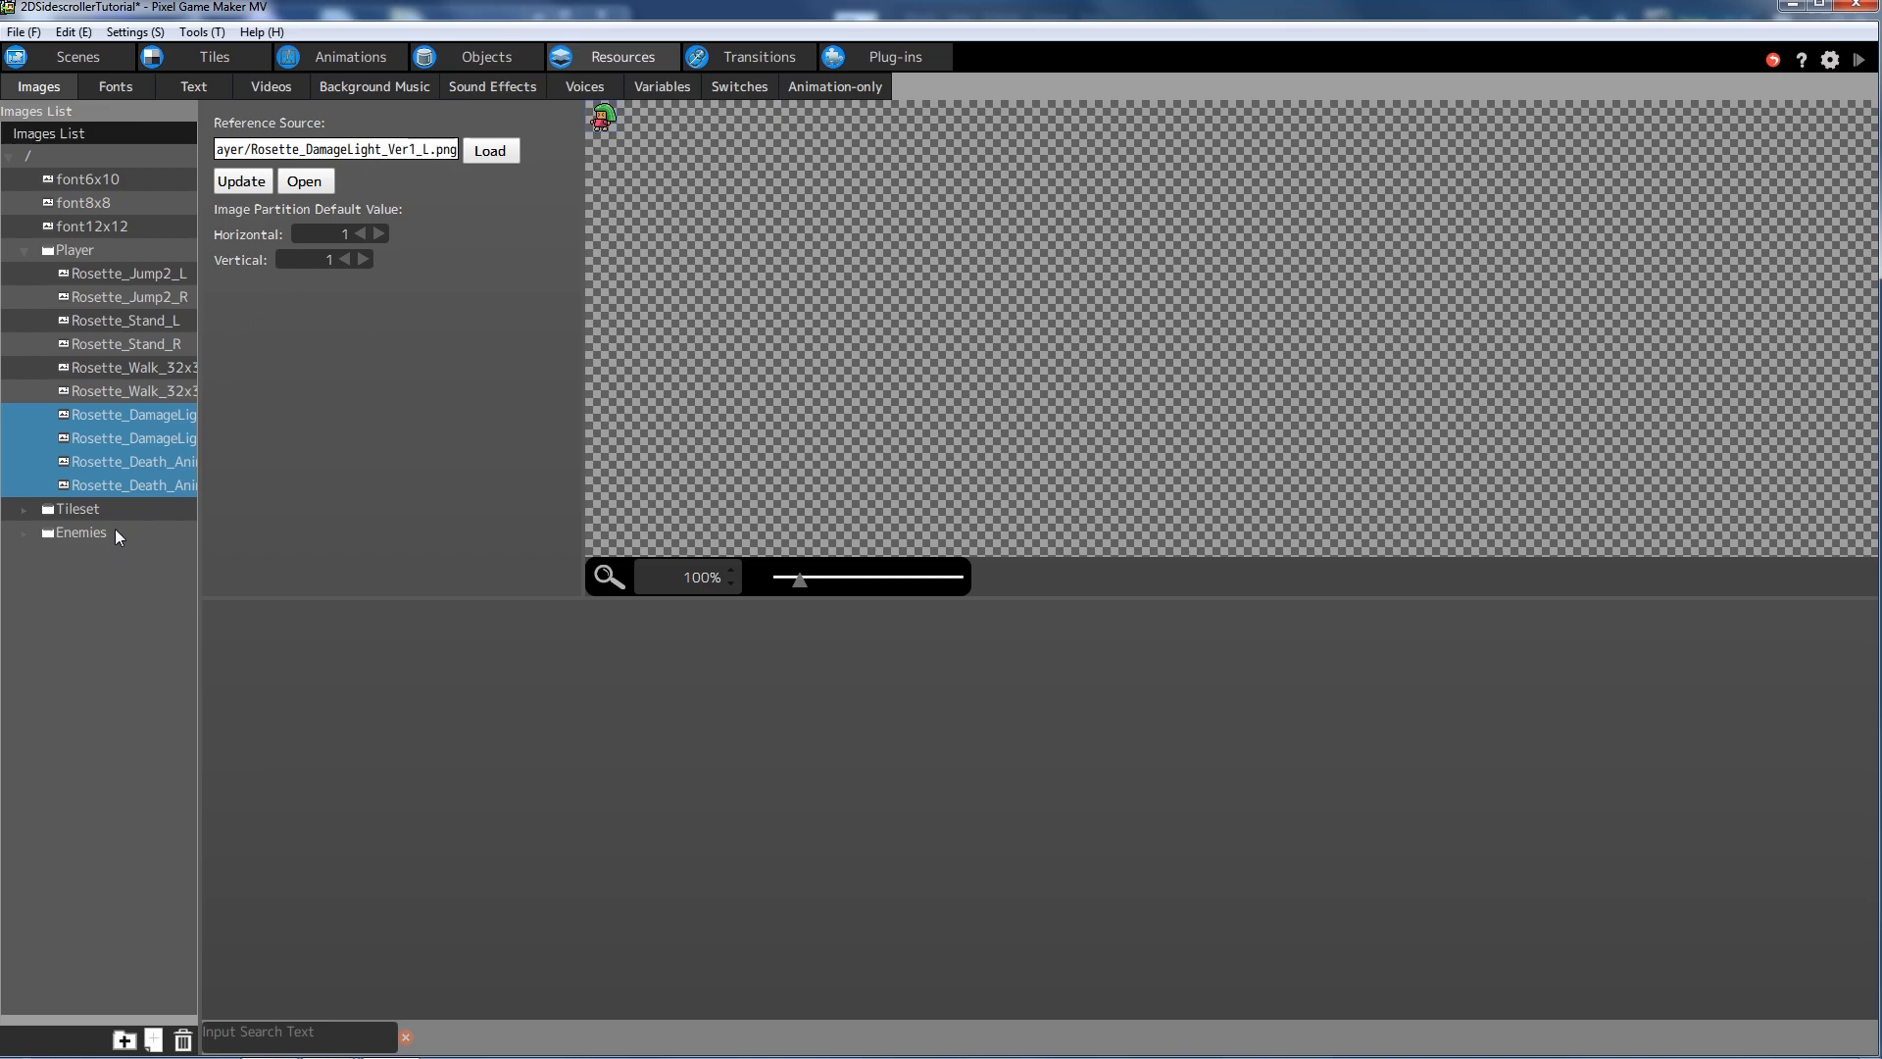
double_click(26, 256)
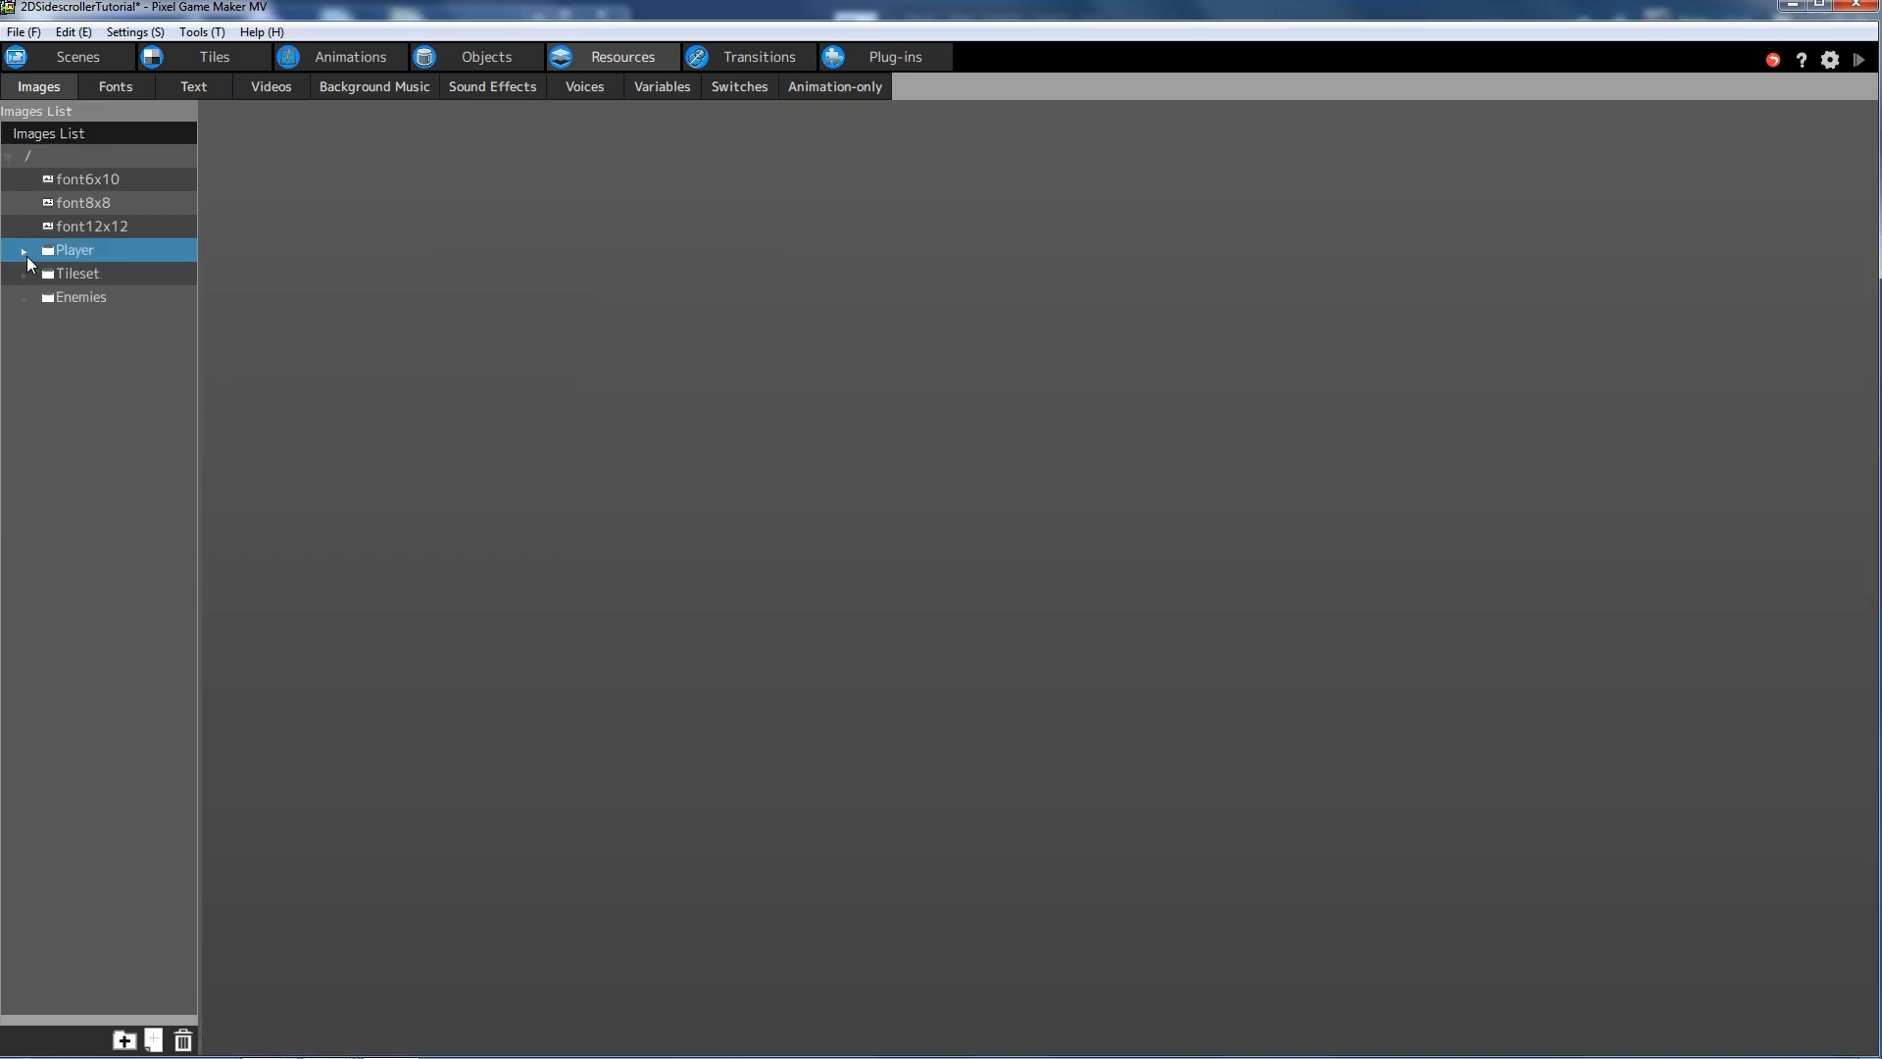
- Add a new motion named Hurt to the Player1 animation
left_click(350, 58)
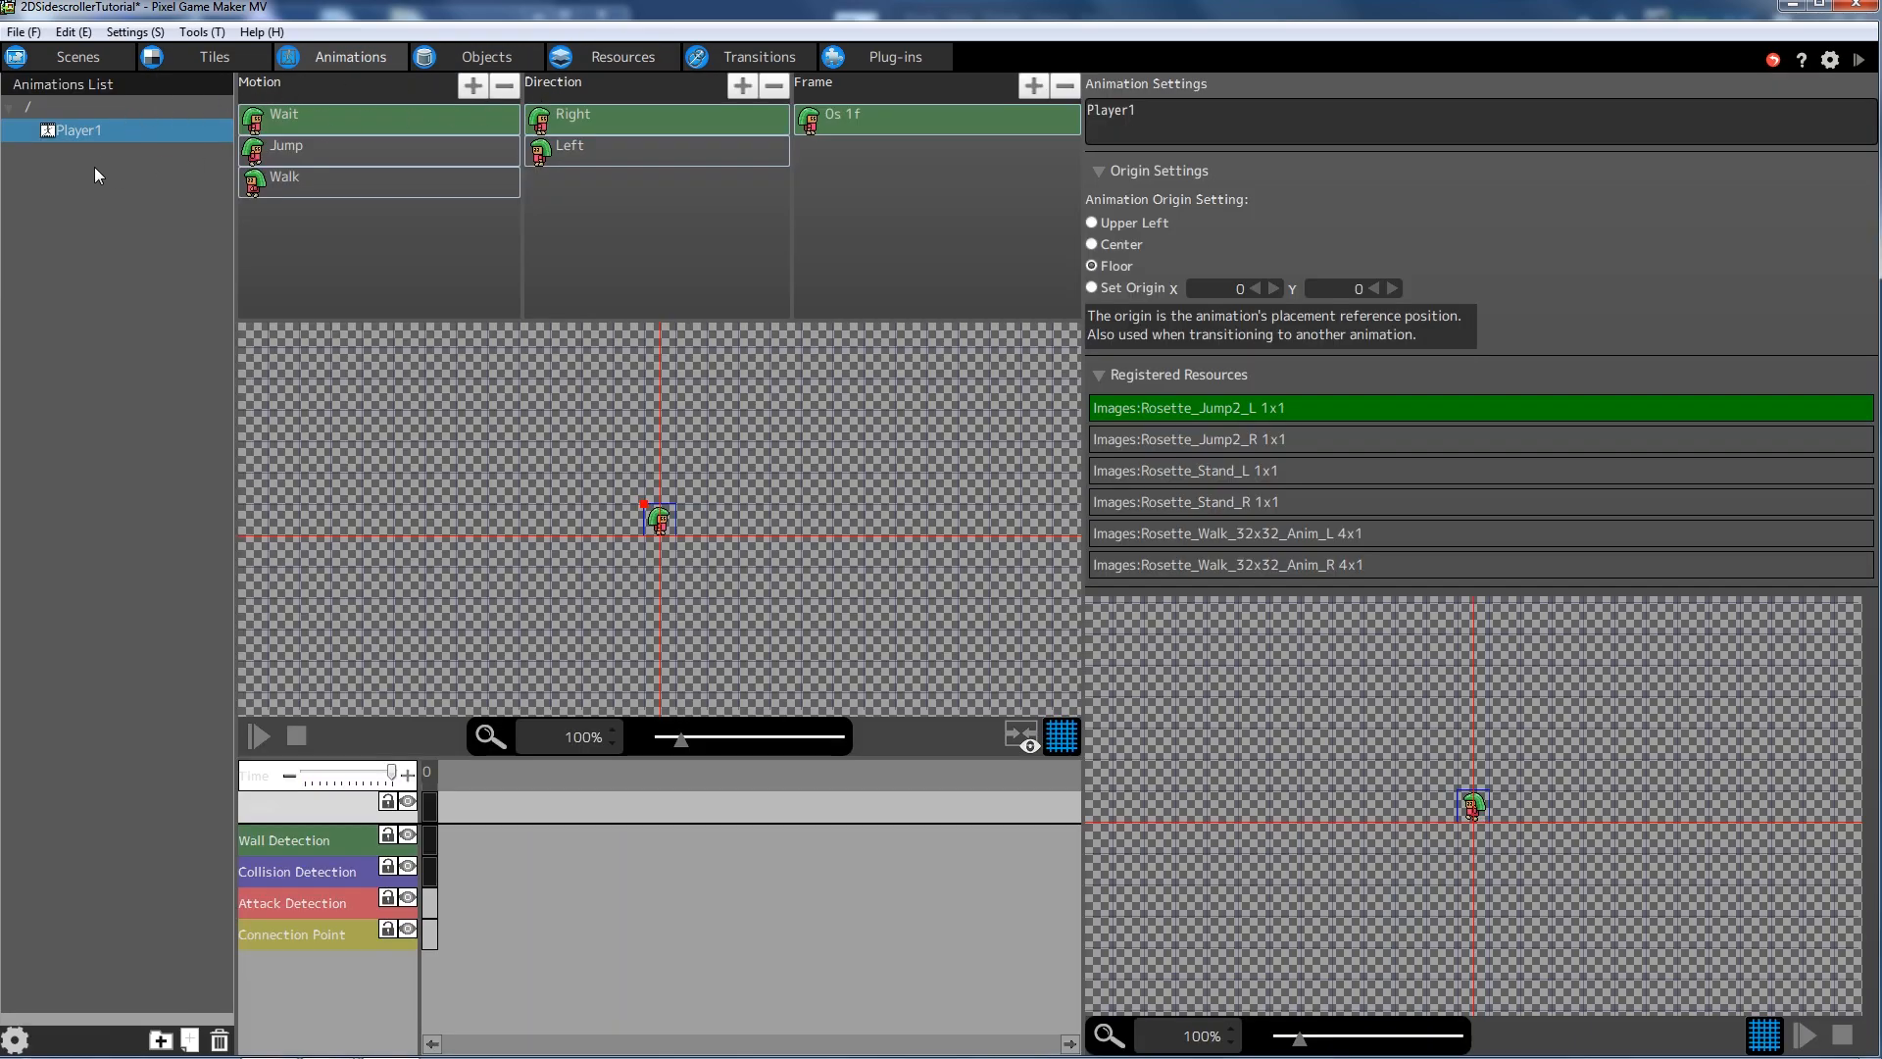
right_click(333, 216)
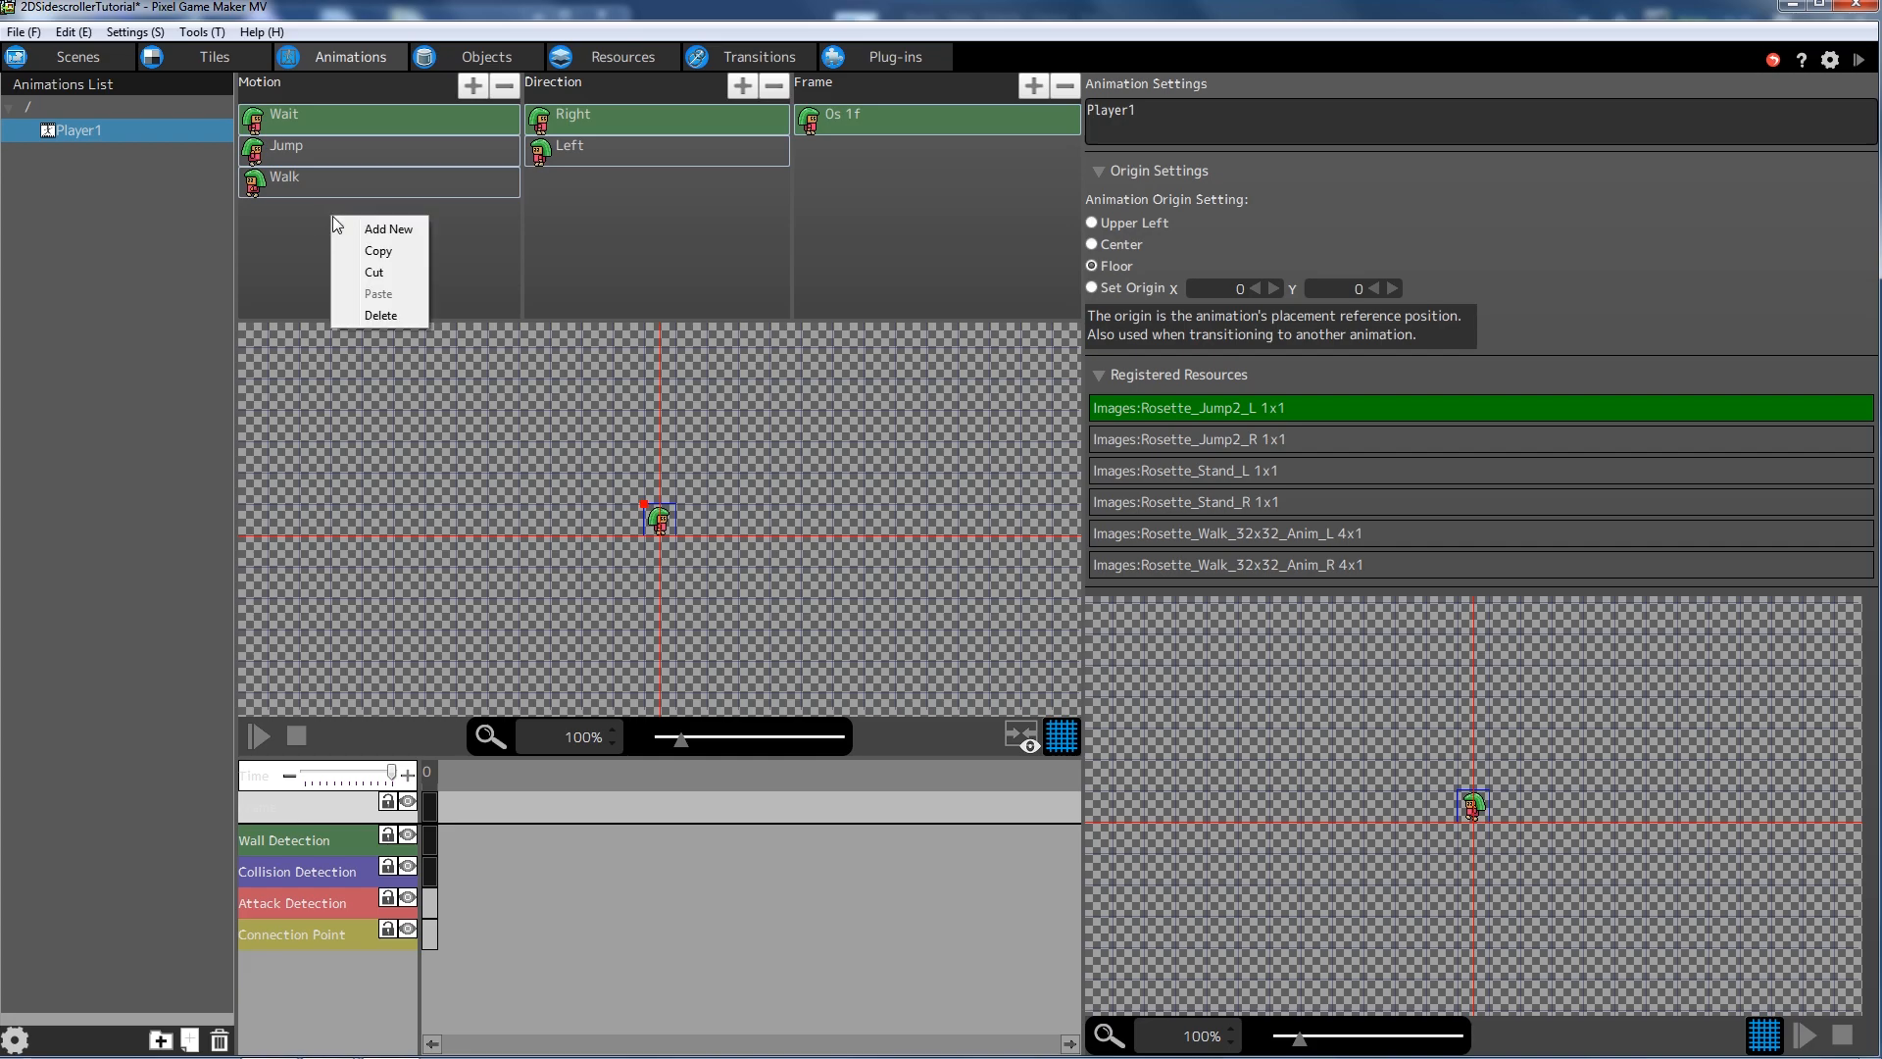
left_click(388, 230)
double_click(303, 145)
type("Hurt")
key("Return")
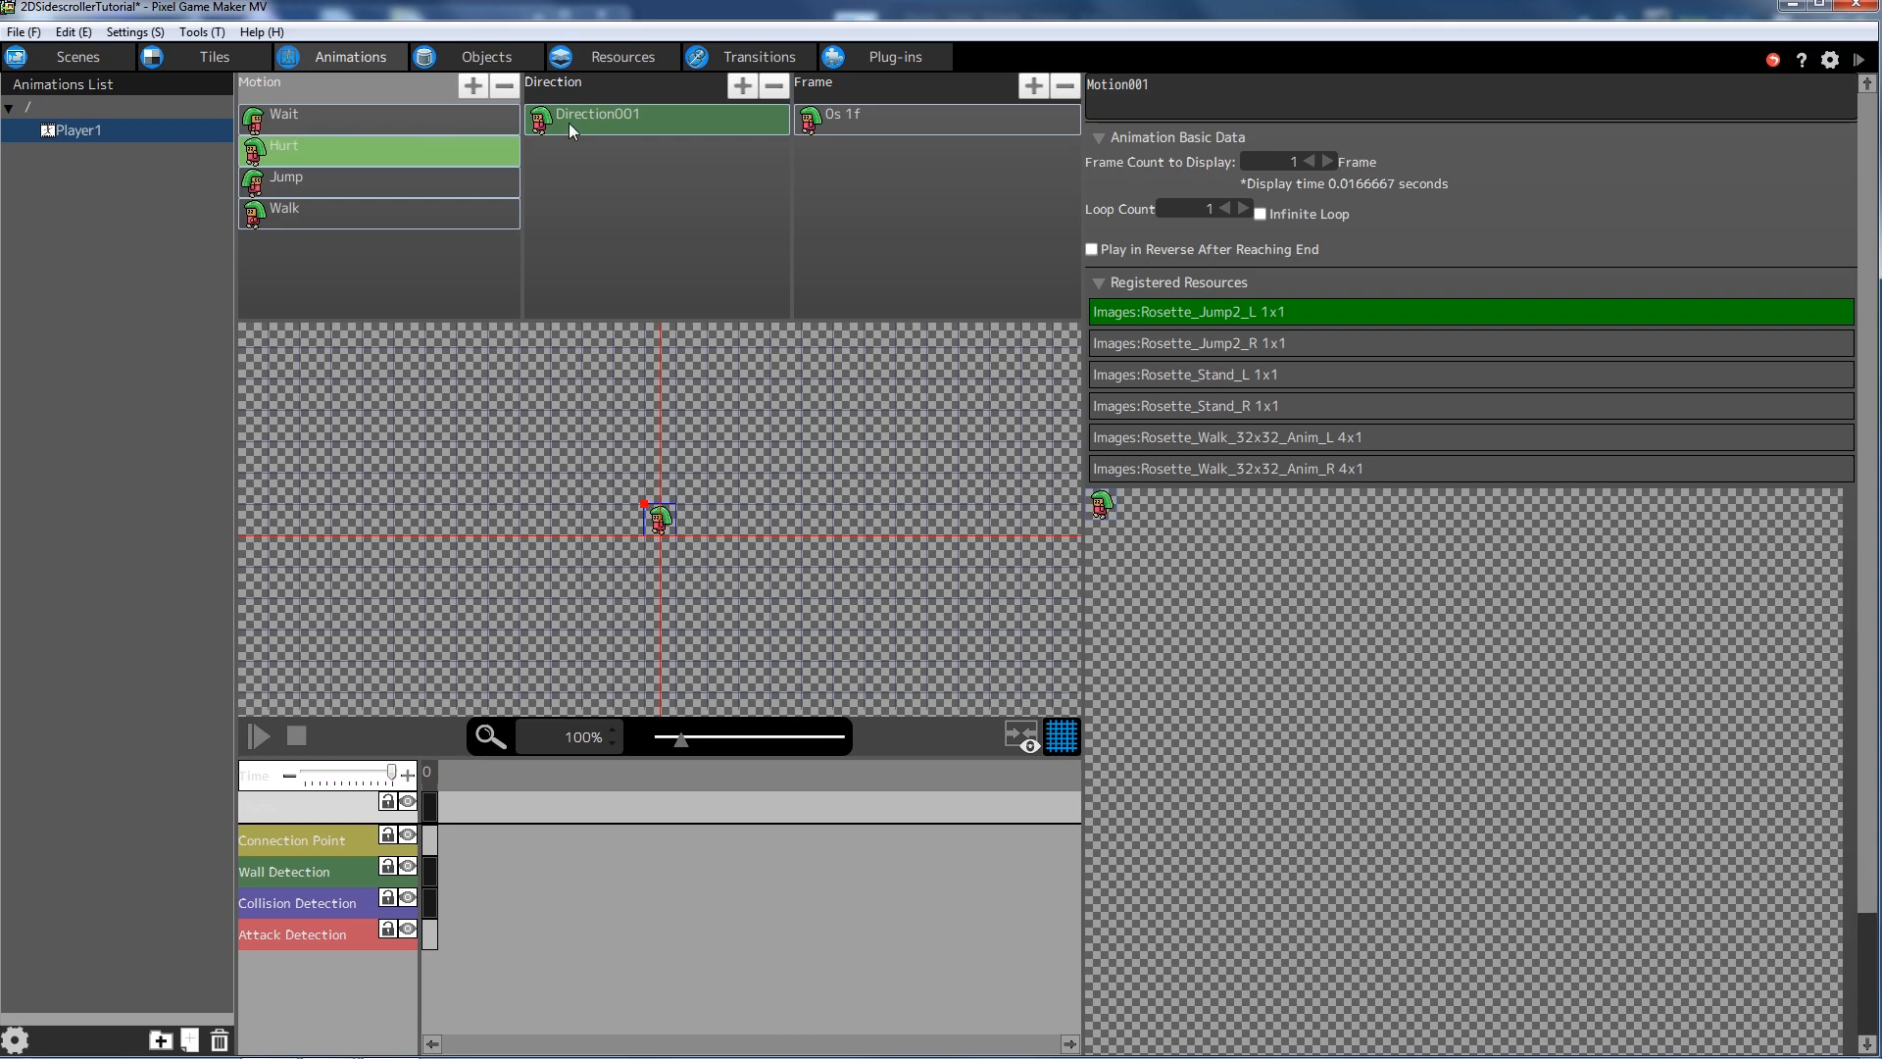
- Rename the Hurt motion's direction to Left and open its direction settings
double_click(615, 121)
type("Left")
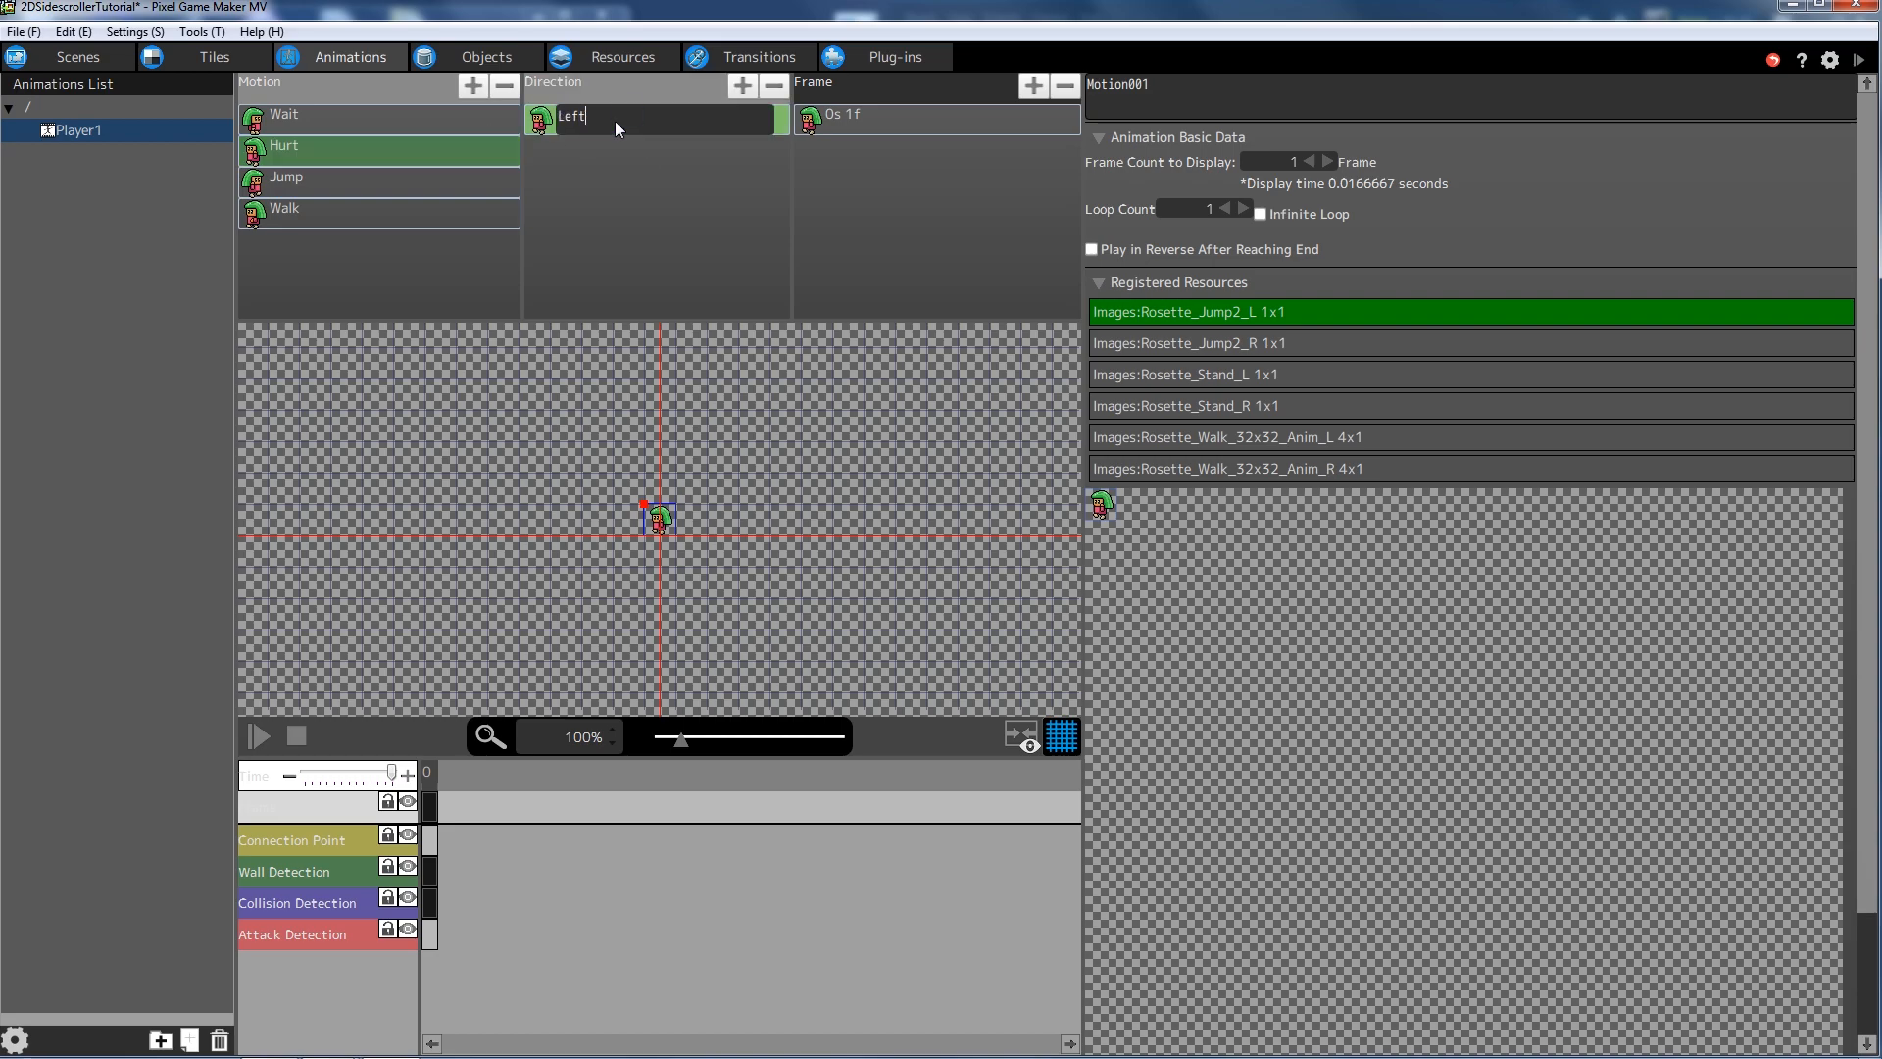
key("Return")
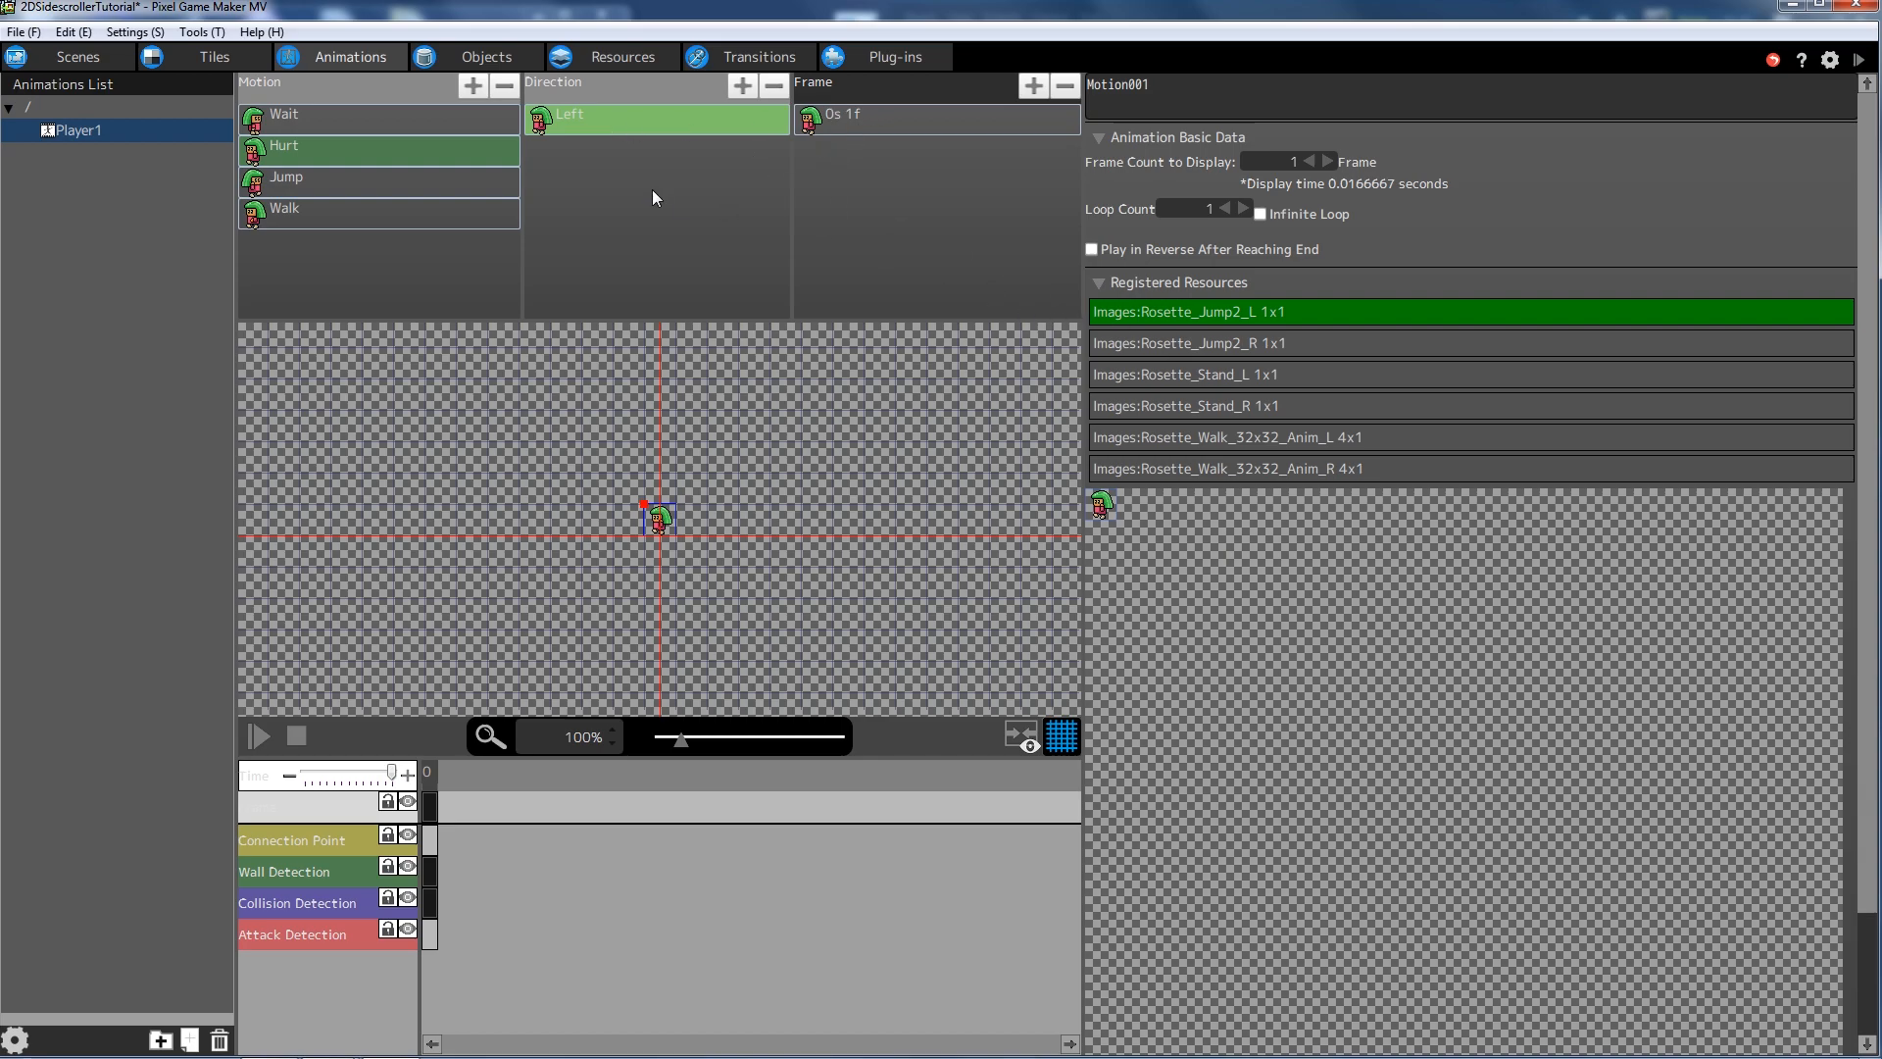
double_click(570, 120)
left_click(540, 122)
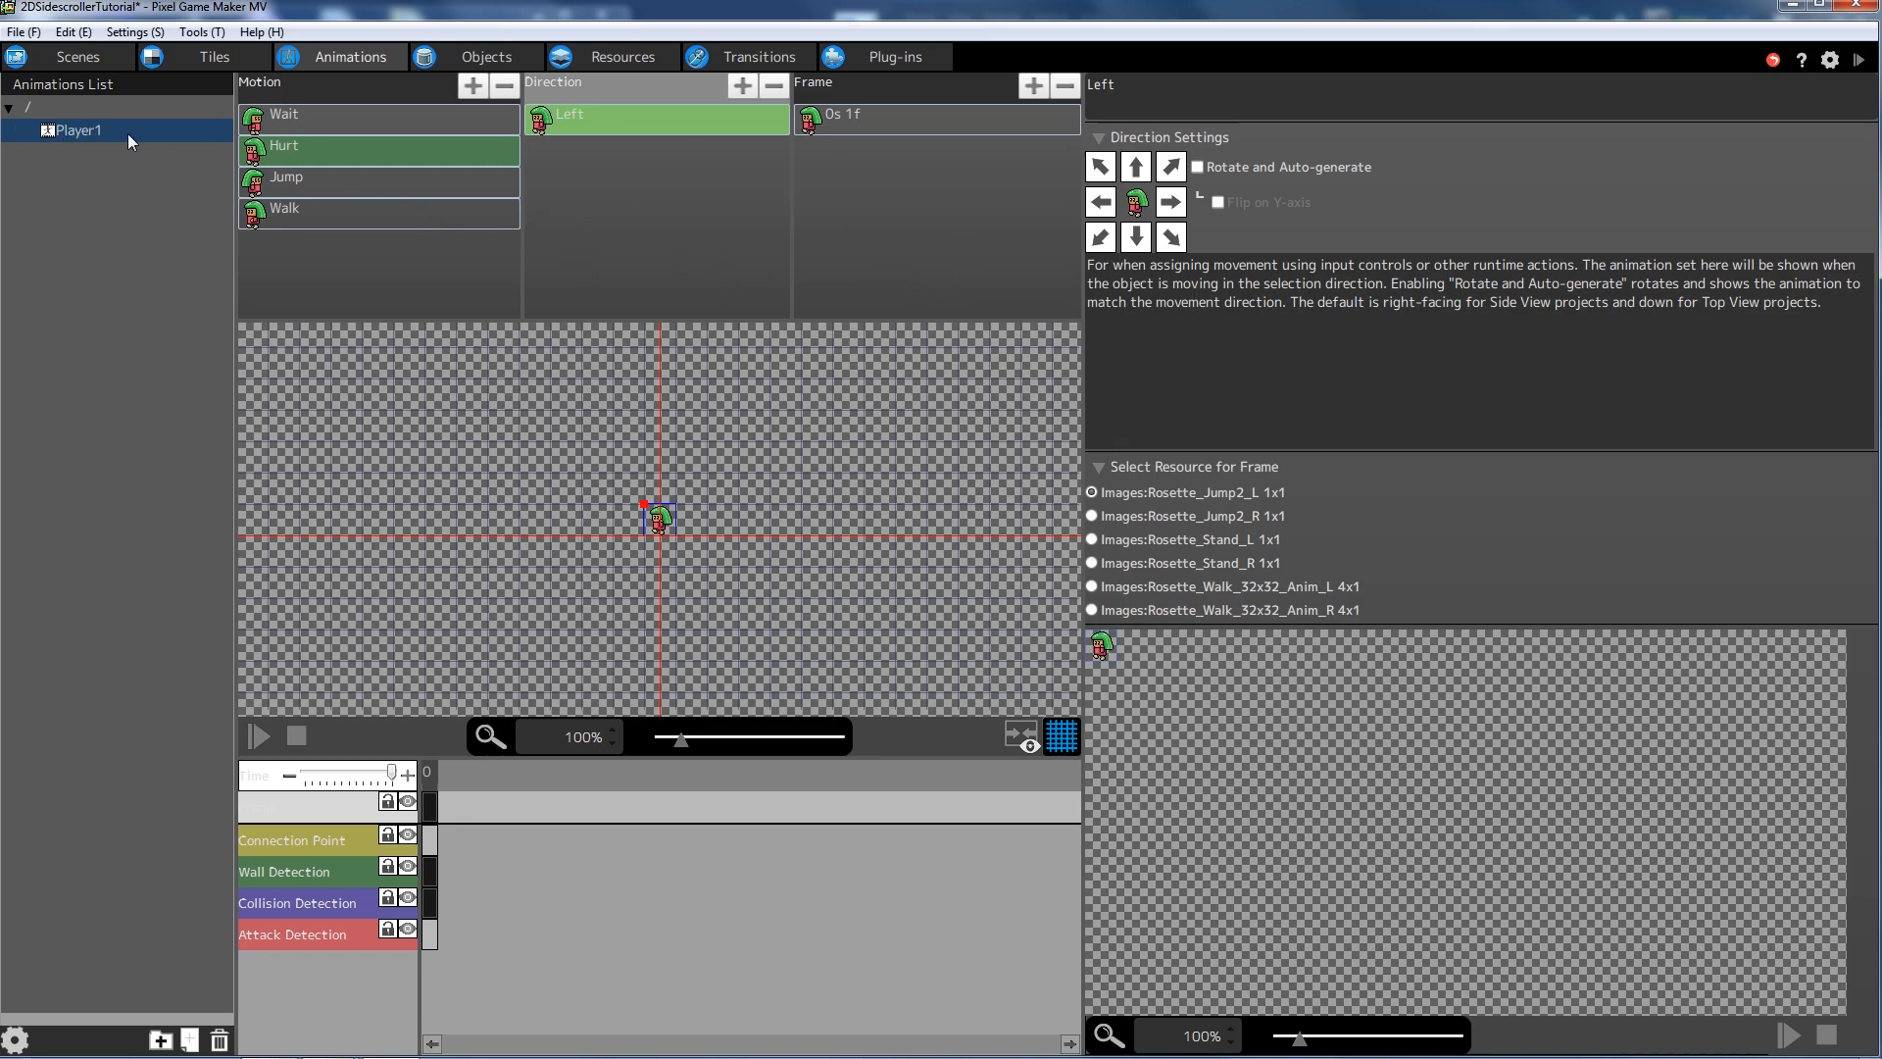
- Register the player image Rosette_DamageLight_Ver1_L as a resource in the Player1 animation's settings
right_click(61, 136)
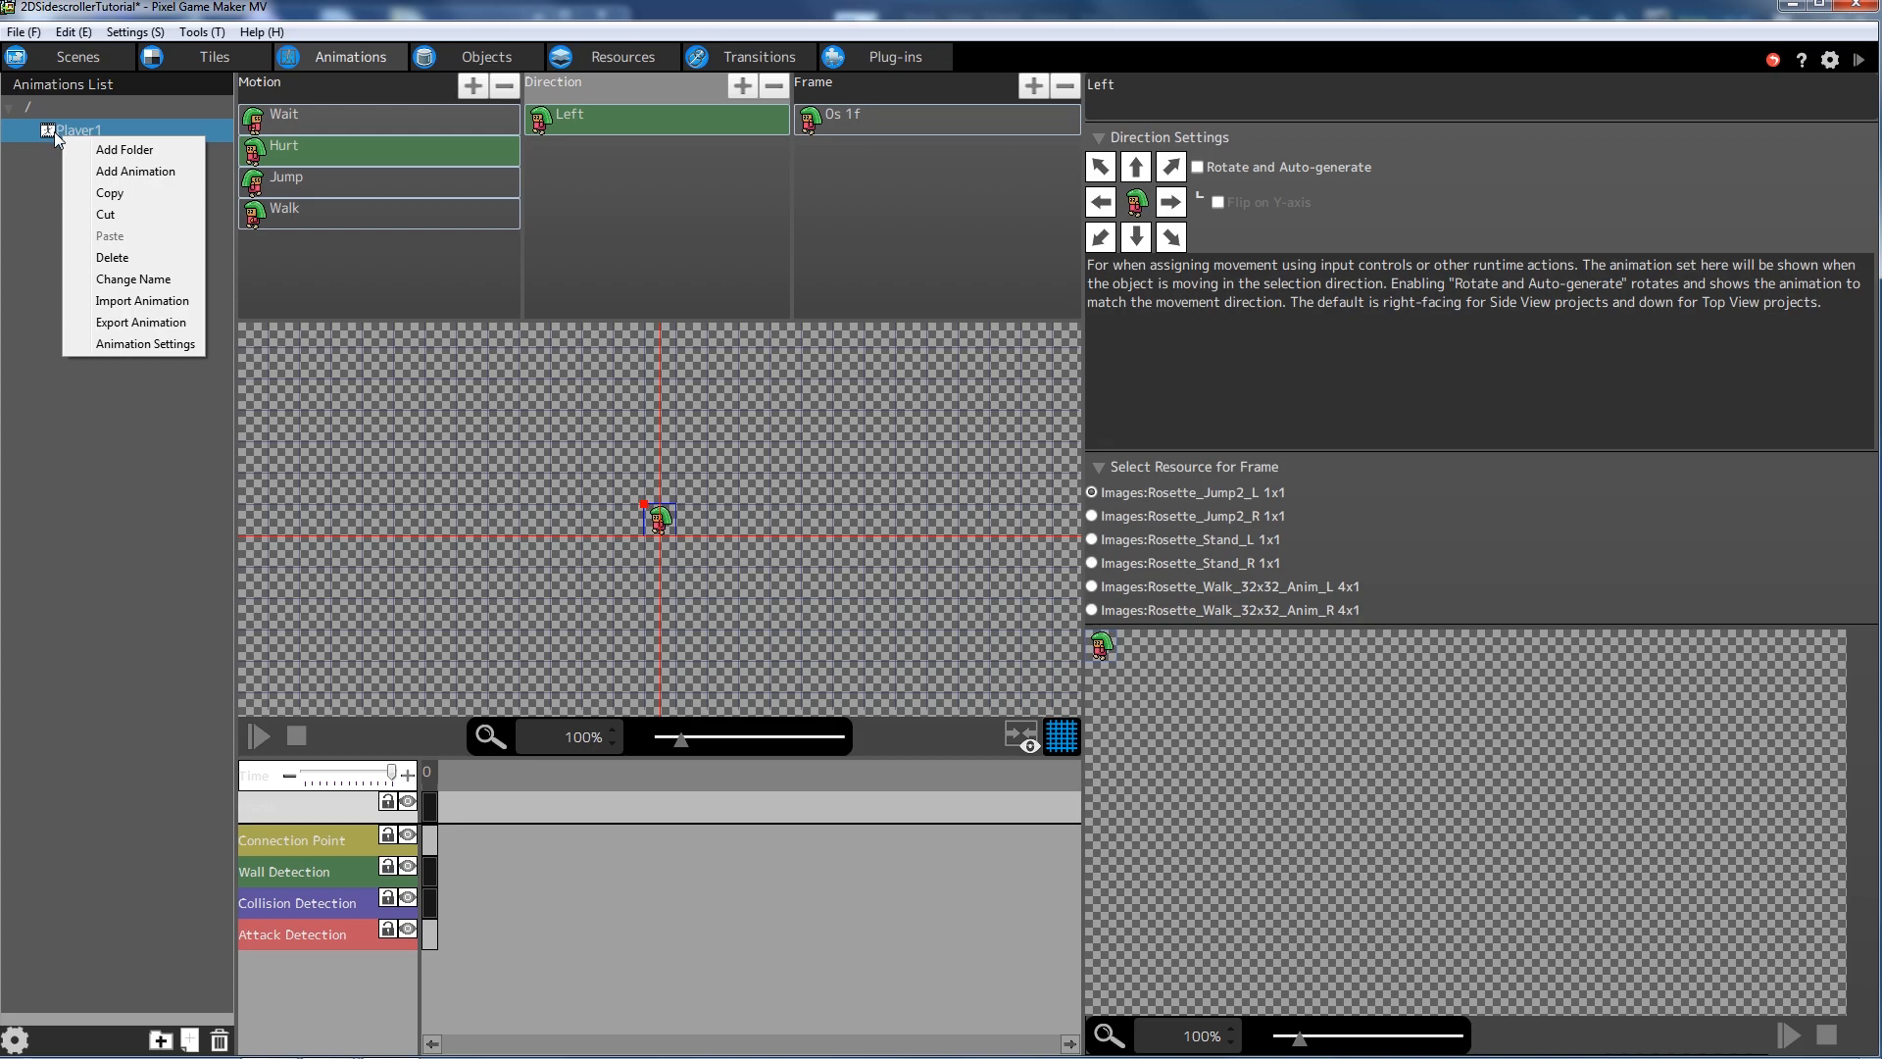
left_click(159, 345)
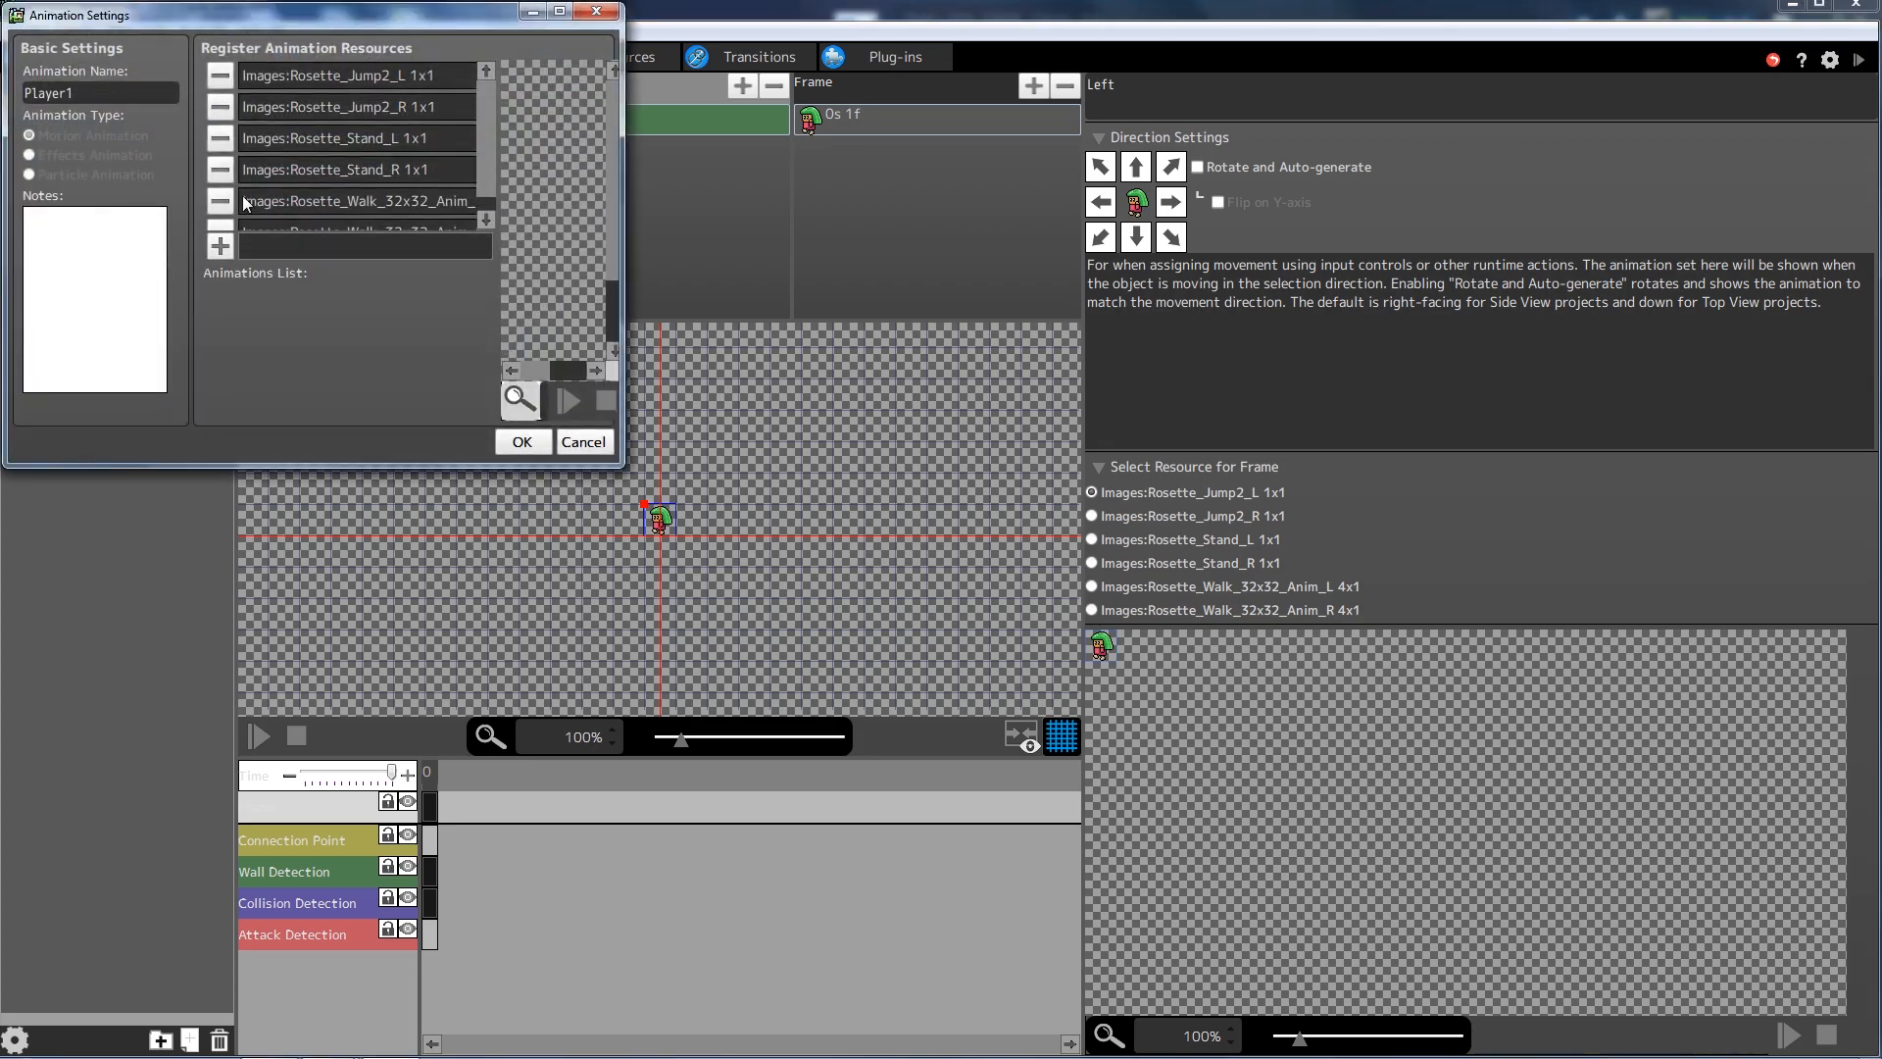
scroll(488, 122, "down", 1)
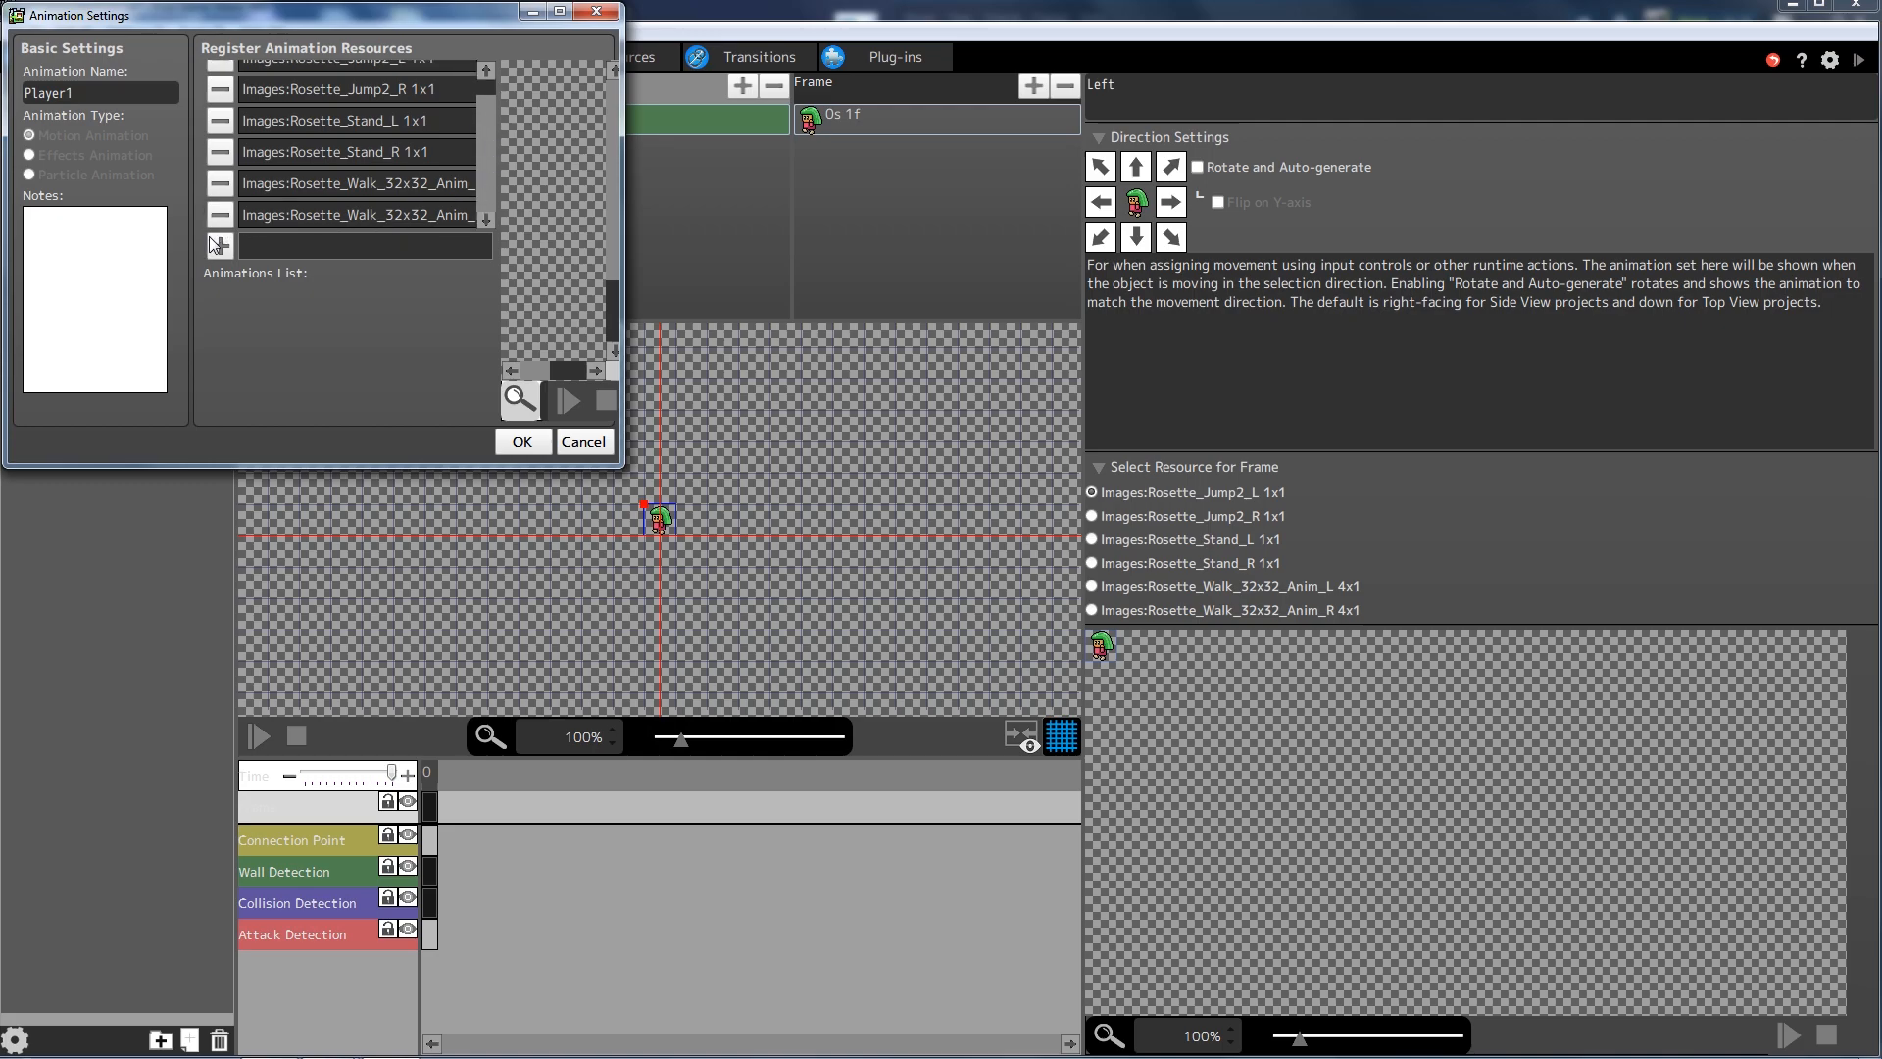
left_click_drag(624, 467, 1040, 705)
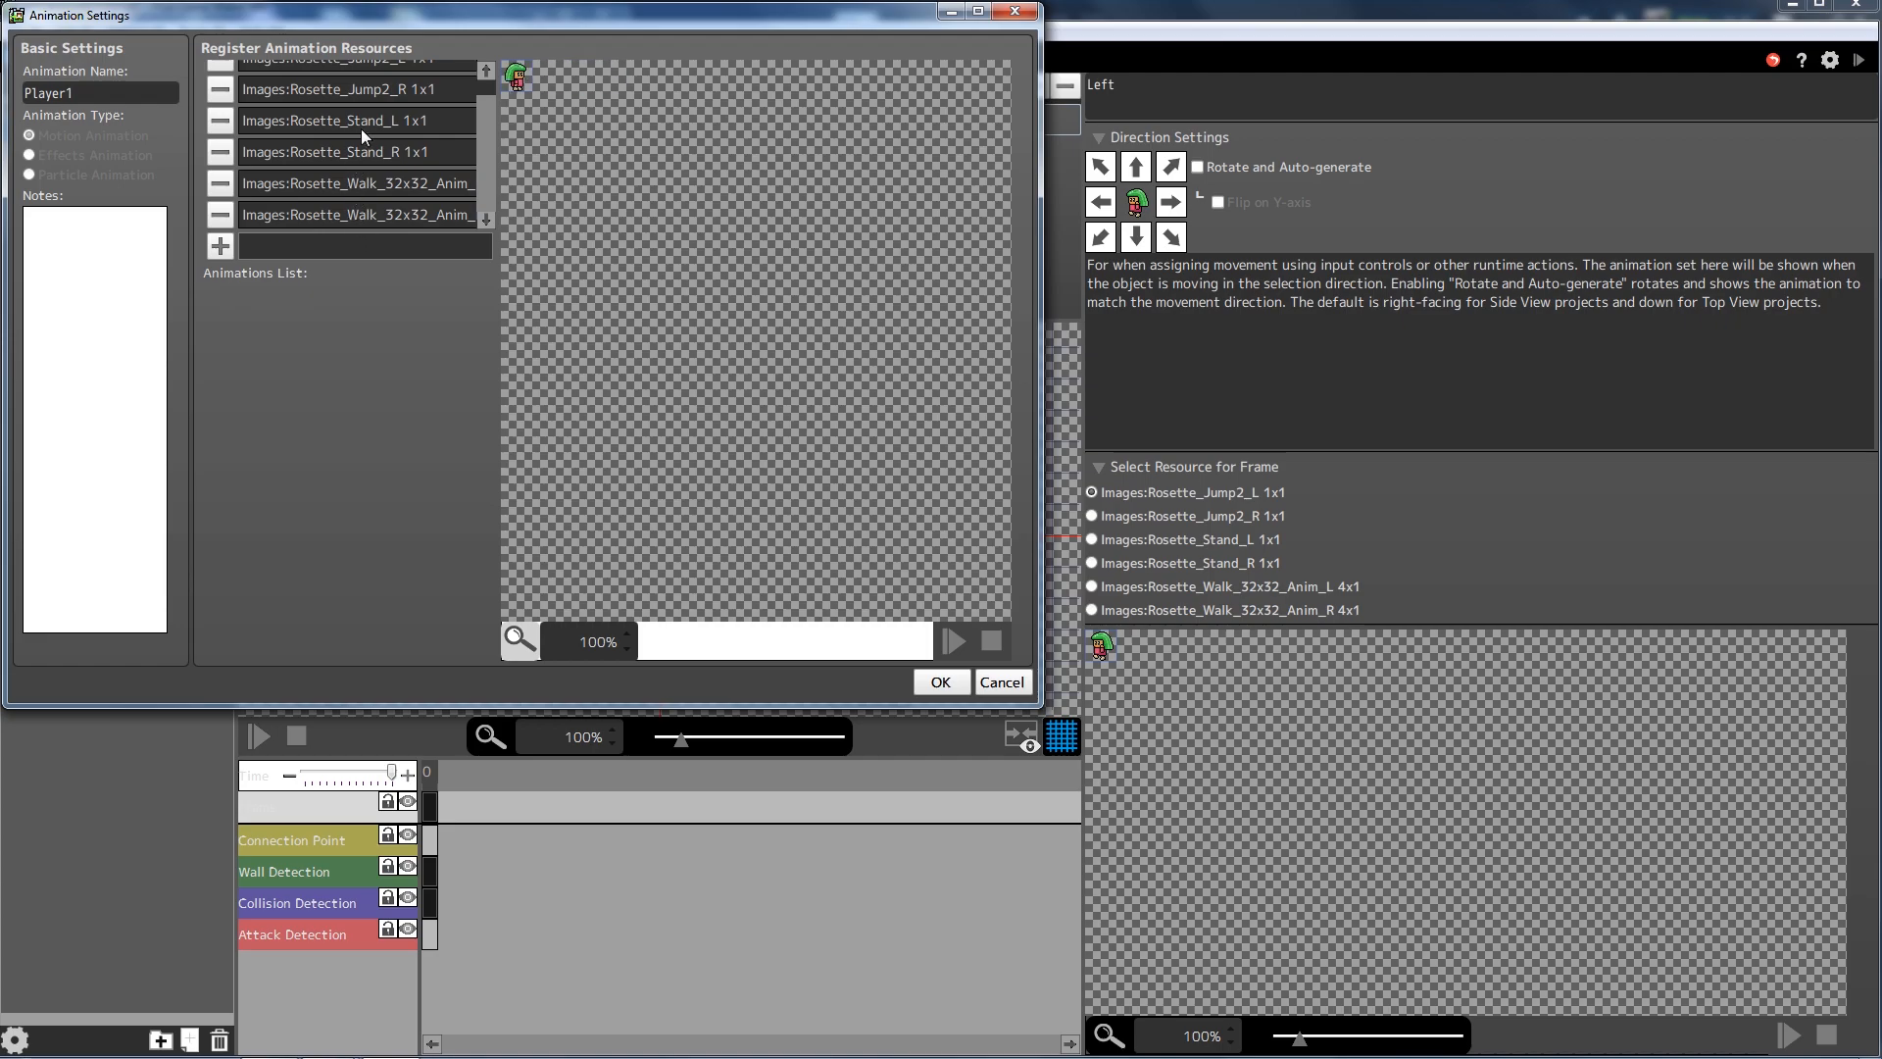
left_click(220, 246)
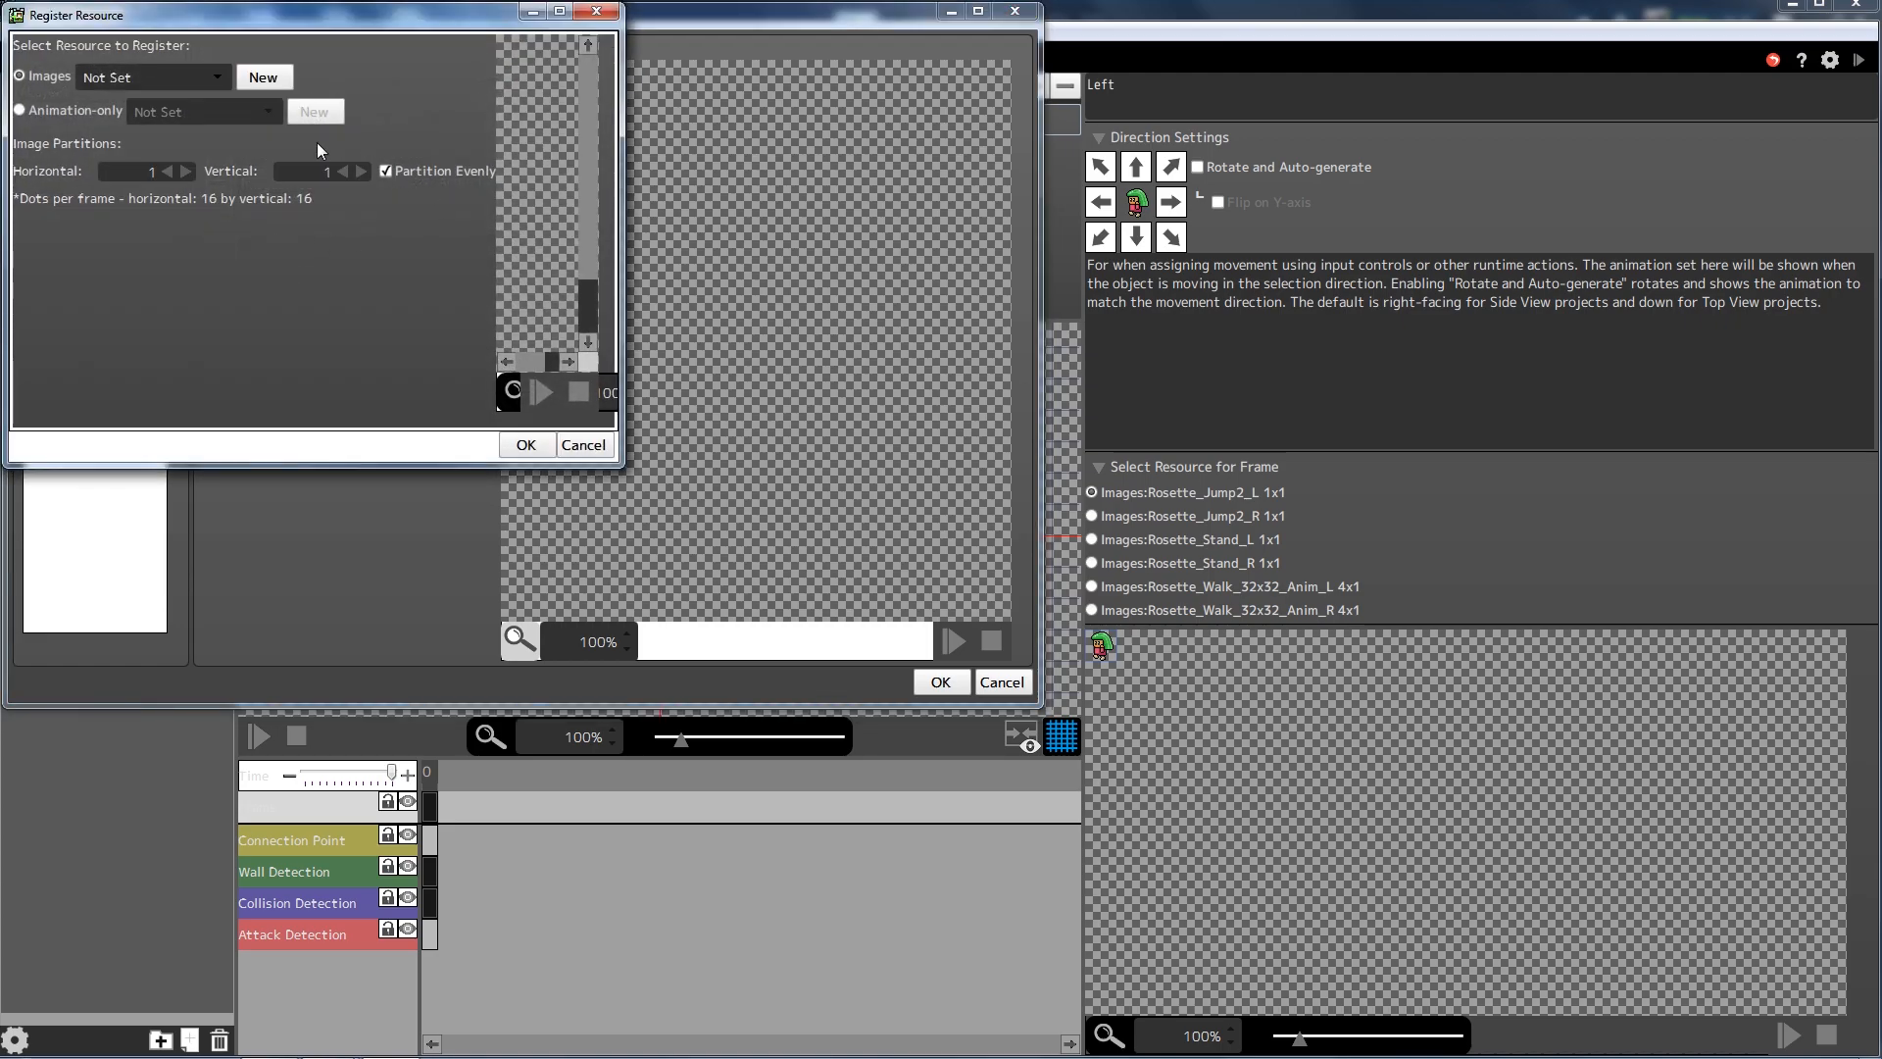
left_click(186, 79)
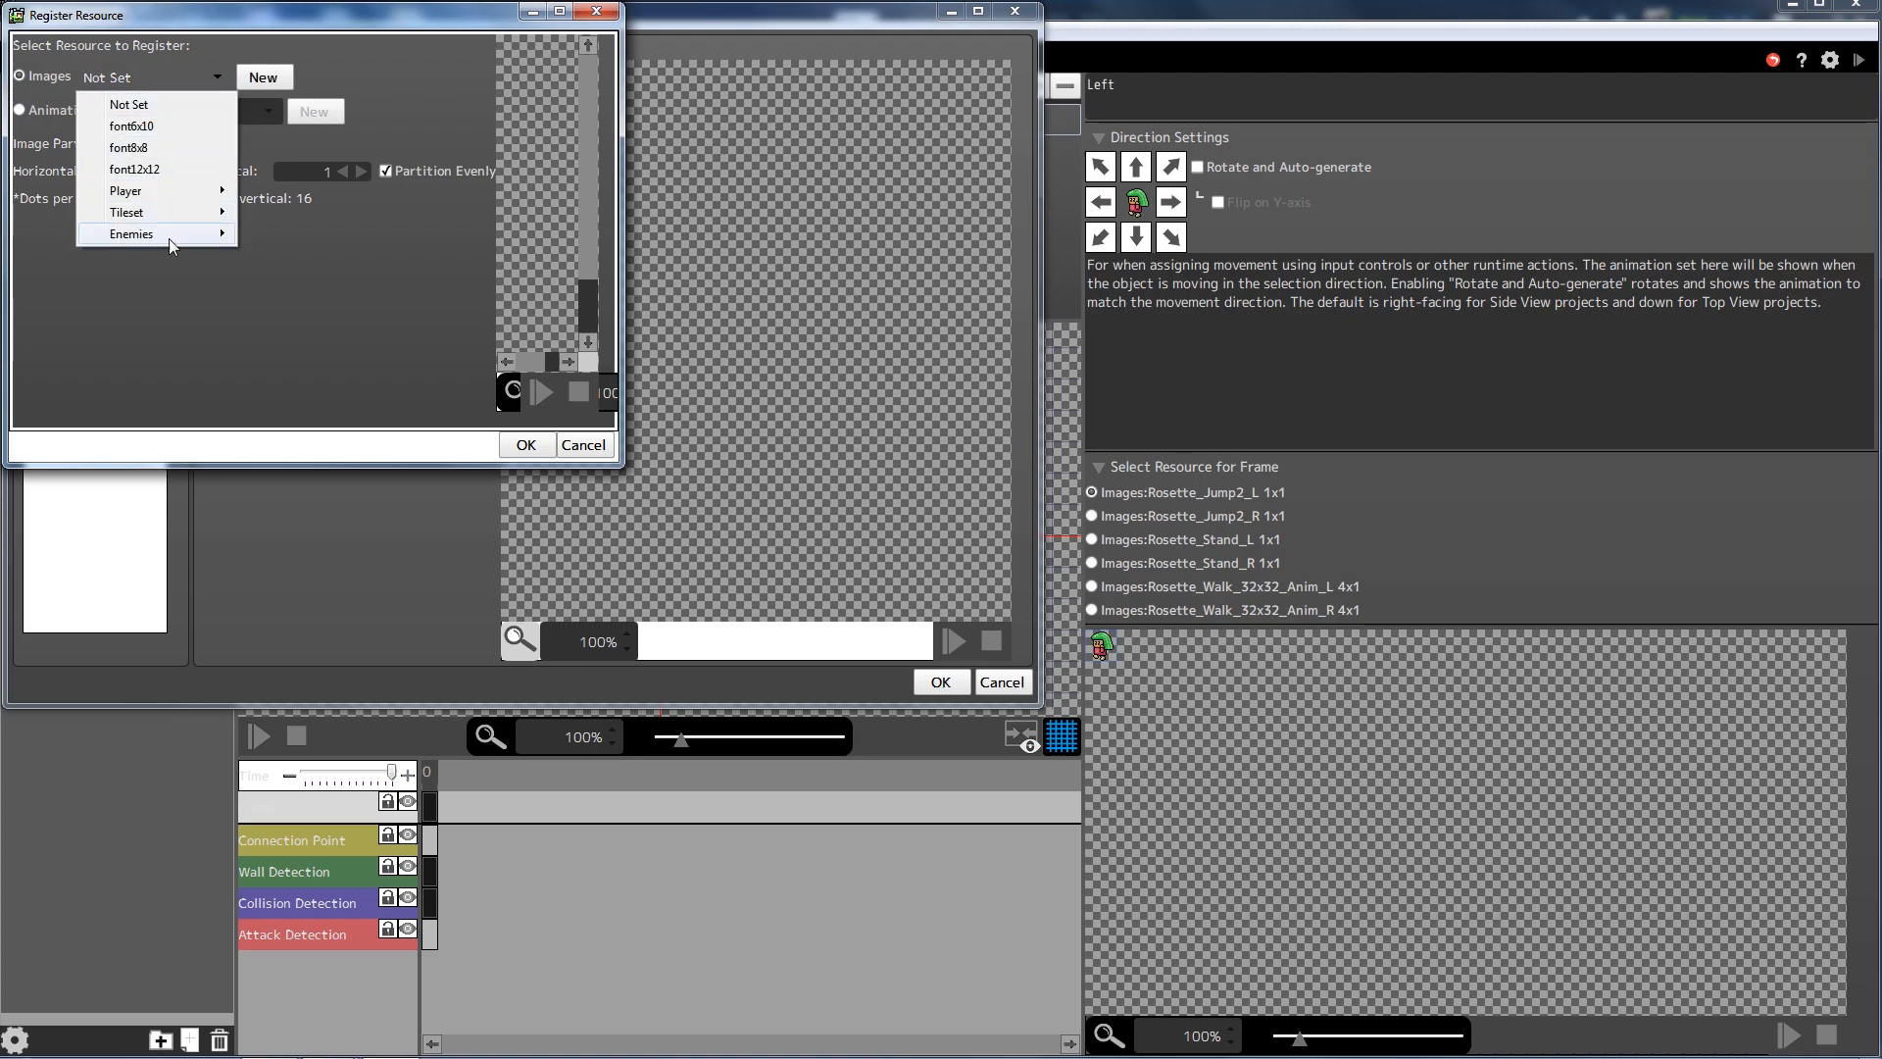
mouse_move(159, 197)
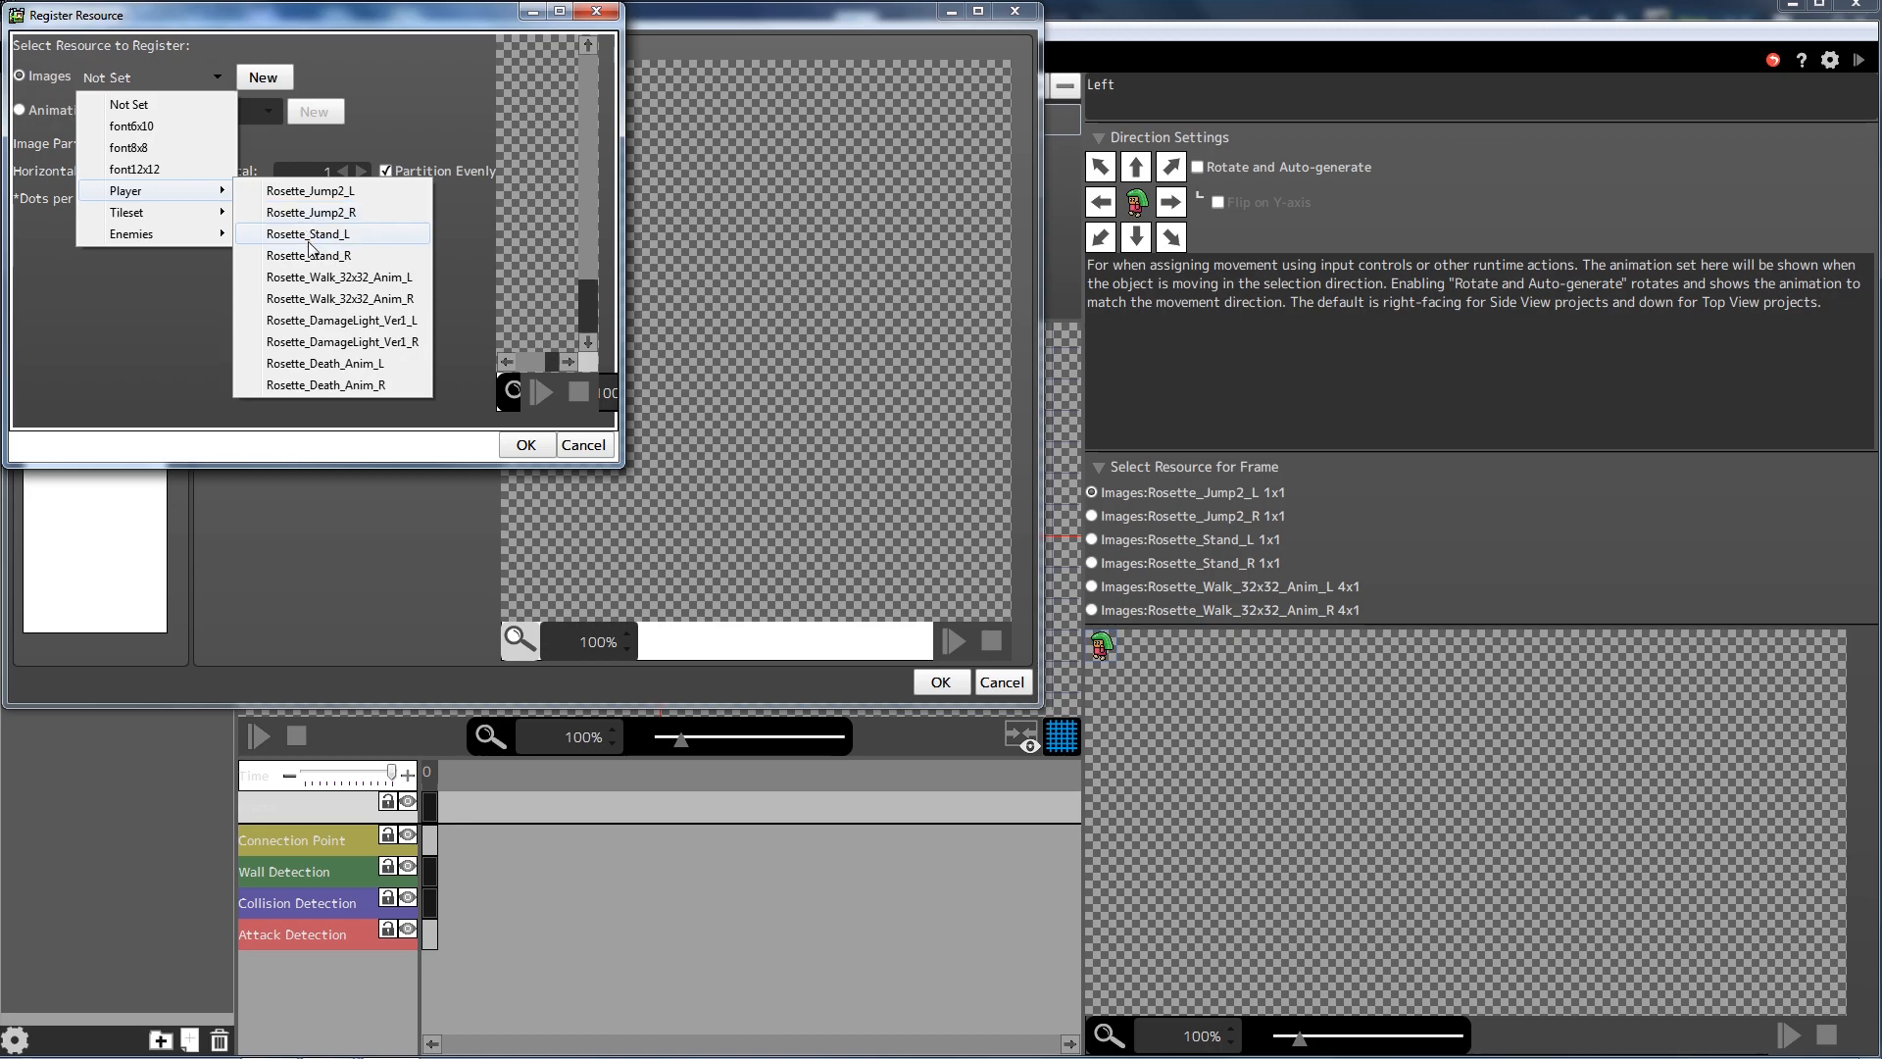
left_click(329, 328)
left_click(527, 444)
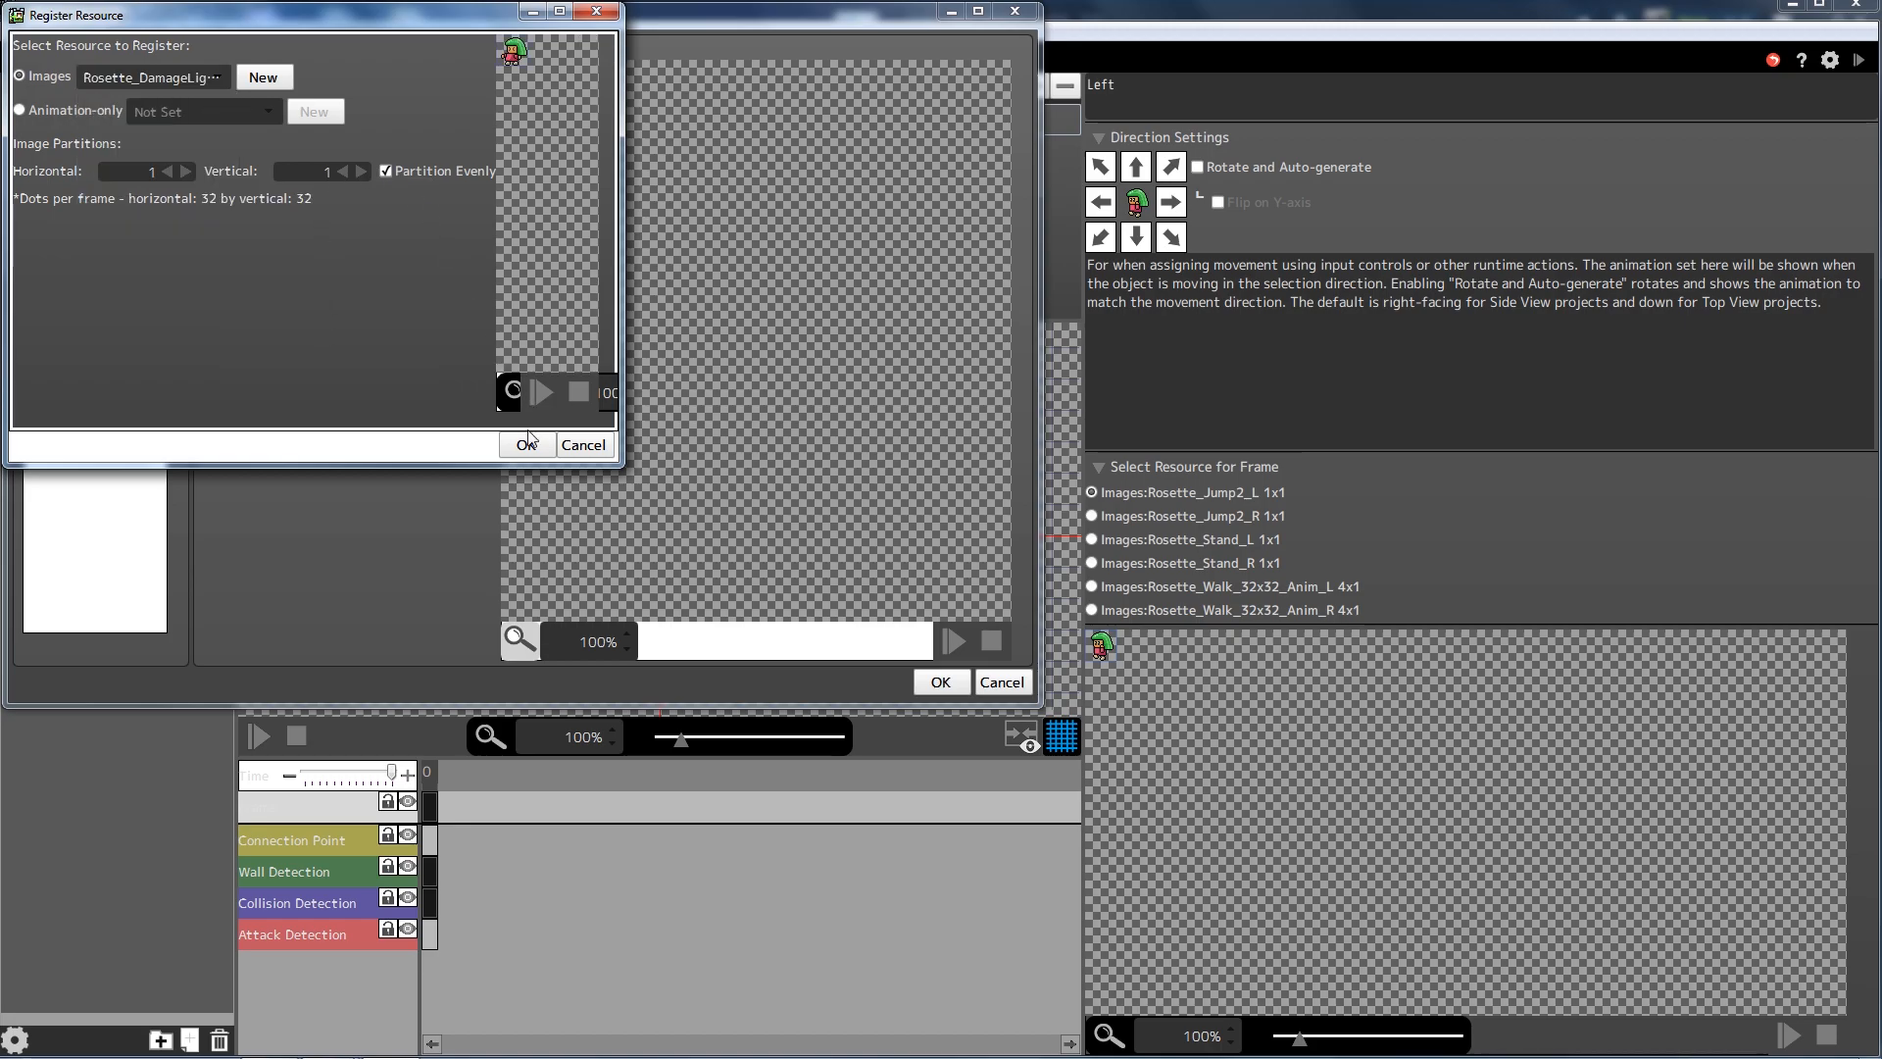
- Register the player image Rosette_DamageLight_Ver1_R as another Player1 animation resource
left_click(220, 245)
left_click(189, 76)
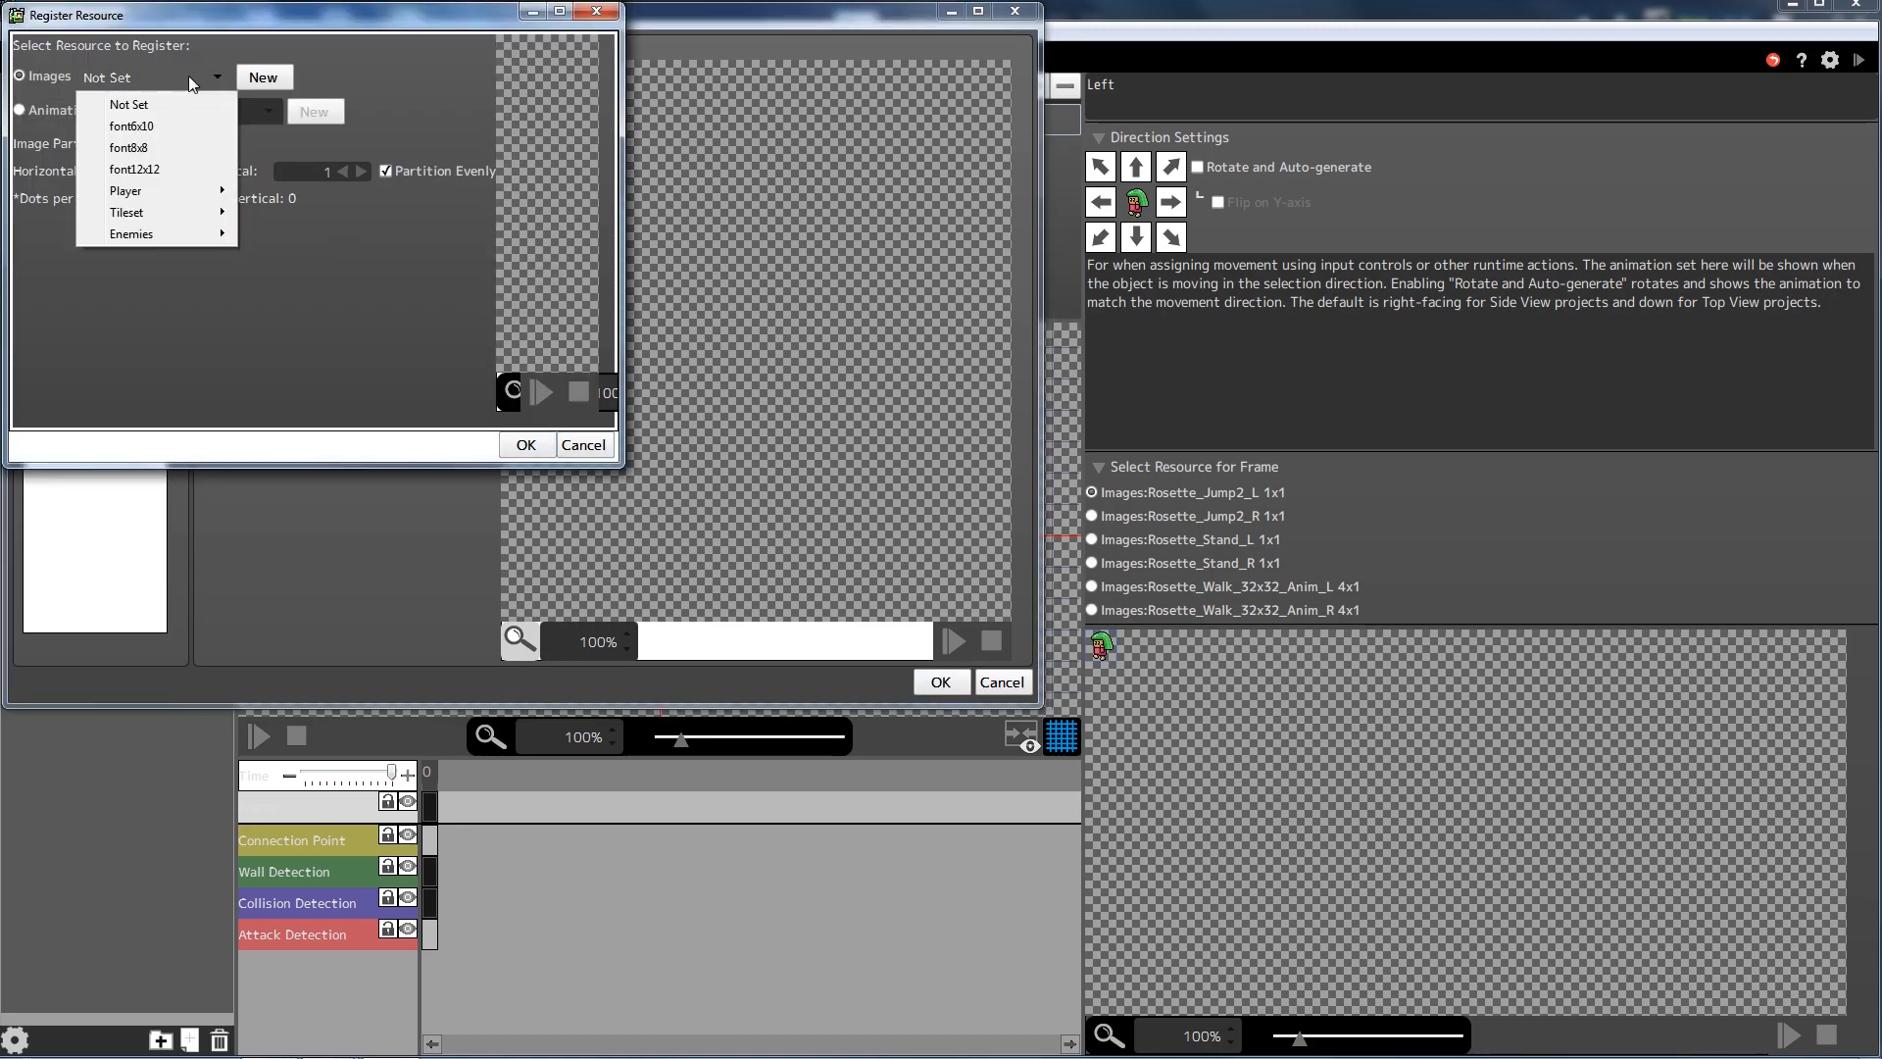
mouse_move(211, 192)
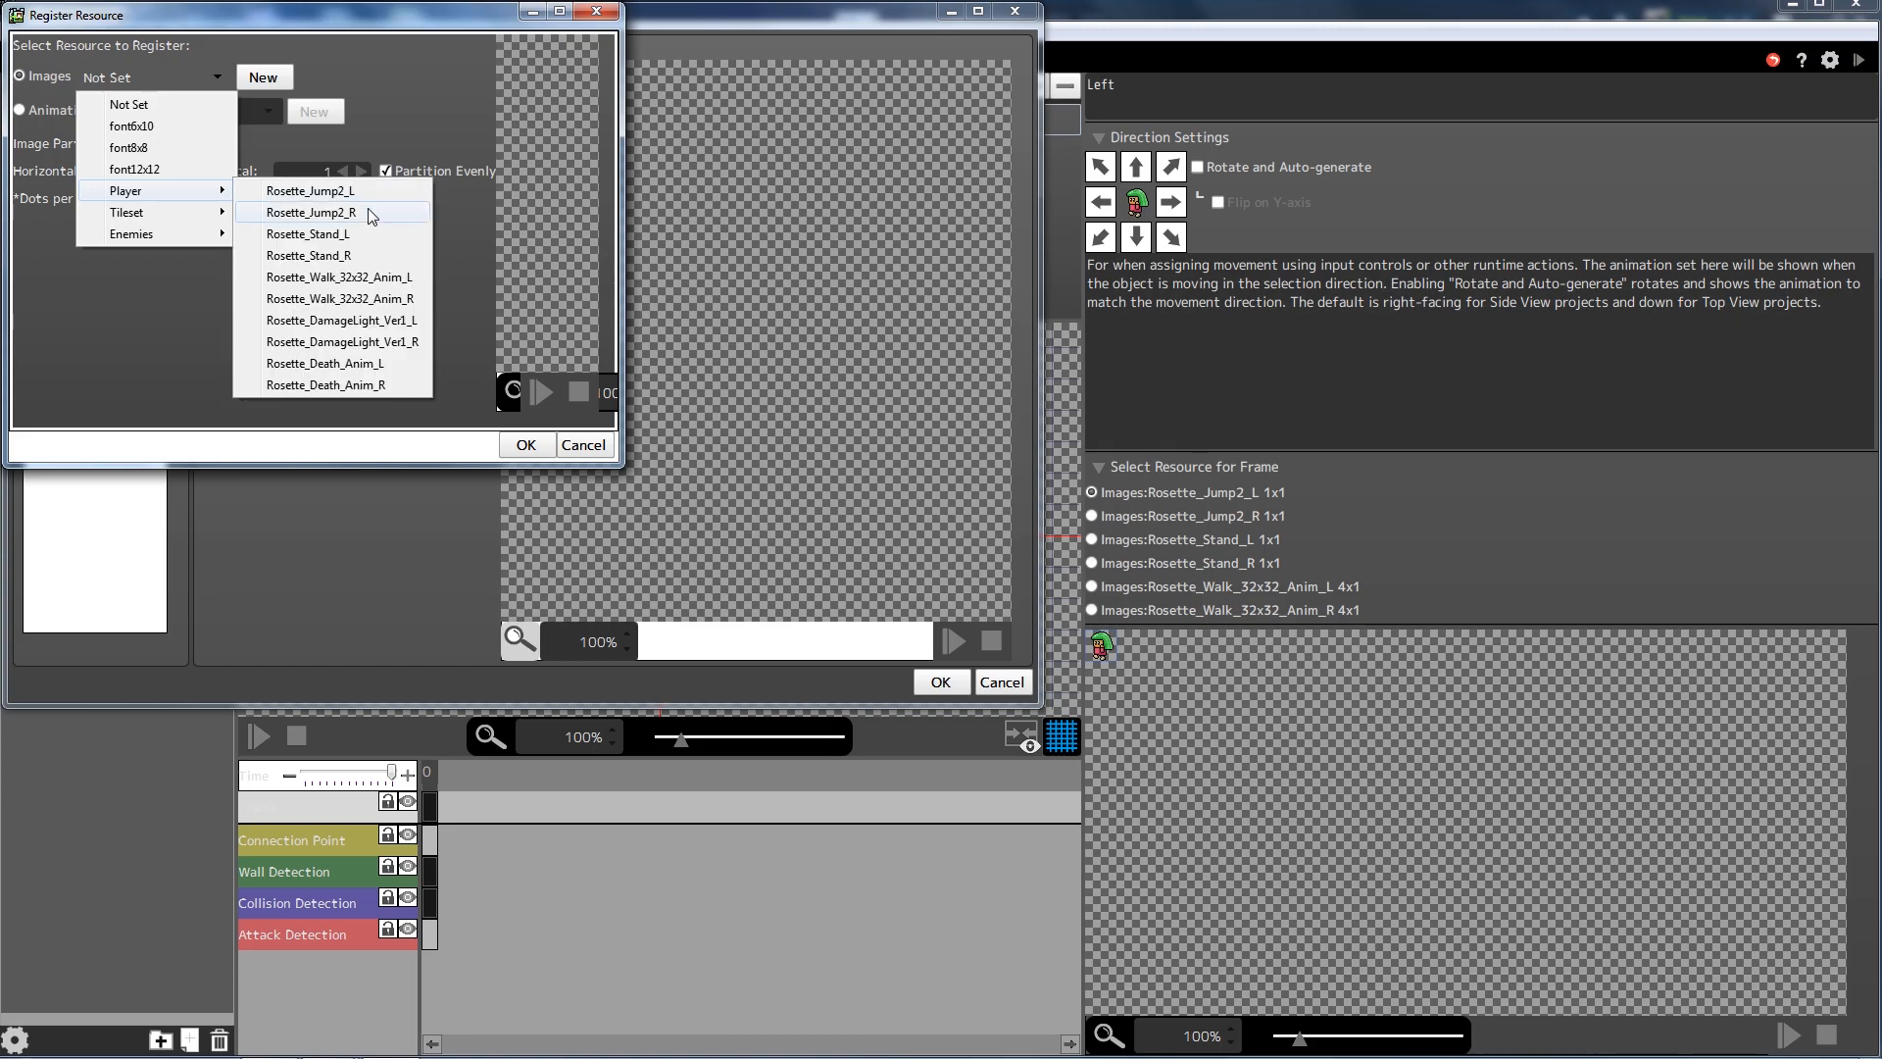
left_click(397, 350)
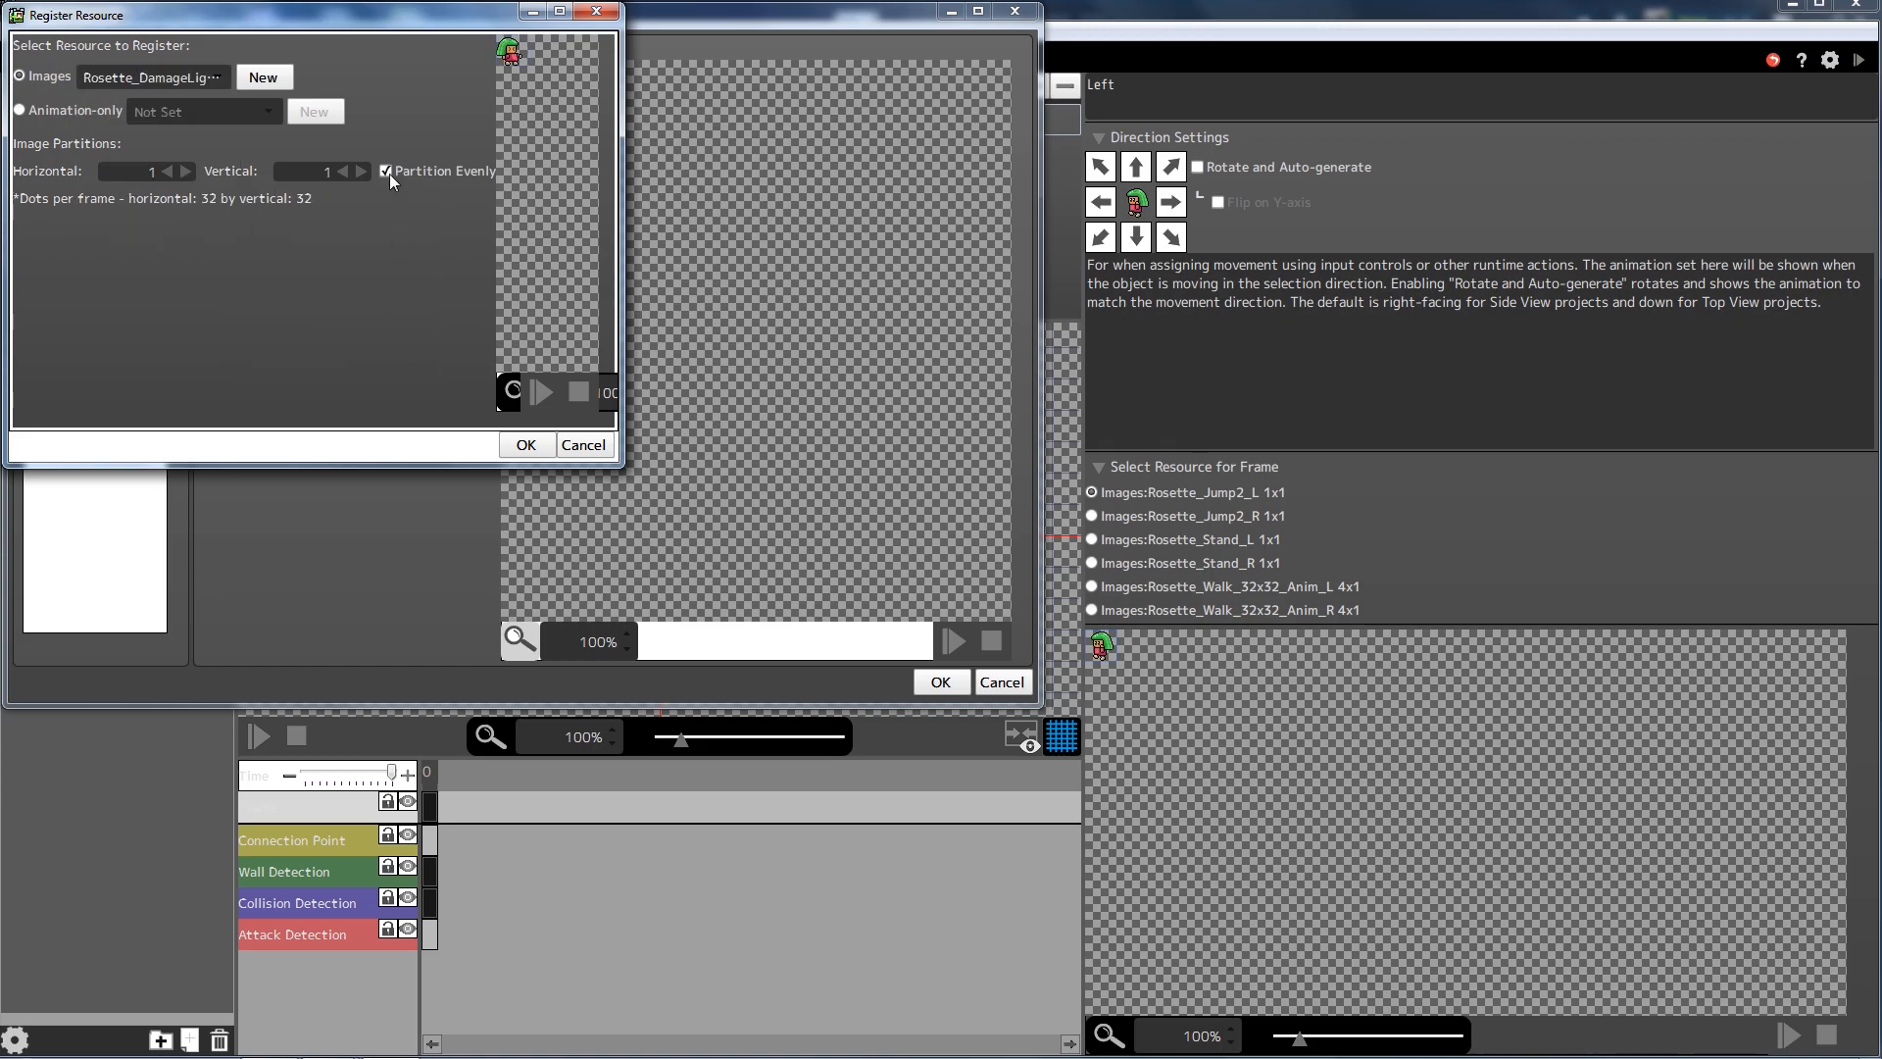
left_click(526, 444)
- Register the player image Rosette_Death_Anim_L as a Player1 animation resource, keeping the default partitions
left_click(220, 246)
left_click(203, 80)
mouse_move(186, 191)
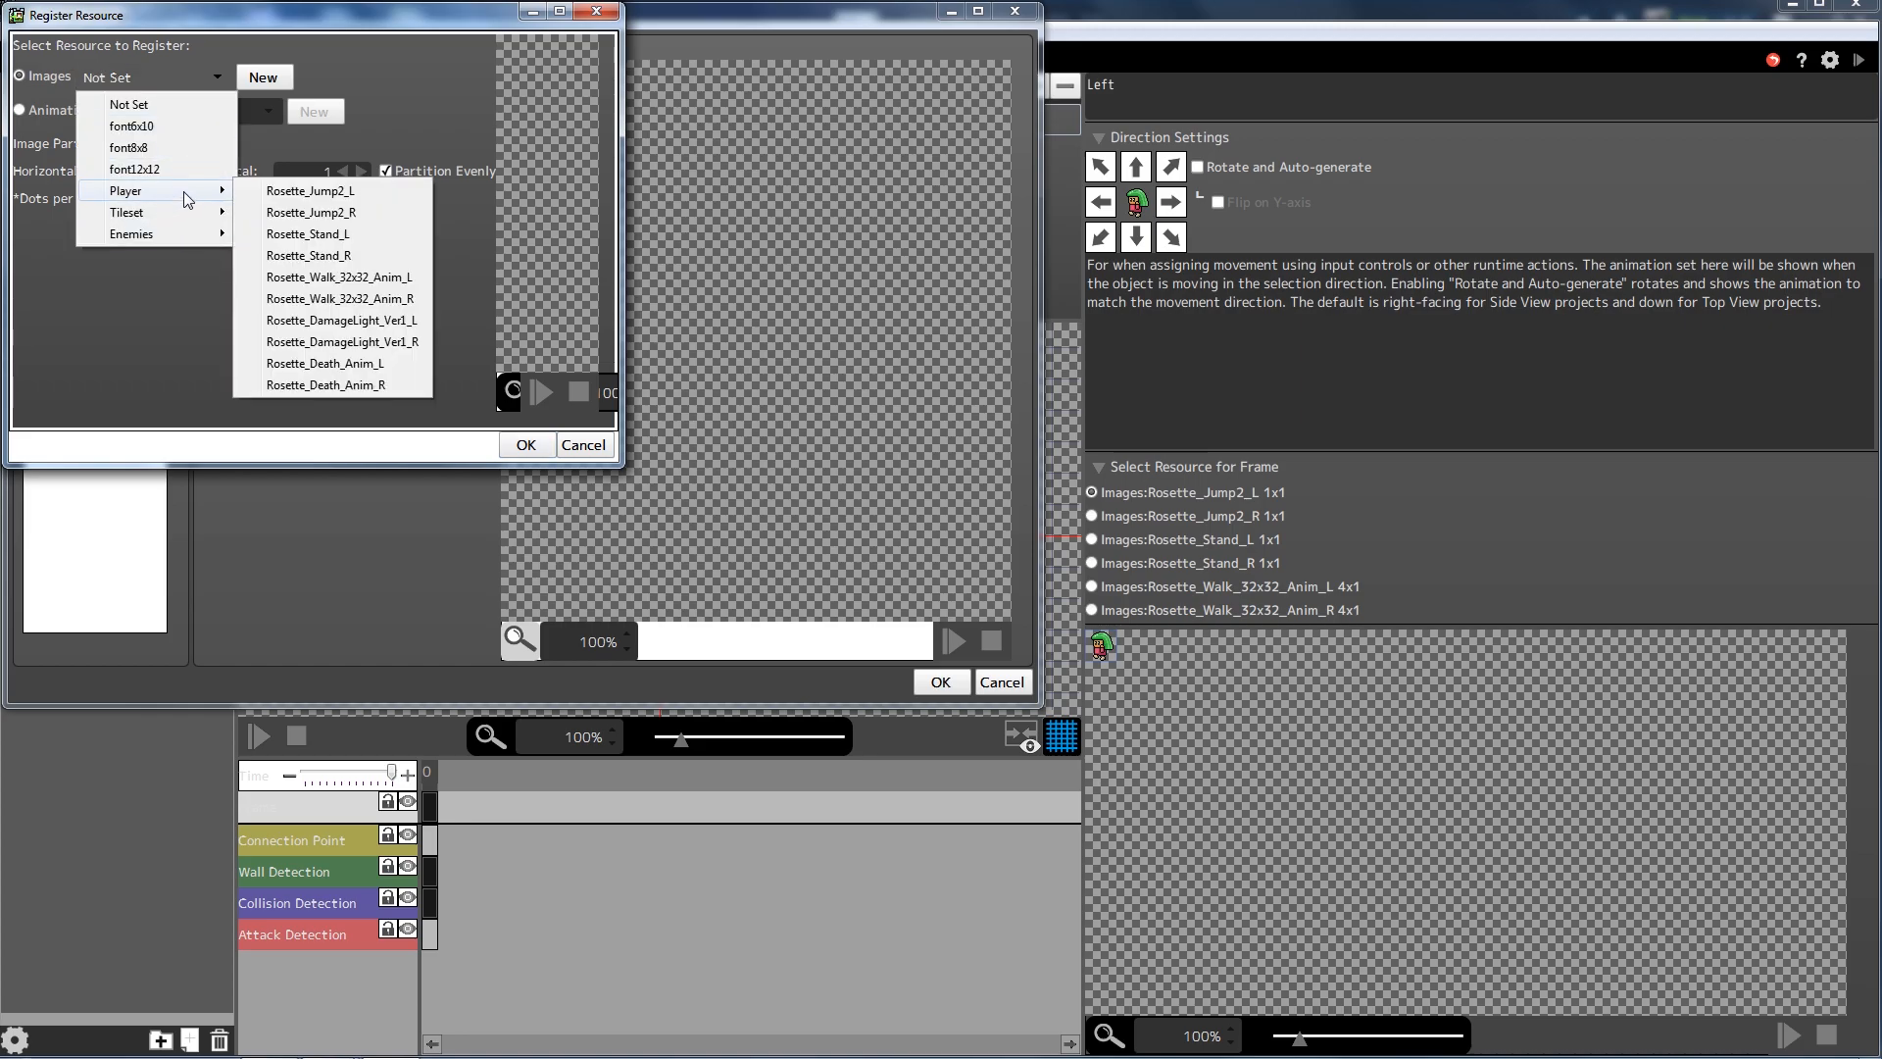
left_click(378, 364)
left_click(526, 444)
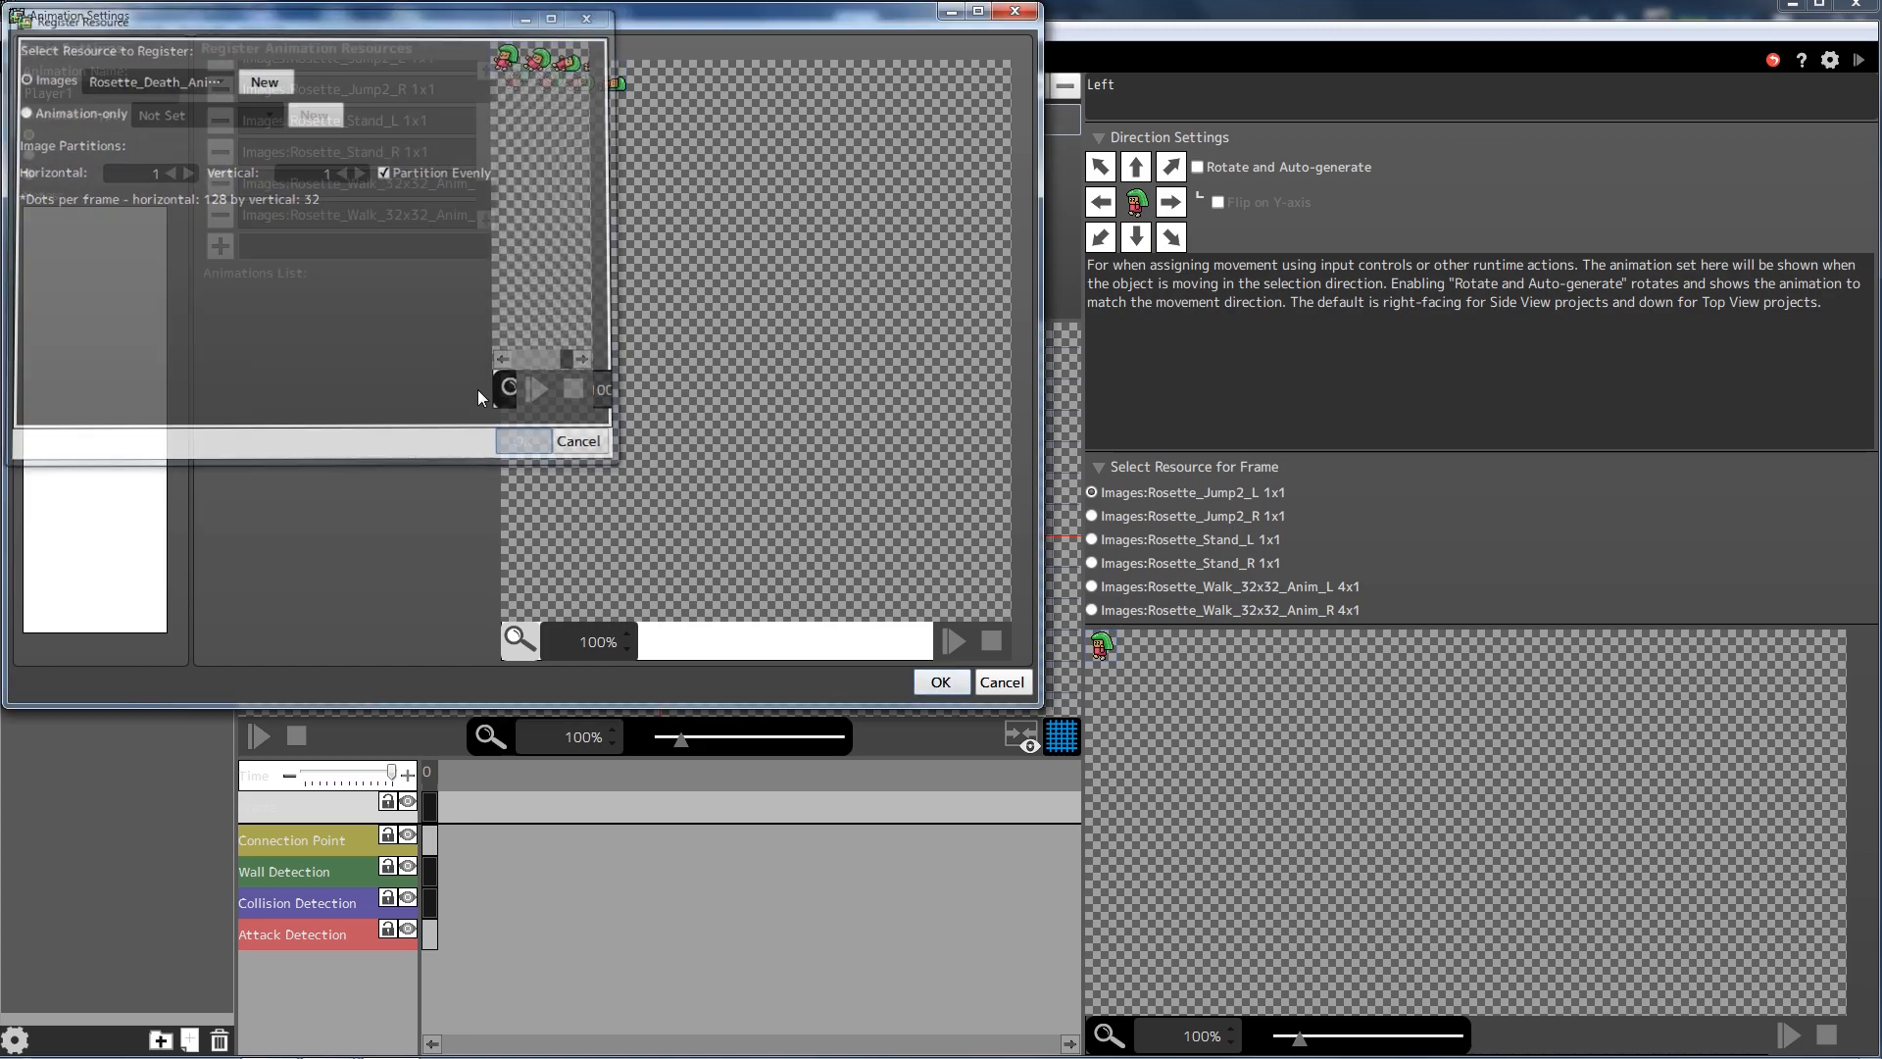
- Register the player image Rosette_Death_Anim_R as a Player1 animation resource and apply the animation settings
left_click(220, 246)
left_click(175, 77)
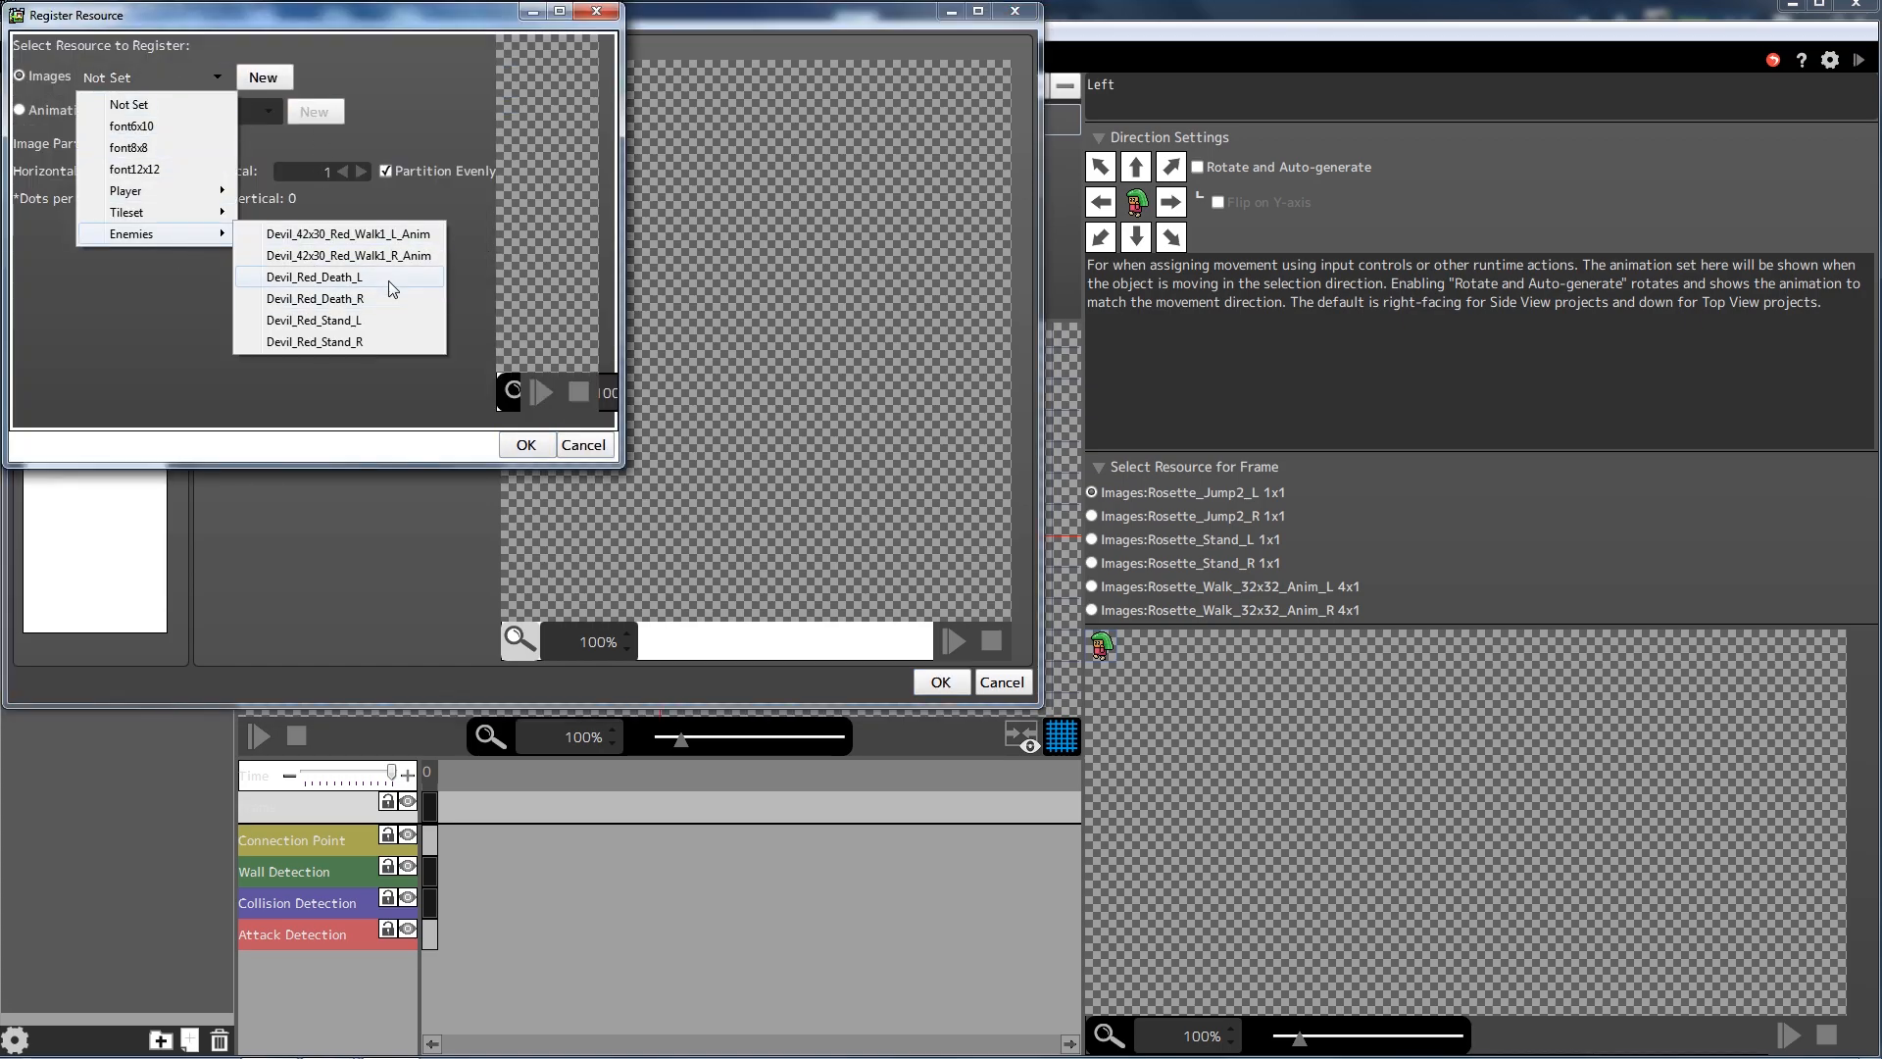
mouse_move(170, 191)
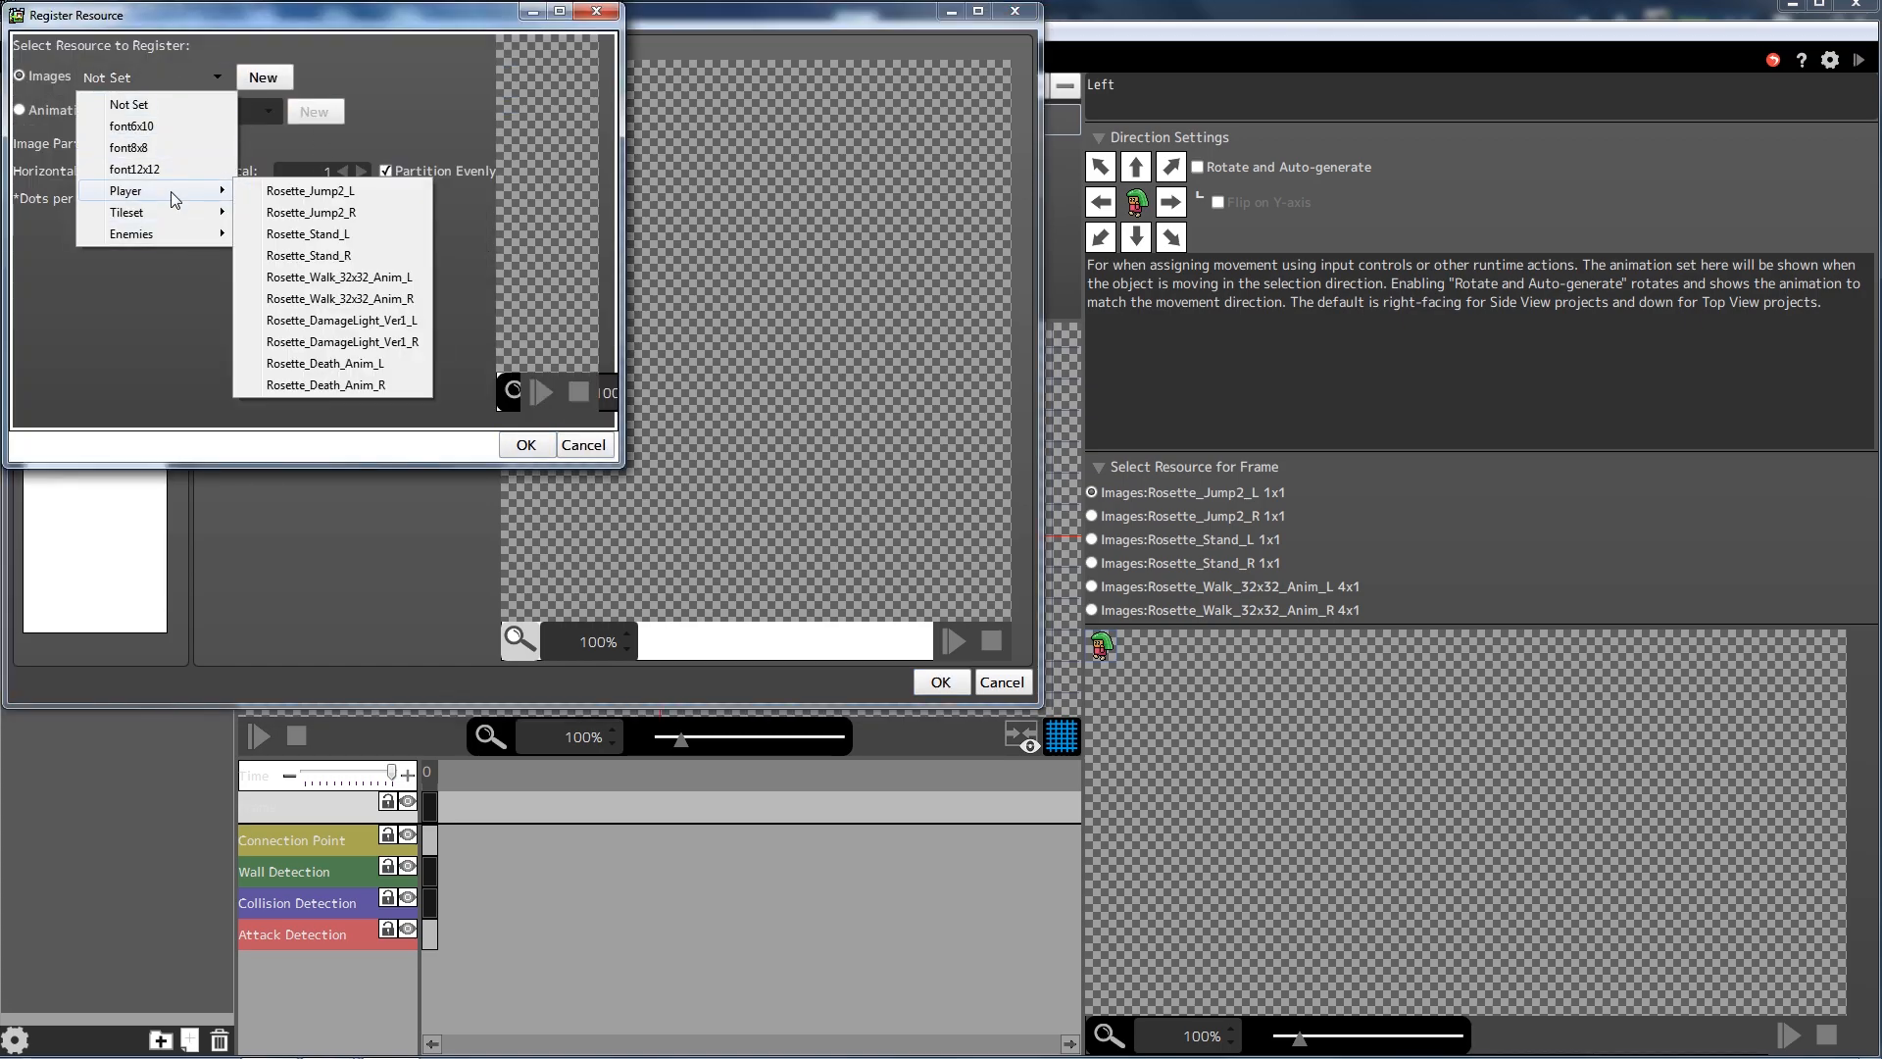
left_click(357, 391)
left_click(529, 444)
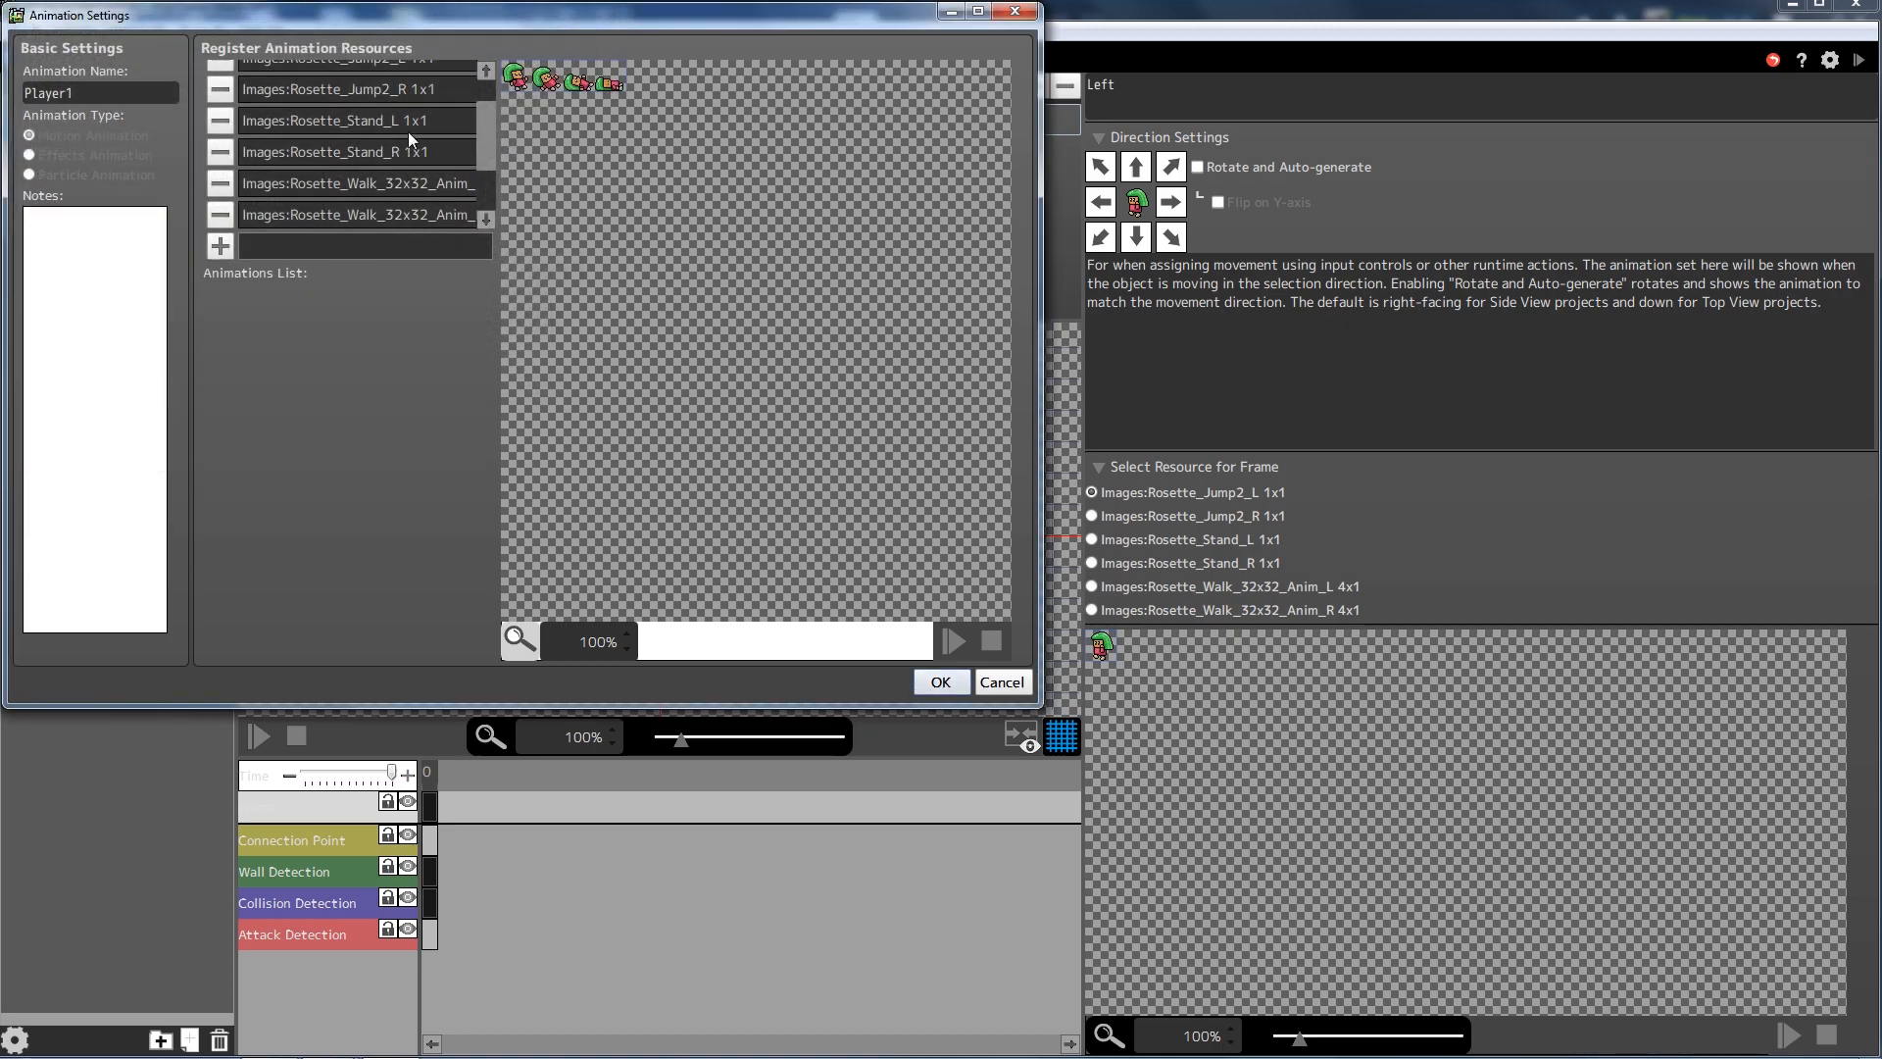
left_click_drag(489, 148, 489, 190)
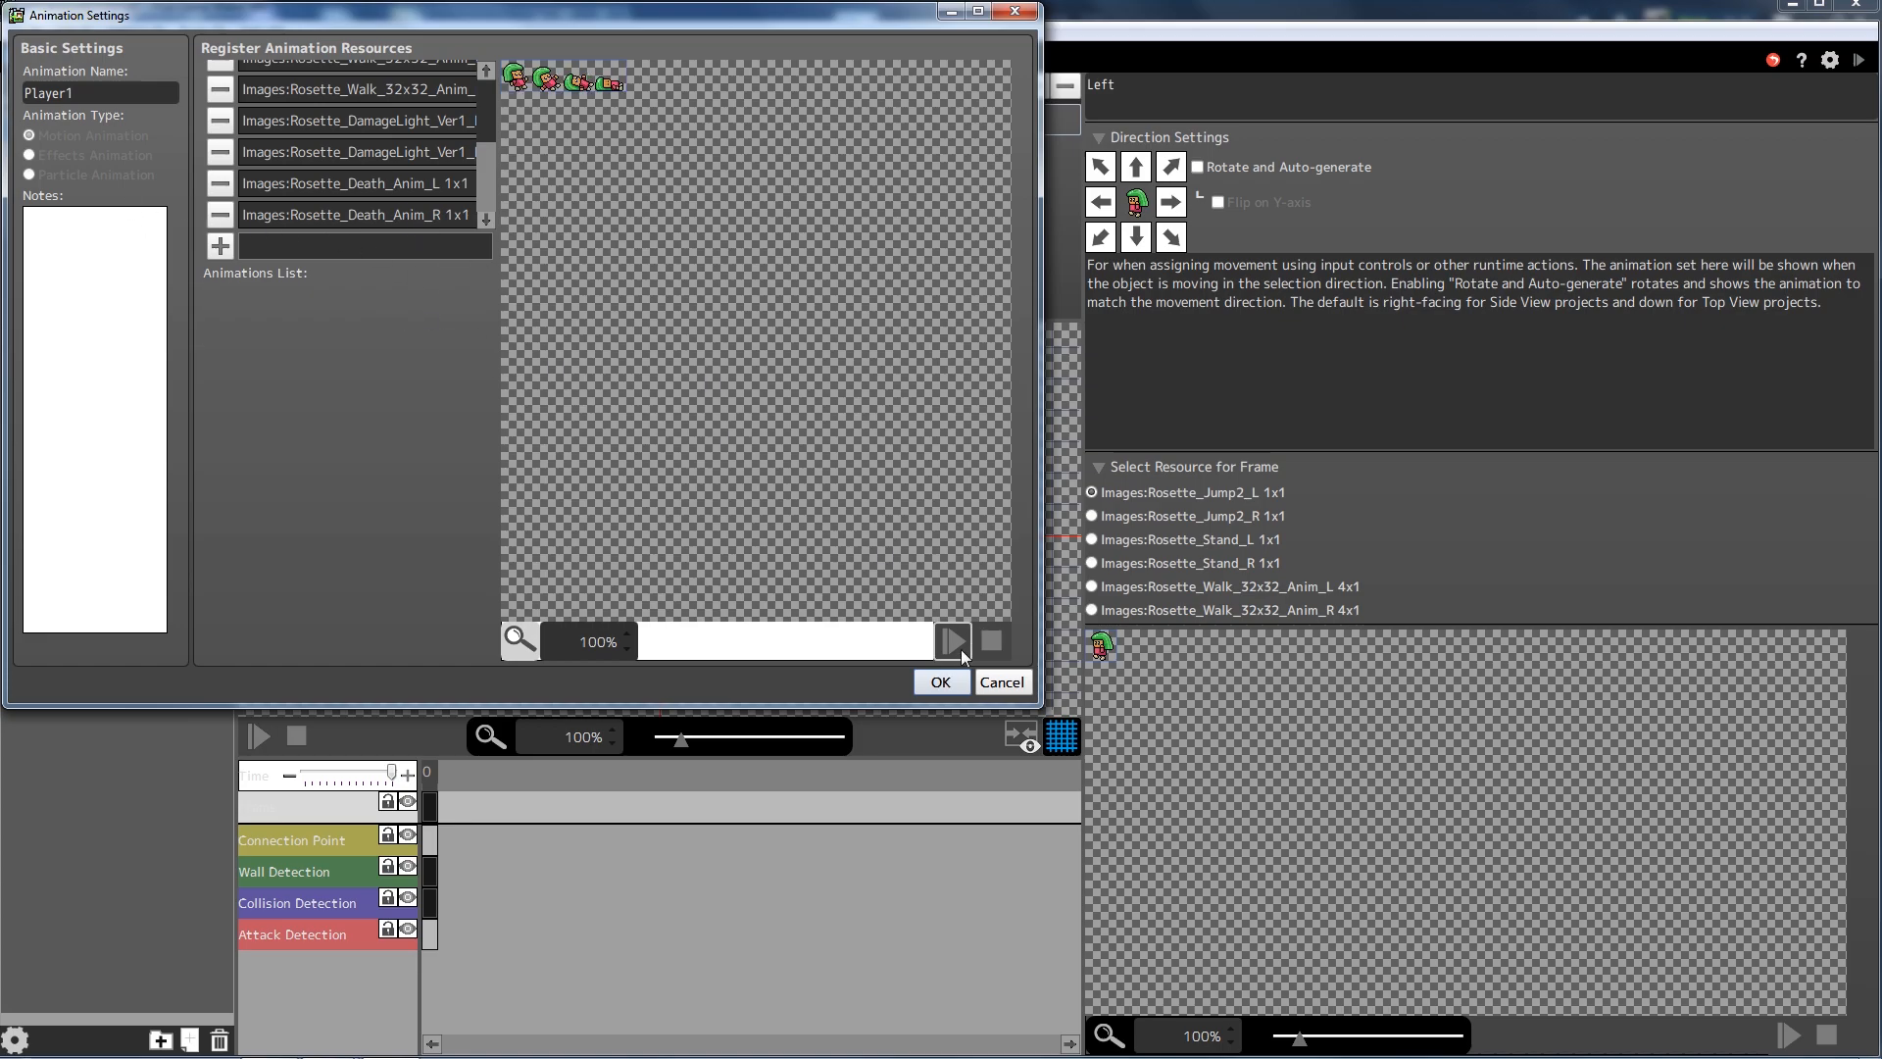
left_click(942, 683)
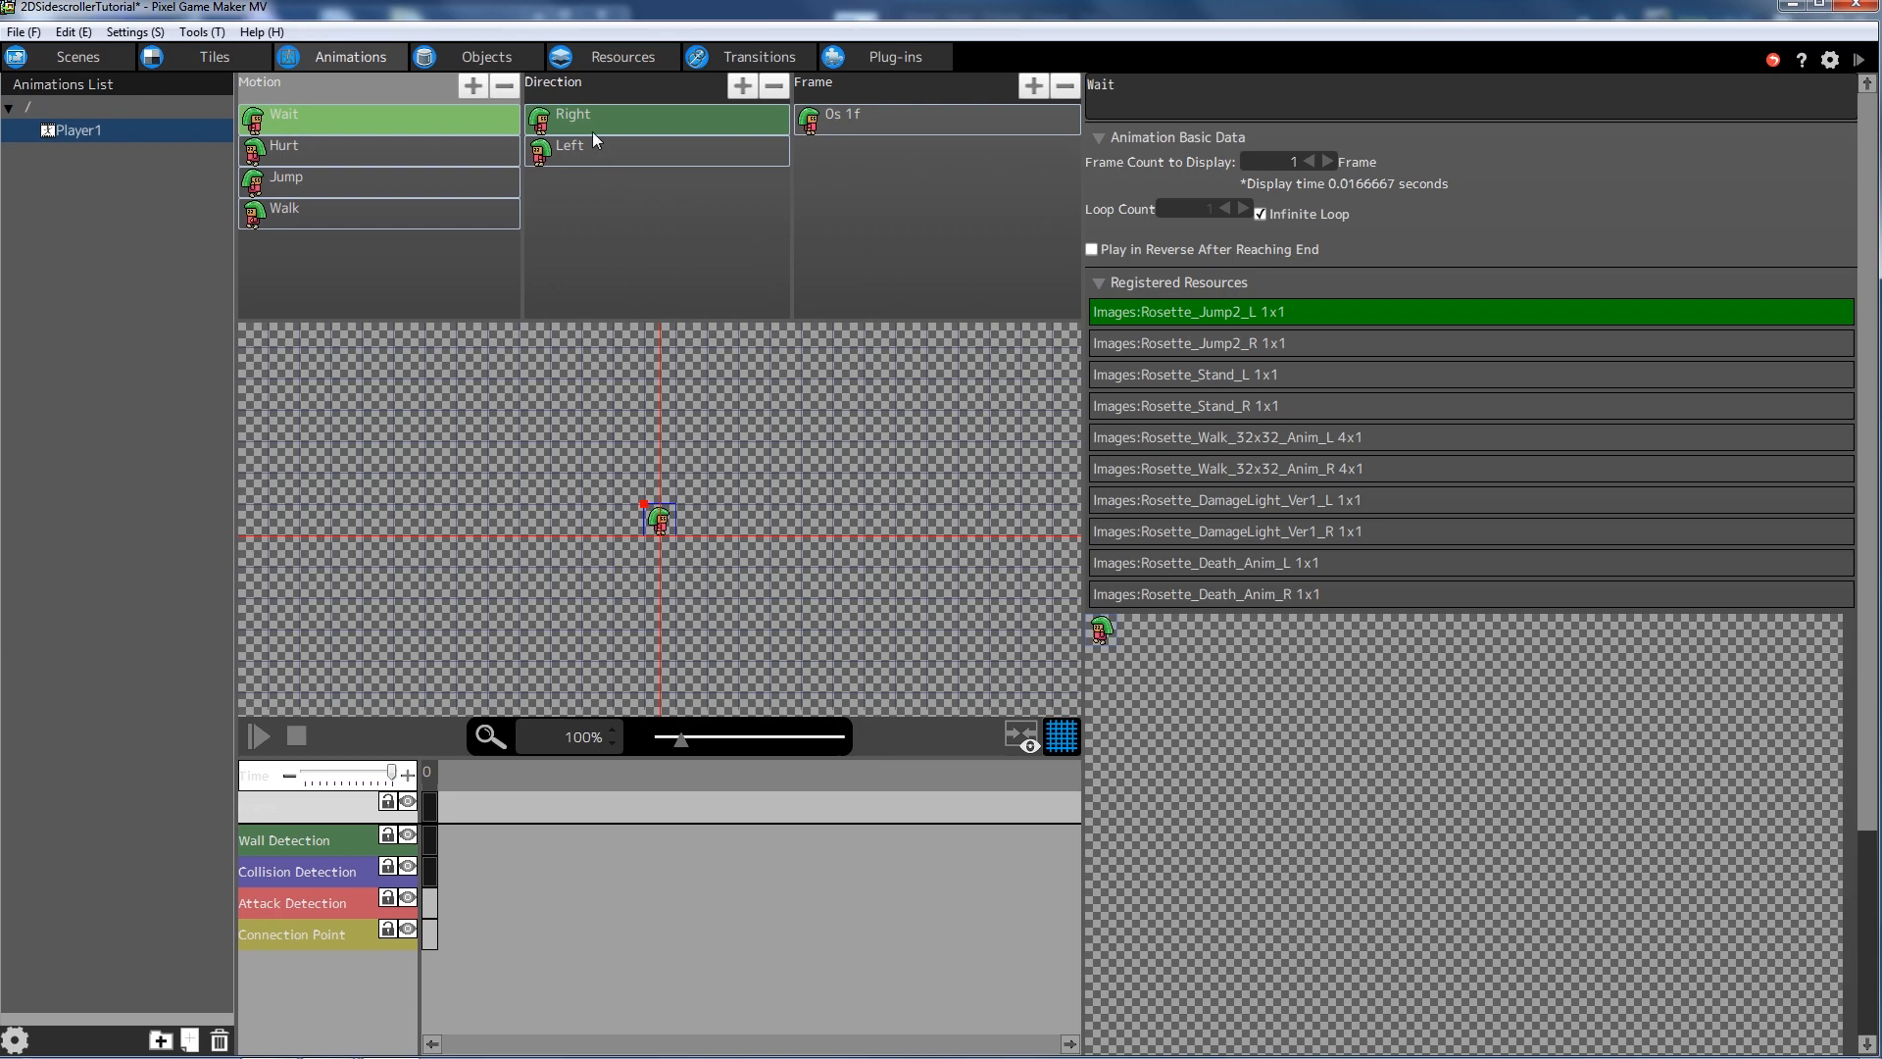
- Change the frame resource of the Hurt motion's Left direction to Rosette_DamageLight_Ver1_L and accept the animation reset
left_click(412, 151)
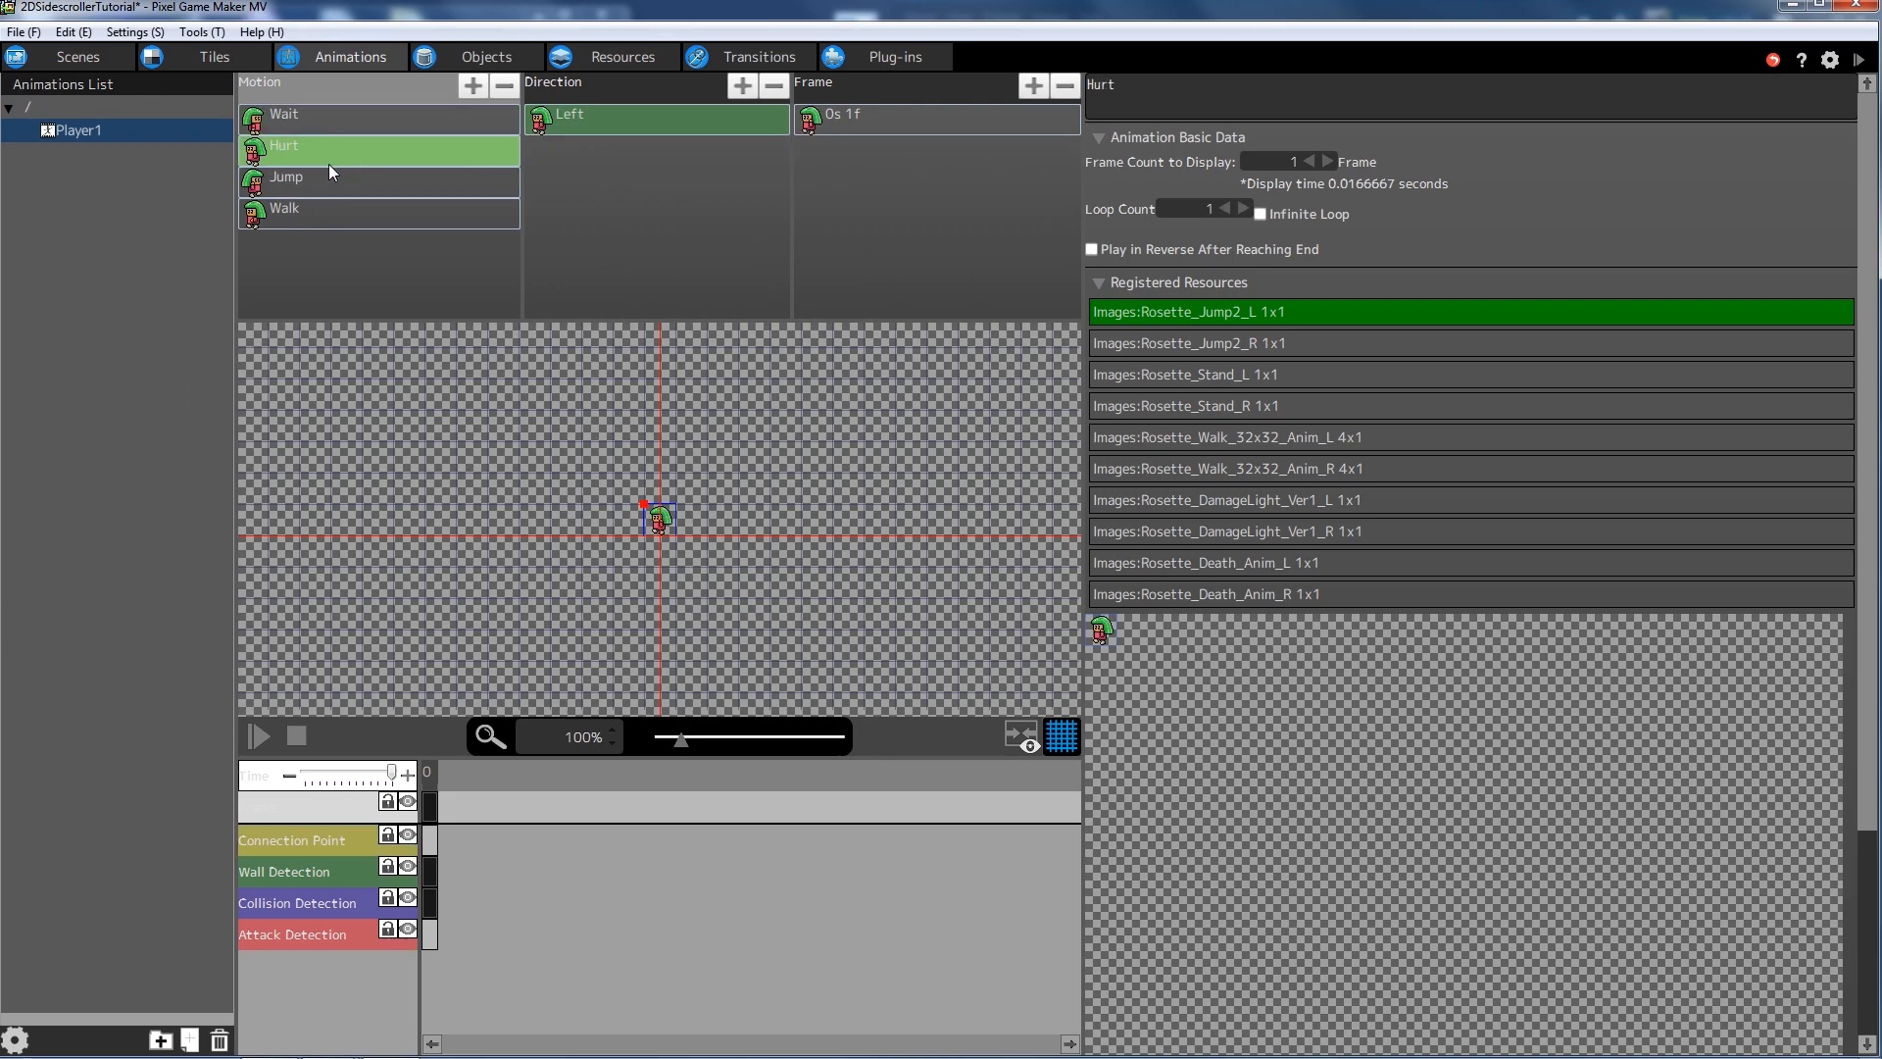
left_click(653, 114)
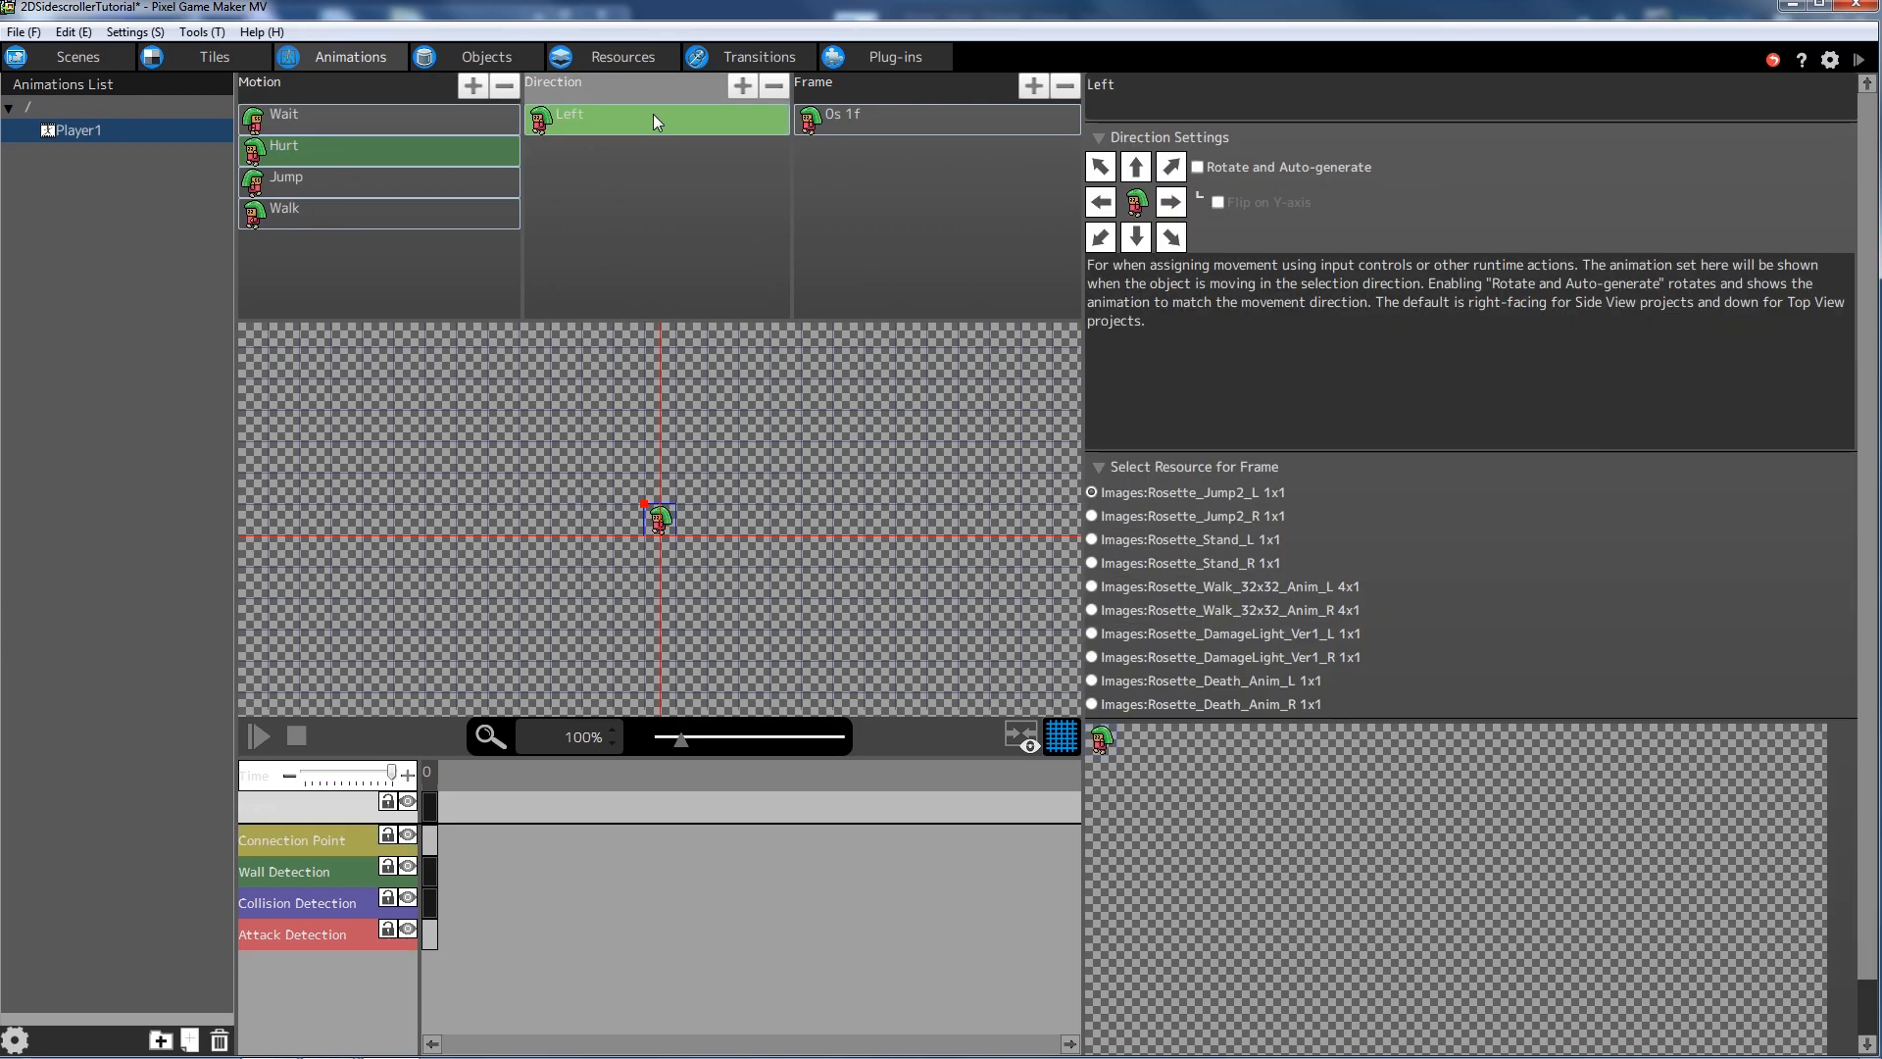
left_click(1091, 634)
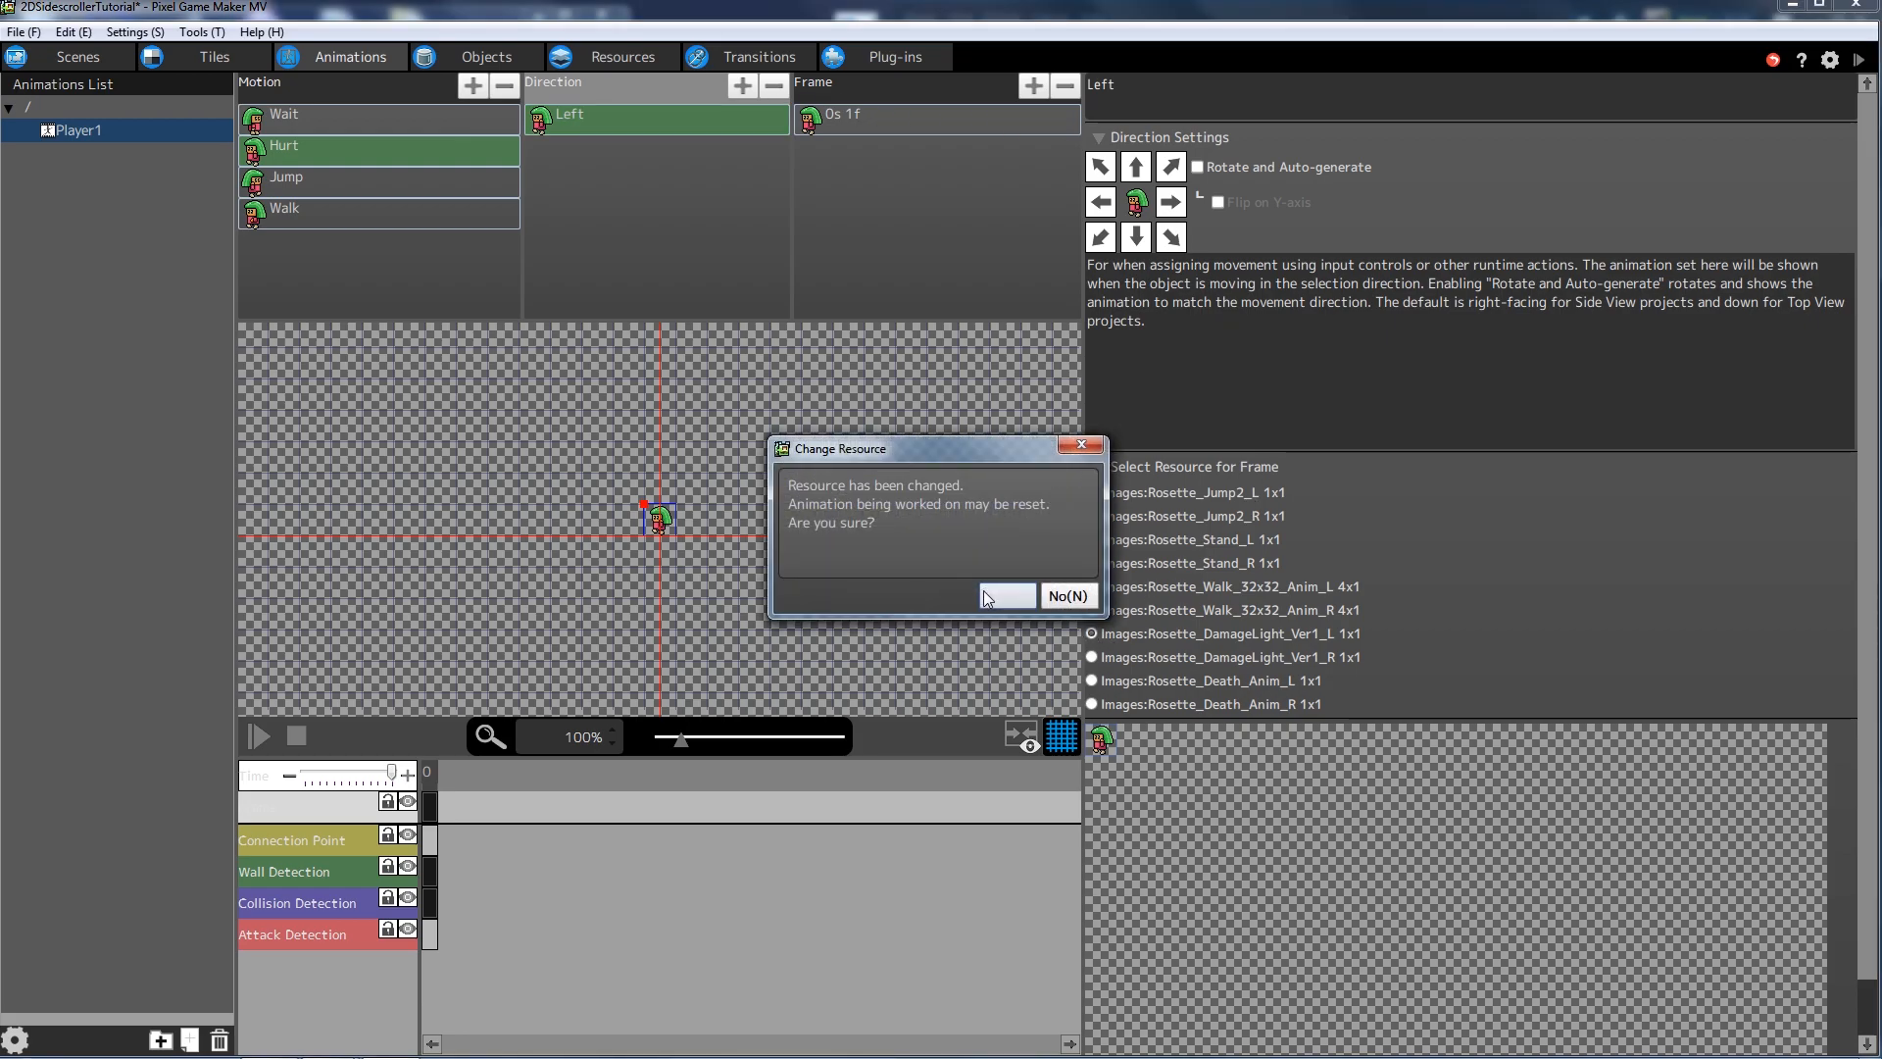
left_click(1003, 593)
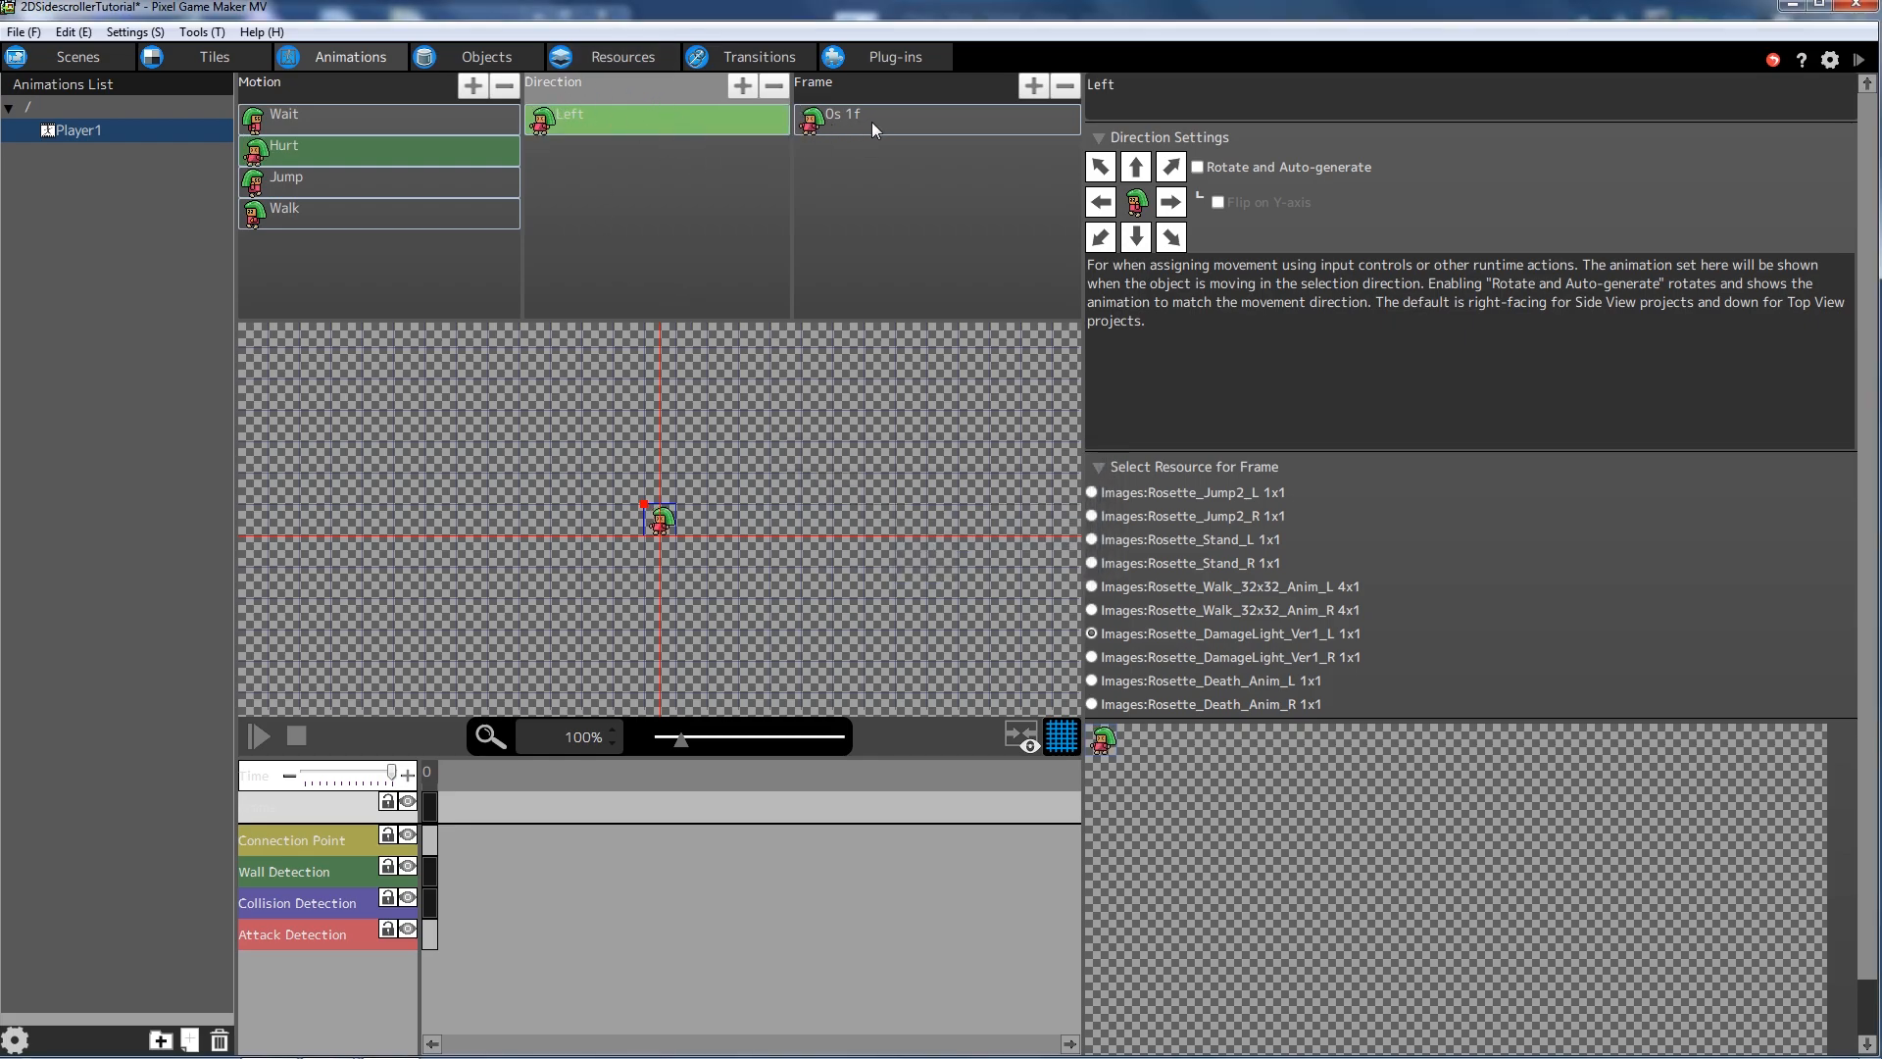
- Assign the left-facing movement direction to the Hurt motion's Left entry
left_click(898, 122)
left_click(710, 122)
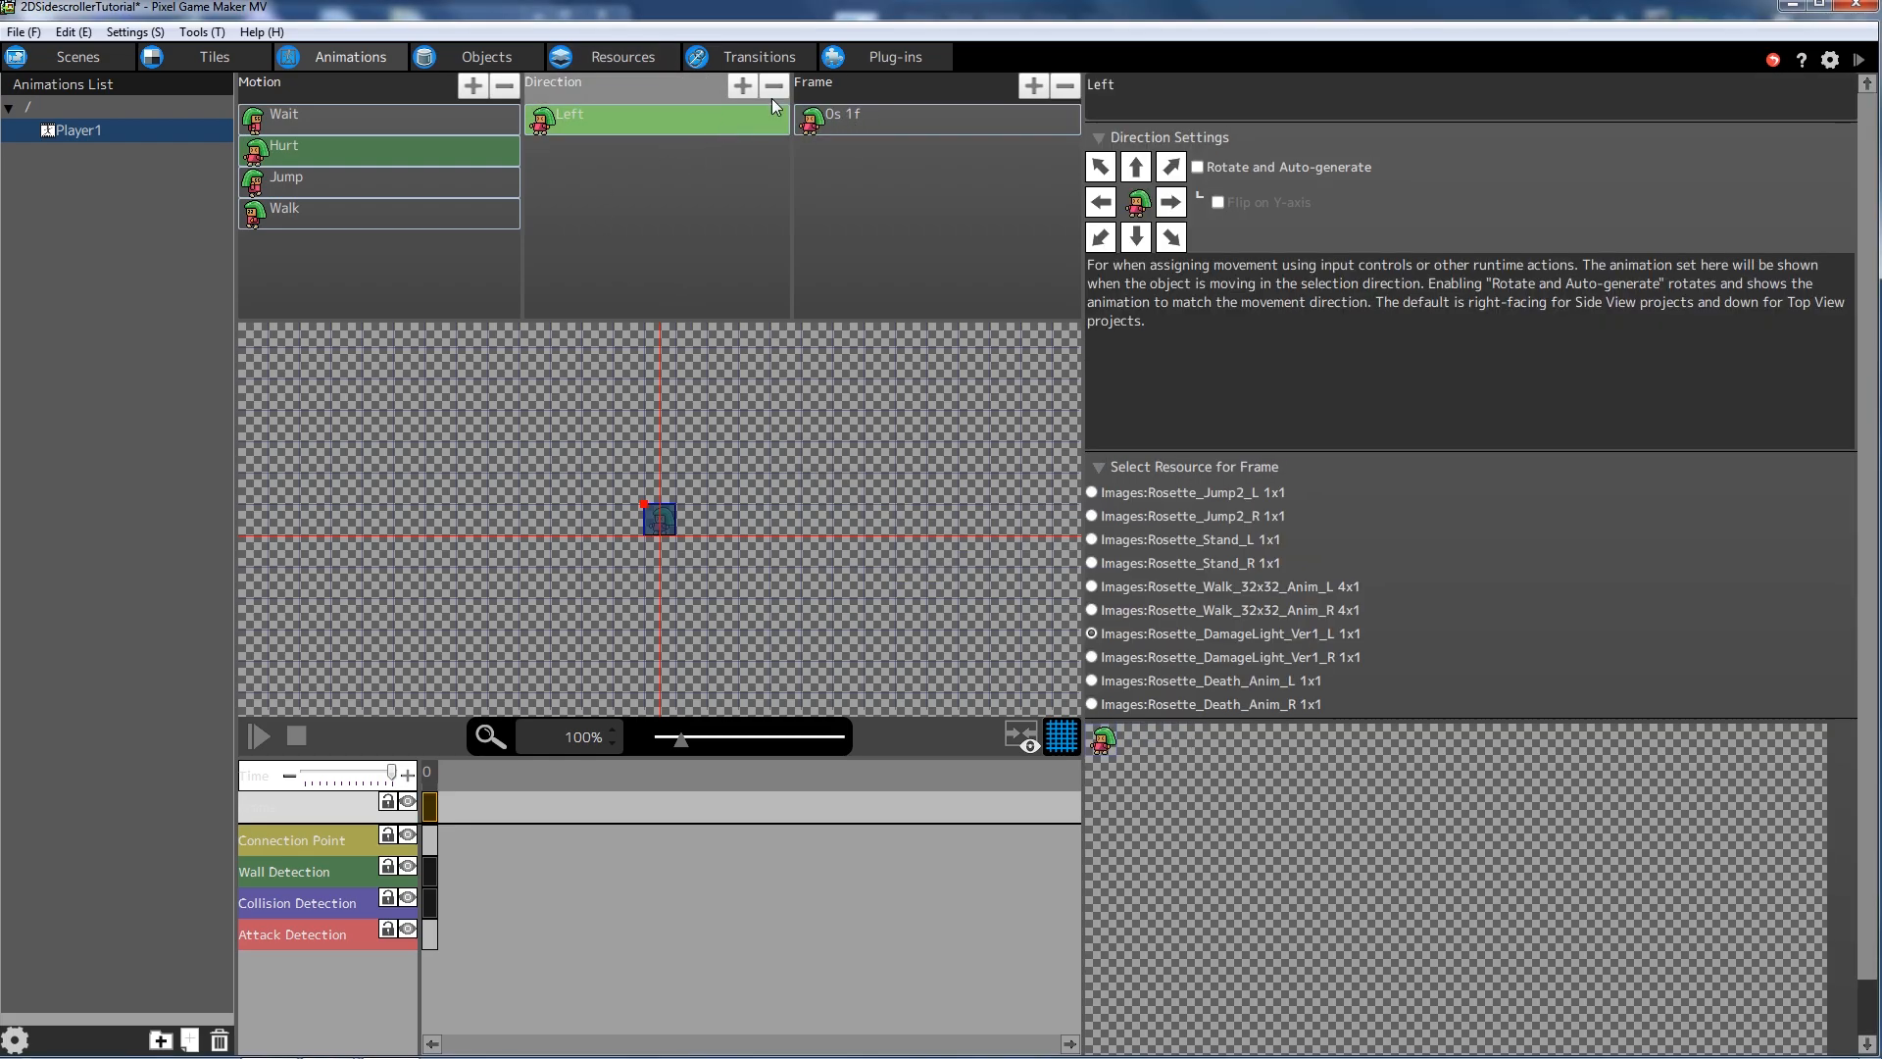
left_click(916, 125)
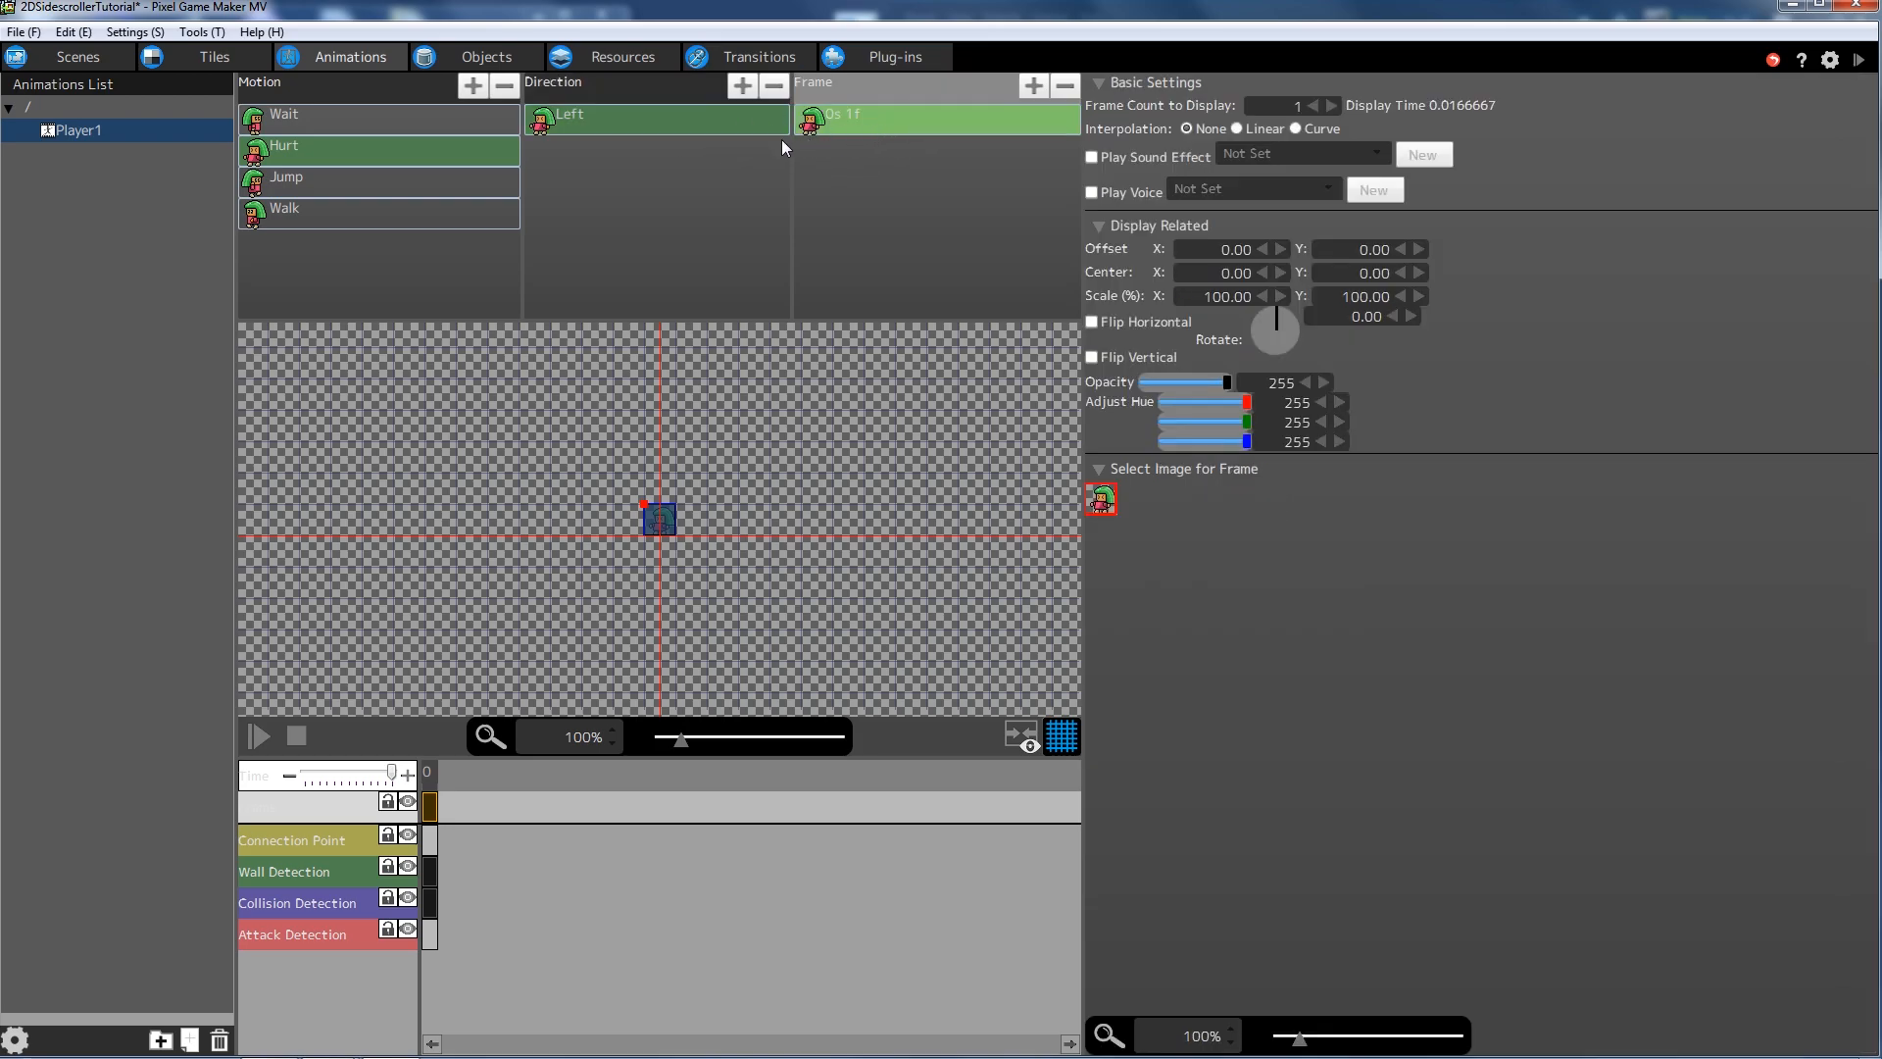
left_click(709, 126)
left_click(888, 121)
left_click(725, 137)
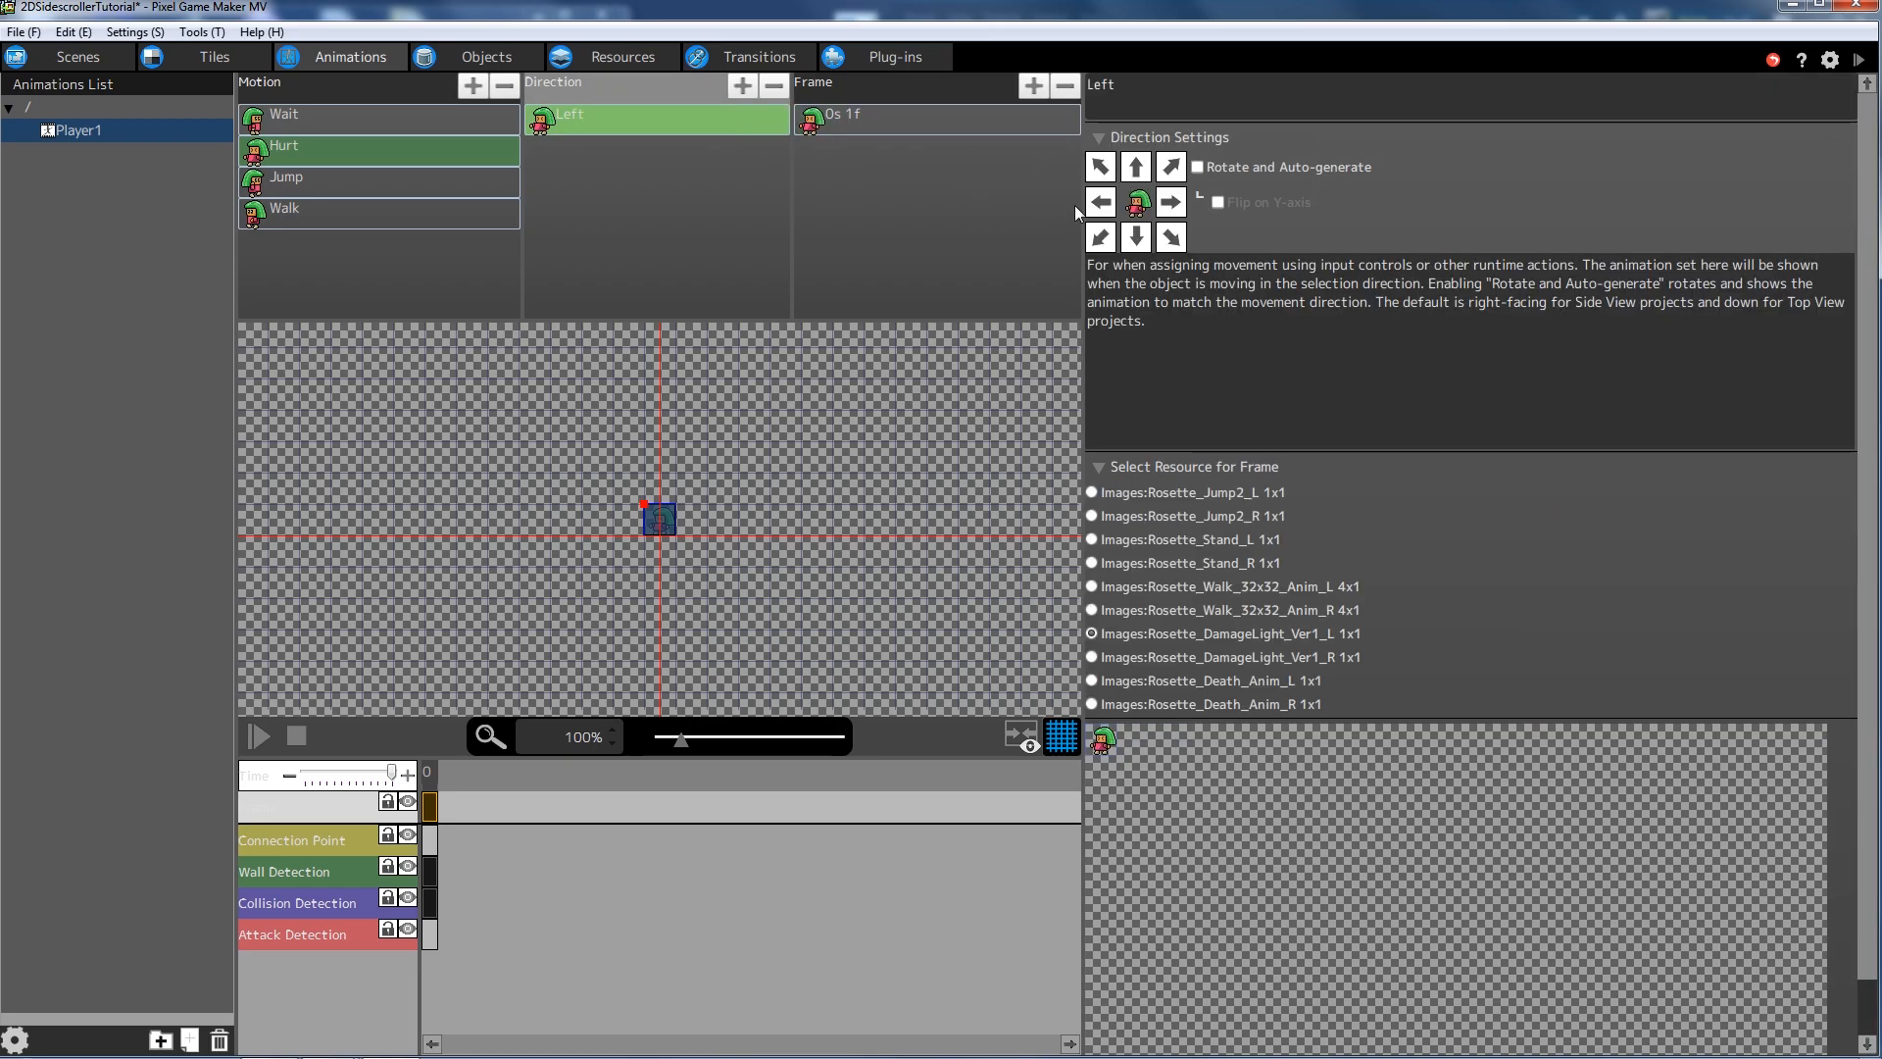
left_click(1103, 202)
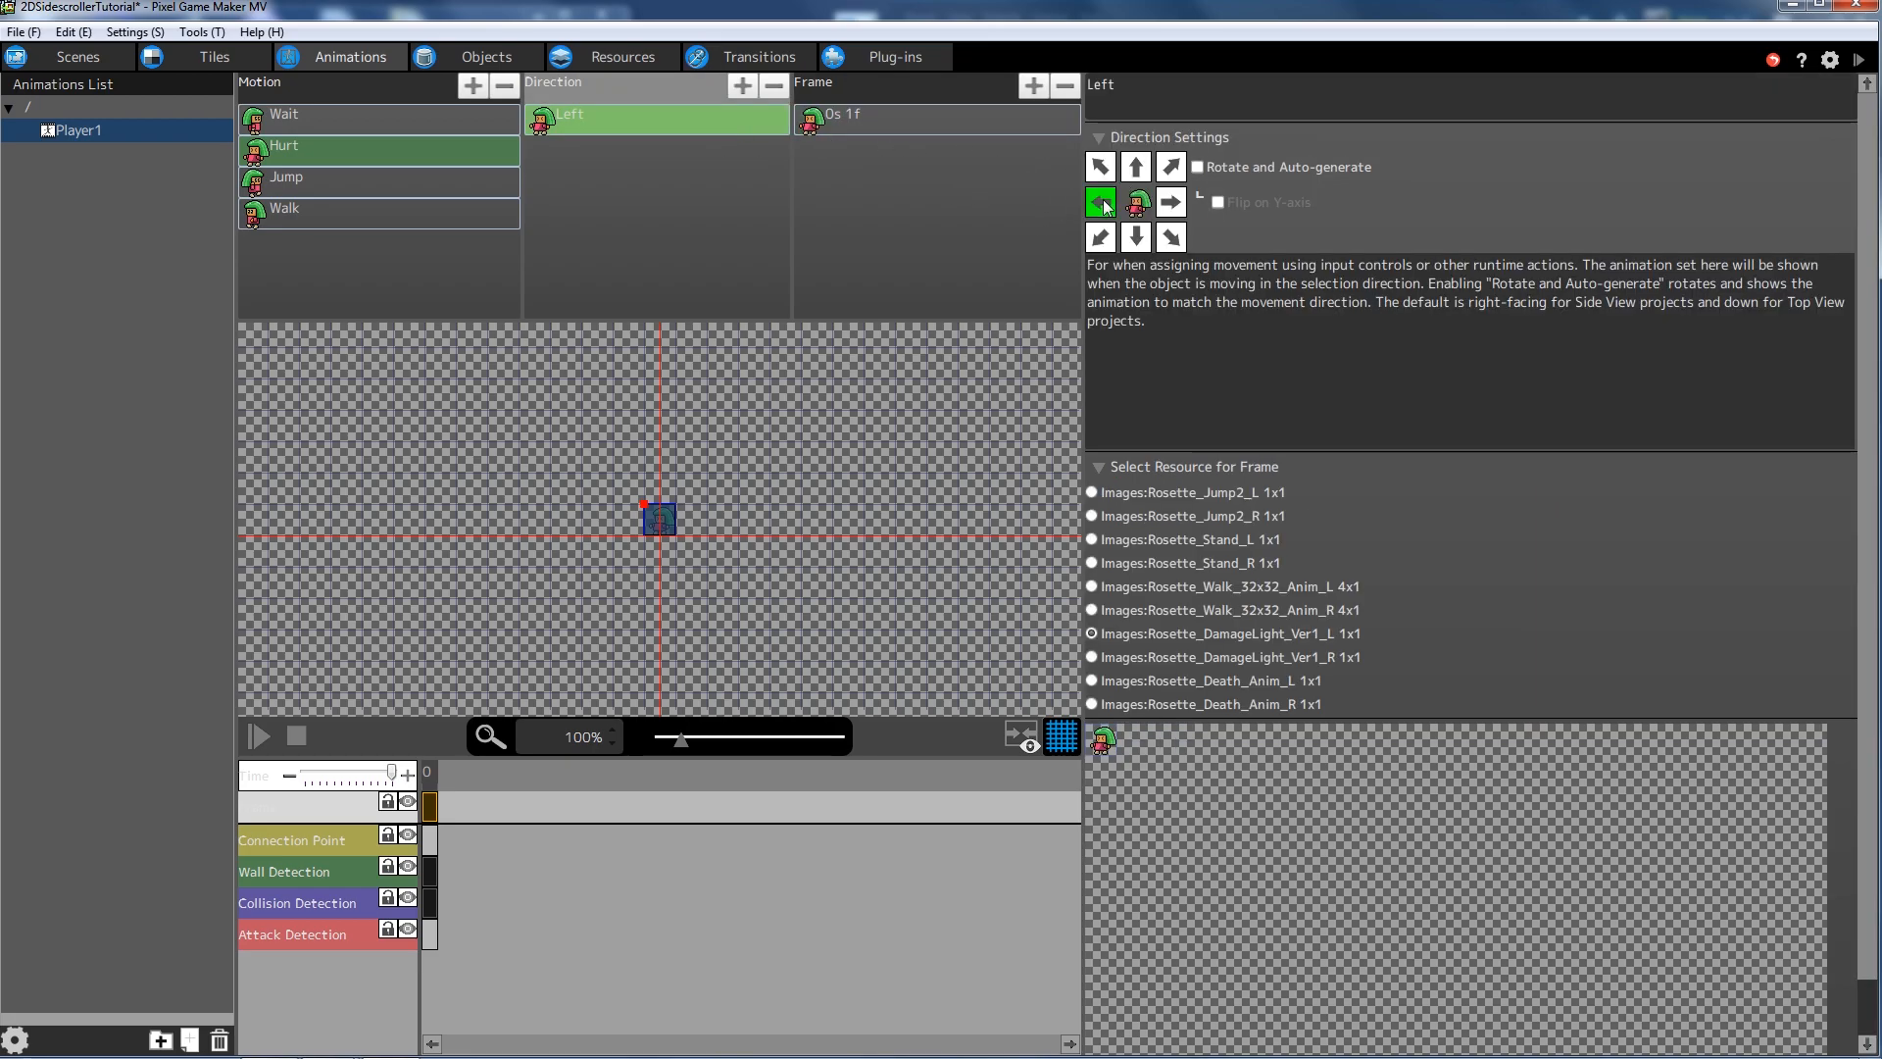
- Set the display frame count of the Hurt motion's Left frame to 20
left_click(864, 125)
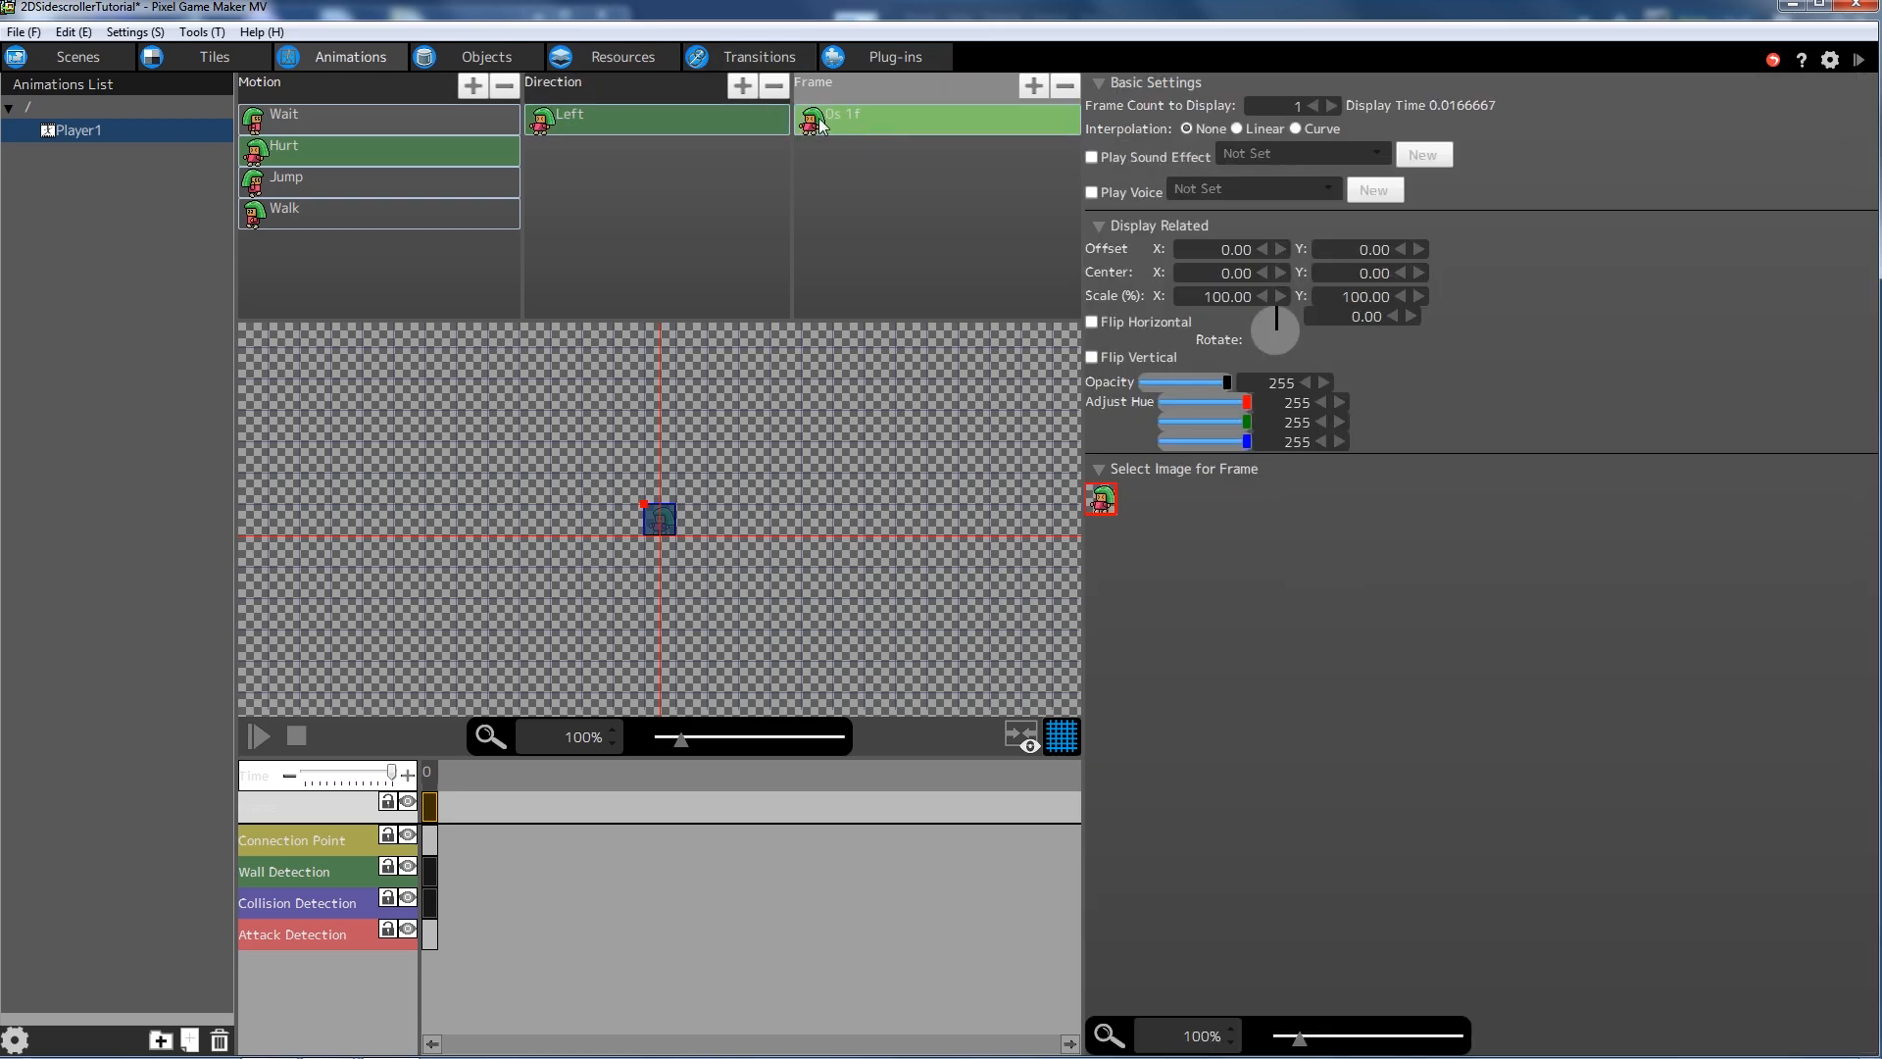
double_click(1292, 105)
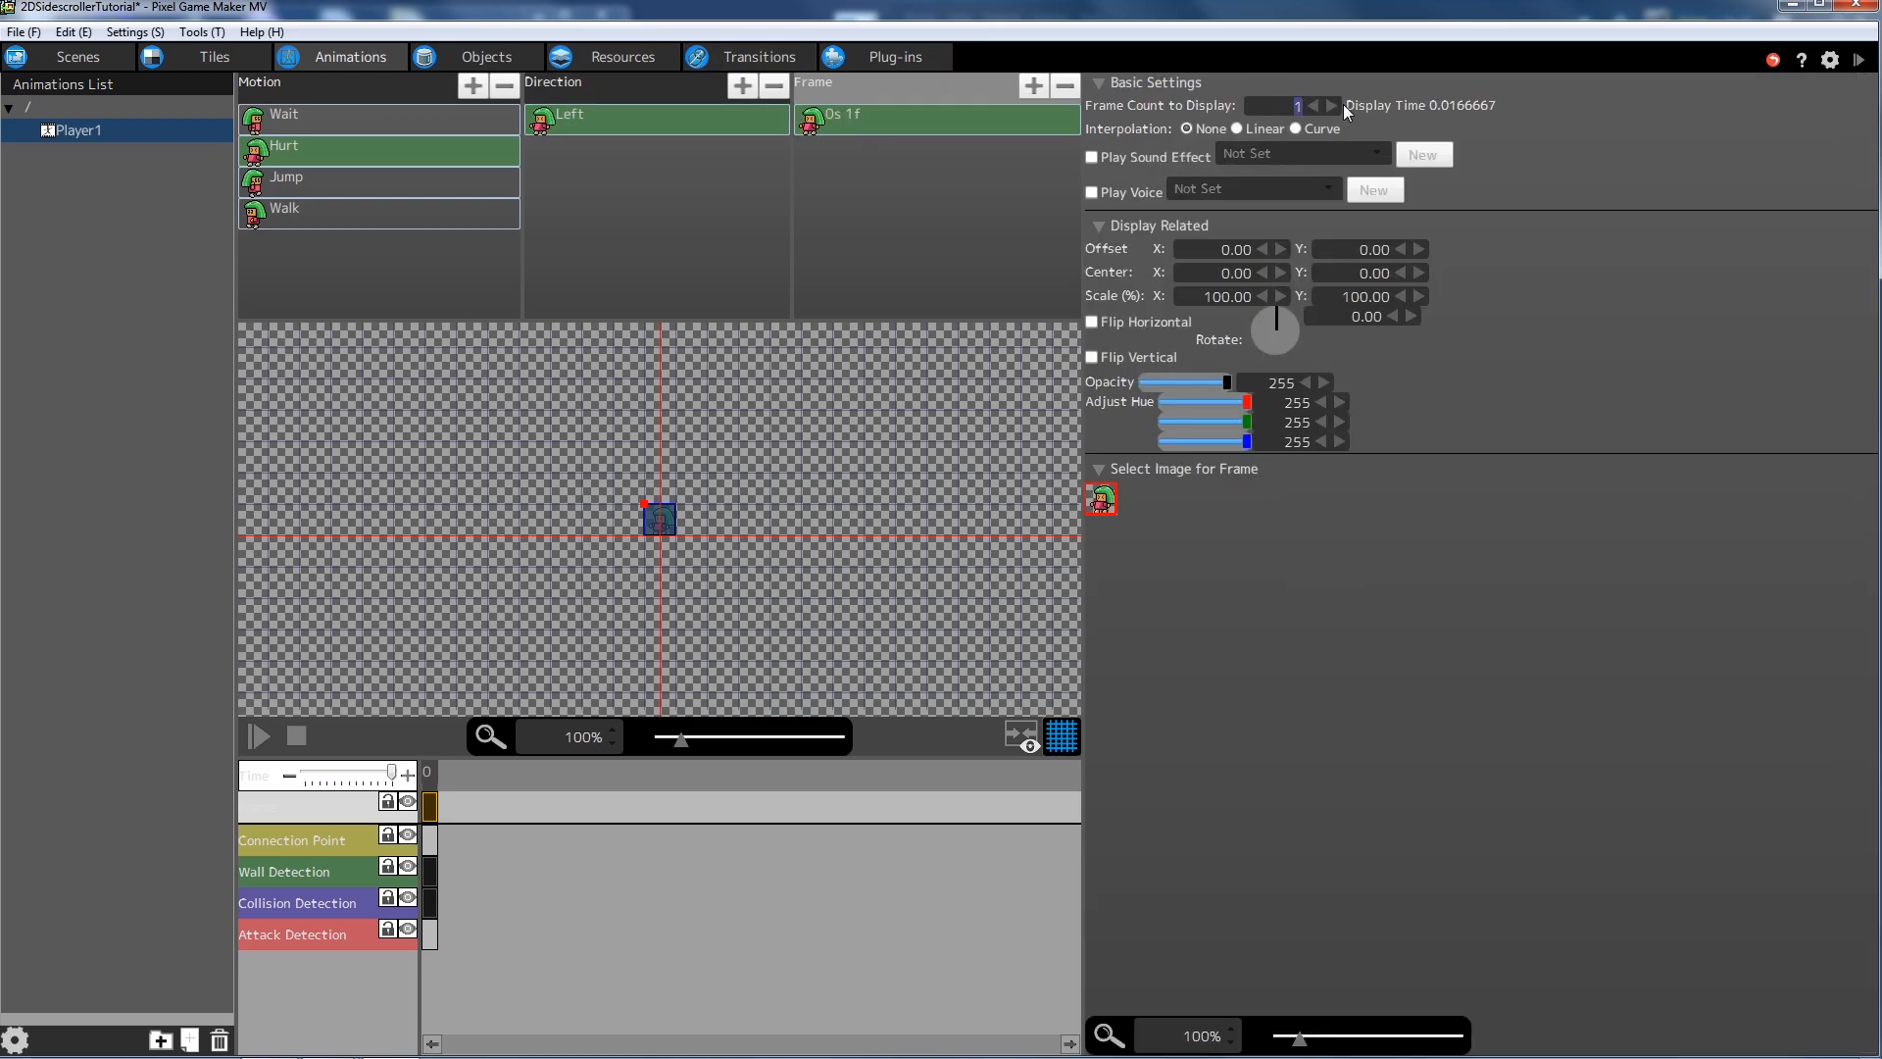
type("20")
key("Return")
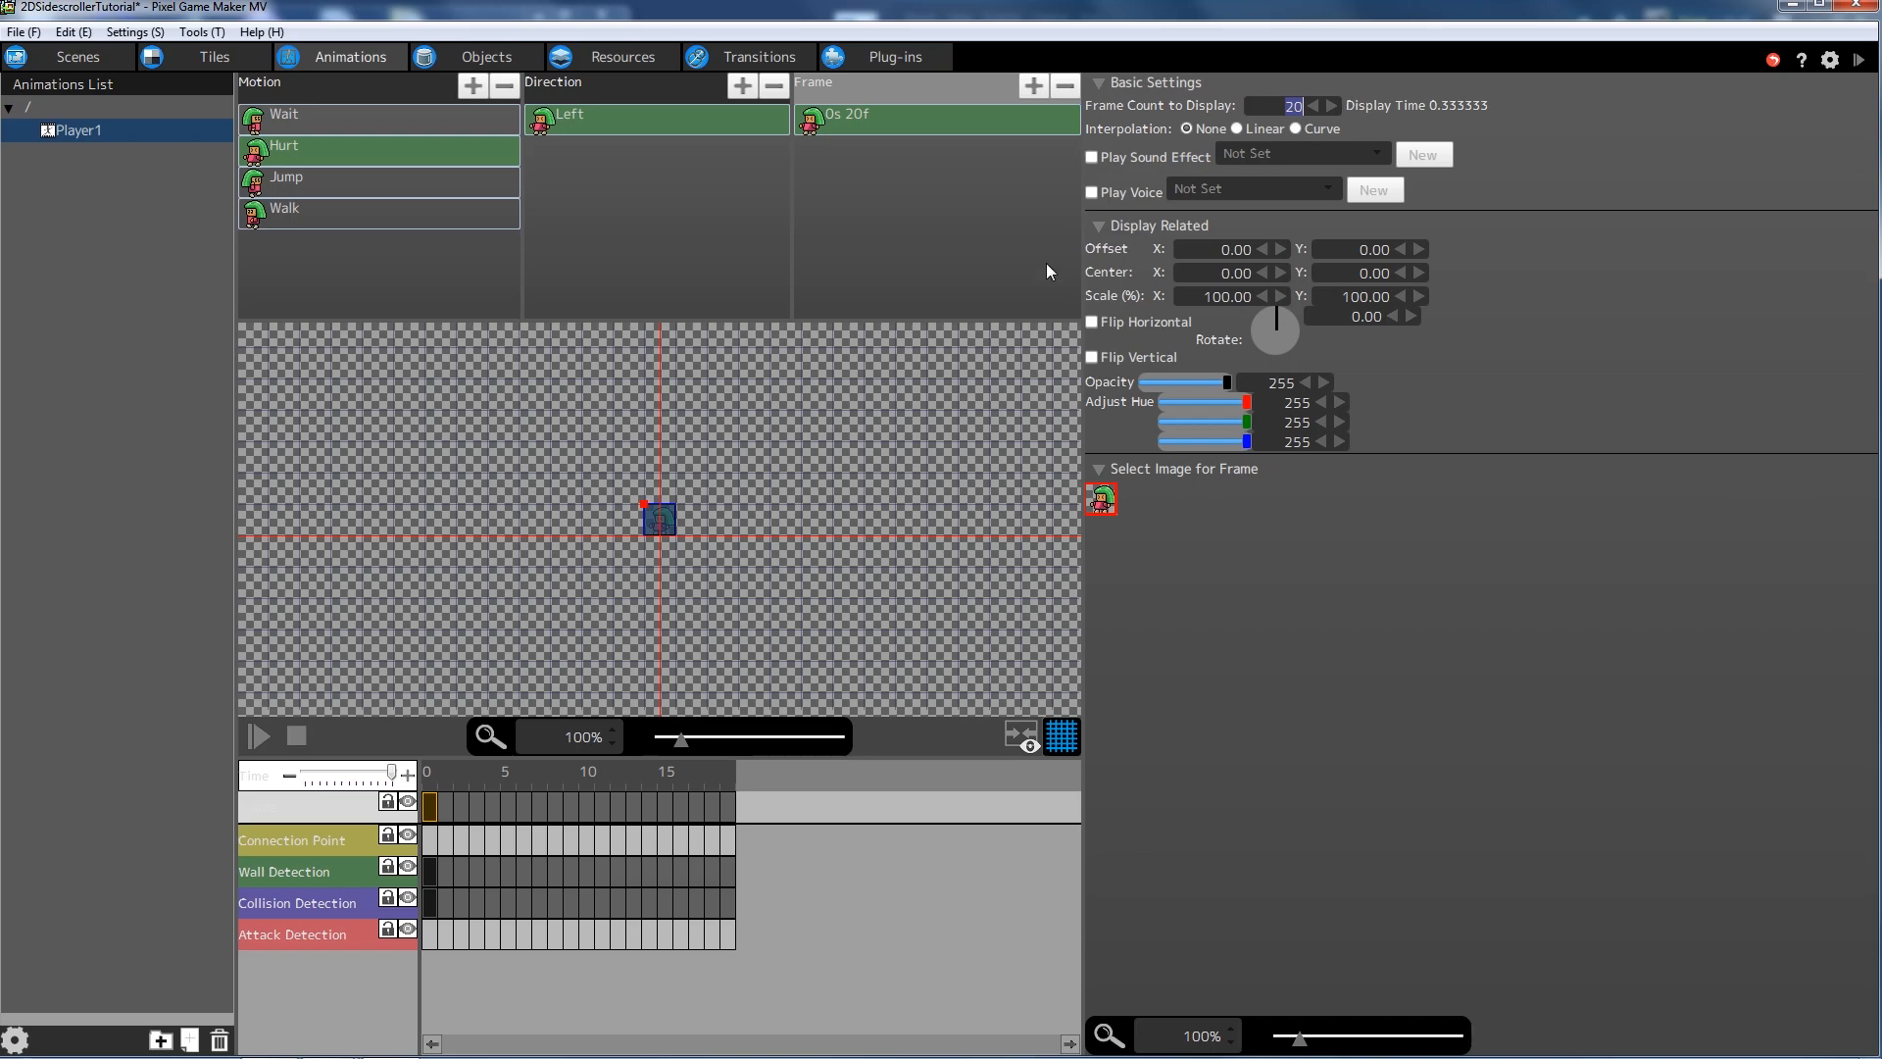
left_click(593, 498)
- Duplicate the Hurt motion's Left direction by copy and paste, and rename the copy as Right
left_click(608, 128)
right_click(608, 127)
left_click(682, 167)
right_click(680, 179)
left_click(696, 259)
double_click(598, 152)
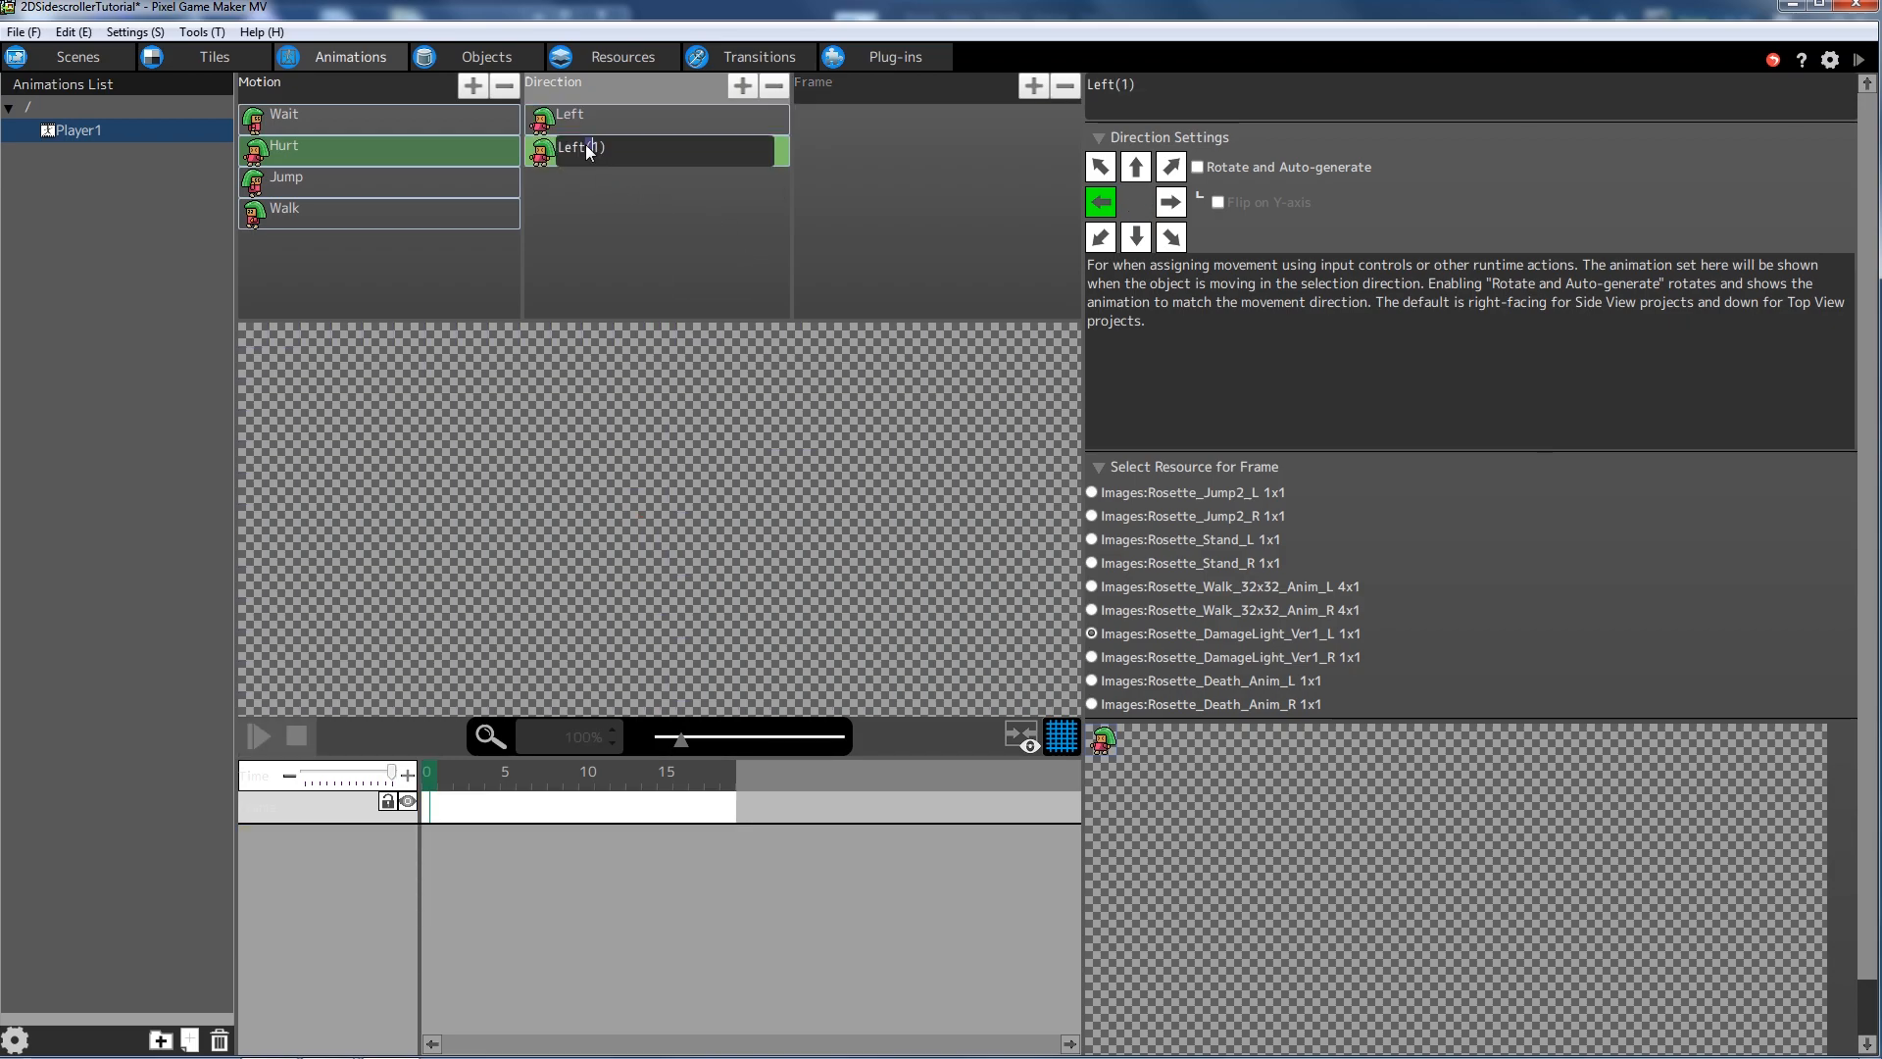
type("Right")
key("Return")
- Change the frame resource of the Hurt motion's Right direction to Rosette_DamageLight_Ver1_R and accept the animation reset
double_click(599, 159)
left_click(551, 159)
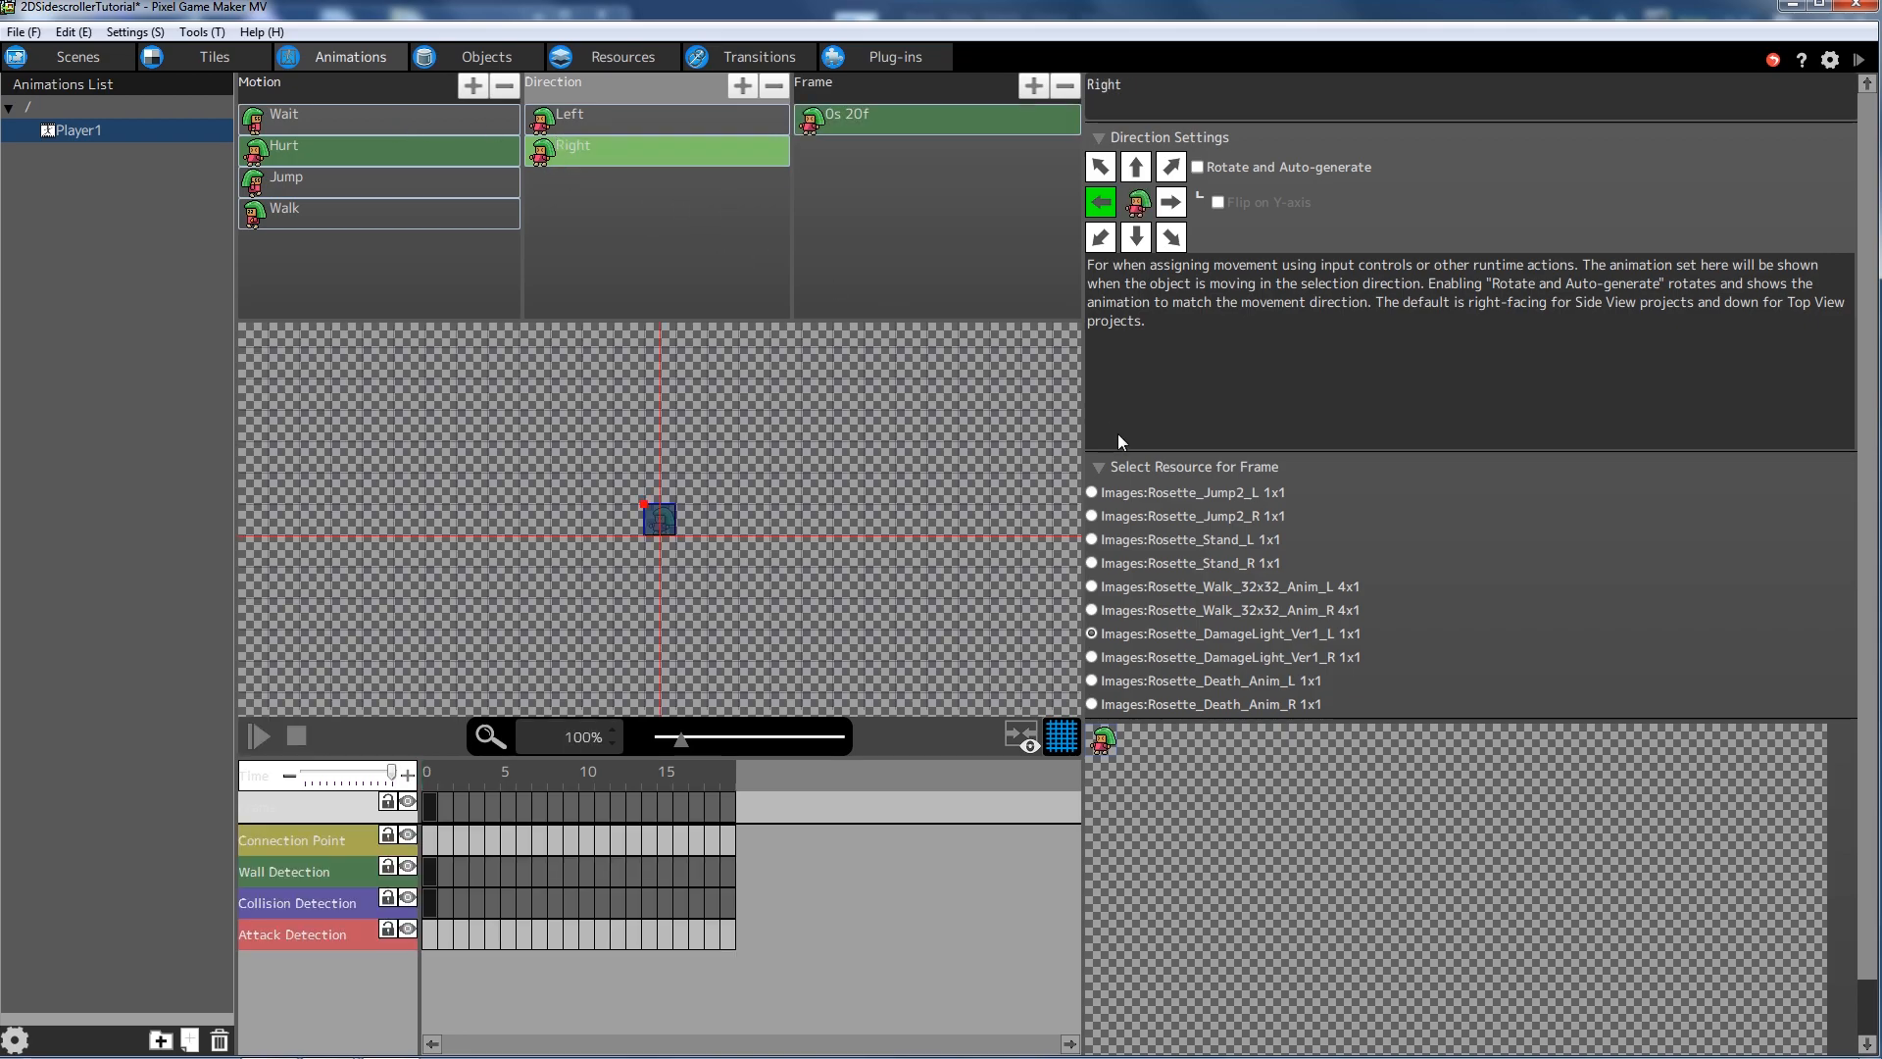
left_click(1092, 657)
left_click(1001, 598)
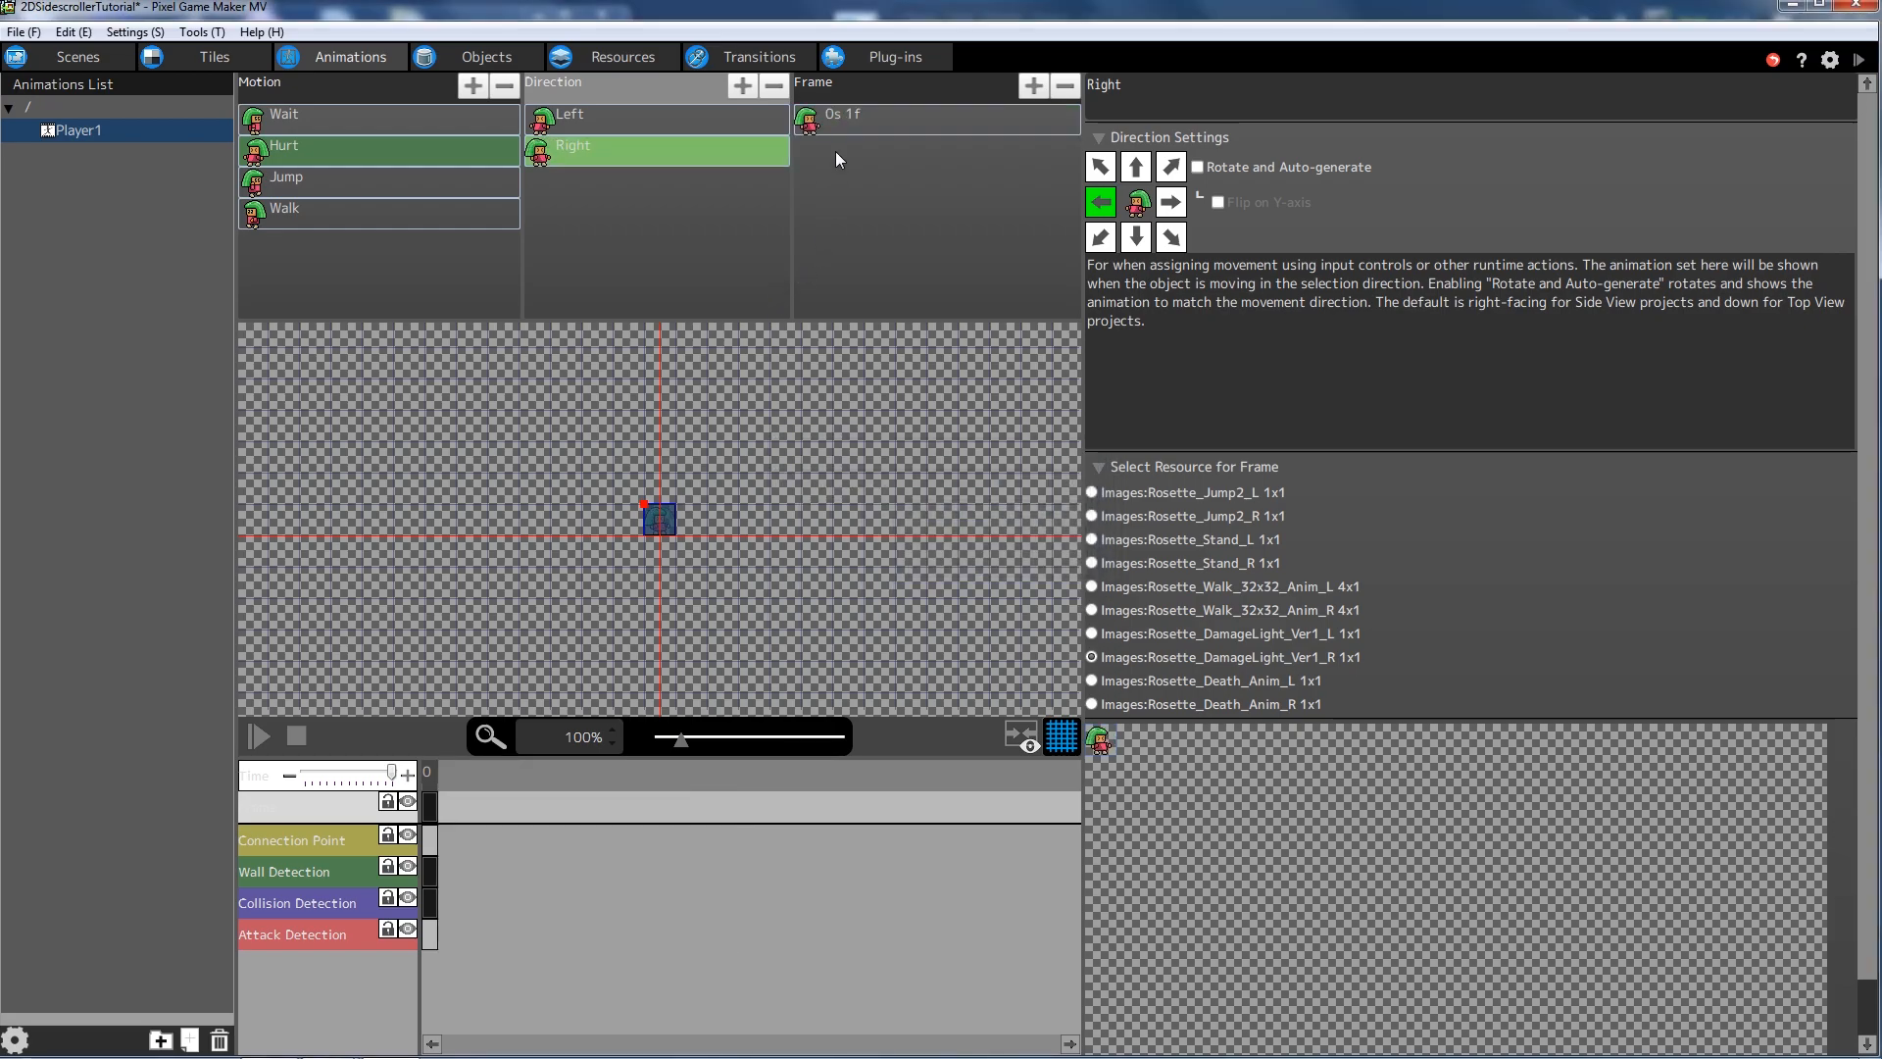
- Set the display frame count of the Hurt motion's Right frame to 20 and return to the Hurt motion's settings
left_click(994, 121)
double_click(1303, 114)
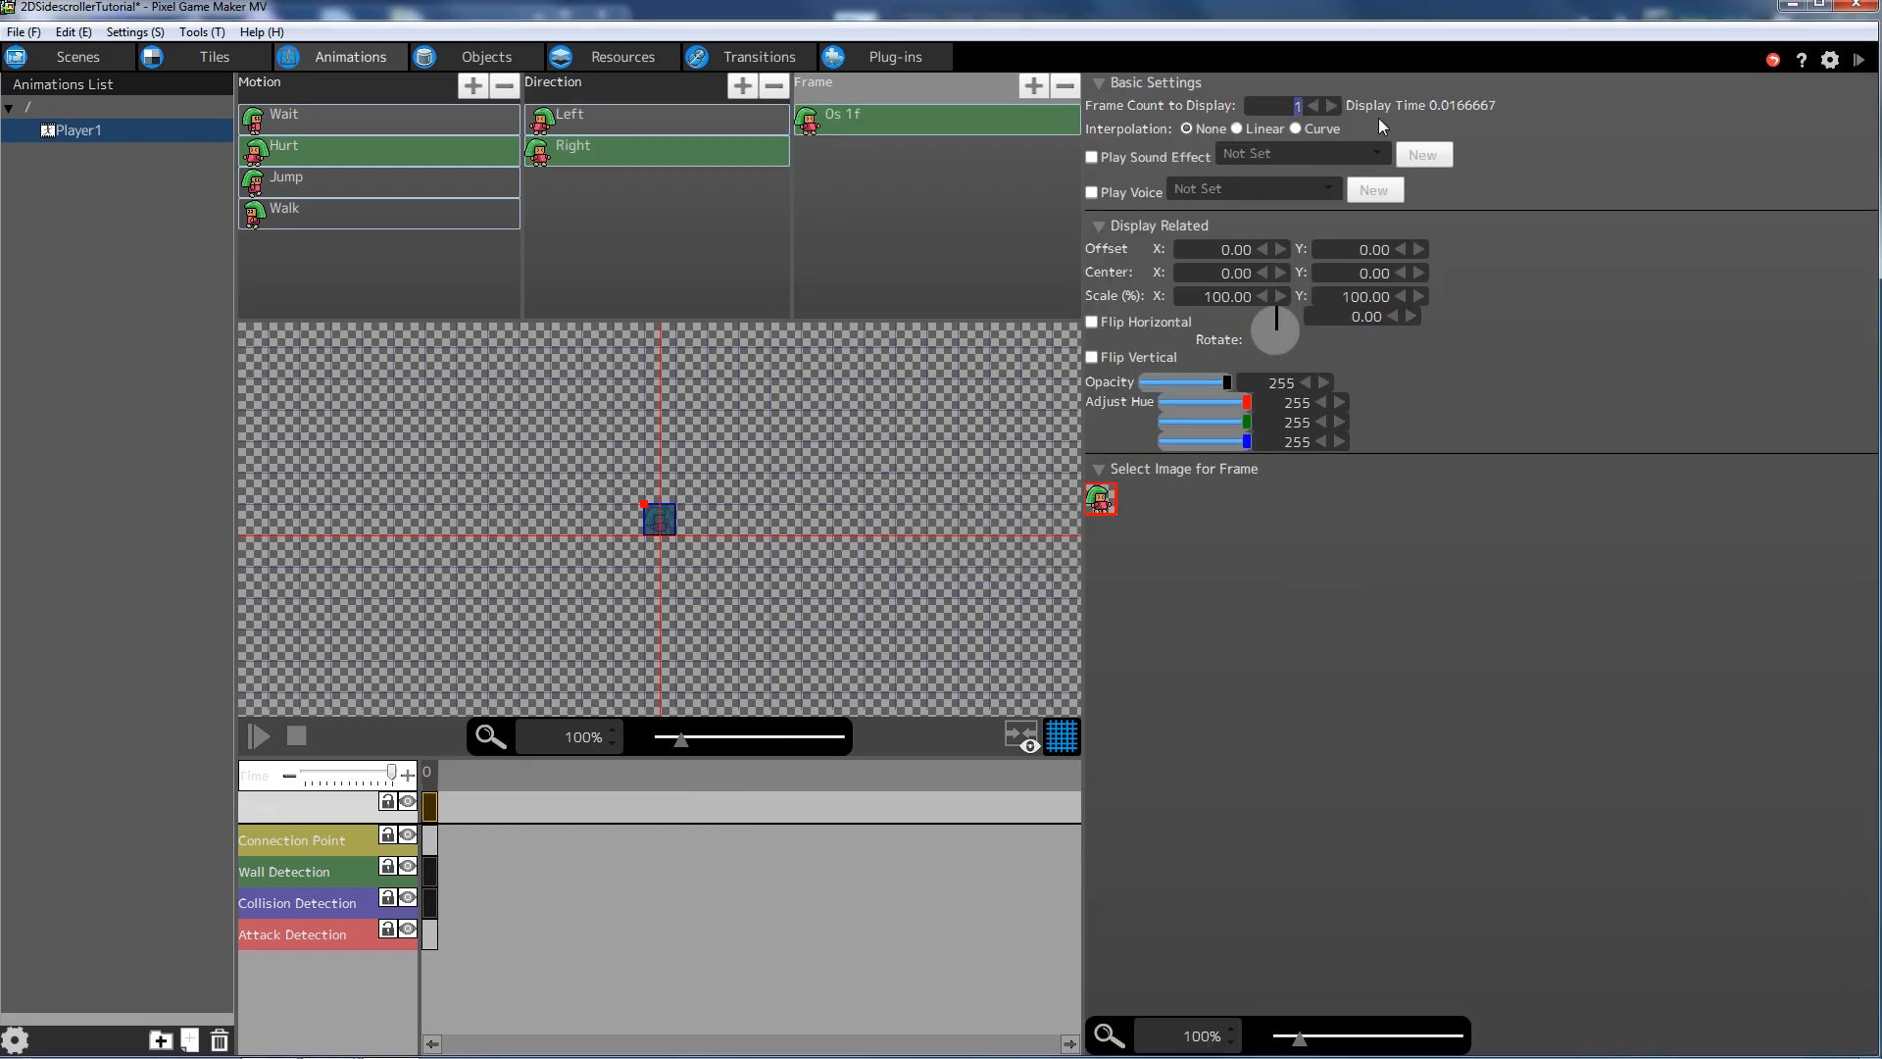
type("20")
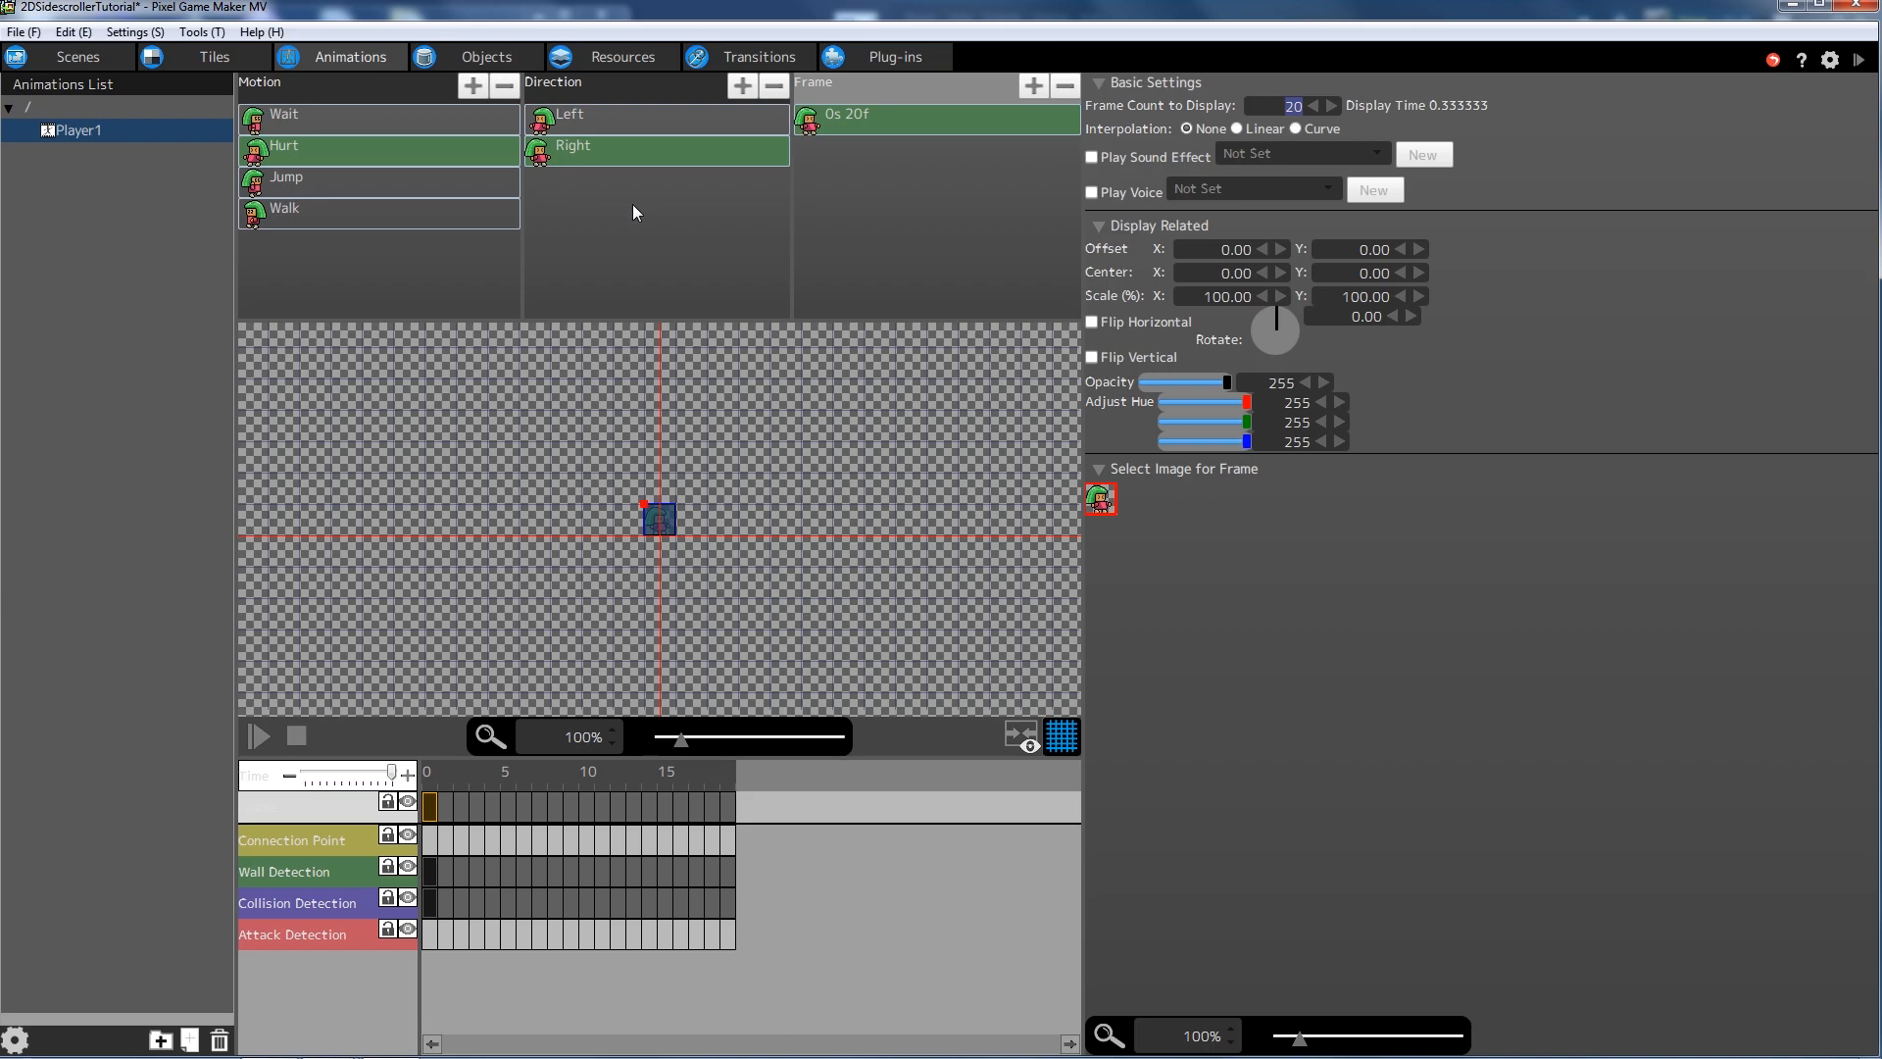
left_click(491, 162)
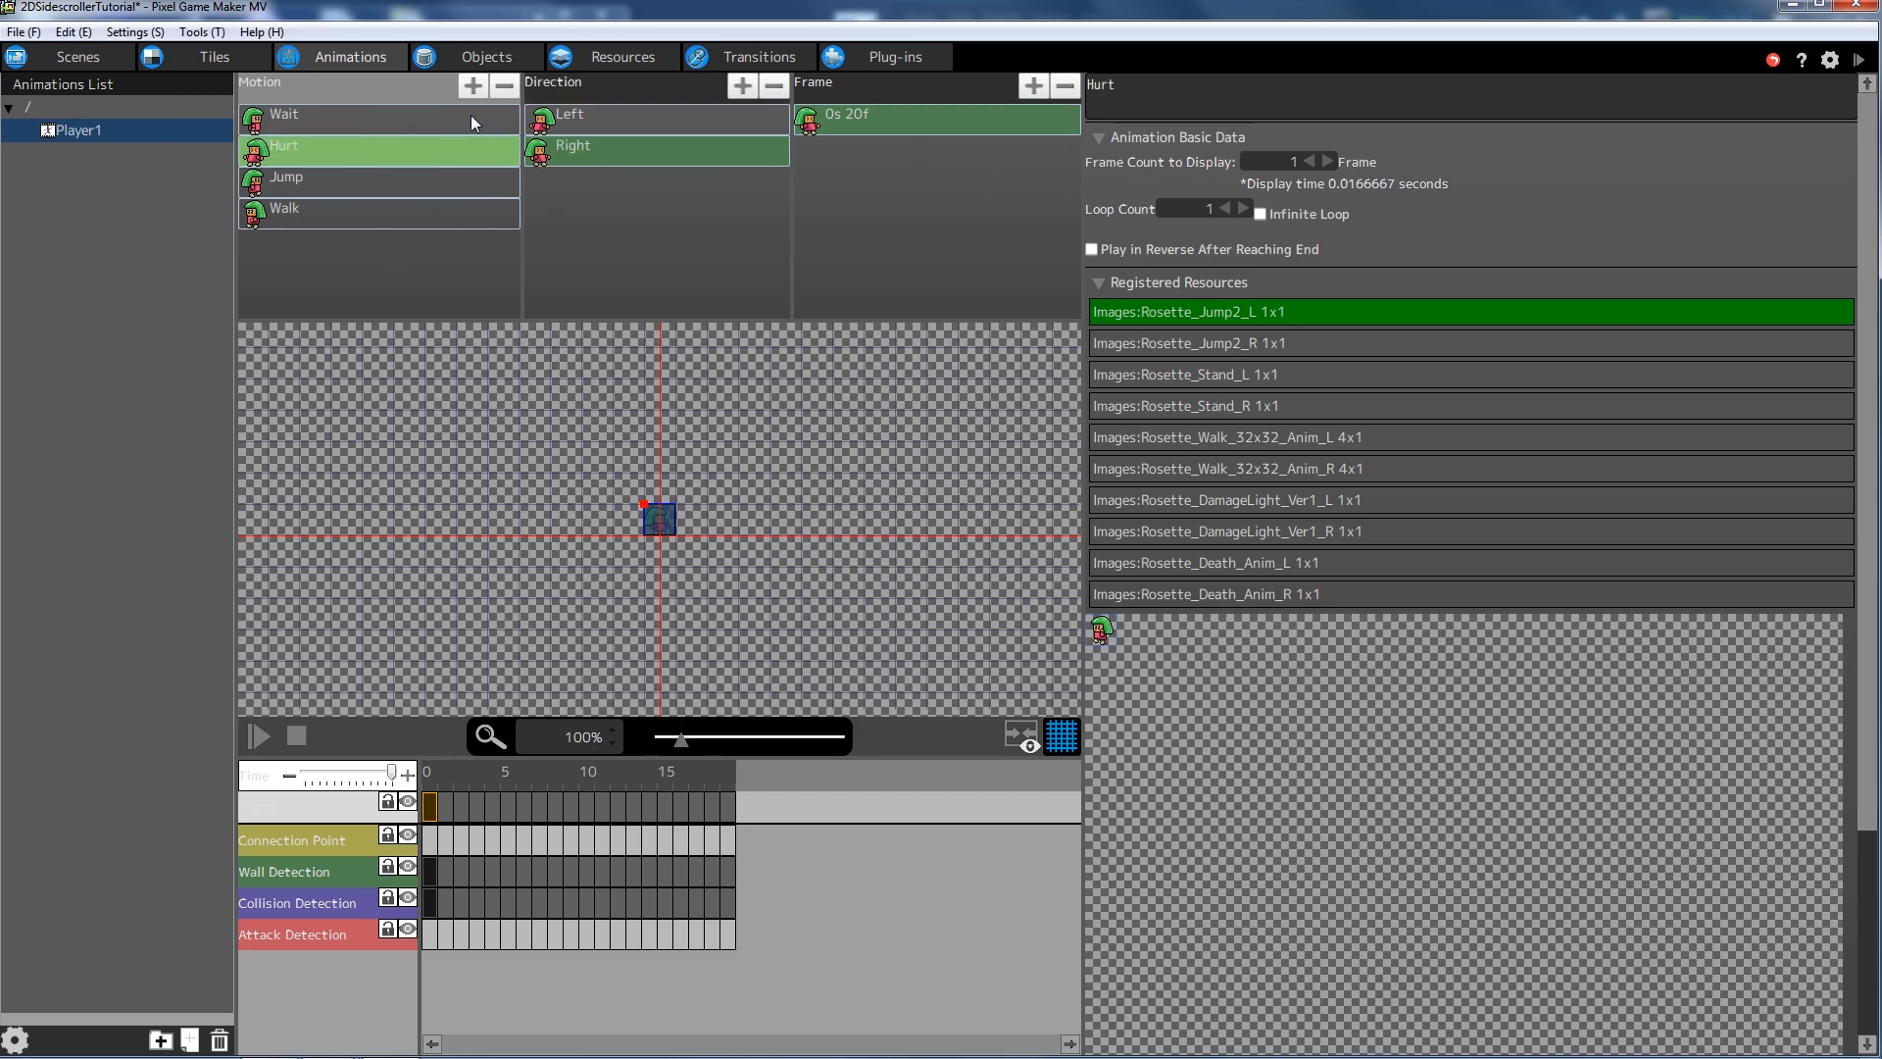
- Remove the 1x1 Rosette_Death_Anim_L and Rosette_Death_Anim_R resources from the Player1 animation settings, accepting the resource change
right_click(74, 130)
left_click(152, 334)
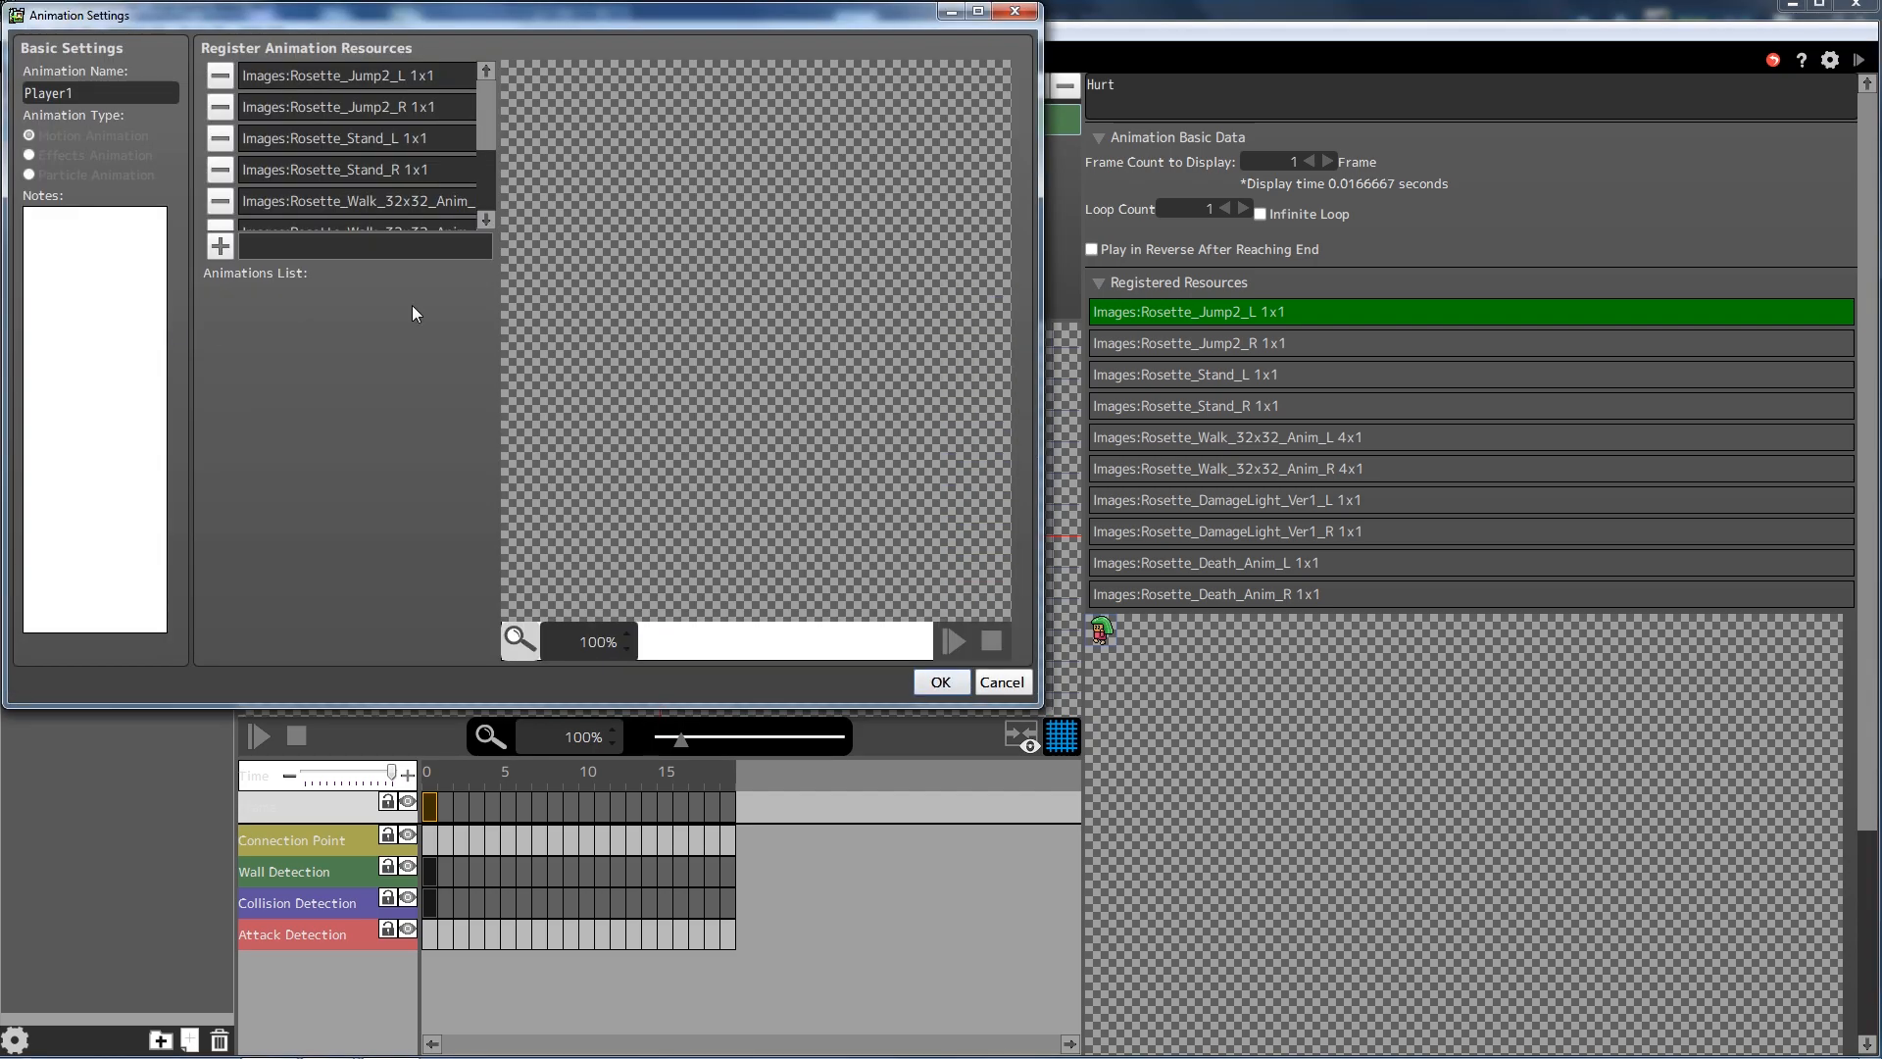
left_click_drag(482, 163, 484, 245)
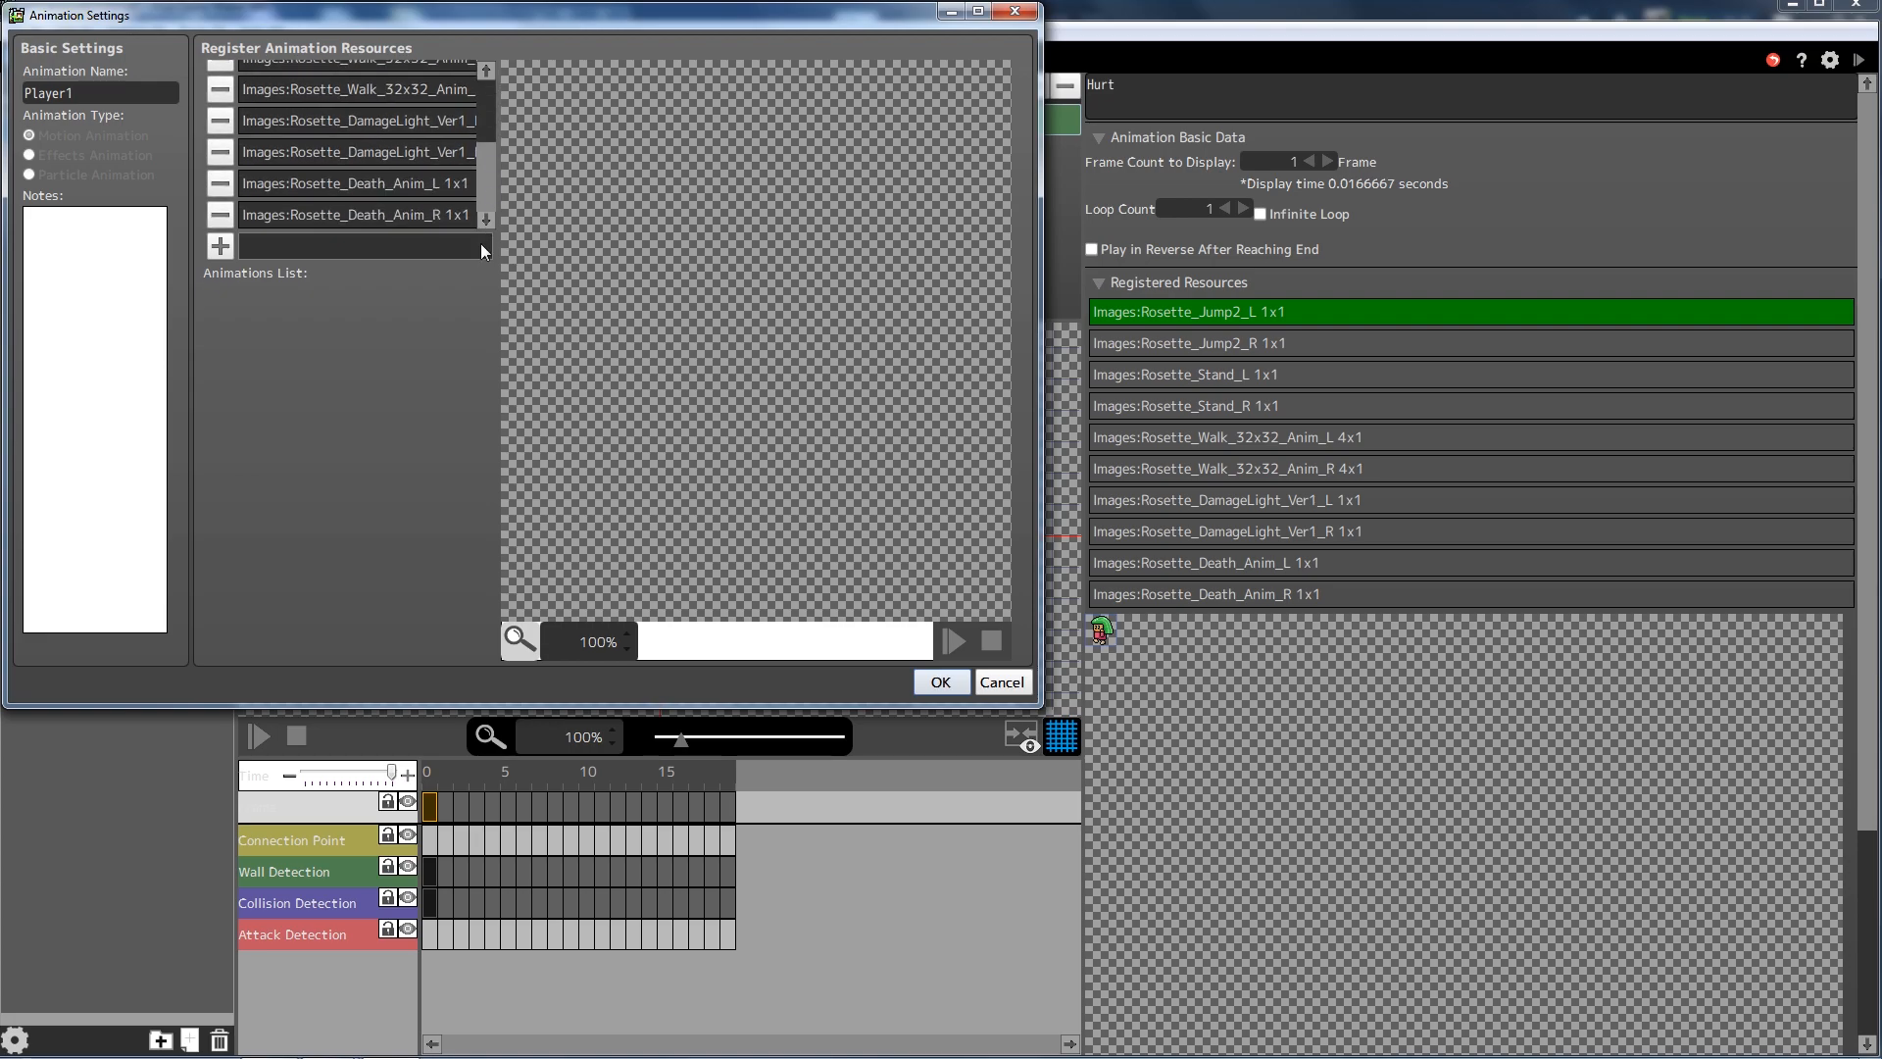
left_click(374, 216)
left_click(340, 179)
left_click(313, 210)
left_click(940, 682)
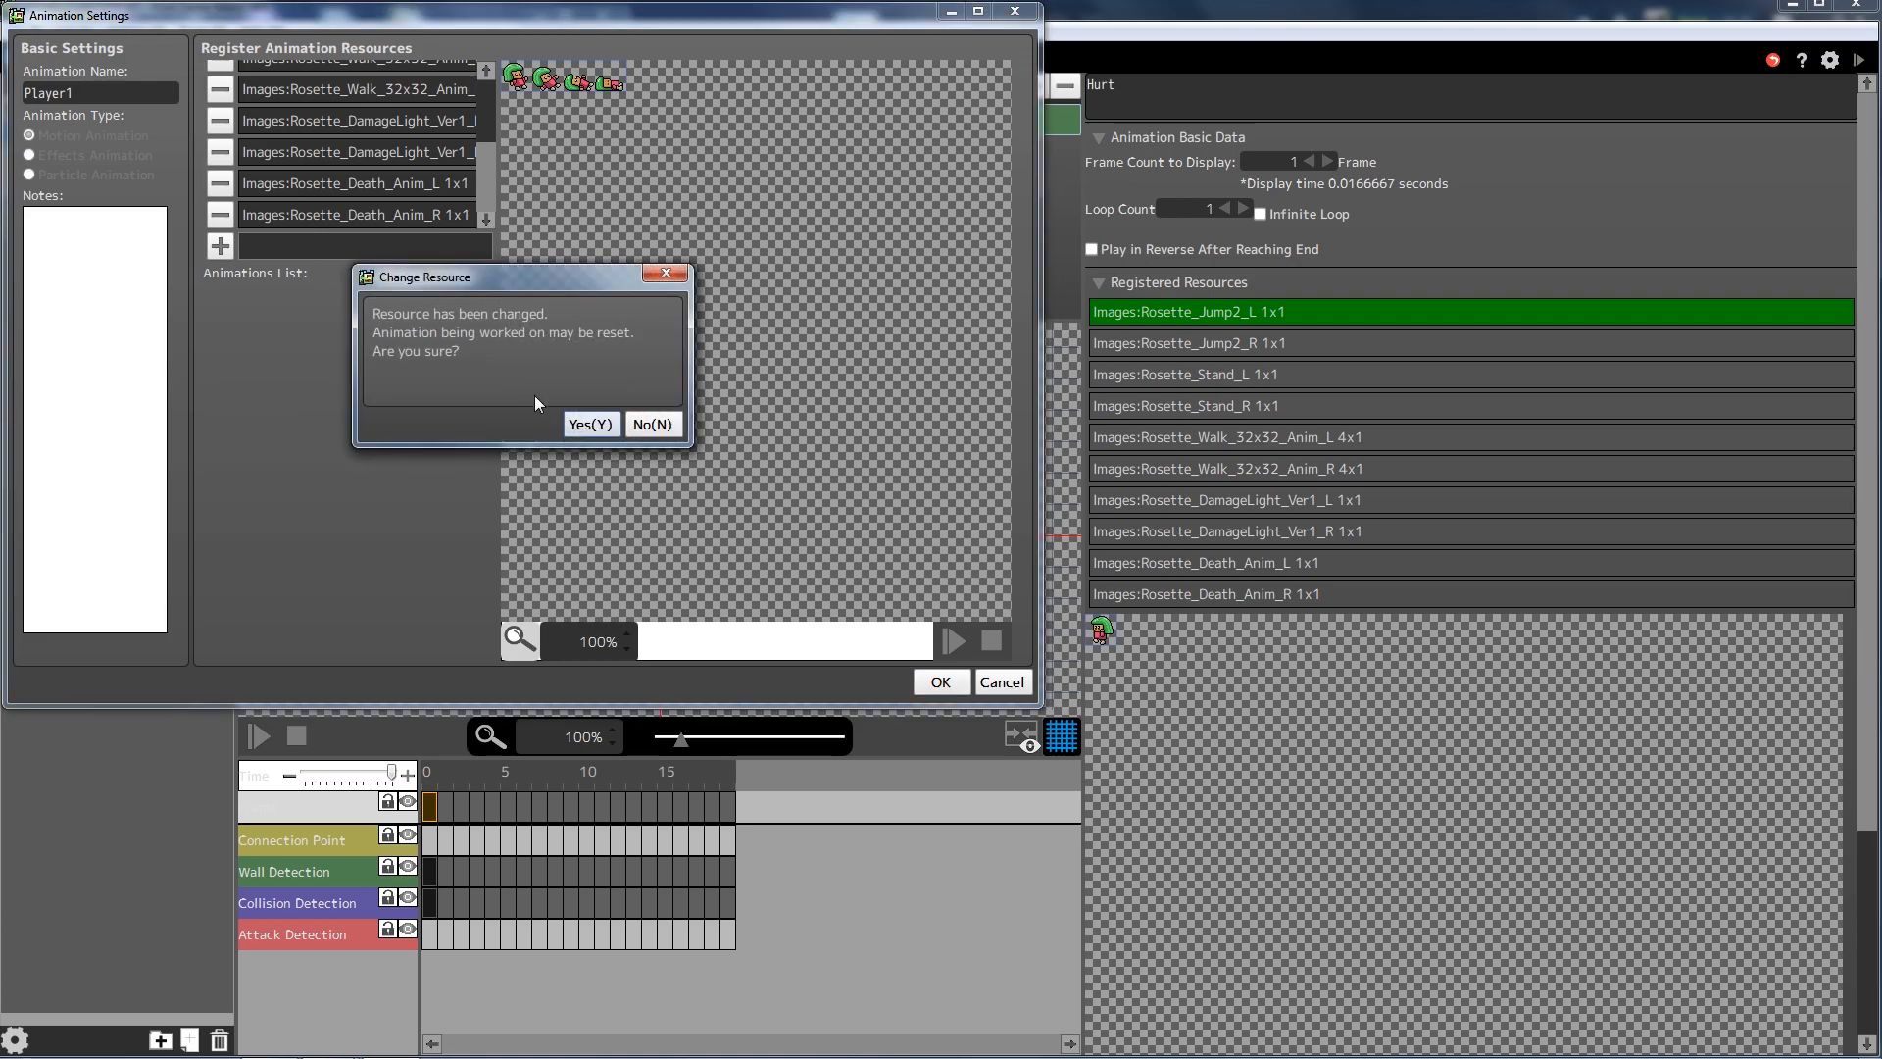
left_click(577, 424)
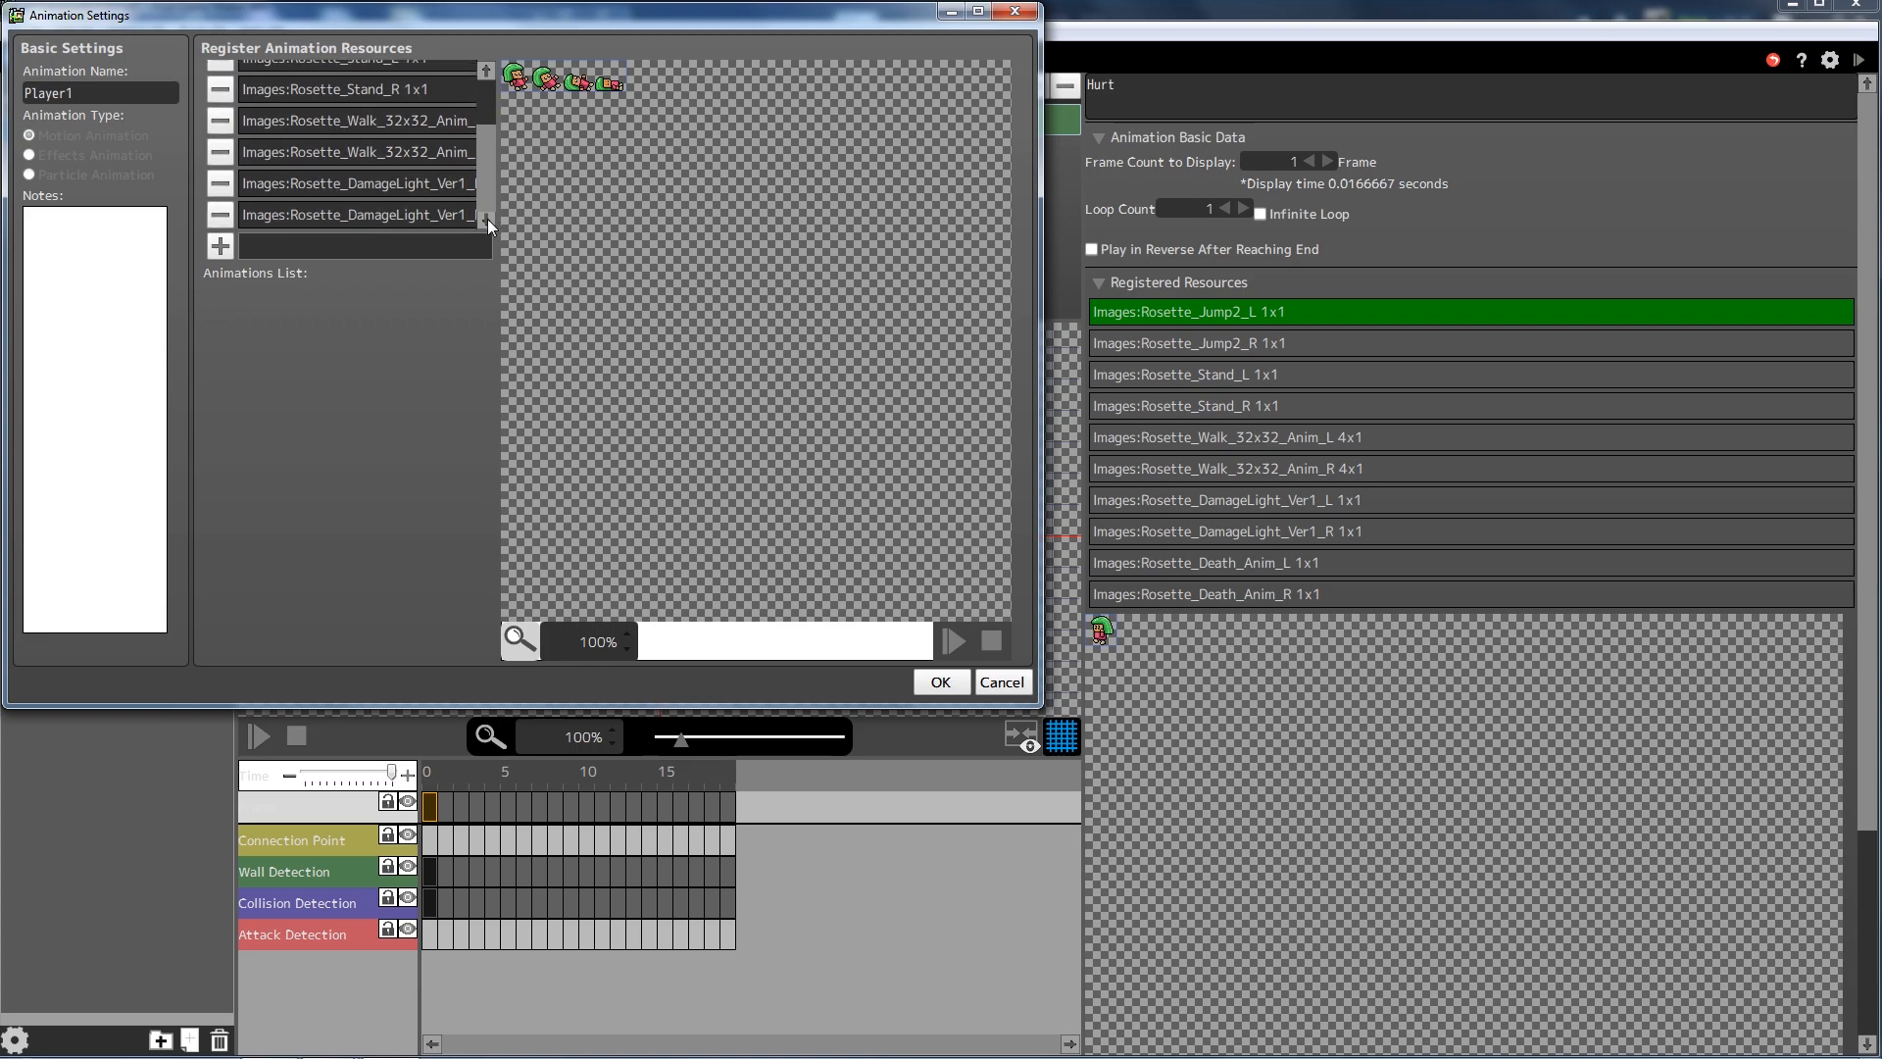
- Register the Player image Rosette_Death_Anim_L as an animation resource with 4 horizontal partitions and even partitioning off
mouse_move(480, 208)
left_mouse_down()
mouse_move(492, 90)
mouse_move(494, 225)
left_mouse_up()
left_click(224, 250)
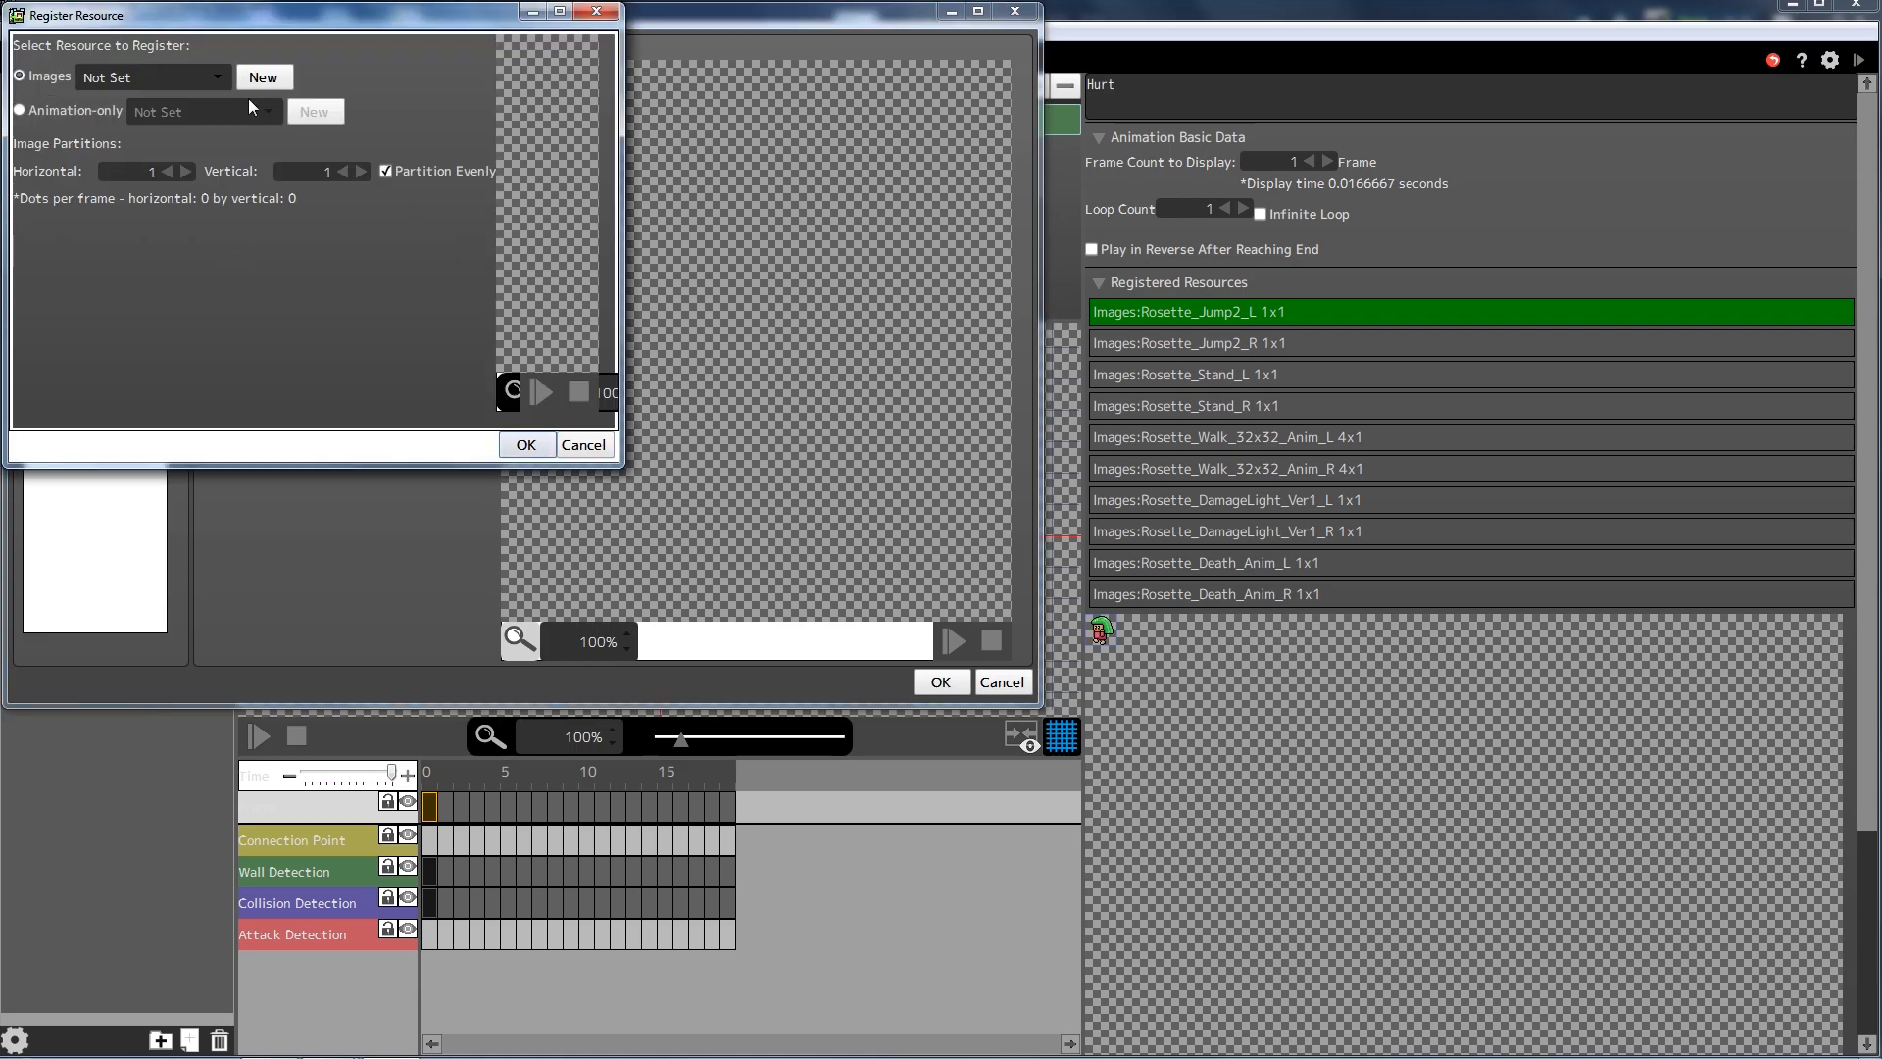
left_click(174, 74)
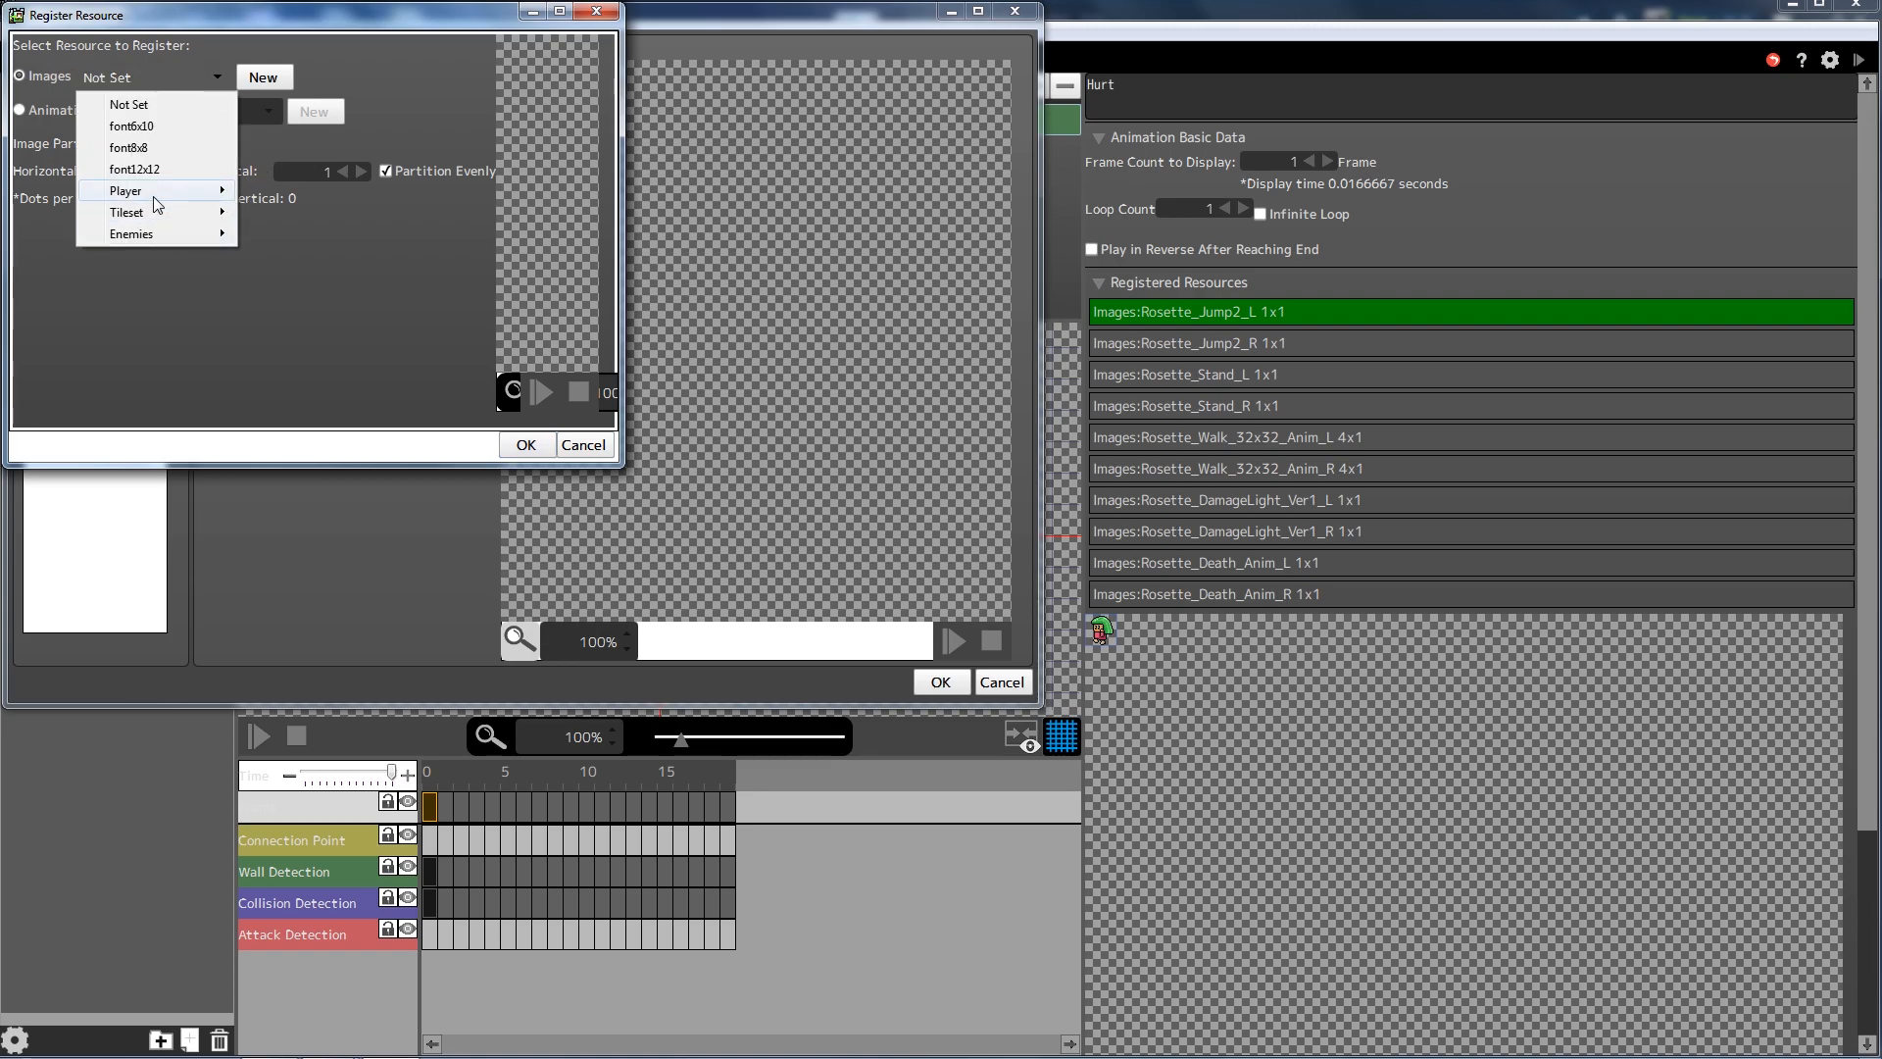
mouse_move(157, 191)
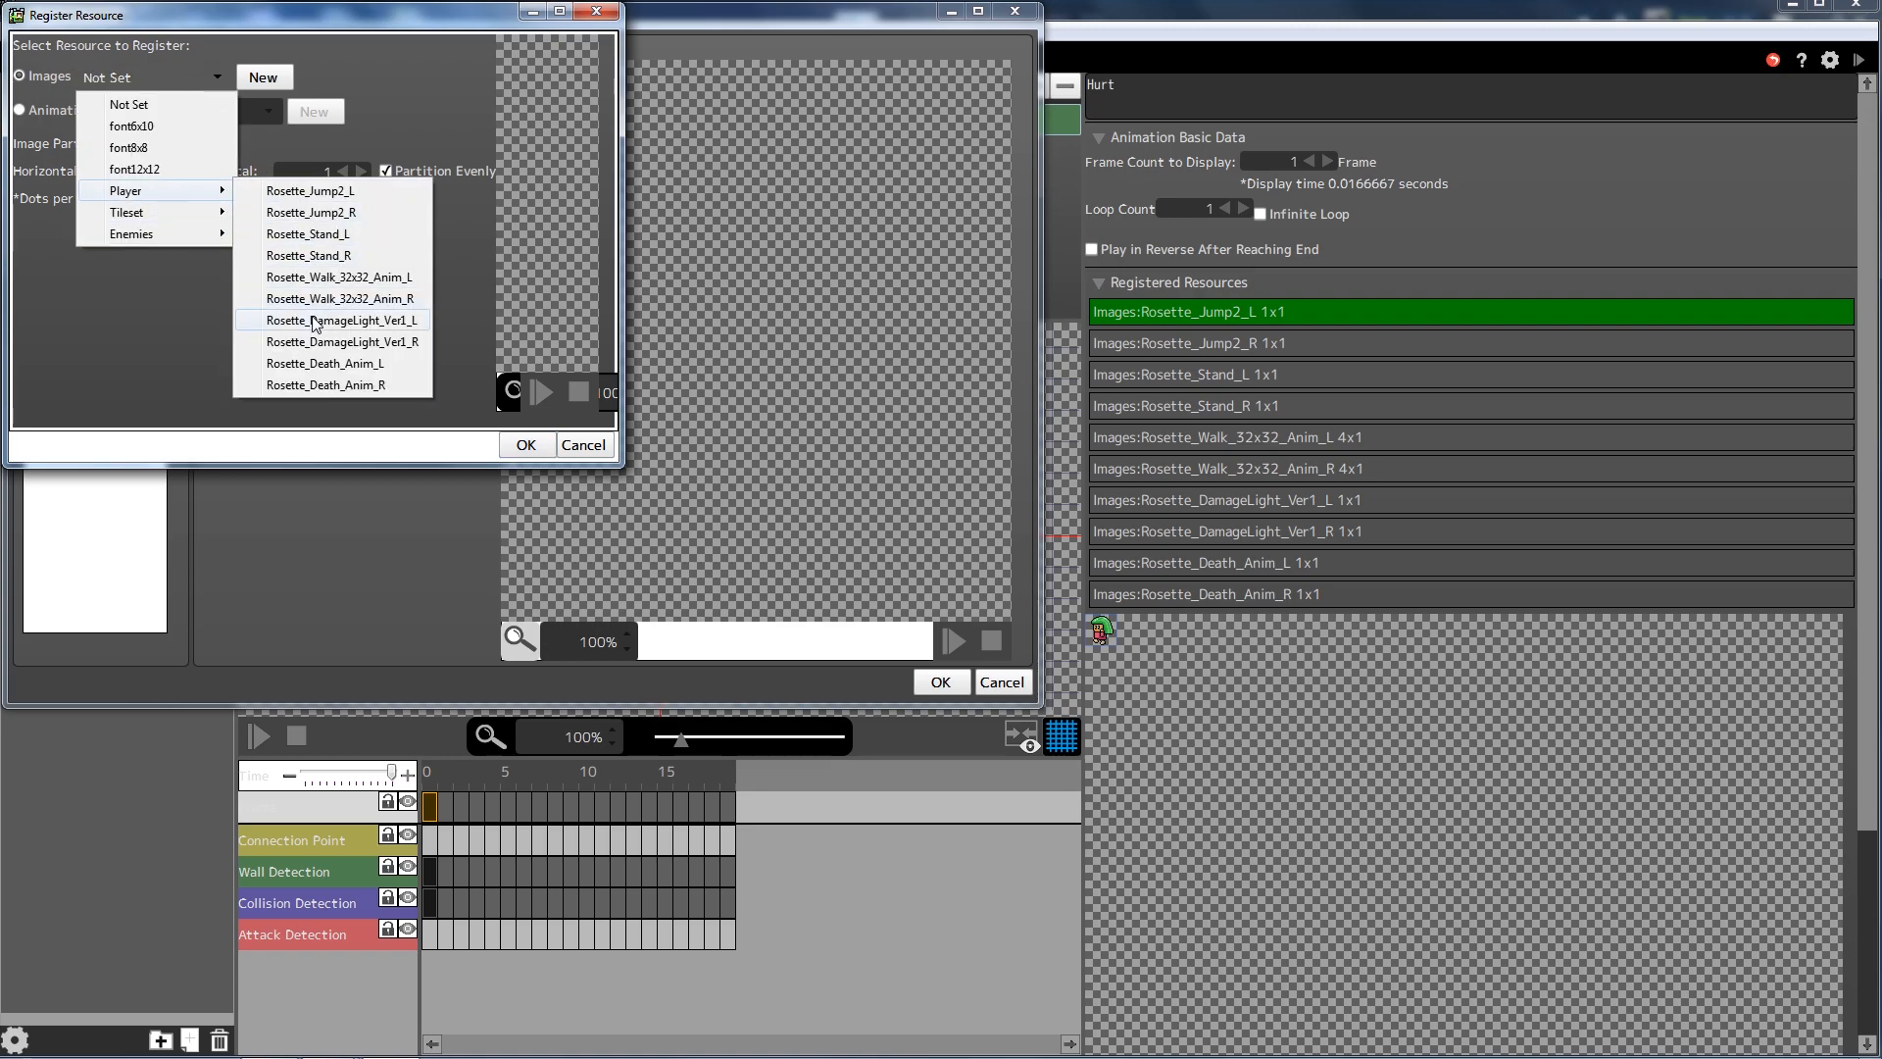
left_click(313, 363)
left_click_drag(622, 156, 894, 157)
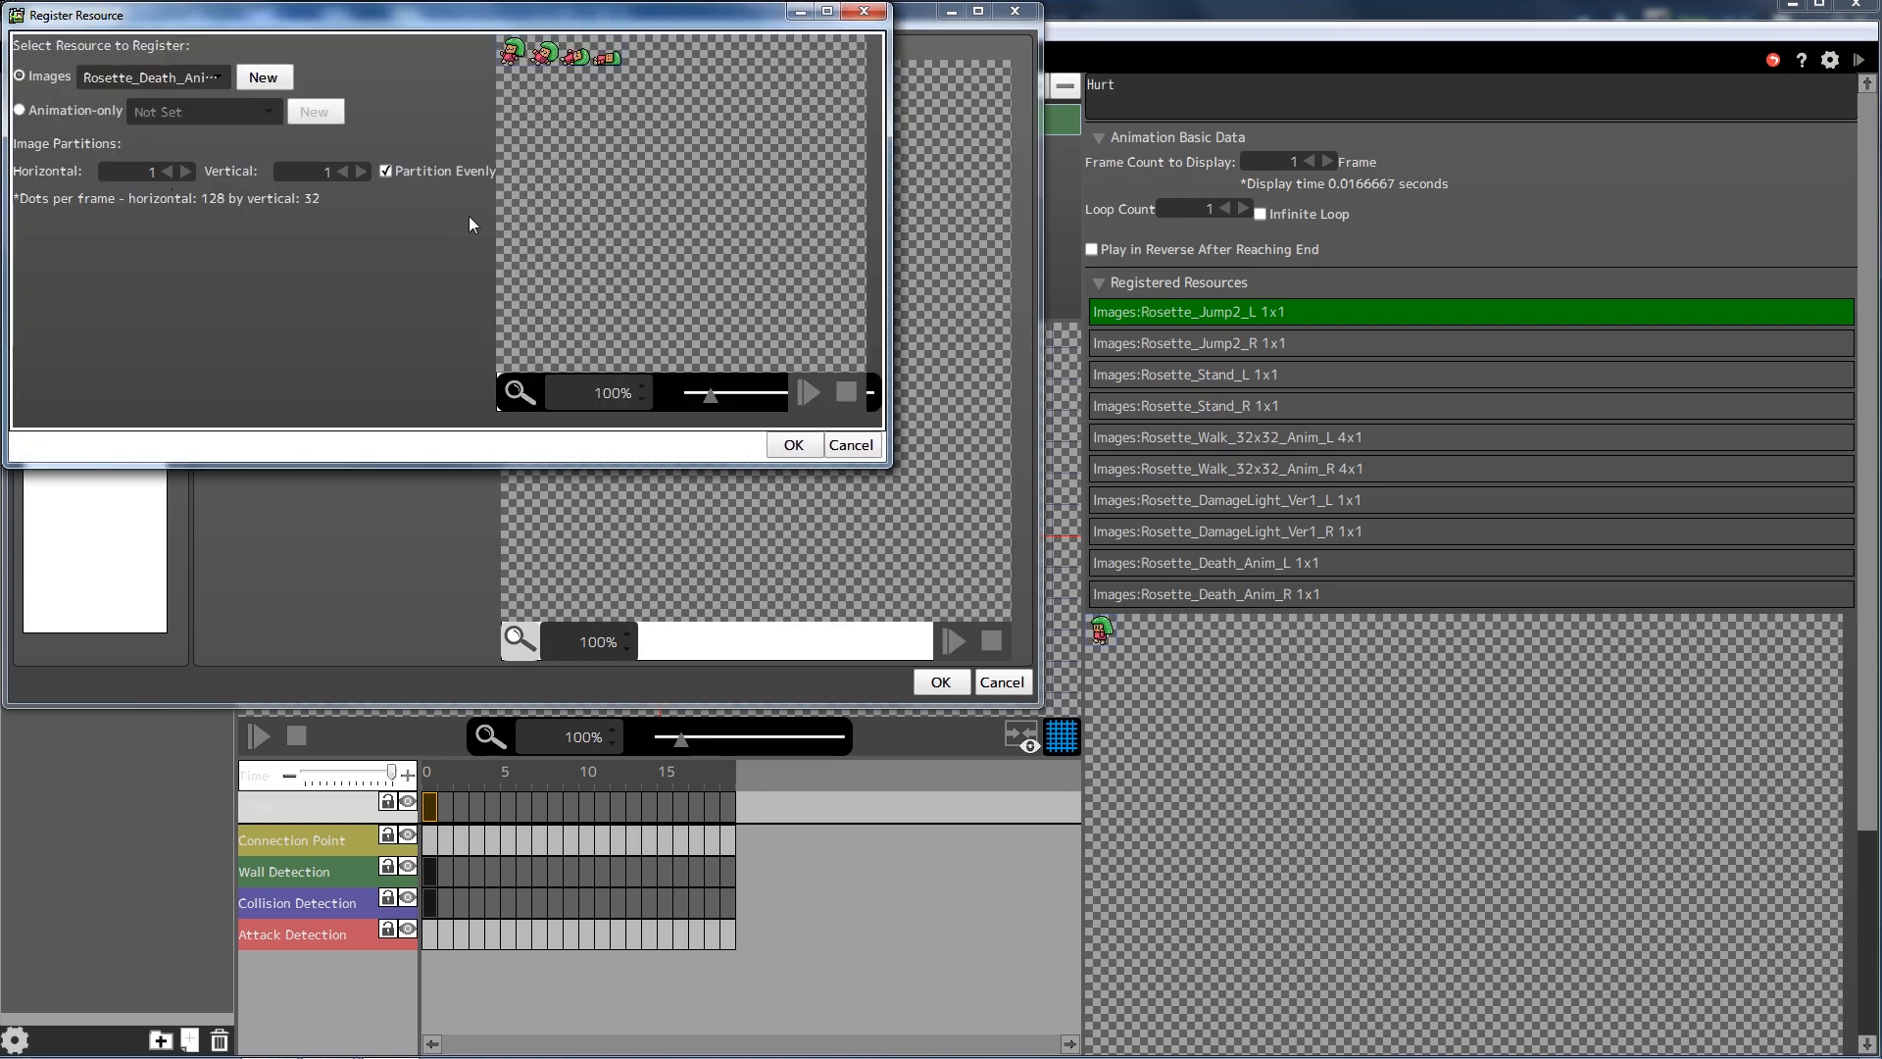
double_click(187, 171)
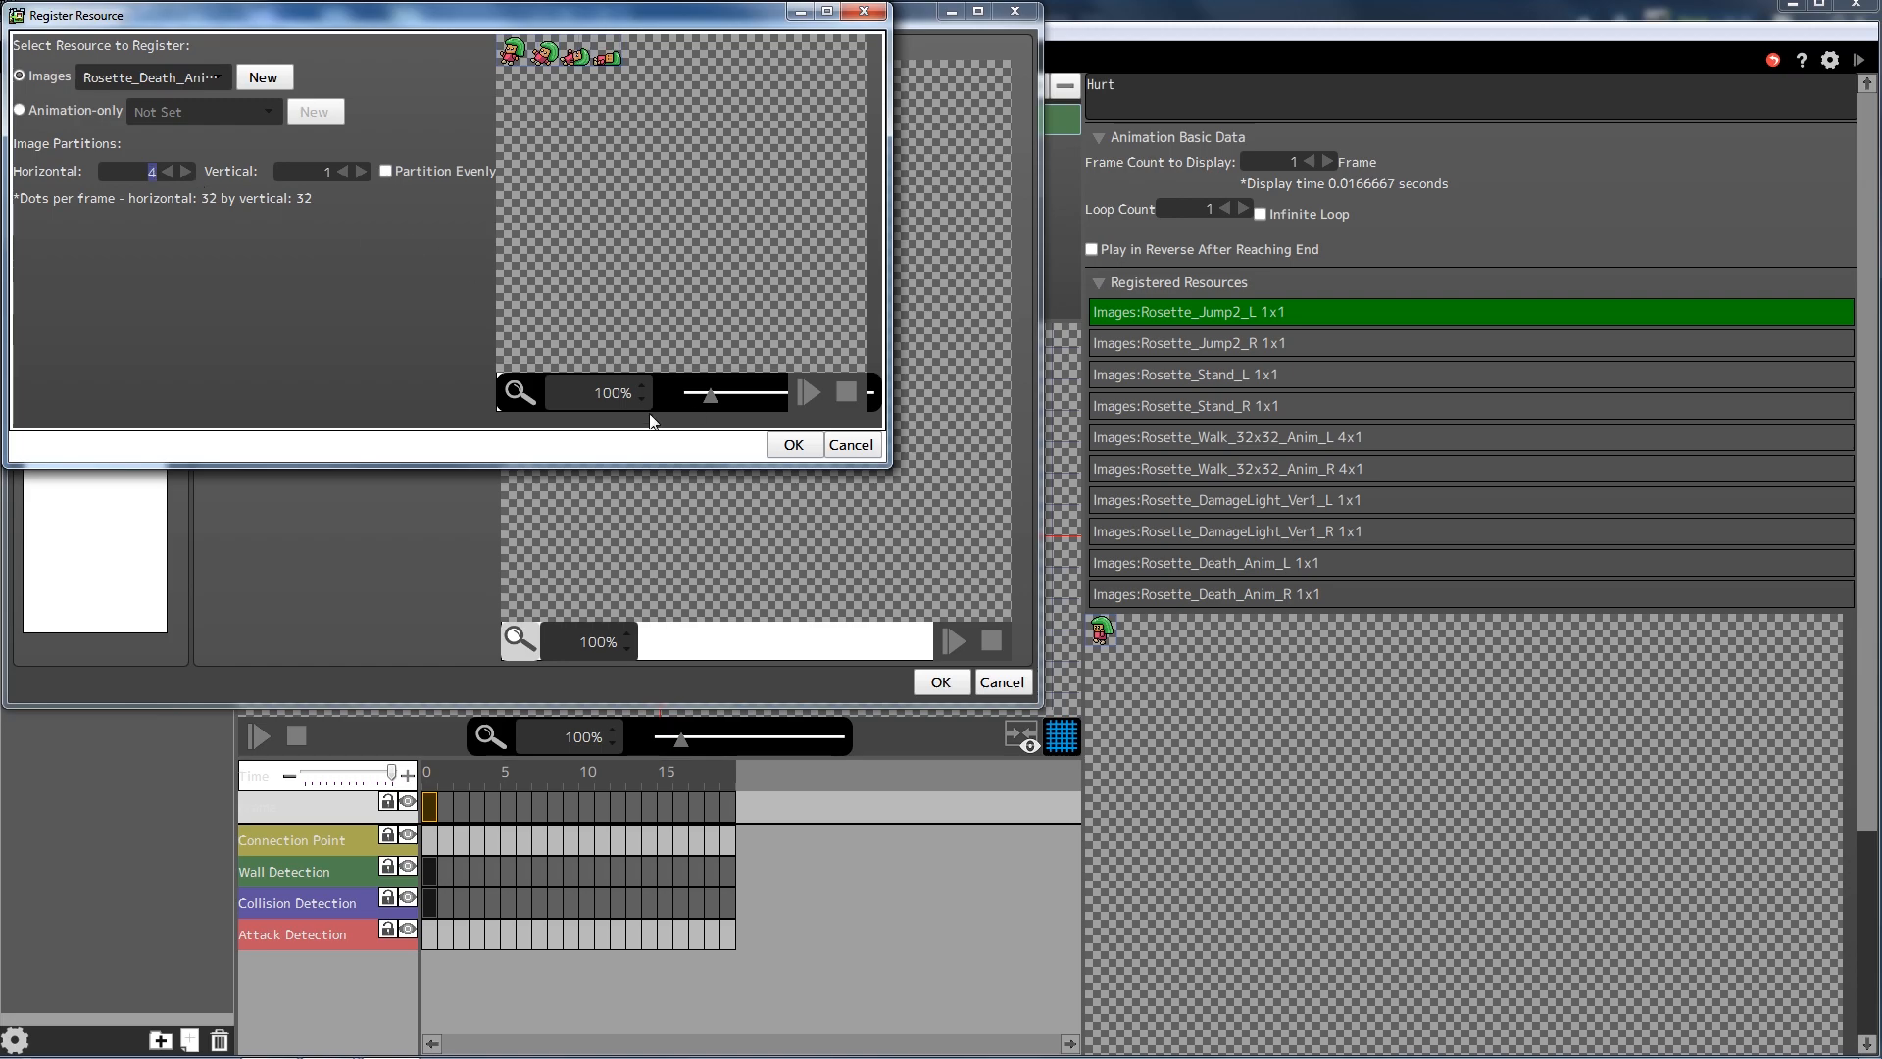
left_click(774, 449)
- Register the Player image Rosette_Death_Anim_R with 4 horizontal partitions and even partitioning off, and confirm the animation settings
left_click(221, 246)
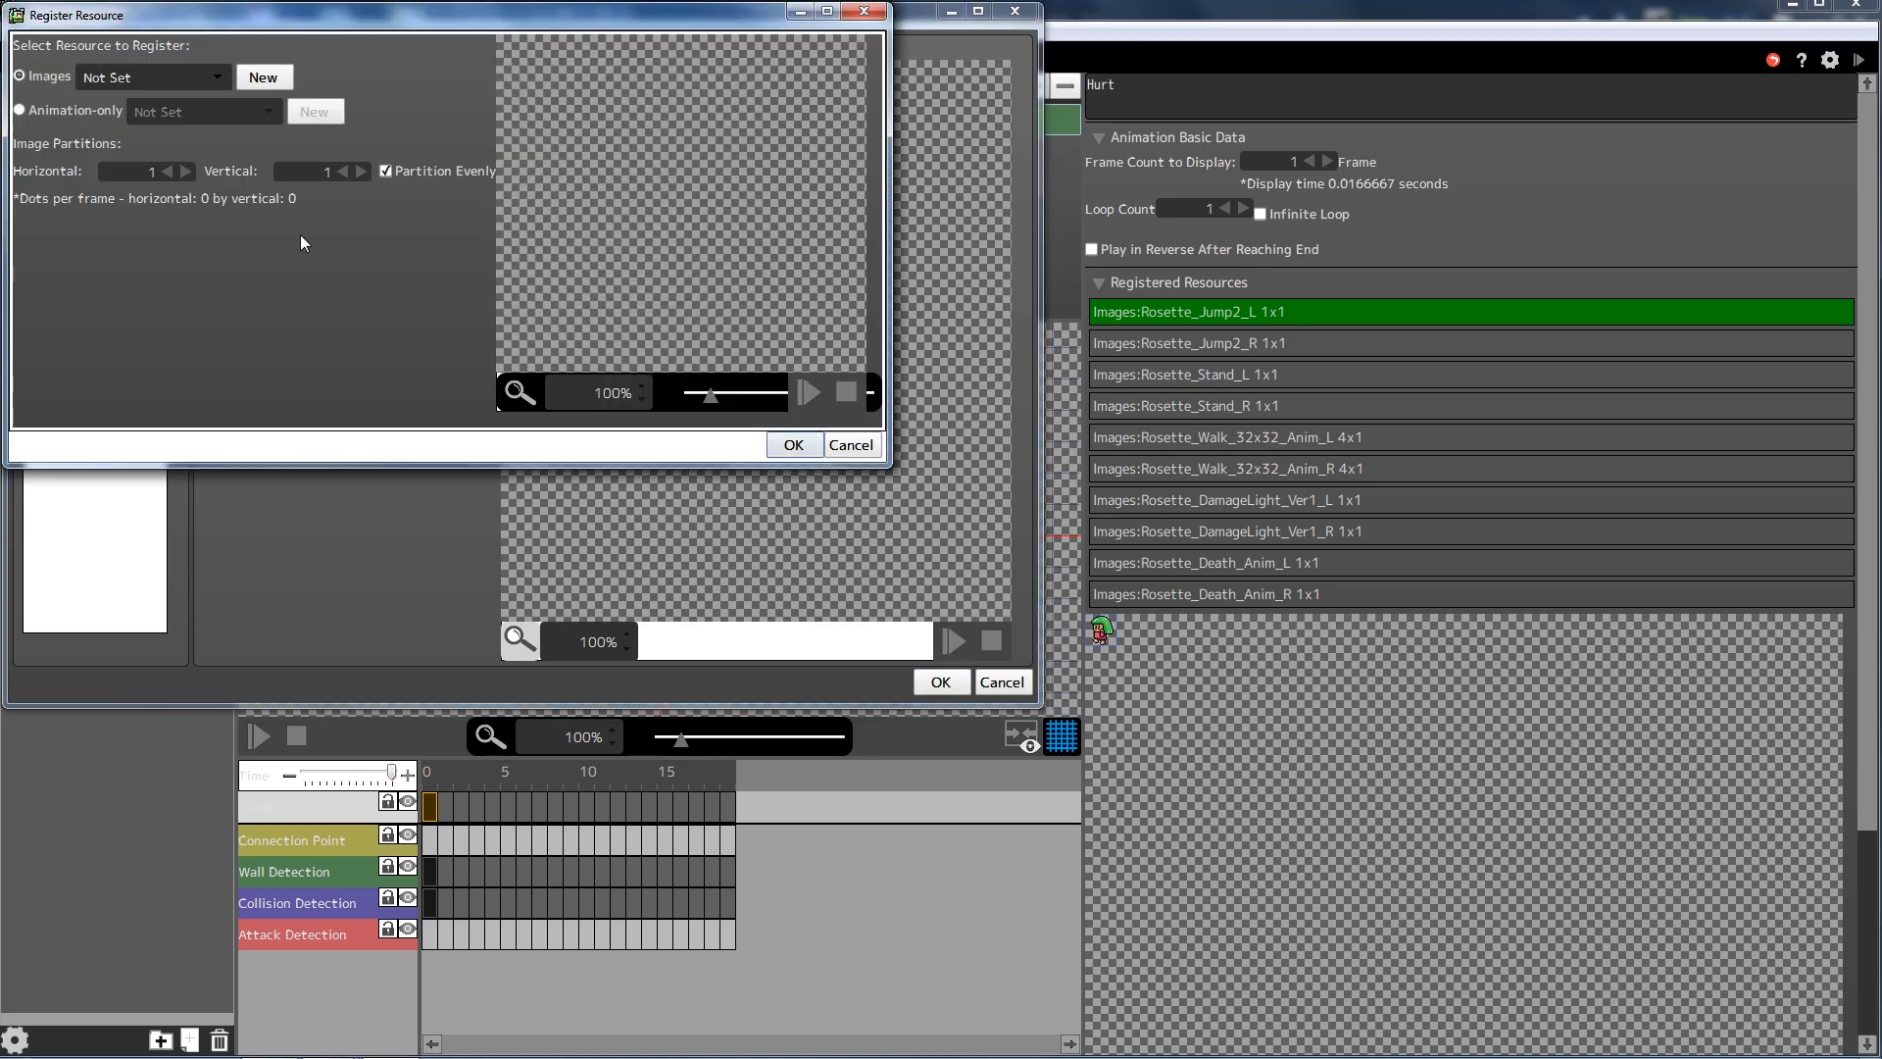
left_click(216, 77)
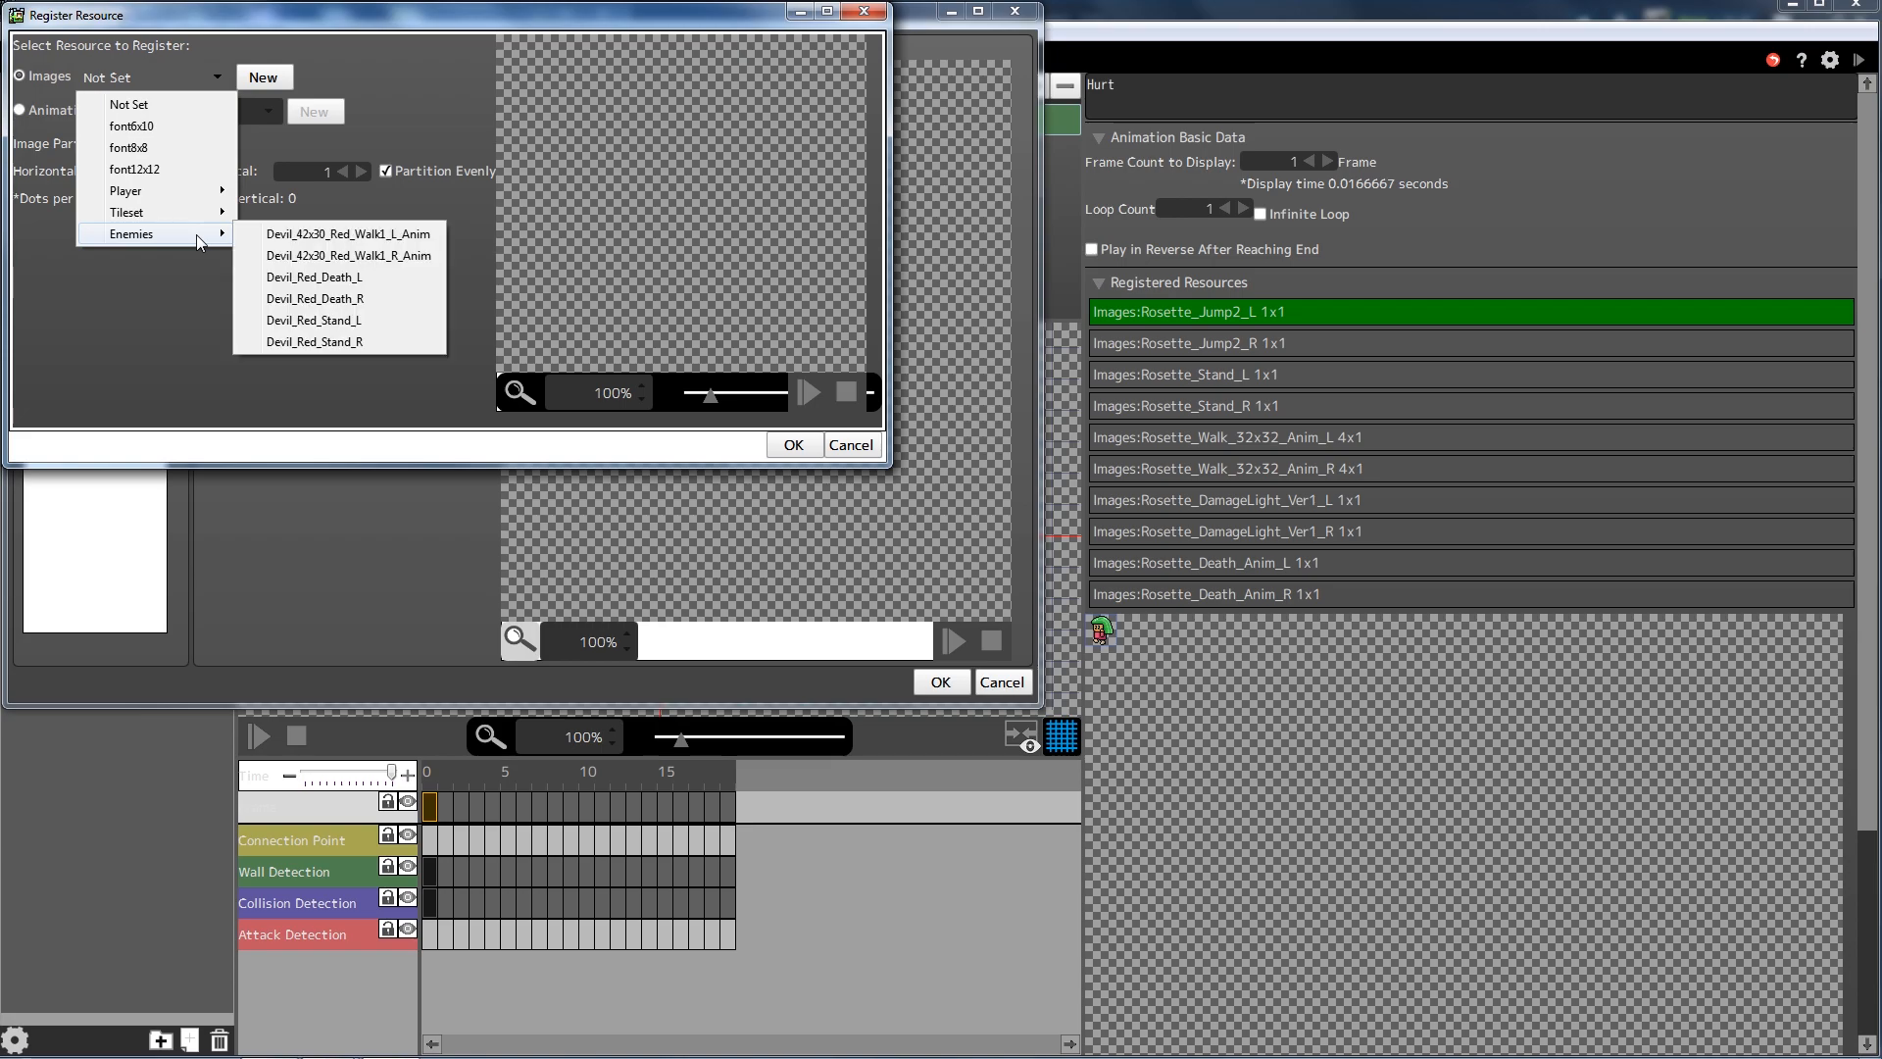
mouse_move(186, 191)
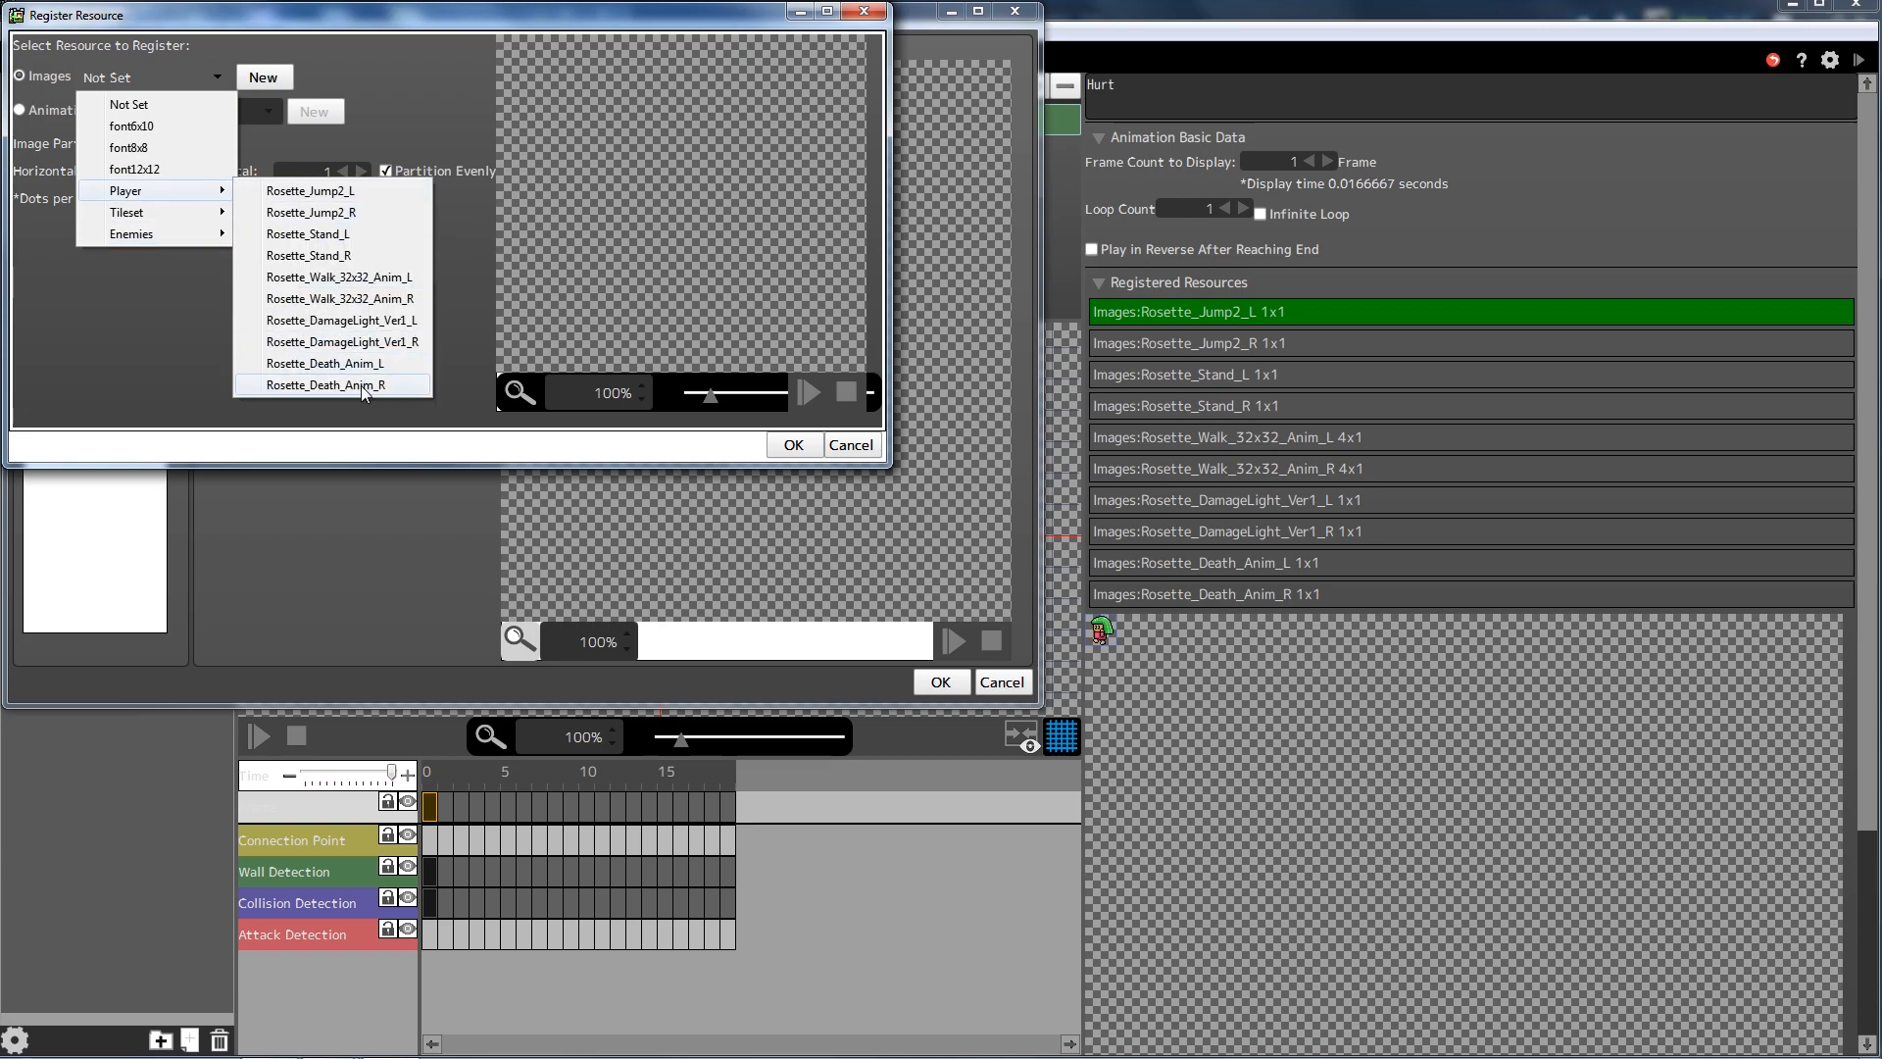
left_click(353, 364)
left_click(386, 172)
left_click(185, 172)
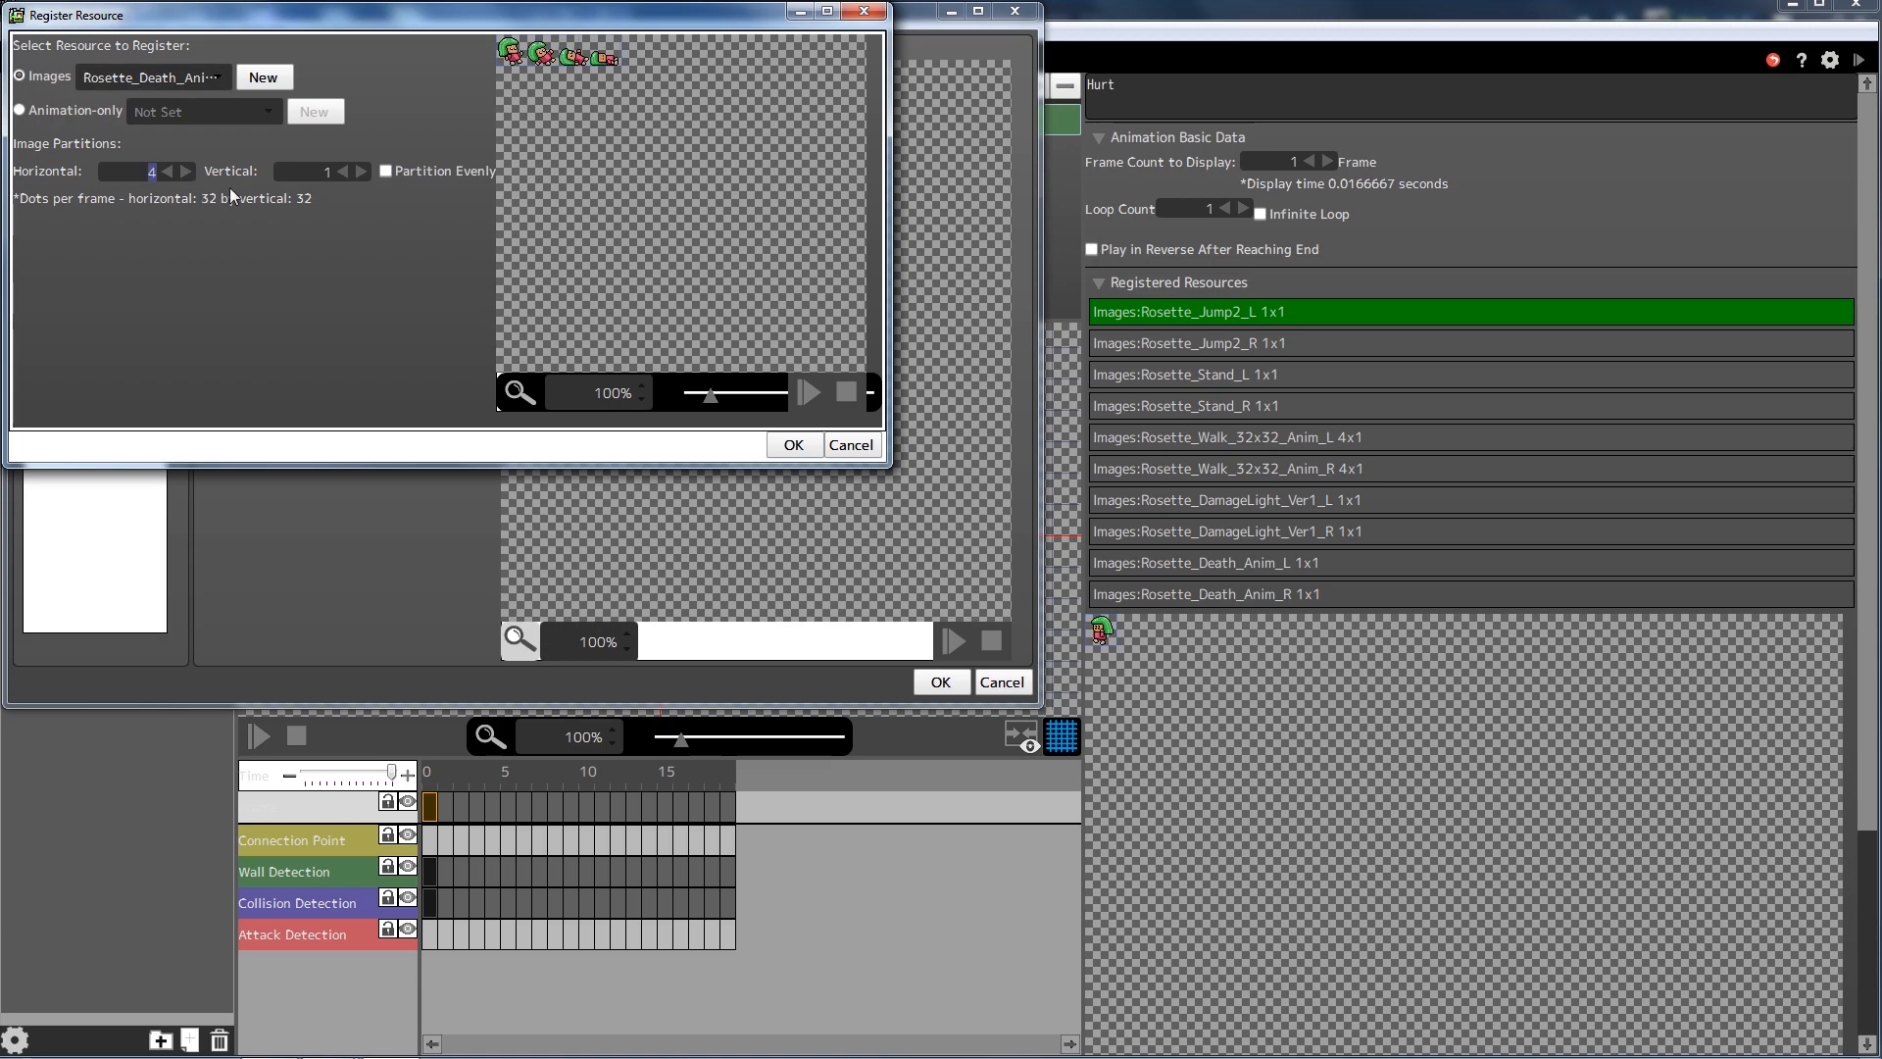
left_click(793, 444)
left_click_drag(485, 181, 544, 320)
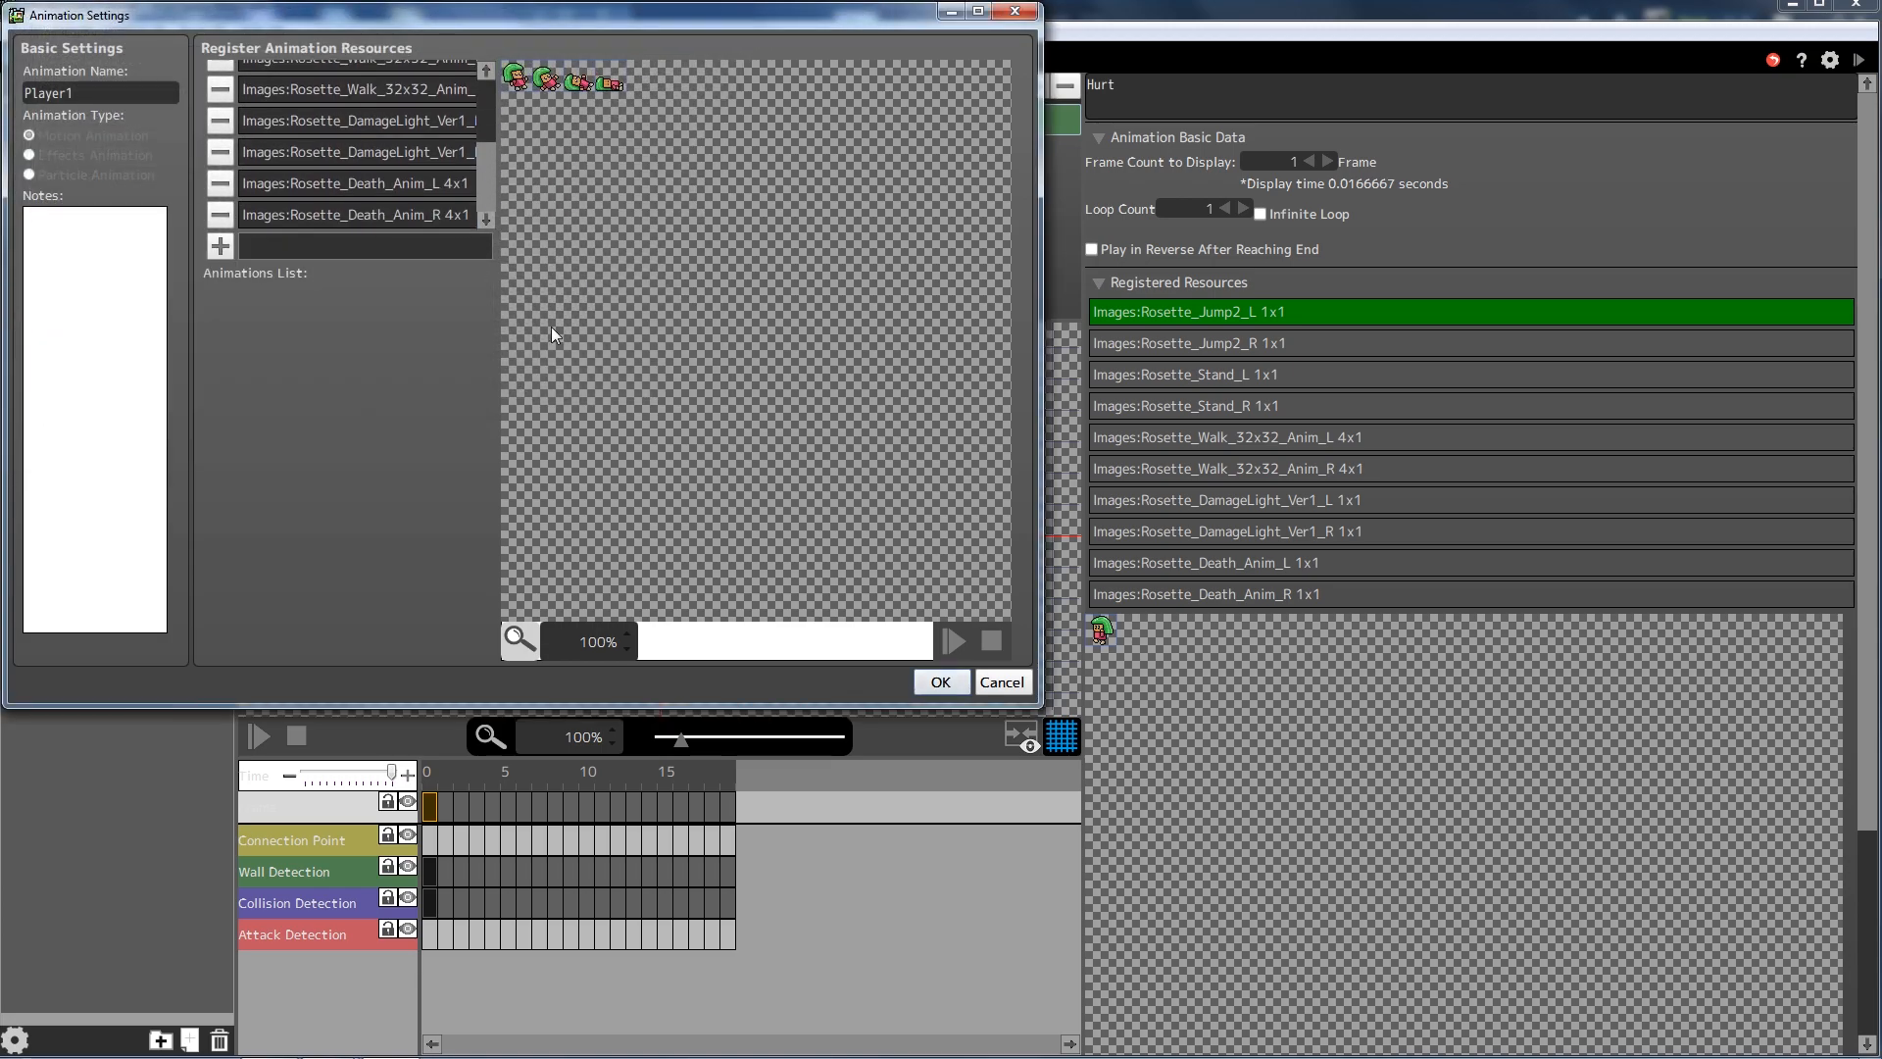
left_click(940, 682)
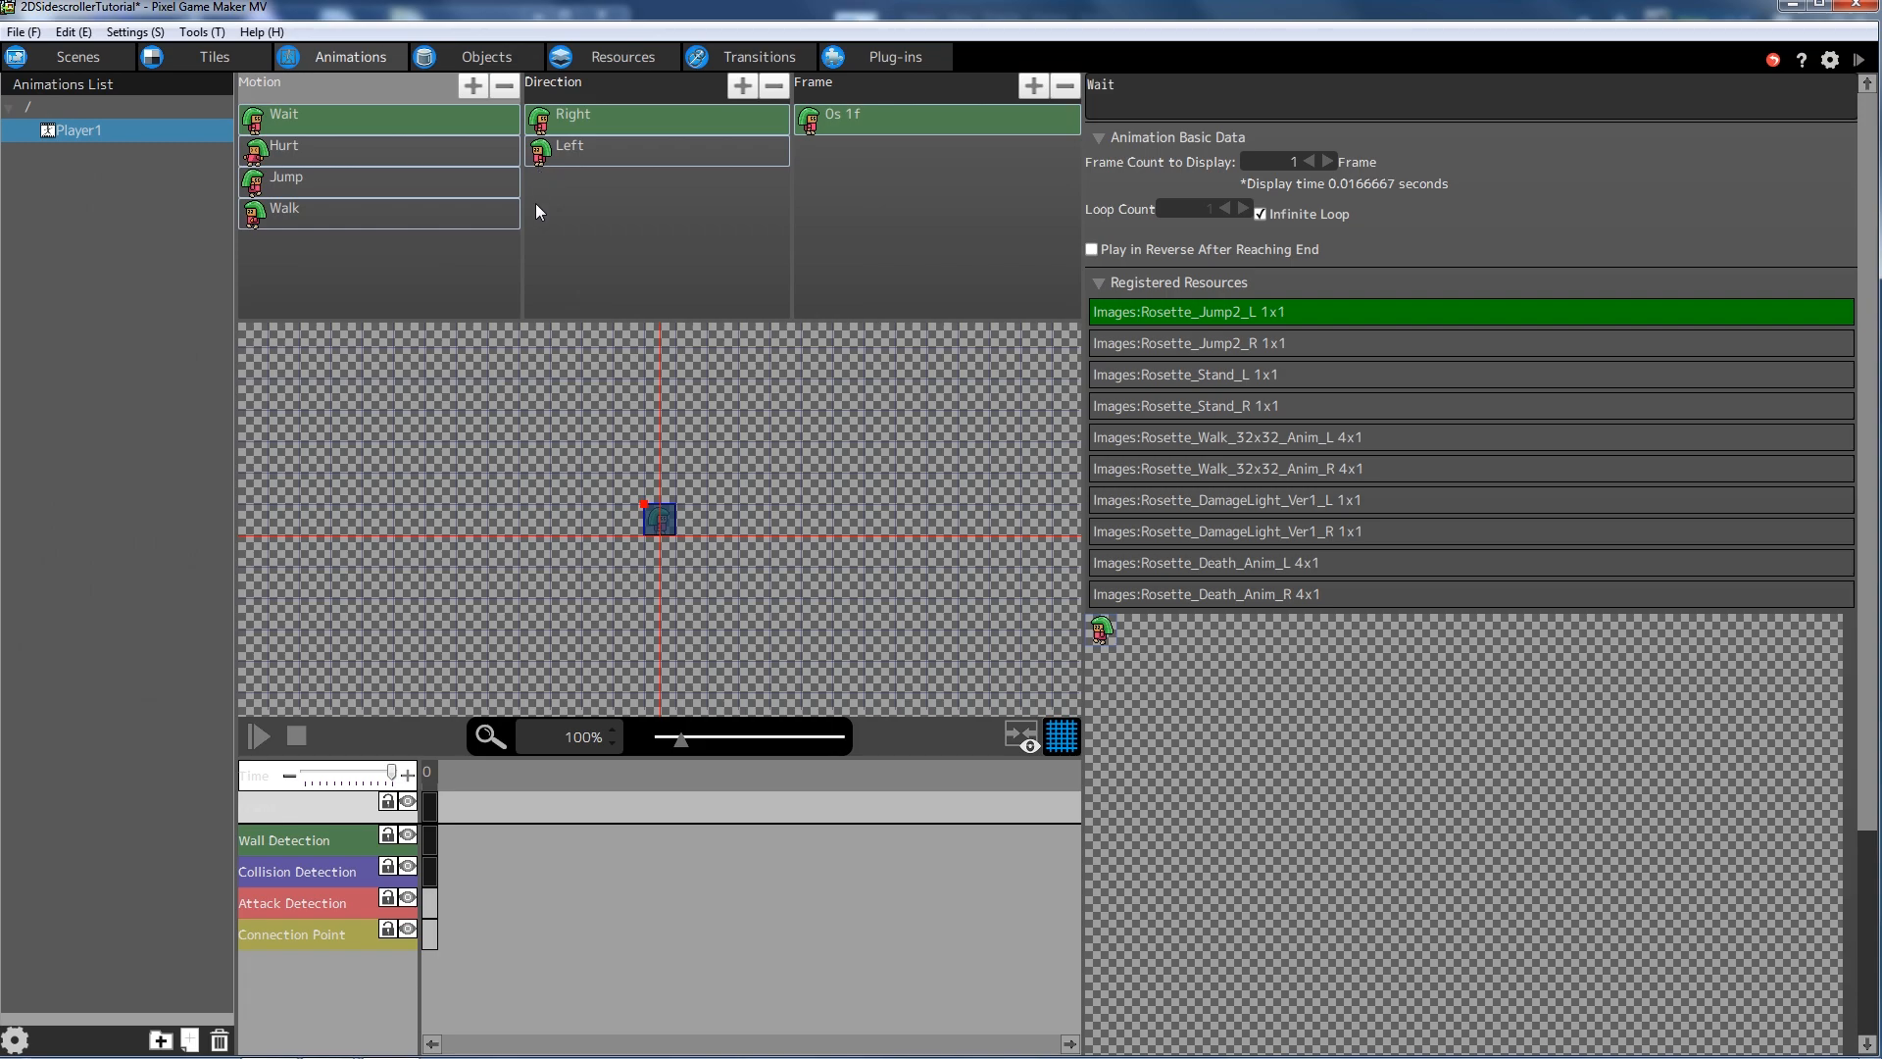
- Add a new motion to the Player1 animation and name it Death
right_click(415, 267)
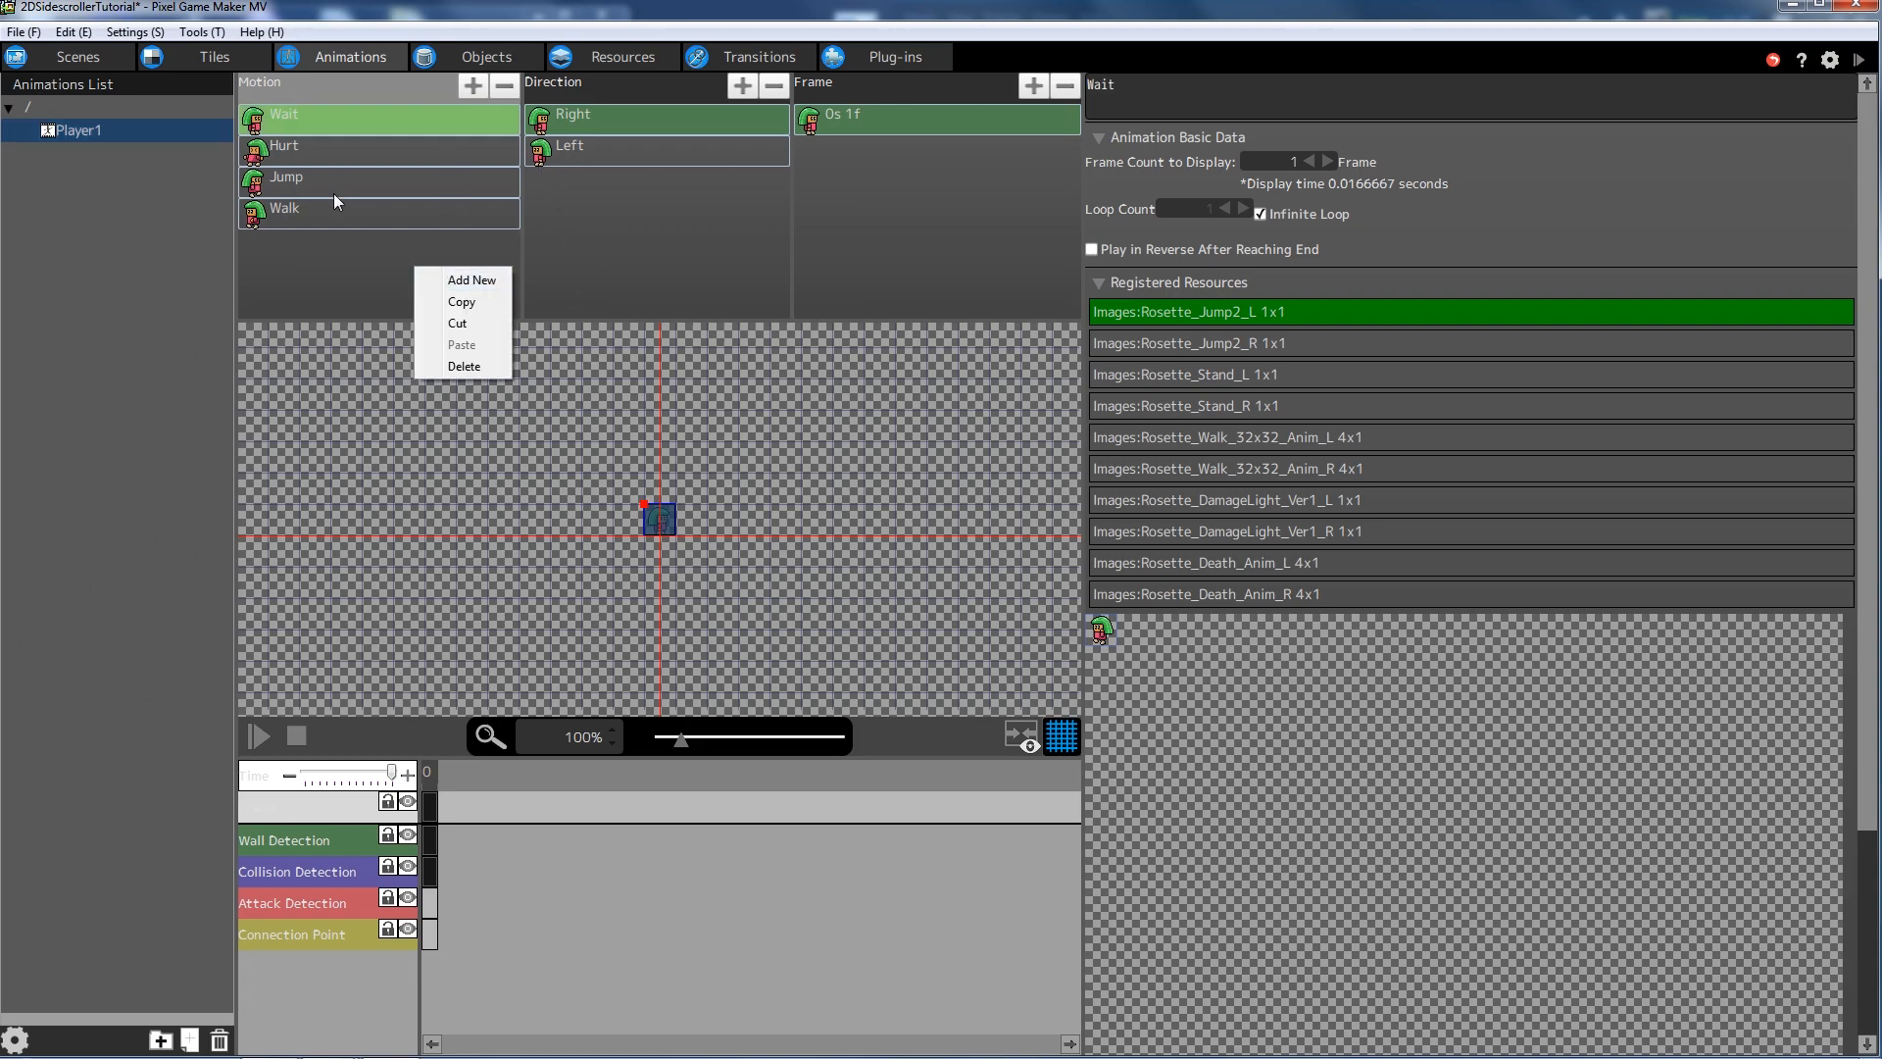
left_click(472, 281)
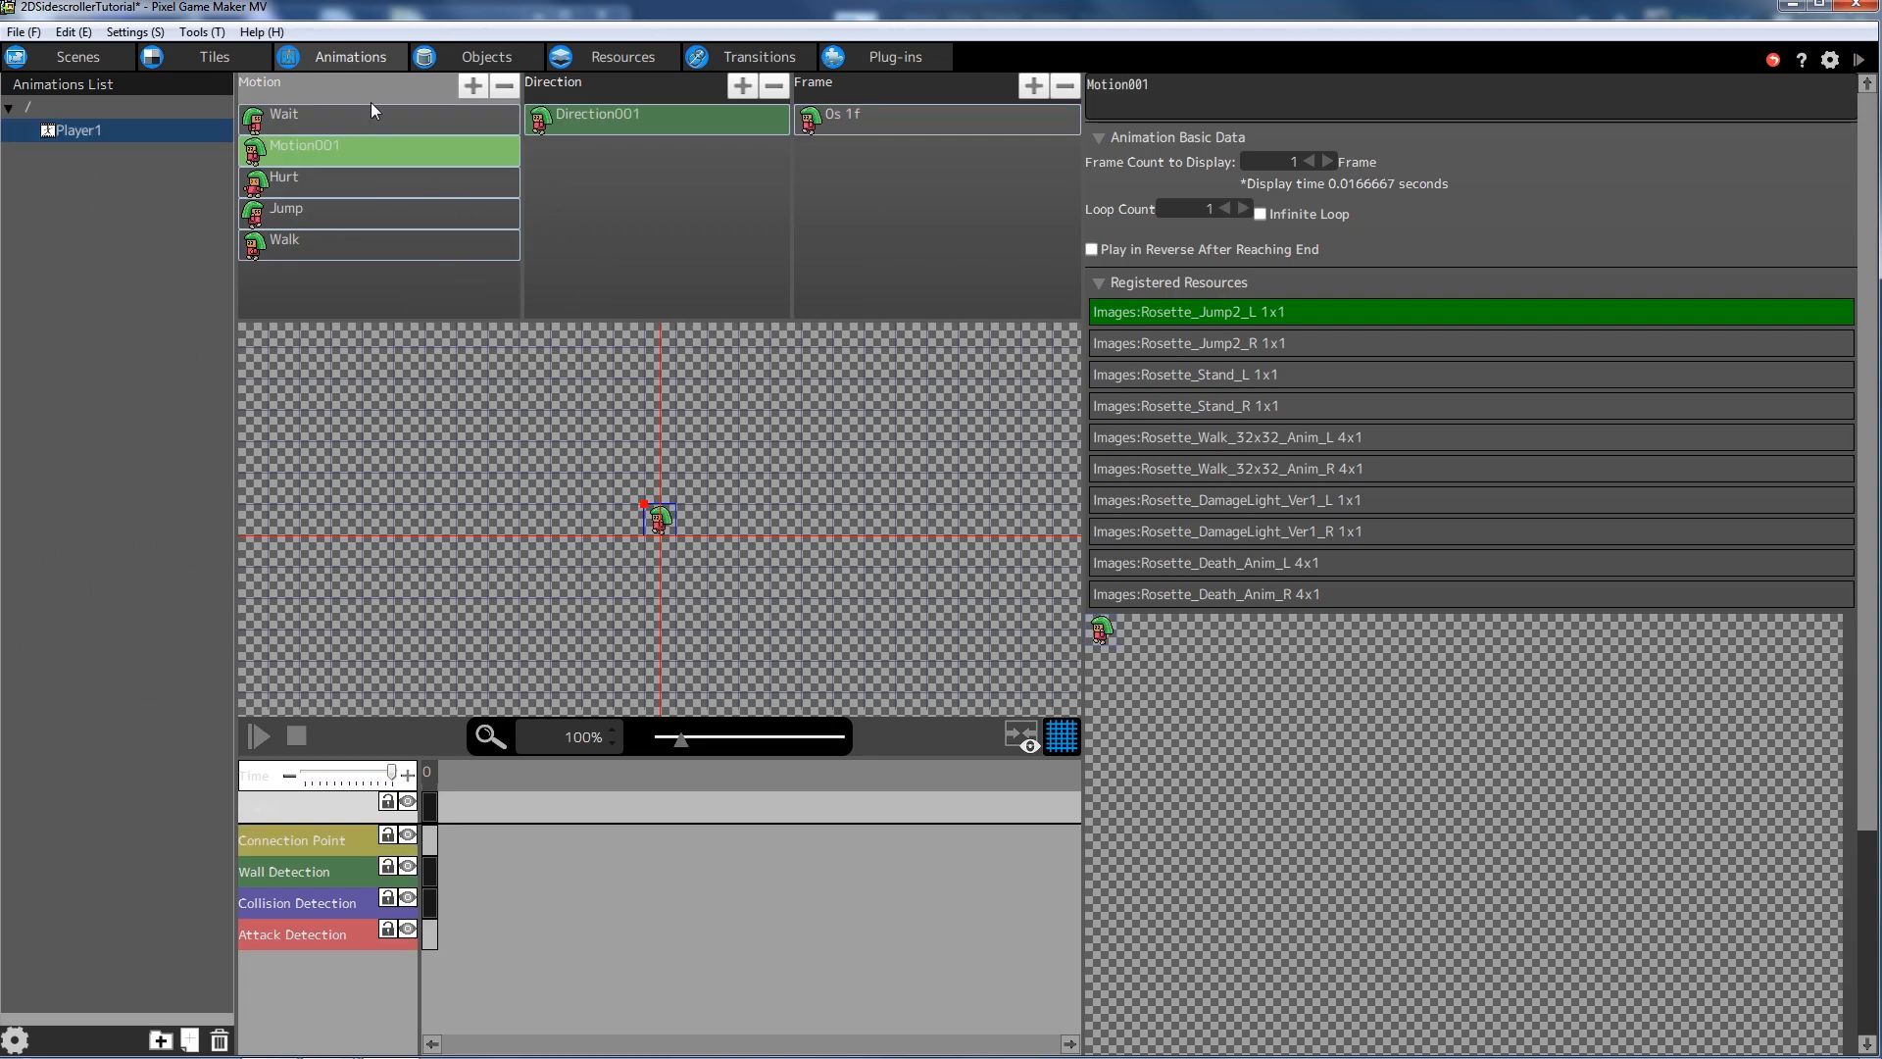
double_click(331, 151)
type("Death")
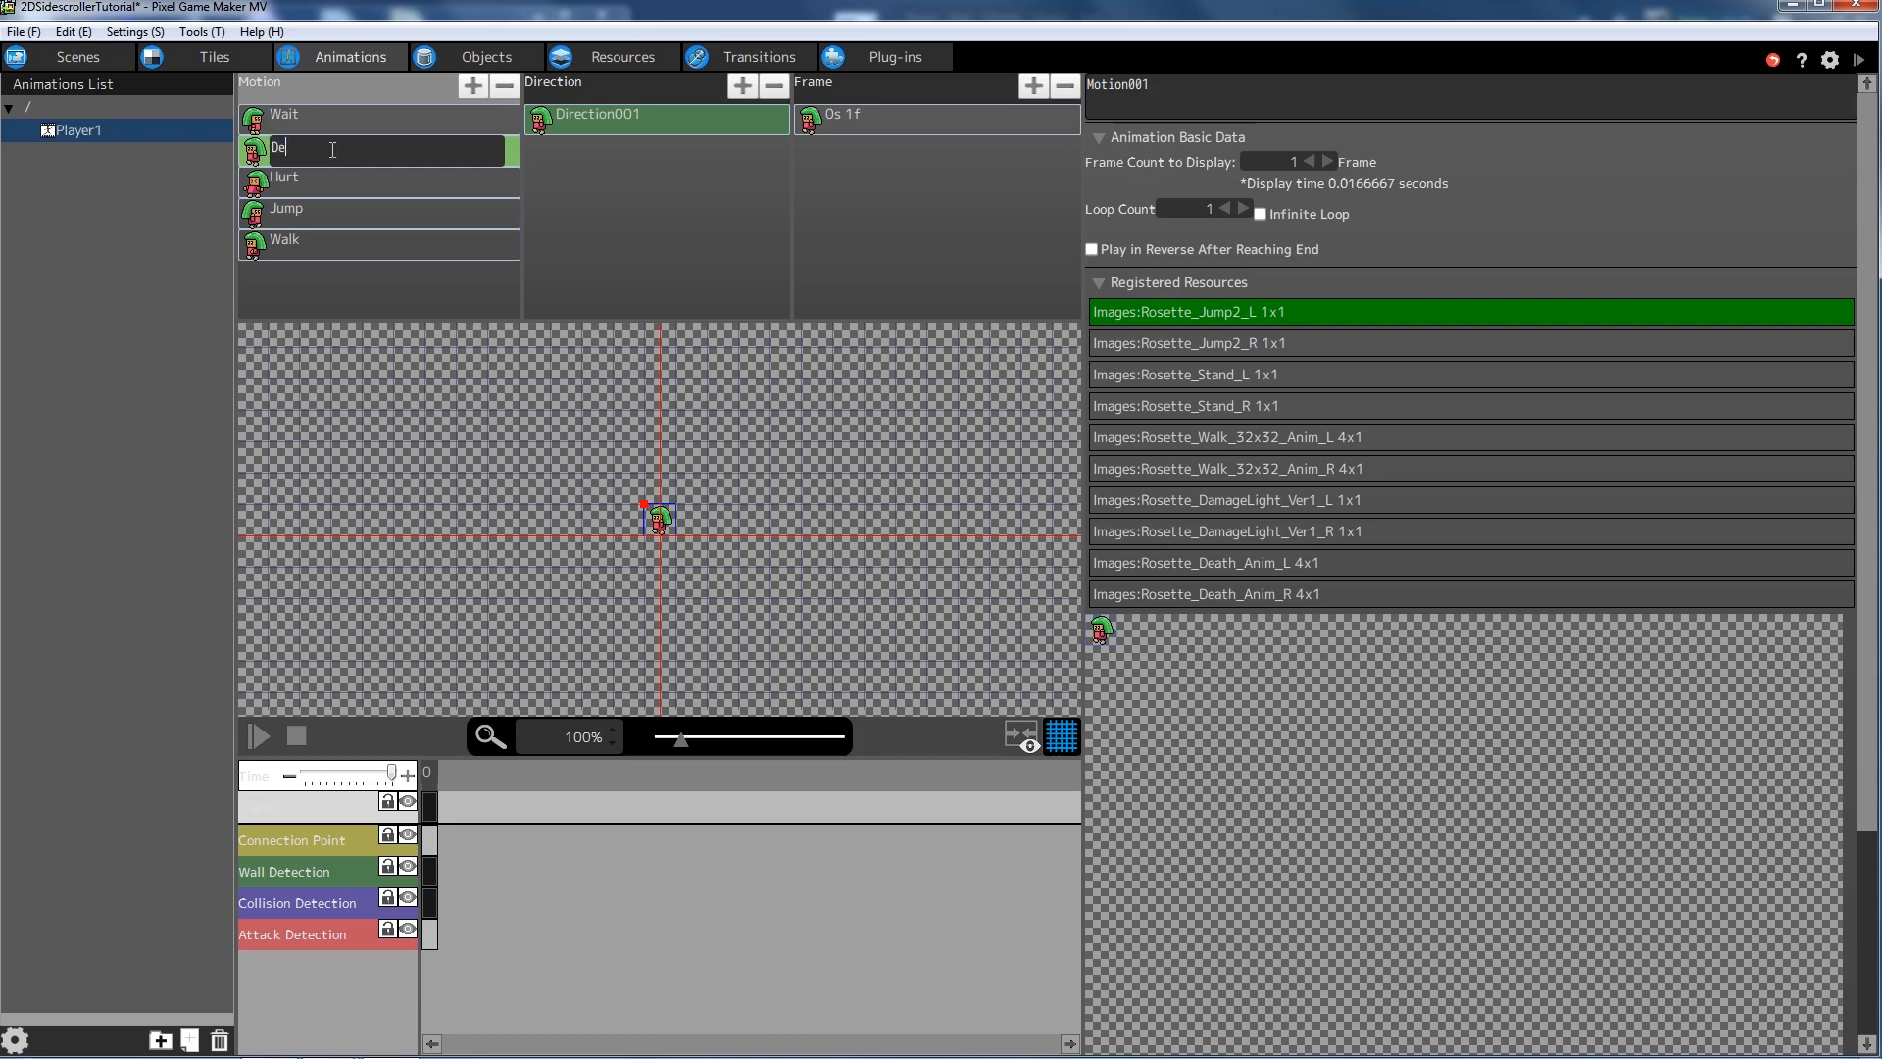
key("Return")
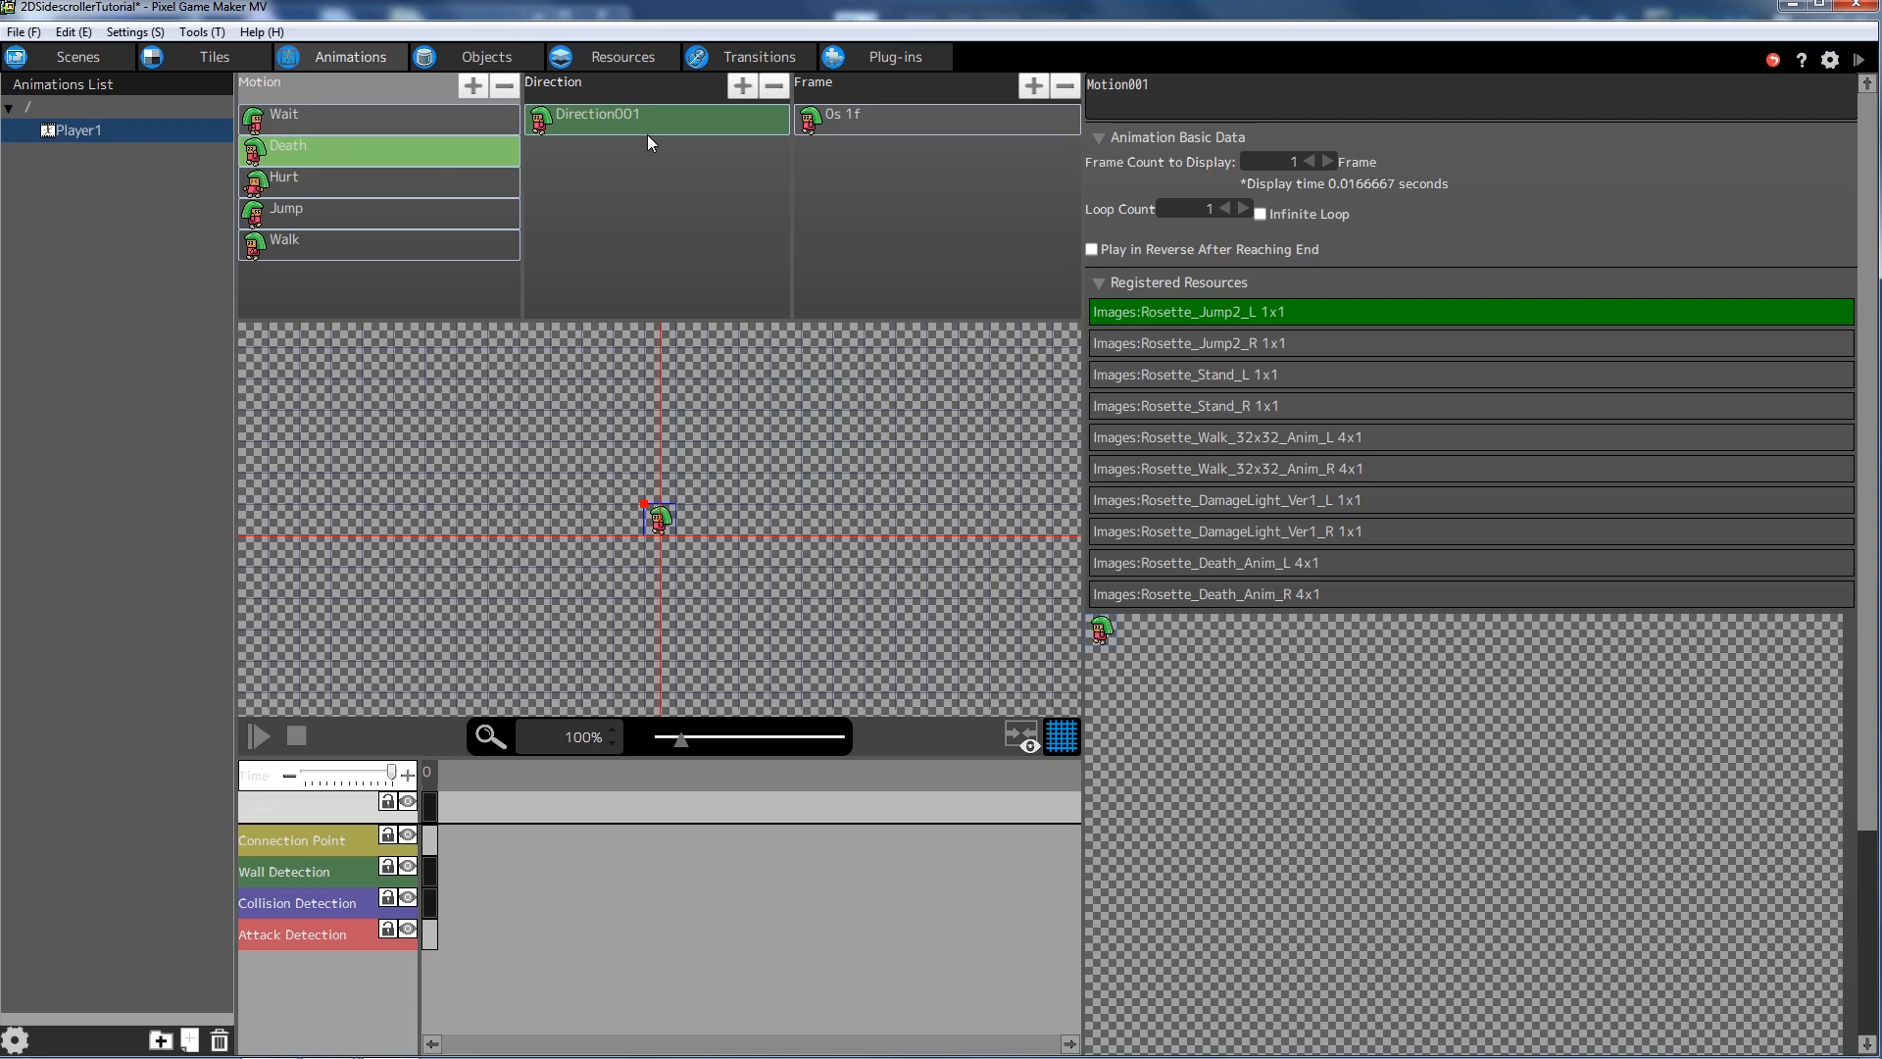
- Rename the Death motion's default direction as Left
left_click(621, 119)
left_click(595, 125)
left_click_drag(648, 114, 297, 61)
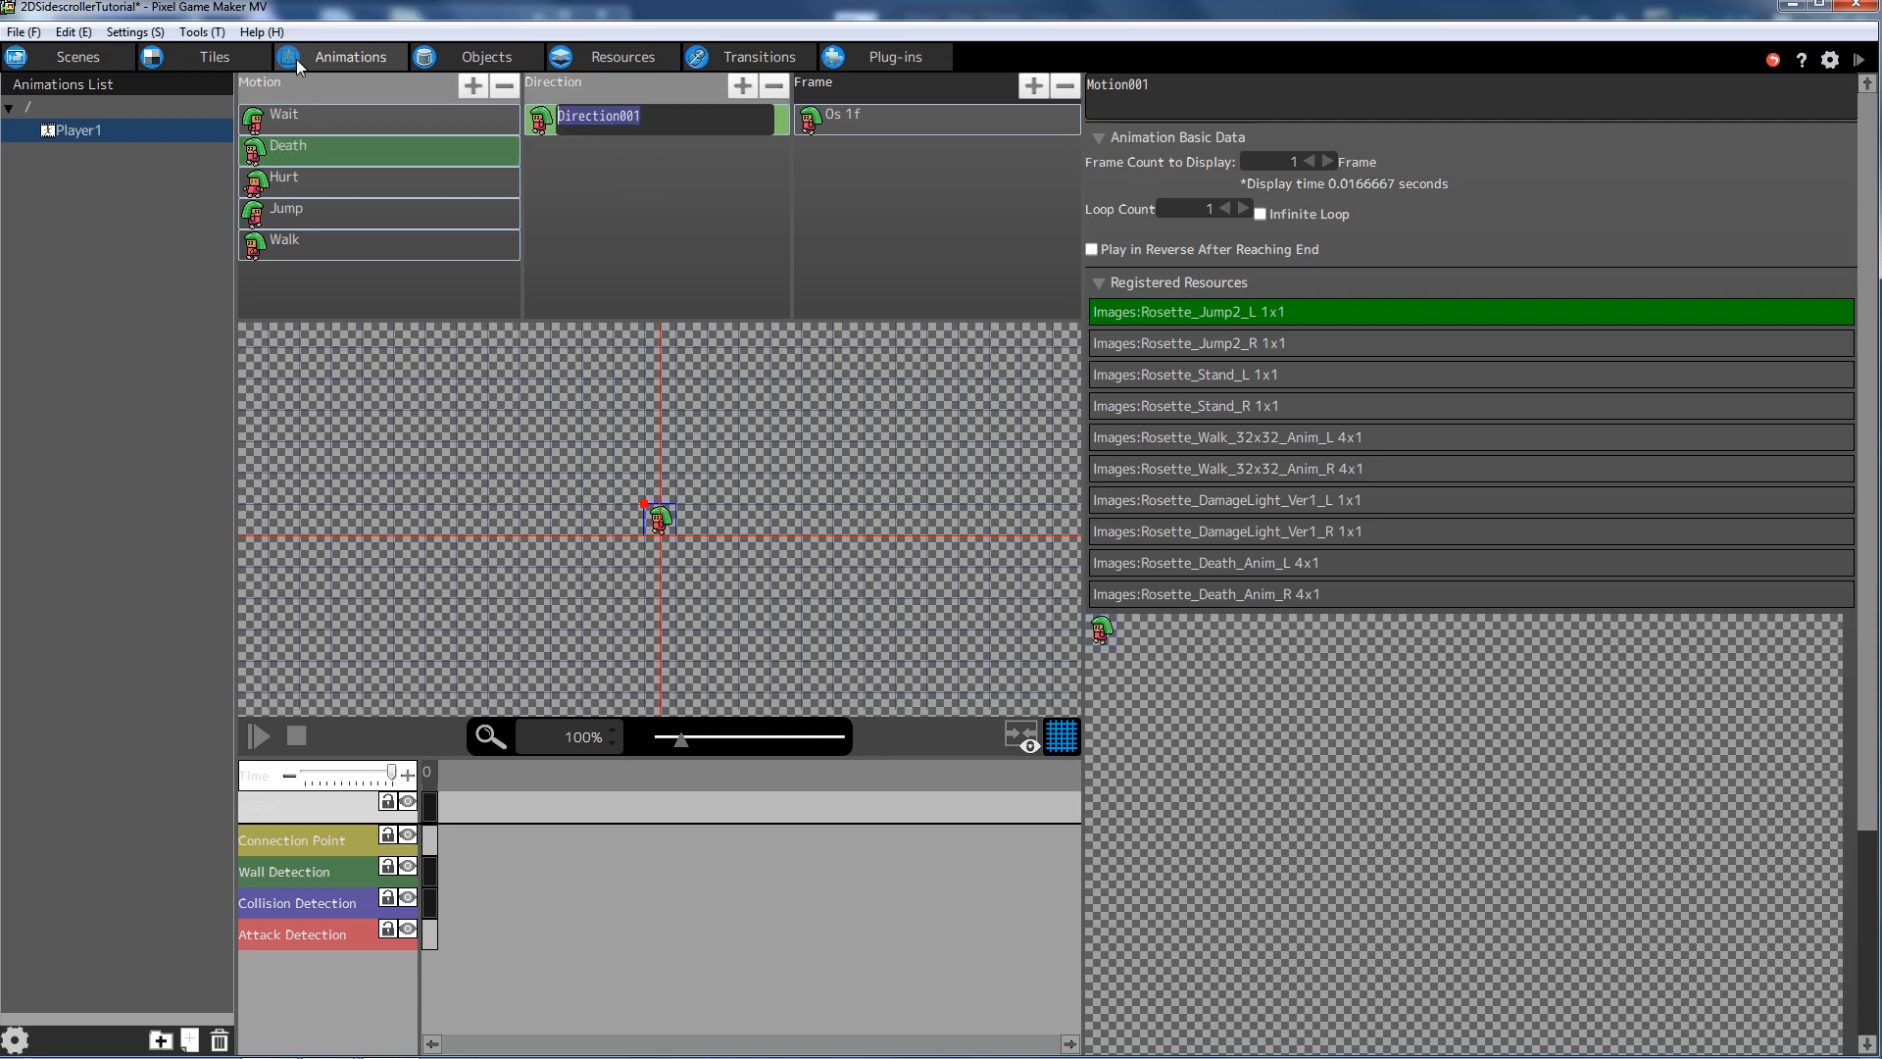
type("Left")
key("Return")
- Set the Death motion's Left direction to use resource Rosette_Death_Anim_L, accepting the reset, and make it face left
left_click(534, 122)
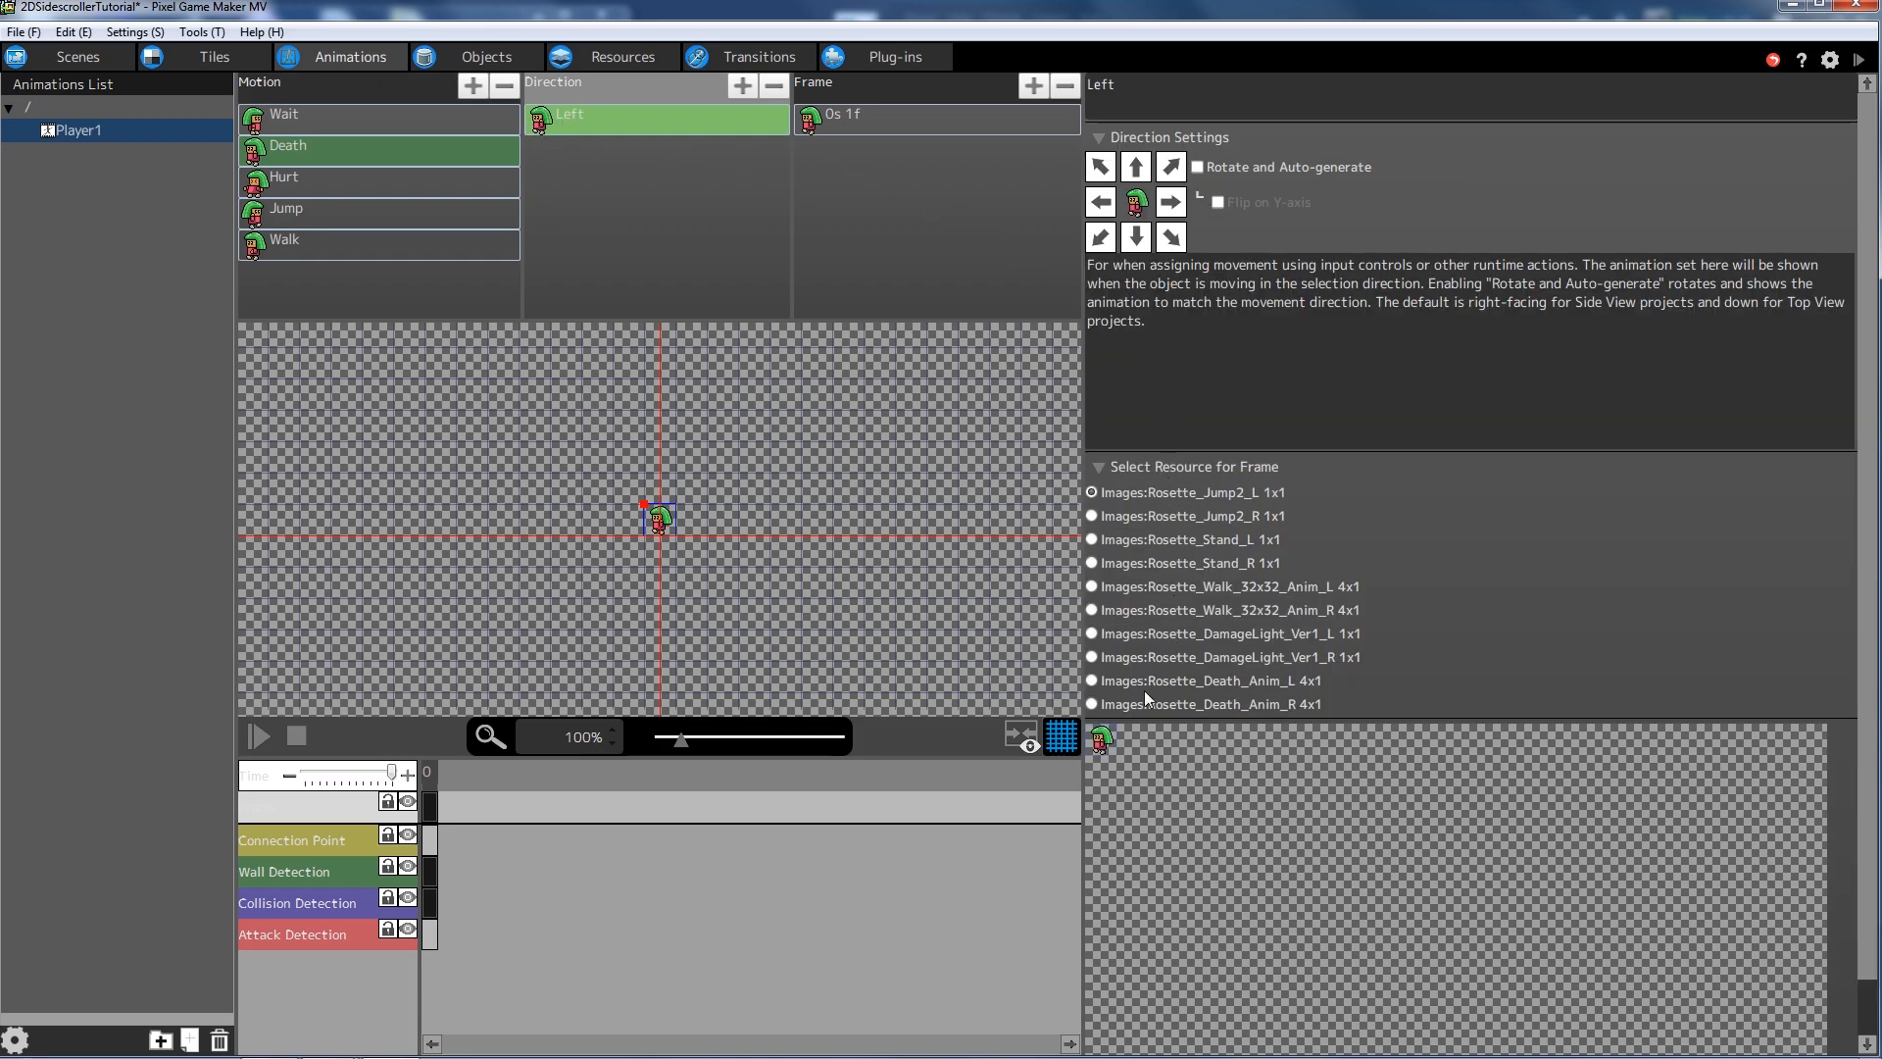
left_click(1090, 679)
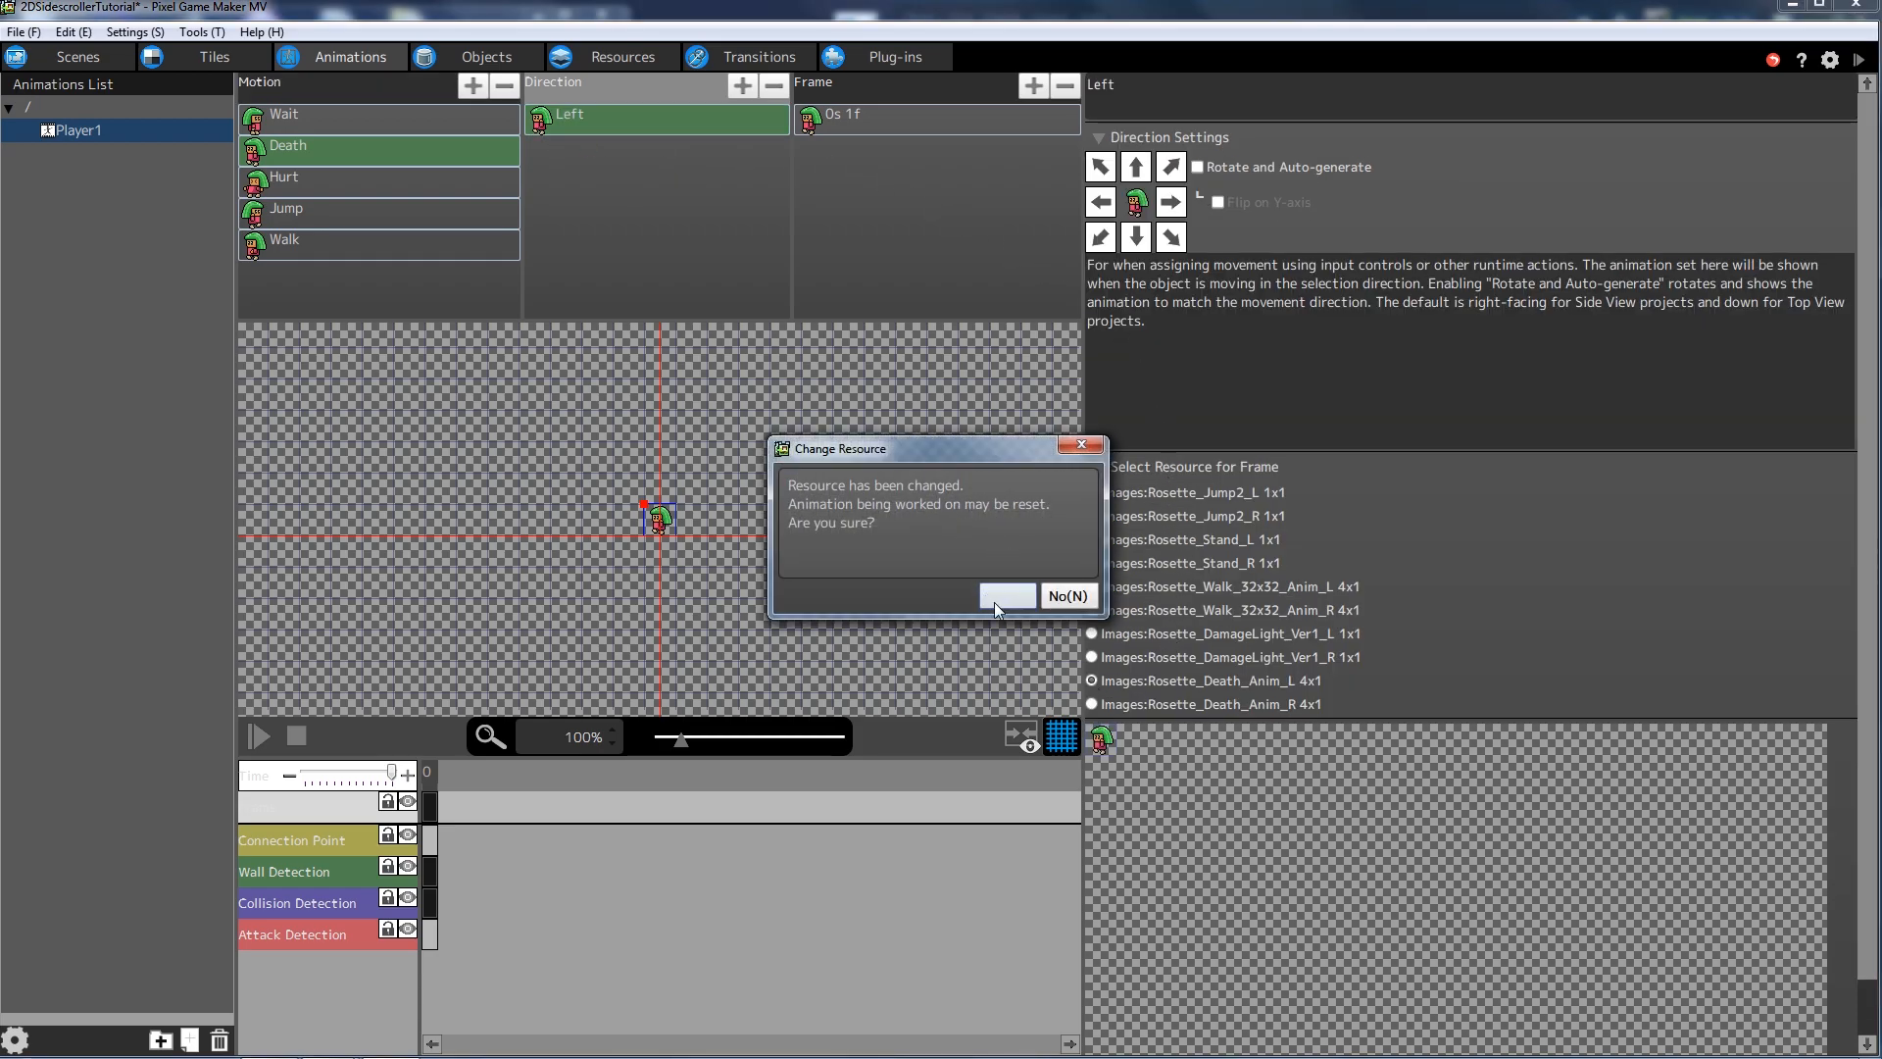
left_click(1004, 594)
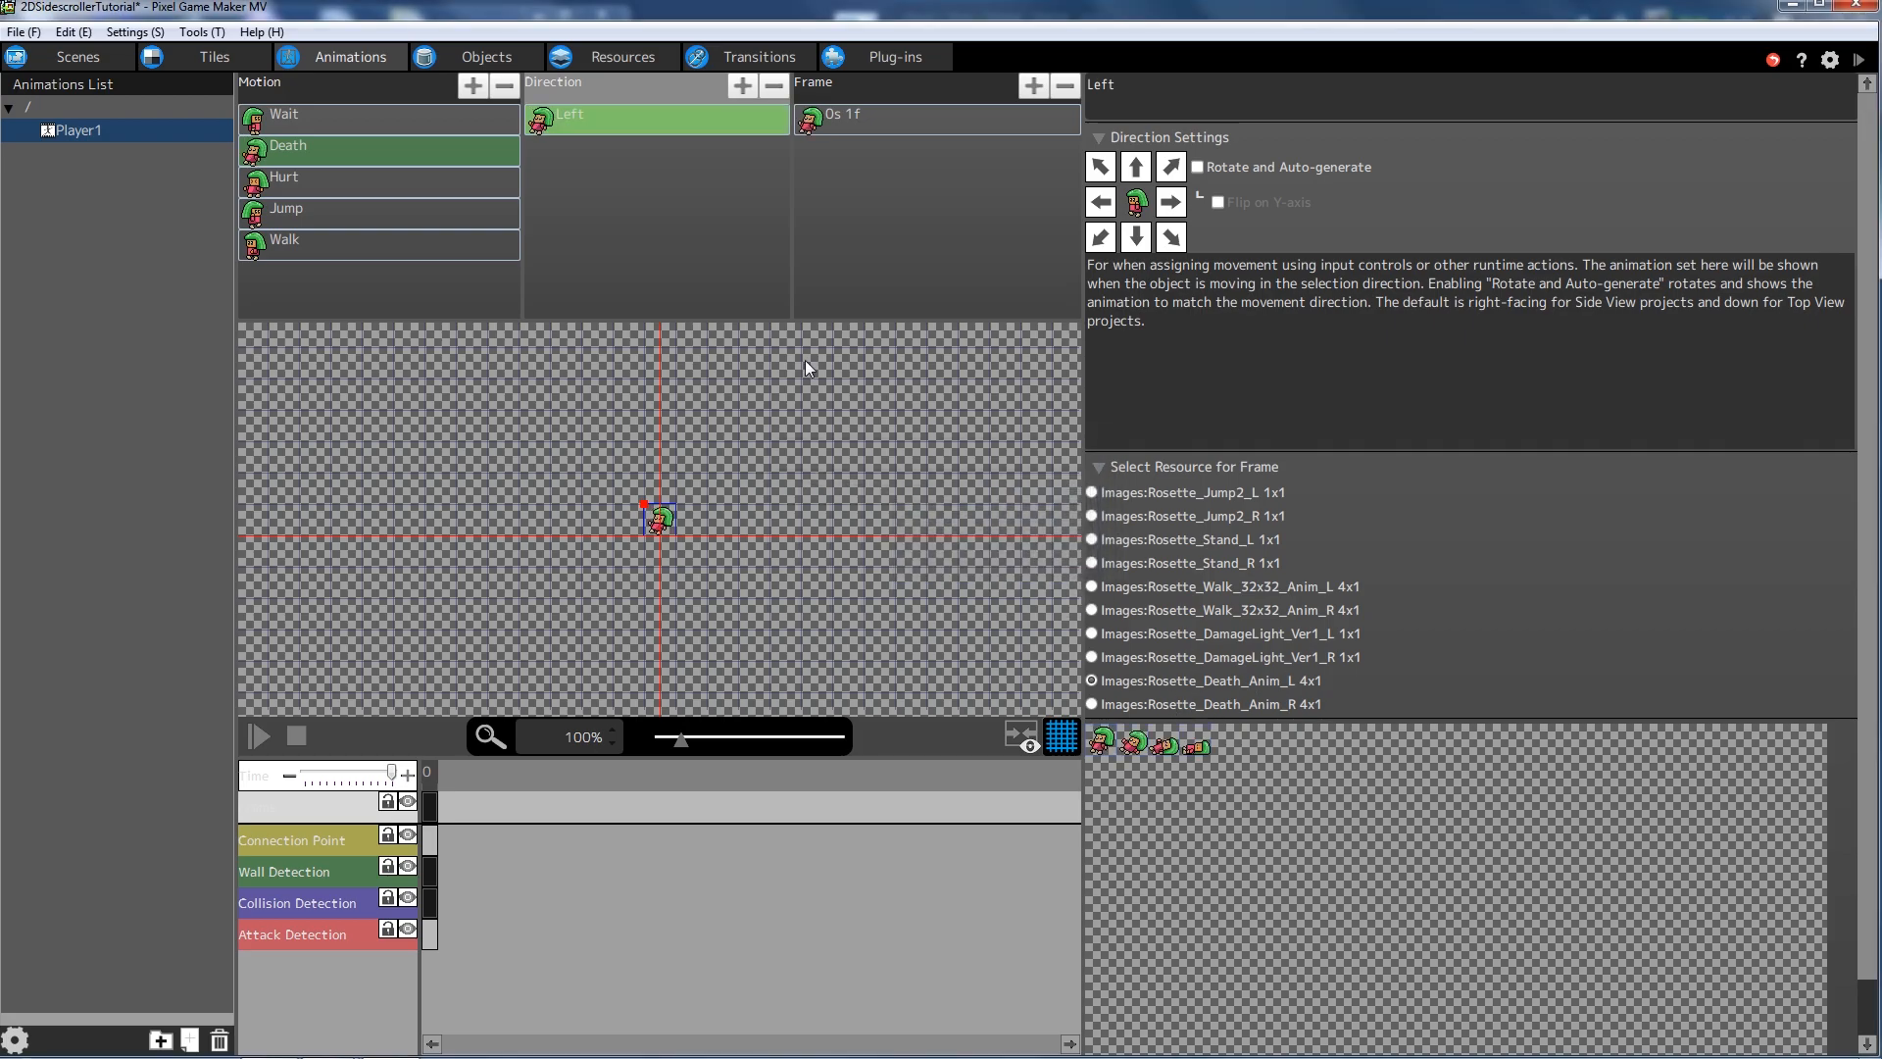
left_click(860, 122)
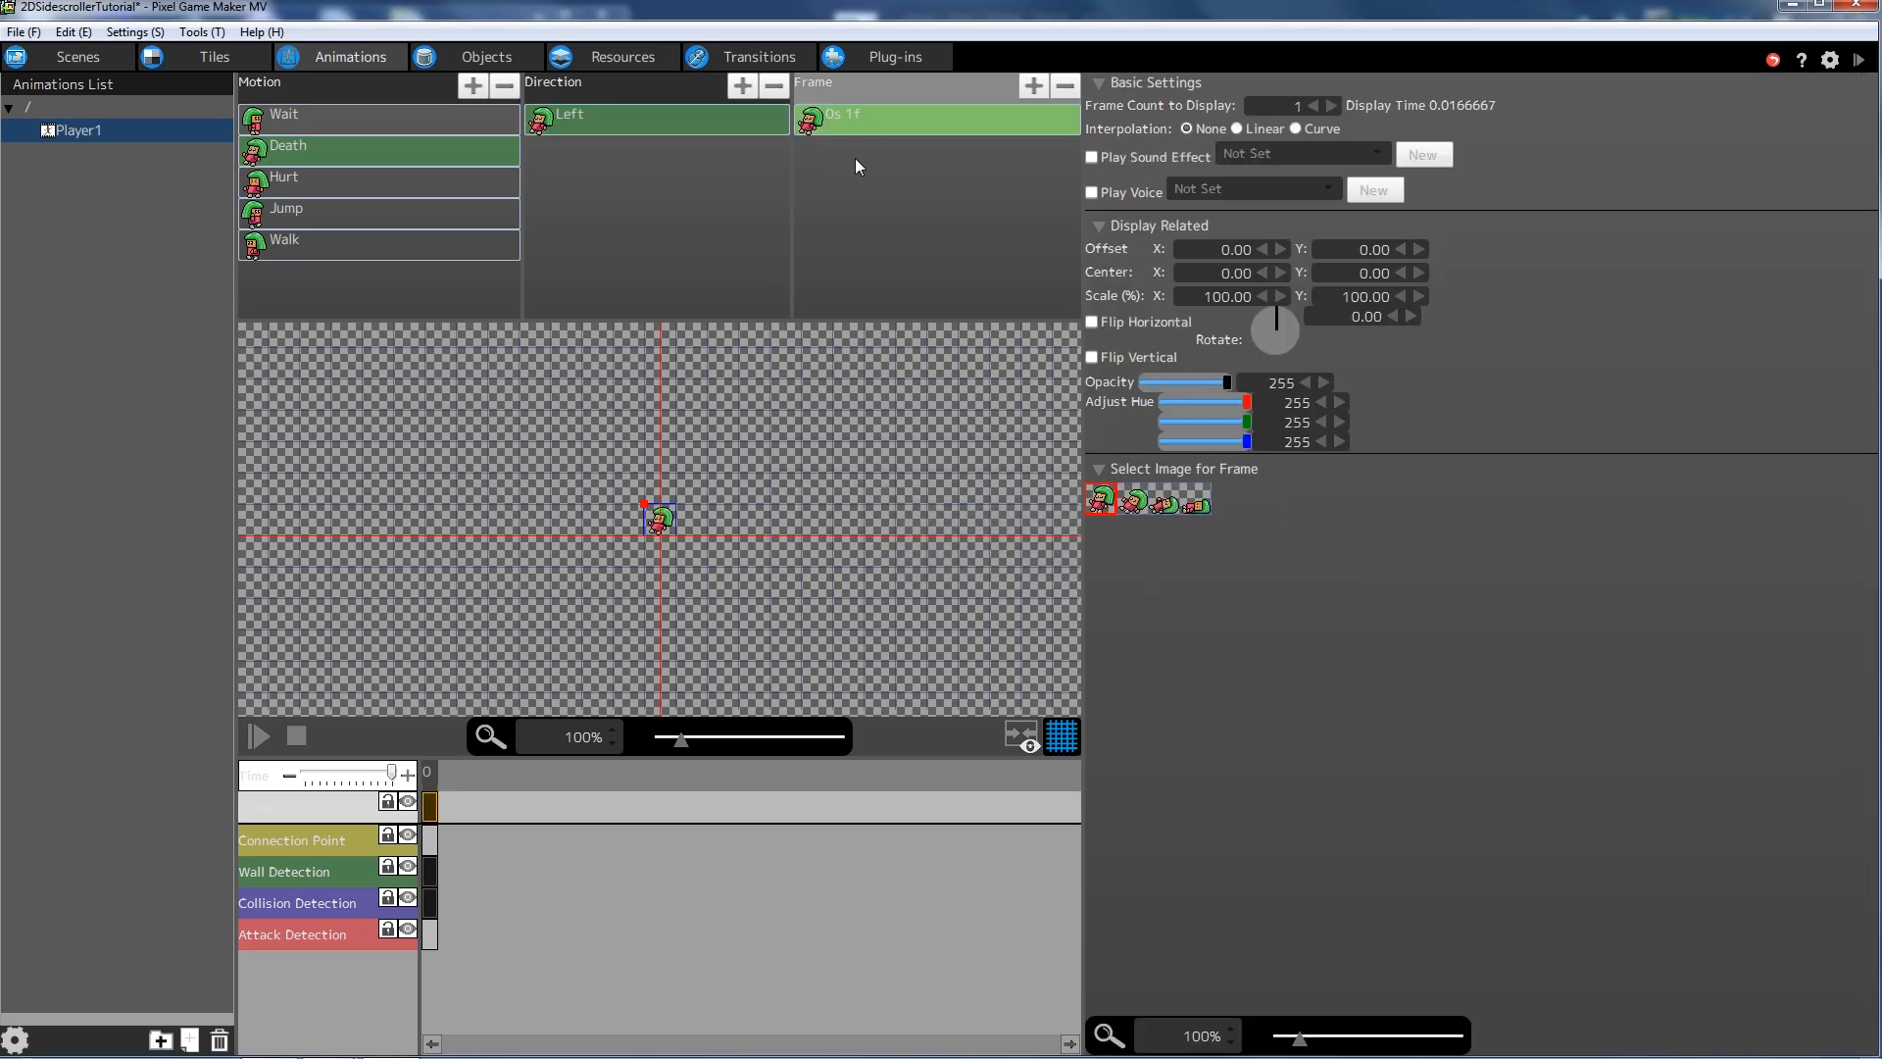
left_click(690, 119)
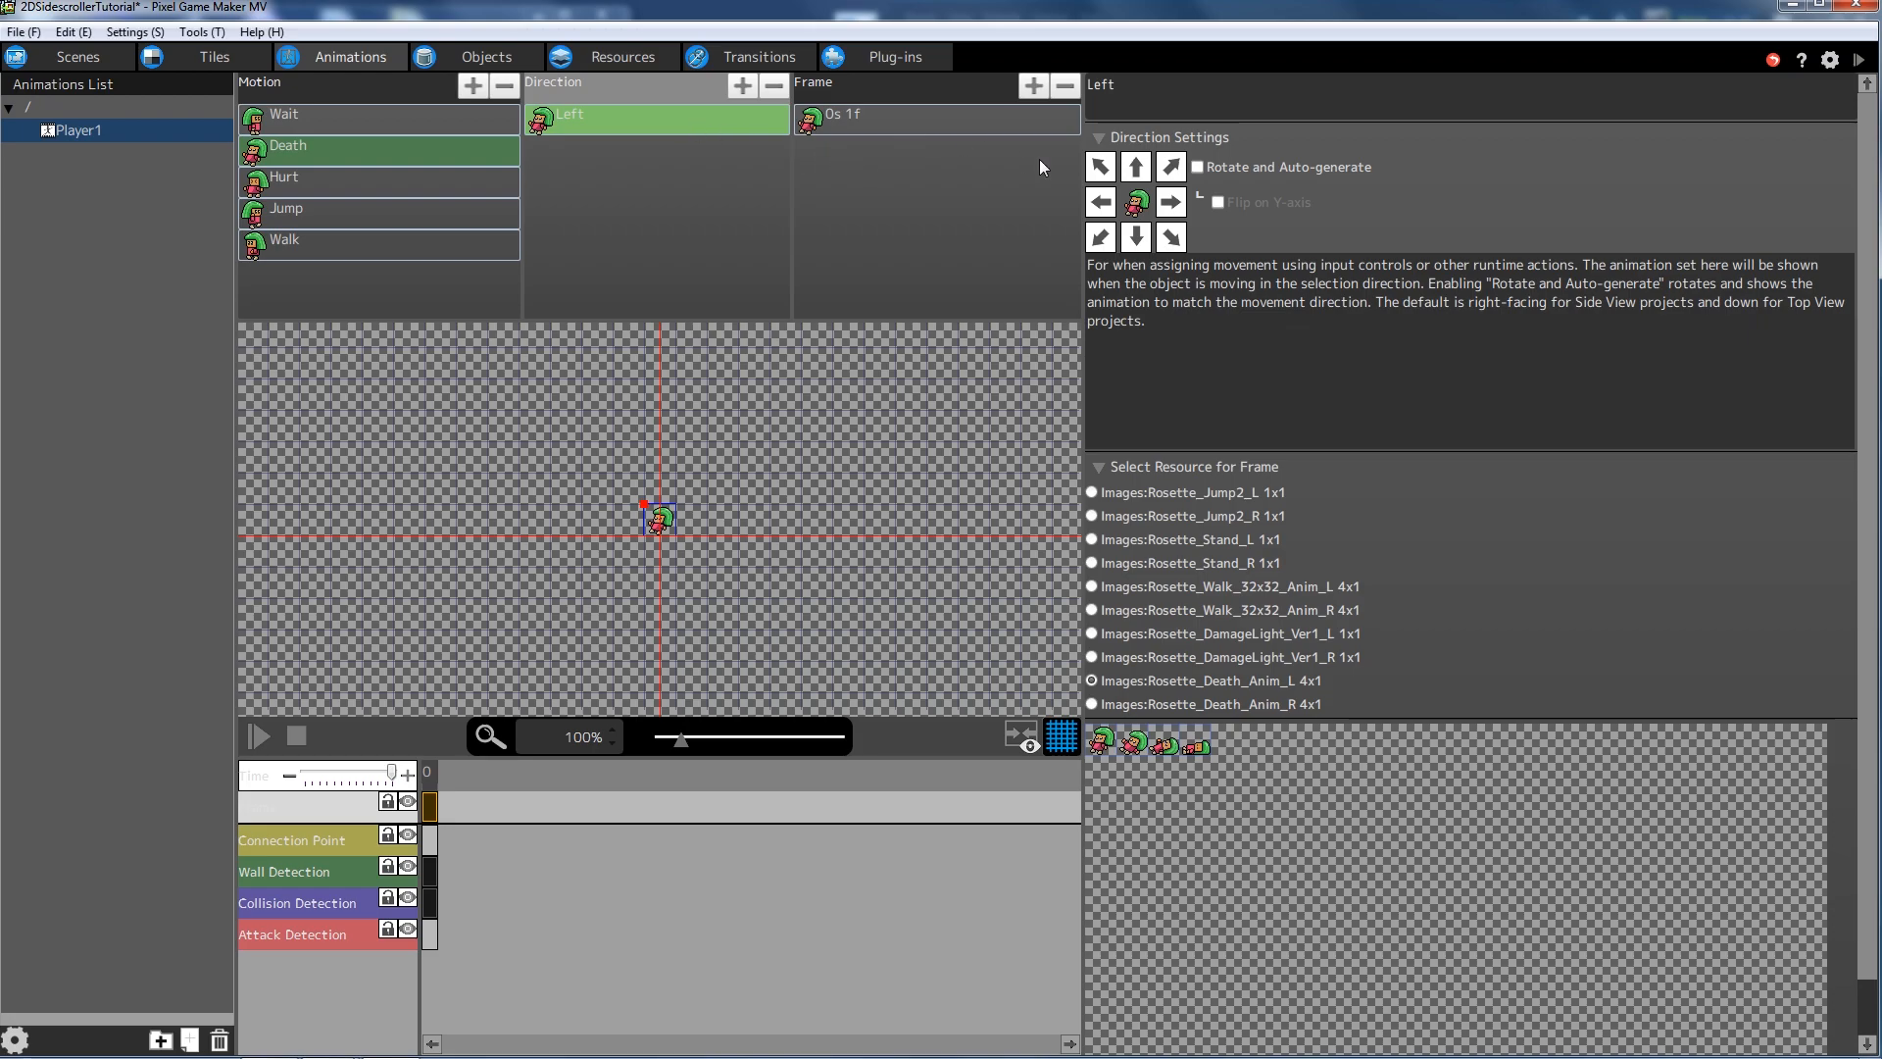
left_click(1100, 202)
- Add three more frames to the Death motion's Left direction
left_click(897, 117)
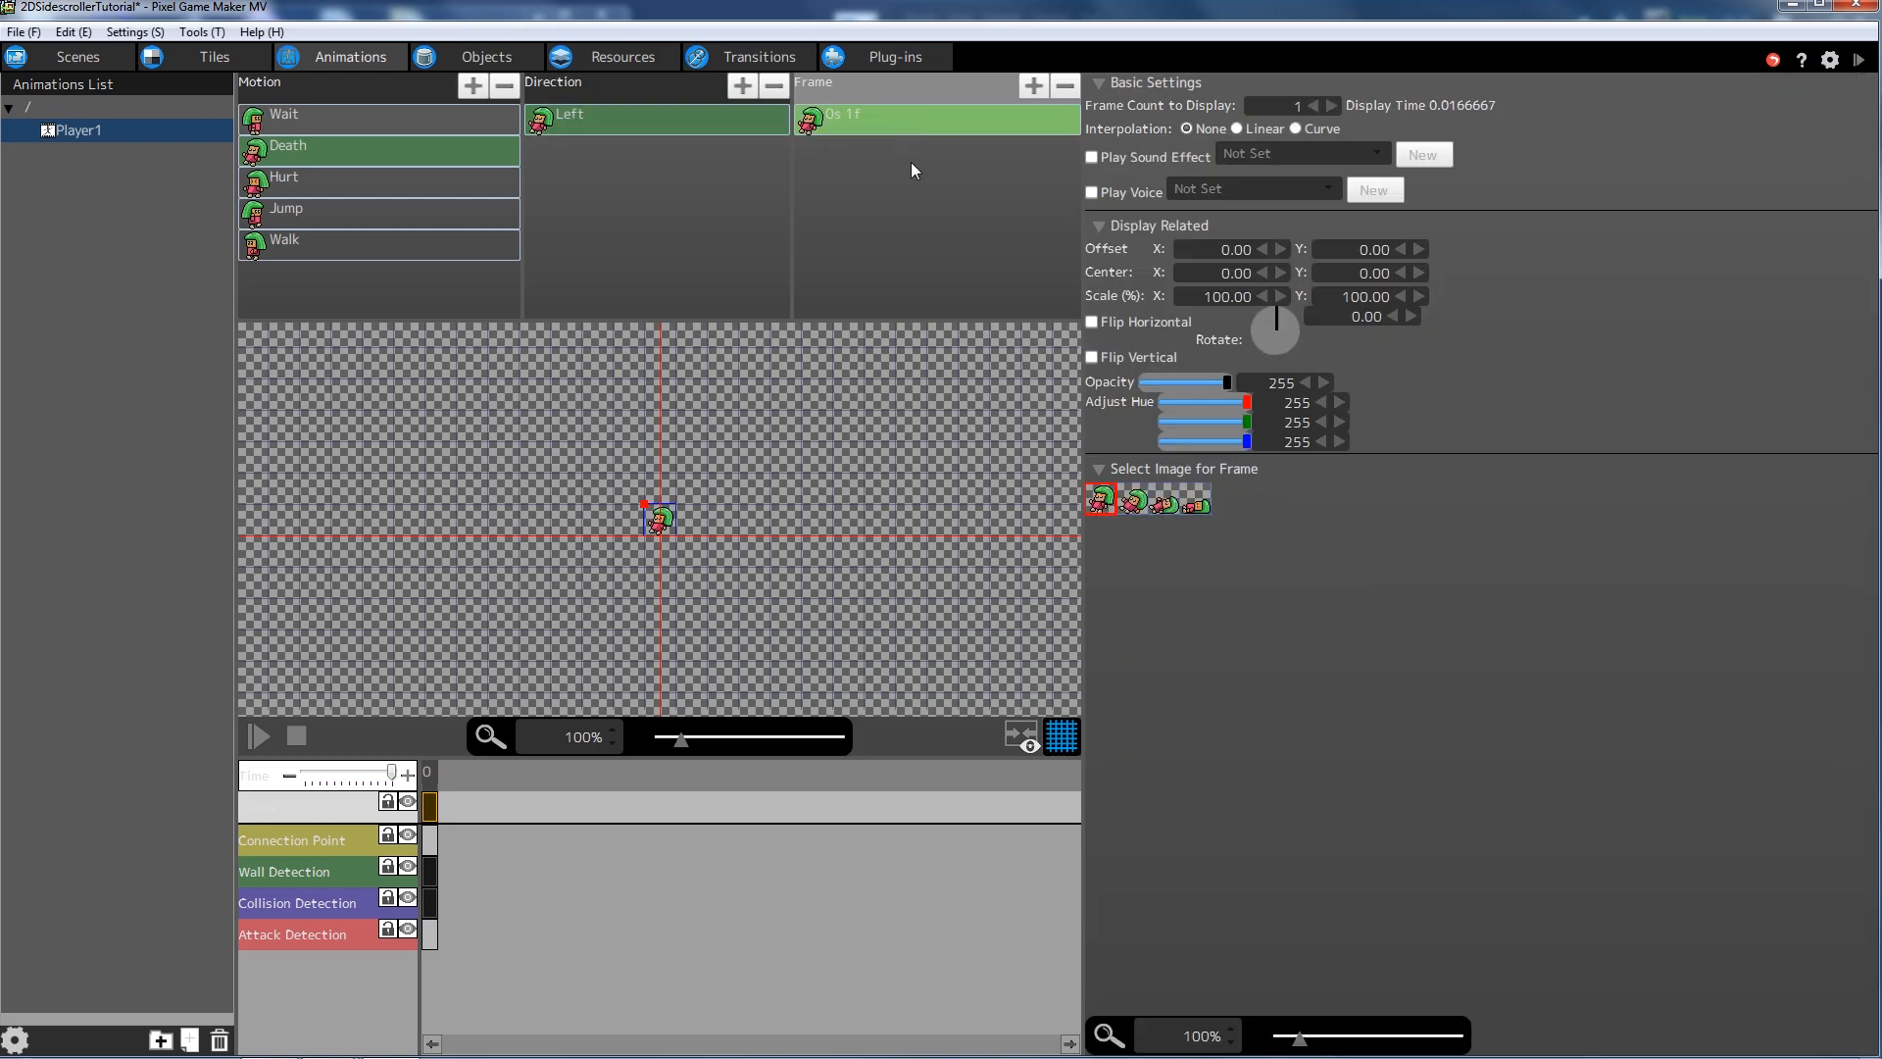
right_click(919, 180)
left_click(970, 149)
left_click(1034, 86)
left_click(1035, 86)
left_click(1034, 86)
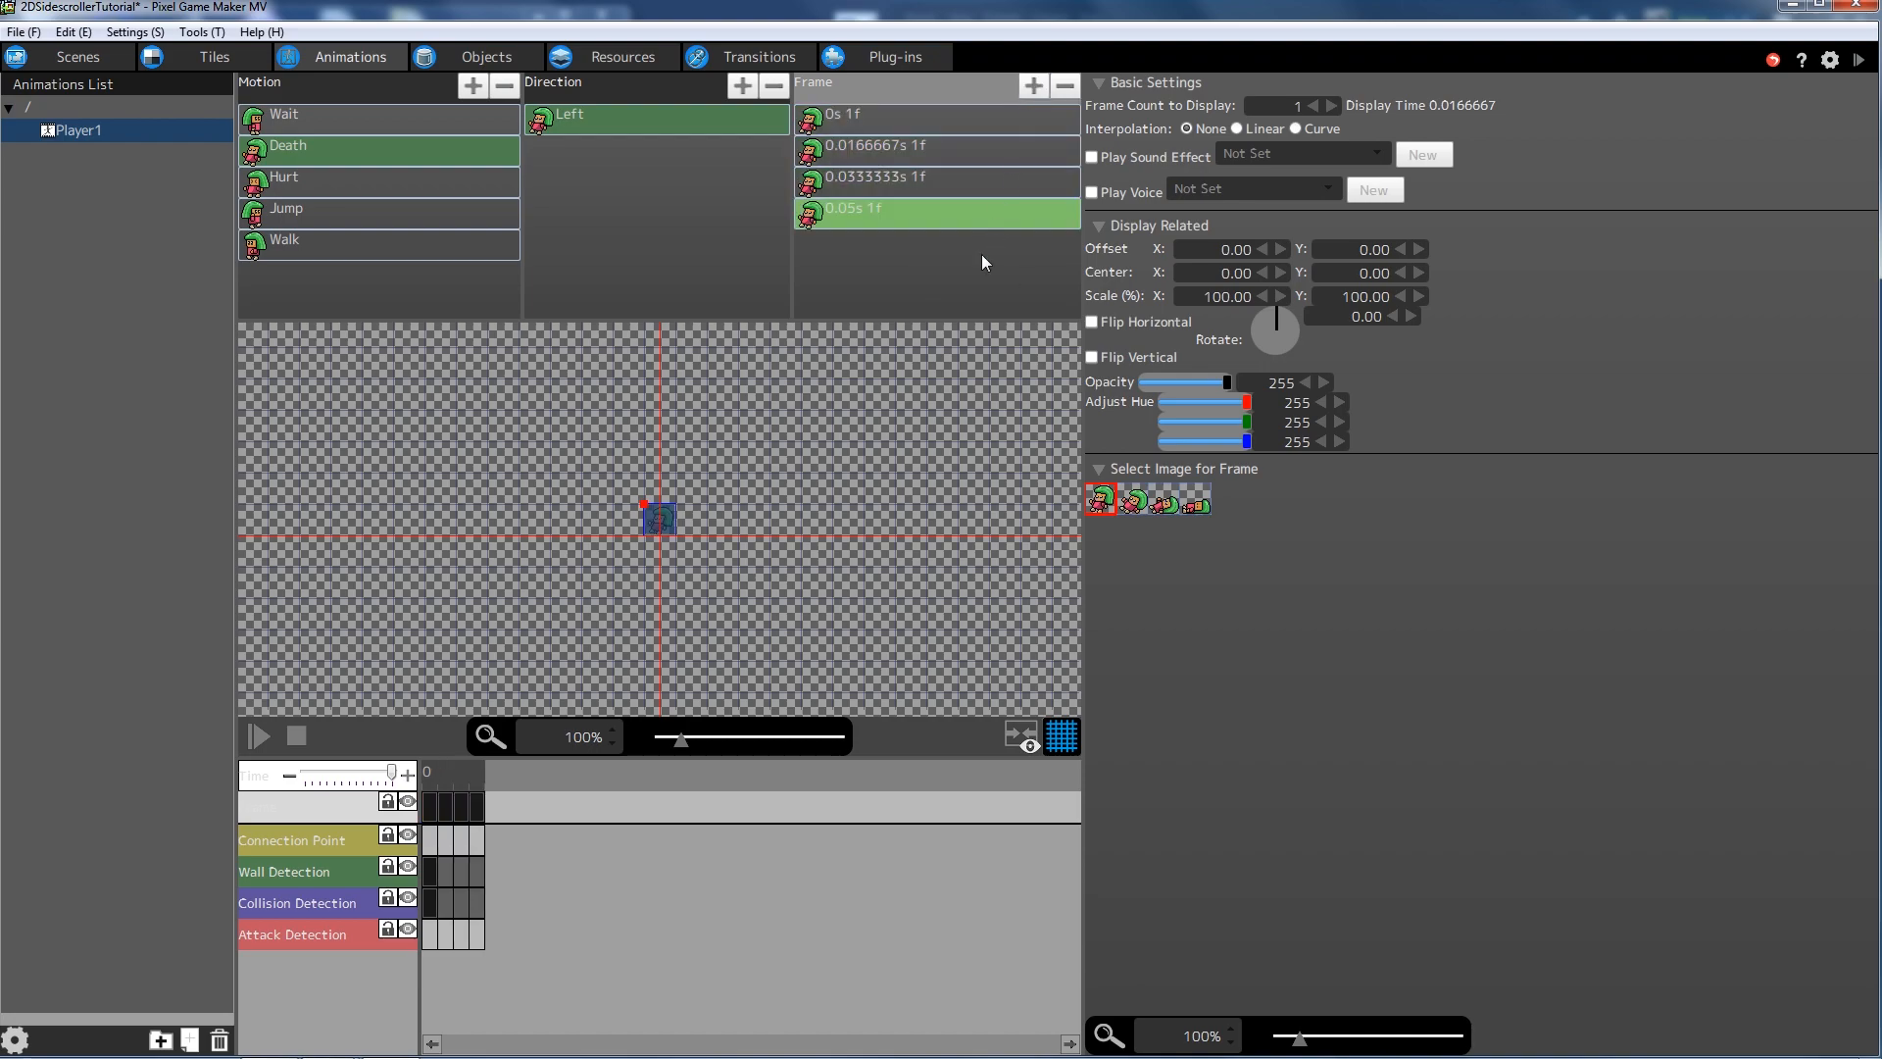
- Assign the second, third and fourth death images to the second, third and fourth frames of the Left direction
left_click(879, 126)
left_click(895, 152)
left_click(1134, 501)
left_click(903, 189)
left_click(1164, 501)
left_click(860, 213)
left_click(1198, 504)
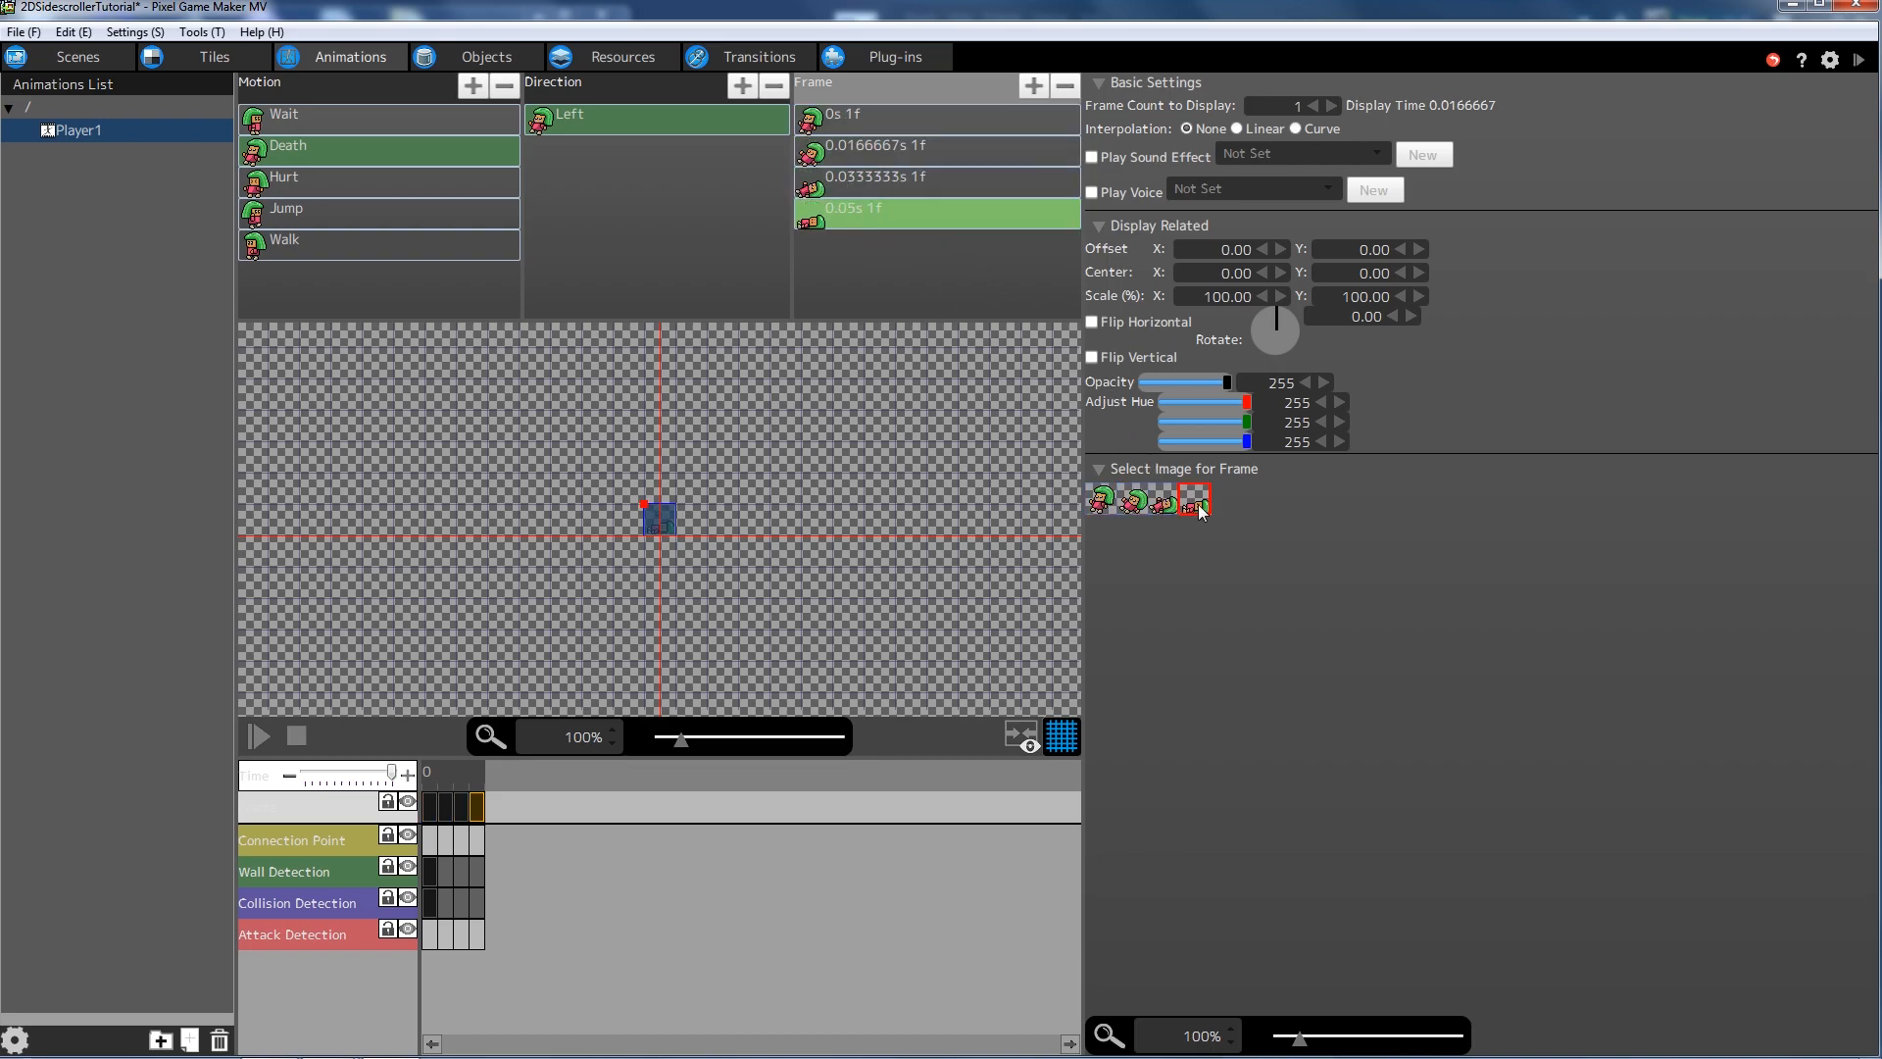
- Set the display frame count of all four frames in the Death motion's Left direction to 10
left_click(887, 122)
left_click(1271, 104)
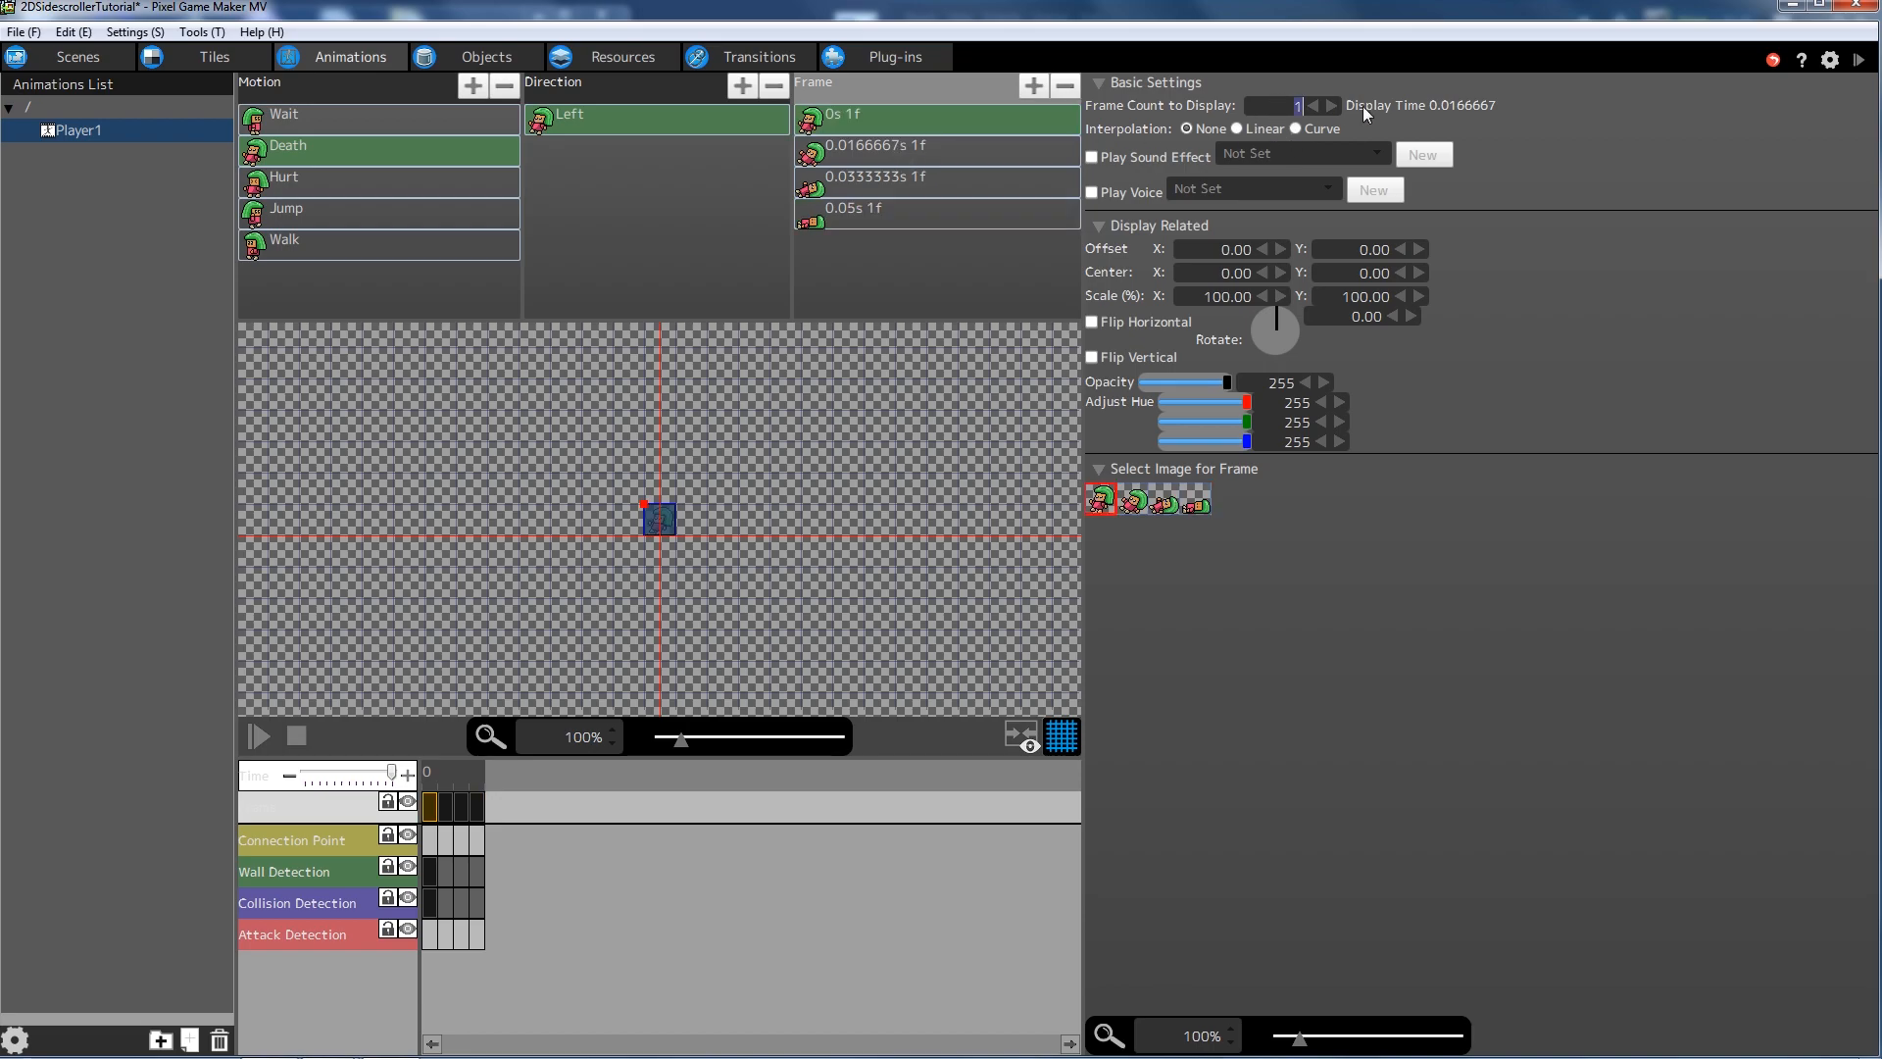
type("1")
key("Return")
type("10")
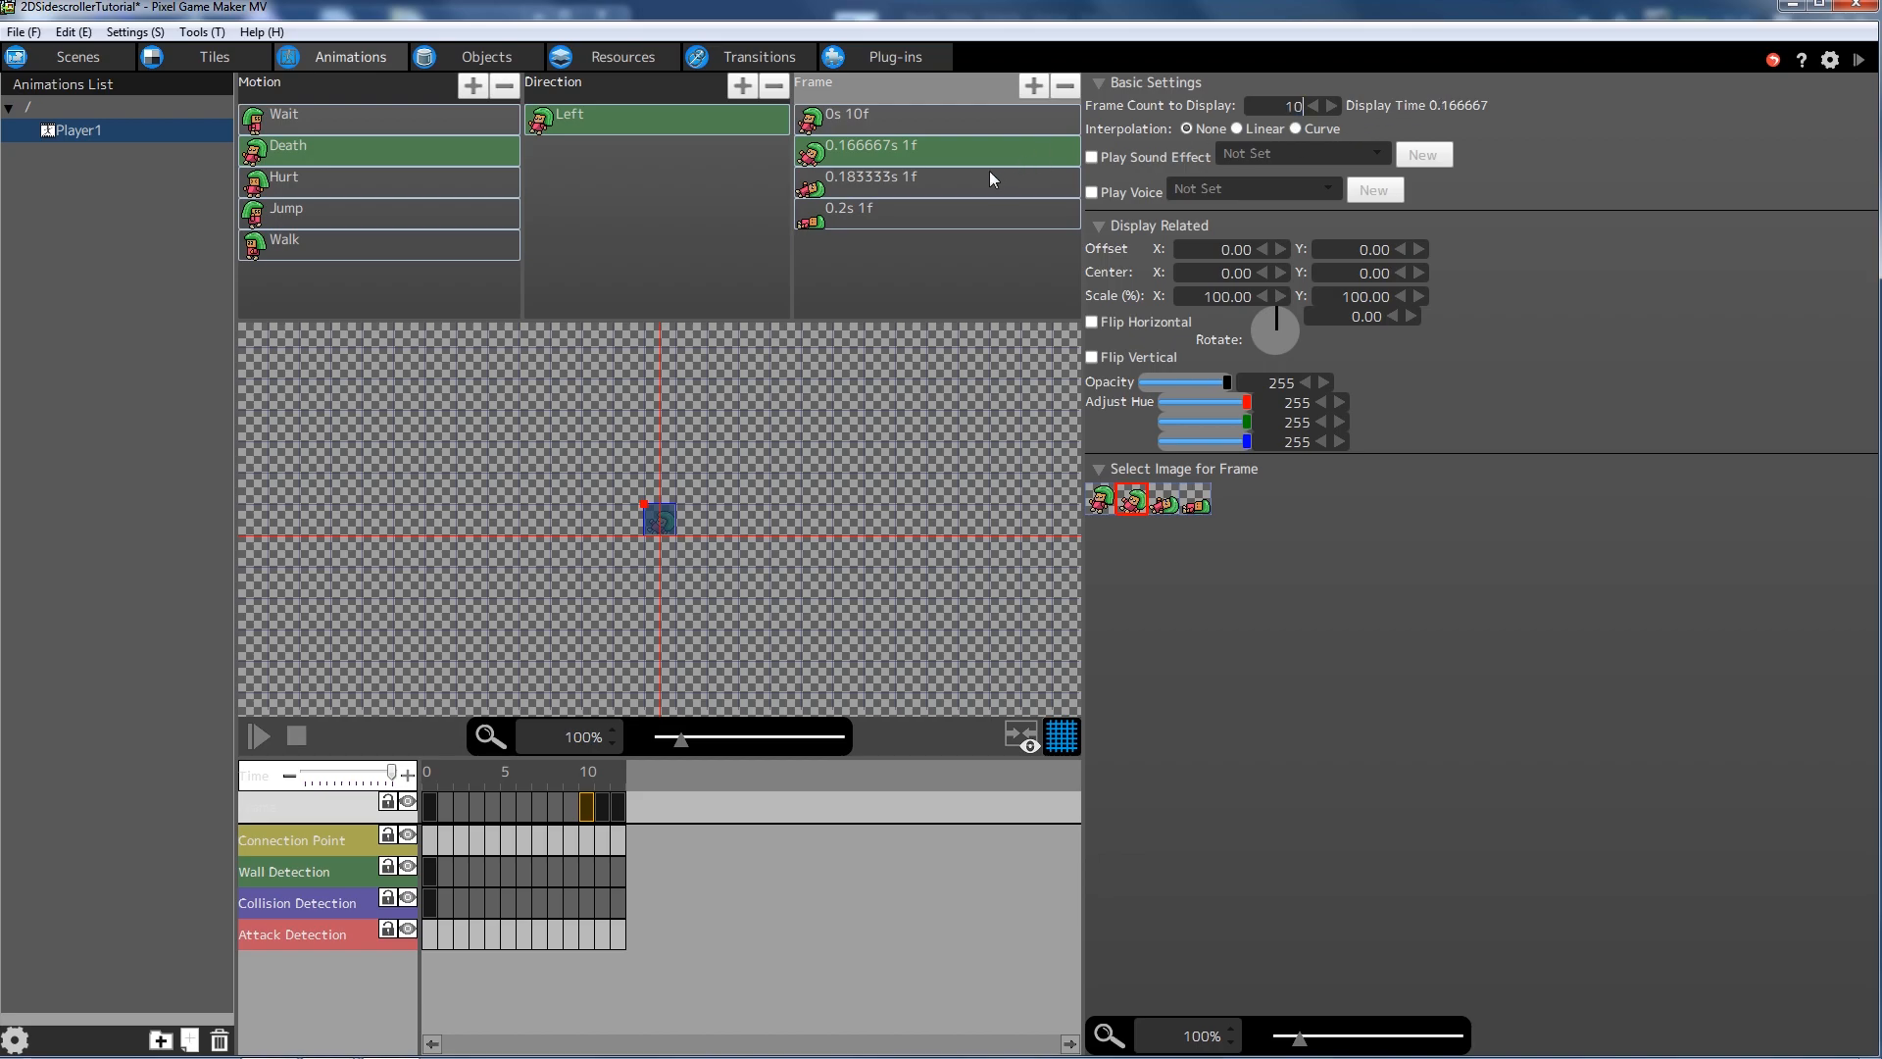
key("Return")
type("10")
key("Return")
type("10")
key("Return")
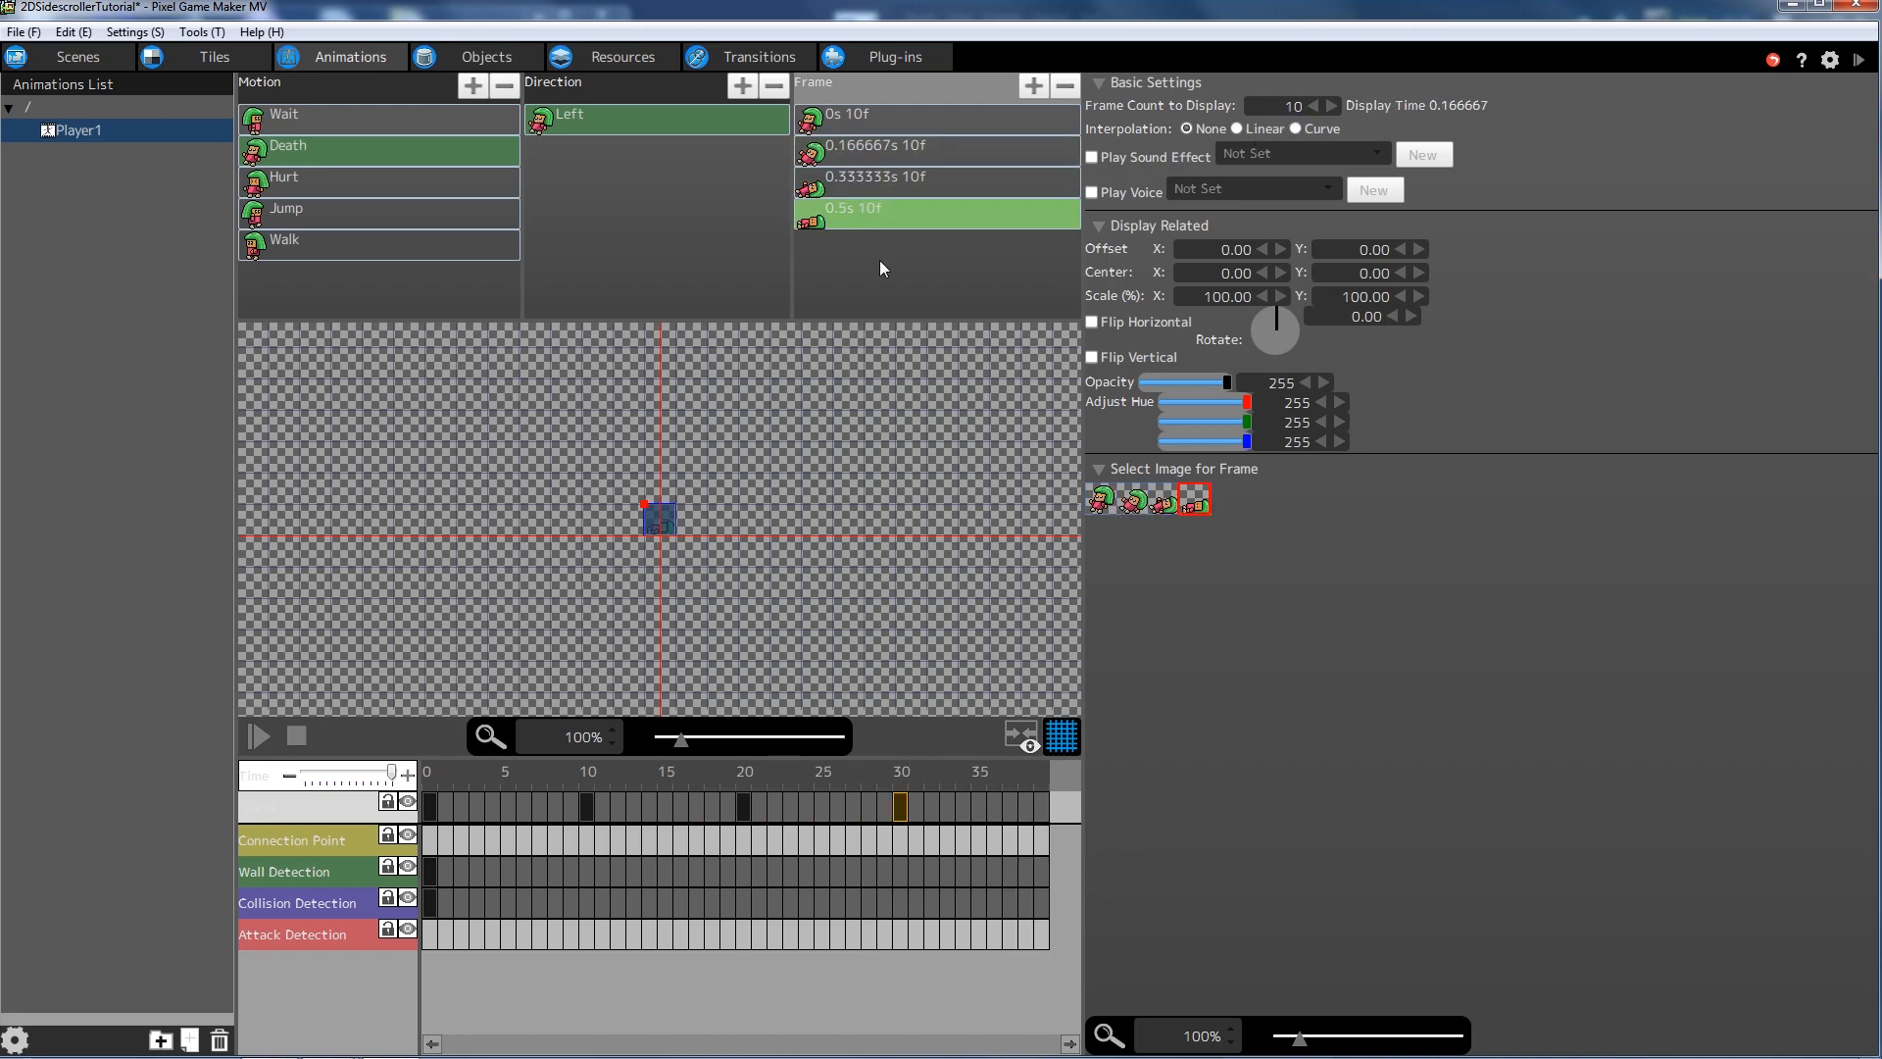
- Check the four frames of the Death motion's Left direction in order and return to the direction
left_click(902, 119)
left_click(920, 211)
left_click(902, 119)
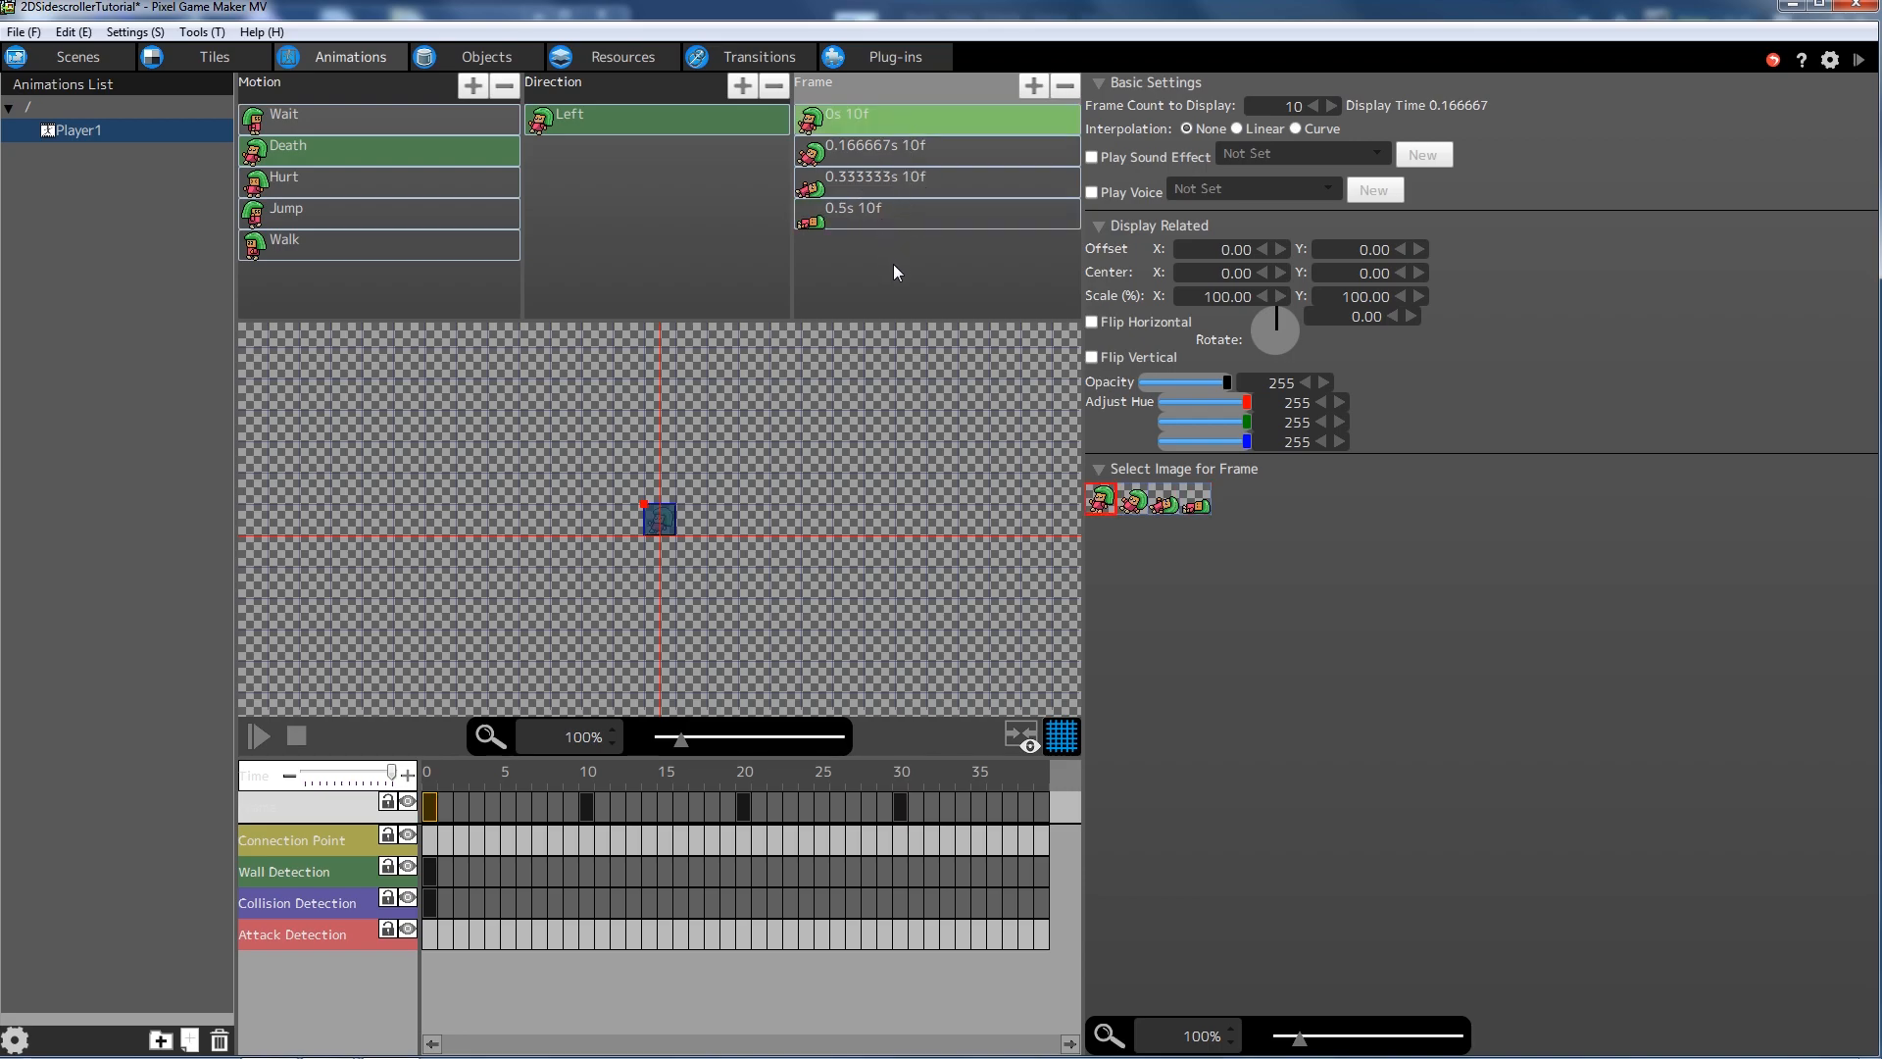
left_click(862, 152)
left_click(887, 186)
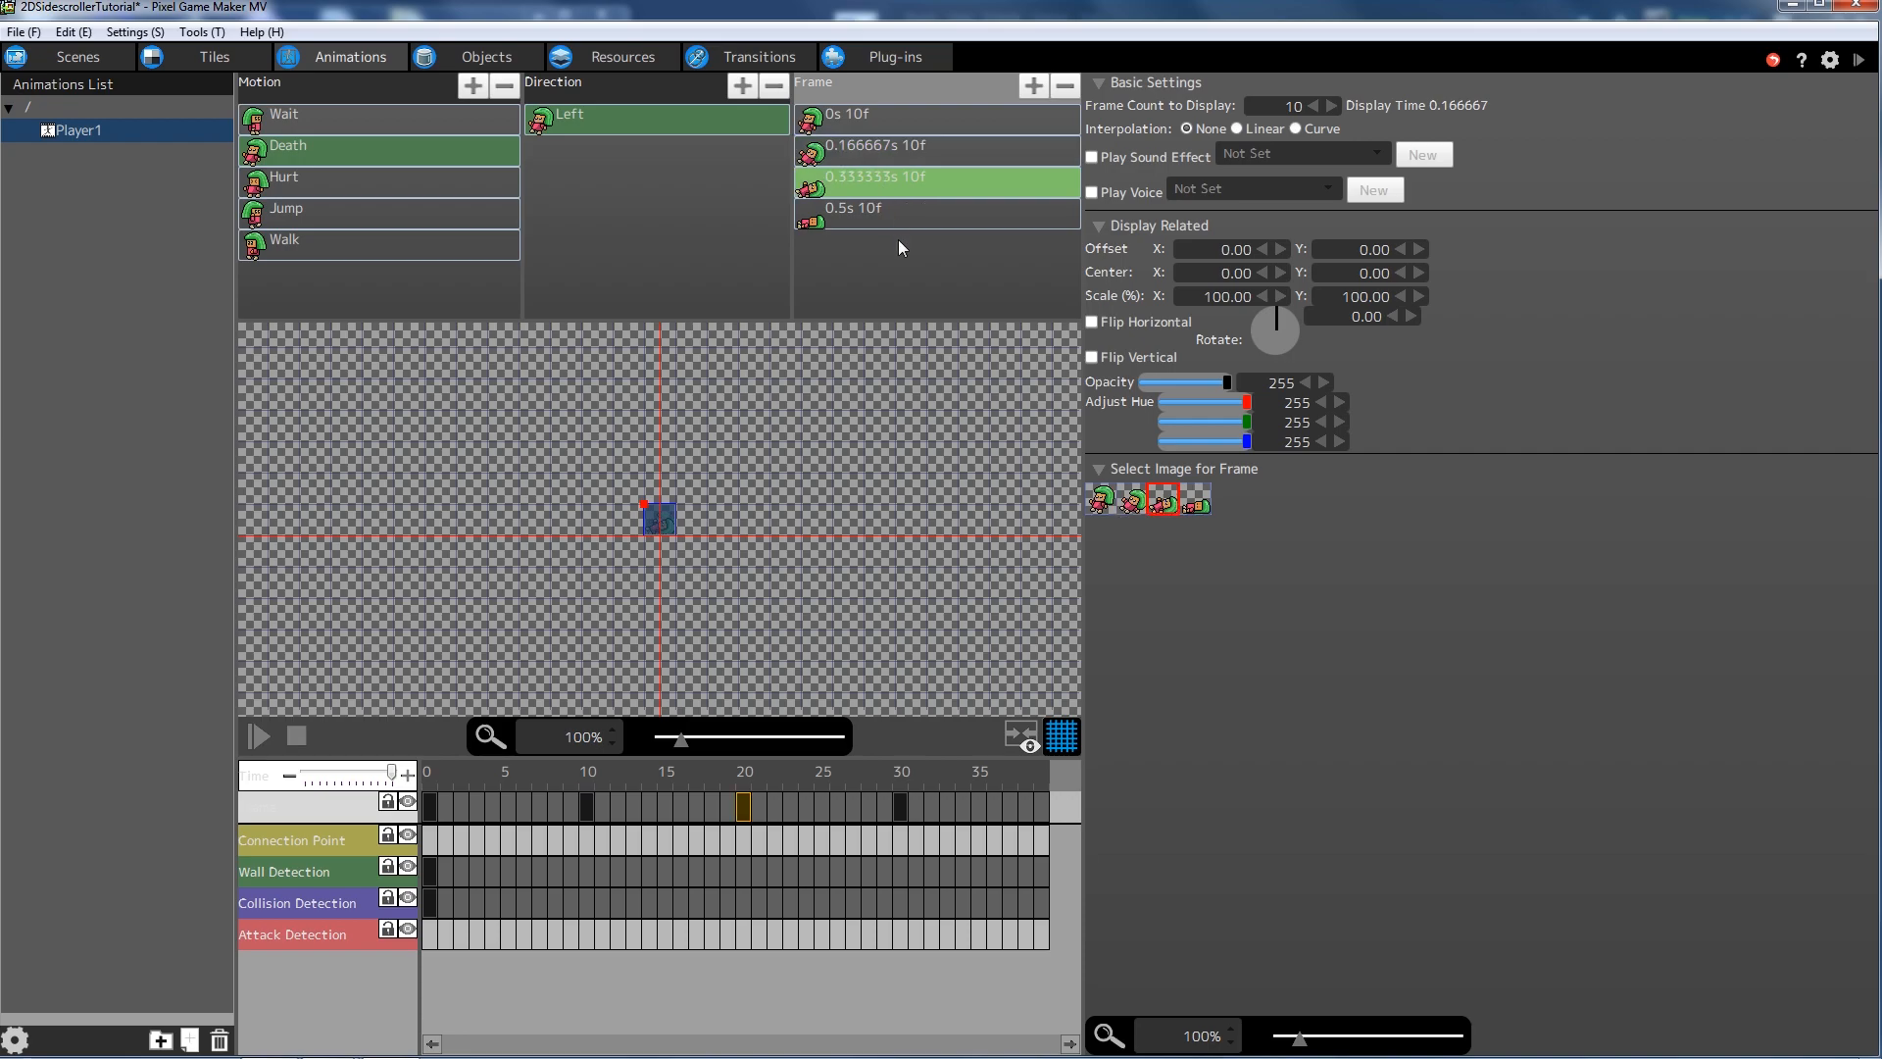
left_click(888, 214)
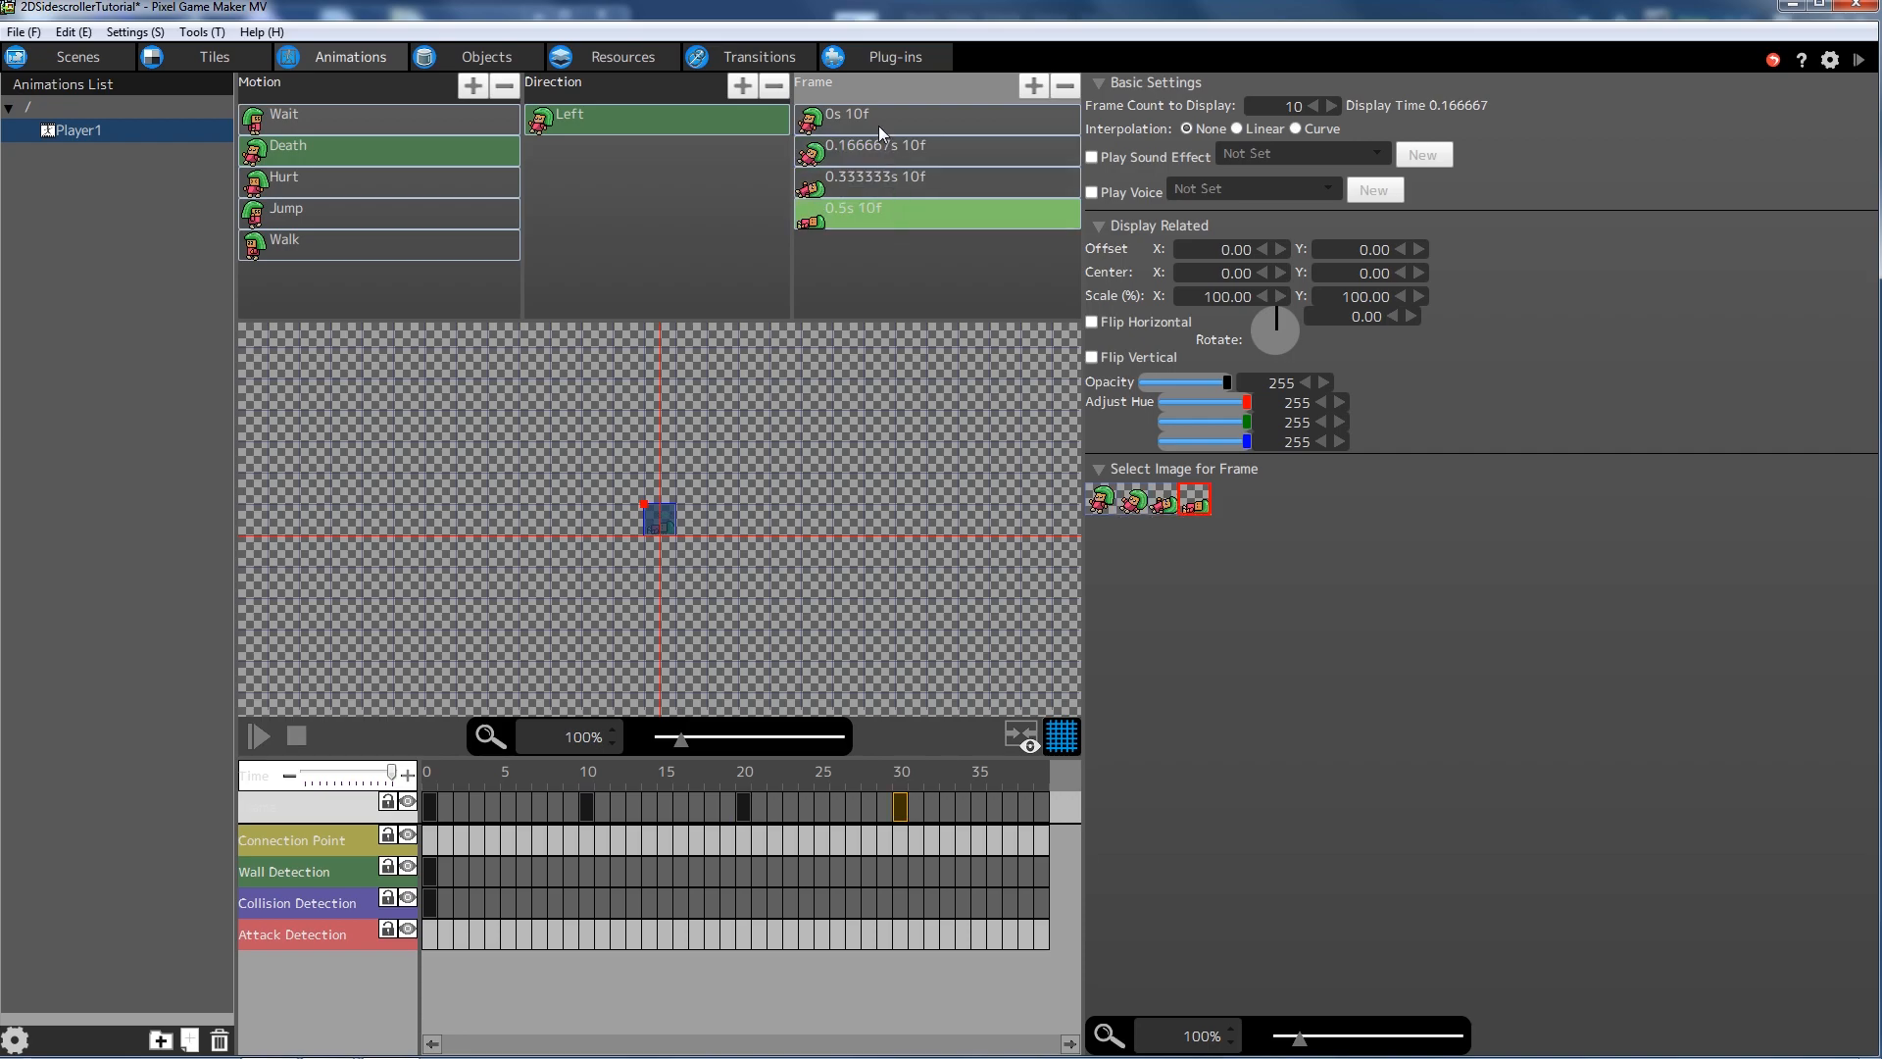
left_click(635, 143)
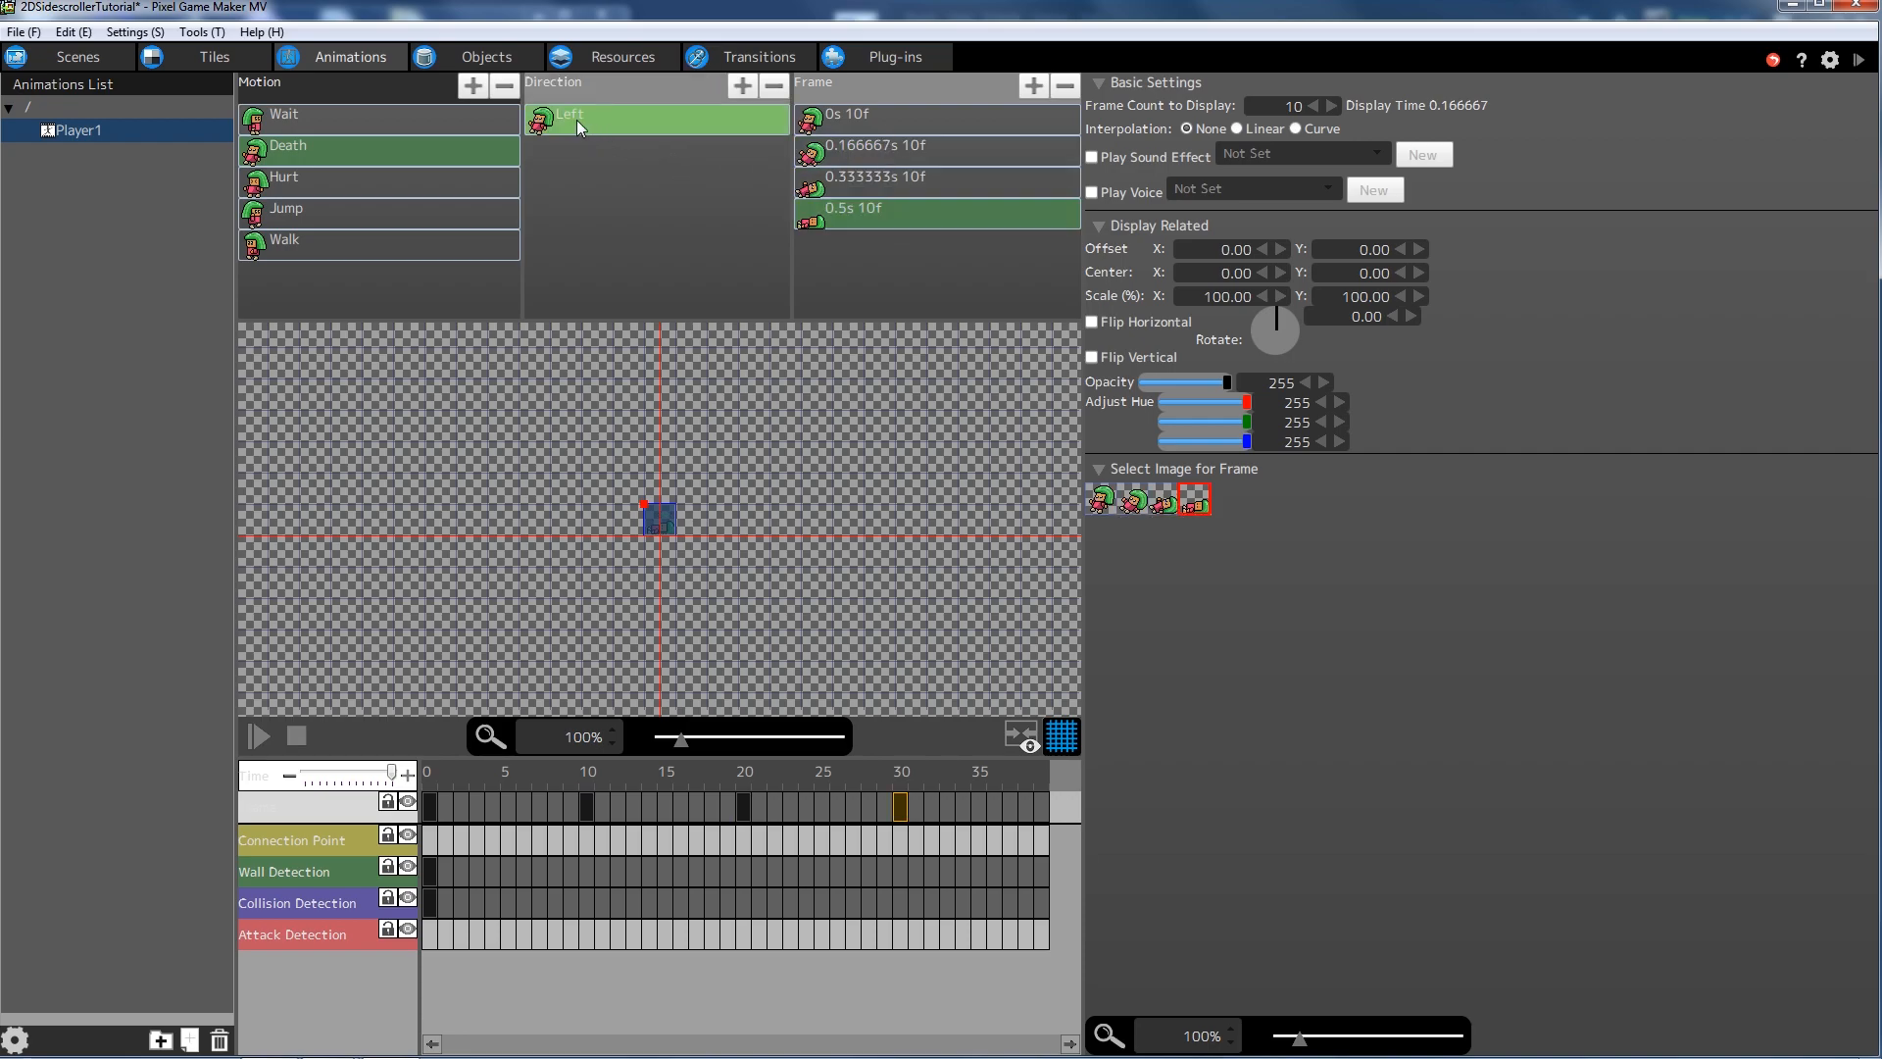
- Duplicate the Left direction of the Death motion and rename the copy as Right
right_click(577, 119)
left_click(651, 181)
right_click(649, 179)
left_click(731, 261)
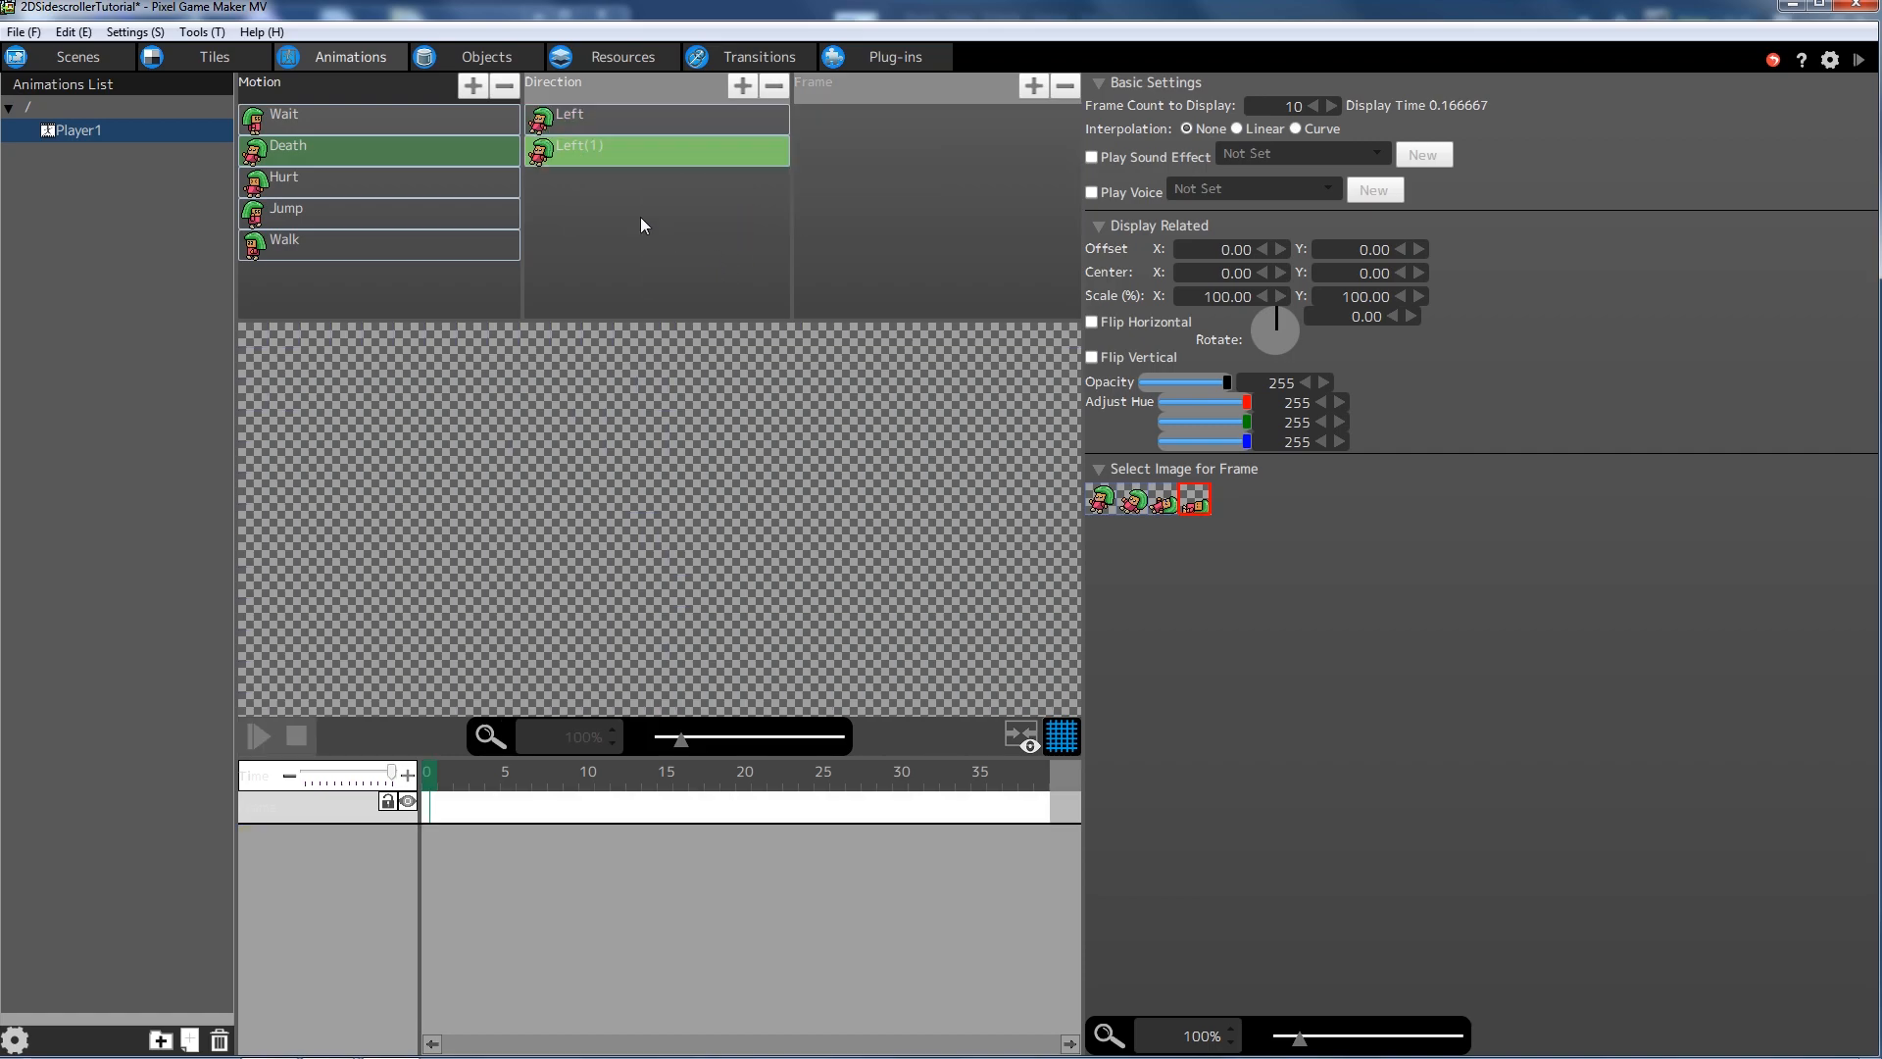
double_click(593, 165)
type("Ri")
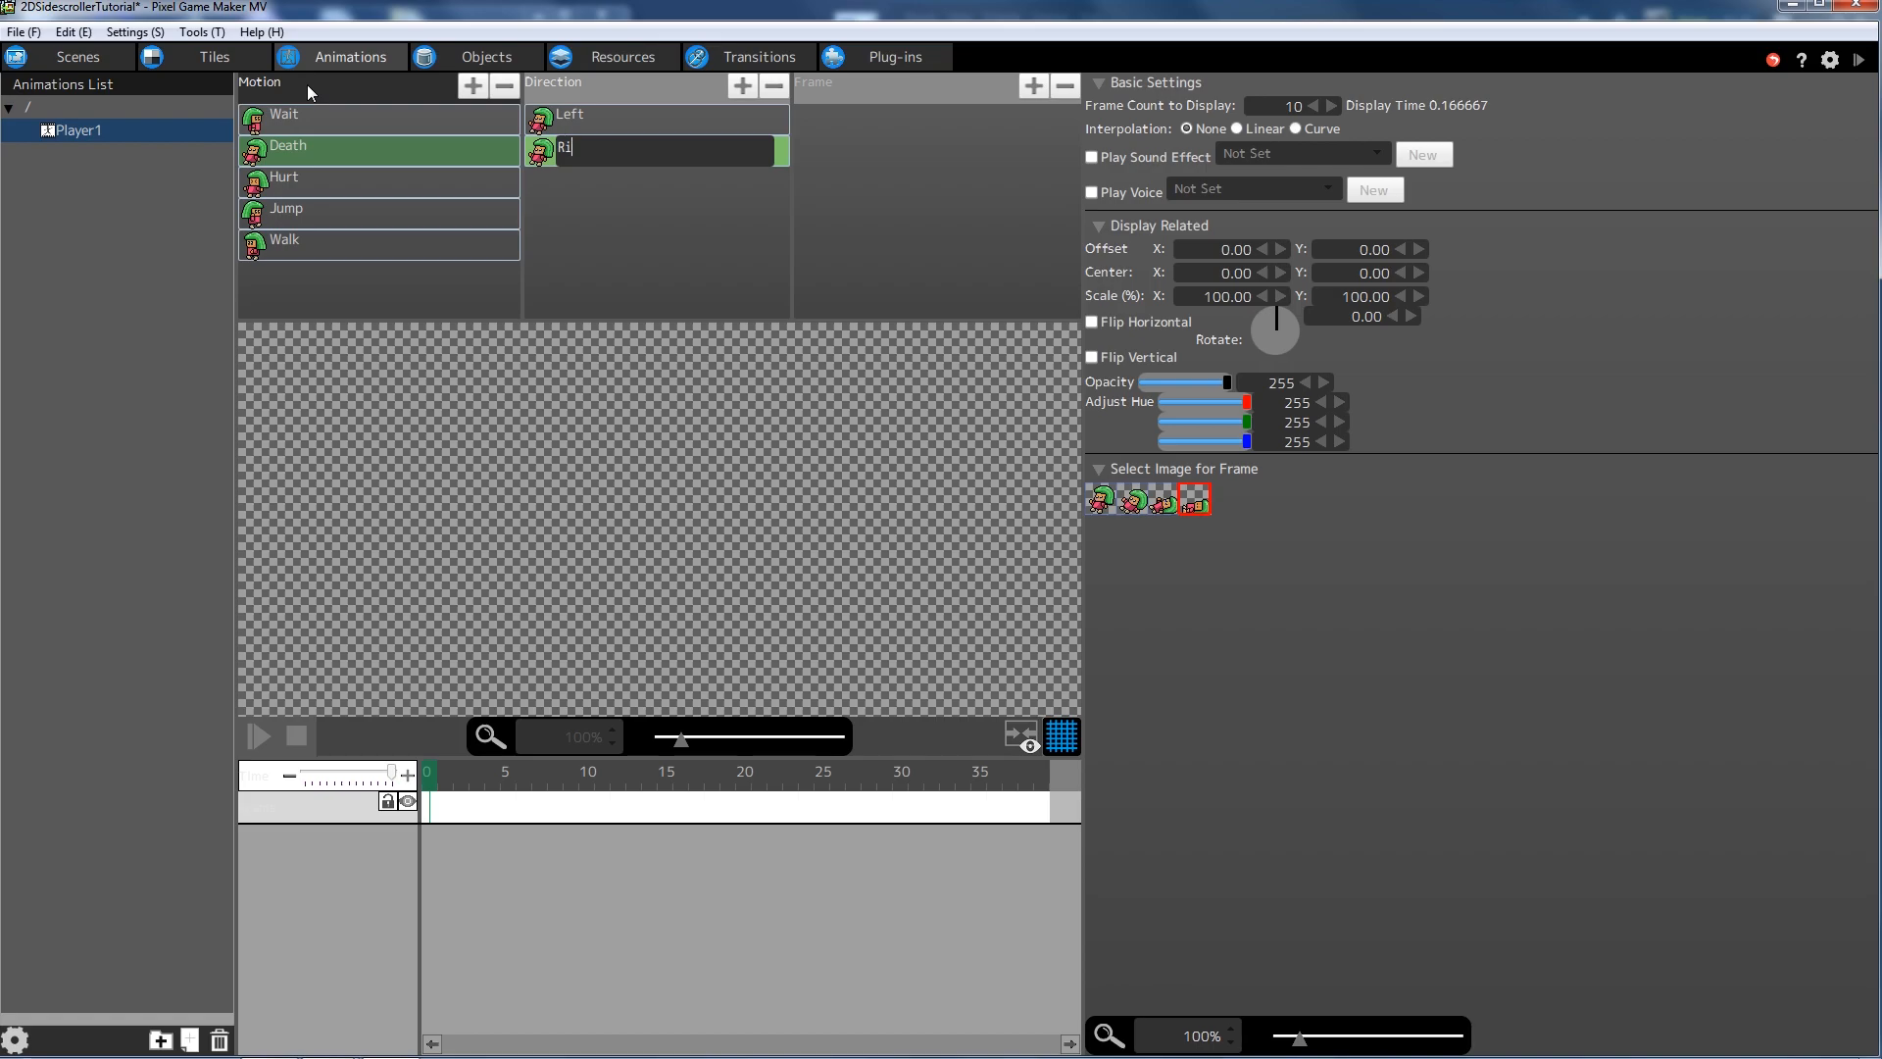
type("ght")
key("Return")
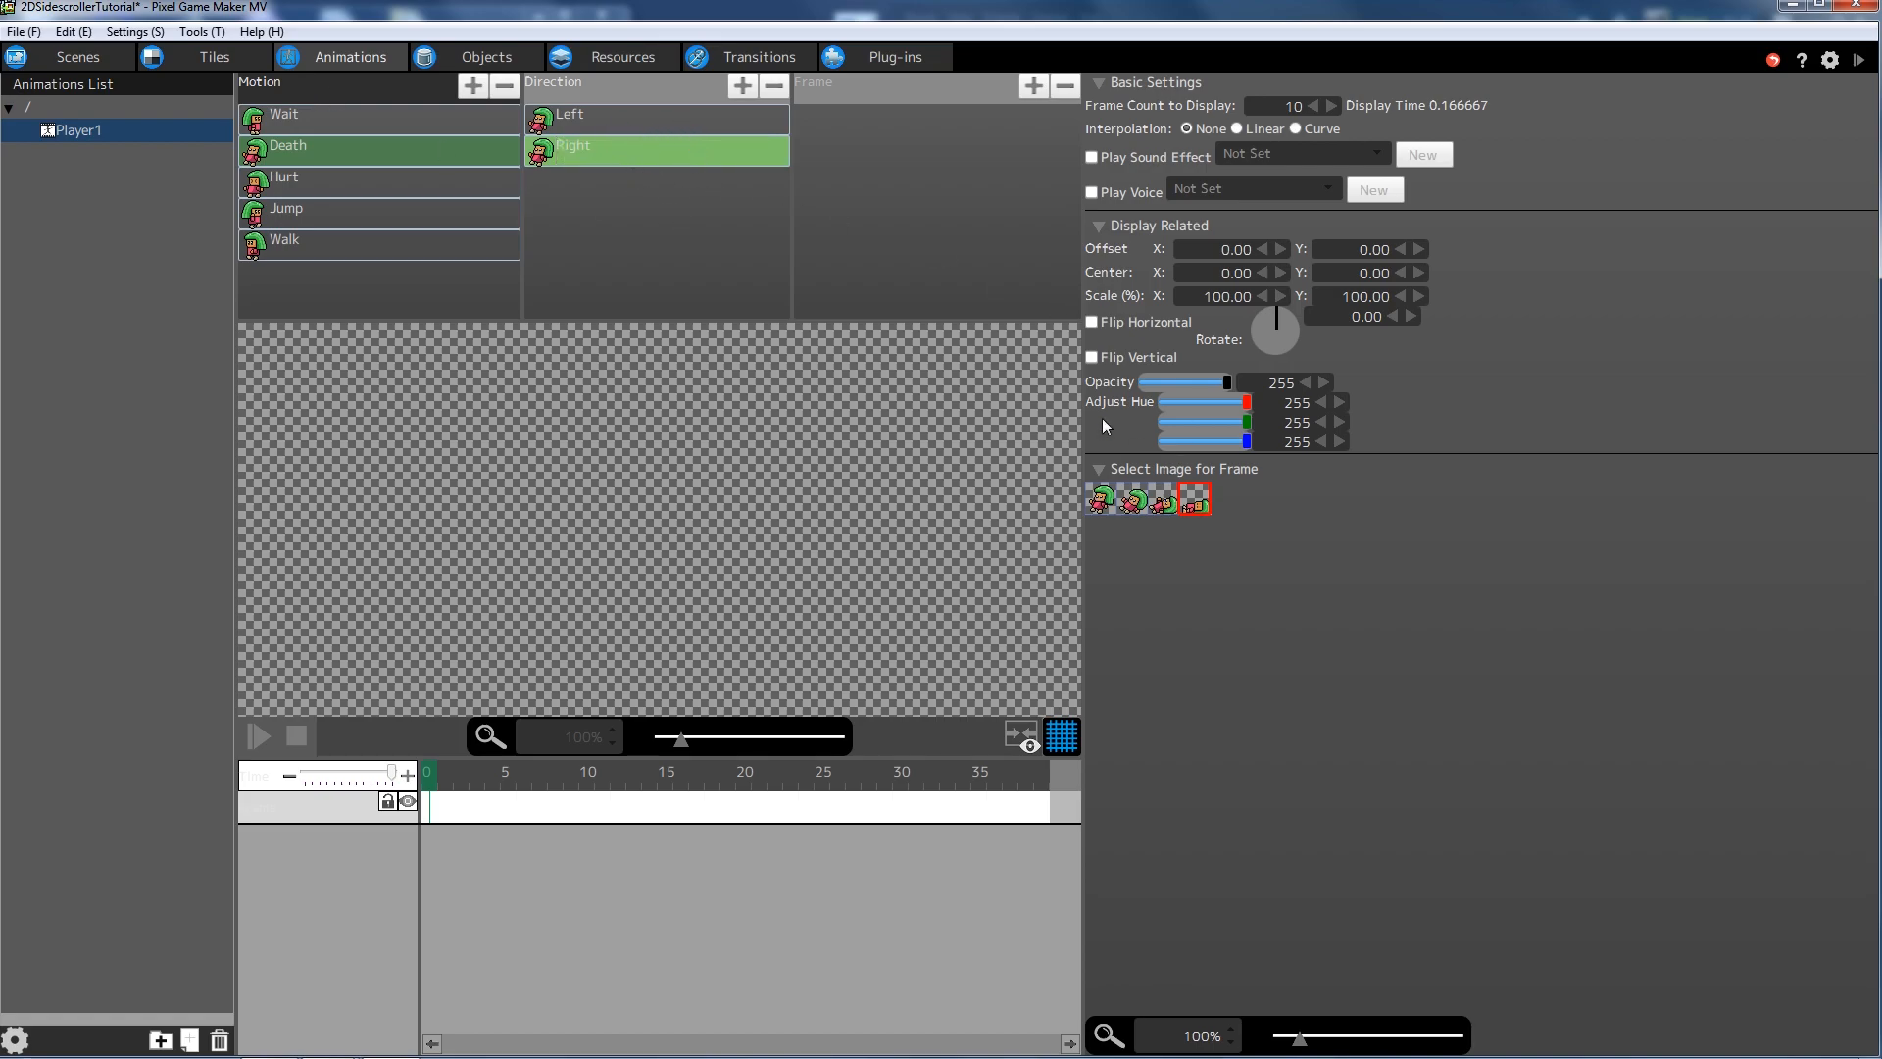
- Assign the Rosette_Death_Anim_R 4x1 image as the frame resource of the Death motion's Right direction
left_click(571, 147)
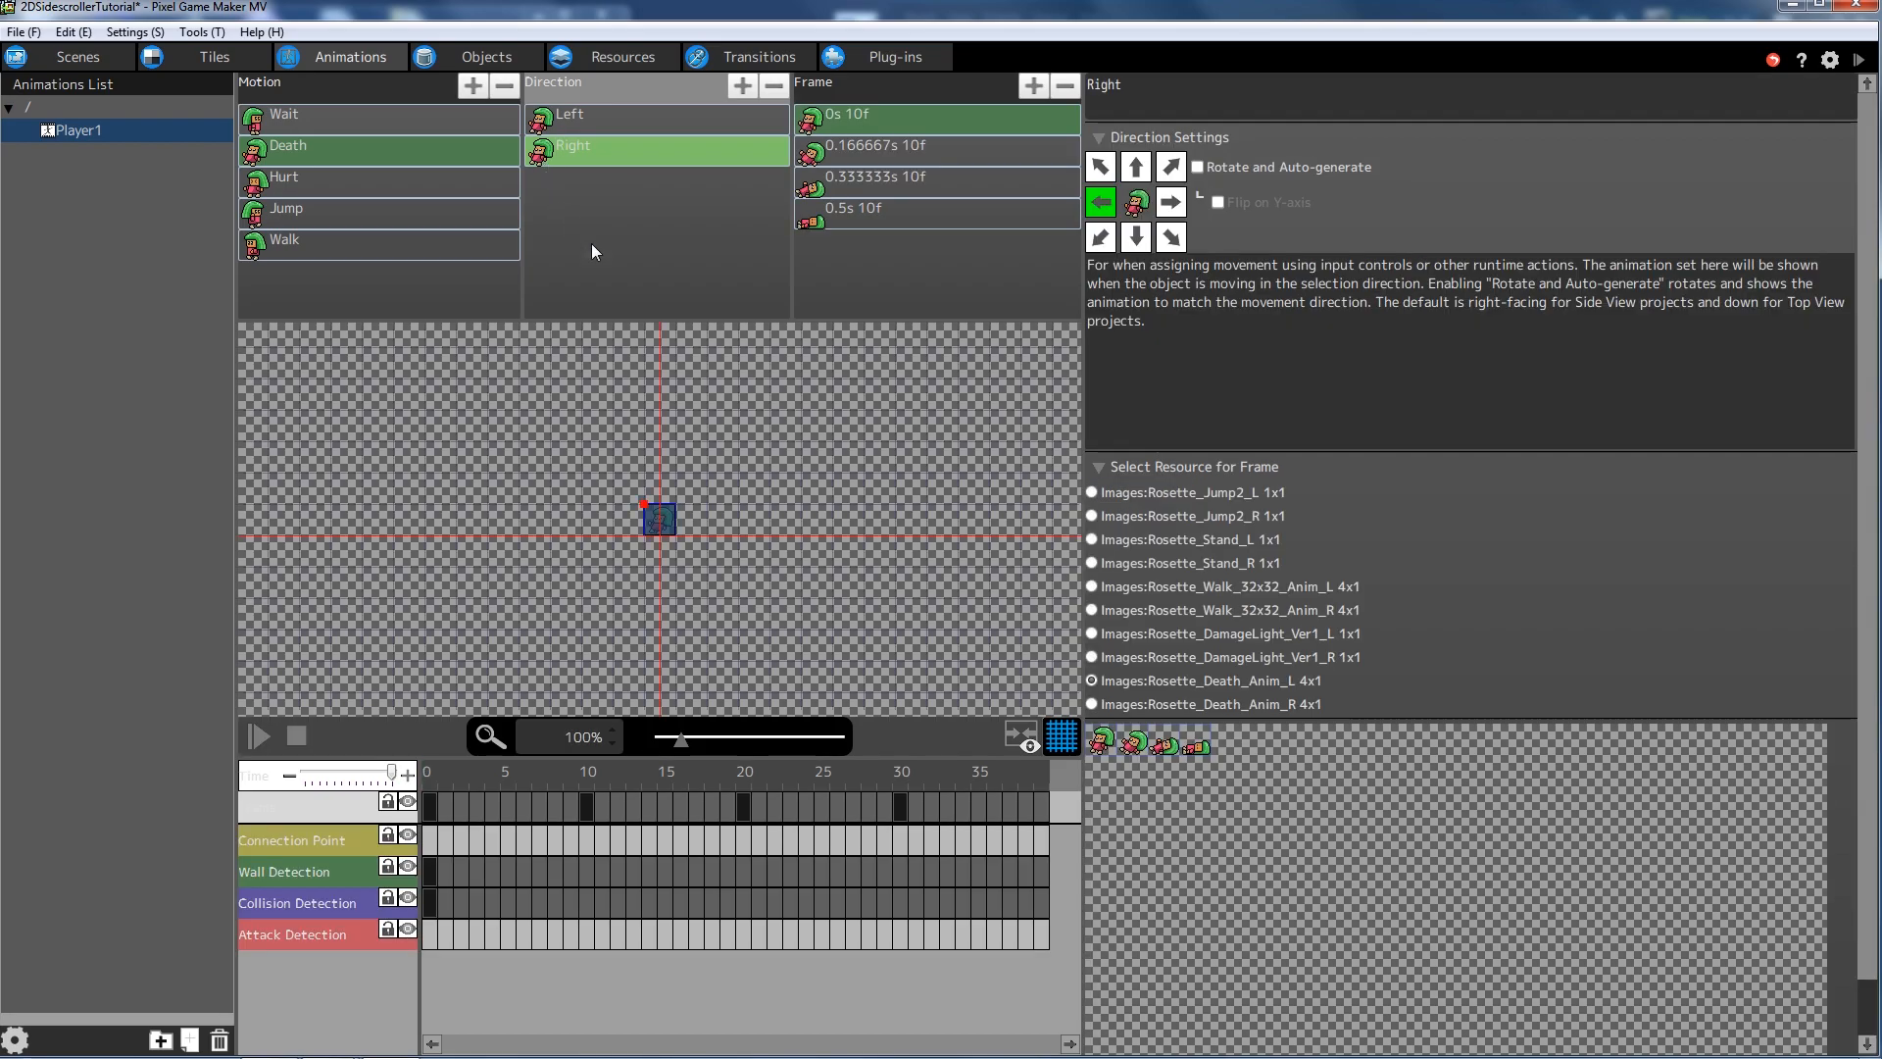
left_click(1091, 704)
left_click(1003, 604)
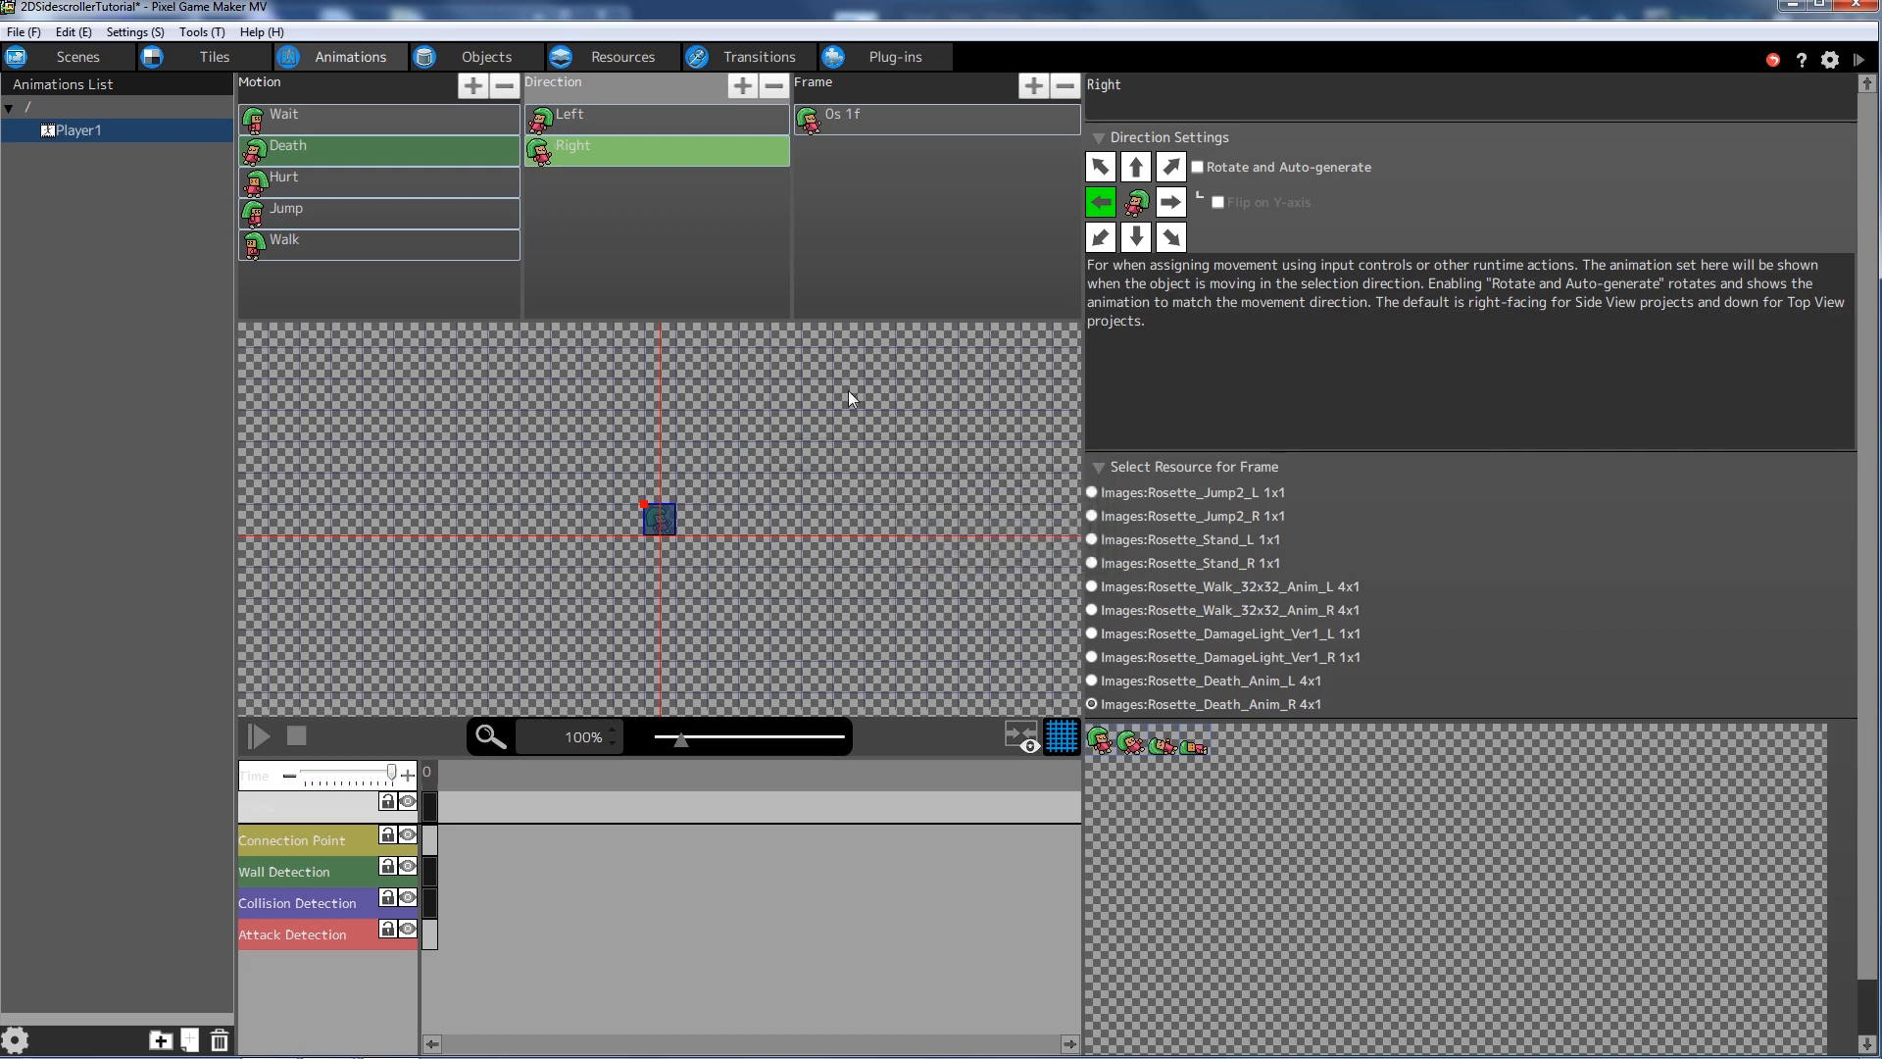
- Copy the four frames from the Death motion's Left direction into its Right direction and delete the original one-frame entry there
left_click(568, 123)
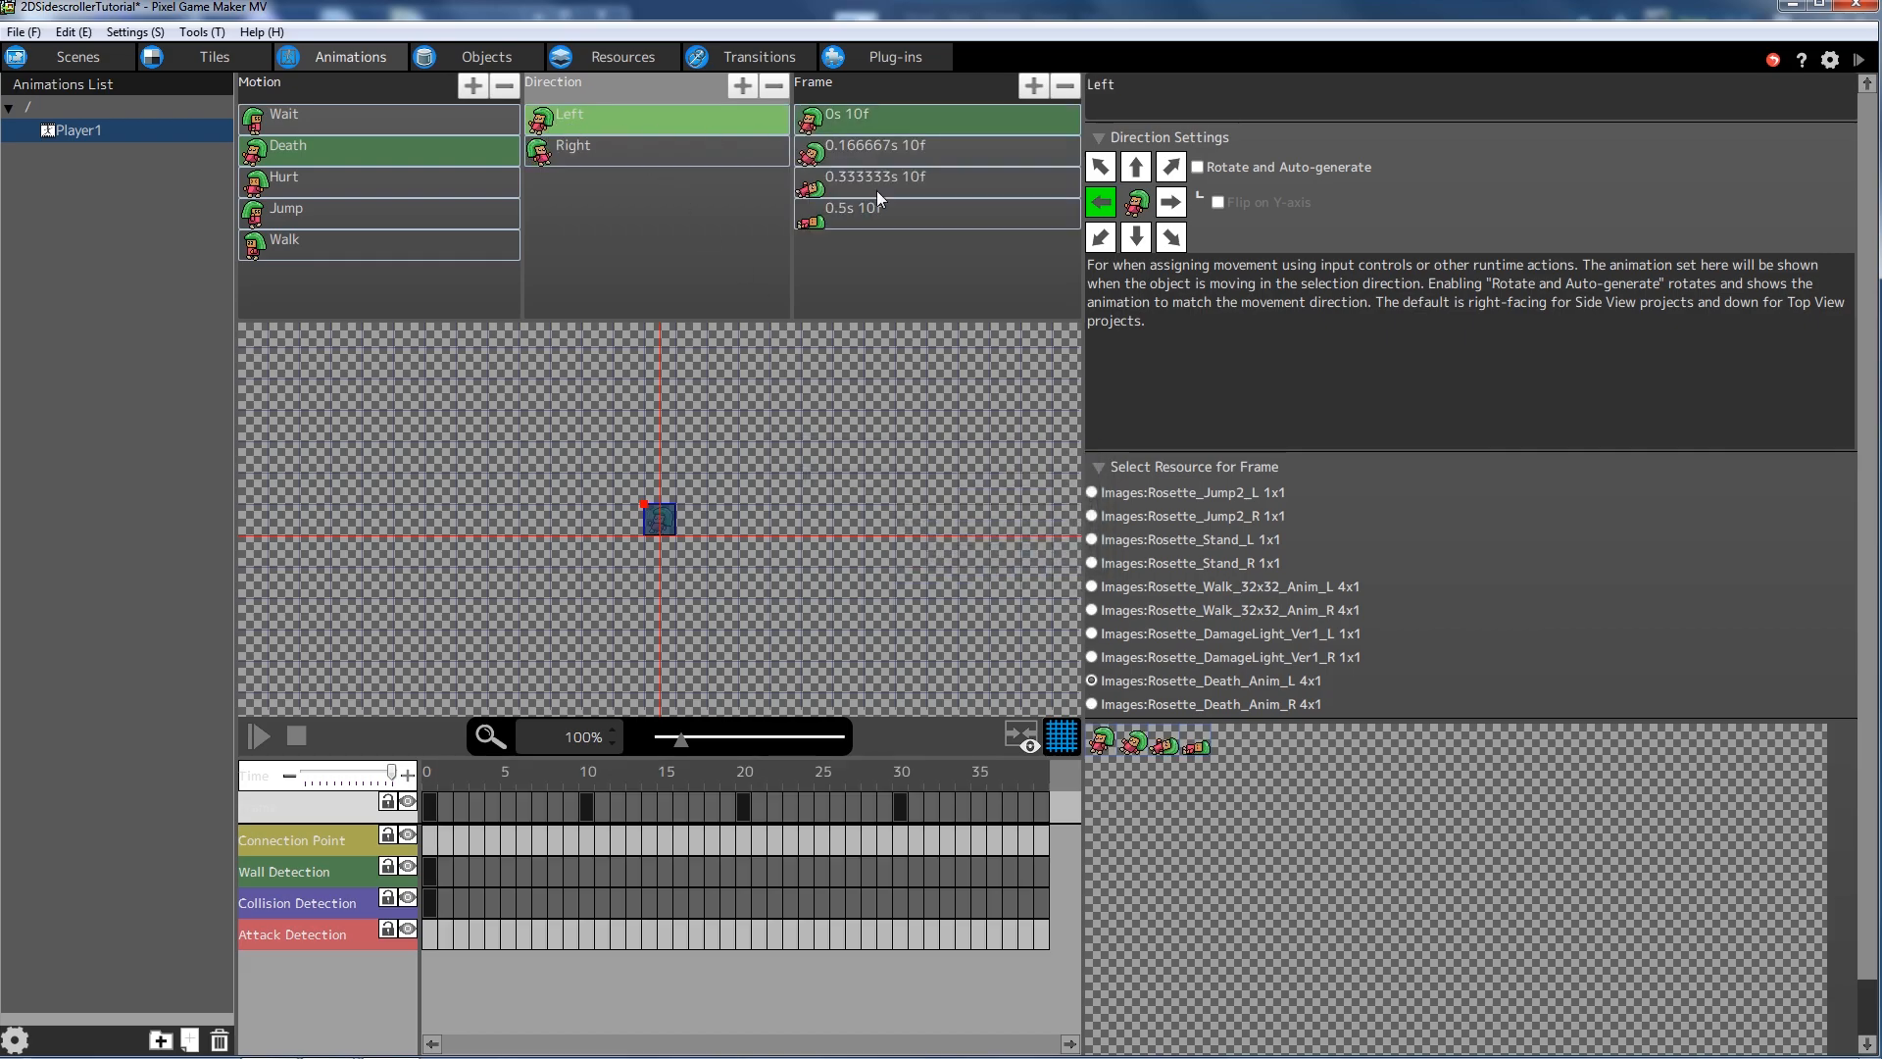
left_click(880, 210, "shift")
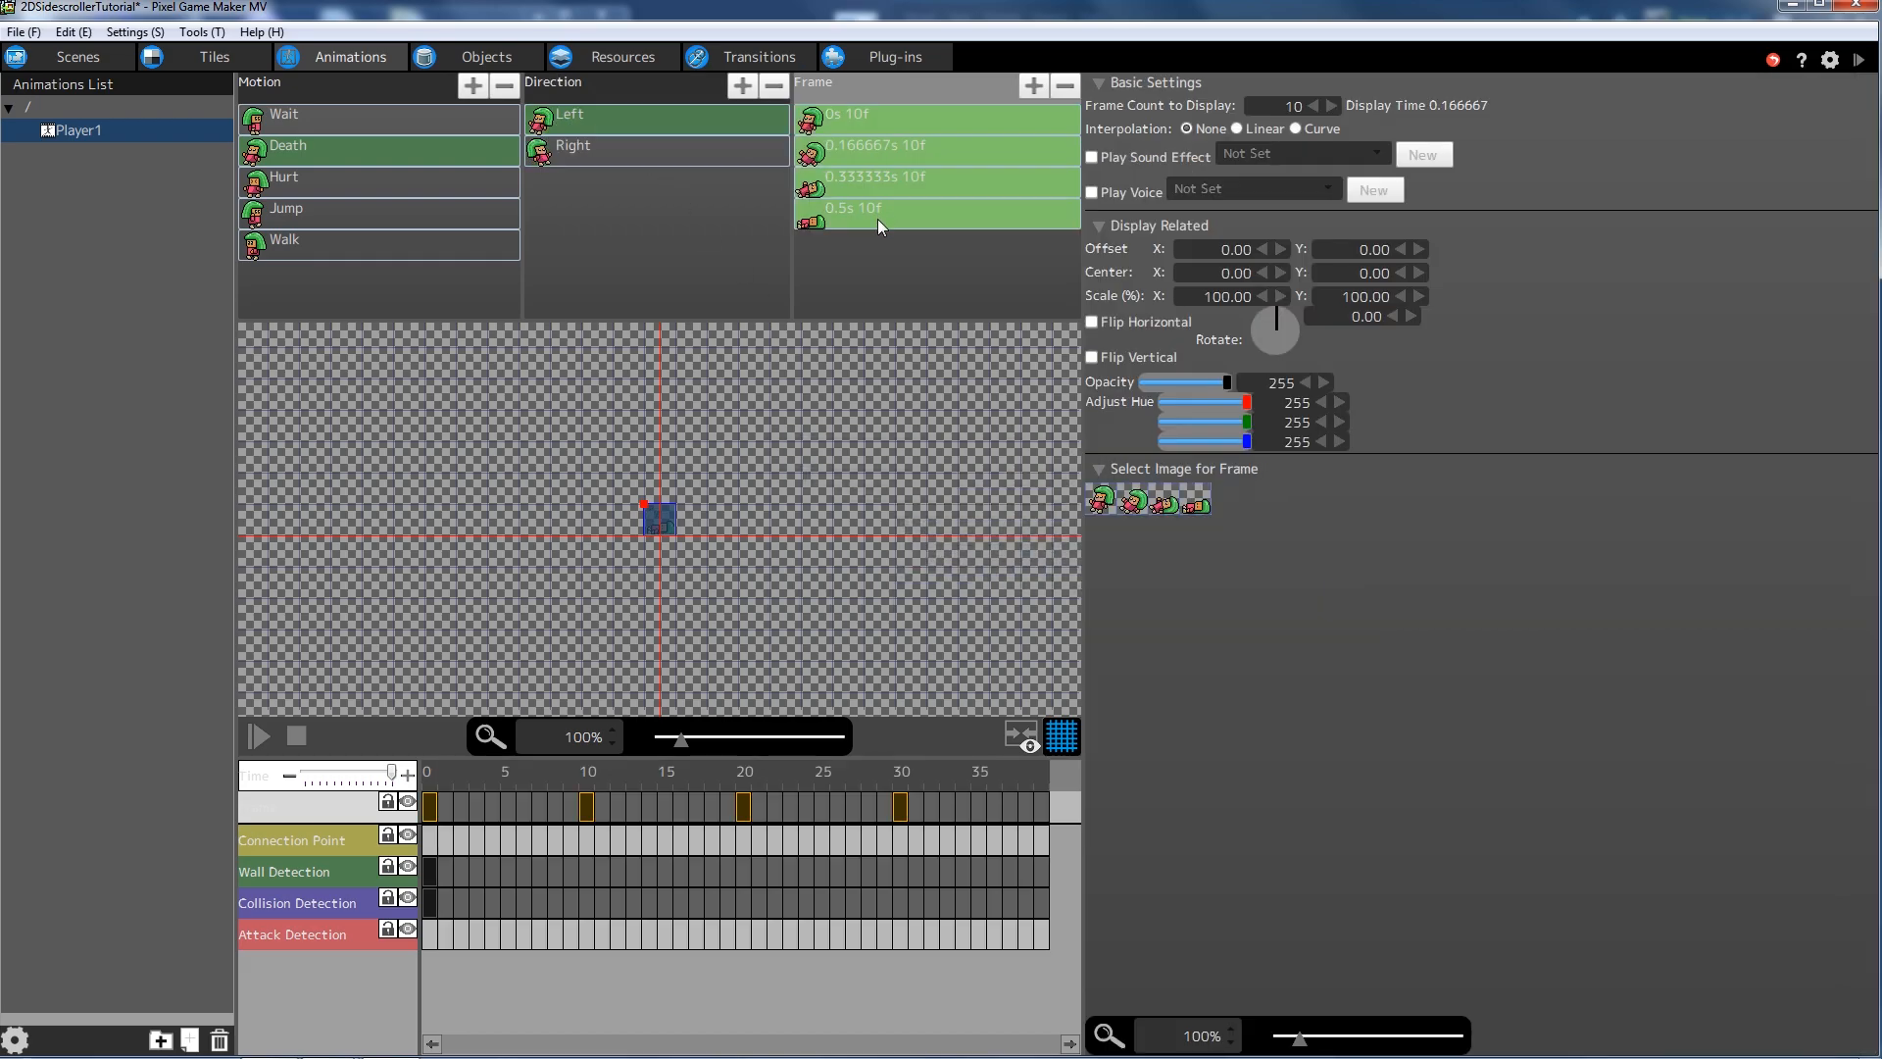
left_click(580, 151)
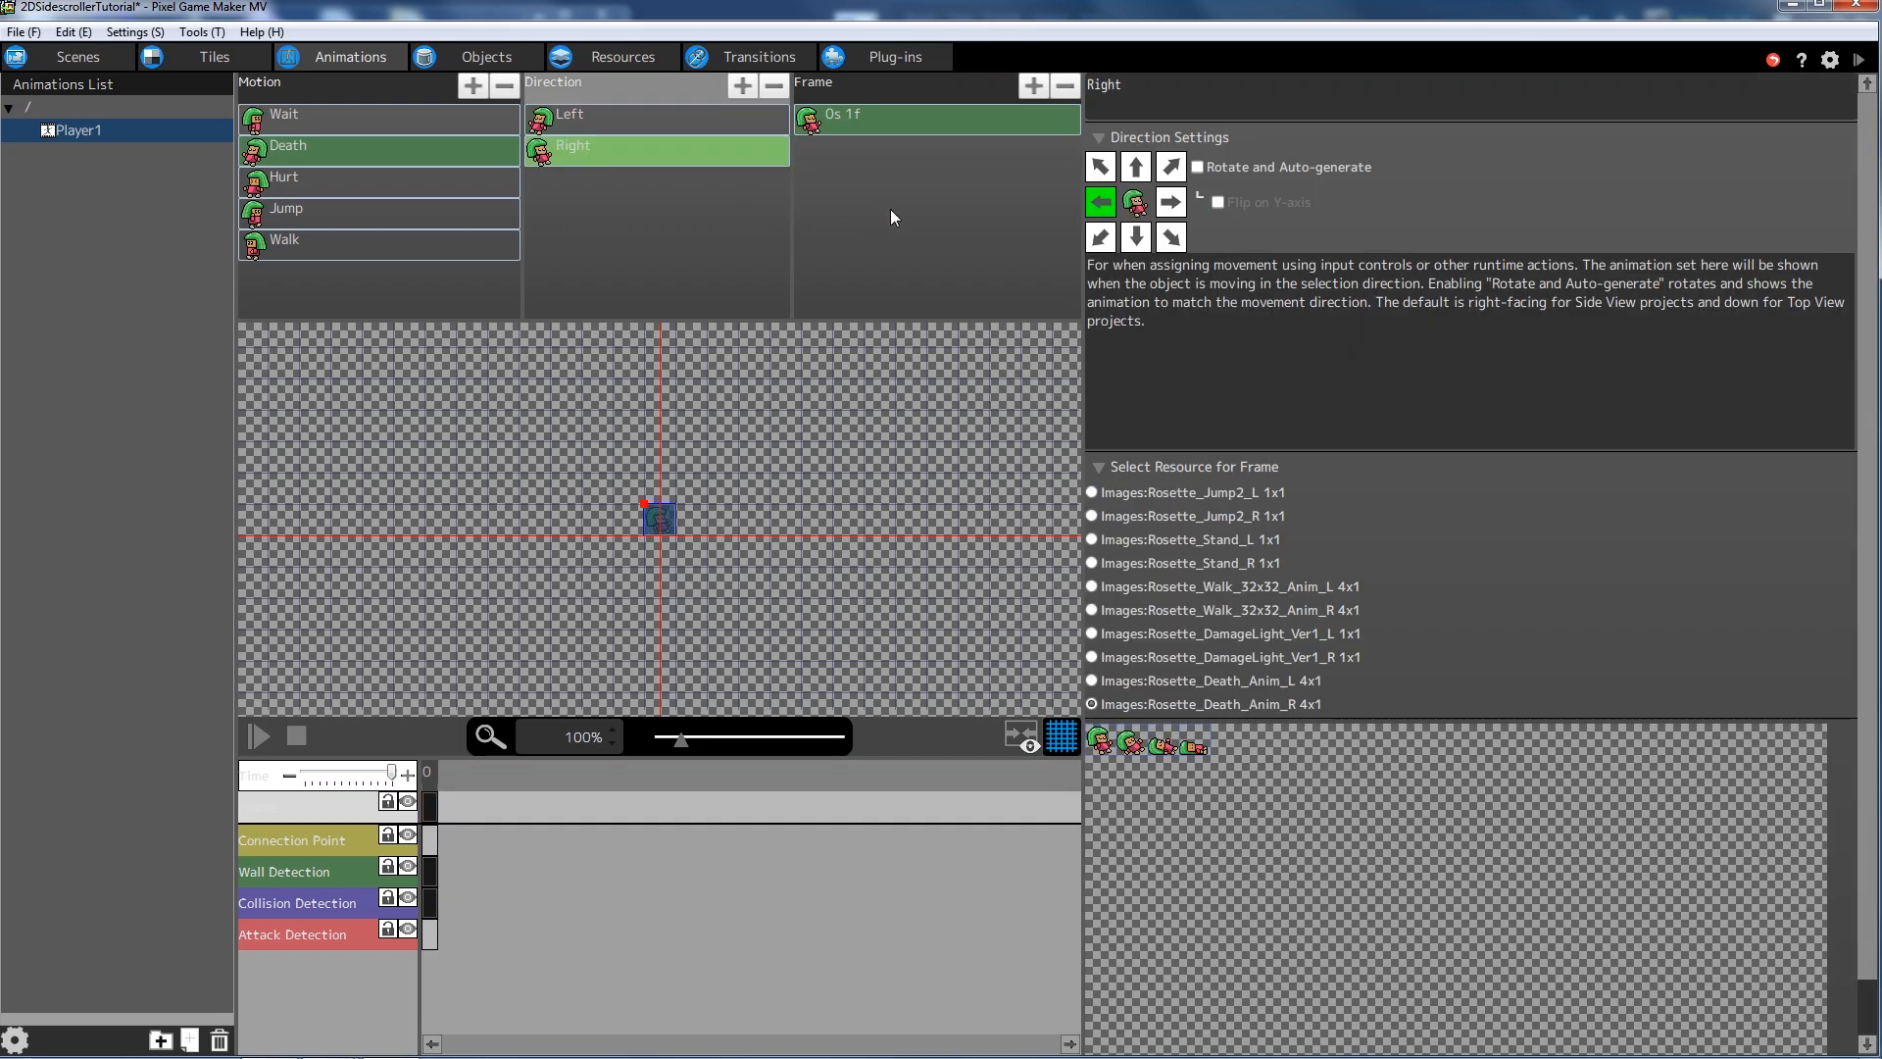
key("ctrl+v")
left_click(863, 125)
right_click(863, 124)
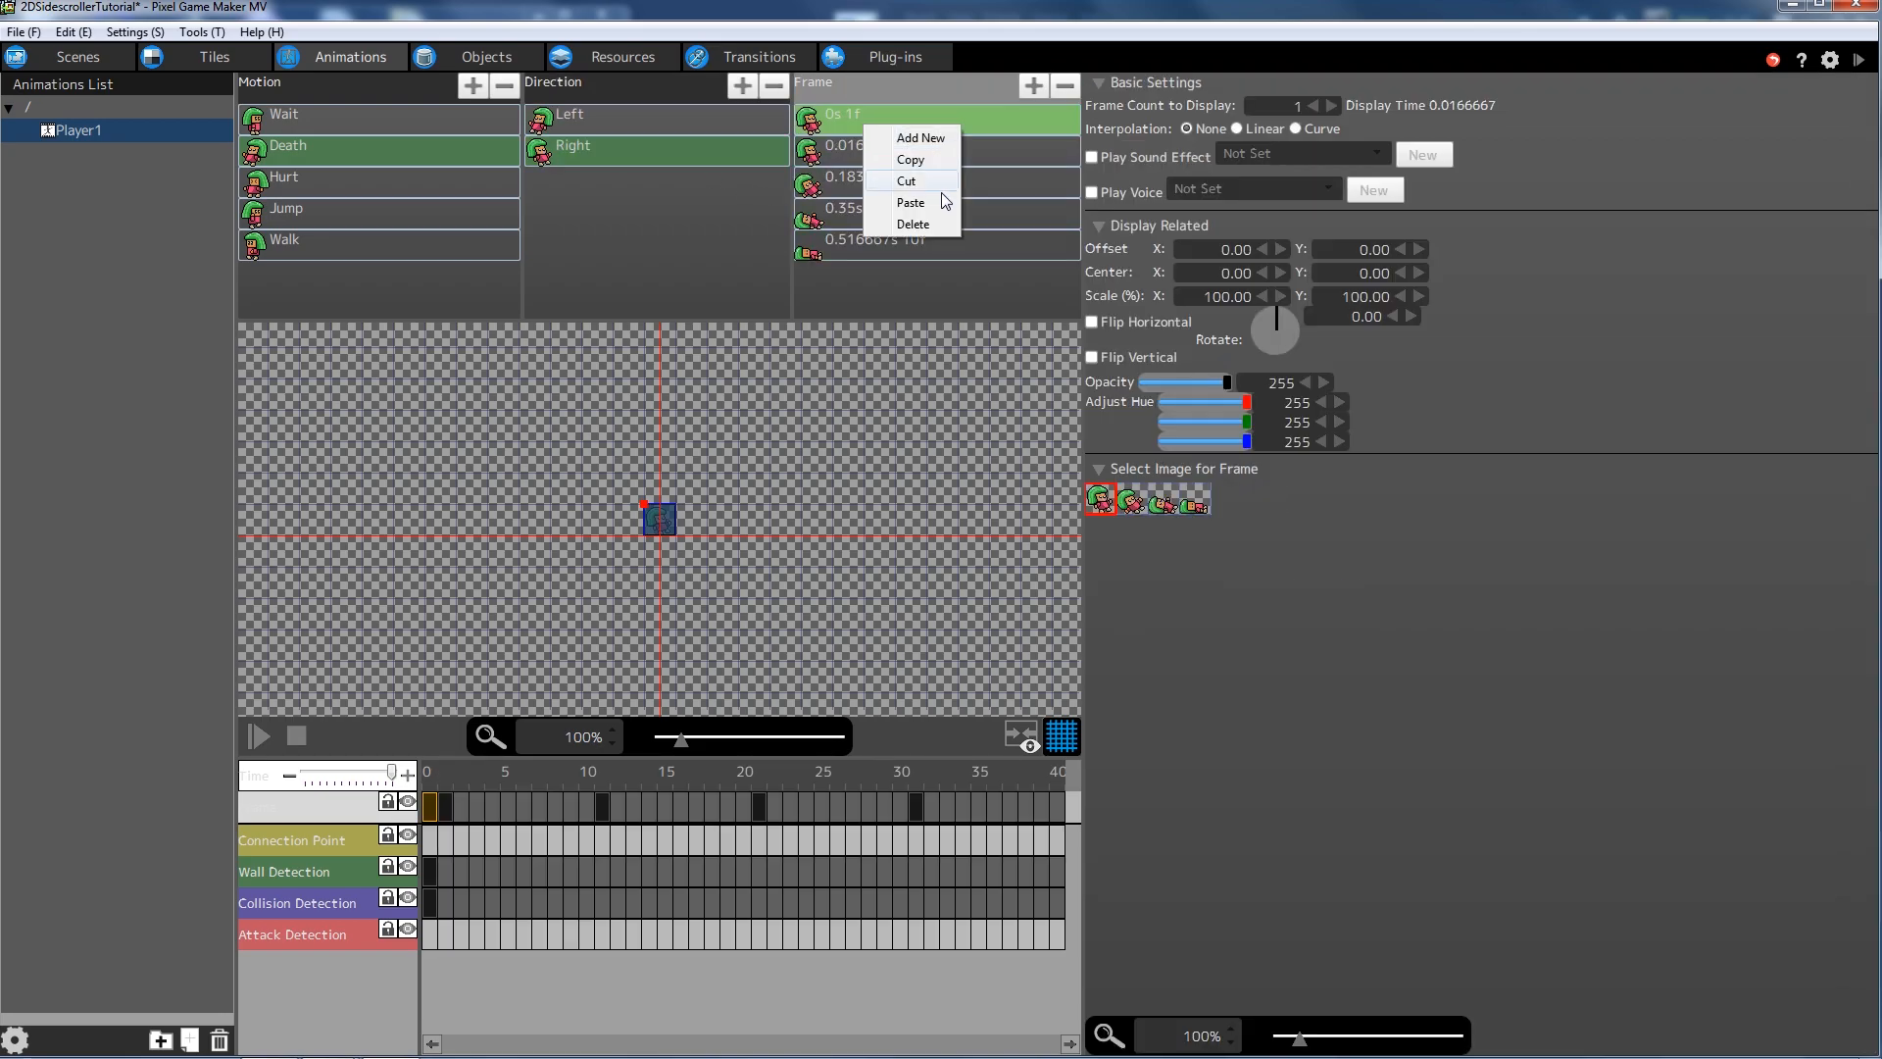
left_click(933, 226)
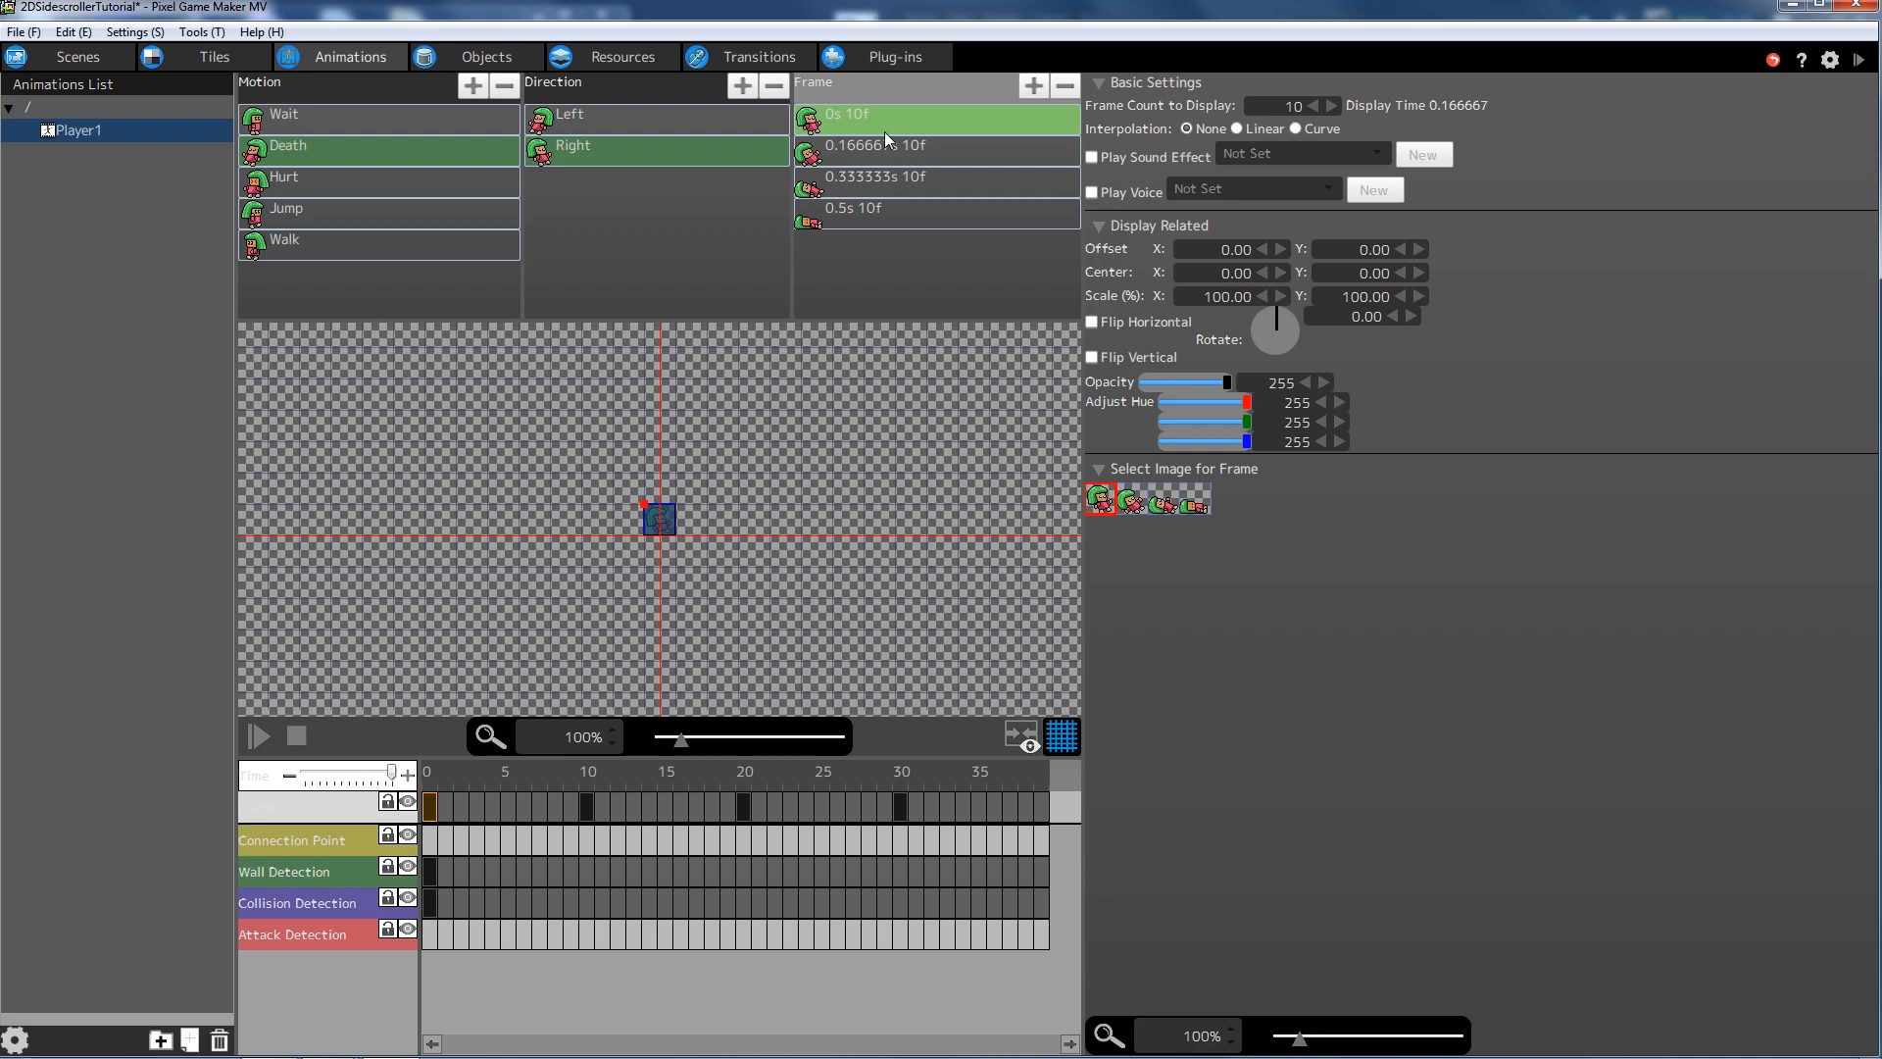
- Check the four frames of the Death motion's Right direction in order and return to the direction
left_click(891, 155)
left_click(890, 176)
left_click(894, 206)
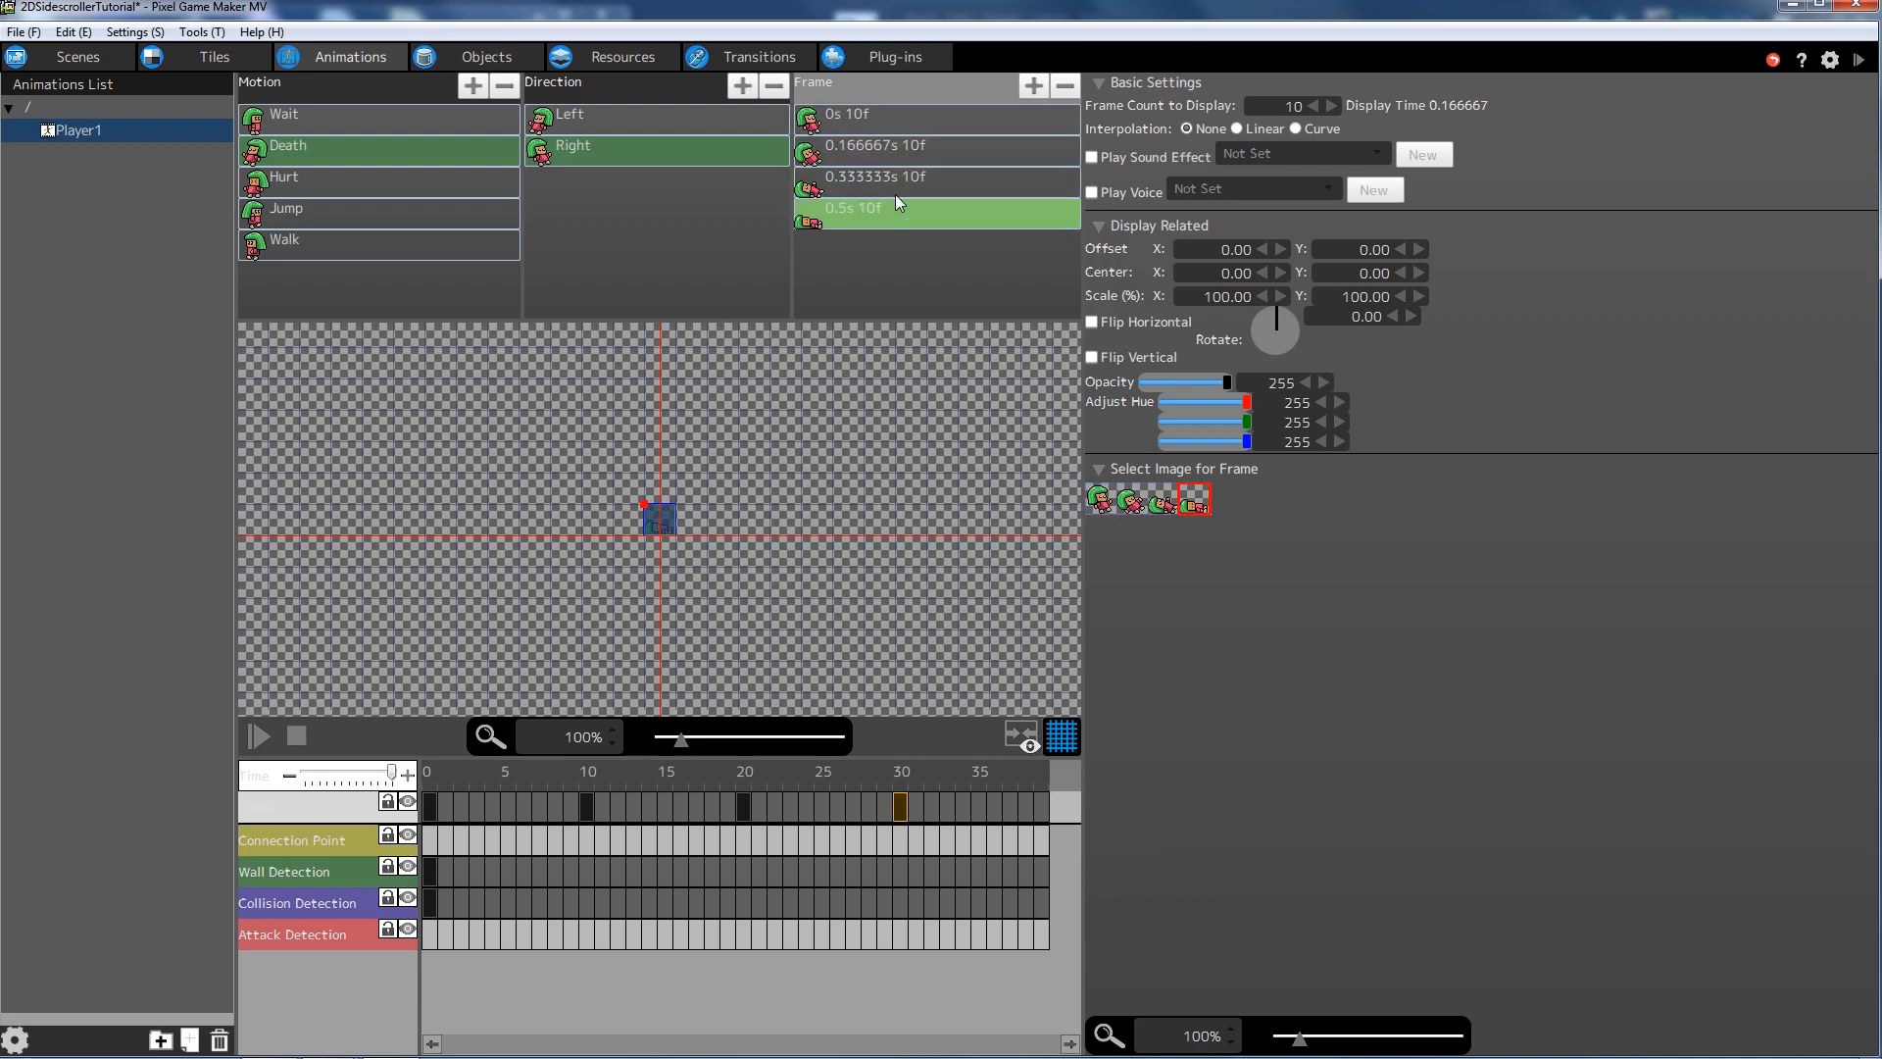
left_click(892, 115)
left_click(900, 149)
left_click(912, 182)
left_click(918, 211)
left_click(614, 210)
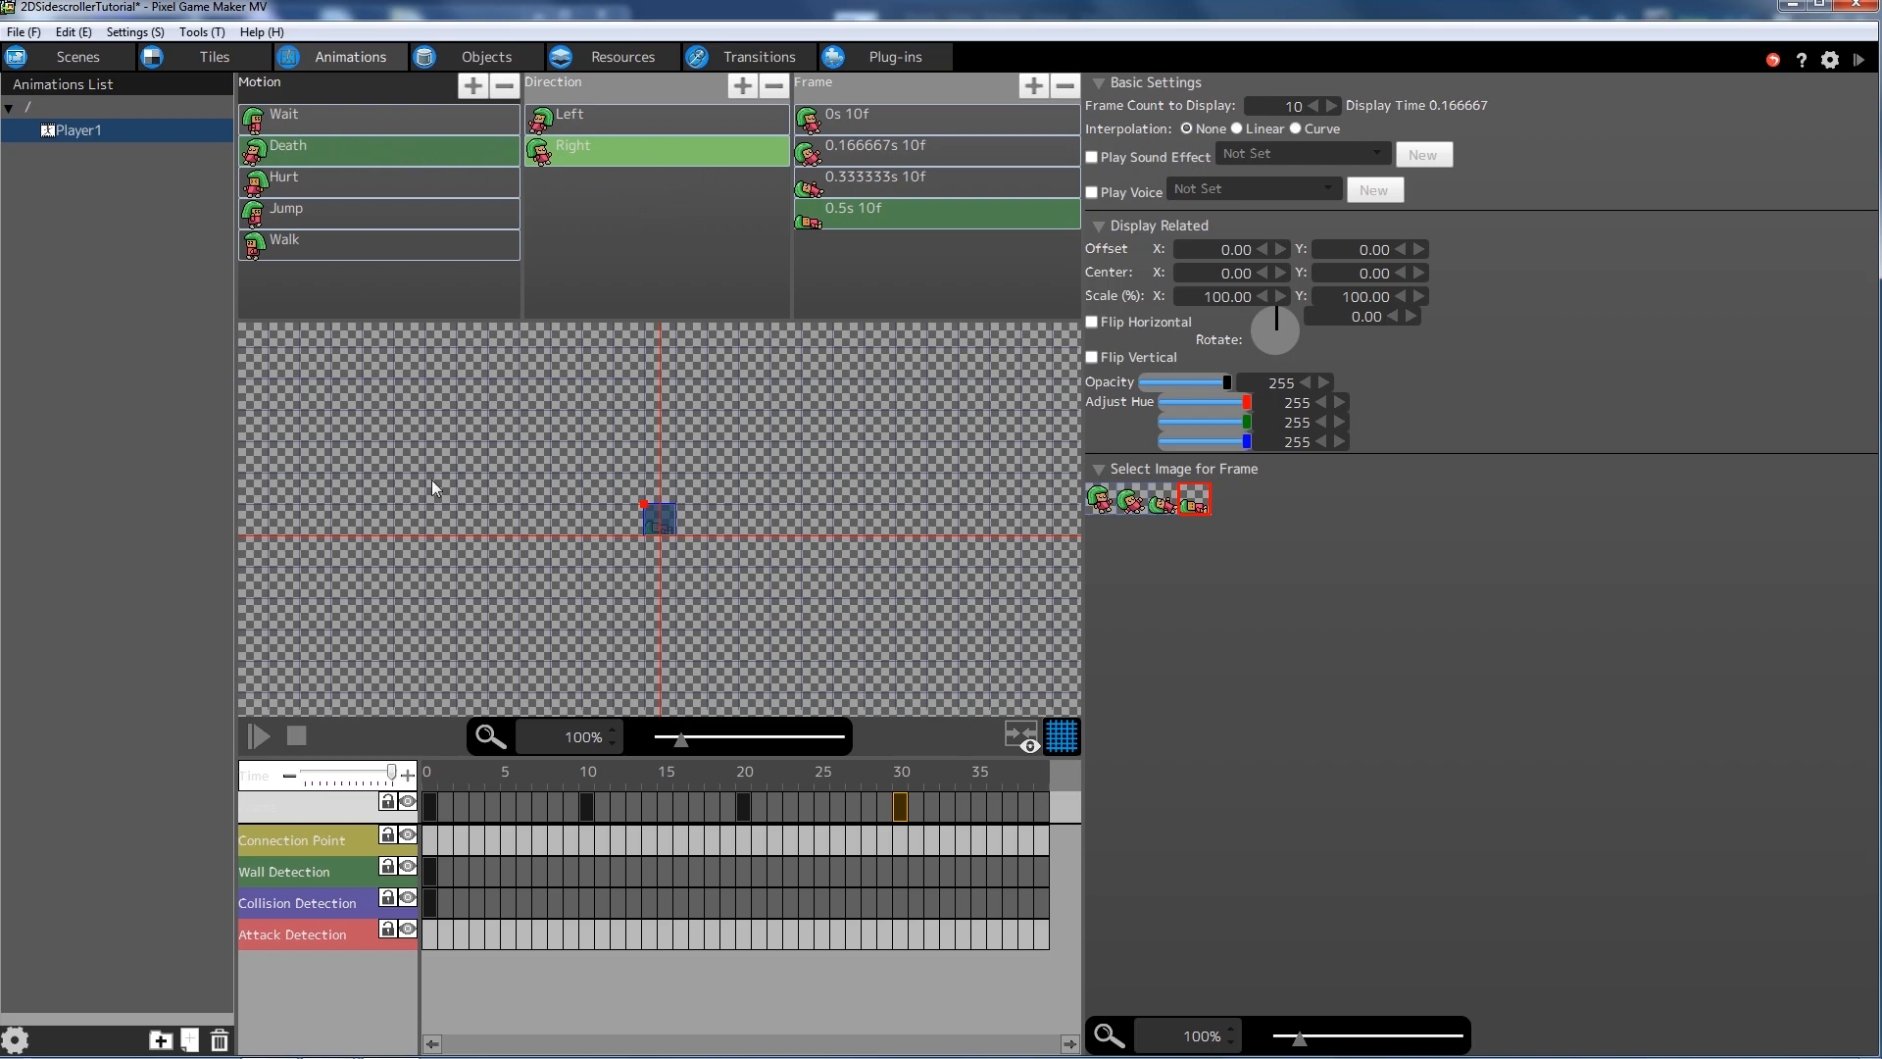
- Lock the frame track and hide the Collision Detection in the Wait motion's Right direction, with the preview at 400%
left_click(326, 120)
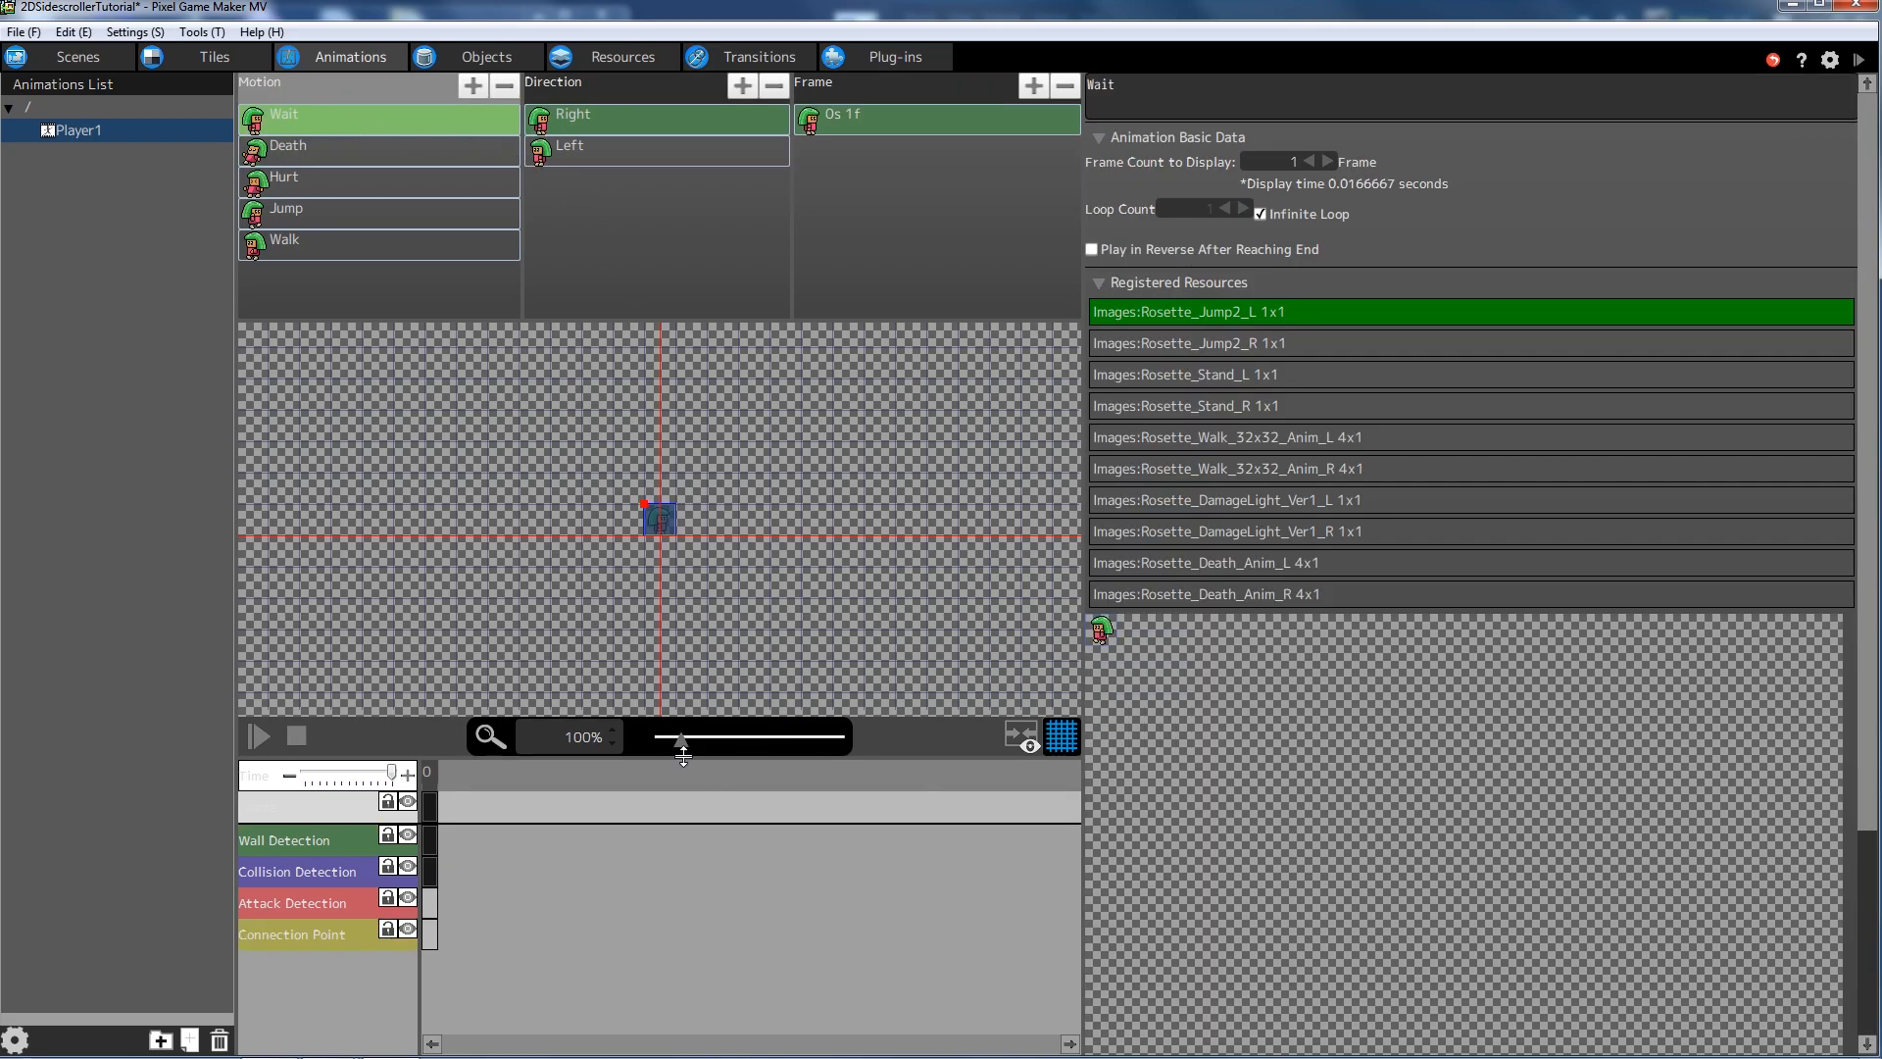
left_click_drag(680, 745, 745, 745)
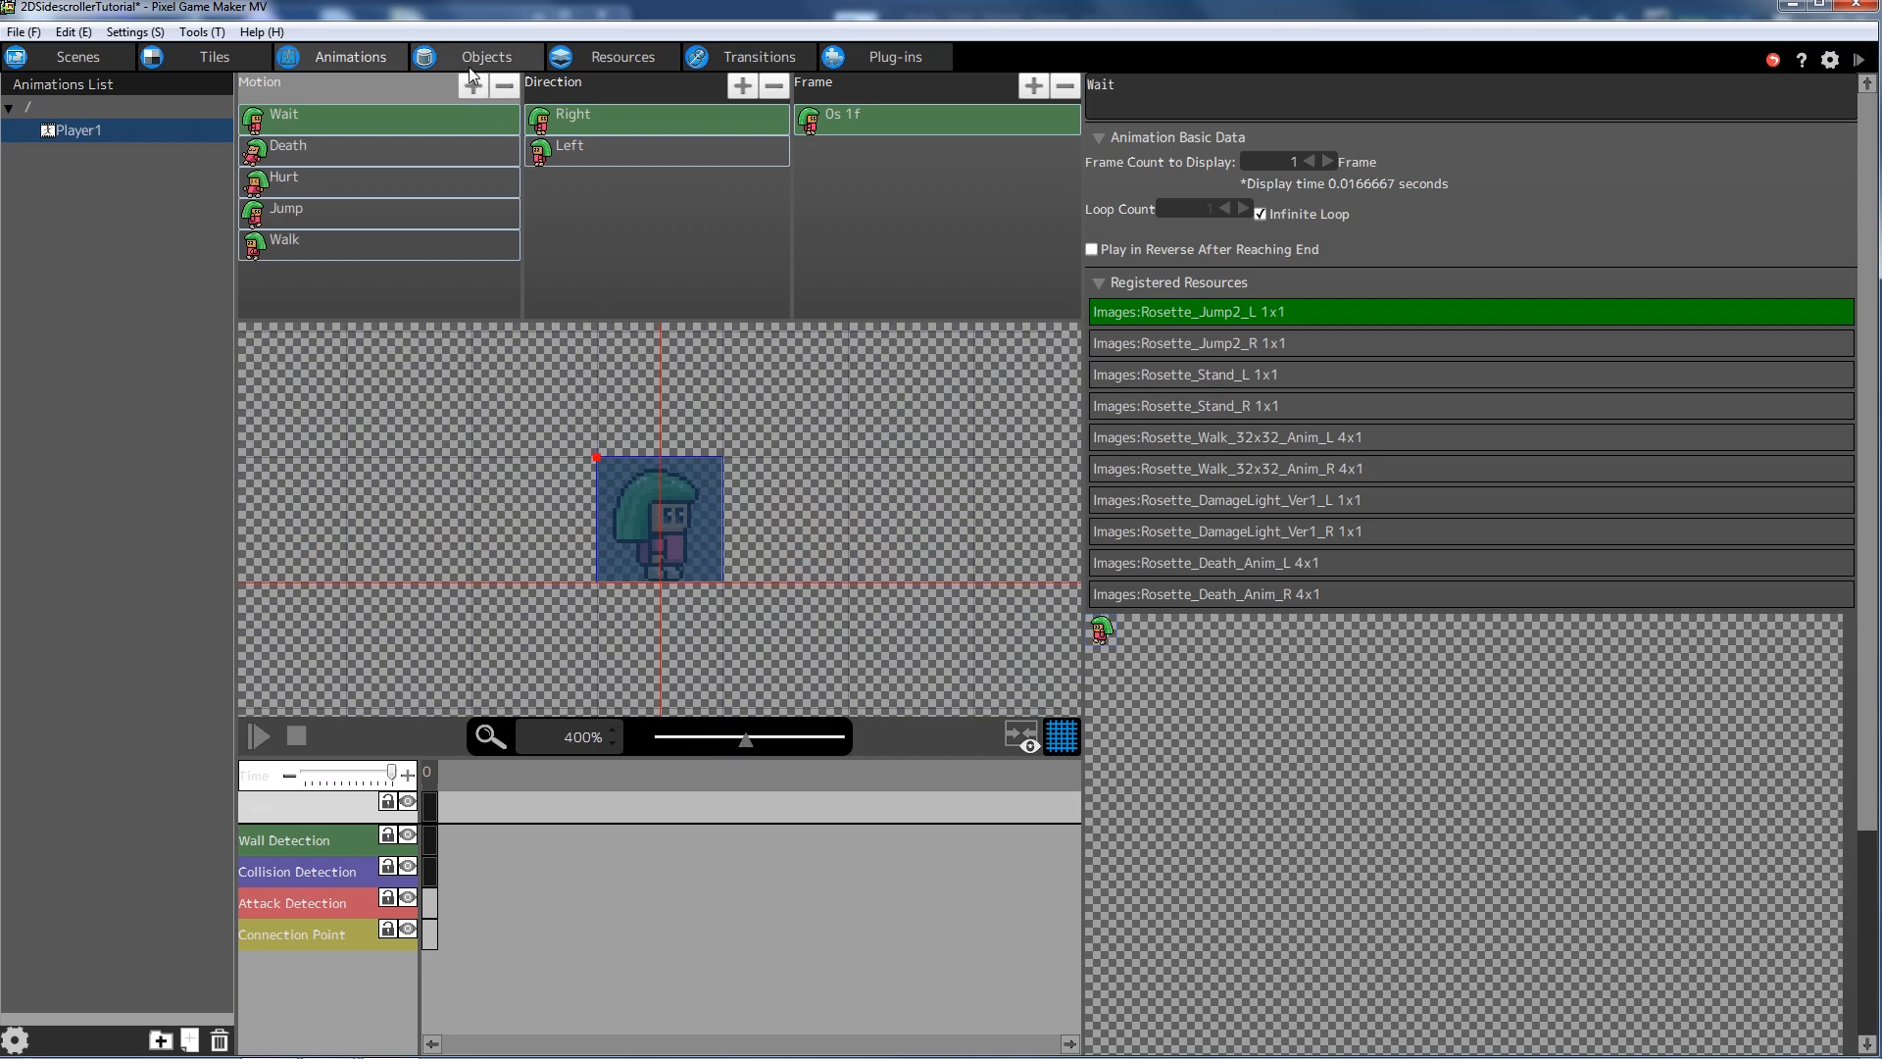
left_click(628, 121)
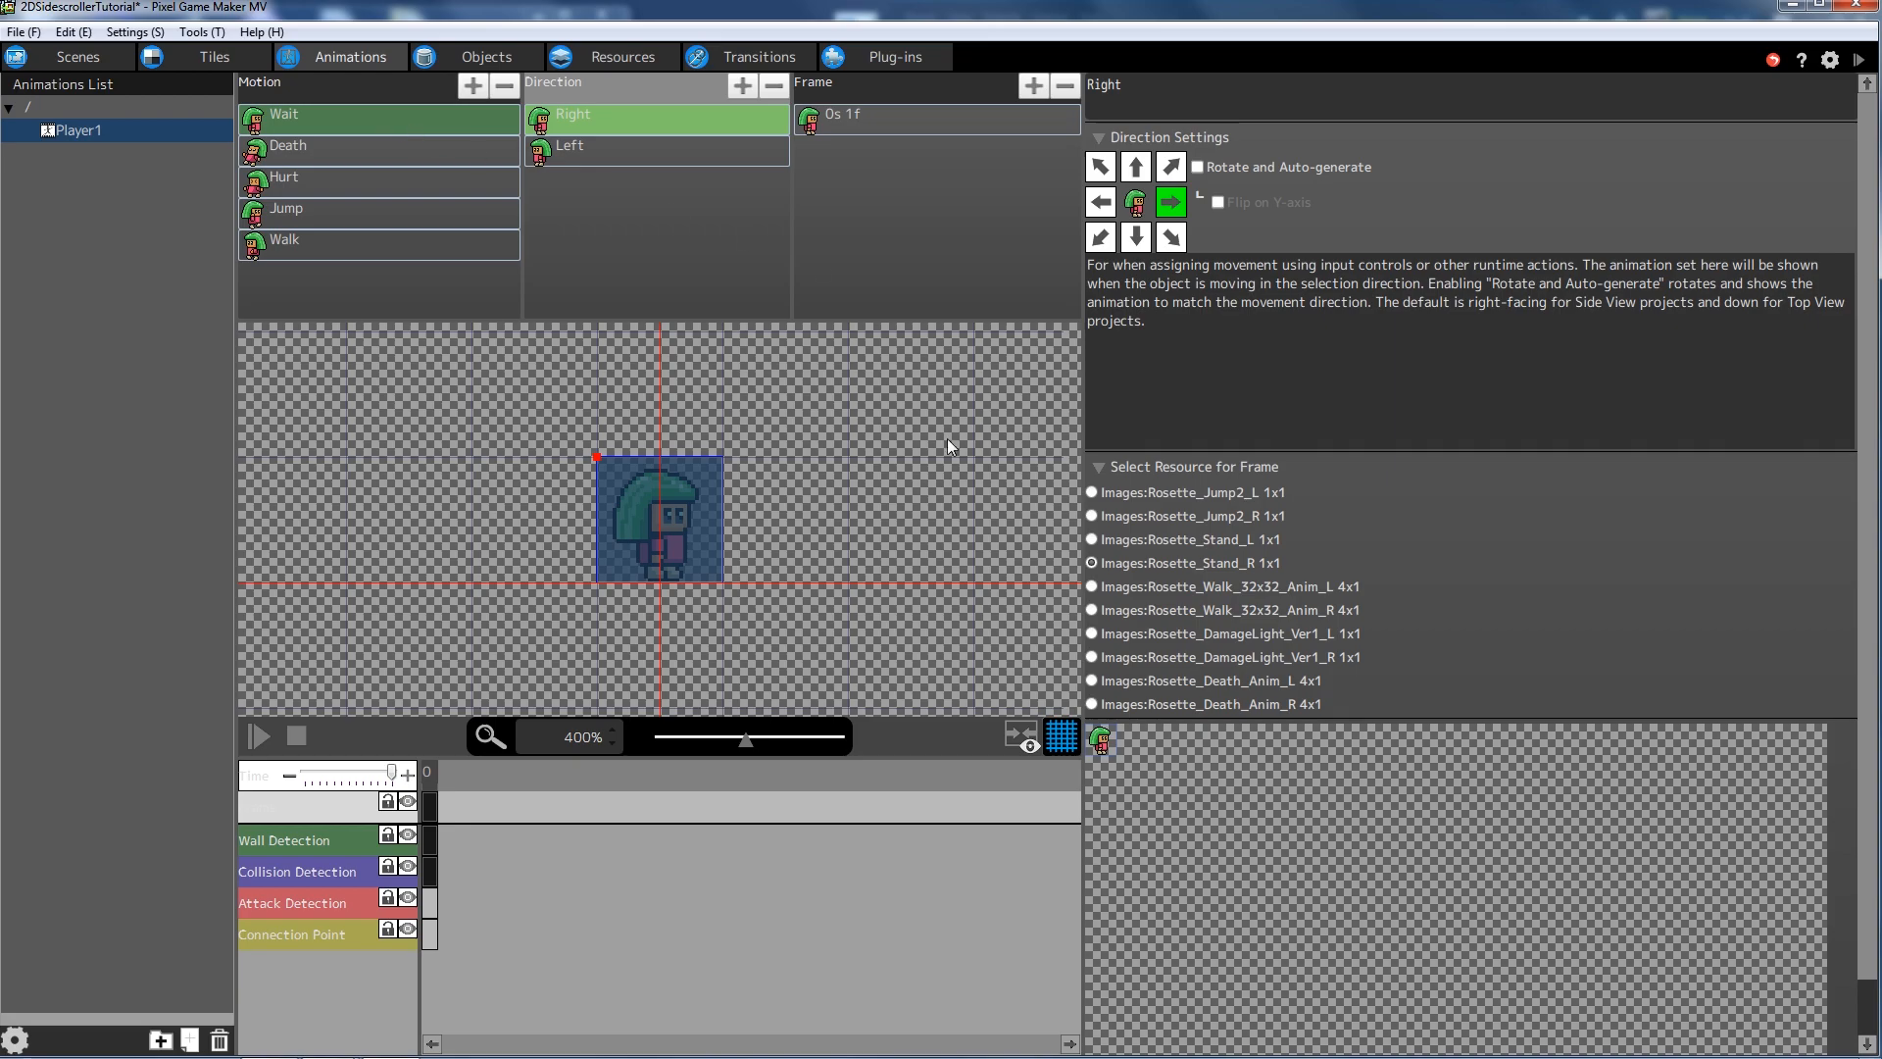
left_click(625, 131)
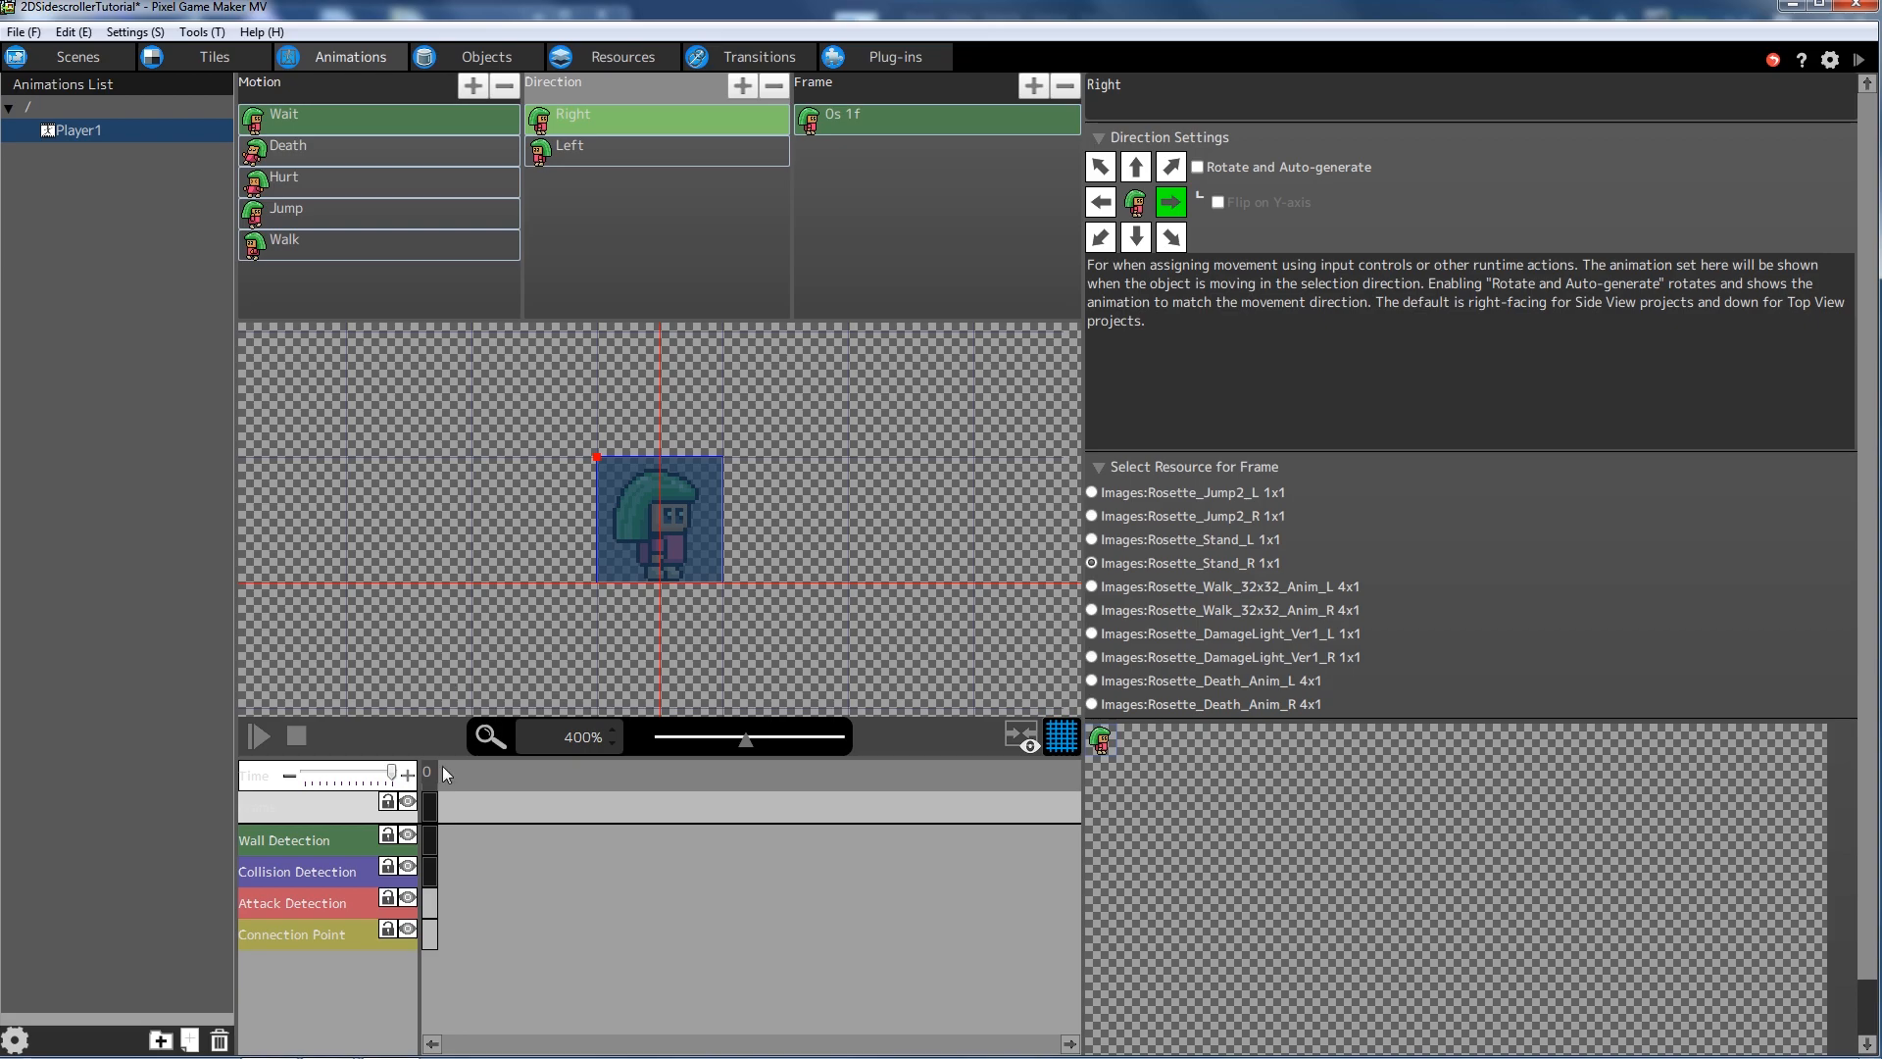
left_click(387, 802)
left_click(408, 869)
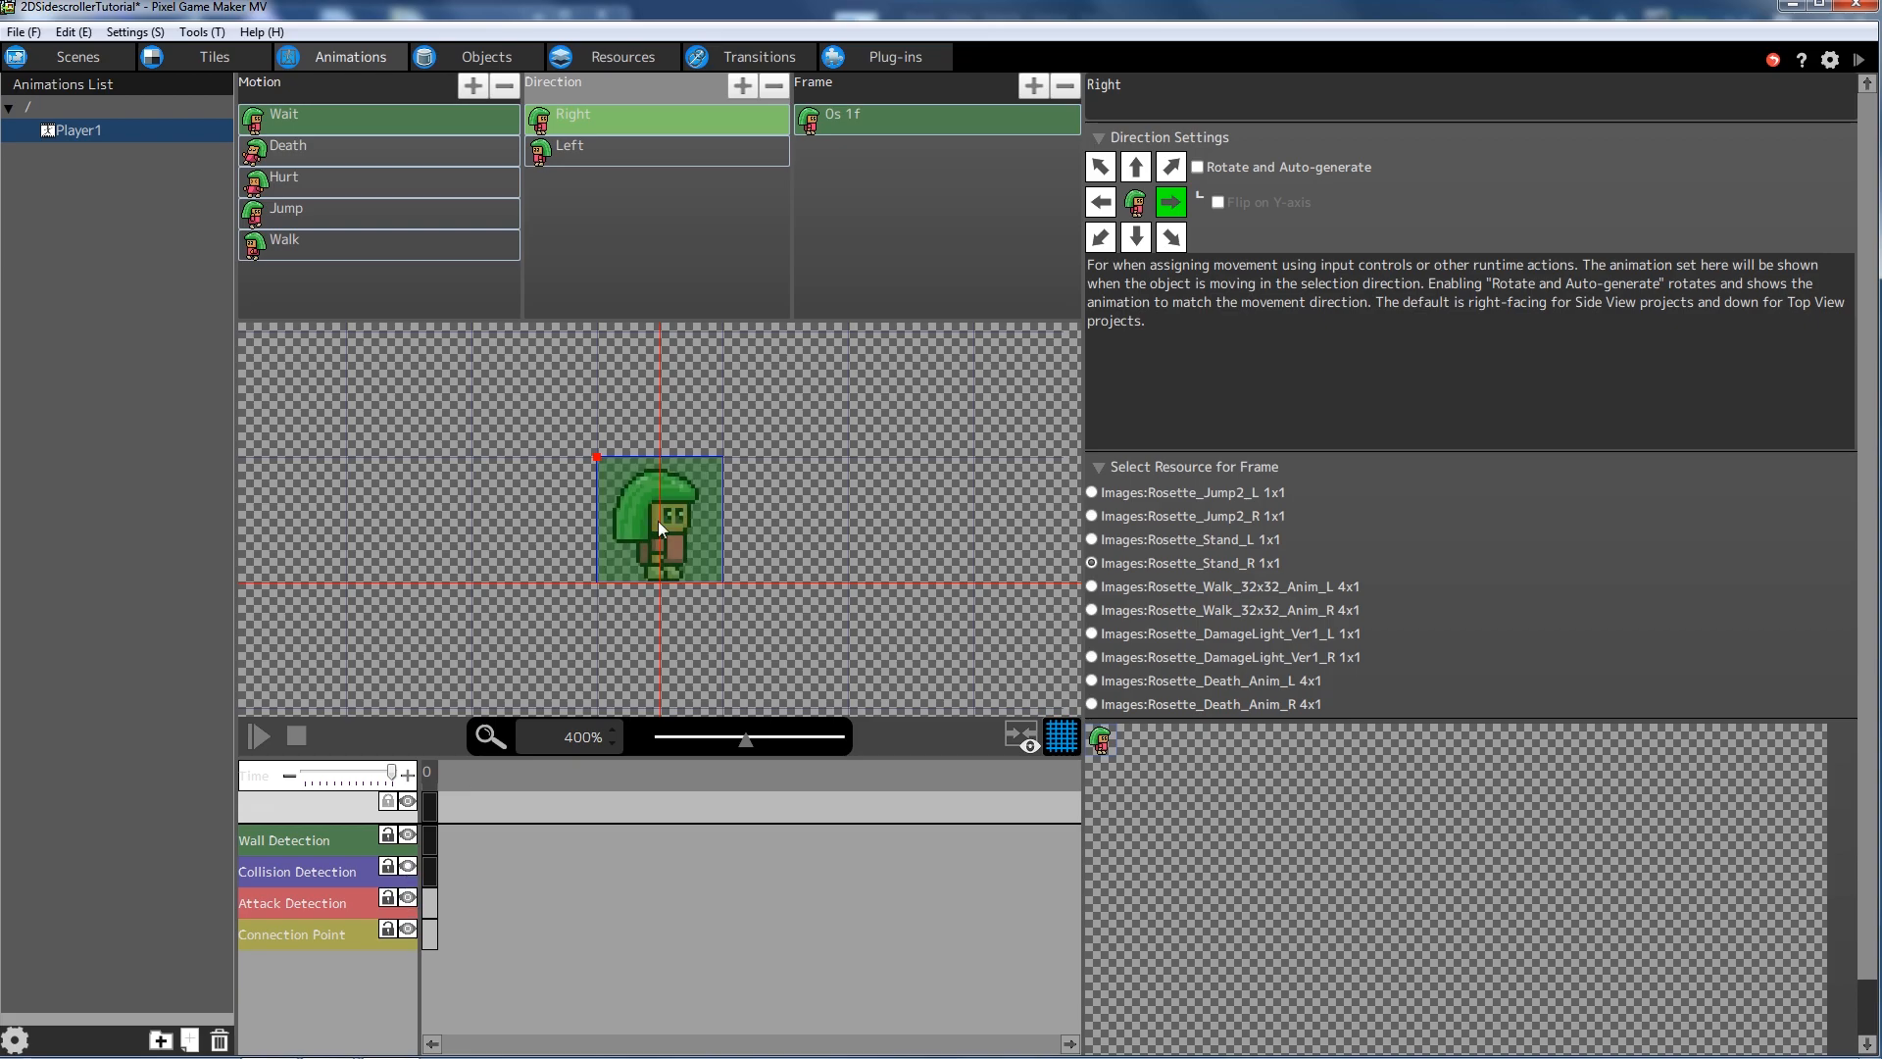
- Resize the Wall Detection of the Wait motion's Right direction to 10 x 29 and position it at 12, 2
left_click(703, 496)
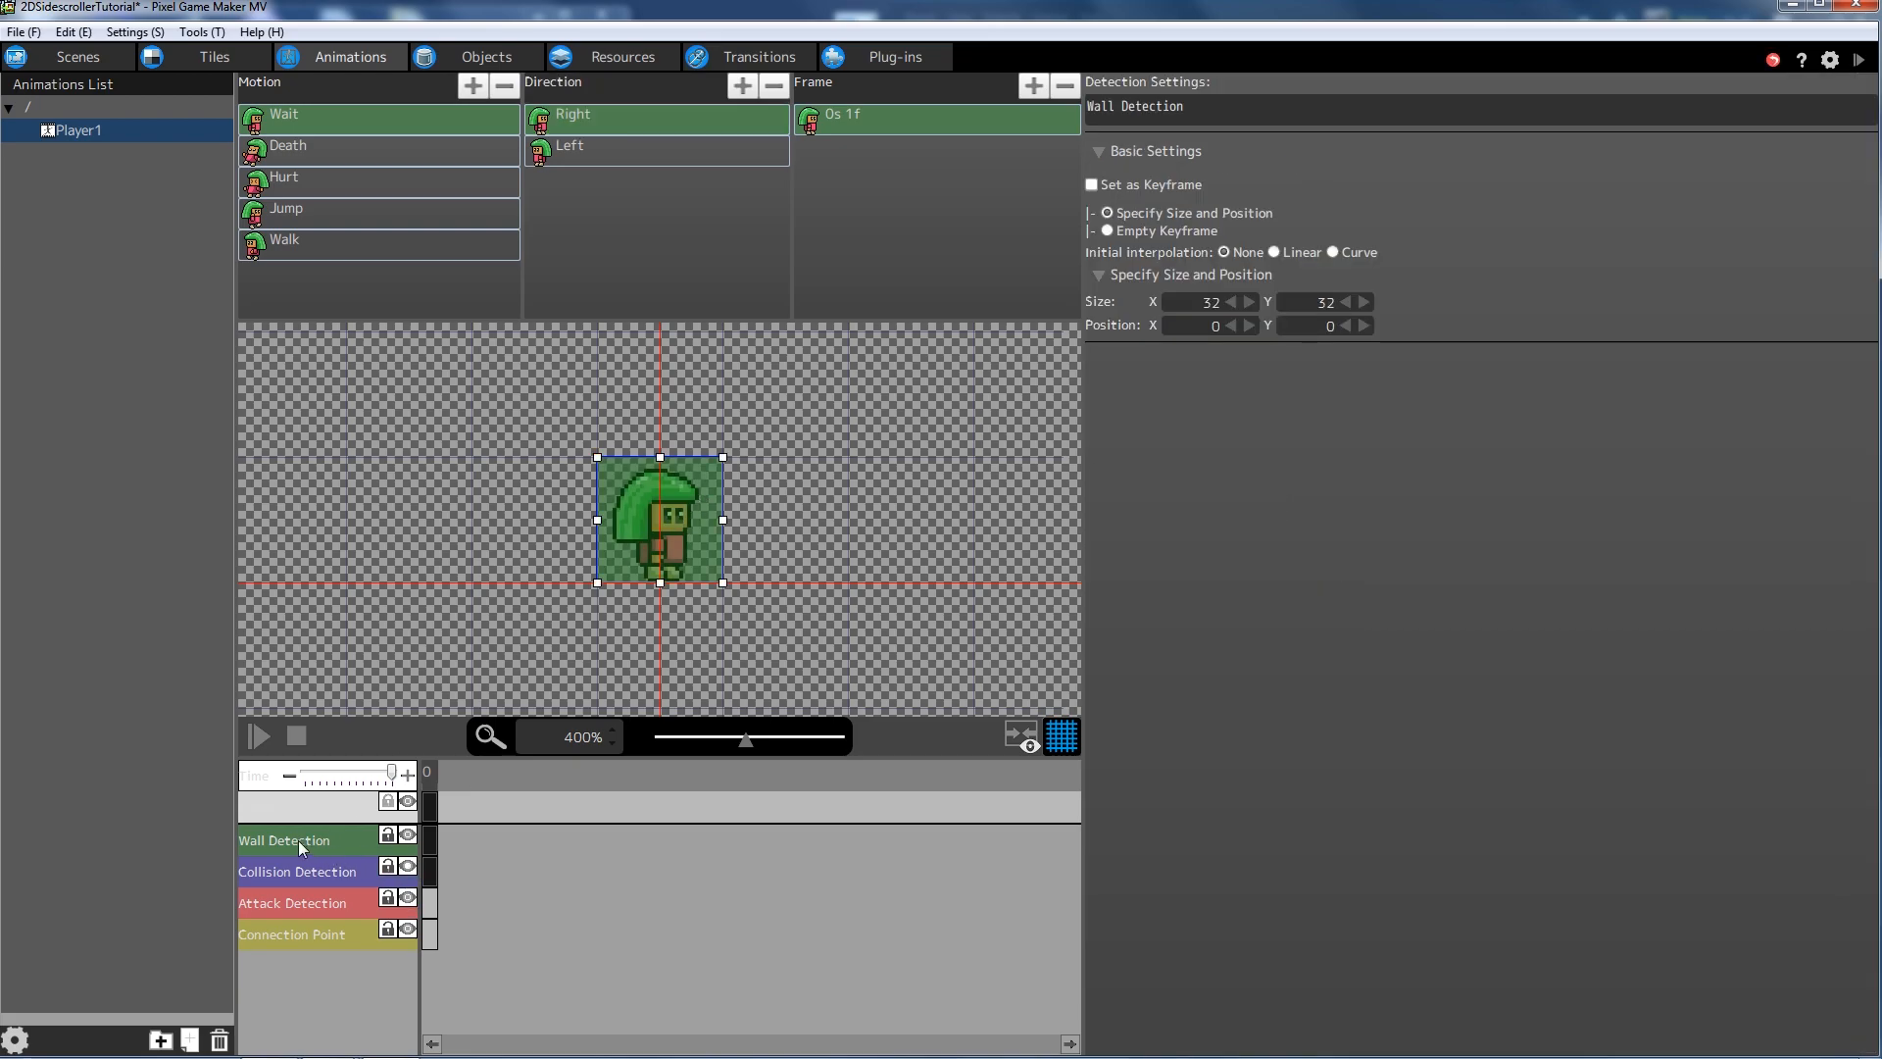
double_click(1190, 297)
double_click(1292, 302)
type("29")
key("Return")
left_click_drag(598, 536, 664, 540)
key("Left")
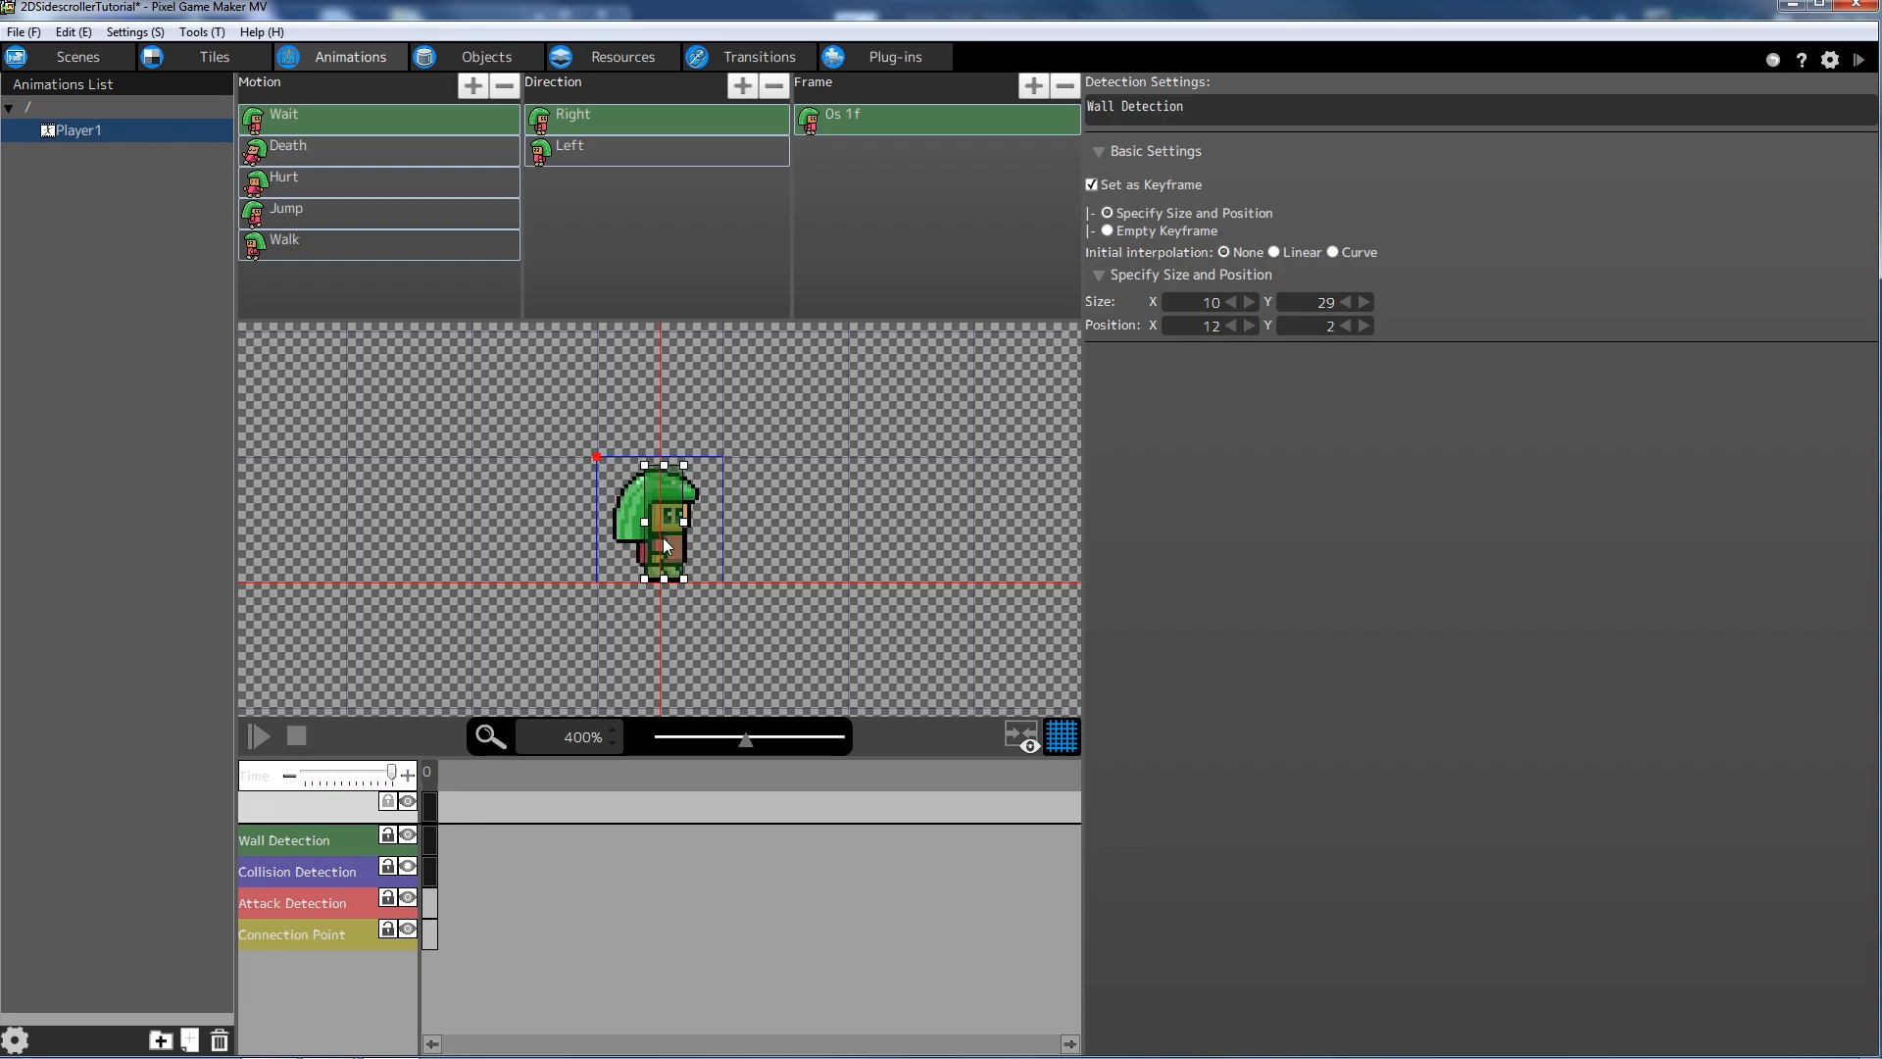
left_click(803, 527)
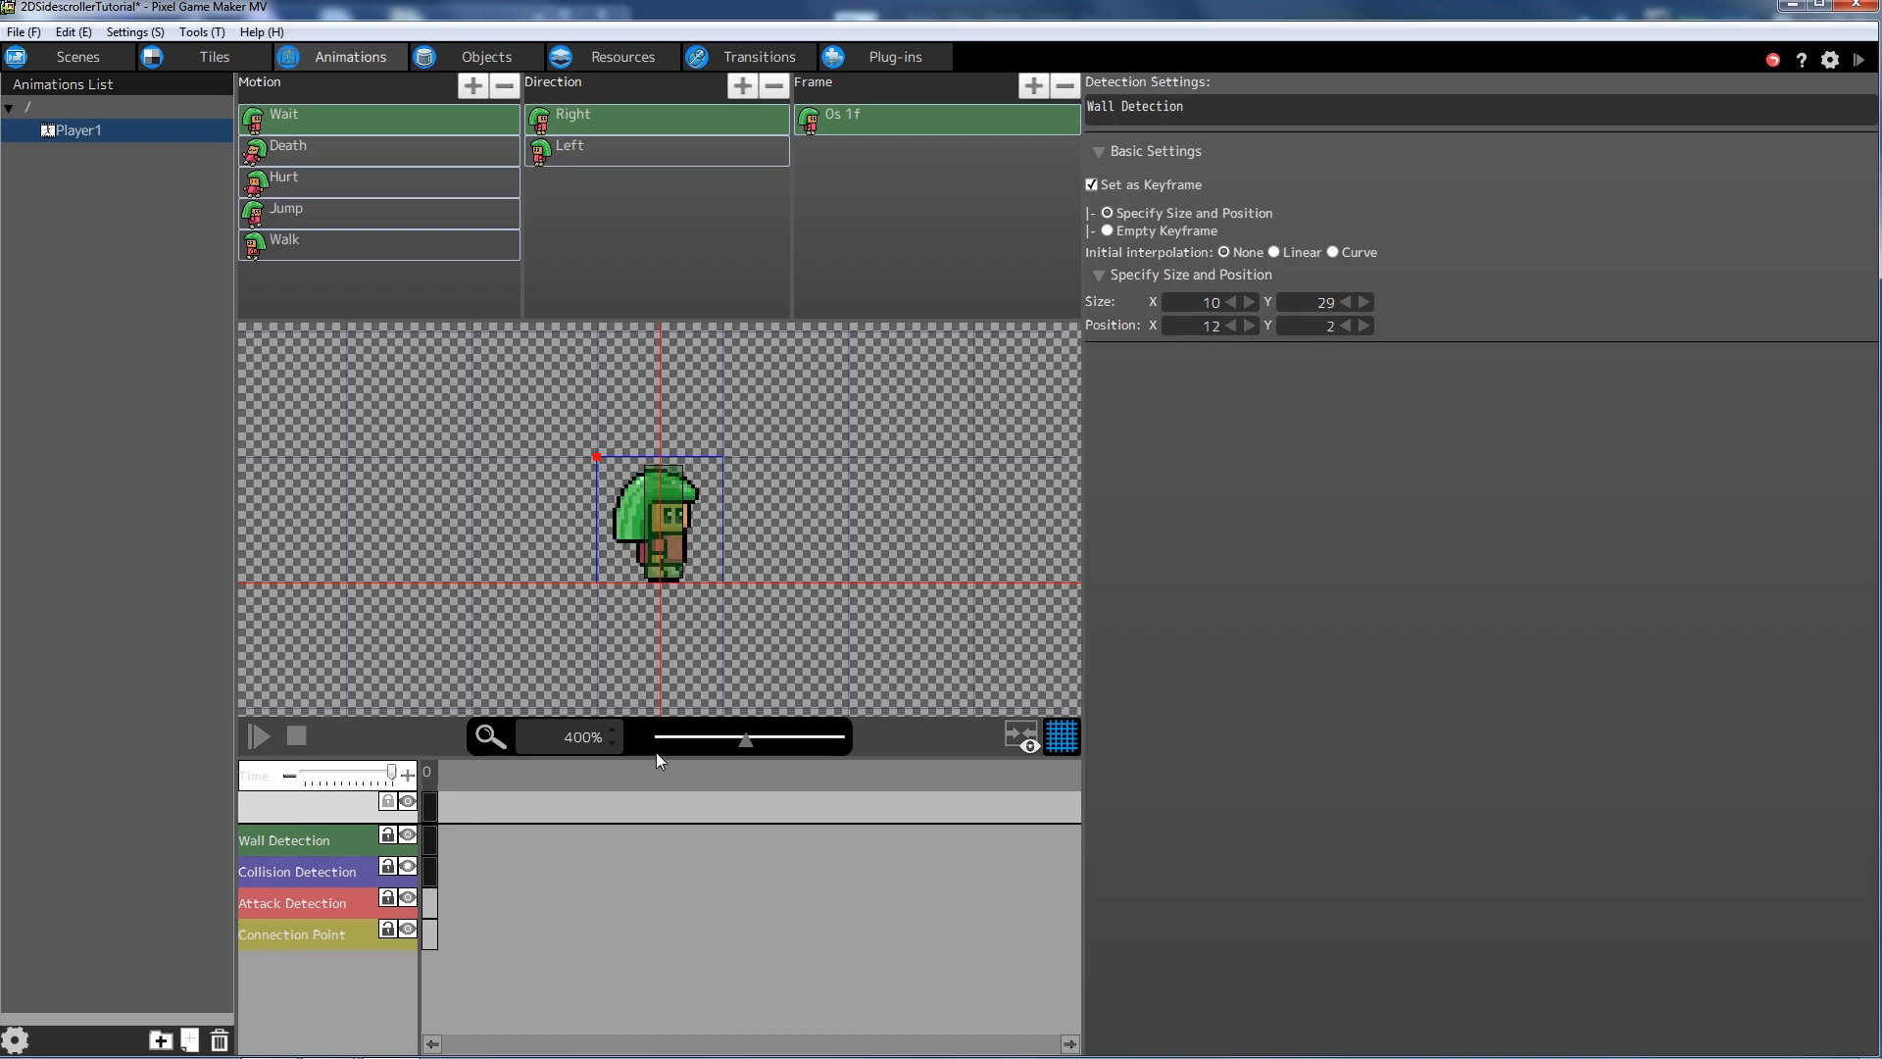
- Show the Collision Detection instead of the Wall Detection, resize it to 10 x 29 and move it to about 11, 3
left_click(410, 839)
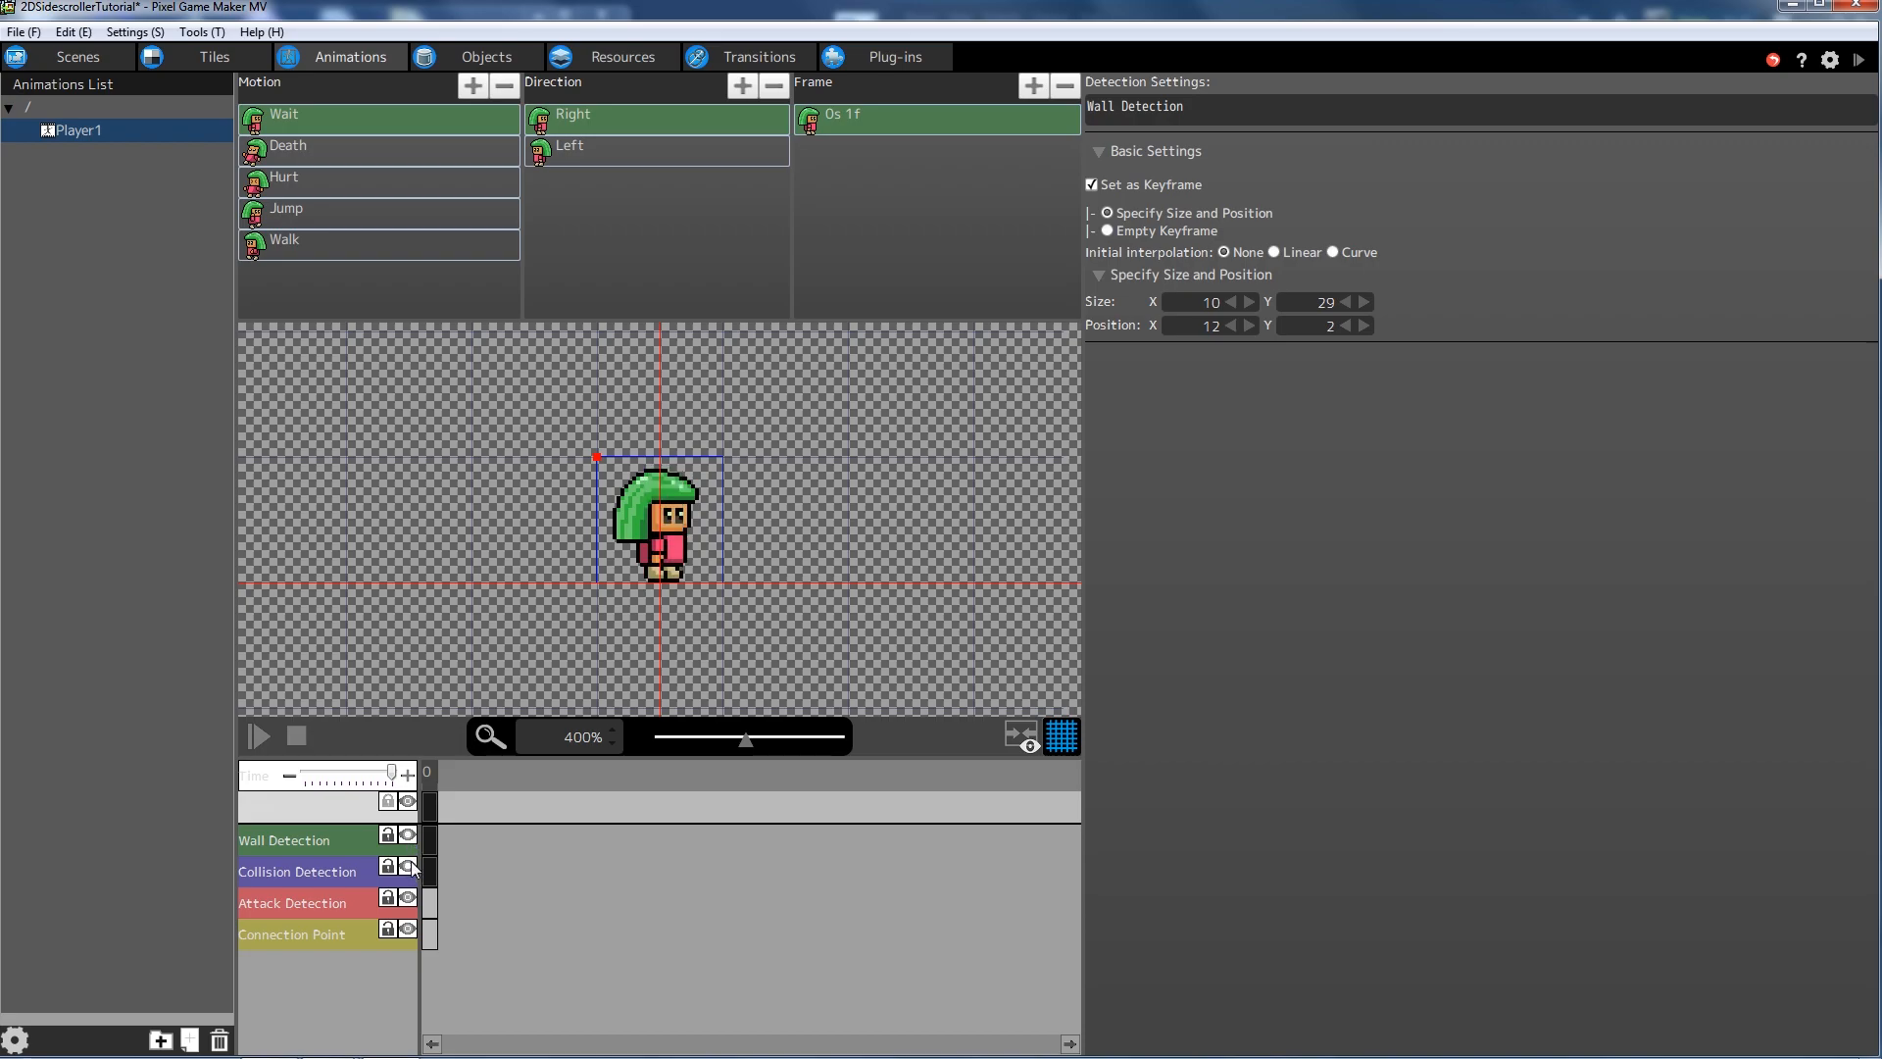
left_click(410, 869)
double_click(1212, 302)
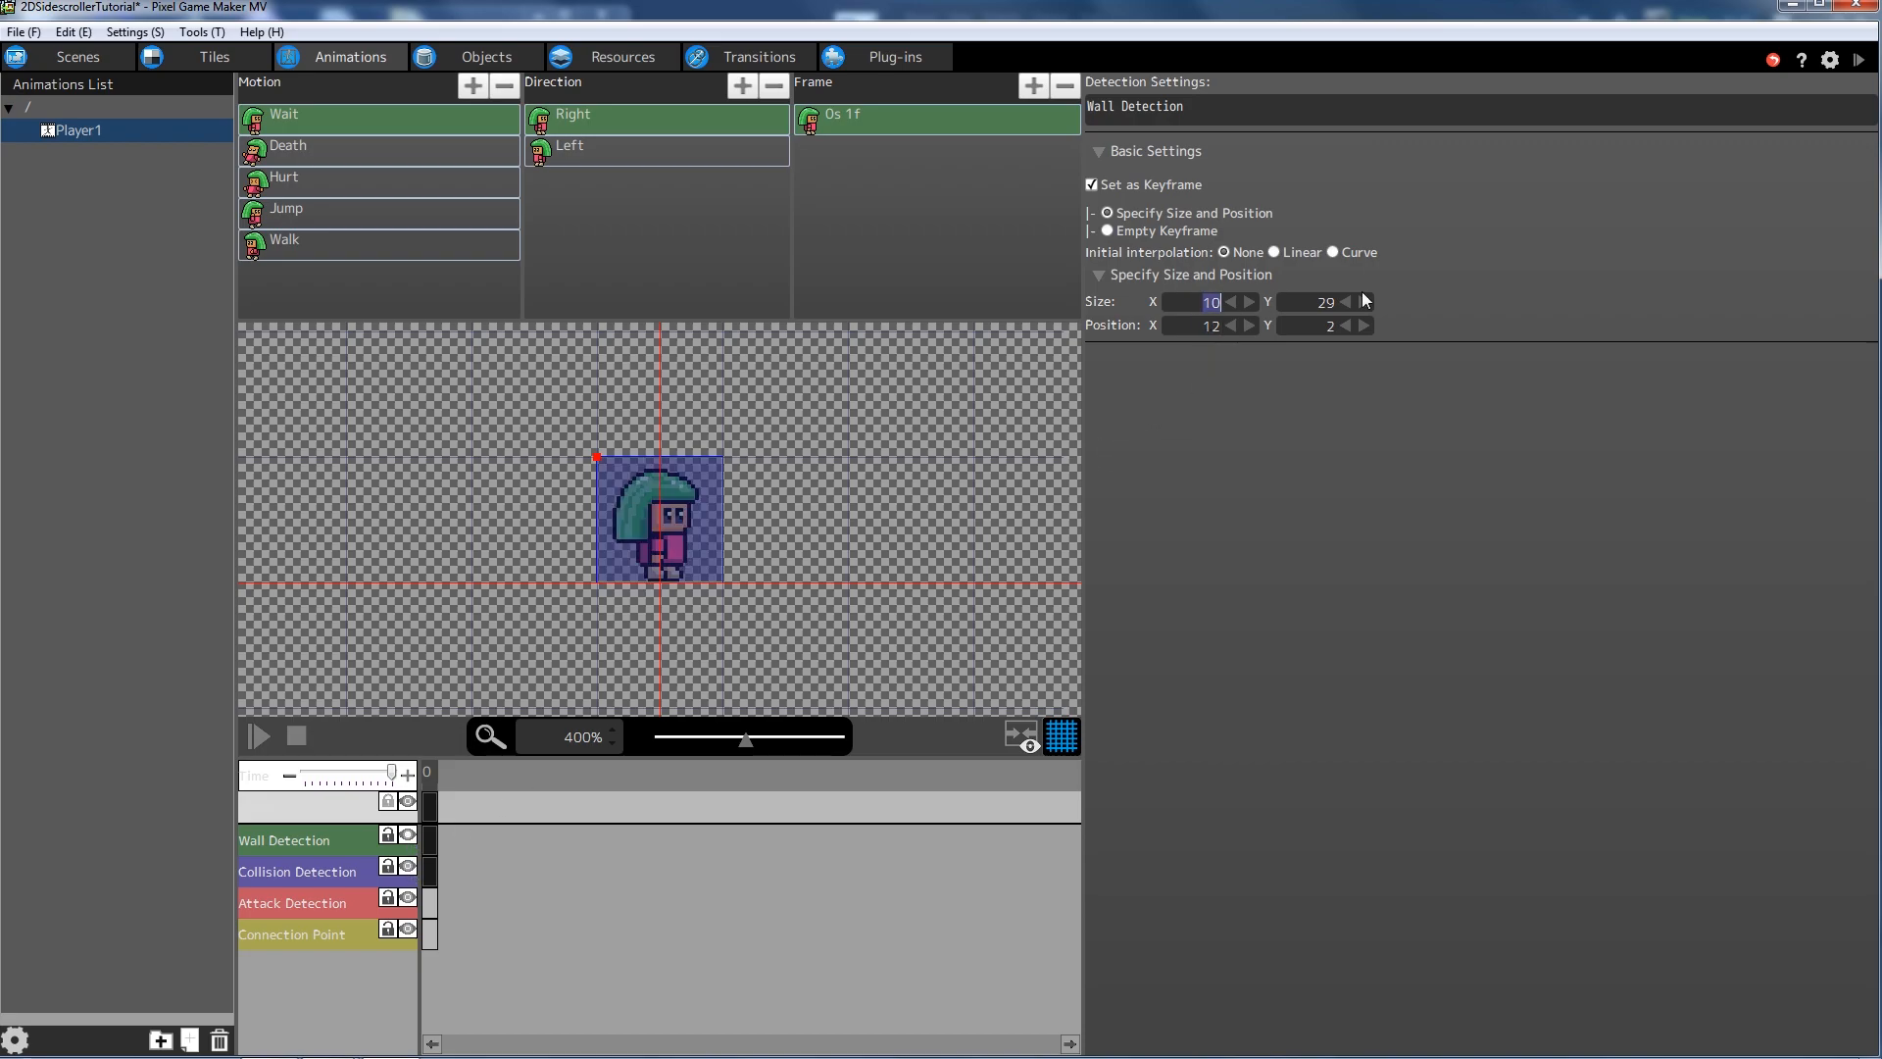
left_click(694, 526)
double_click(1211, 302)
type("10")
left_click_drag(1316, 304, 1361, 314)
type("29")
key("Return")
left_click_drag(620, 504, 663, 519)
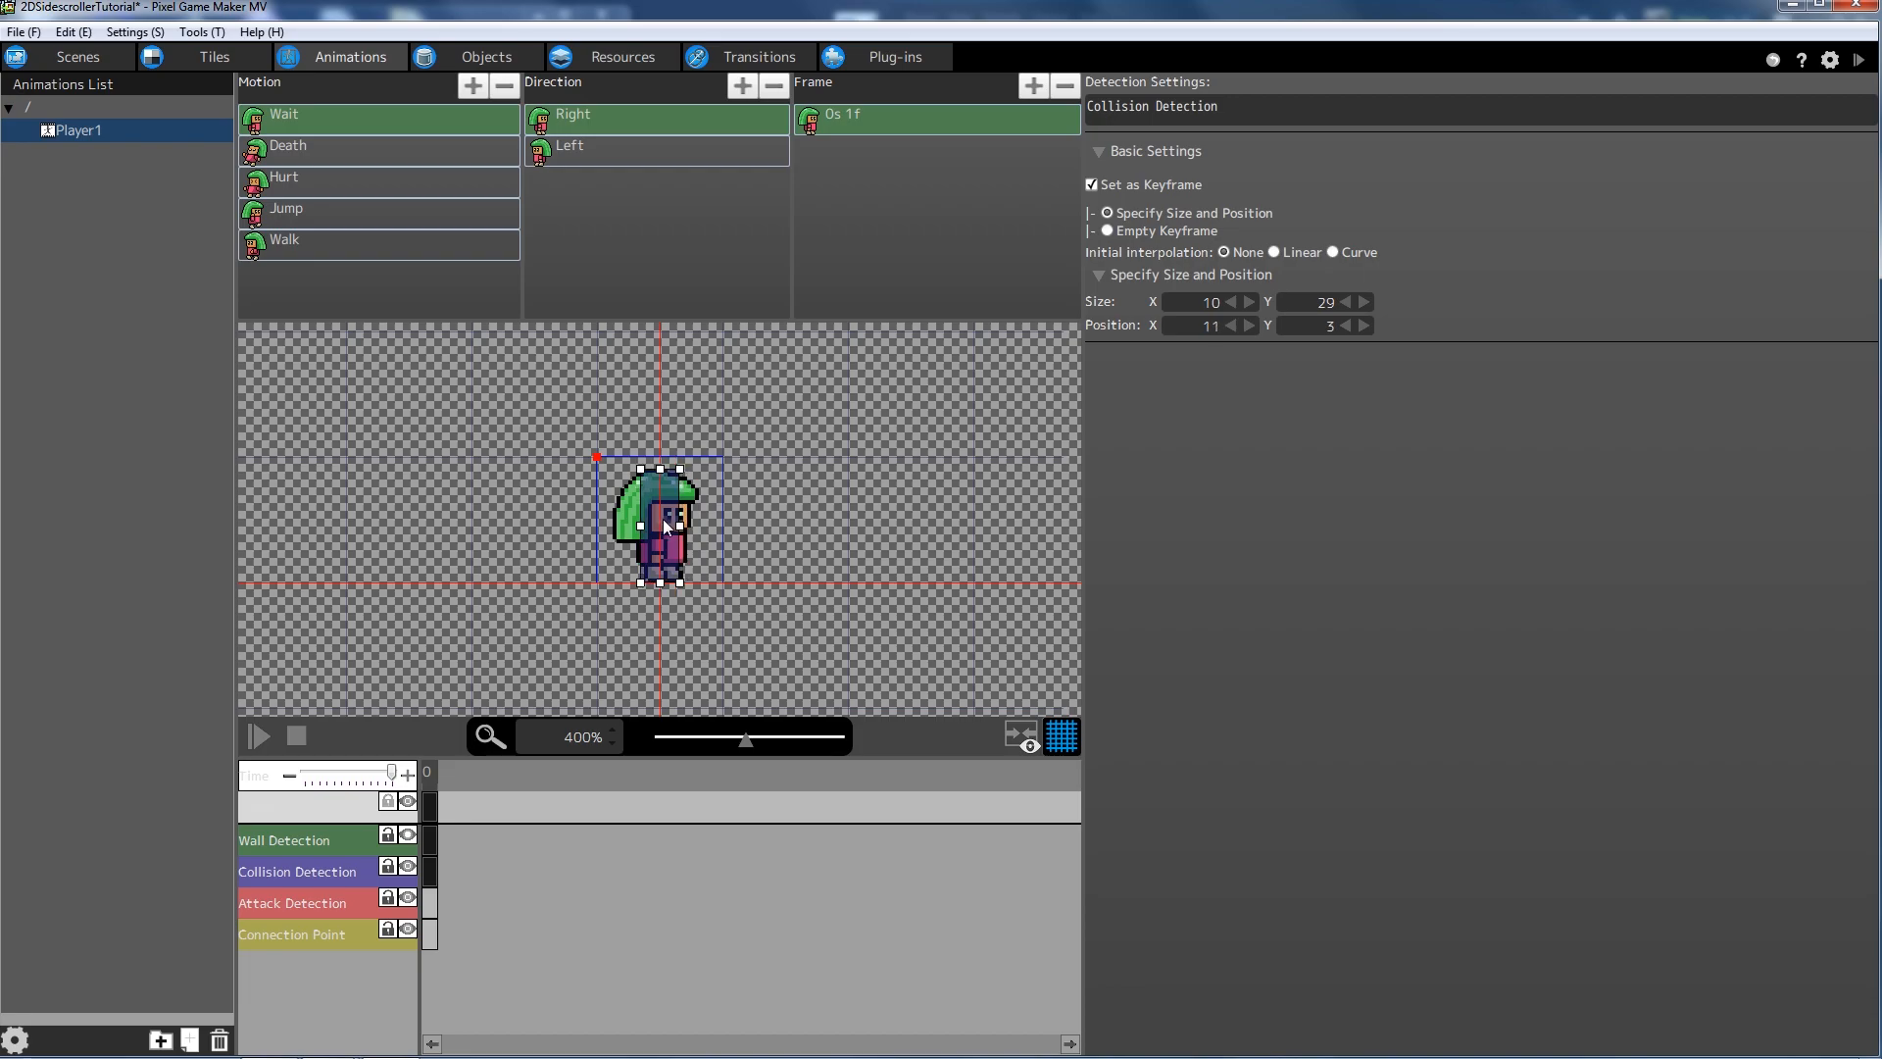
- Resize the Collision Detection of the Wait motion's Left direction to 10 x 29 and move it over the character's body
left_click(608, 147)
left_click(773, 513)
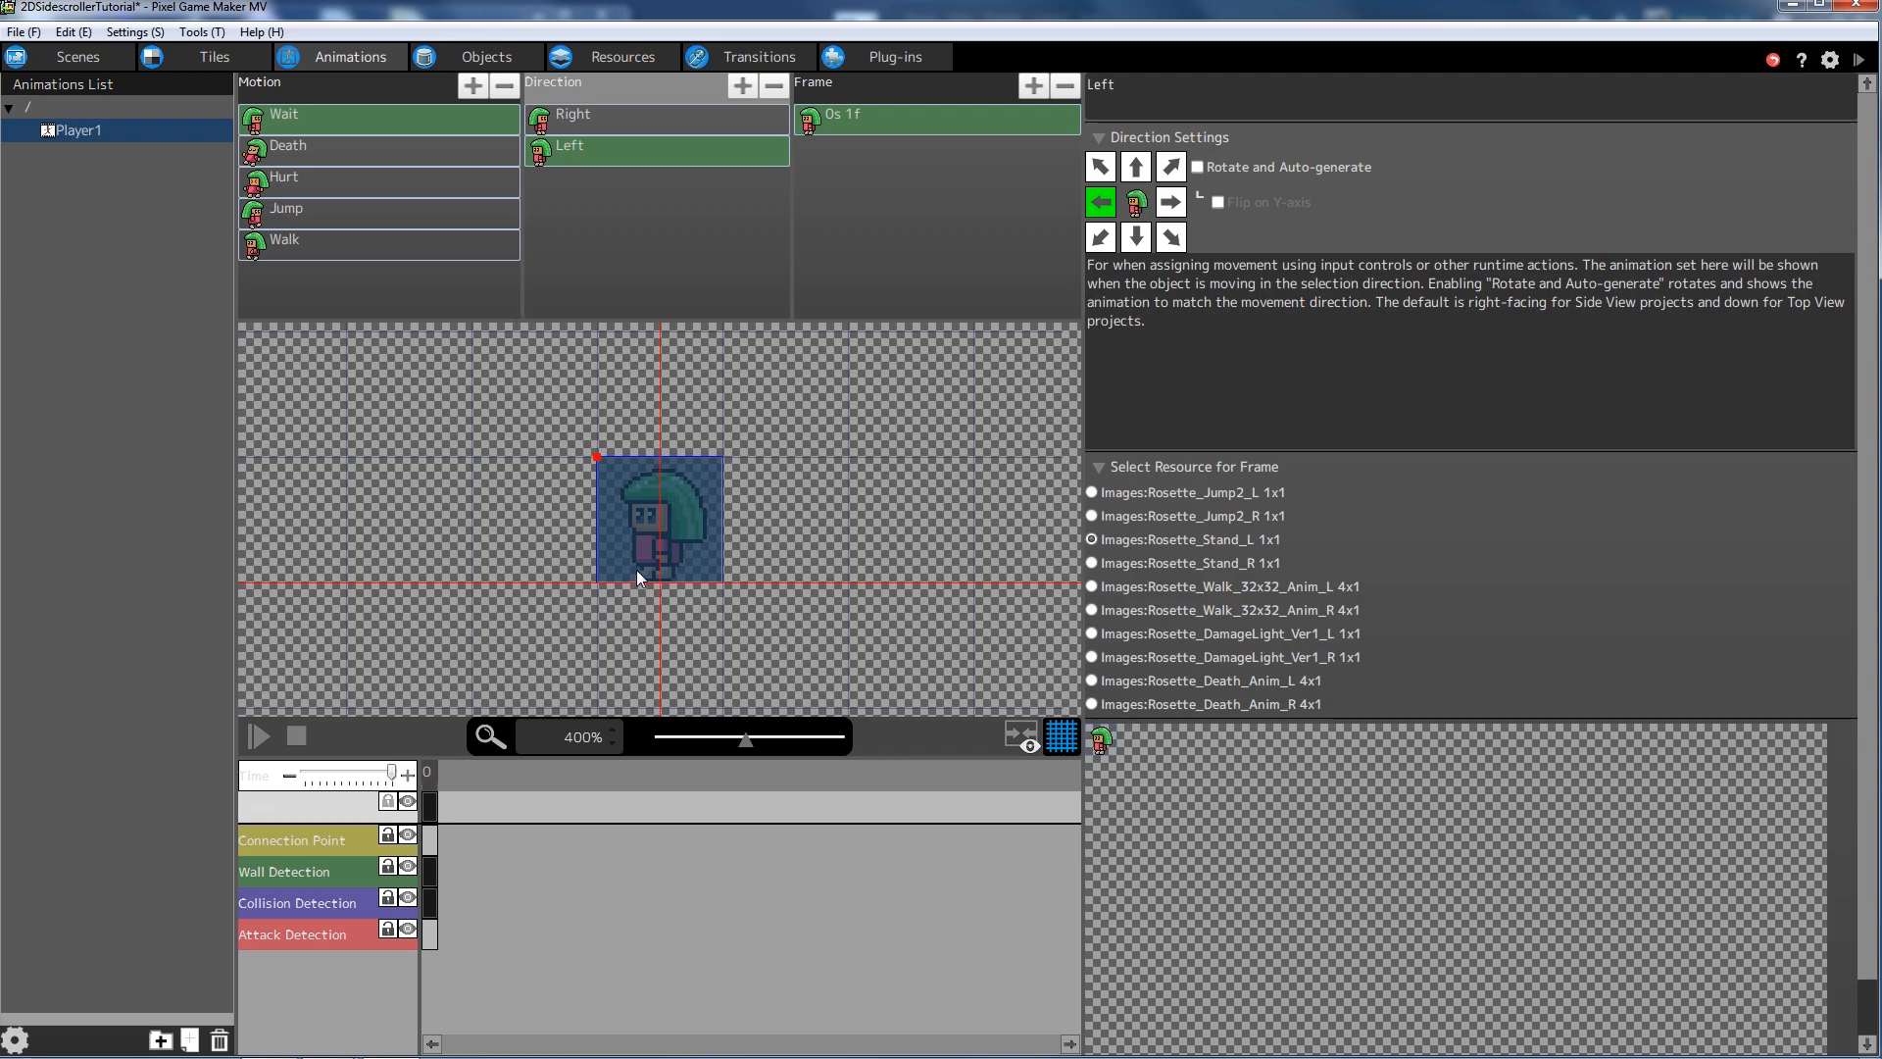
left_click(710, 524)
left_click(751, 486)
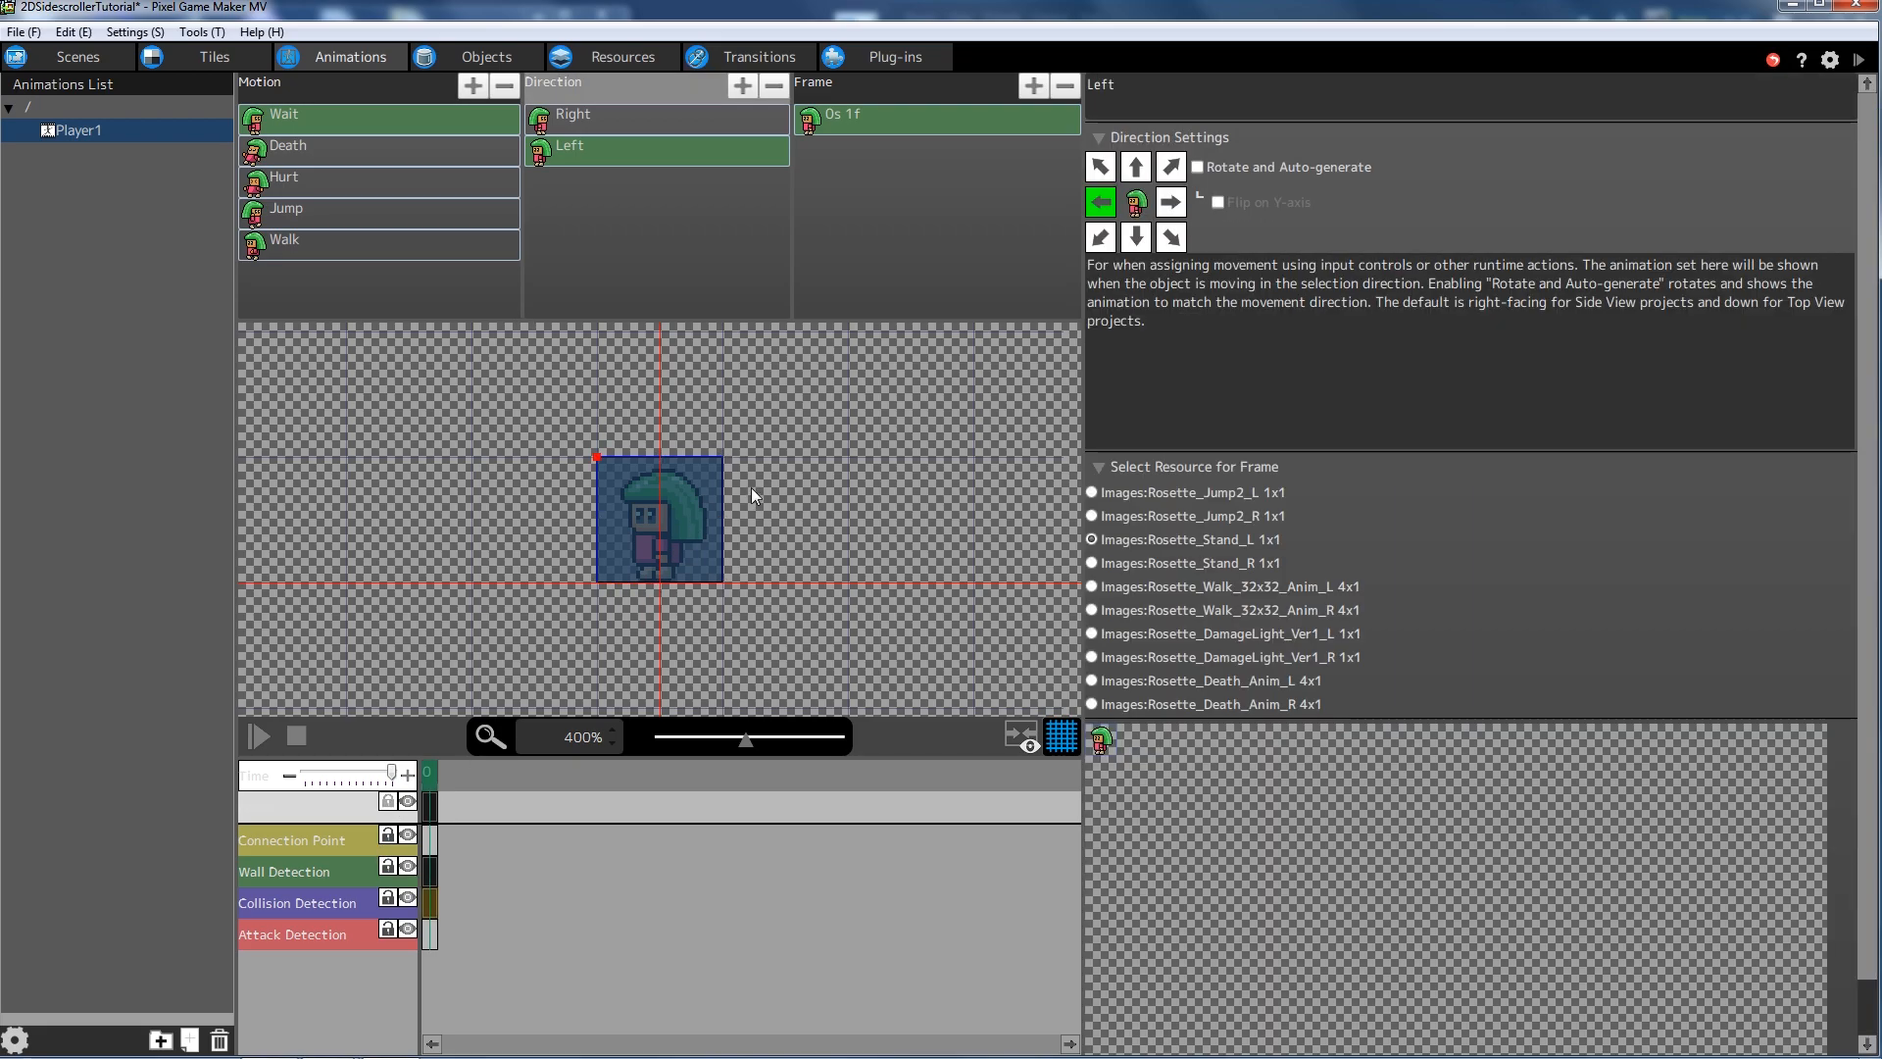
left_click(698, 481)
double_click(1198, 303)
type("10")
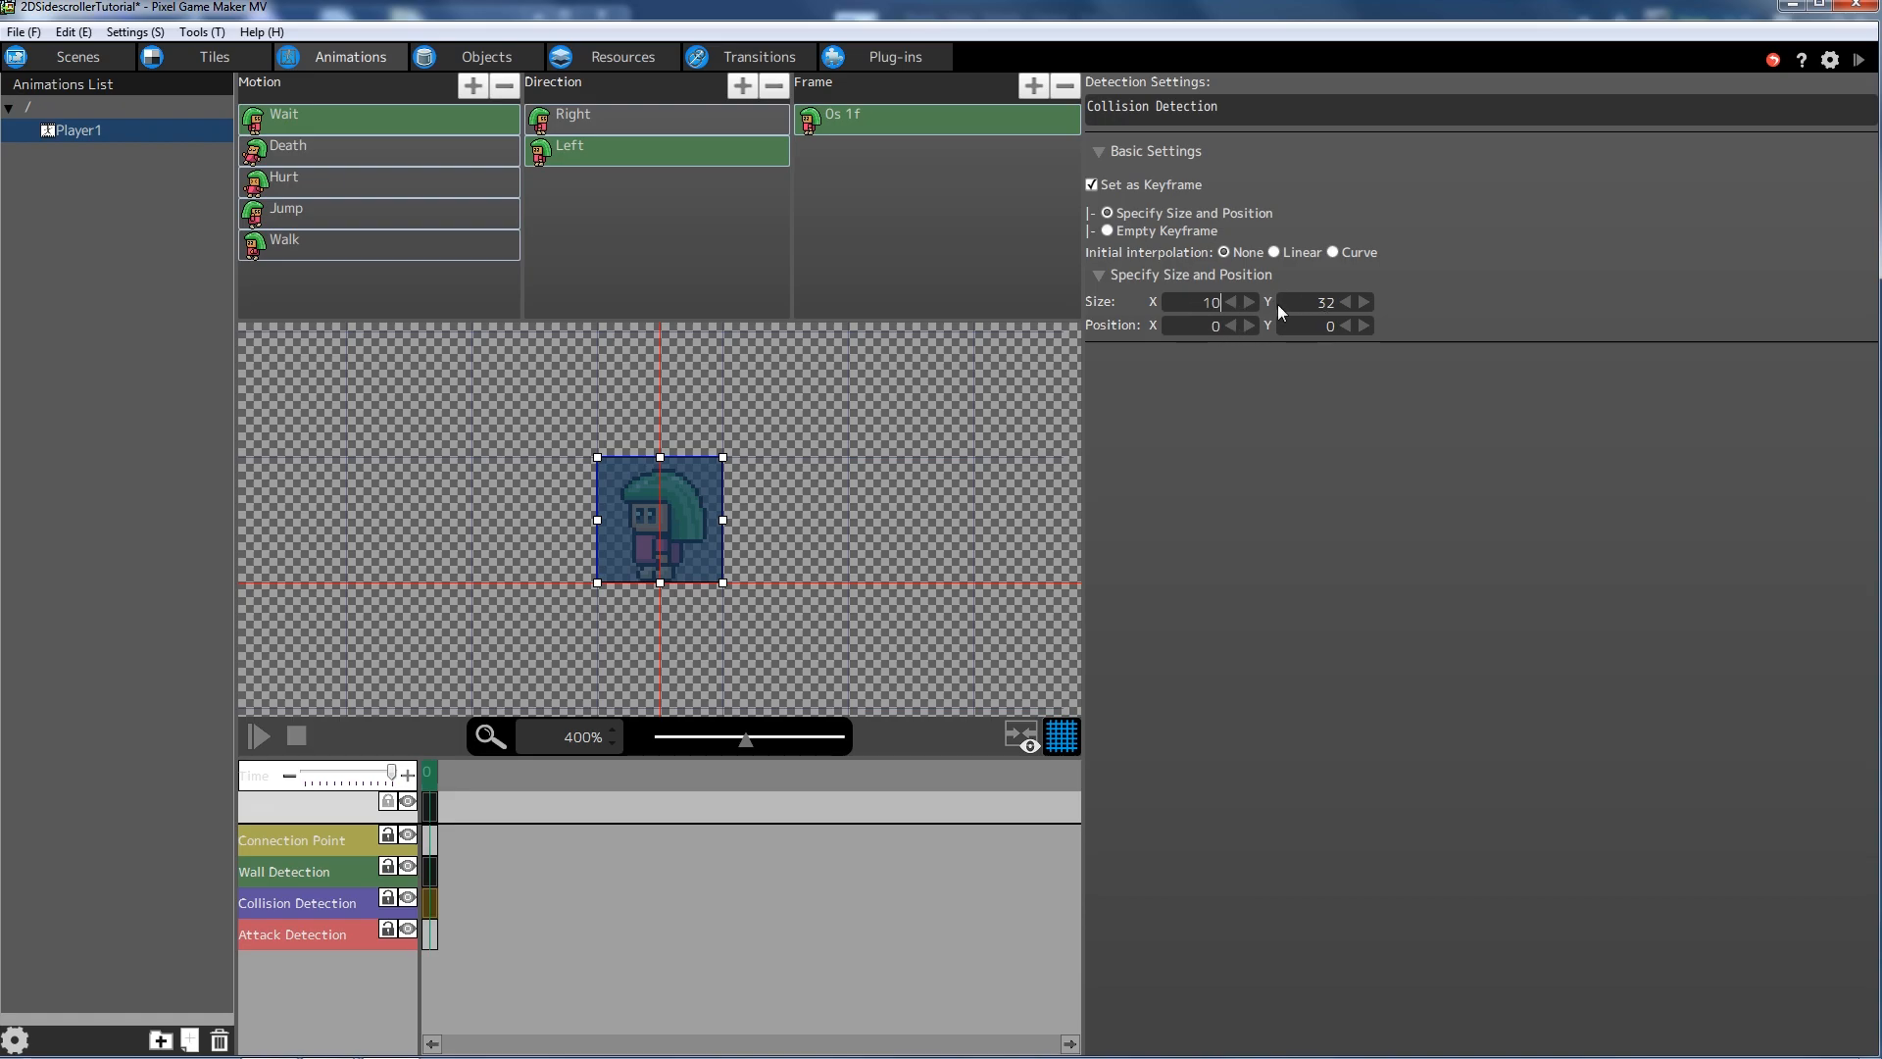
key("Return")
double_click(1293, 302)
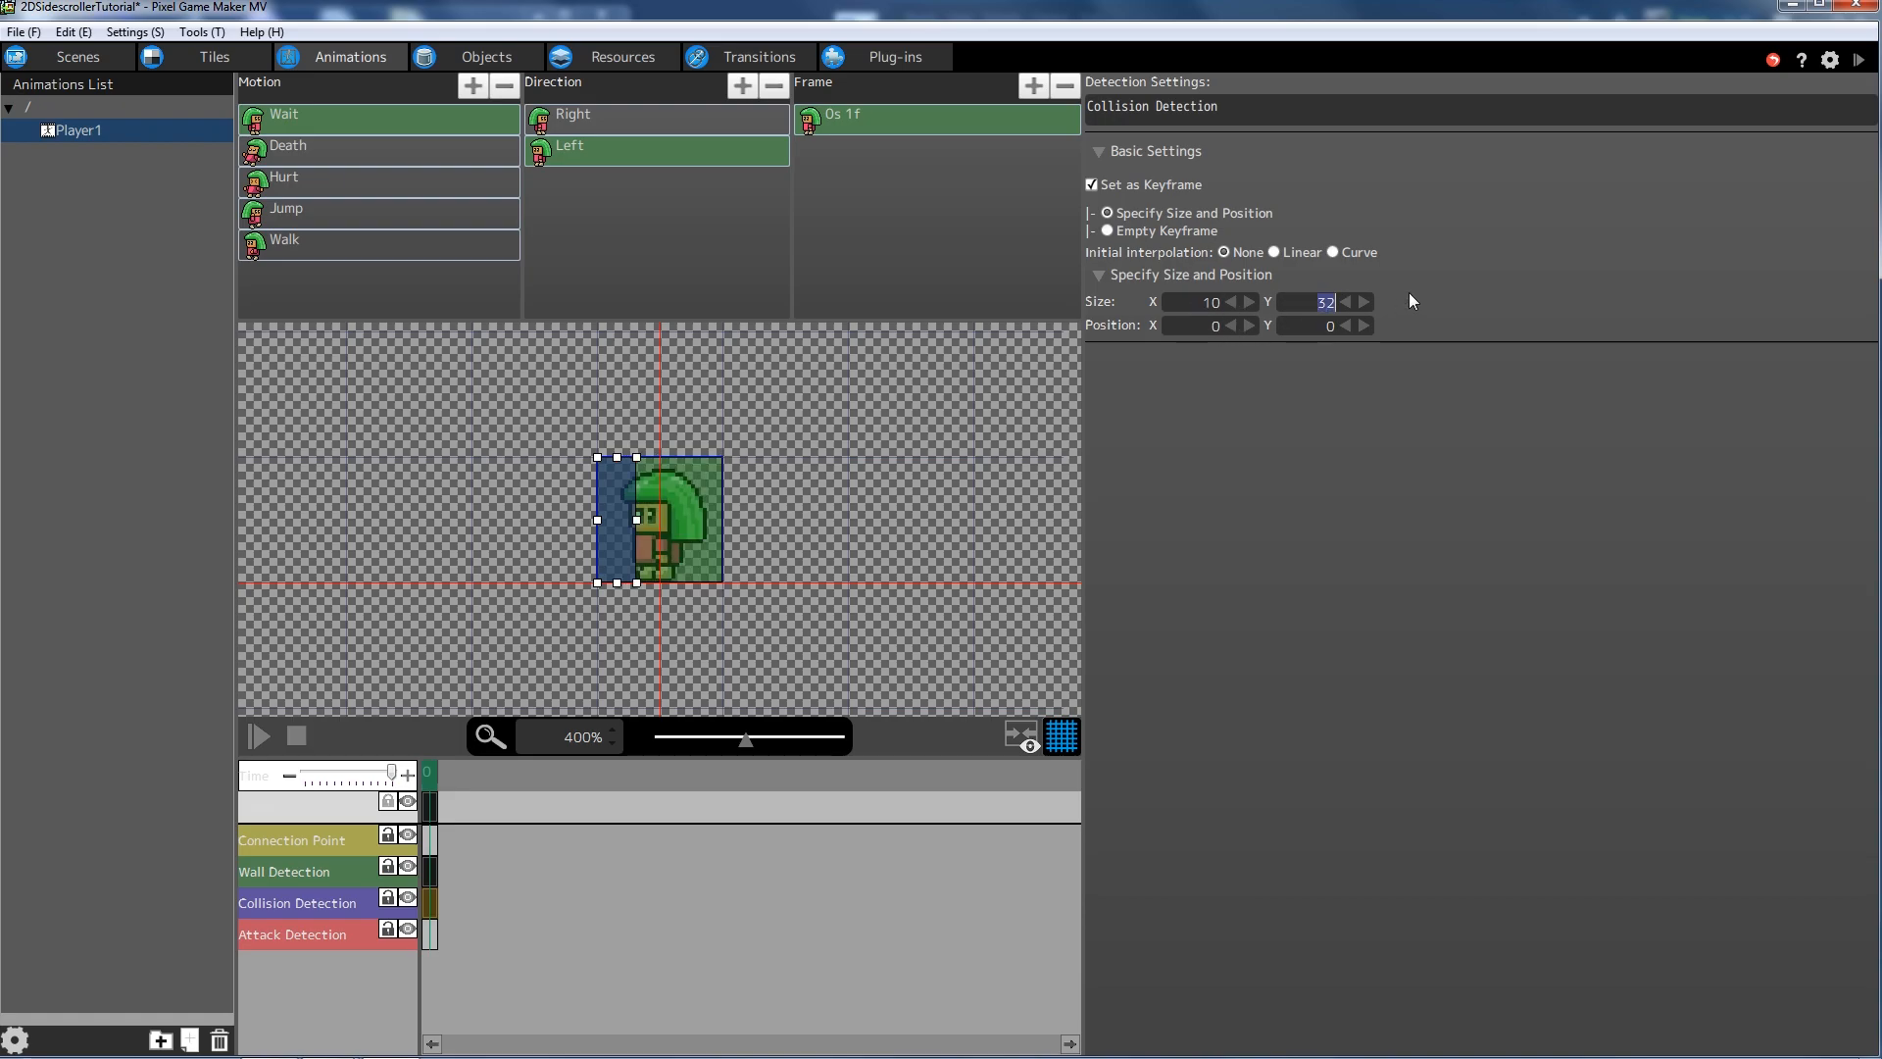
type("29")
key("Return")
left_click_drag(637, 491, 661, 493)
- Resize the Wall Detection of the Wait motion's Left direction to 10 x 29 and position it at 10, 3
left_click(692, 481)
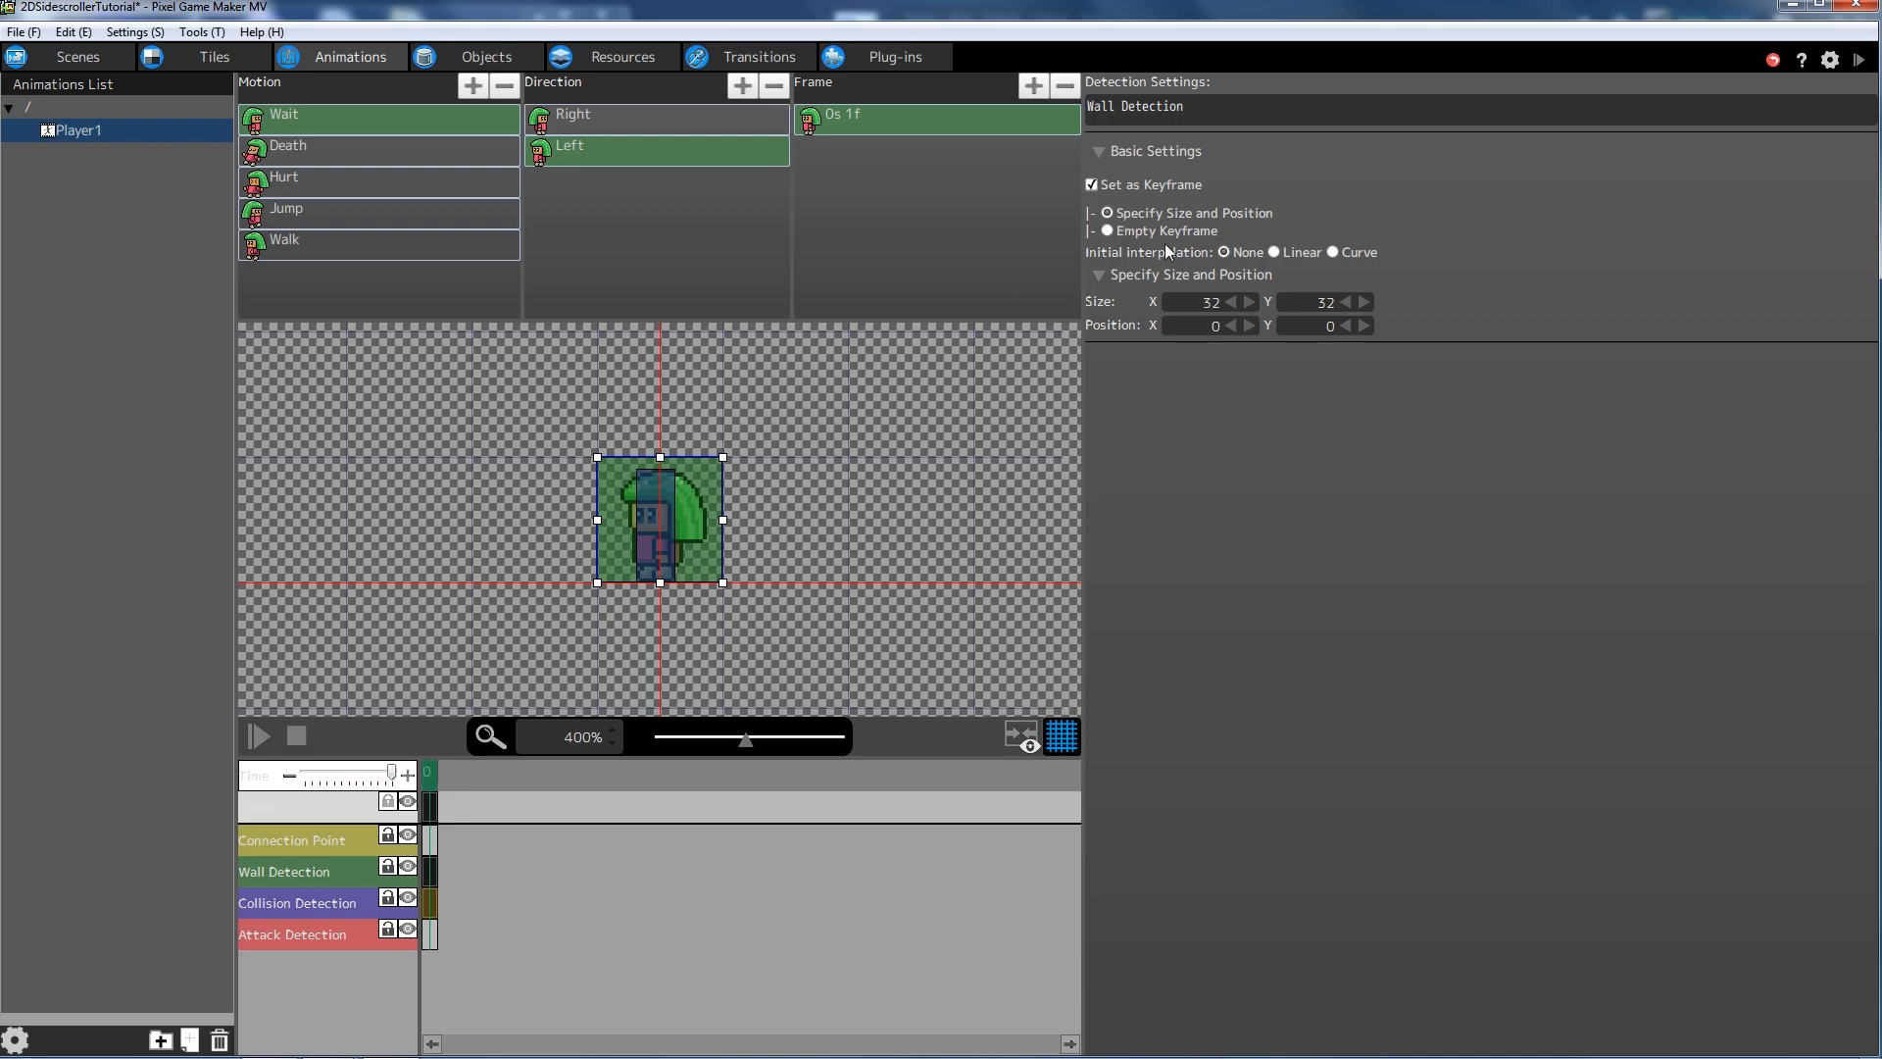
double_click(1204, 300)
type("10")
key("Return")
double_click(1339, 307)
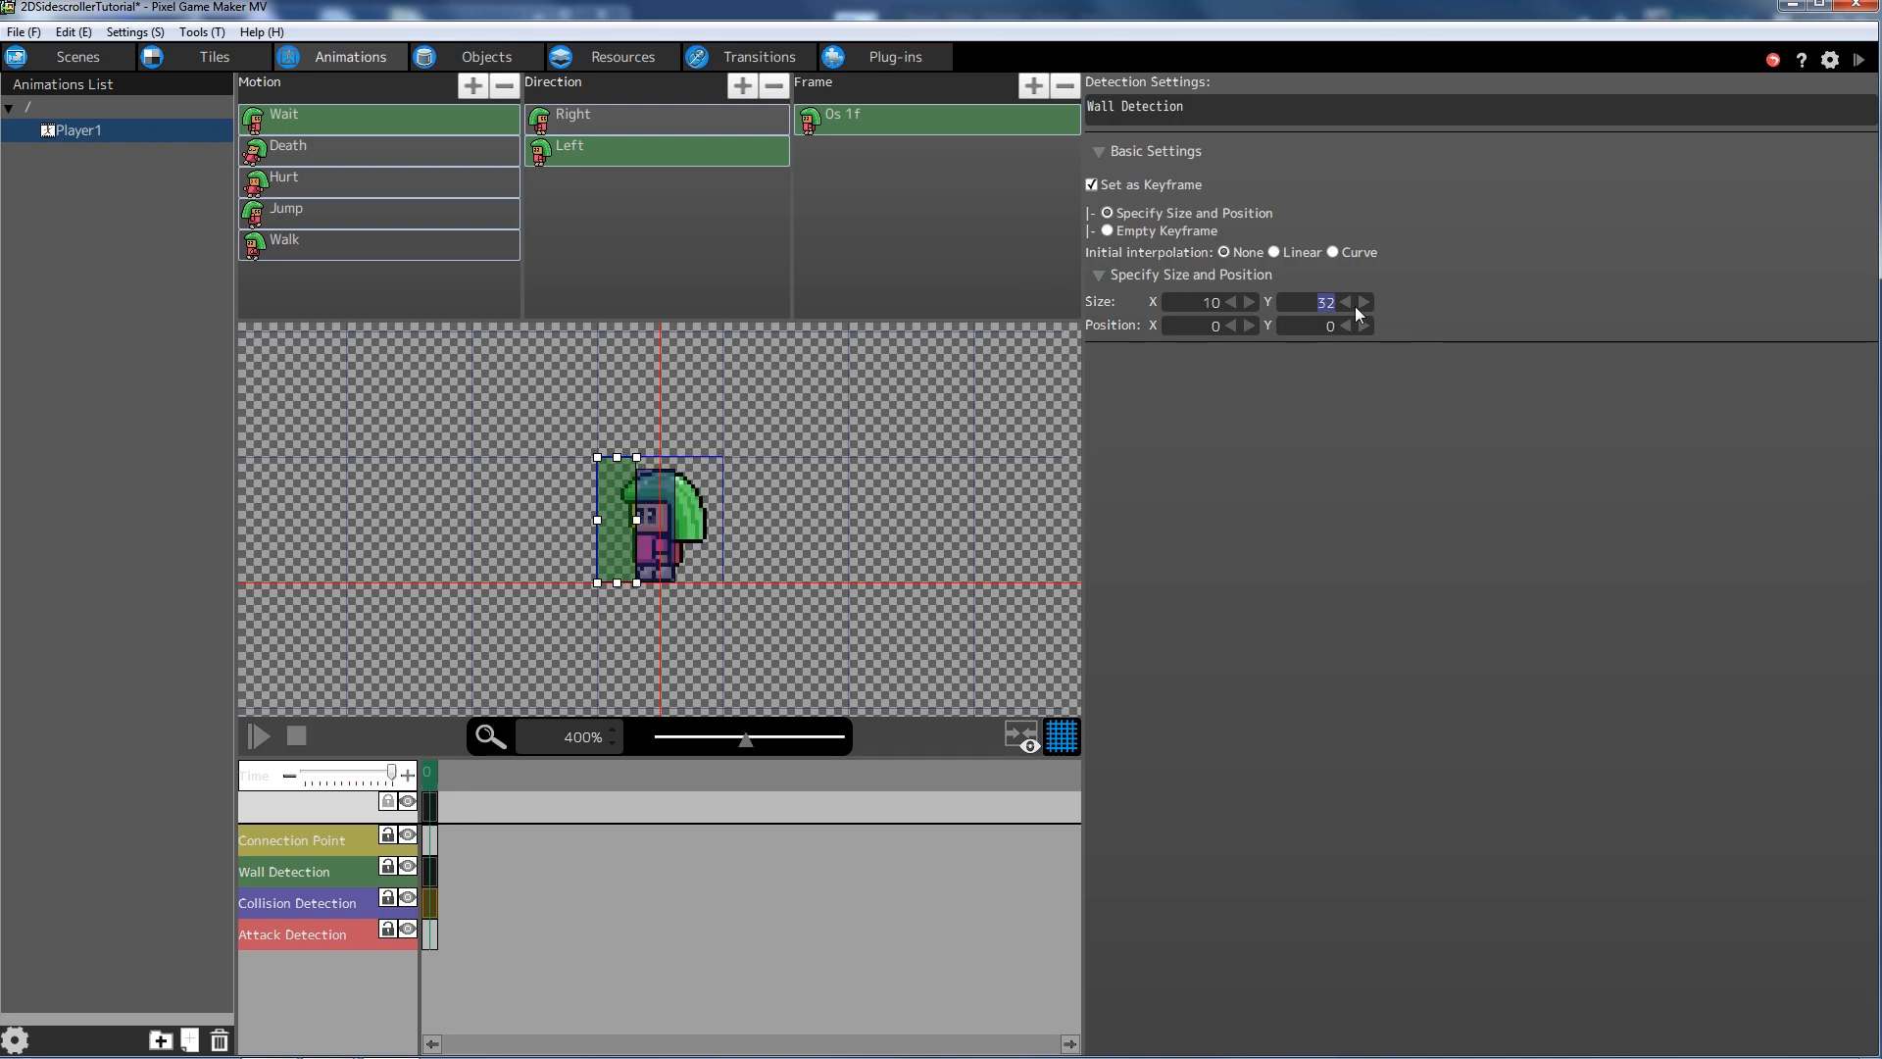
key("Return")
left_click_drag(608, 514, 641, 518)
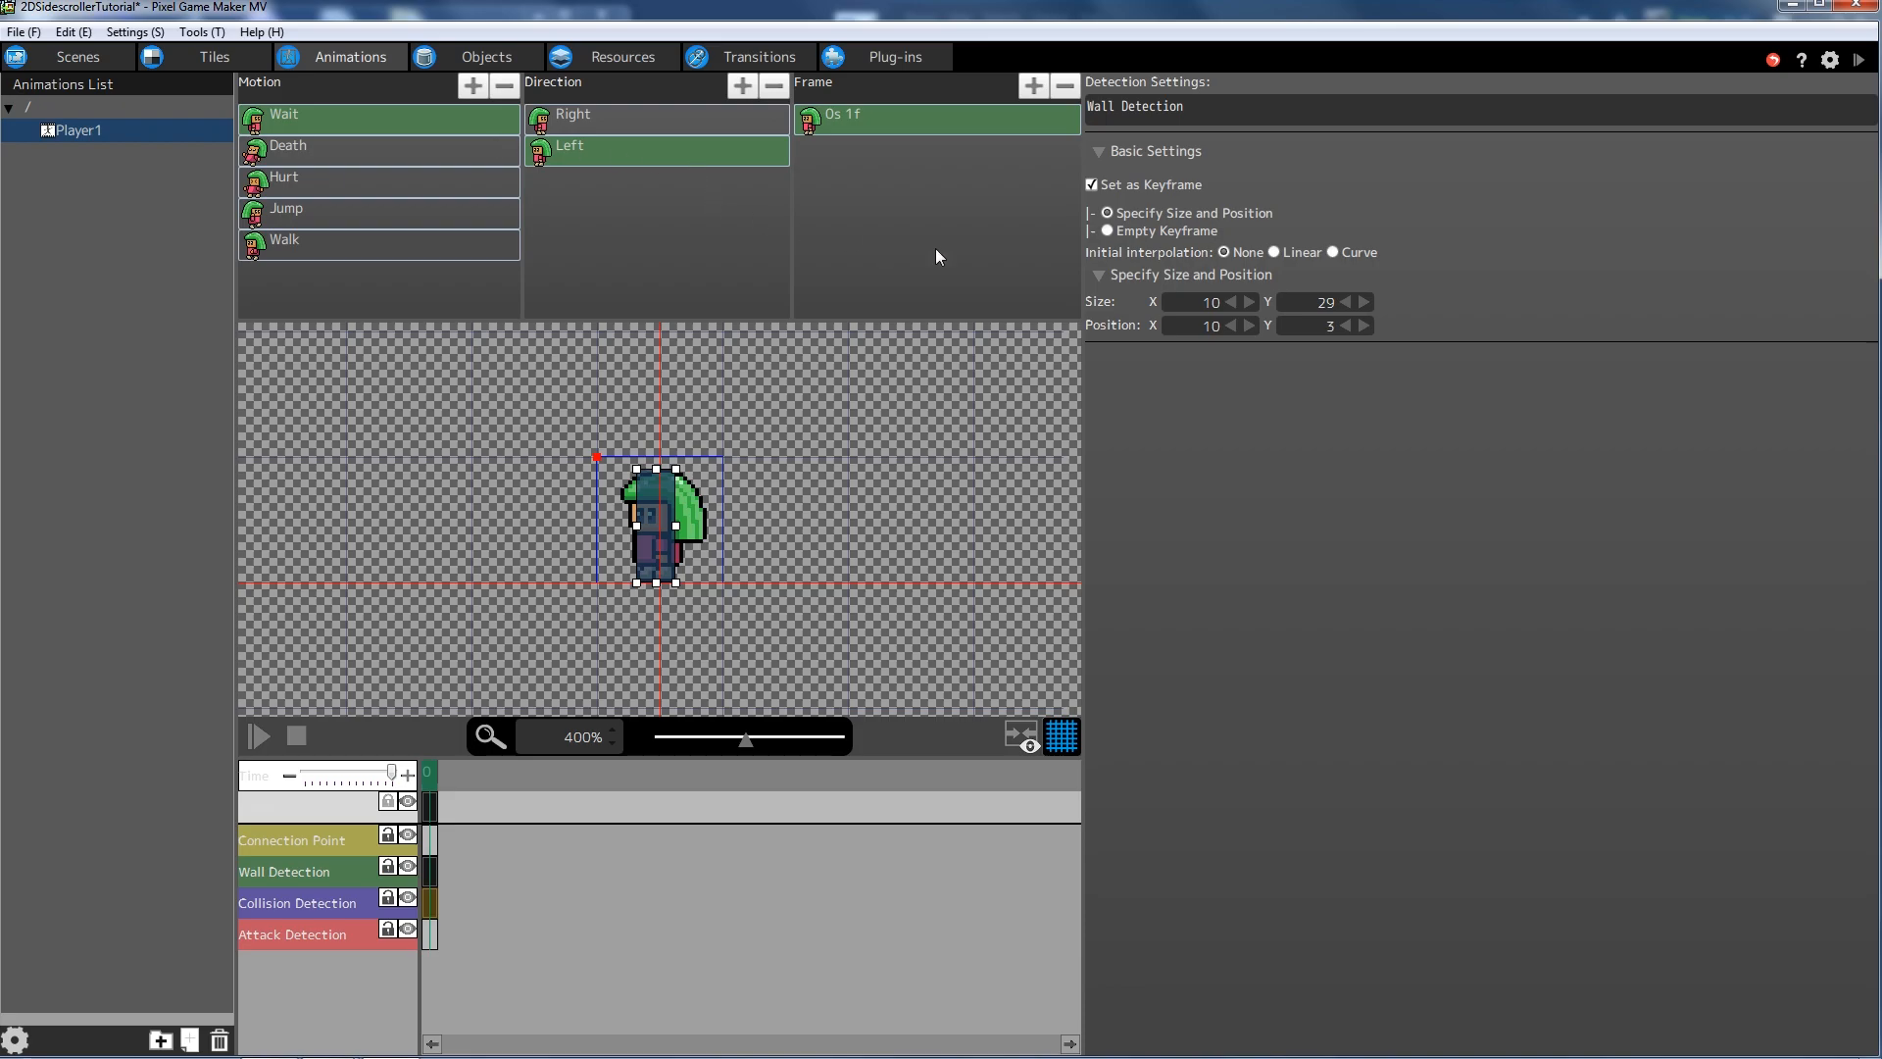
- Delete the Collision Detection track from the Death motion's Left direction
left_click(373, 149)
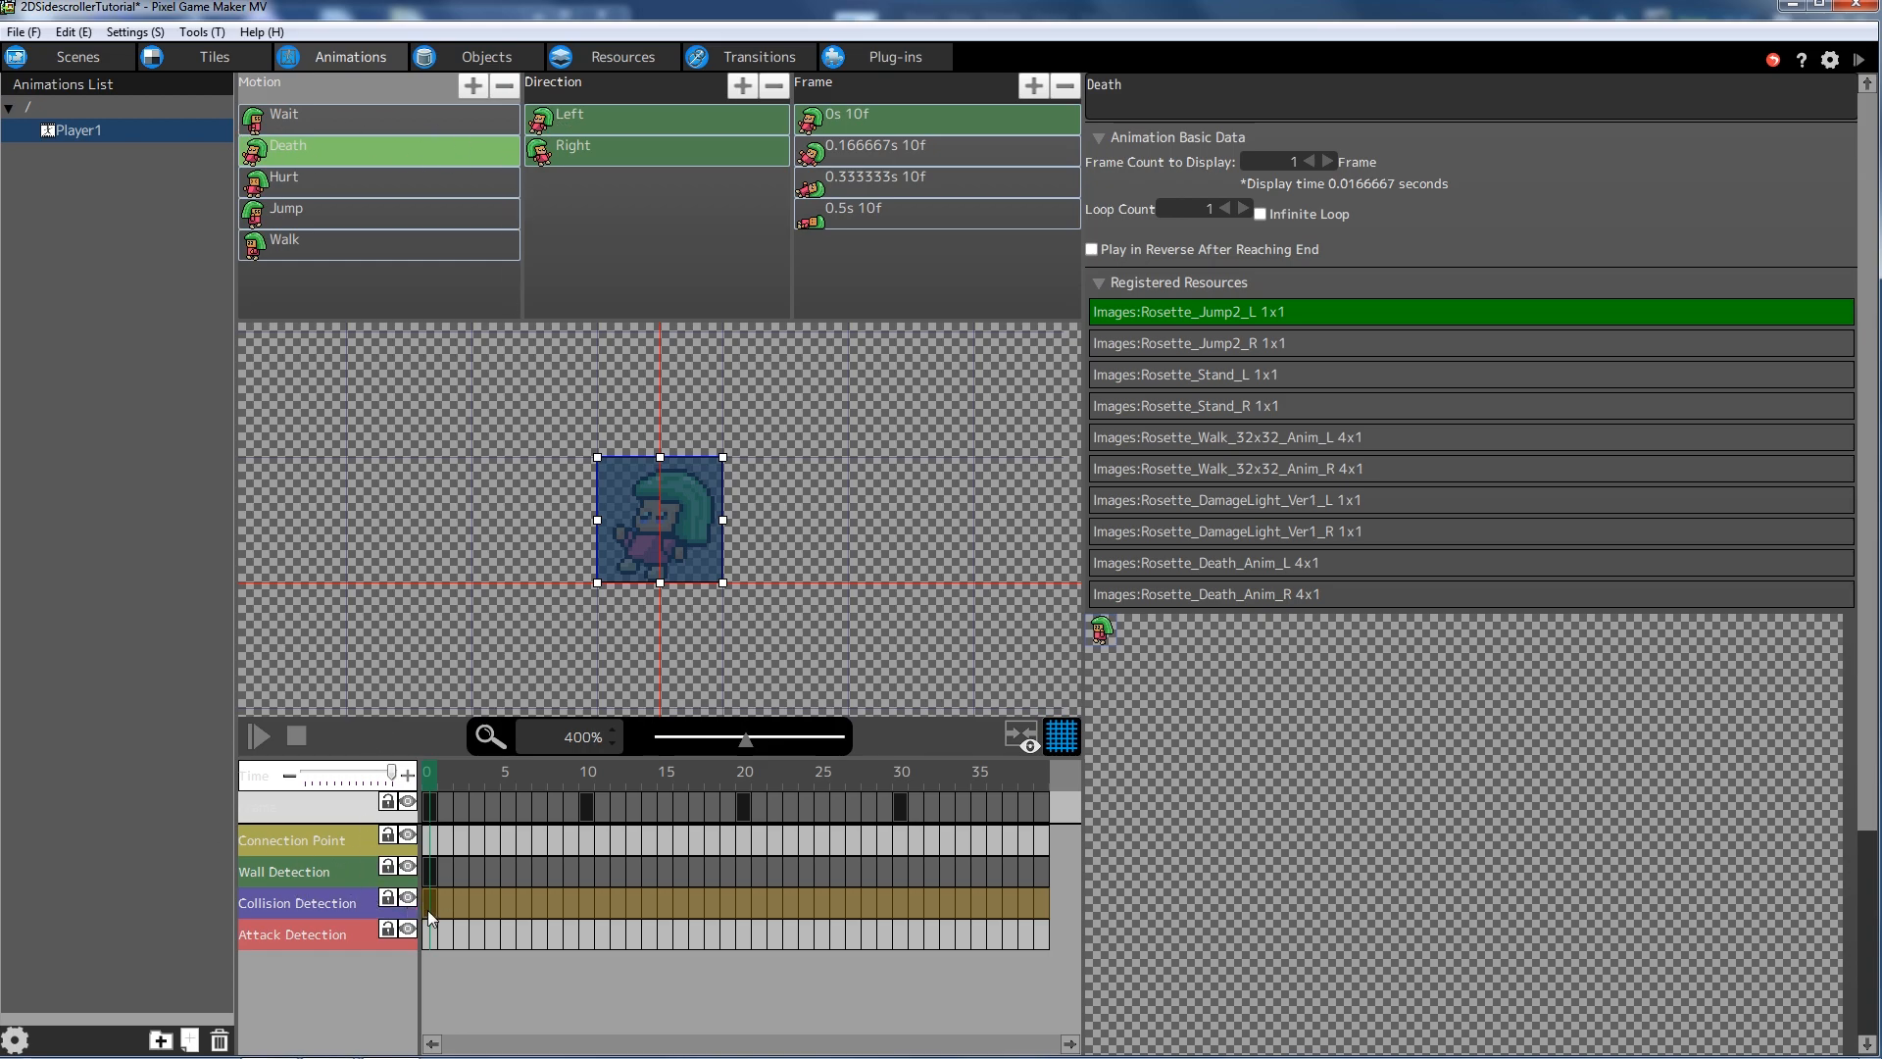
left_click(334, 897)
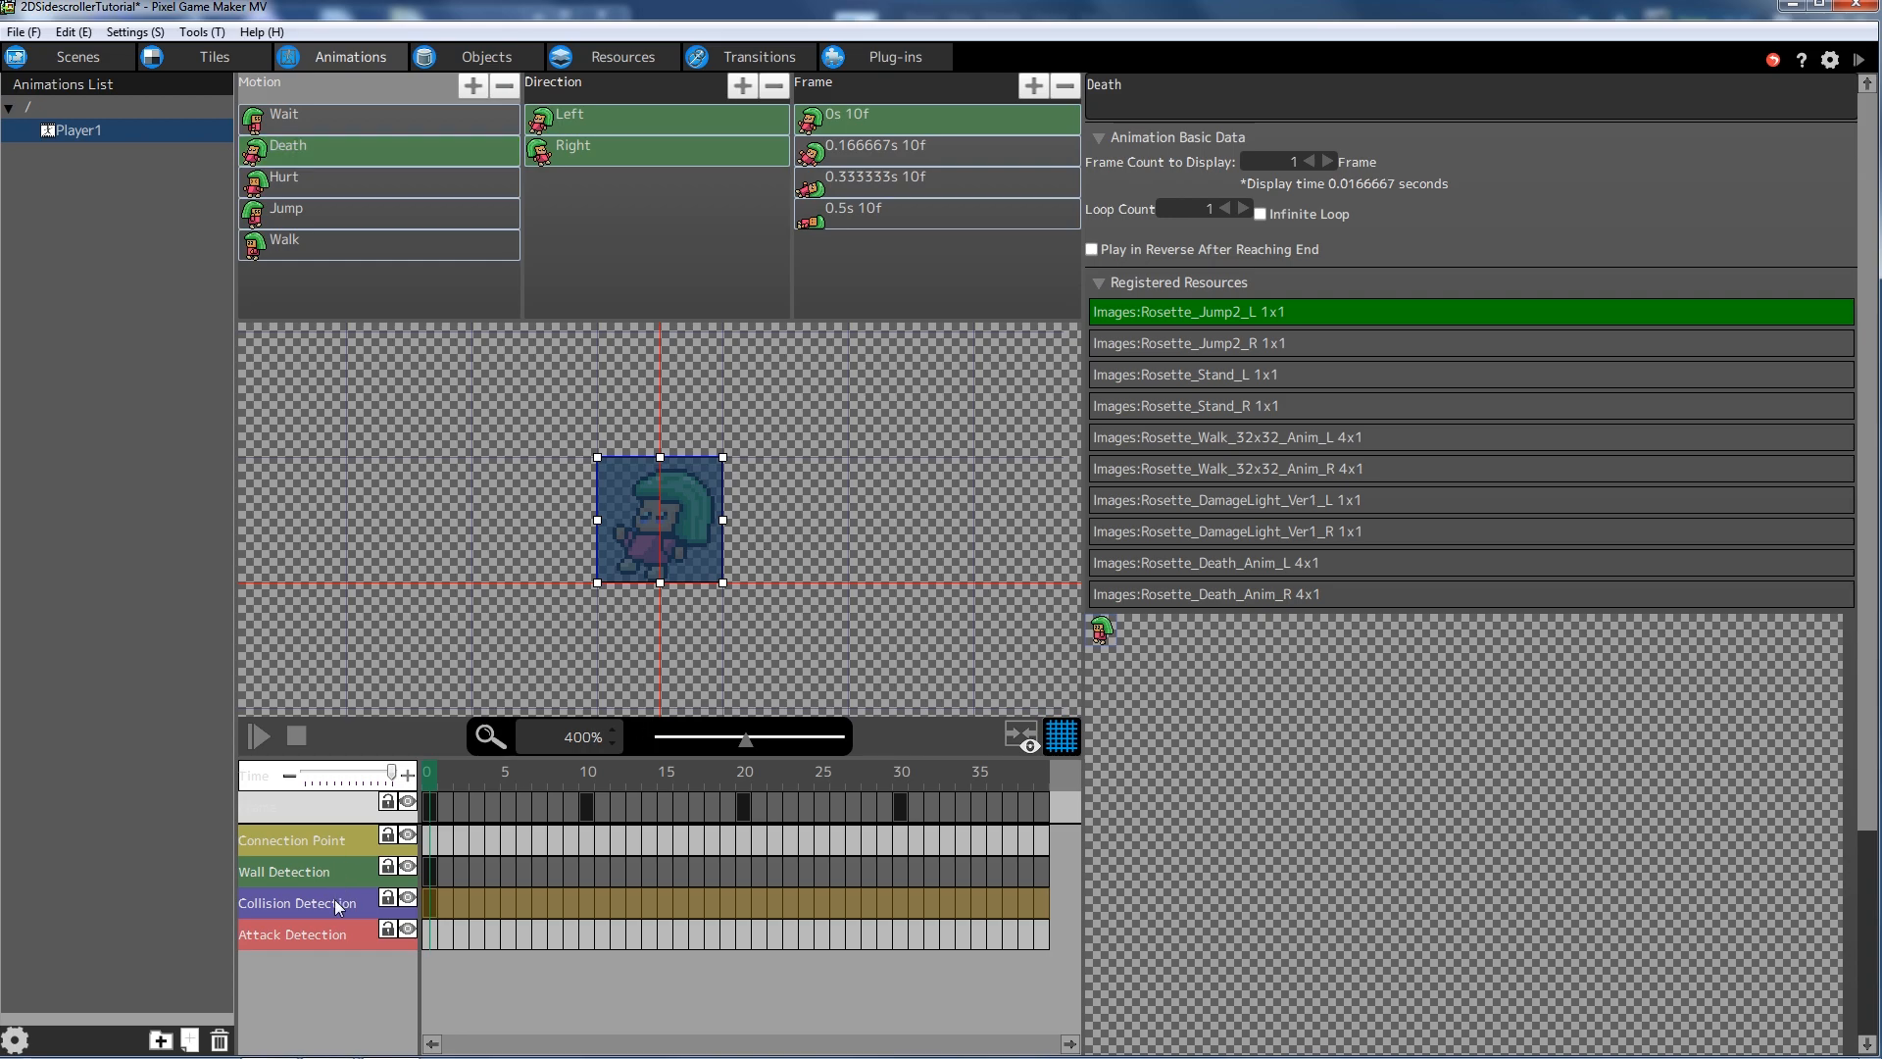
left_click(617, 537)
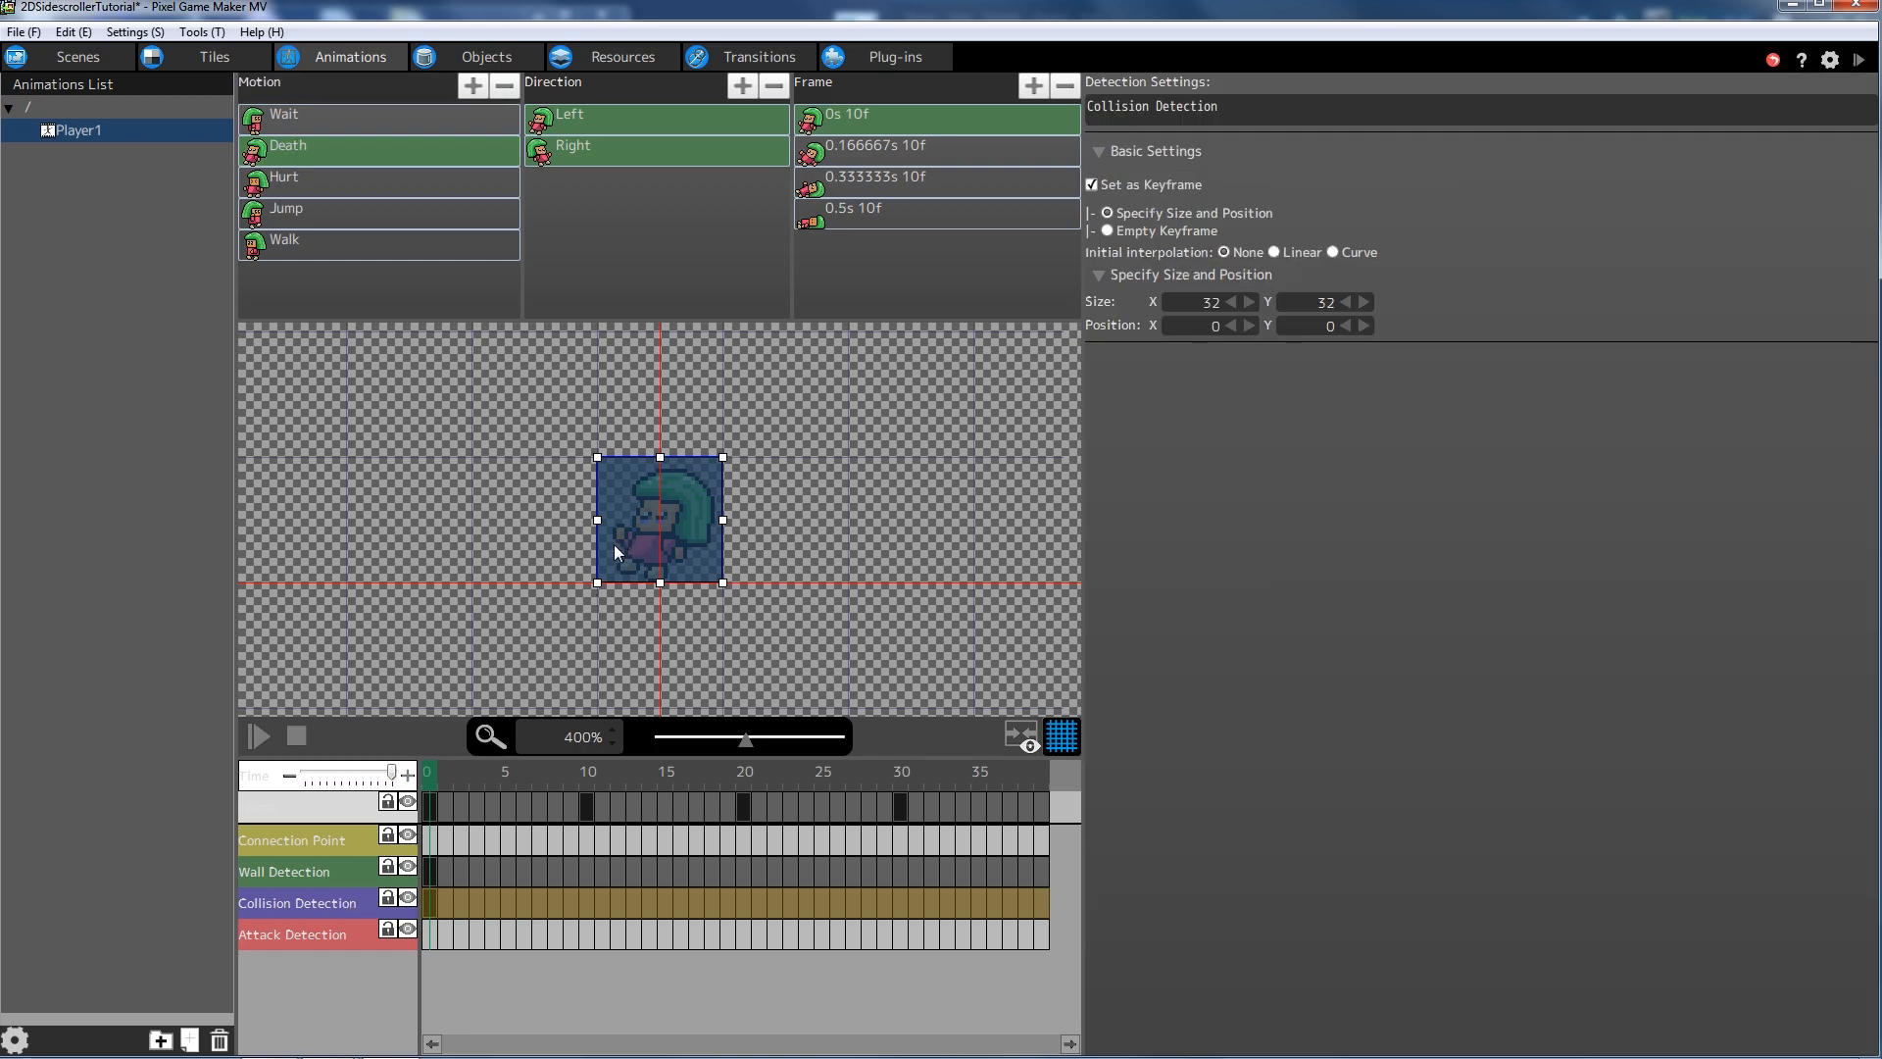
right_click(345, 900)
left_click(420, 1023)
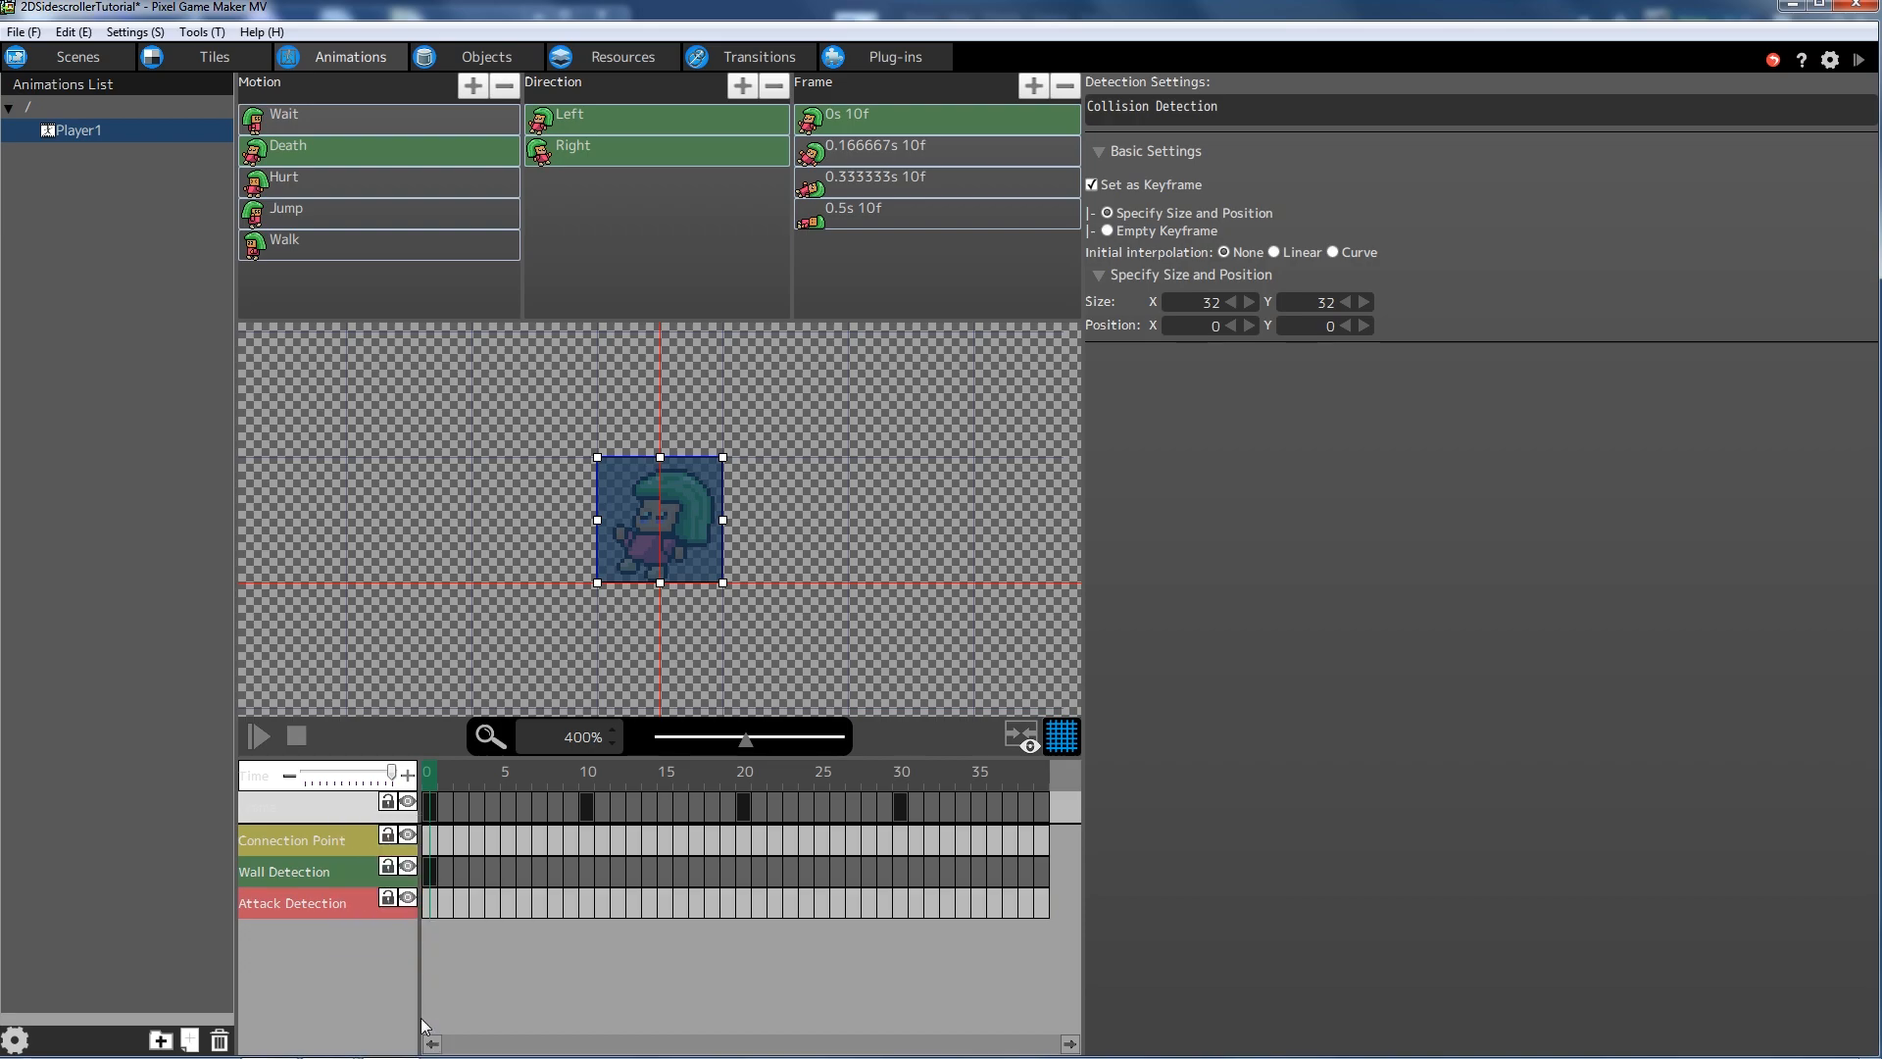
- Delete the Collision Detection track from the Death motion's Right direction
left_click(327, 872)
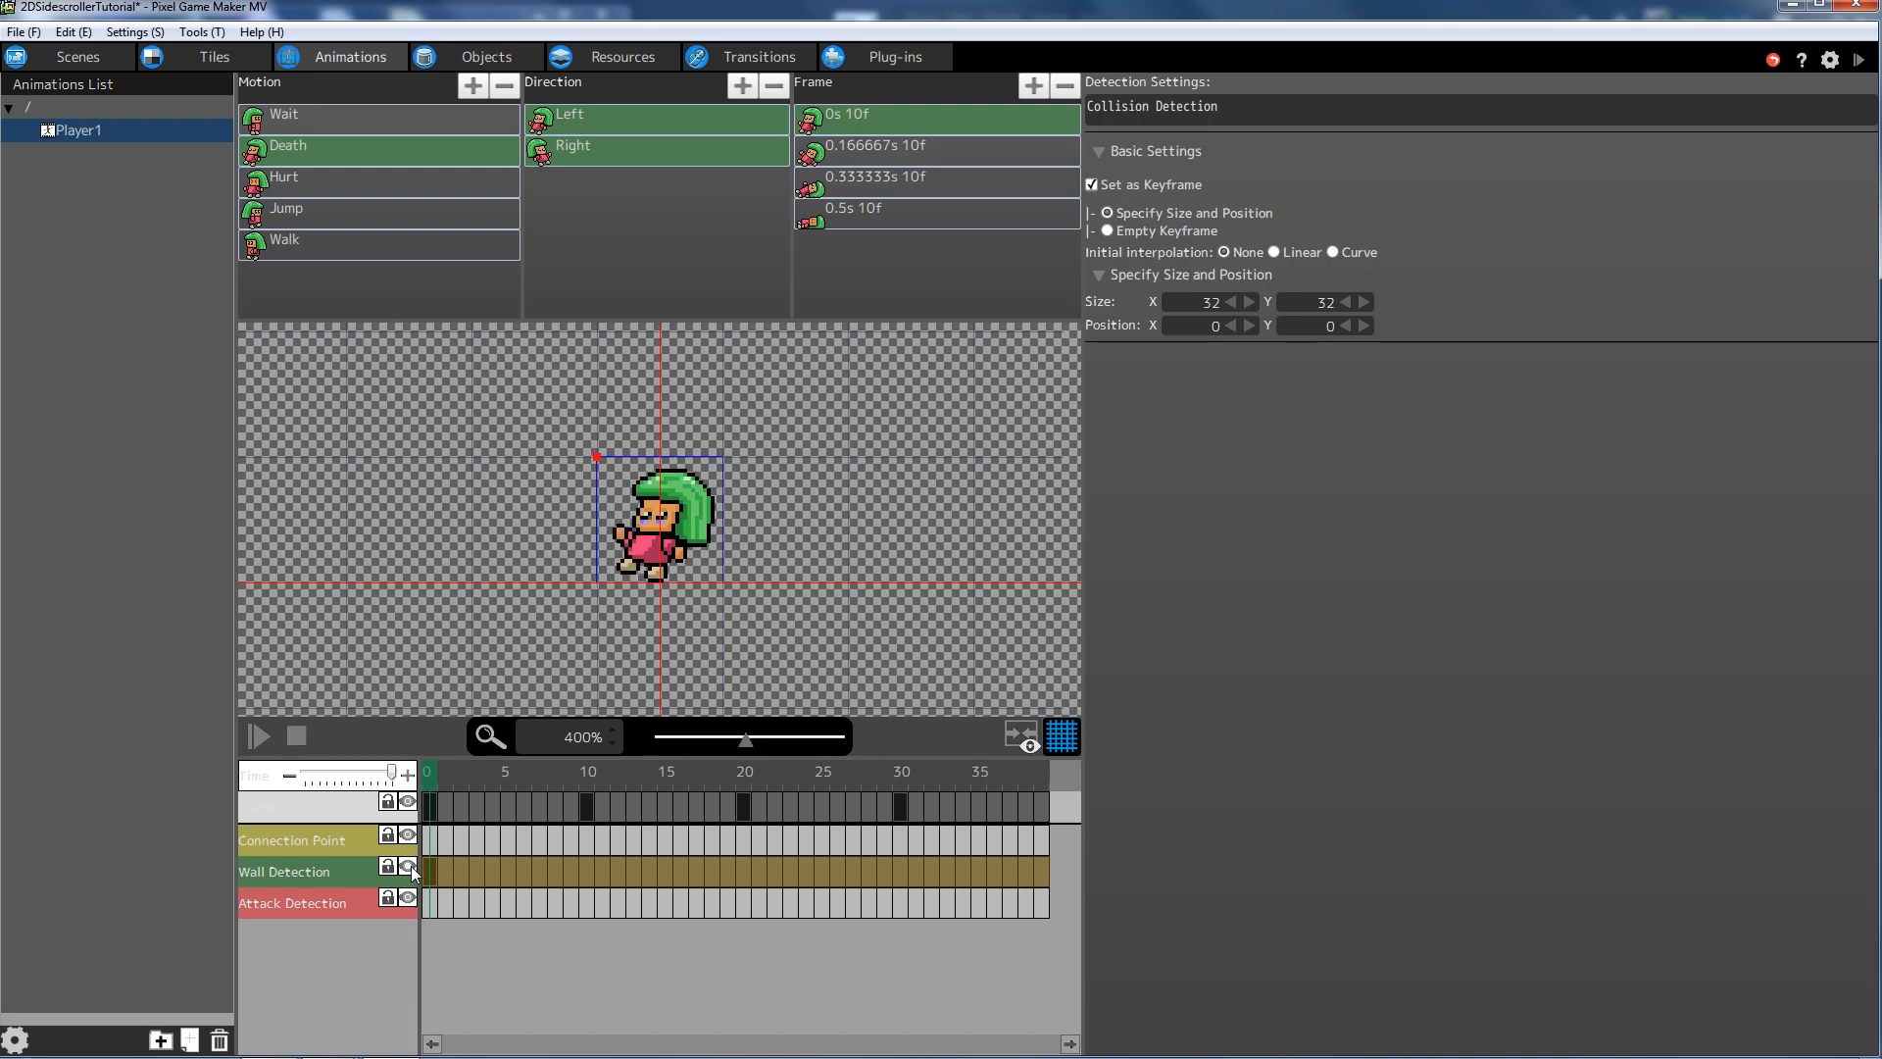
left_click(603, 130)
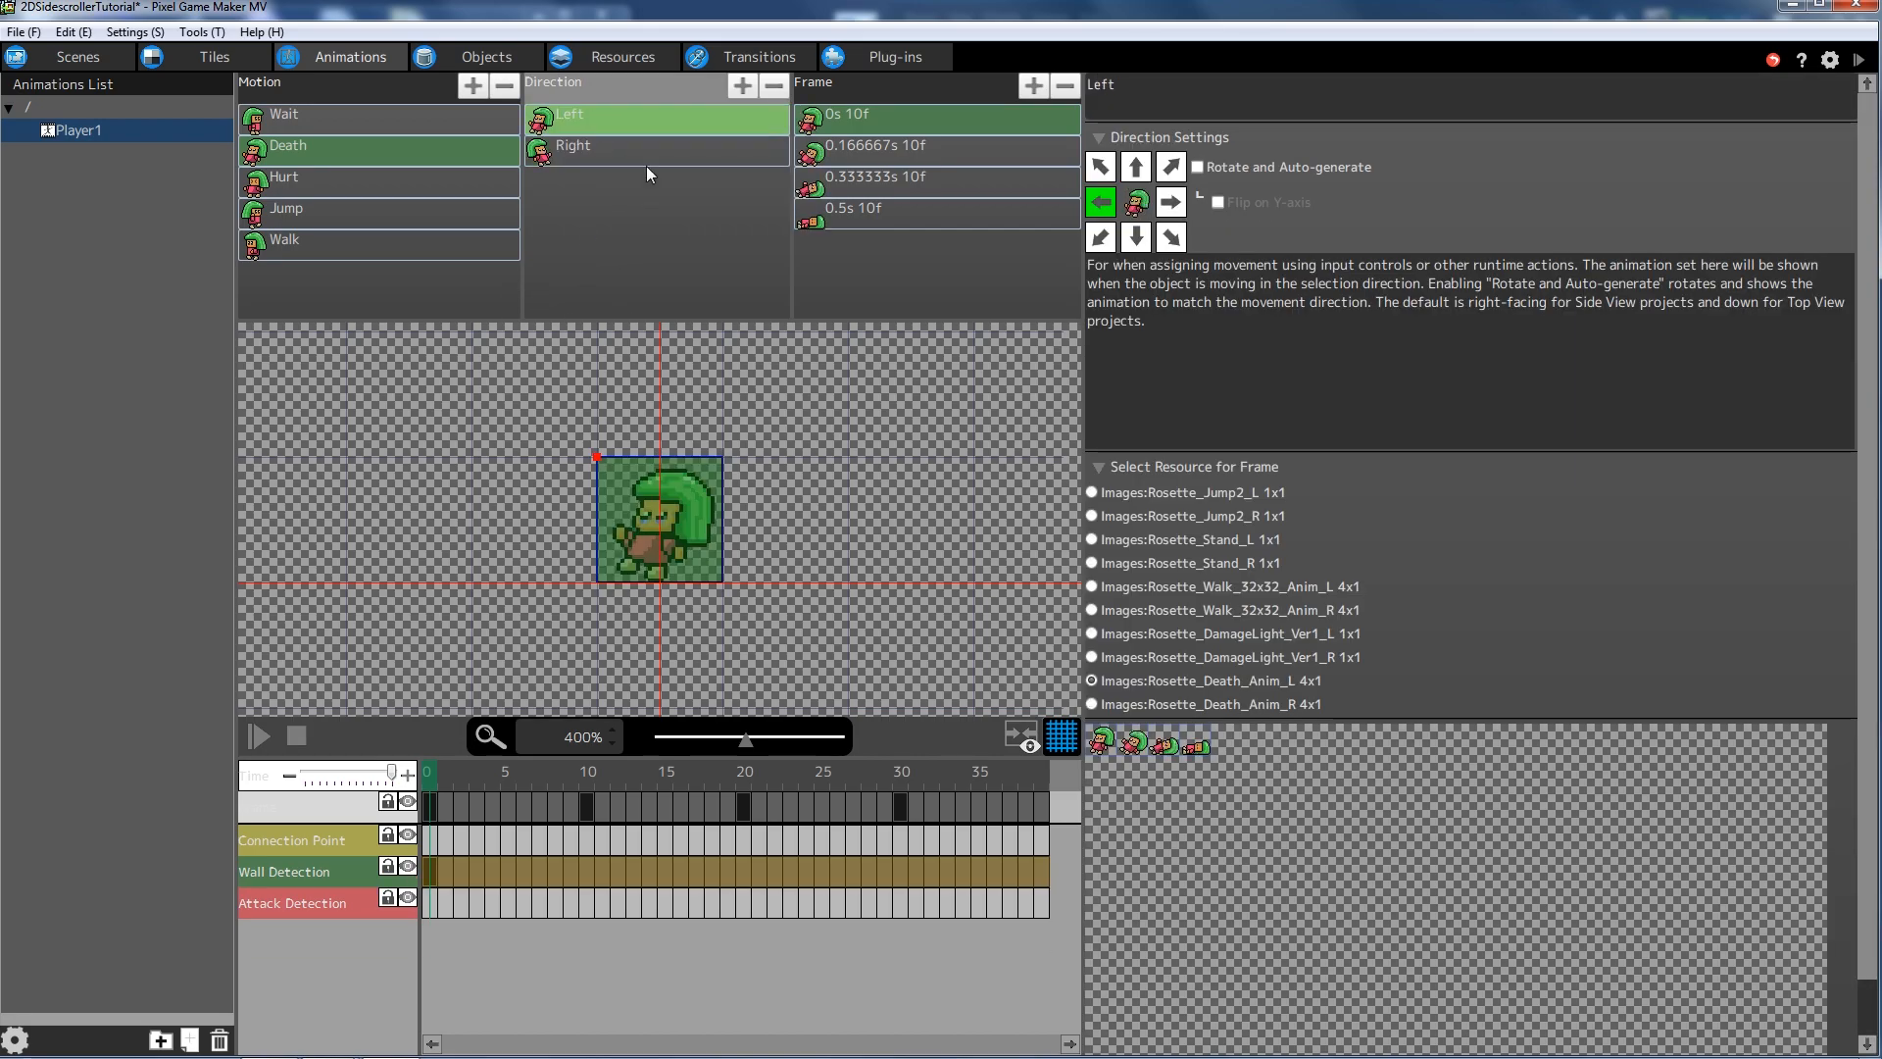
left_click(649, 151)
left_click(653, 464)
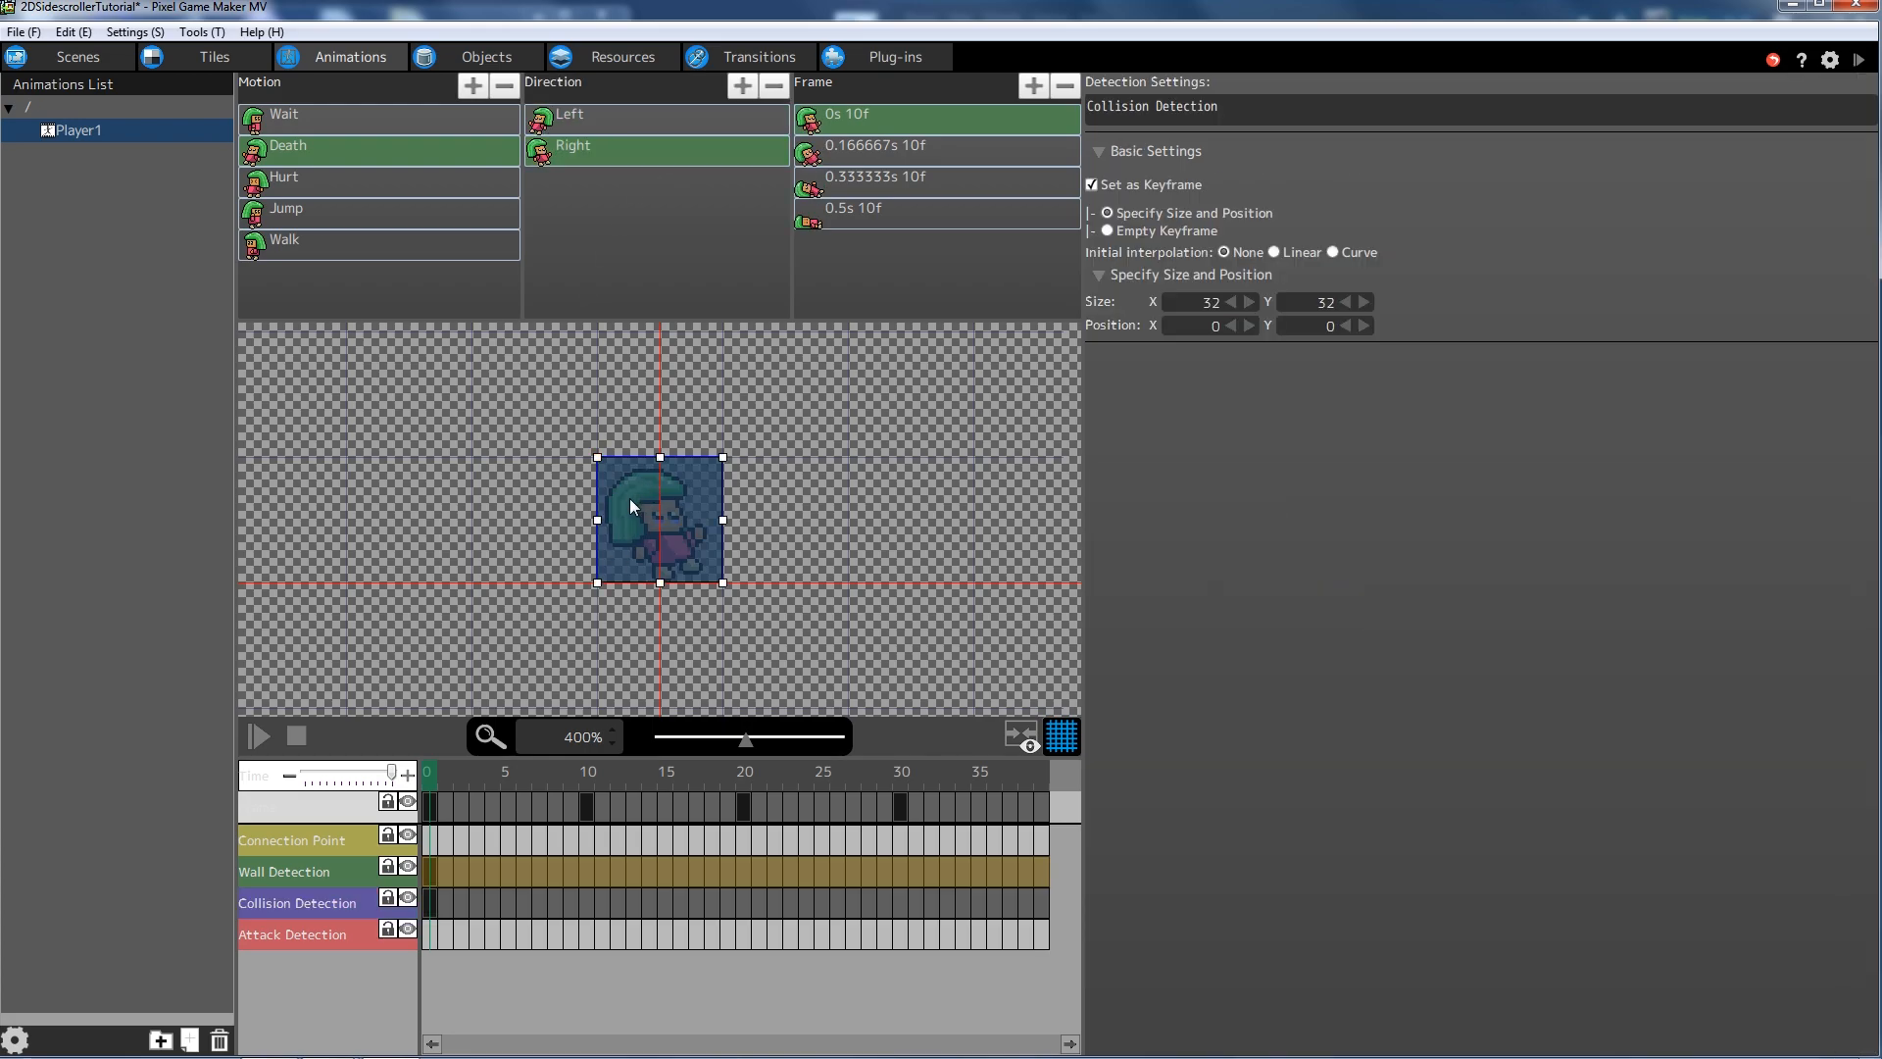
right_click(312, 904)
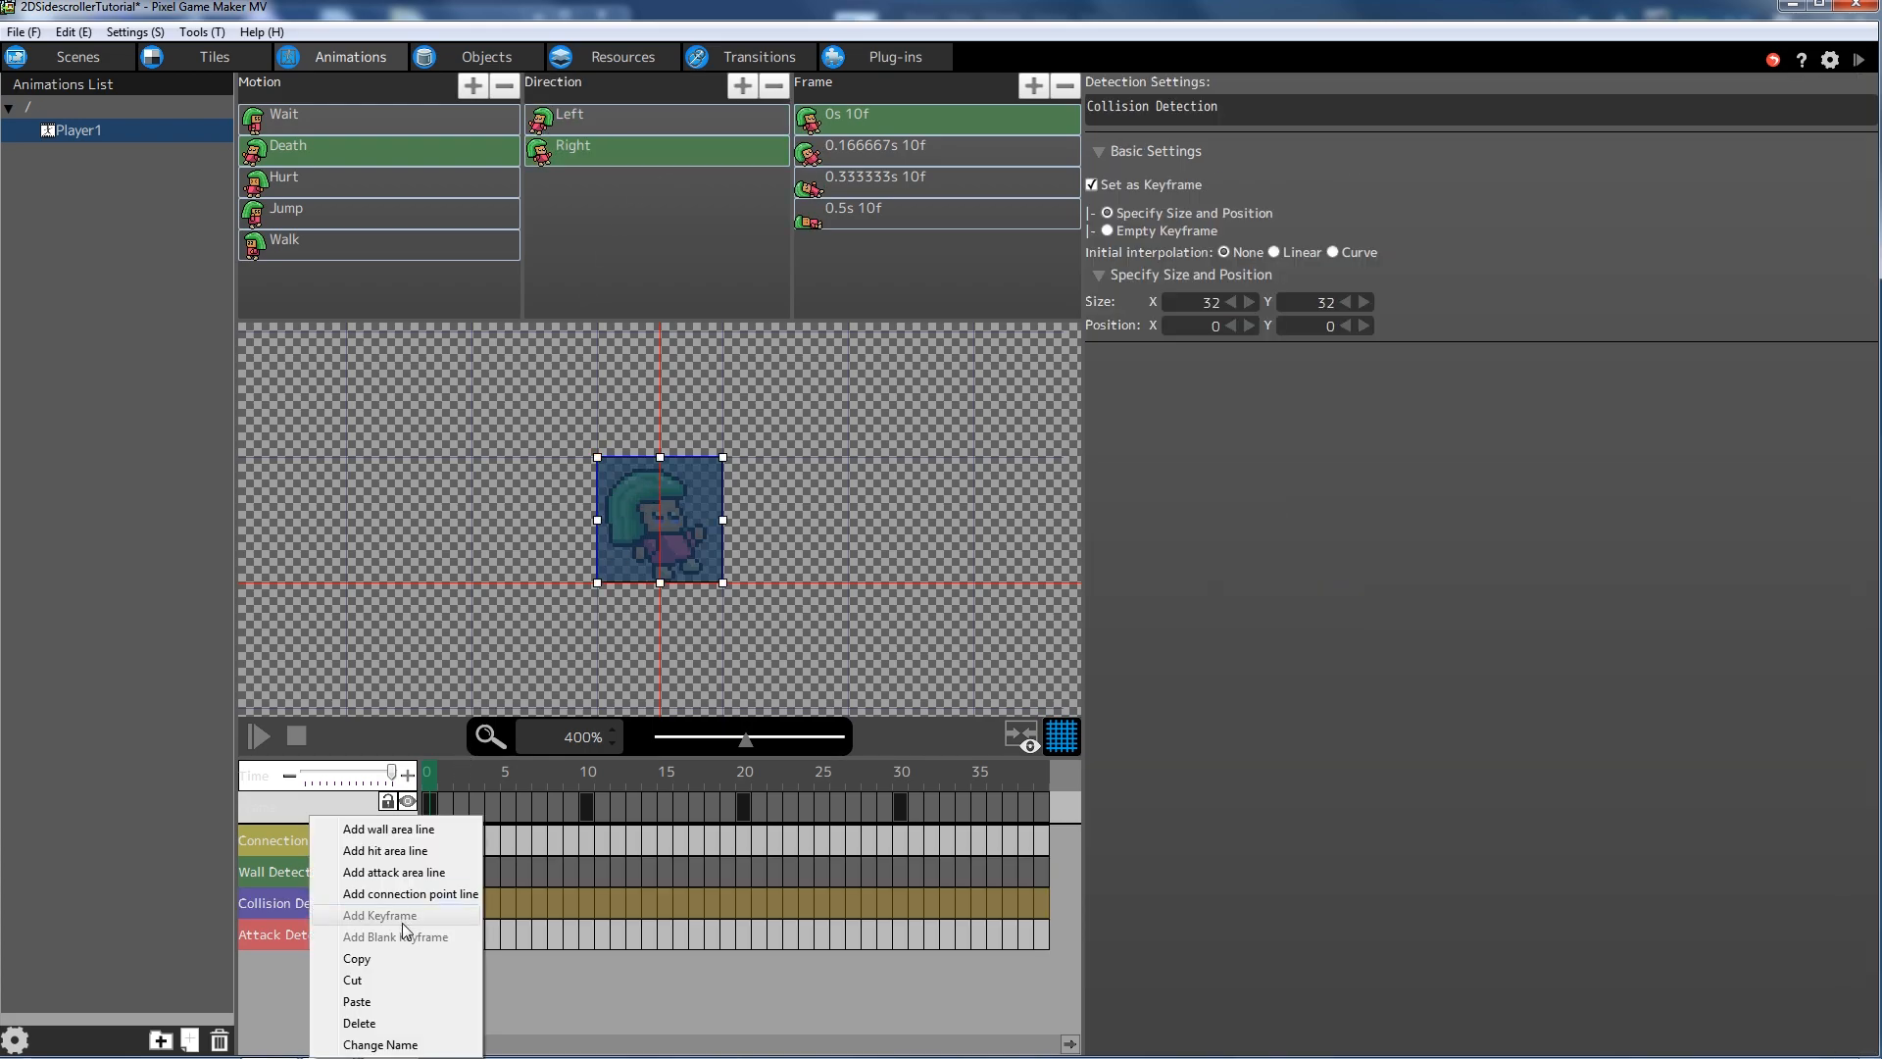
left_click(409, 1024)
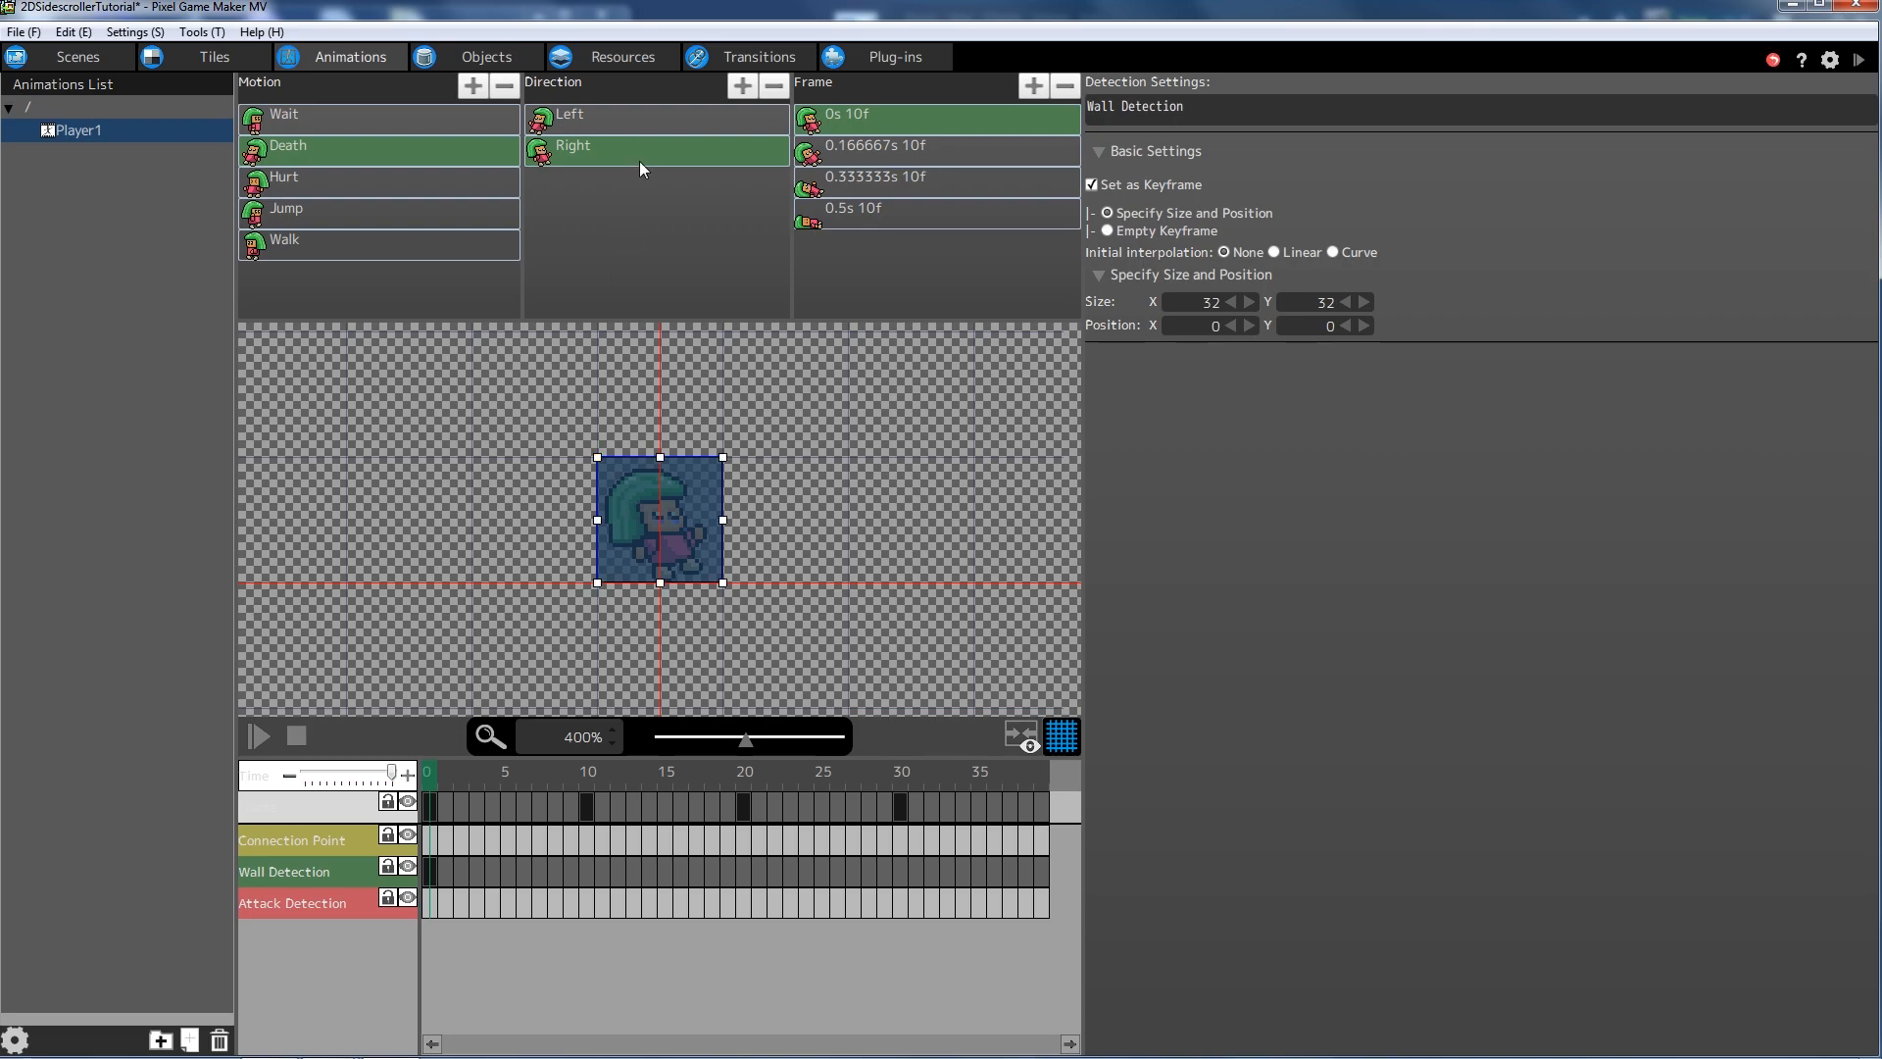
left_click(627, 151)
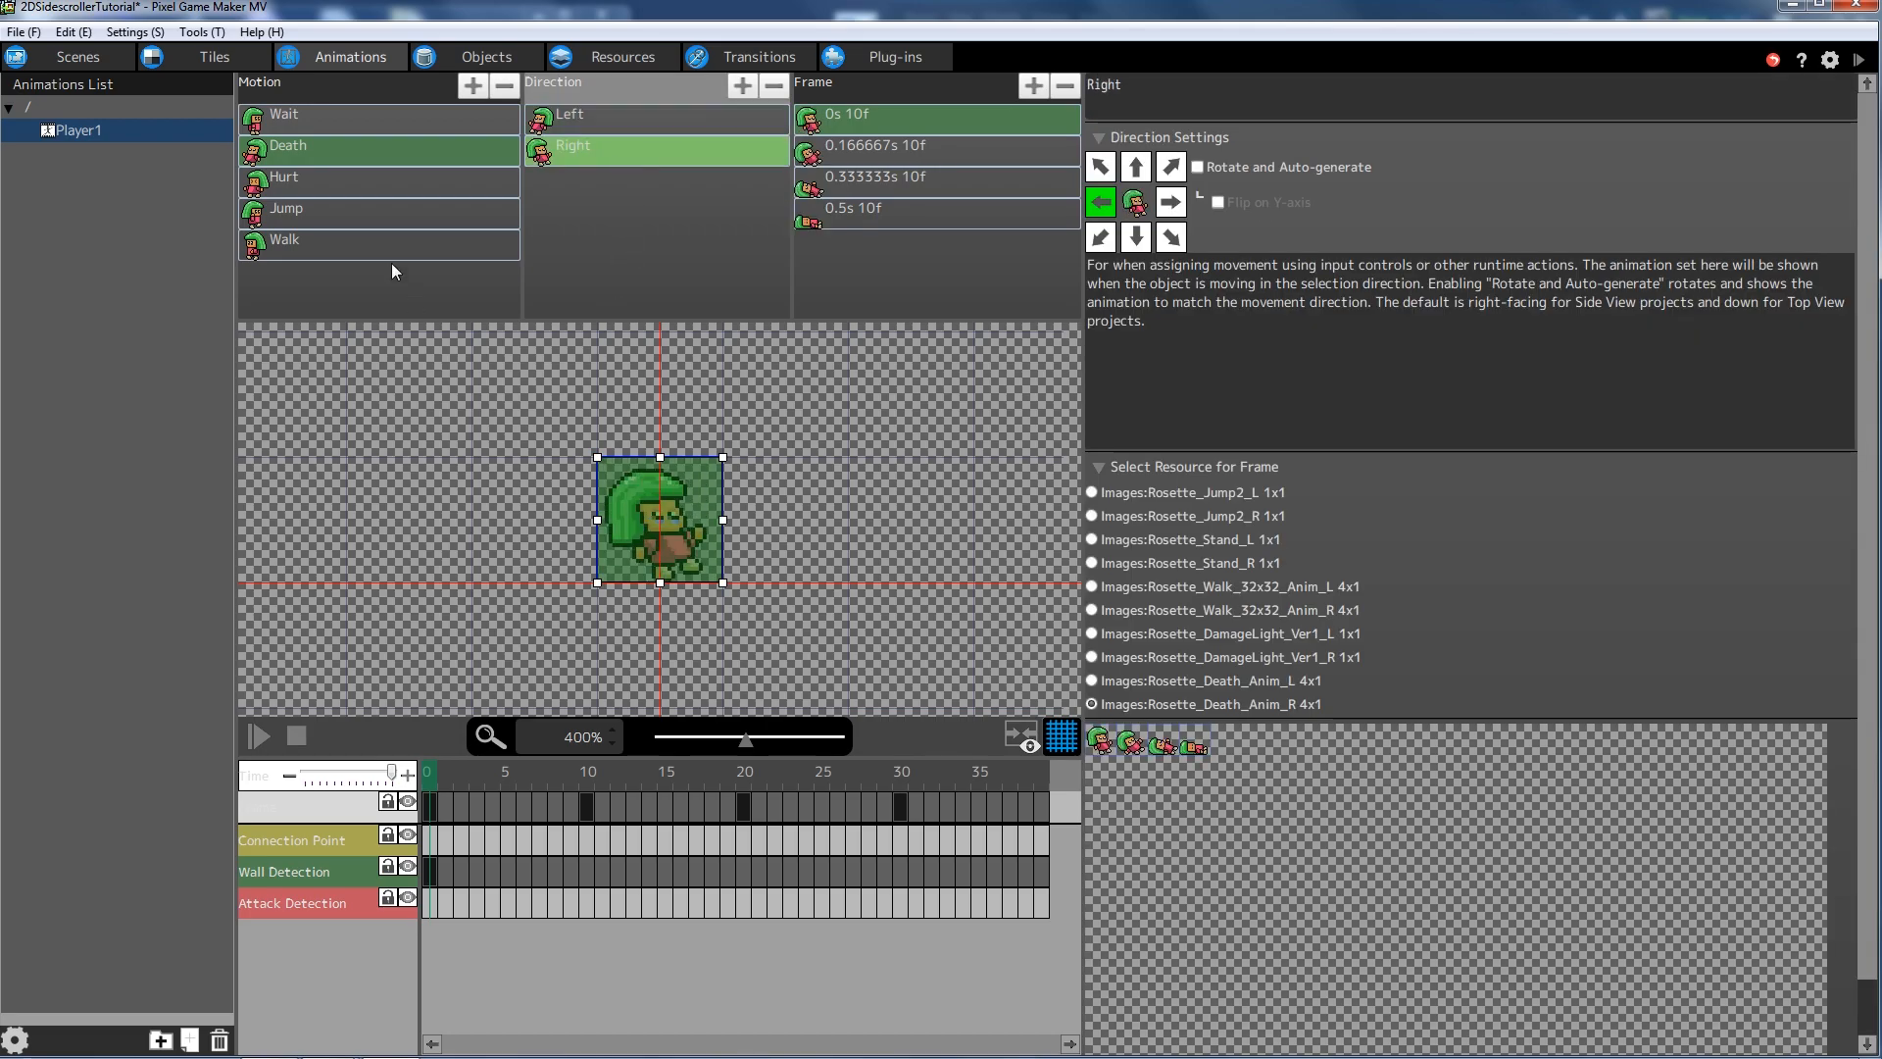
- Resize the Collision Detection of the Hurt motion's Left direction to 10 x 29 and move it over the character's body
left_click(370, 181)
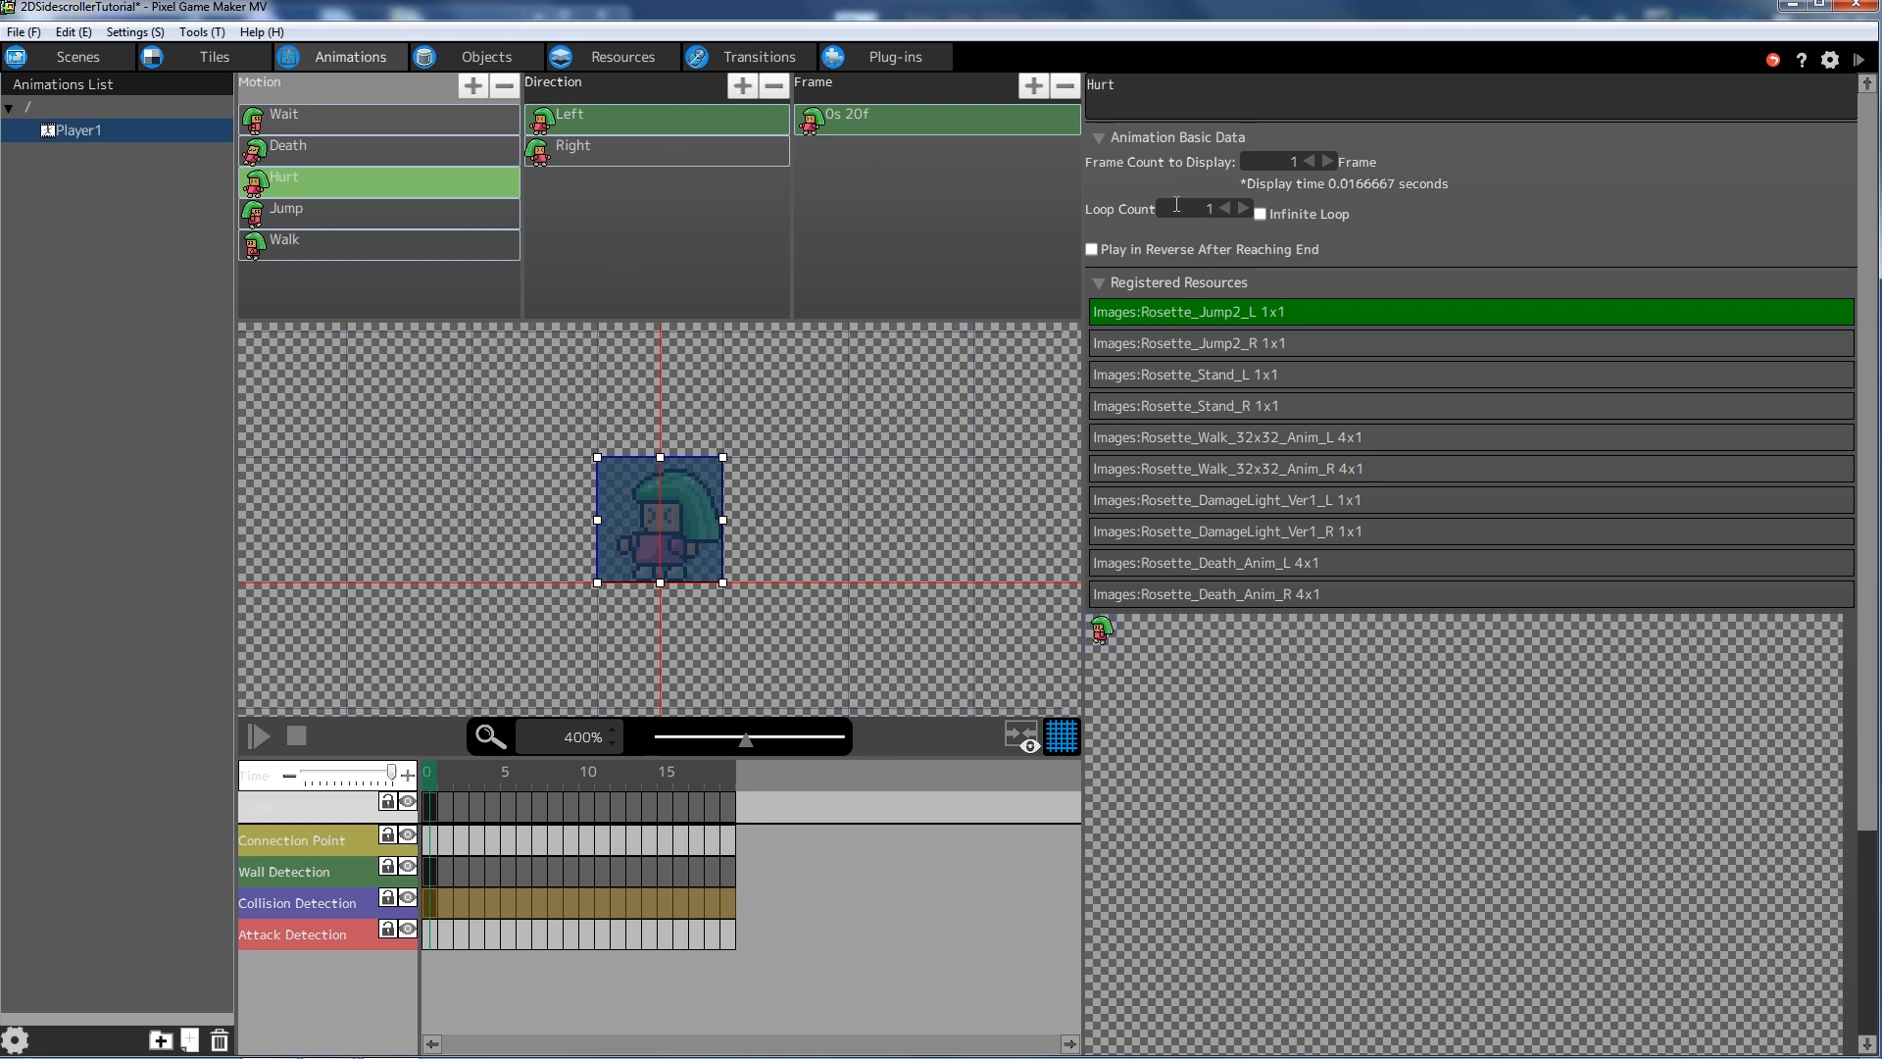
left_click(735, 149)
double_click(636, 116)
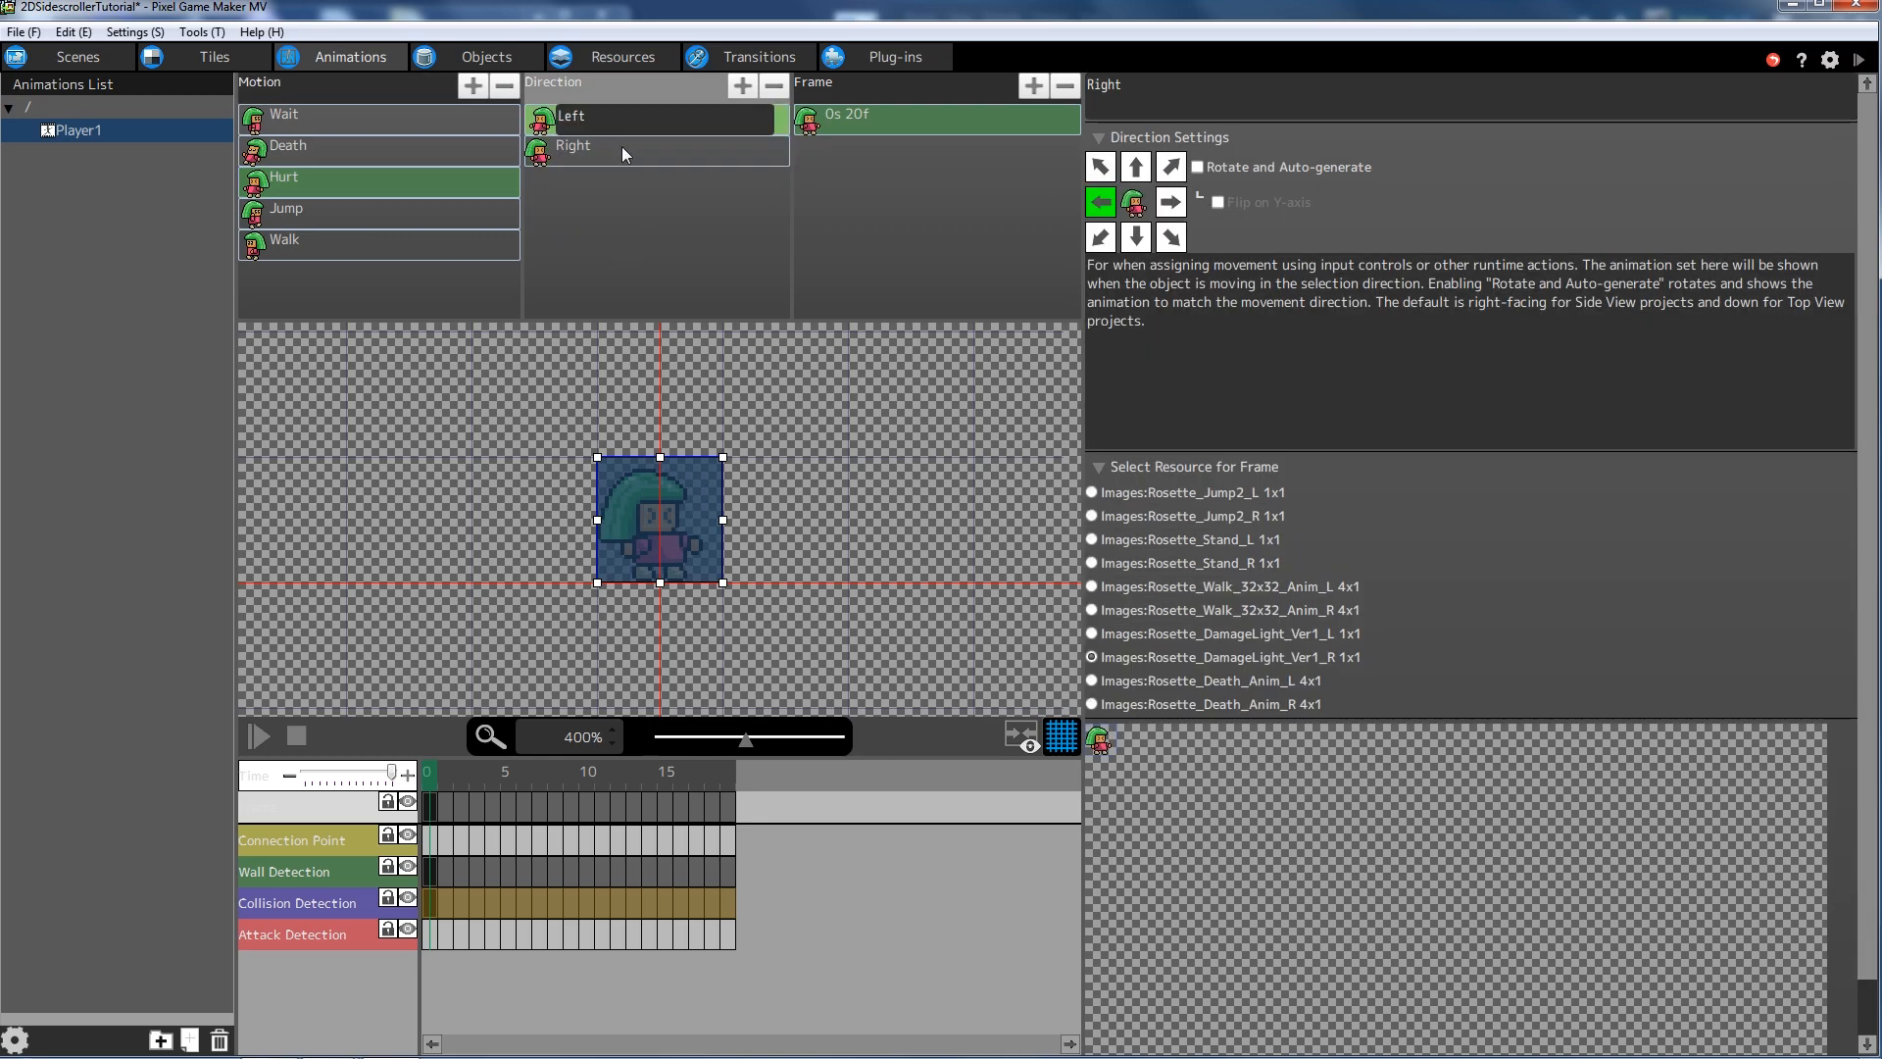
key("Return")
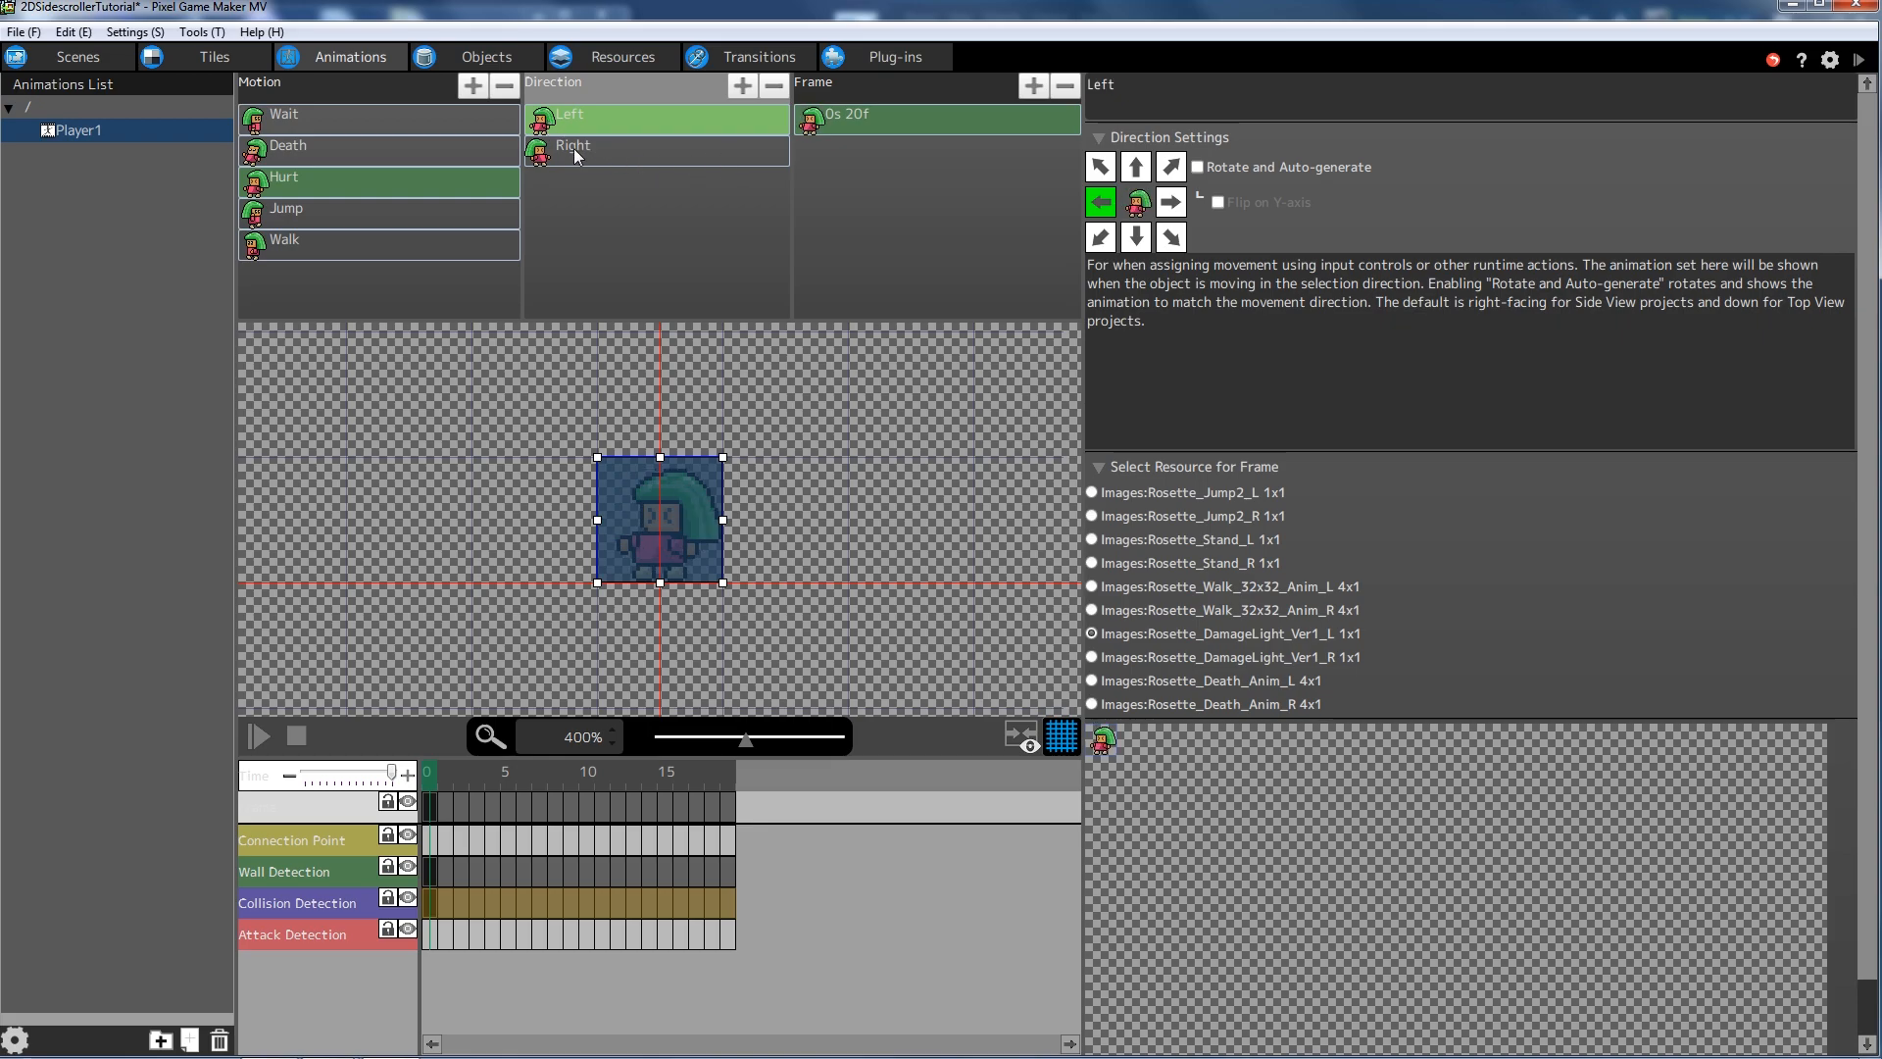
left_click(544, 155)
left_click(557, 116)
left_click(703, 500)
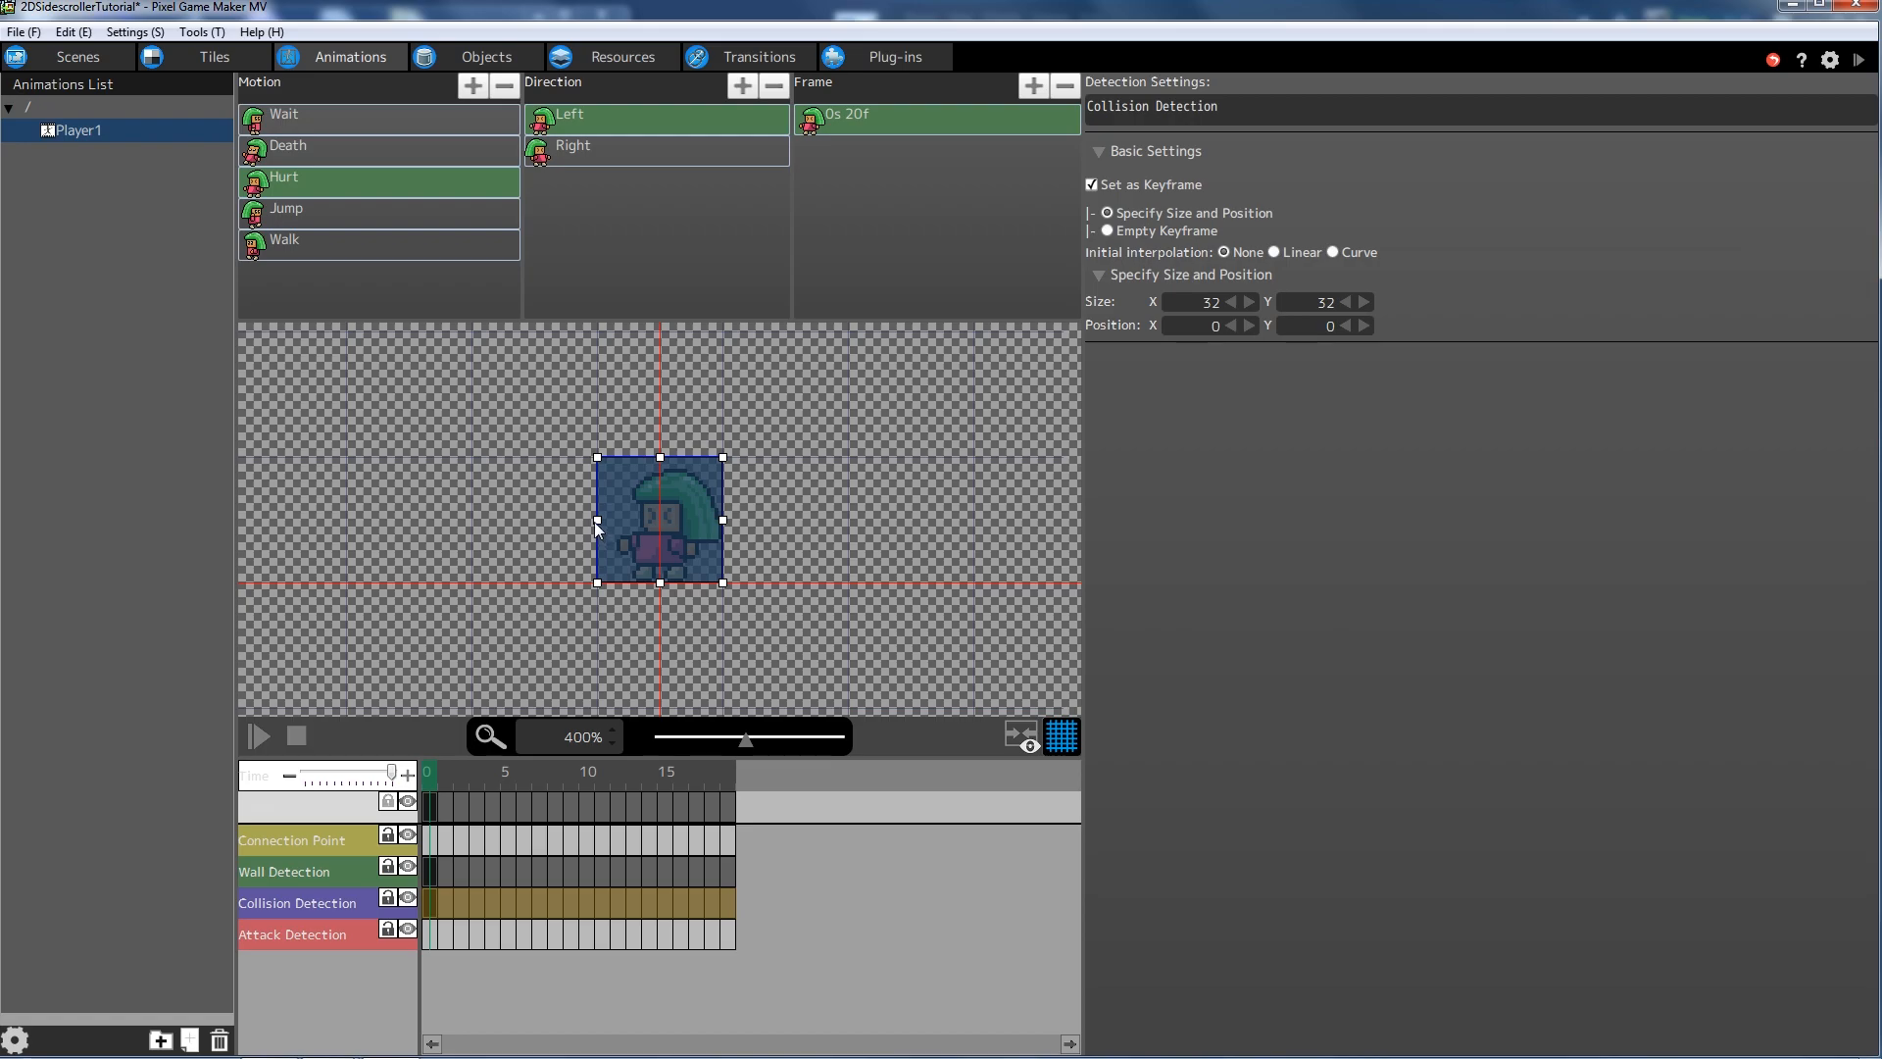
double_click(1189, 300)
type("10")
key("Tab")
key("Return")
left_click_drag(615, 493, 659, 504)
- Resize the Wall Detection of the Hurt motion's Left direction to 10 x 29 and position it at 11, 3
left_click(708, 512)
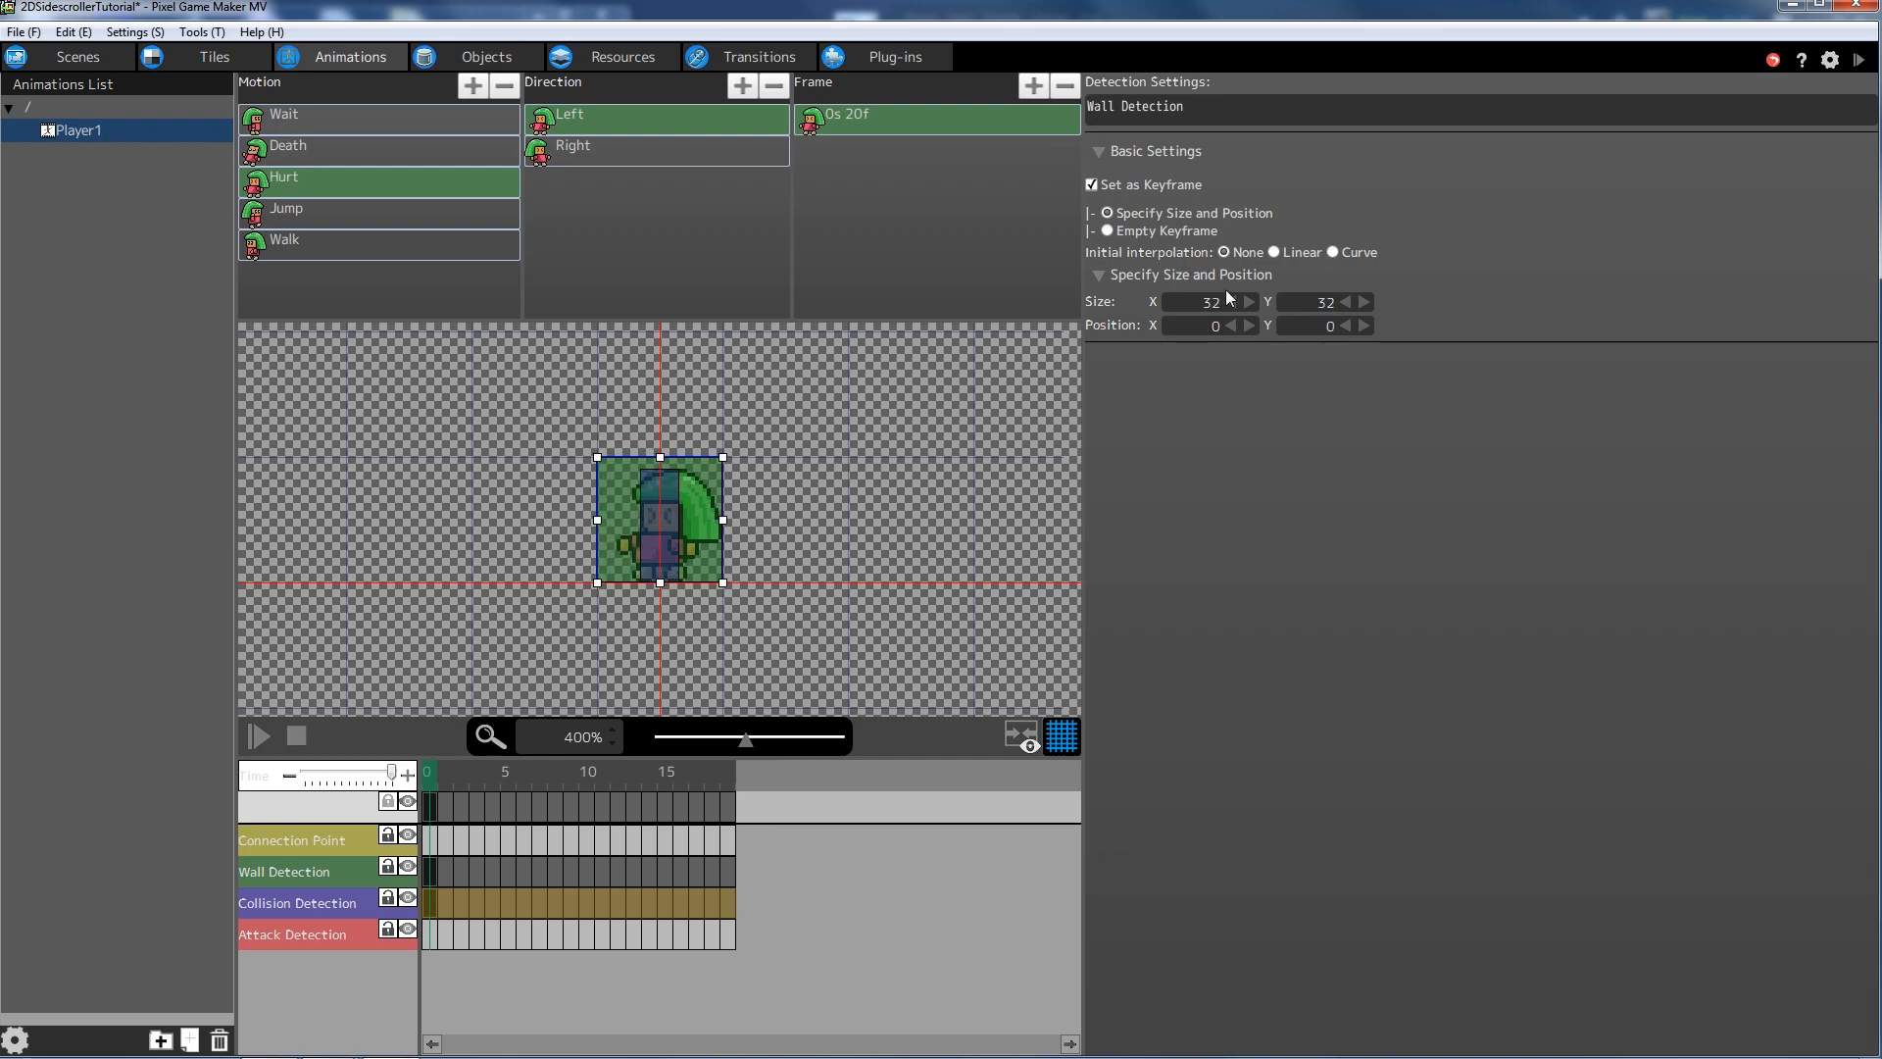
key("Tab")
type("2")
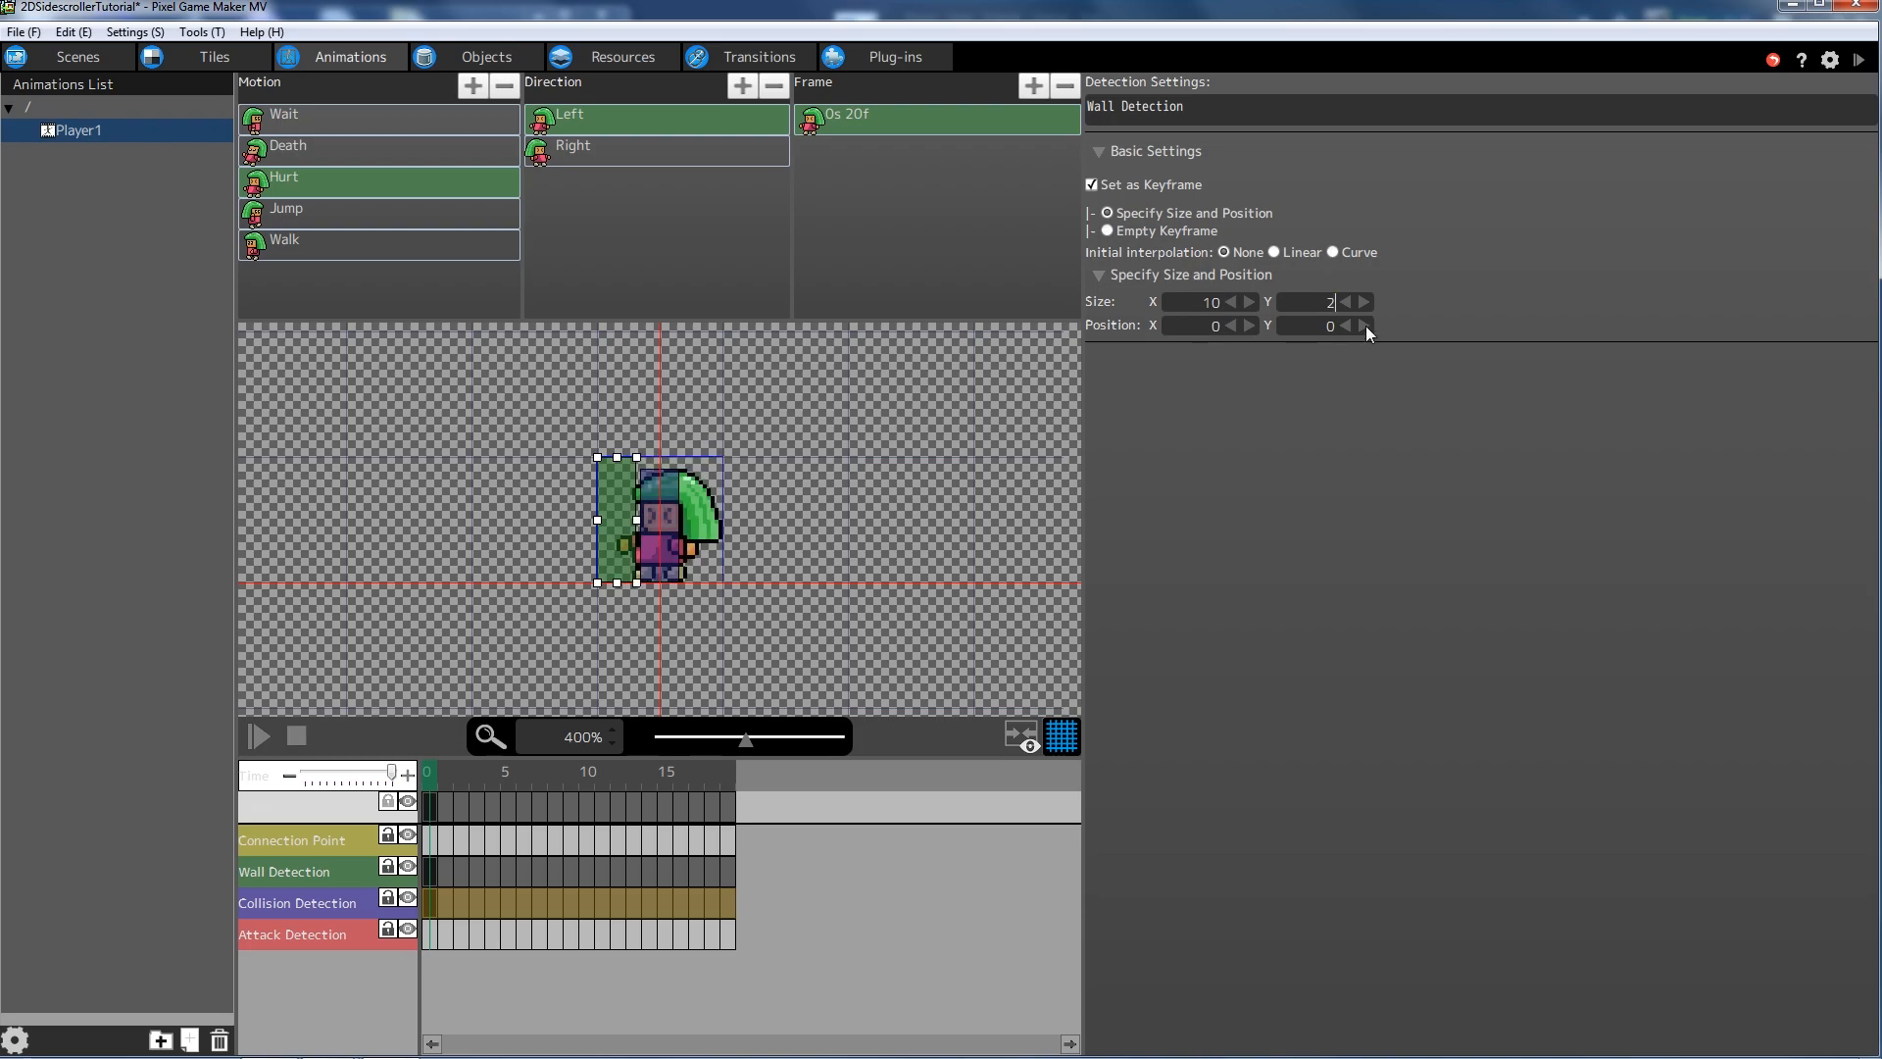
left_click_drag(621, 507, 664, 517)
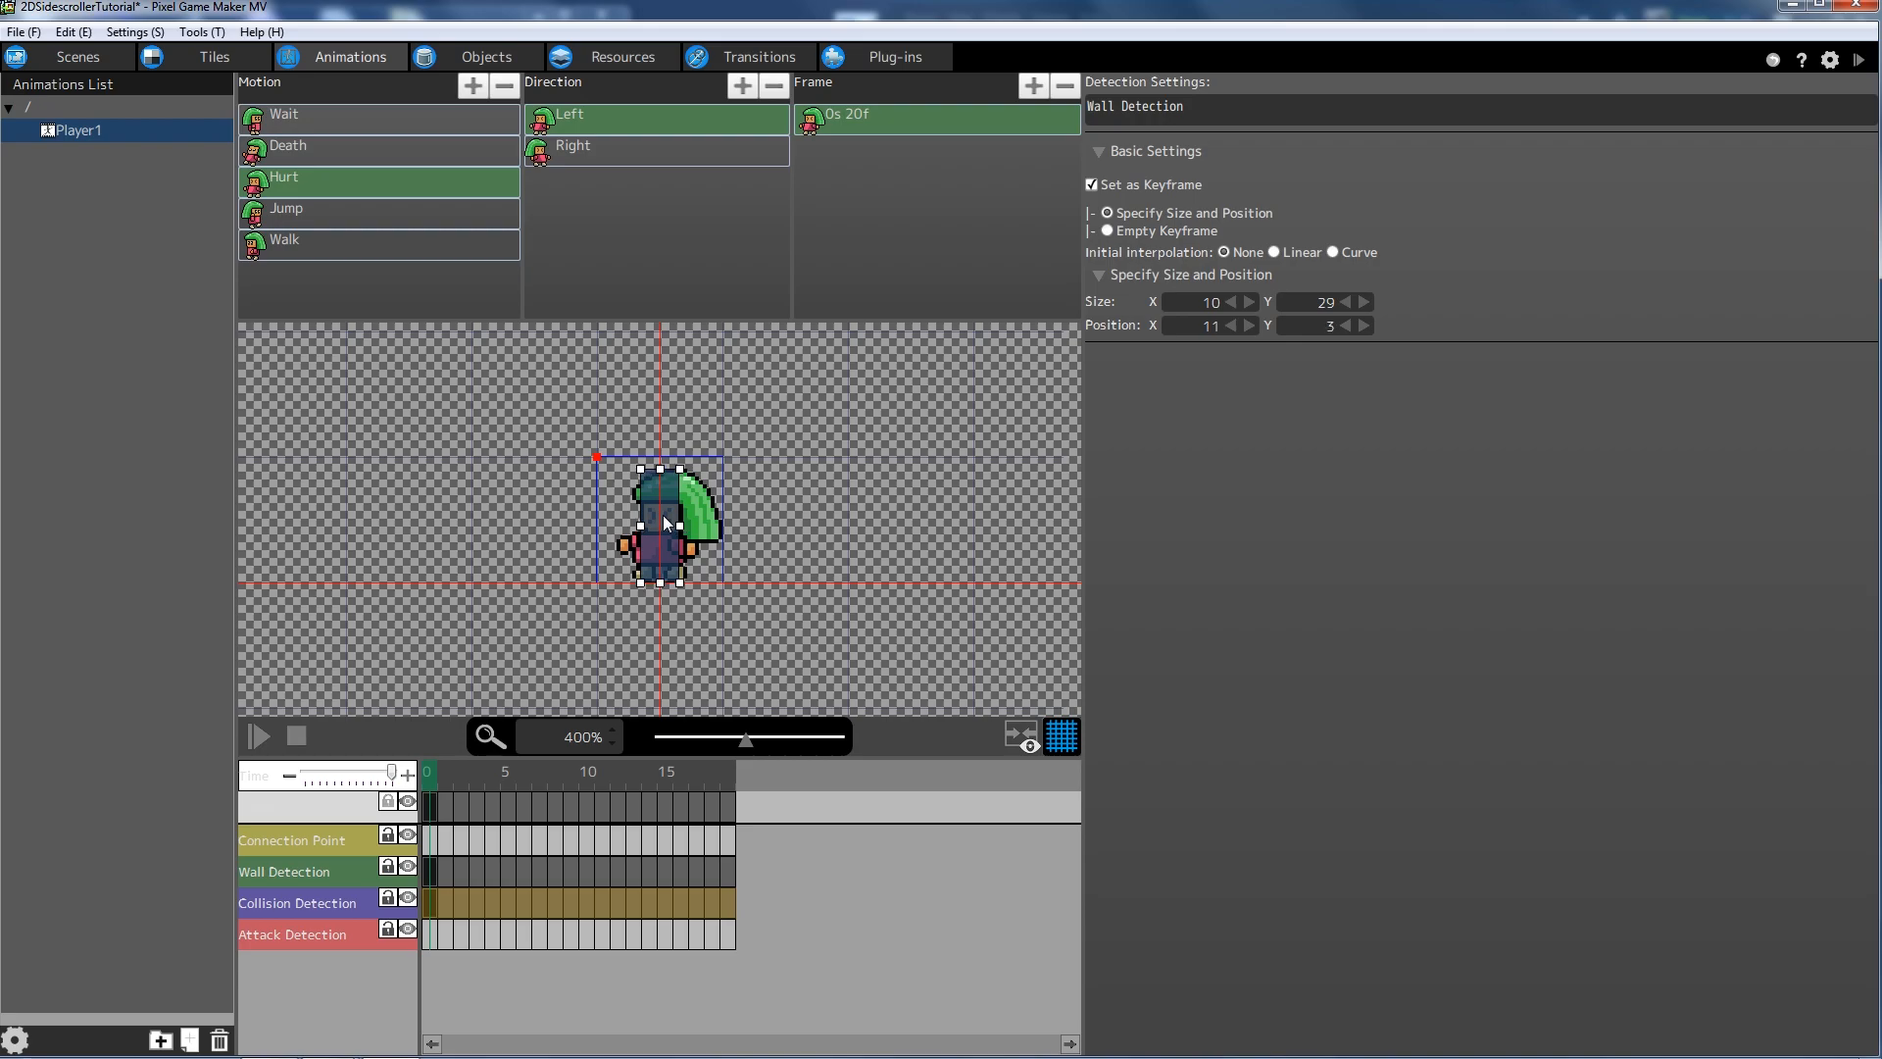
- Resize the Collision Detection of the Hurt motion's Right direction to 10 x 29 and move it over the character's body
left_click(631, 150)
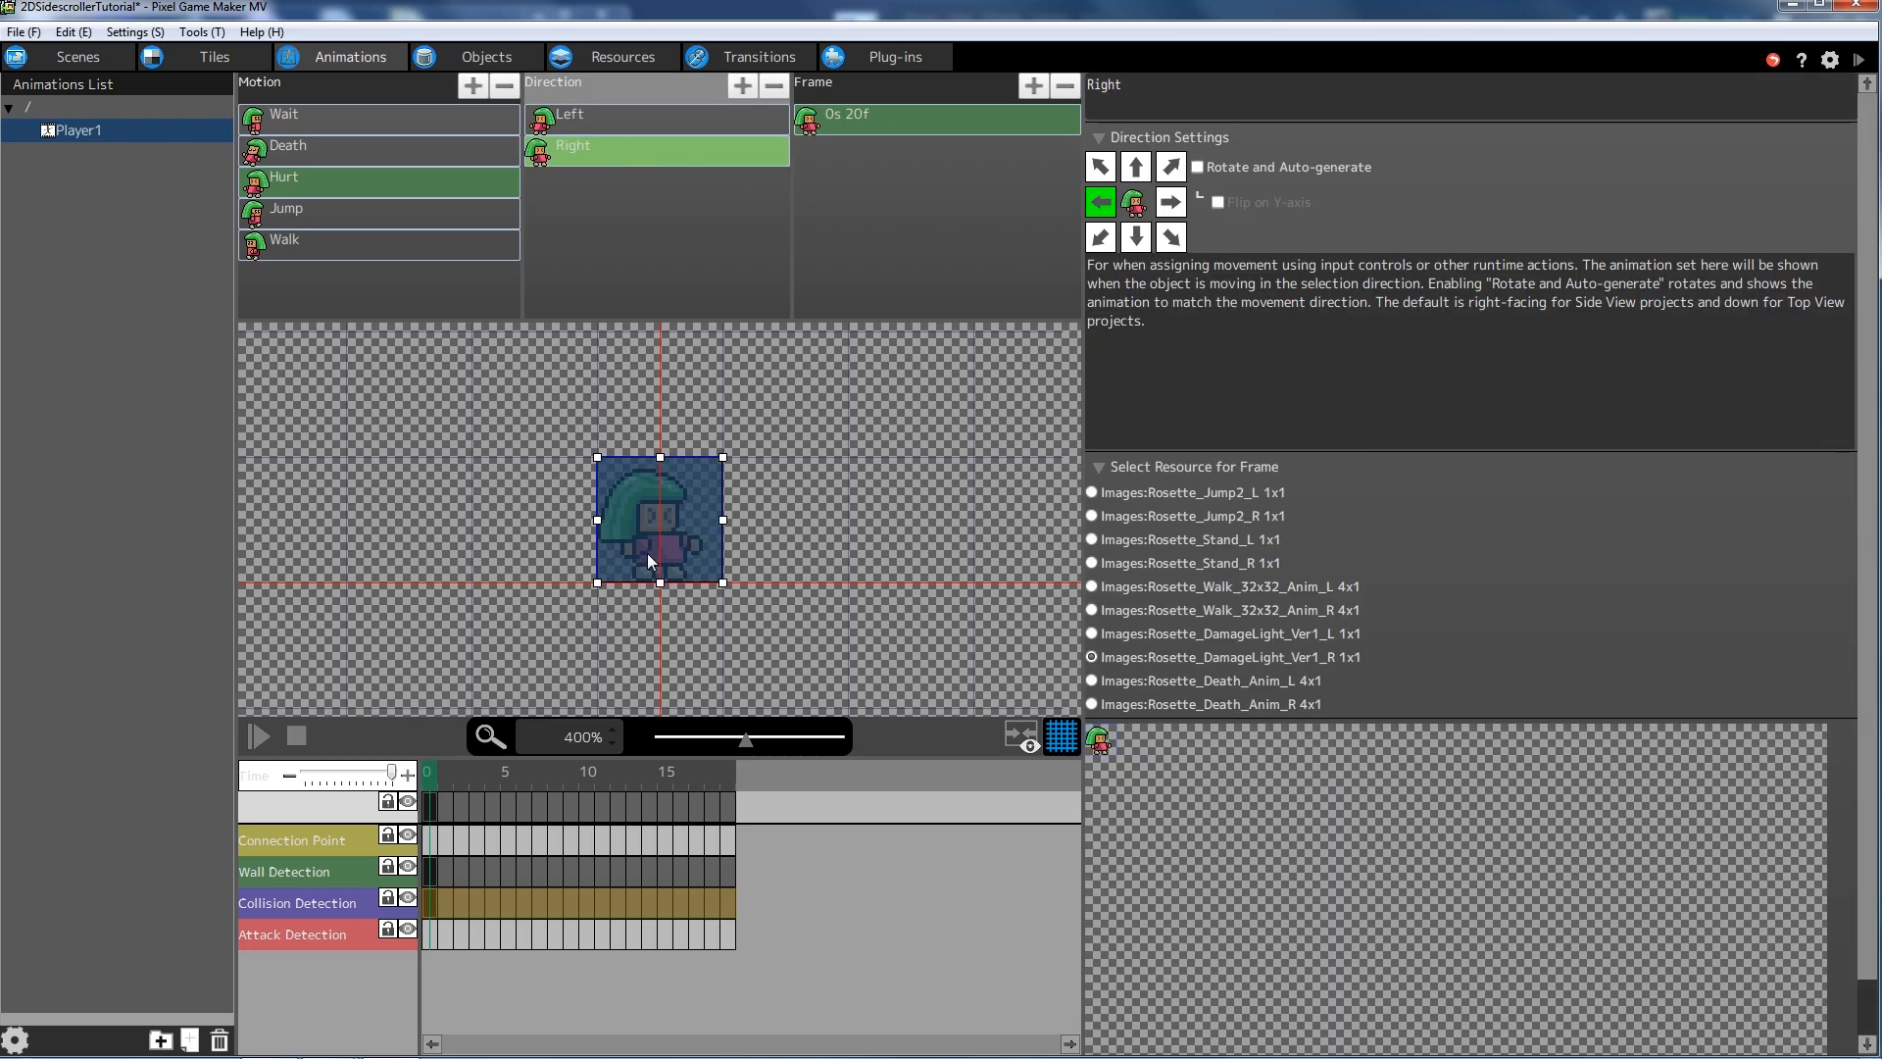
left_click(705, 513)
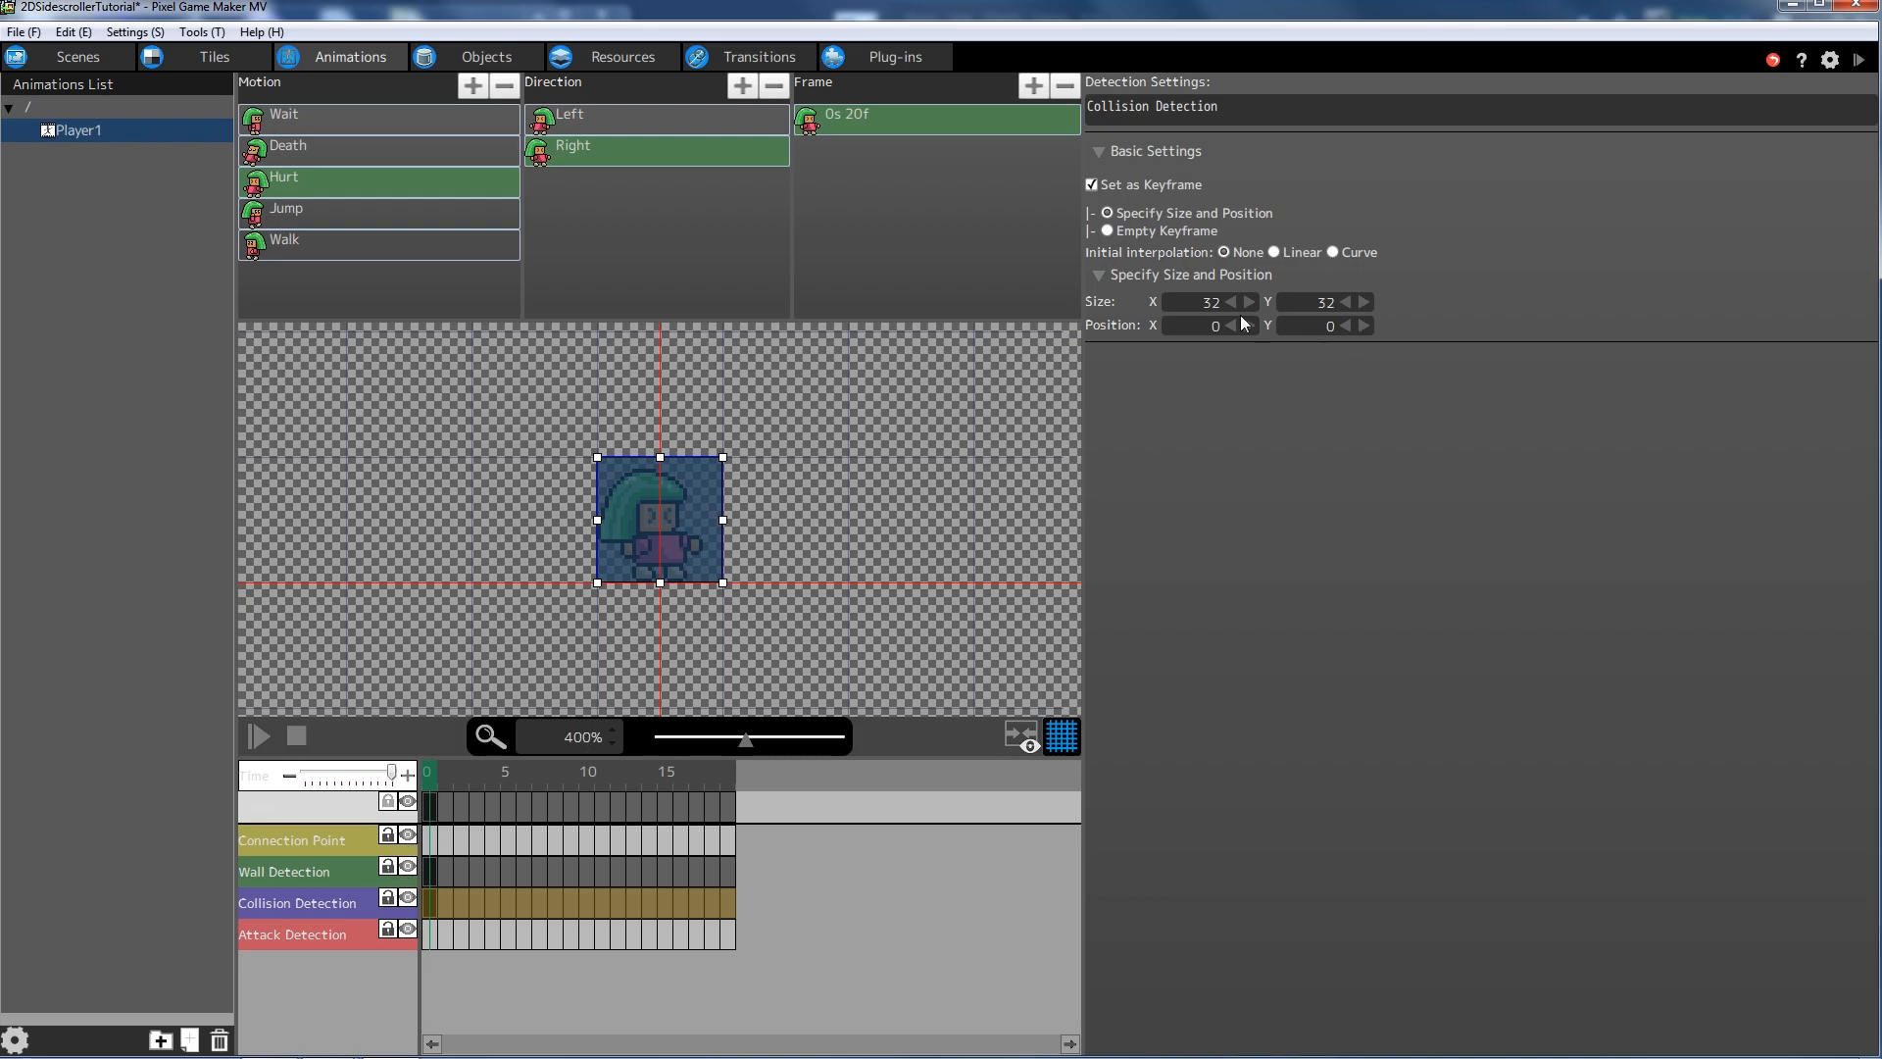
double_click(1187, 301)
type("10")
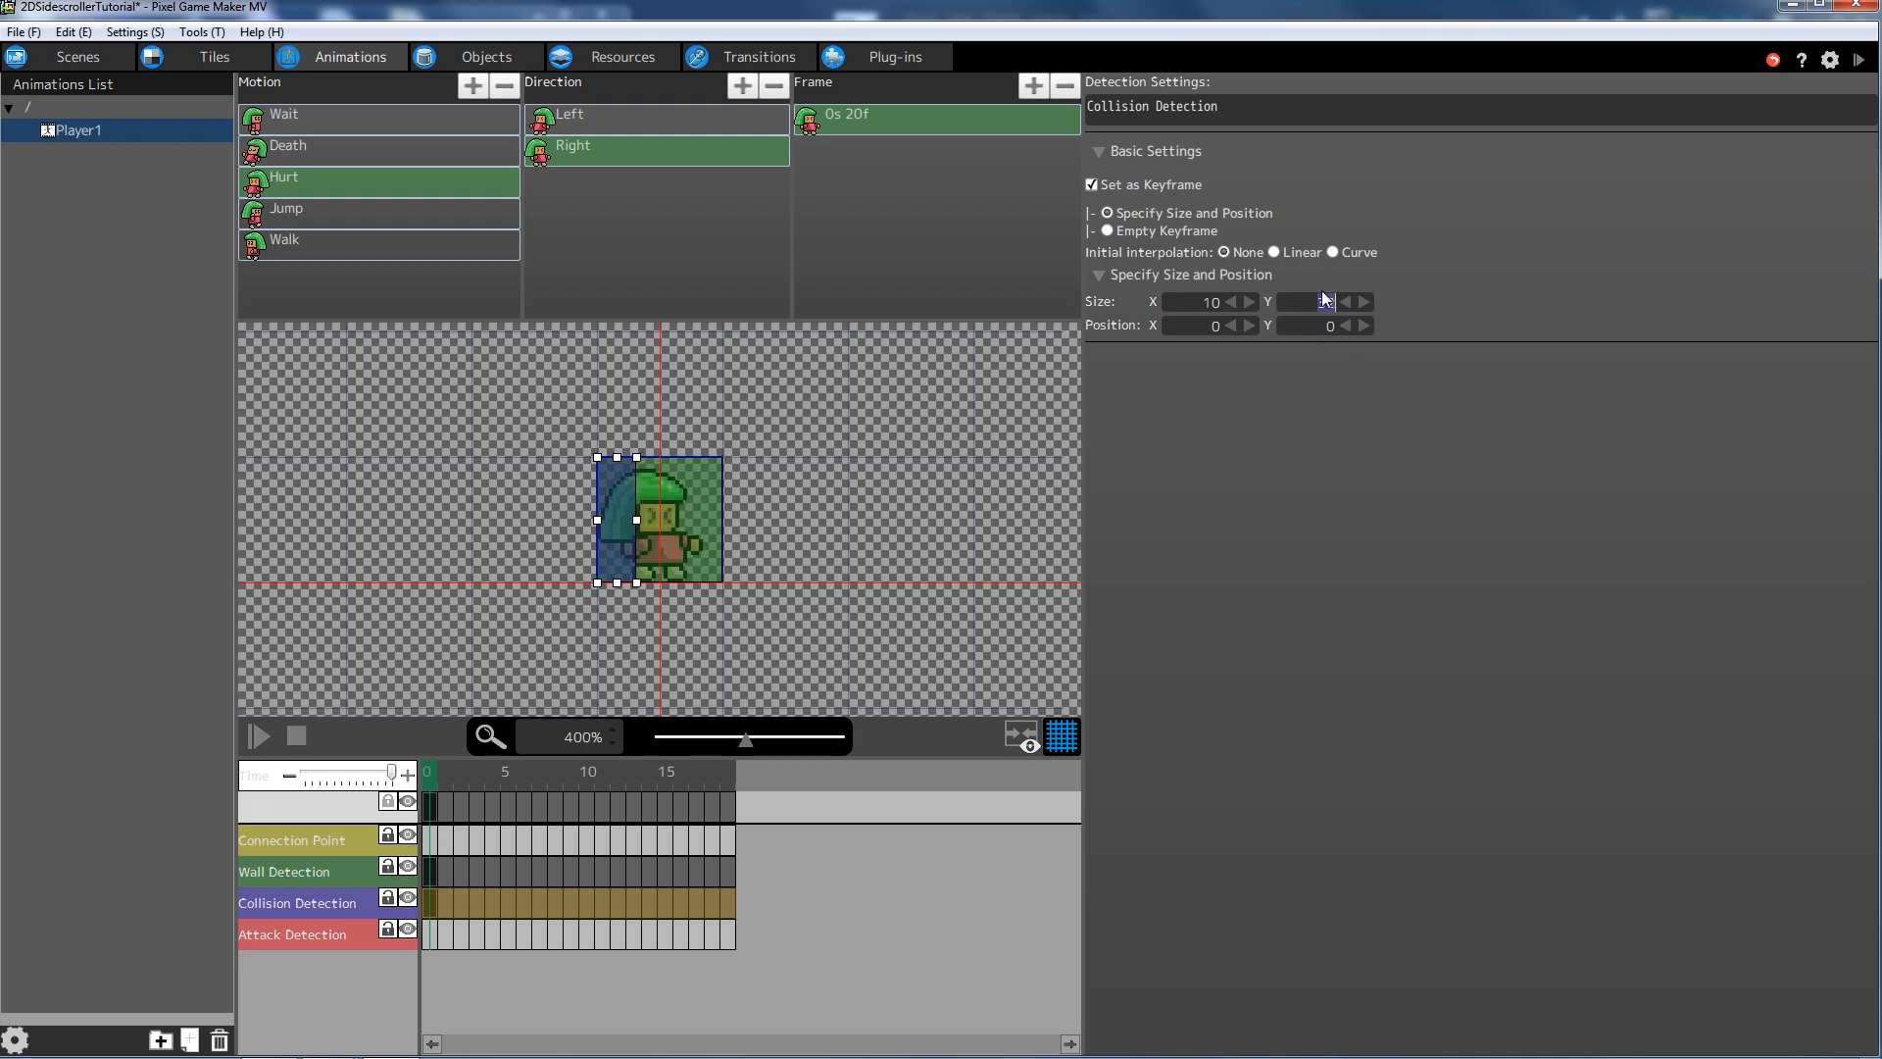
key("Tab")
left_click_drag(615, 509, 657, 520)
- Resize the Wall Detection of the Hurt motion's Right direction to 10 x 29 and position it at 11, 3
left_click(712, 529)
double_click(1201, 302)
type("1")
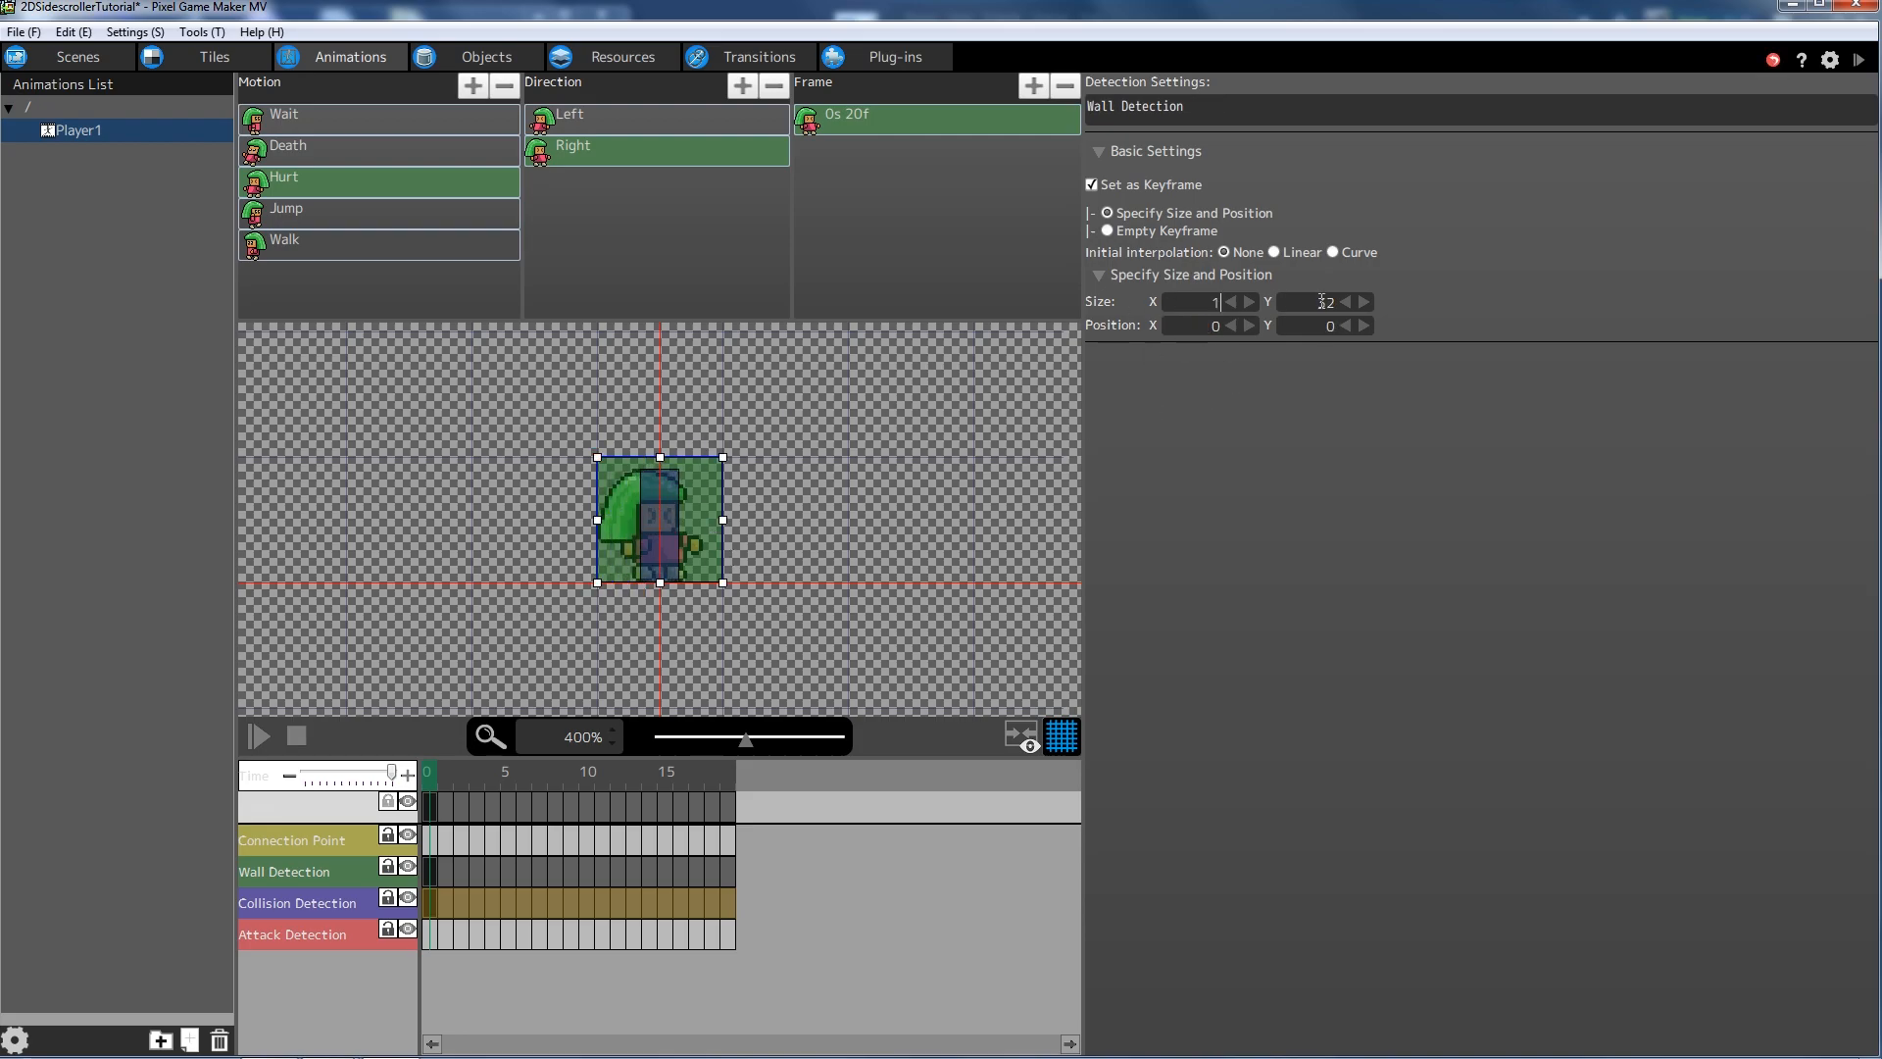
type("0")
double_click(1321, 301)
type("29")
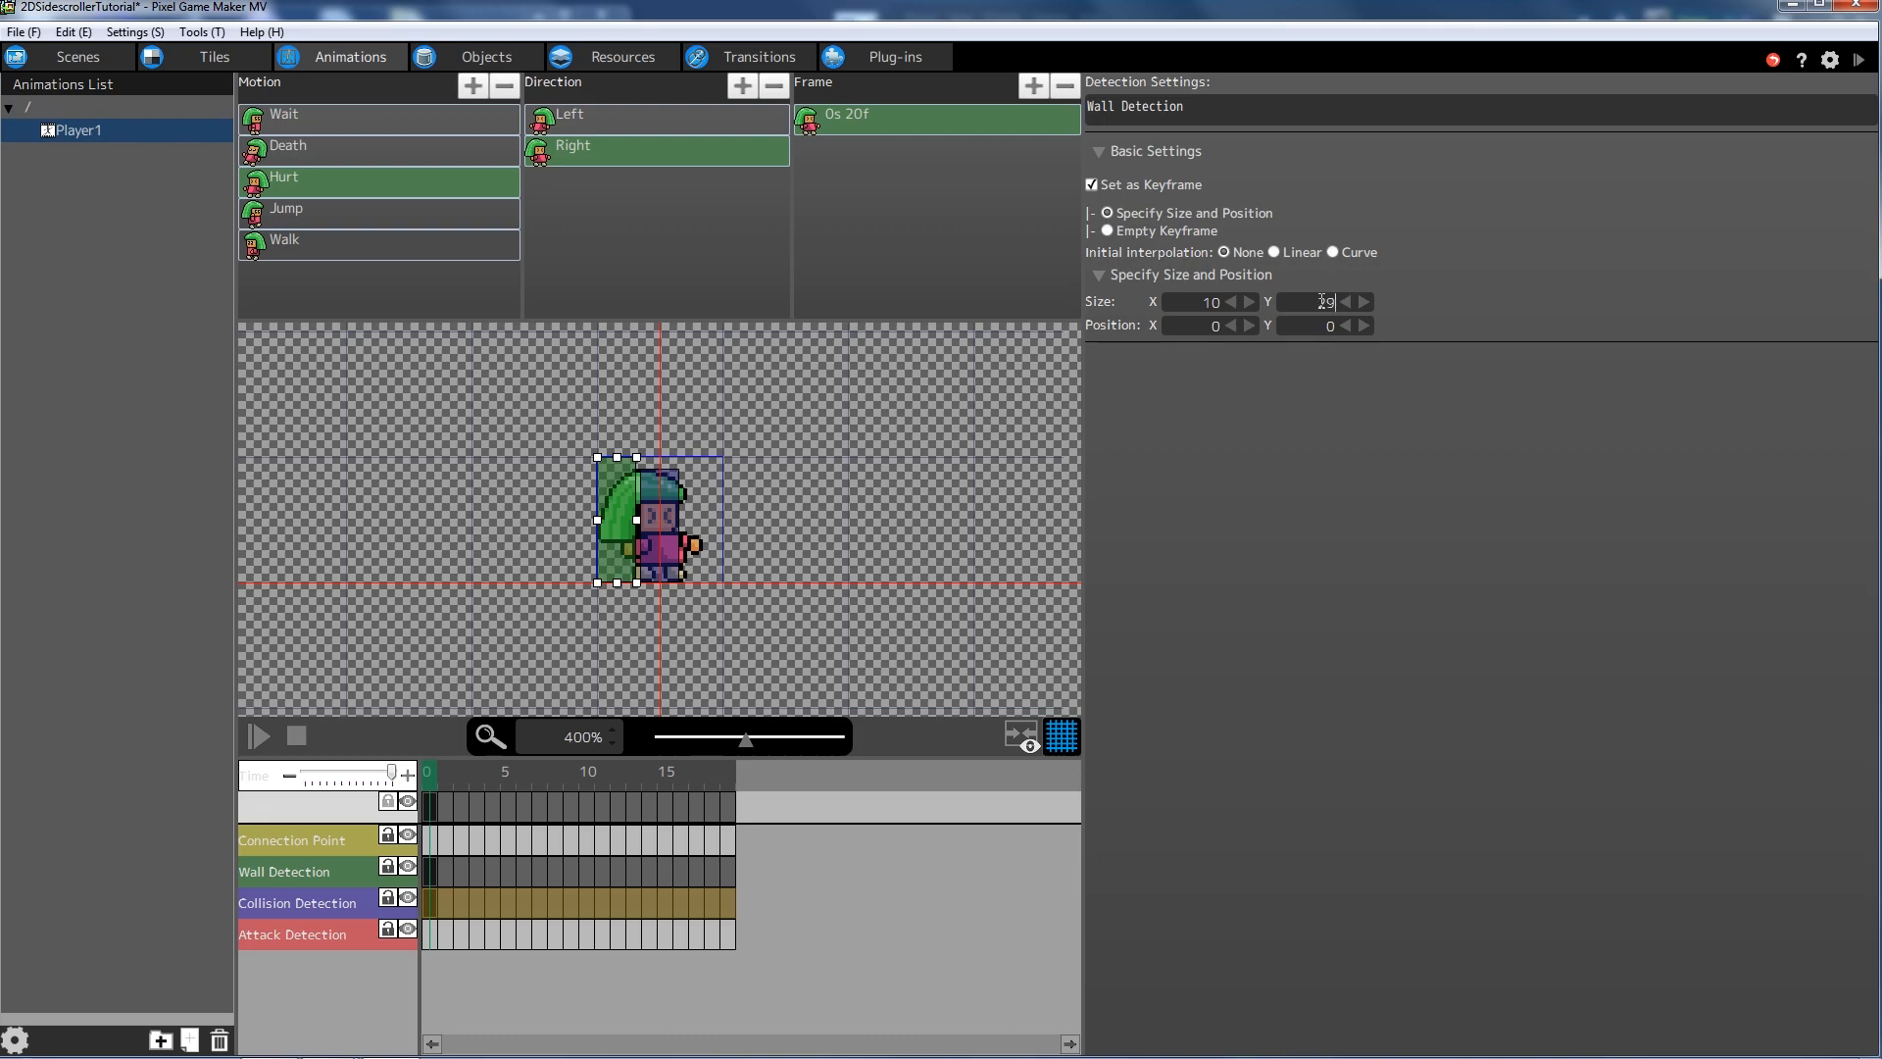
left_click_drag(628, 488, 667, 500)
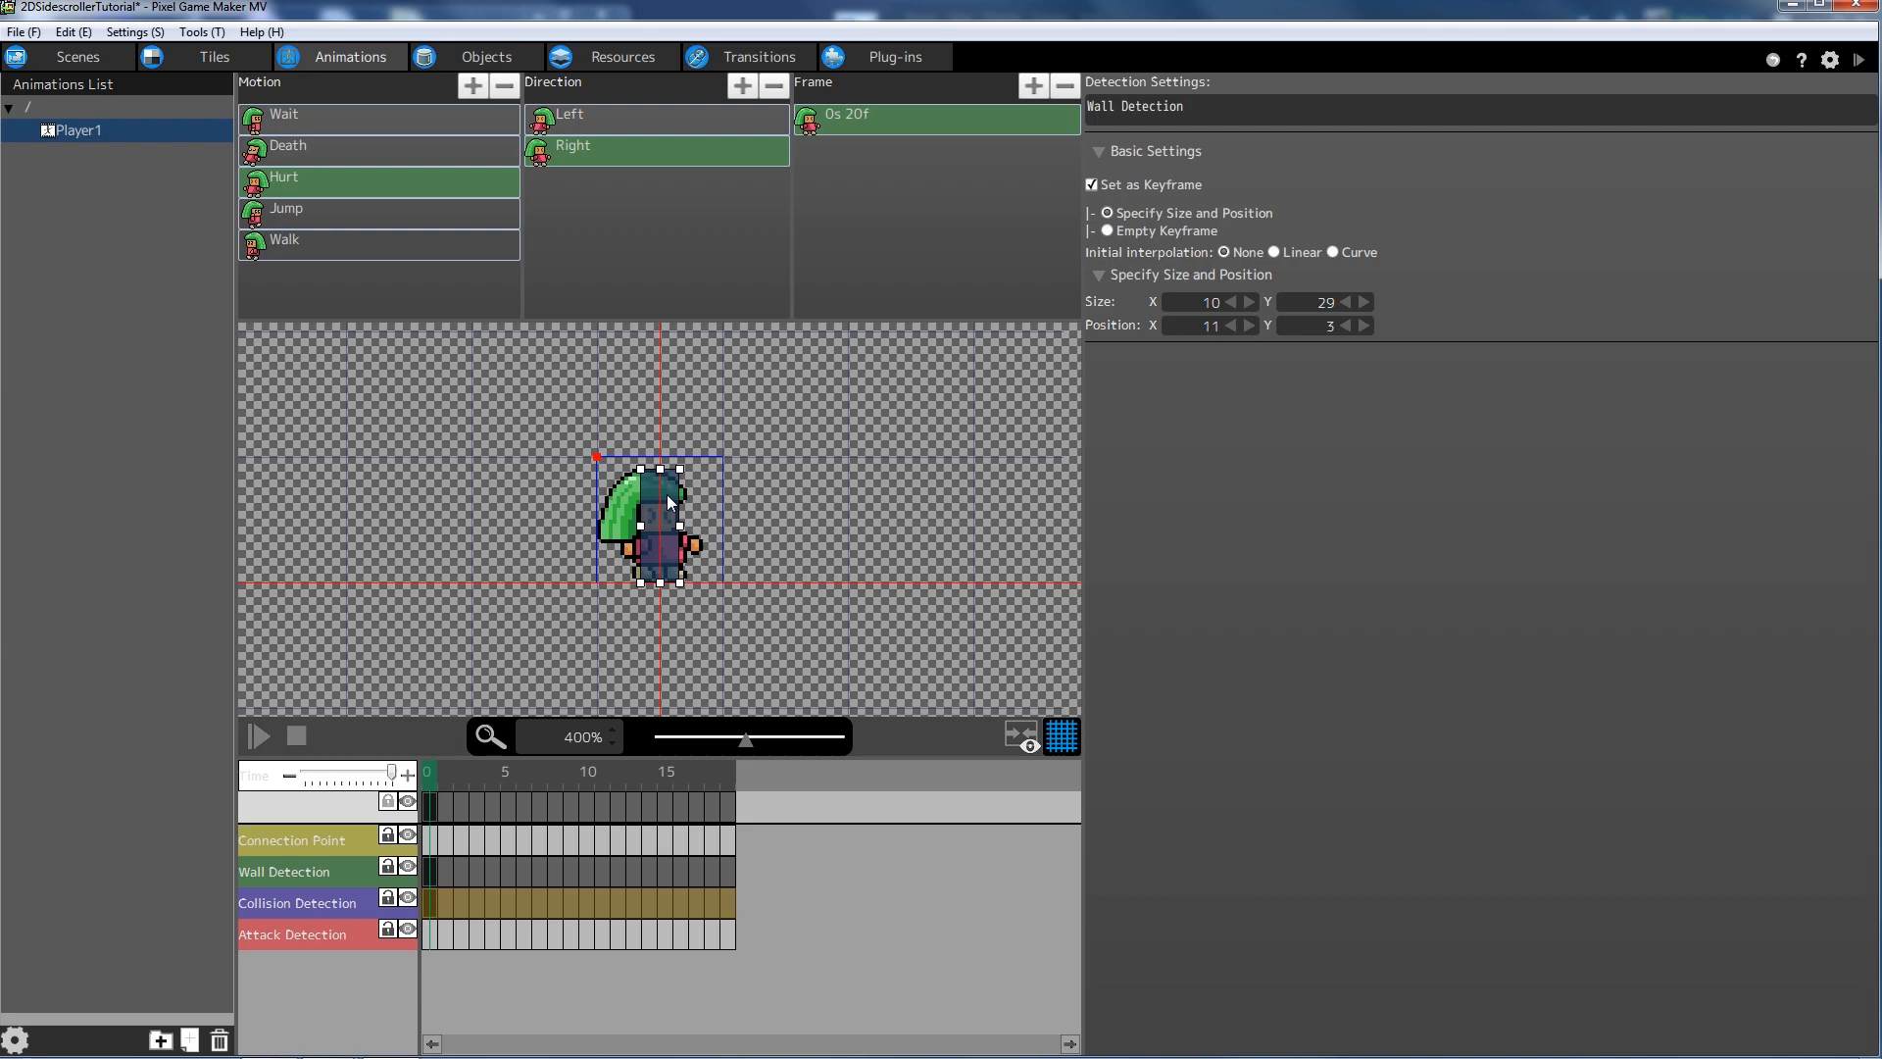
- Resize the Collision Detection of the Jump motion's Right direction to 10 x 29 and move it over the character's body
left_click(331, 208)
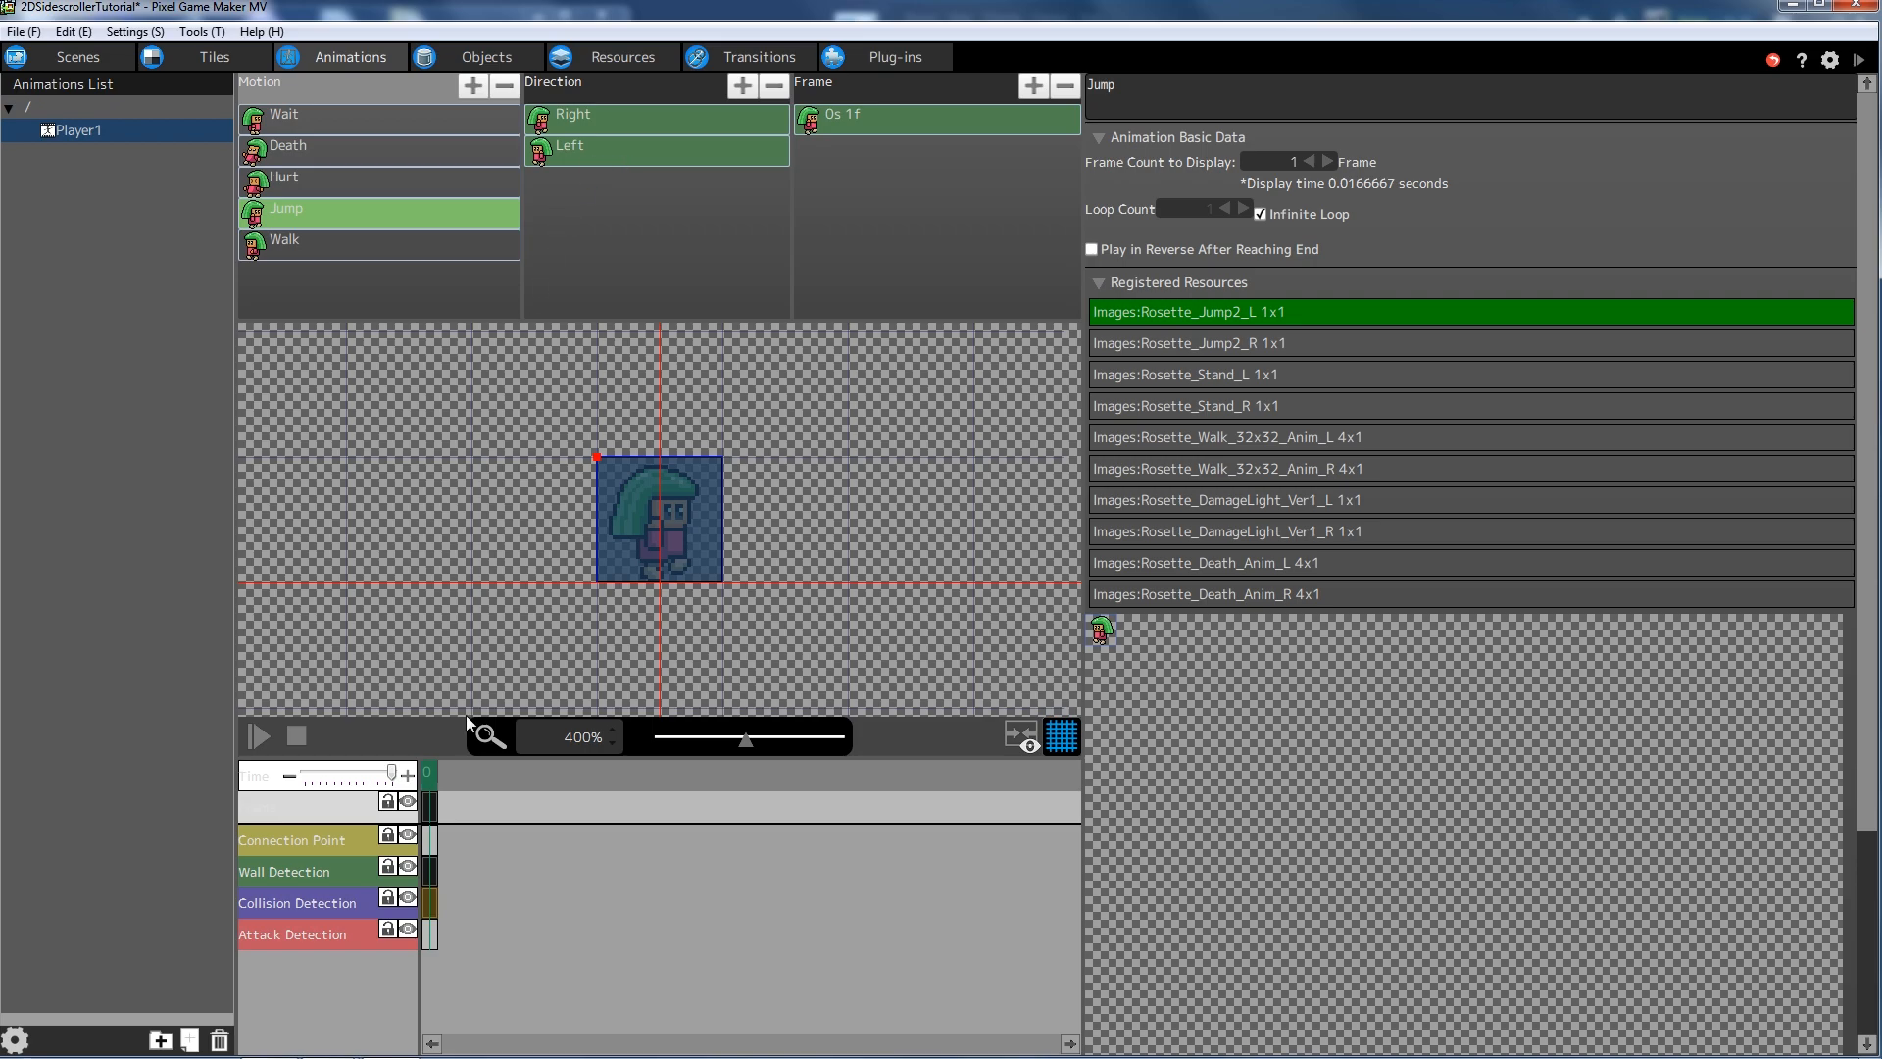
left_click(596, 122)
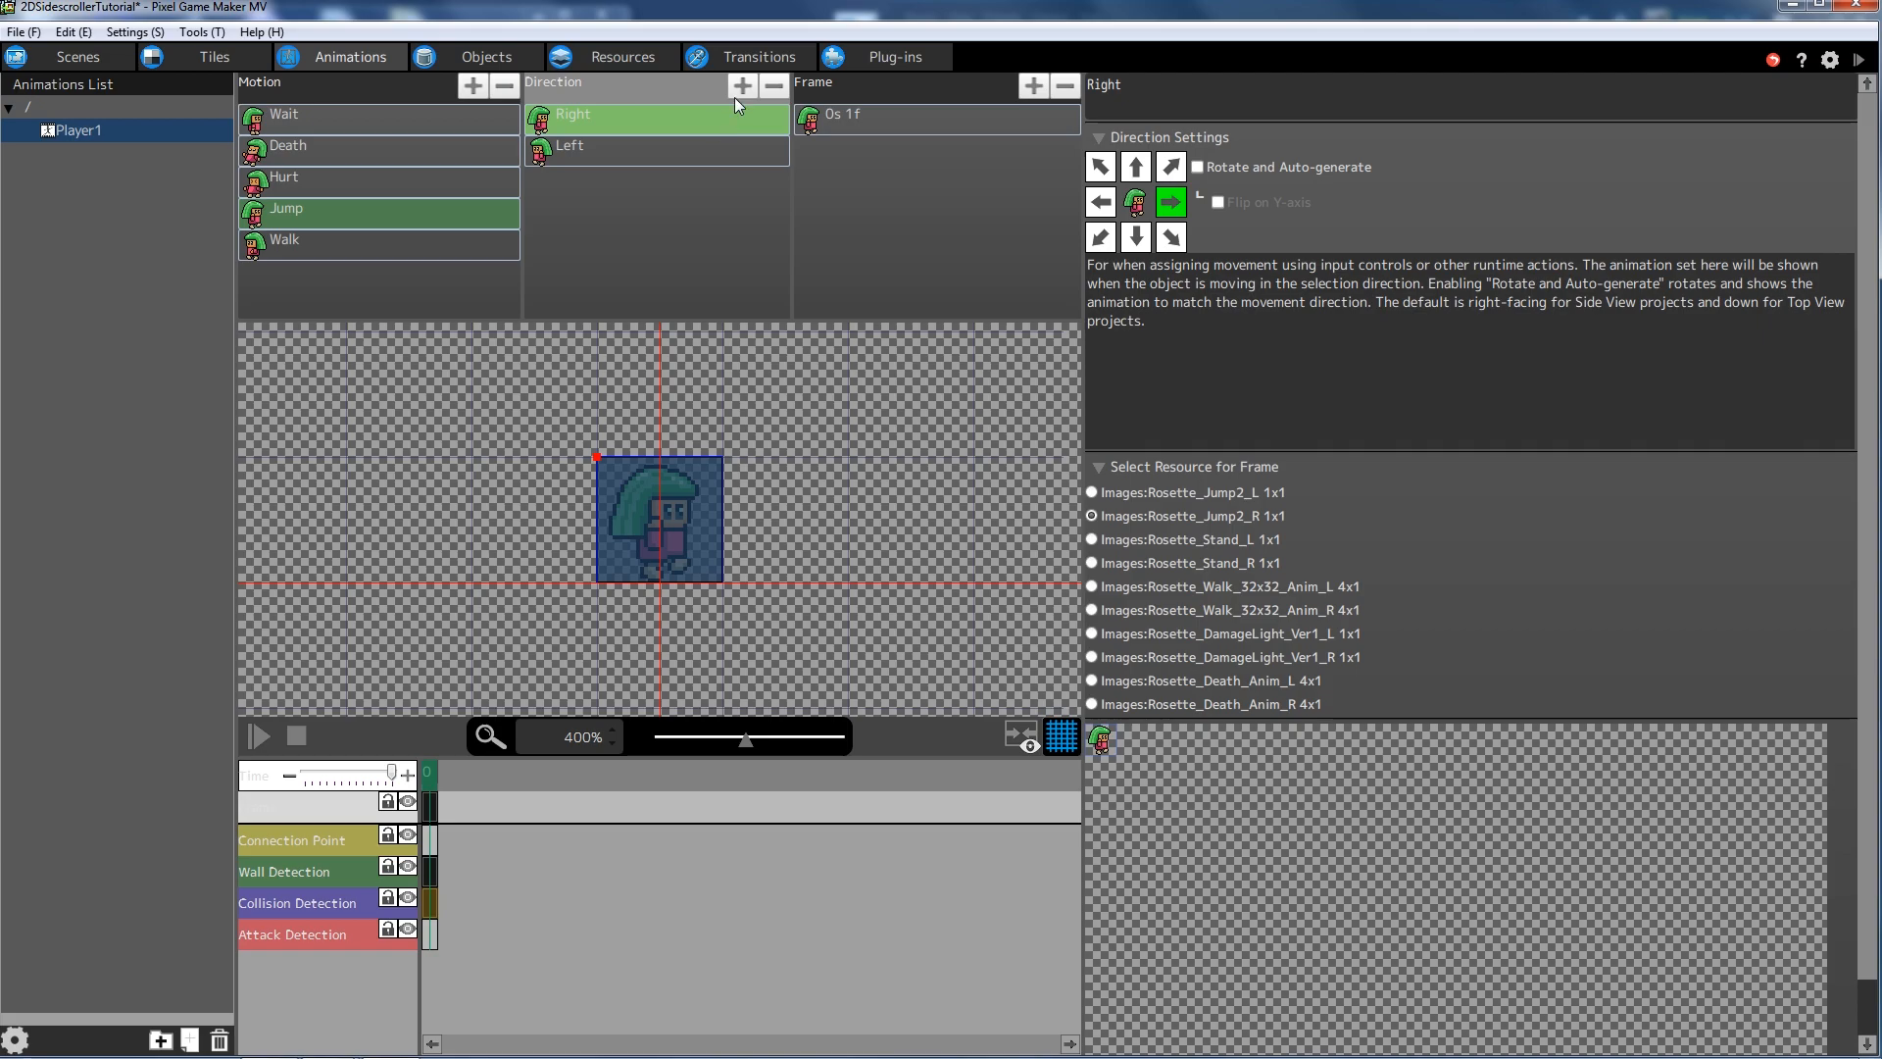
left_click(671, 531)
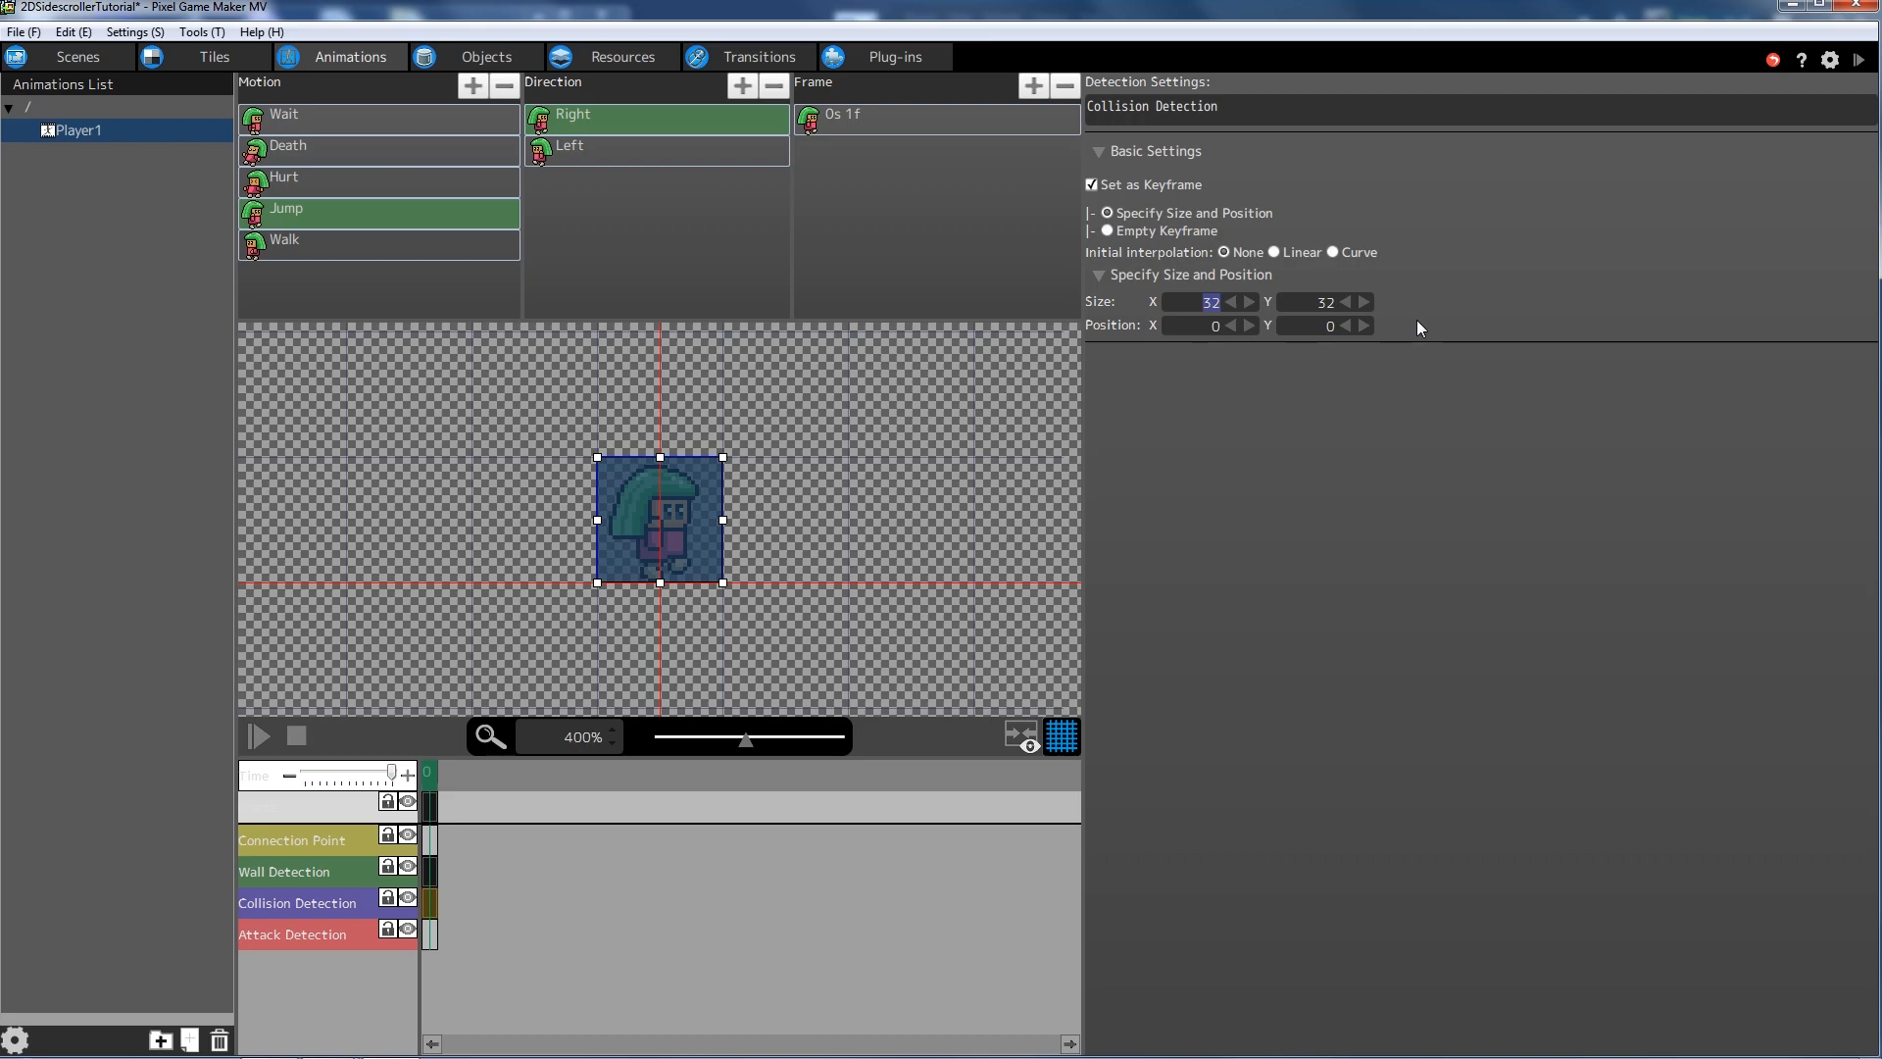
type("10")
key("Tab")
type("29")
left_click(899, 549)
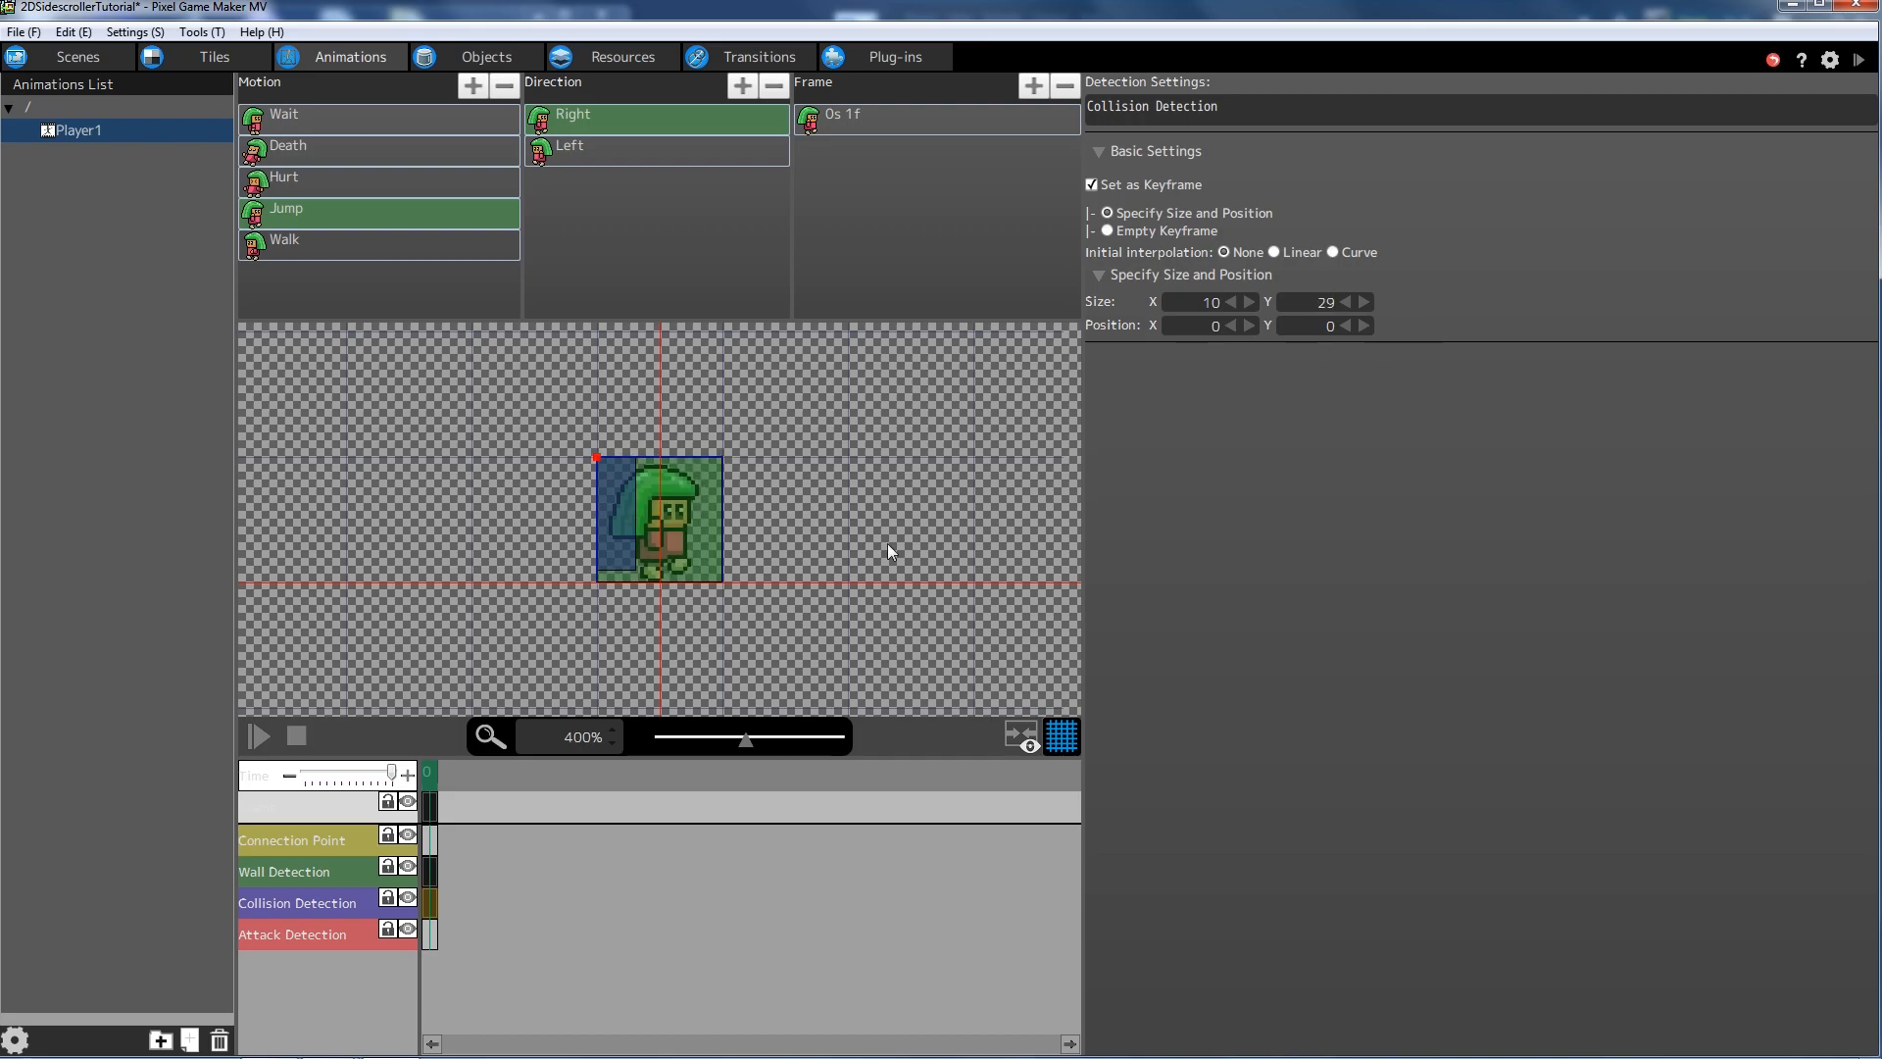
left_click_drag(643, 519, 663, 533)
- Resize the Wall Detection of the Jump motion's Right direction to 10 x 29 and position it at 11, 3
left_click(686, 530)
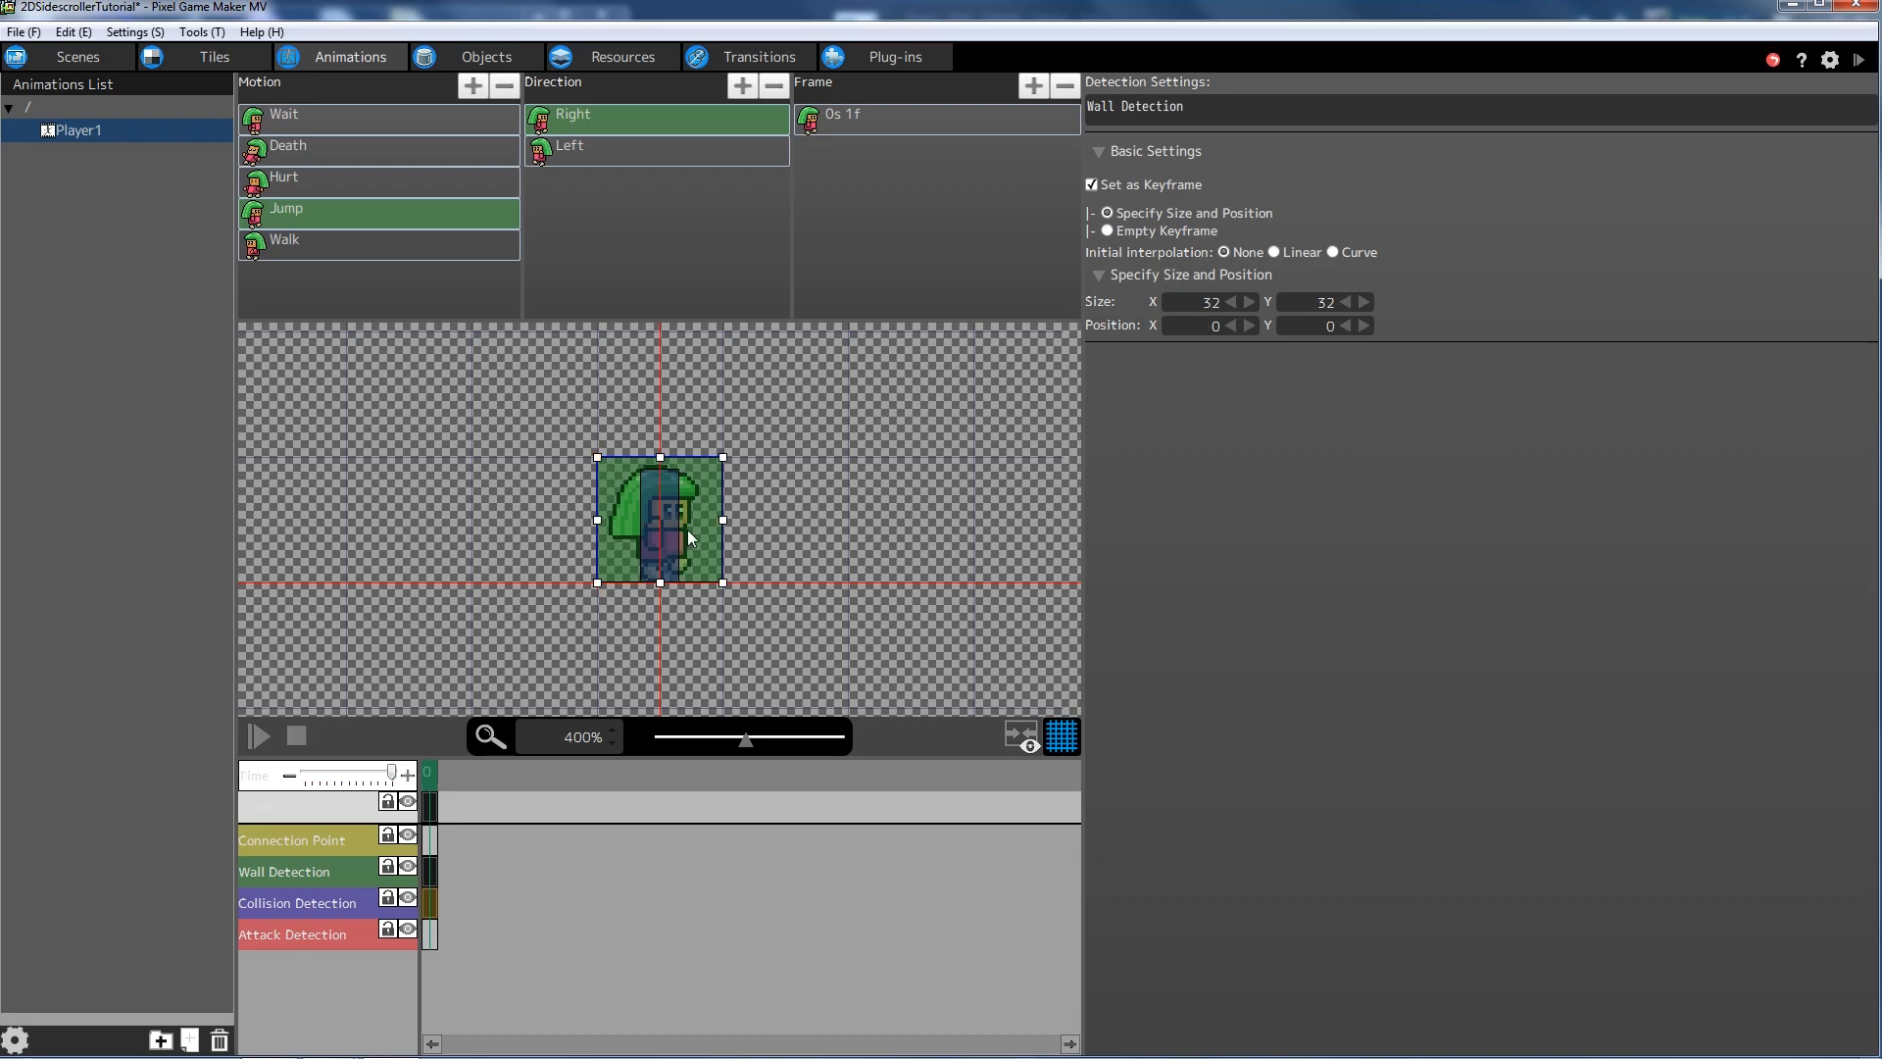
double_click(1184, 300)
type("10")
key("Tab")
type("29")
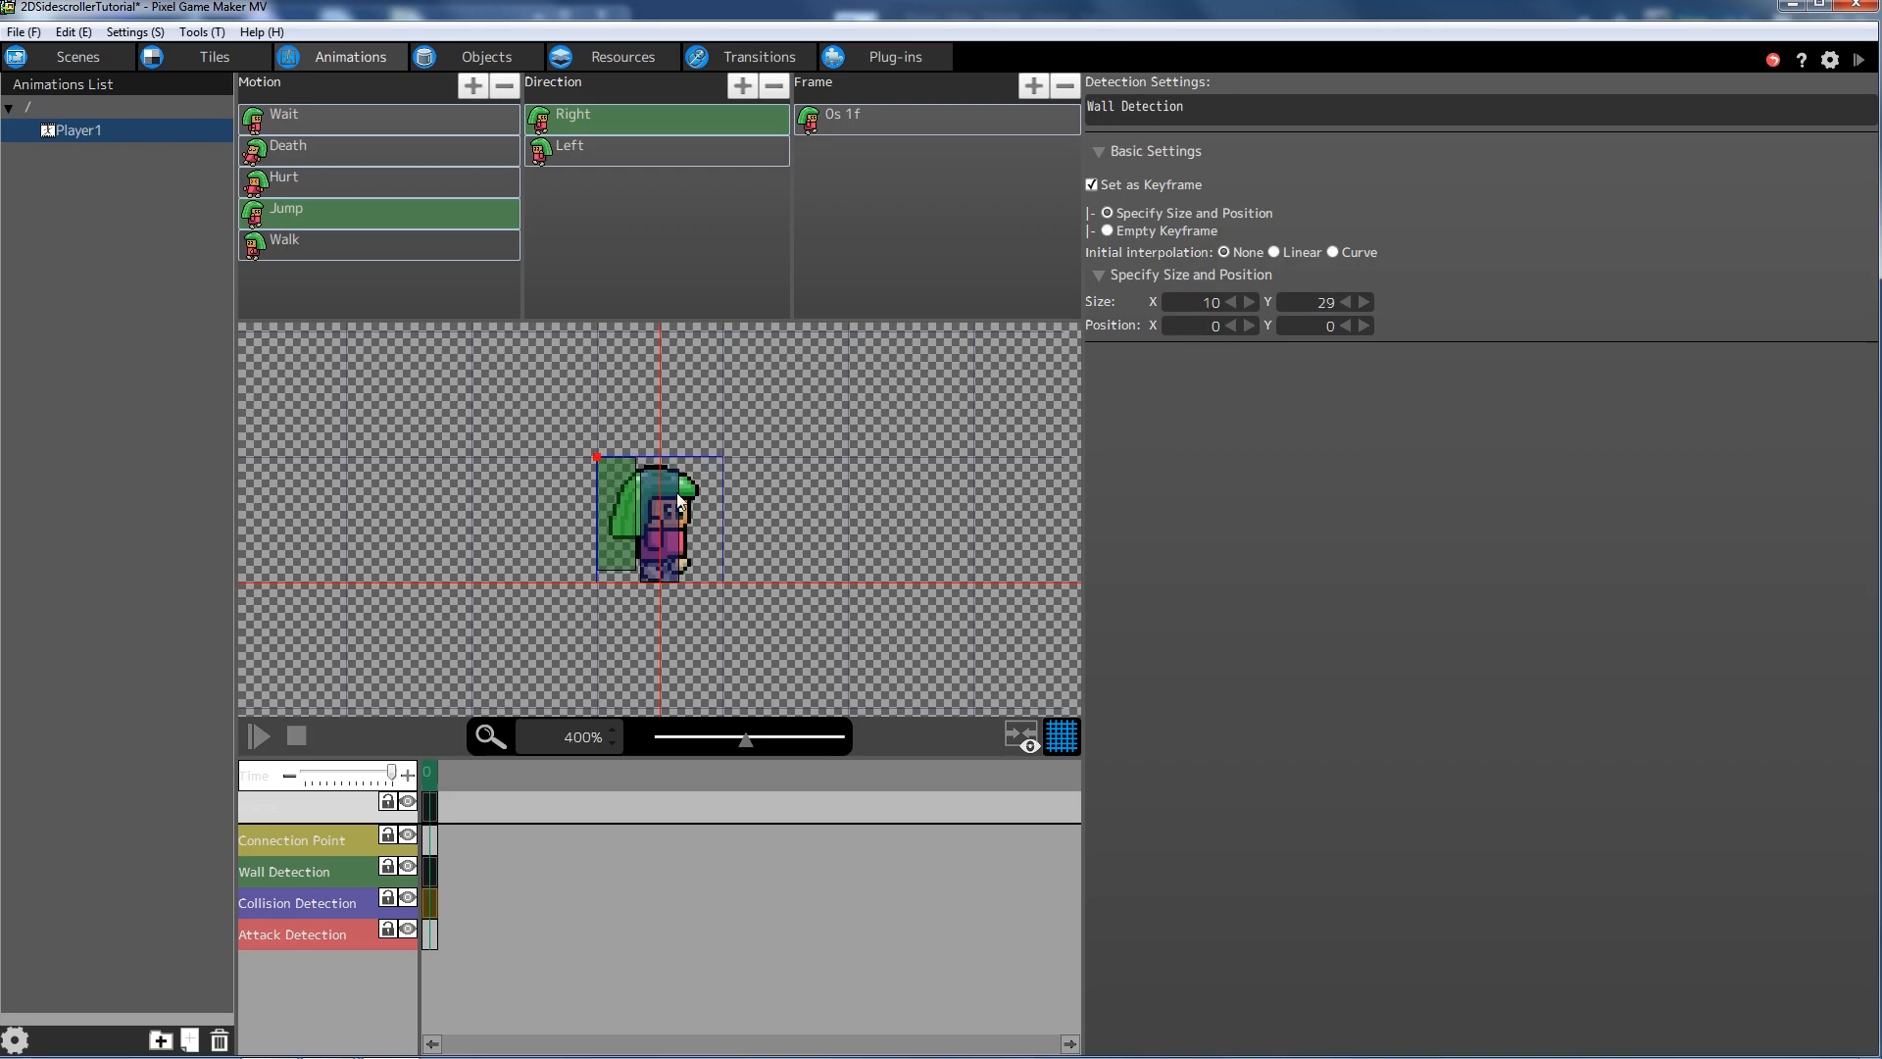
left_click_drag(632, 496, 675, 508)
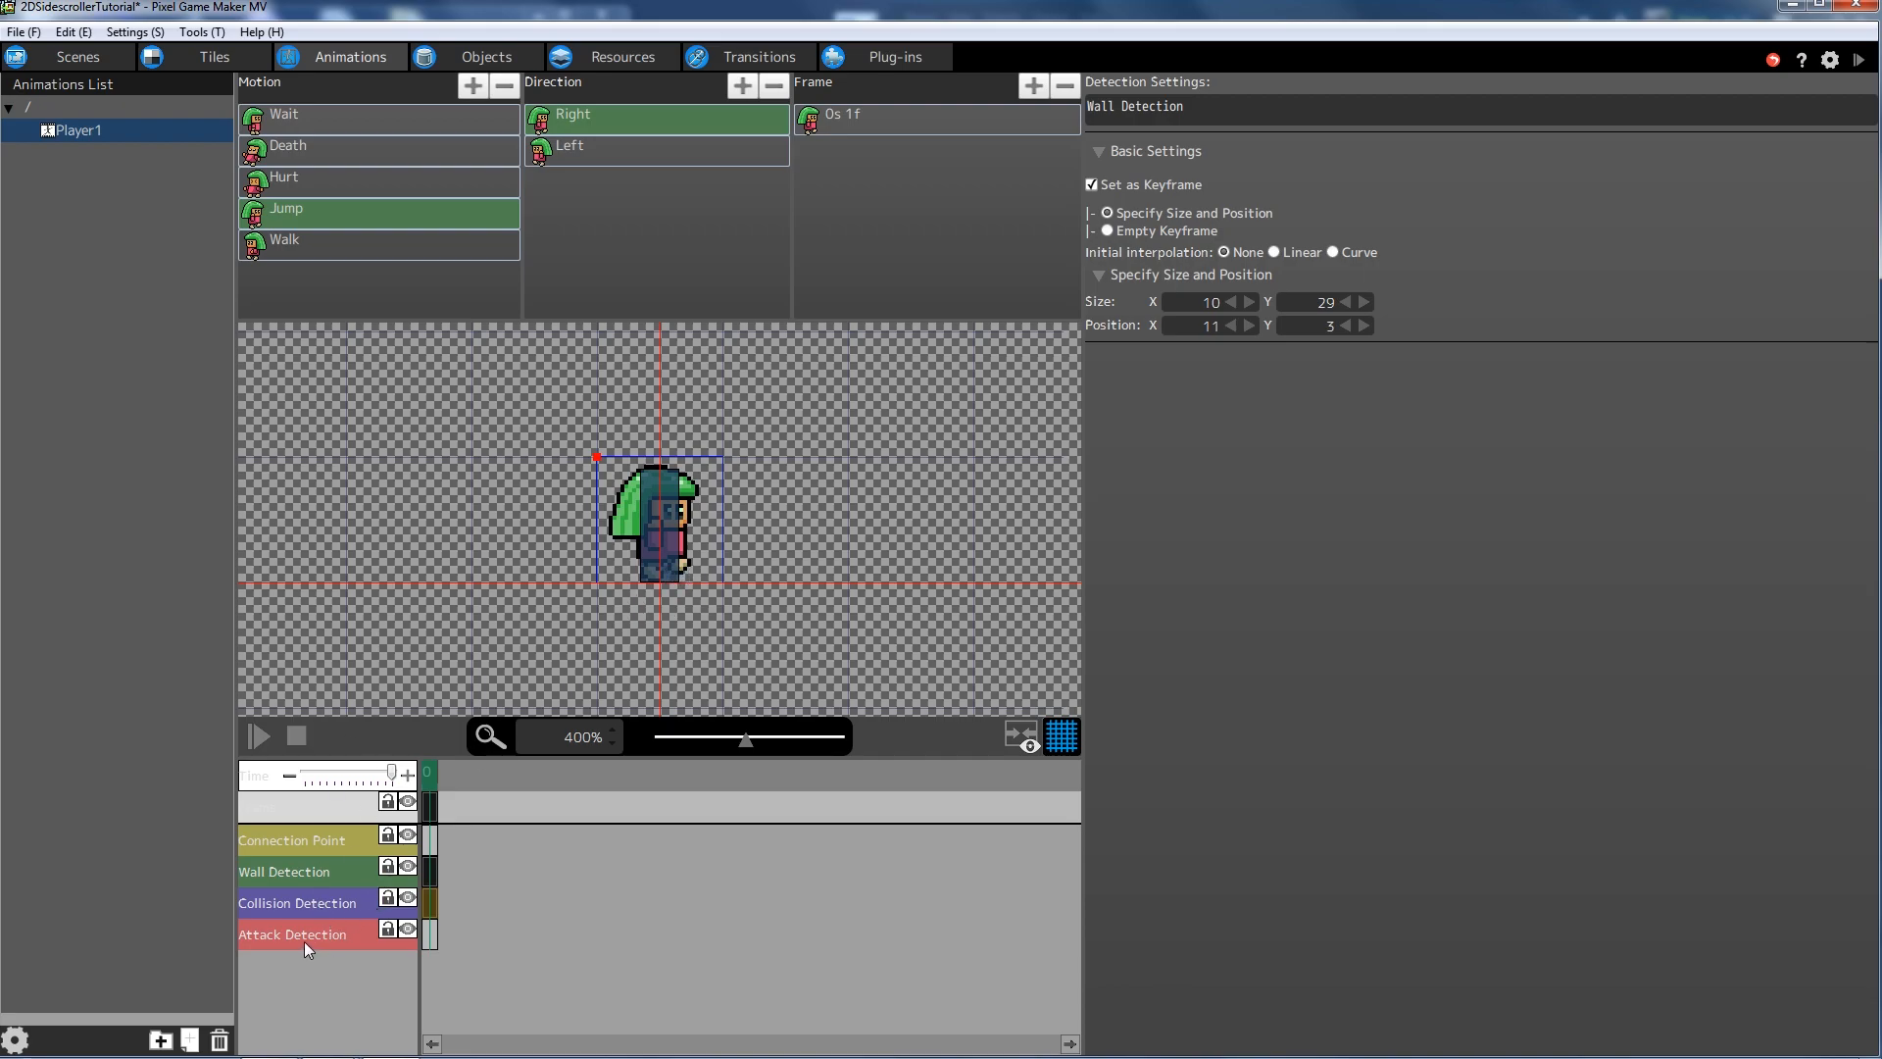
- Give the Attack Detection of the Jump motion's Right direction a specified size and position, and size it 14 x 5
left_click(429, 933)
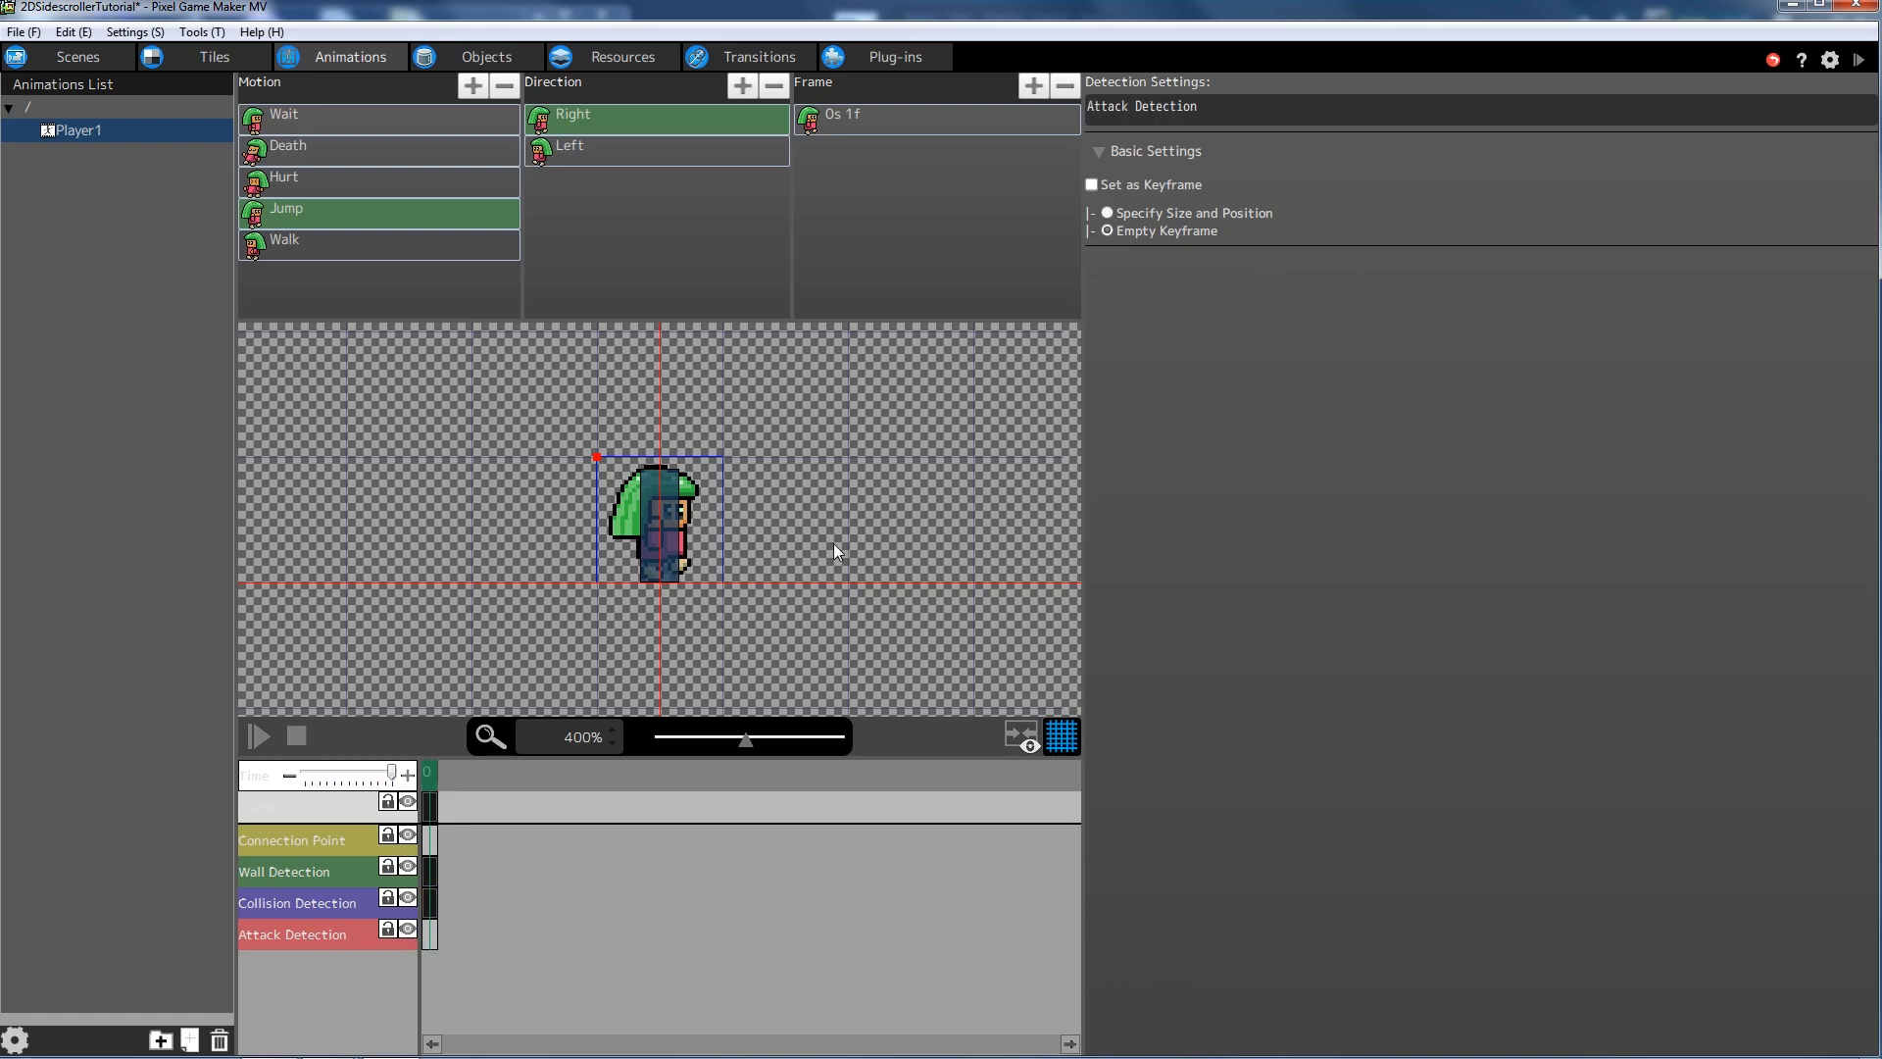
left_click(1108, 214)
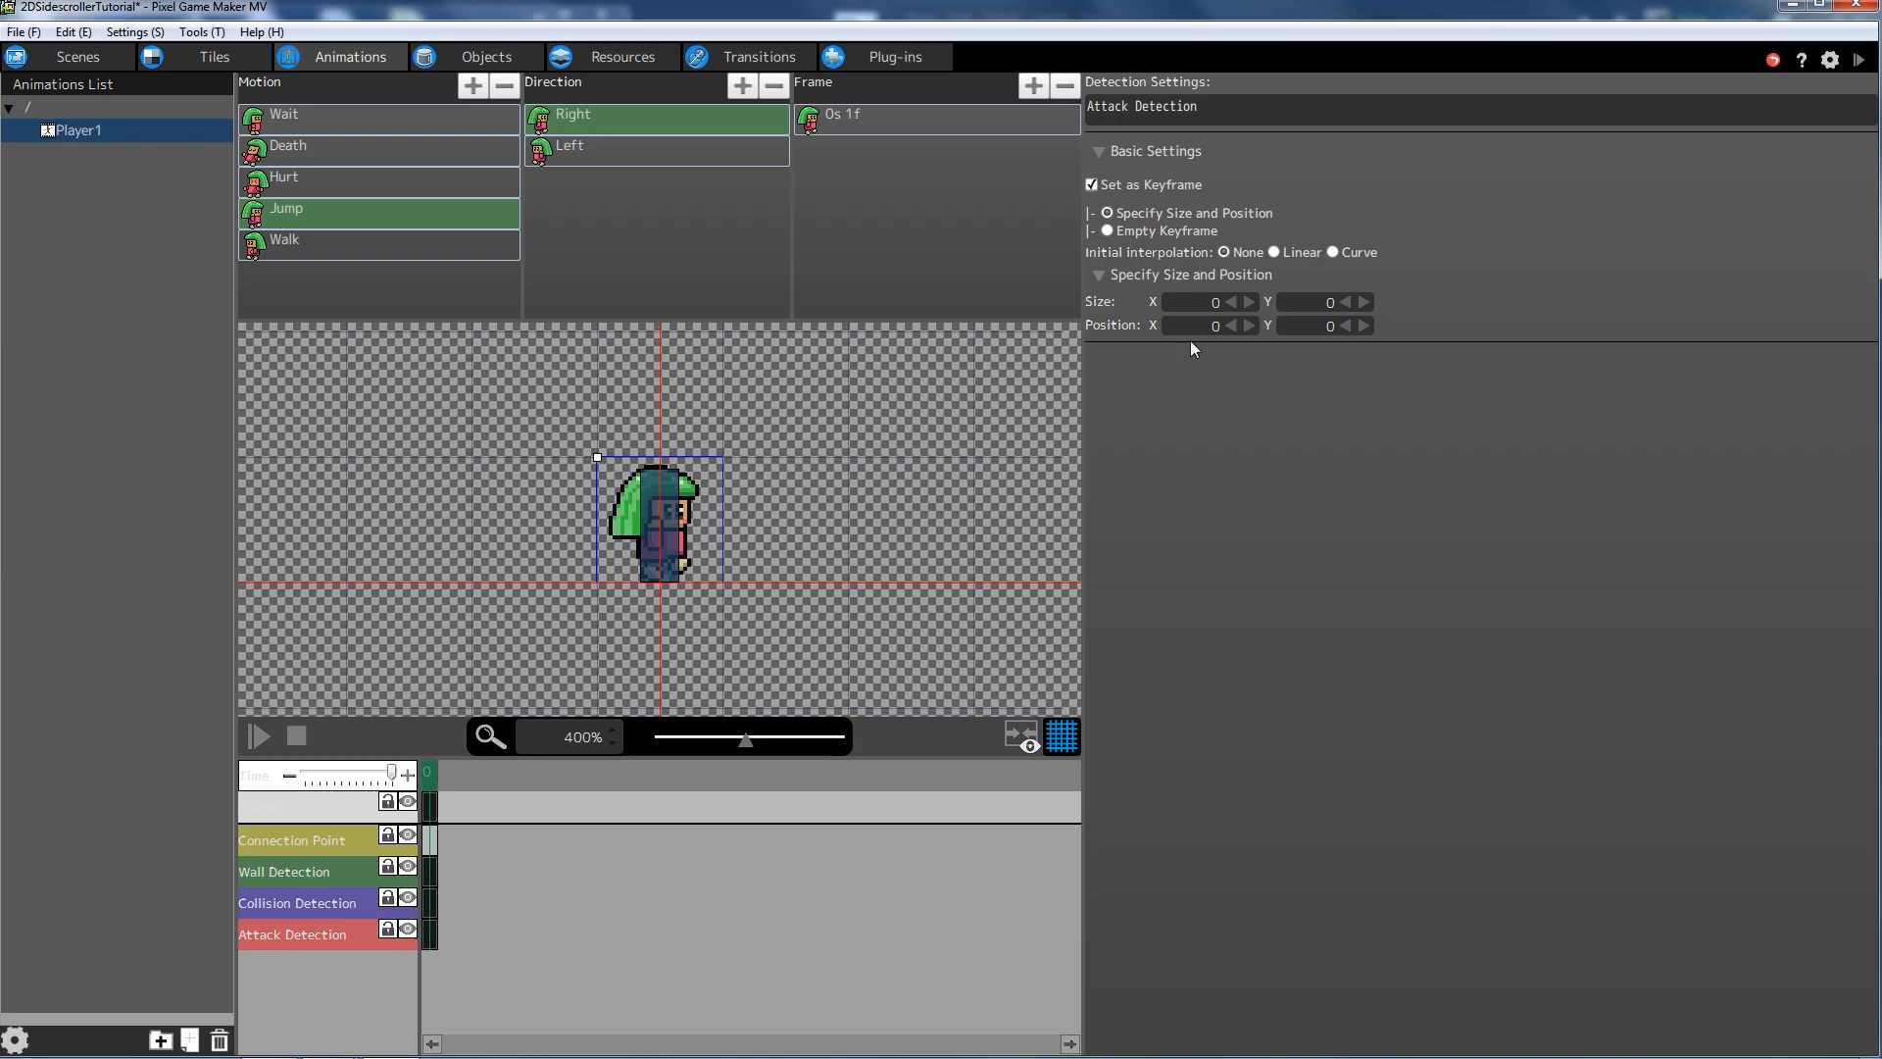
double_click(1213, 302)
key("Tab")
type("5")
key("Return")
left_click_drag(1181, 303, 1277, 294)
type("14")
key("Return")
- Move the attack area of the Jump motion's Right direction down to the character's feet
left_click(710, 470)
left_click_drag(635, 474, 676, 582)
left_click(850, 558)
left_click(769, 565)
- Resize the Collision Detection of the Jump motion's Left direction to 10 x 29 and position it at 11, 3
left_click(626, 147)
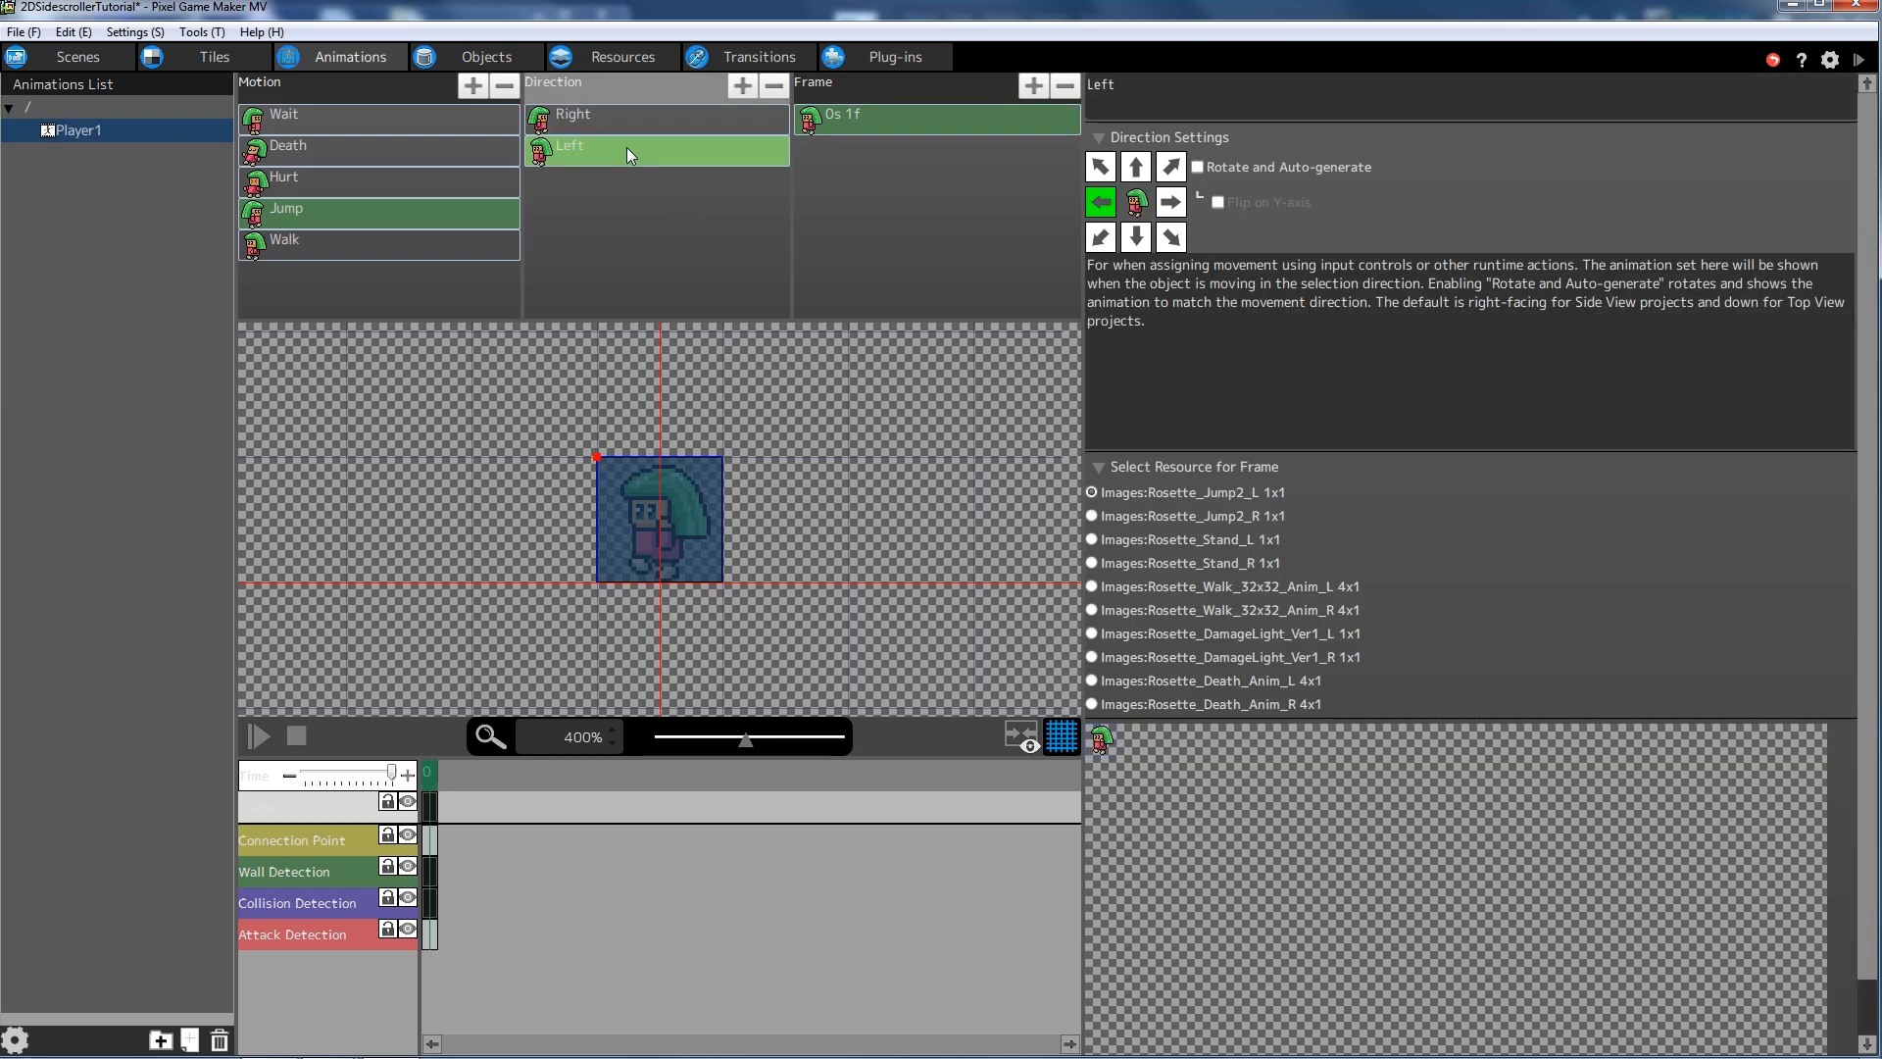
left_click(690, 477)
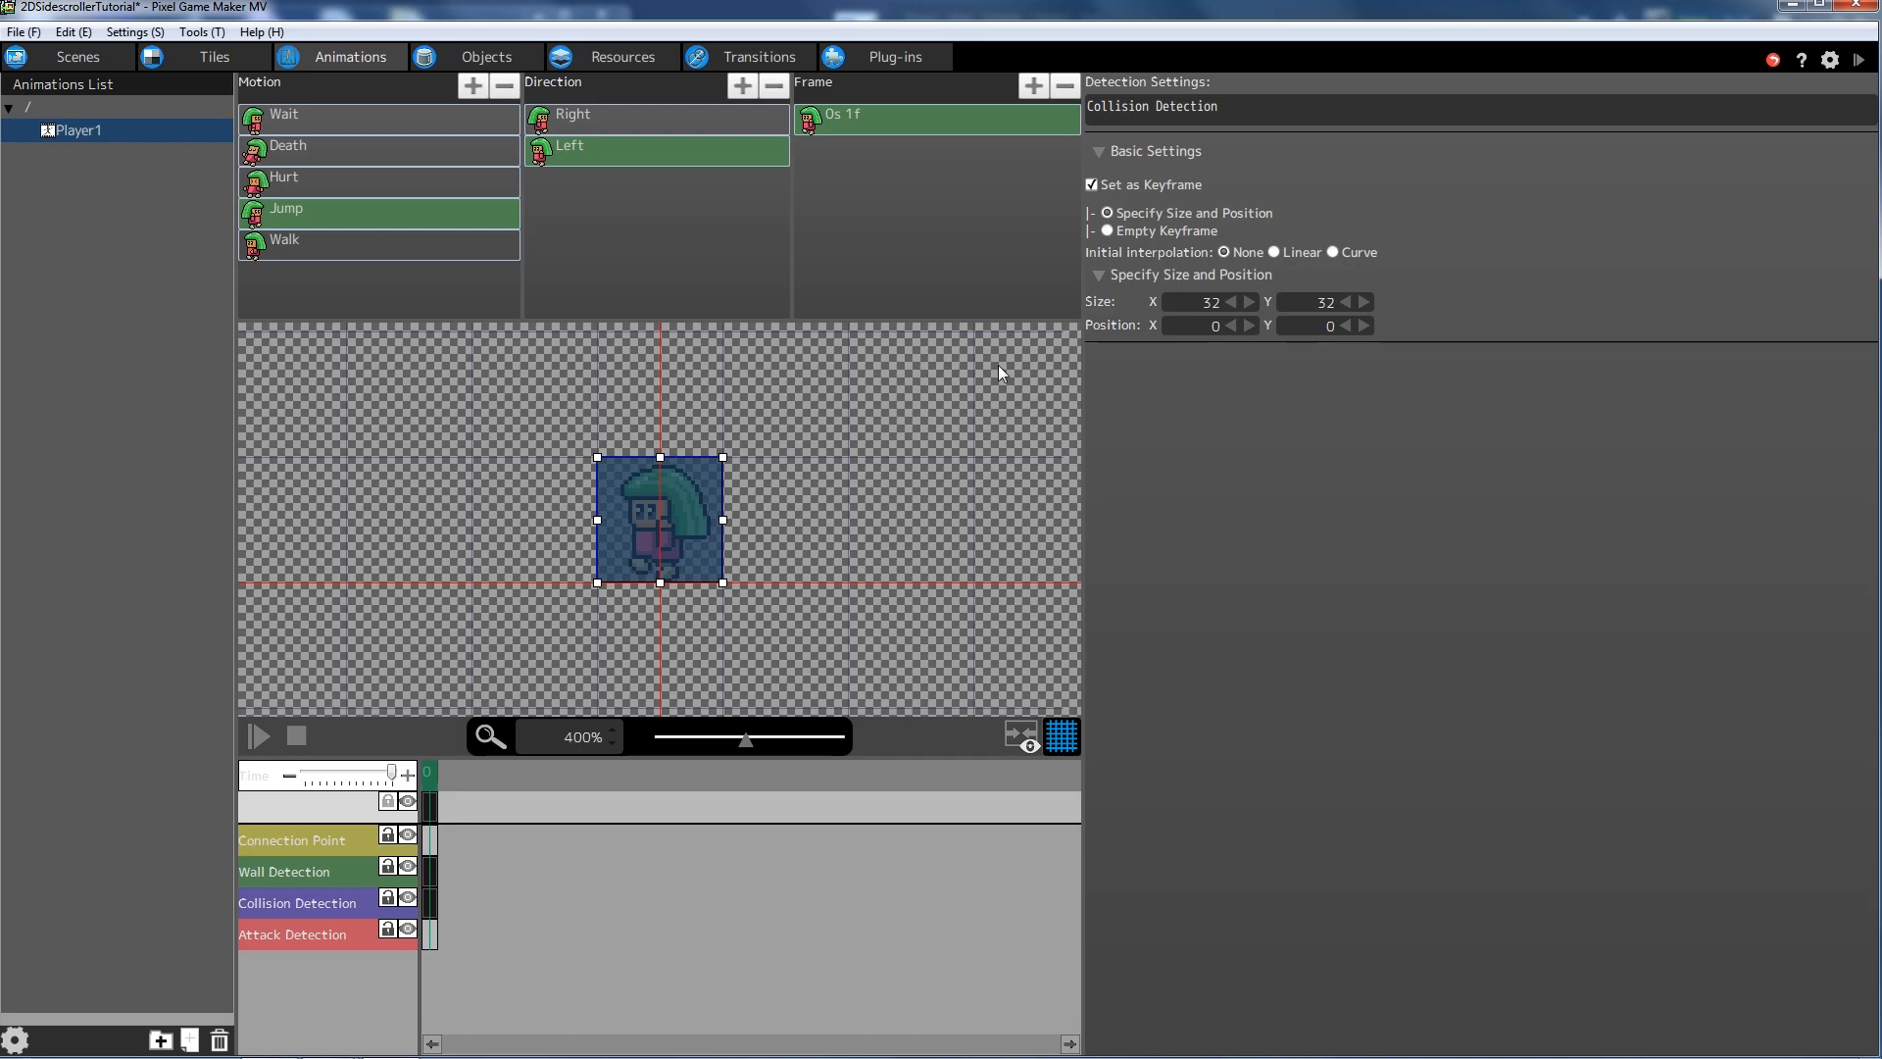
double_click(1208, 302)
type("10")
key("Tab")
type("29")
key("Return")
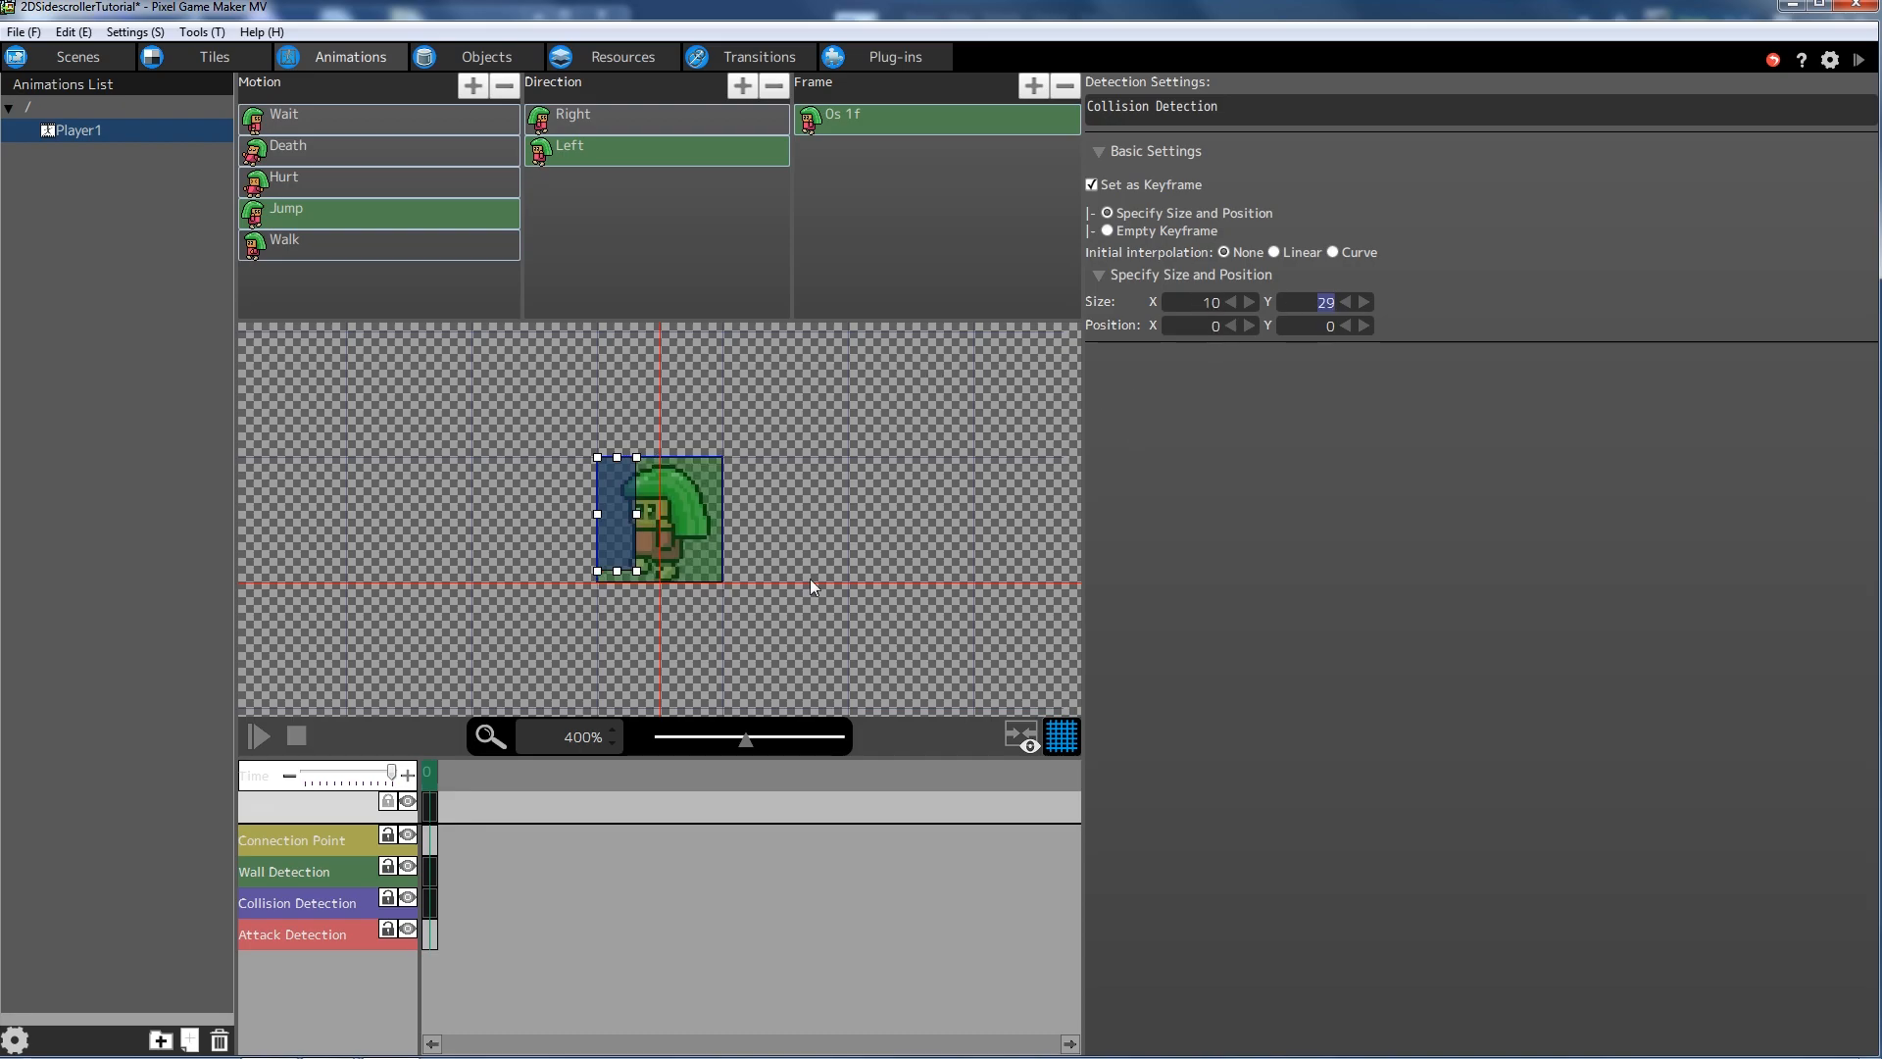
left_click_drag(605, 536, 648, 548)
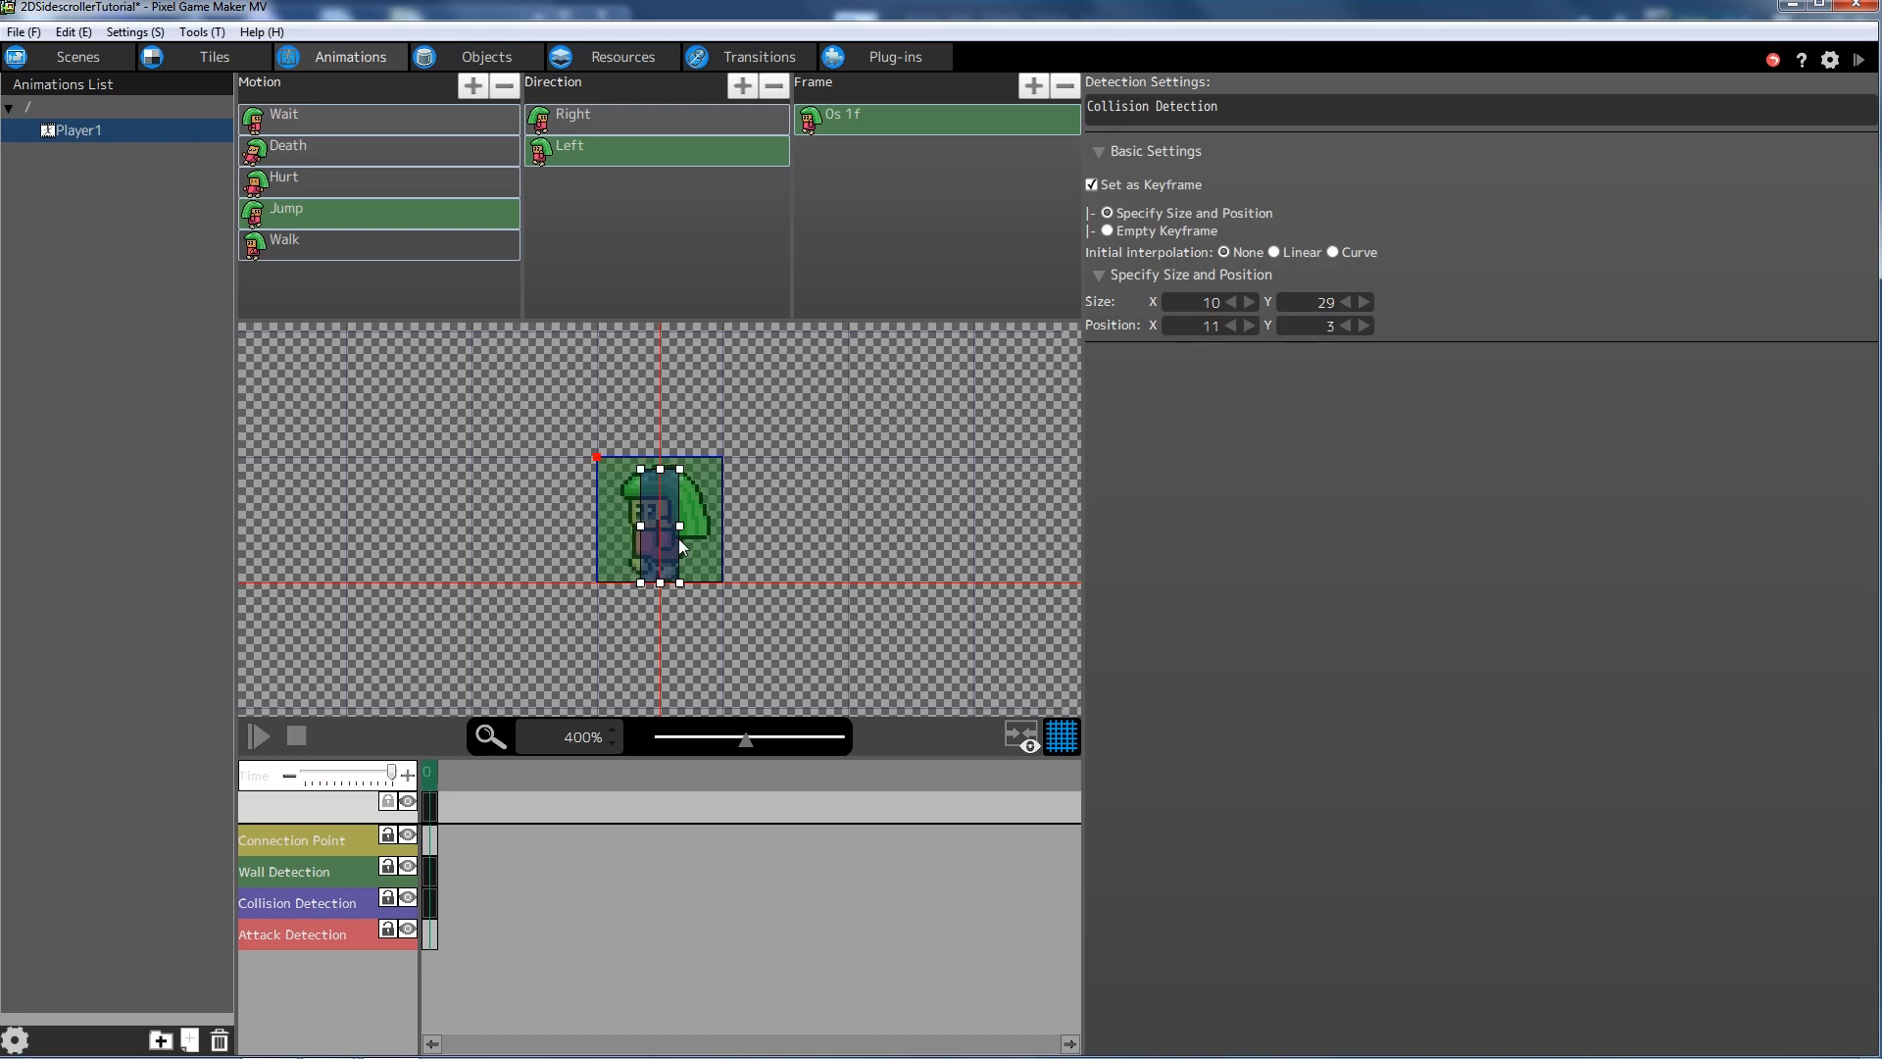
- Resize the Wall Detection of the Jump motion's Left direction to 10 x 29 and position it at 11, 3
left_click(668, 541)
double_click(1208, 302)
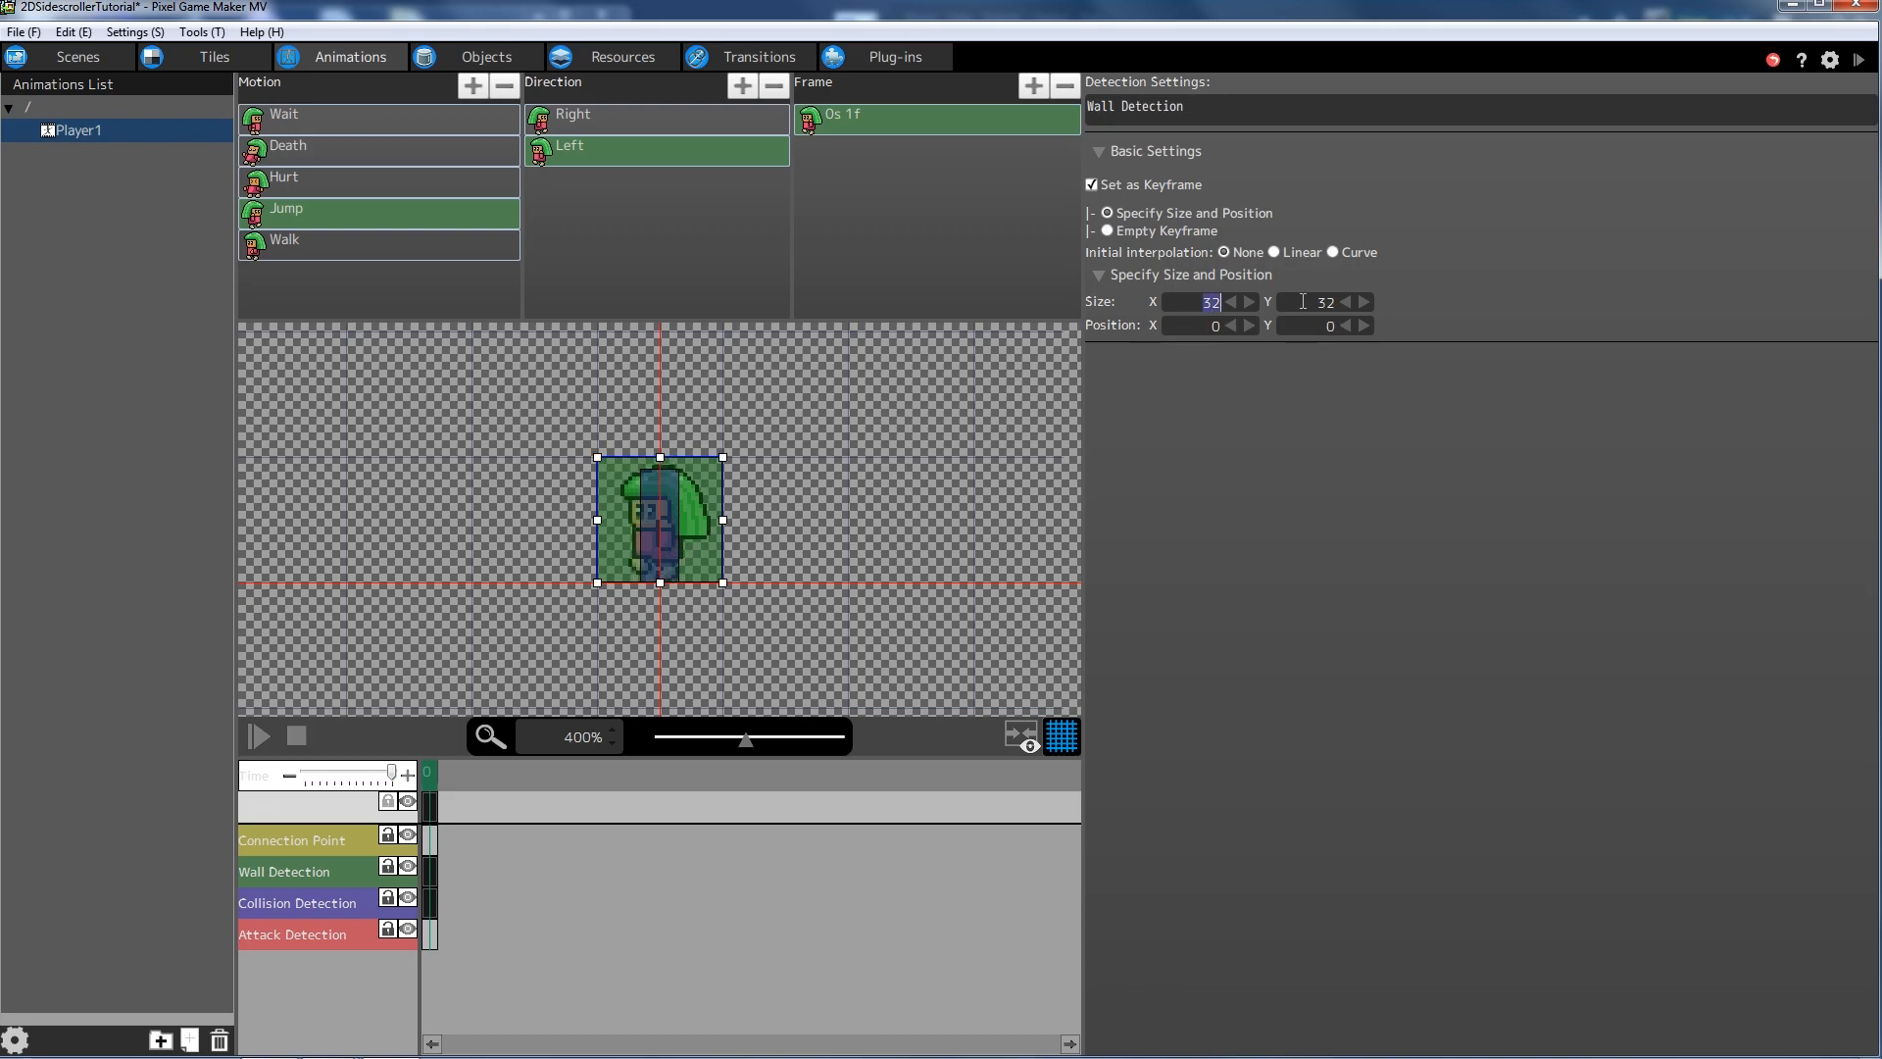
type("10")
key("Tab")
type("29")
left_click(791, 465)
left_click_drag(621, 485, 664, 498)
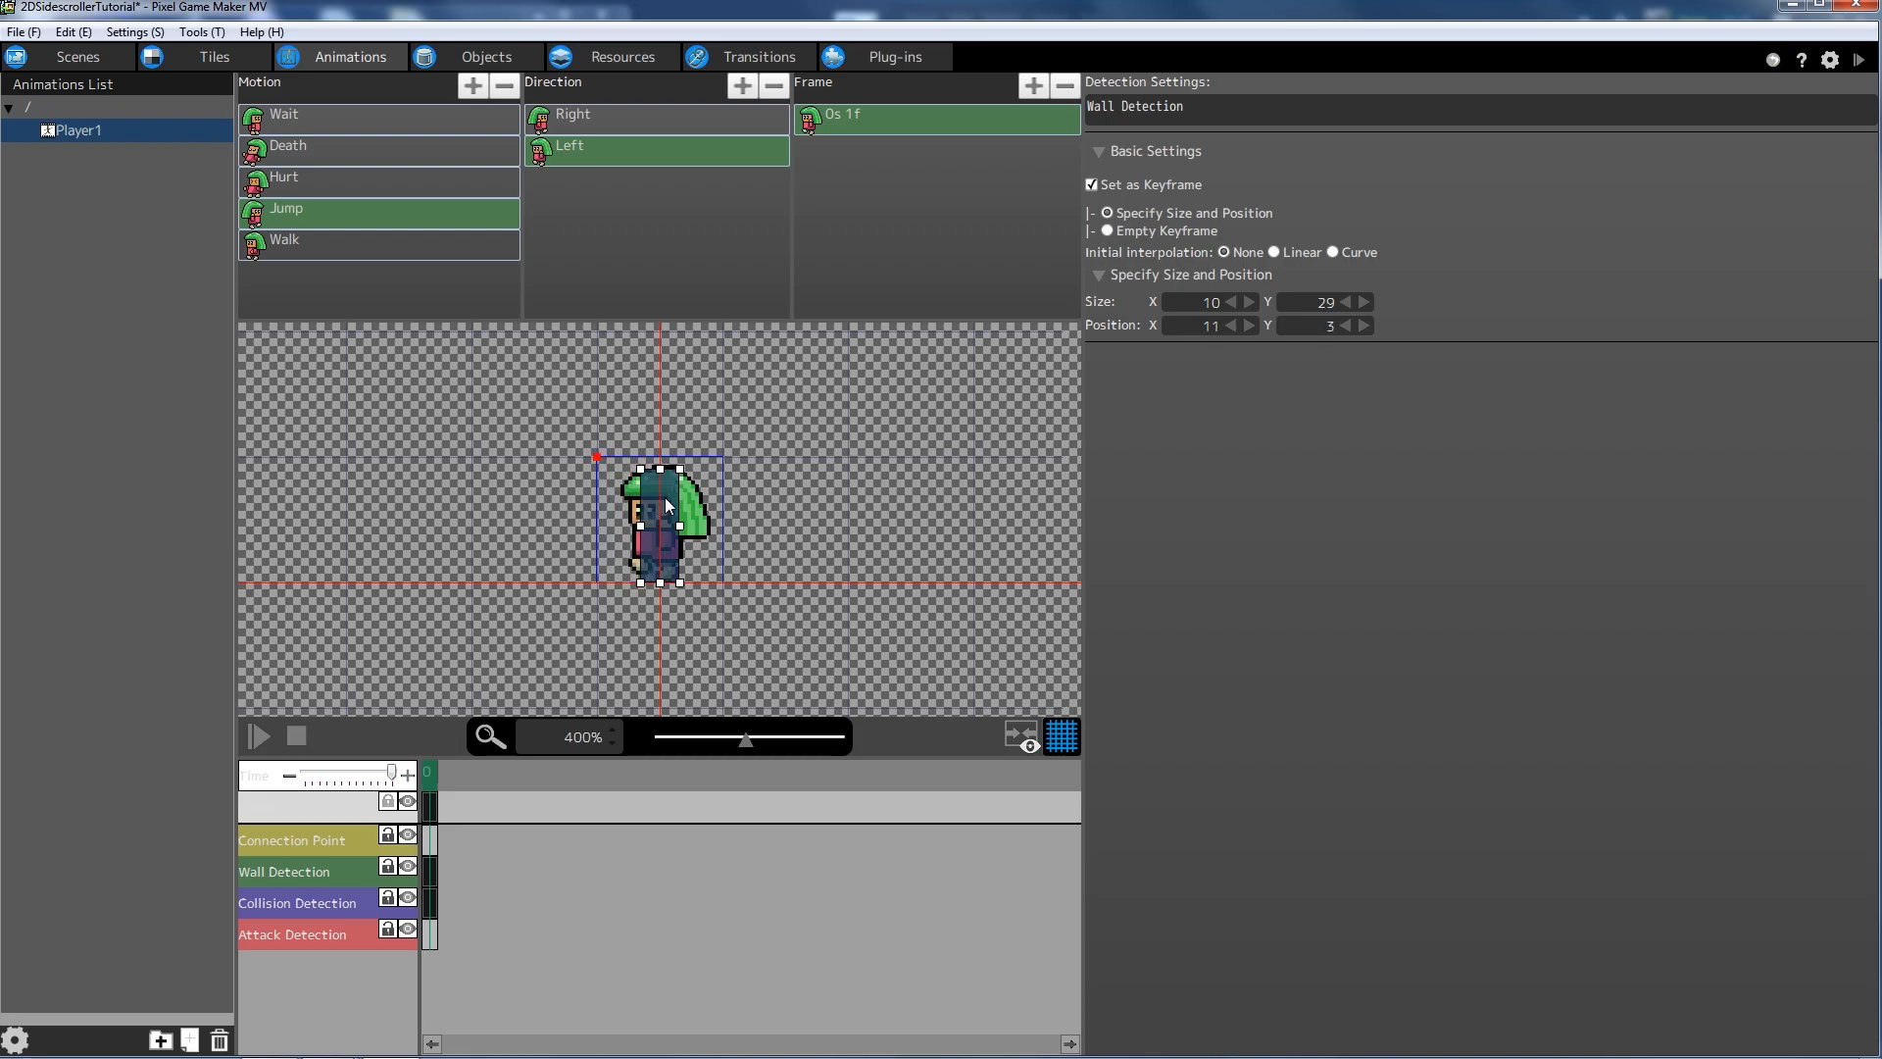
- Give the Attack Detection of the Jump motion's Left direction a specified size and position, and size it 12 x 5
left_click(433, 936)
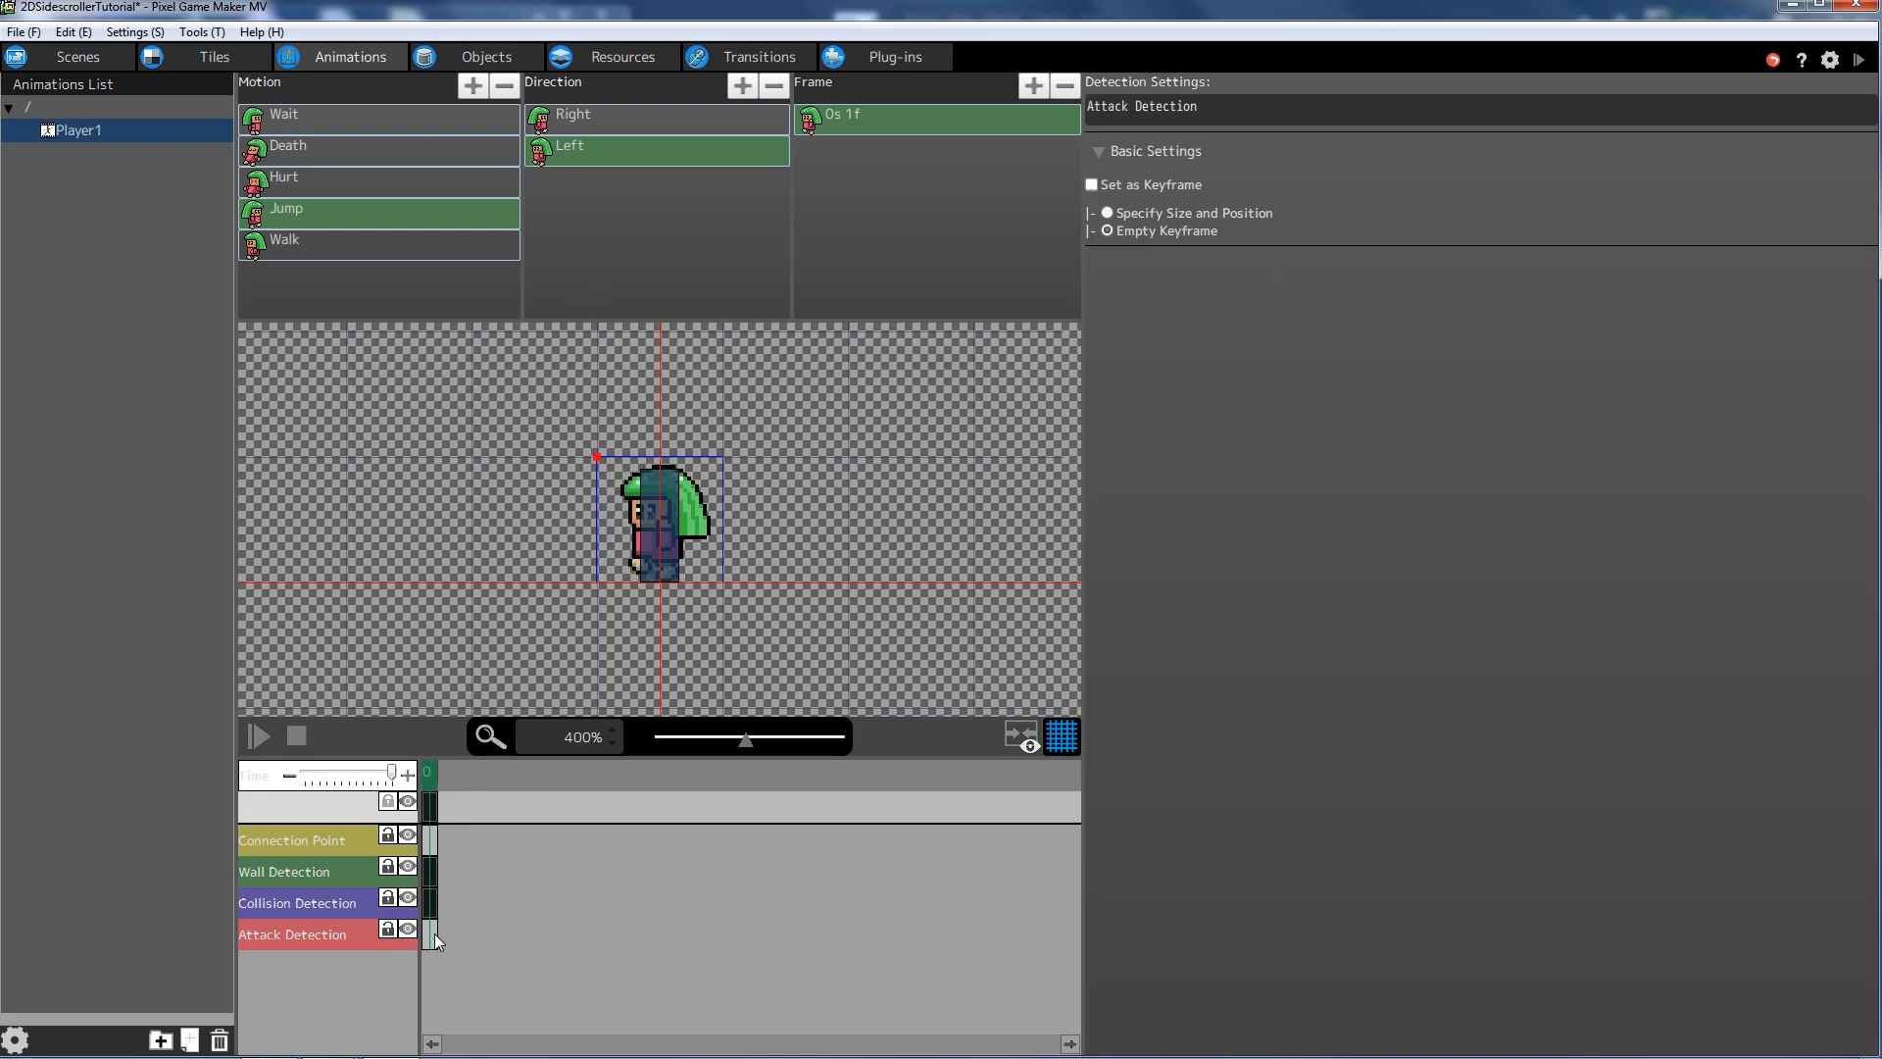
left_click(1107, 213)
left_click(1216, 302)
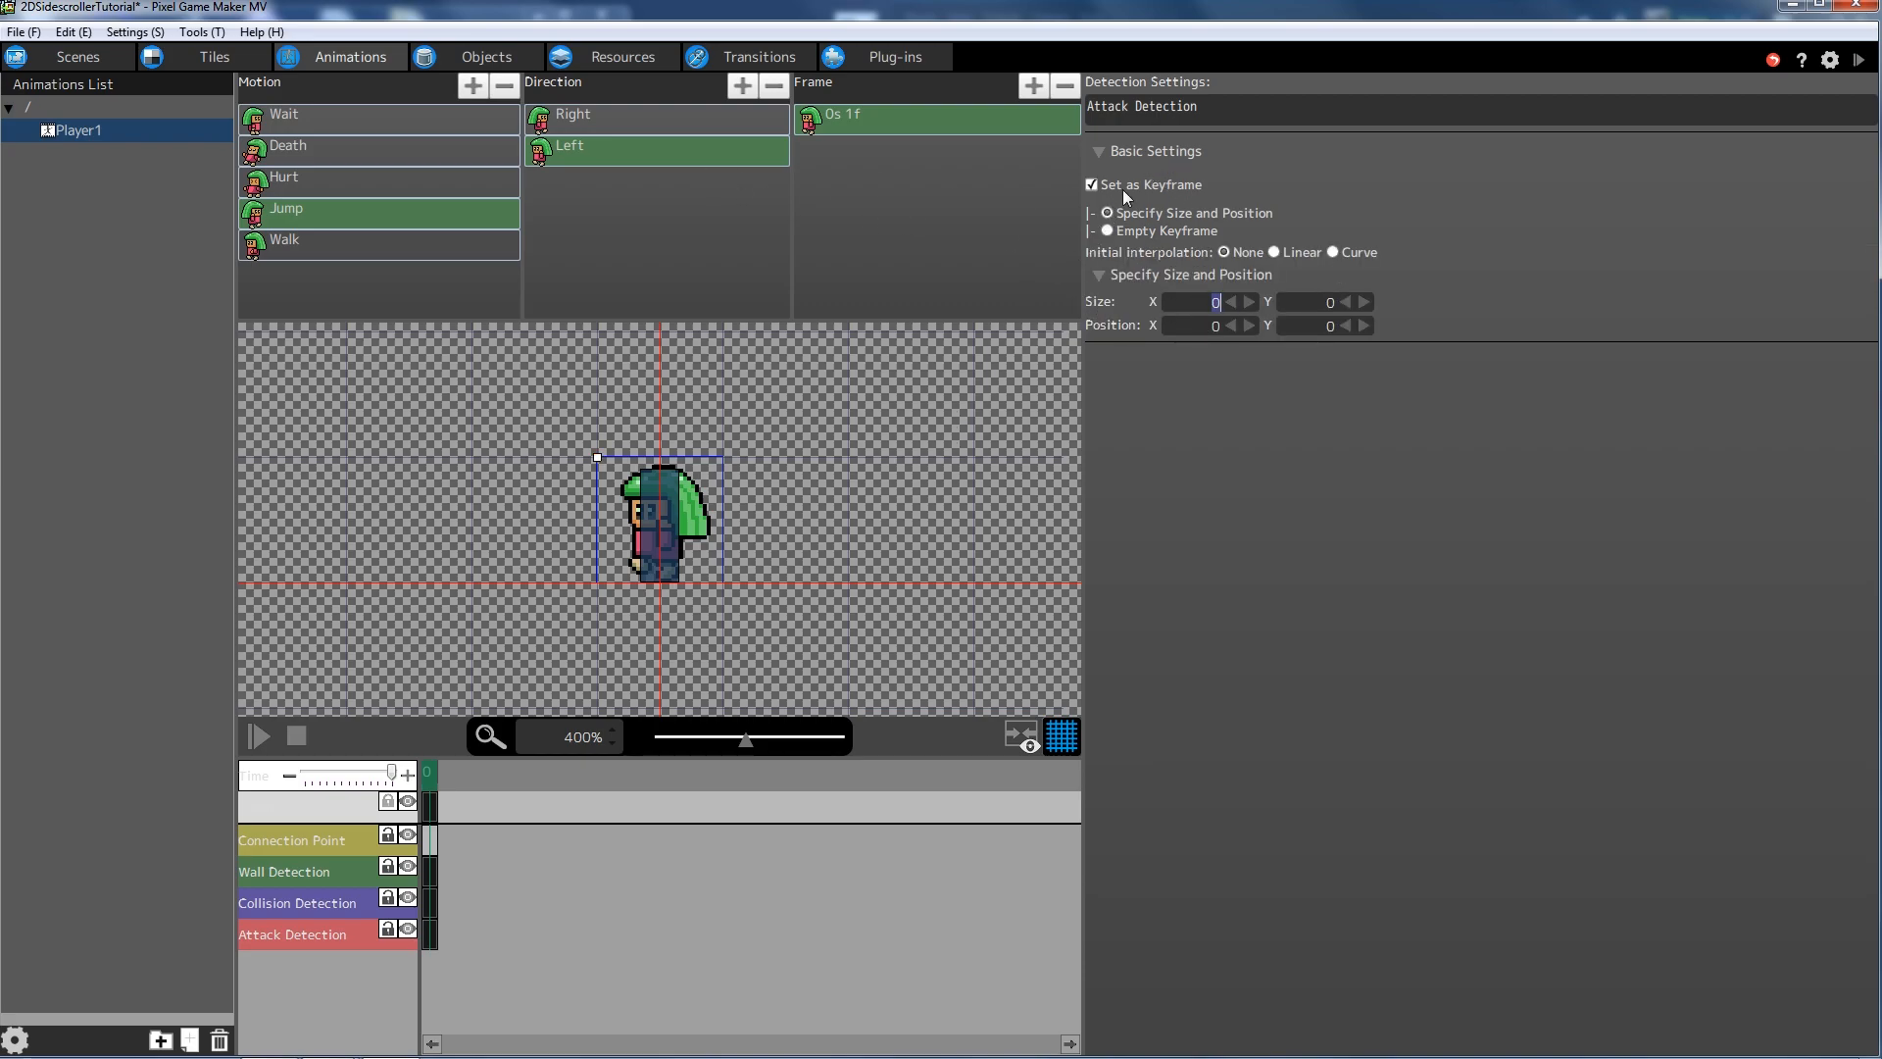
type("12")
key("Tab")
type("5")
- Match the Jump Left attack area to the Right direction's width of 14 and move it under the feet at 8, 29
left_click(669, 122)
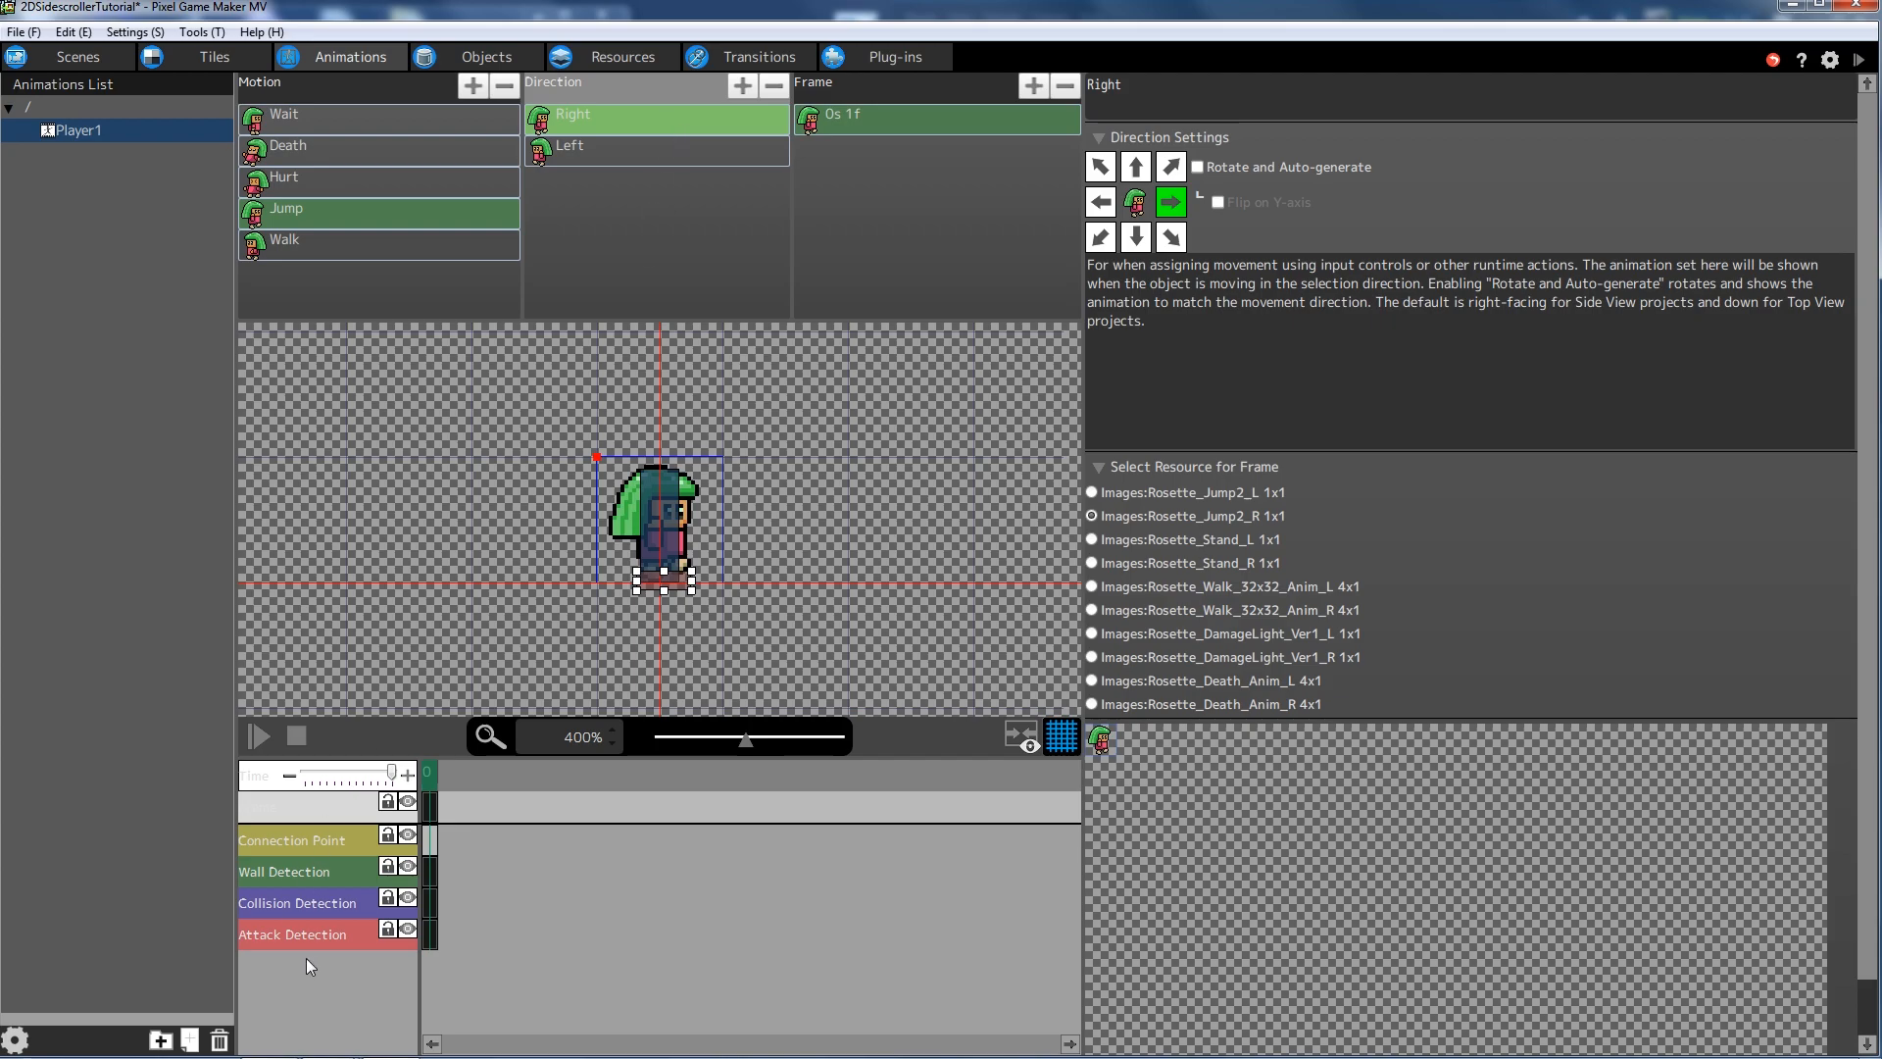
left_click(431, 936)
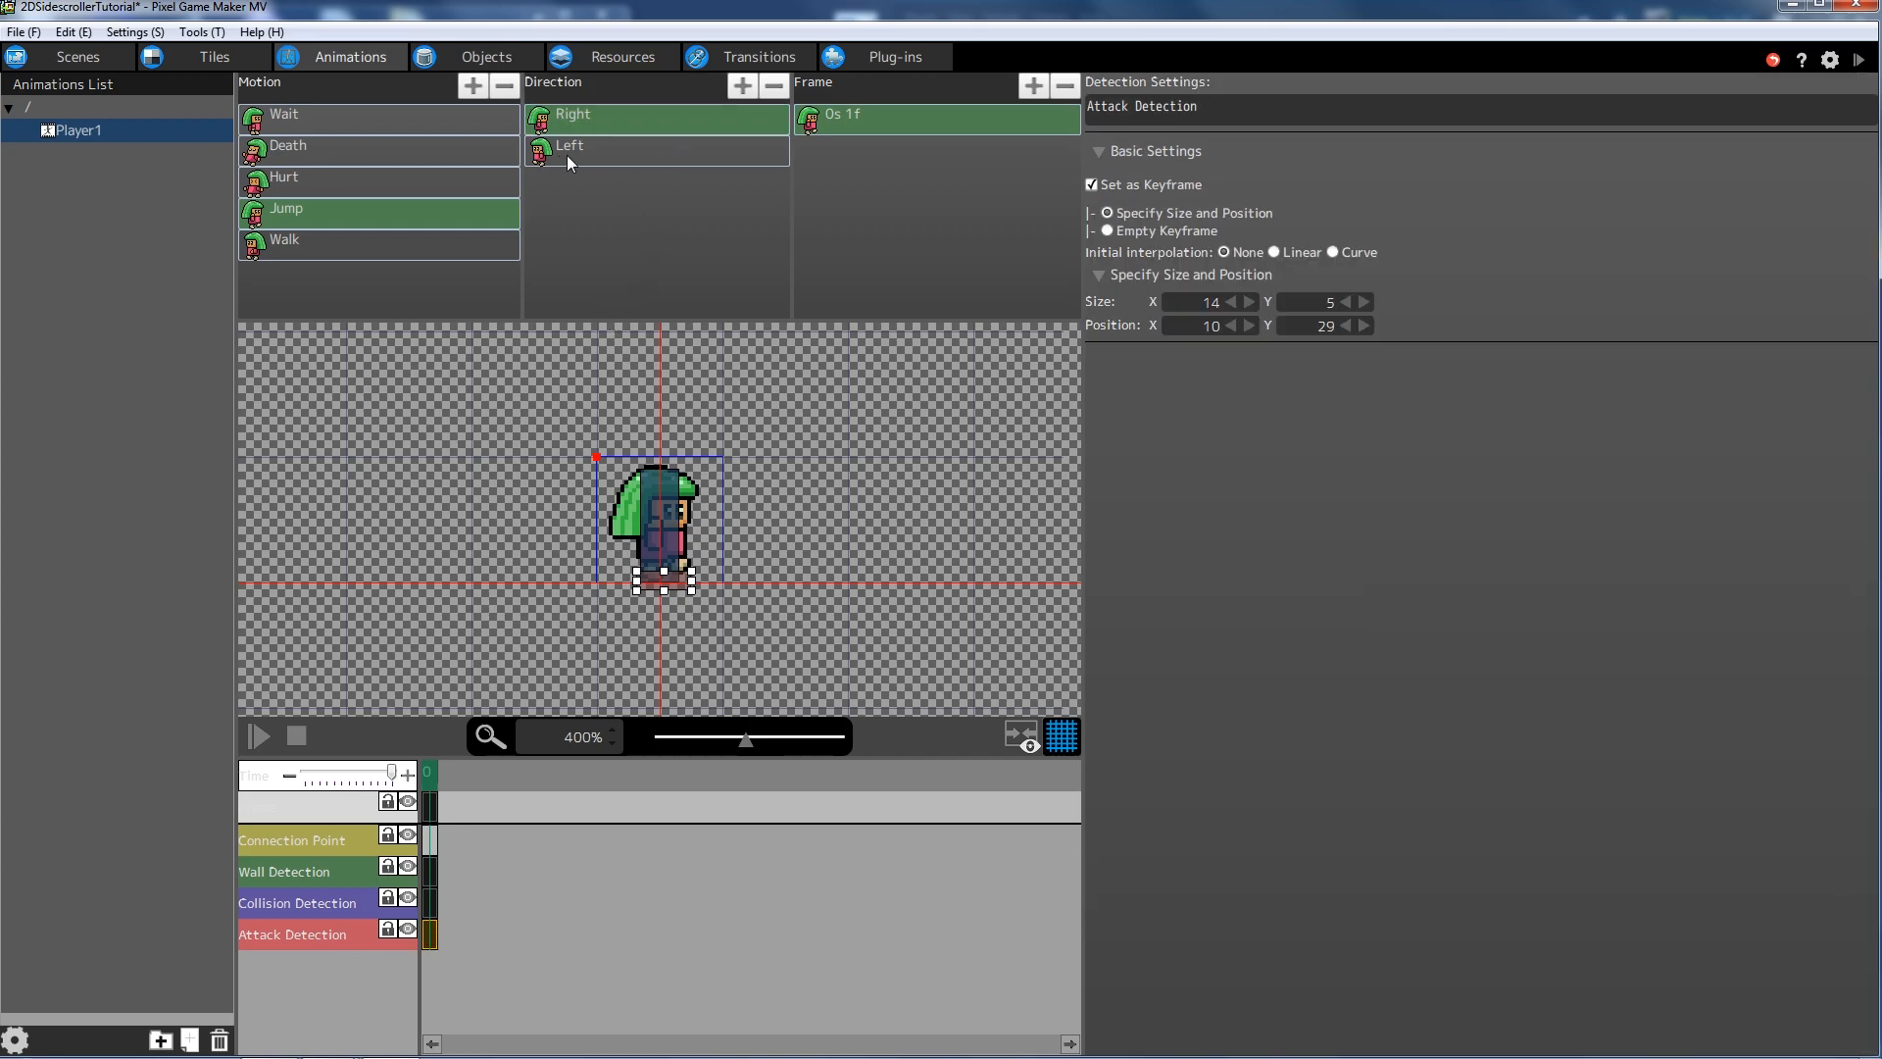
left_click(654, 155)
left_click(430, 934)
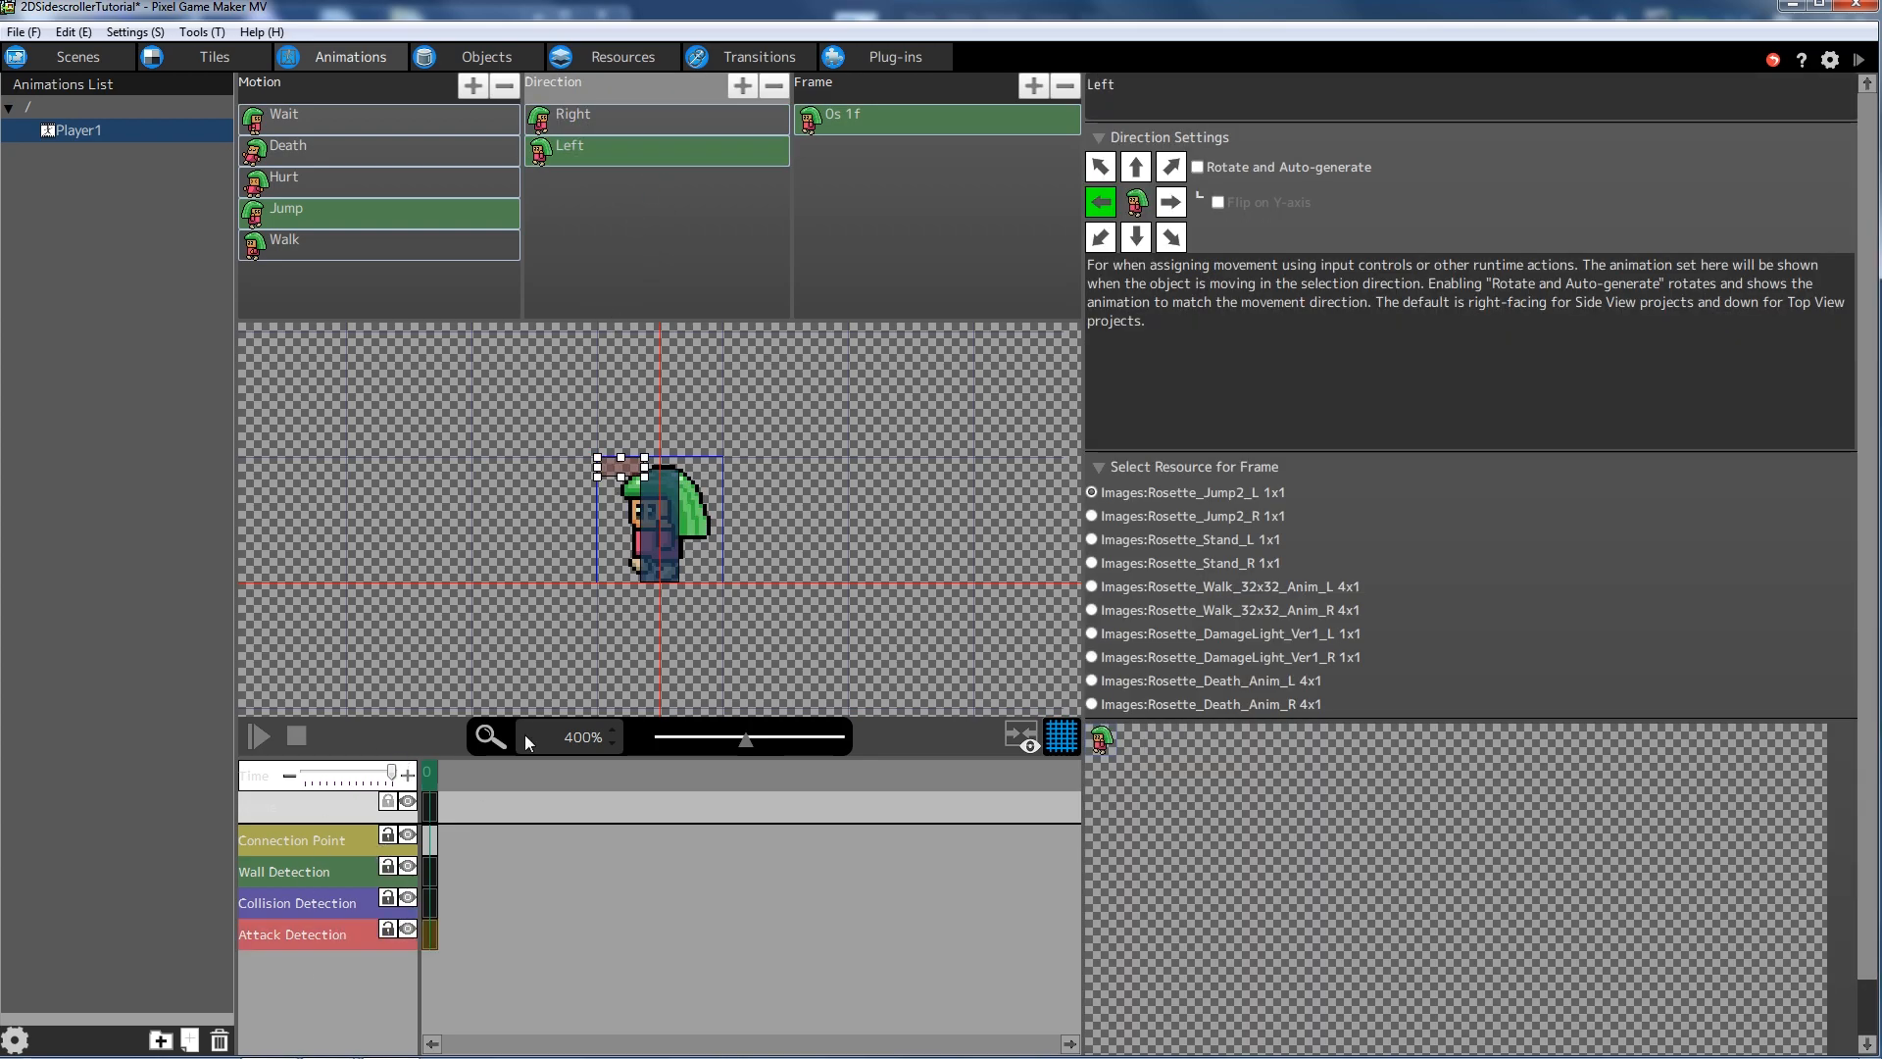
left_click(606, 463)
double_click(1218, 303)
type("14")
key("Return")
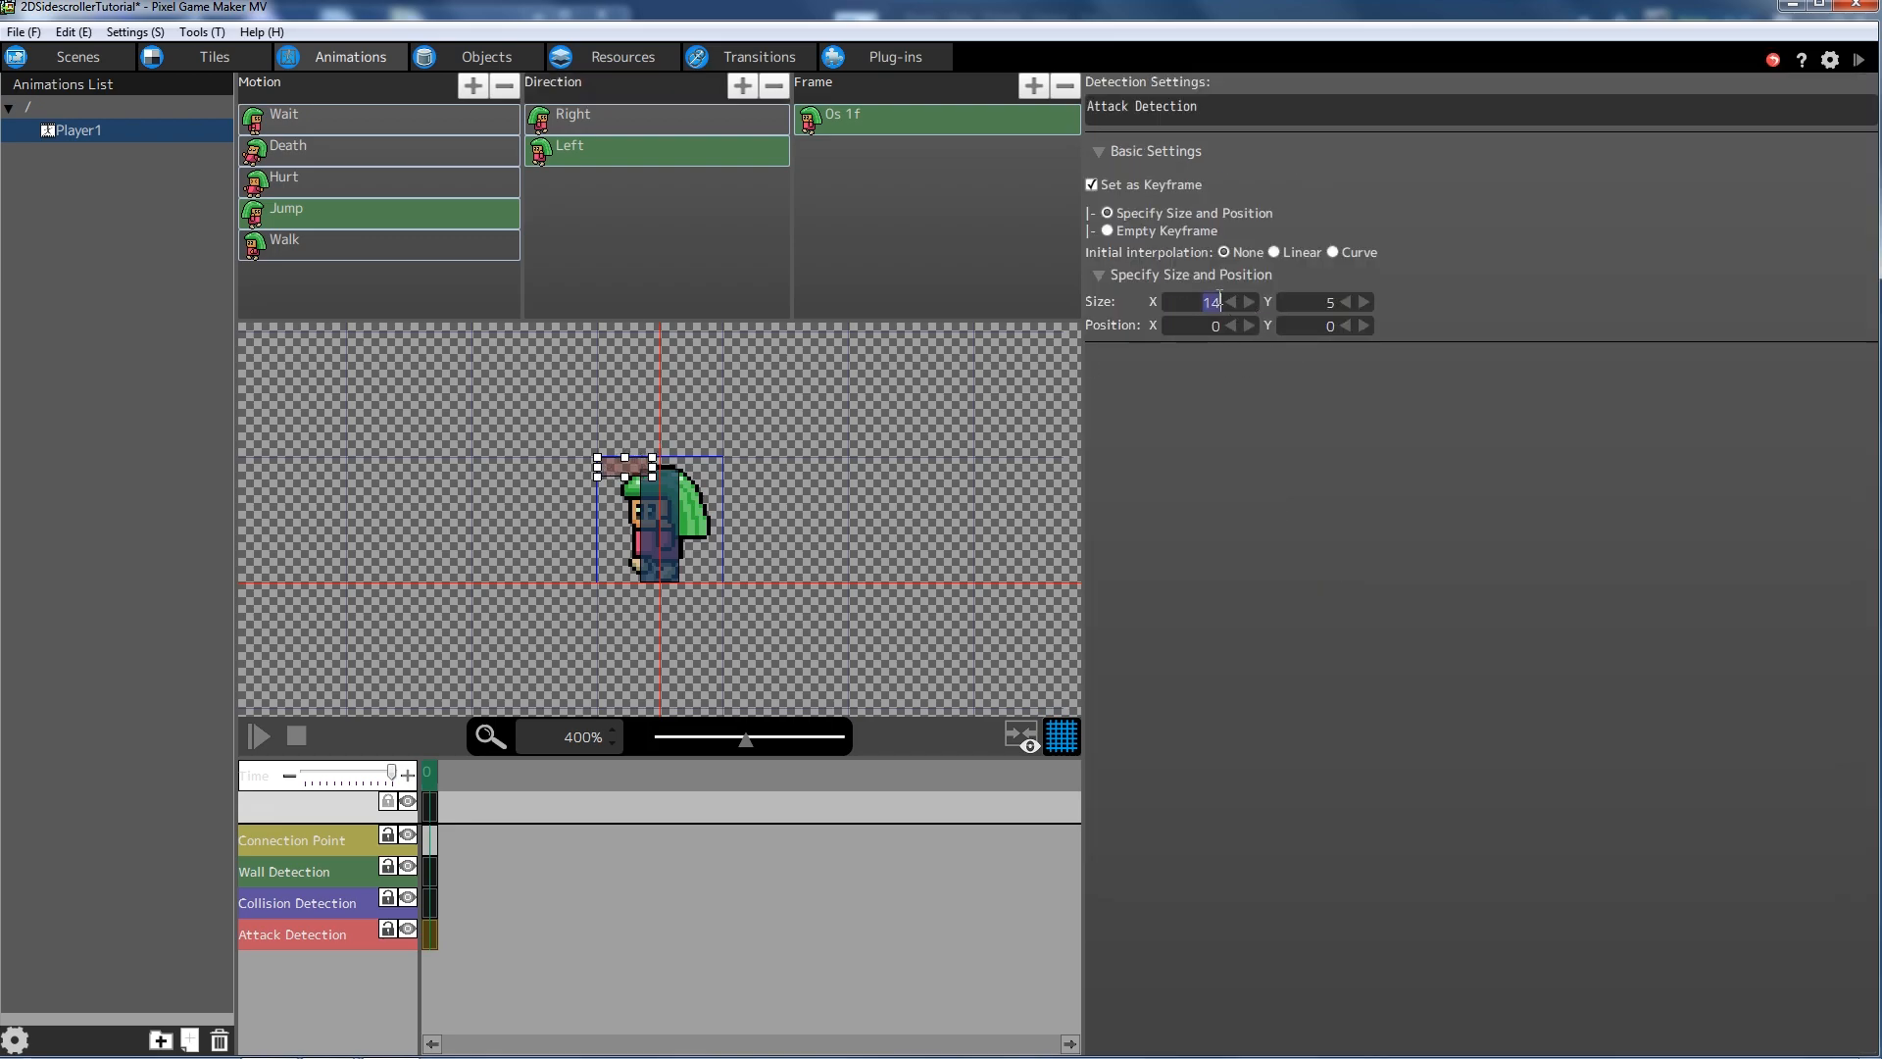
left_click_drag(621, 467, 655, 582)
left_click(715, 613)
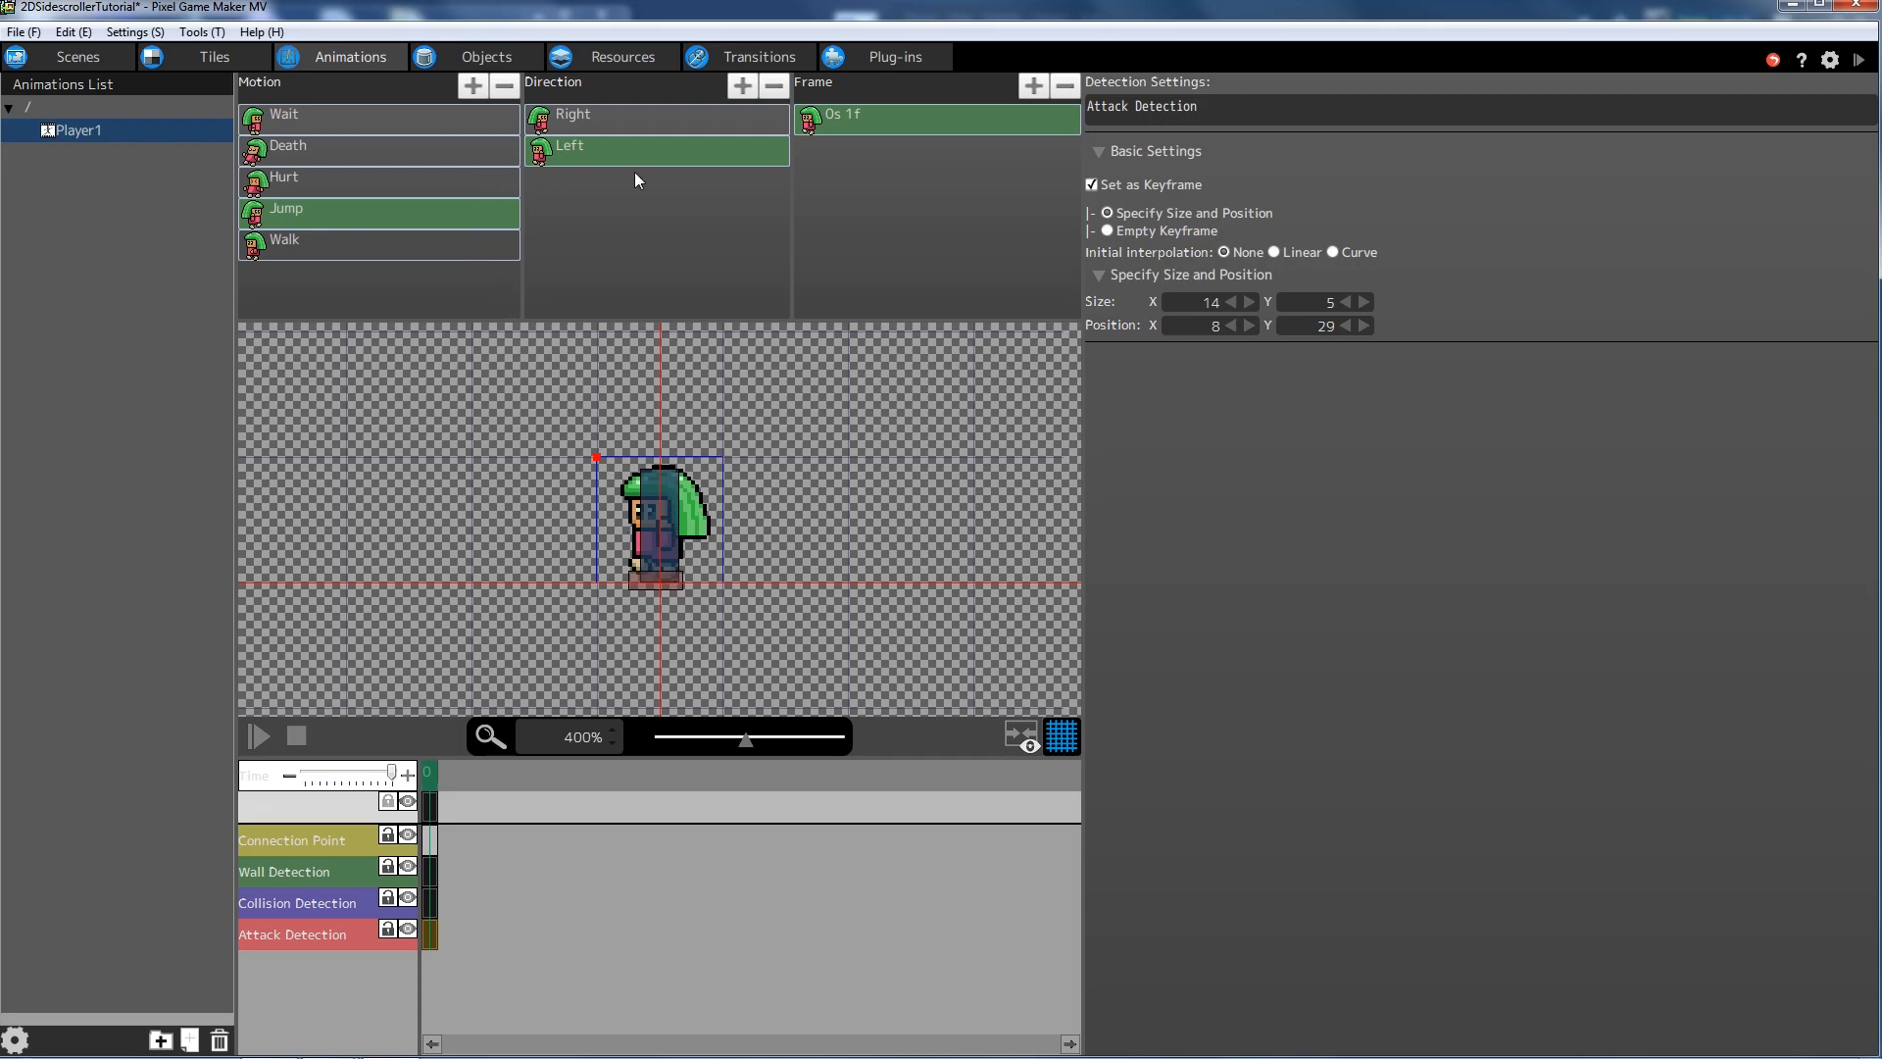
- Look through the four frames of the Walk motion's Left direction to compare the character's outline
left_click(384, 250)
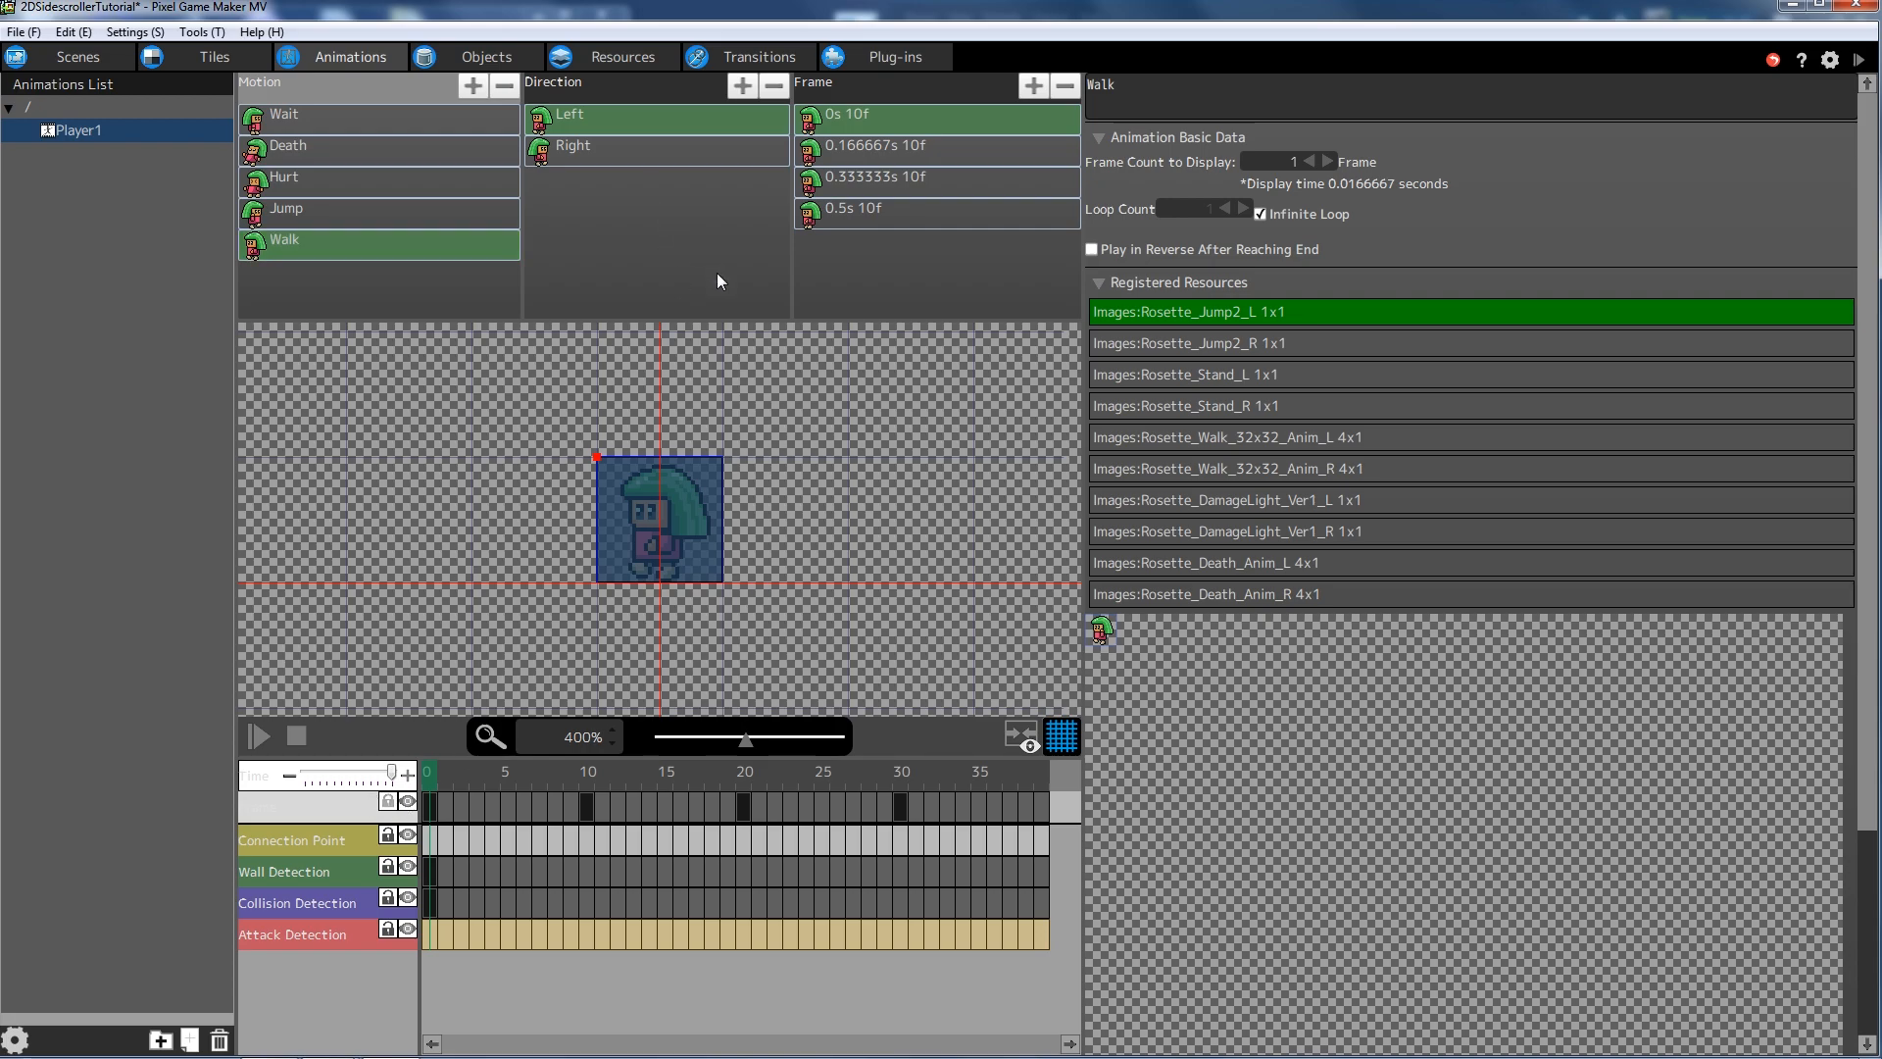
left_click(691, 530)
left_click(855, 154)
left_click(868, 183)
left_click(871, 214)
left_click(868, 127)
left_click(871, 152)
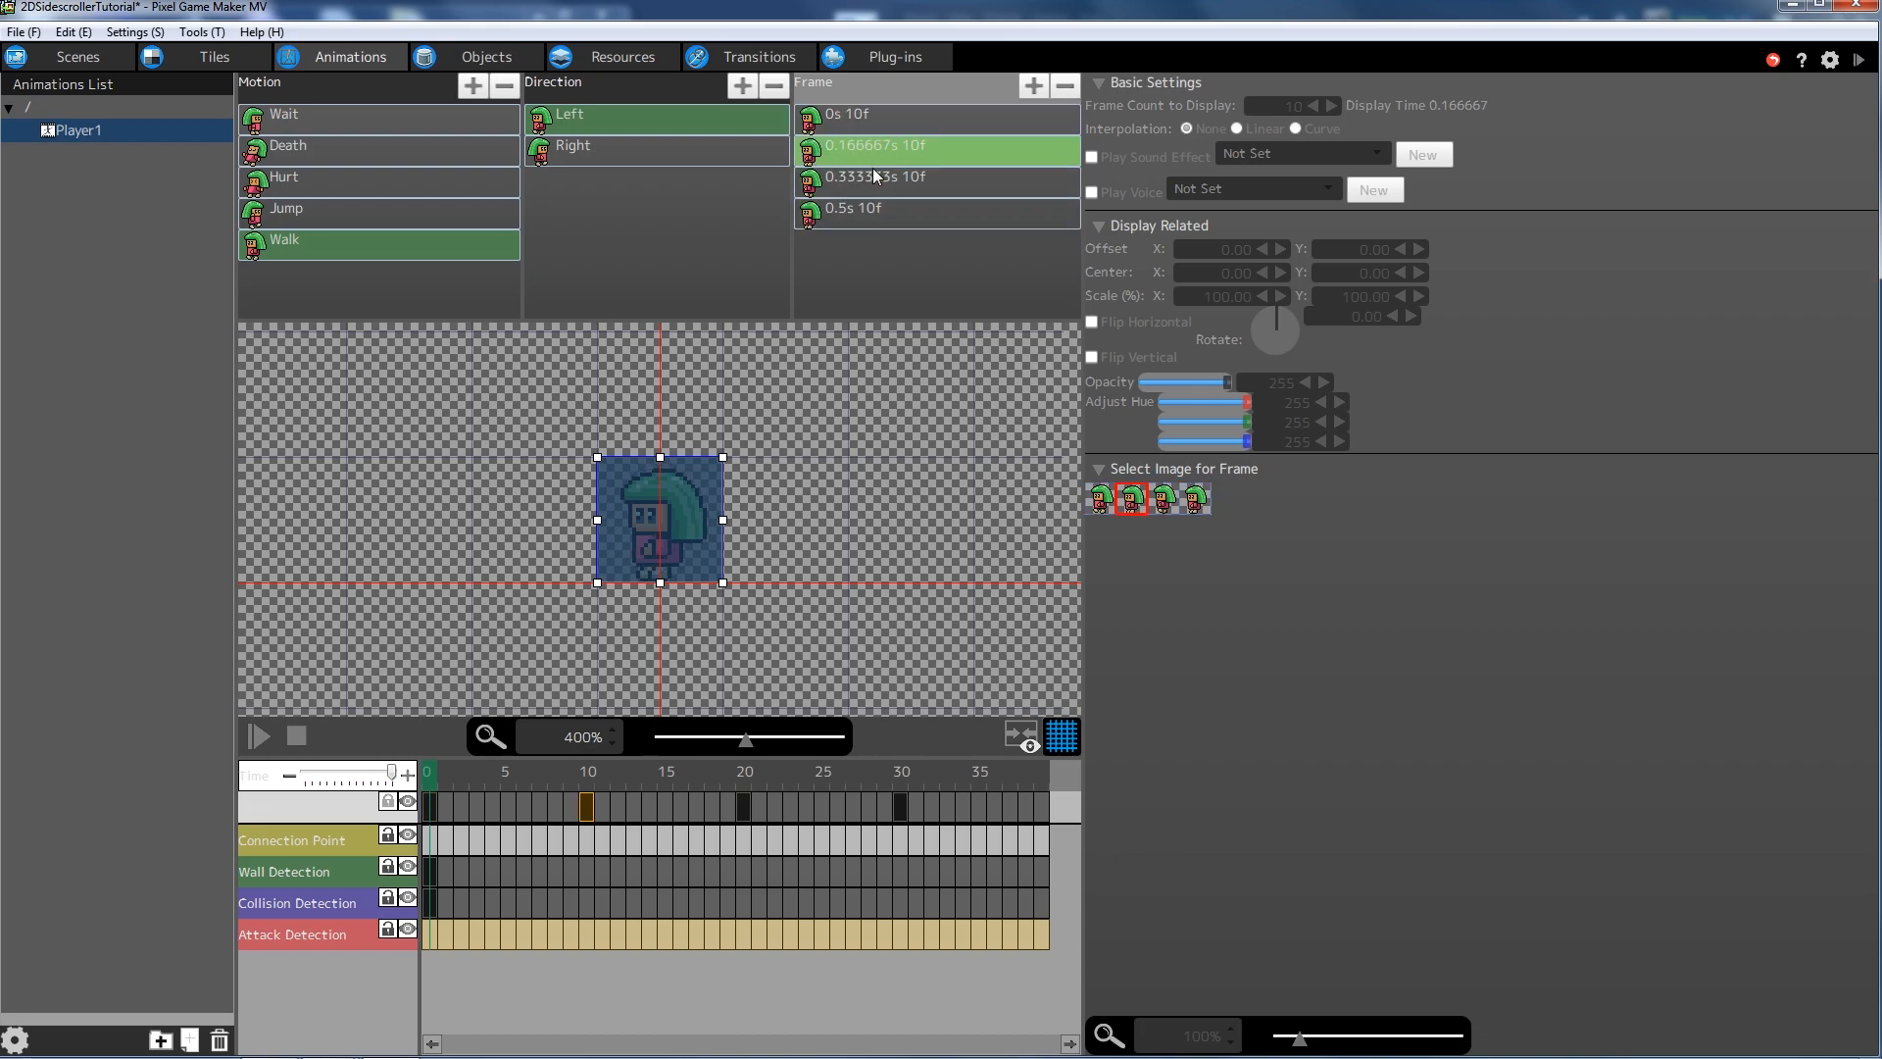
left_click(877, 183)
left_click(885, 216)
left_click(876, 156)
left_click(876, 126)
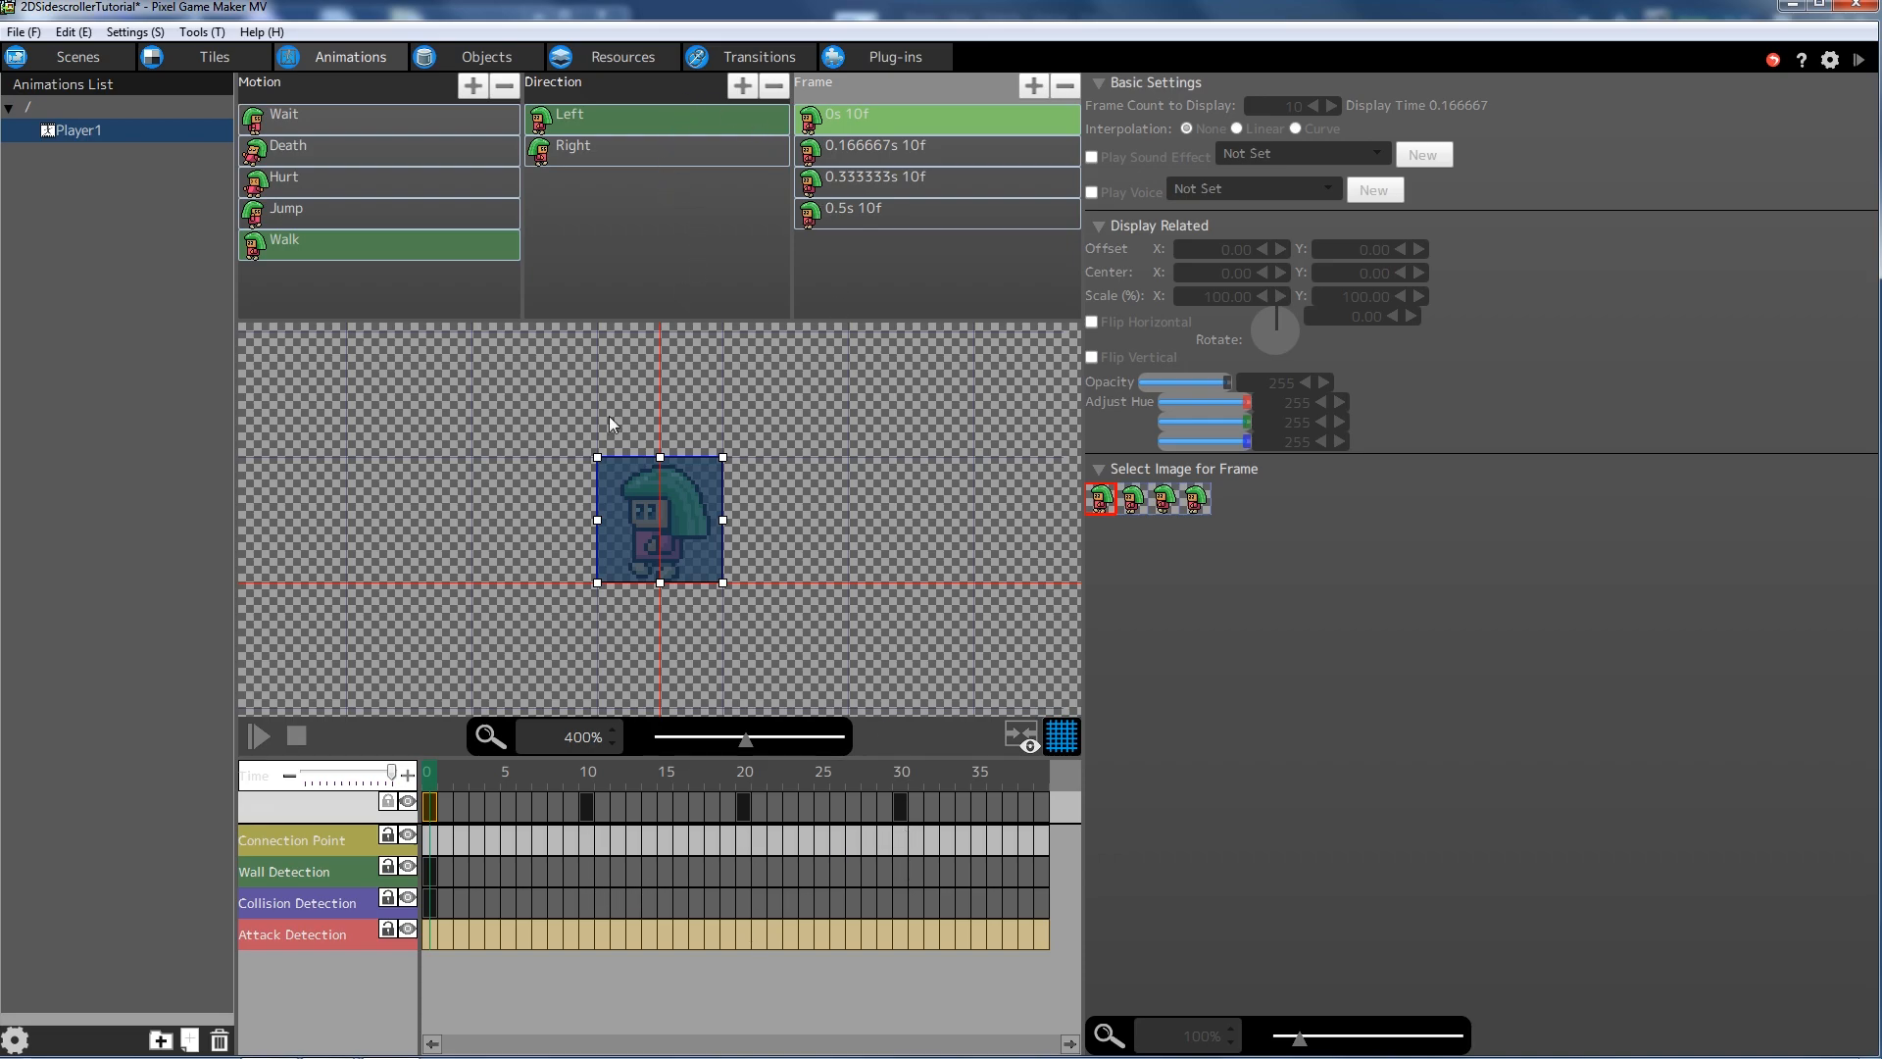
- Resize the Collision Detection of the Walk motion's Left direction to 10 x 29 and move it over the character's body
left_click(710, 479)
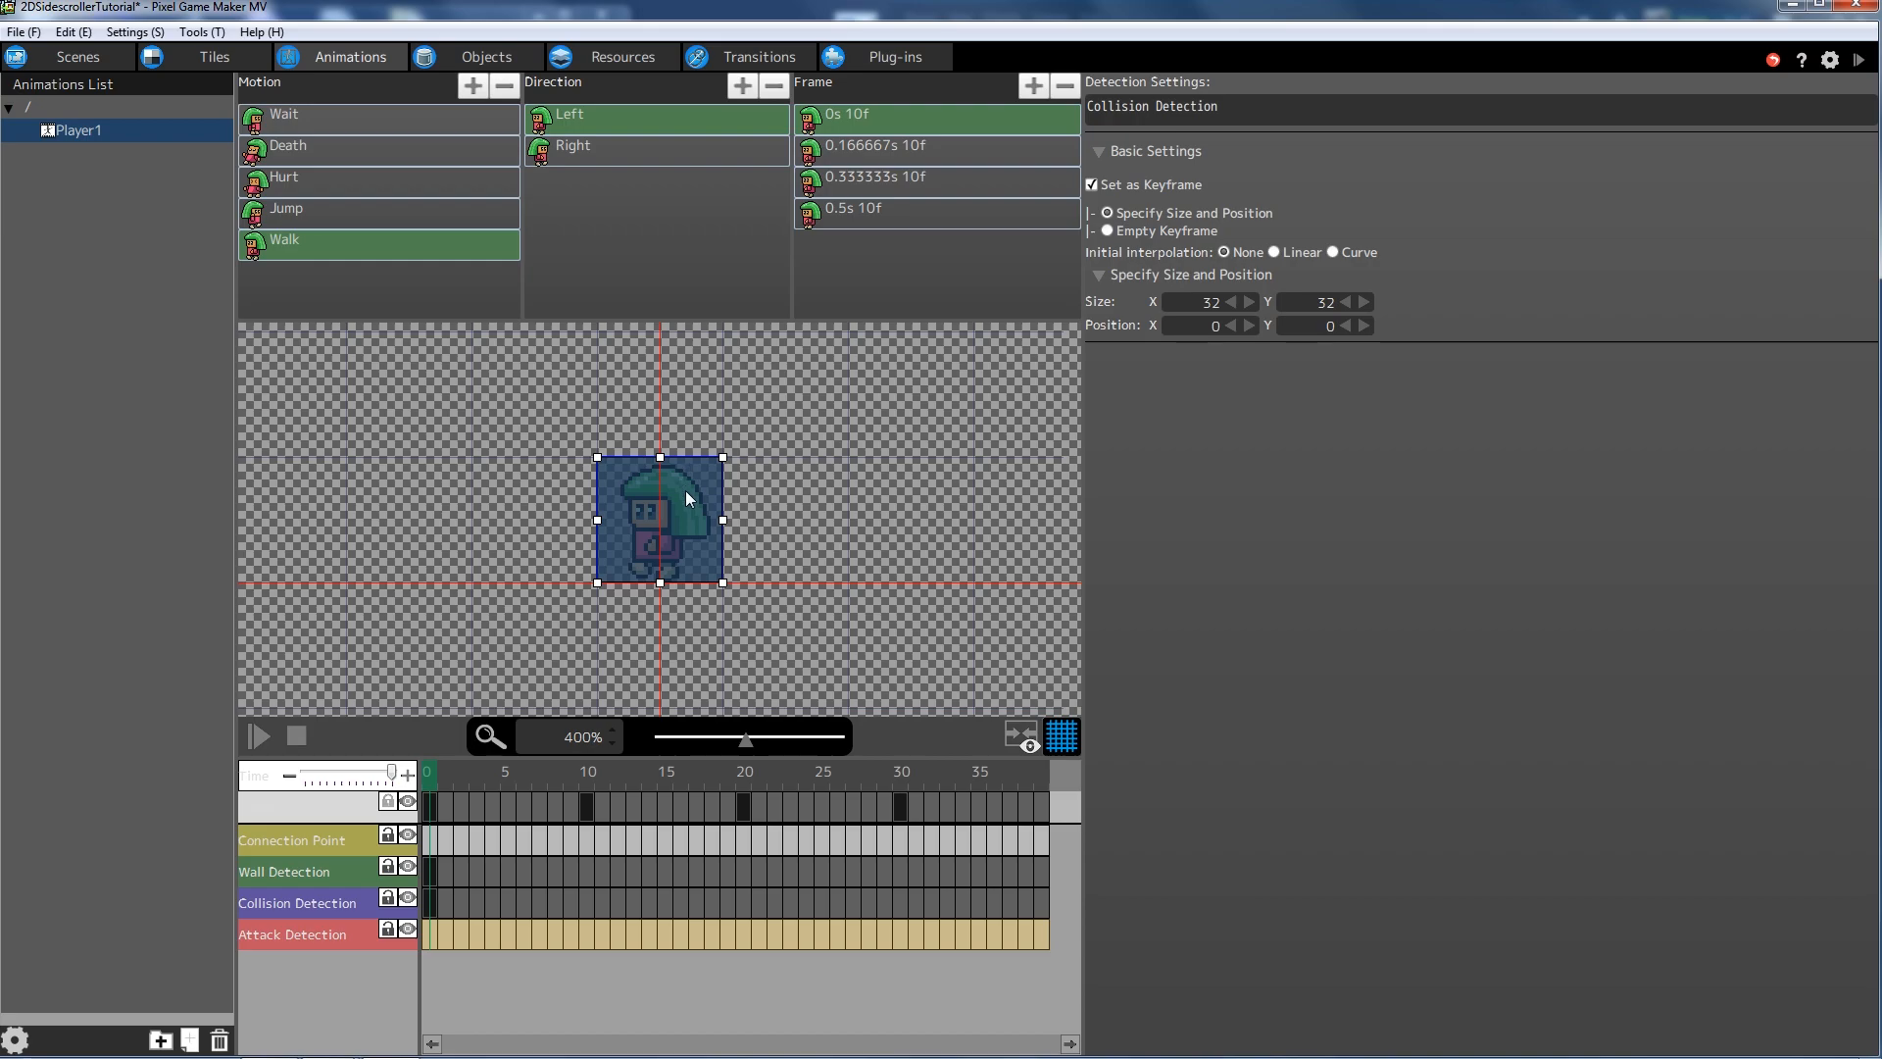
type("10")
key("Tab")
type("1")
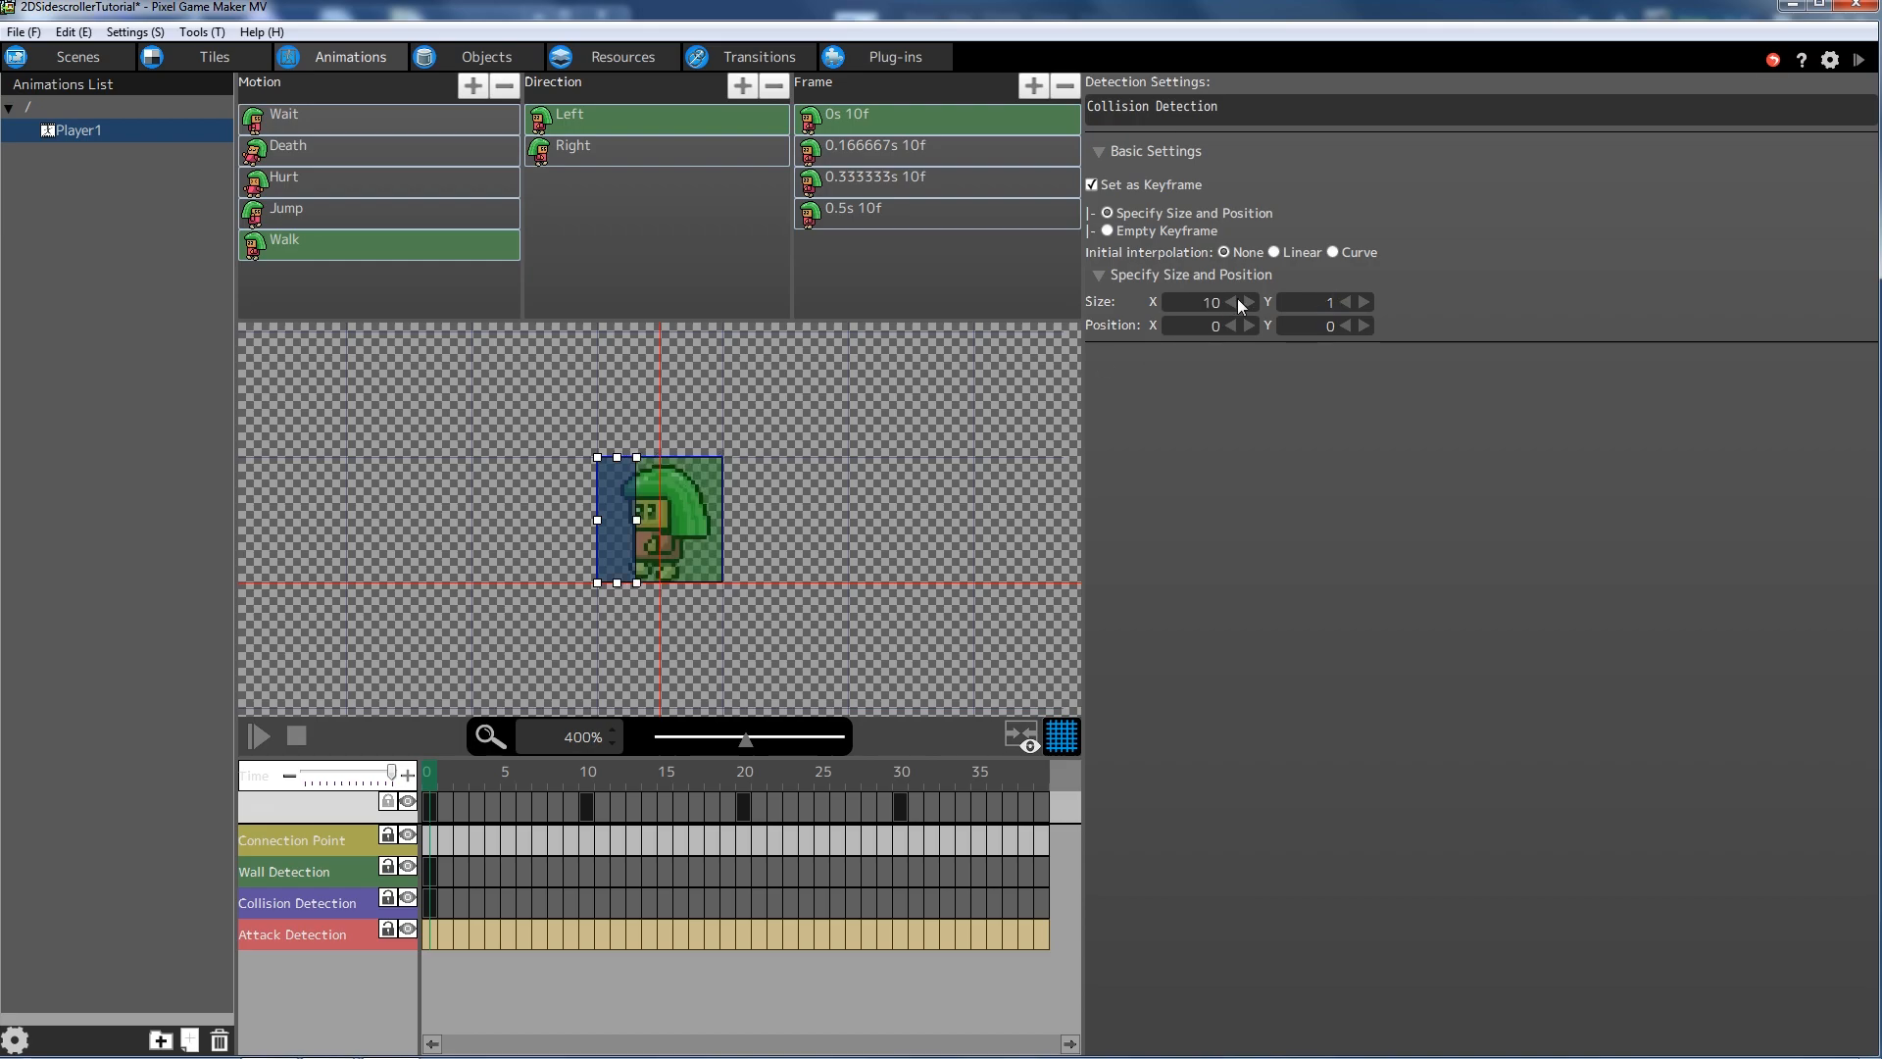
key("BackSpace")
type("29")
key("Return")
left_click_drag(623, 488, 662, 500)
- Resize the Wall Detection of the Walk motion's Left direction to 10 x 29 and position it at 11, 3
left_click(708, 494)
double_click(1216, 304)
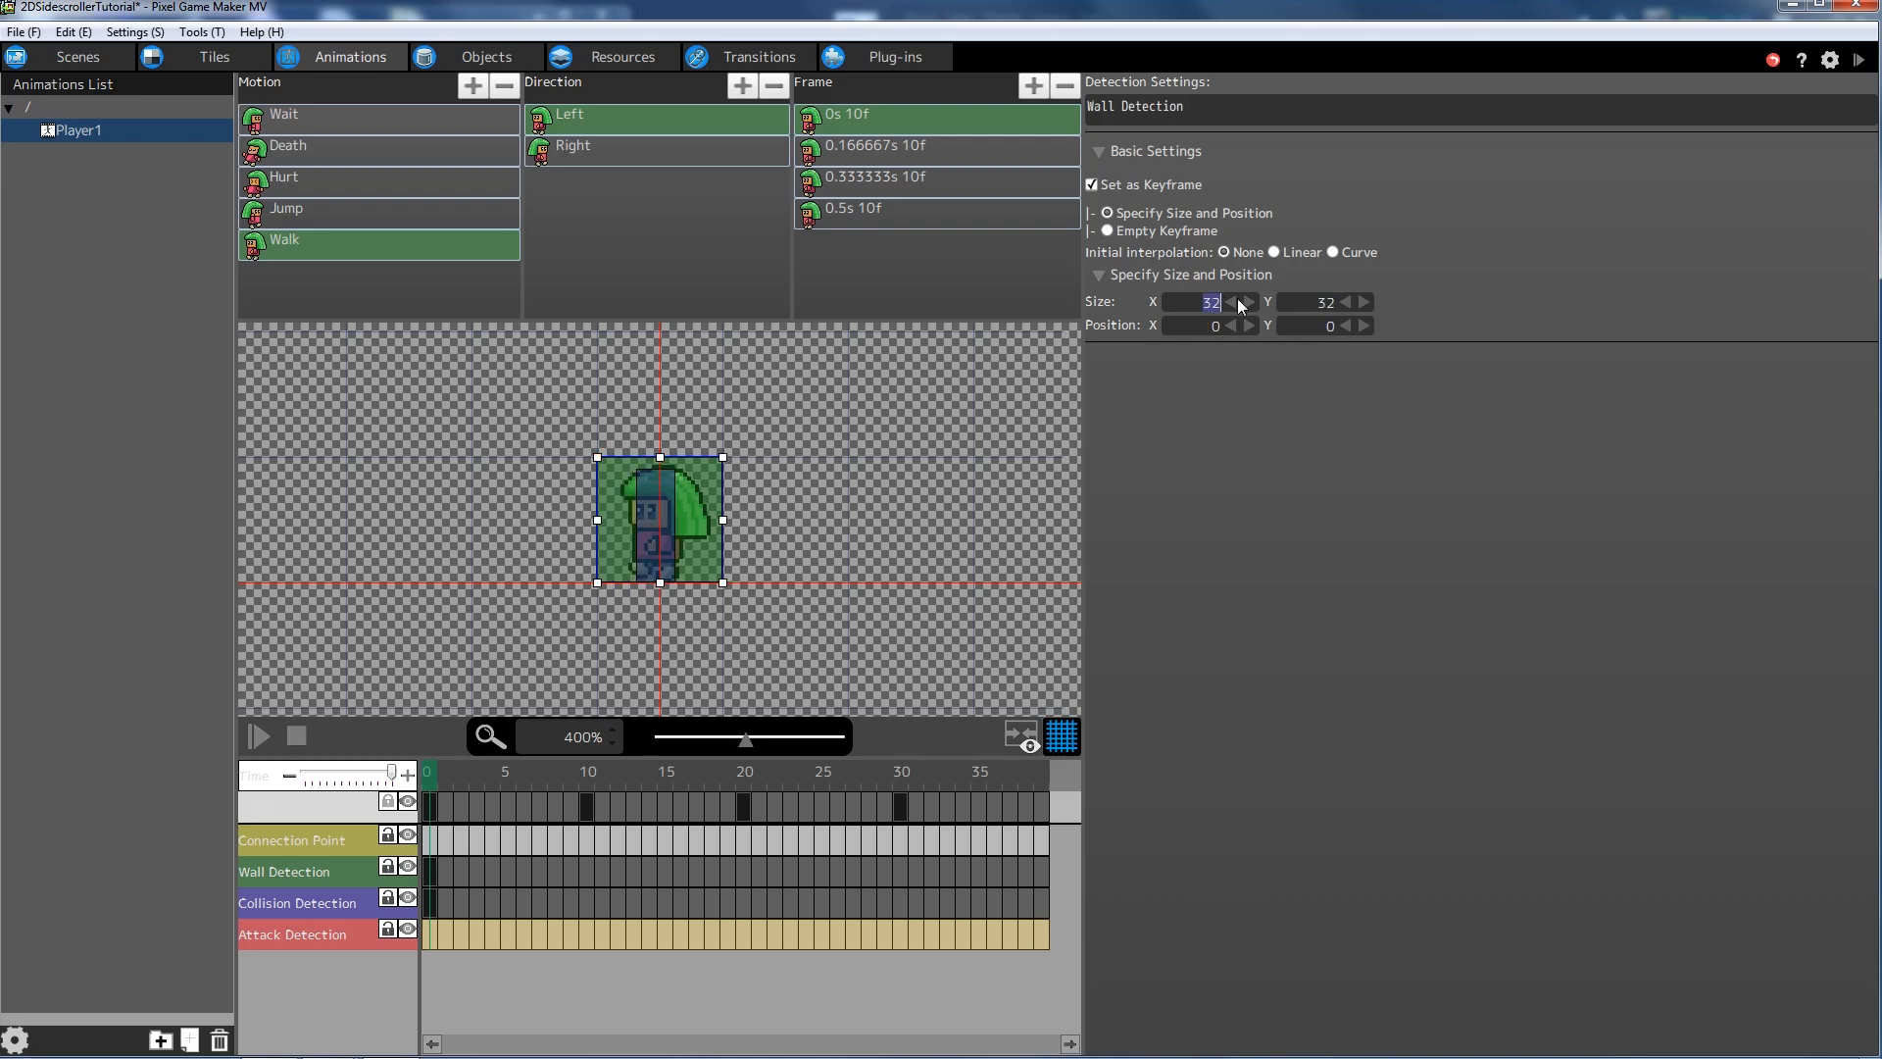
type("10")
key("Tab")
type("29")
key("Return")
left_click_drag(622, 491, 665, 503)
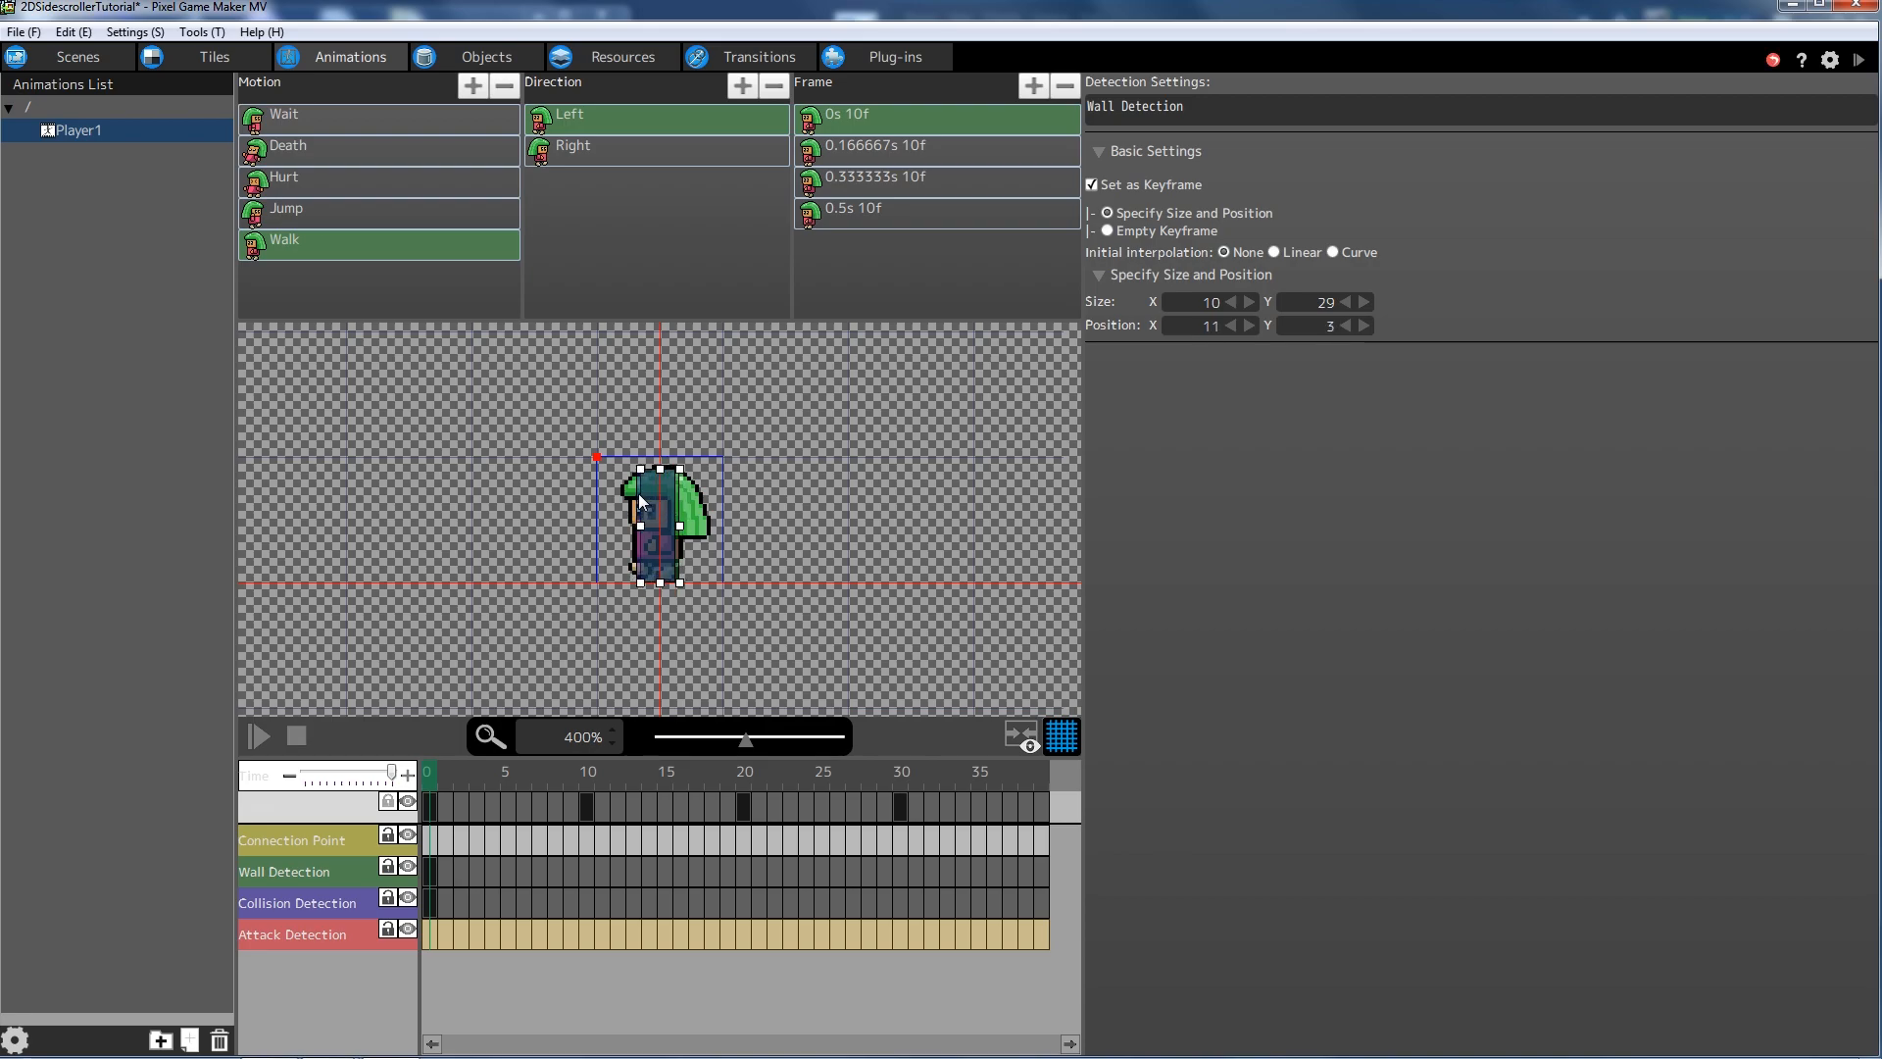
- Examine at 800% how the Walk motion's Left detection areas fit the character in each frame
left_click_drag(749, 737, 831, 739)
left_click(604, 509)
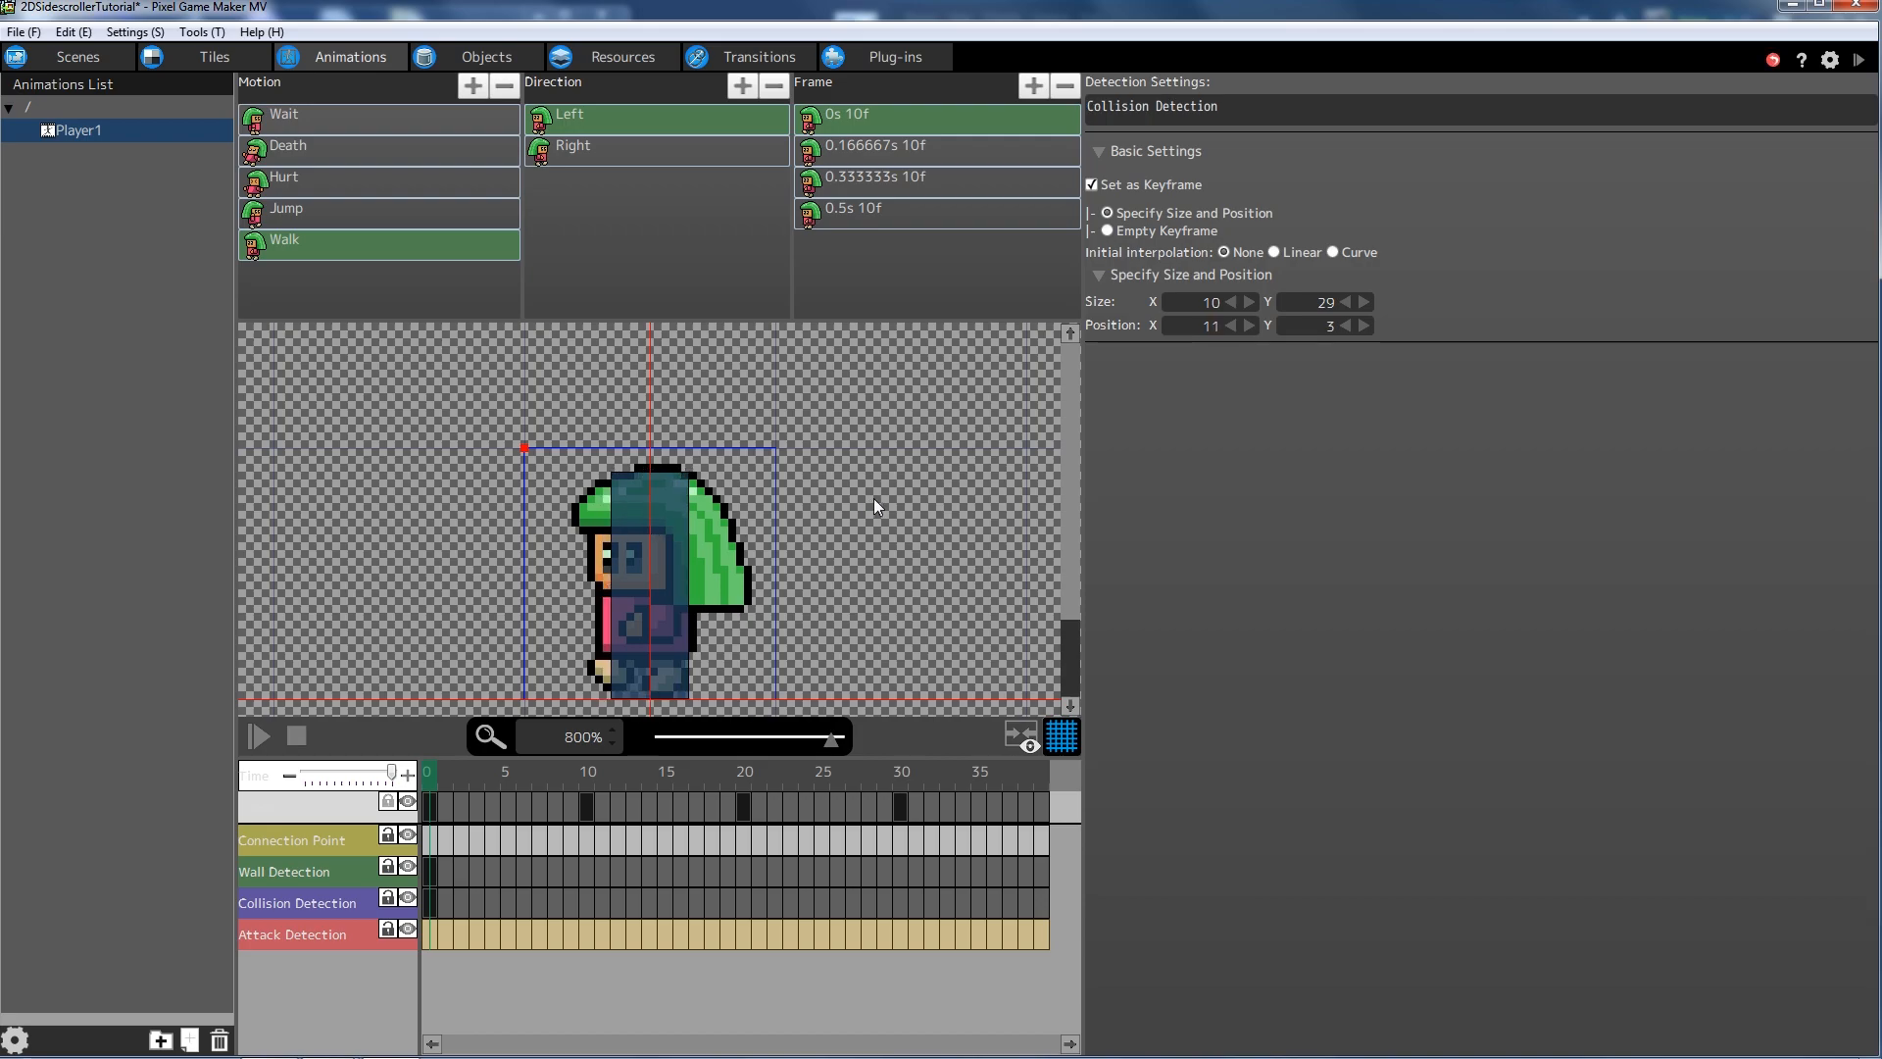
scroll(873, 498, "down", 1)
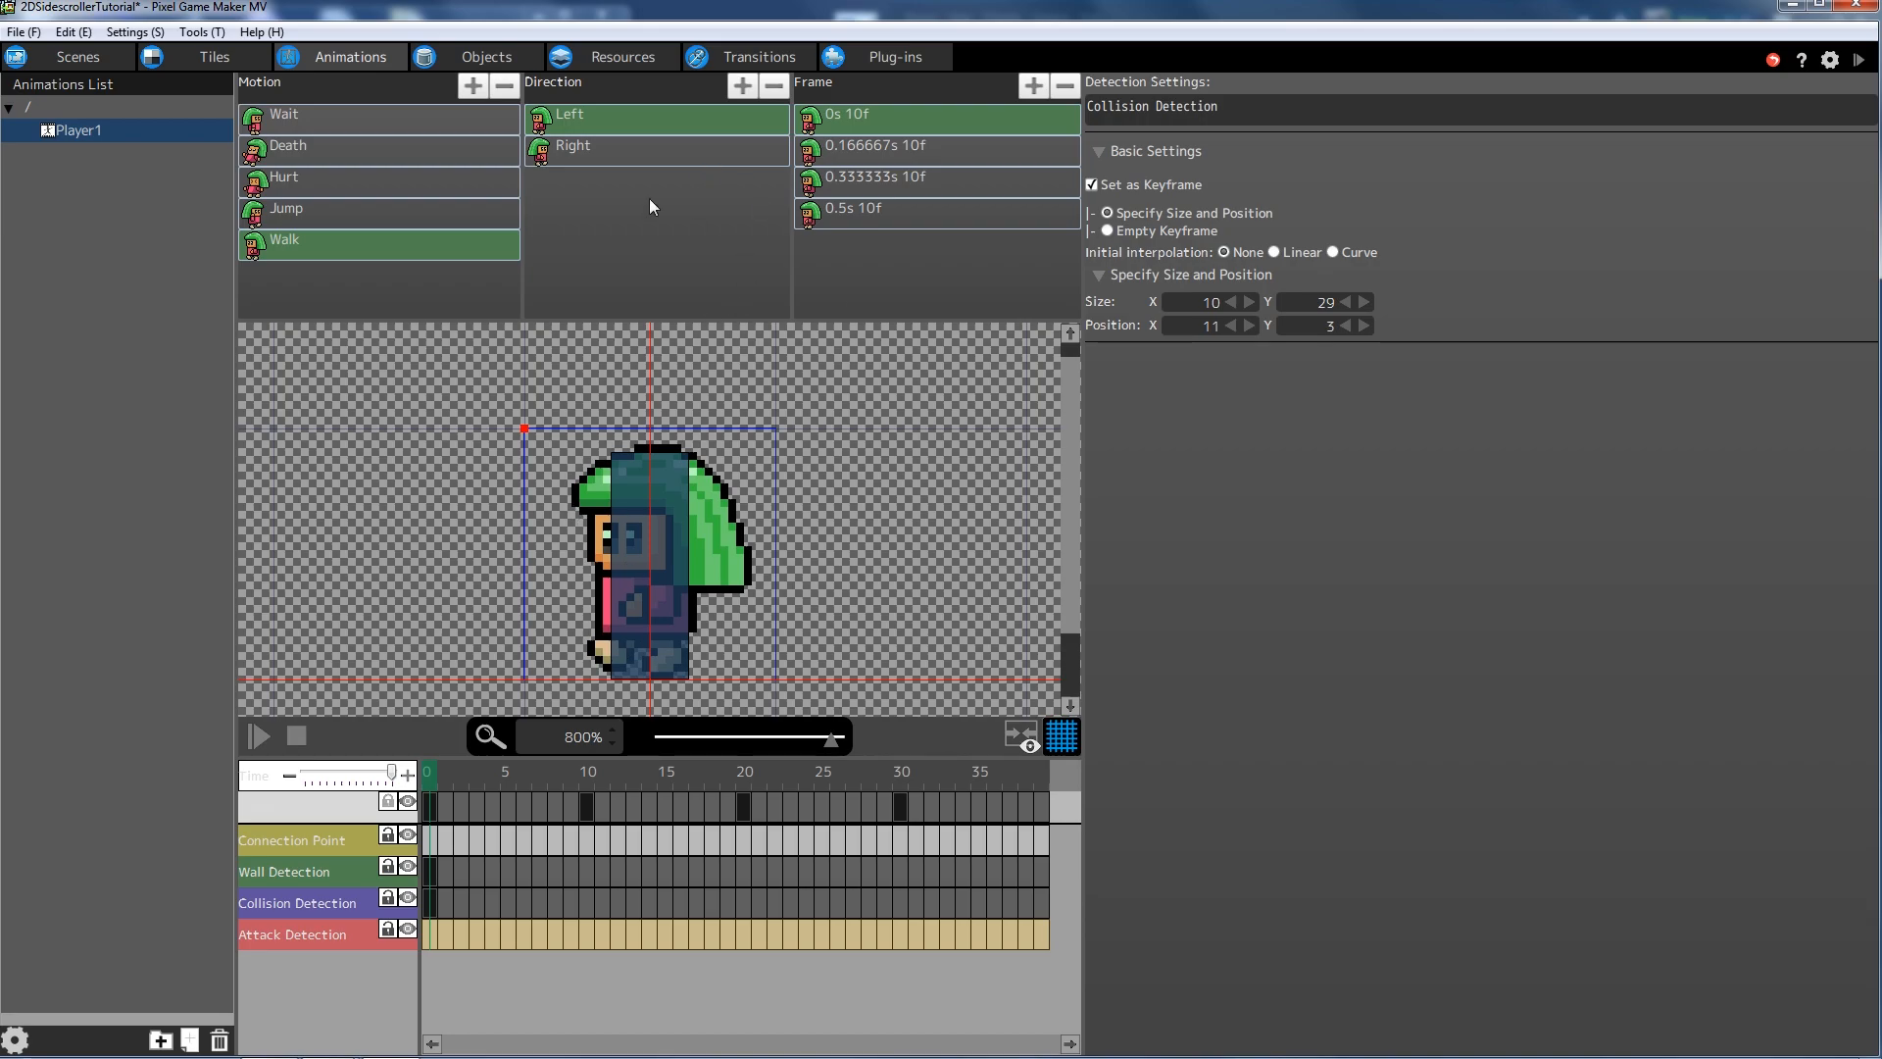
left_click(879, 147)
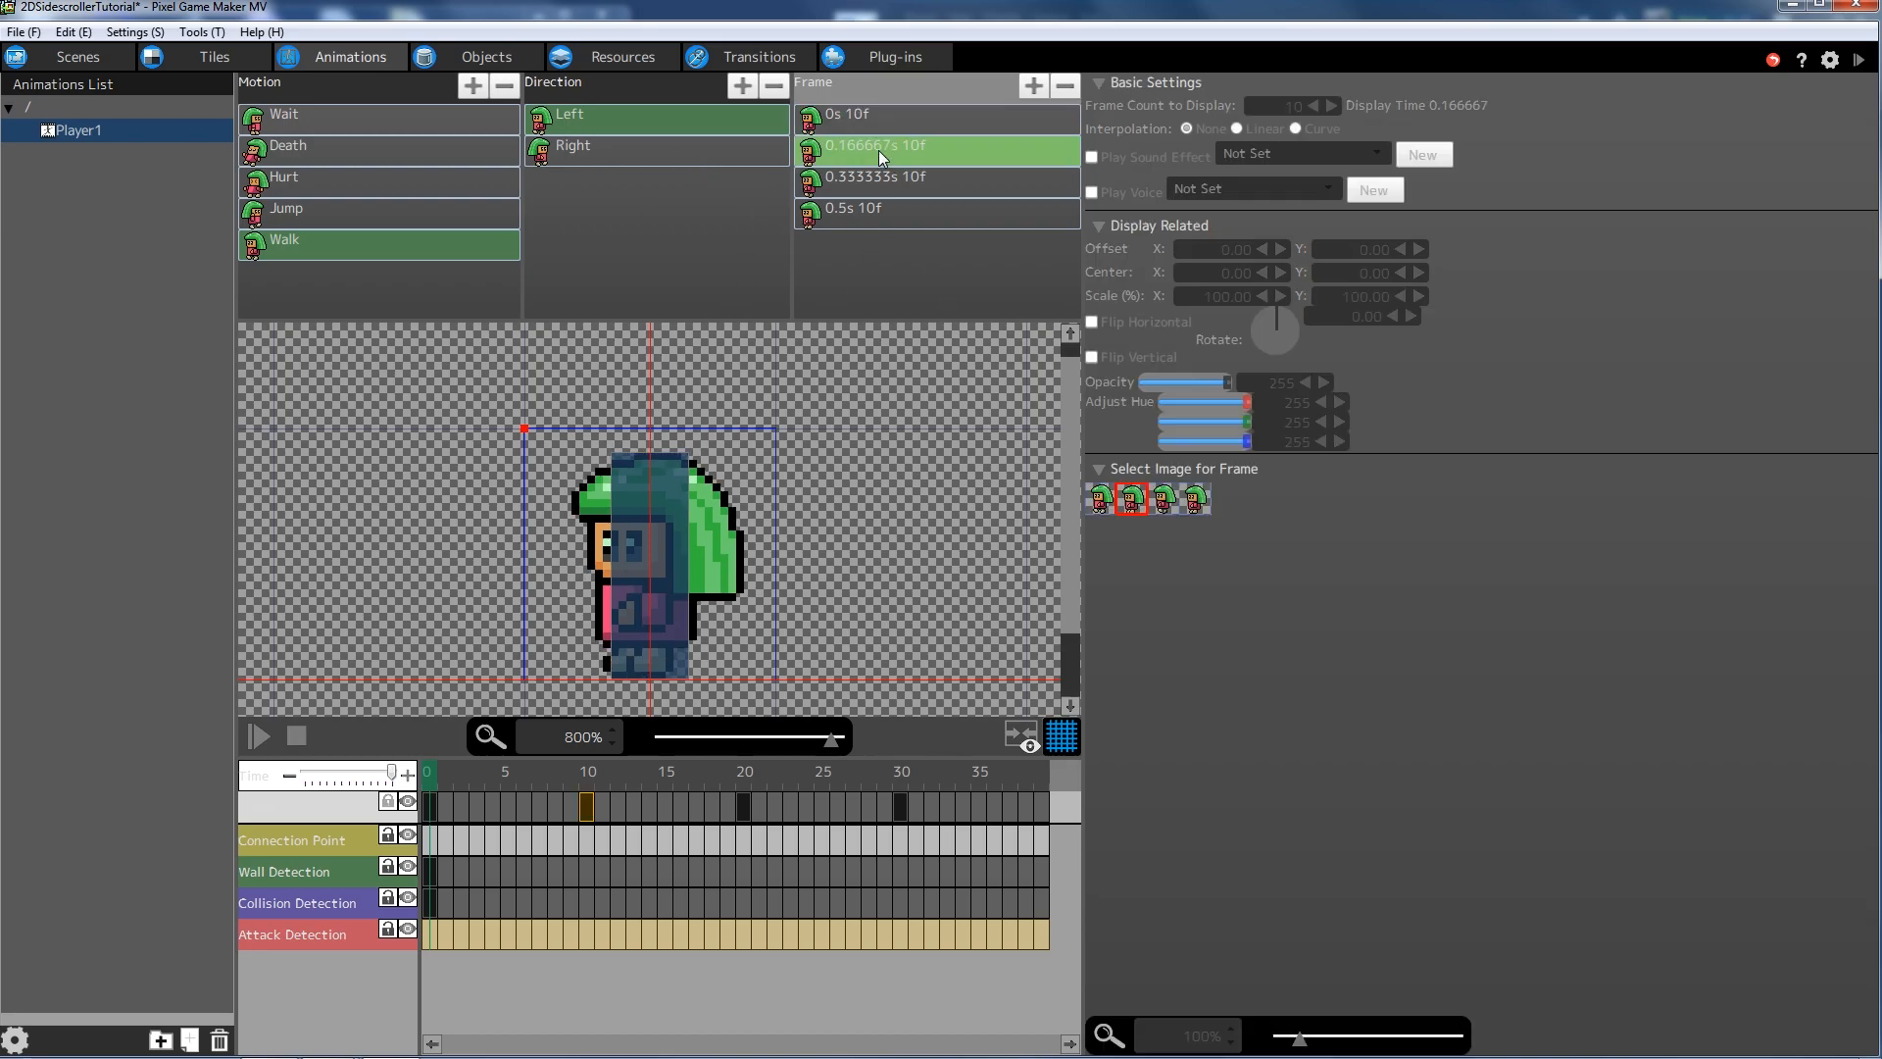
left_click(892, 182)
left_click(898, 215)
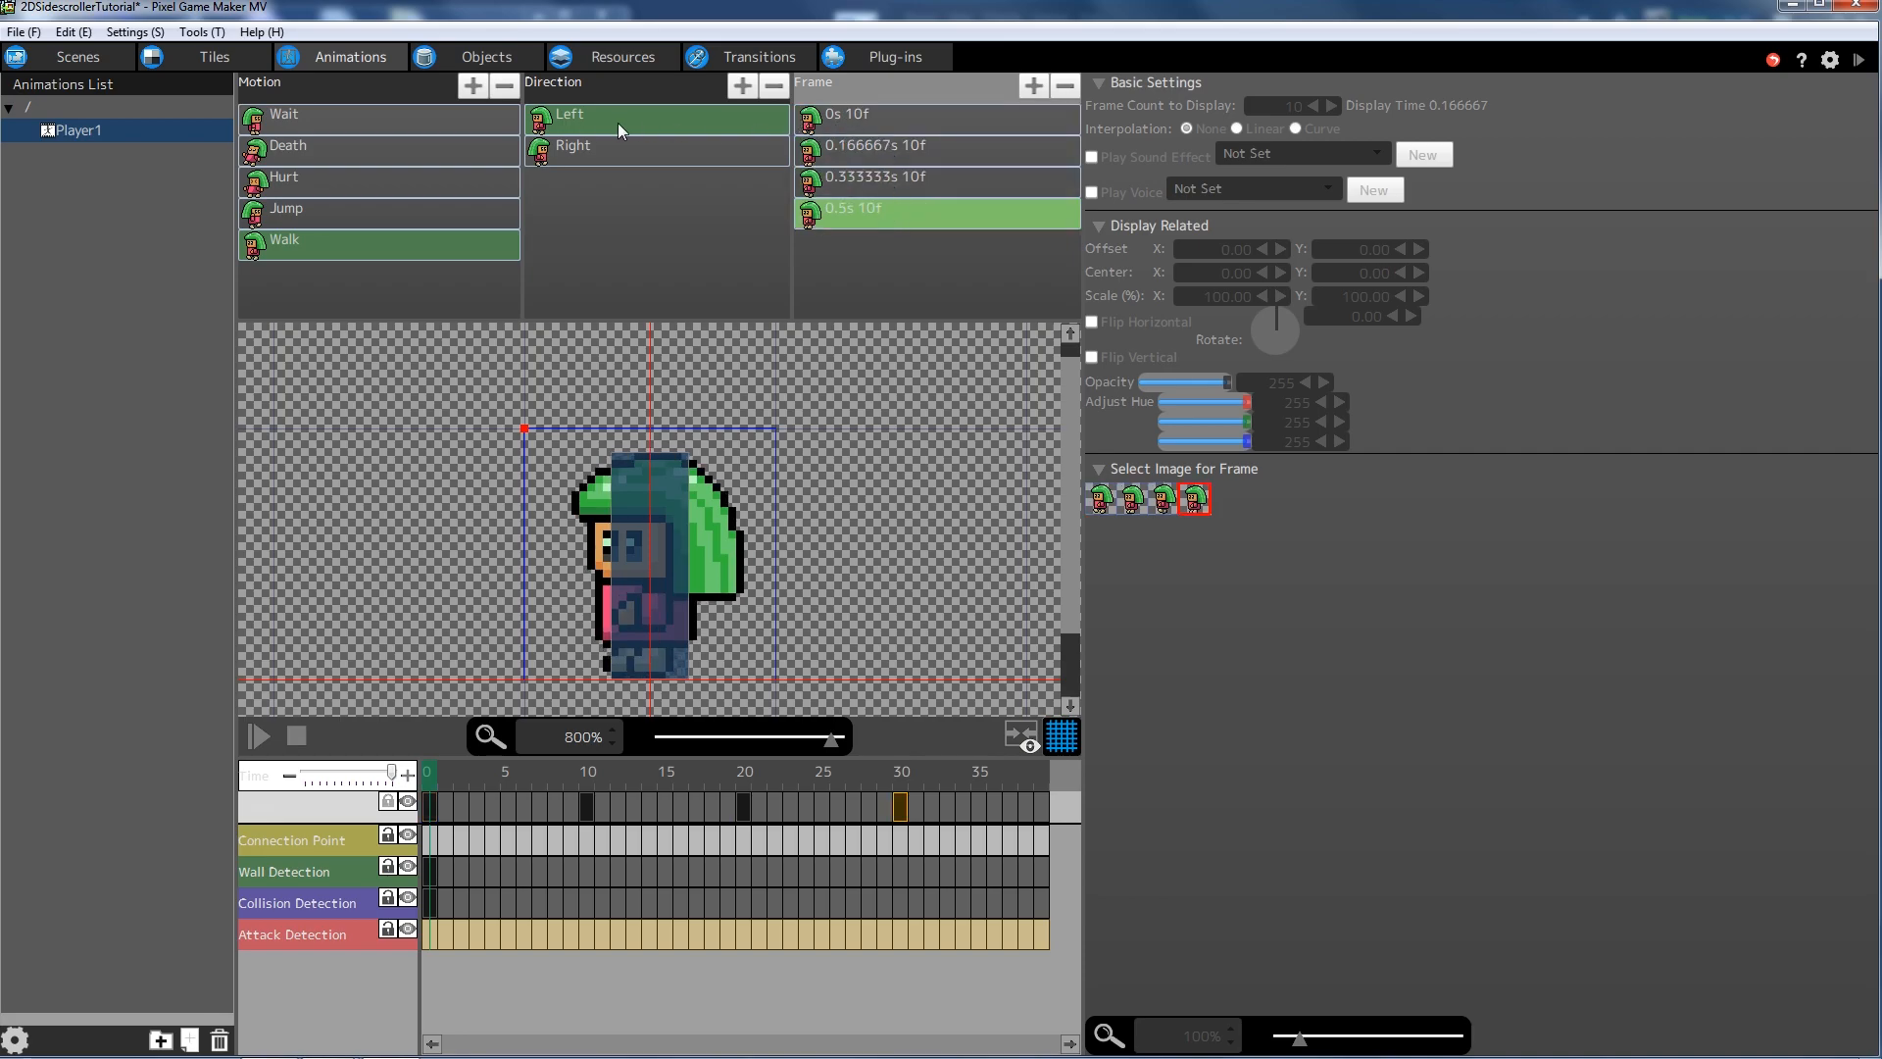
- Resize the Collision Detection of the Walk motion's Right direction to 10 x 29 and position it at 12, 3
left_click(588, 152)
left_click(763, 494)
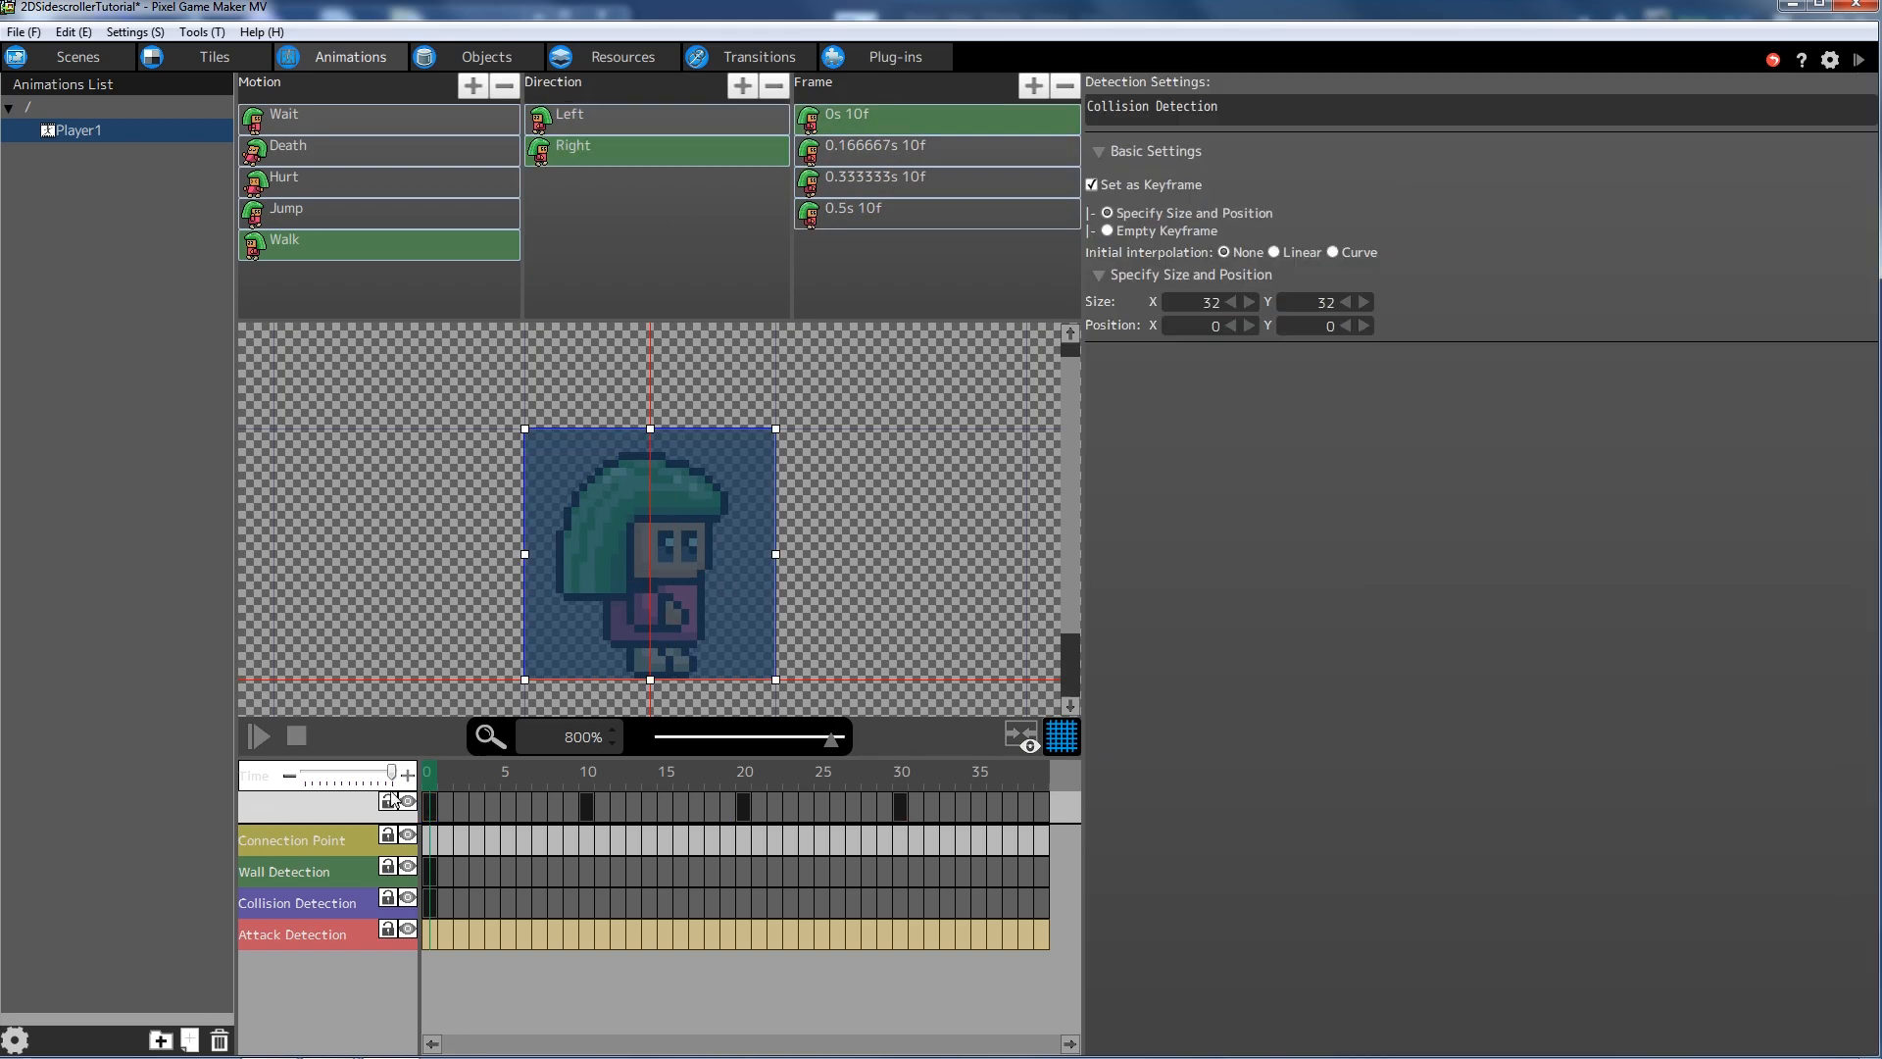
left_click_drag(1200, 303, 1367, 318)
type("10")
key("Tab")
type("29")
key("Return")
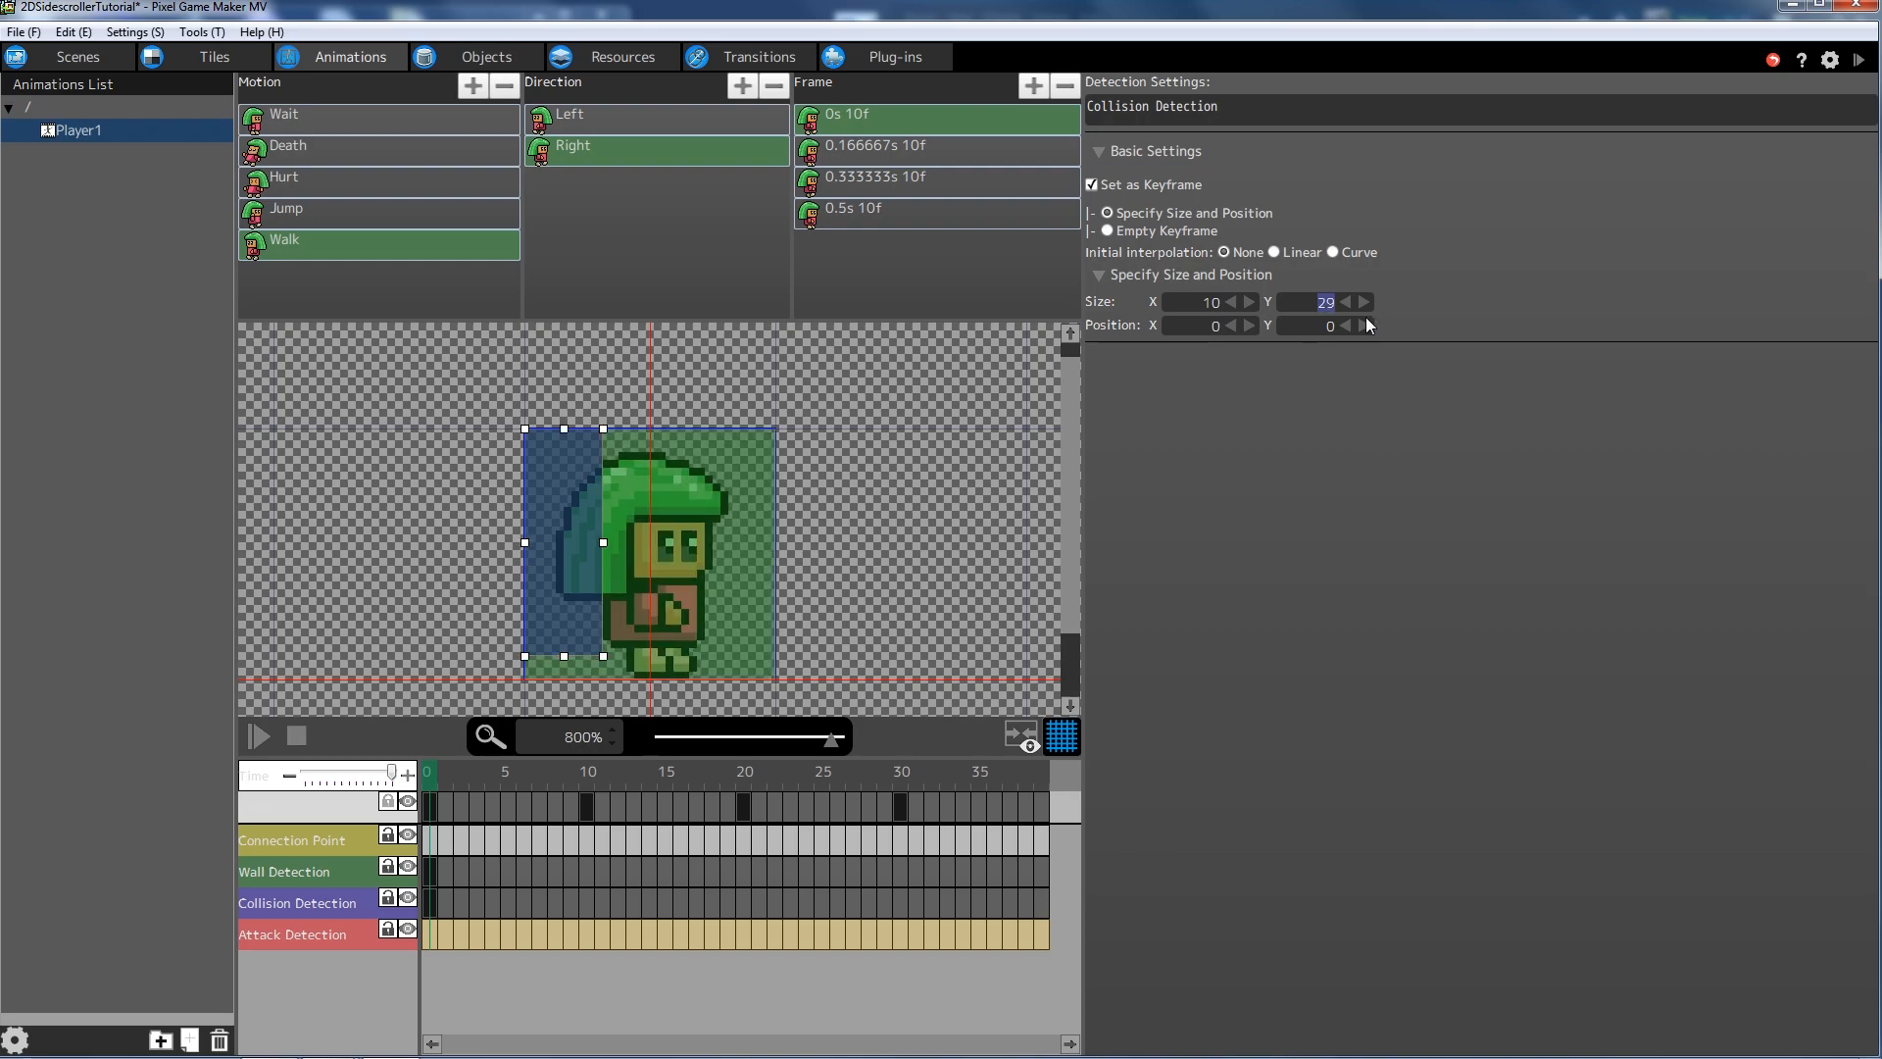
left_click_drag(544, 456, 648, 525)
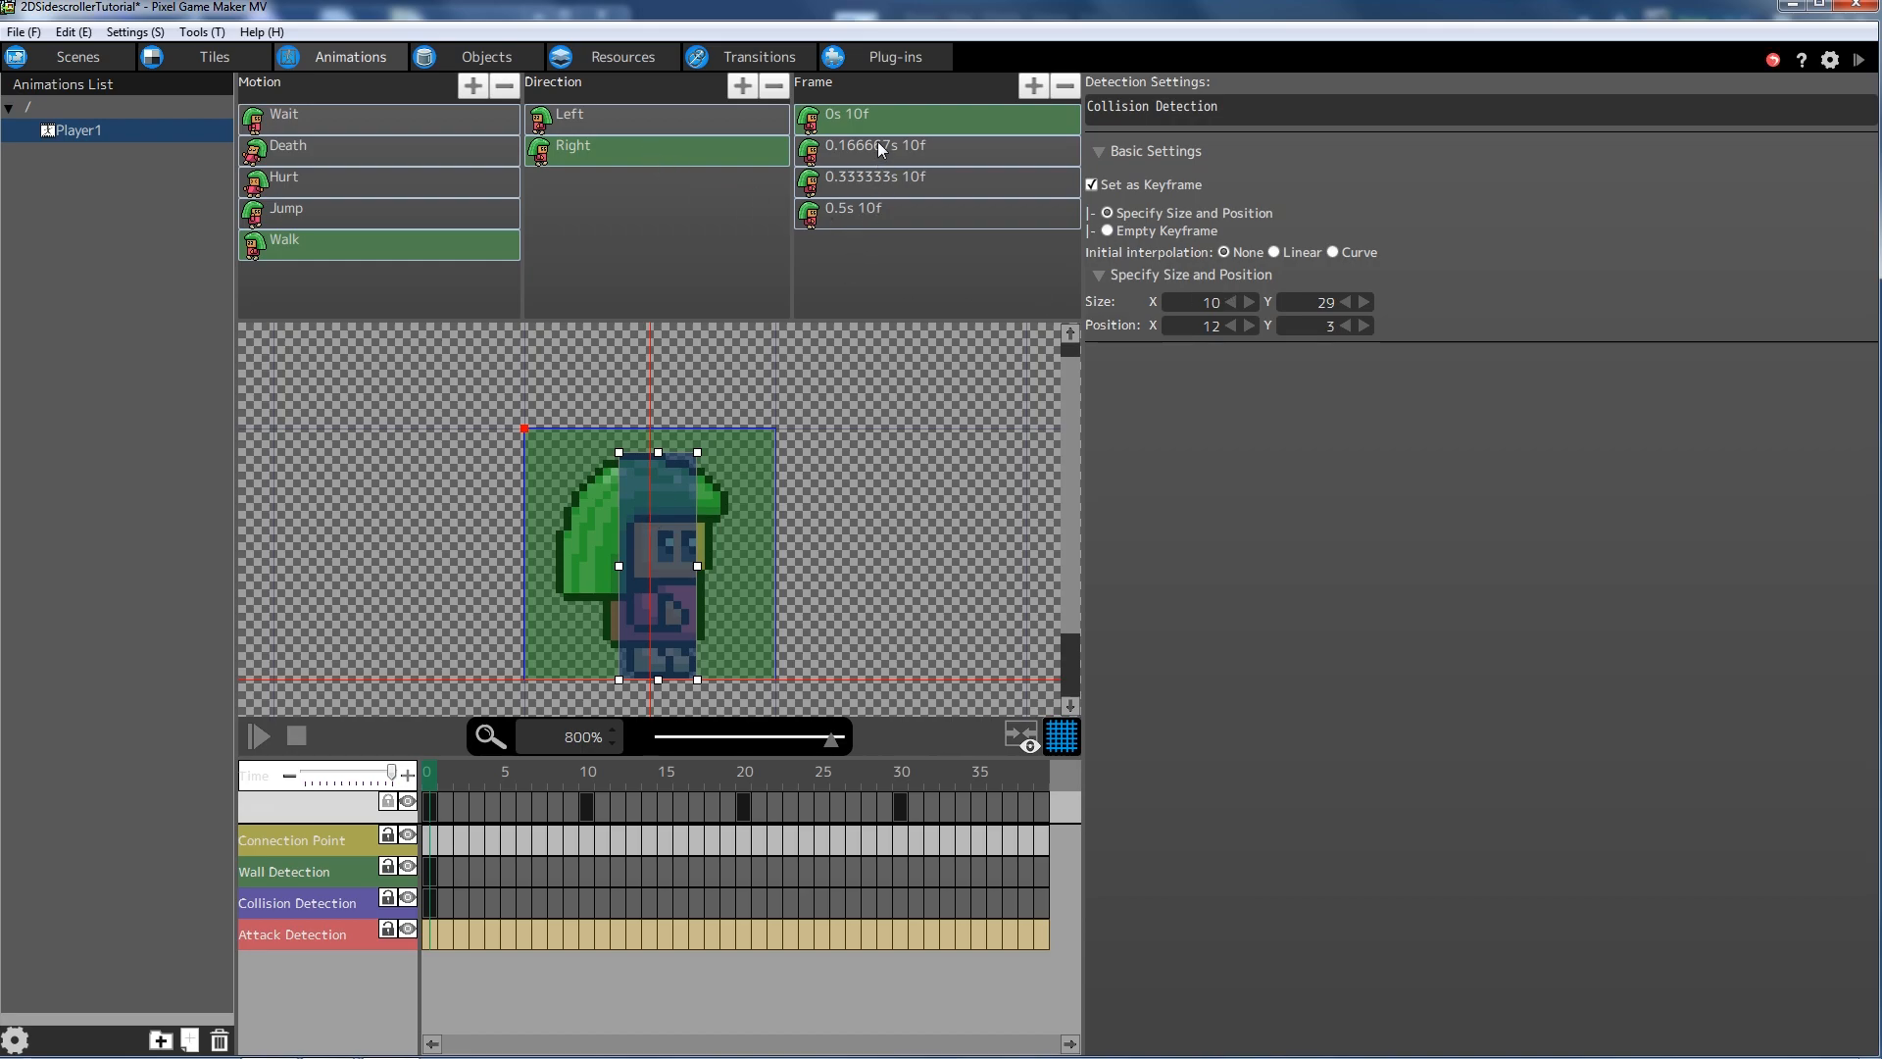
- Resize the Wall Detection of the Walk motion's Right direction to 10 x 29 and position it at 12, 3
left_click(708, 518)
left_click_drag(1204, 302, 1248, 307)
type("1")
key("Tab")
type("29")
key("Return")
left_click_drag(556, 504, 655, 523)
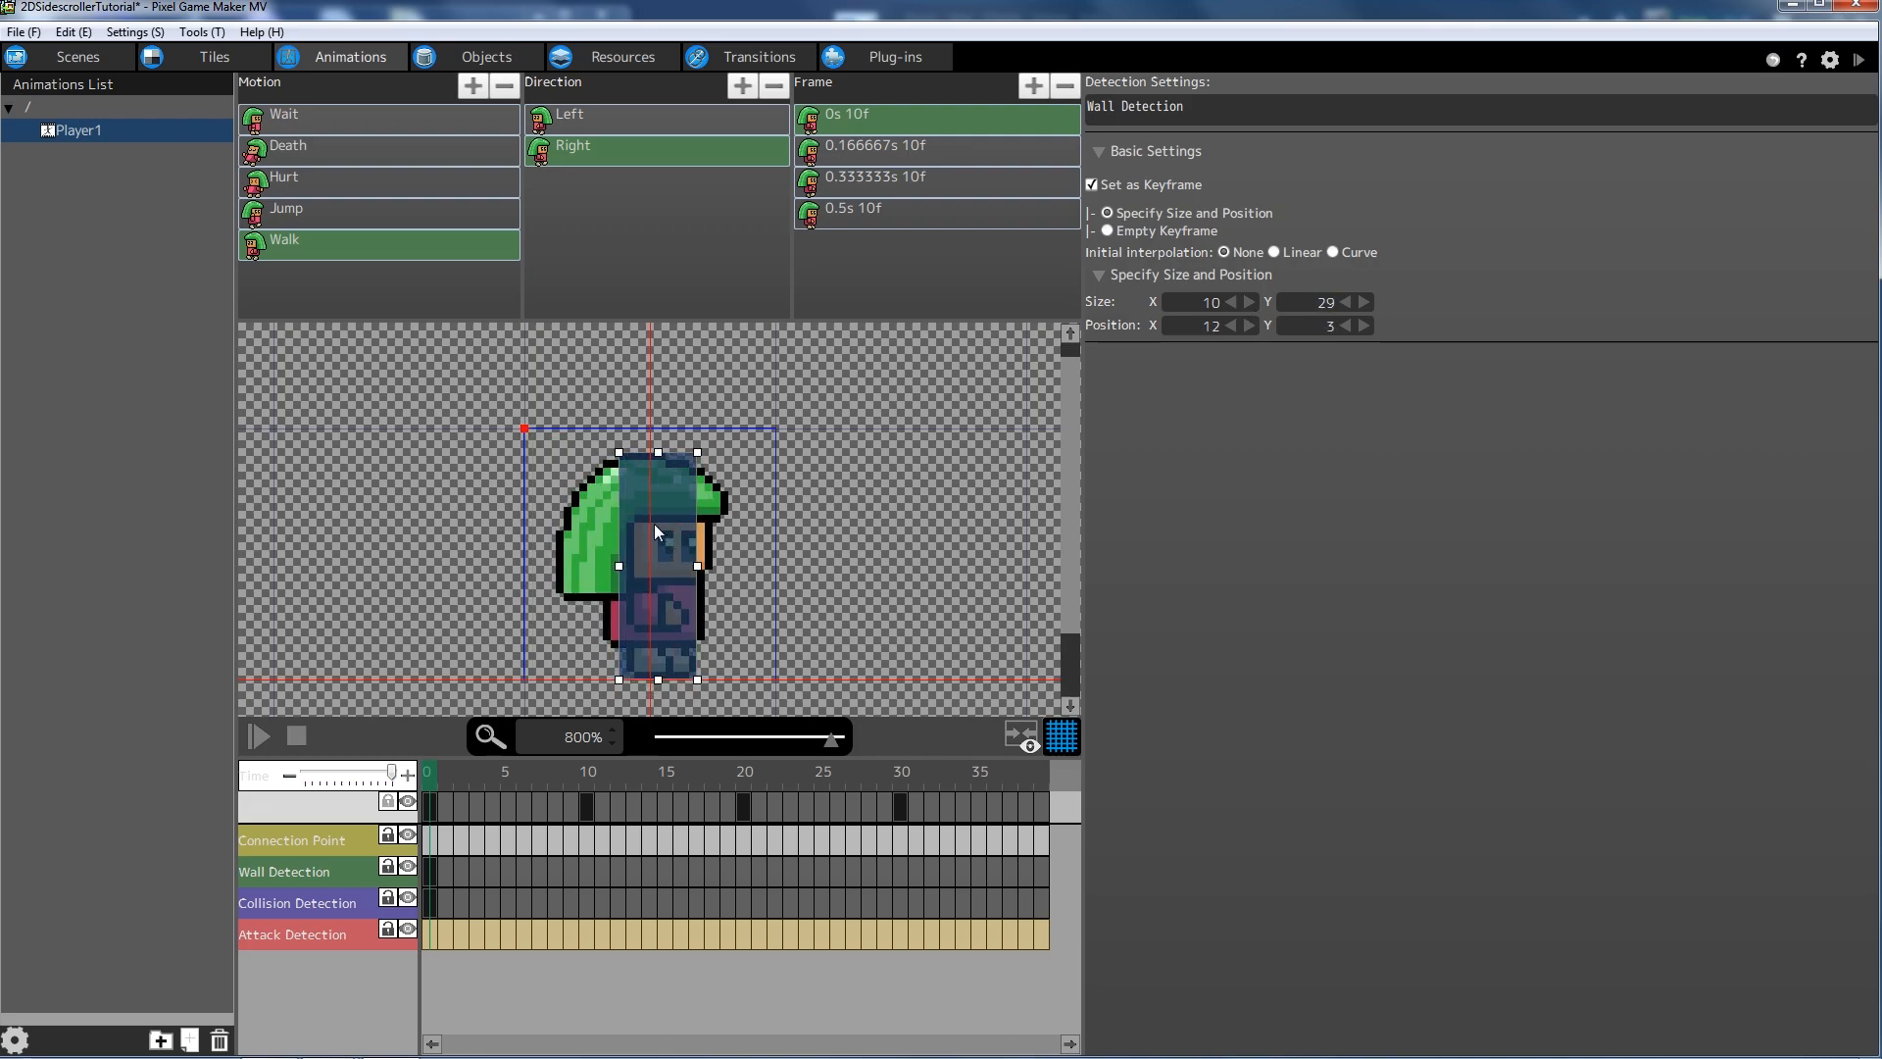
- Save the project and start a test play of the game
left_click(23, 32)
left_click(138, 121)
left_click(1858, 60)
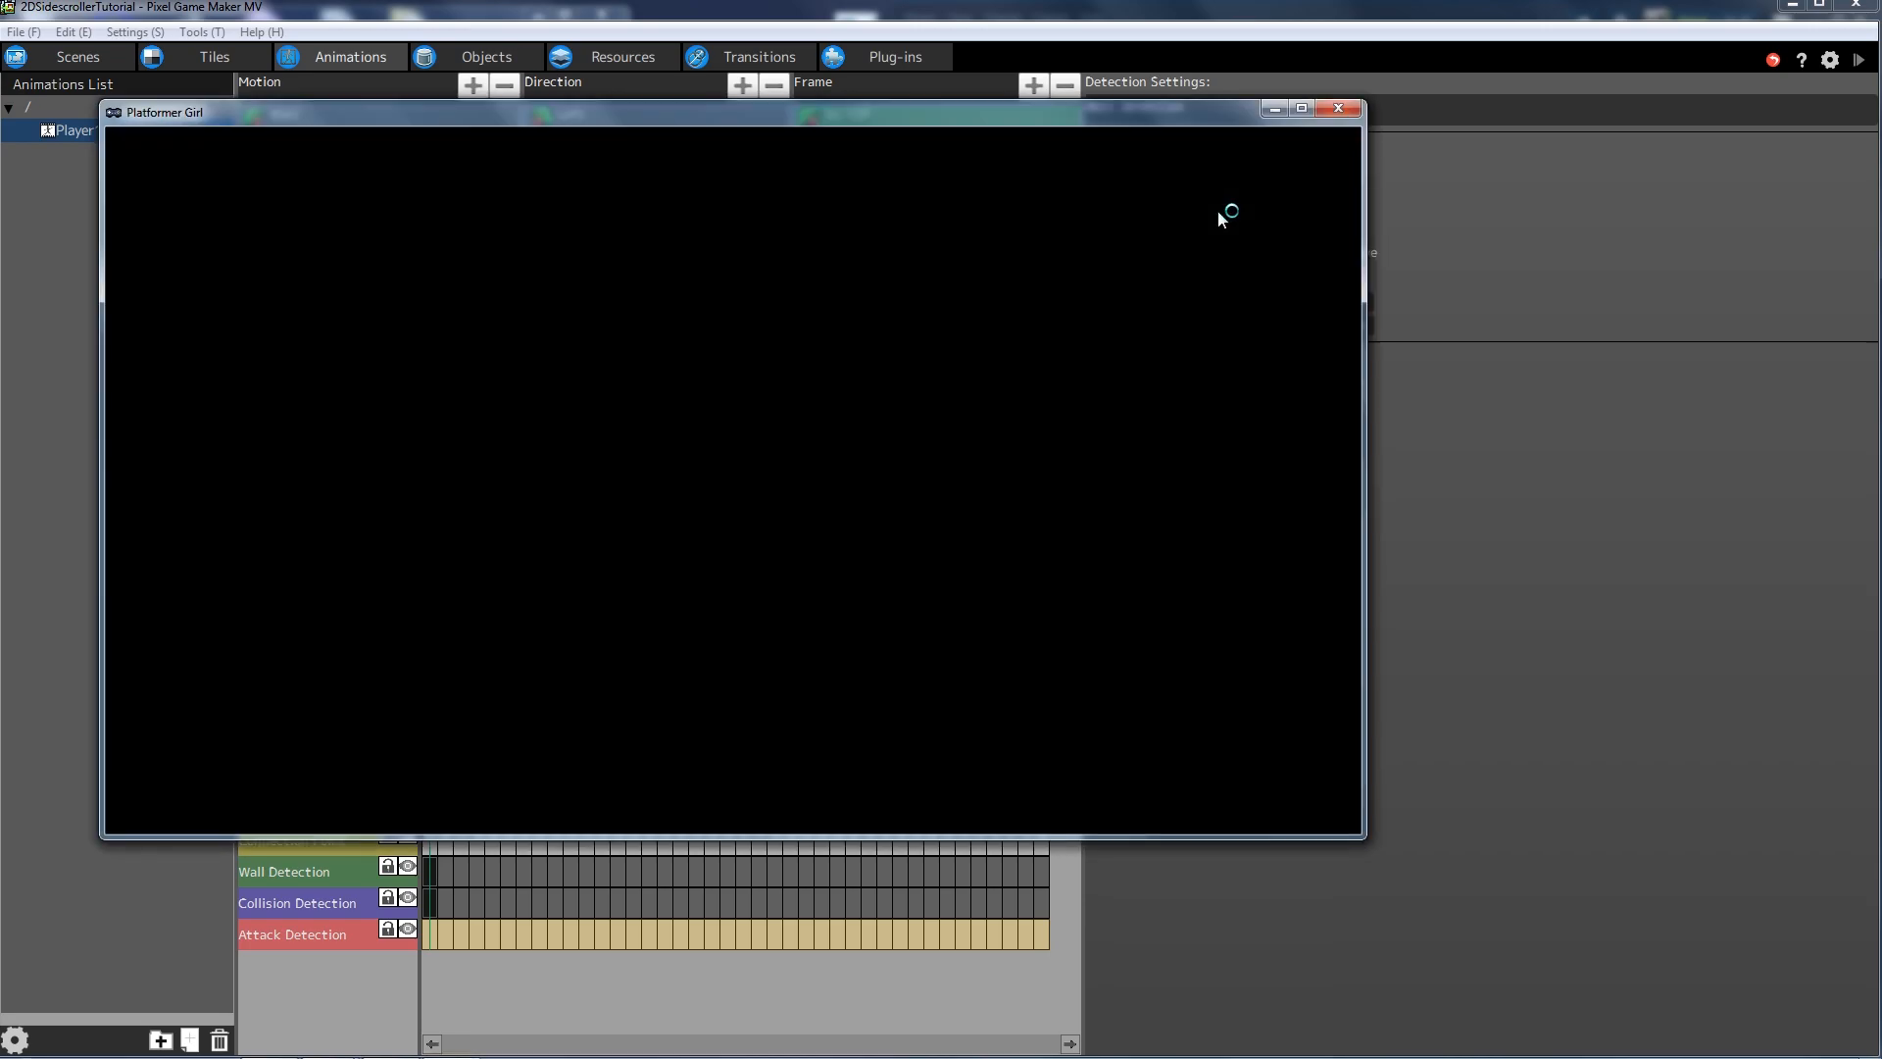
- Test the player's walking and jumping in both directions against the platforms, and close the game
key("Right")
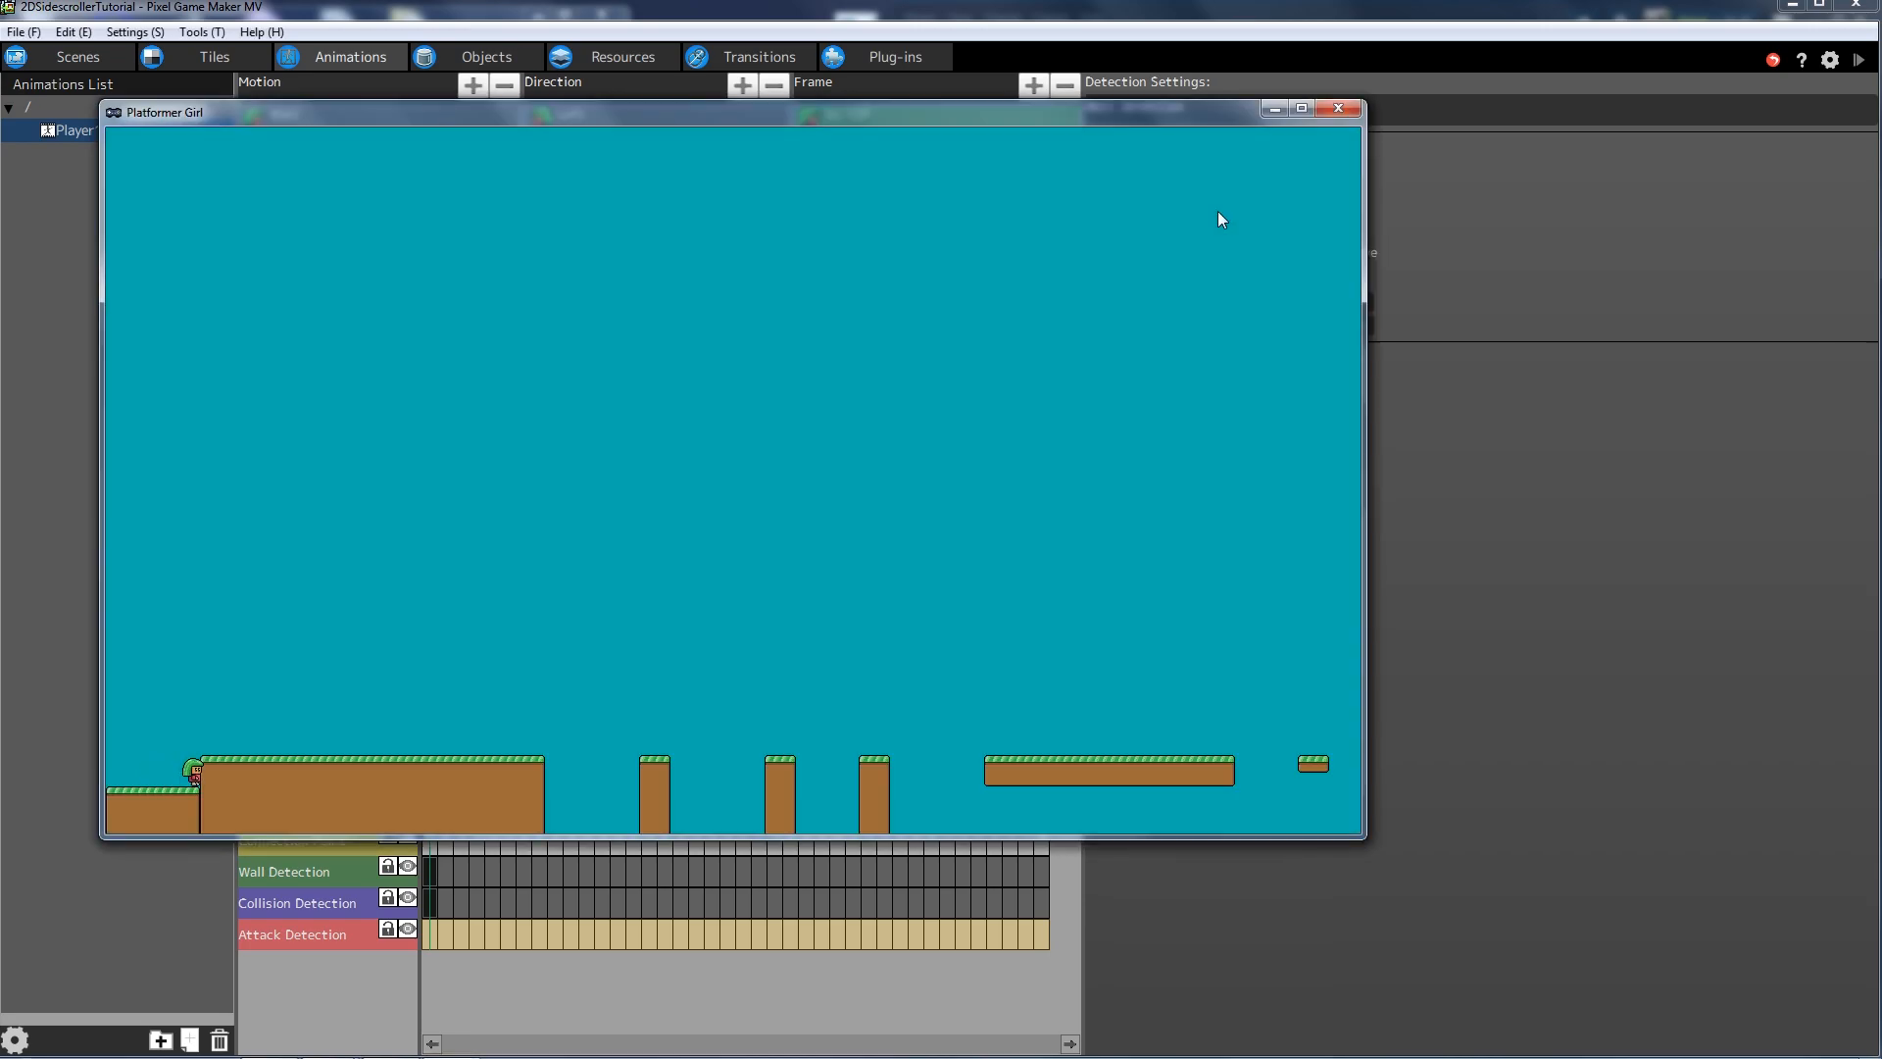
key("Left")
key("Right")
key("Left")
key("Right")
key("space")
key("Right")
key("Right")
key("Left")
key("Right")
key("Left")
key("Right")
key("Right")
key("space")
key("Left")
key("space")
key("Right")
key("space")
key("space")
key("Left")
key("space")
left_click(1335, 110)
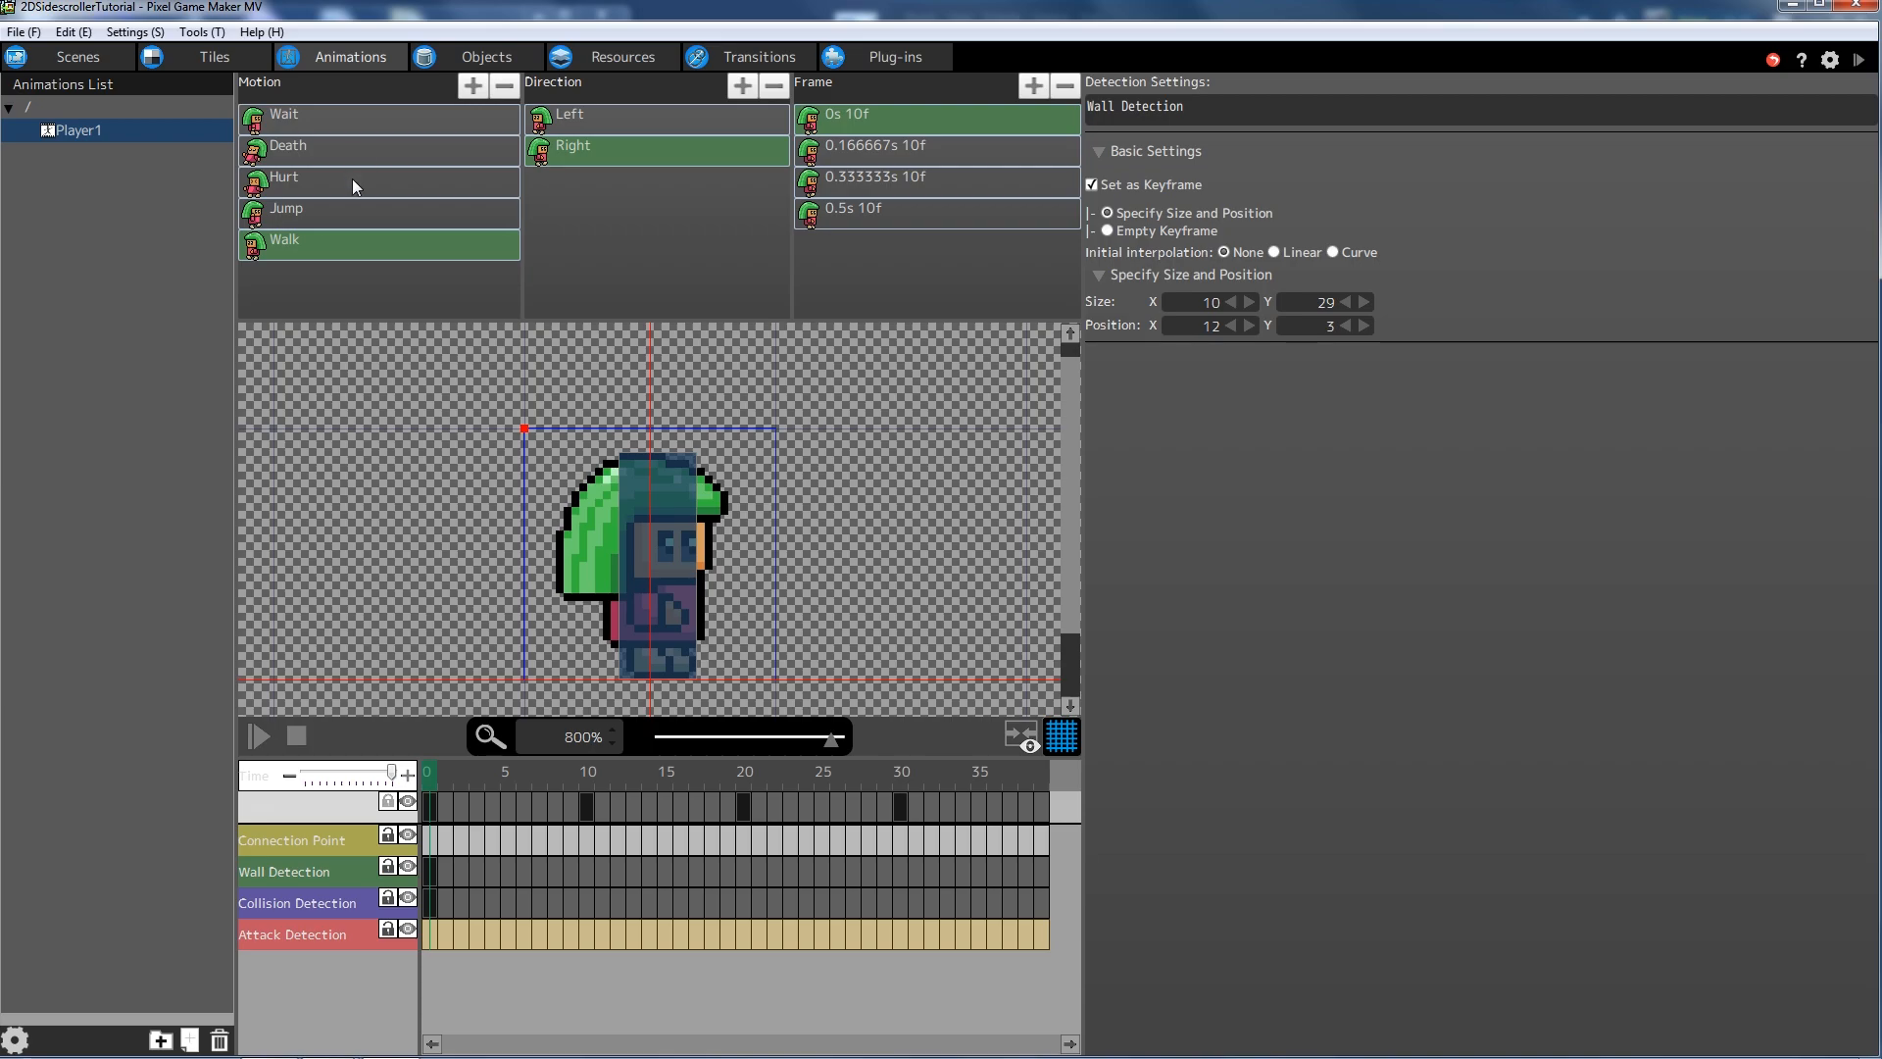
- Add a new motion animation to the animations list and name it Enemey_Spike
left_click(107, 212)
right_click(75, 169)
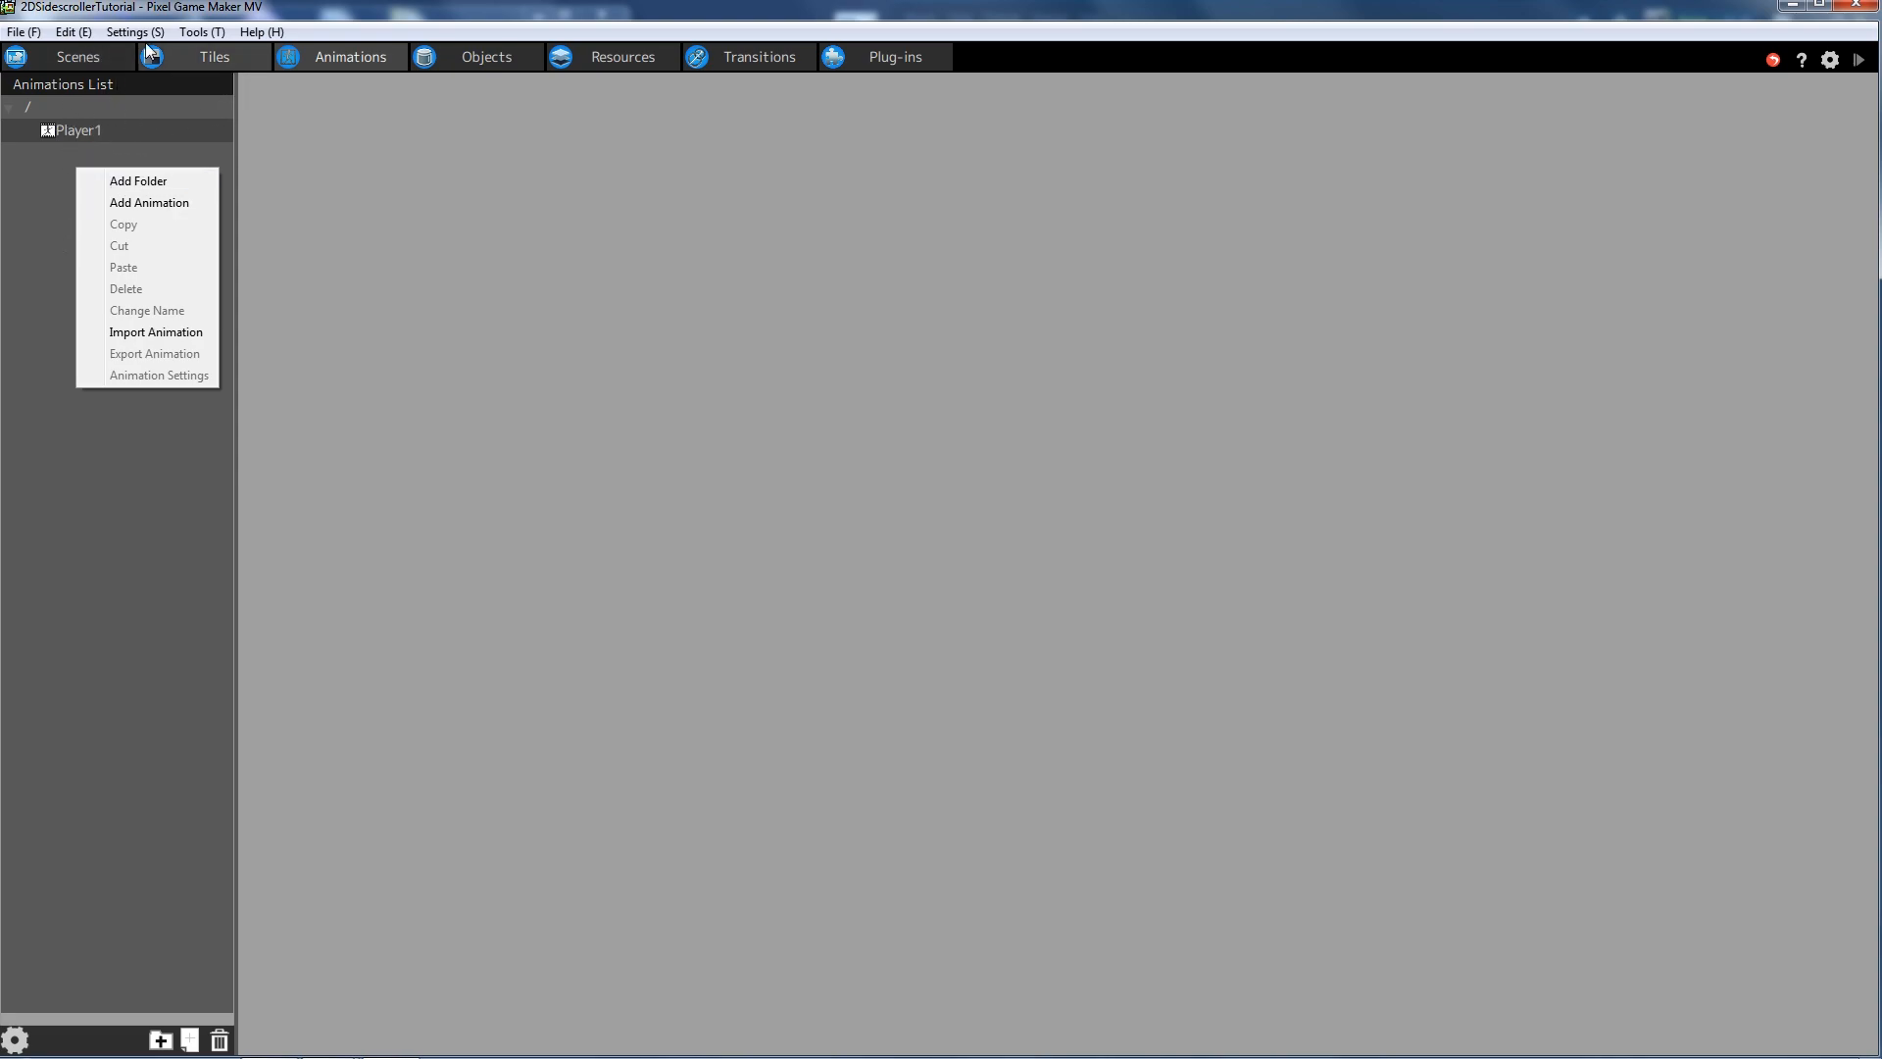
left_click(167, 204)
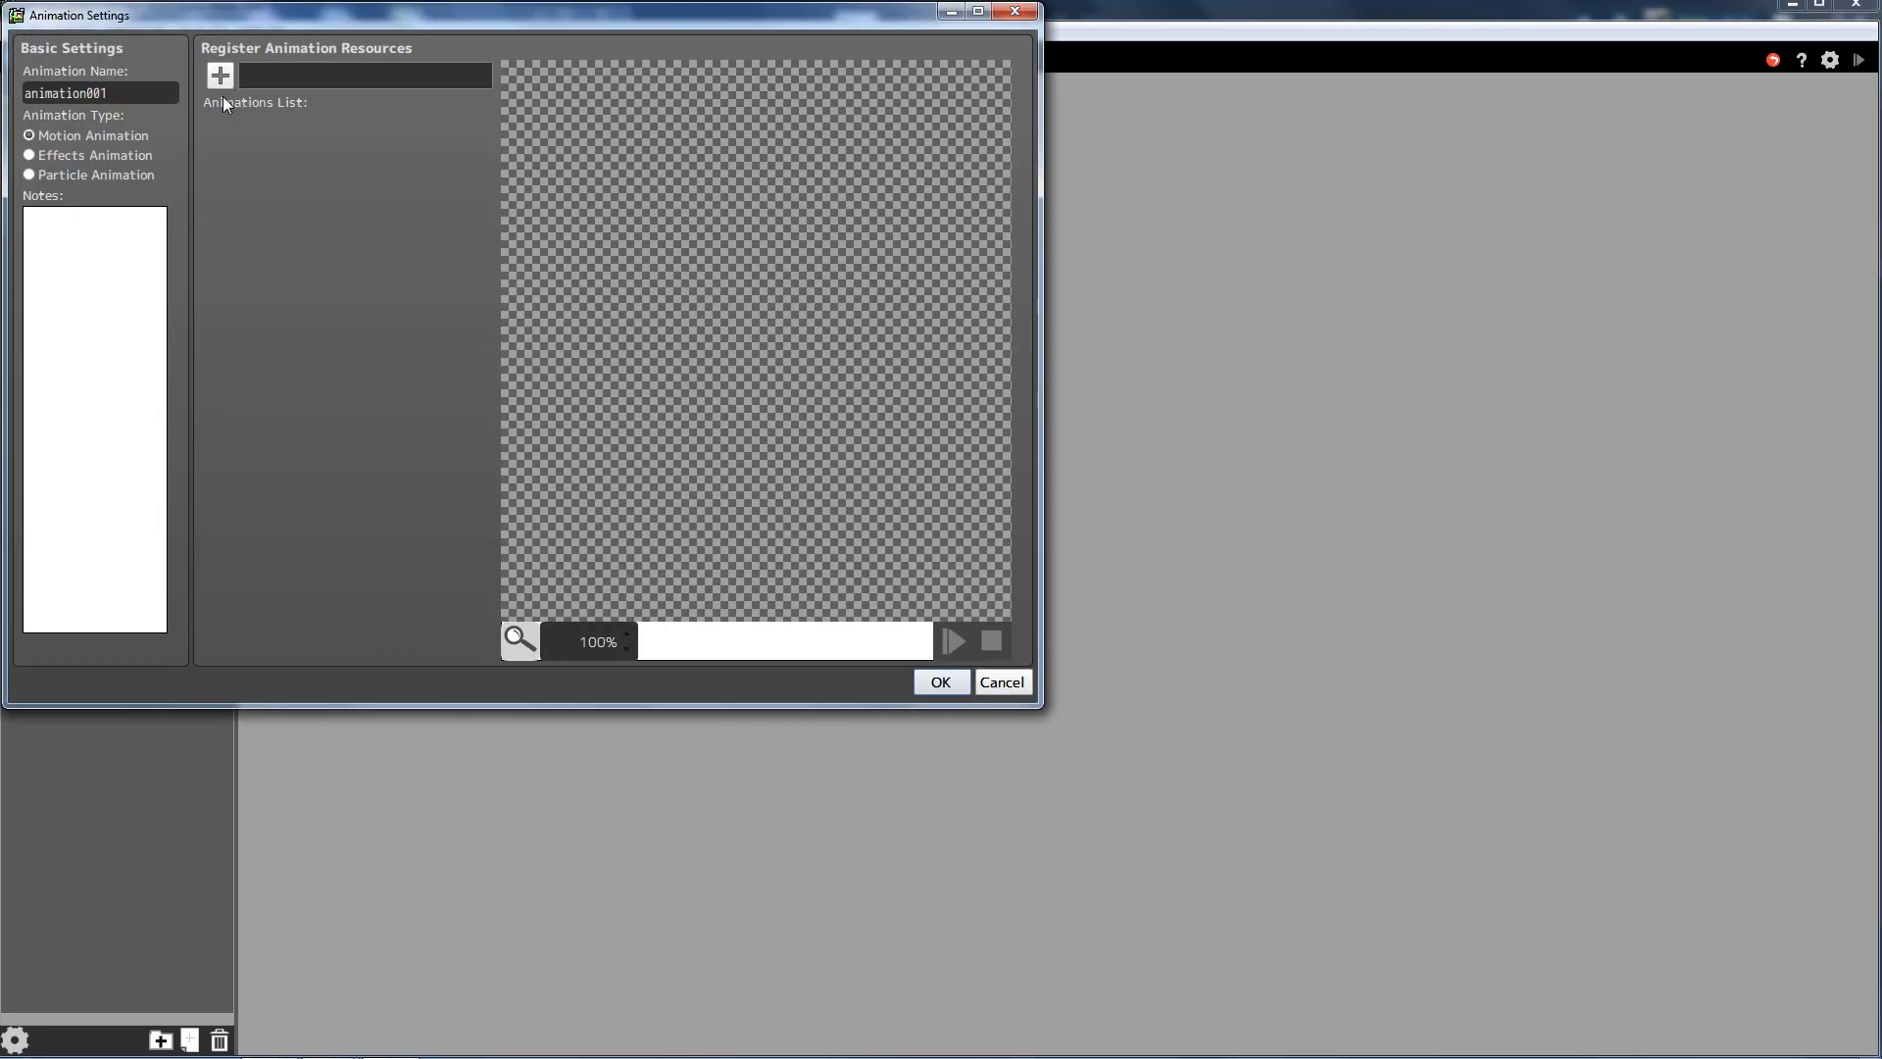
left_click_drag(142, 93, 1, 74)
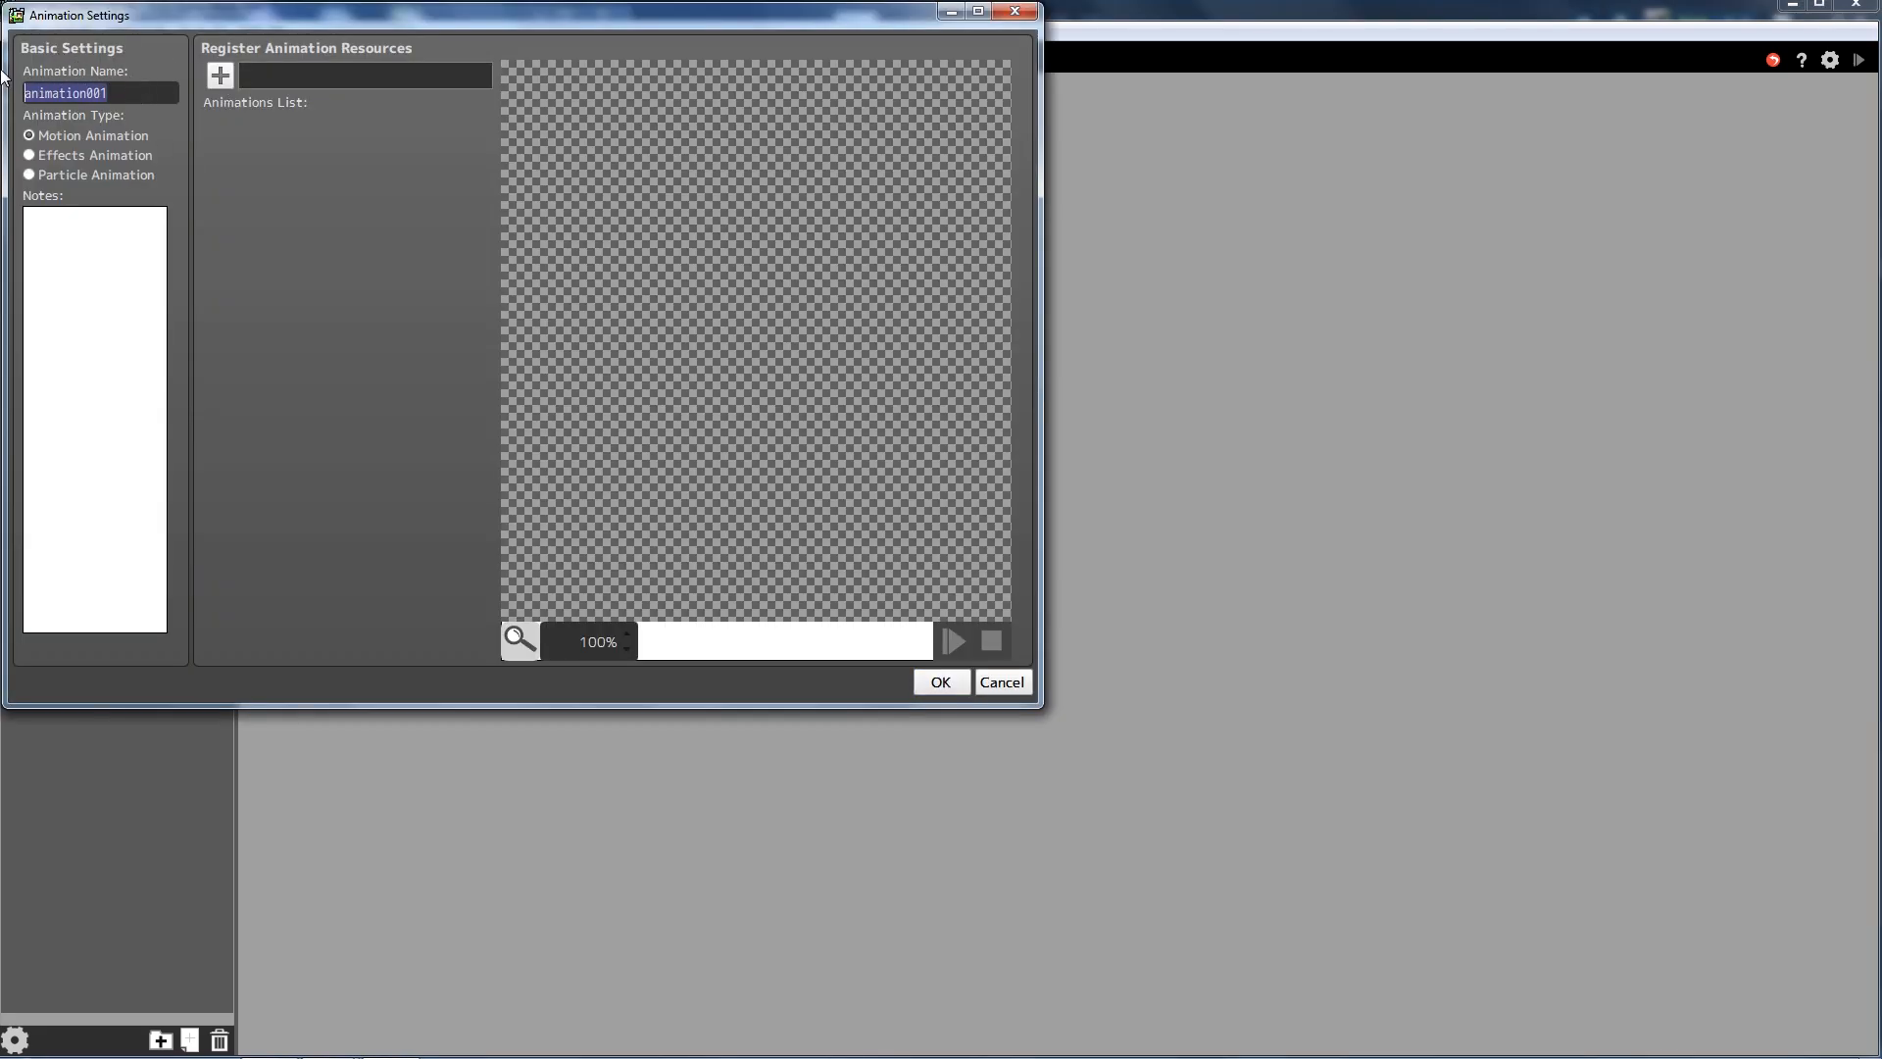
type("Enem")
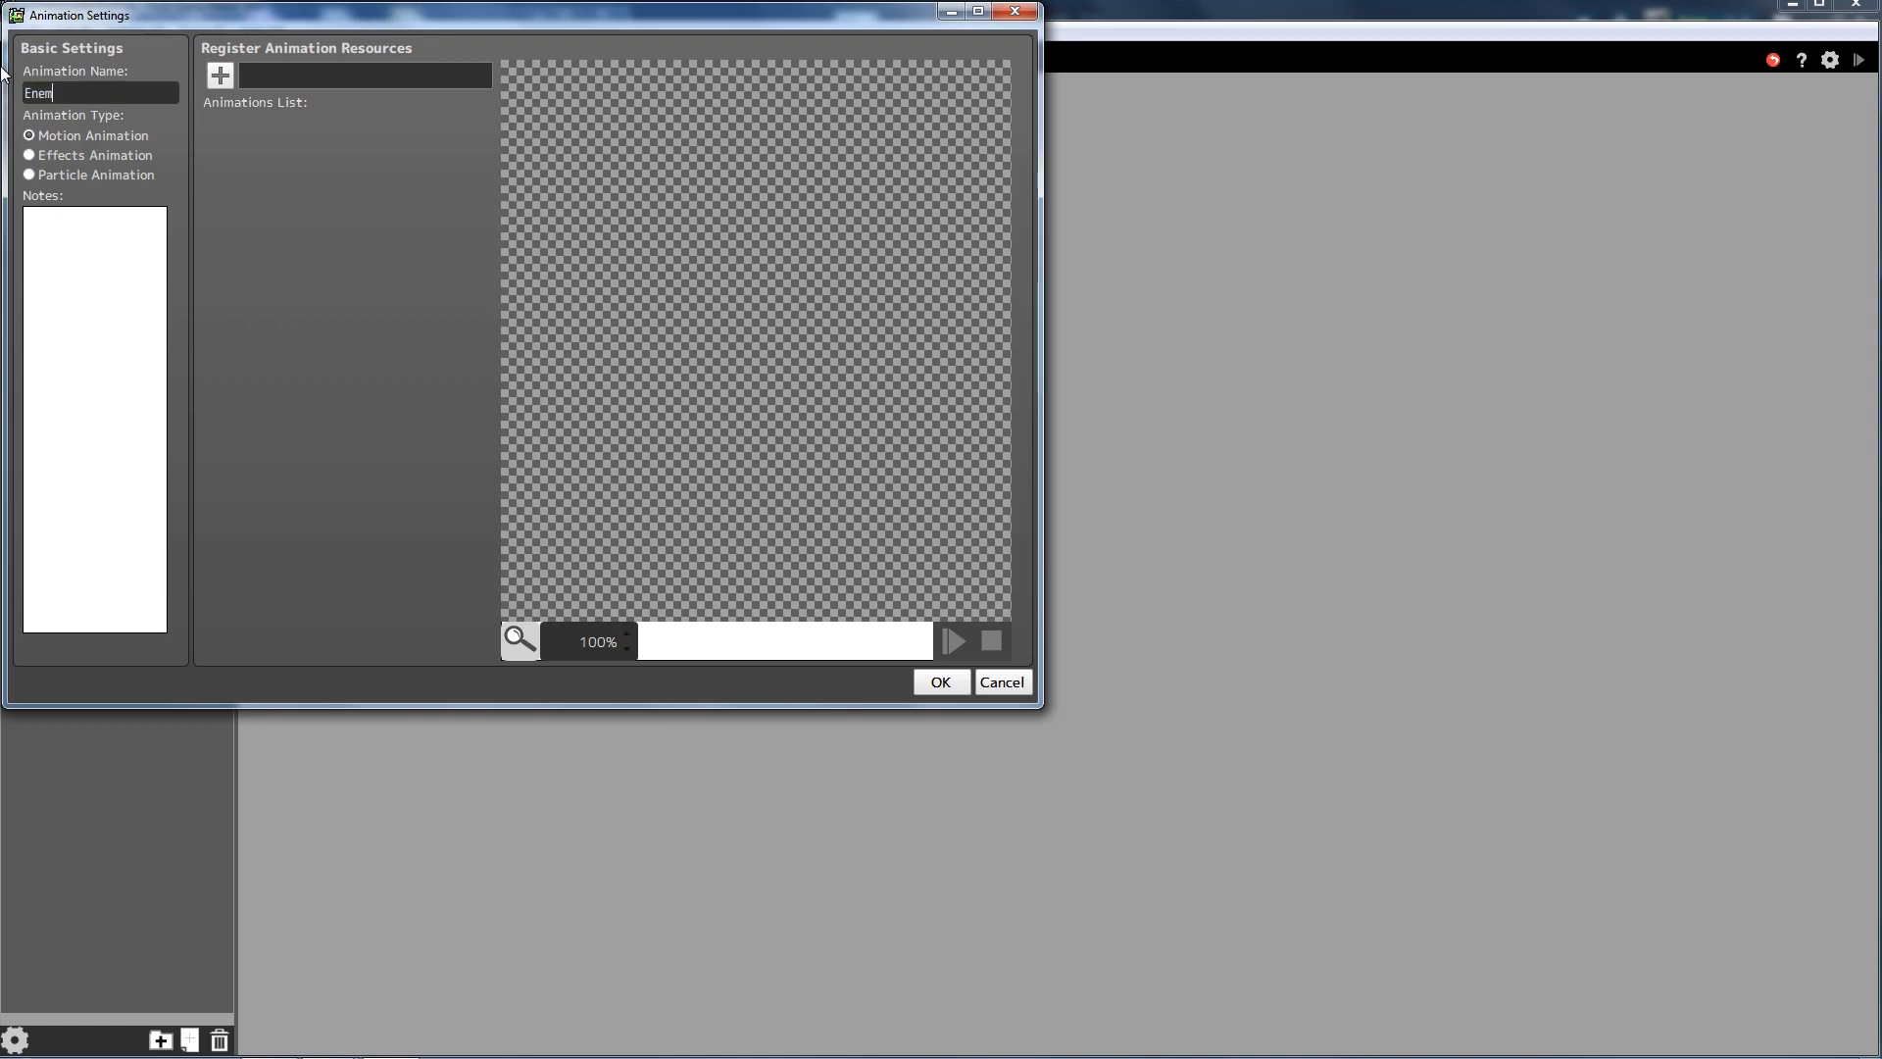
type("ey_Spie")
key("BackSpace")
type("ke")
- Register the enemy image Devil_42x30_Red_Walk1_L_Anim as an animation resource split into 4 horizontal partitions
left_click(221, 78)
left_click(184, 86)
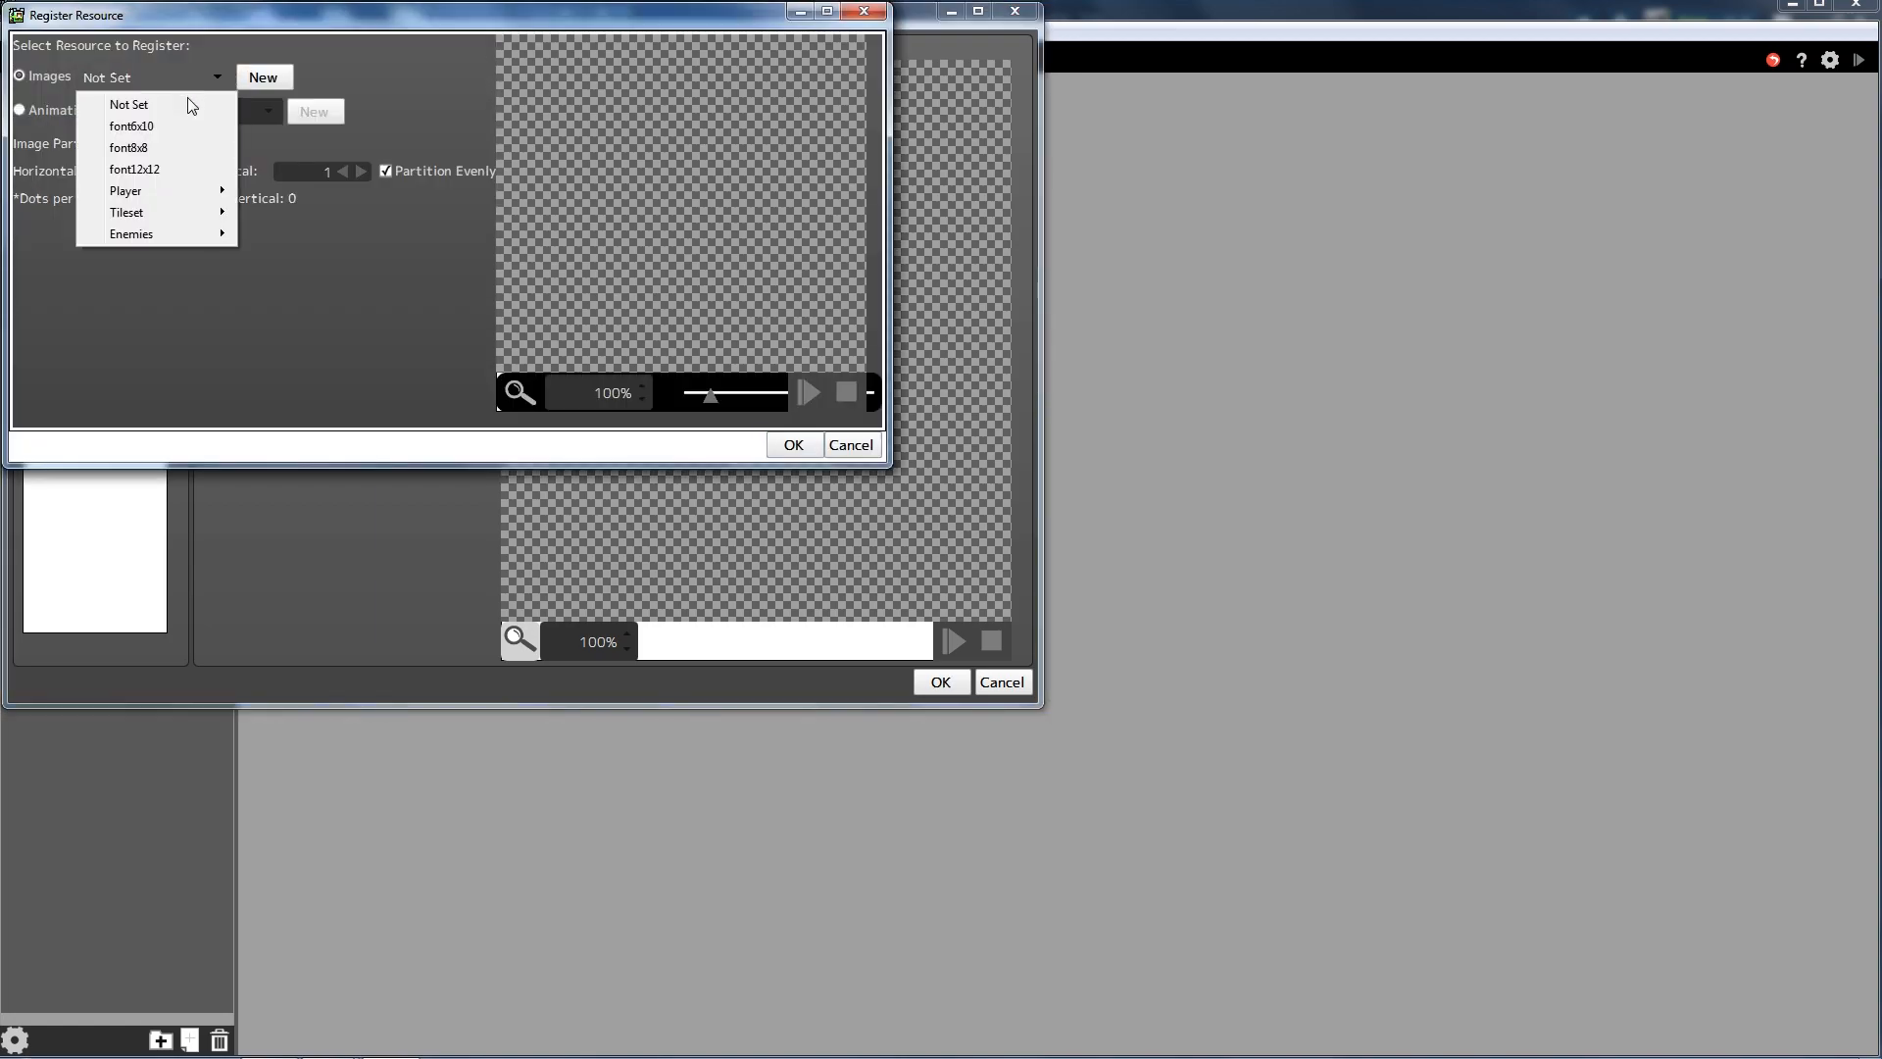
mouse_move(181, 232)
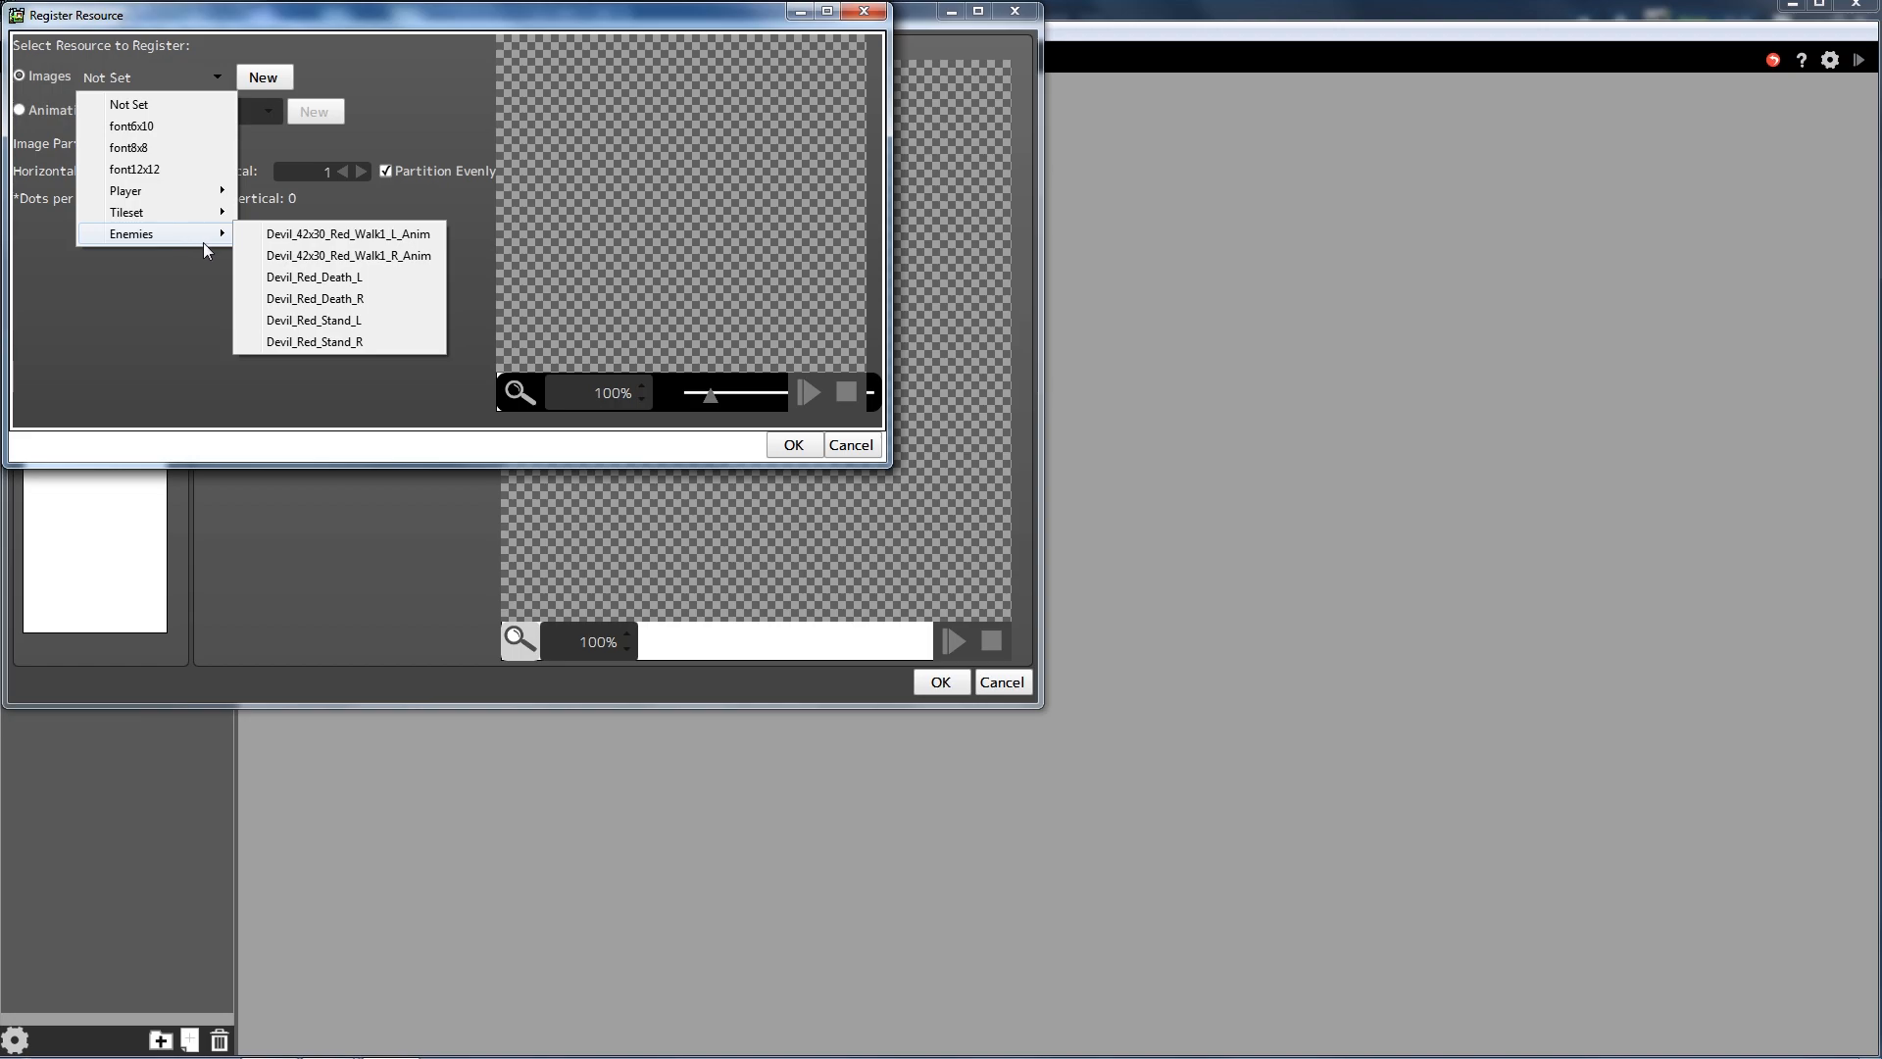
left_click(354, 238)
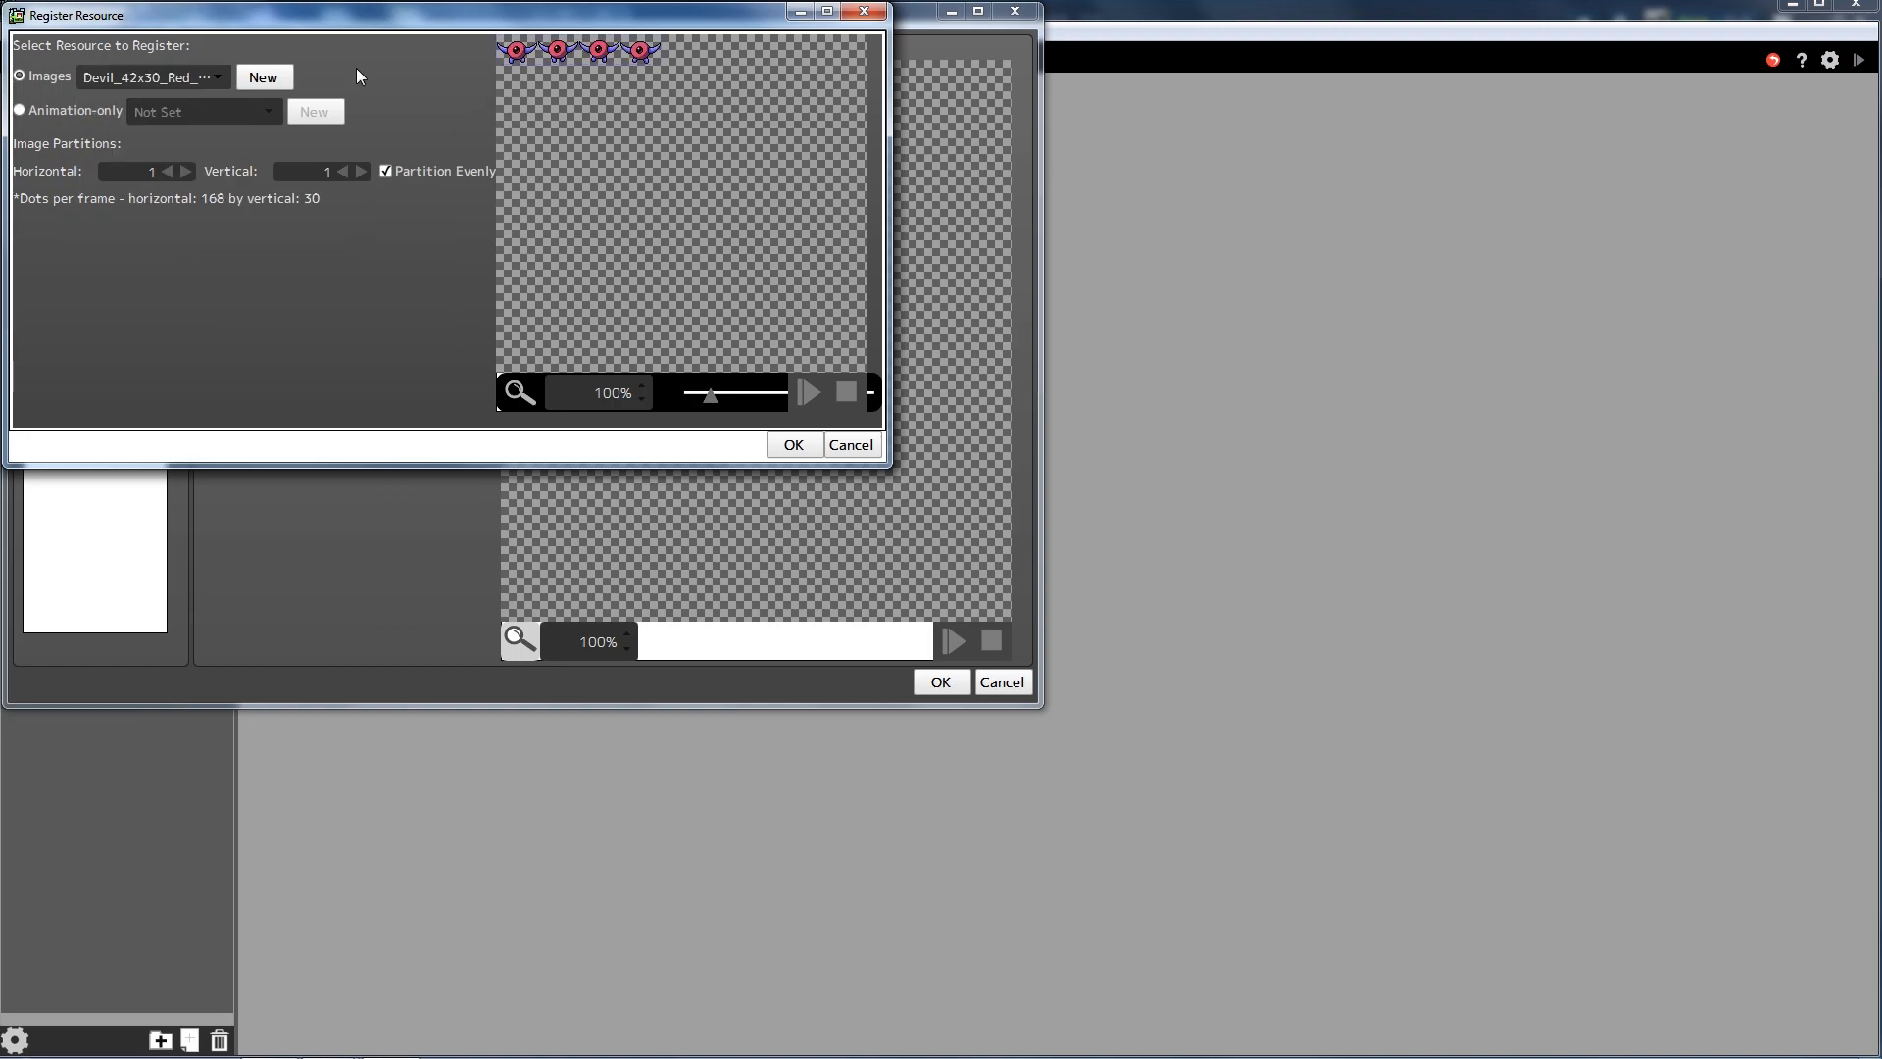
left_click(186, 172)
left_click(186, 171)
left_click(186, 171)
left_click(779, 444)
- Register Devil_42x30_Red_Walk1_R_Anim as an animation resource with Partition Evenly off and 4 horizontal by 1 vertical partitions
left_click(220, 105)
left_click(179, 76)
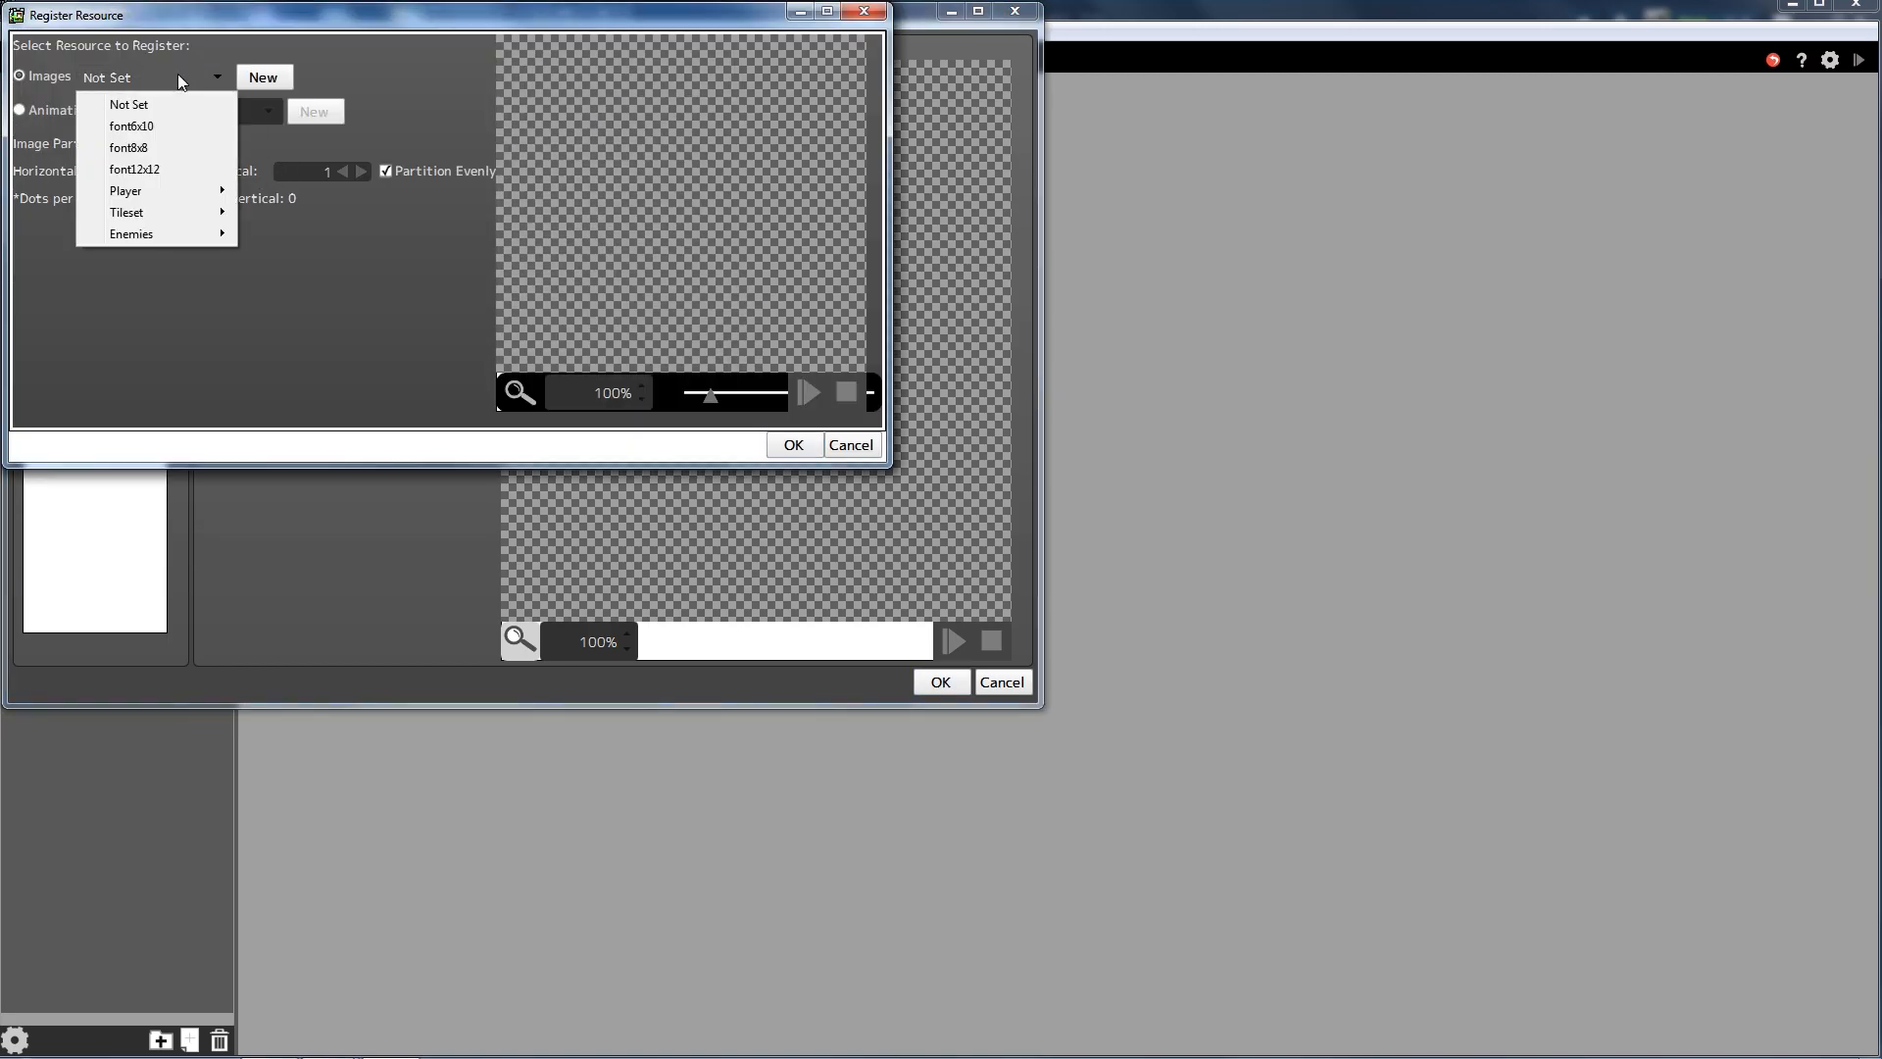
mouse_move(179, 232)
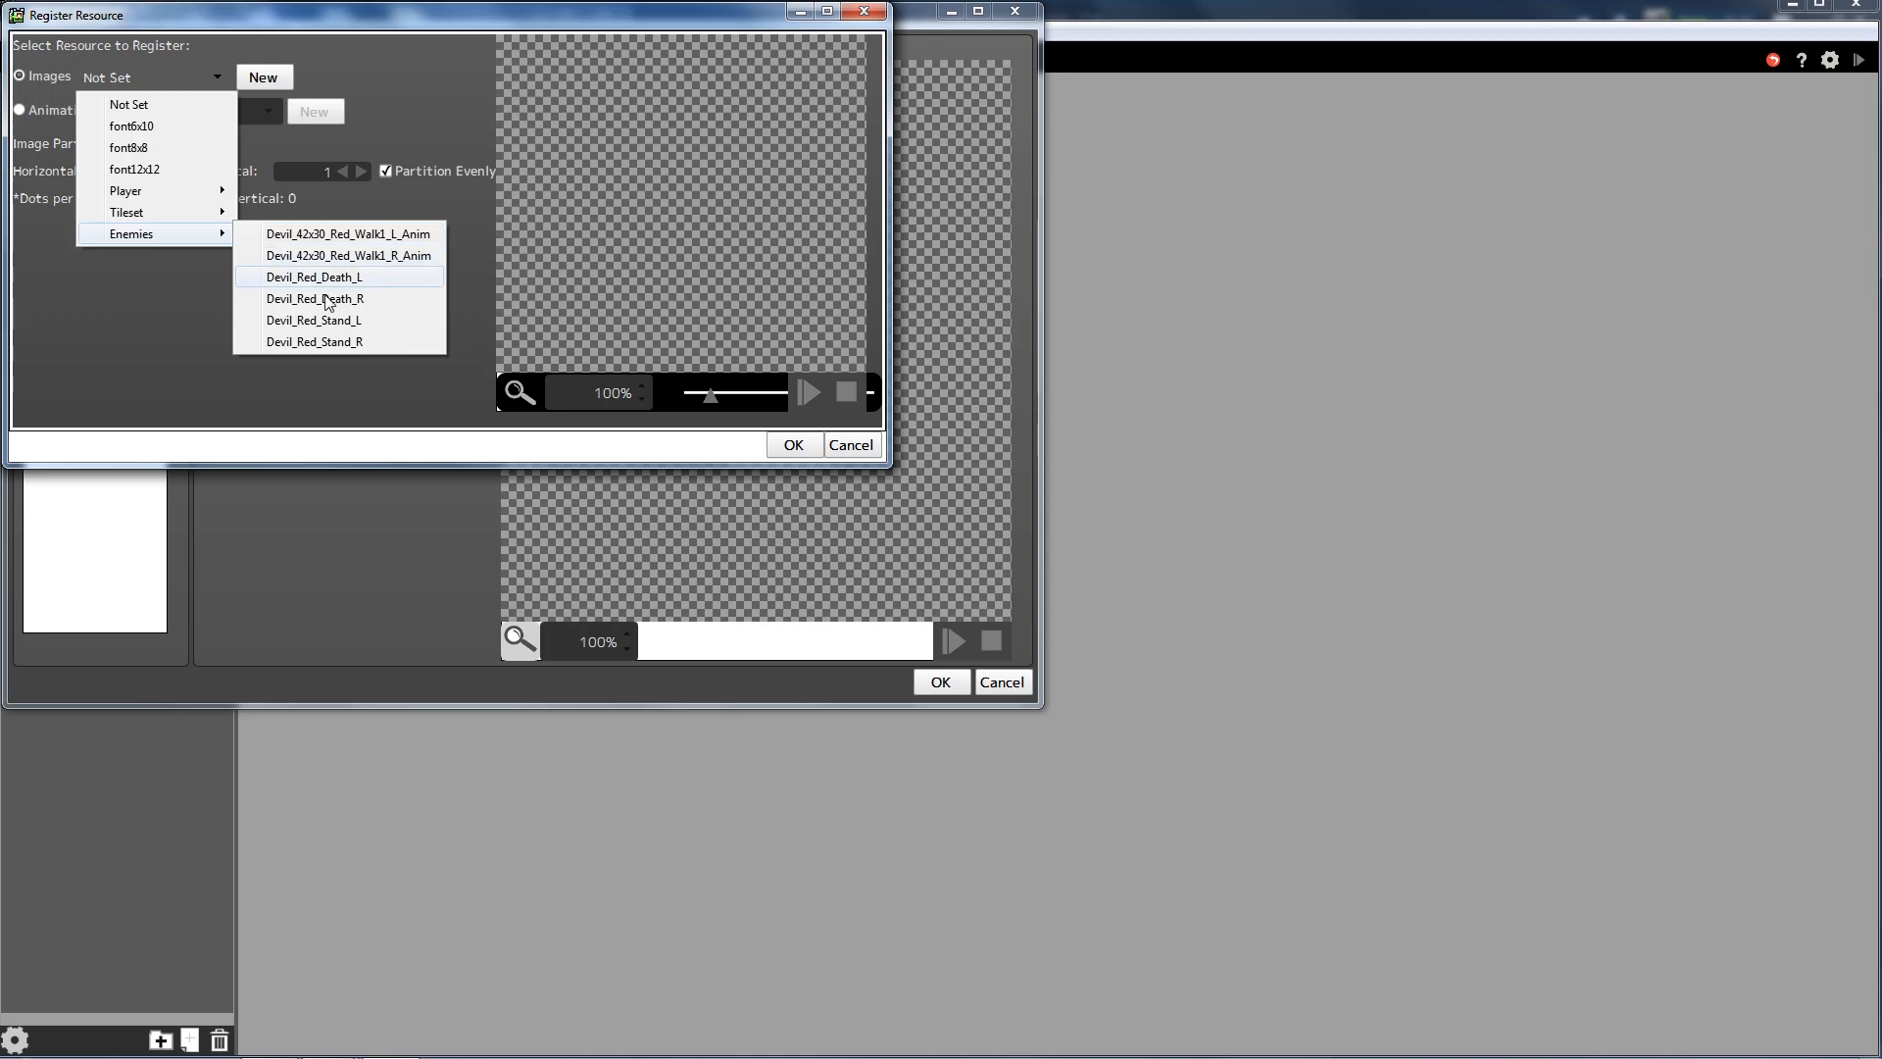
left_click(366, 257)
left_click(391, 168)
left_click(192, 170)
left_click(191, 170)
left_click(191, 170)
left_click(790, 446)
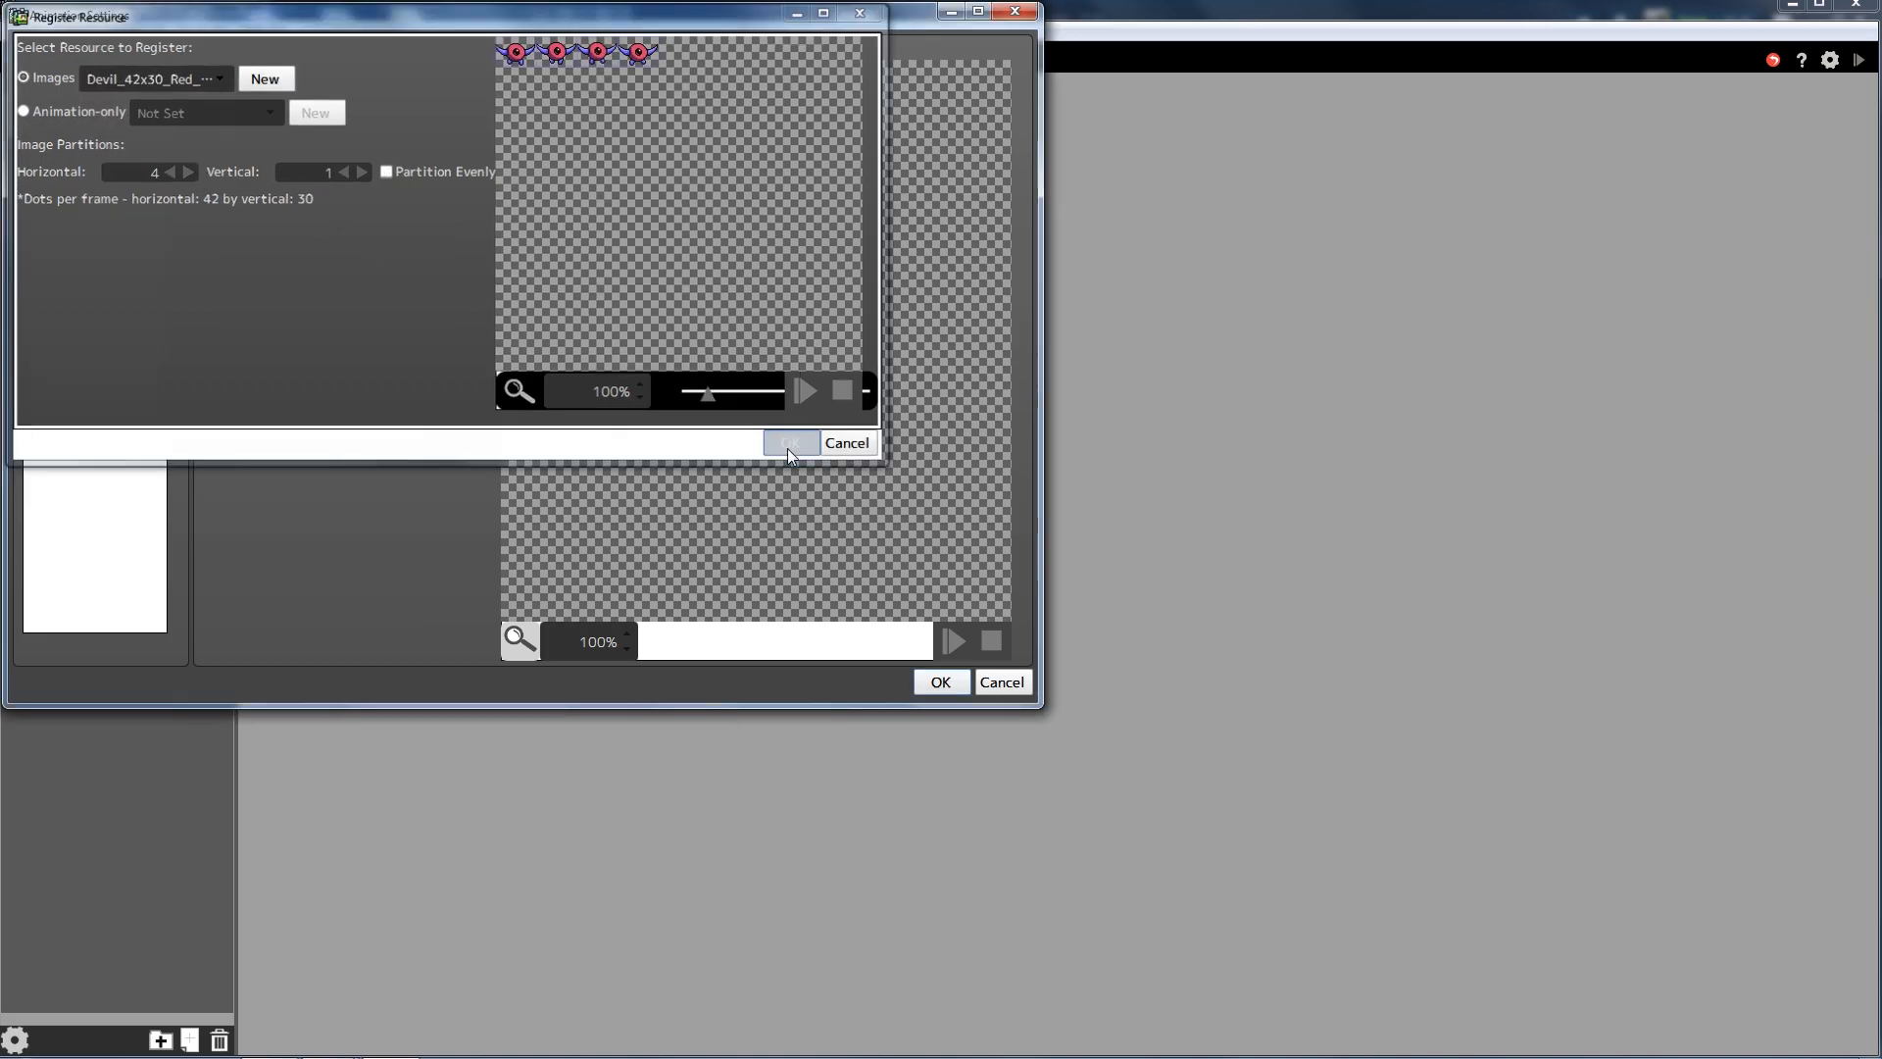
- Register the enemy image Devil_Red_Death_L as an animation resource with a single partition
left_click(226, 139)
left_click(216, 75)
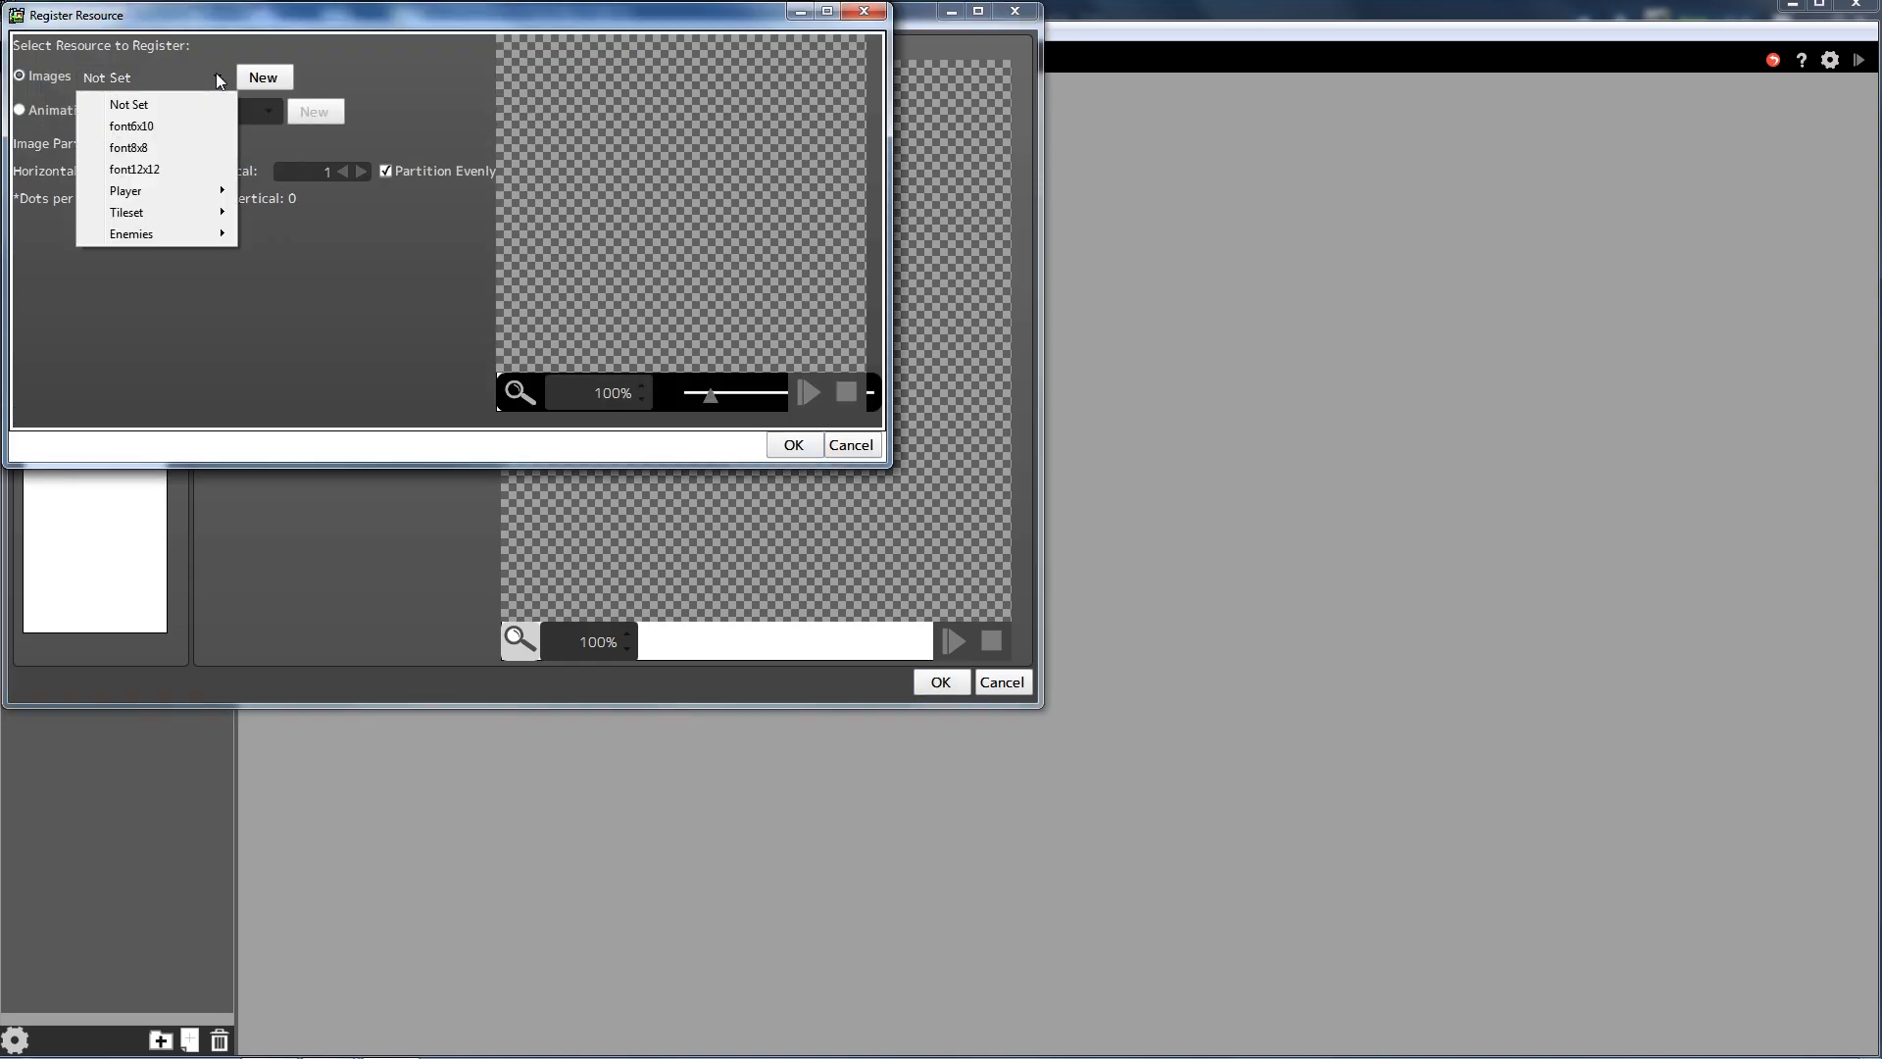
mouse_move(218, 236)
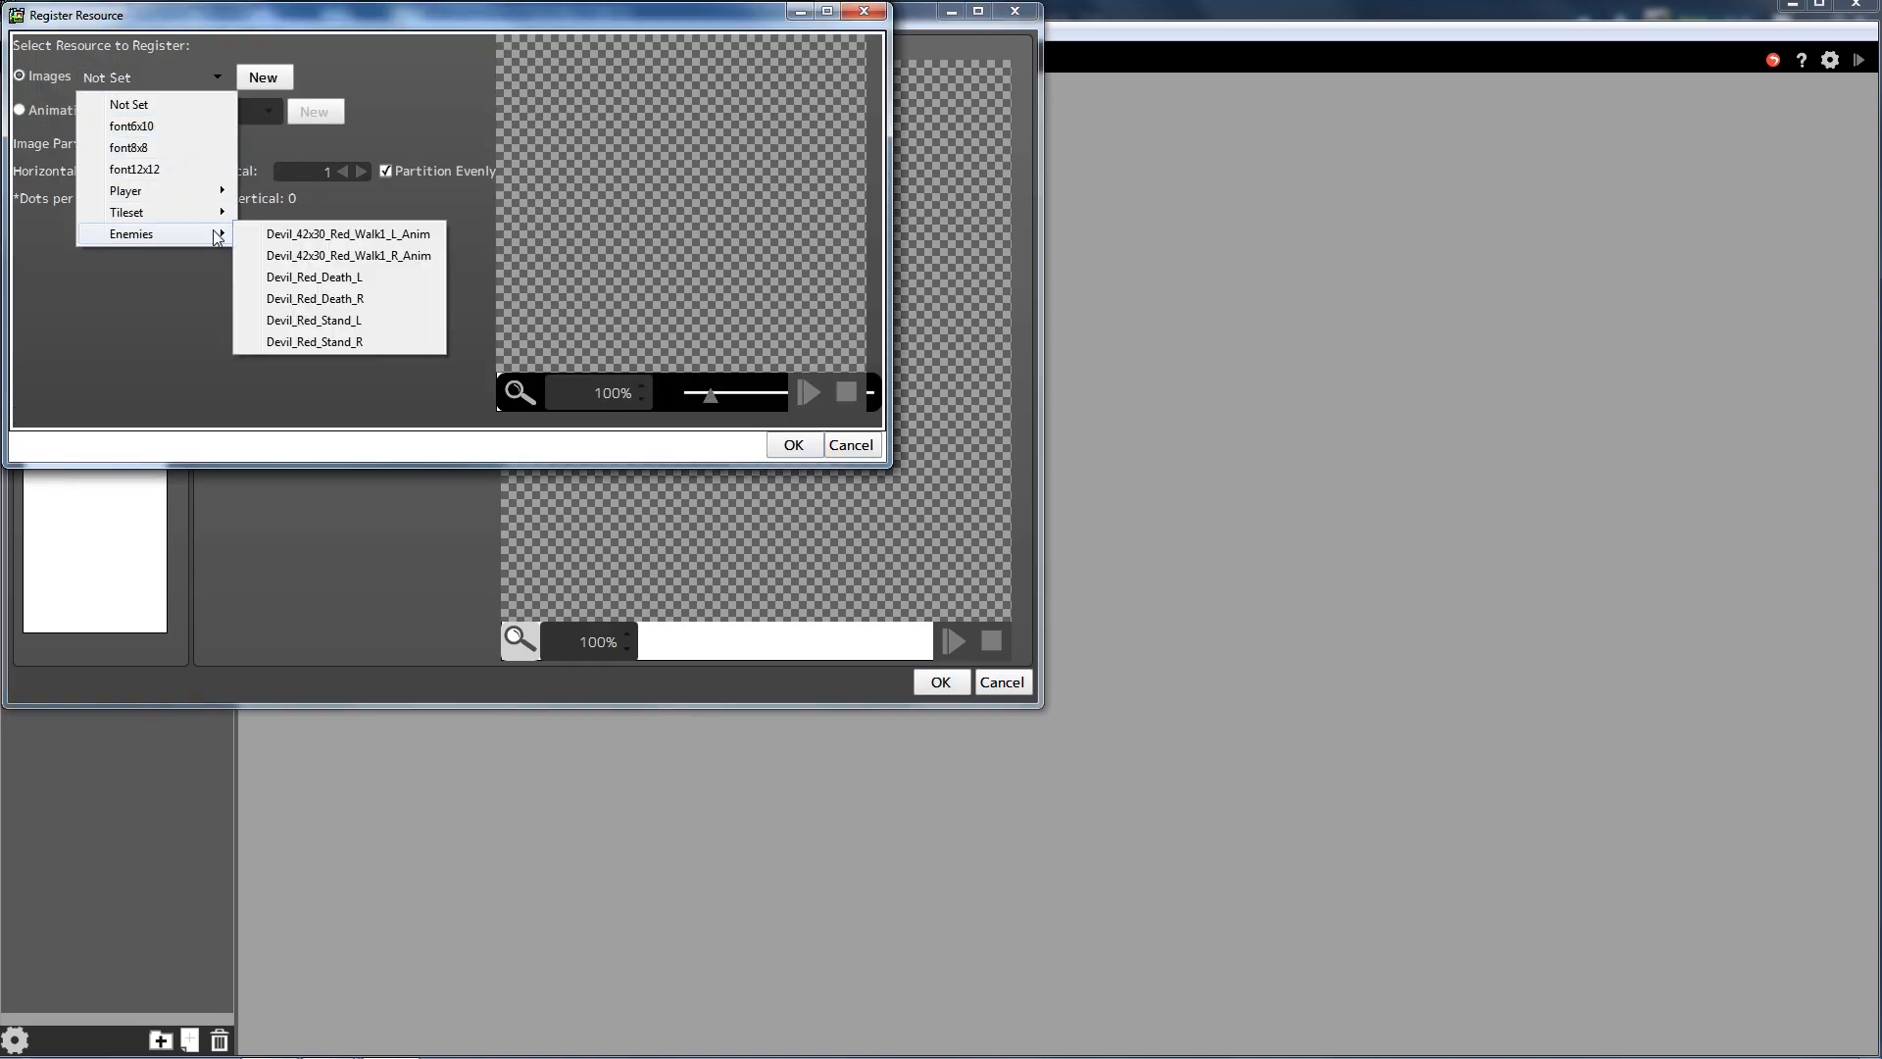
left_click(356, 291)
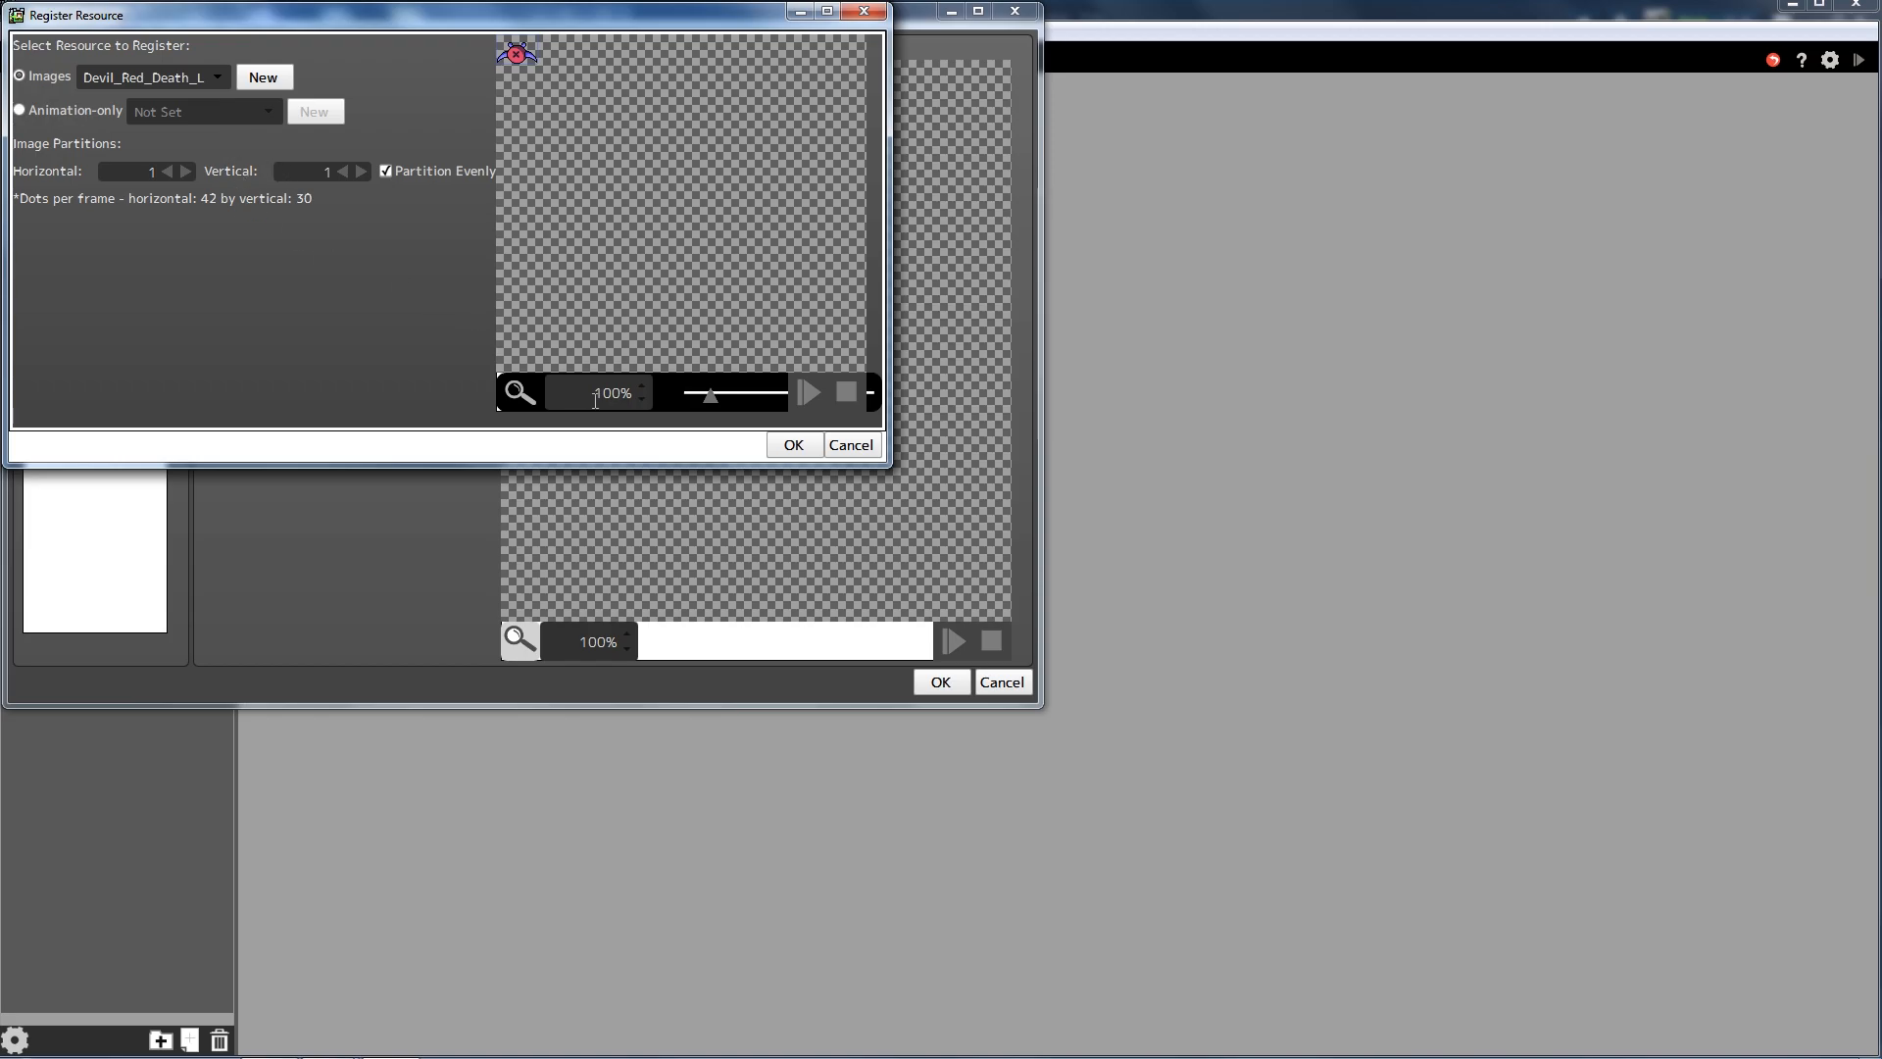
left_click(793, 444)
- Register the enemy image Devil_Red_Death_R as an animation resource with a single partition
left_click(221, 170)
left_click(216, 76)
mouse_move(198, 234)
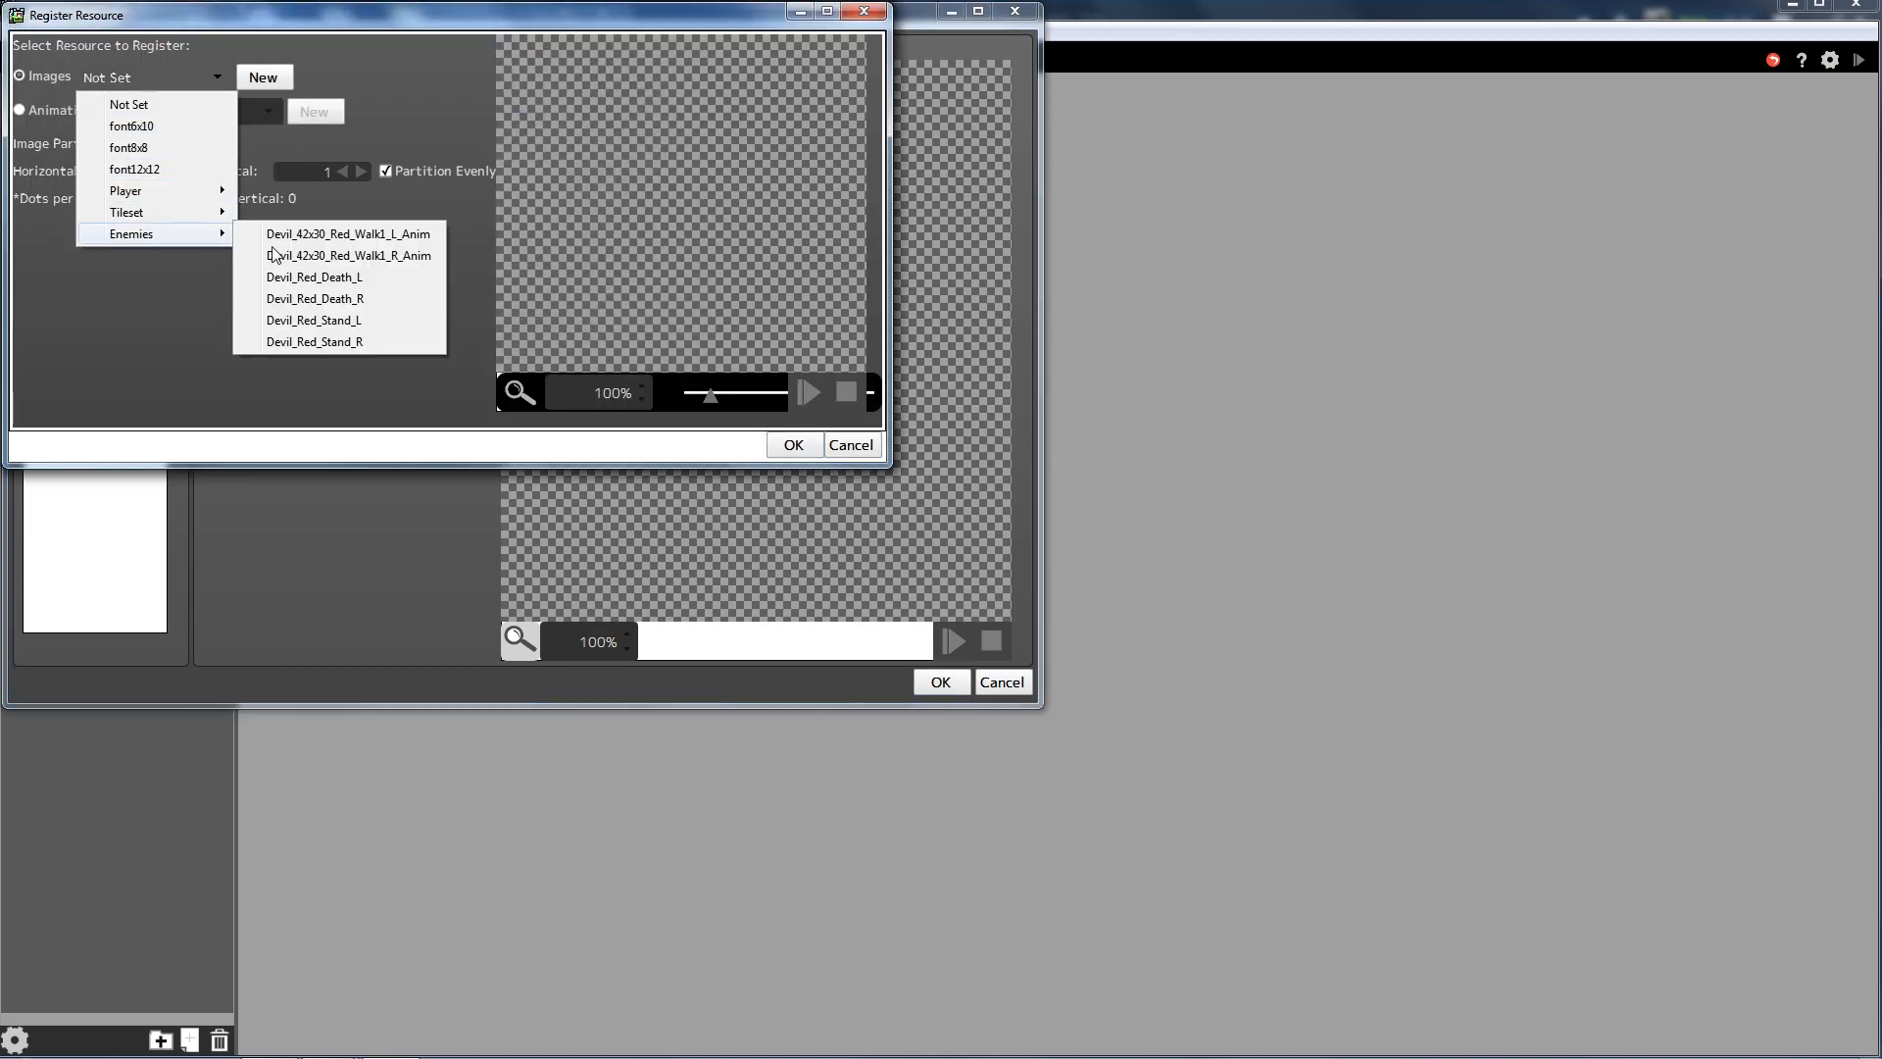
left_click(358, 312)
left_click(792, 449)
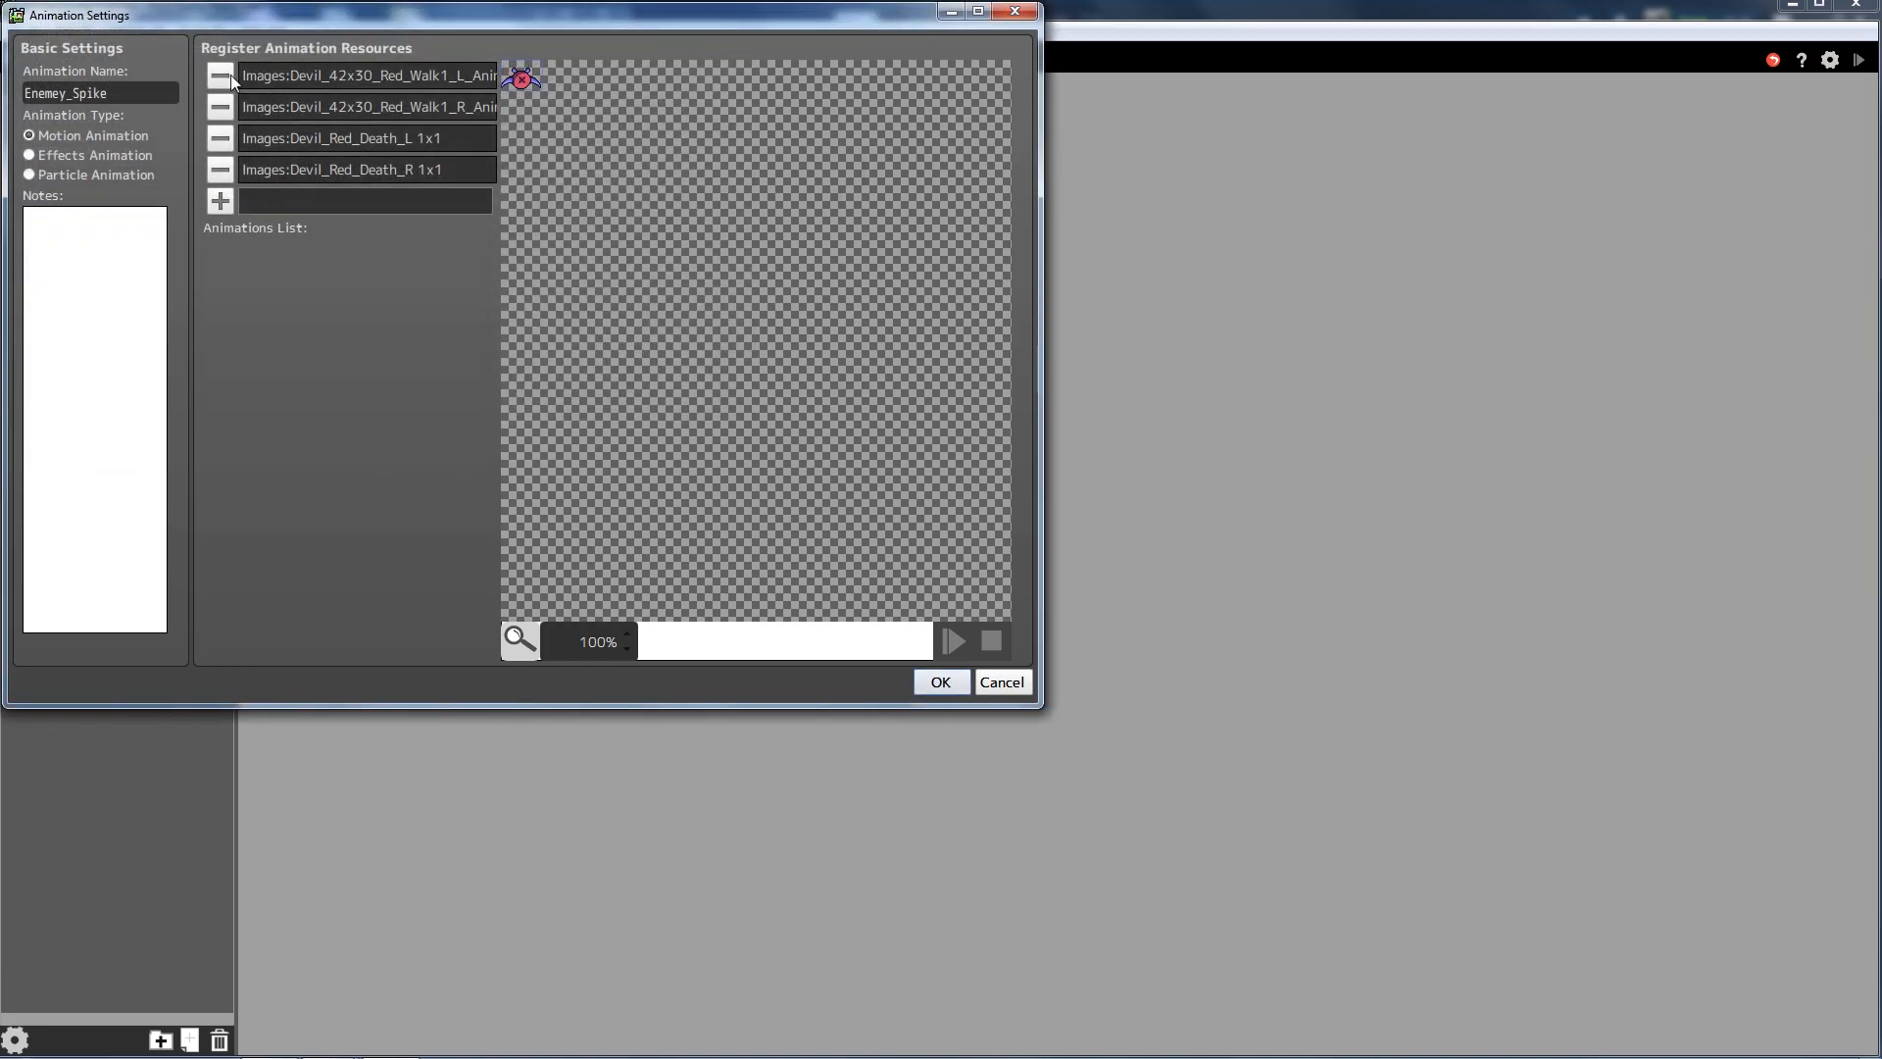
- Register the enemy image Devil_Red_Stand_L as an animation resource with a single partition
left_click(219, 197)
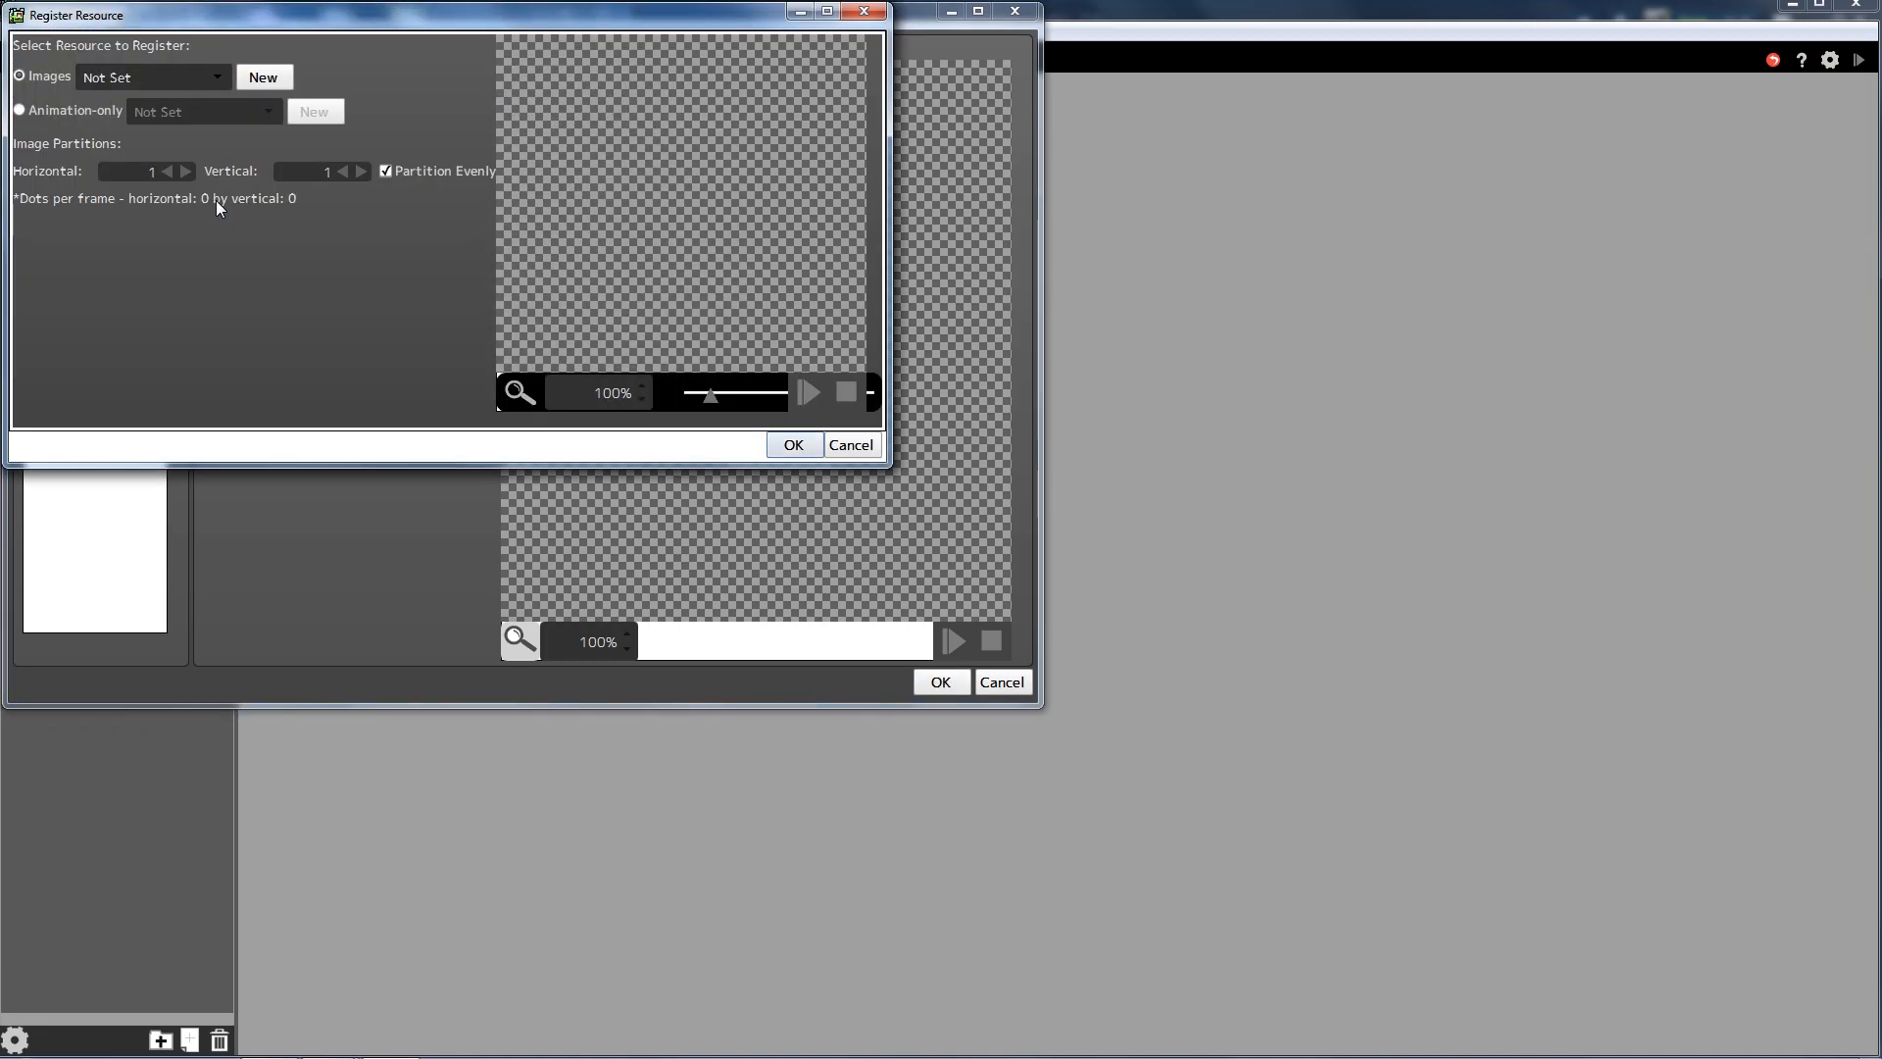
left_click(190, 76)
mouse_move(196, 234)
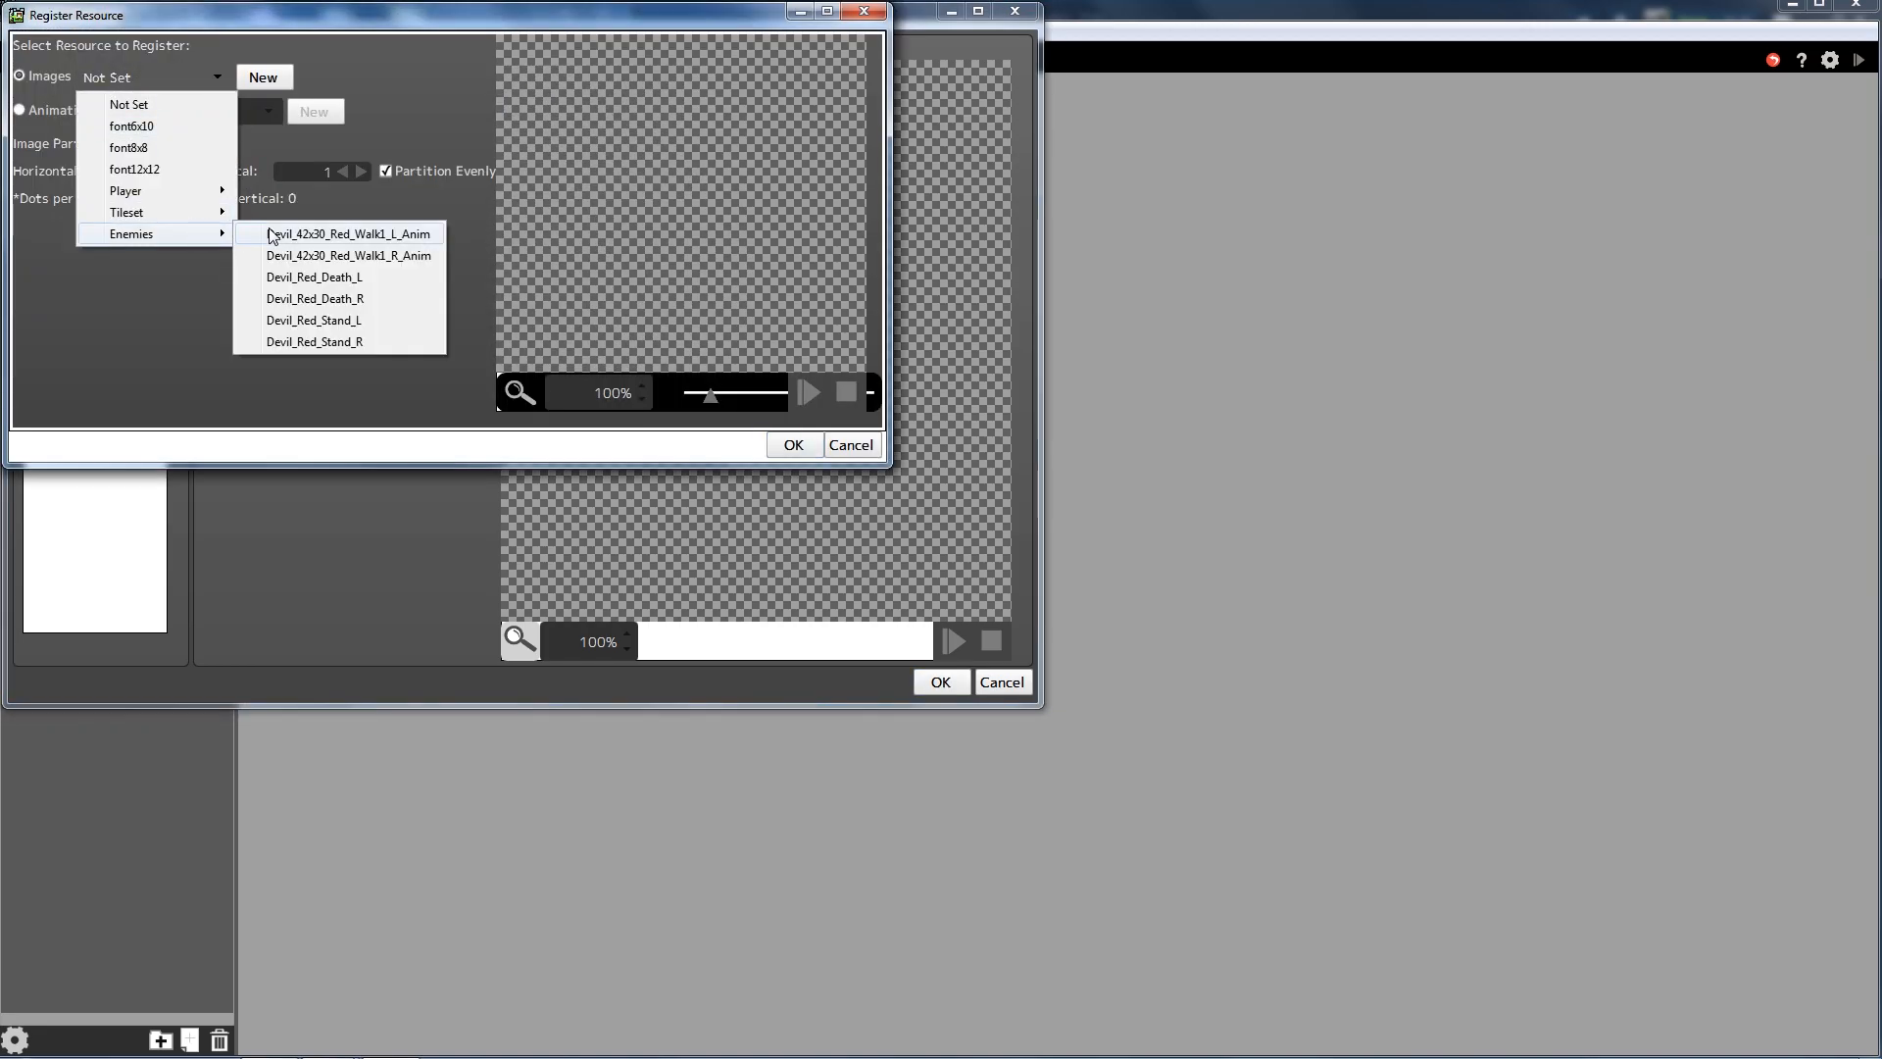
left_click(355, 322)
left_click(793, 444)
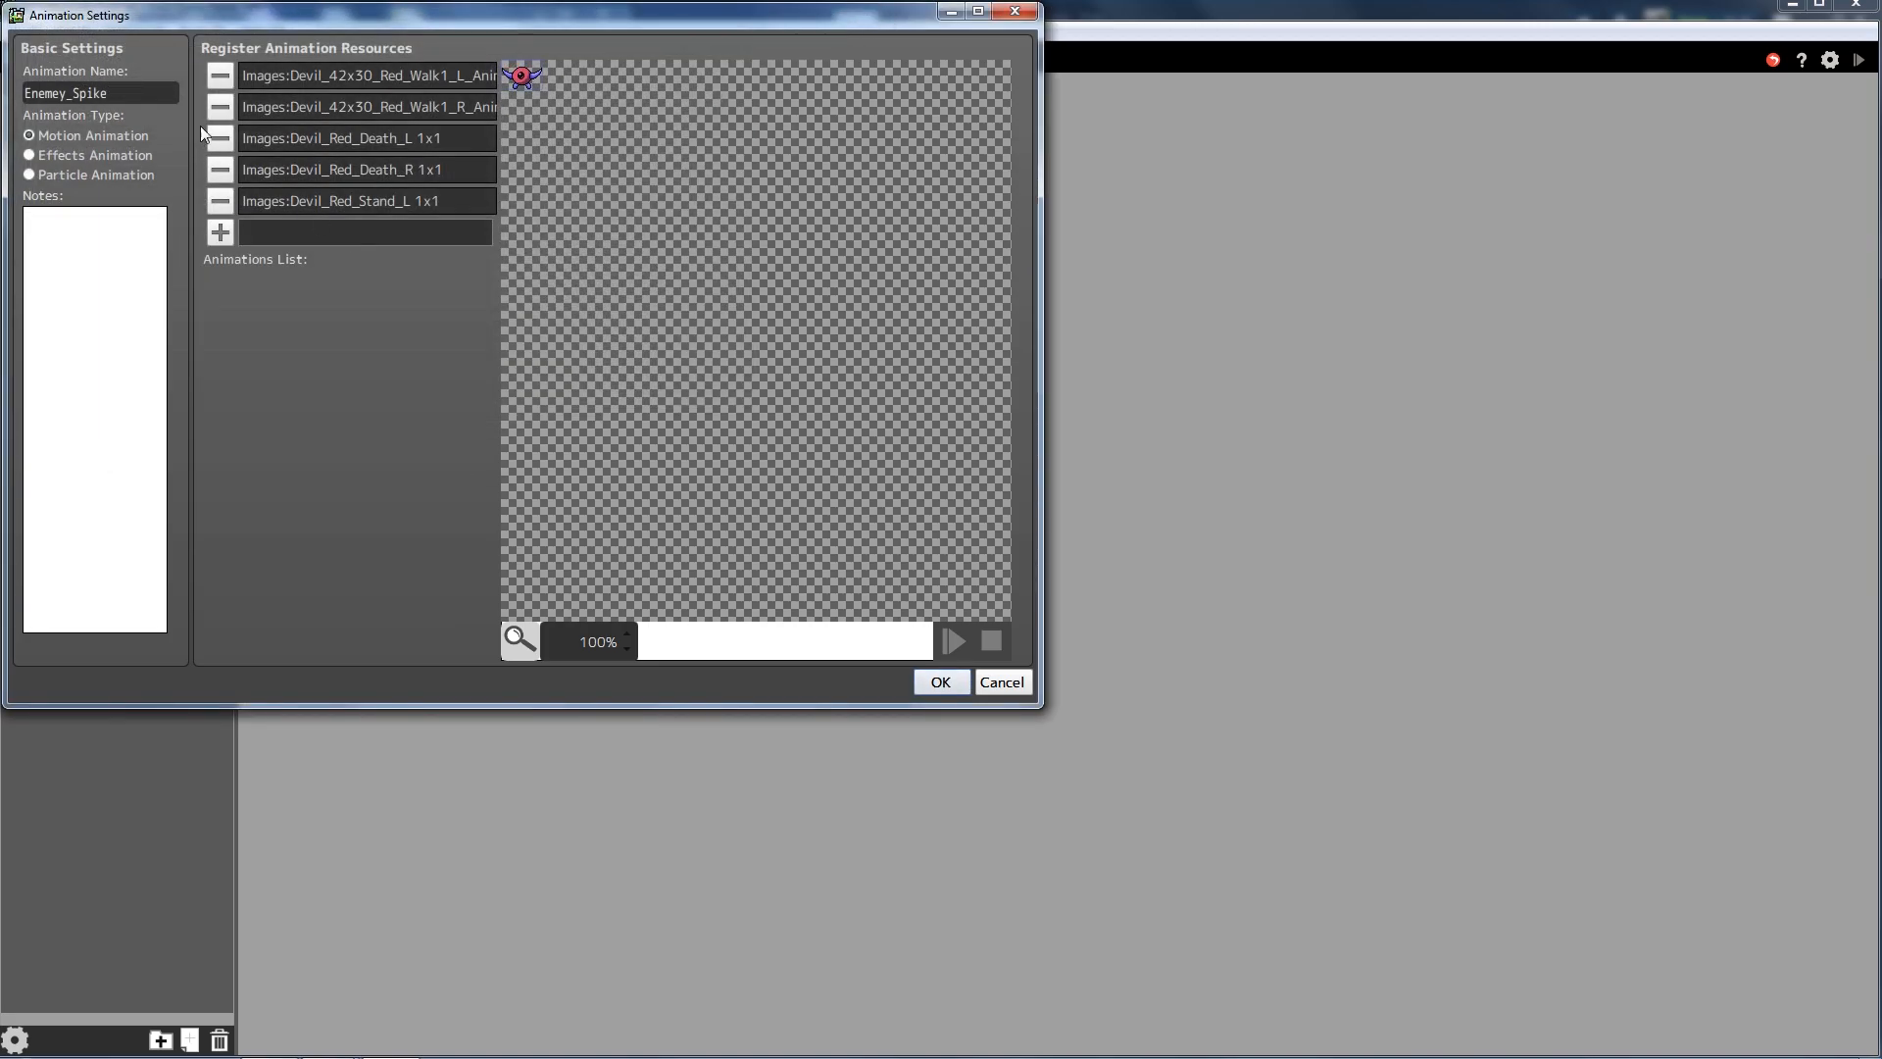
- Register the enemy image Devil_Red_Stand_R as an animation resource and finish creating the Enemey_Spike animation
left_click(222, 231)
left_click(172, 78)
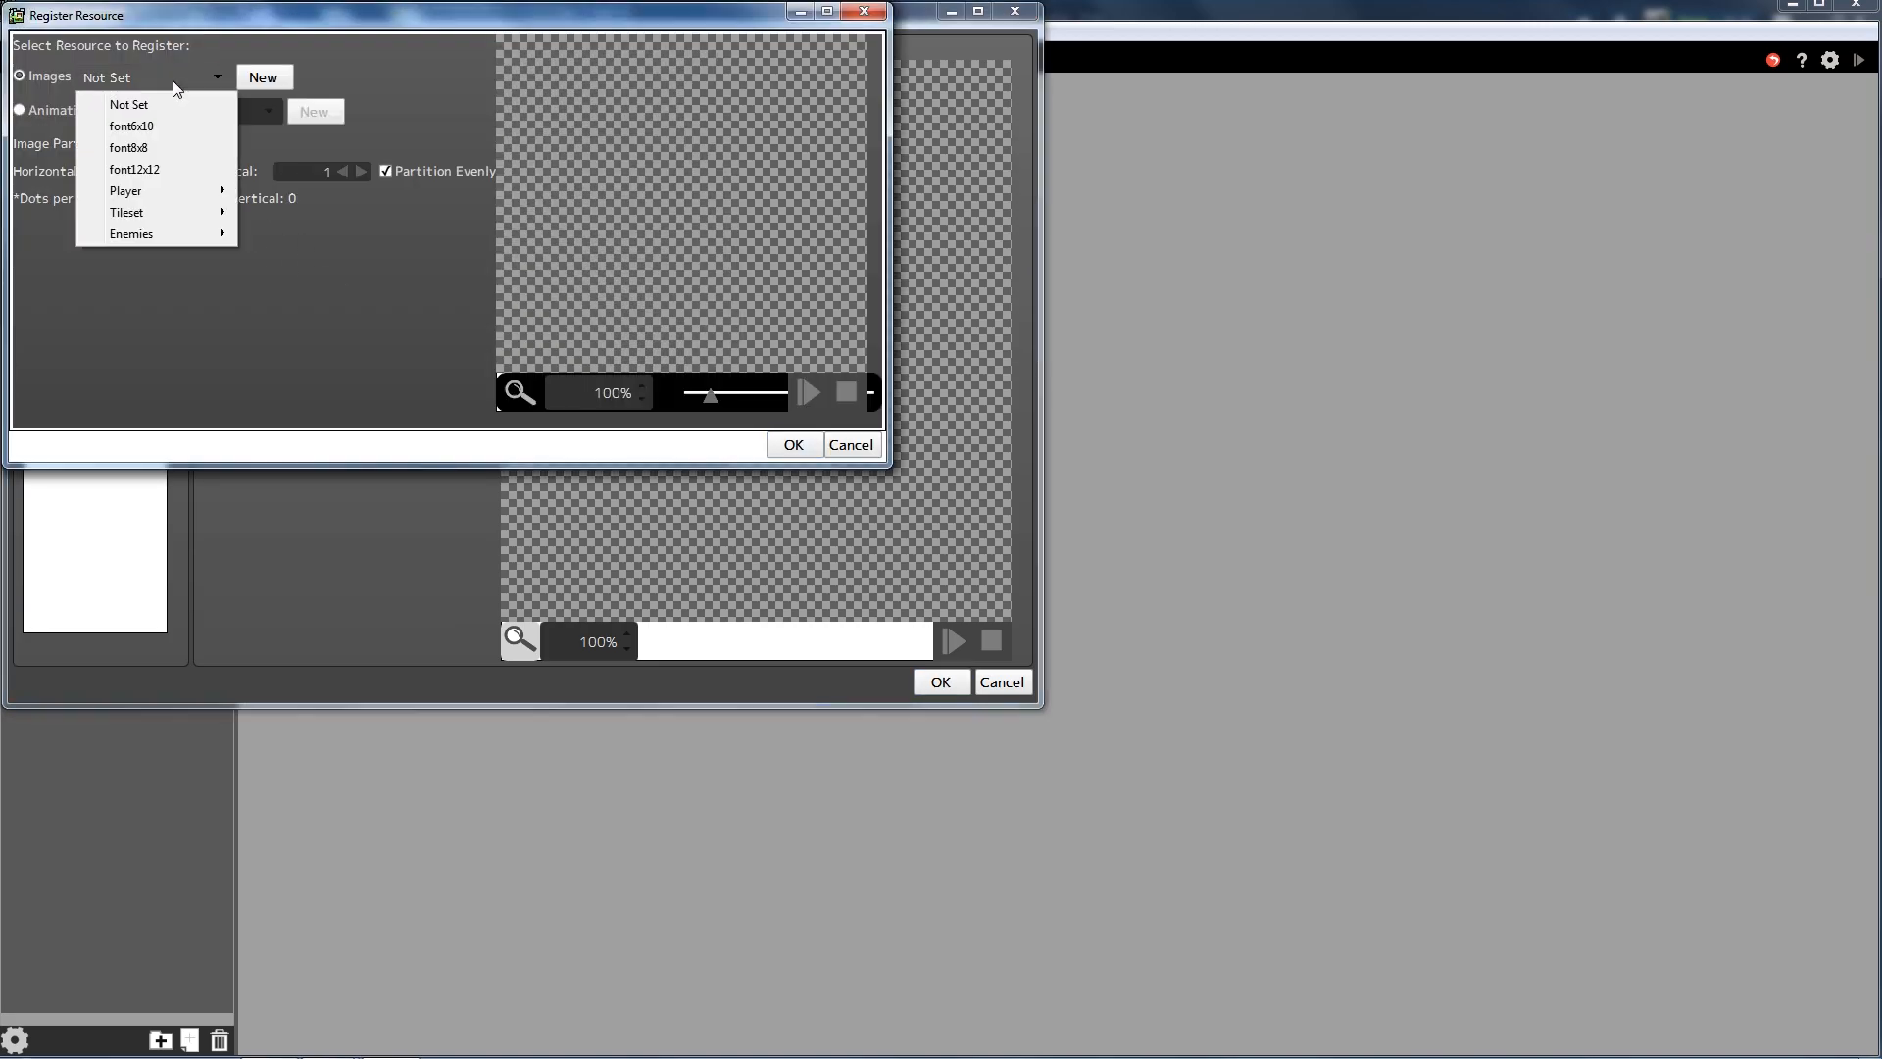
mouse_move(179, 235)
left_click(358, 339)
left_click(780, 447)
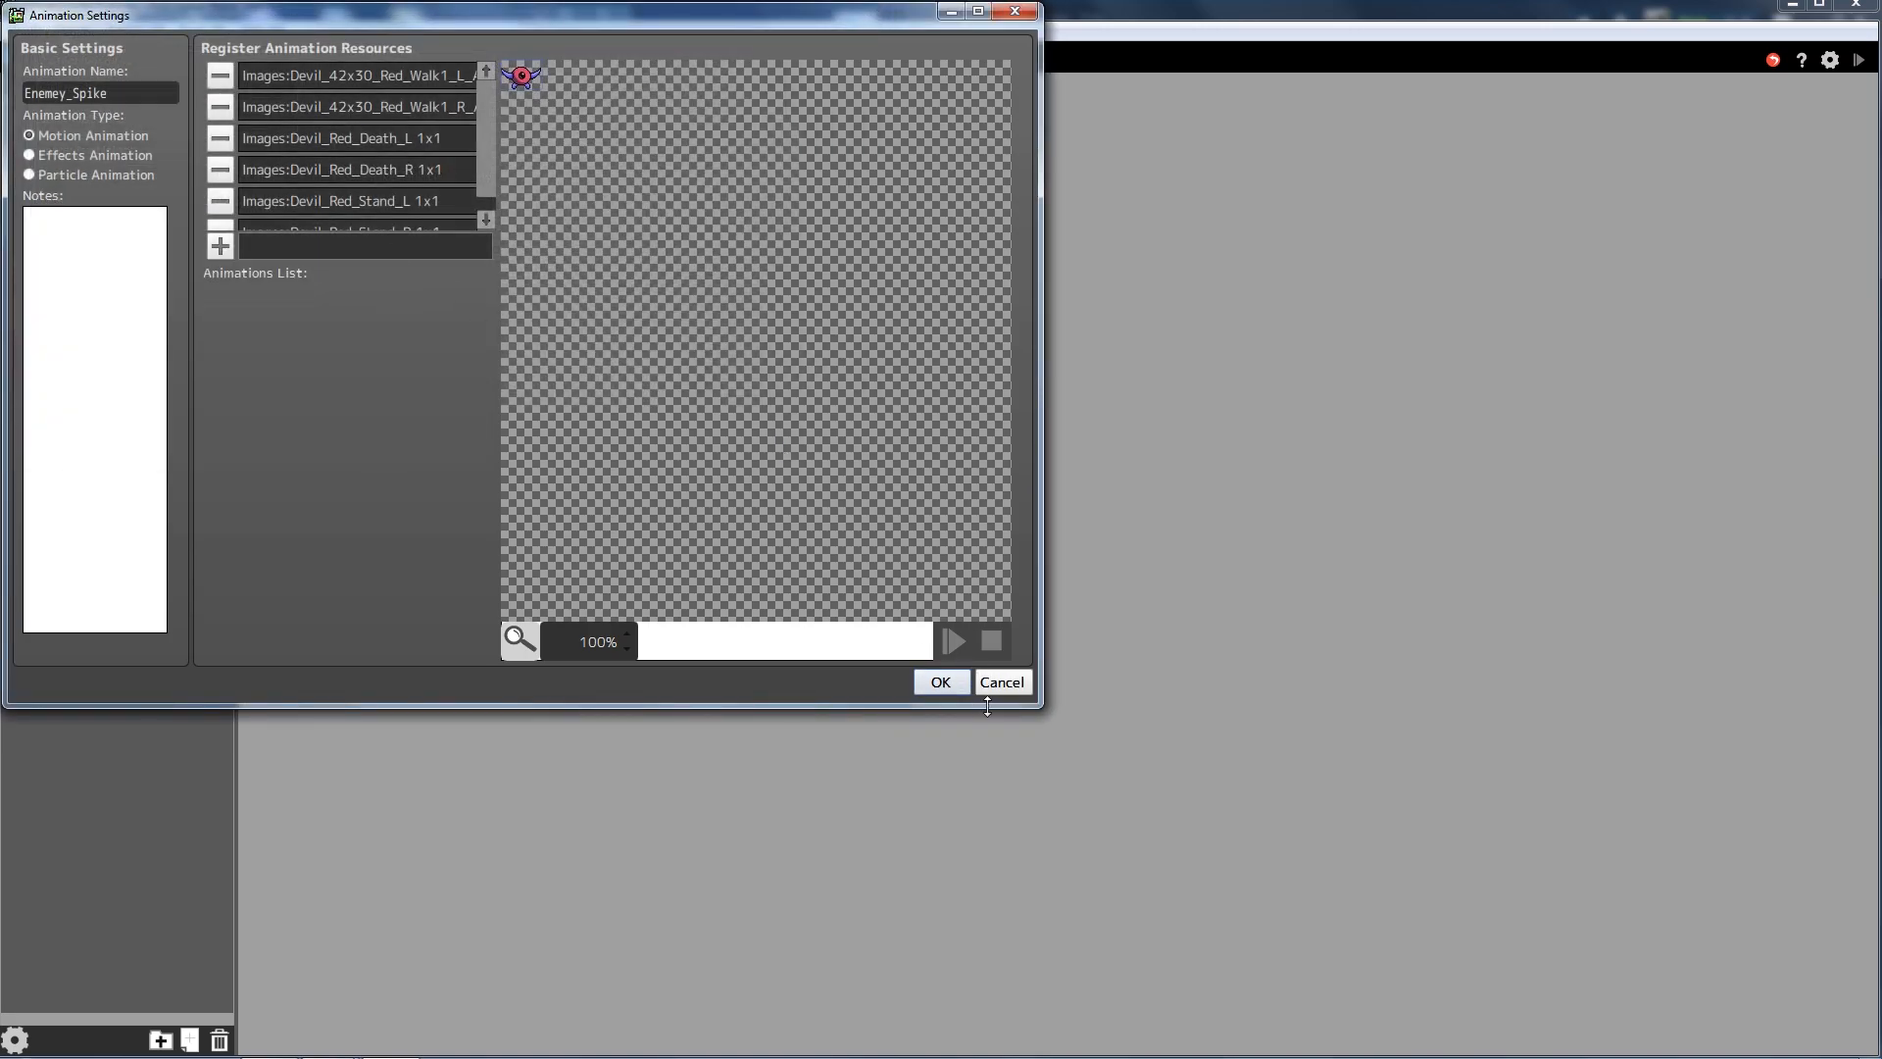
left_click(926, 682)
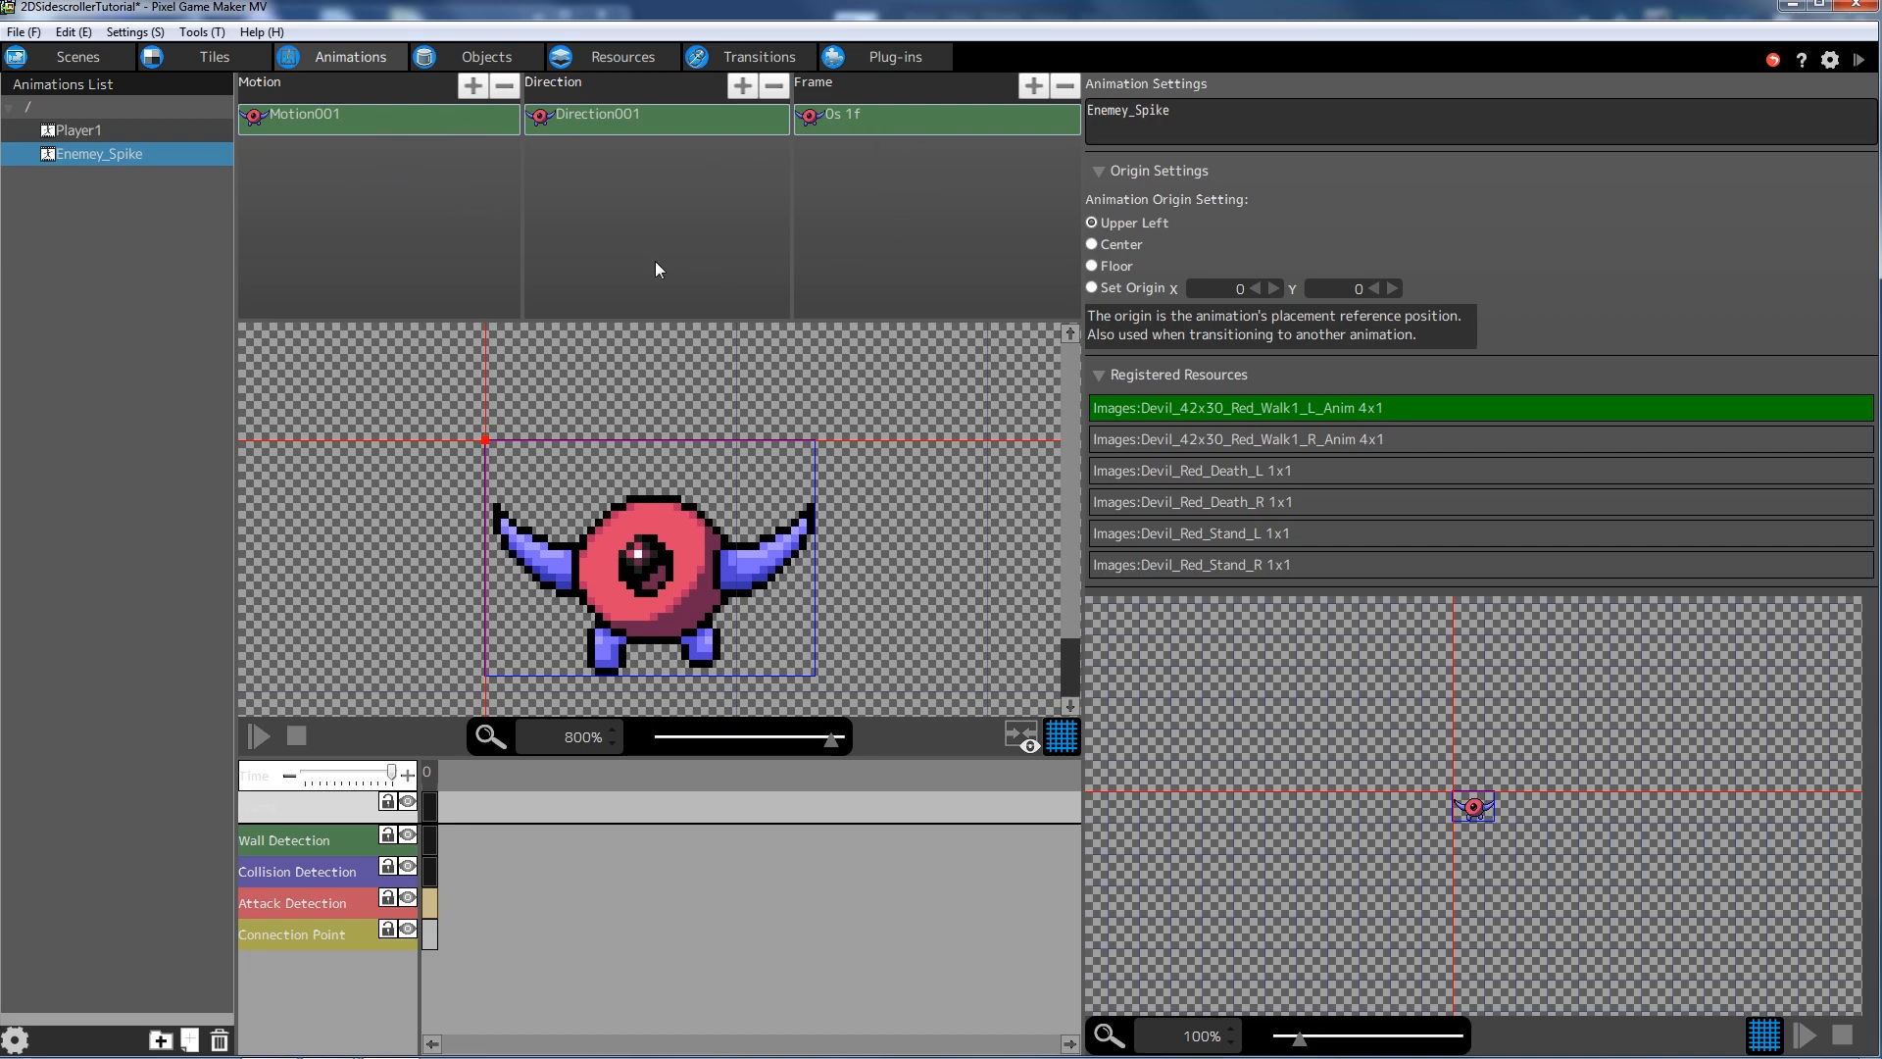
- Delete the default motion of Enemey_Spike and add a new motion in its place
left_click(509, 113)
left_click(504, 87)
right_click(410, 145)
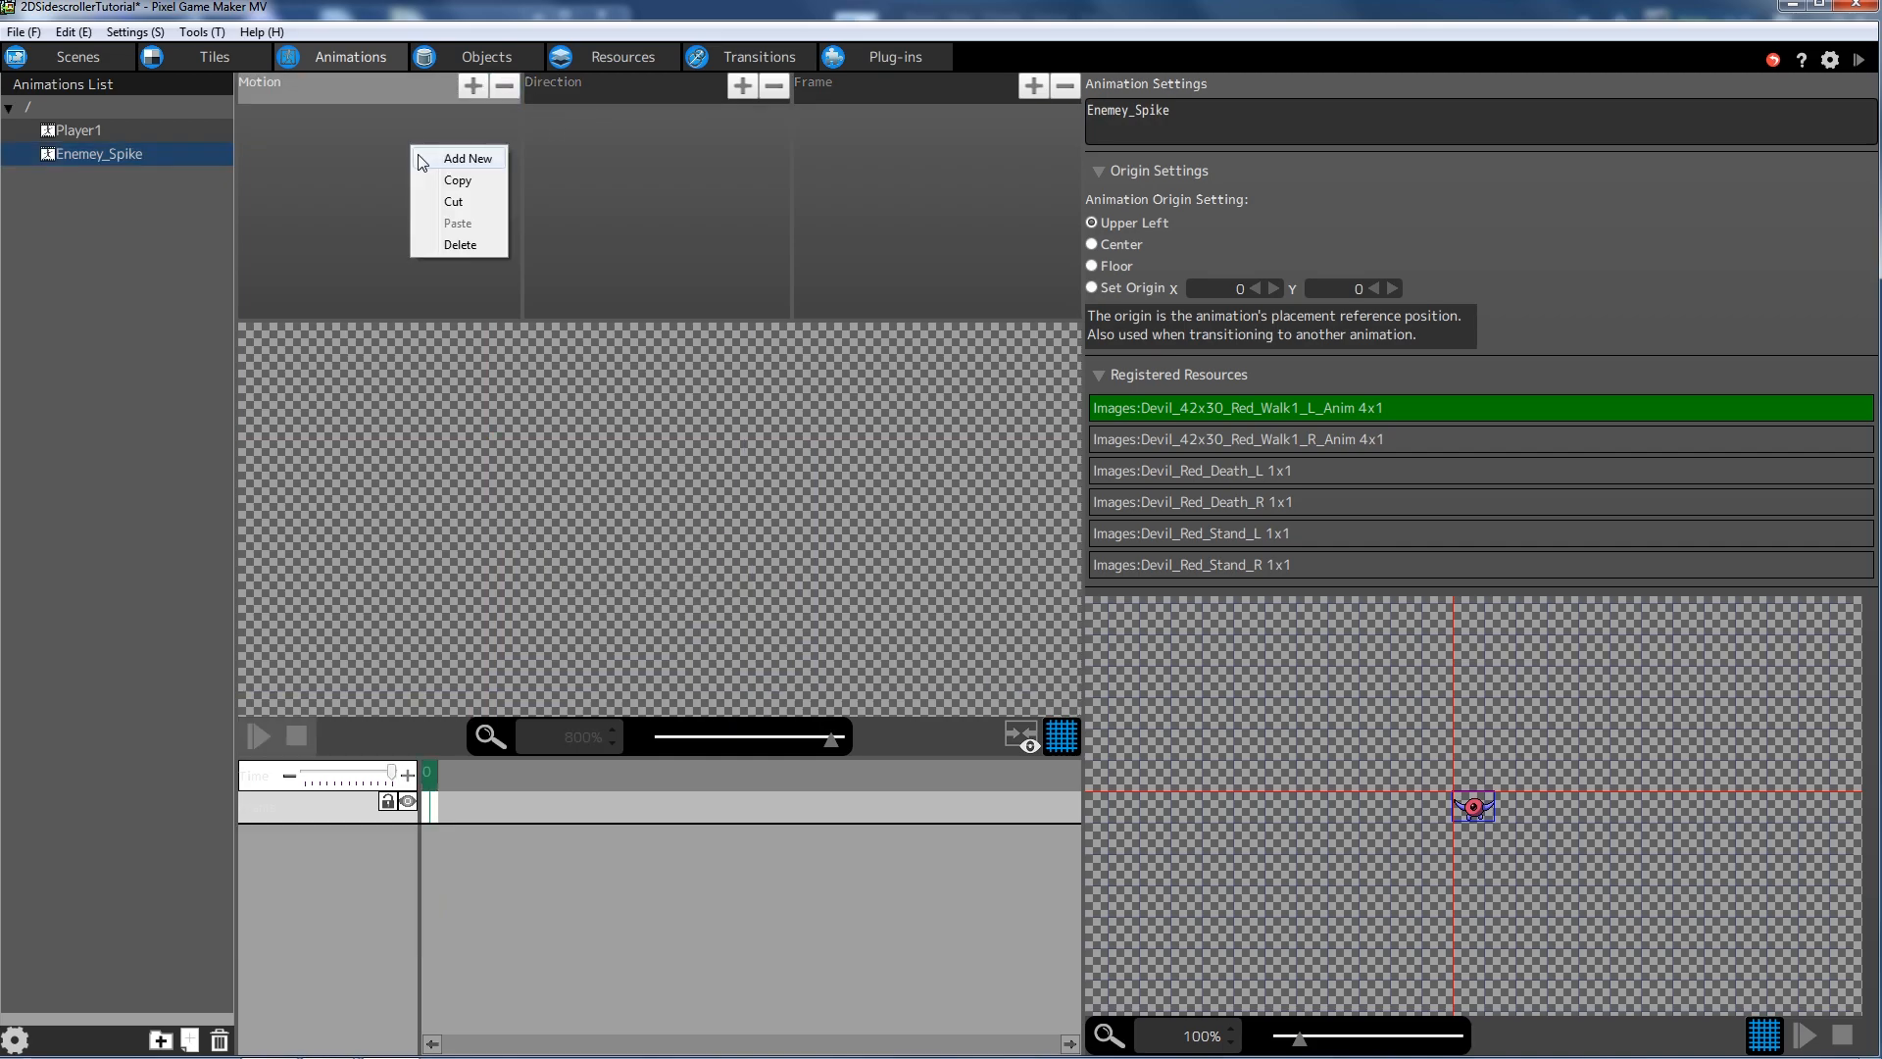
left_click(468, 158)
- Rename the new enemy motion as Wait
double_click(288, 111)
type("Walk")
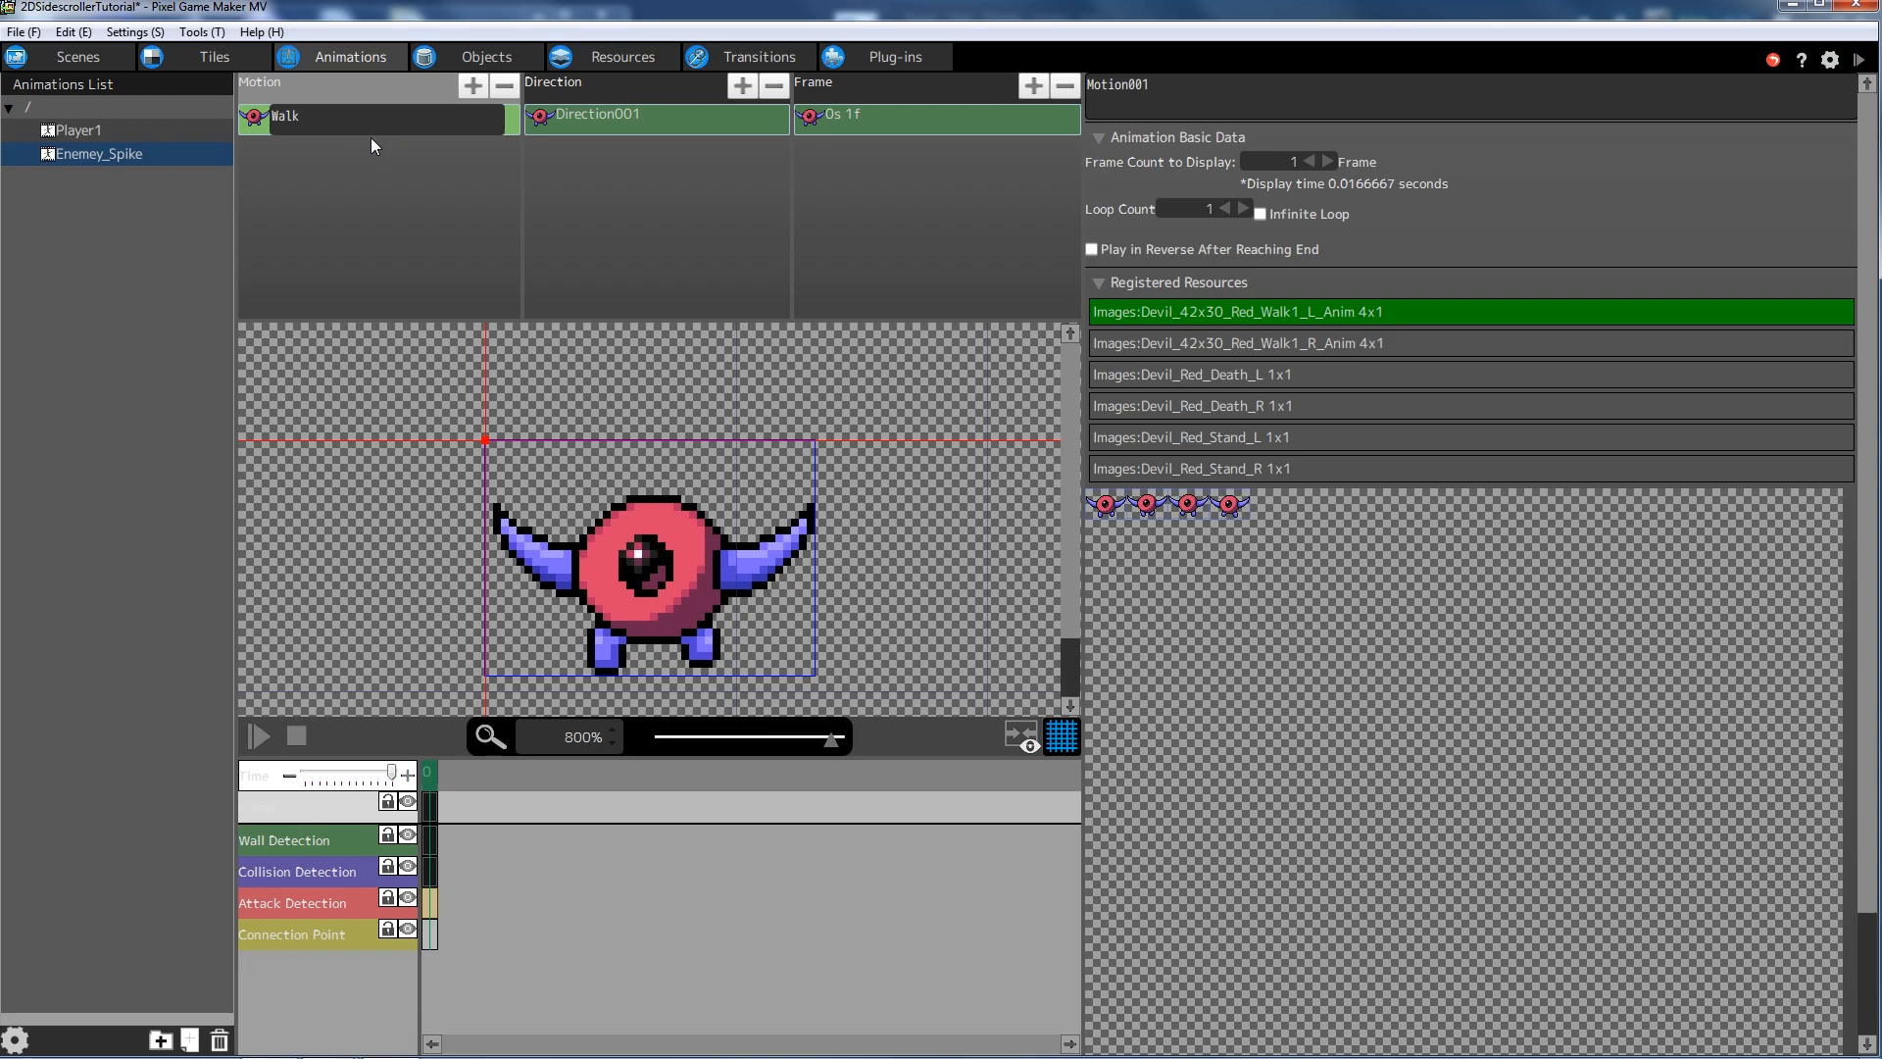
key("BackSpace")
key("BackSpace")
type("it")
key("Return")
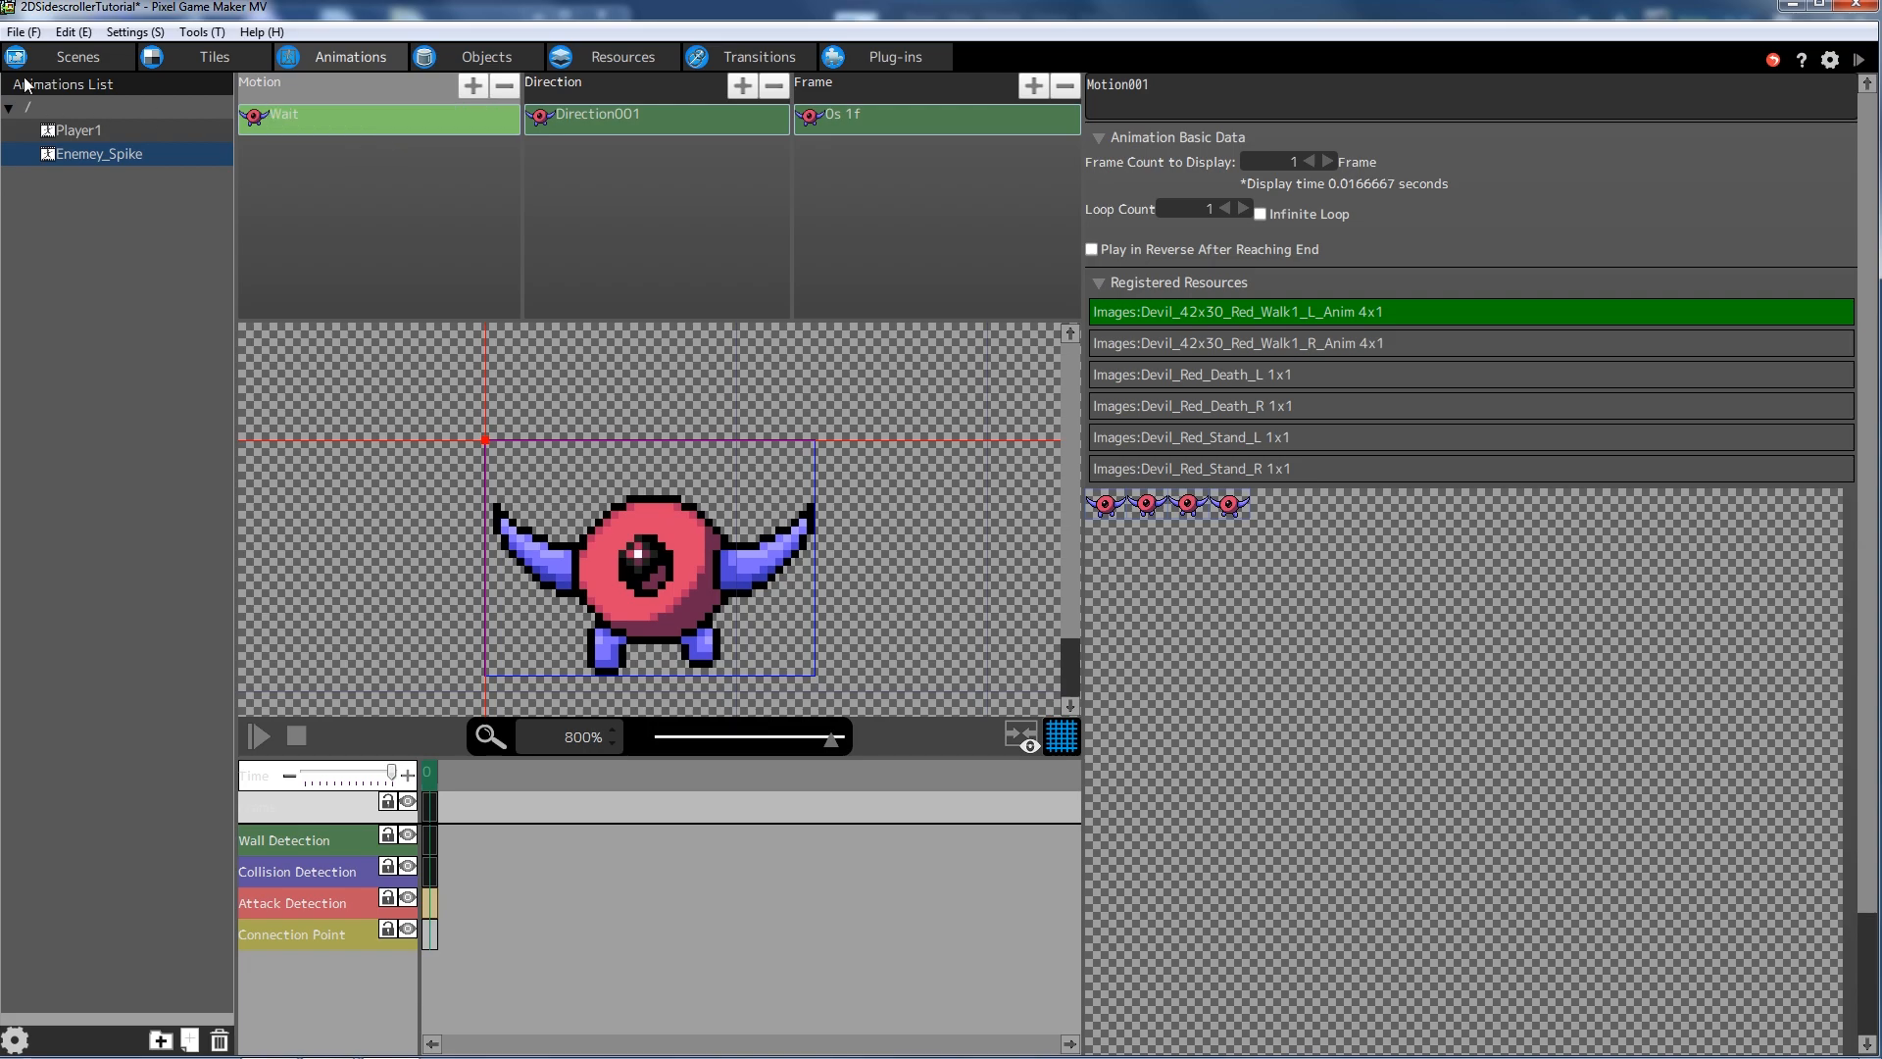
- Rename the Wait motion's direction as Left
left_click(584, 124)
left_click(603, 115)
type("Left")
key("Return")
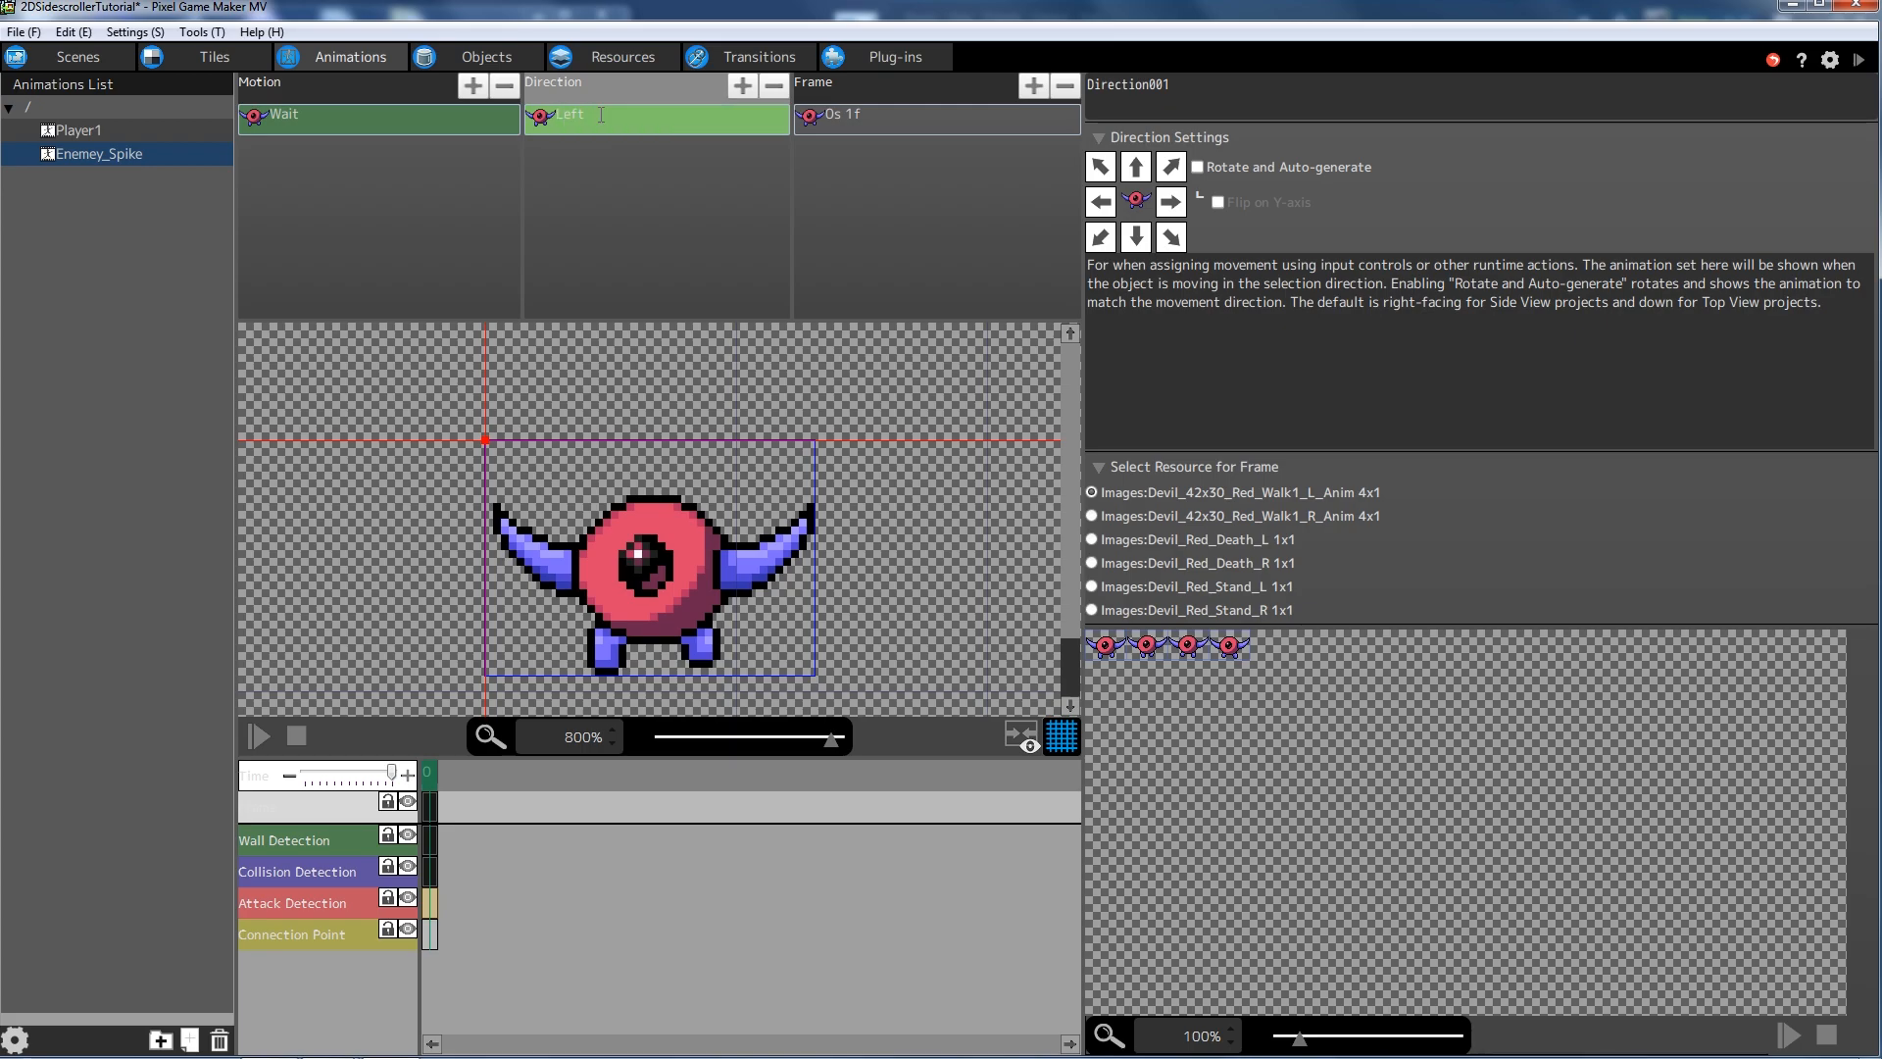
- Use Devil_Red_Stand_L as the frame resource for the Left direction and assign it to left-facing movement
left_click(344, 125)
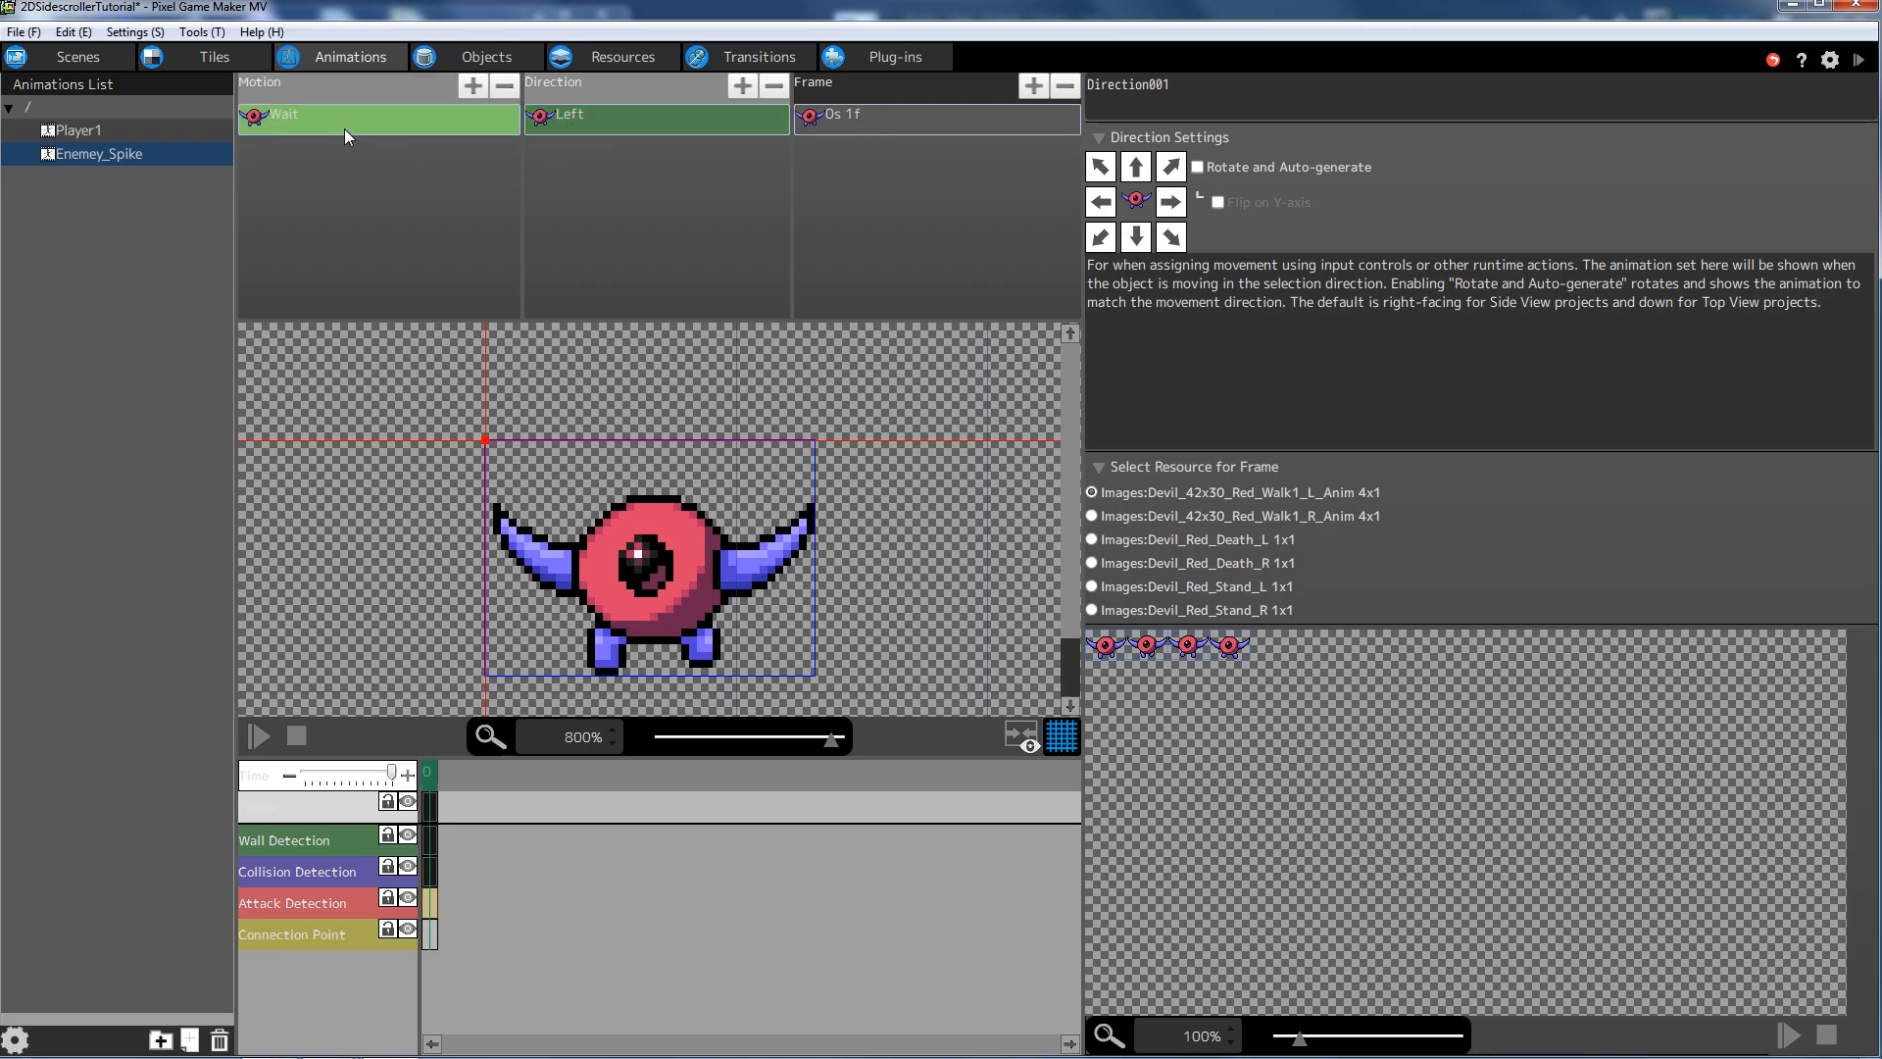
left_click(646, 126)
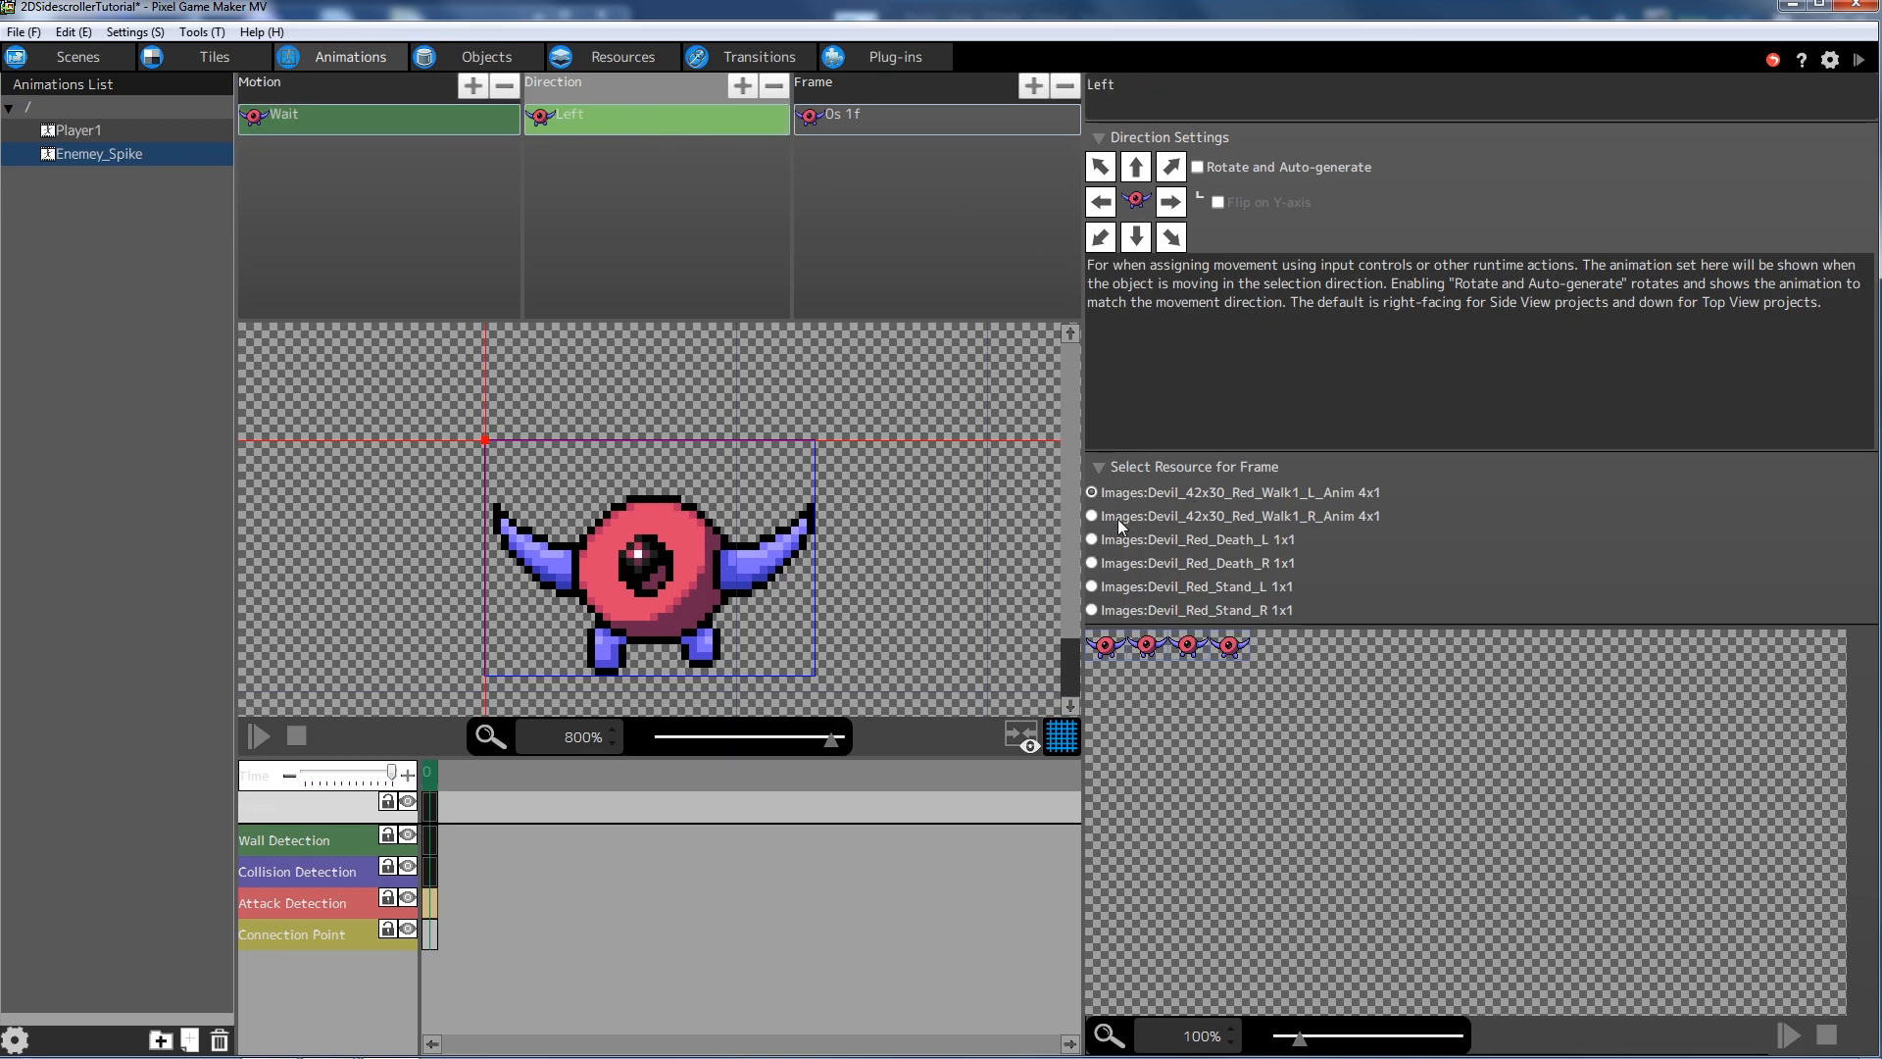
left_click(1096, 585)
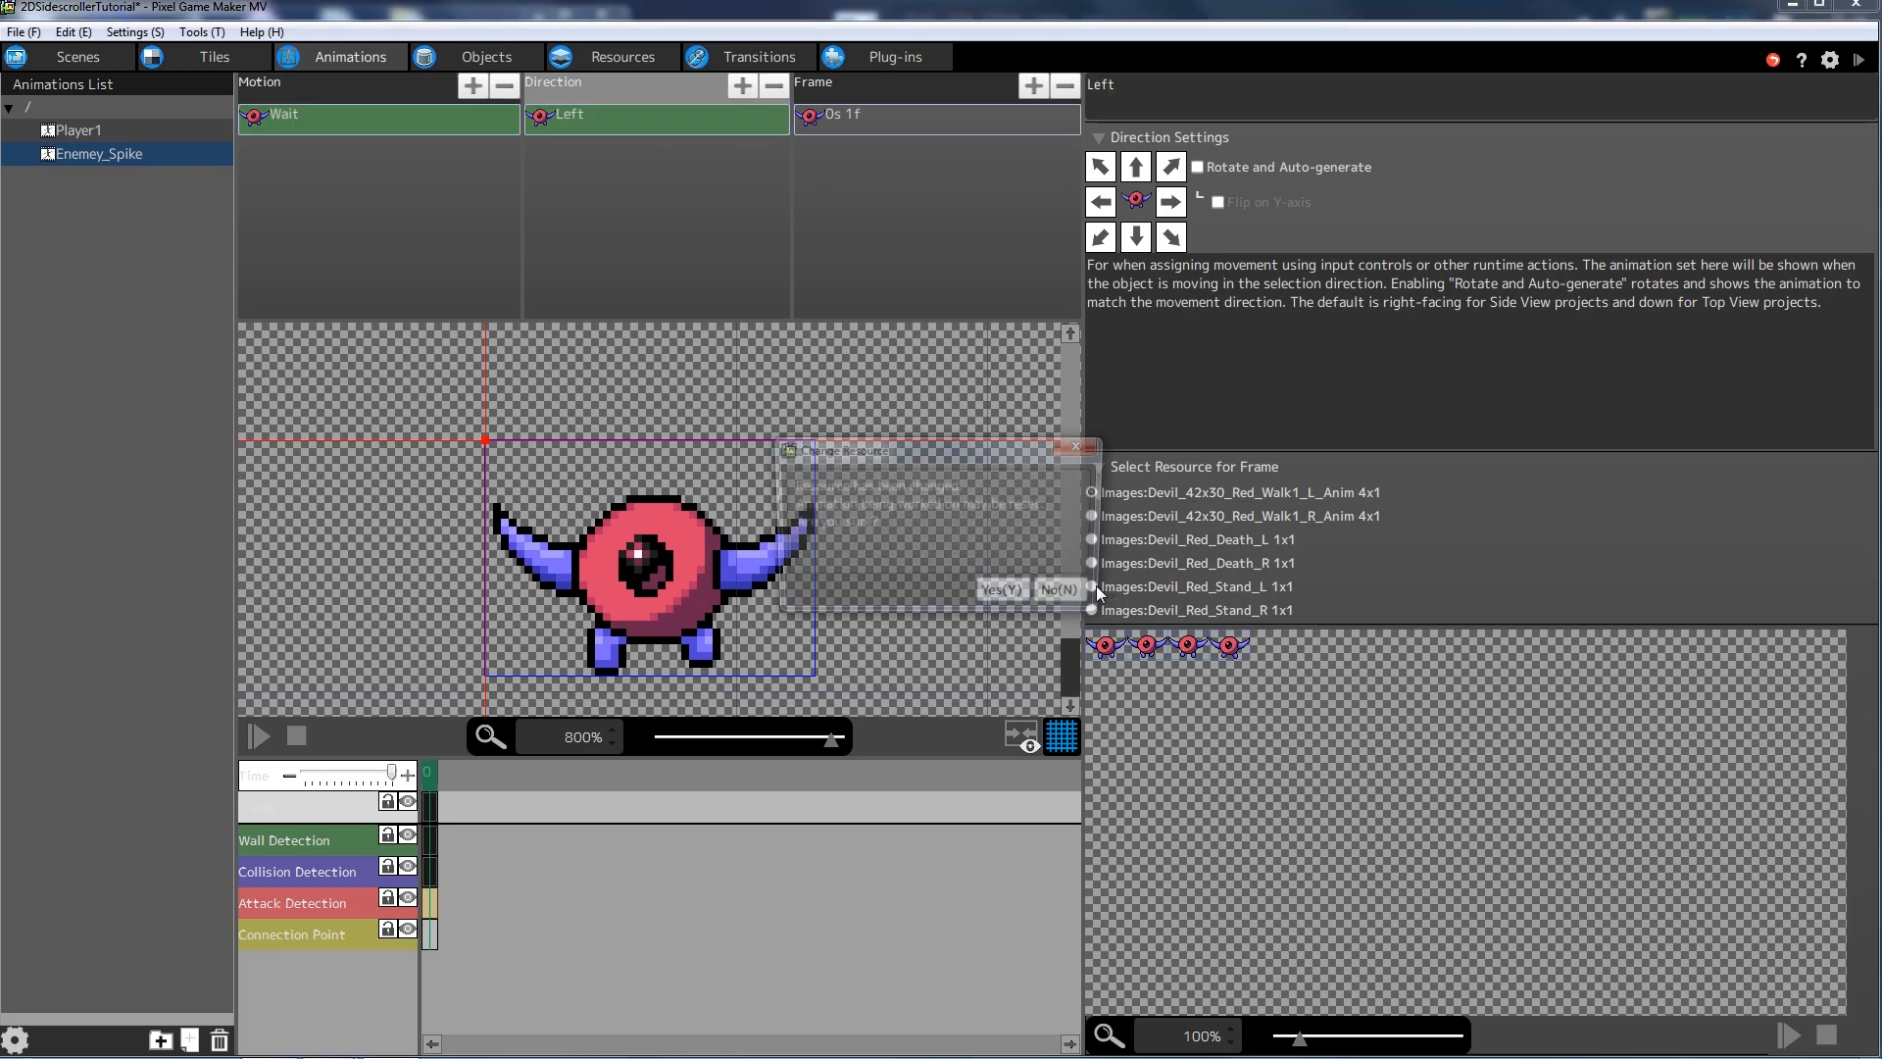
left_click(1016, 594)
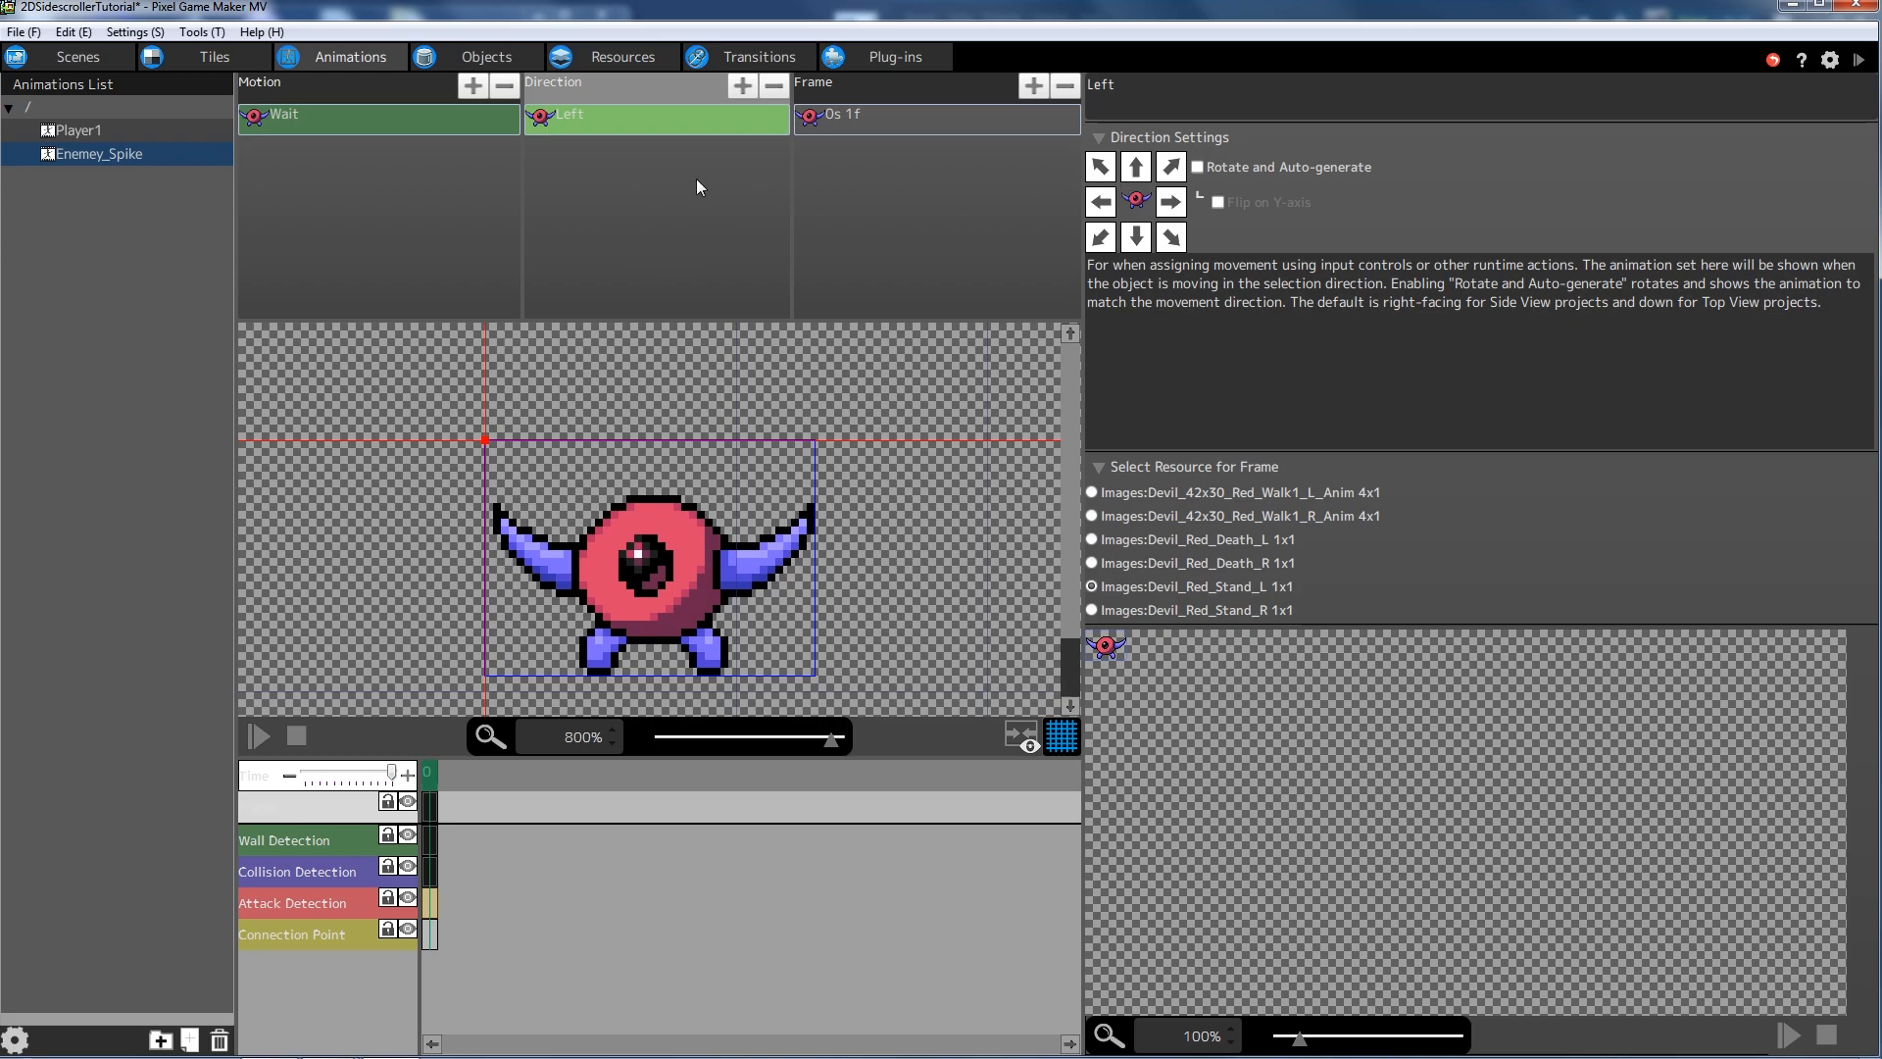
left_click(1100, 202)
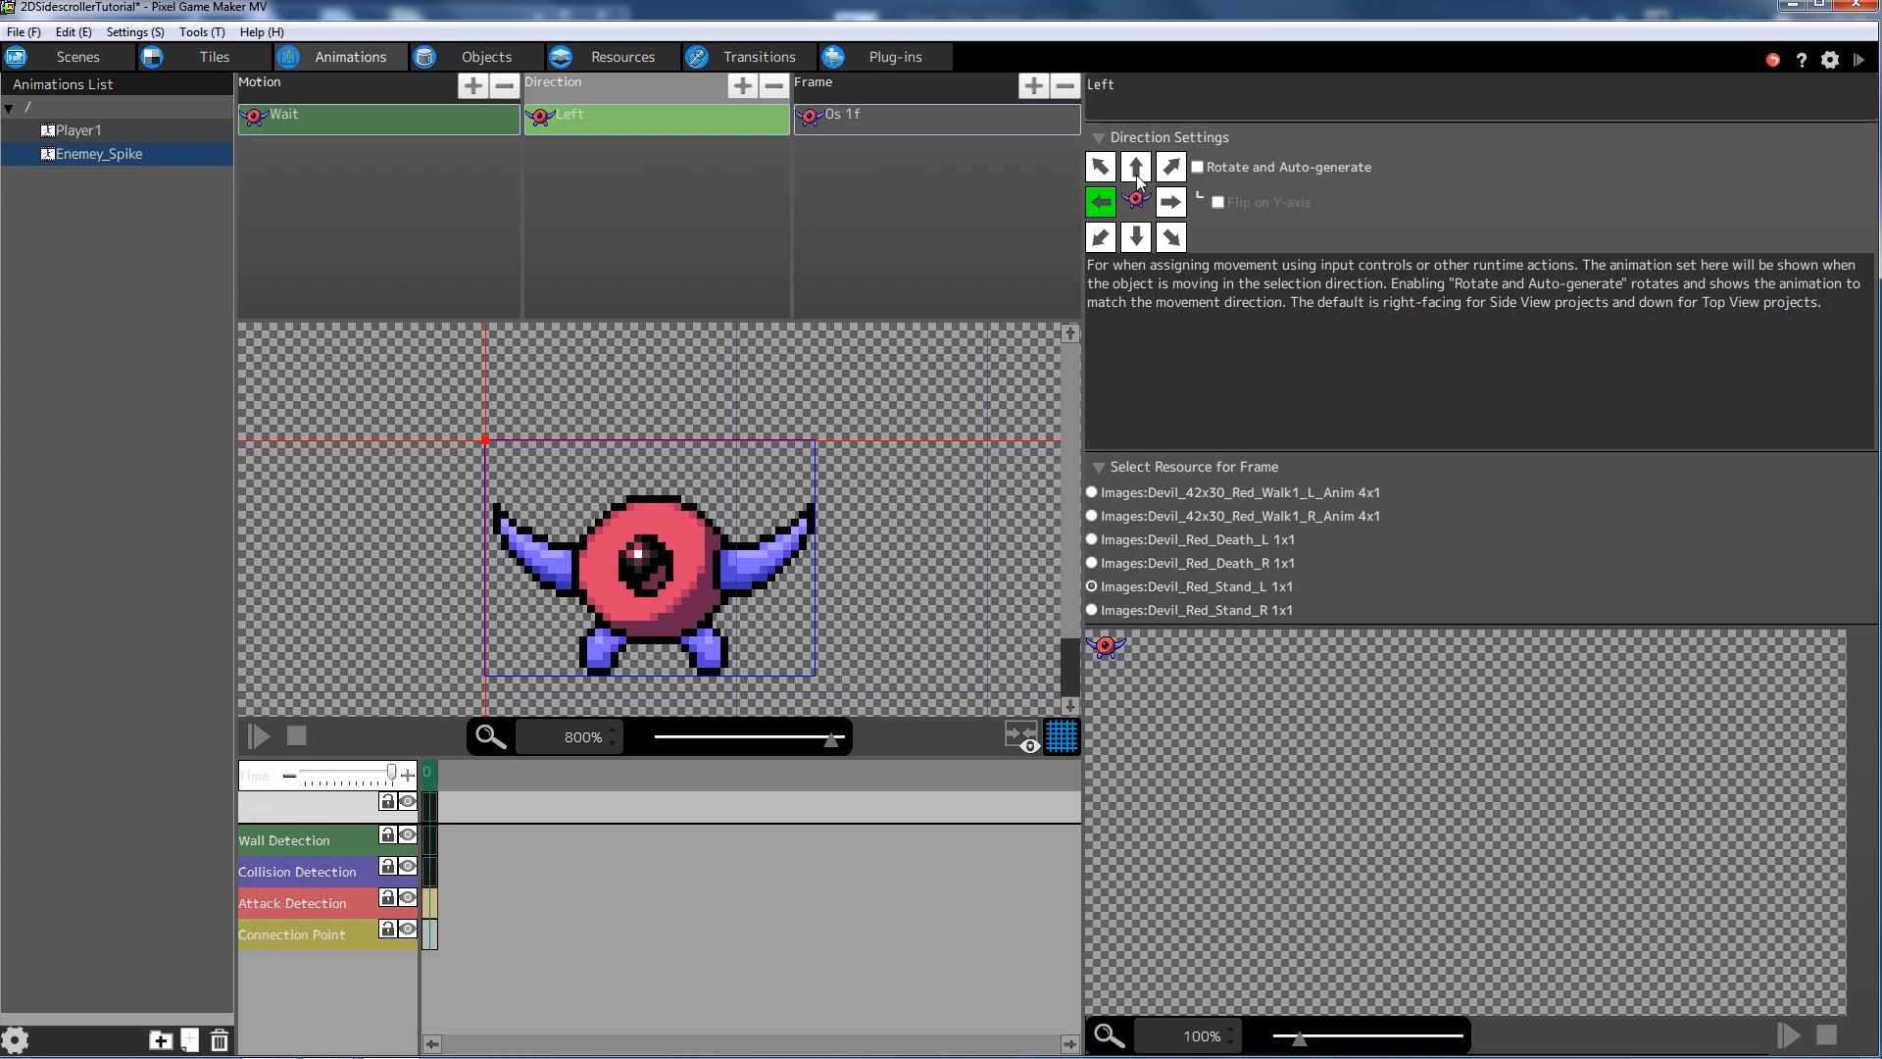
- Turn on Infinite Loop for the Wait motion and set the Enemey_Spike animation origin to Floor
left_click(911, 128)
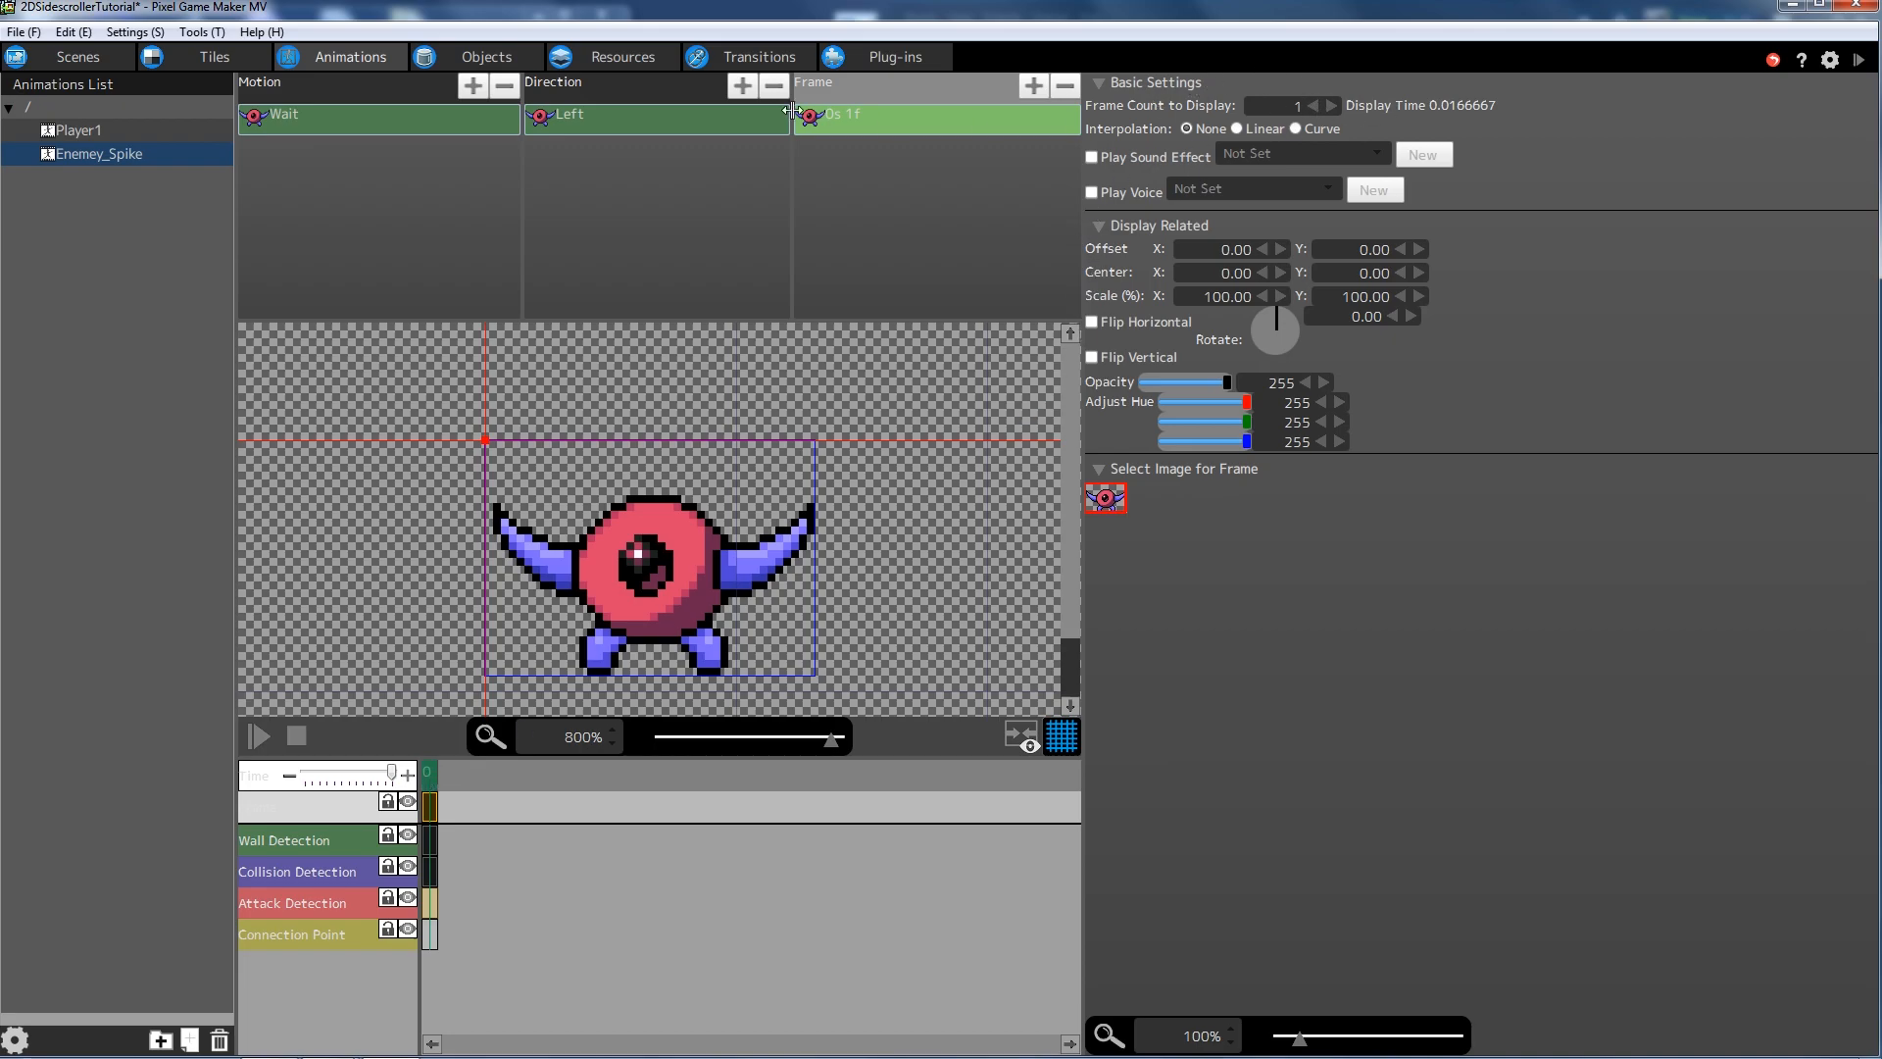
left_click(310, 124)
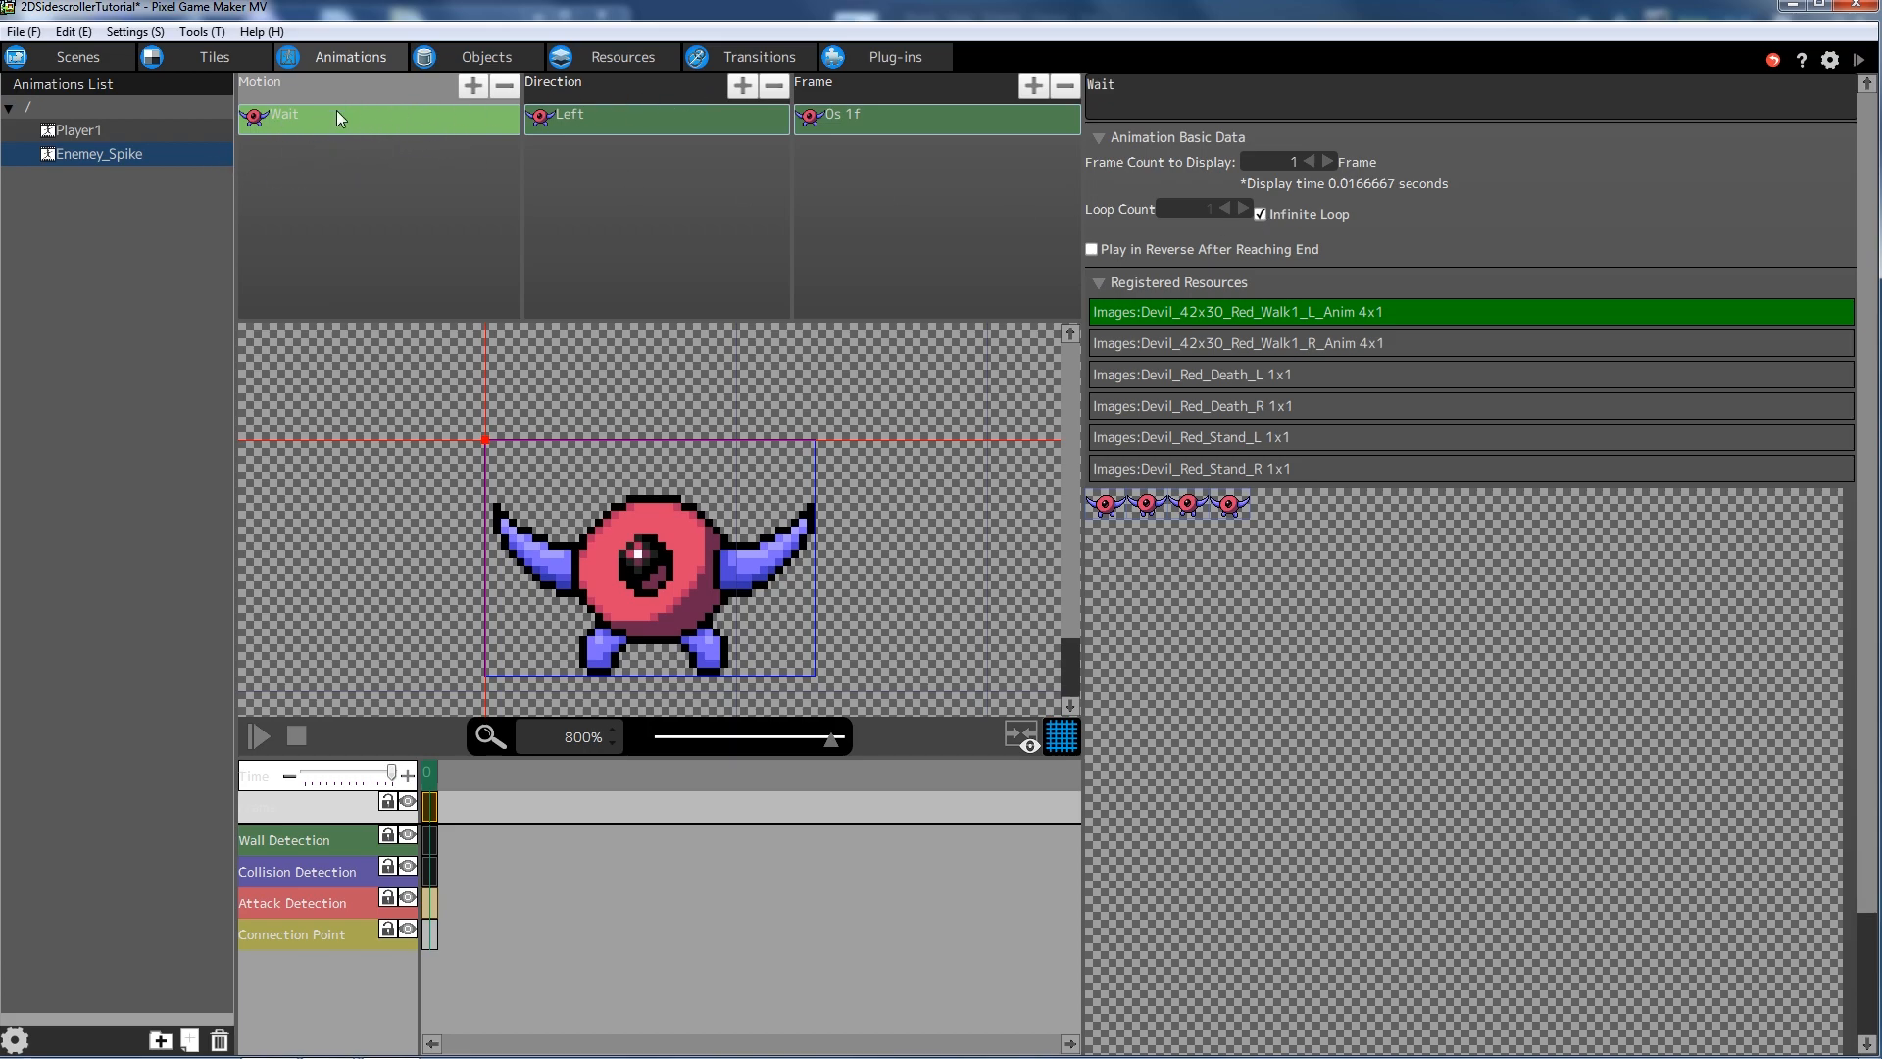
left_click(73, 155)
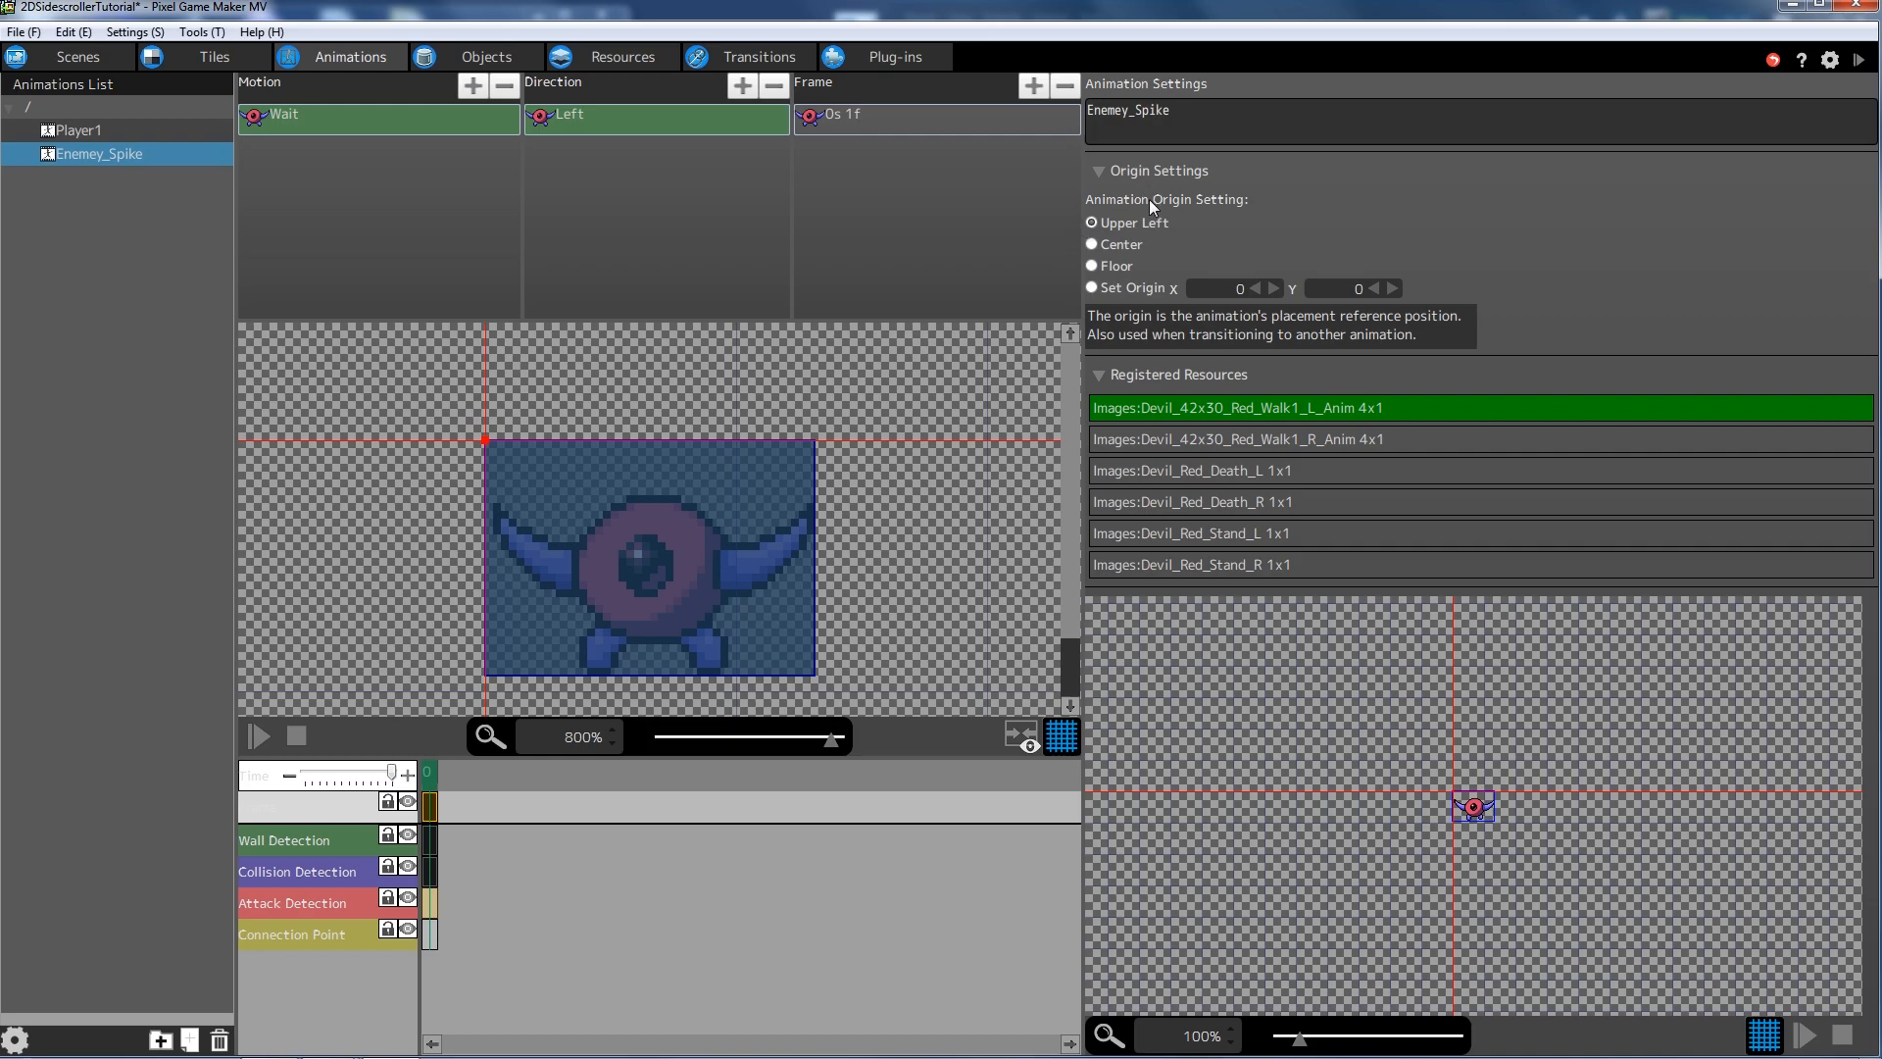
left_click(1093, 266)
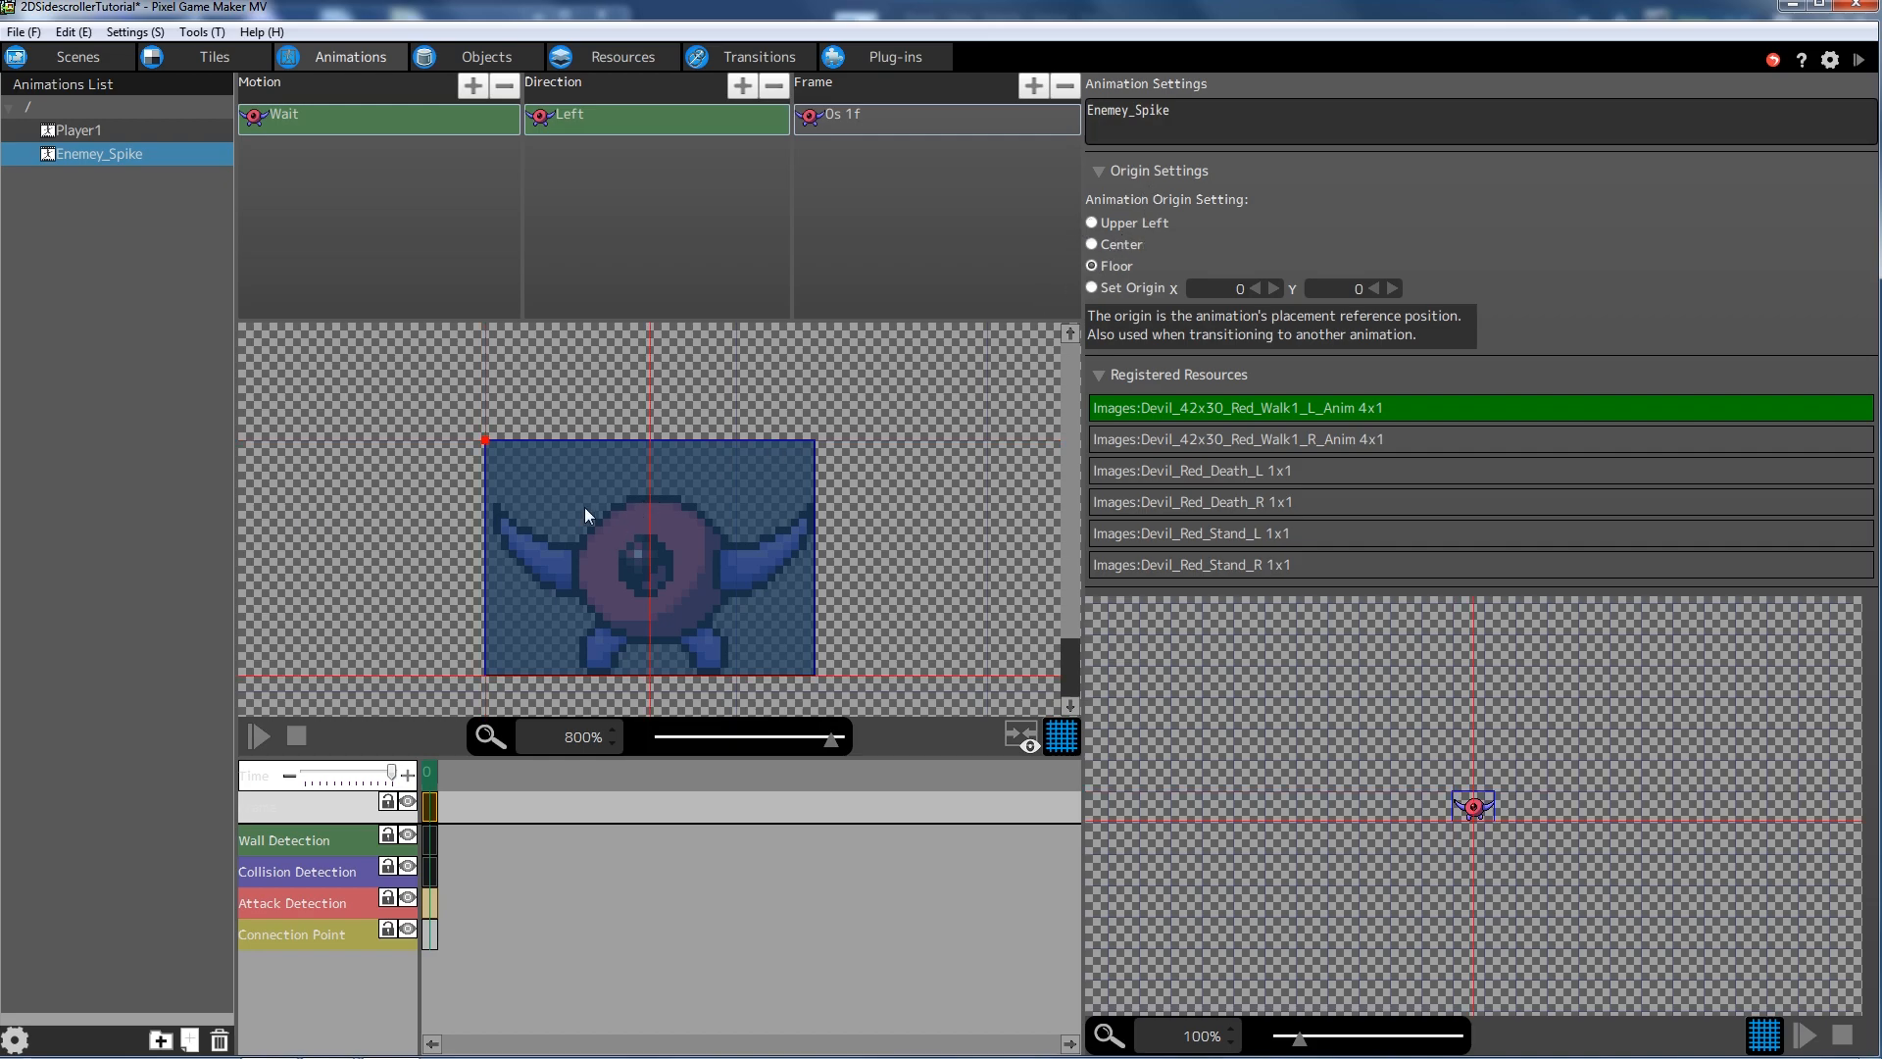
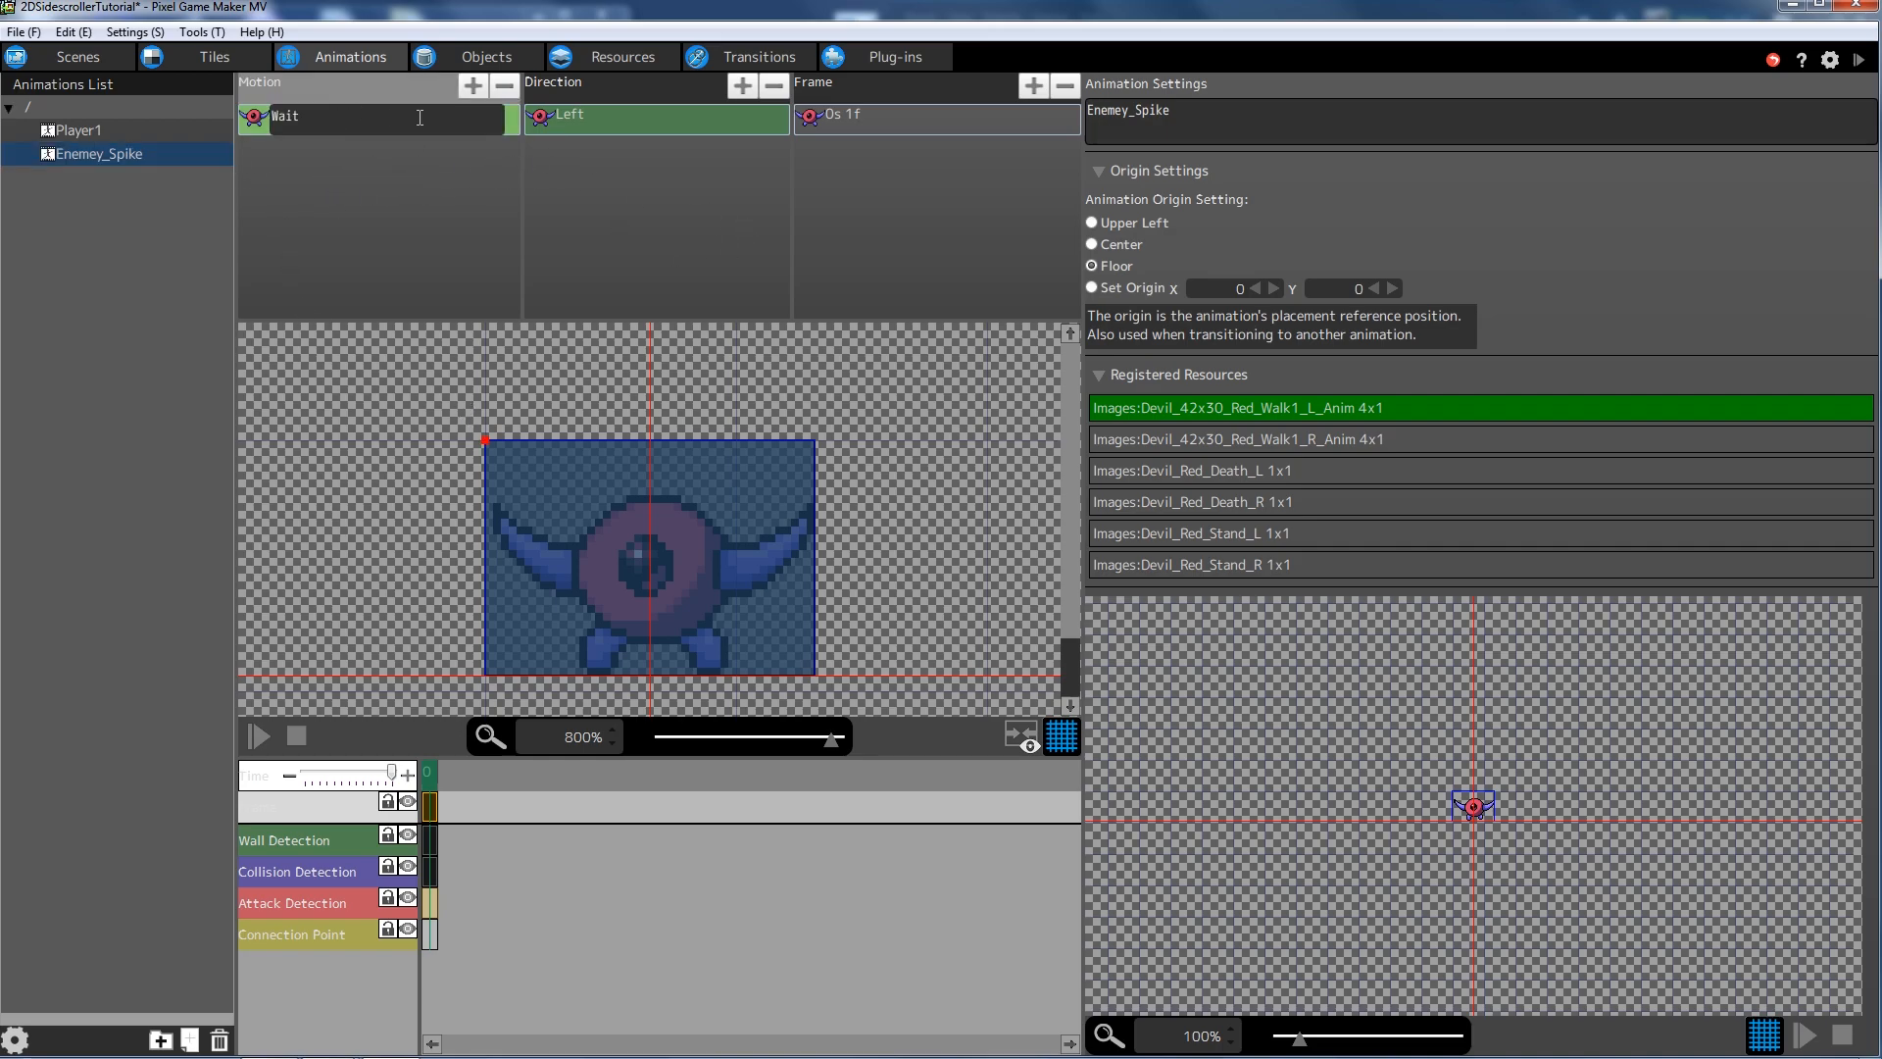
- Shrink the collision detection area of the Wait motion's Left direction around the enemy's body to 20 by 25 at position 11, 5
left_click(641, 125)
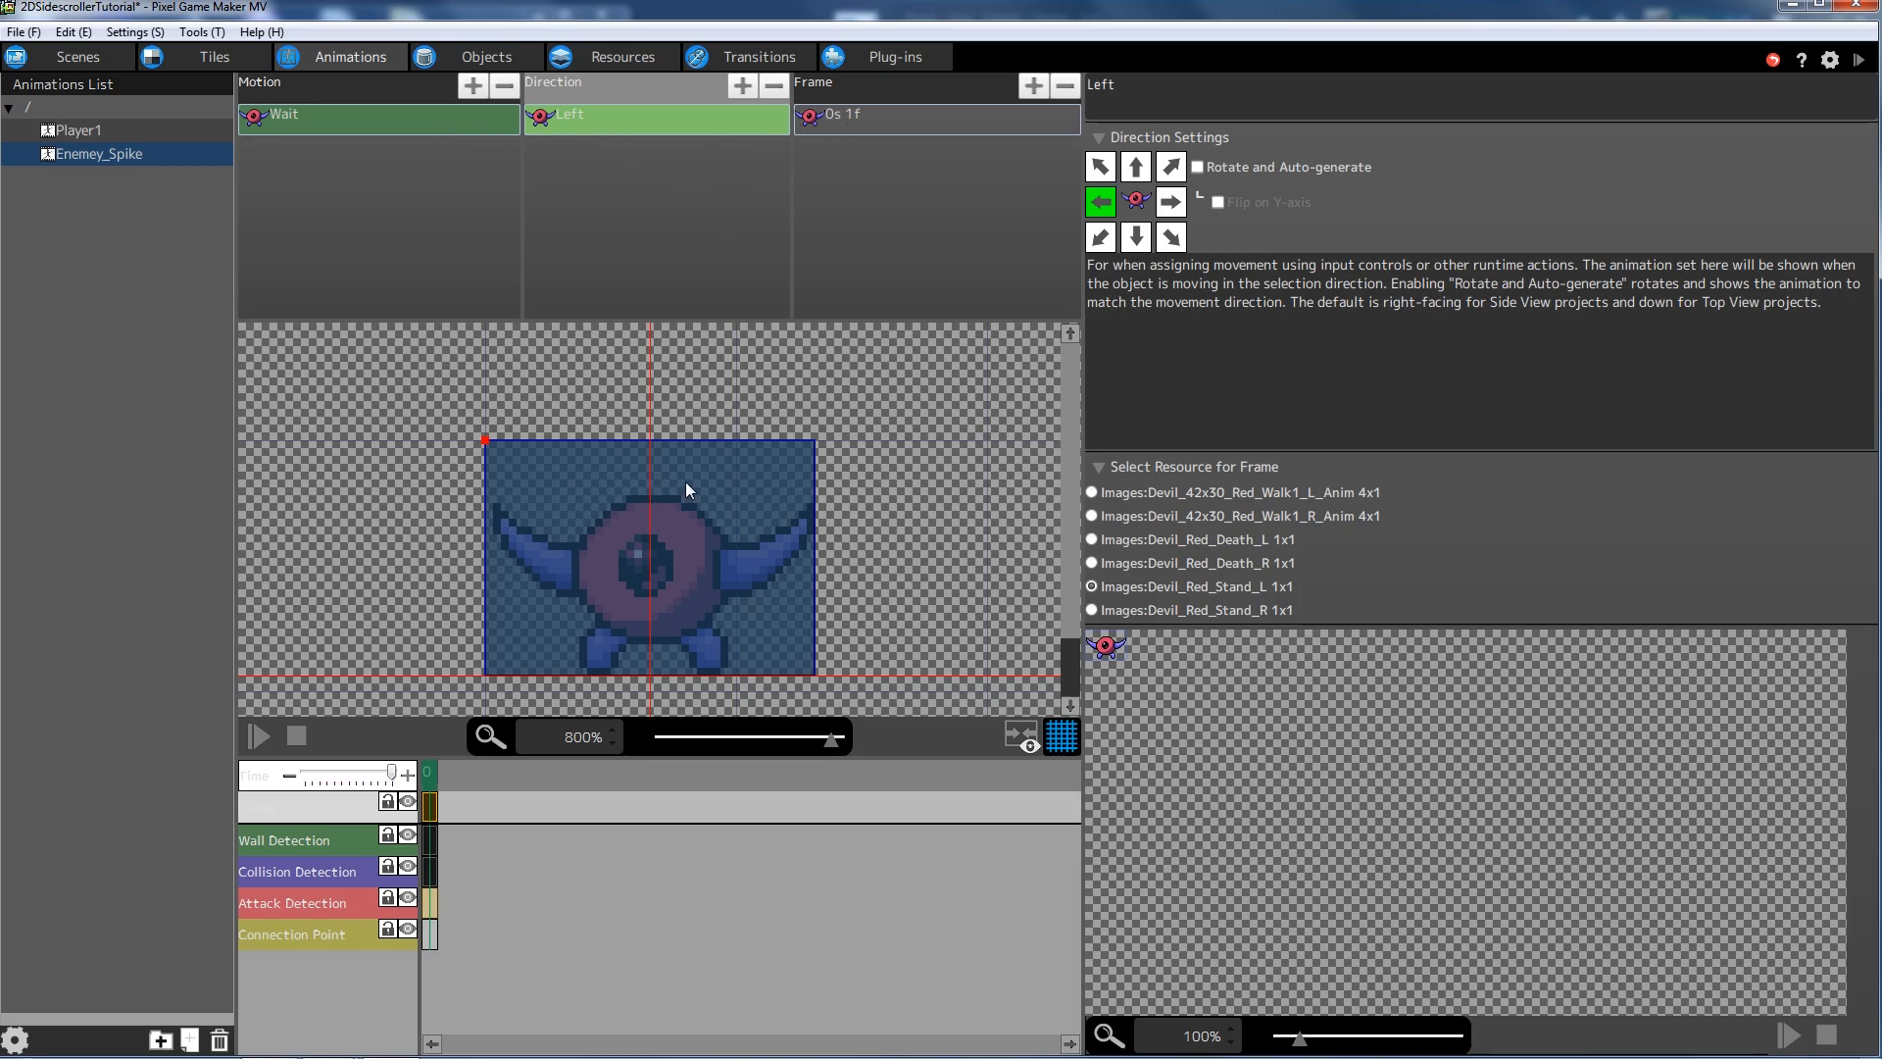
left_click(577, 506)
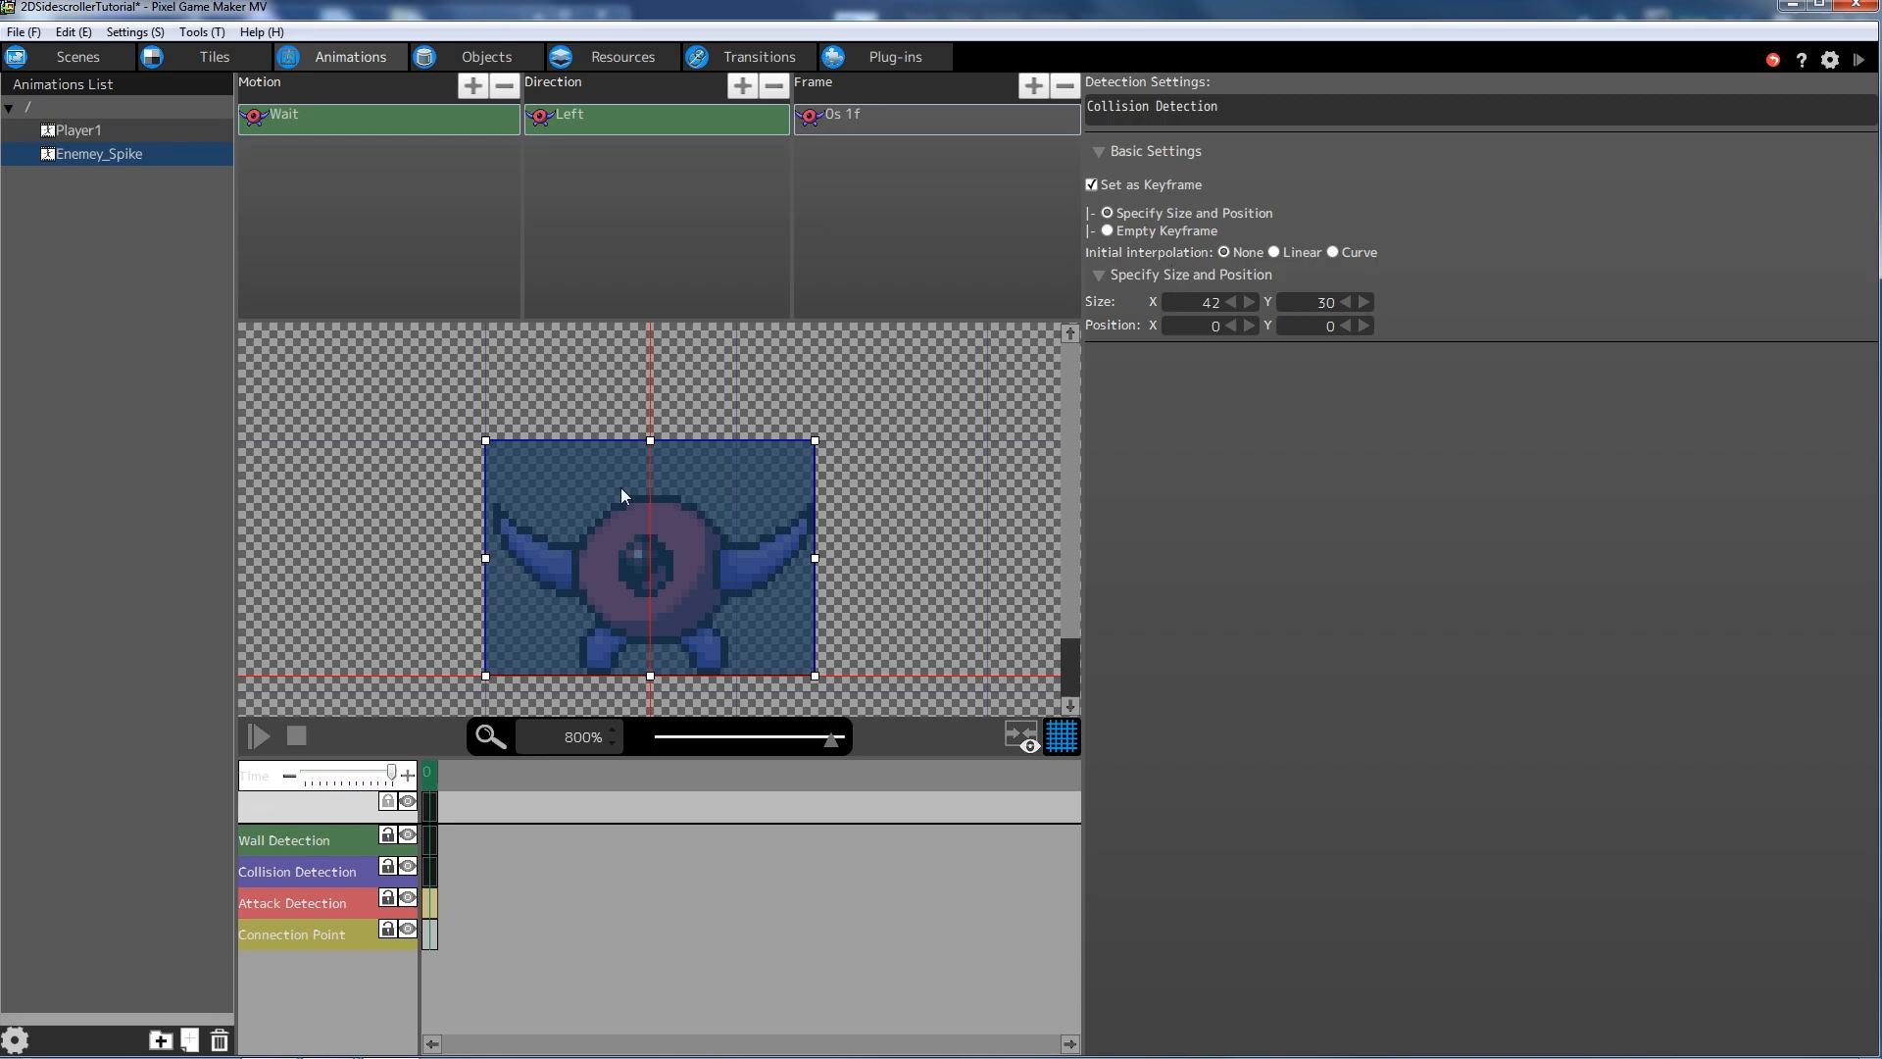
left_click_drag(485, 557, 578, 556)
left_click_drag(815, 559, 735, 574)
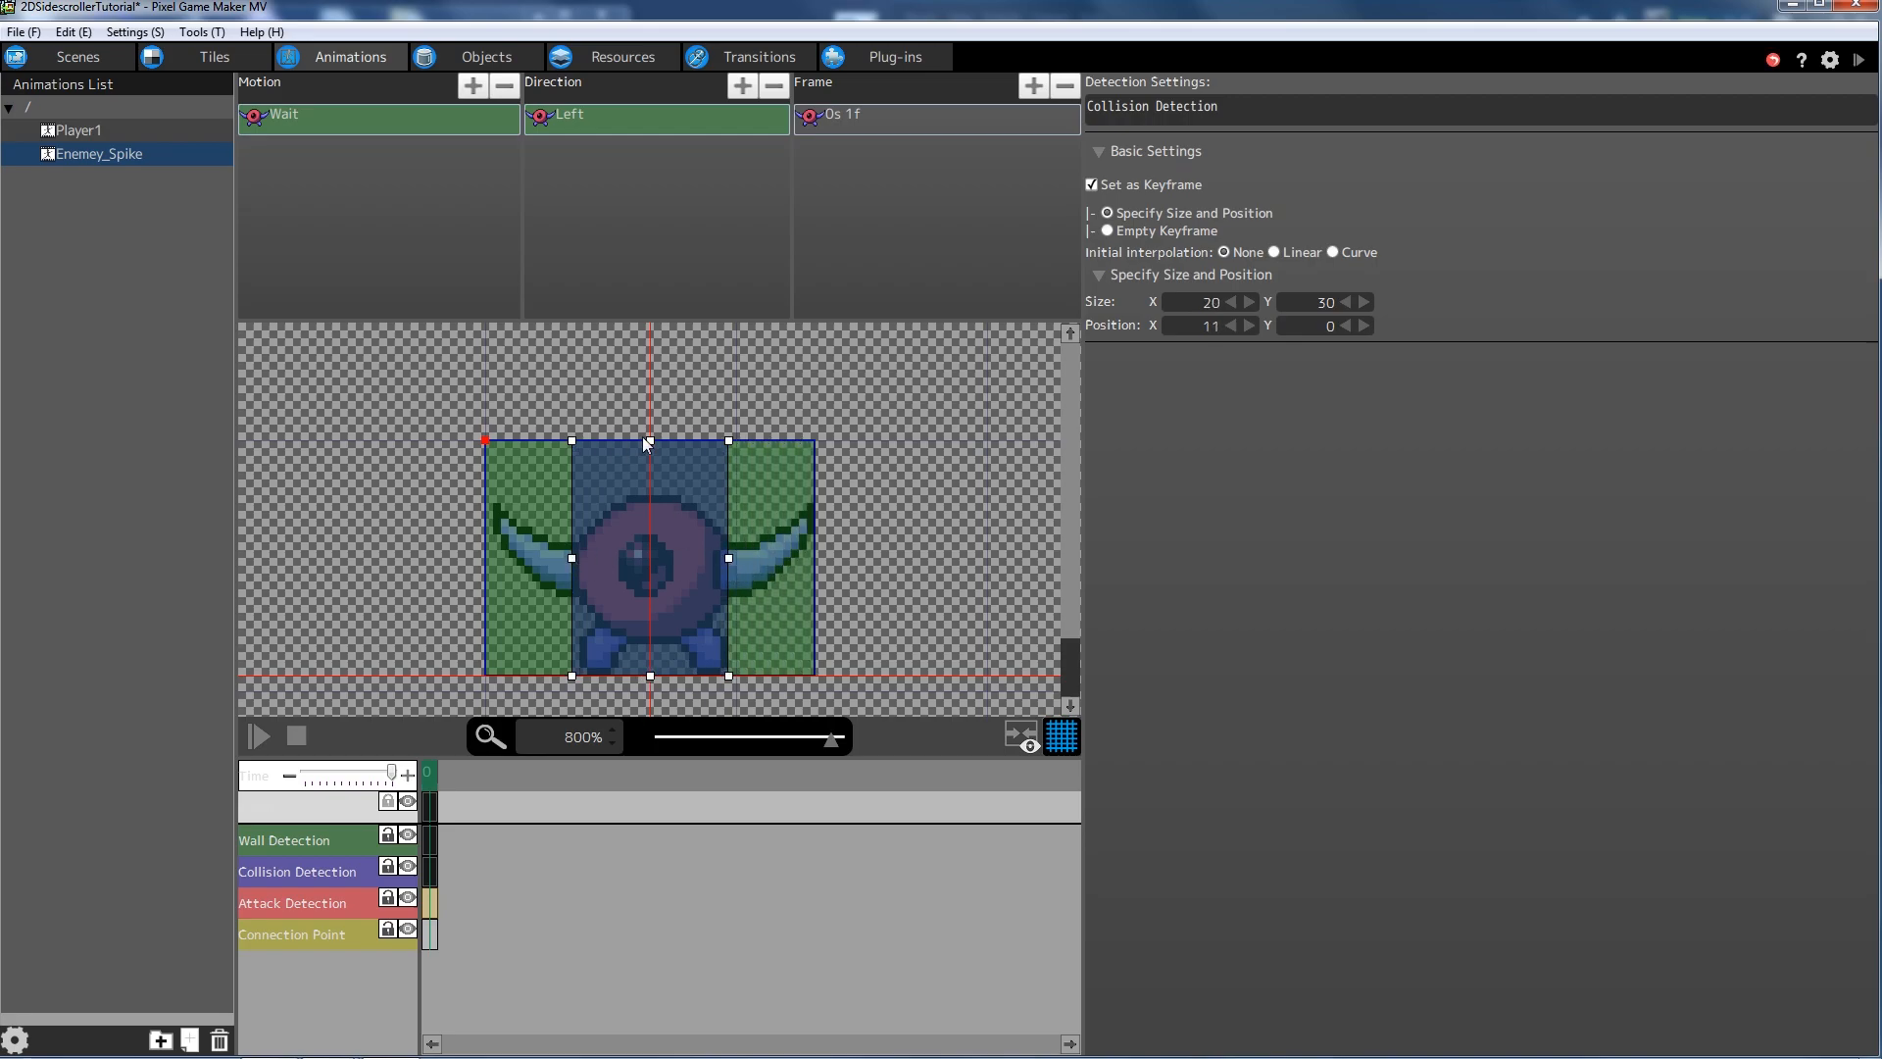
left_click_drag(650, 441, 649, 484)
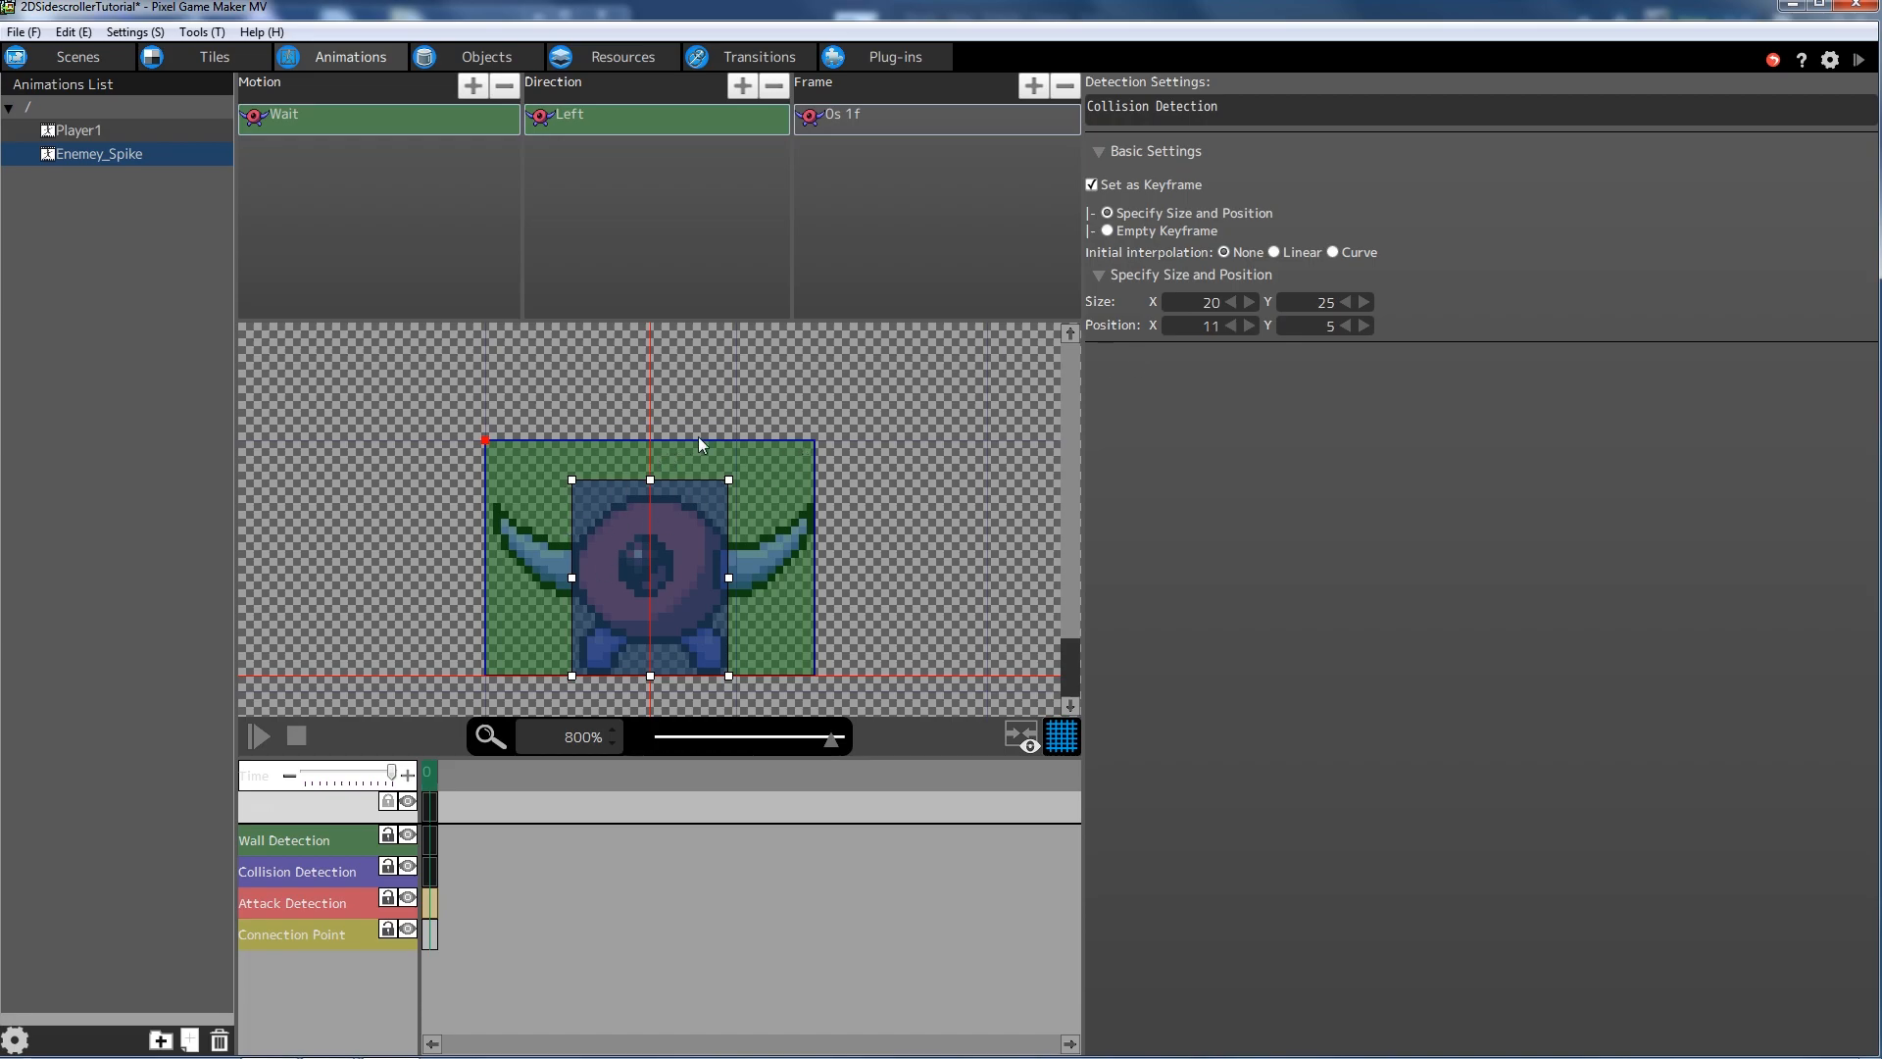
- Shrink the wall detection area to match the enemy's body, 20 by 25 at position 11, 5
left_click(641, 460)
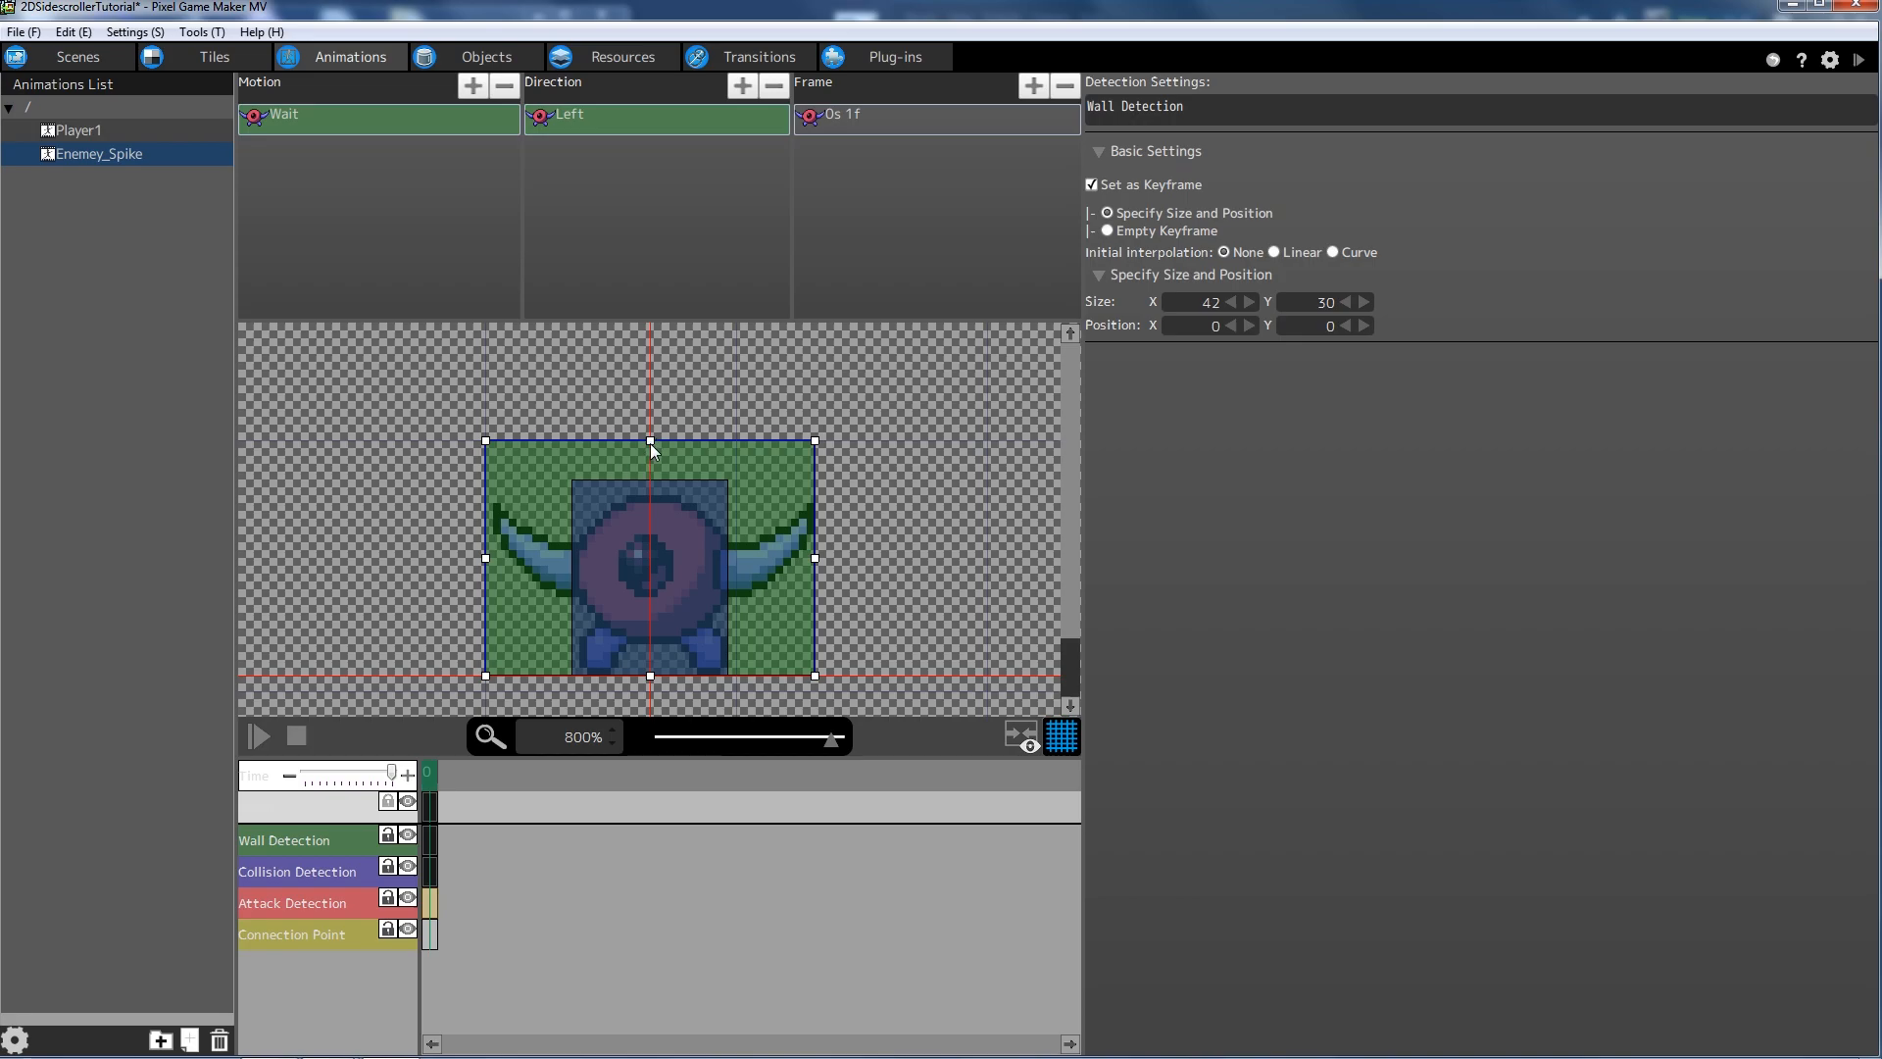
left_click_drag(650, 441, 651, 481)
left_click_drag(488, 579, 574, 579)
left_click_drag(815, 579, 732, 587)
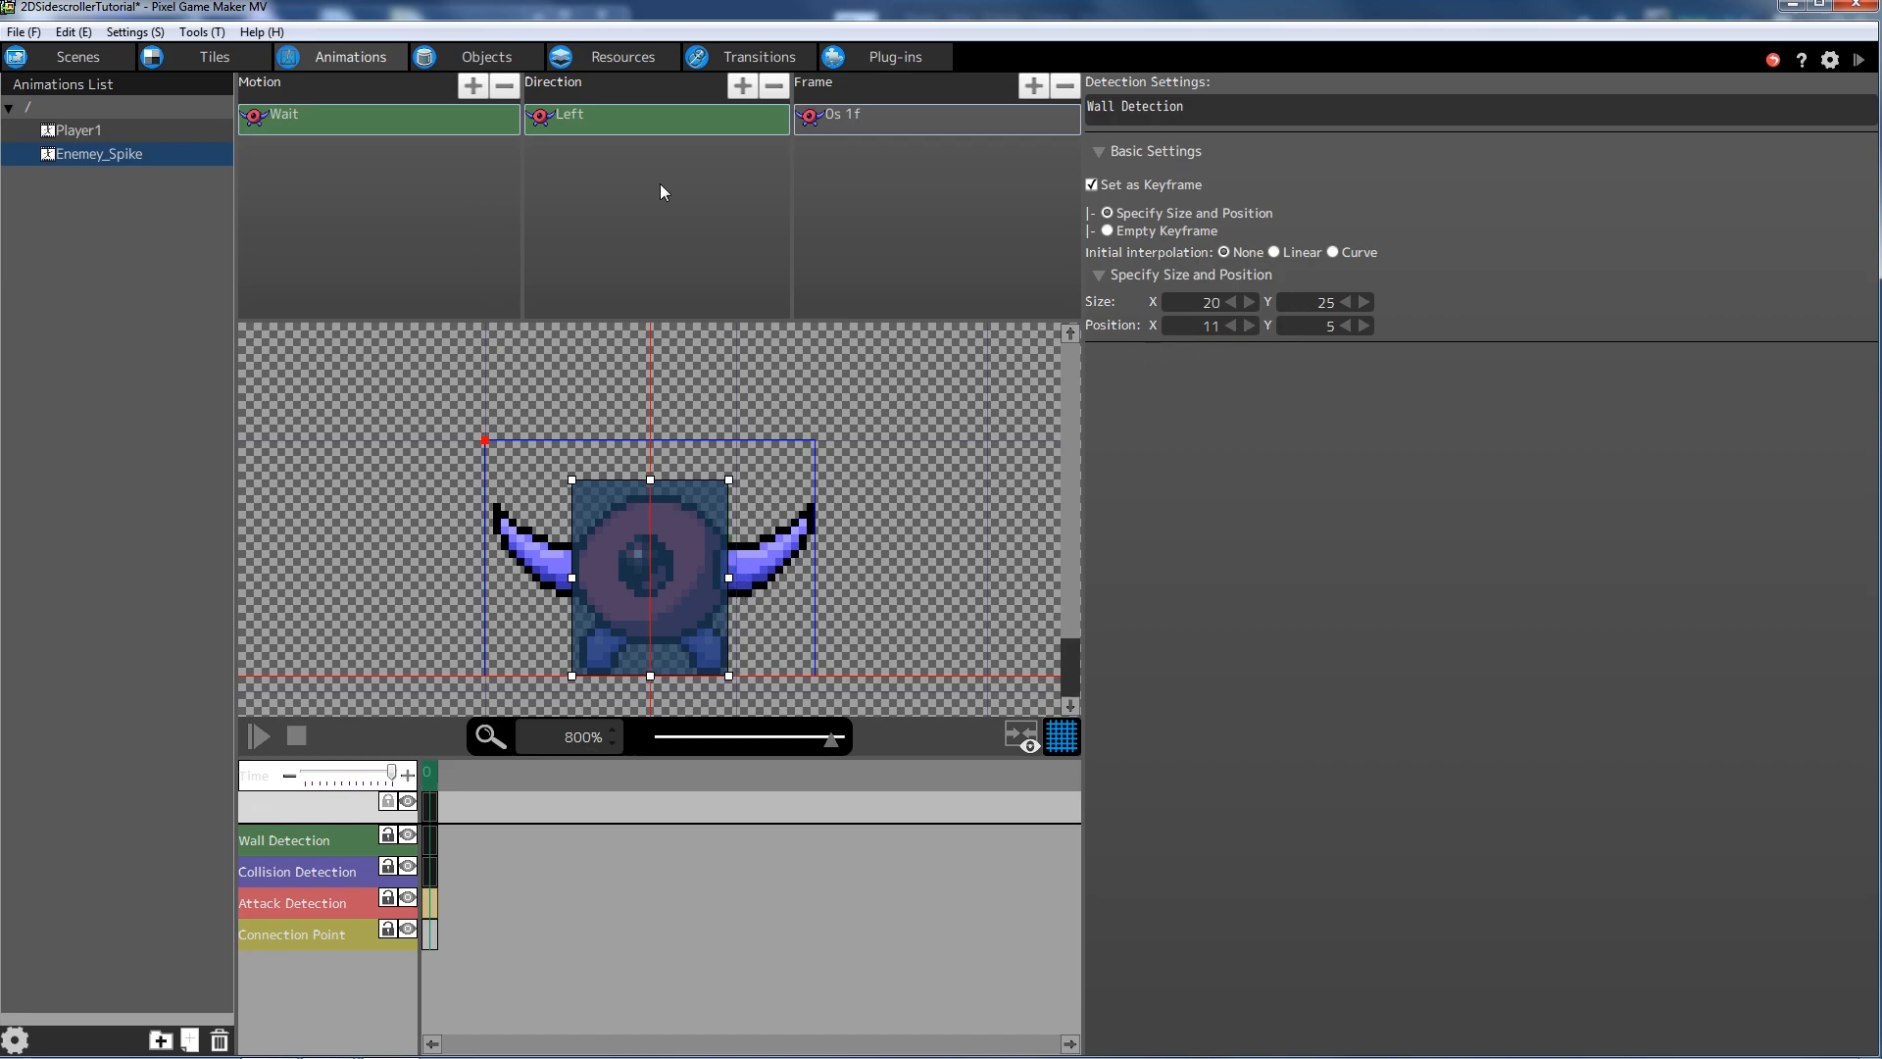
left_click(853, 407)
- Make the attack detection frame a keyframe with Specify Size and Position
left_click(431, 902)
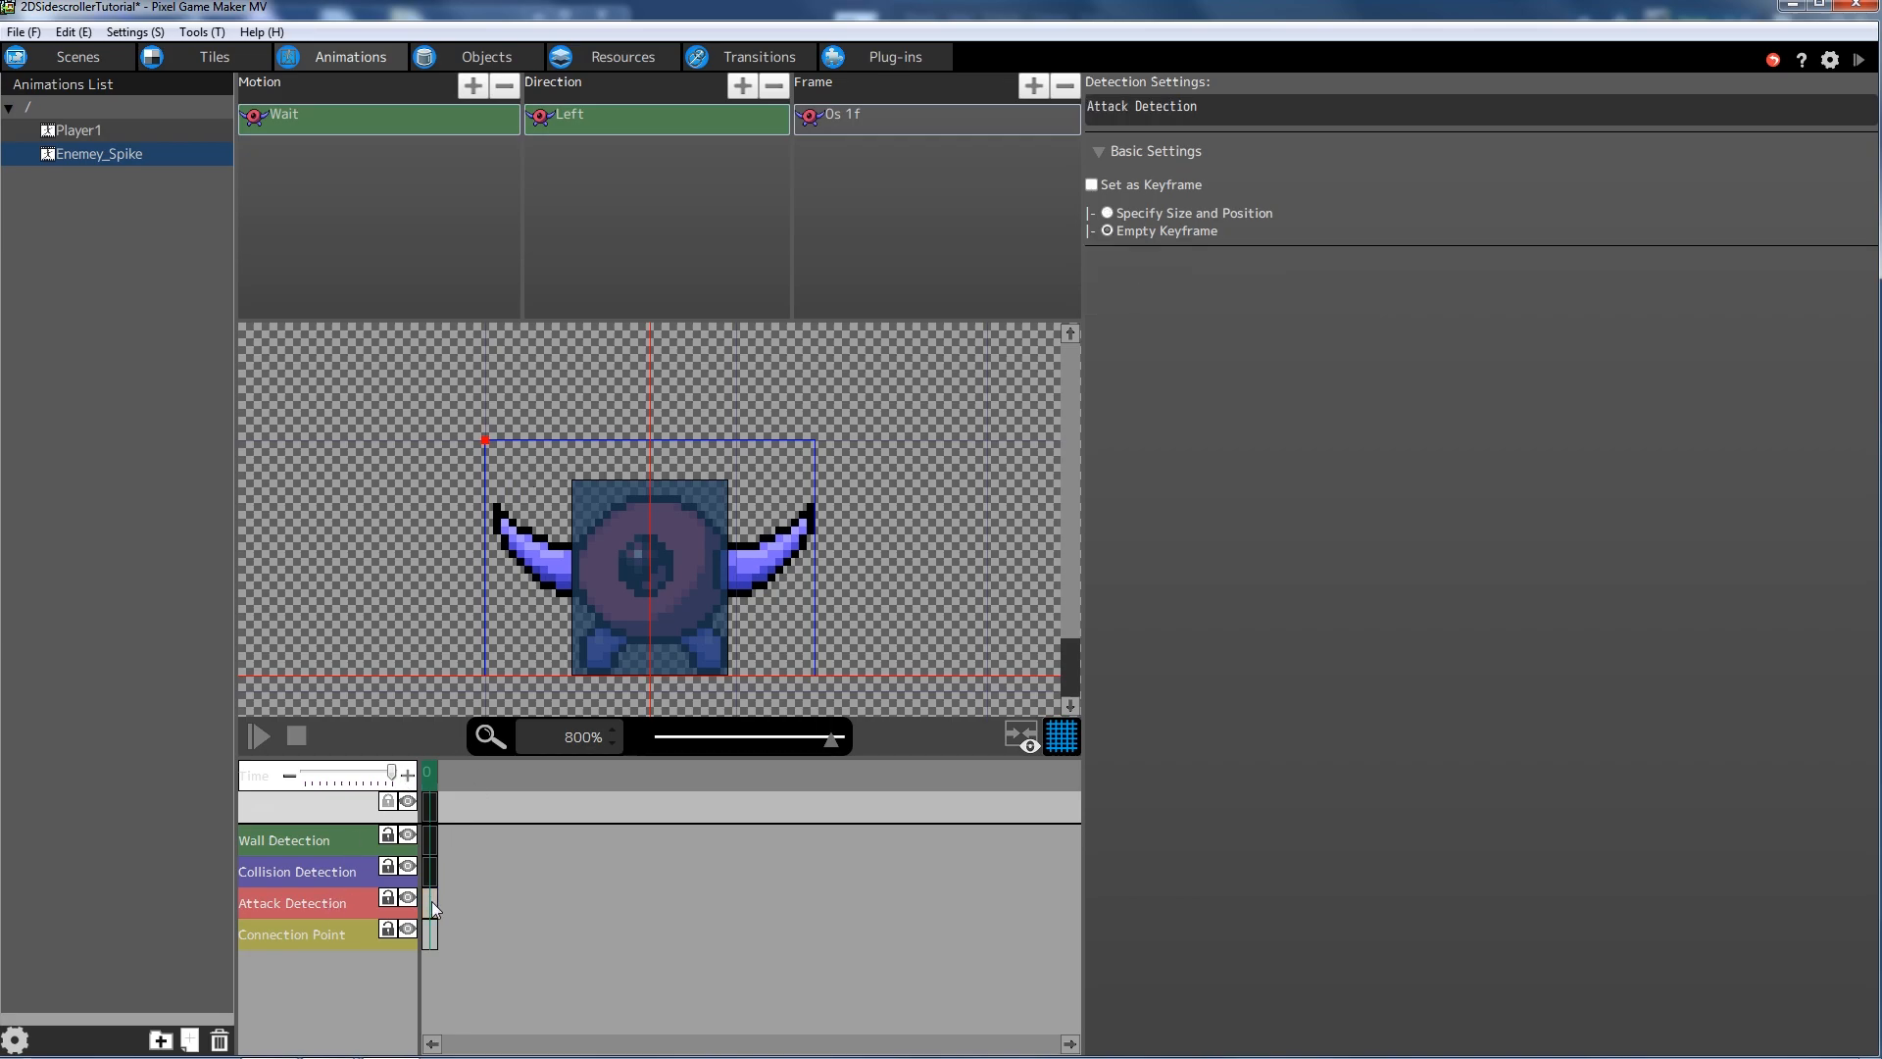
right_click(432, 902)
left_click(660, 909)
left_click(1108, 211)
- Set the attack detection area's size to 15 by 15 and place it over the enemy's left spike at about X 1, Y 8
double_click(1198, 299)
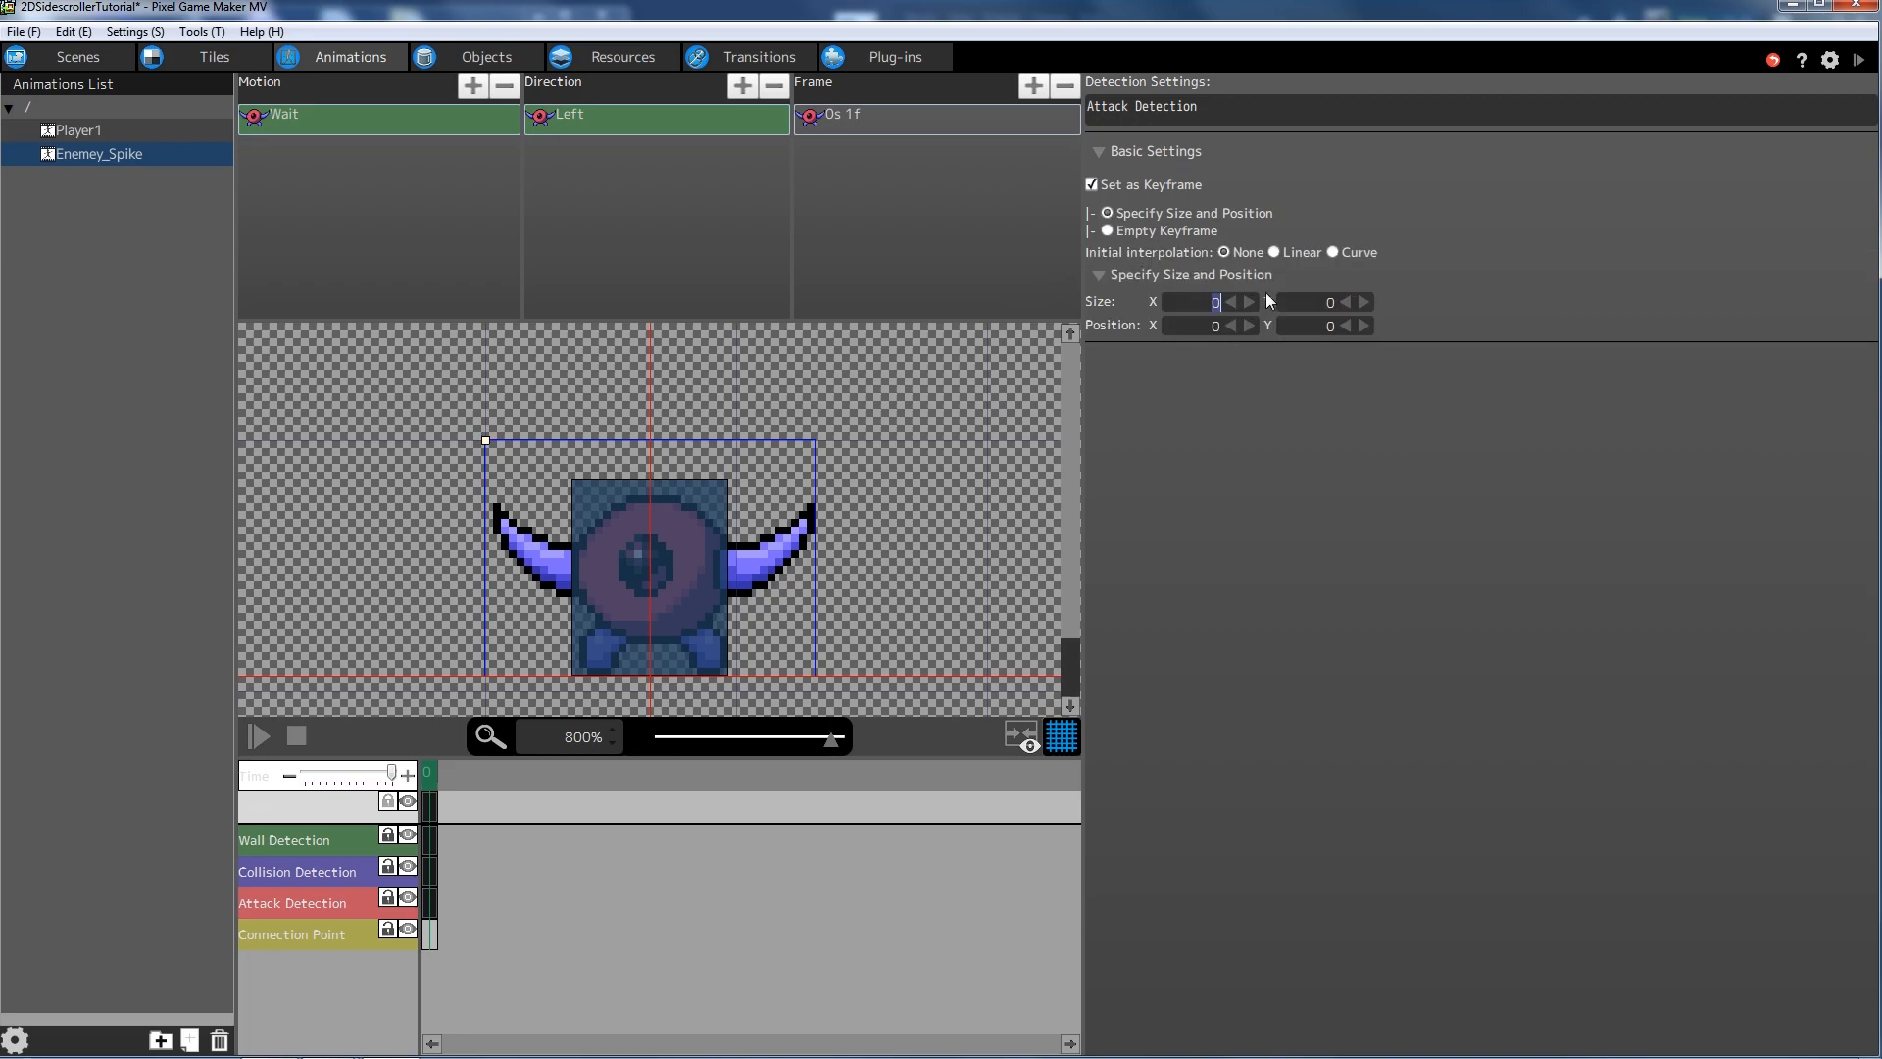
type("15")
key("Tab")
type("15")
key("Tab")
left_click_drag(543, 489, 562, 555)
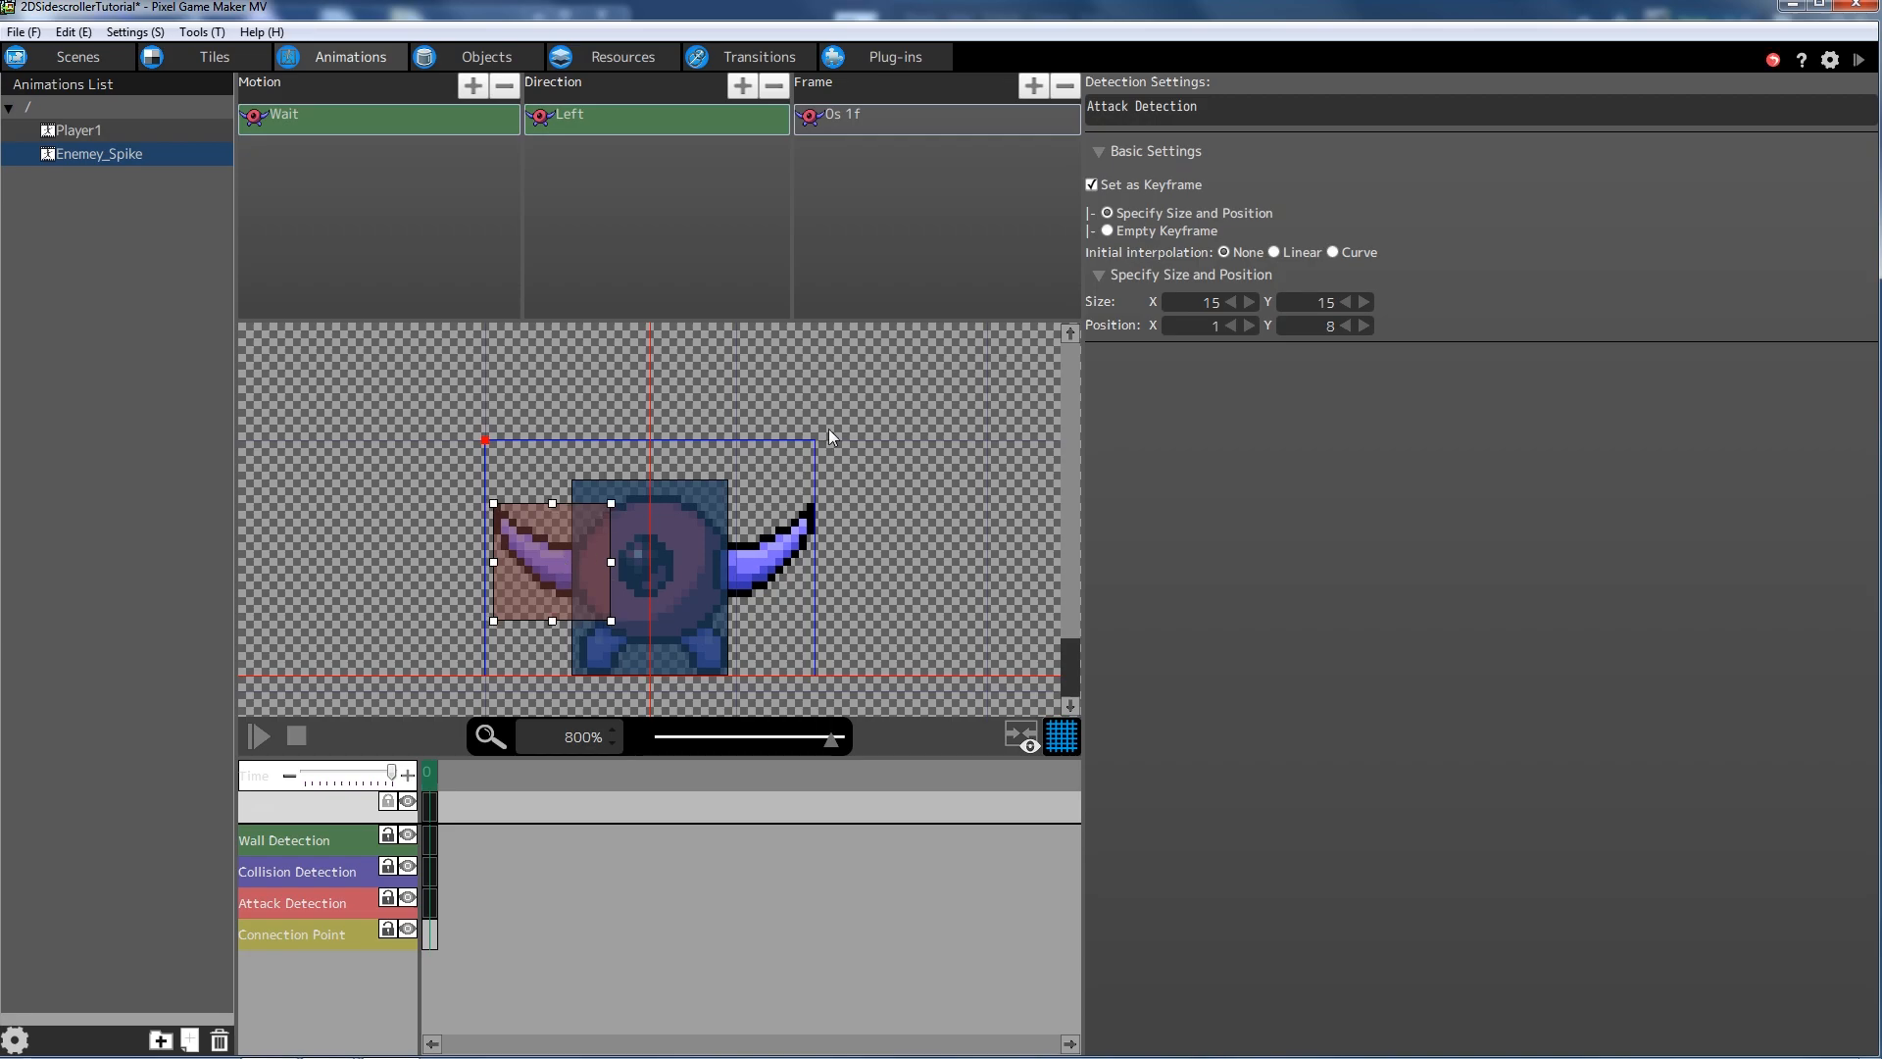
left_click_drag(558, 543, 557, 545)
- Duplicate the Attack Detection line and place the copy over the enemy's right spike at X 27, Y 8
right_click(306, 897)
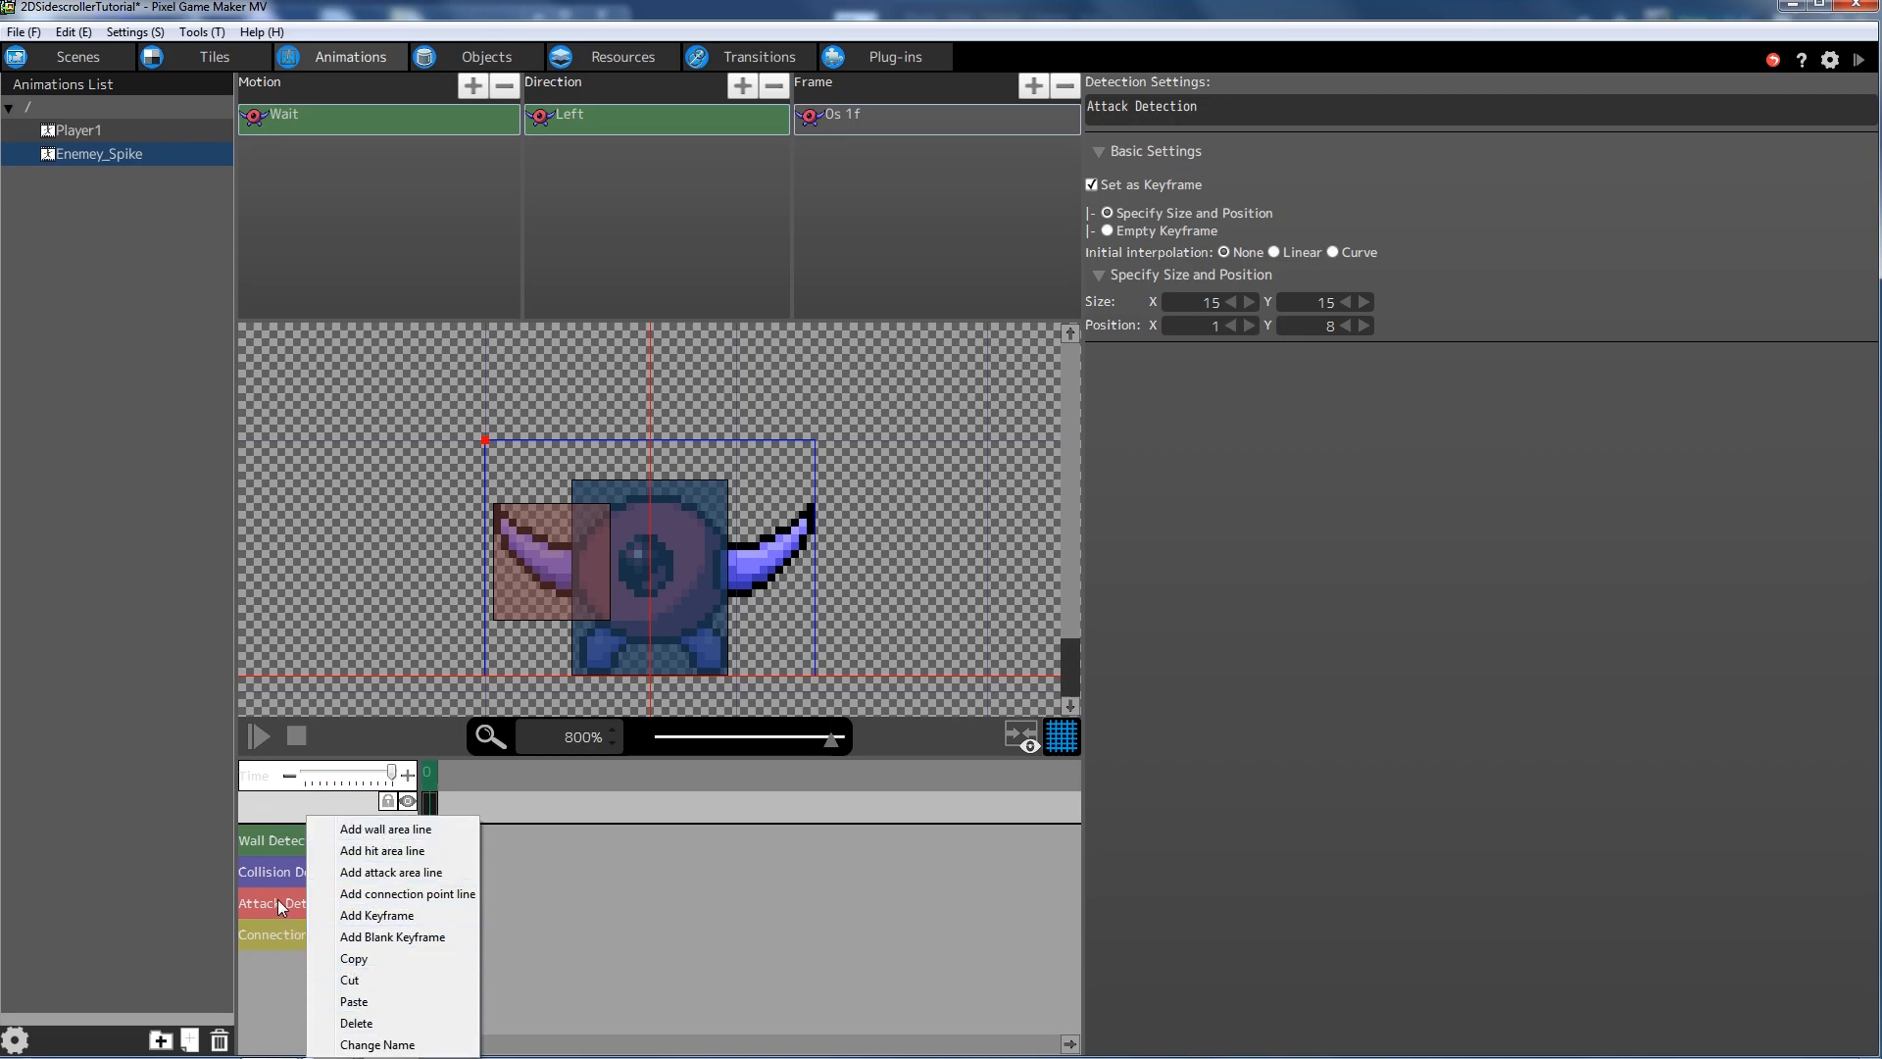
left_click(375, 966)
right_click(338, 985)
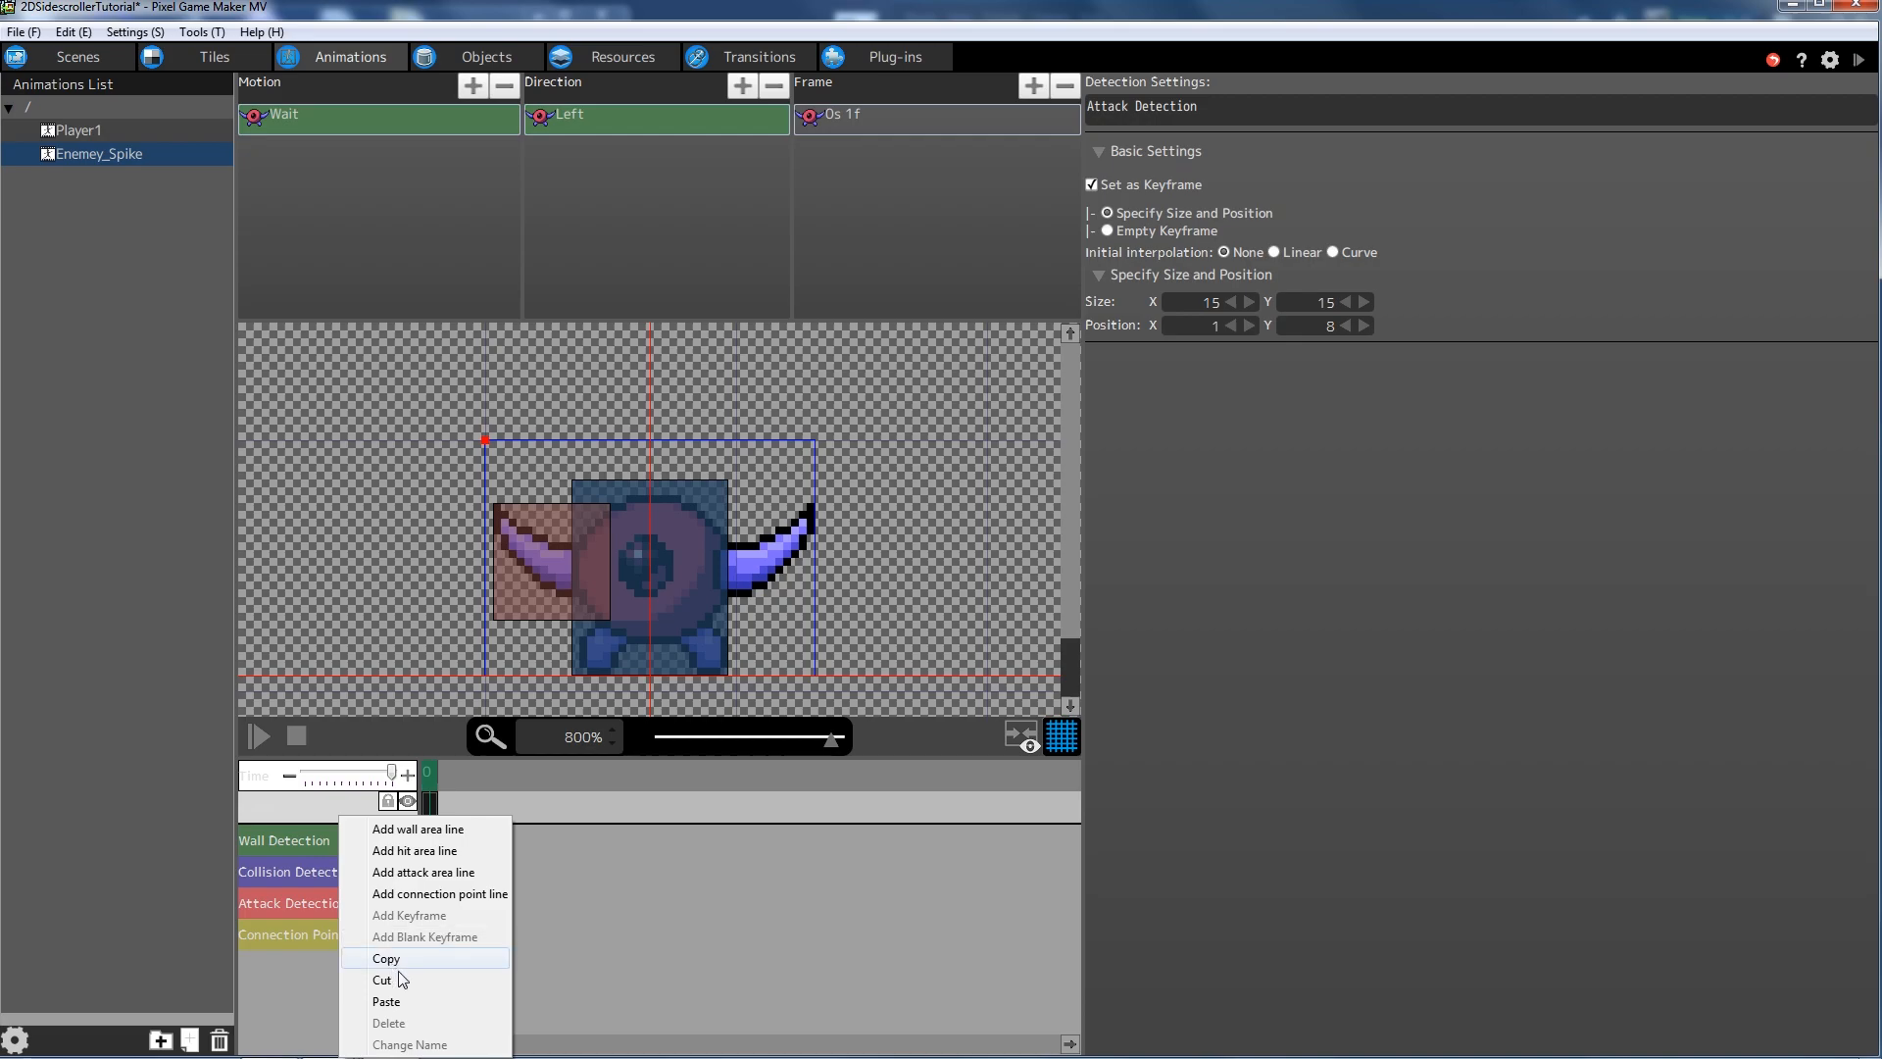
left_click(403, 1001)
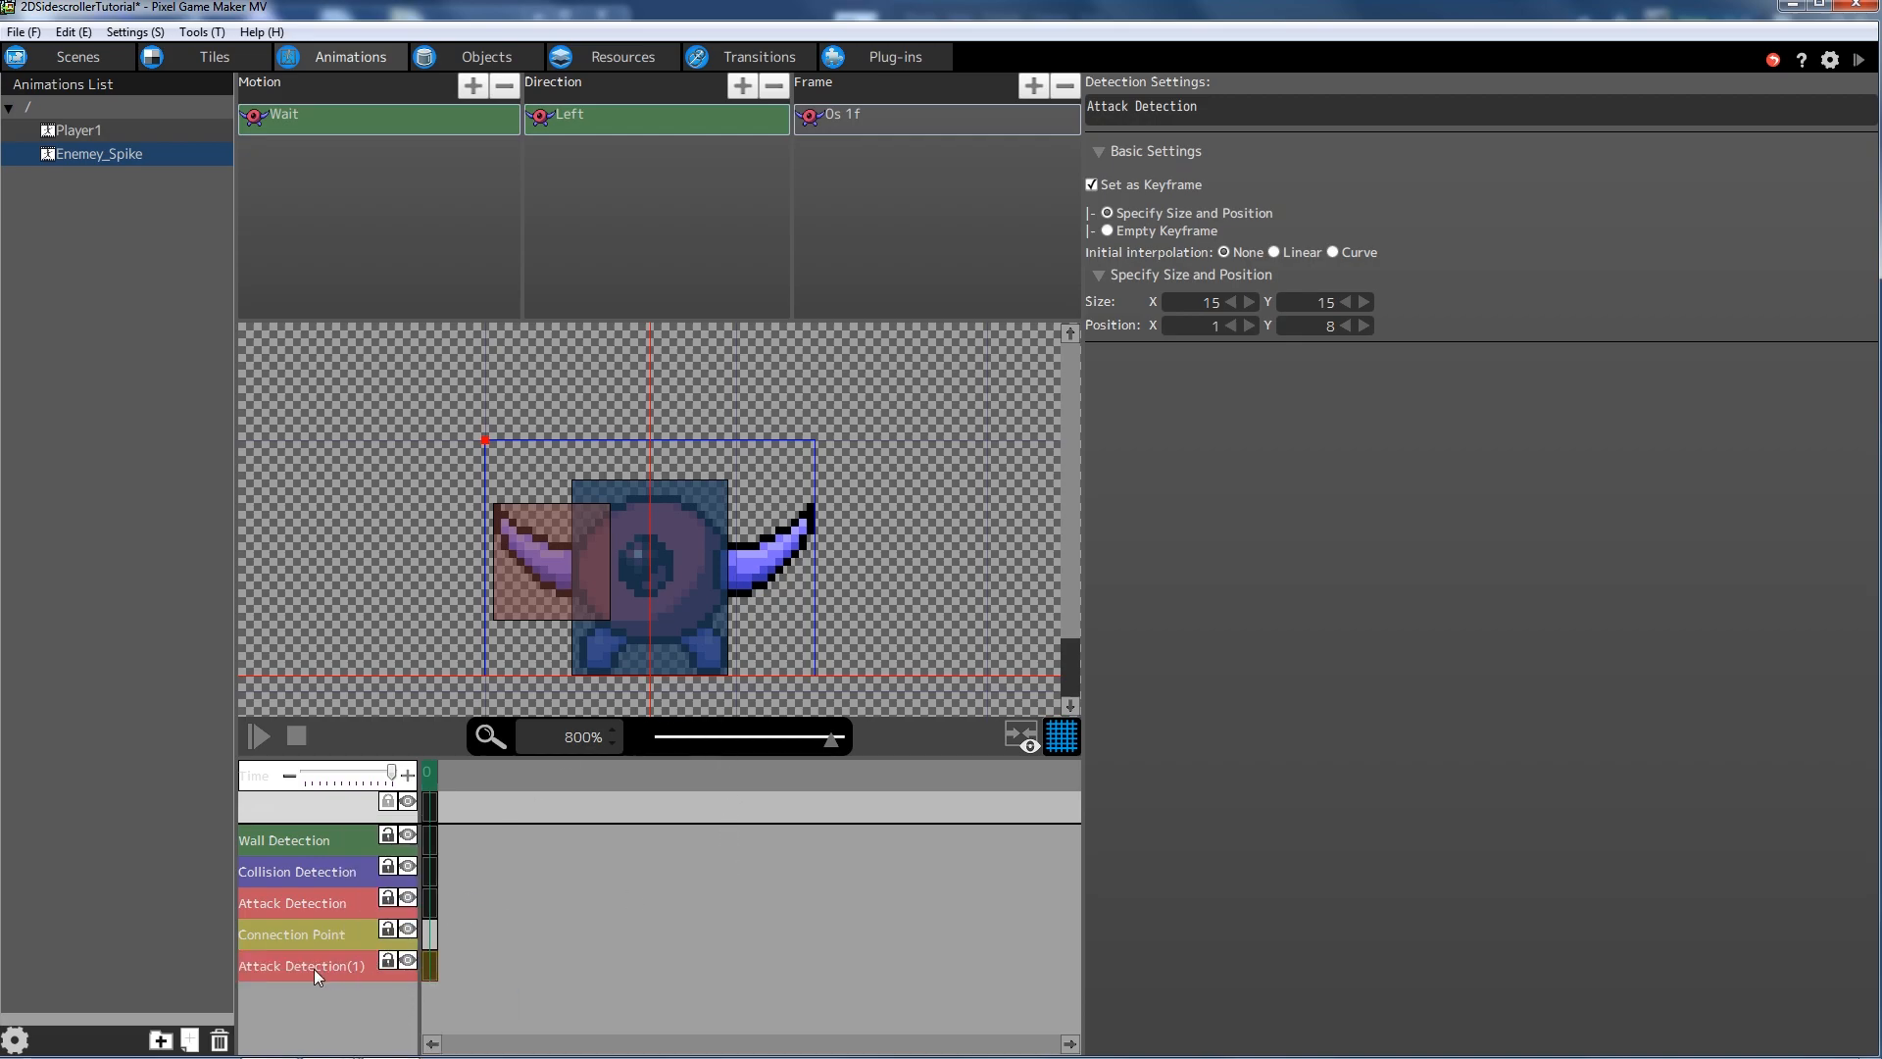
left_click_drag(557, 582, 761, 578)
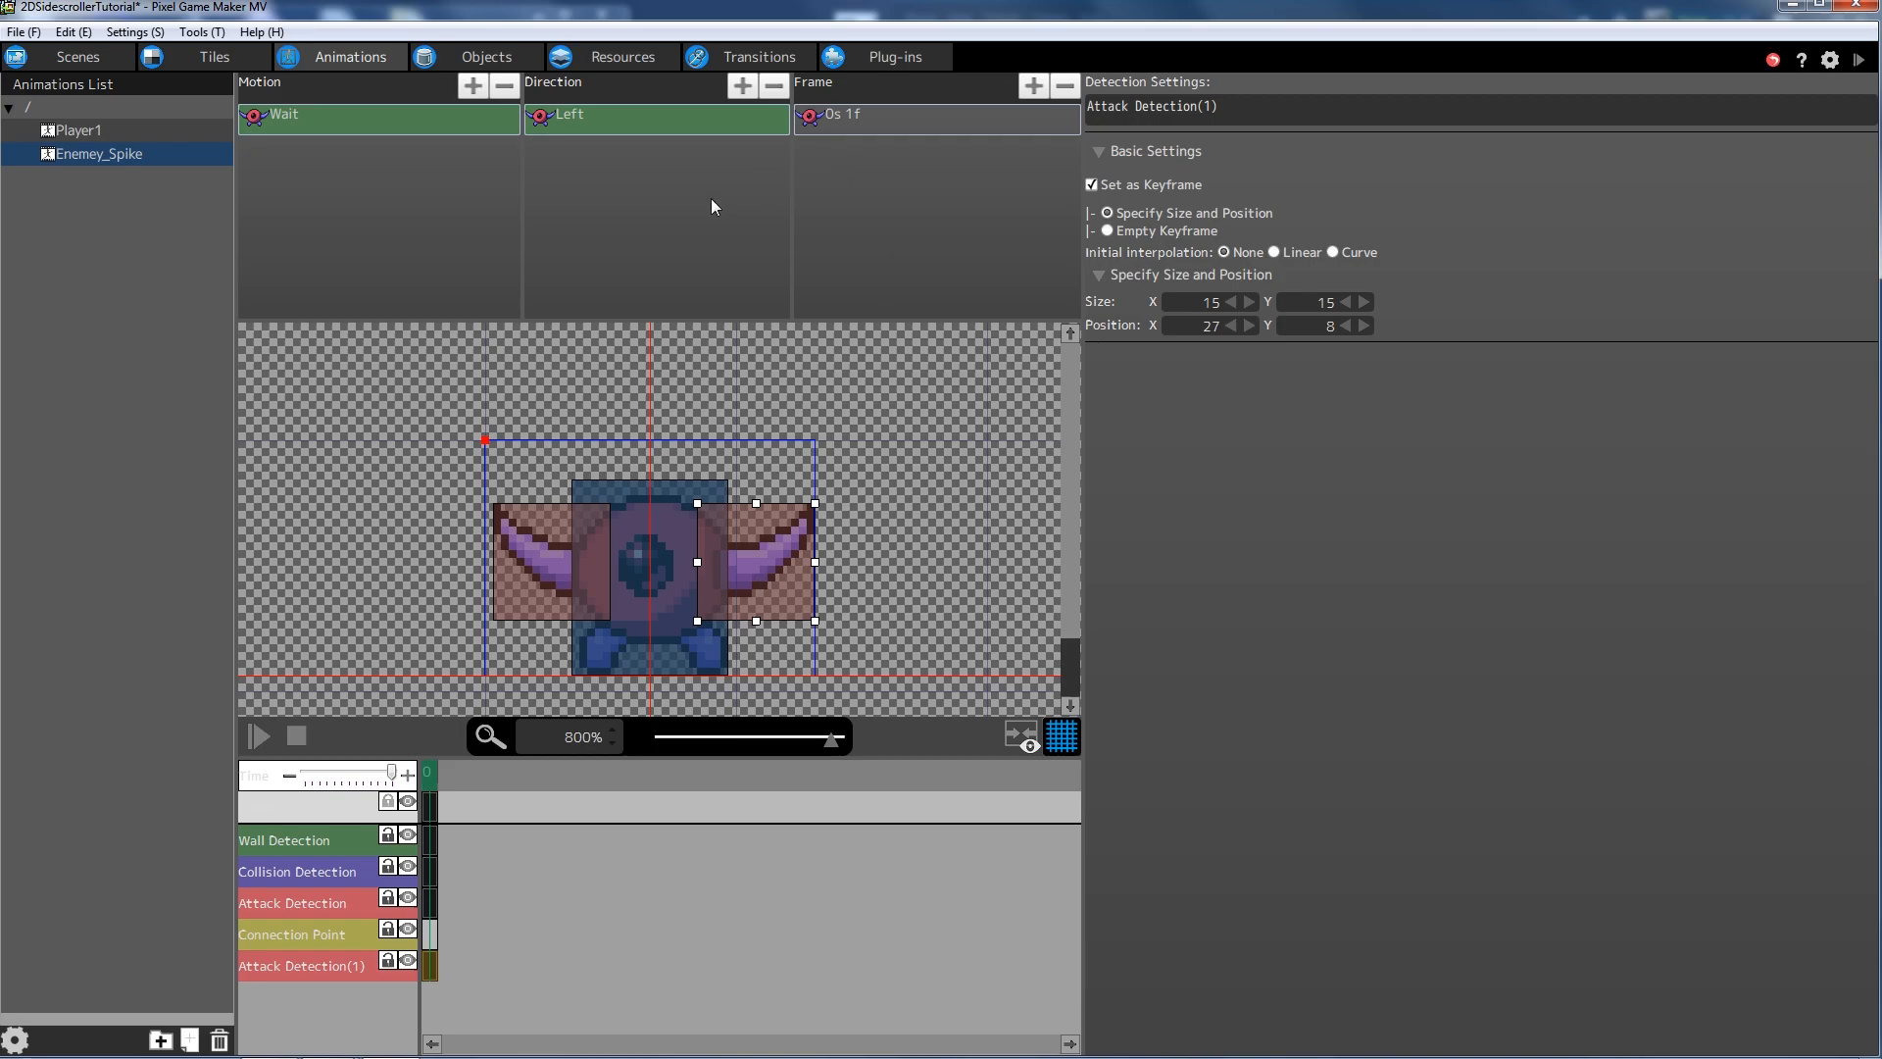
- Duplicate the Wait motion's Left direction and assign the Devil_Red_Stand_R image to the copy, confirming the change
left_click(545, 126)
right_click(545, 126)
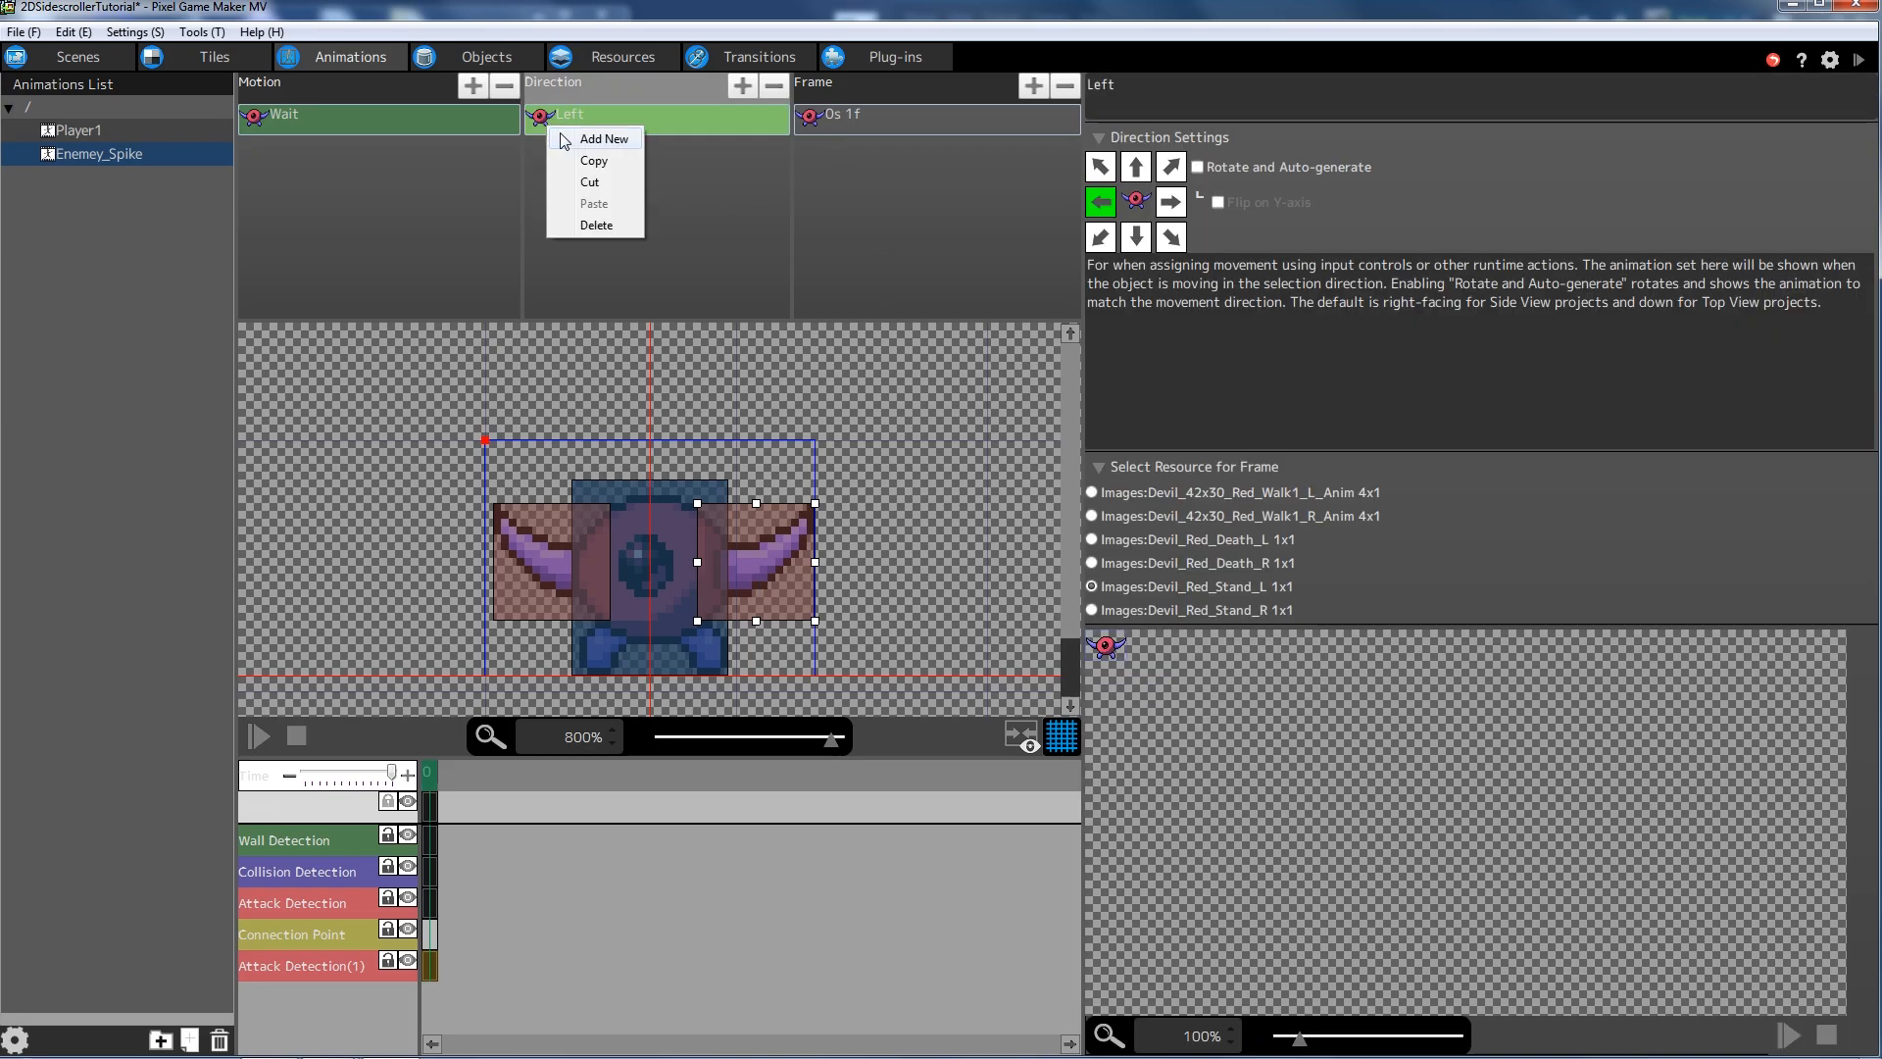
left_click(626, 168)
right_click(602, 194)
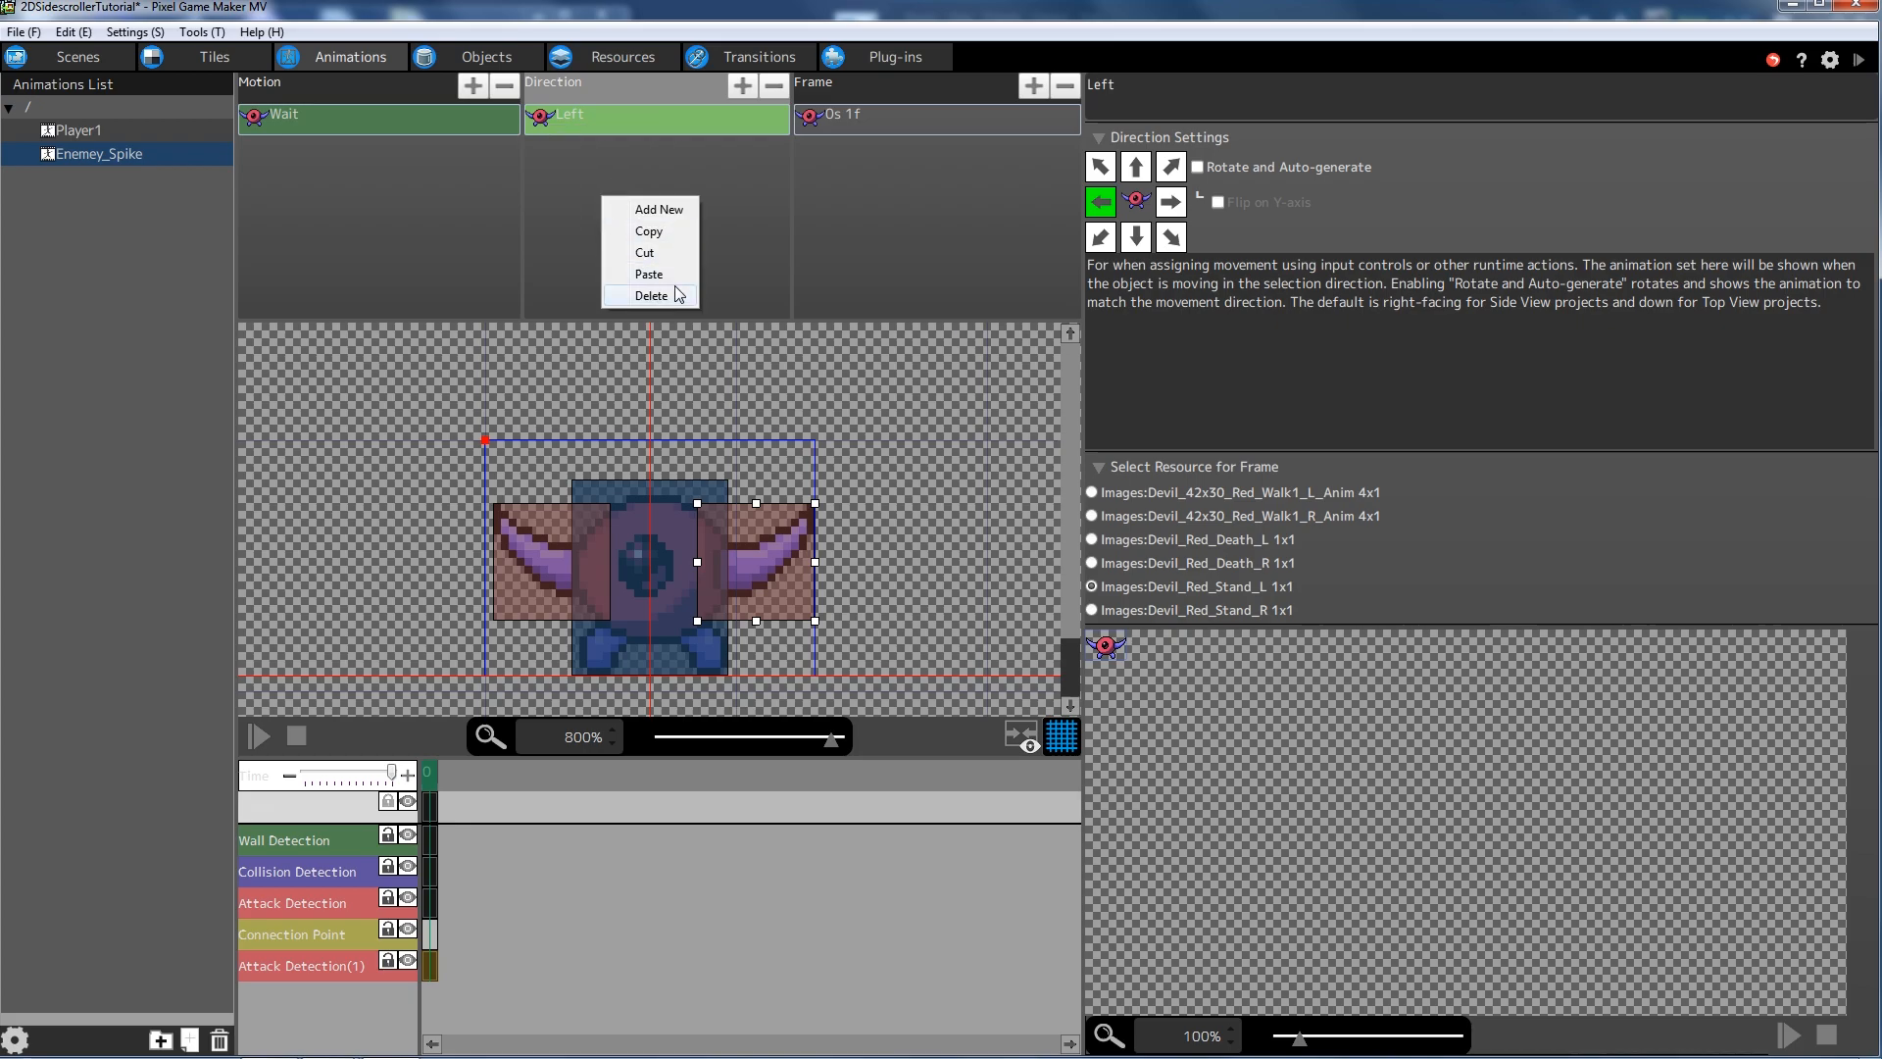
left_click(649, 275)
left_click(541, 157)
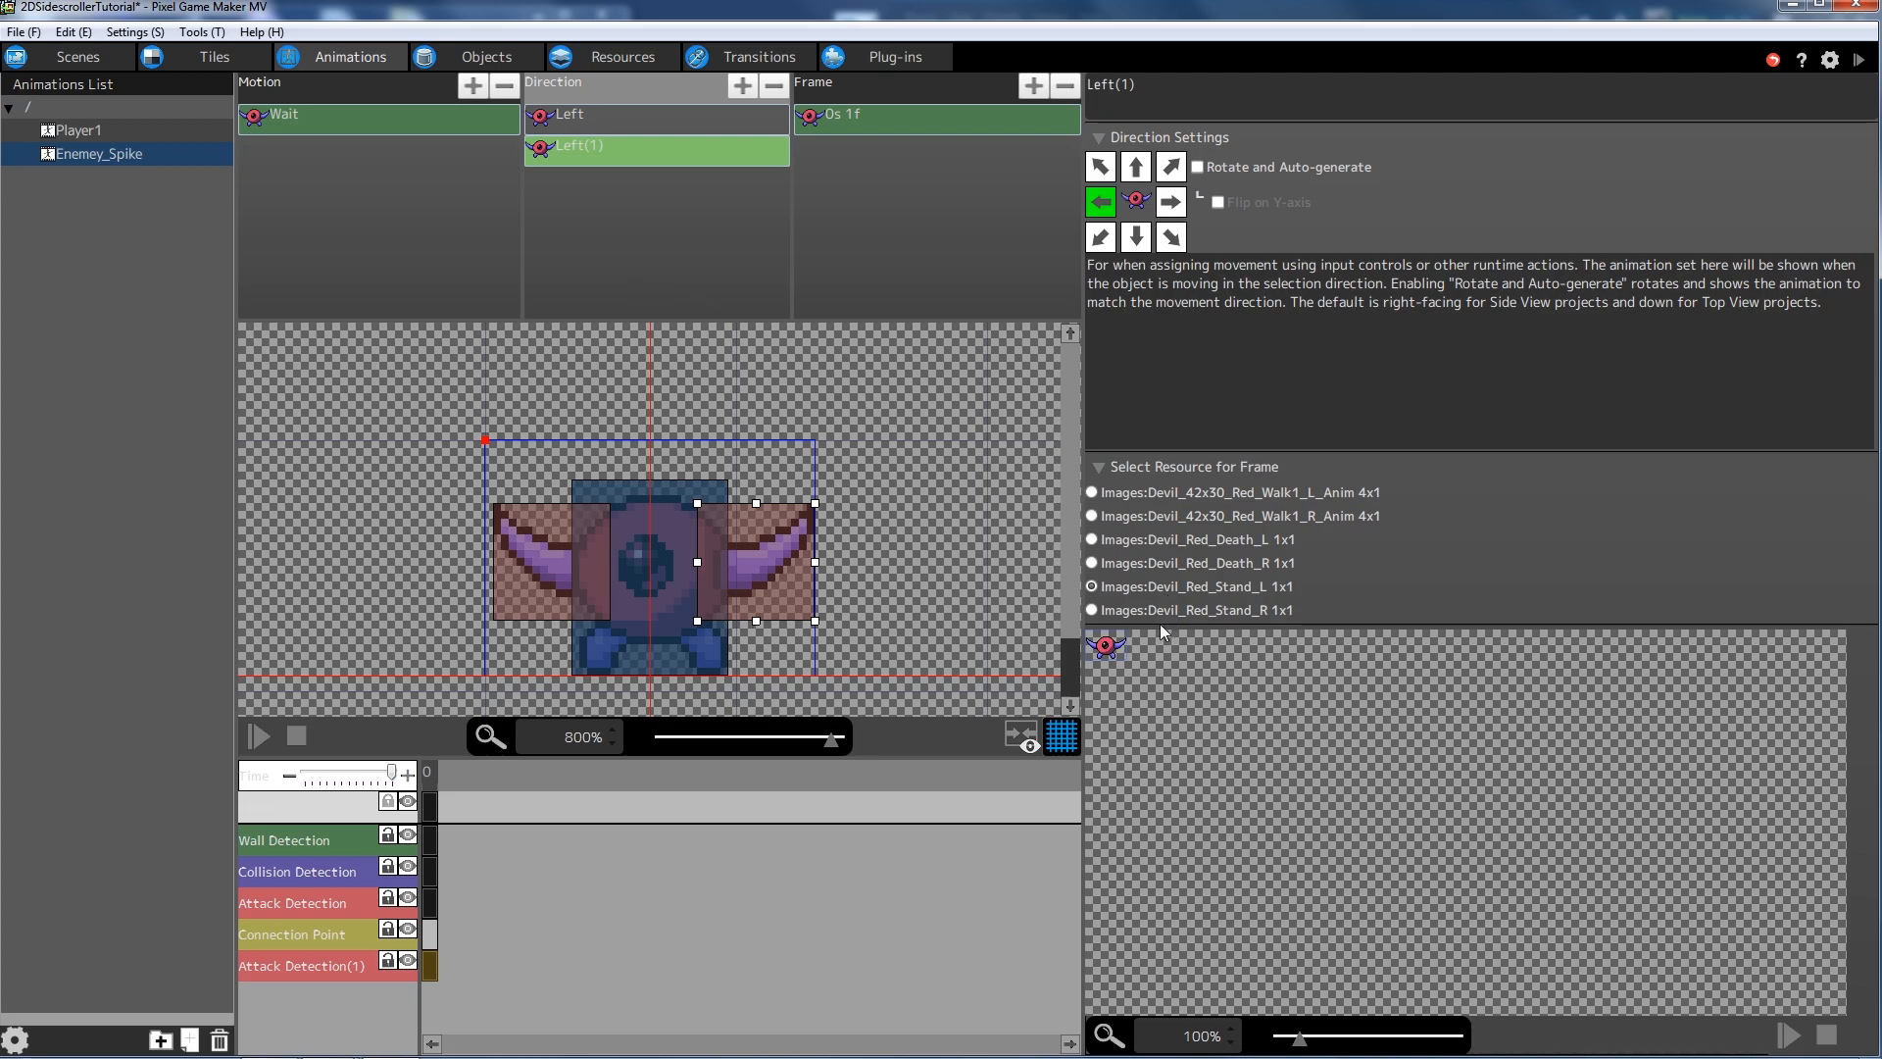
left_click(1092, 610)
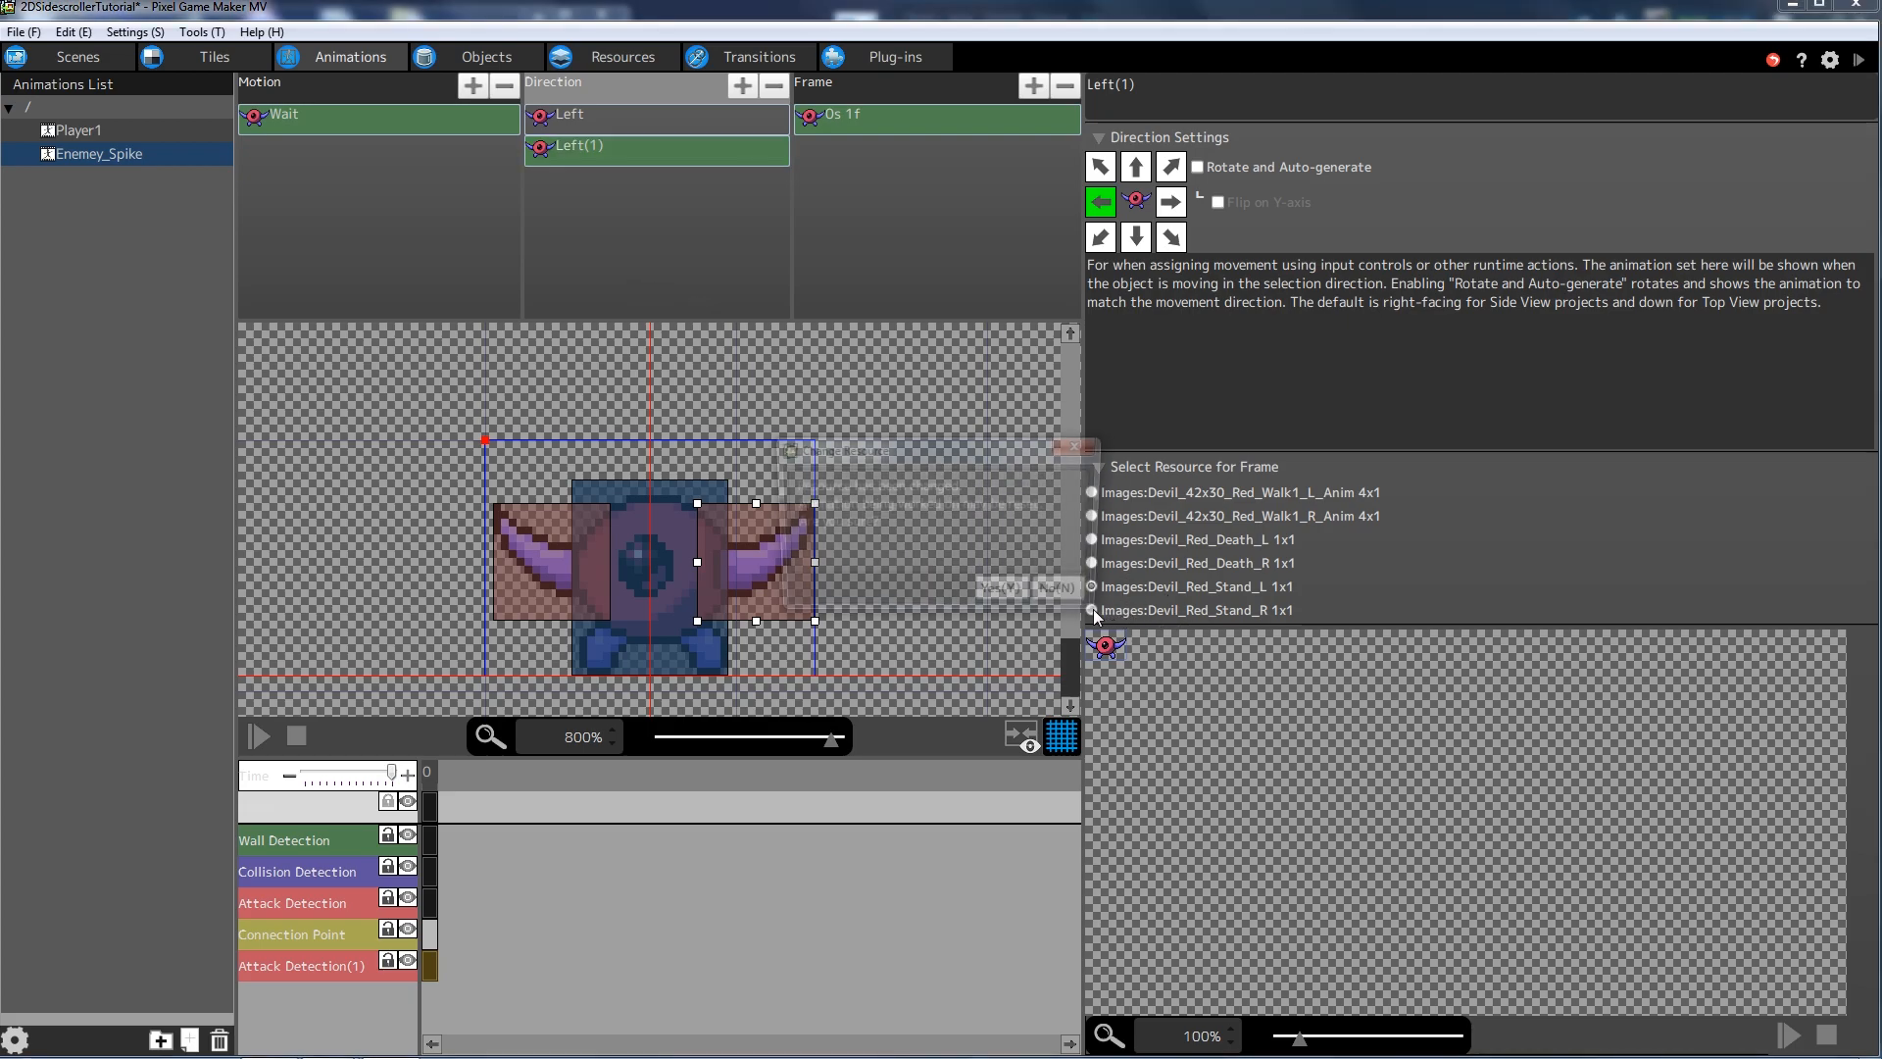
left_click(1025, 596)
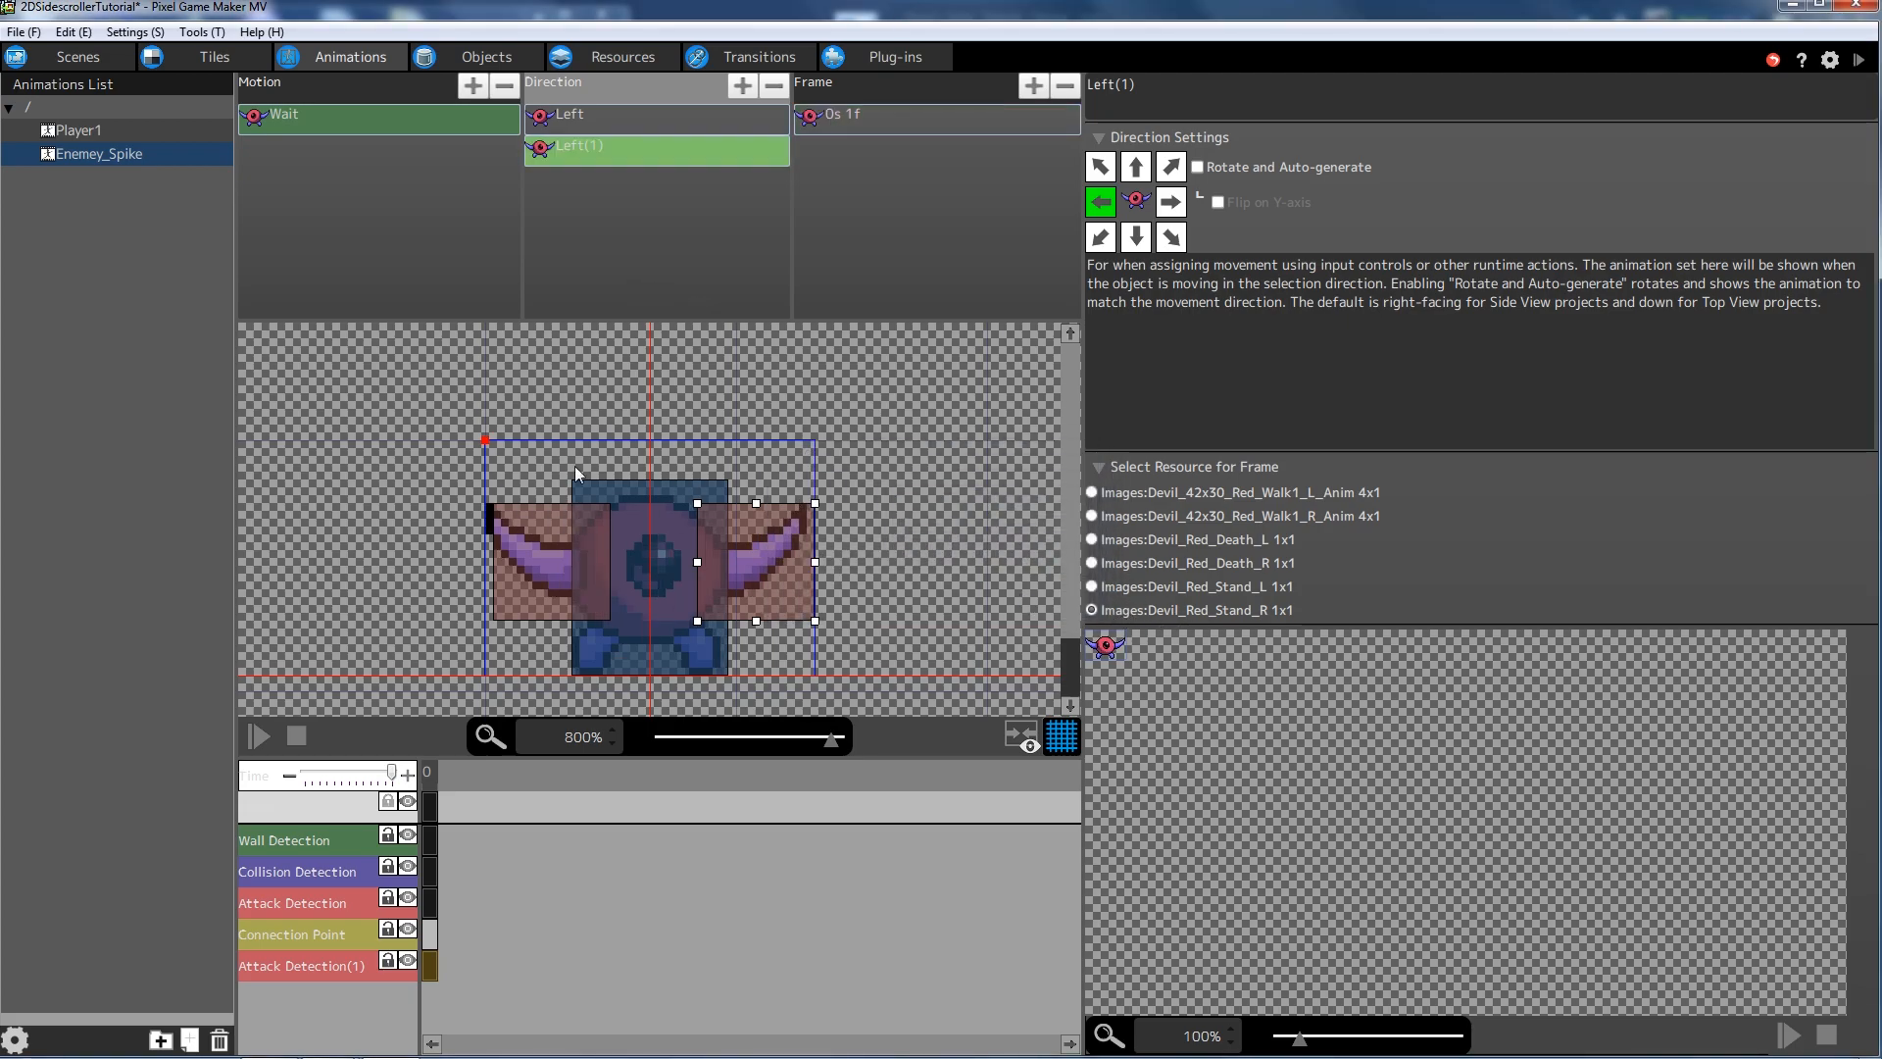
- Shift the copied direction's attack, collision and wall detection areas slightly left to fit the right-facing sprite, with the wall area at X 10, Y 5
left_click(572, 547)
left_click_drag(573, 547, 567, 547)
left_click_drag(745, 563, 655, 529)
left_click(661, 530)
left_click(727, 488)
left_click(725, 491)
left_click_drag(725, 494, 718, 493)
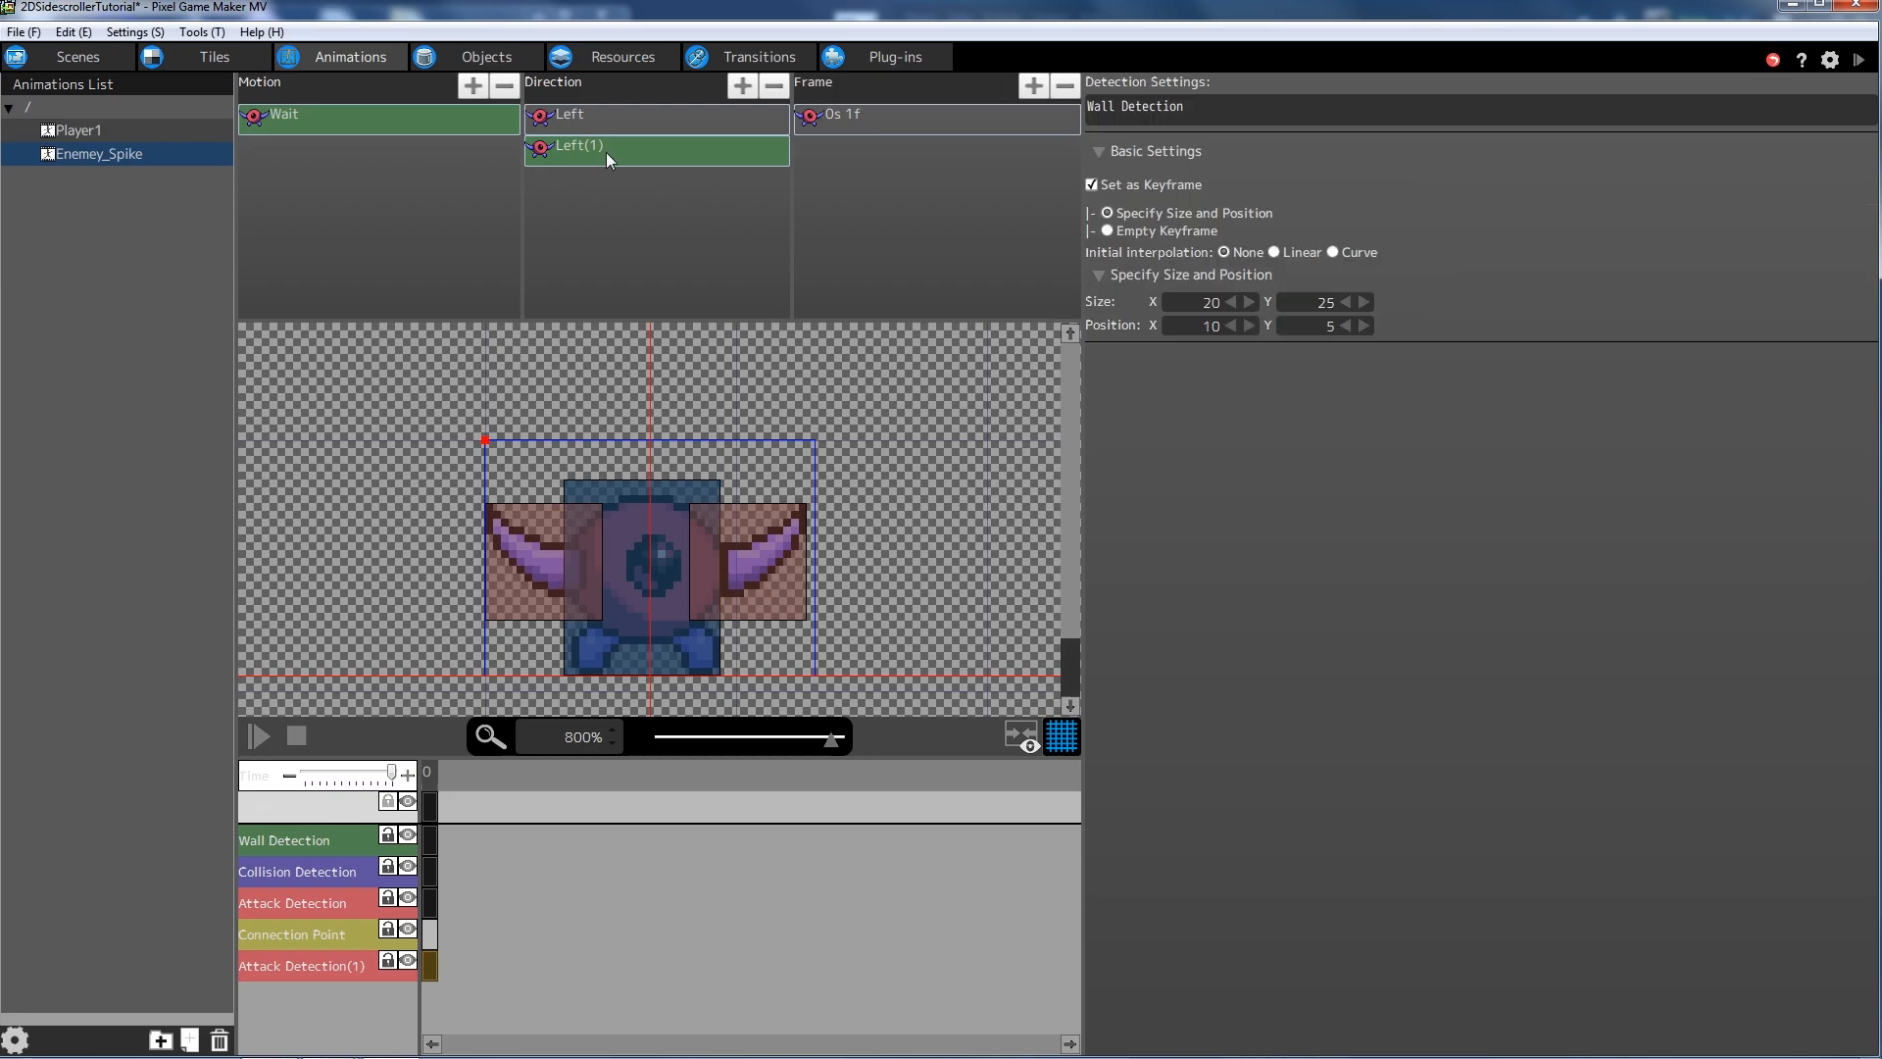
- Rename the copied direction of the Wait motion as Right
double_click(590, 145)
type("Right")
key("Return")
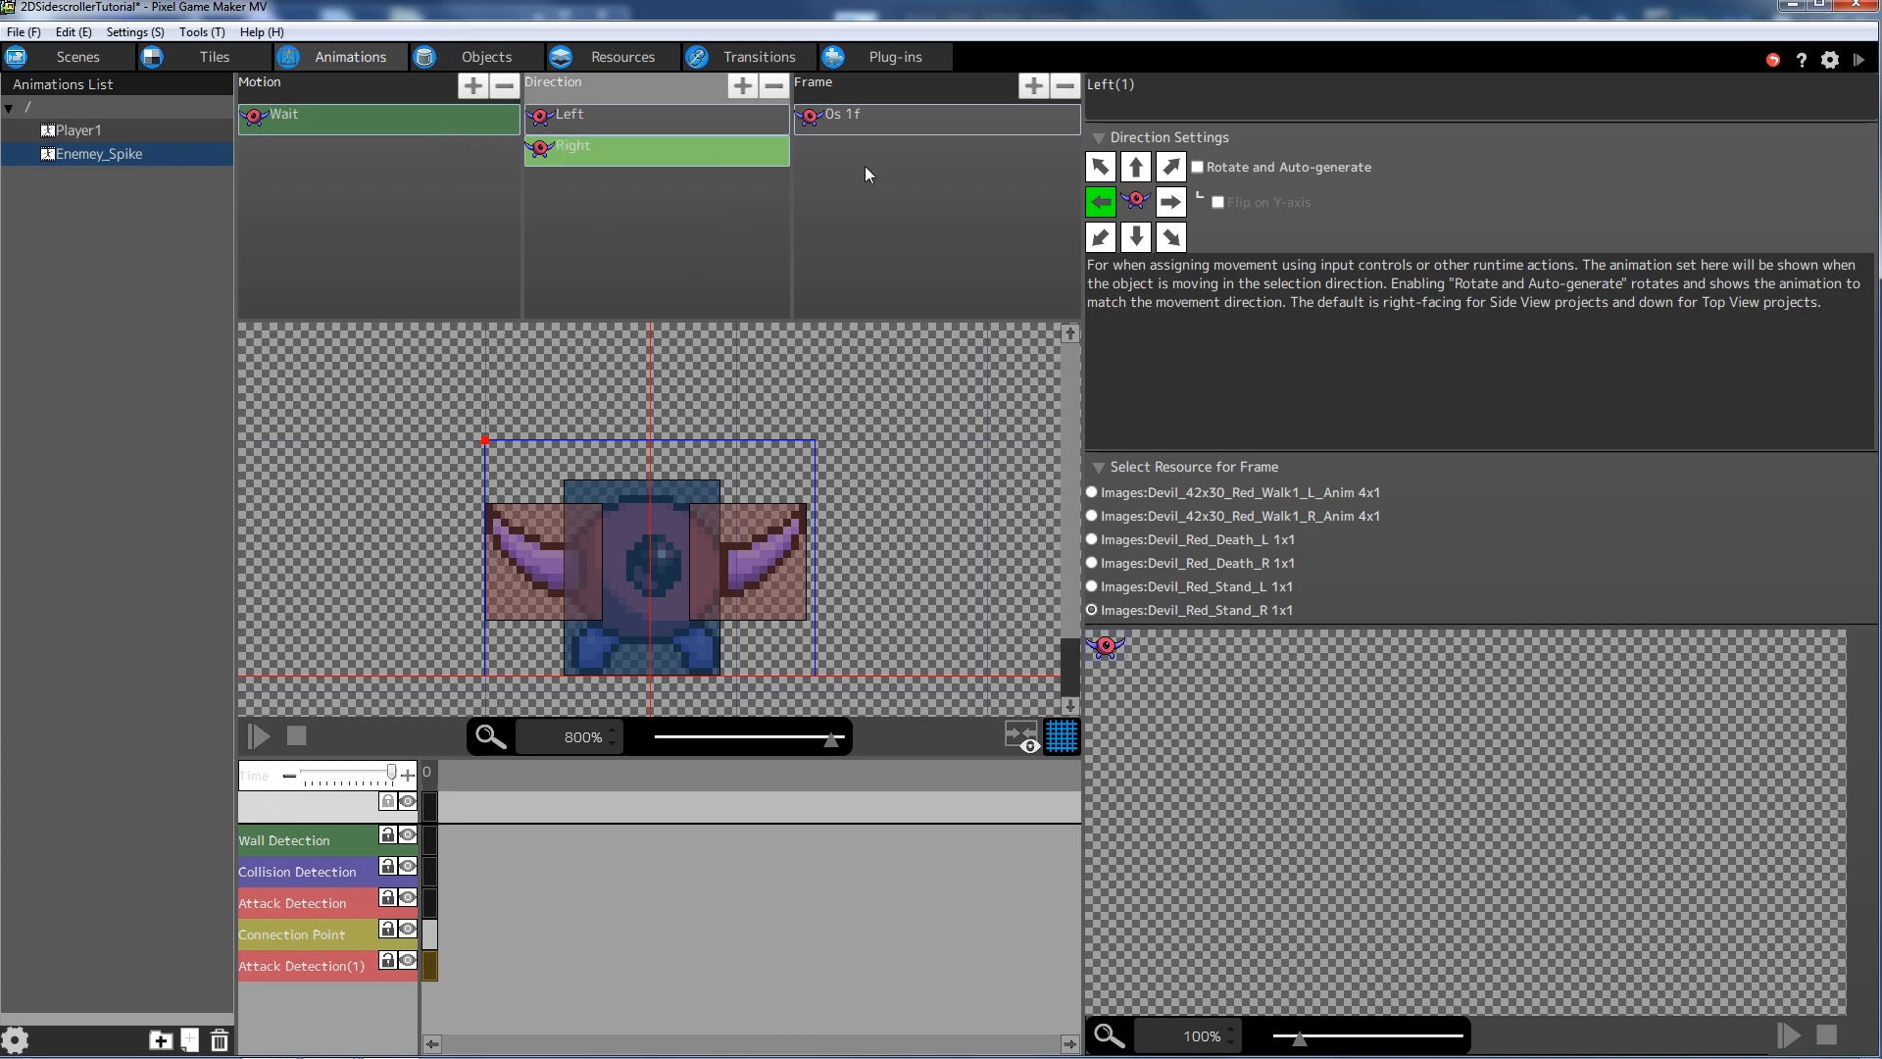
- Add a new motion to Enemey_Spike and name it Walking
left_click(331, 186)
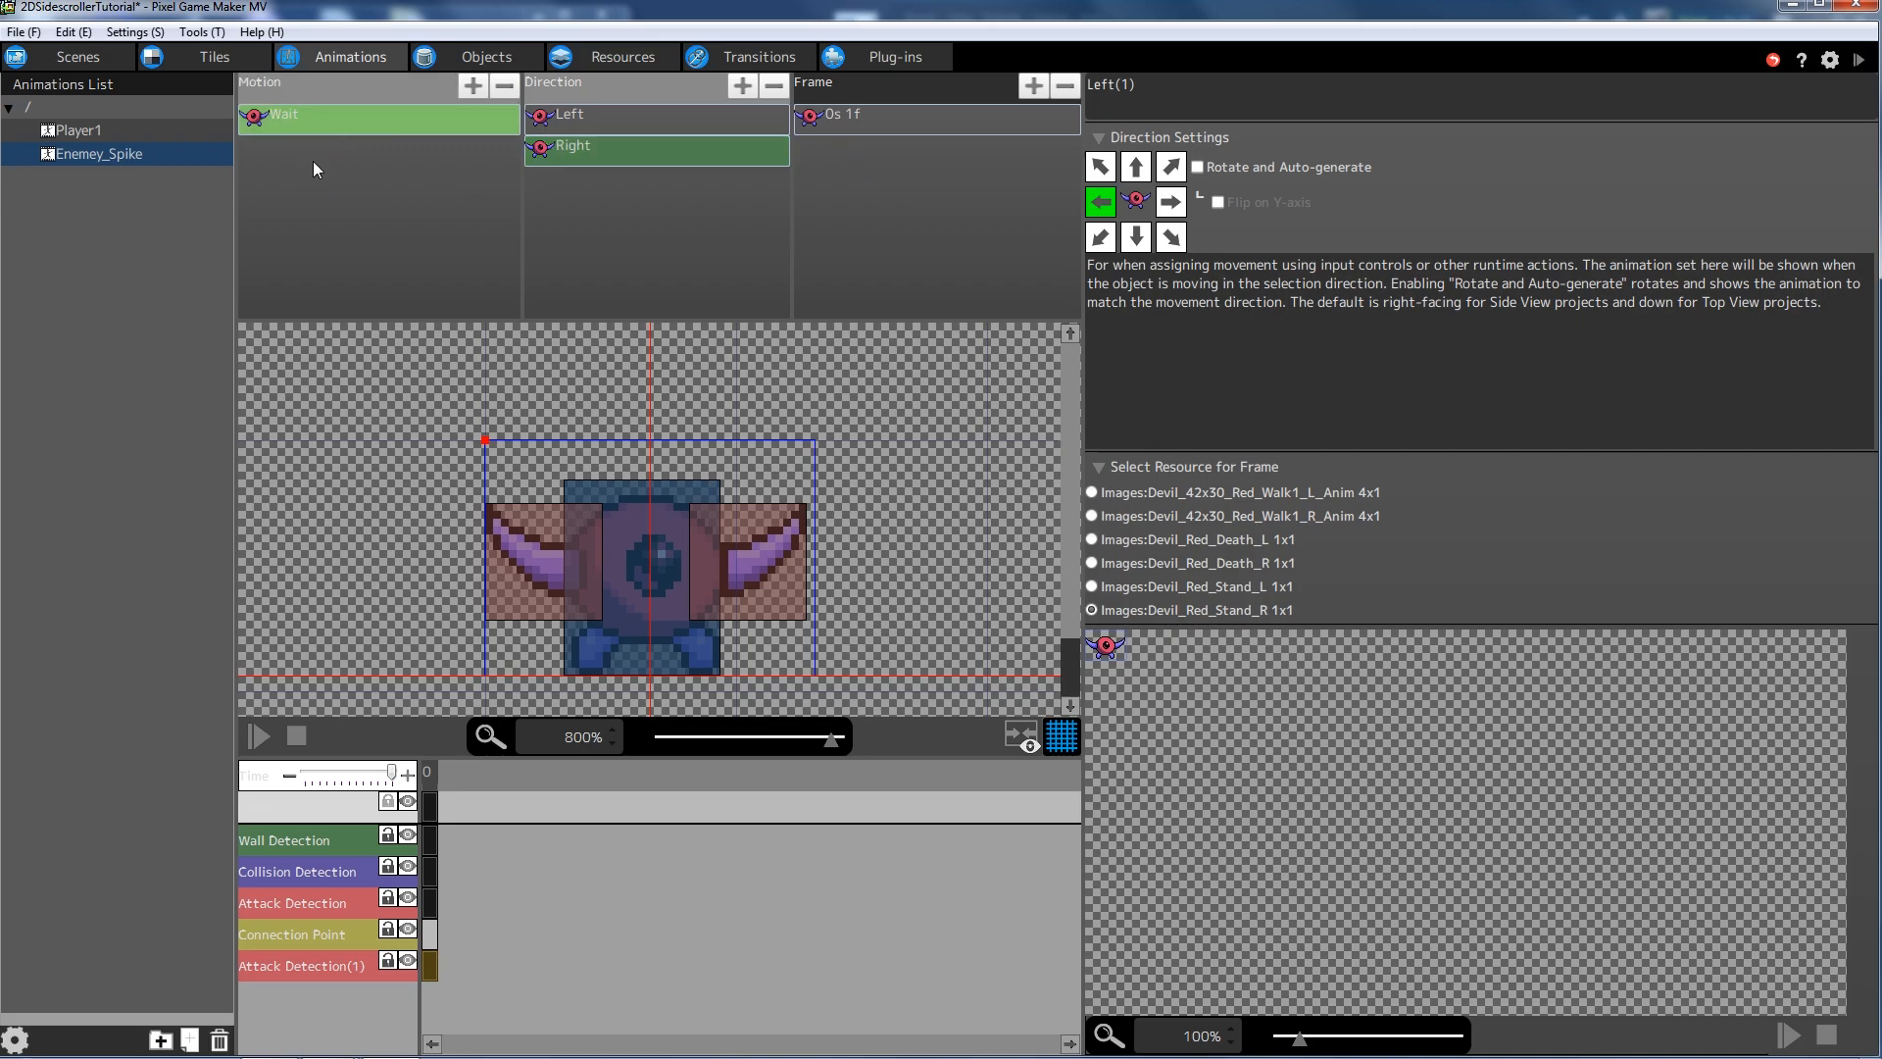
right_click(314, 171)
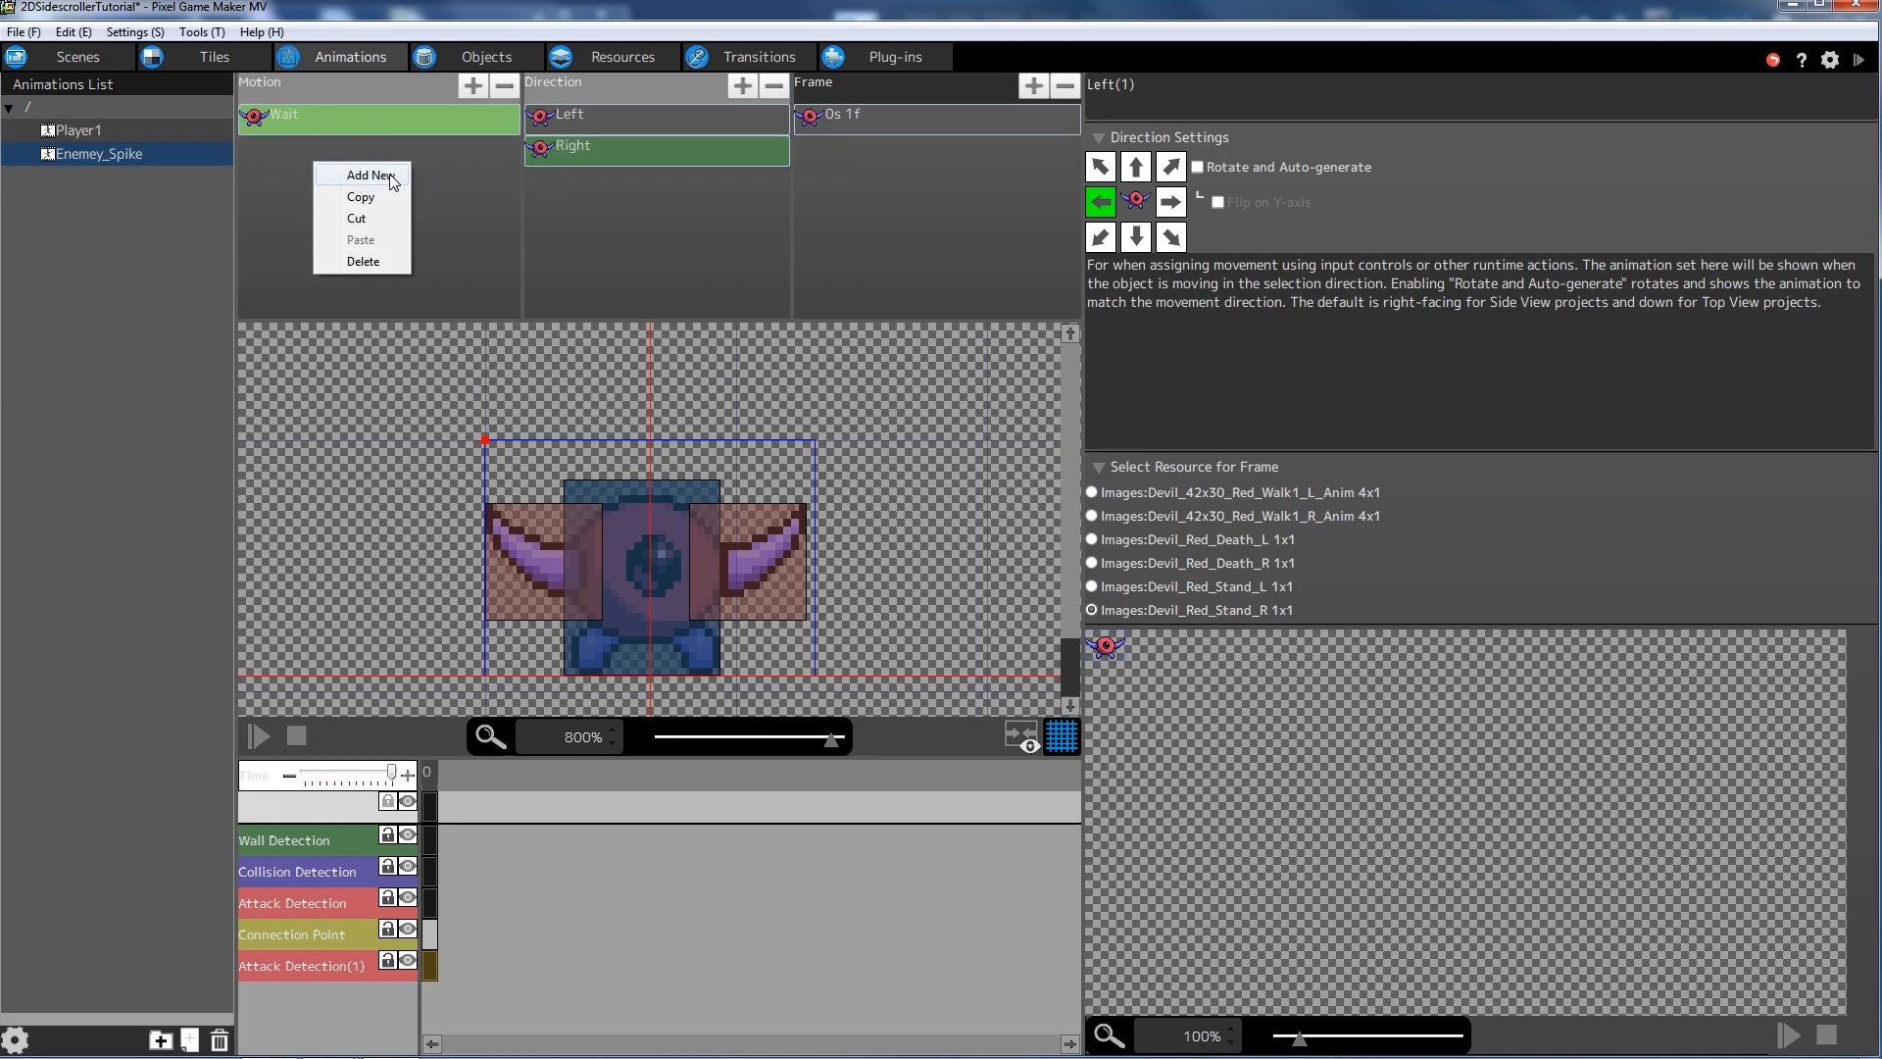
left_click(368, 175)
double_click(320, 153)
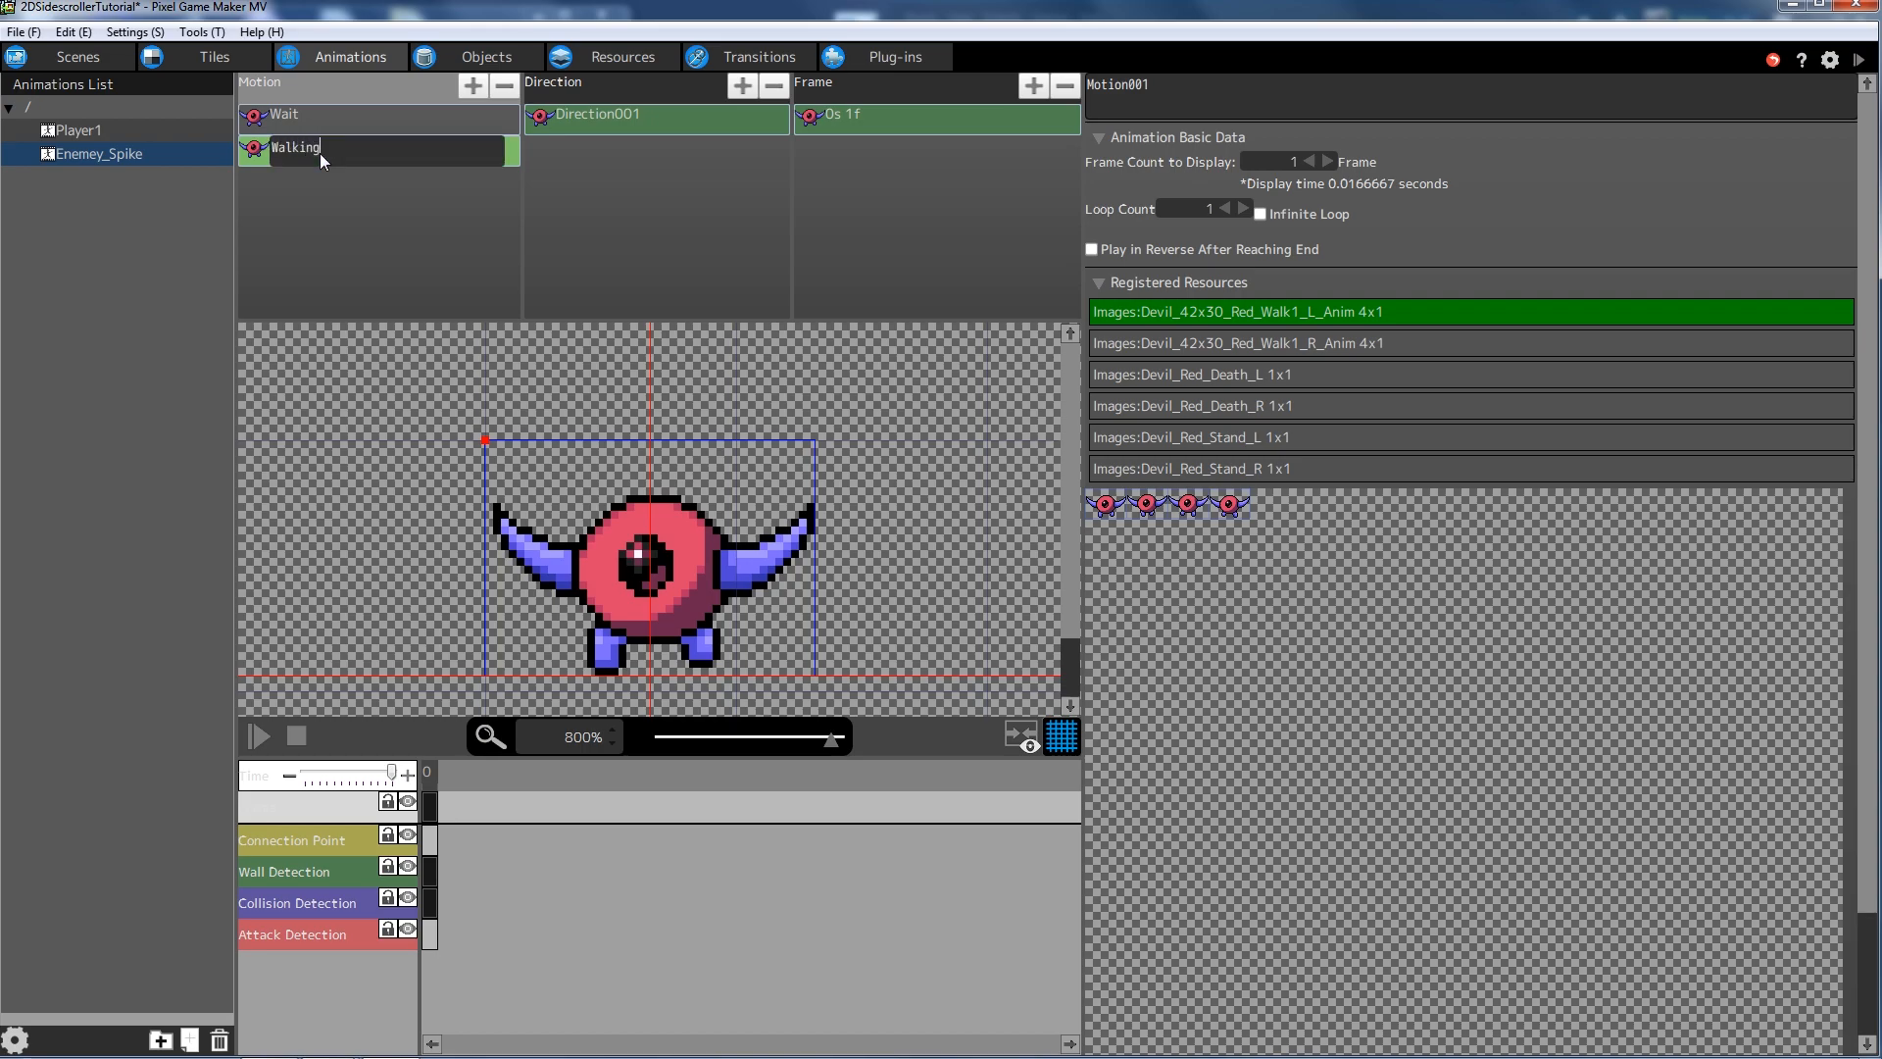
key("Return")
- Rename the Walking motion's only direction as Left
left_click(615, 151)
double_click(610, 122)
type("Lef")
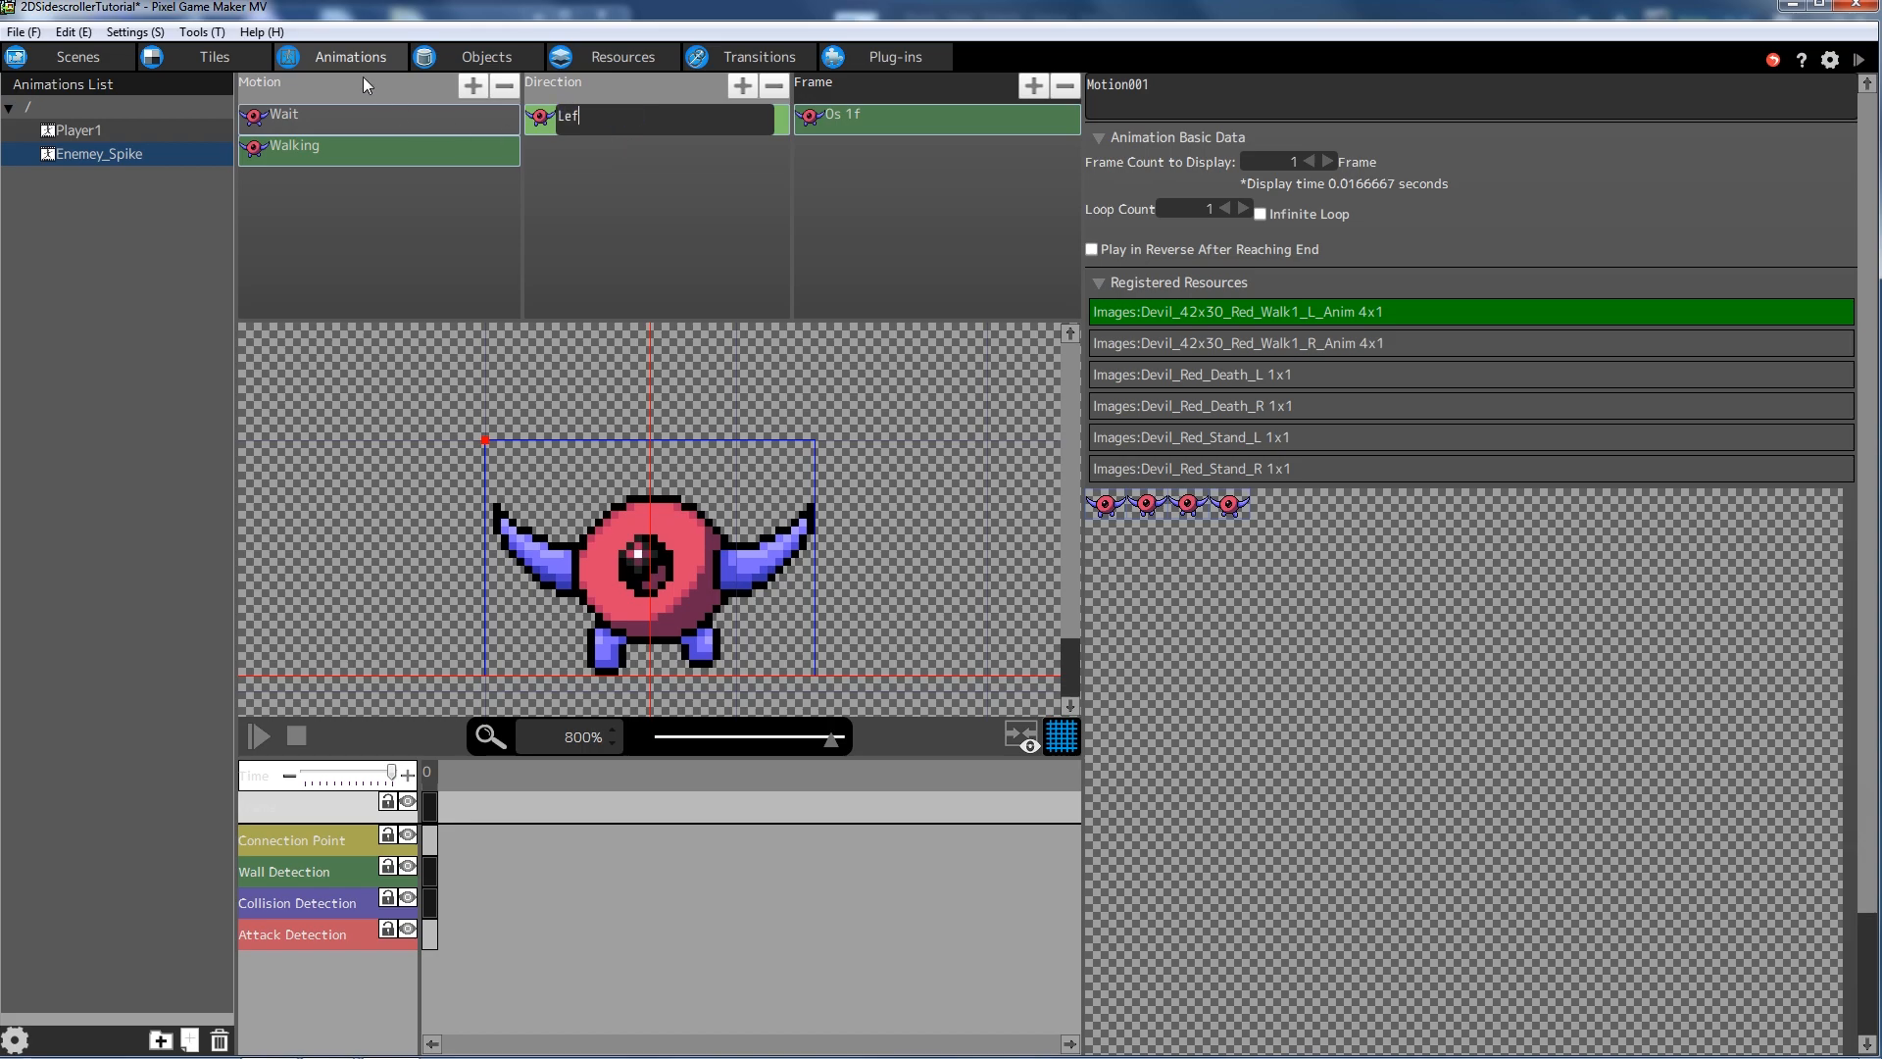
type("t")
key("Return")
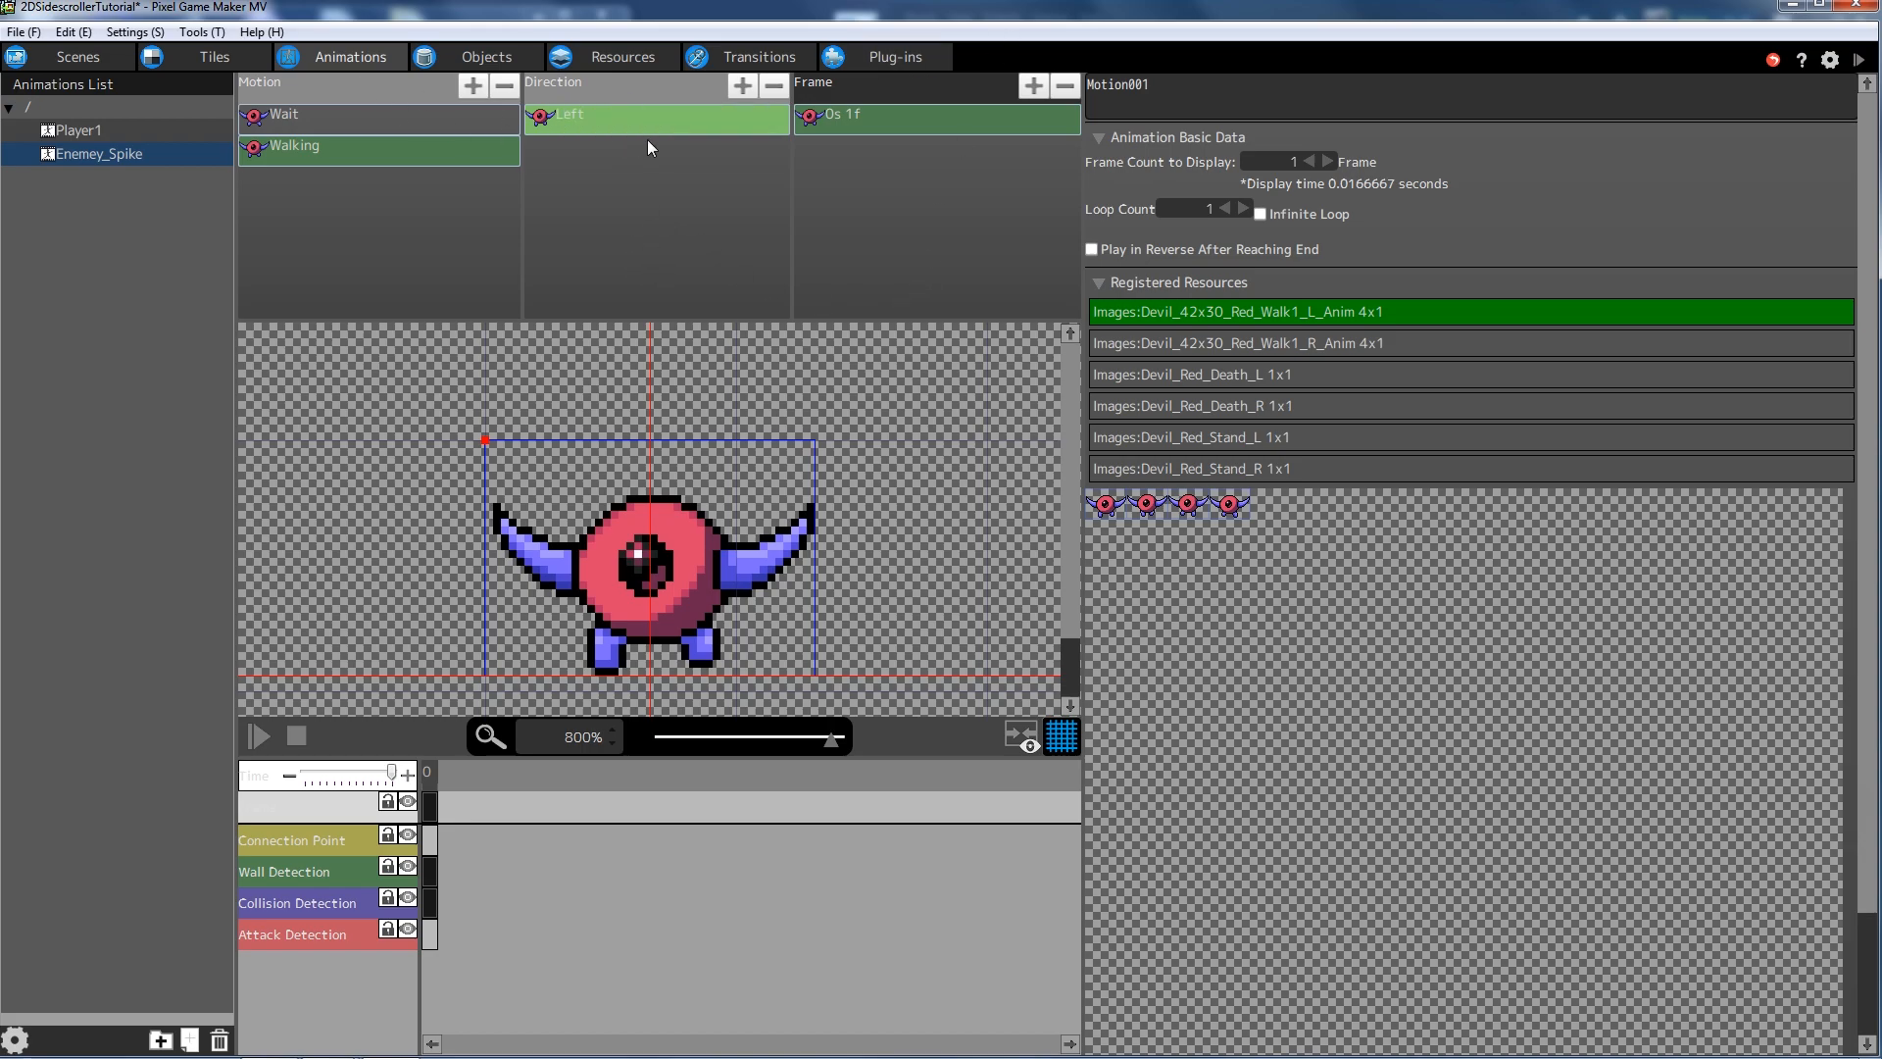
left_click(538, 145)
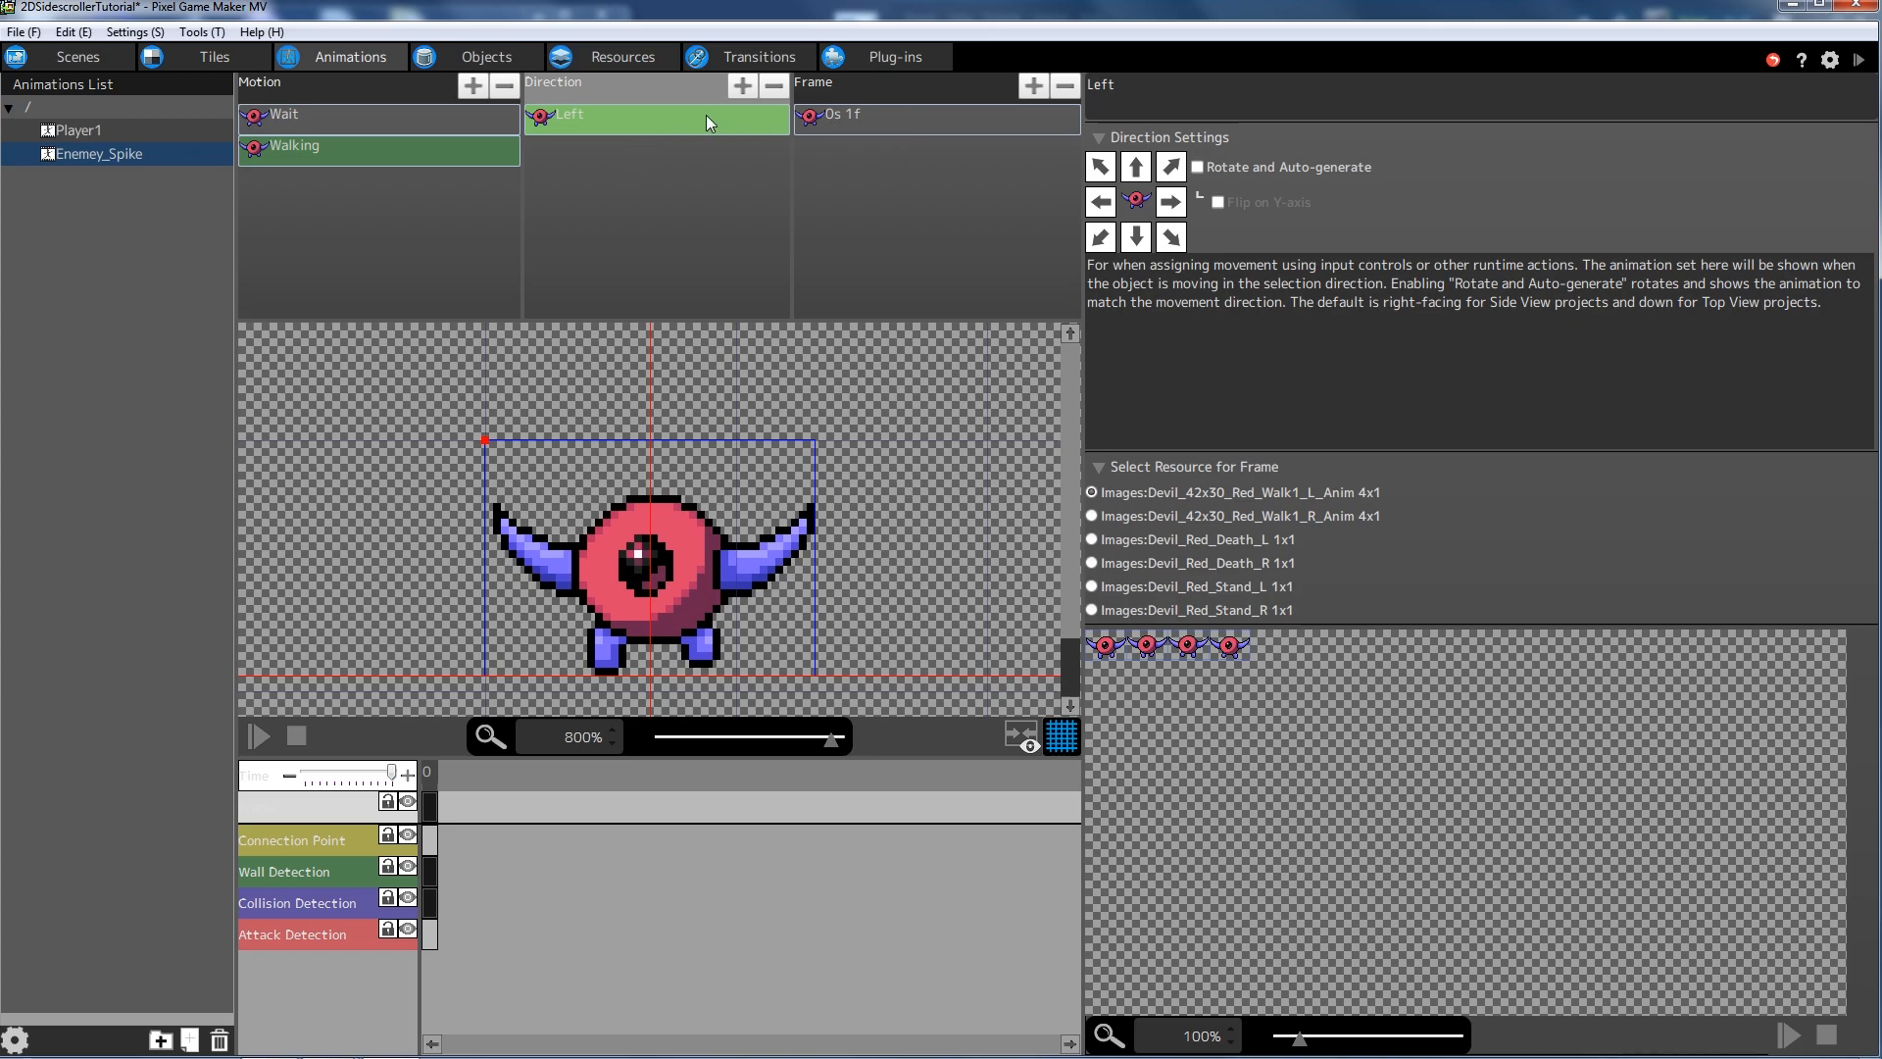
- Add three new frames to the Walking motion's Left direction
left_click(828, 119)
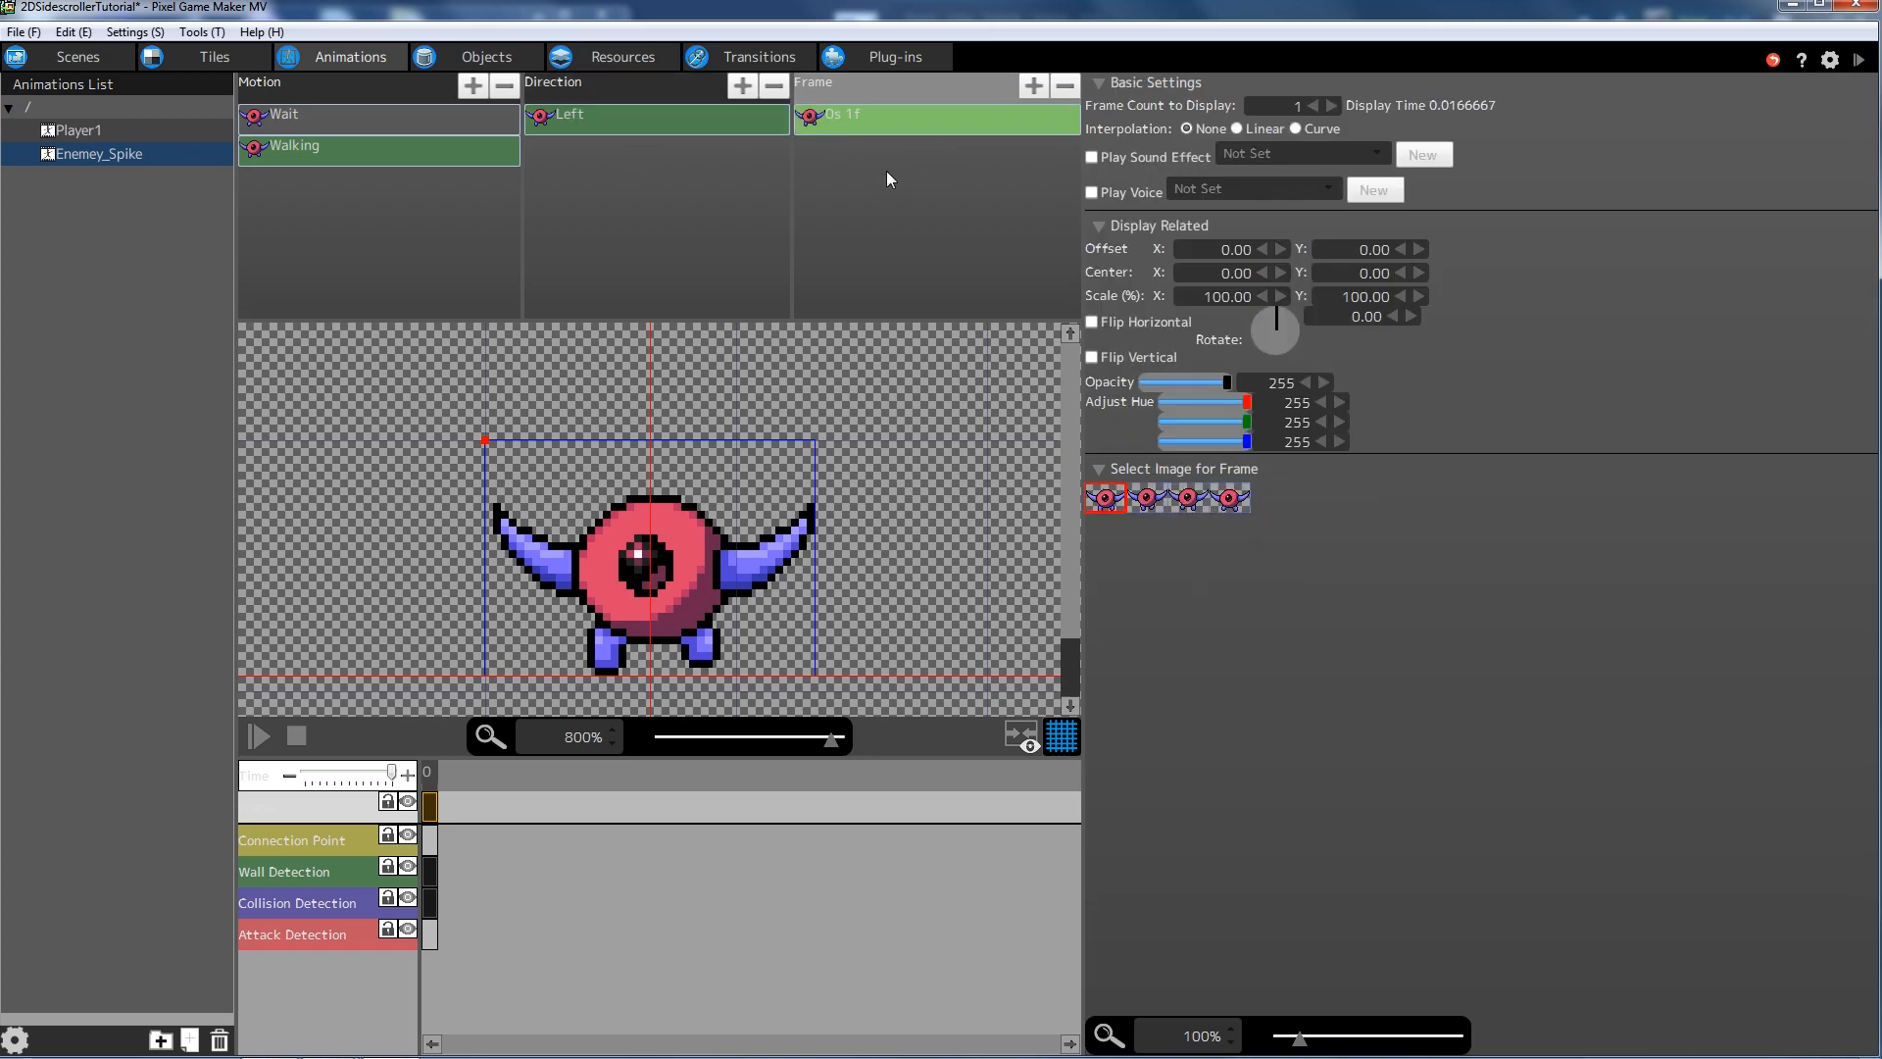
right_click(859, 176)
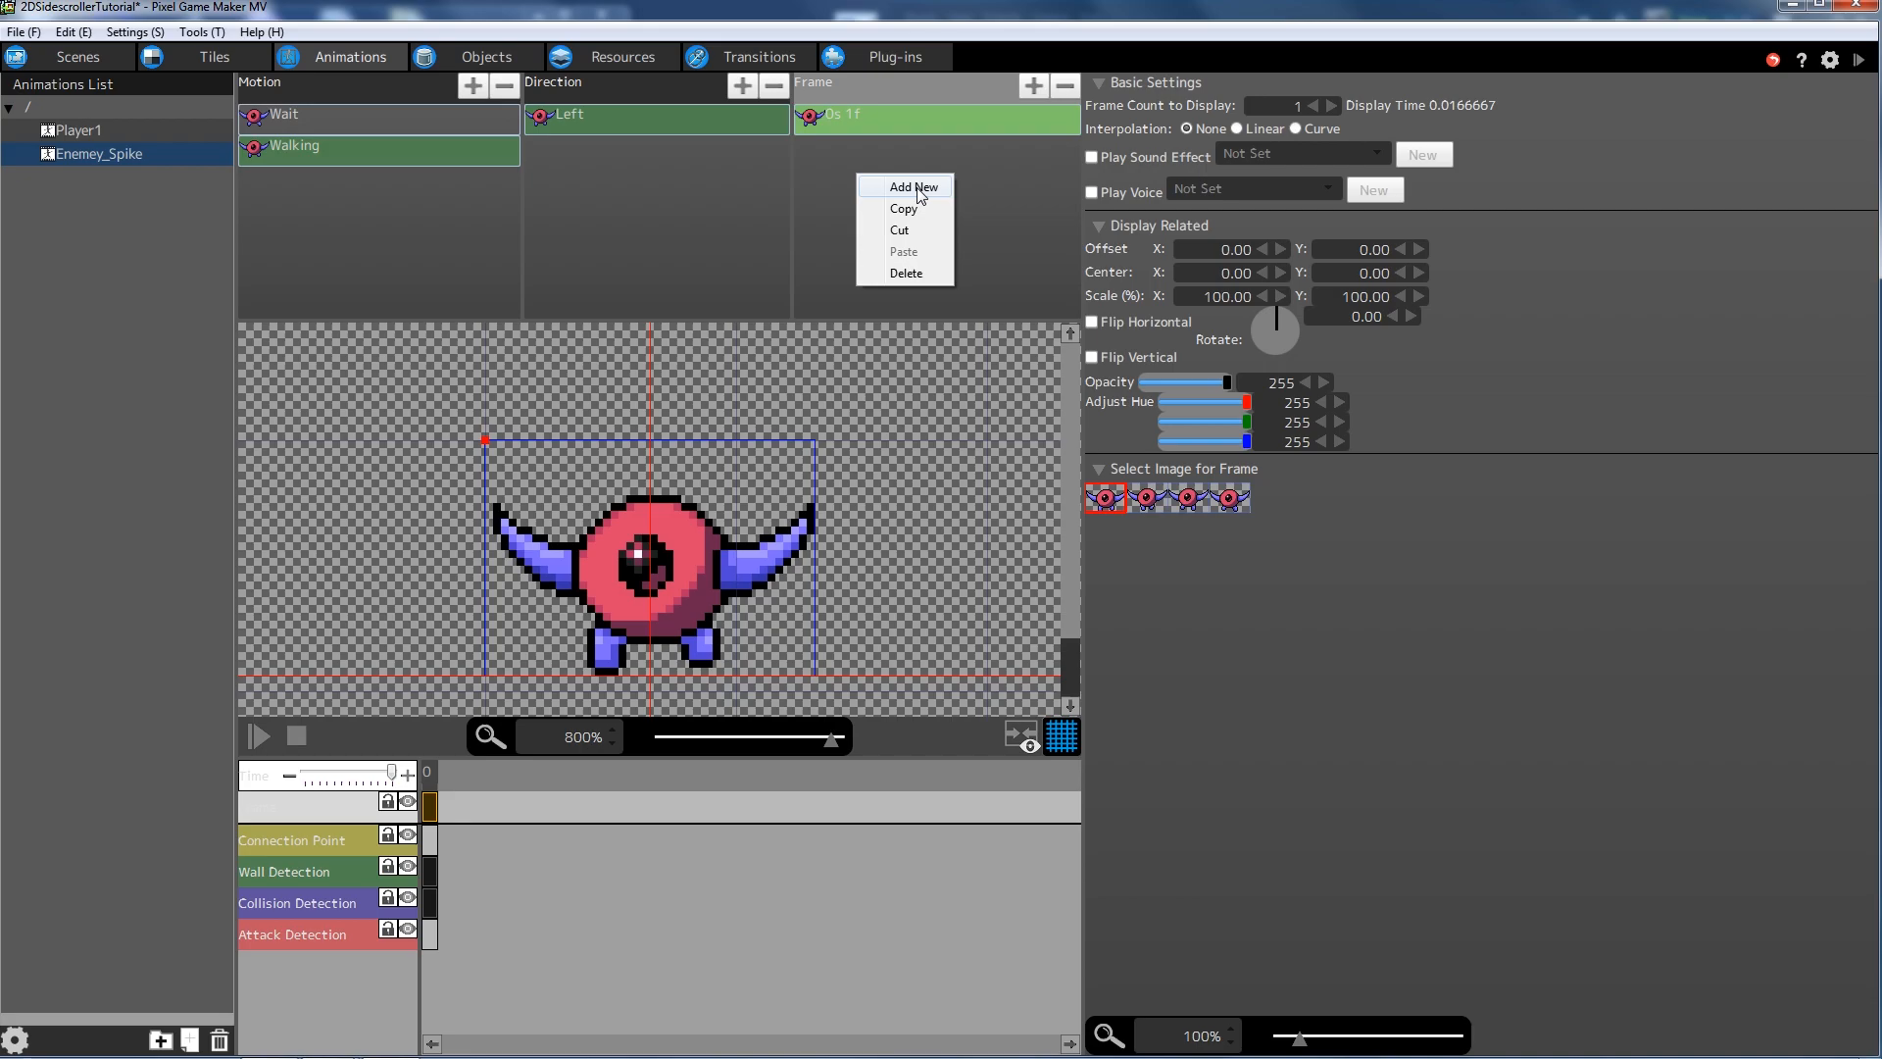
left_click(917, 189)
right_click(873, 207)
left_click(922, 218)
right_click(859, 220)
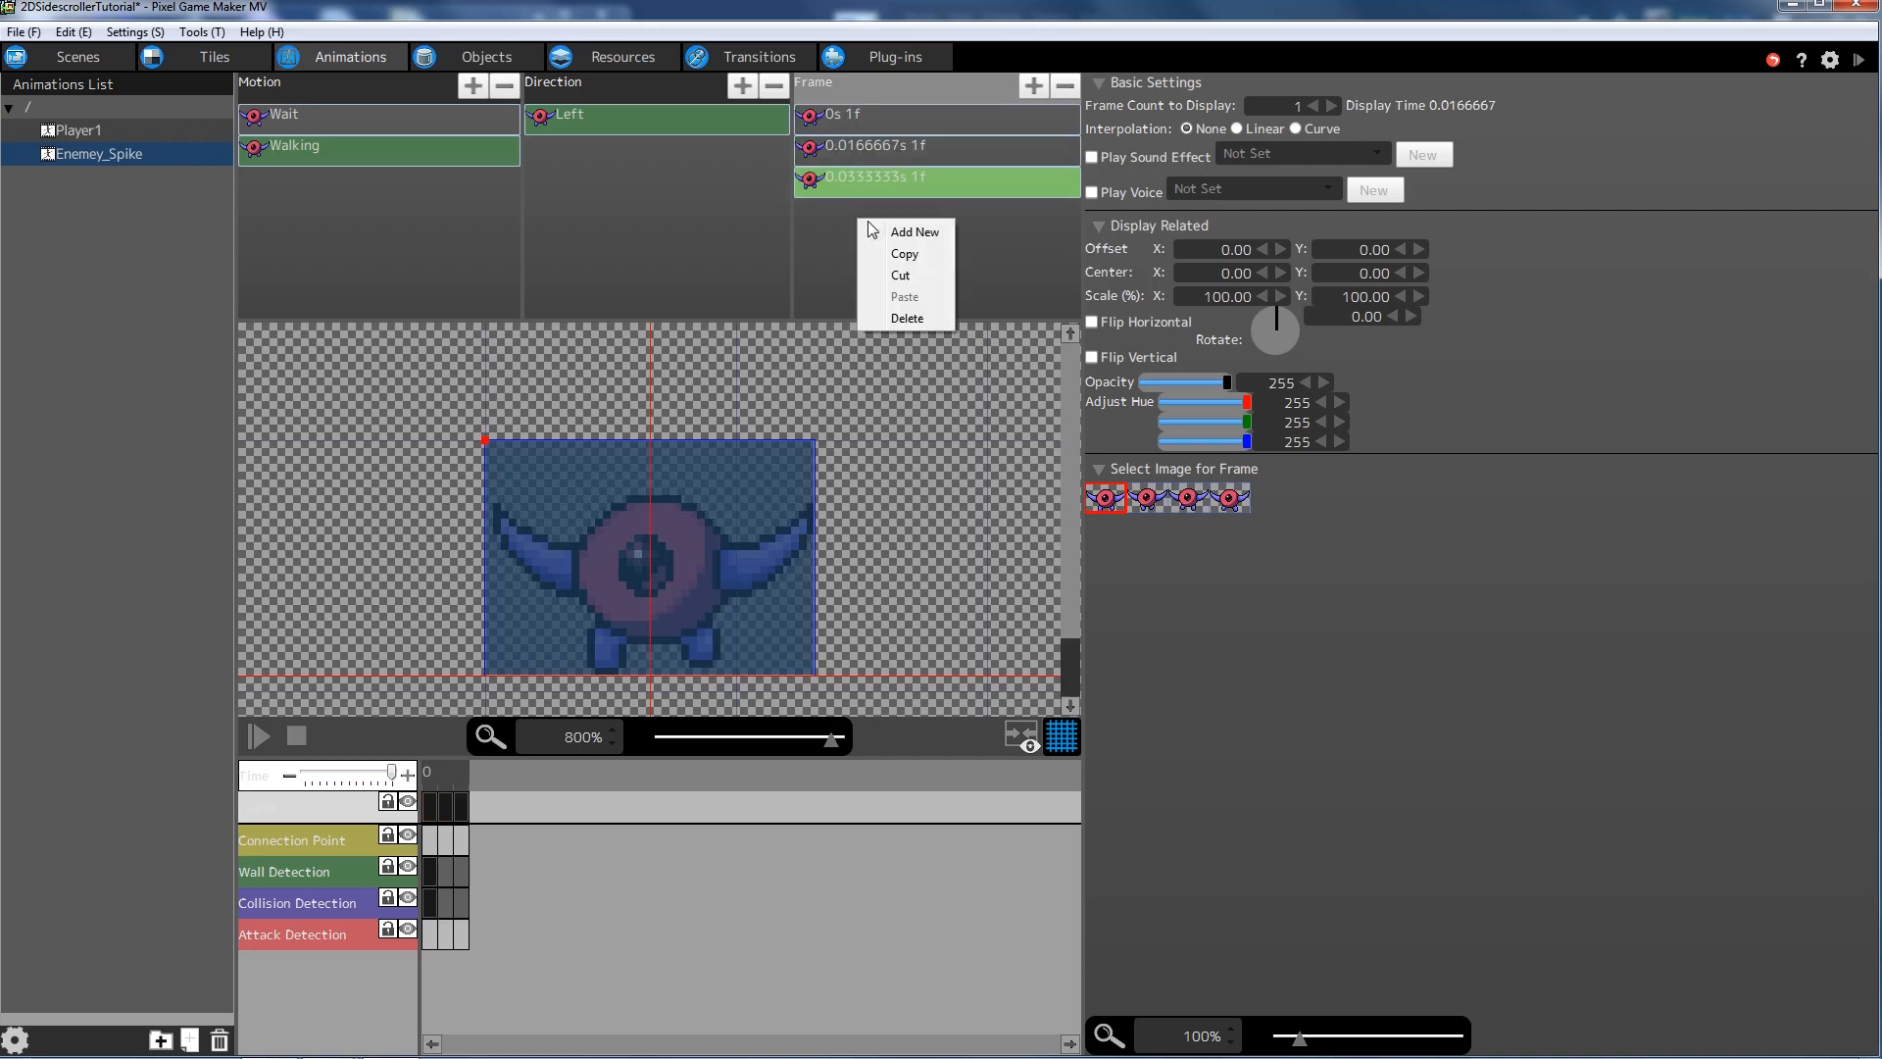
left_click(917, 232)
- Set the first walking frame's display count to 10
left_click(874, 118)
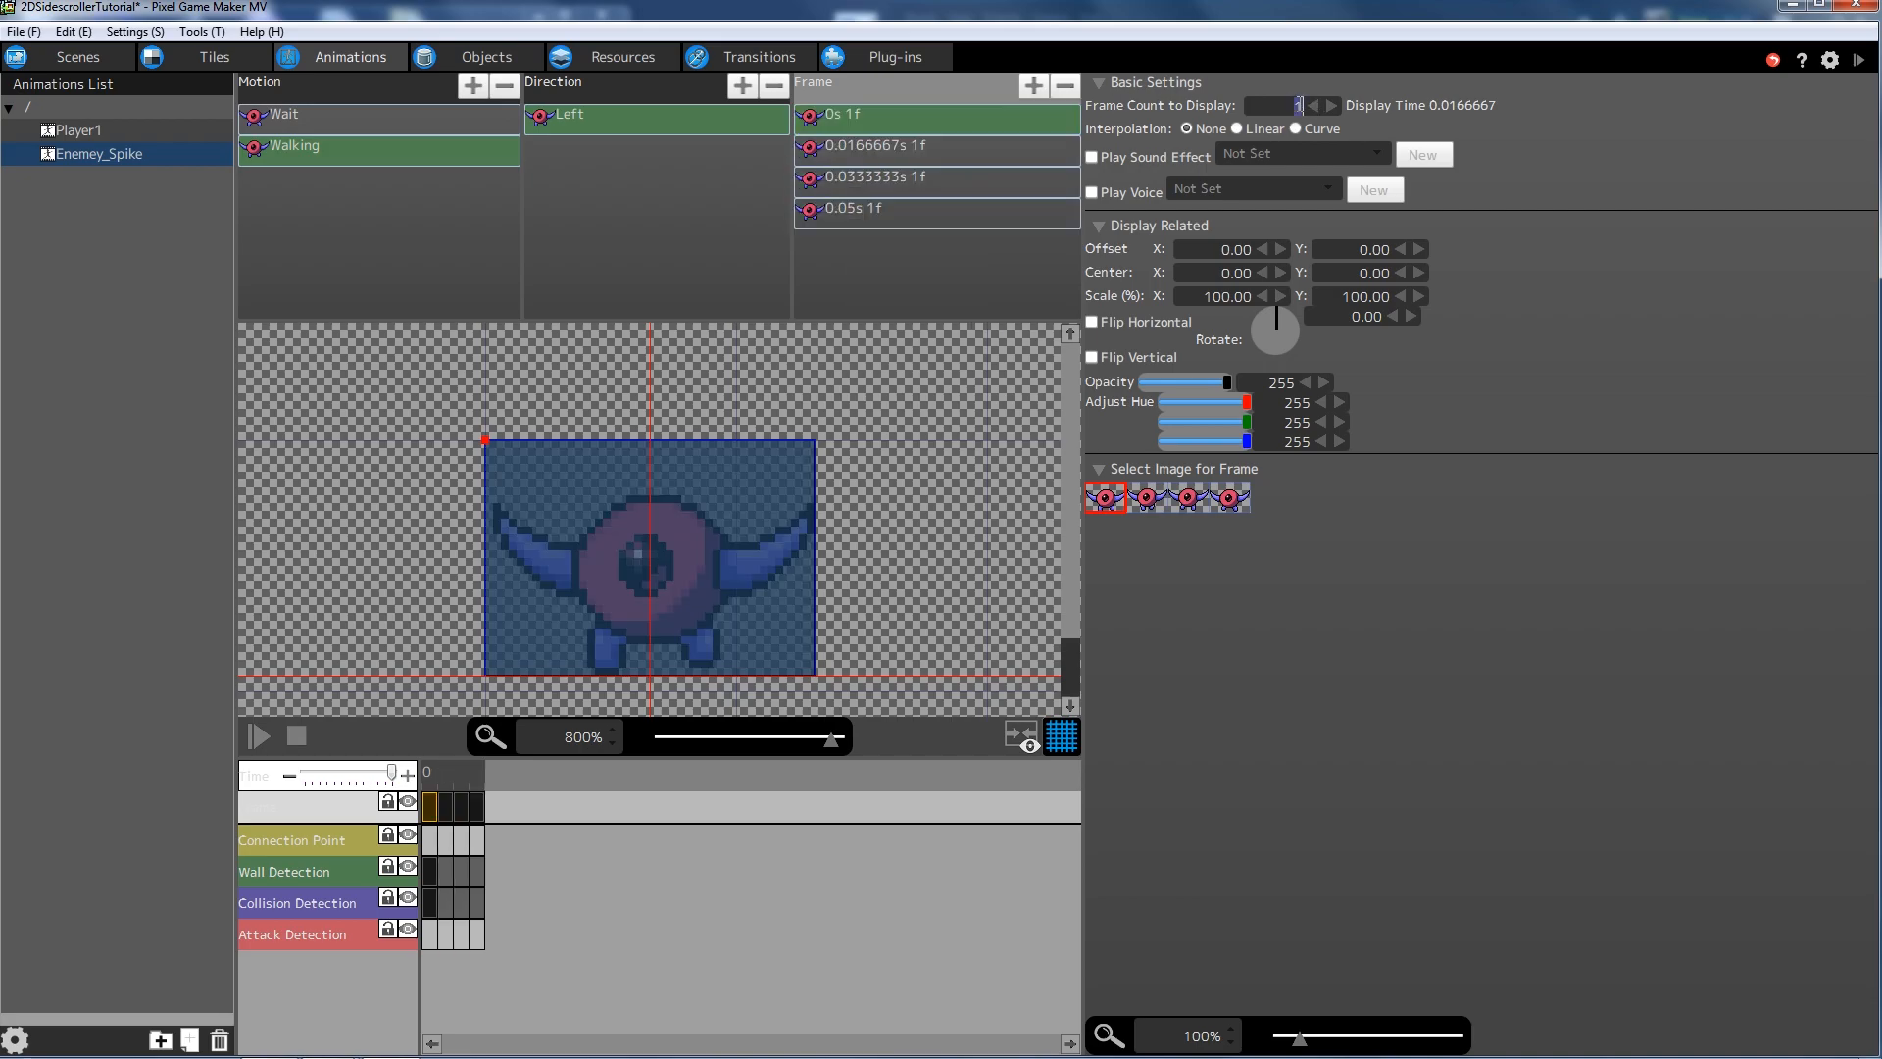
type("11")
key("BackSpace")
type("0")
key("Return")
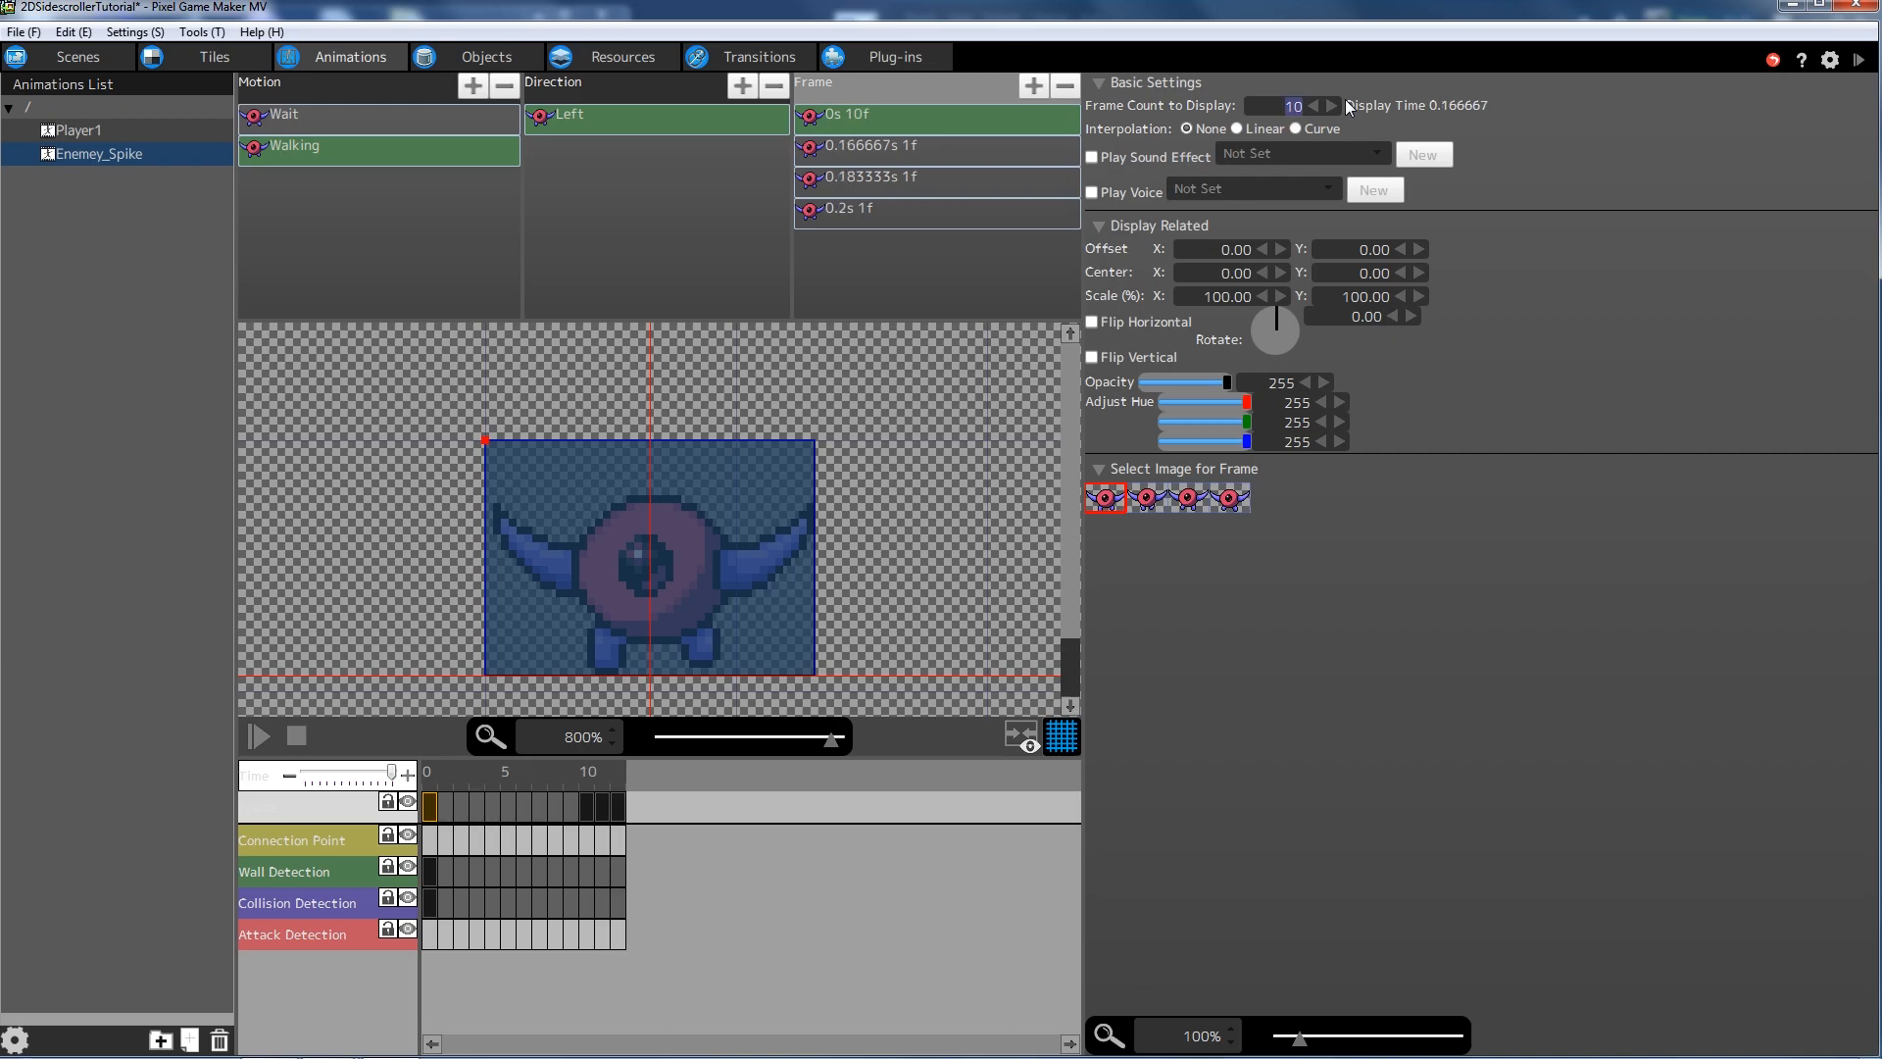
- Set the display count of the second, third and fourth walking frames to 10 each
left_click(976, 148)
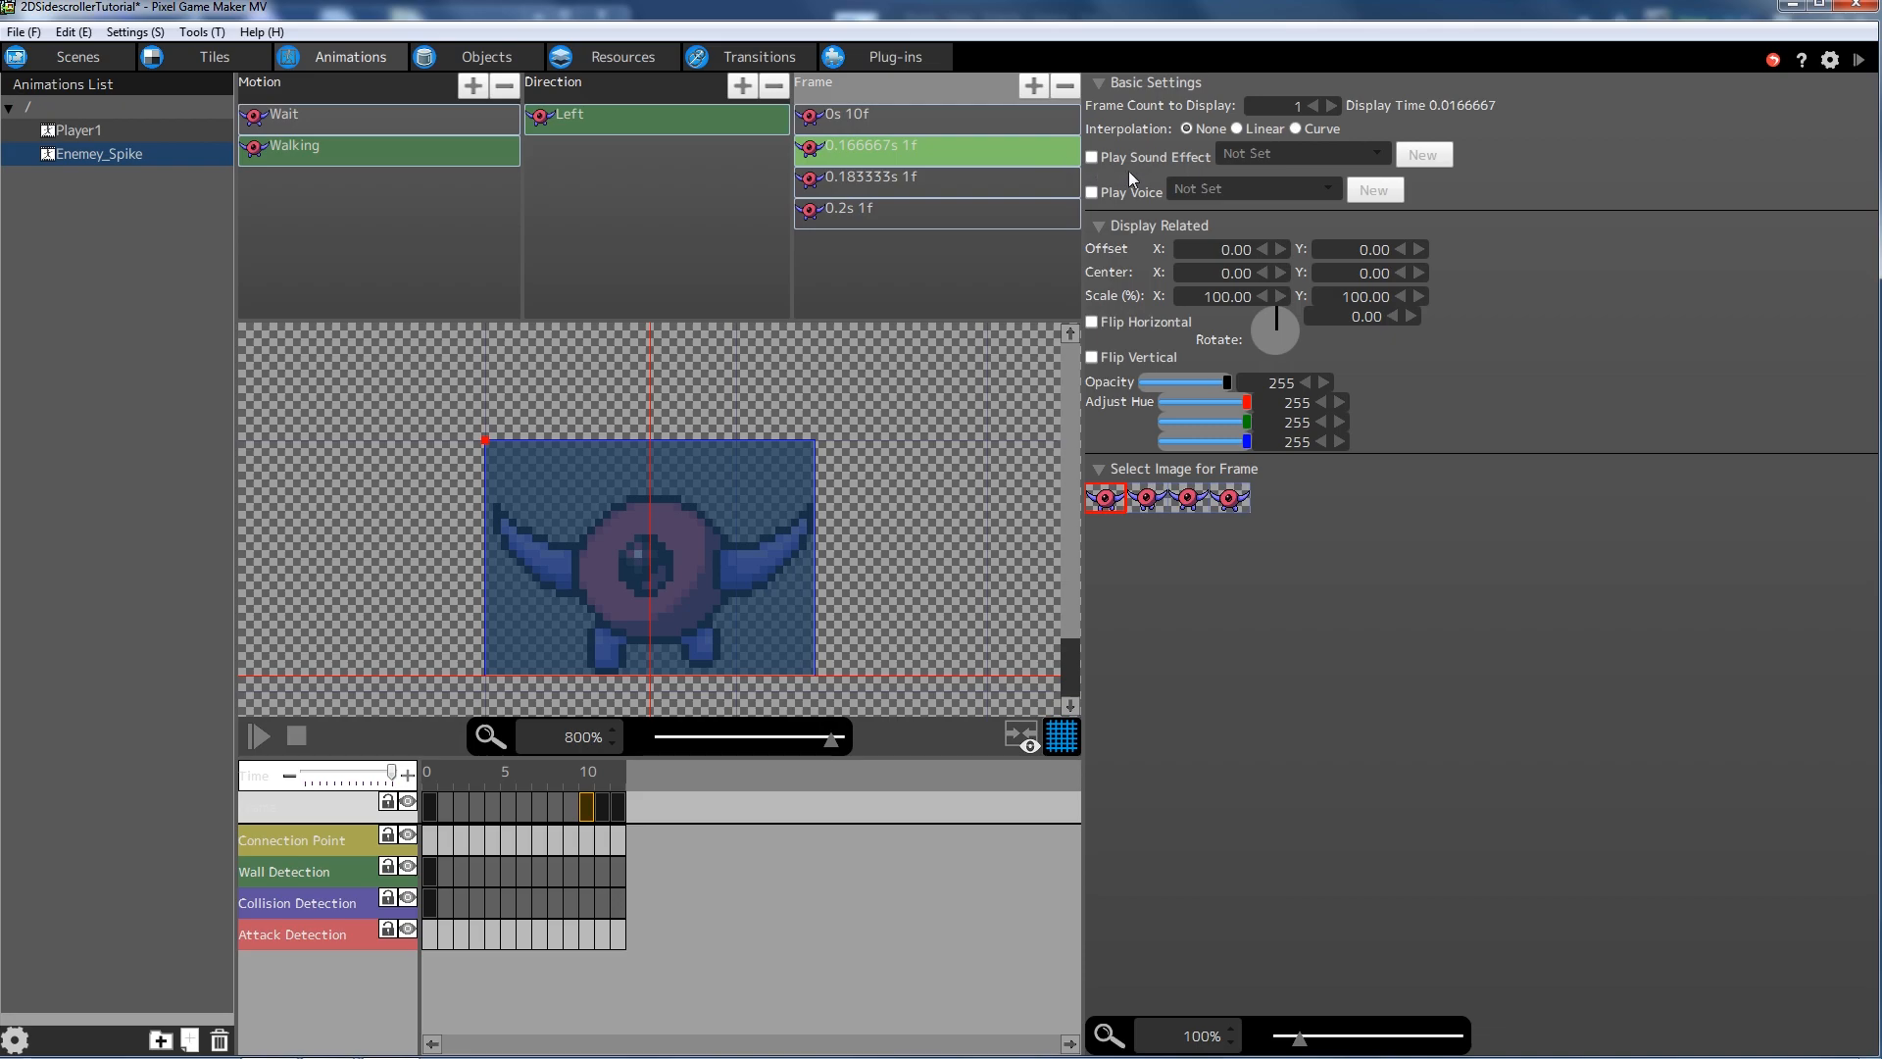
left_click(871, 116)
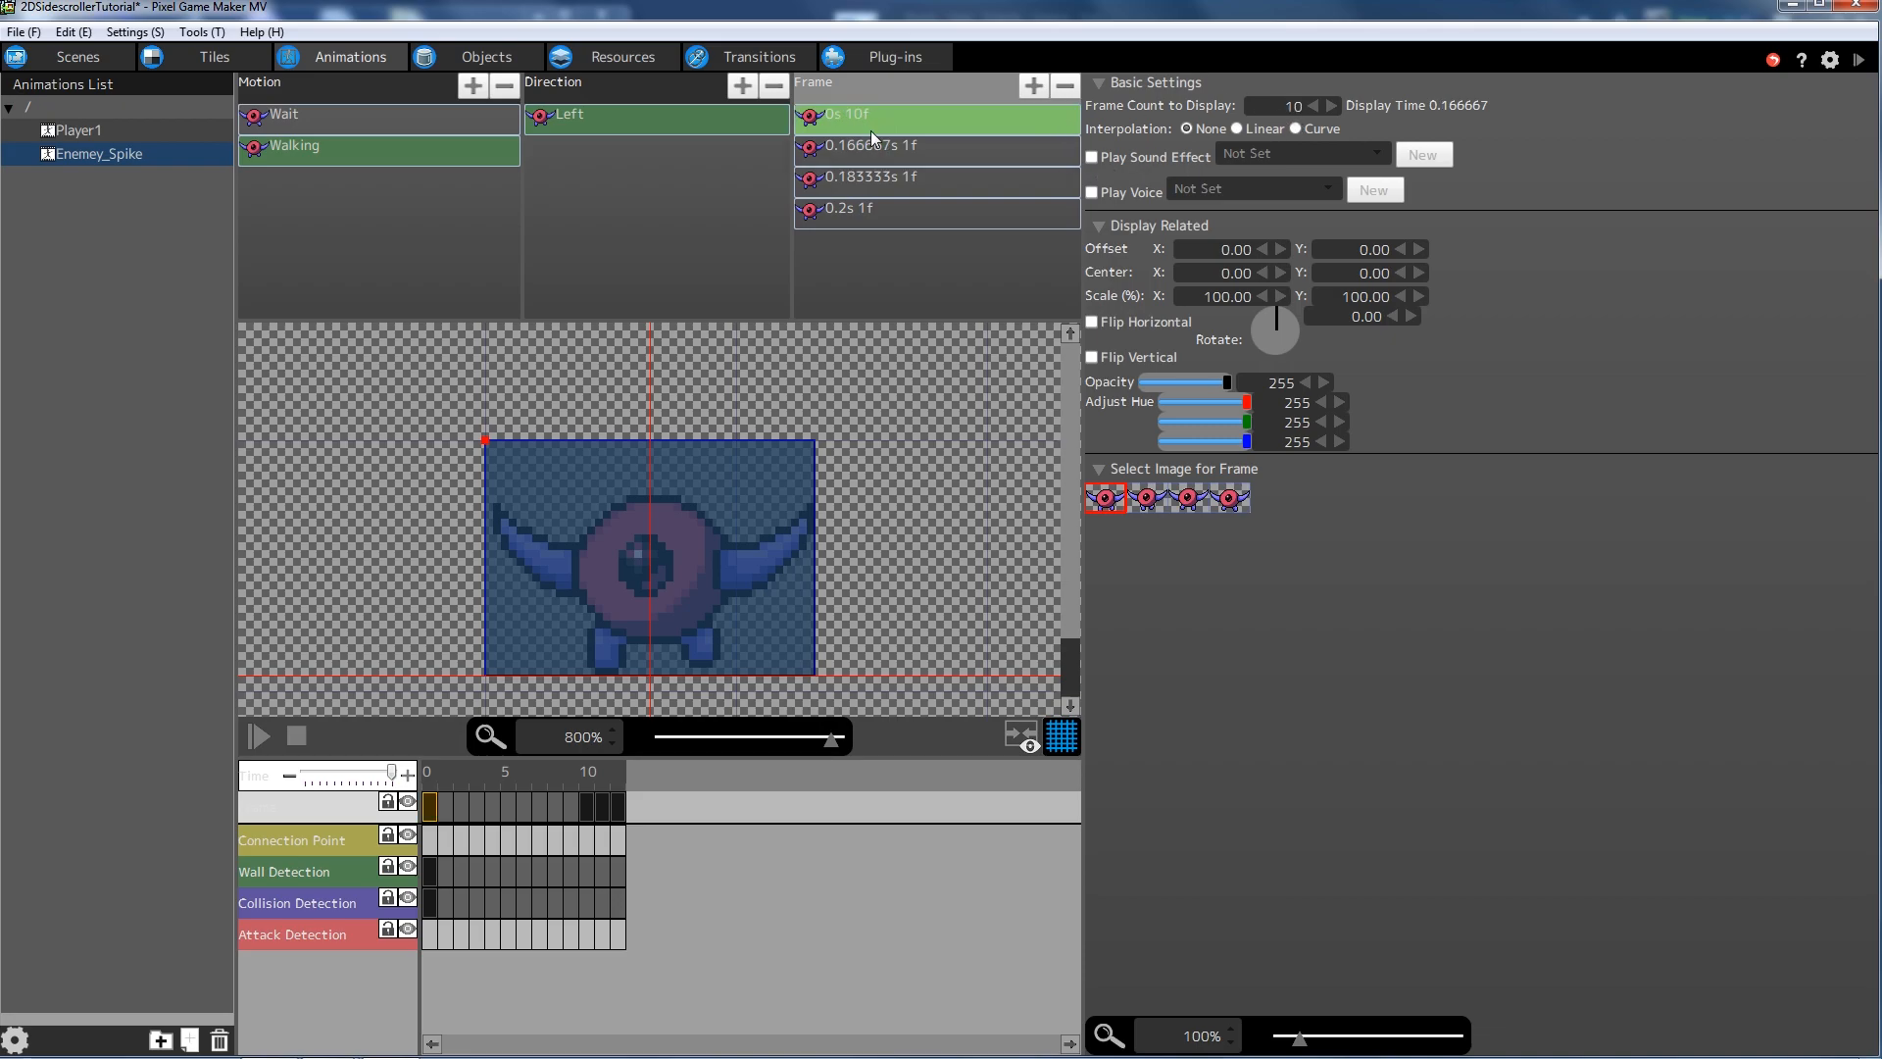
left_click(918, 148)
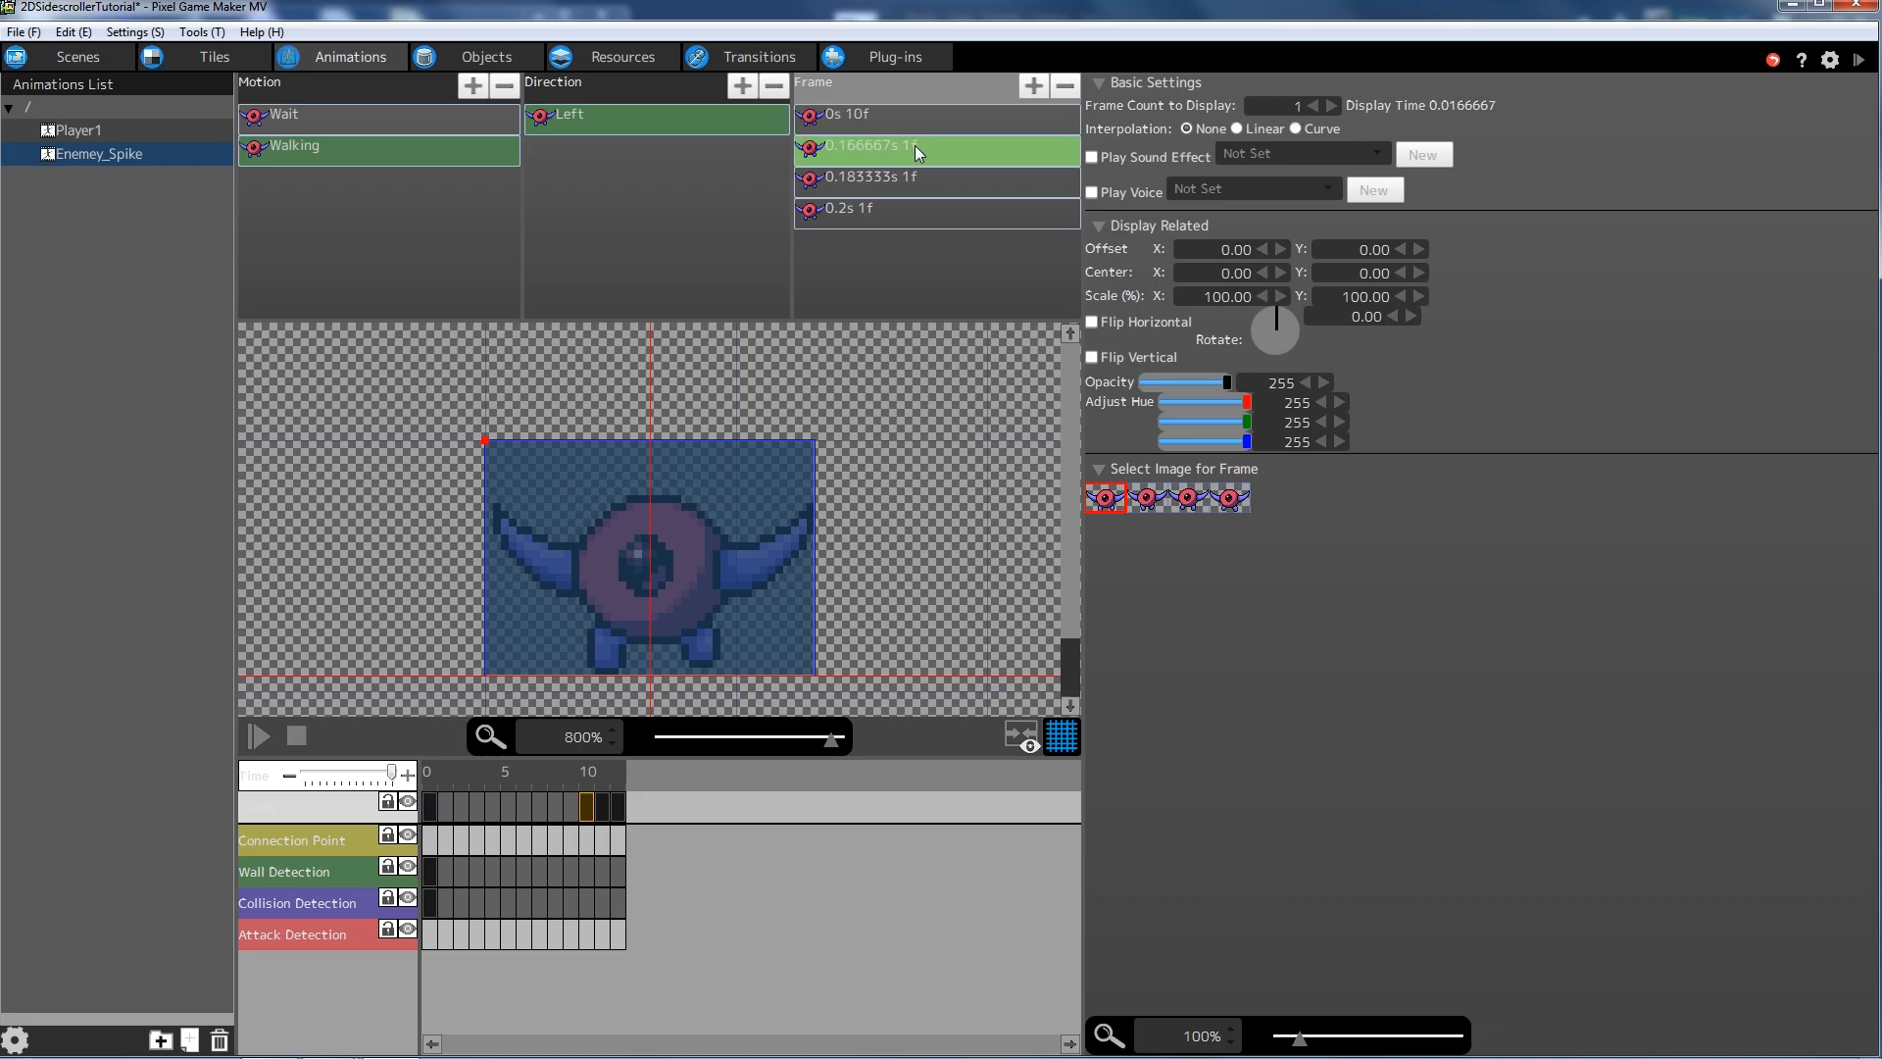
left_click(926, 115)
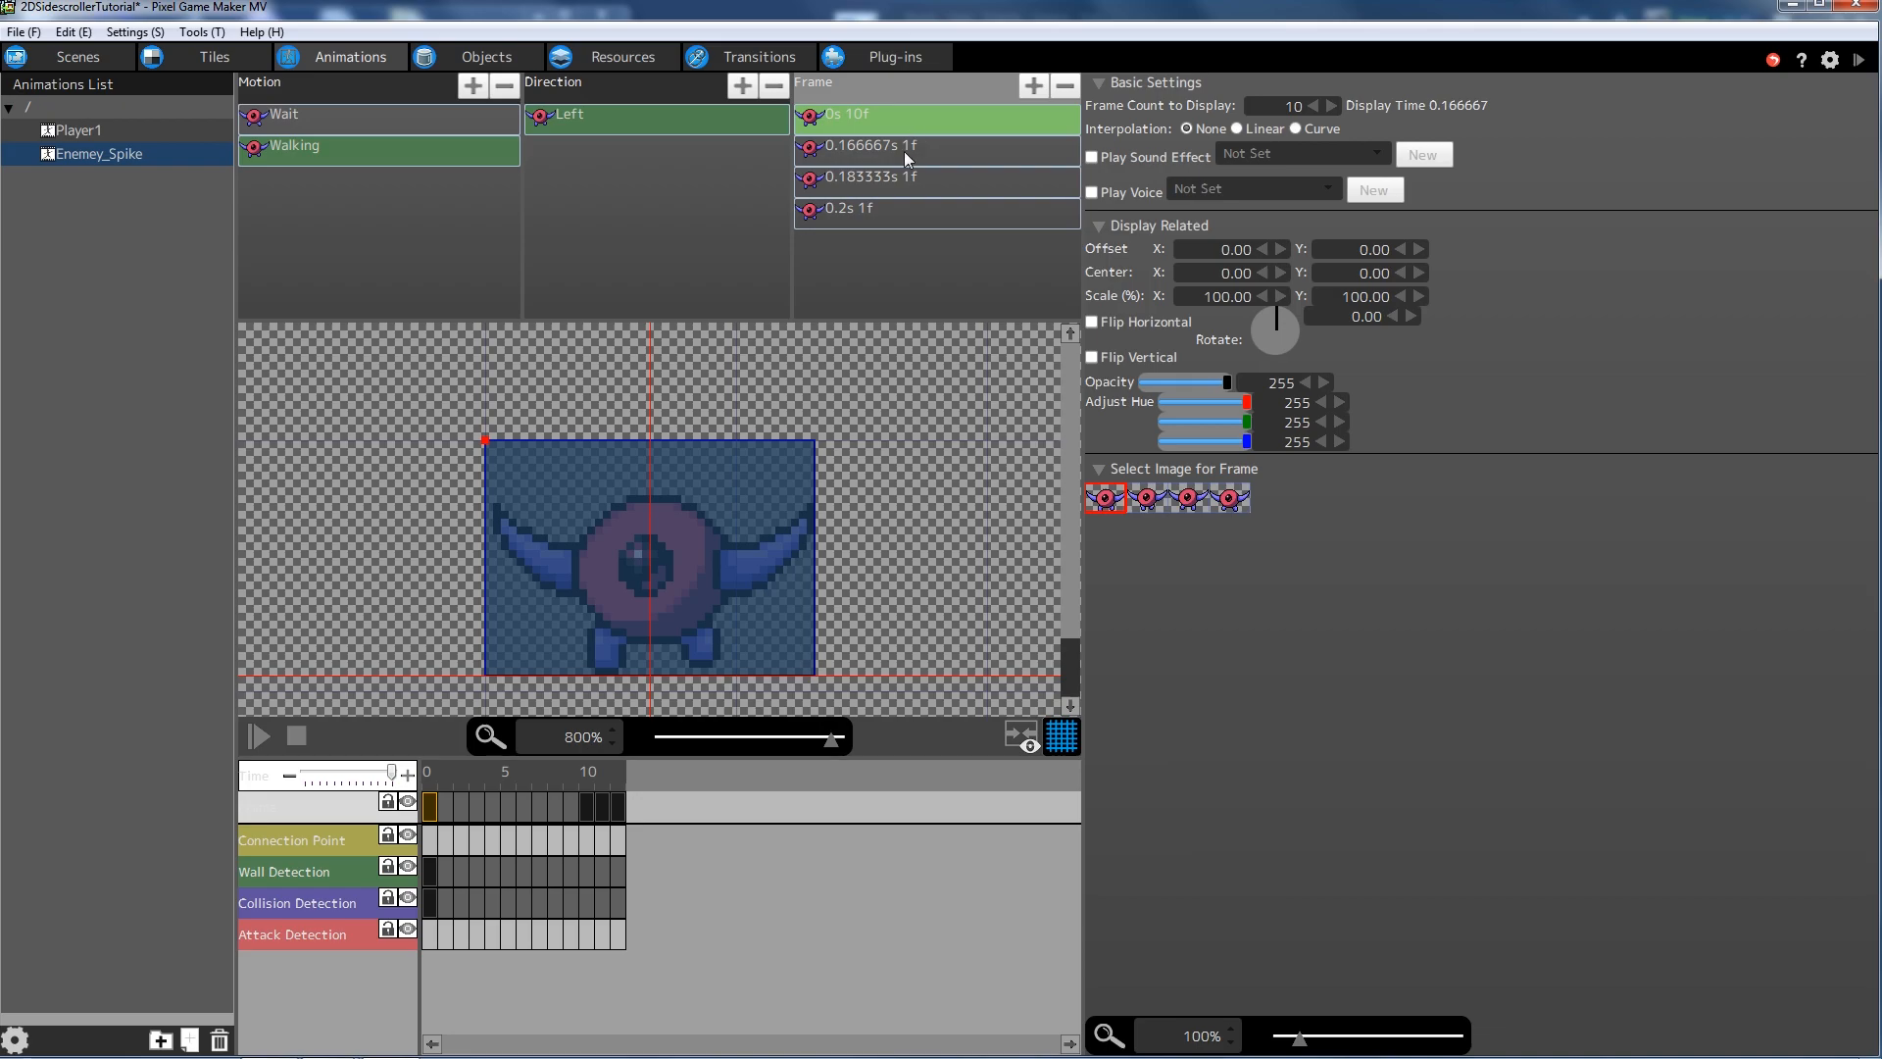
left_click(904, 151)
type("10")
key("Return")
left_click(958, 177)
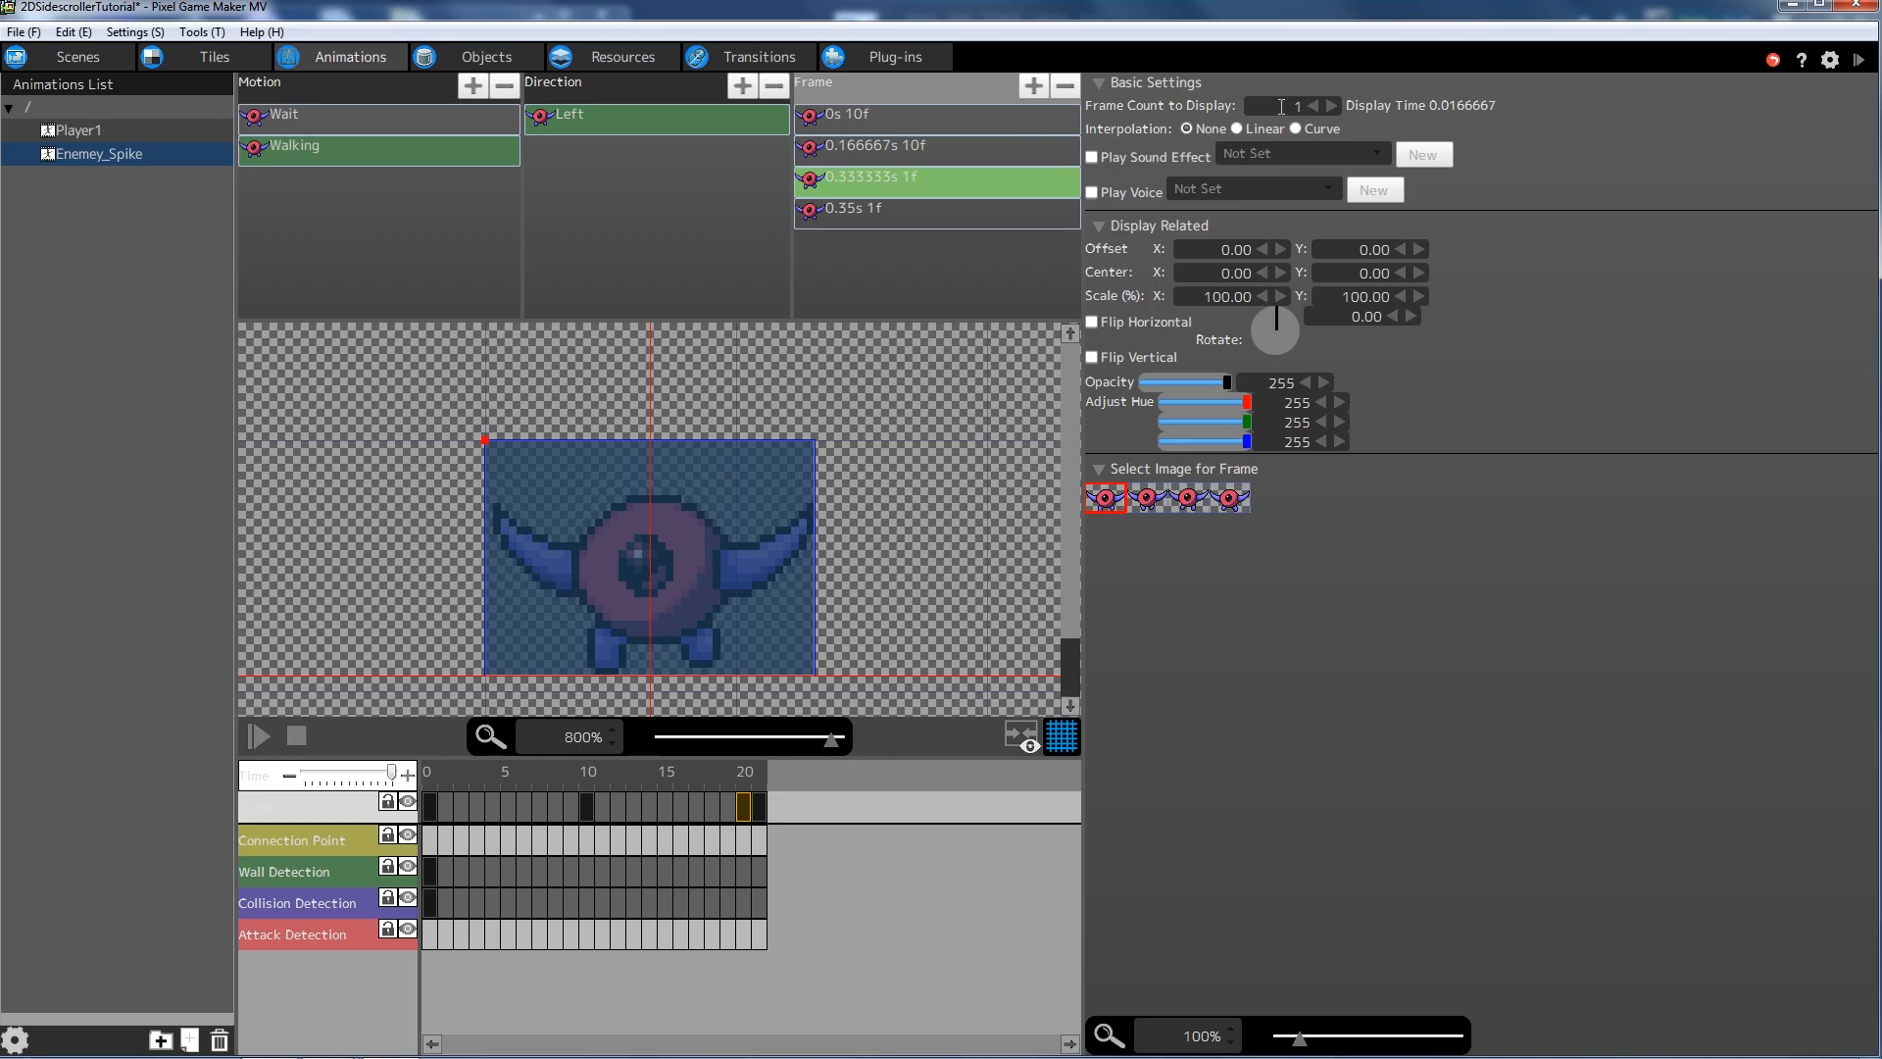
type("10")
key("Return")
left_click(984, 214)
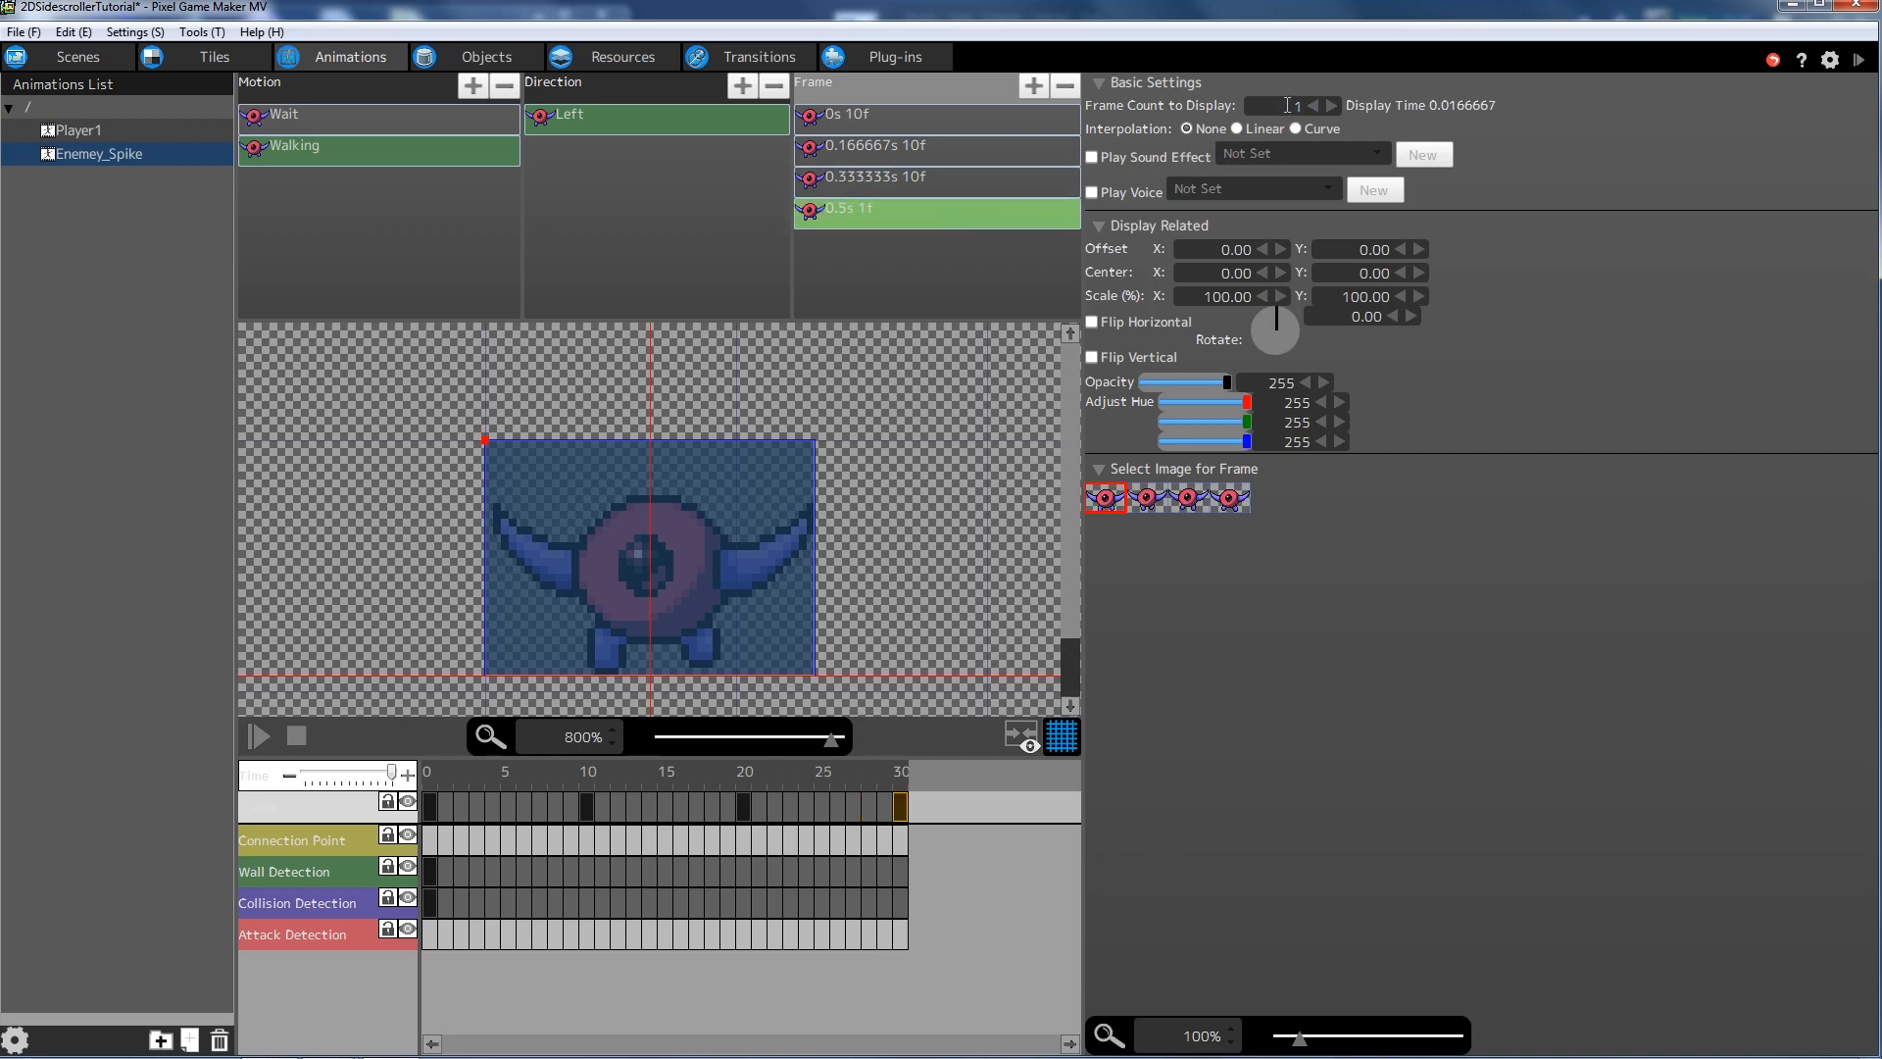
left_click_drag(1285, 107, 1390, 107)
type("10")
key("Return")
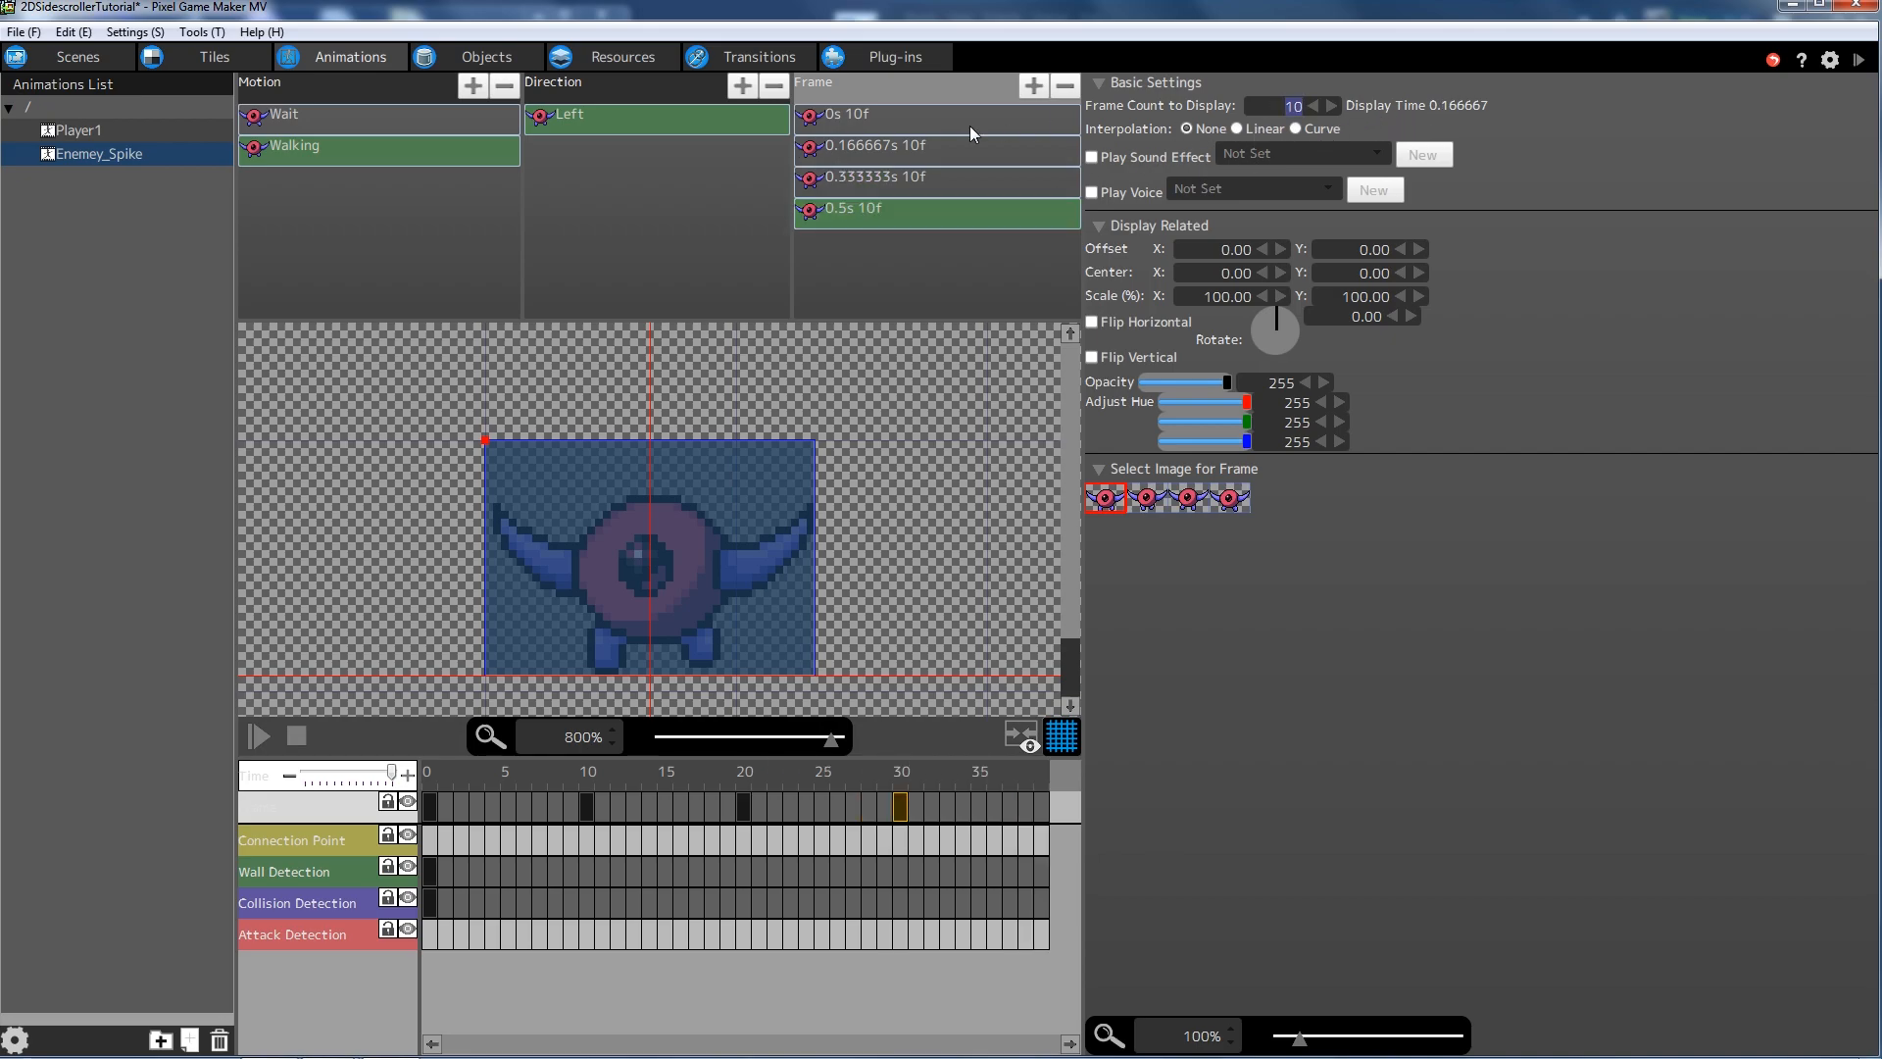
- In the first walking frame, shrink the collision detection area to 20 wide at X 11 and lower its top edge to the enemy's head
left_click(890, 126)
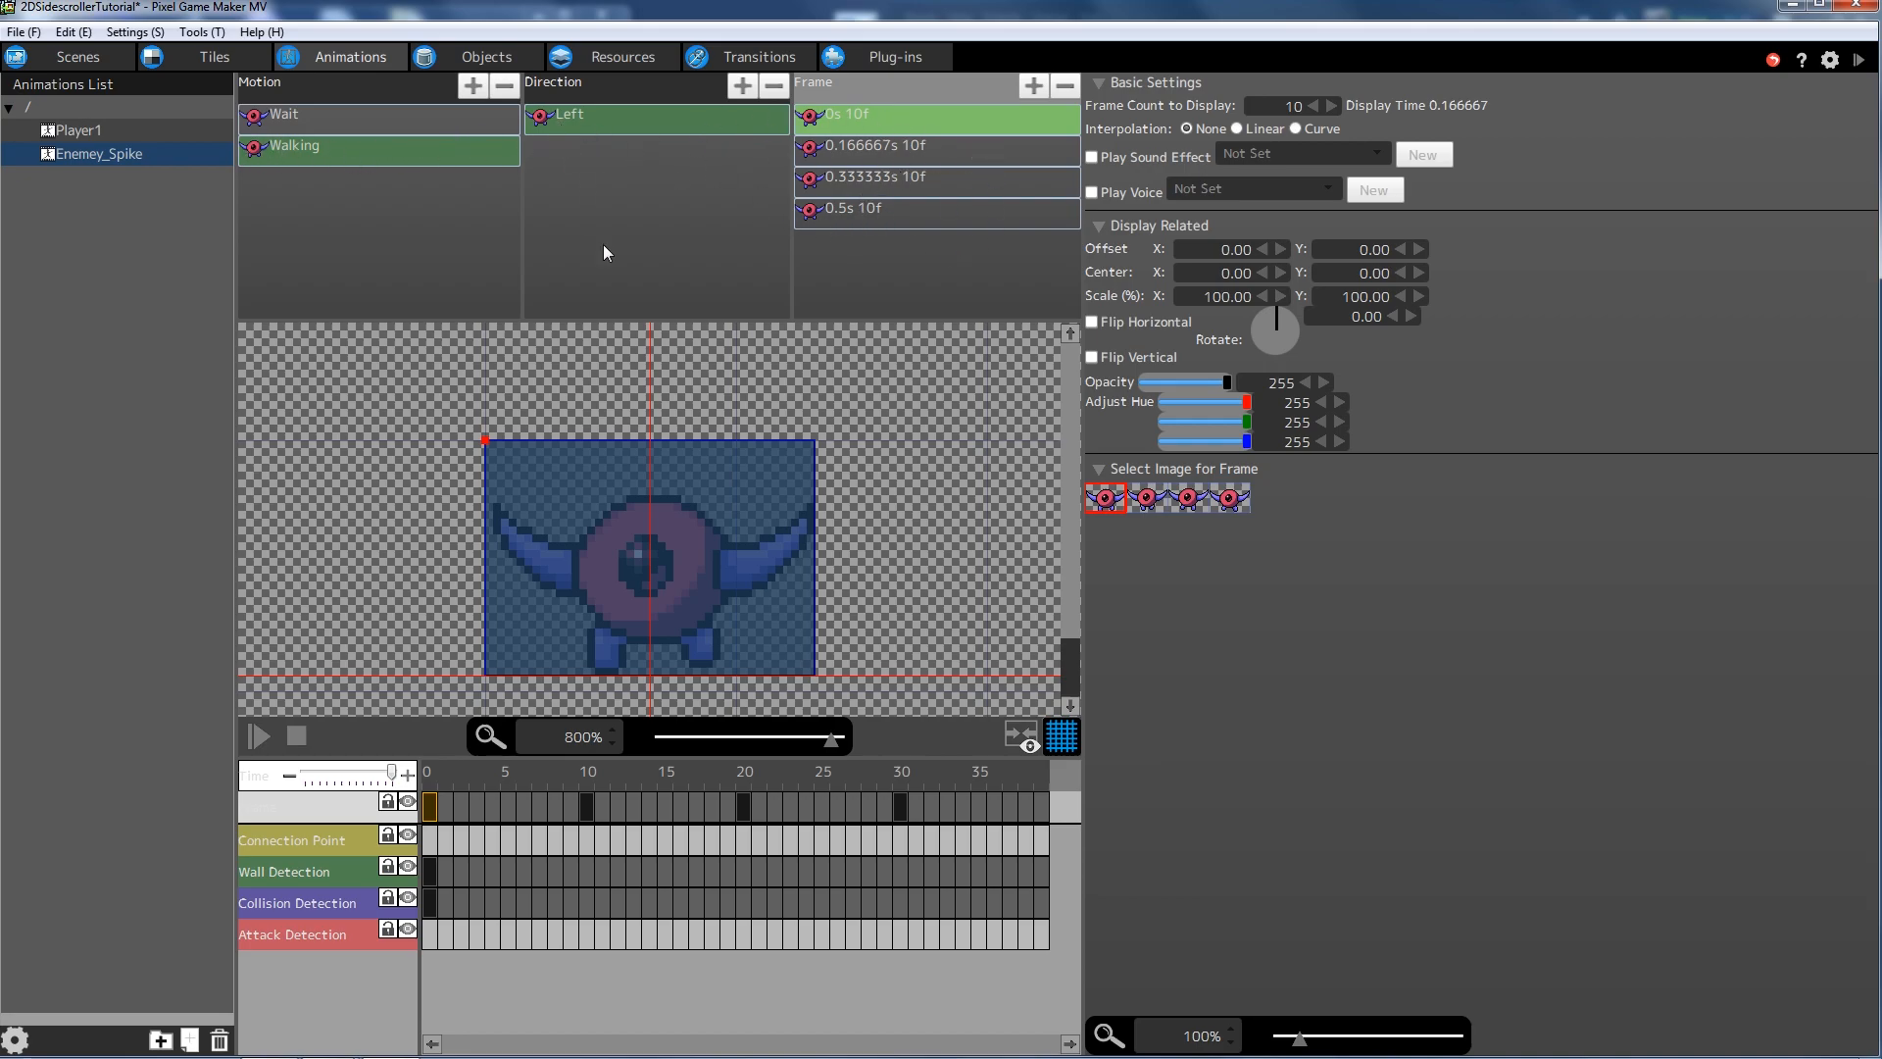
left_click(534, 536)
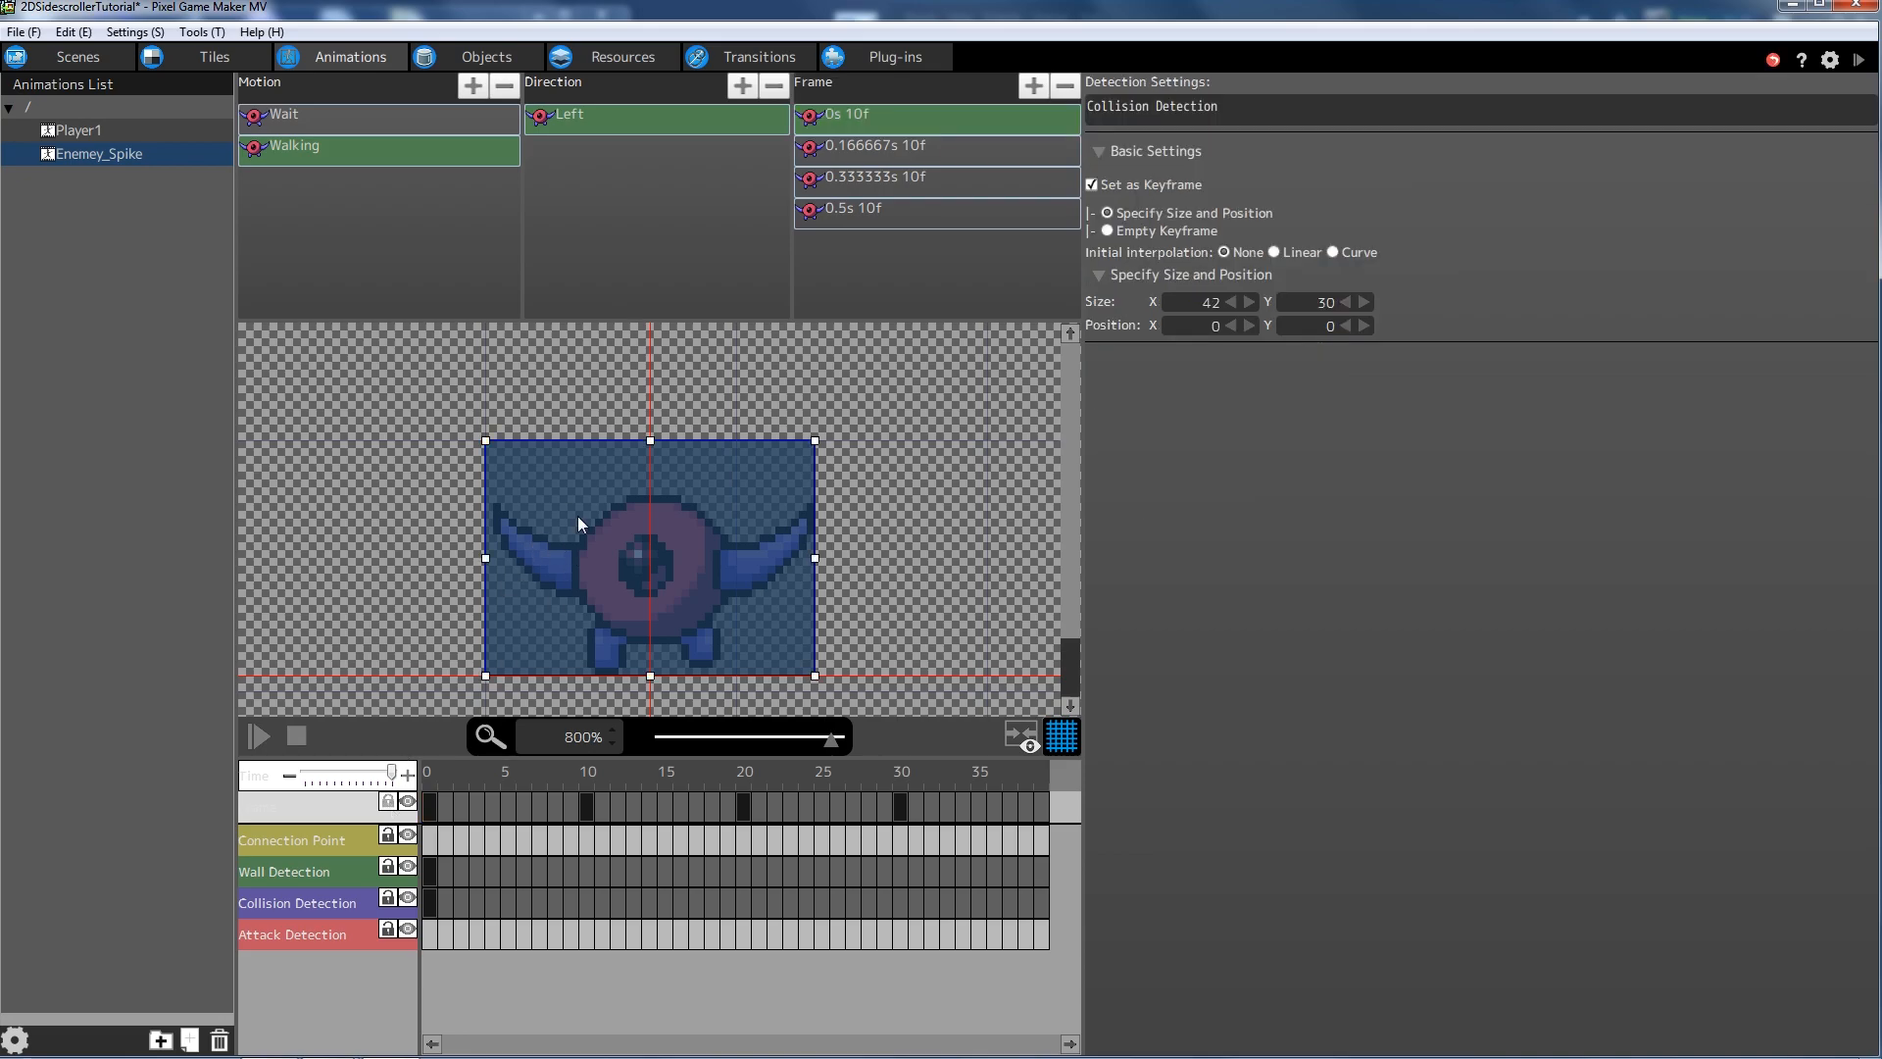
left_click_drag(487, 558, 572, 560)
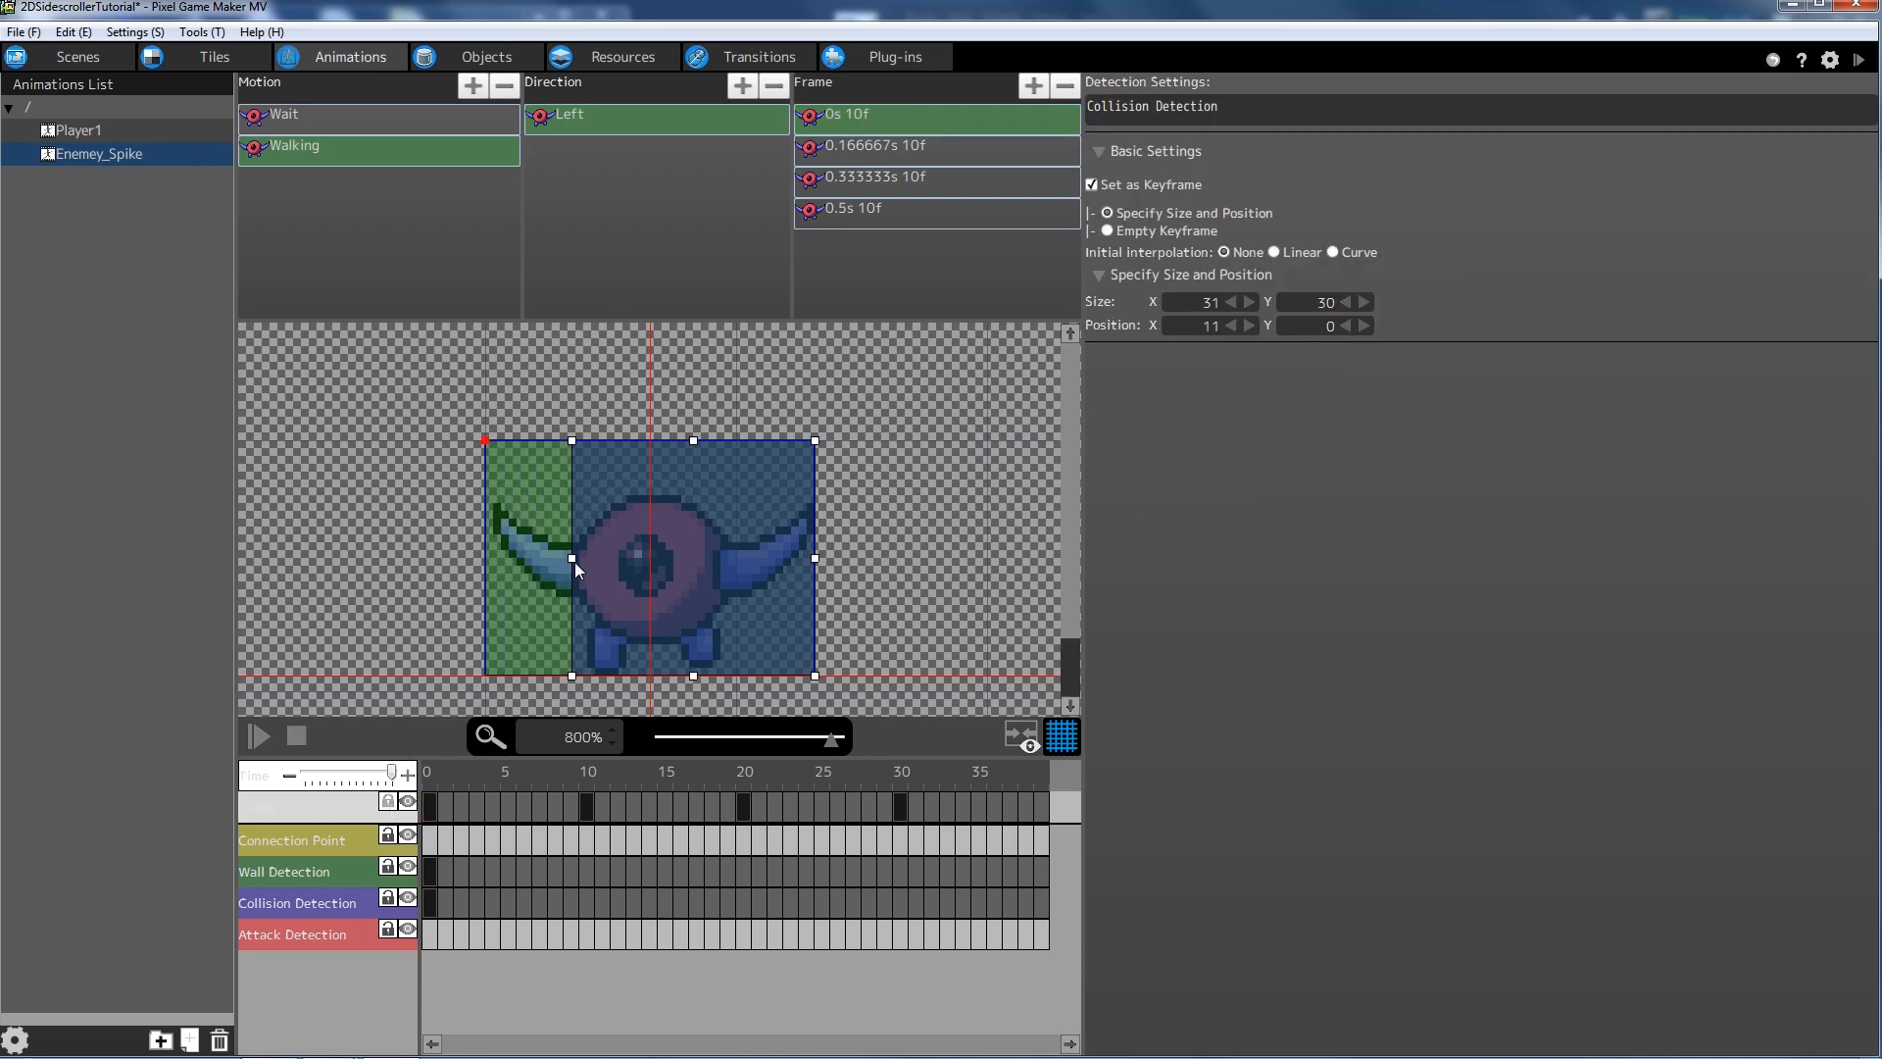
left_click_drag(817, 558, 730, 560)
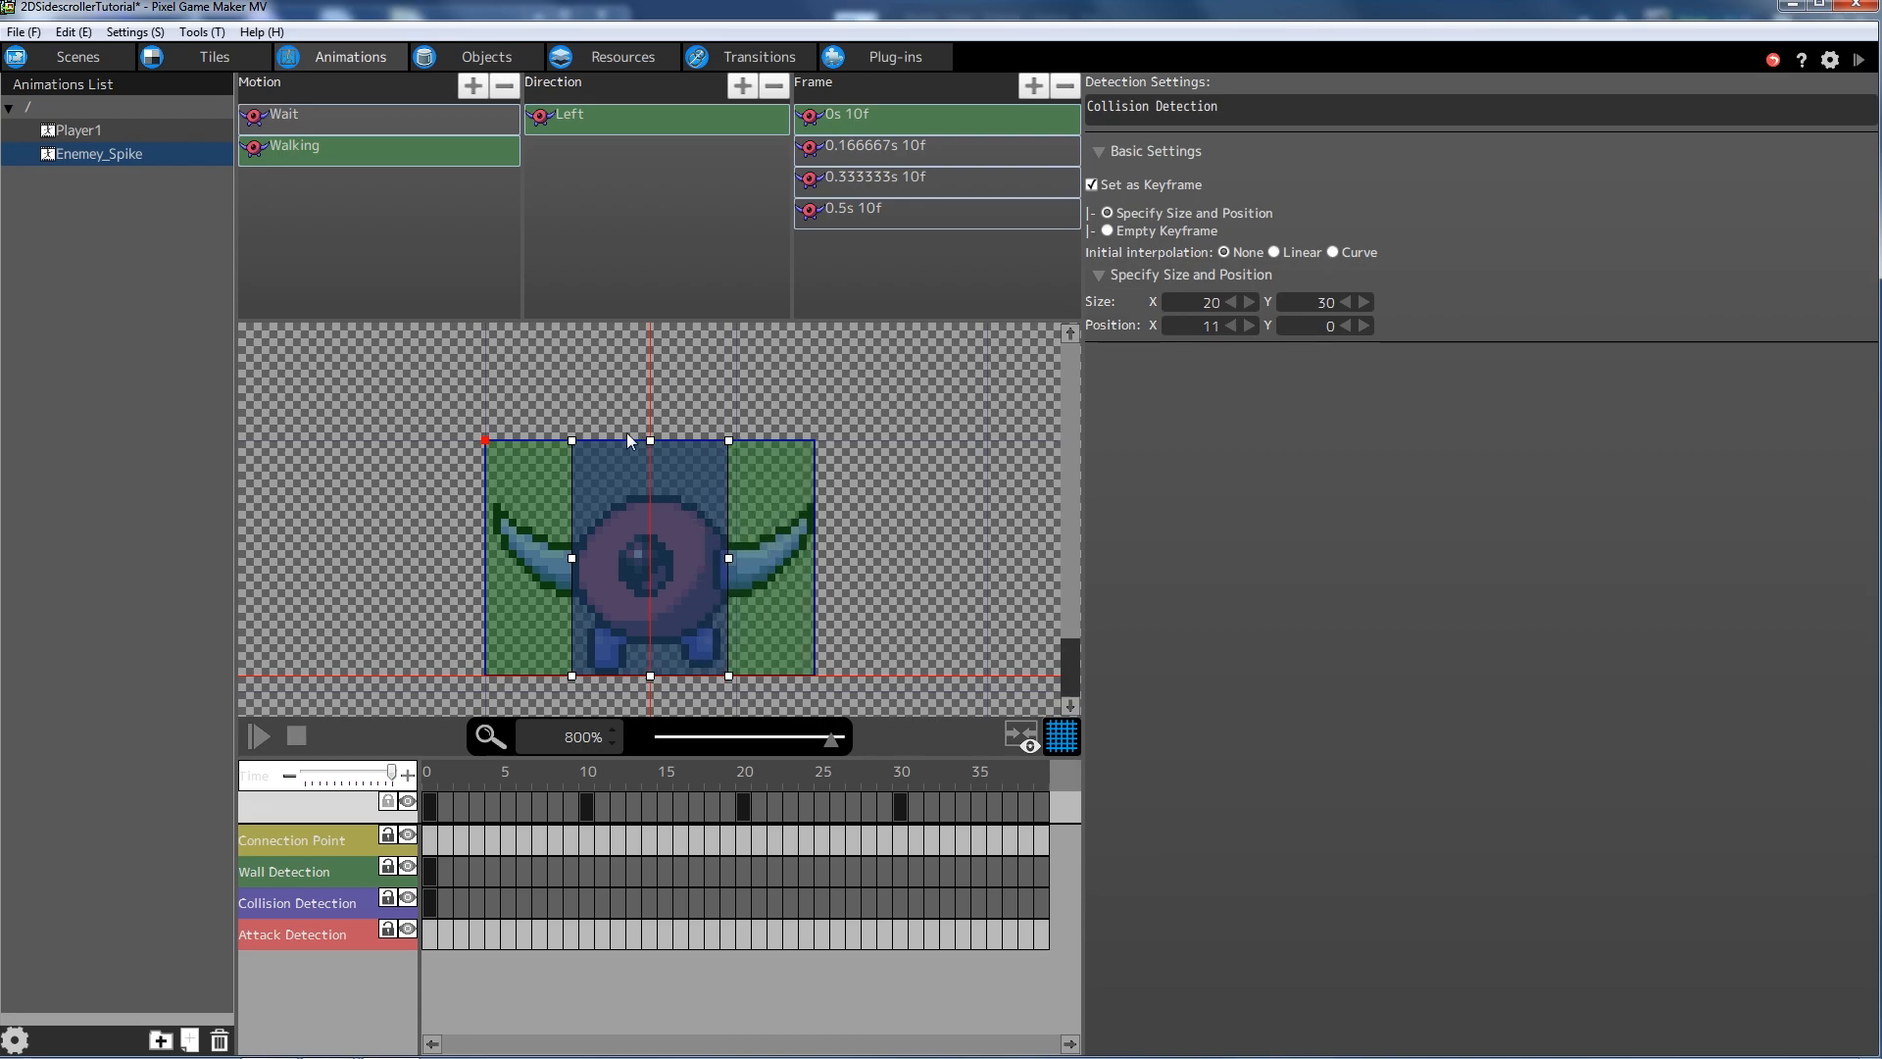
left_click_drag(650, 440, 657, 482)
- In the first walking frame, shrink the wall detection area to 20 by 25 at X 11, Y 5 around the enemy's body
left_click(796, 485)
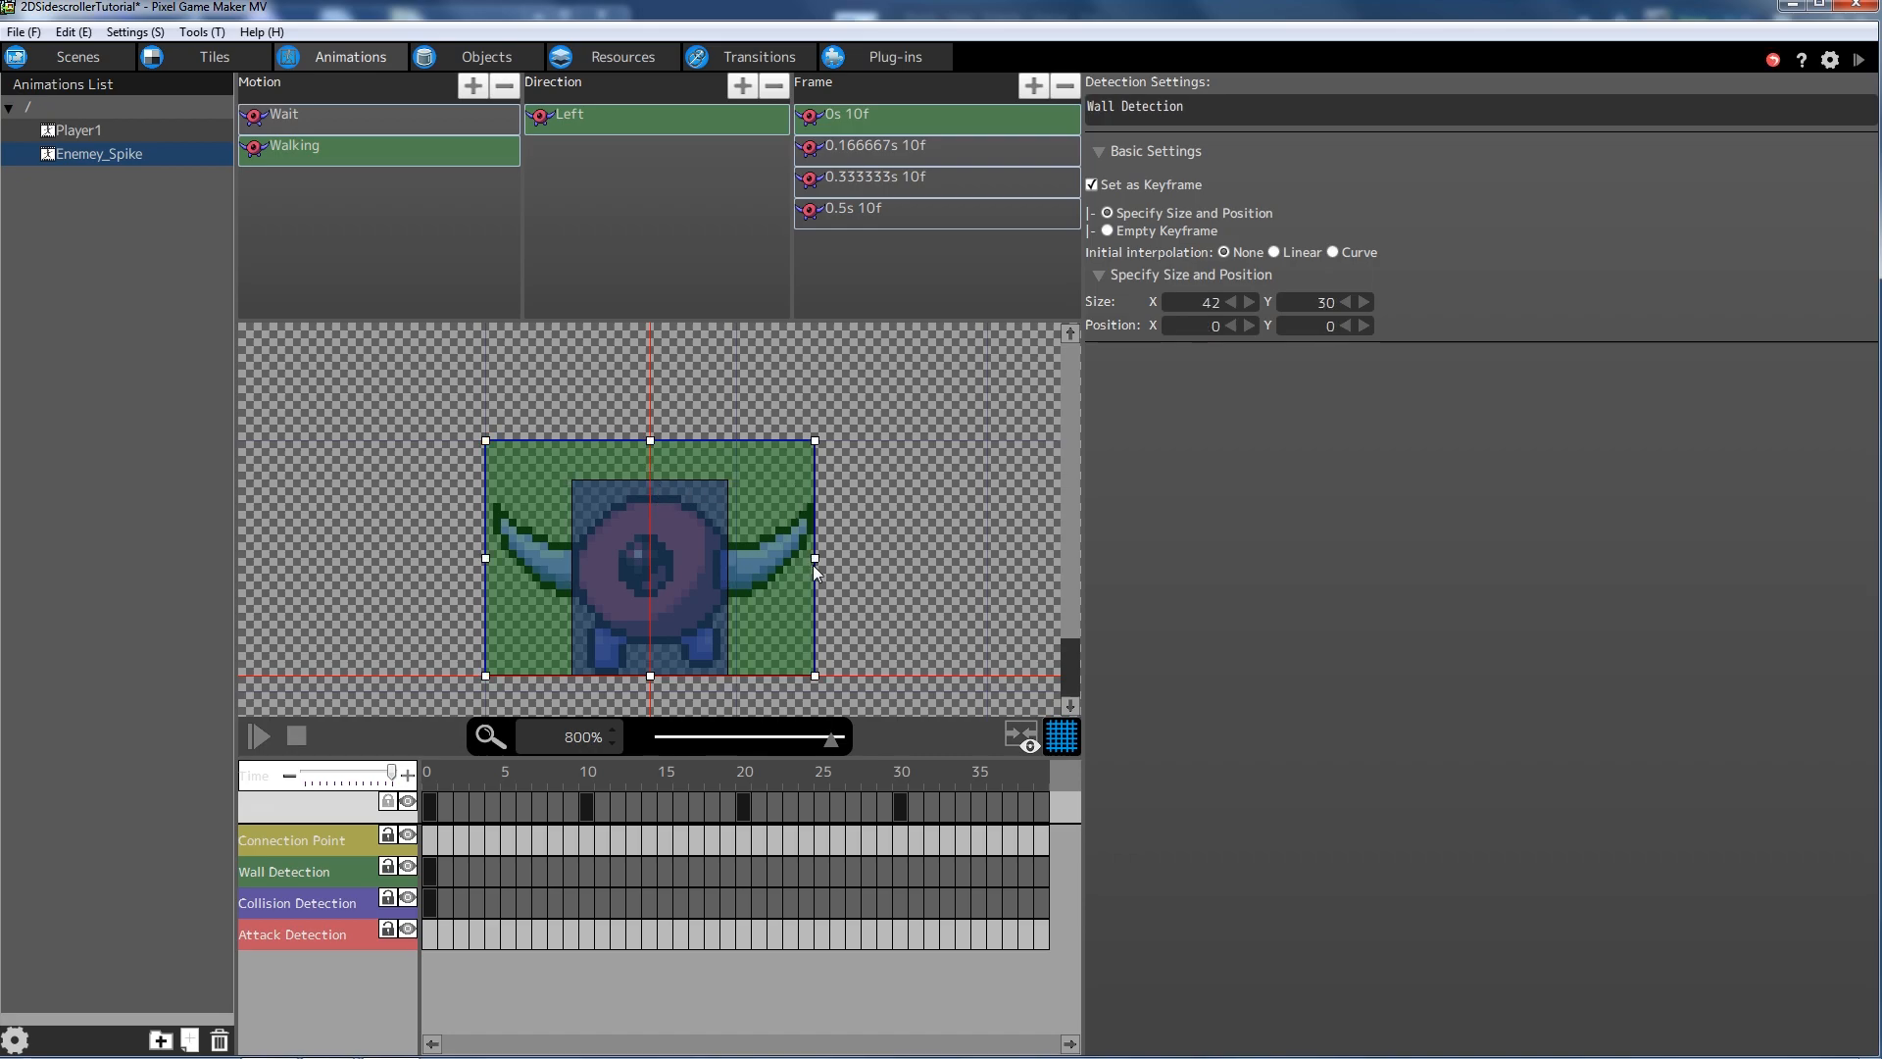
left_click_drag(814, 561, 719, 558)
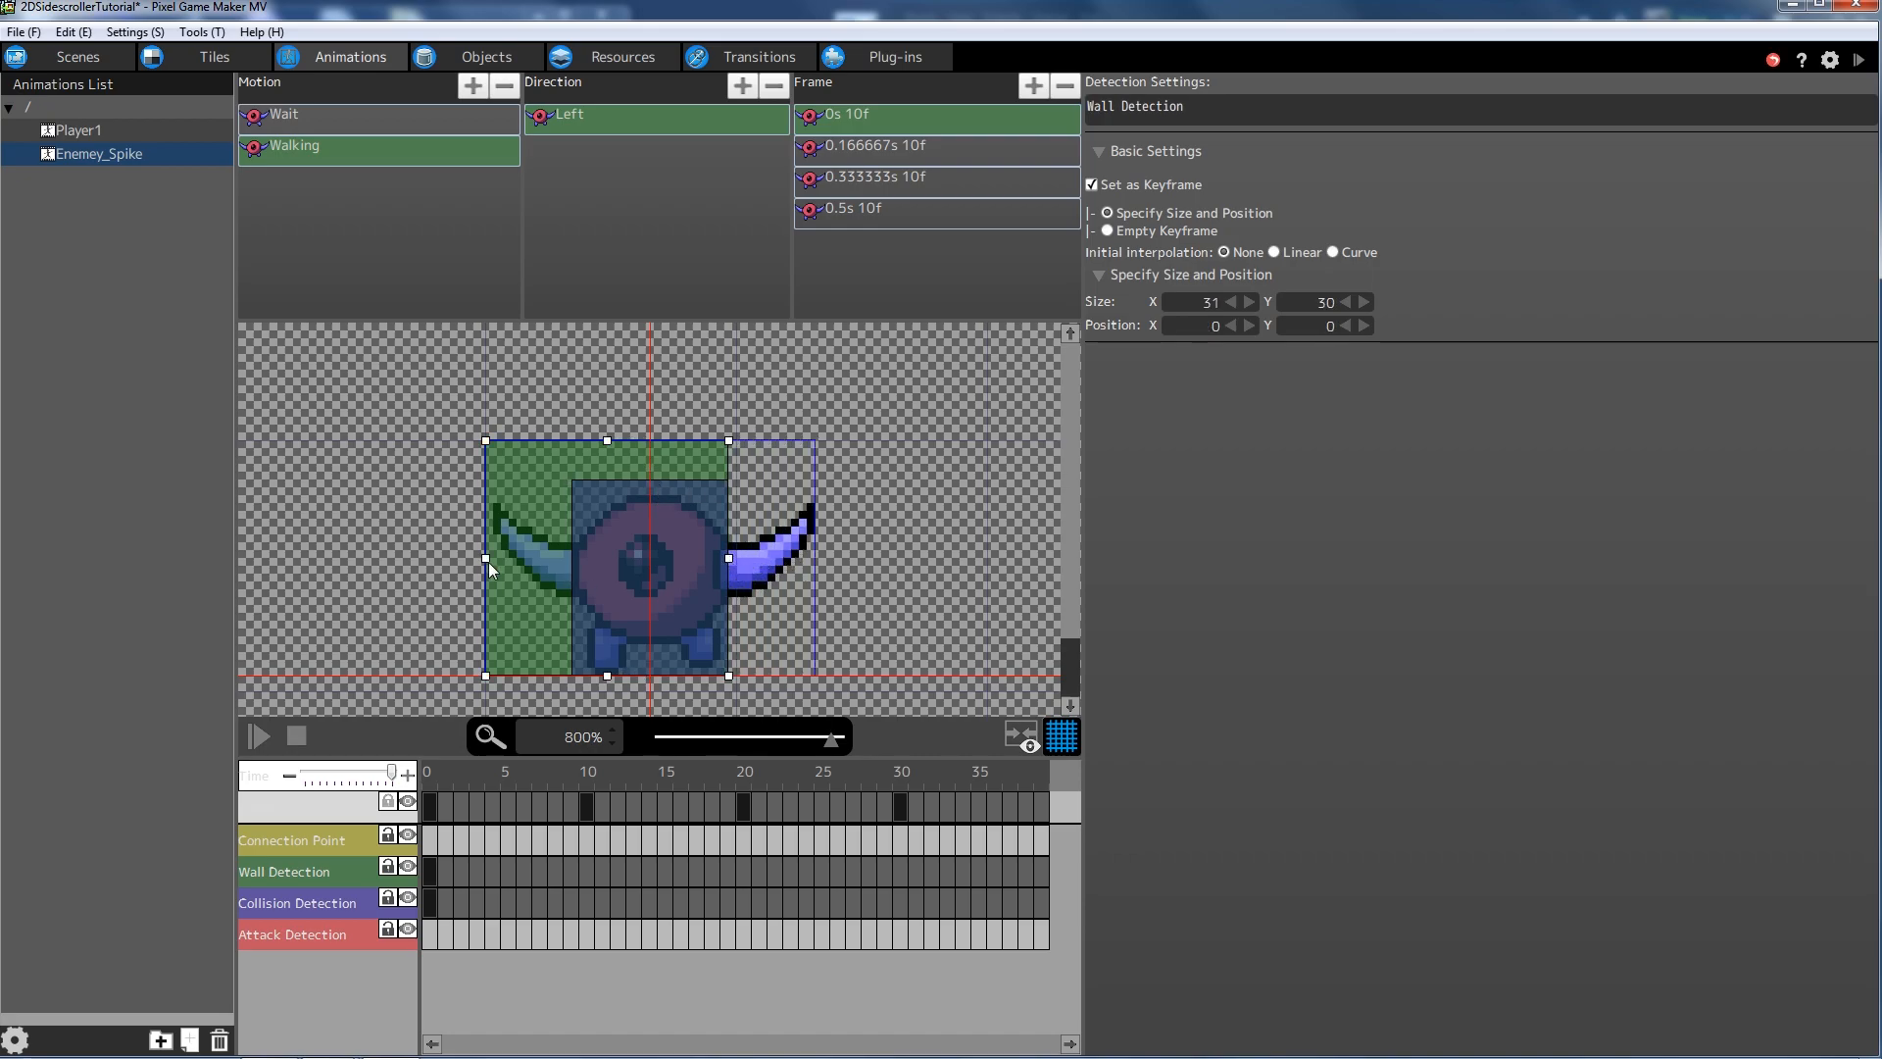
left_click_drag(487, 560, 573, 556)
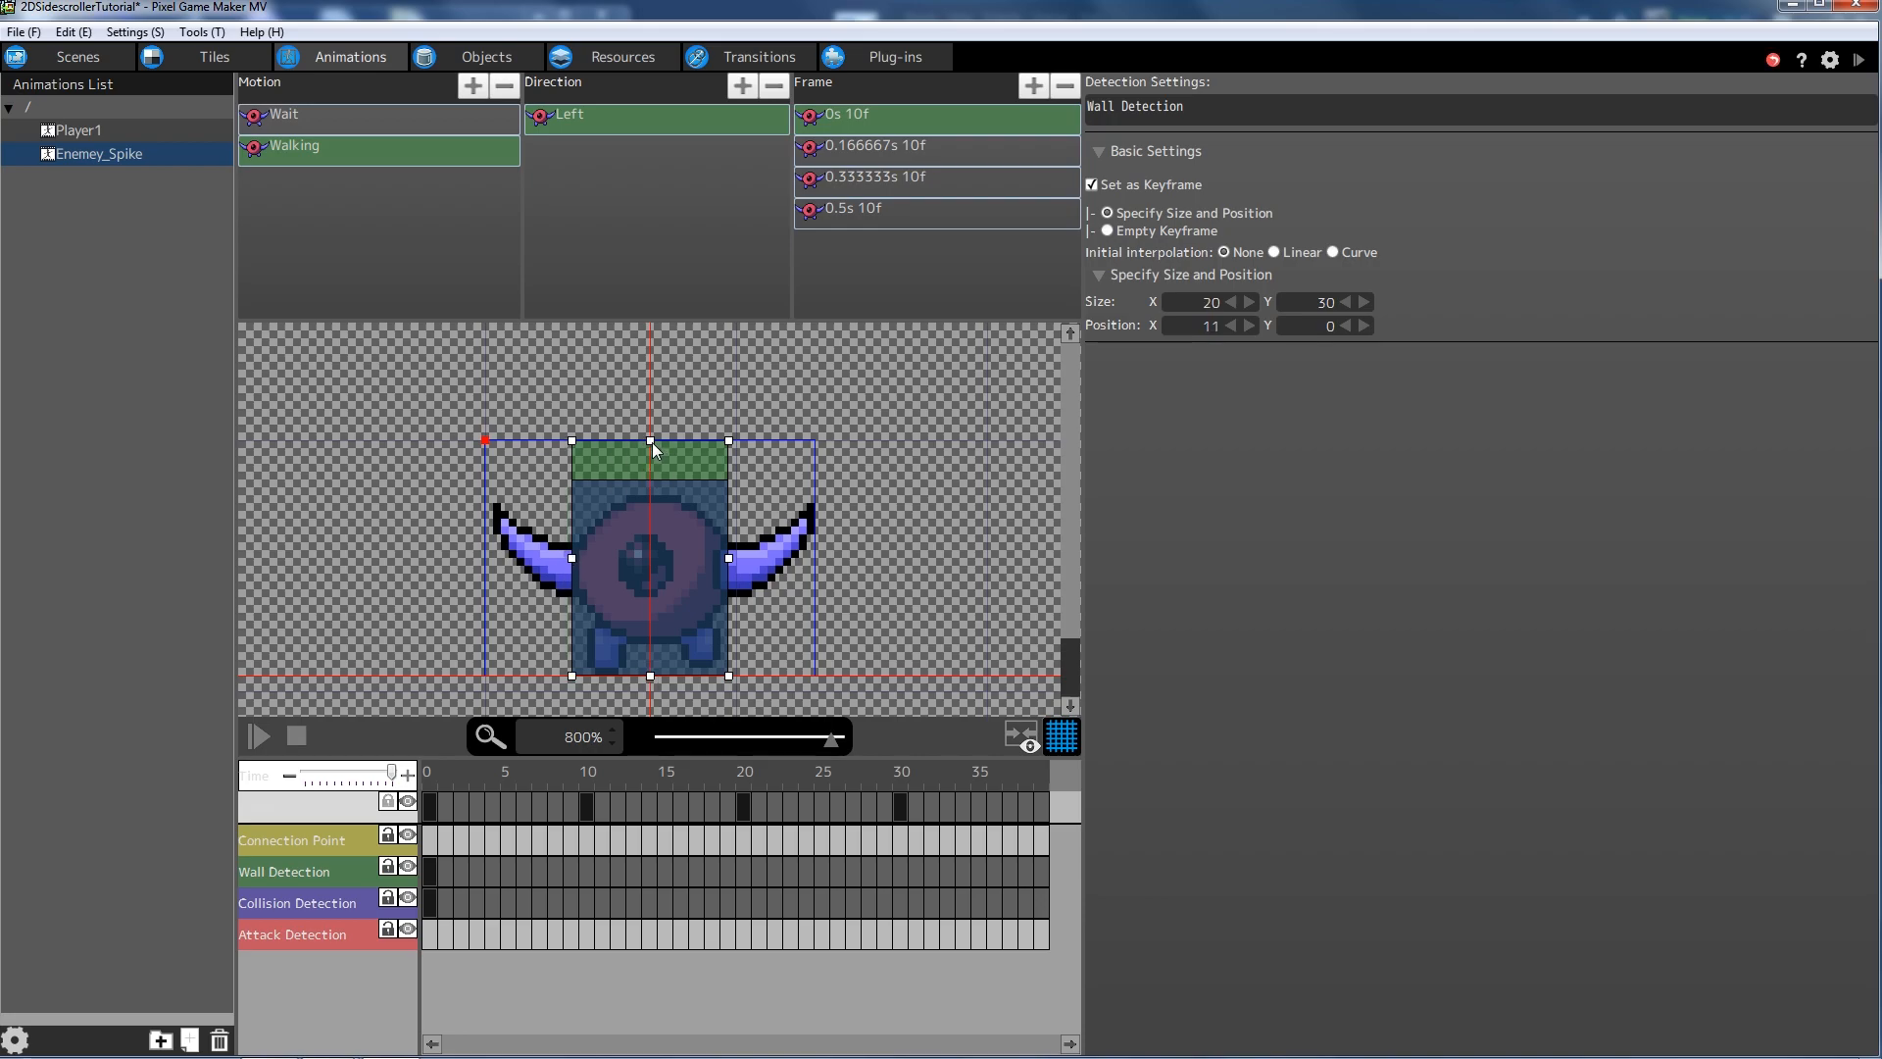
left_click_drag(749, 428, 647, 484)
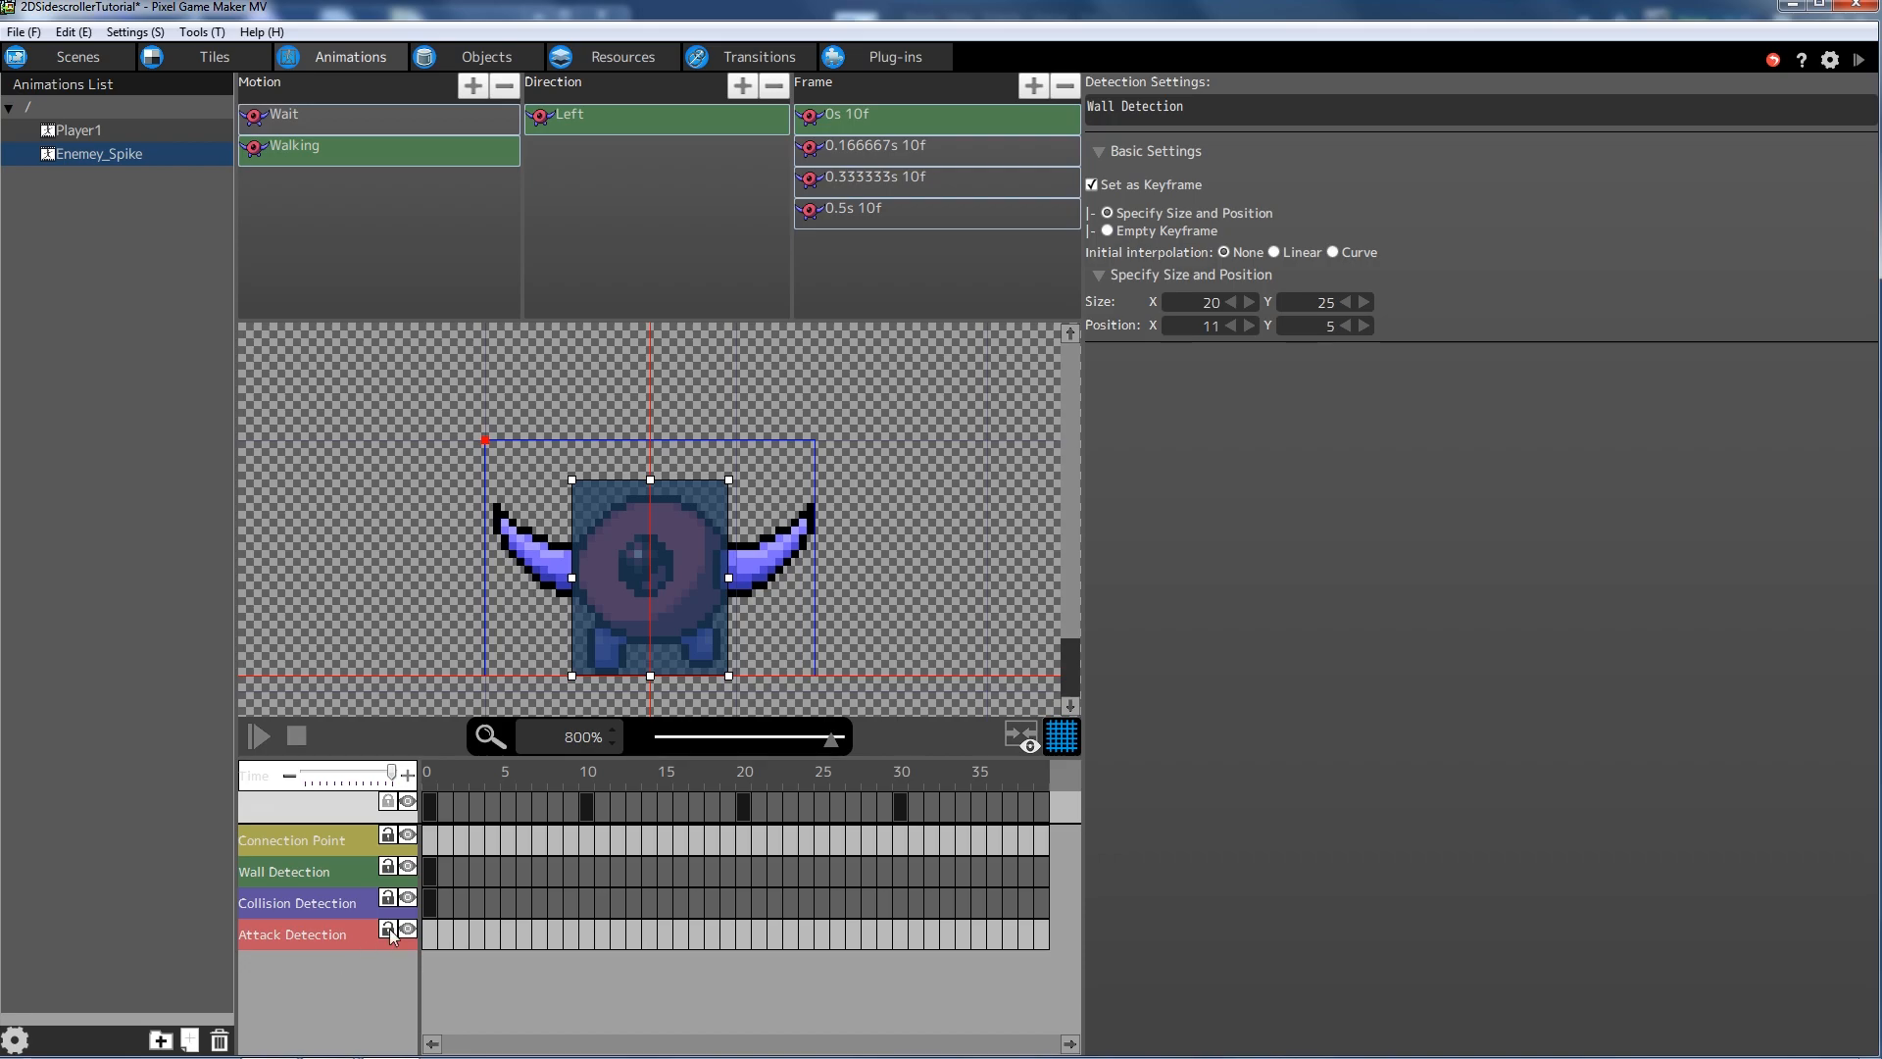
right_click(345, 992)
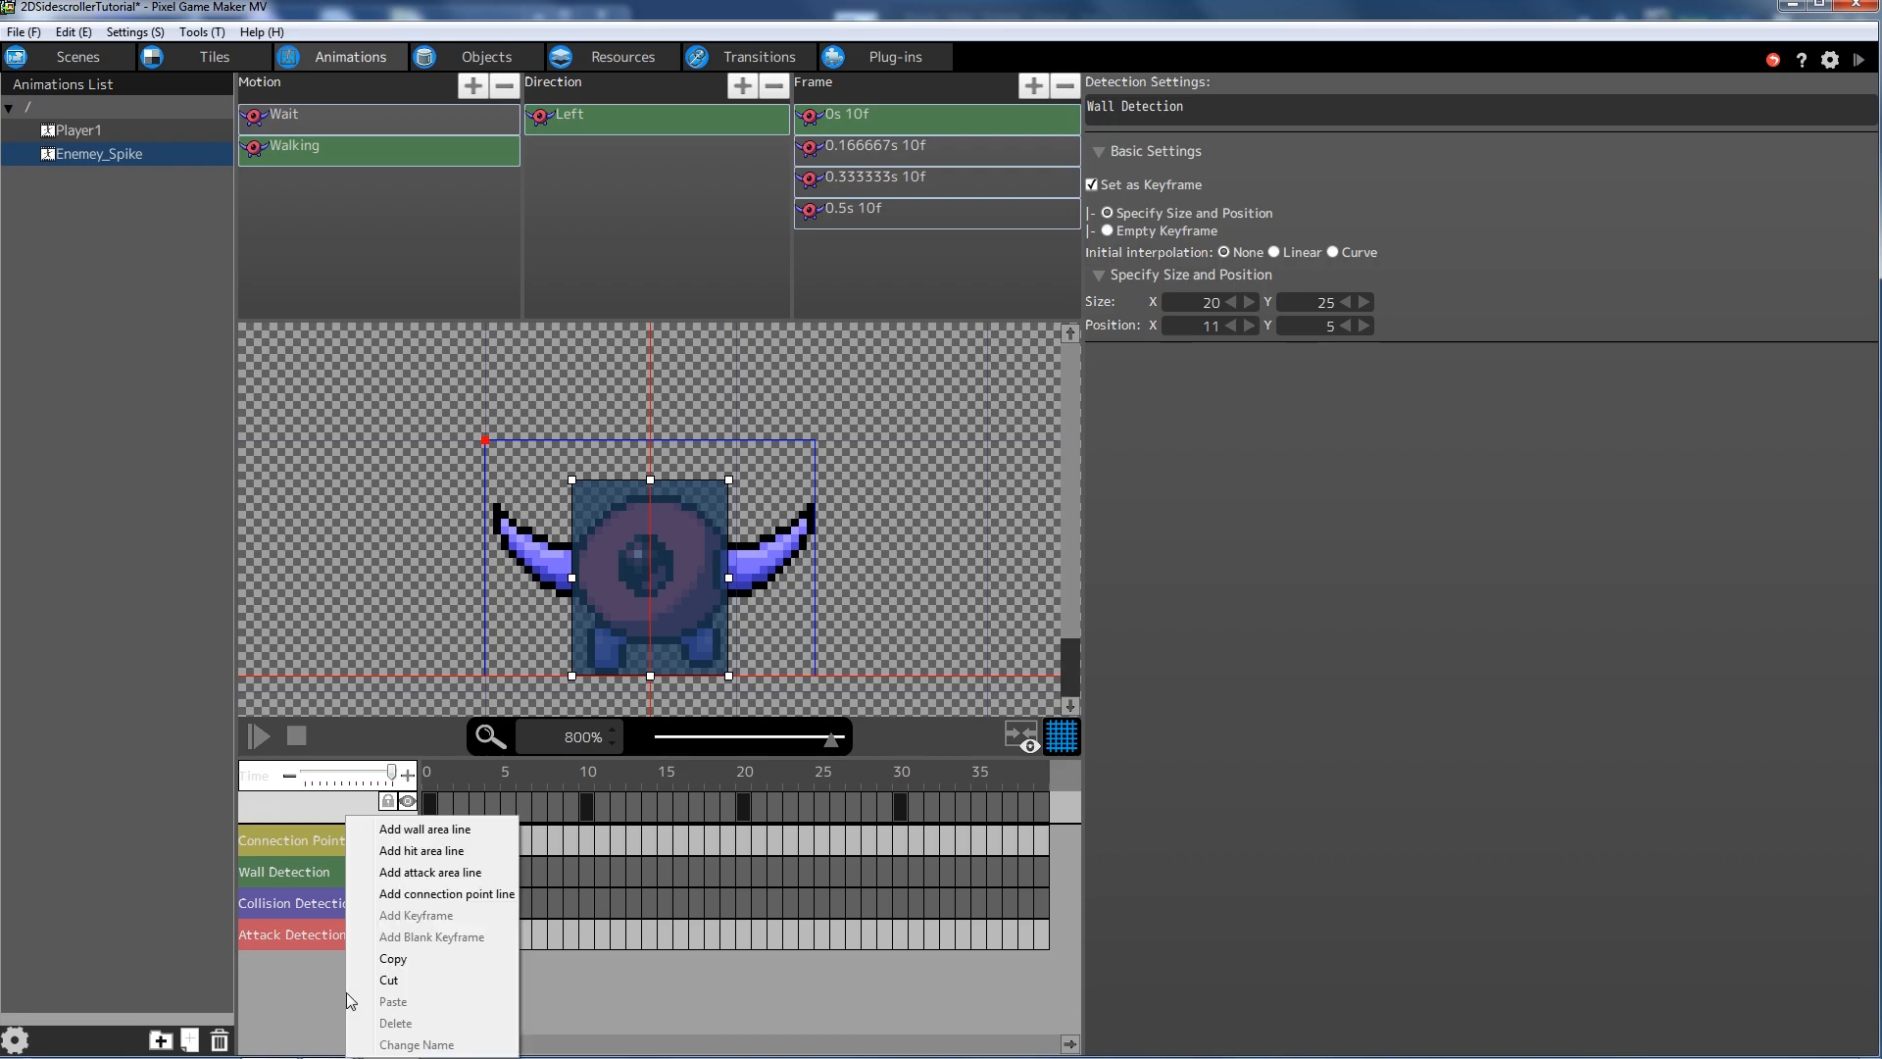
left_click(271, 975)
left_click(517, 529)
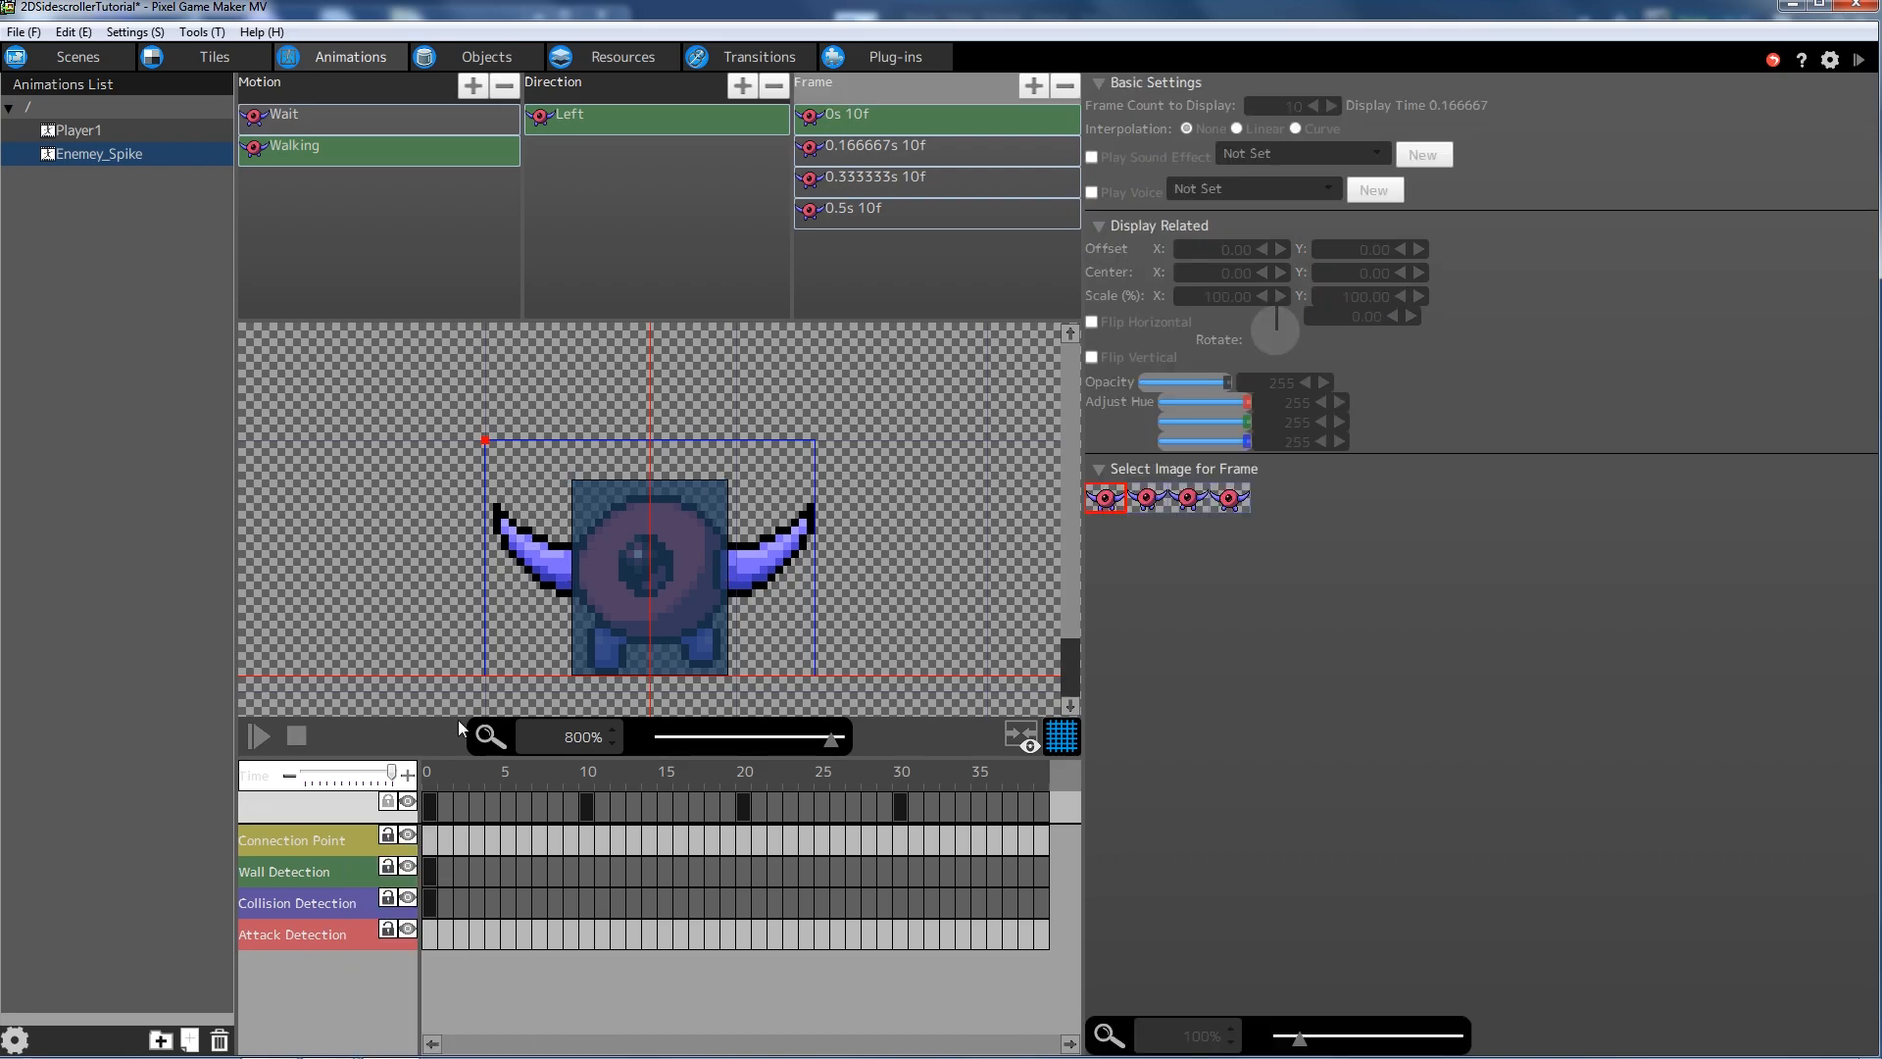
- Add a 15 by 15 attack detection keyframe to the first walking frame and place it over the enemy's left horn at X 1, Y 8
left_click(429, 936)
left_click(1109, 214)
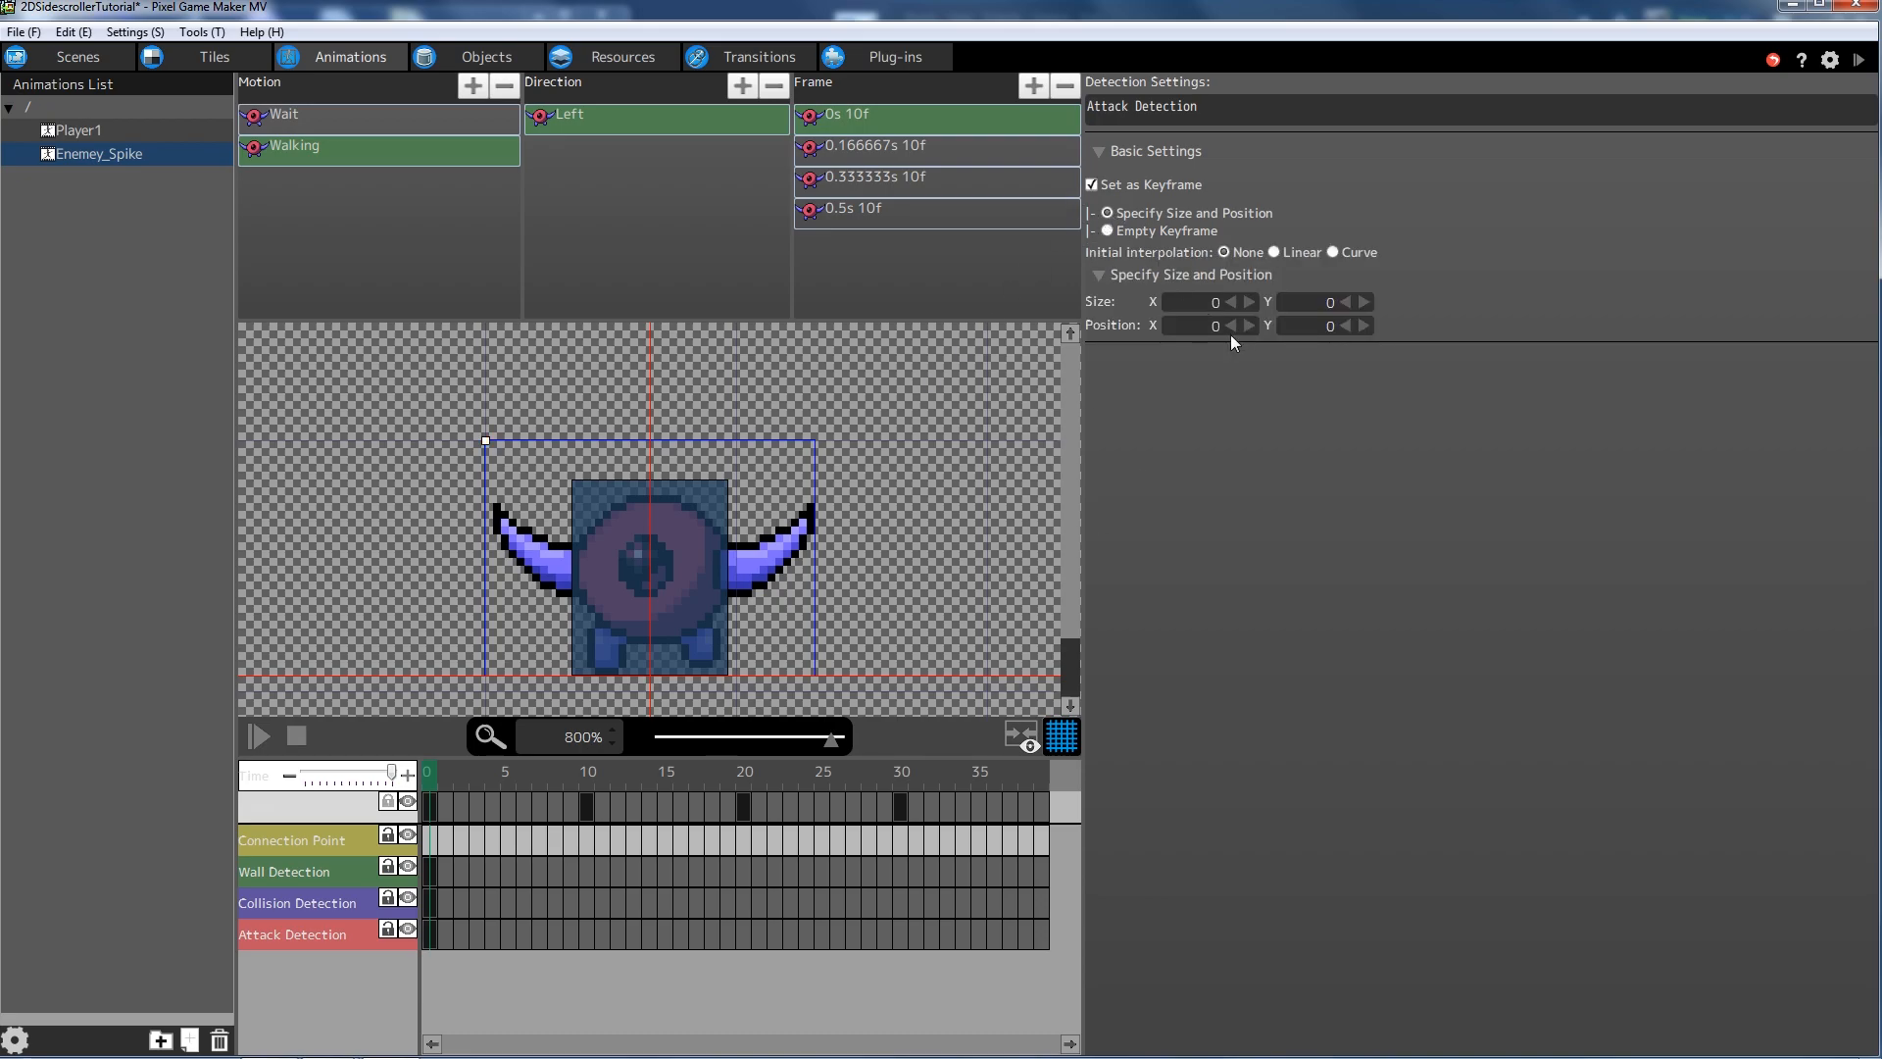
left_click_drag(1201, 303, 1367, 295)
type("15")
key("Tab")
type("15")
left_click_drag(555, 463, 551, 531)
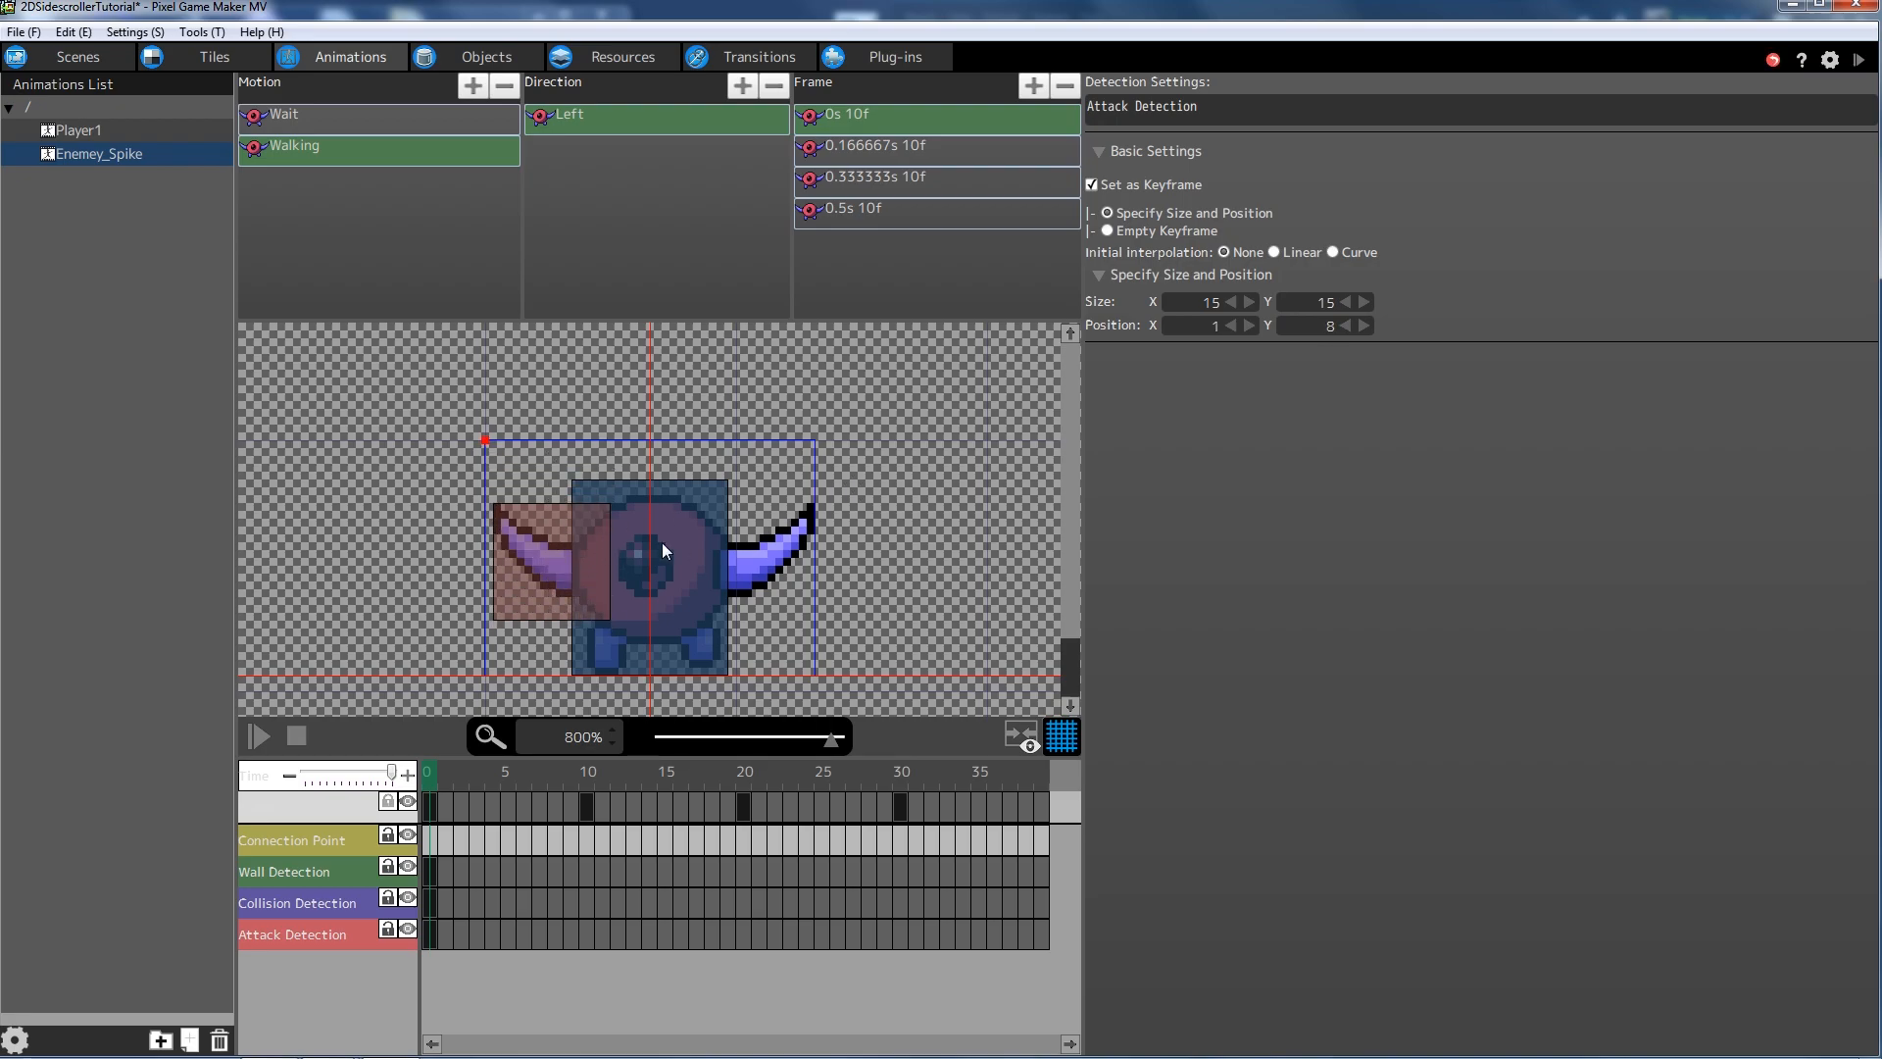
- Duplicate the attack detection line and place the copy over the enemy's right horn at X 27, Y 8
left_click(348, 943)
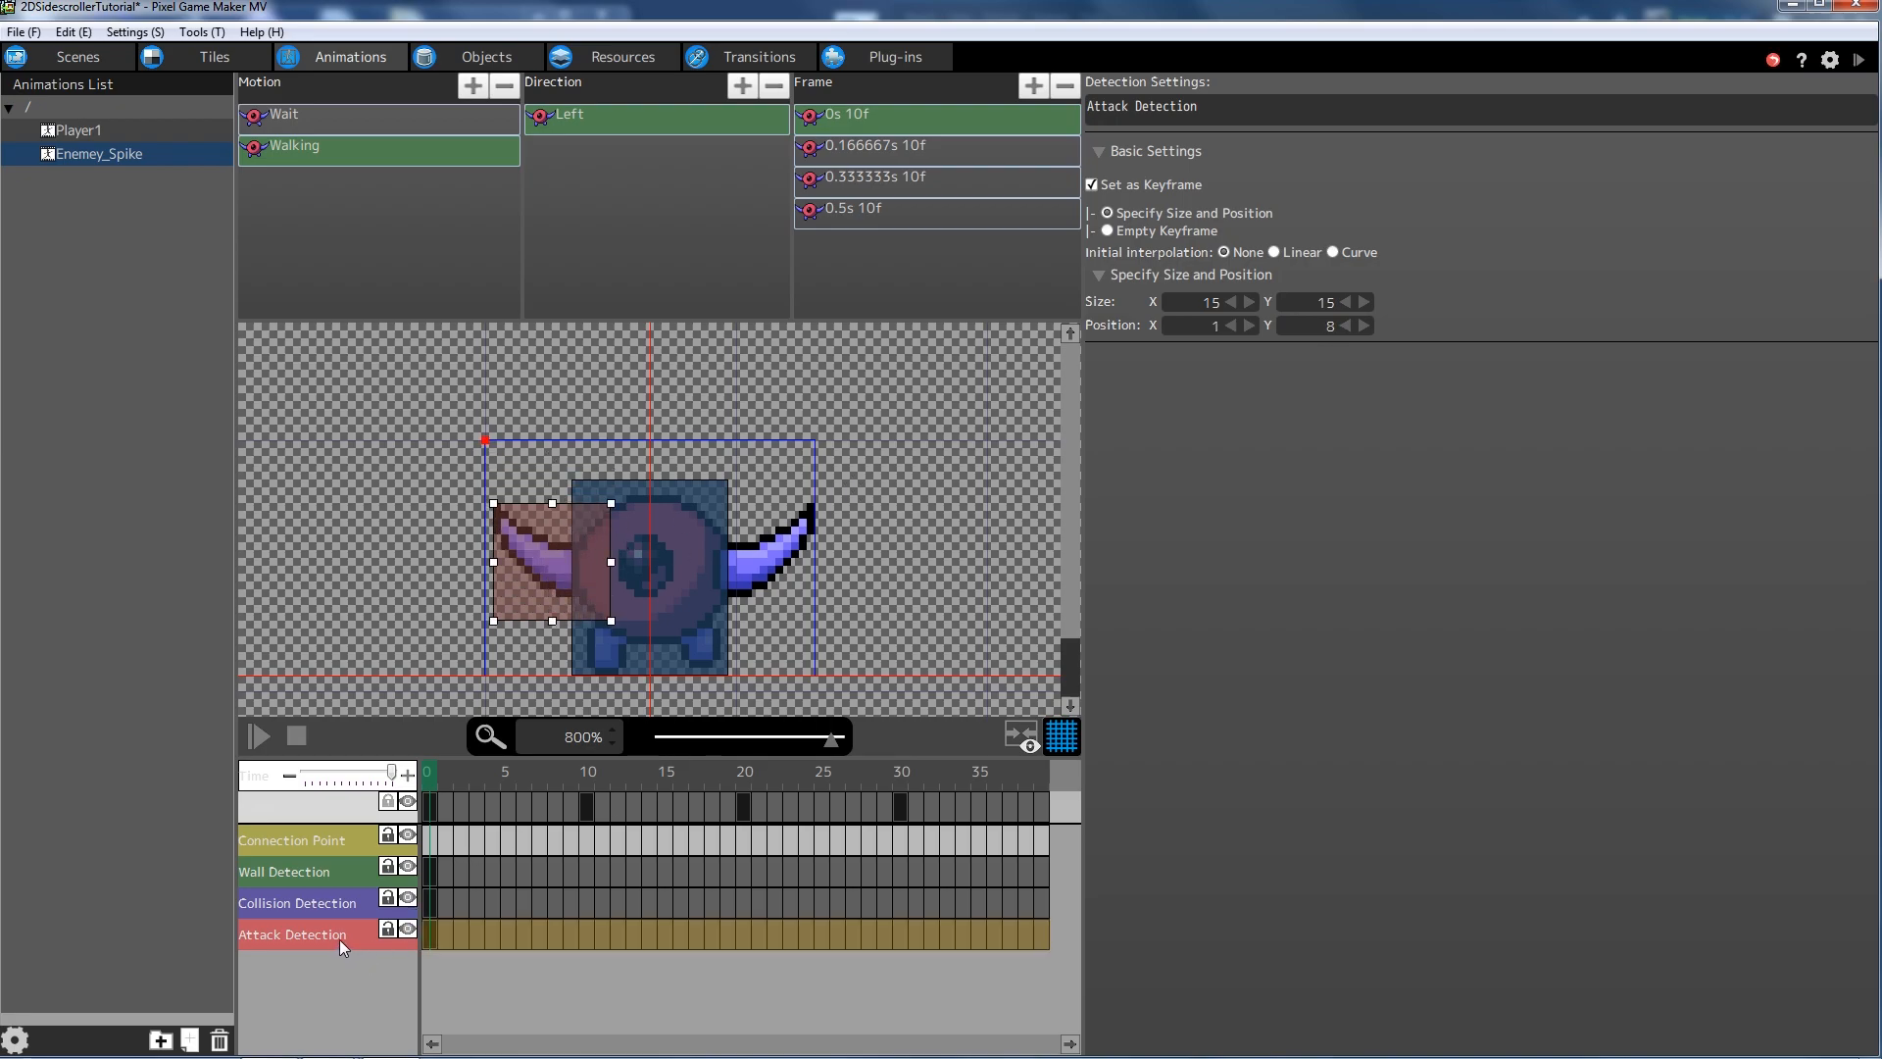
right_click(343, 941)
left_click(409, 959)
right_click(380, 1008)
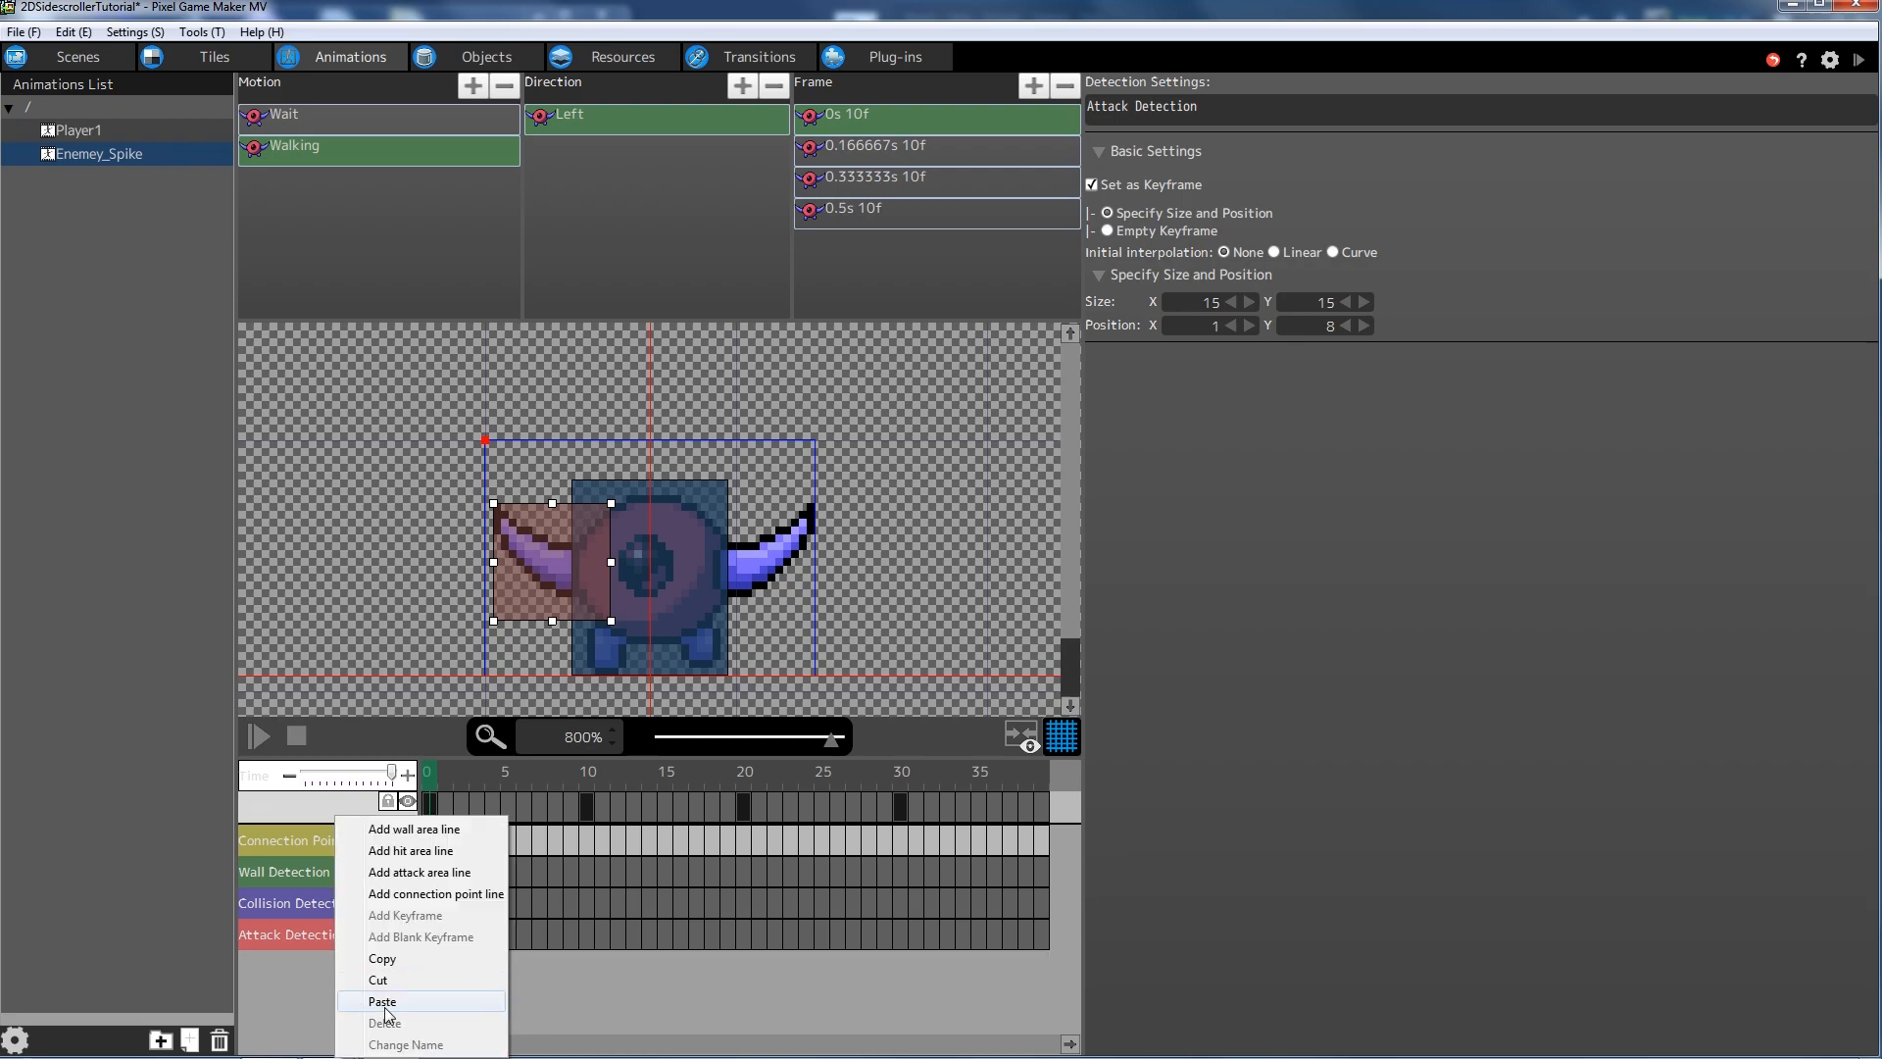
left_click(392, 1001)
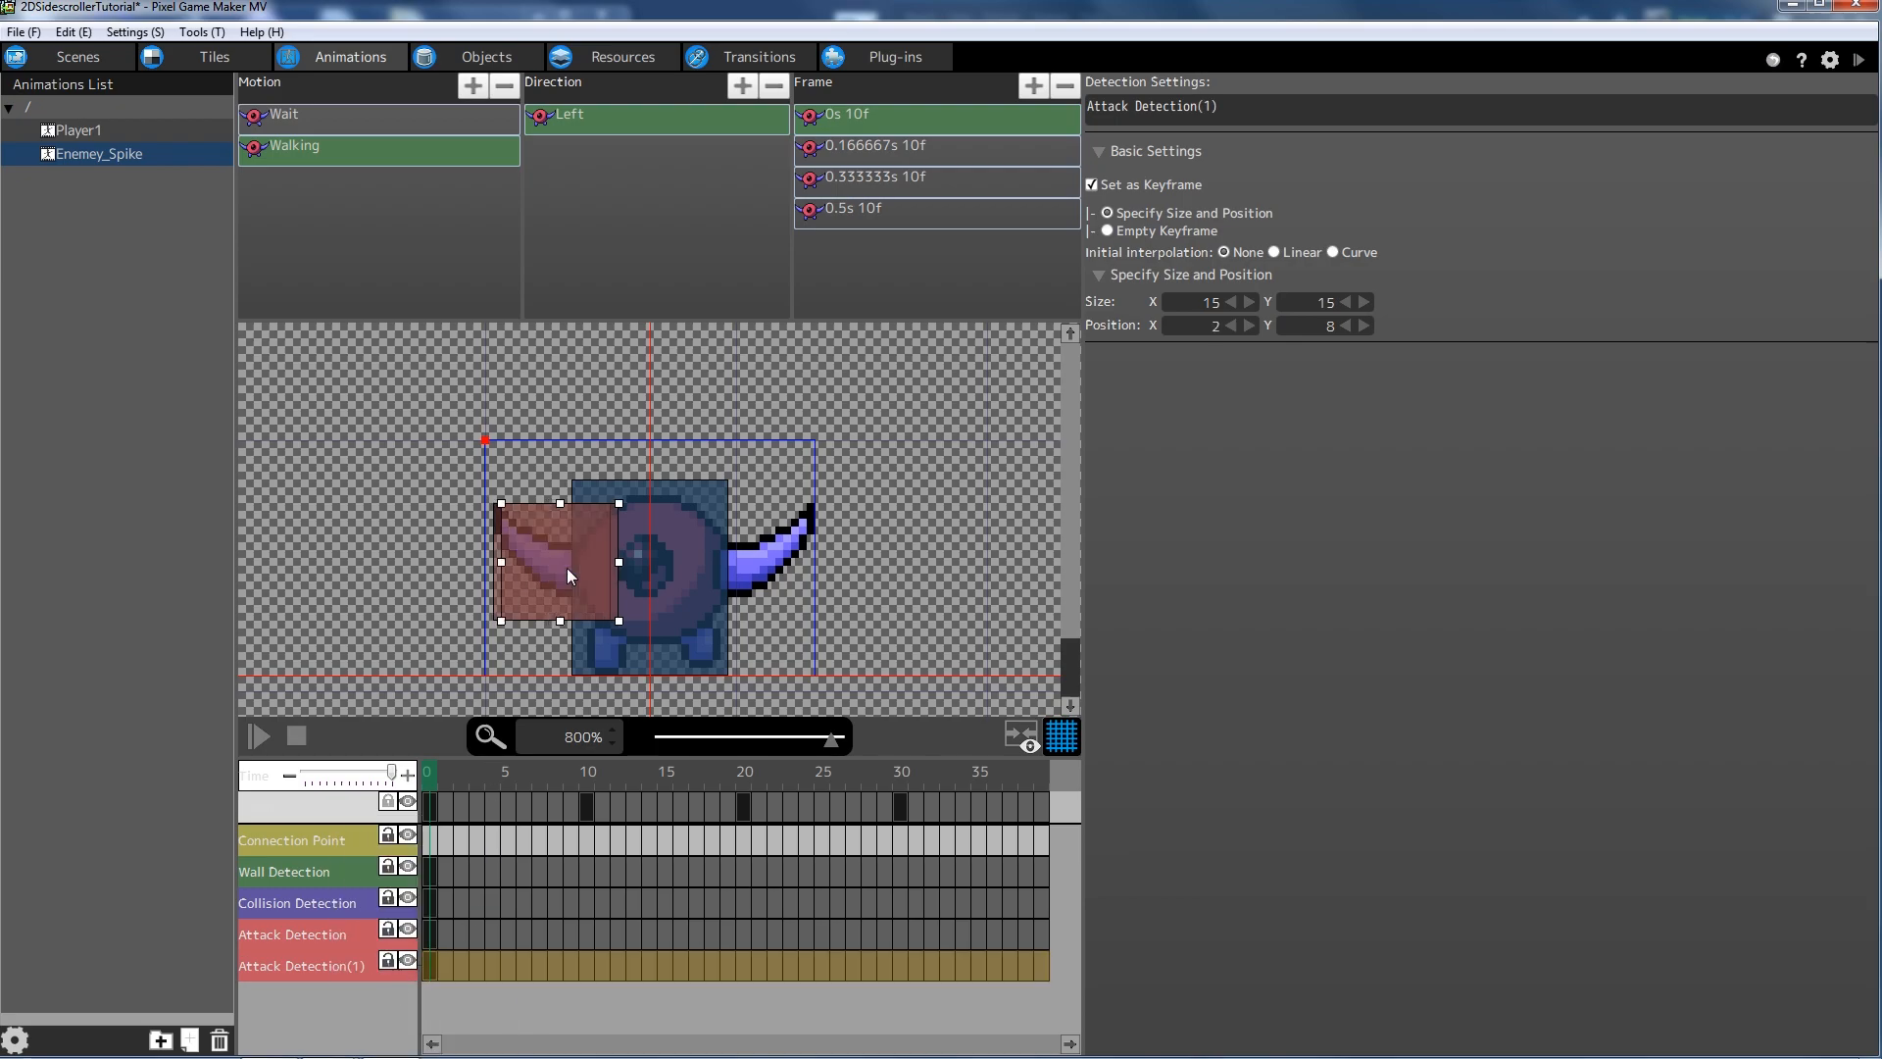
left_click_drag(549, 568, 733, 569)
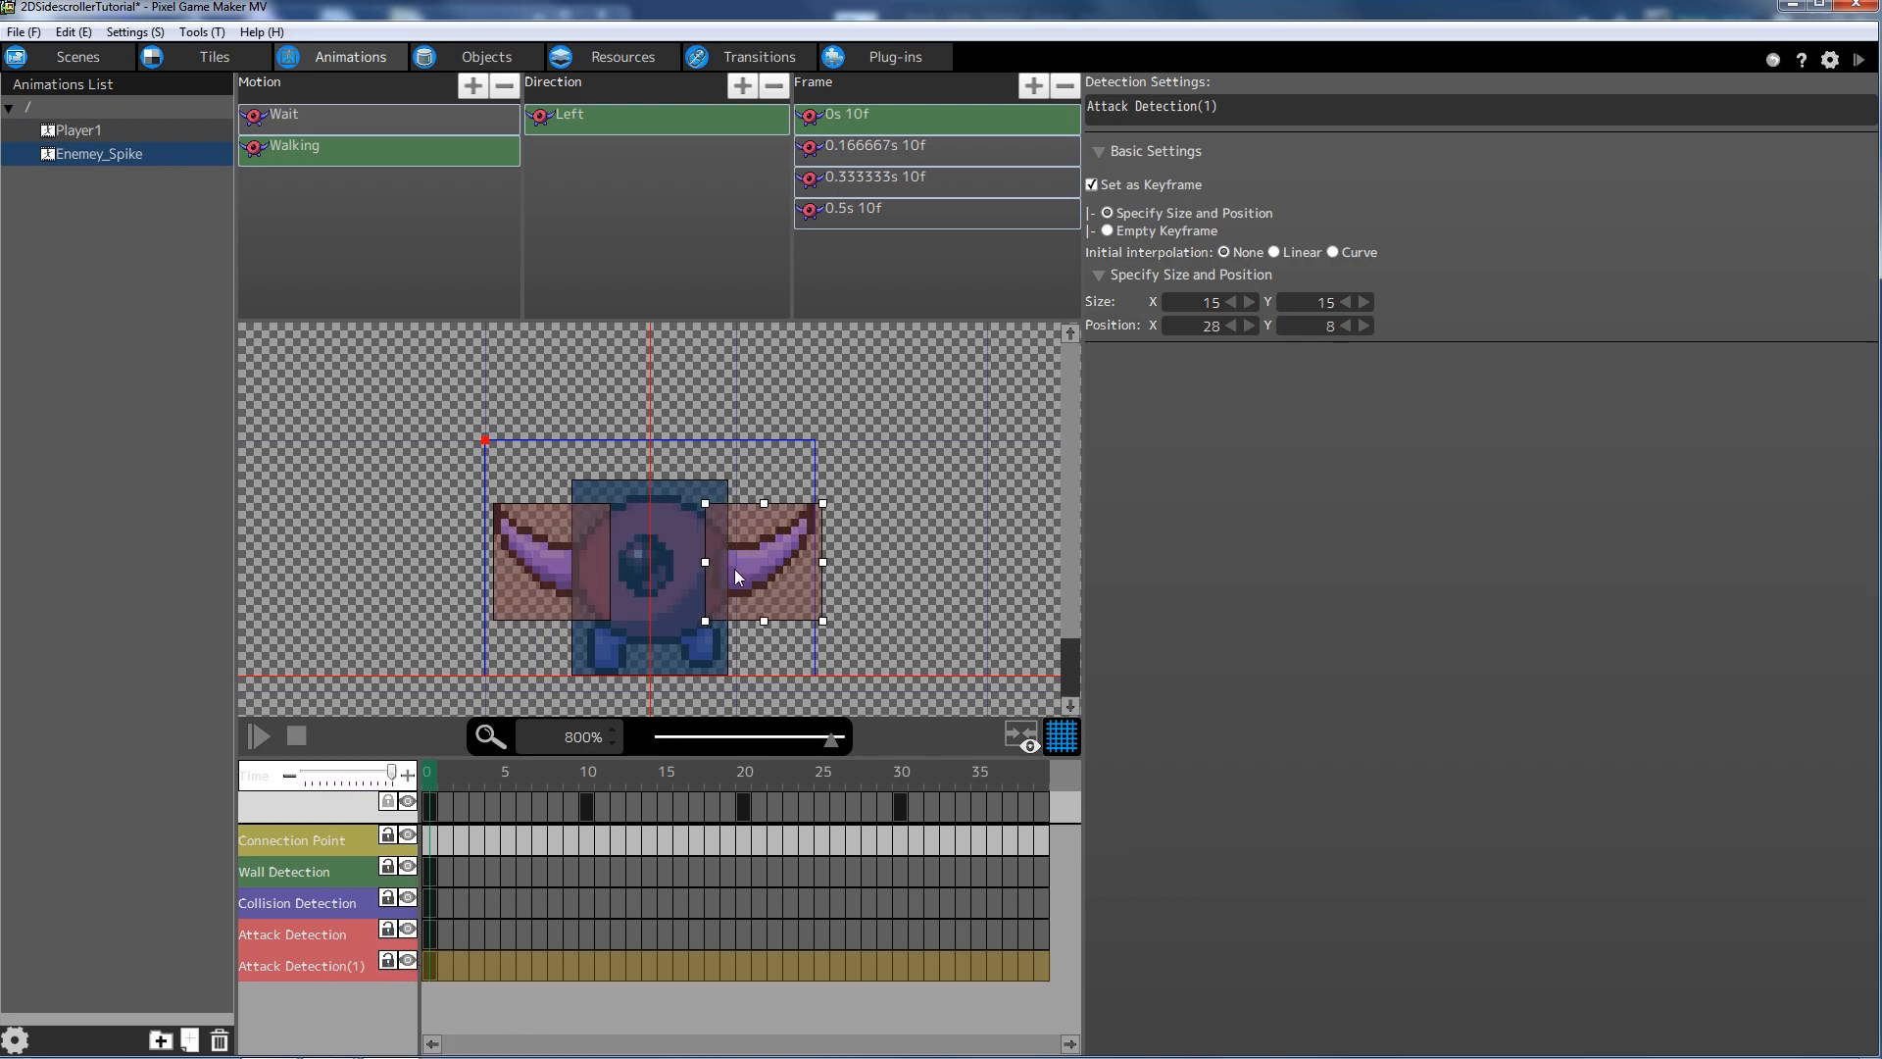
- Duplicate the Walking motion's Left direction
left_click(632, 149)
right_click(607, 122)
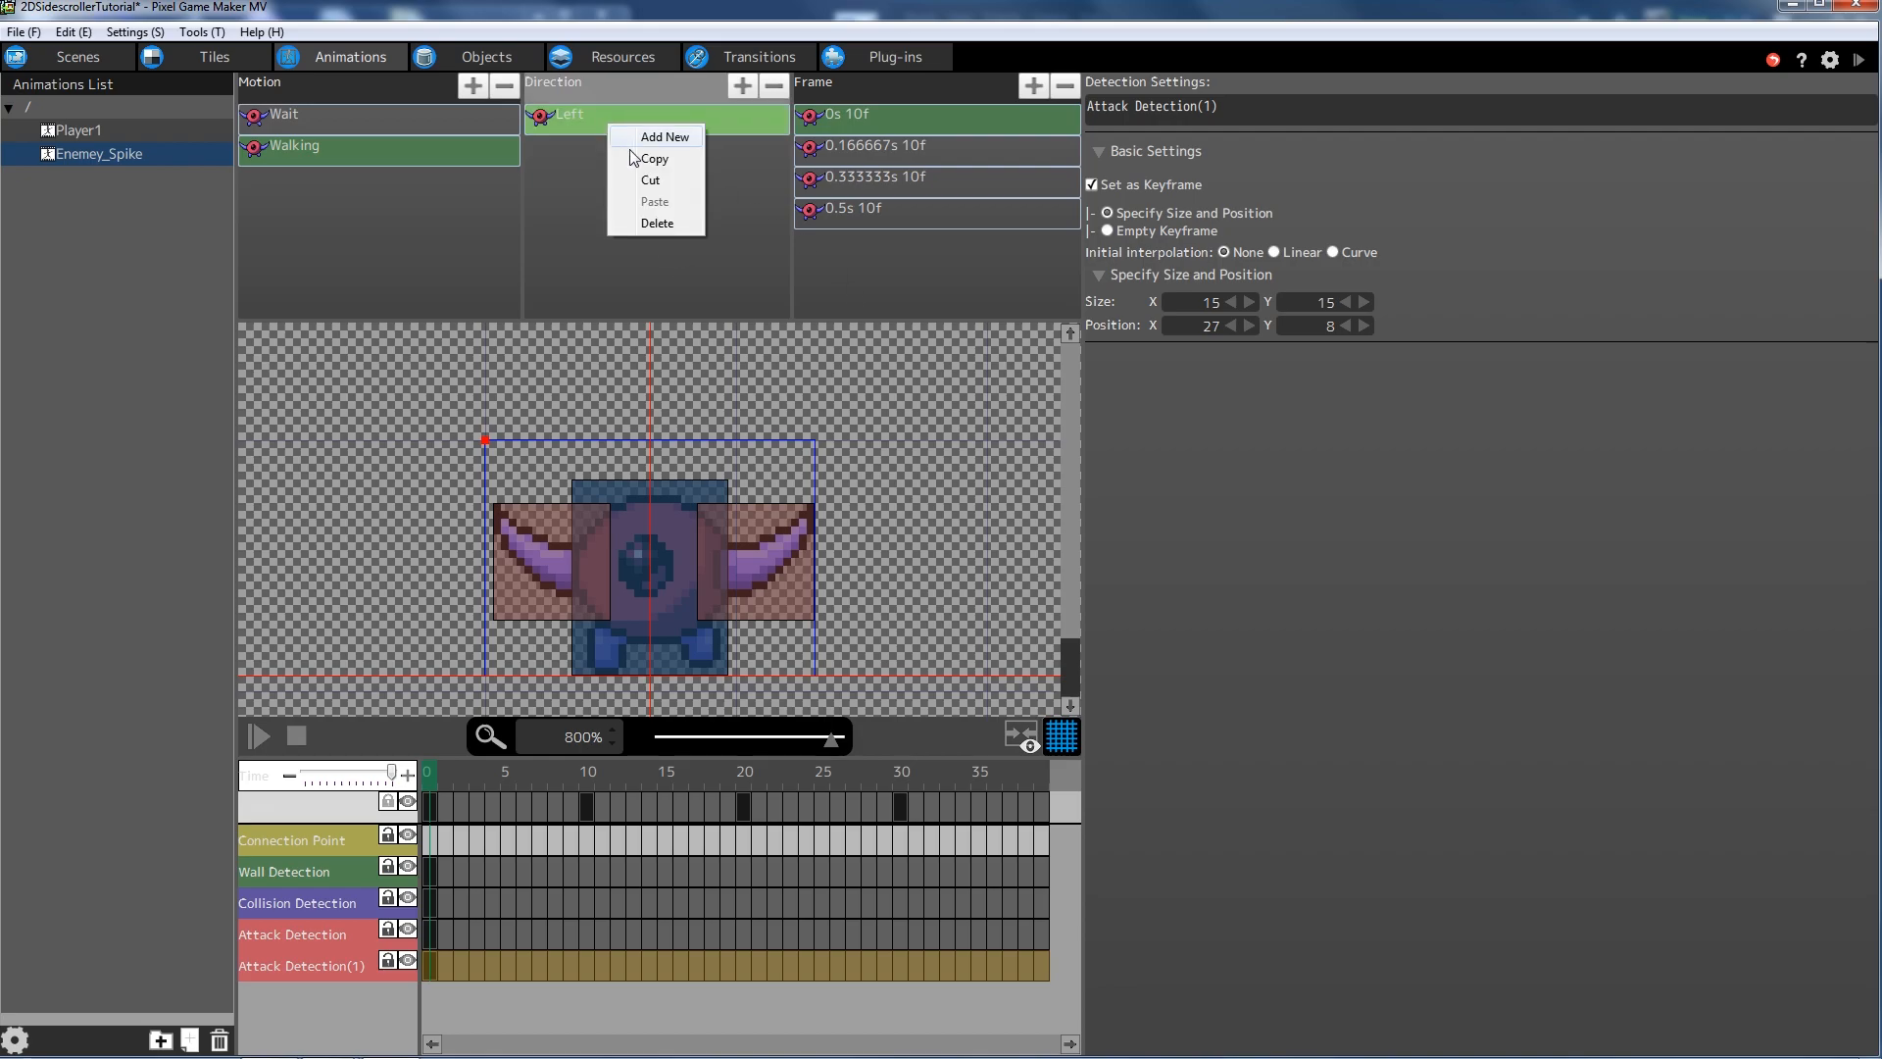
left_click(673, 161)
right_click(656, 199)
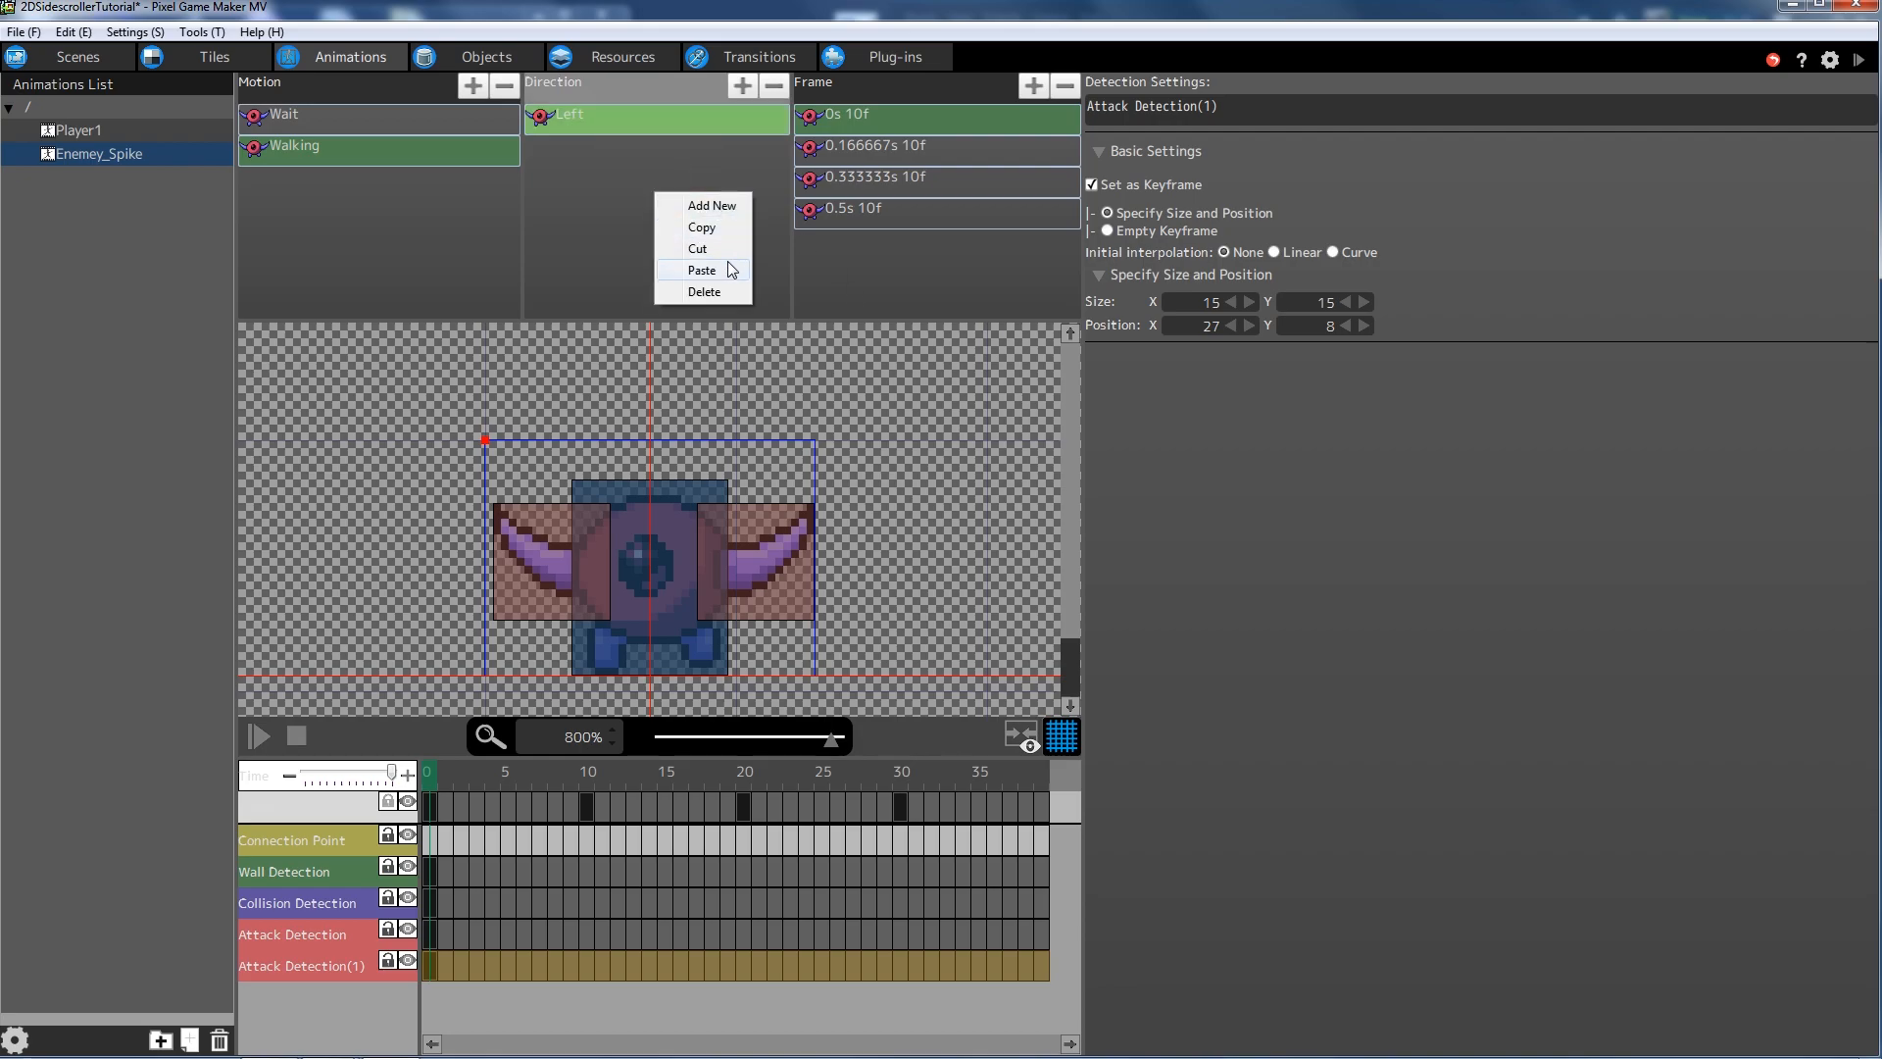
left_click(722, 265)
- Rename the copied walking direction as Right
double_click(593, 149)
key("ctrl+a")
type("Righty")
key("Return")
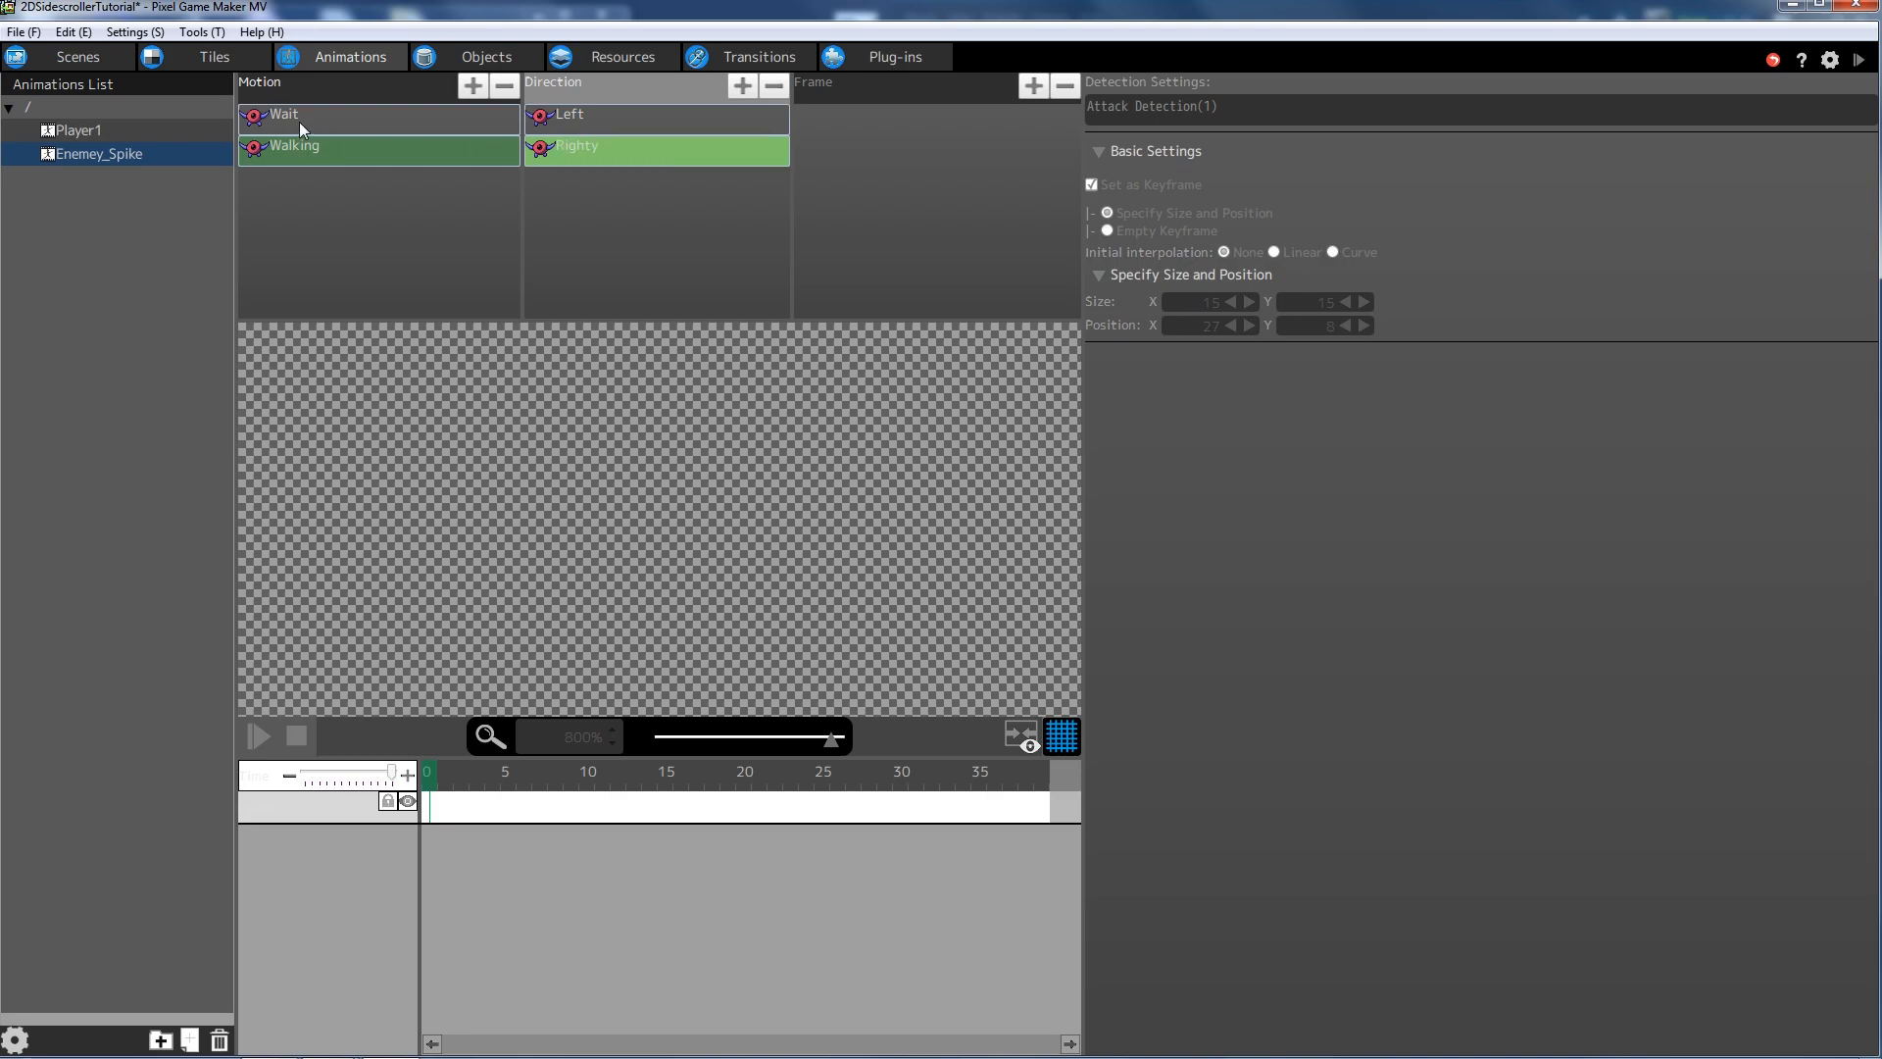
double_click(586, 147)
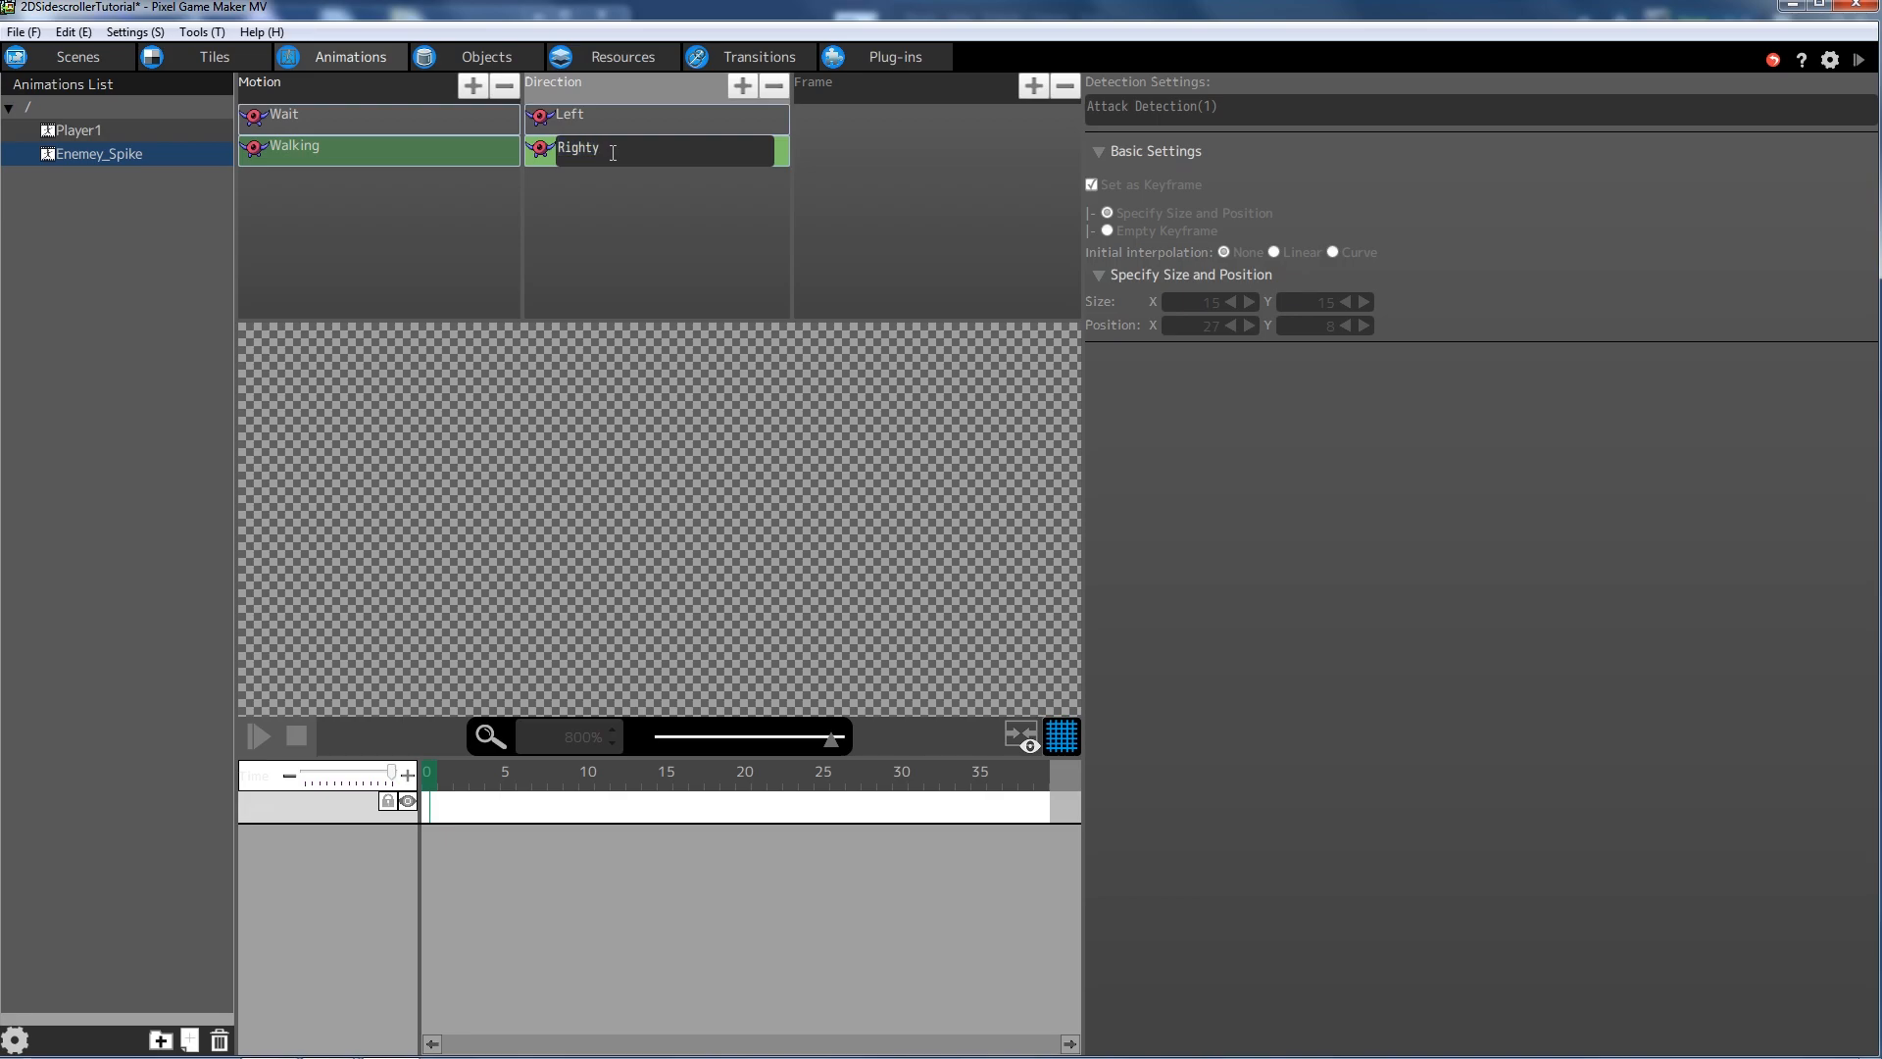
key("Return")
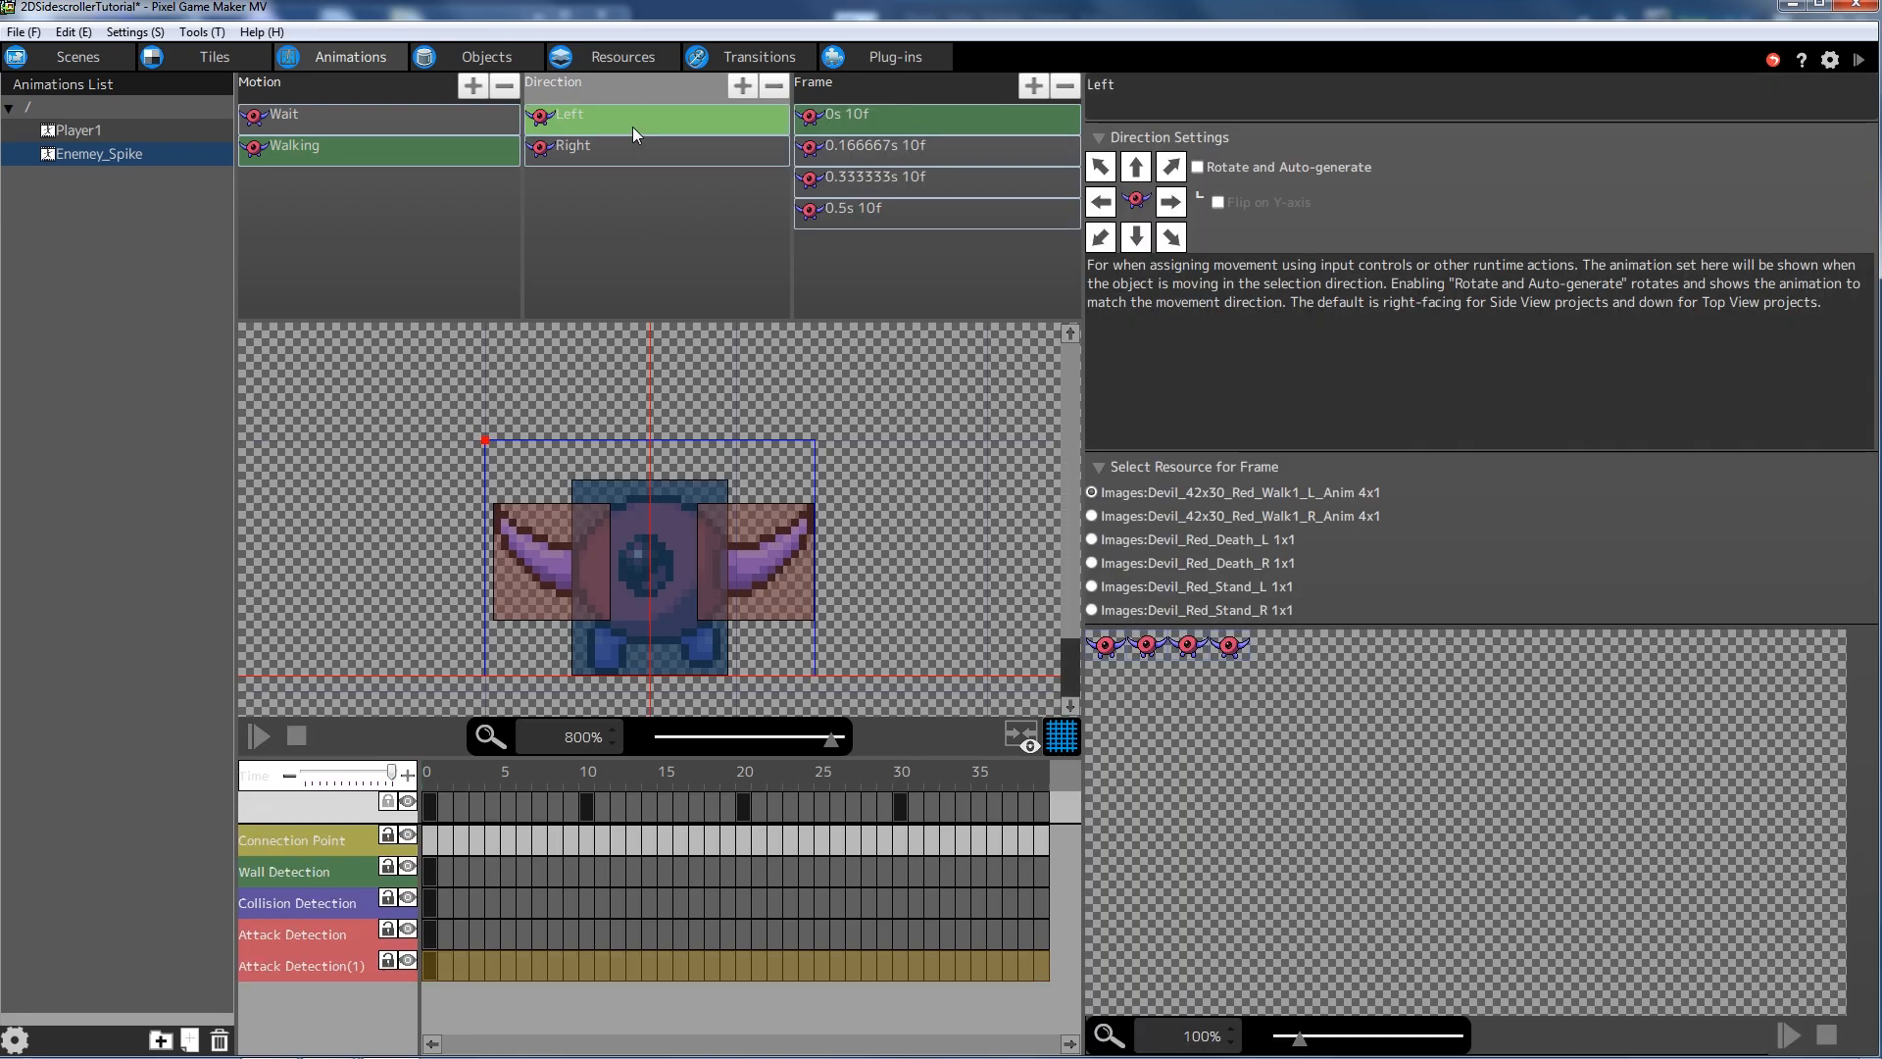
- Copy all four 10-frame entries of the Walking motion's Left direction
left_click(632, 122)
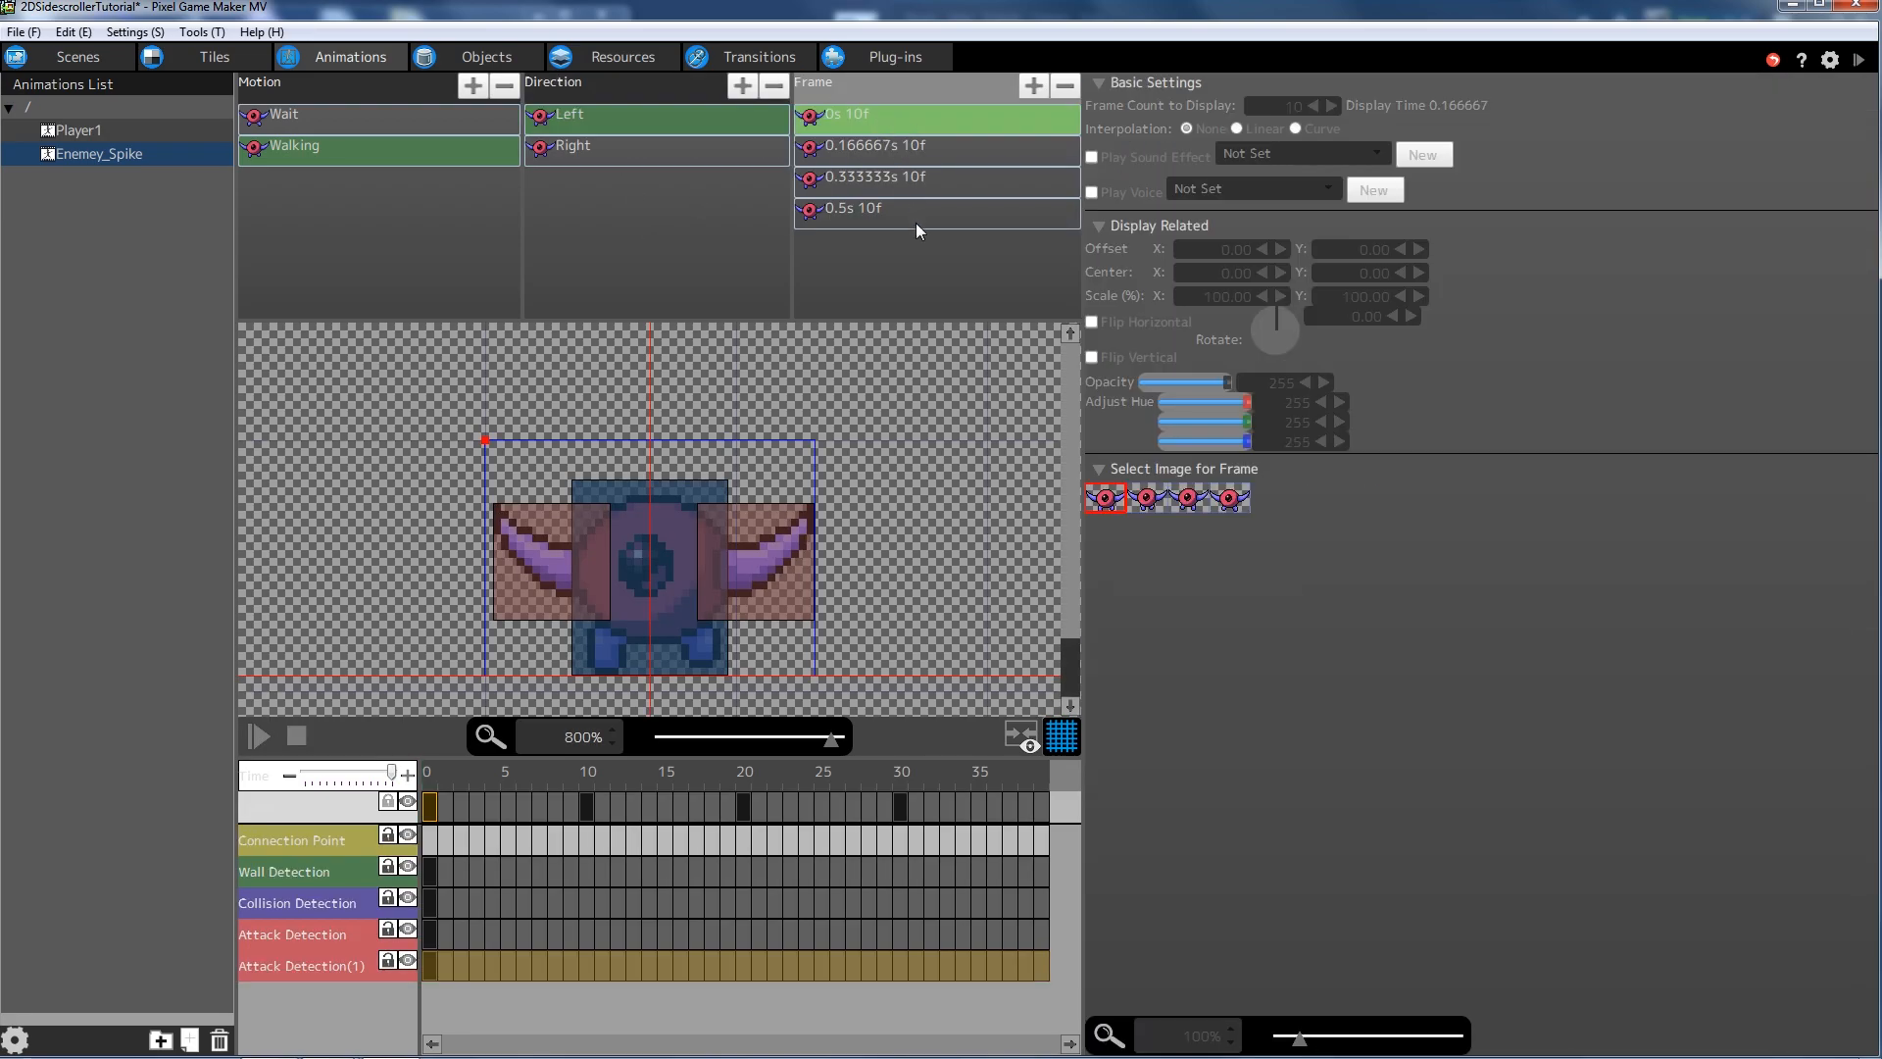
left_click(910, 215)
left_click(896, 115, "shift")
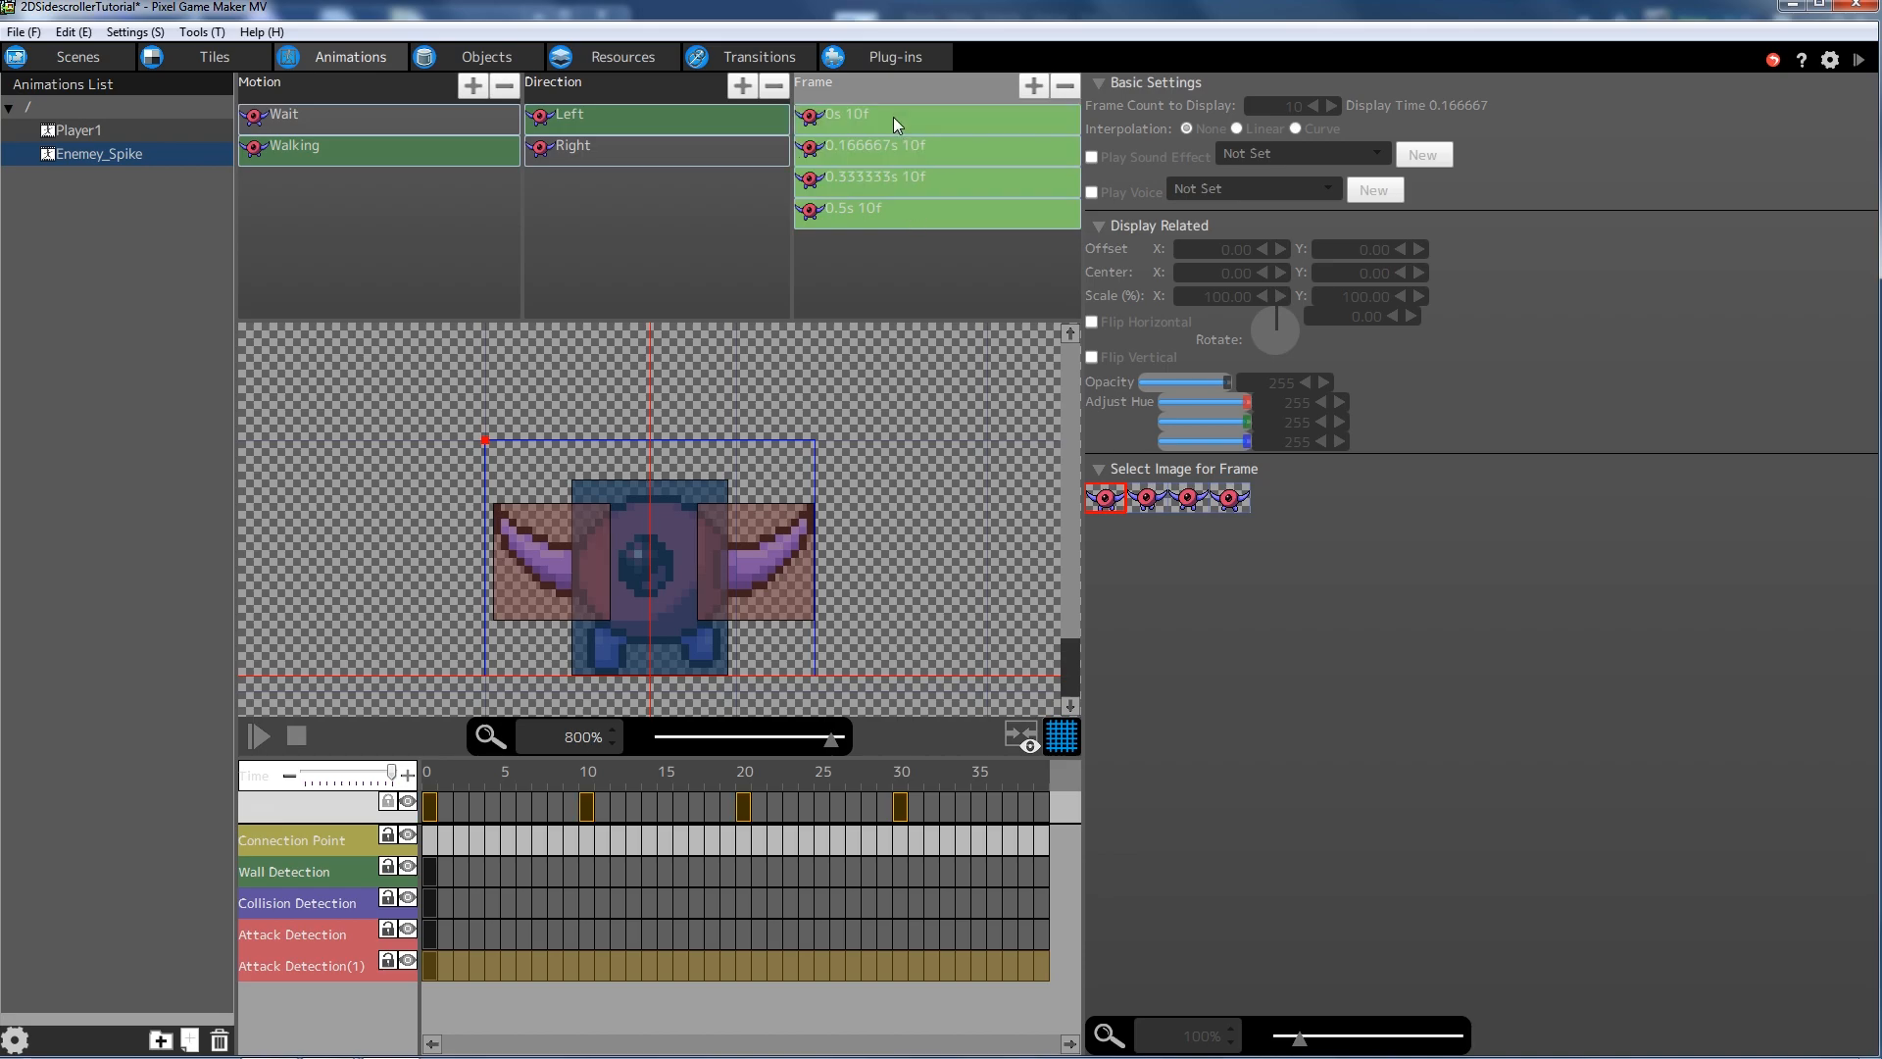
- Change the Walking motion's Right direction to the Devil_42x30_Red_Walk1_R_Anim 4x1 resource and accept the resource change
left_click(628, 149)
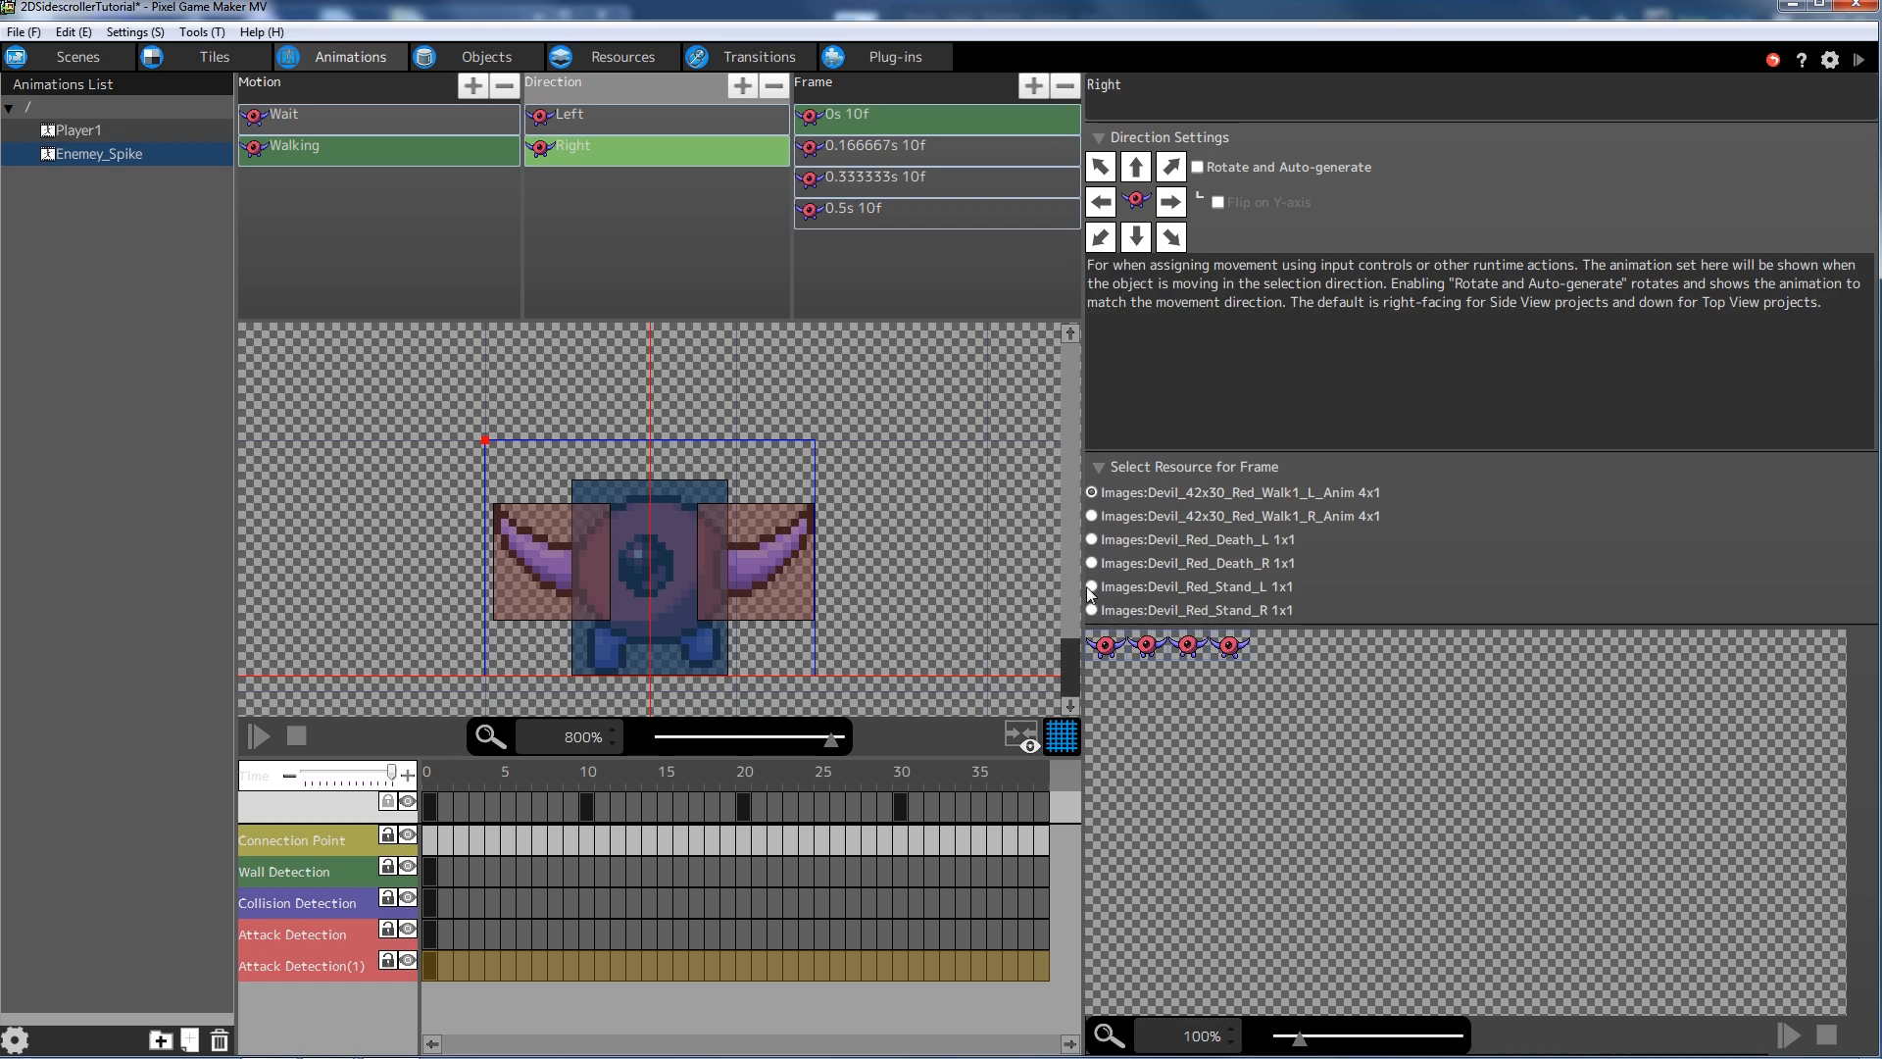
left_click(1092, 515)
left_click(1017, 594)
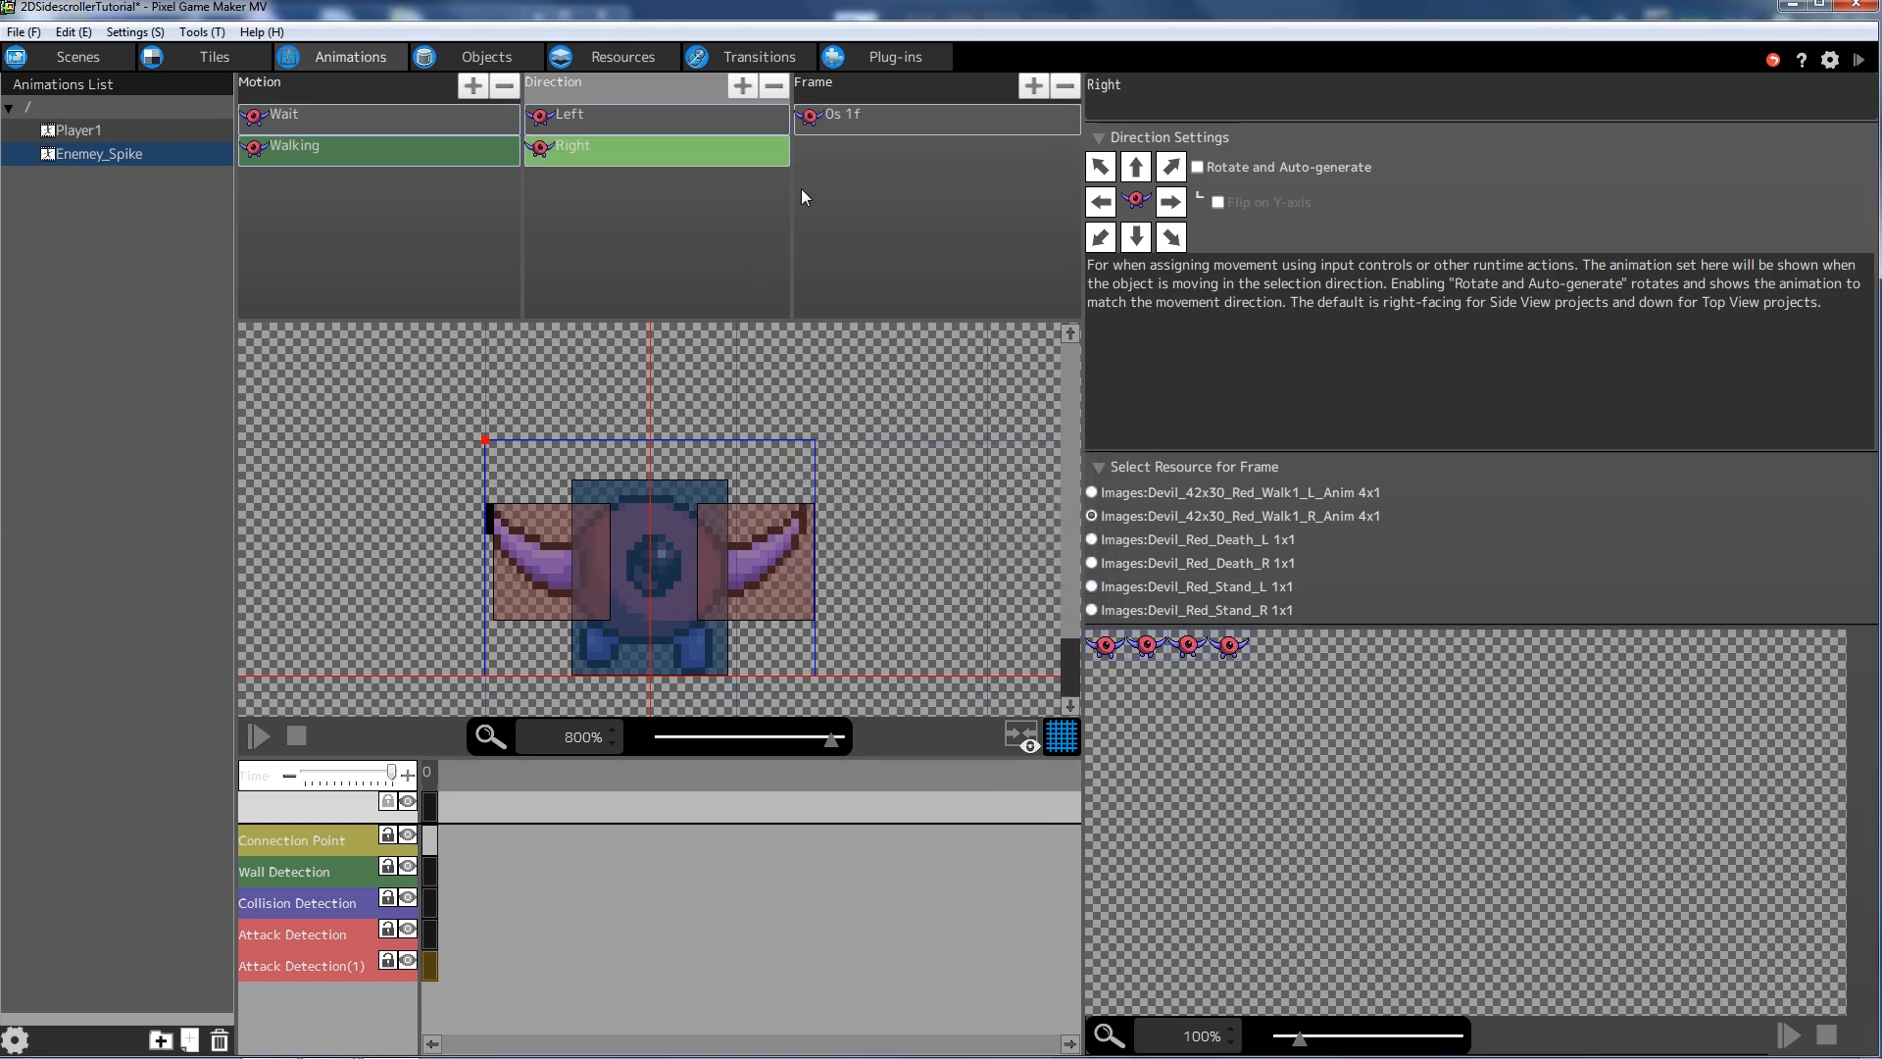
- Shift the Right direction's detection boxes one pixel left, placing the first attack box at 0, 8 and the wall box at 10, 5
left_click(566, 547)
left_click_drag(559, 545, 555, 549)
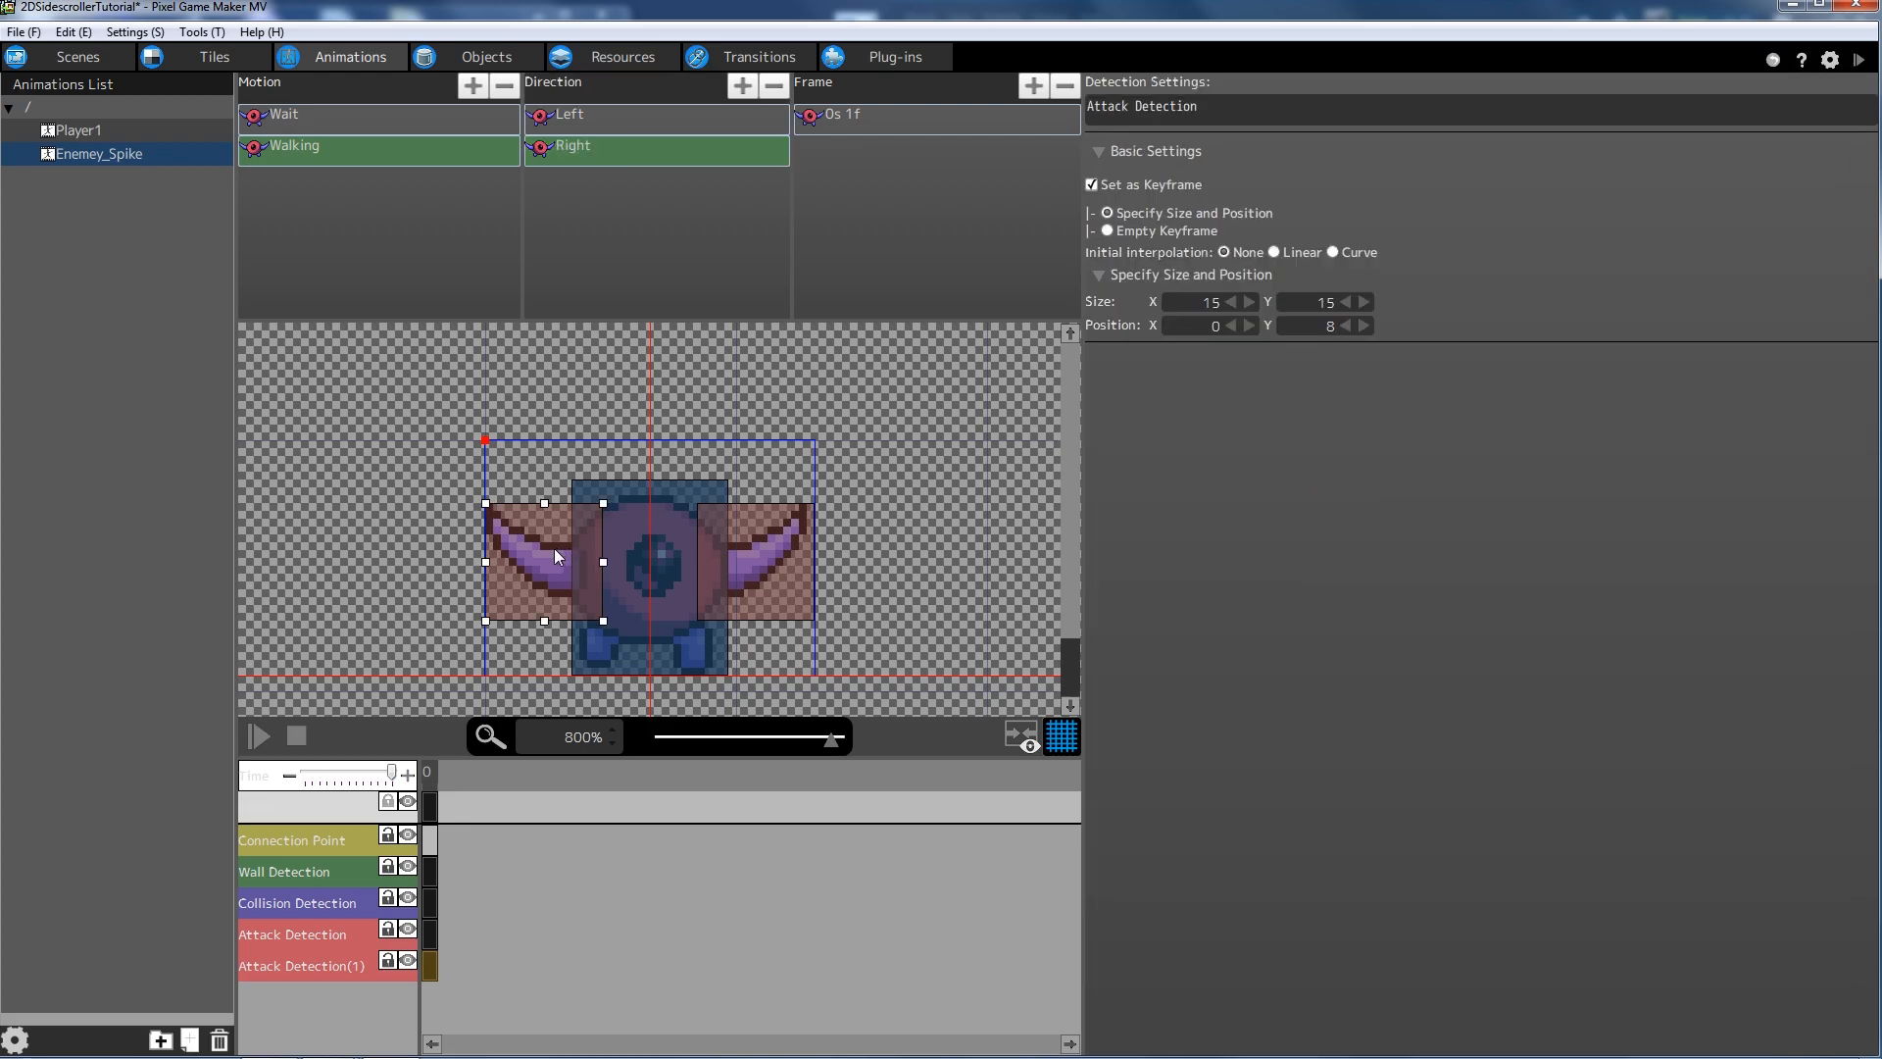
left_click_drag(798, 568, 790, 568)
left_click_drag(668, 502, 715, 494)
left_click(821, 472)
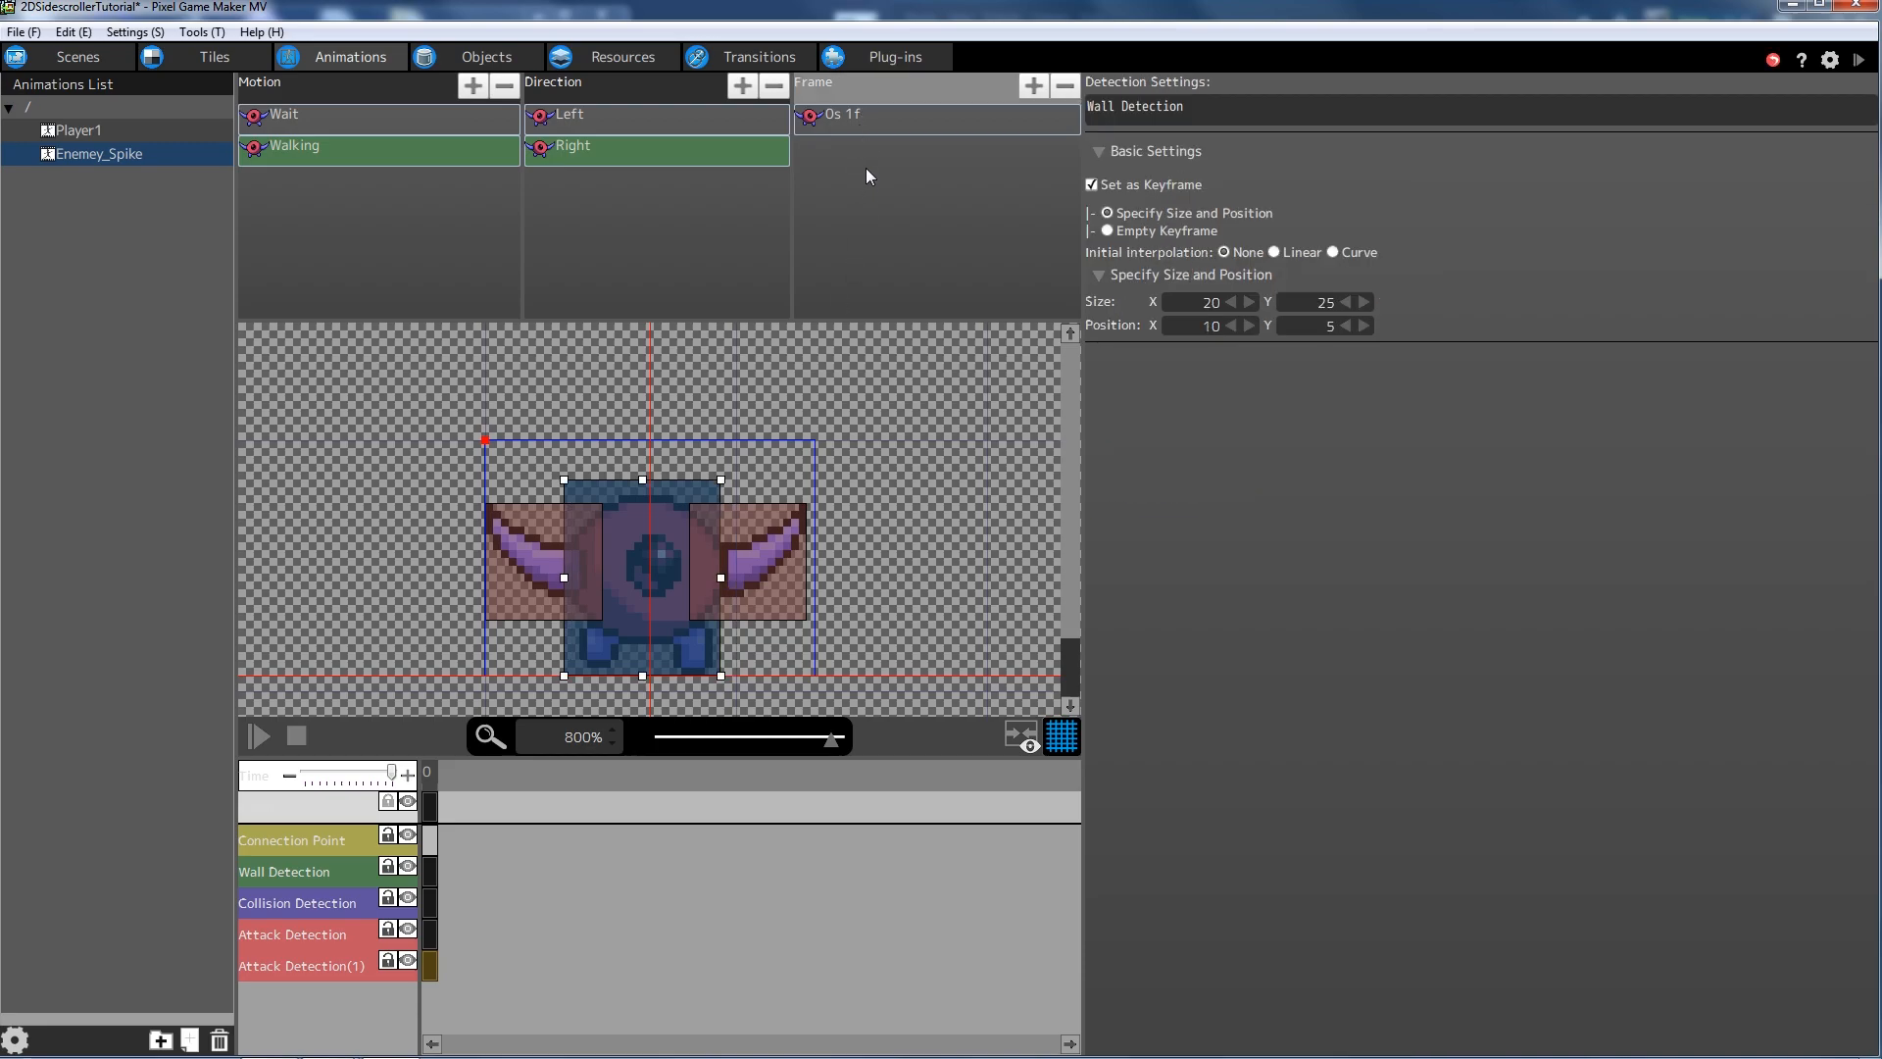
- Paste the four copied frames into Walking's Right direction, delete the original one-frame entry, and check the pasted frames
key("ctrl+v")
left_click(885, 115)
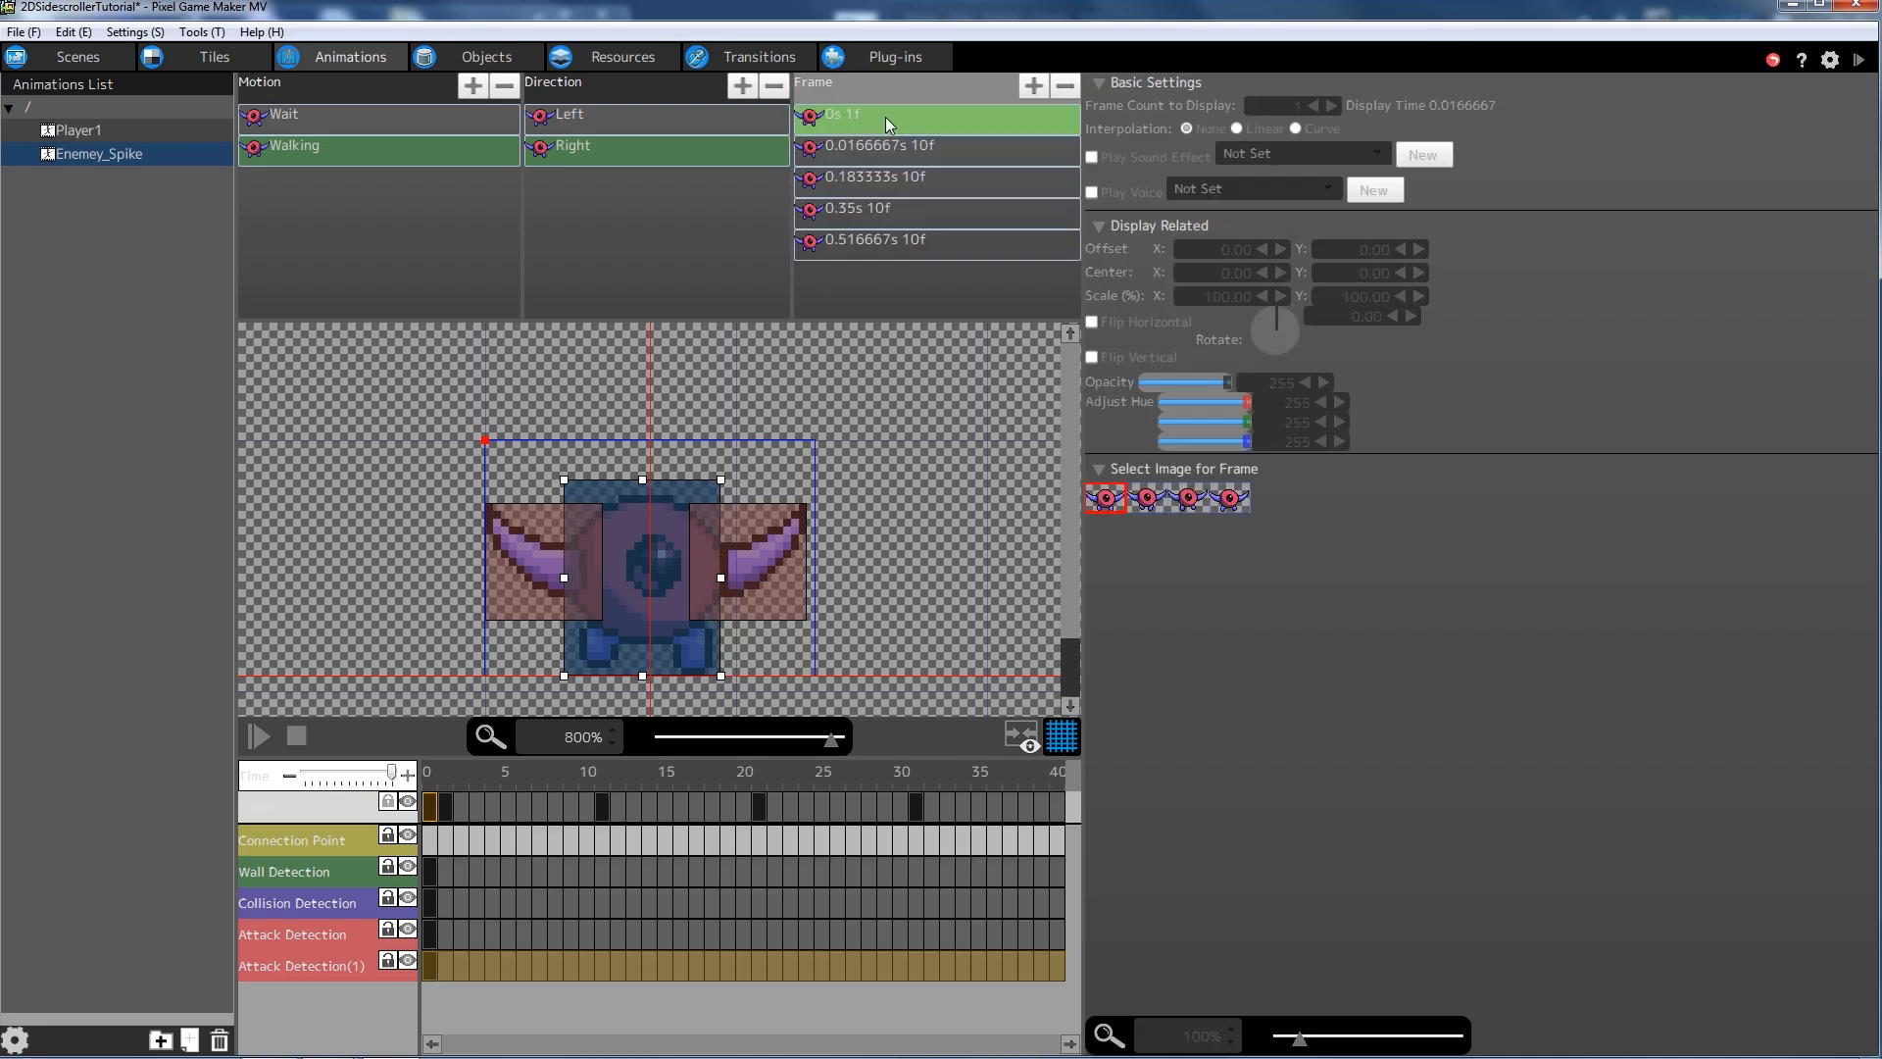
key("Delete")
left_click(898, 146)
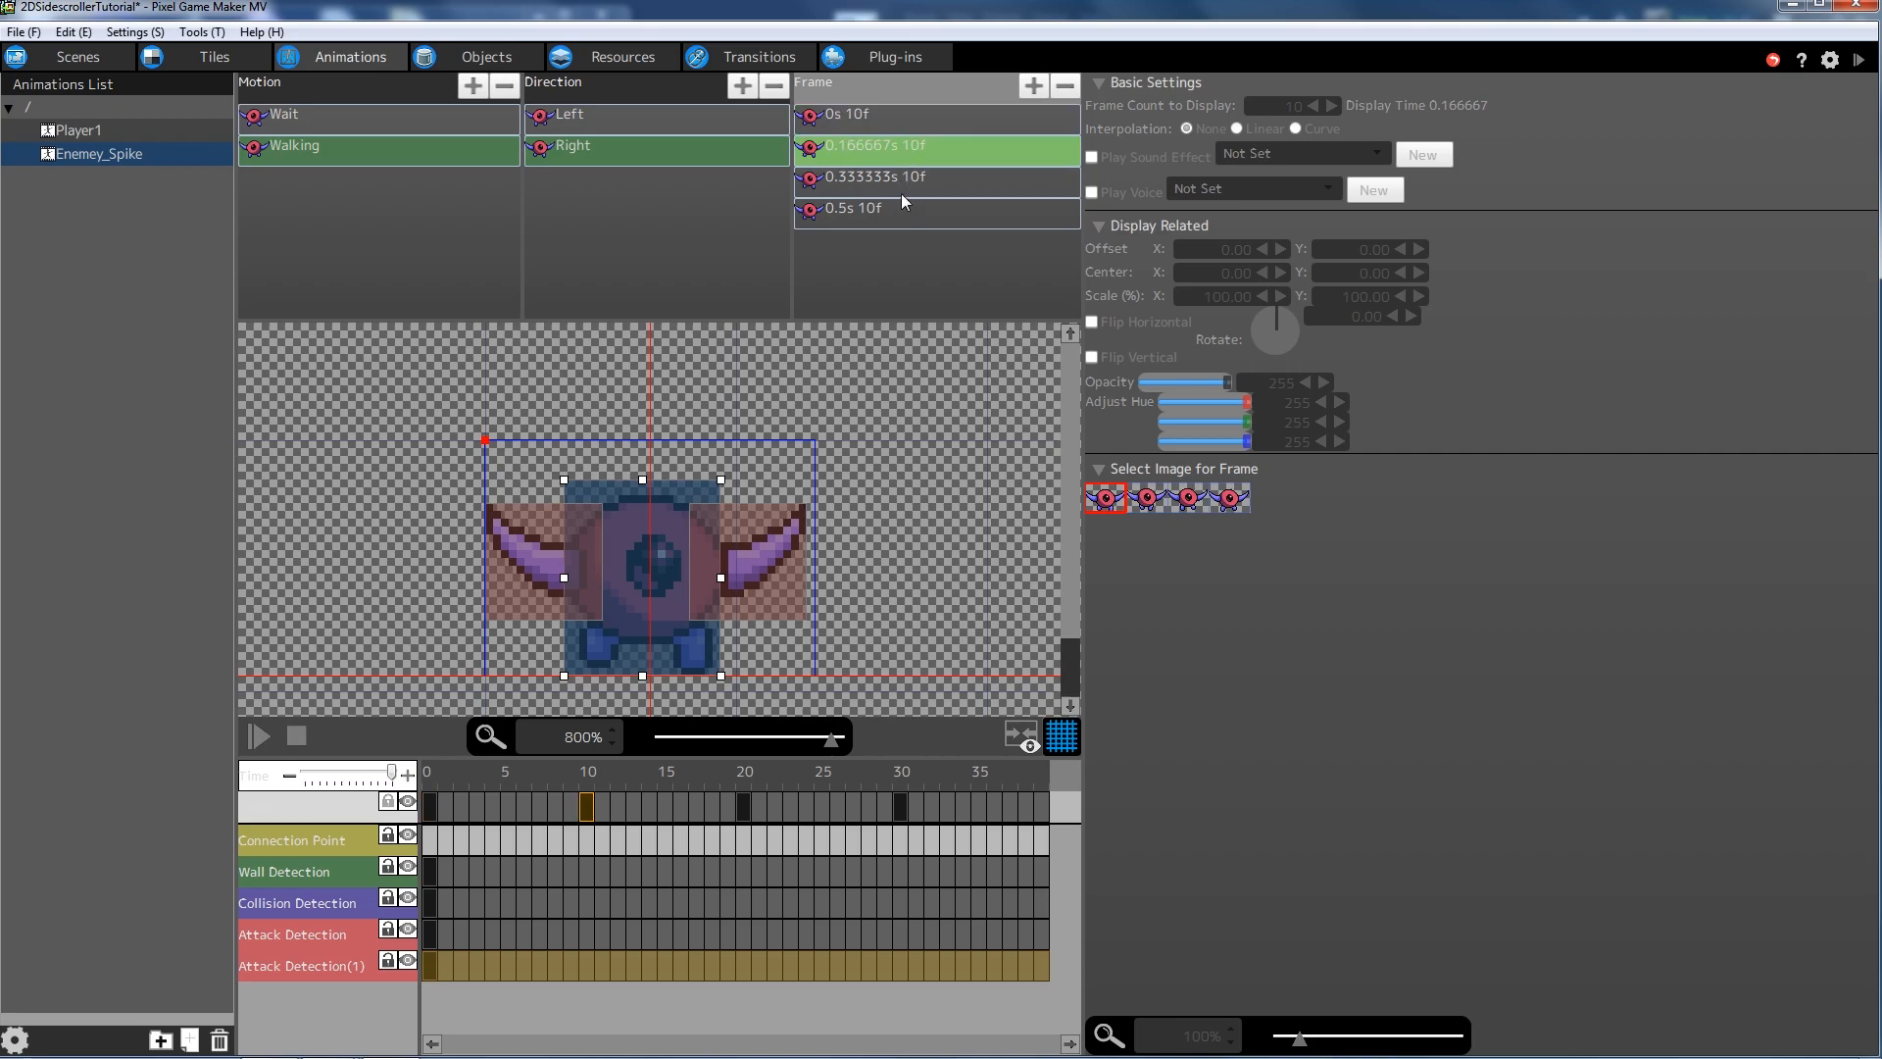
left_click(898, 184)
left_click(894, 202)
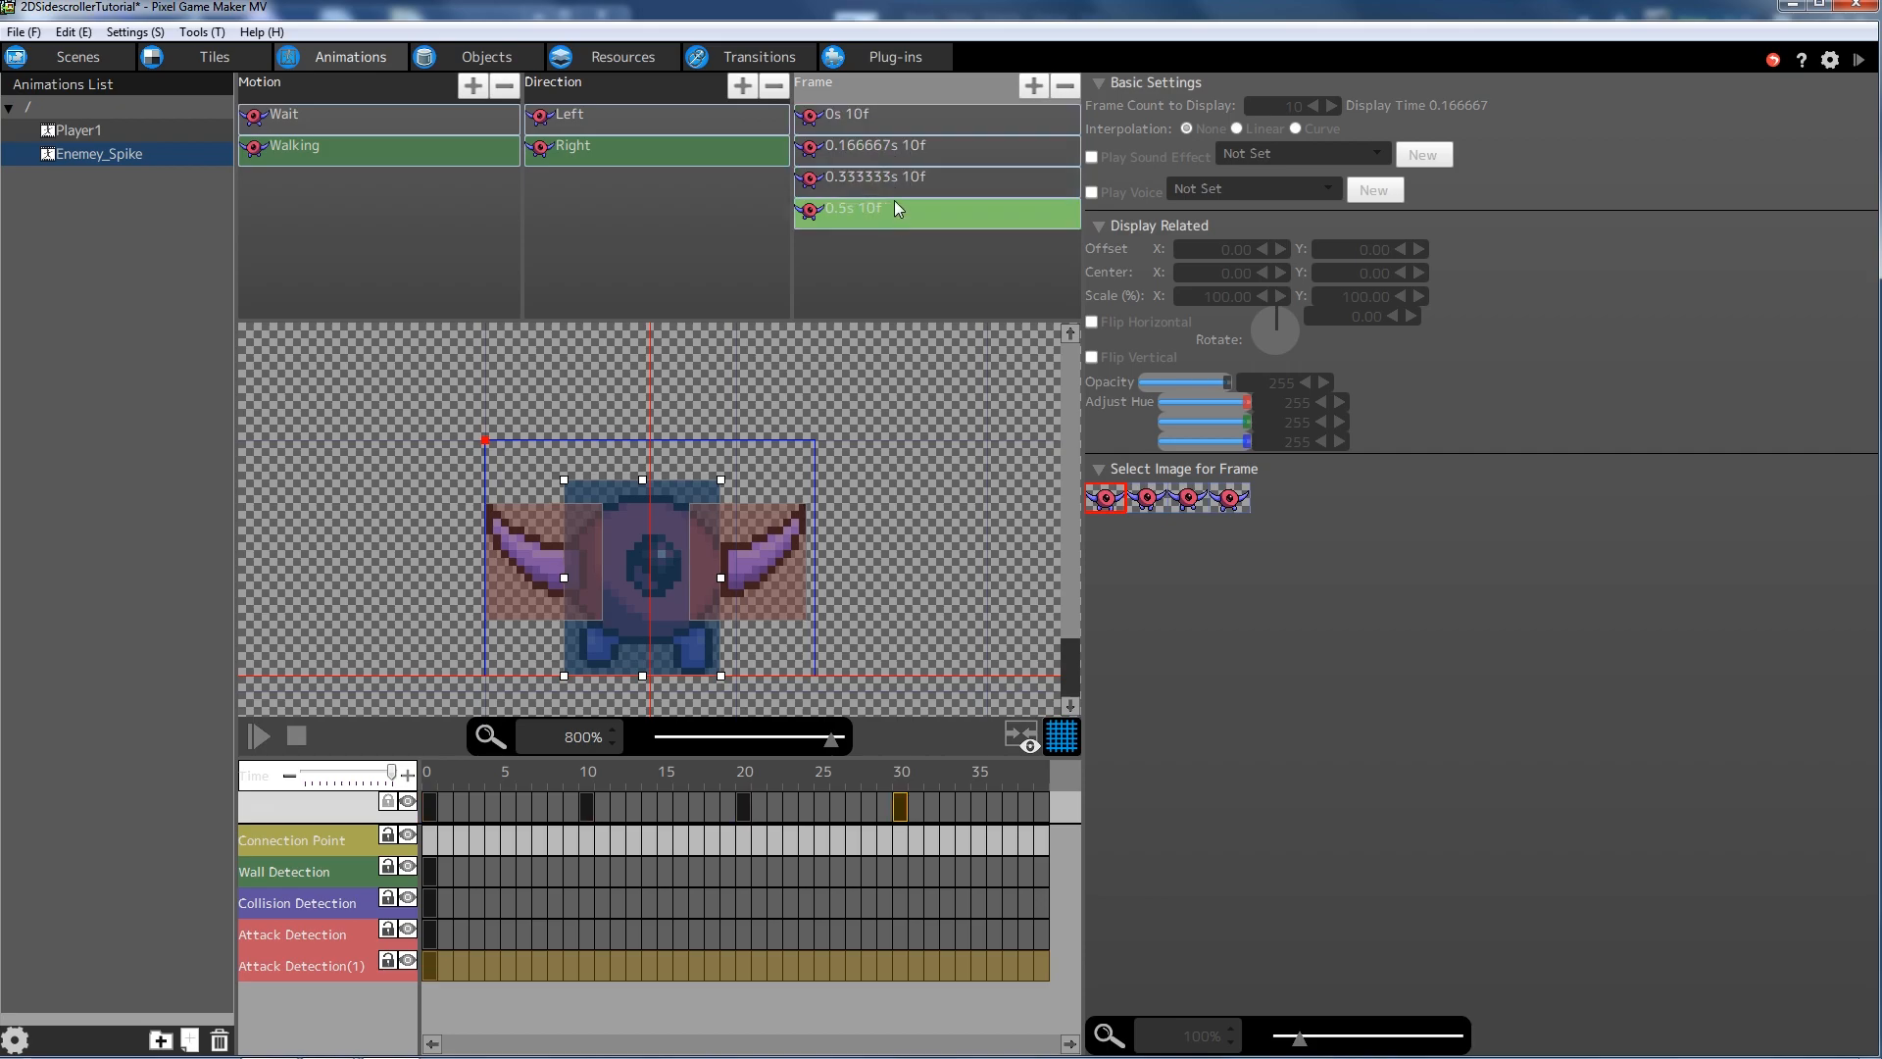
left_click(843, 182)
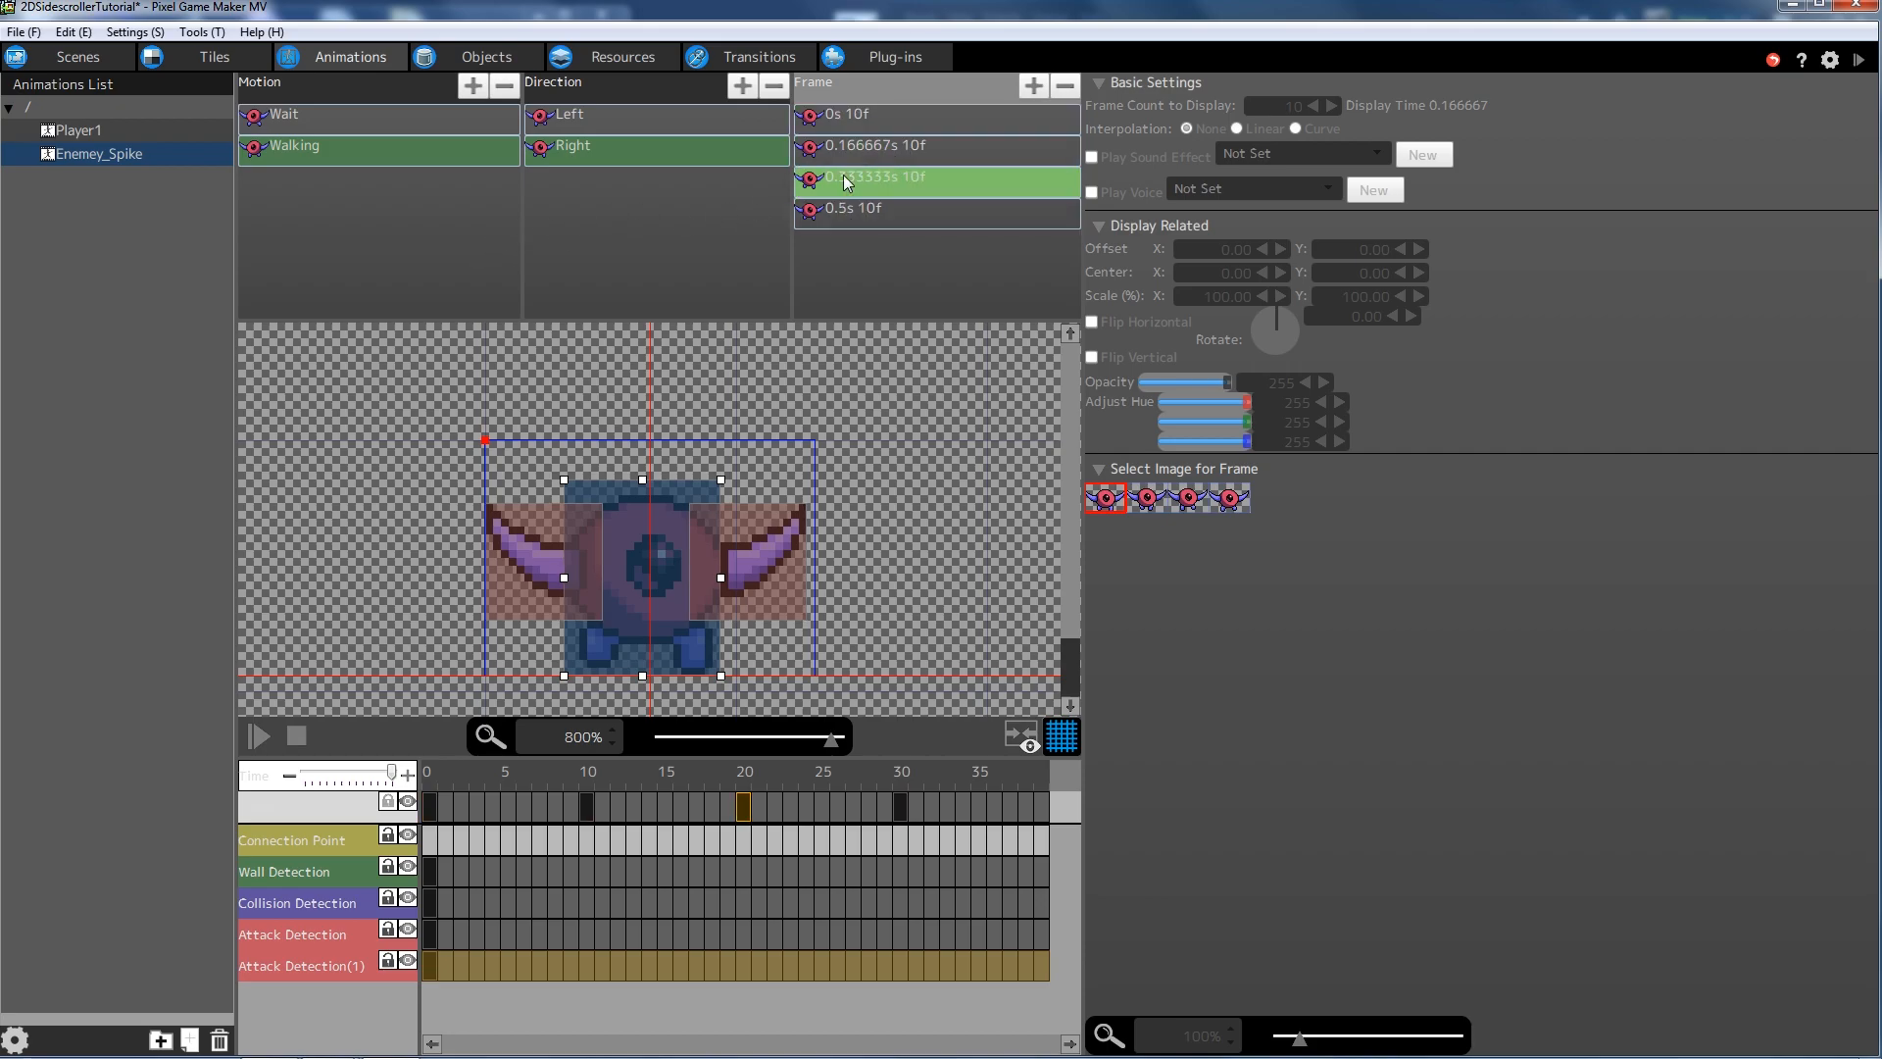
left_click(860, 126)
- Add a new motion to Enemey_Spike and name it Death
left_click(446, 201)
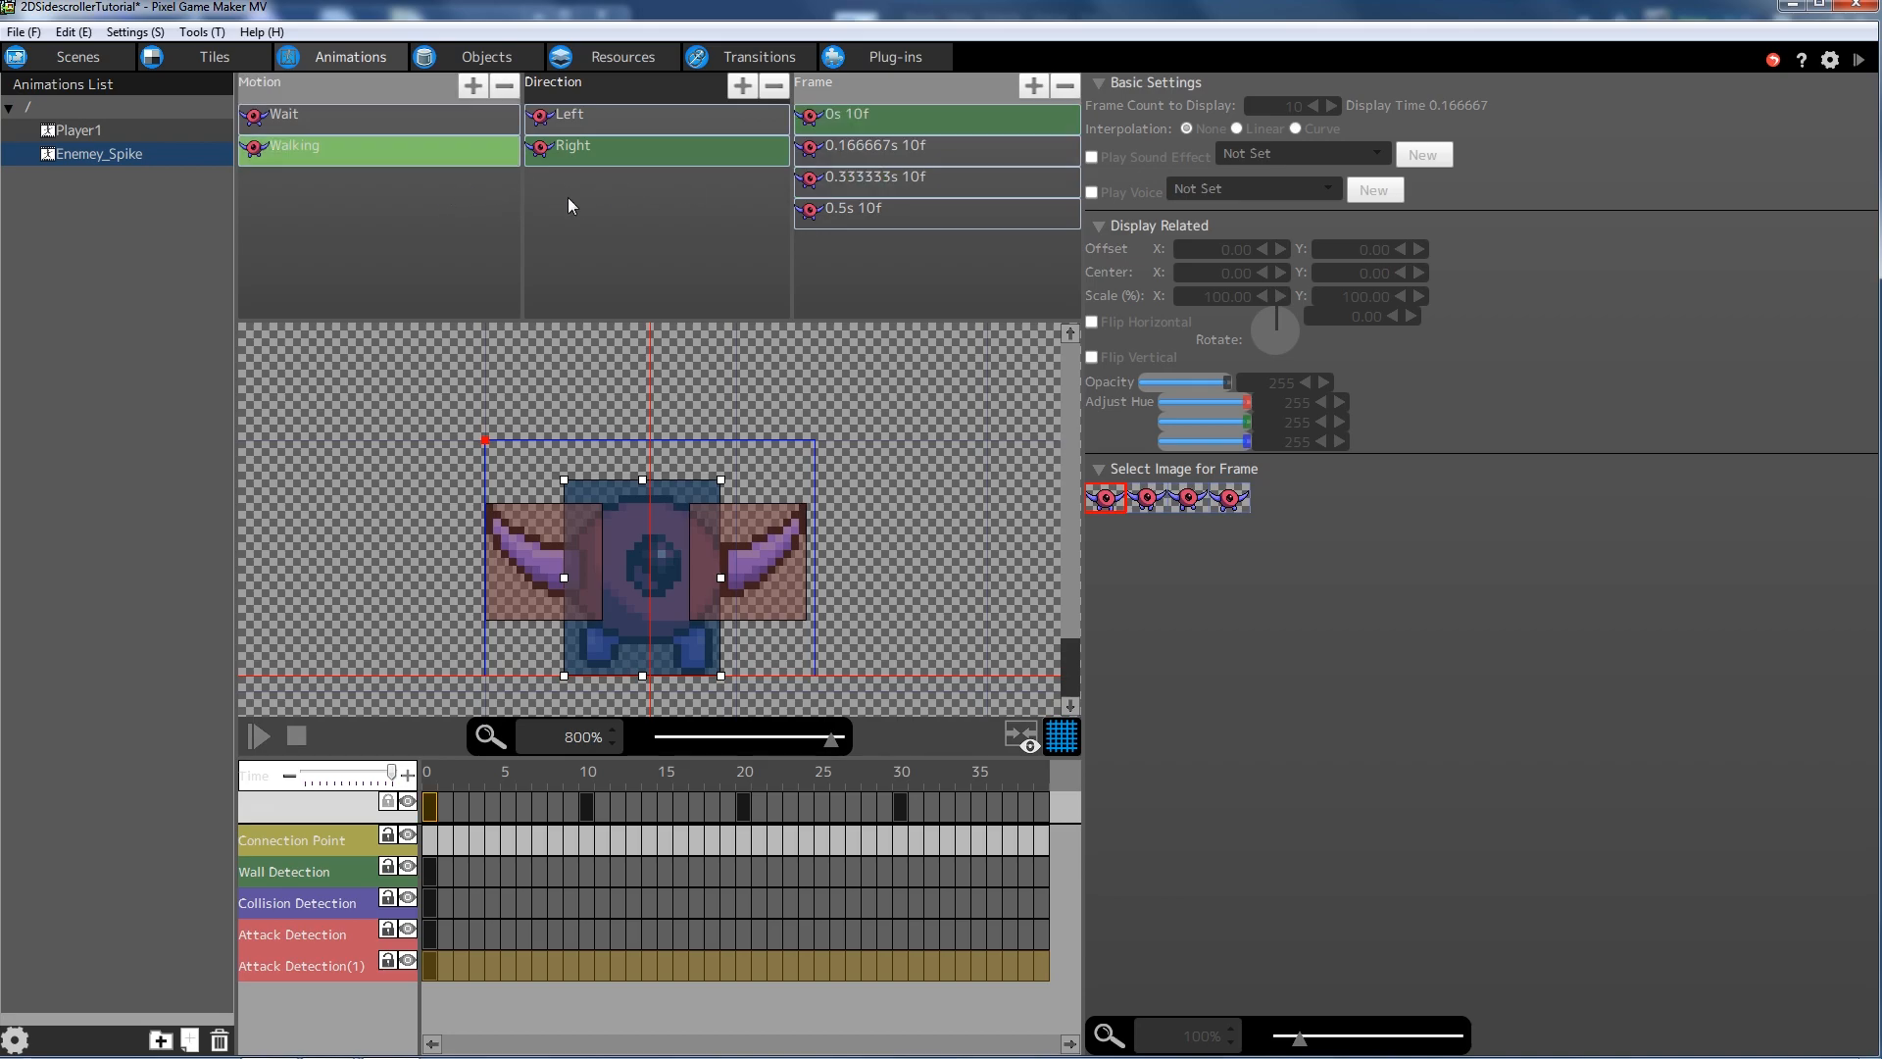
right_click(361, 208)
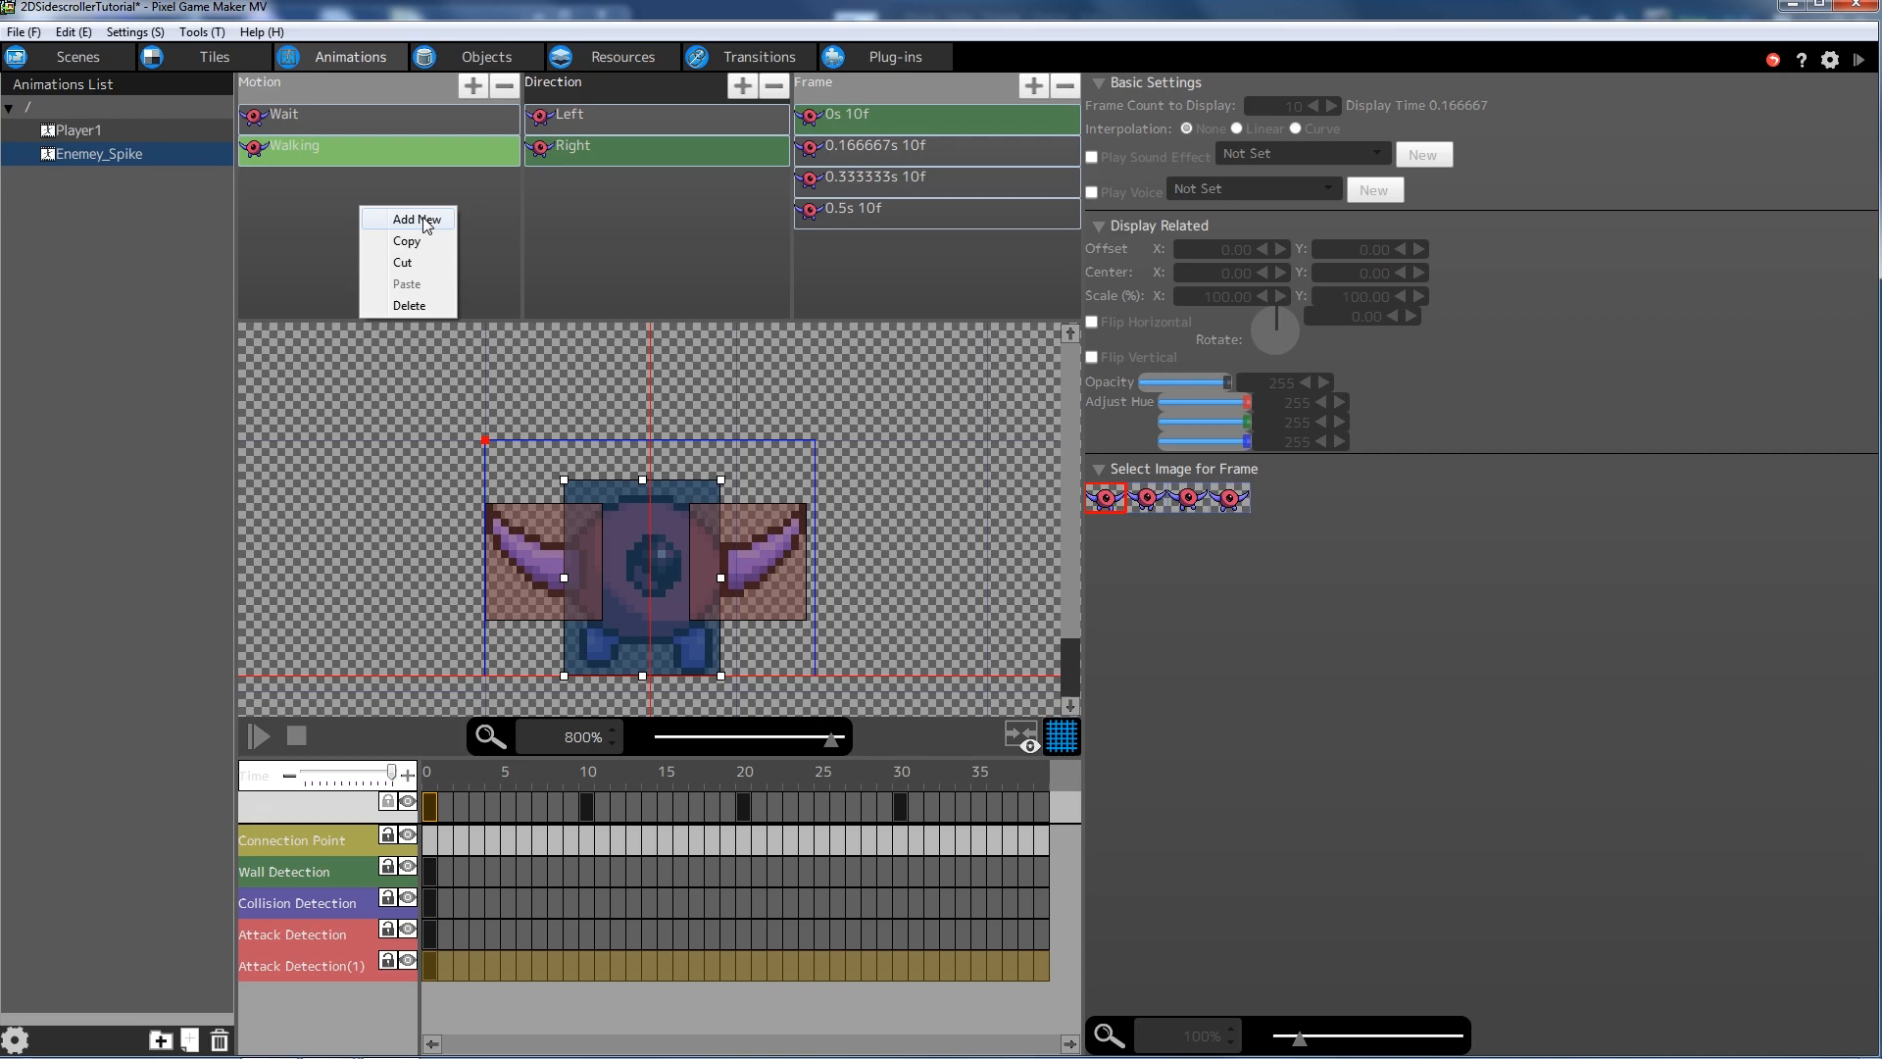
left_click(427, 220)
double_click(302, 180)
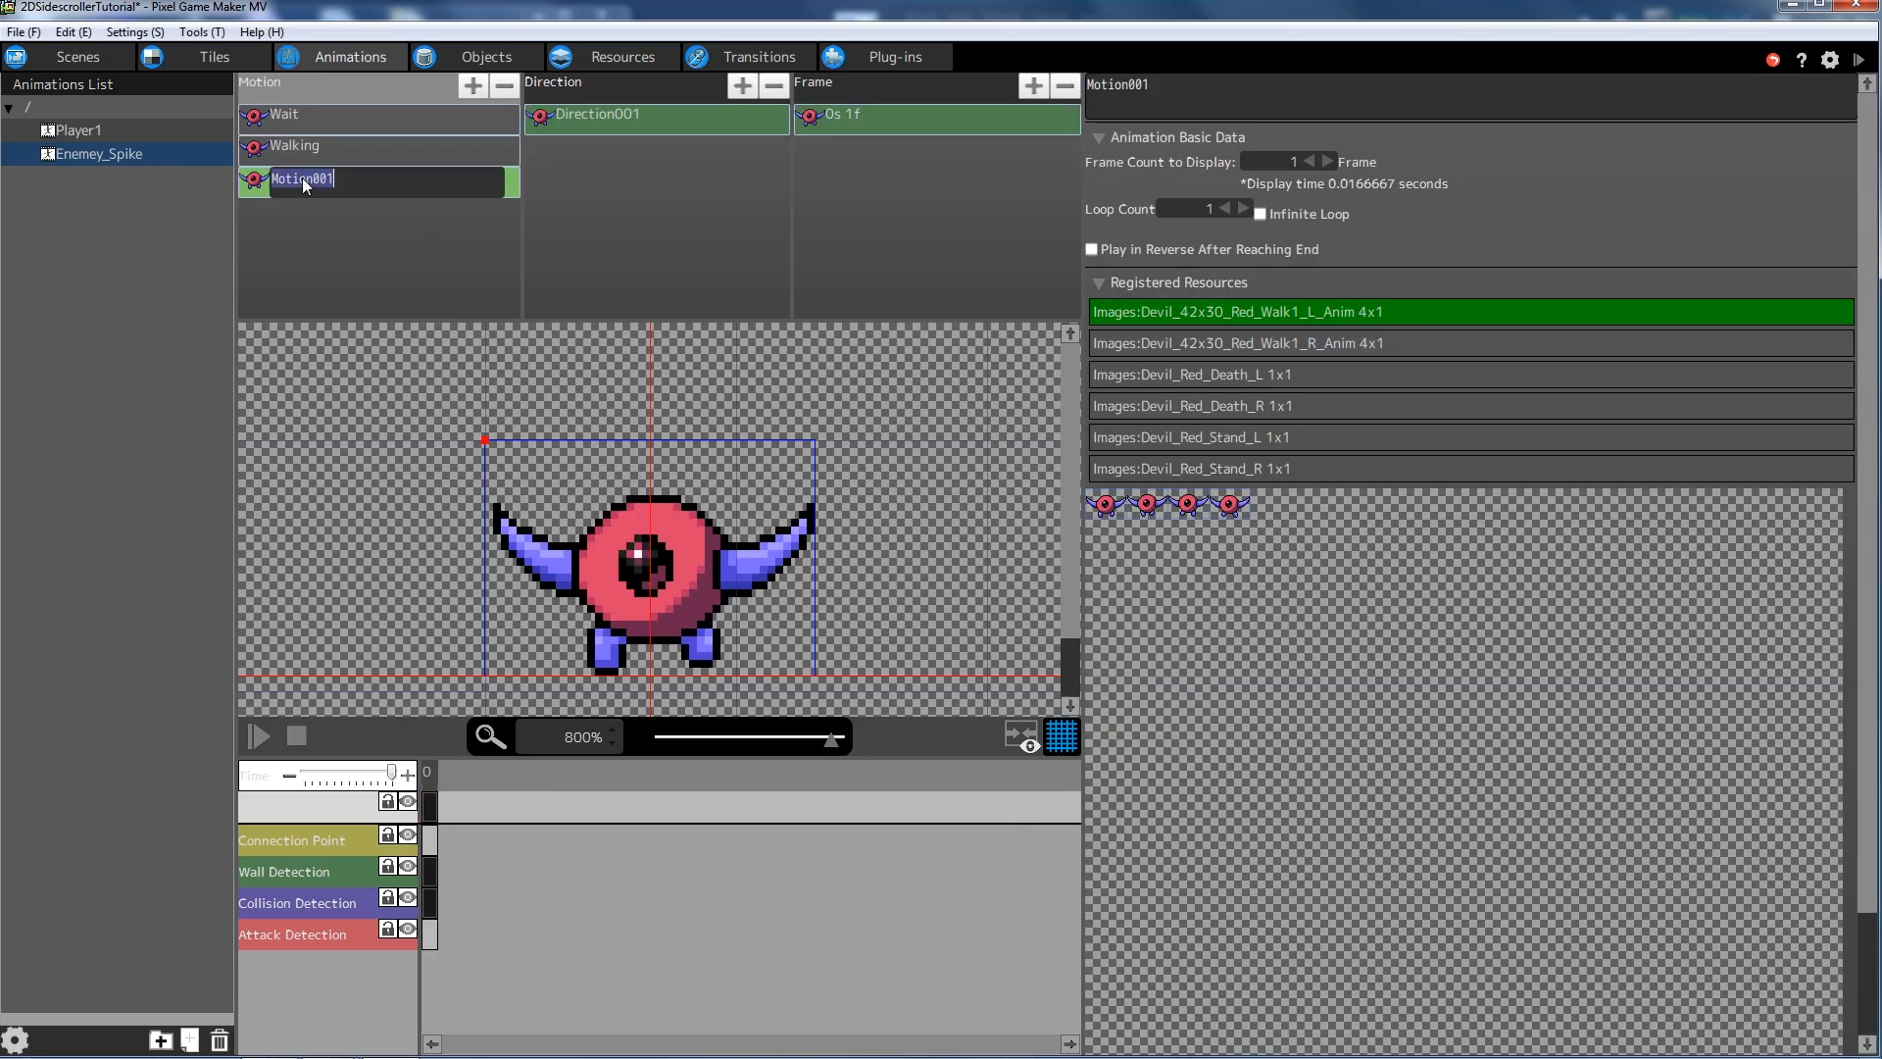
type("Death")
key("Return")
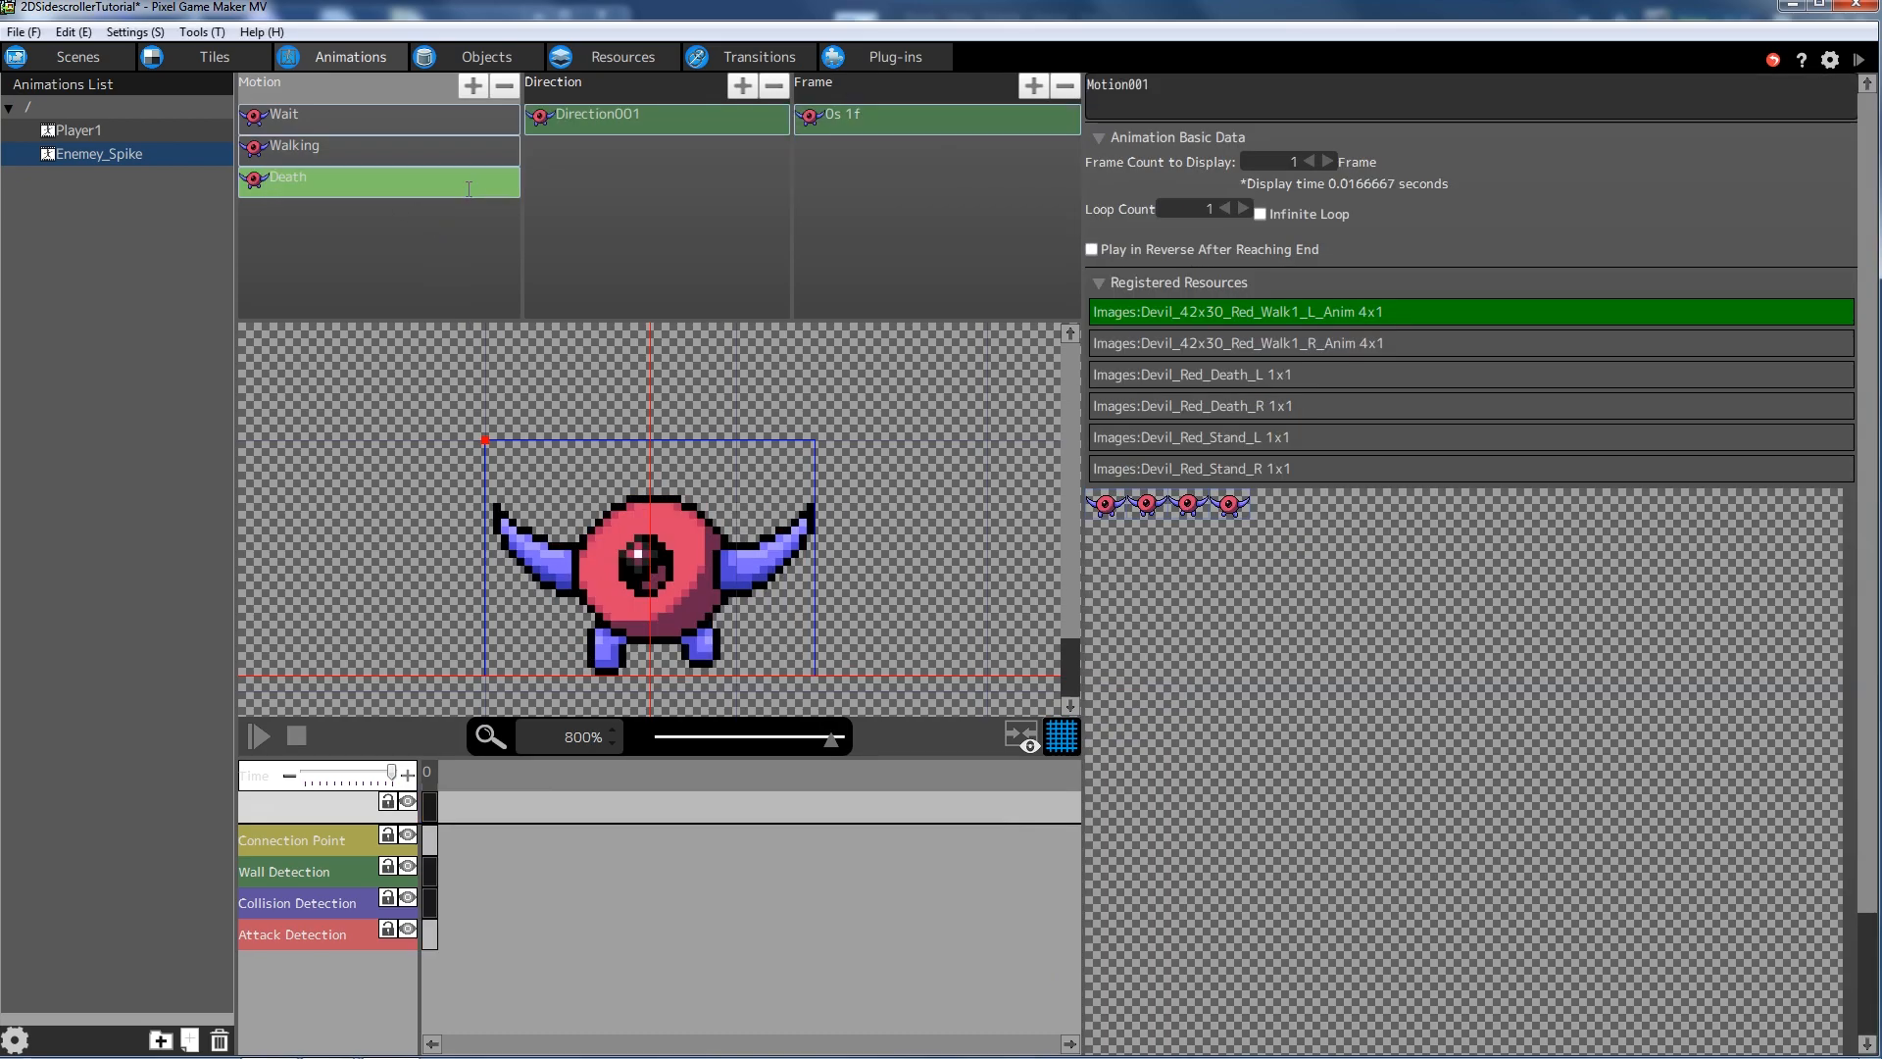
- Rename the Death motion's direction to Left and assign it the left-pointing movement direction
double_click(593, 115)
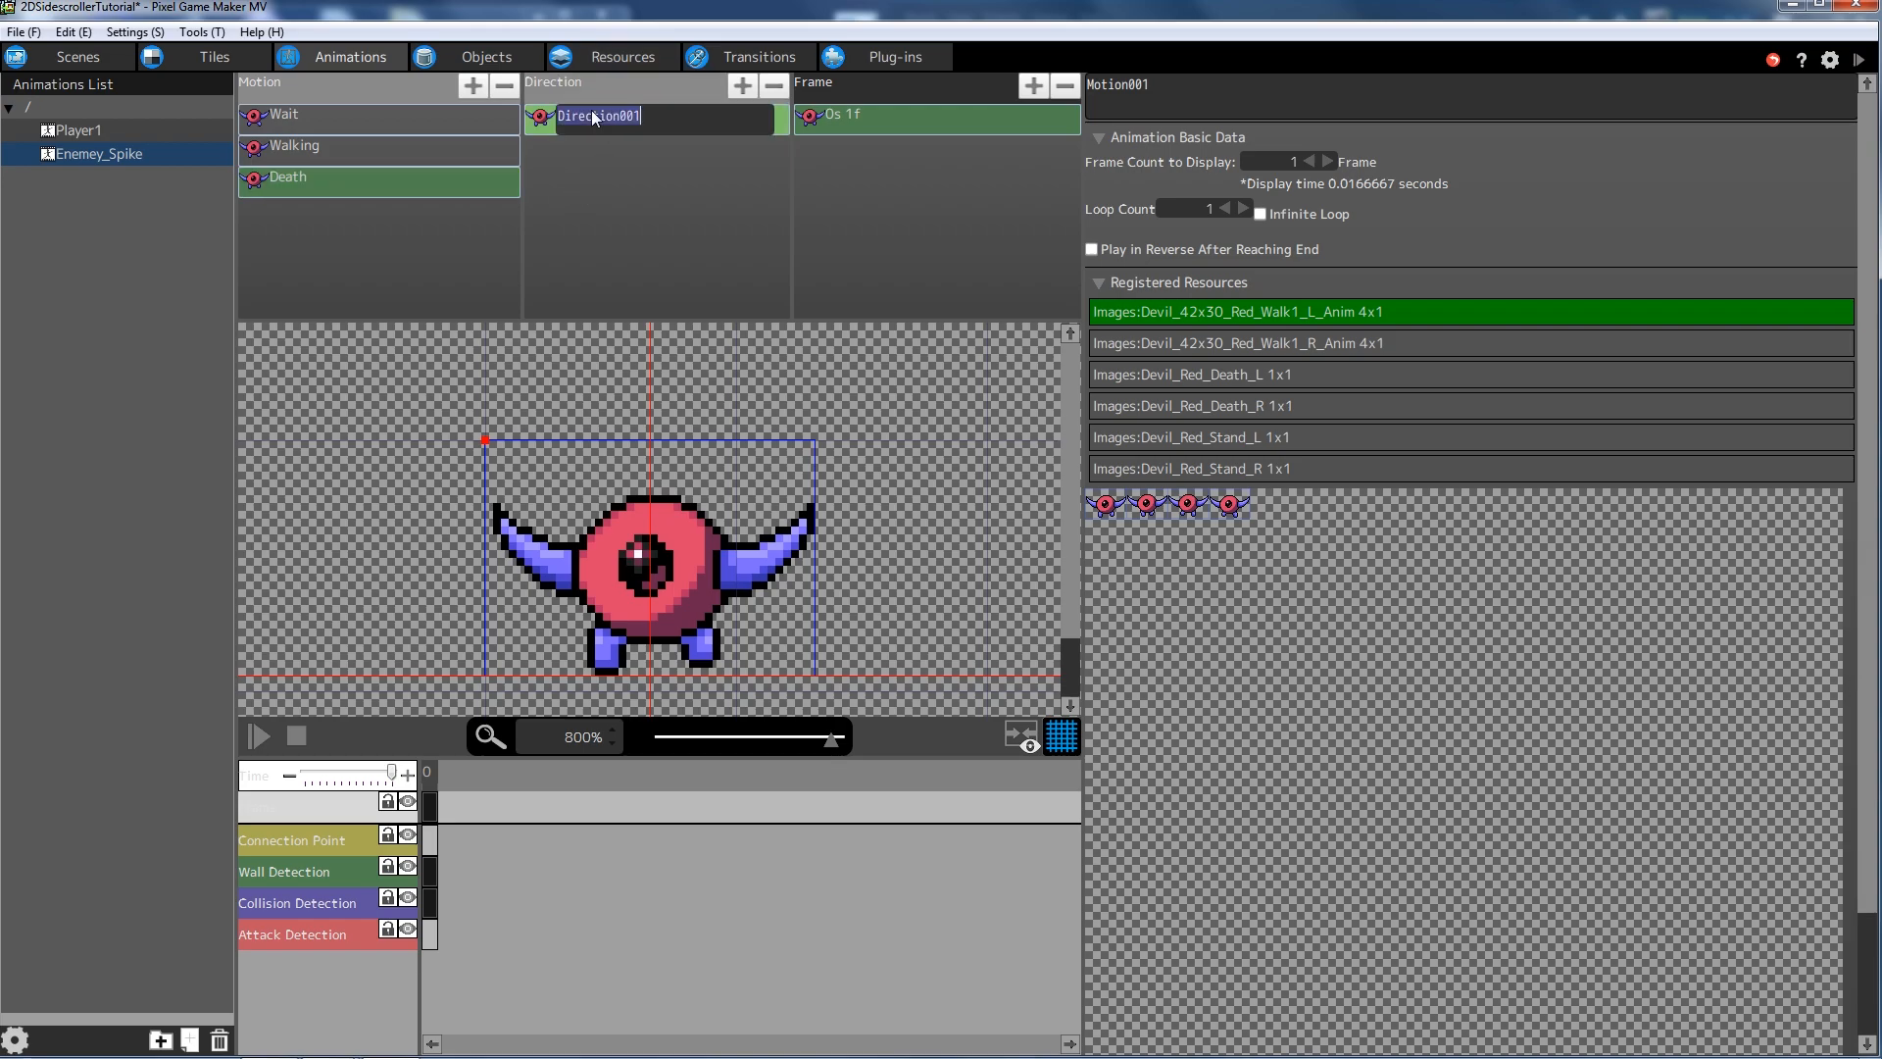
type("Left")
key("Return")
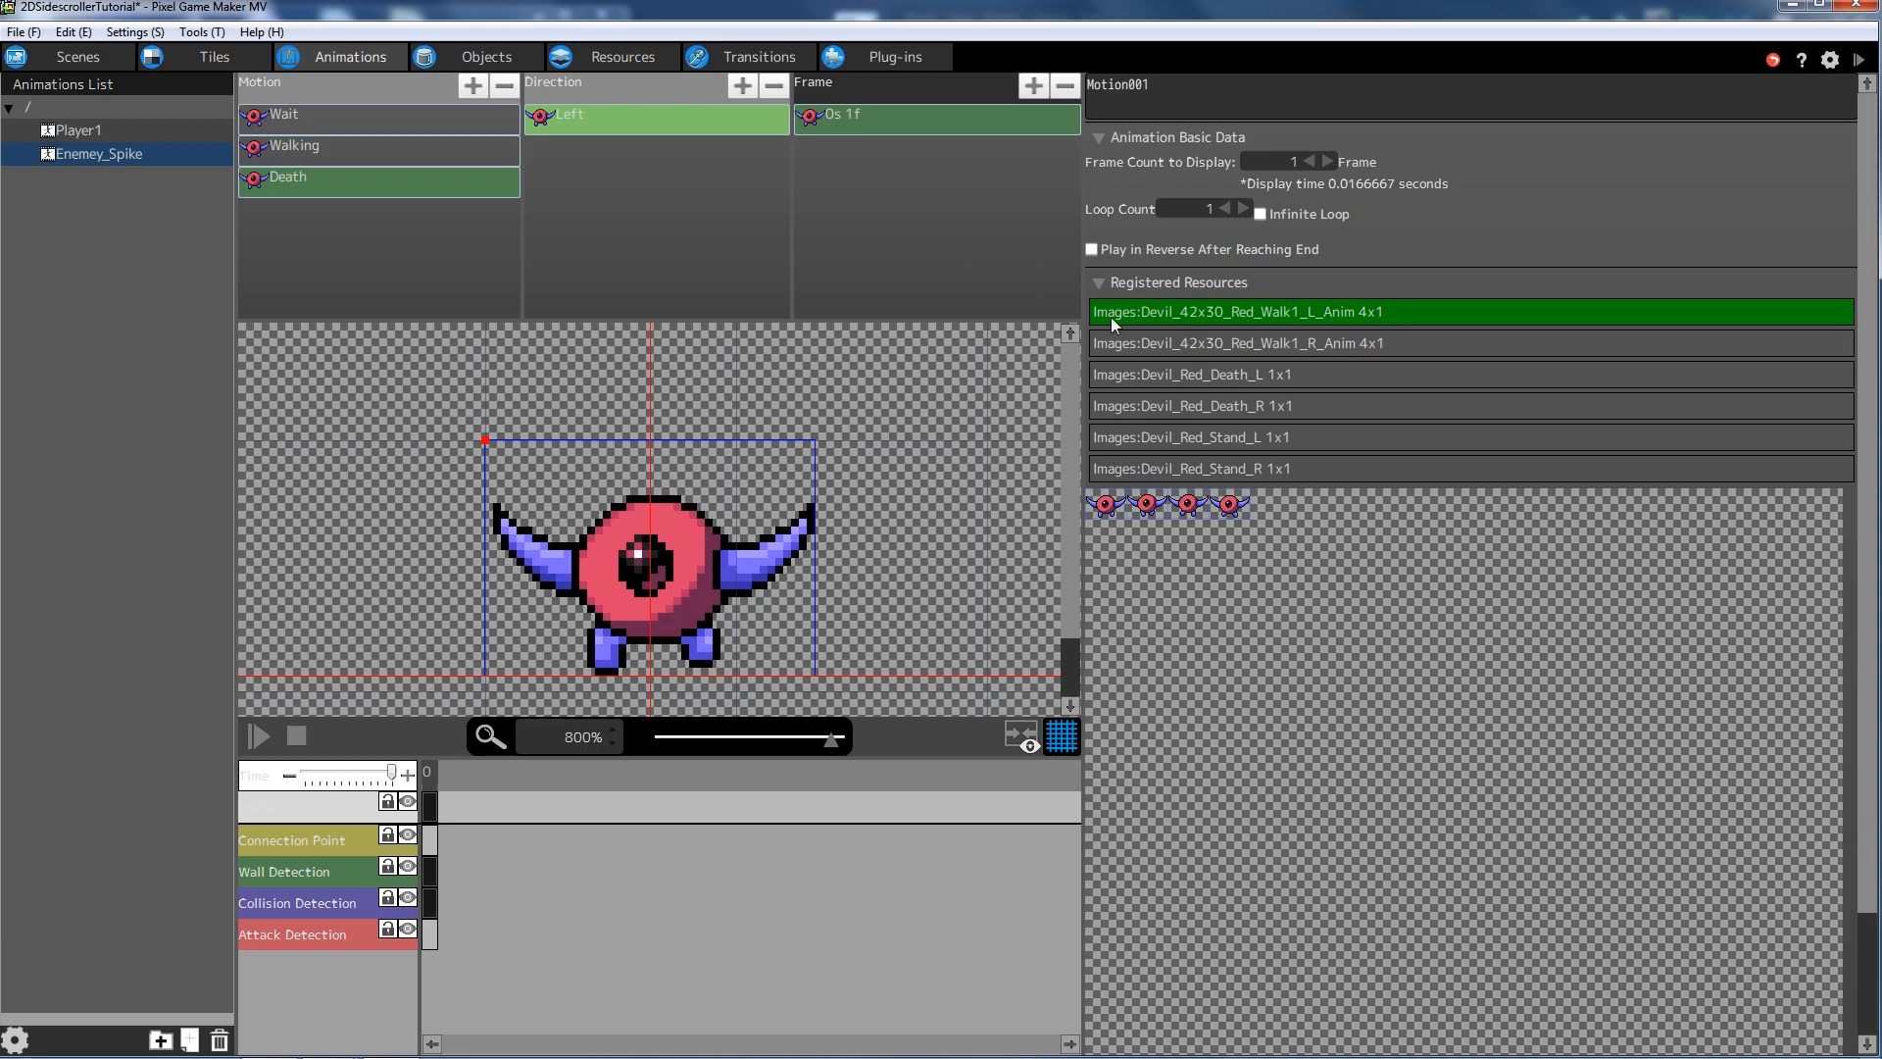
left_click(328, 190)
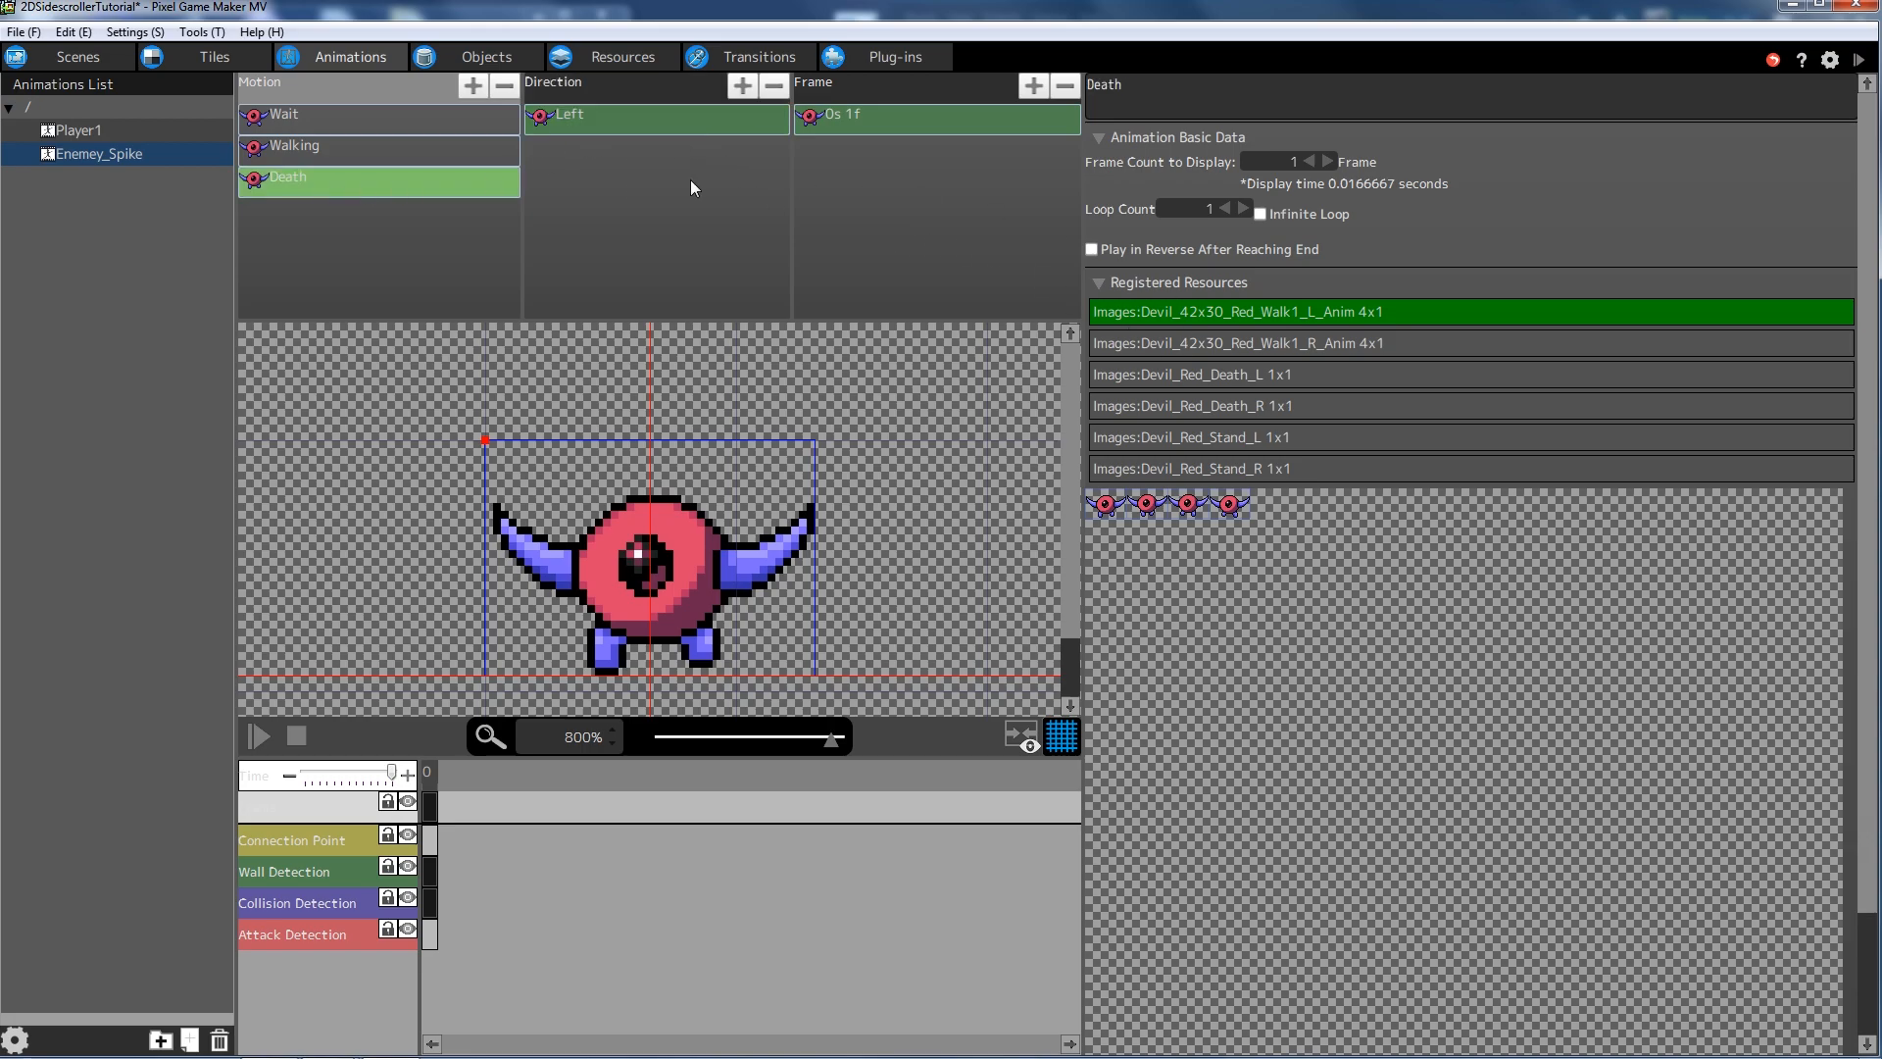
left_click(592, 118)
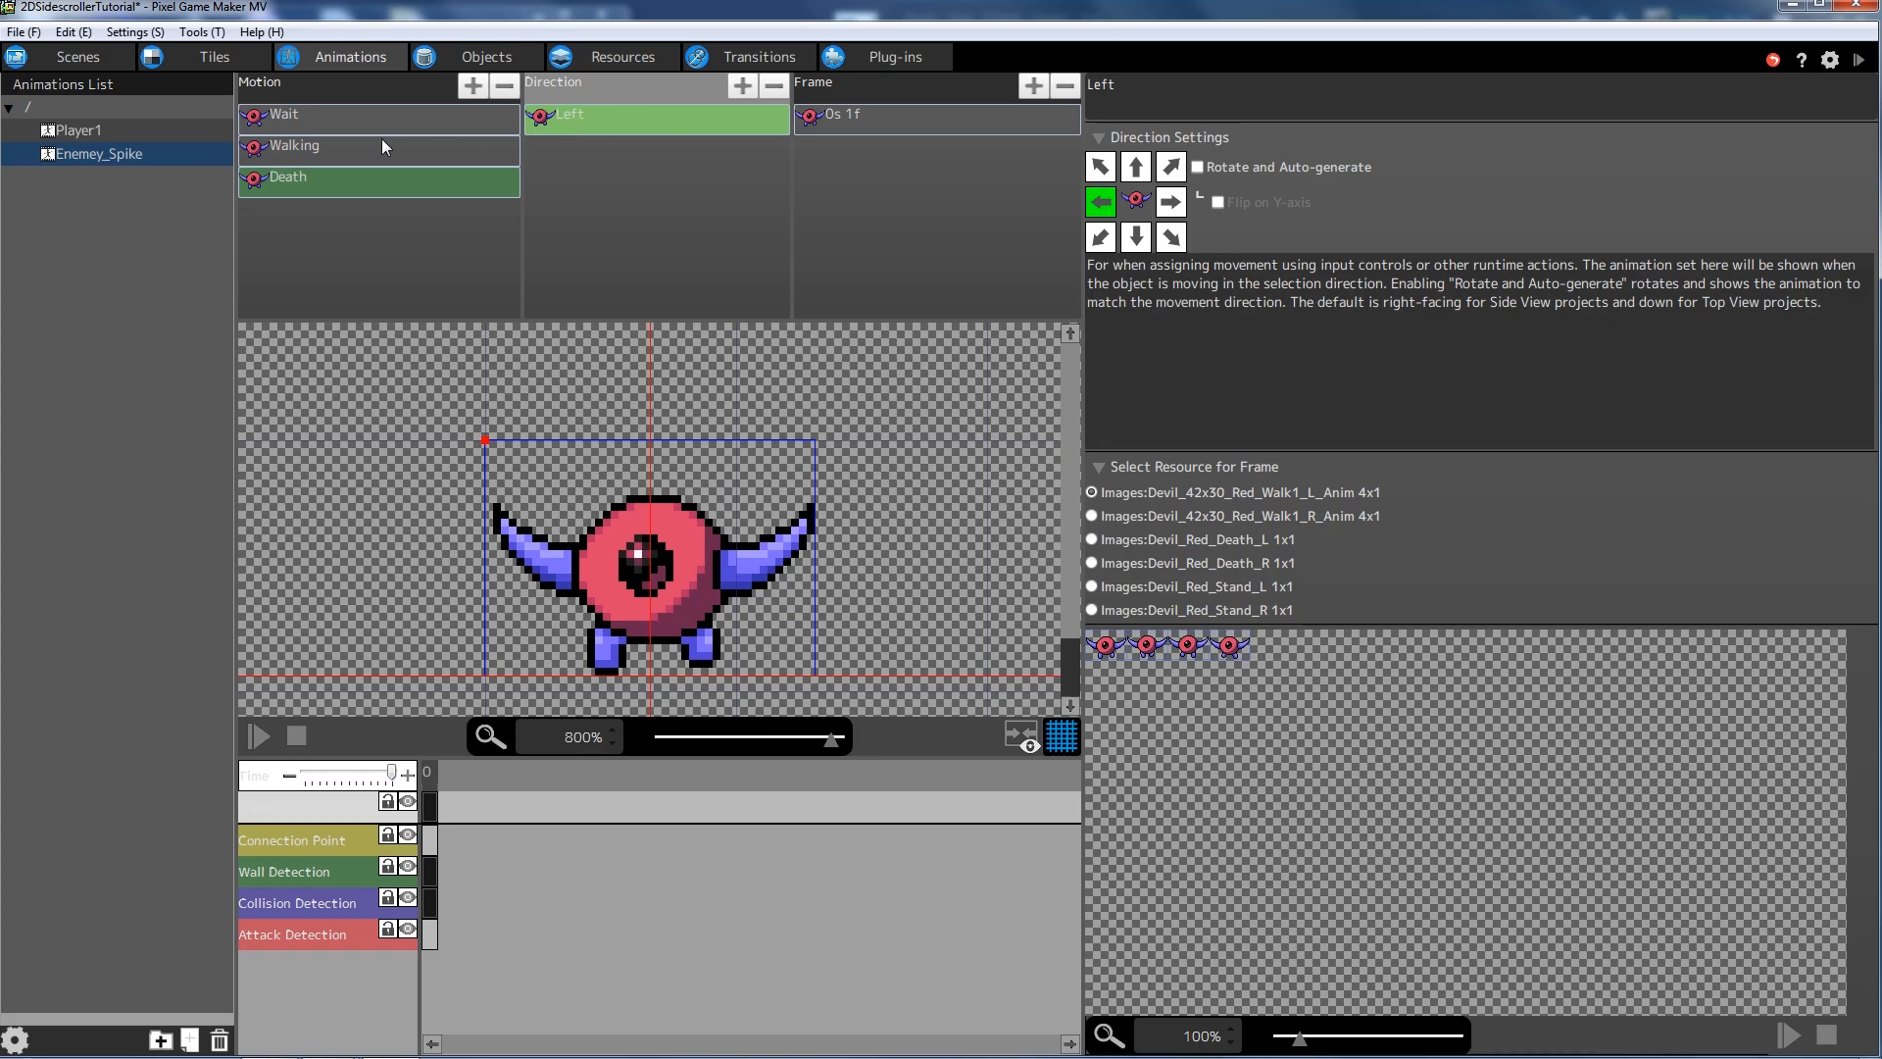
- Assign the right-pointing movement direction to Walking's Right entry and the left-pointing one to its Left entry
left_click(390, 145)
left_click(644, 153)
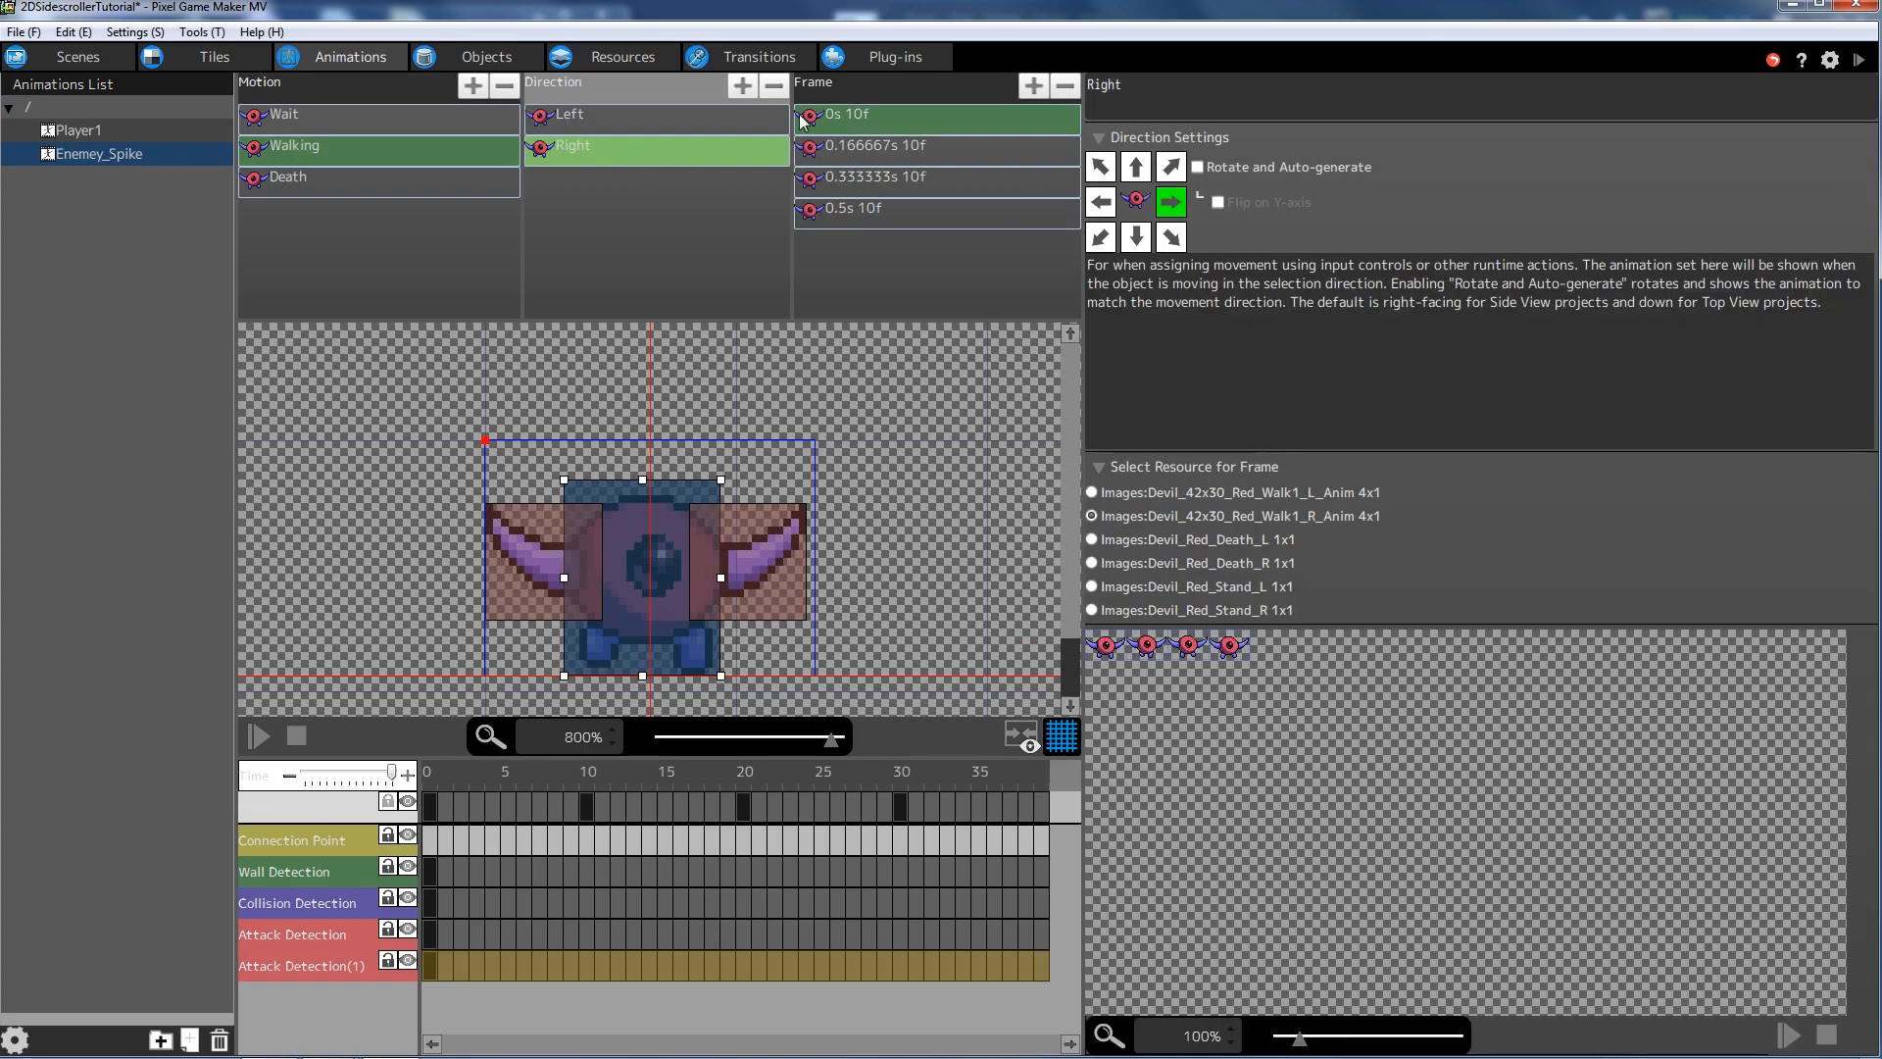
double_click(615, 117)
left_click(529, 113)
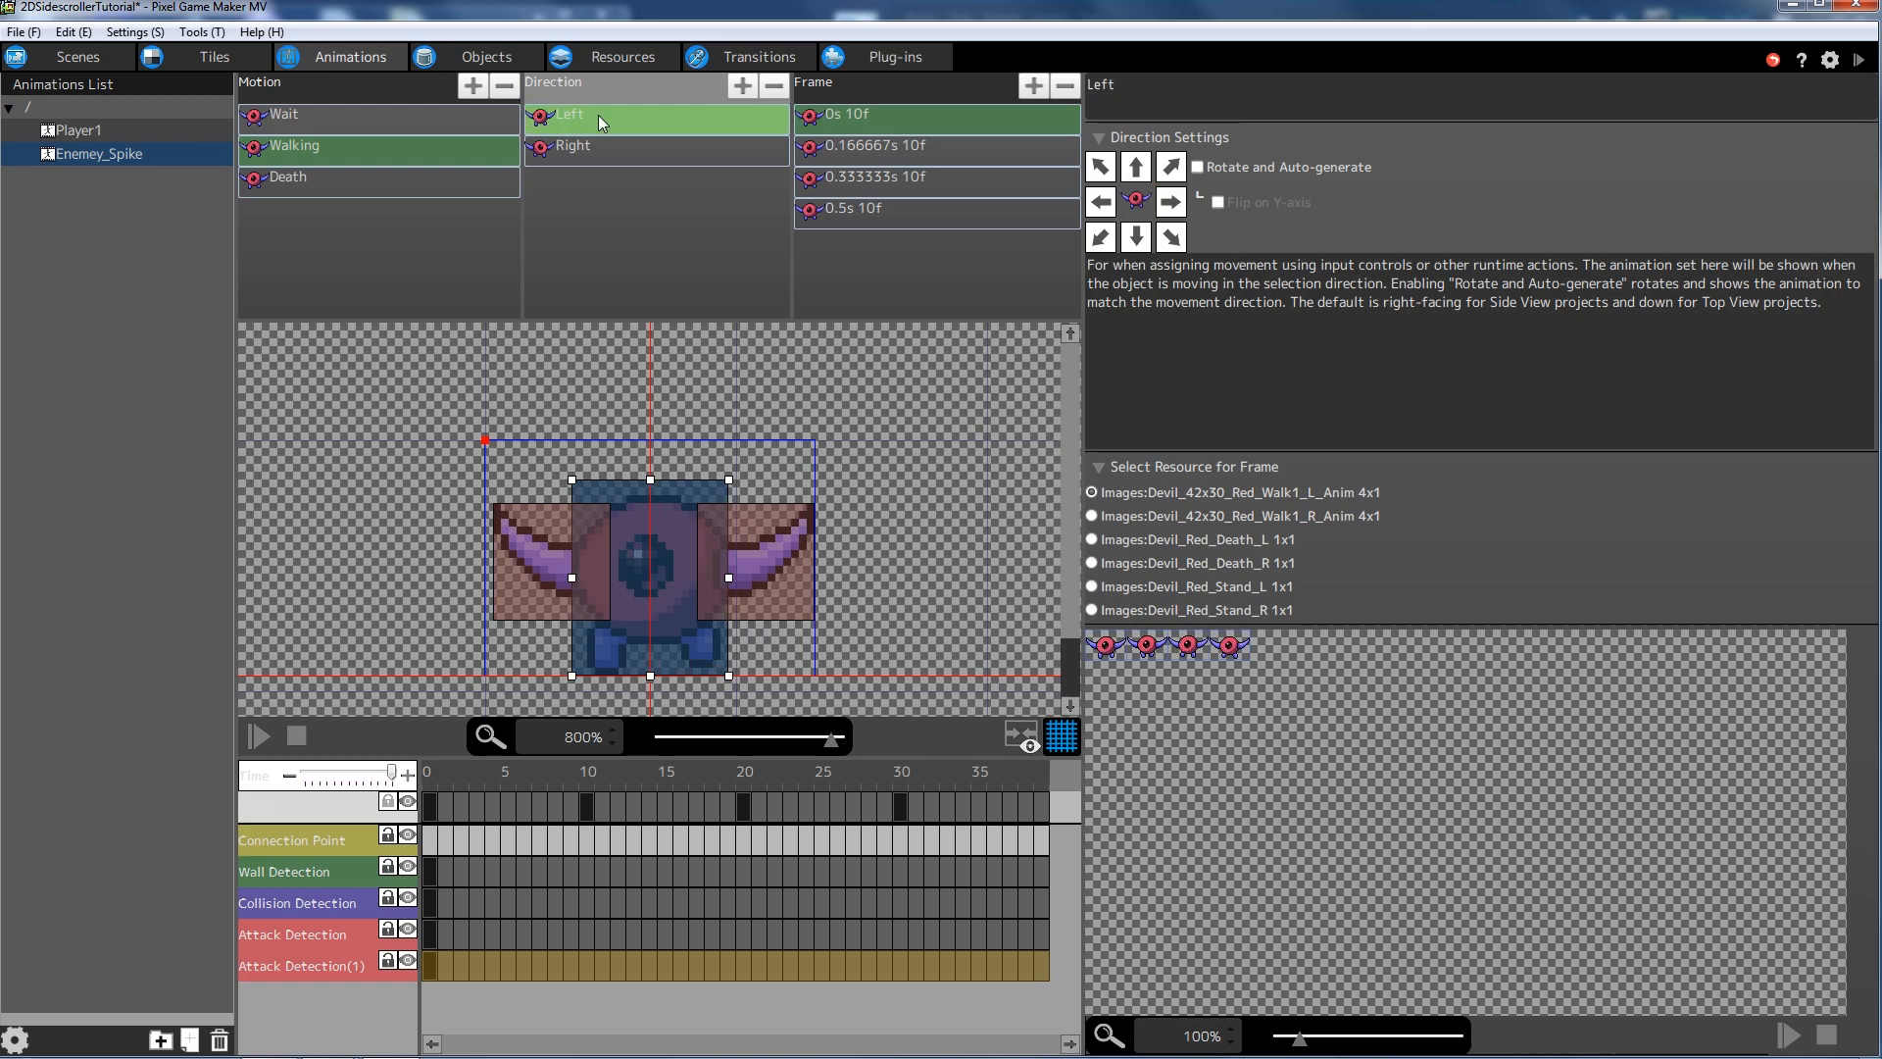
left_click(1106, 198)
- Enable Infinite Loop for the Death motion
left_click(421, 186)
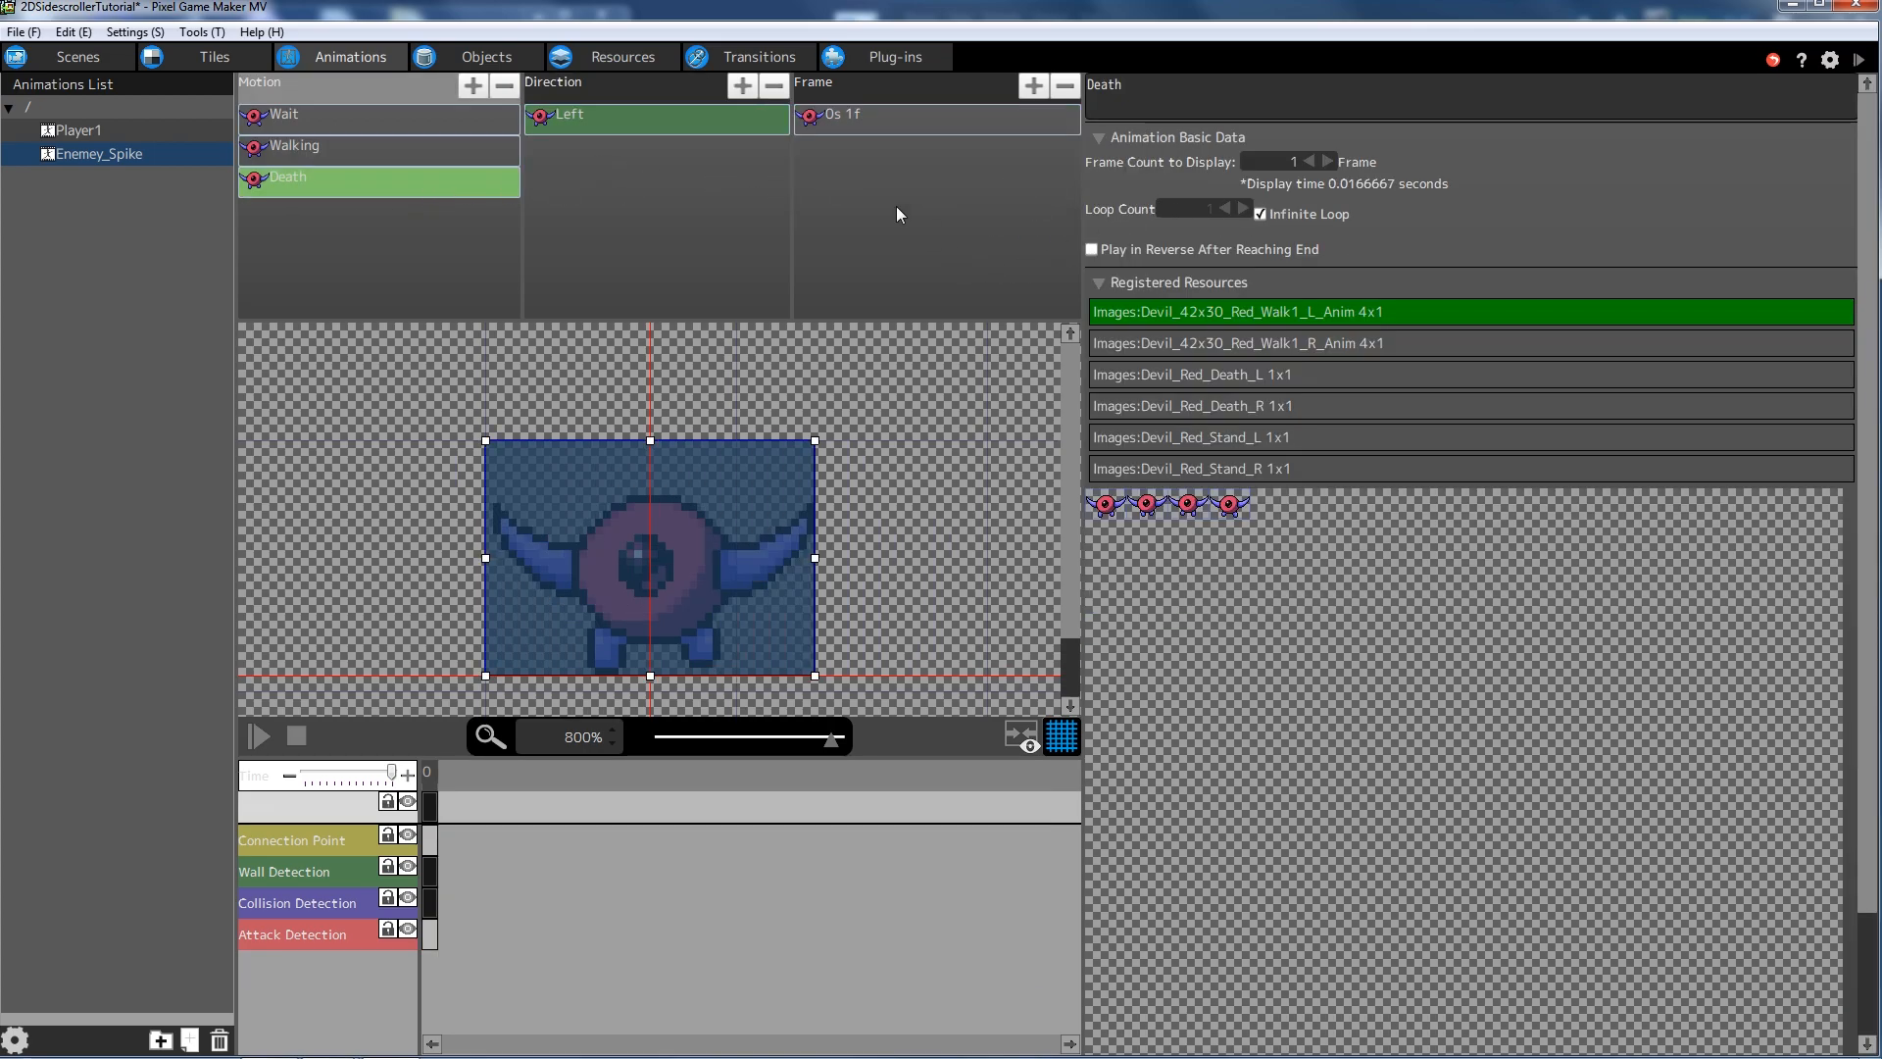
left_click(645, 117)
- Set the frame count to display to 20 for the Death motion's Left frame
left_click(868, 118)
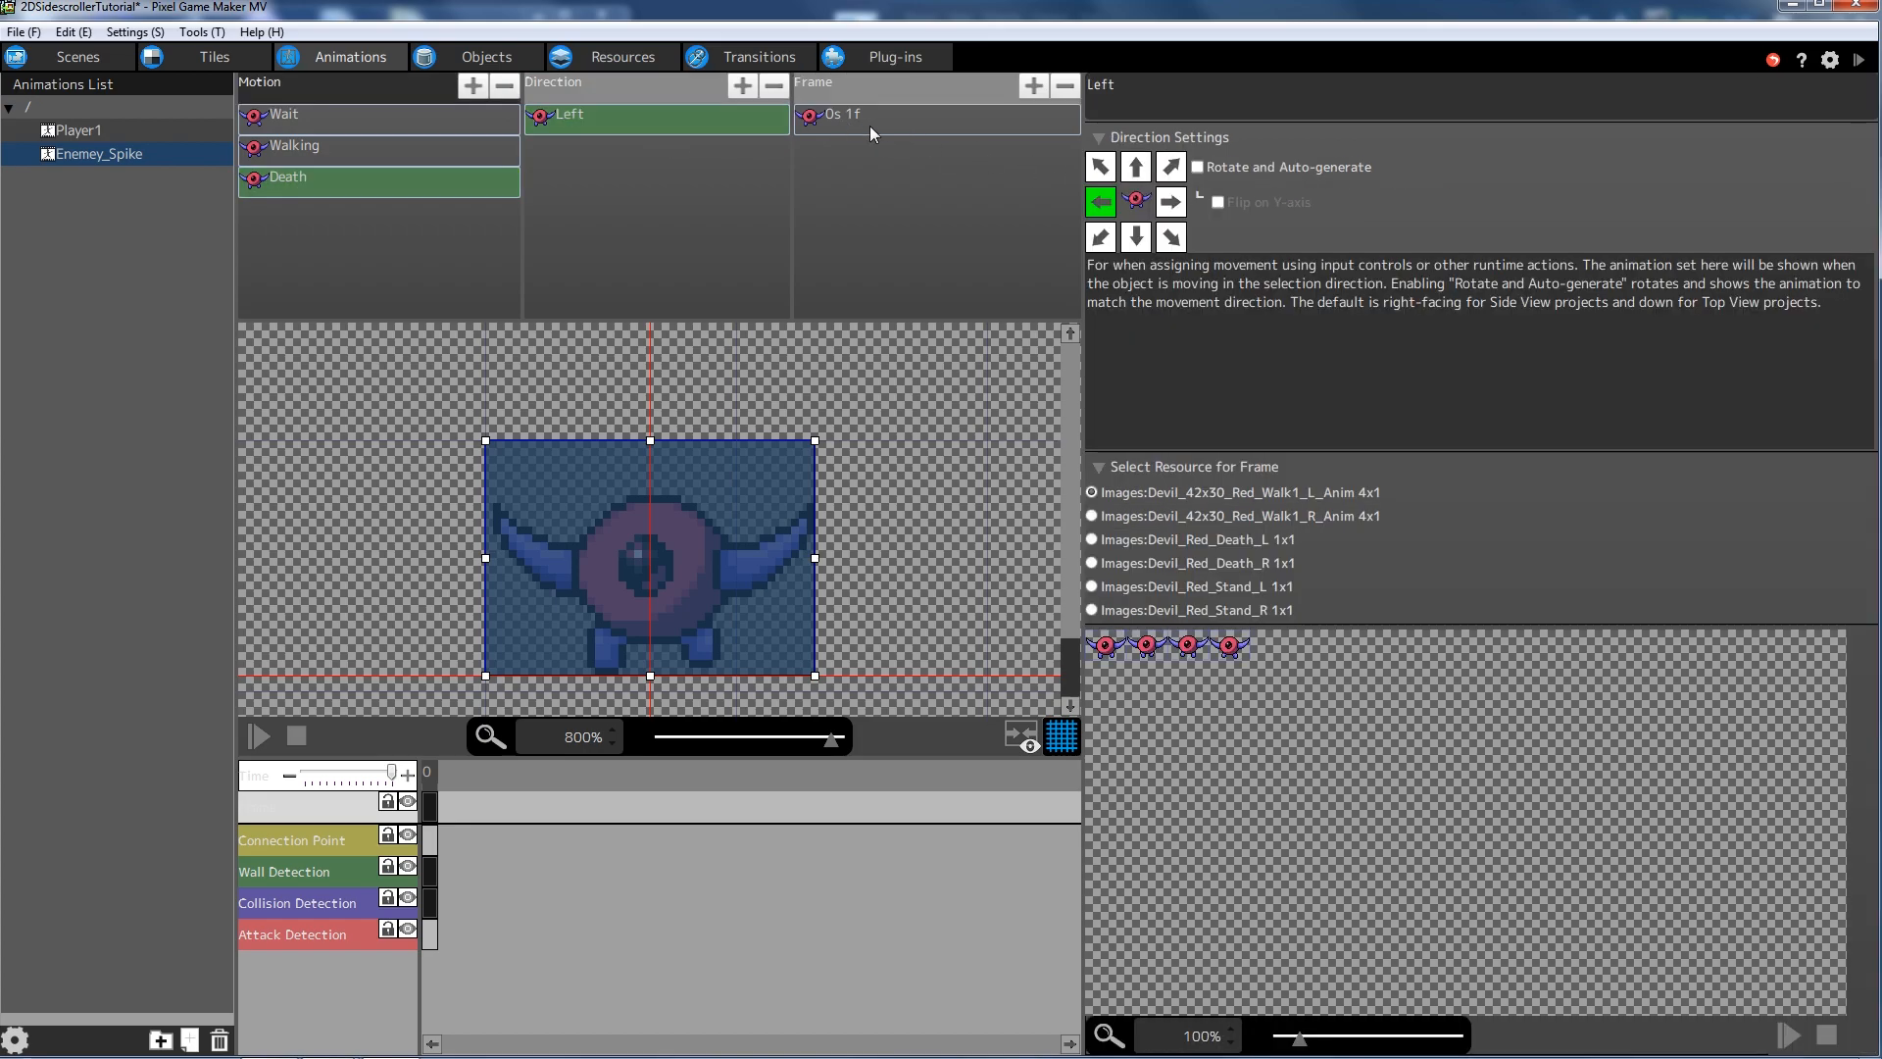
left_click(1282, 106)
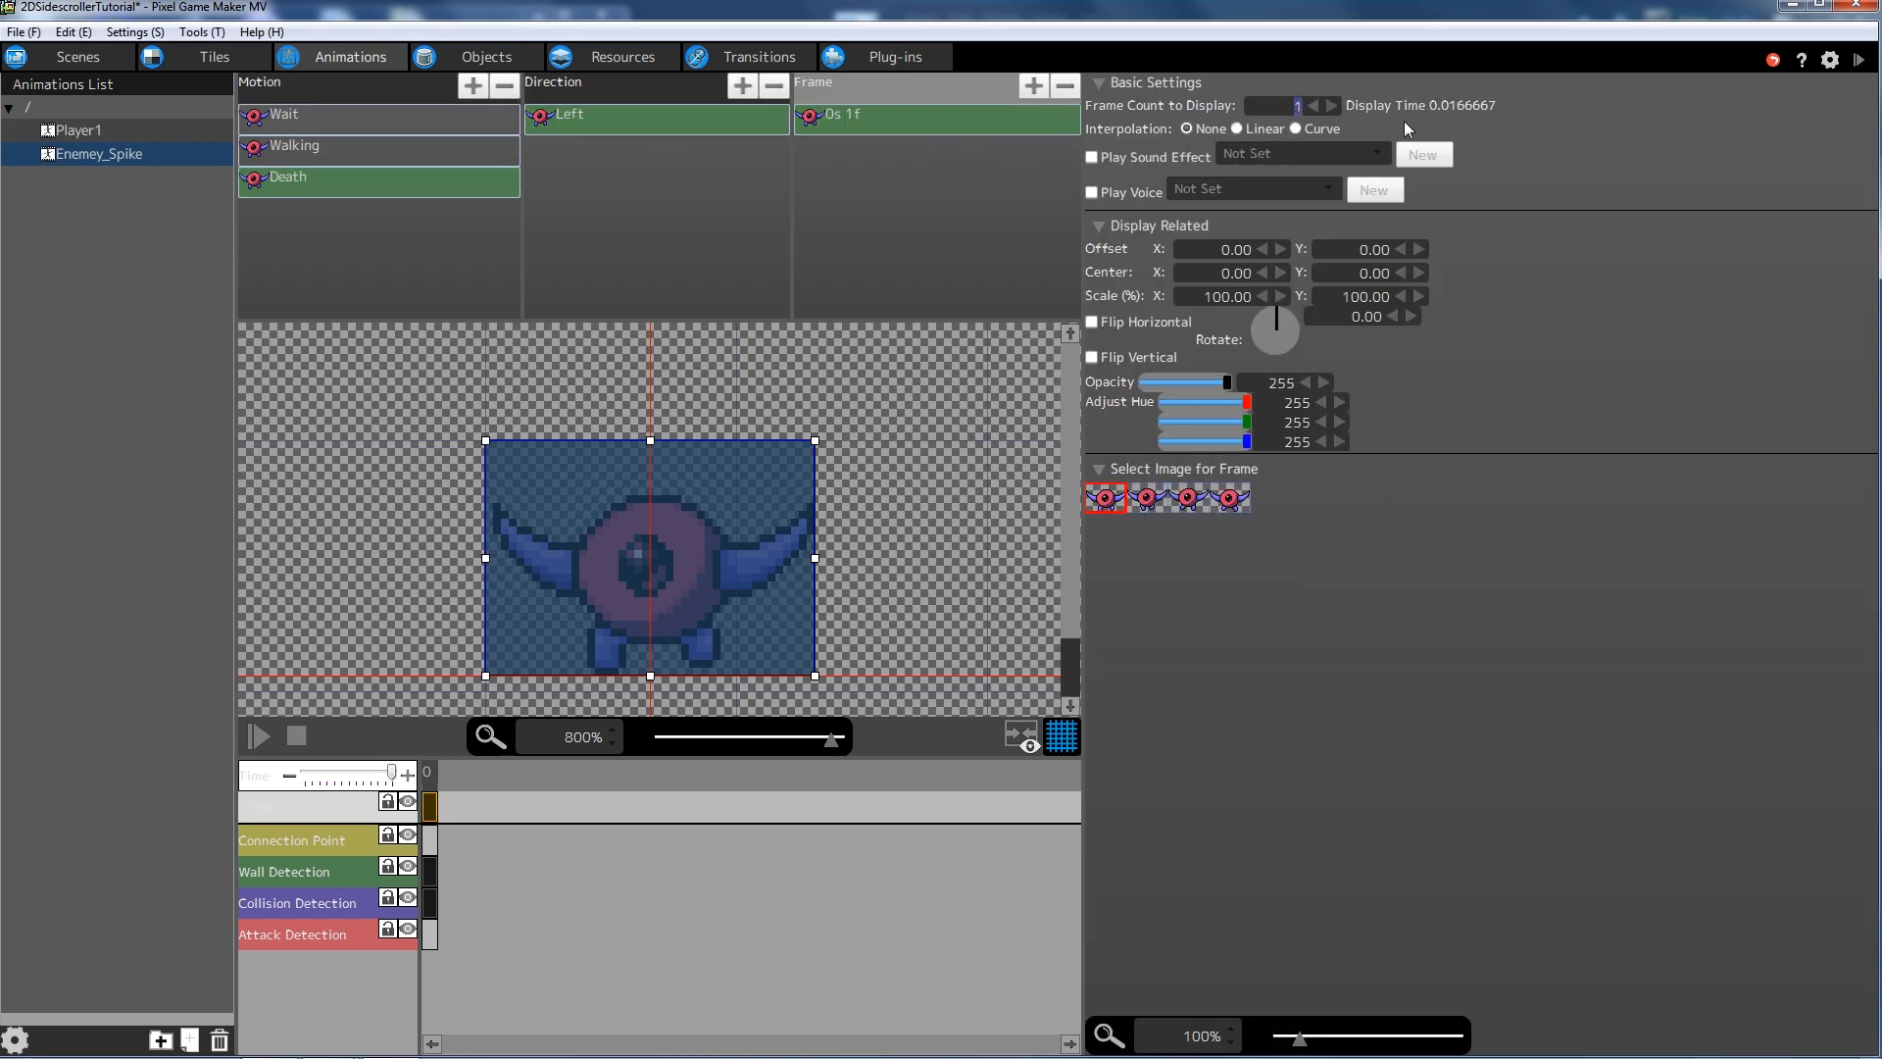
type("20")
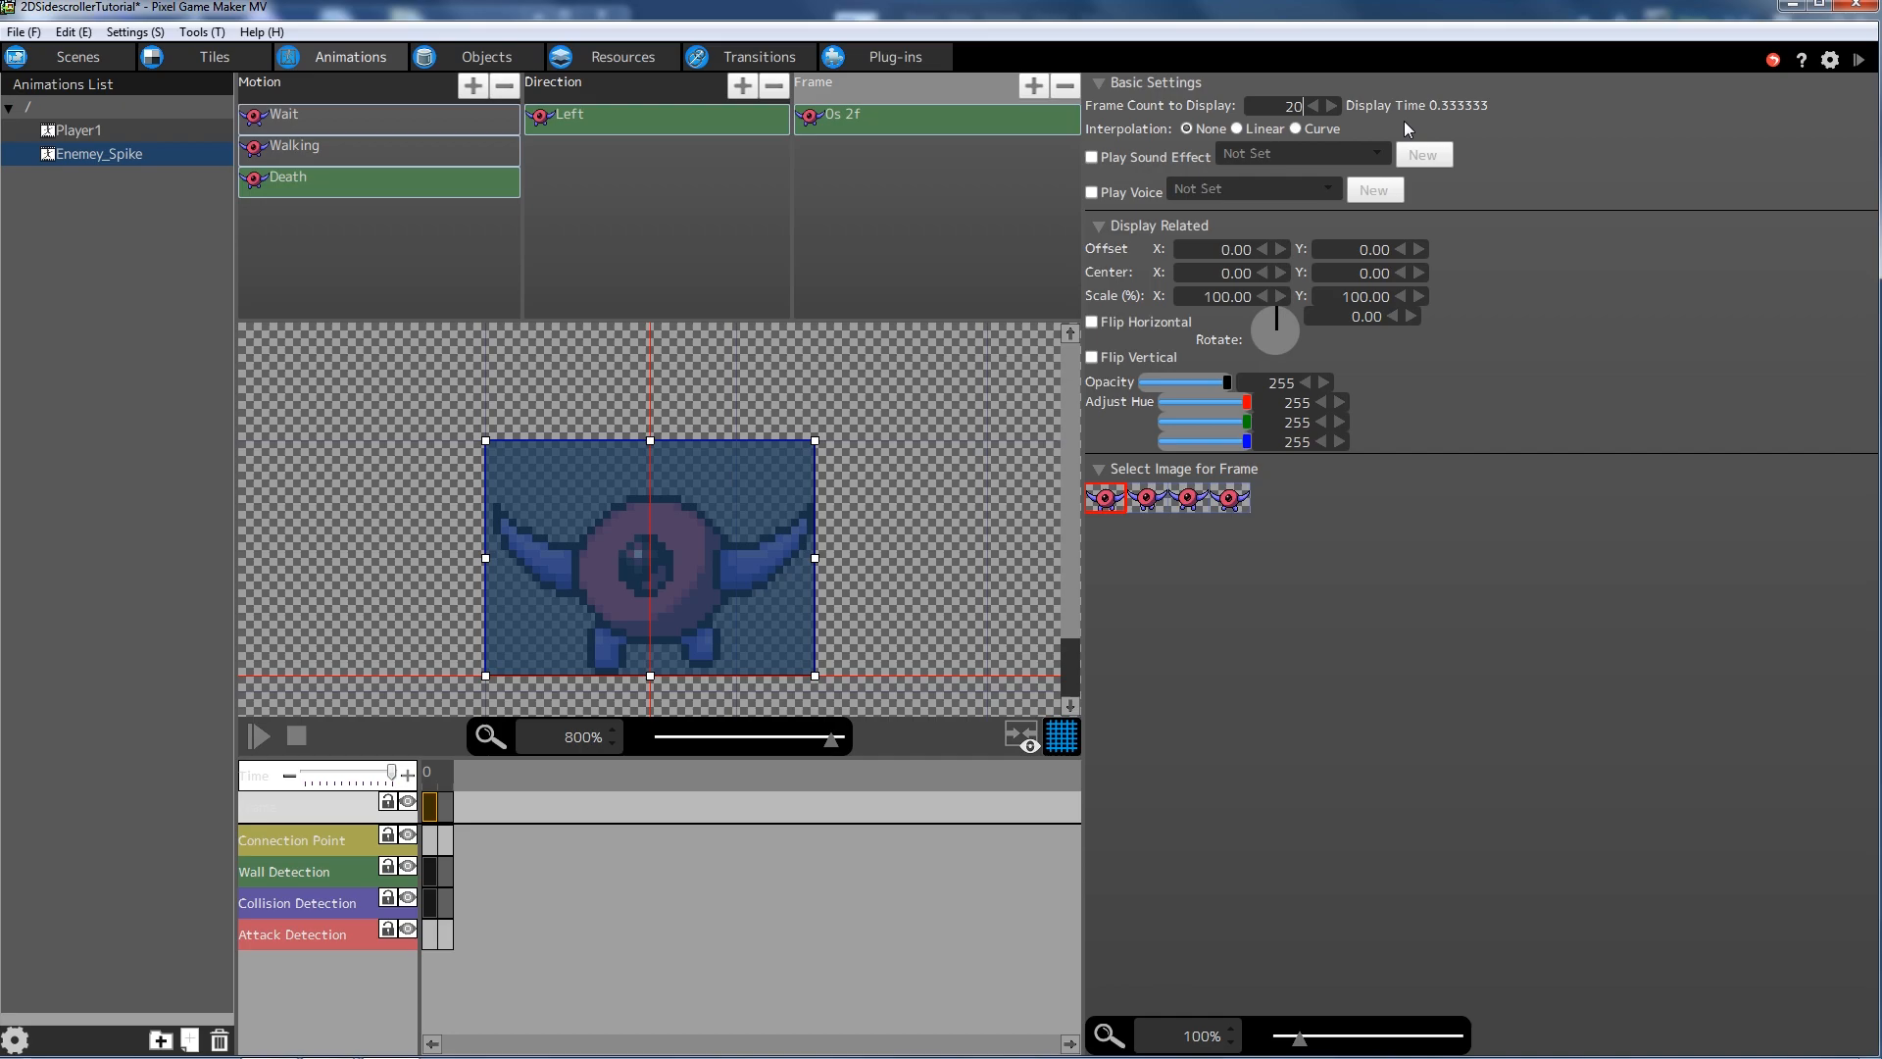
left_click(768, 201)
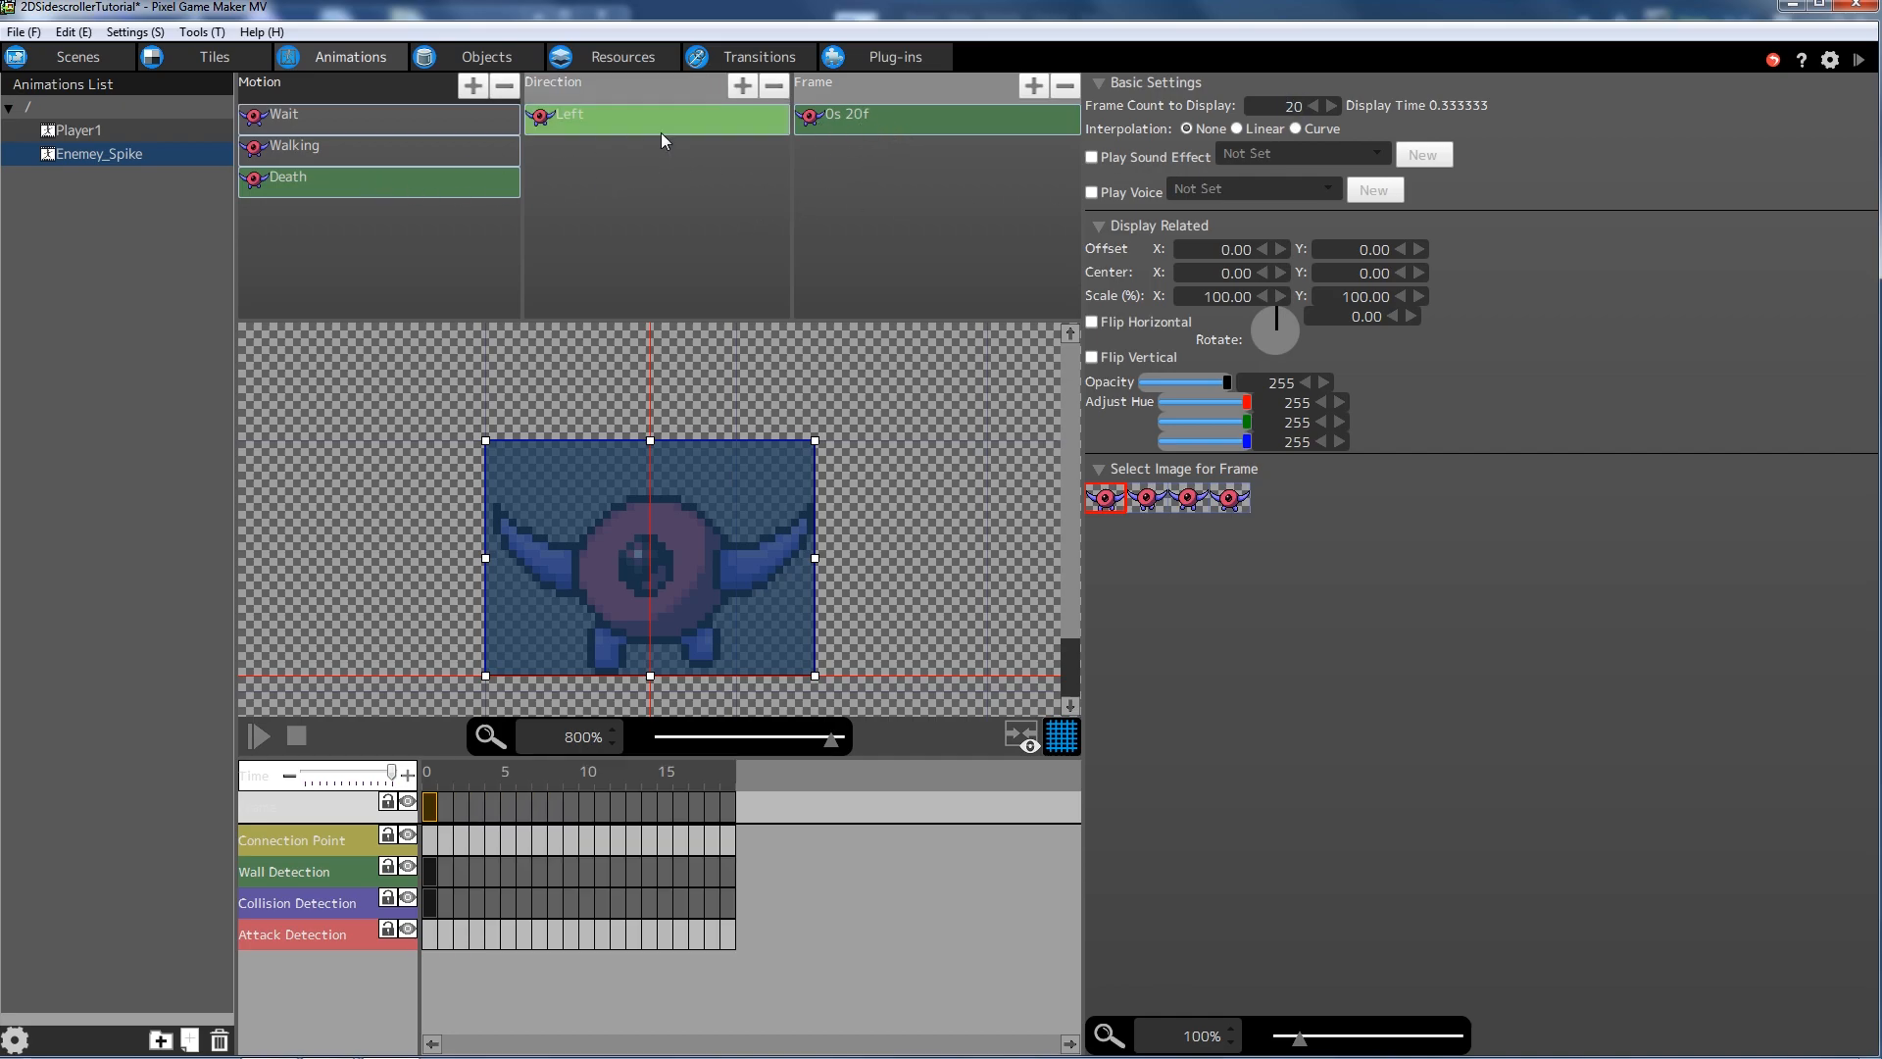
- Change the Death motion's Left direction to the Devil_Red_Death_L 1x1 resource and accept the resource change
left_click(544, 125)
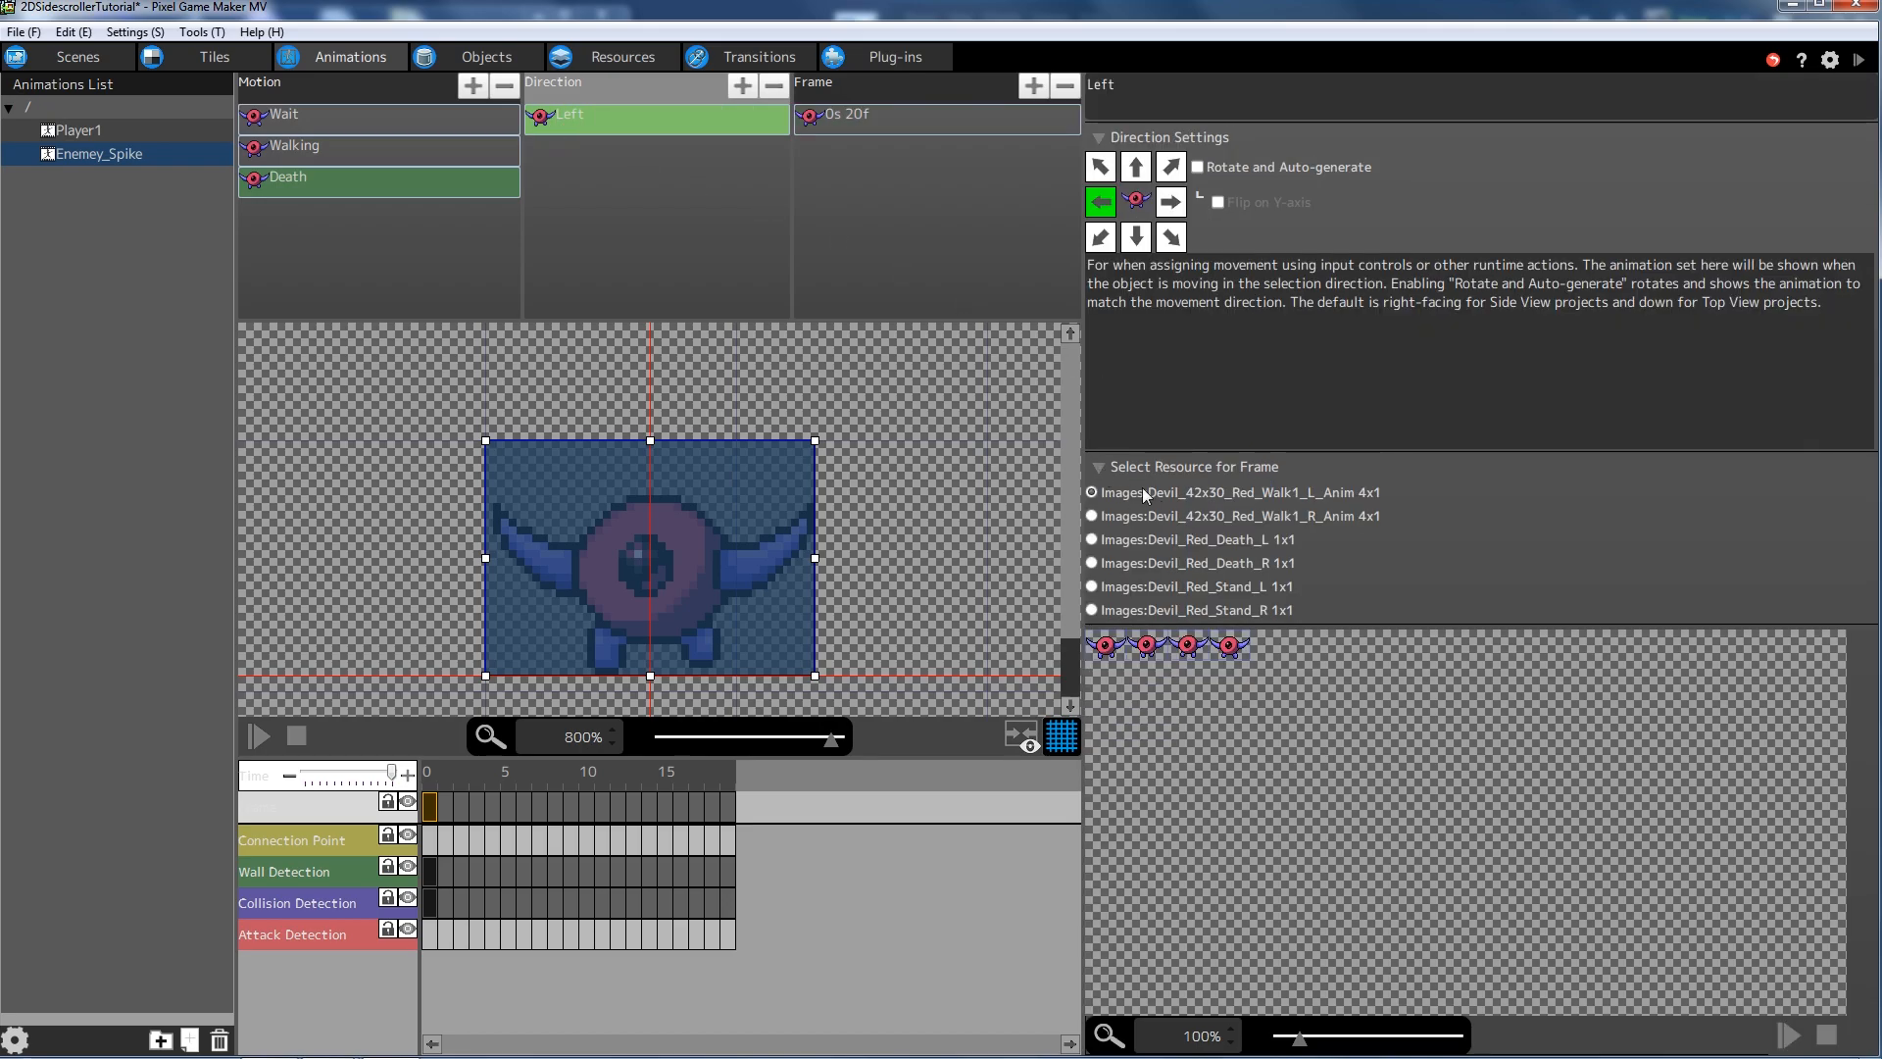
left_click(1092, 541)
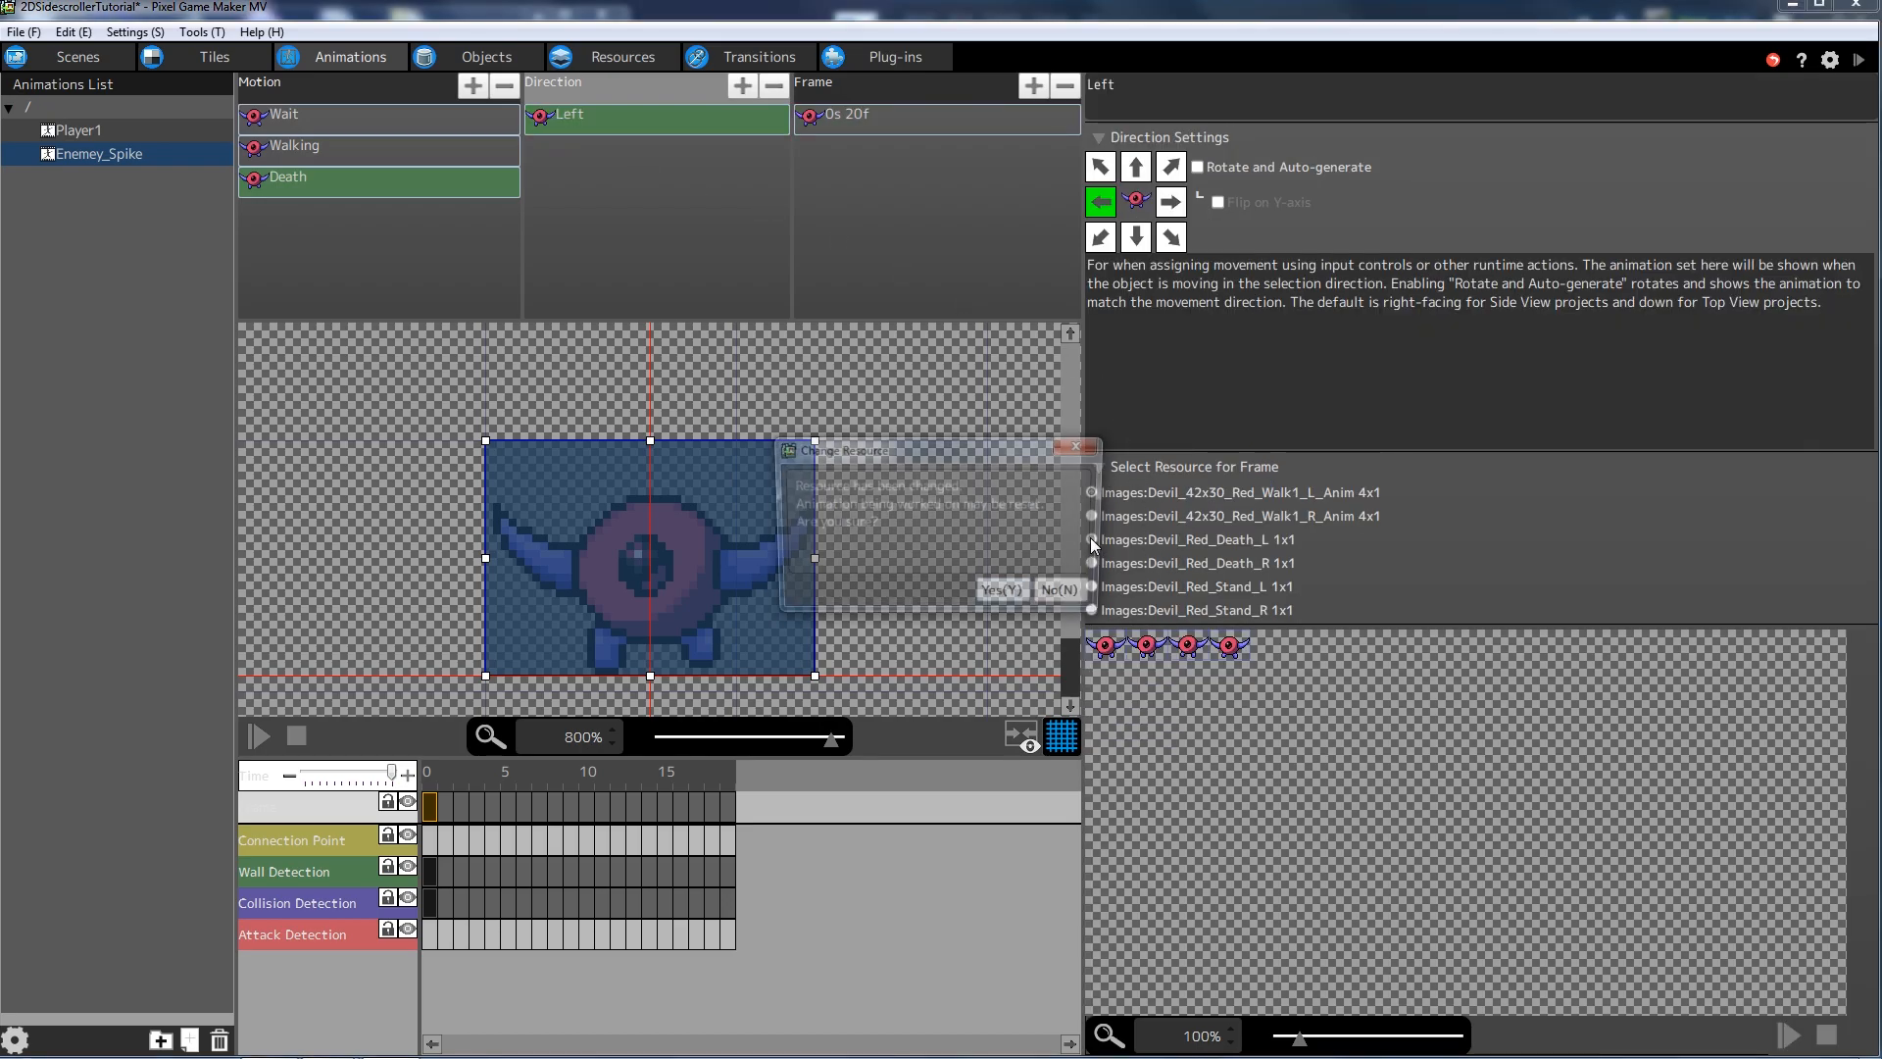
left_click(1000, 589)
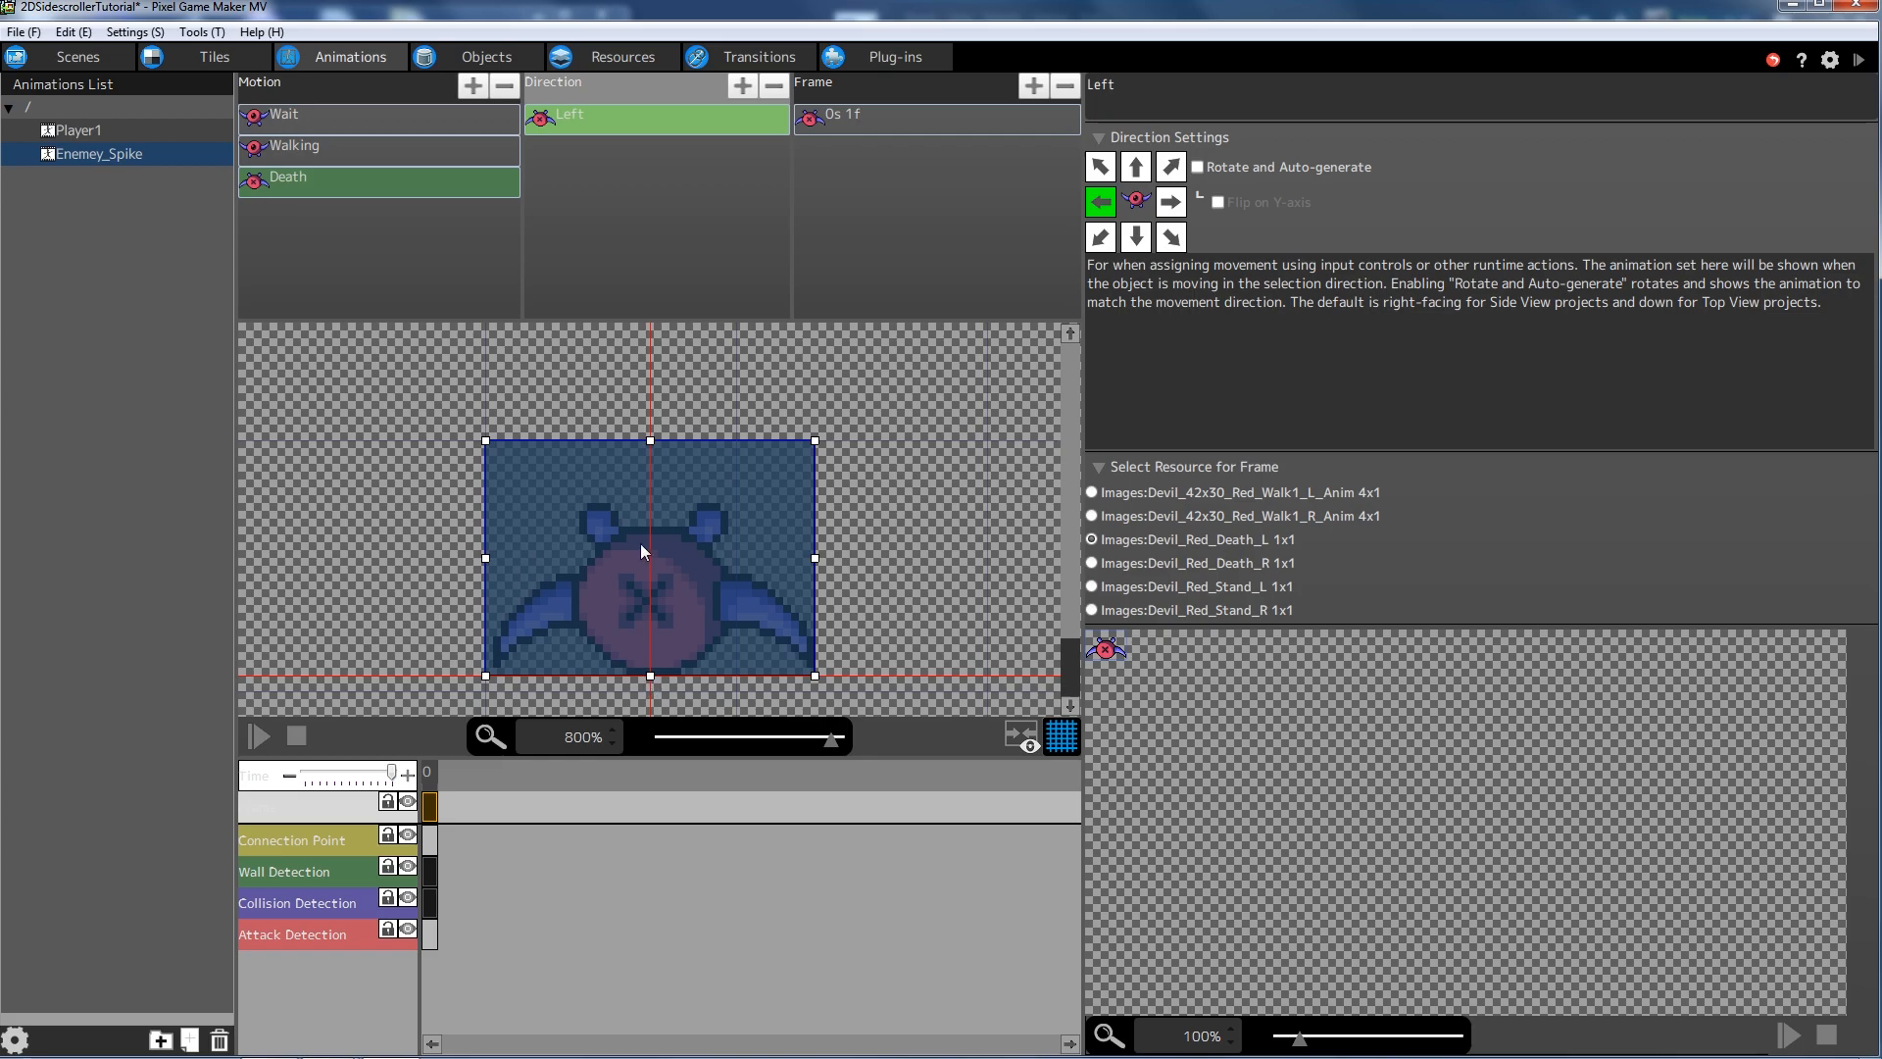
- Set the death image frame in the Left direction to display for 20 frames
left_click(840, 127)
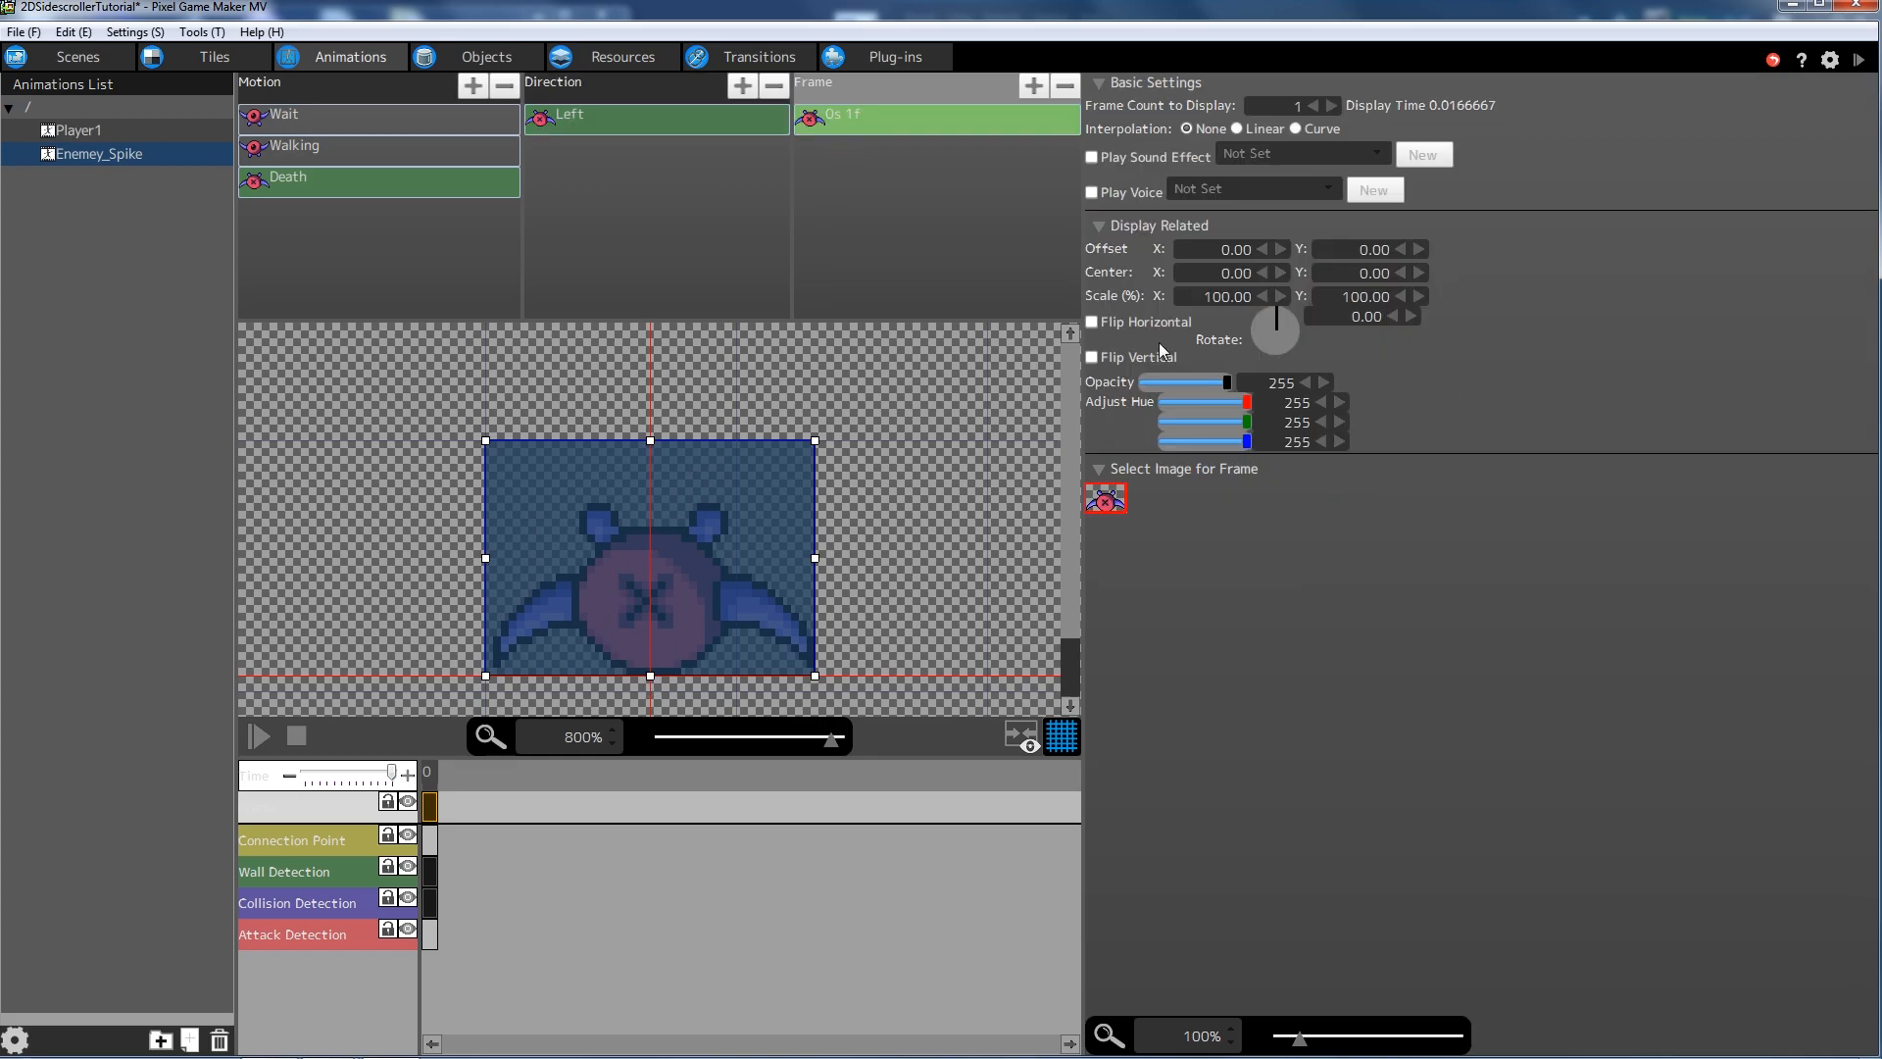
double_click(1290, 104)
type("20")
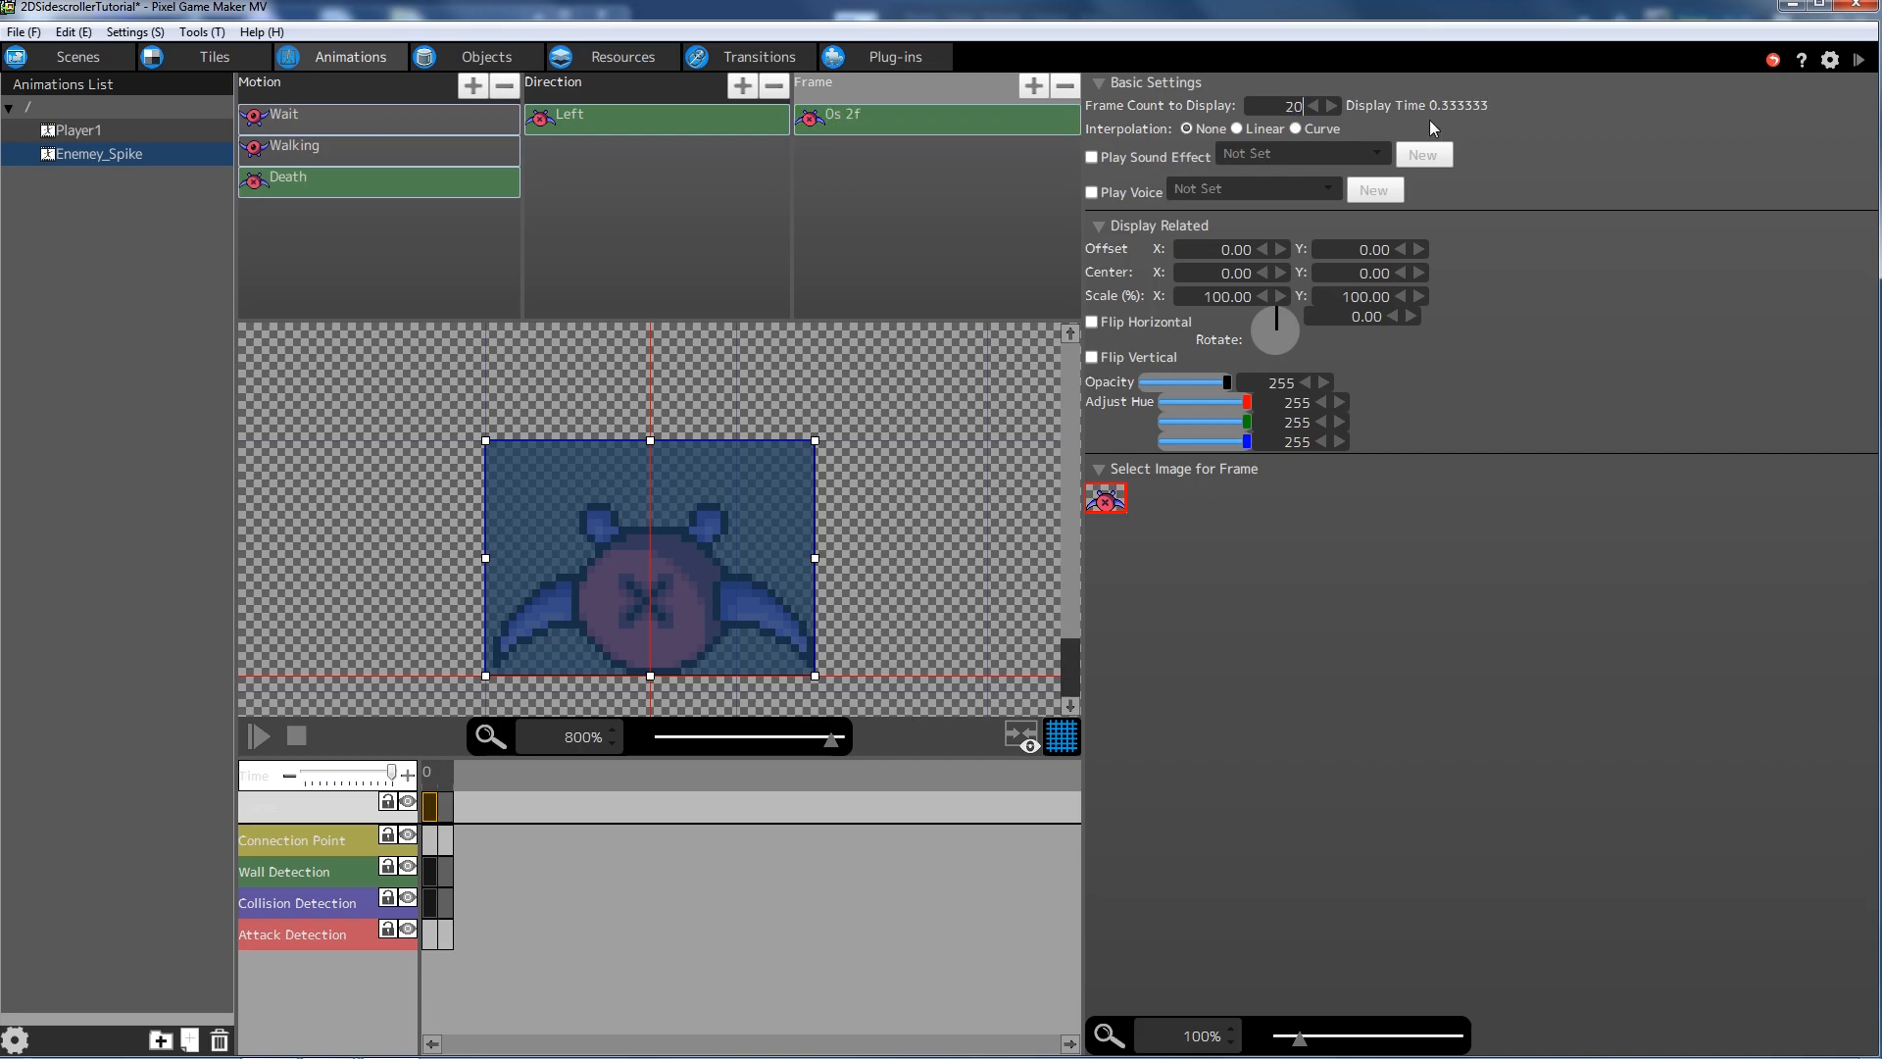
left_click(634, 138)
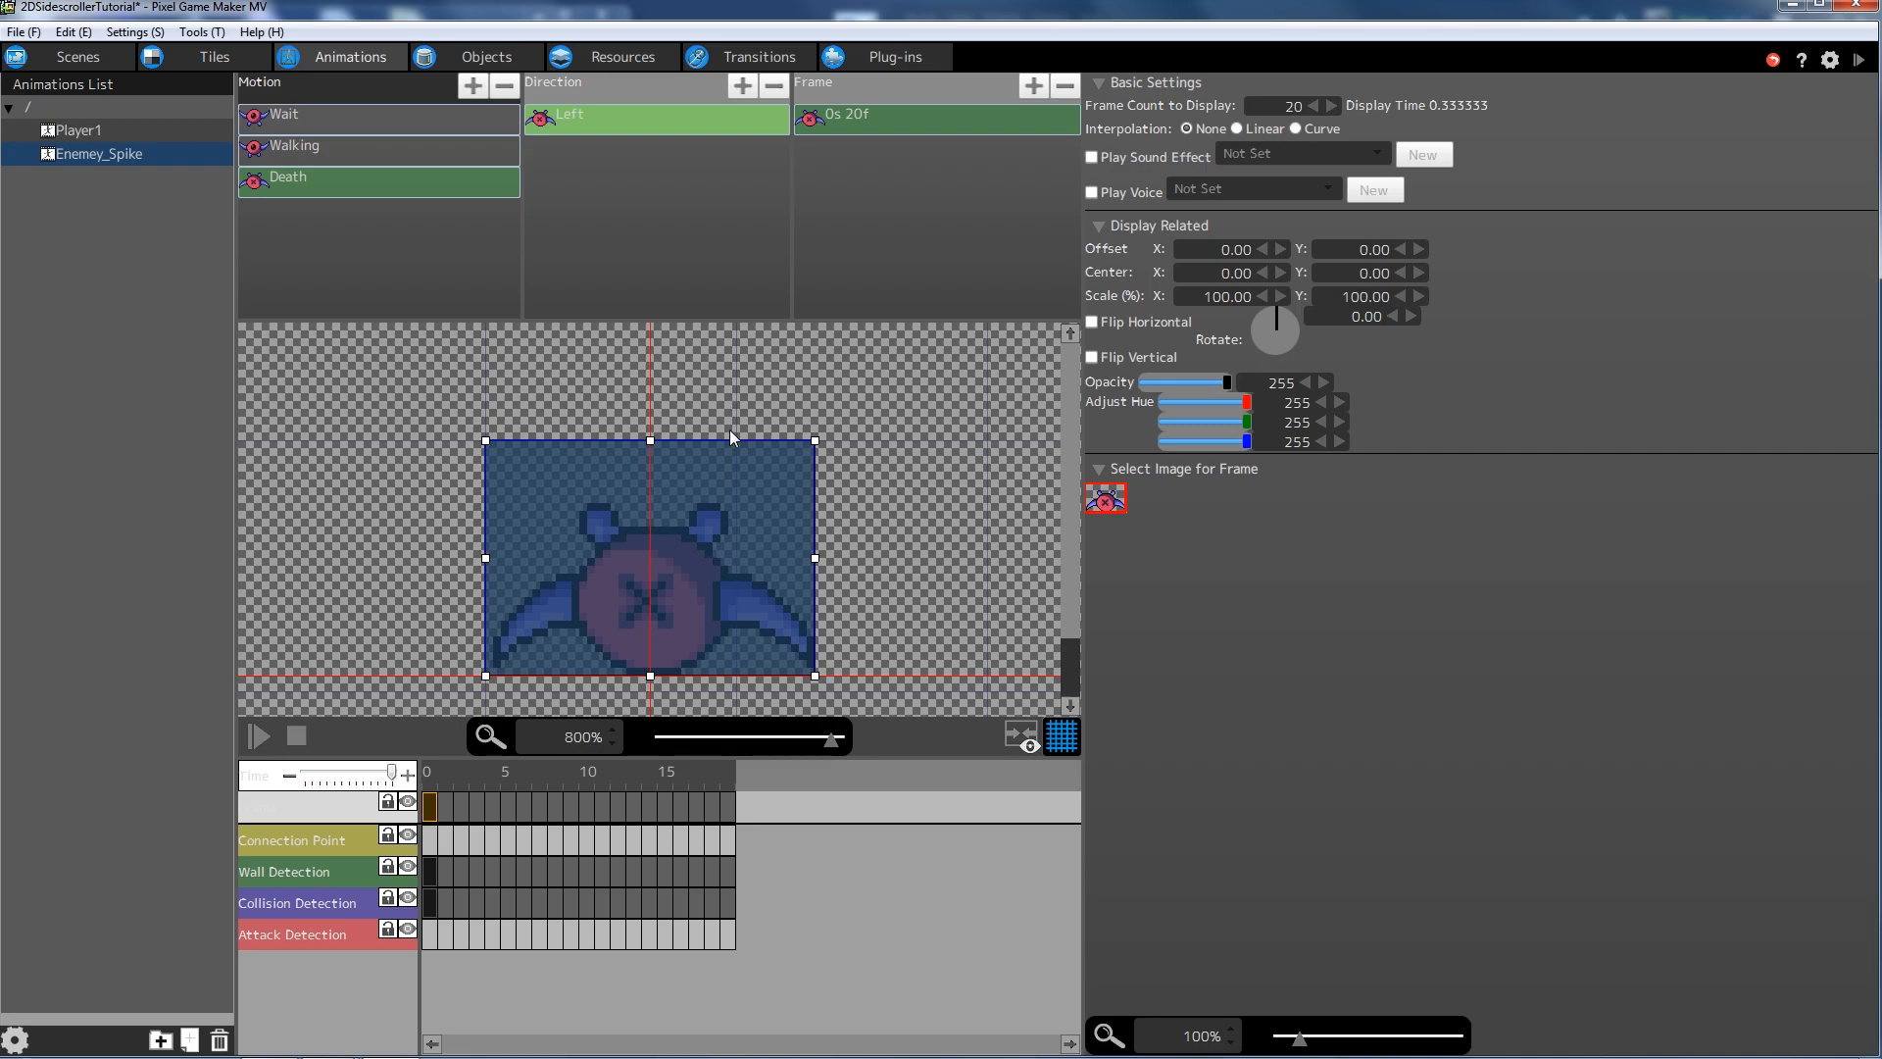
- Delete the Collision Detection and Wall Detection tracks from the Death motion's Left direction
left_click(734, 485)
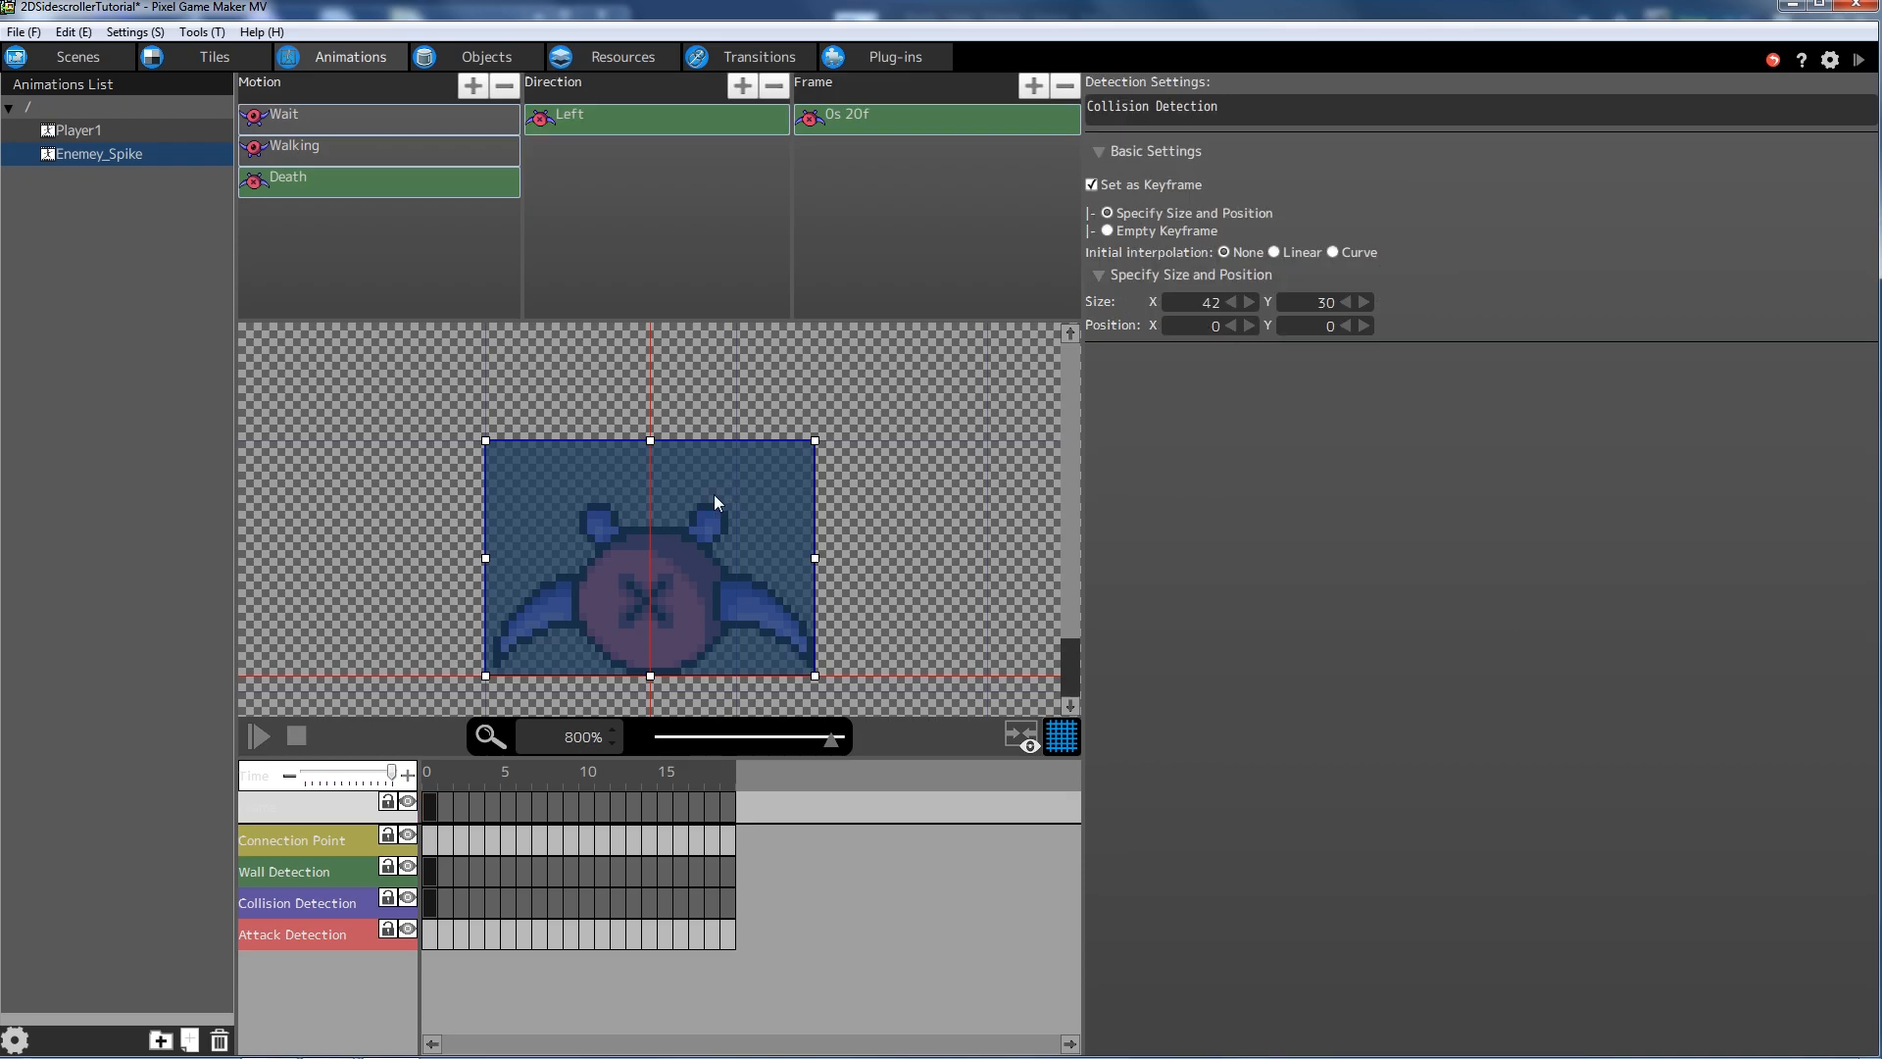
left_click(312, 900)
key("Delete")
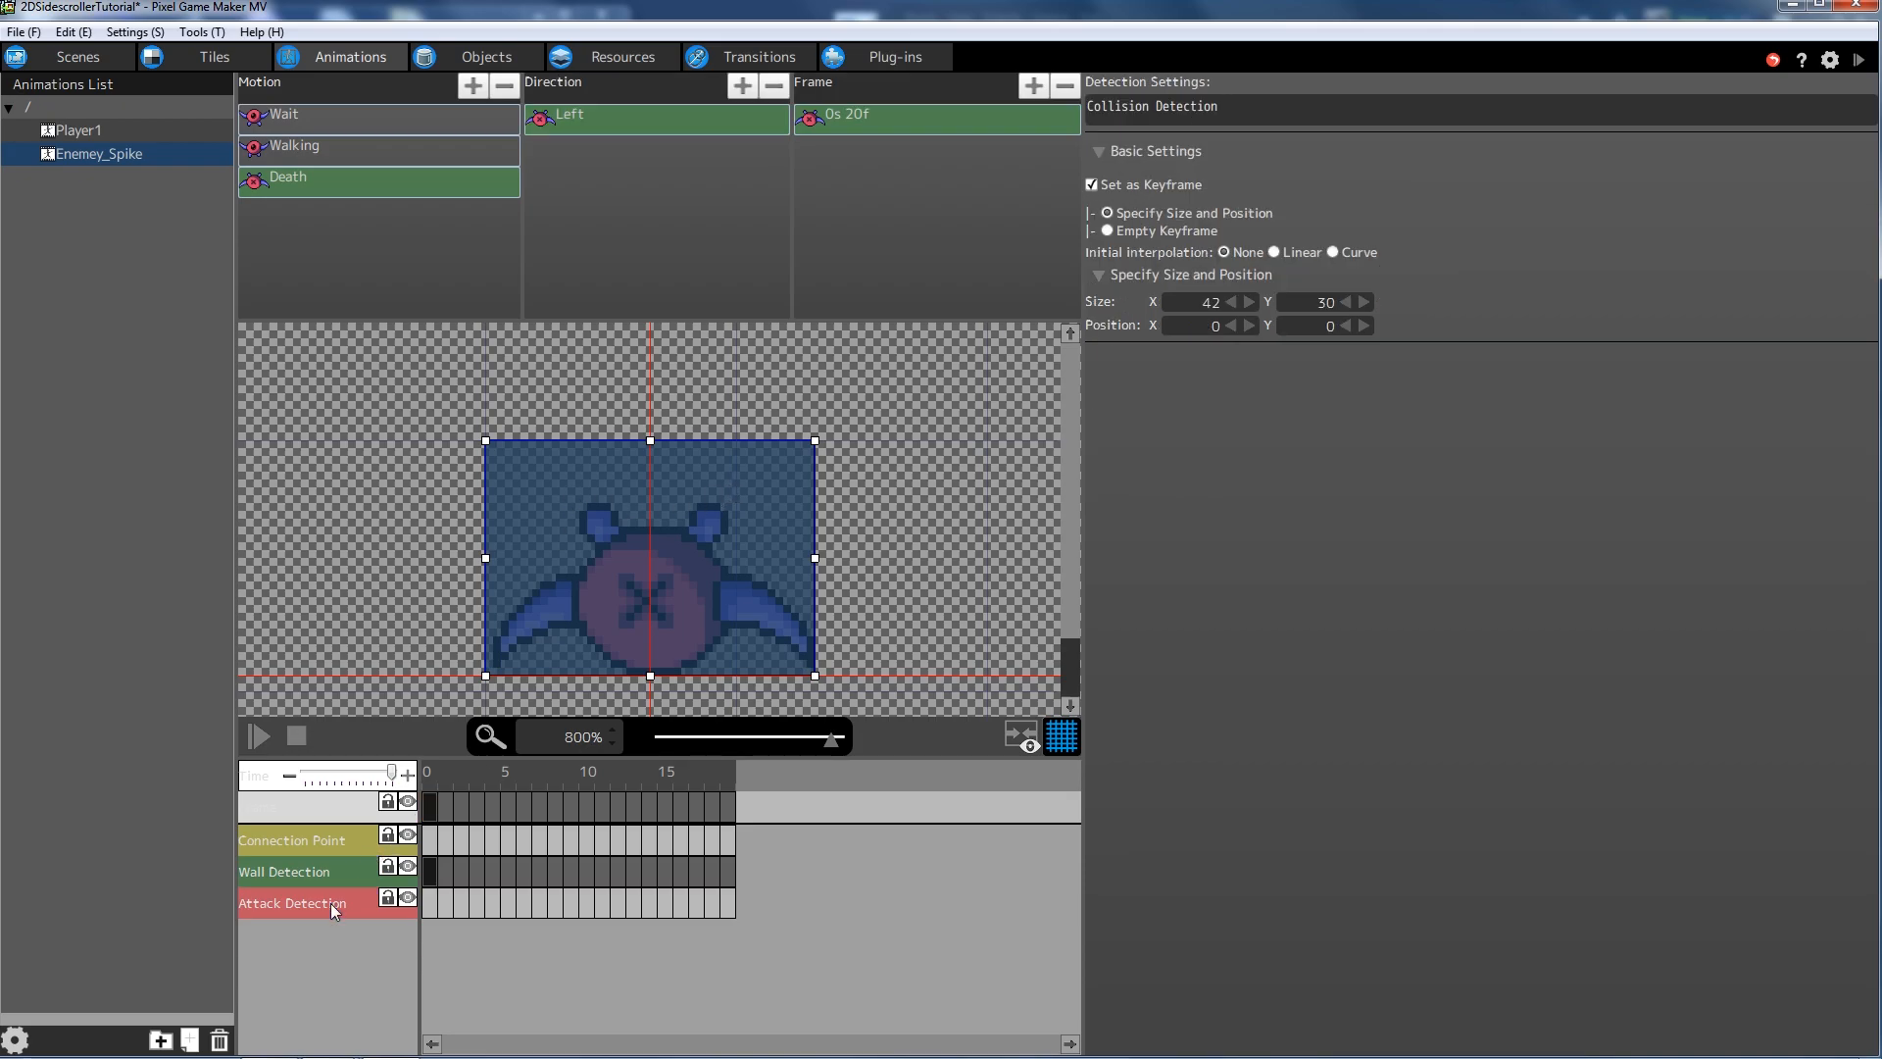
left_click(326, 877)
key("Delete")
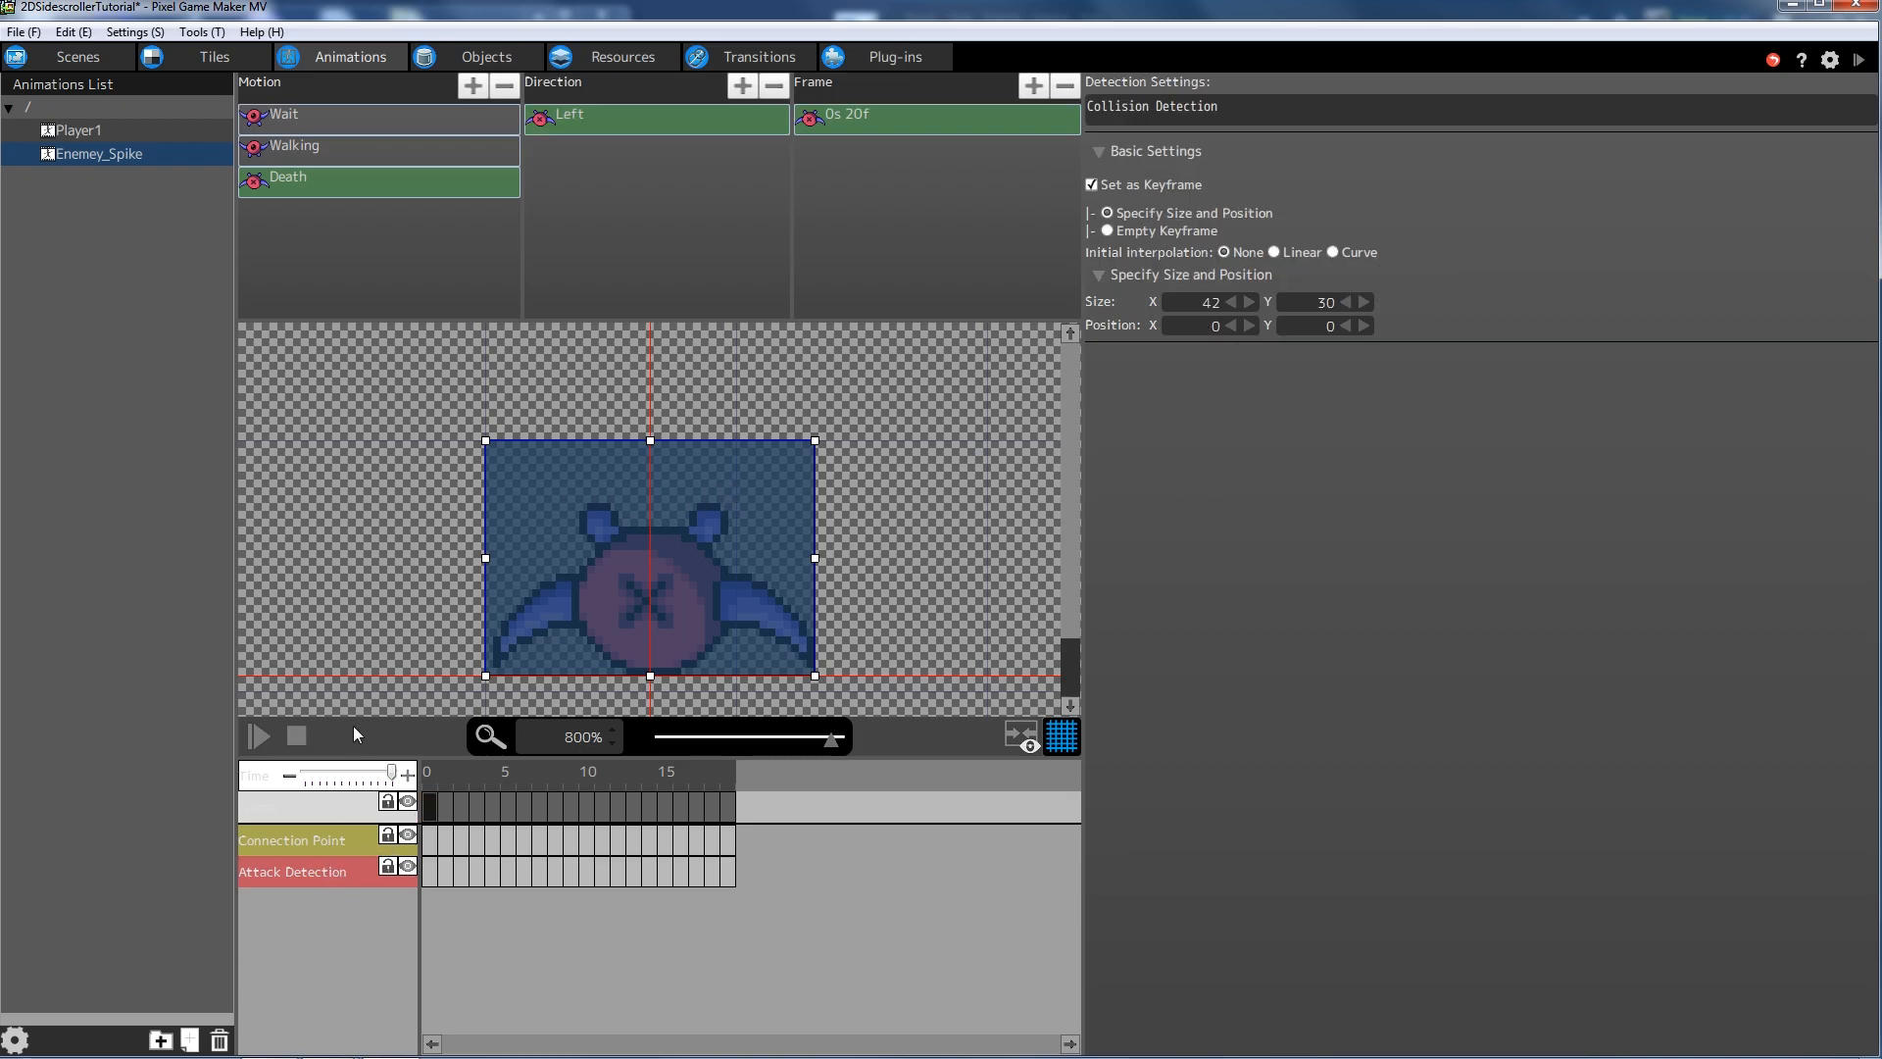
left_click(432, 551)
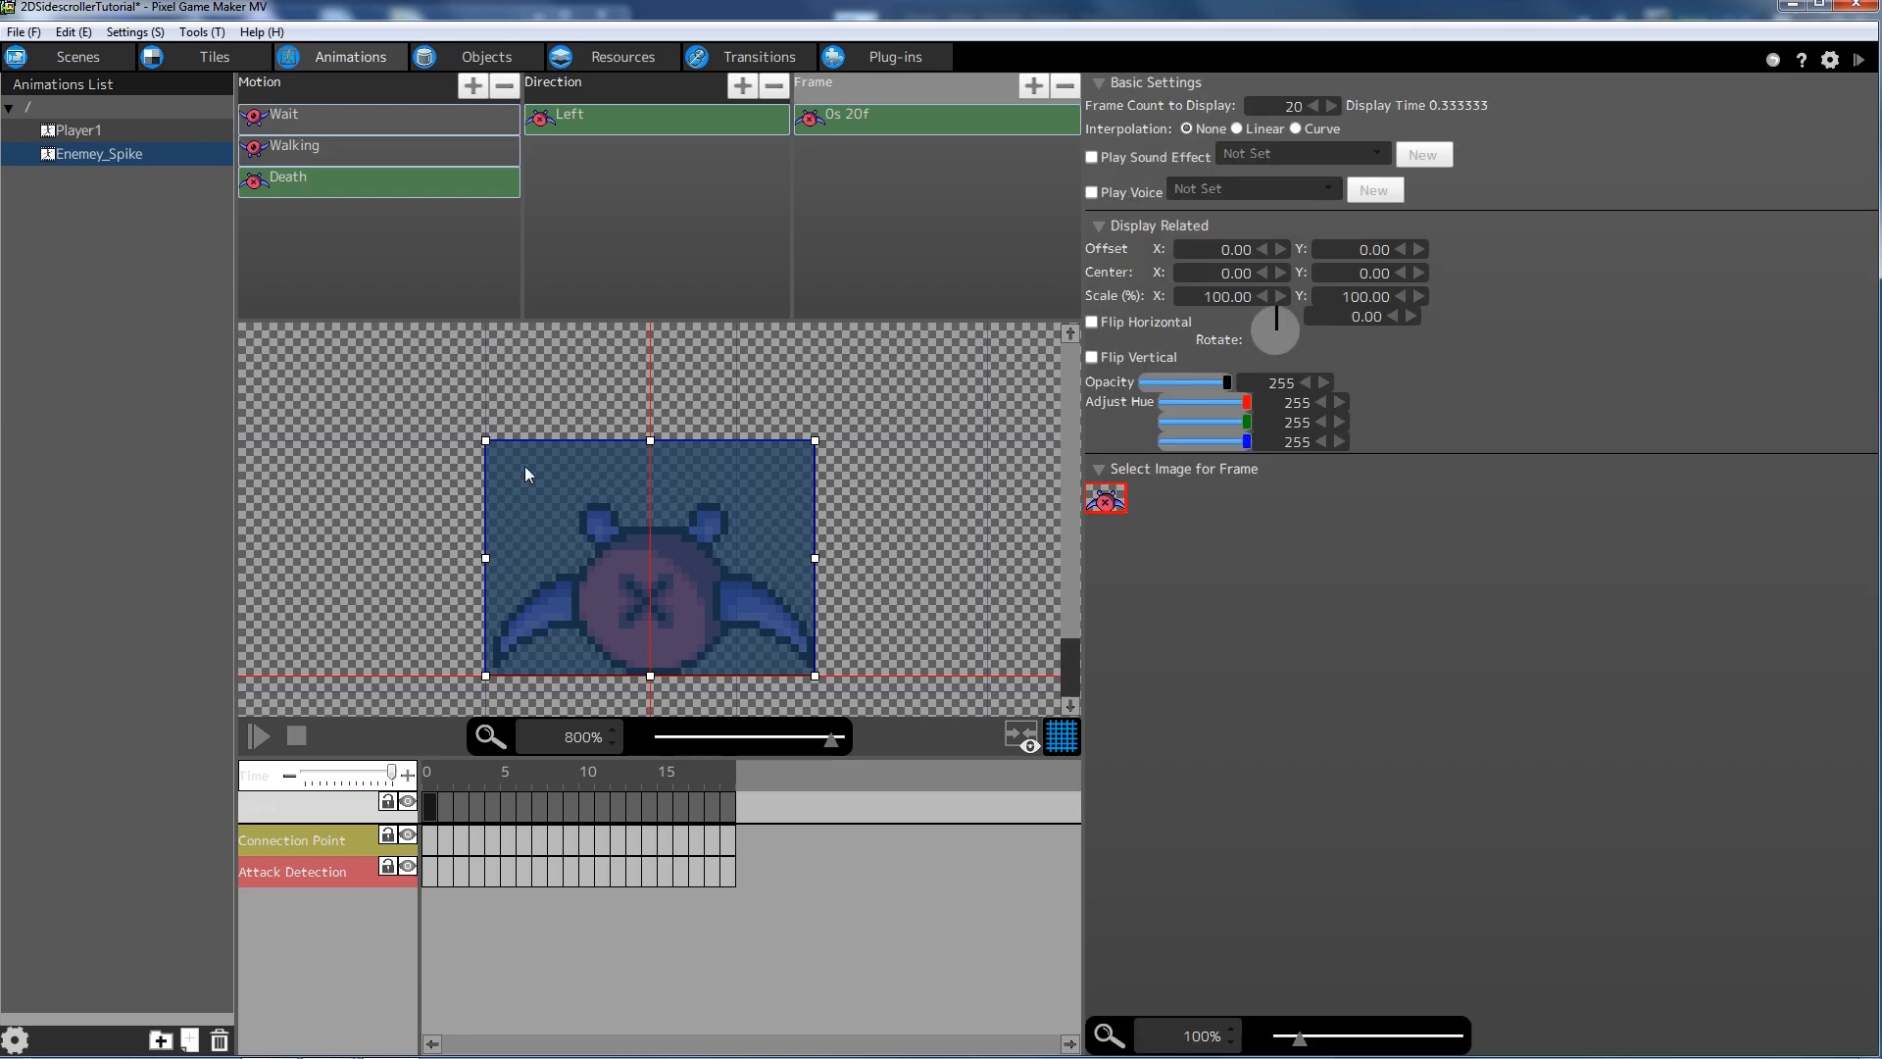
- Duplicate the Death motion's Left direction and name the copy Right
left_click(386, 805)
left_click(388, 805)
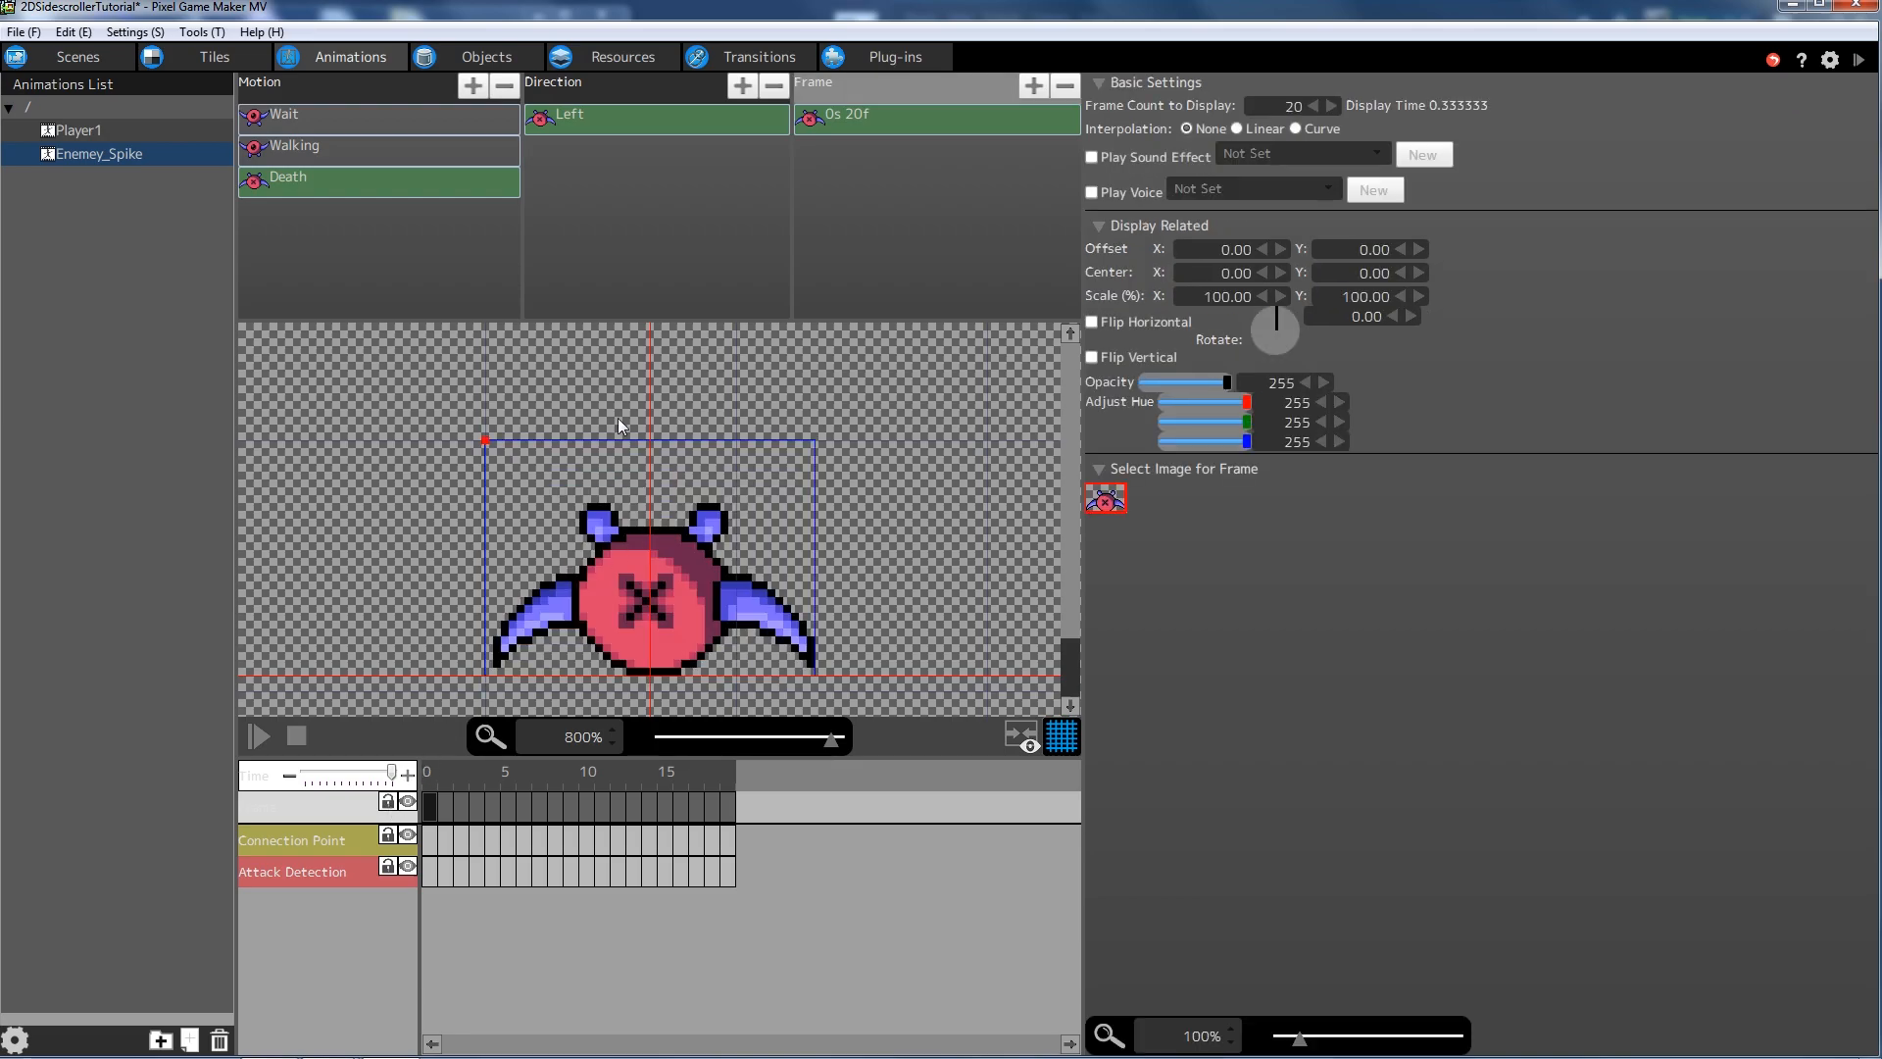
left_click(626, 174)
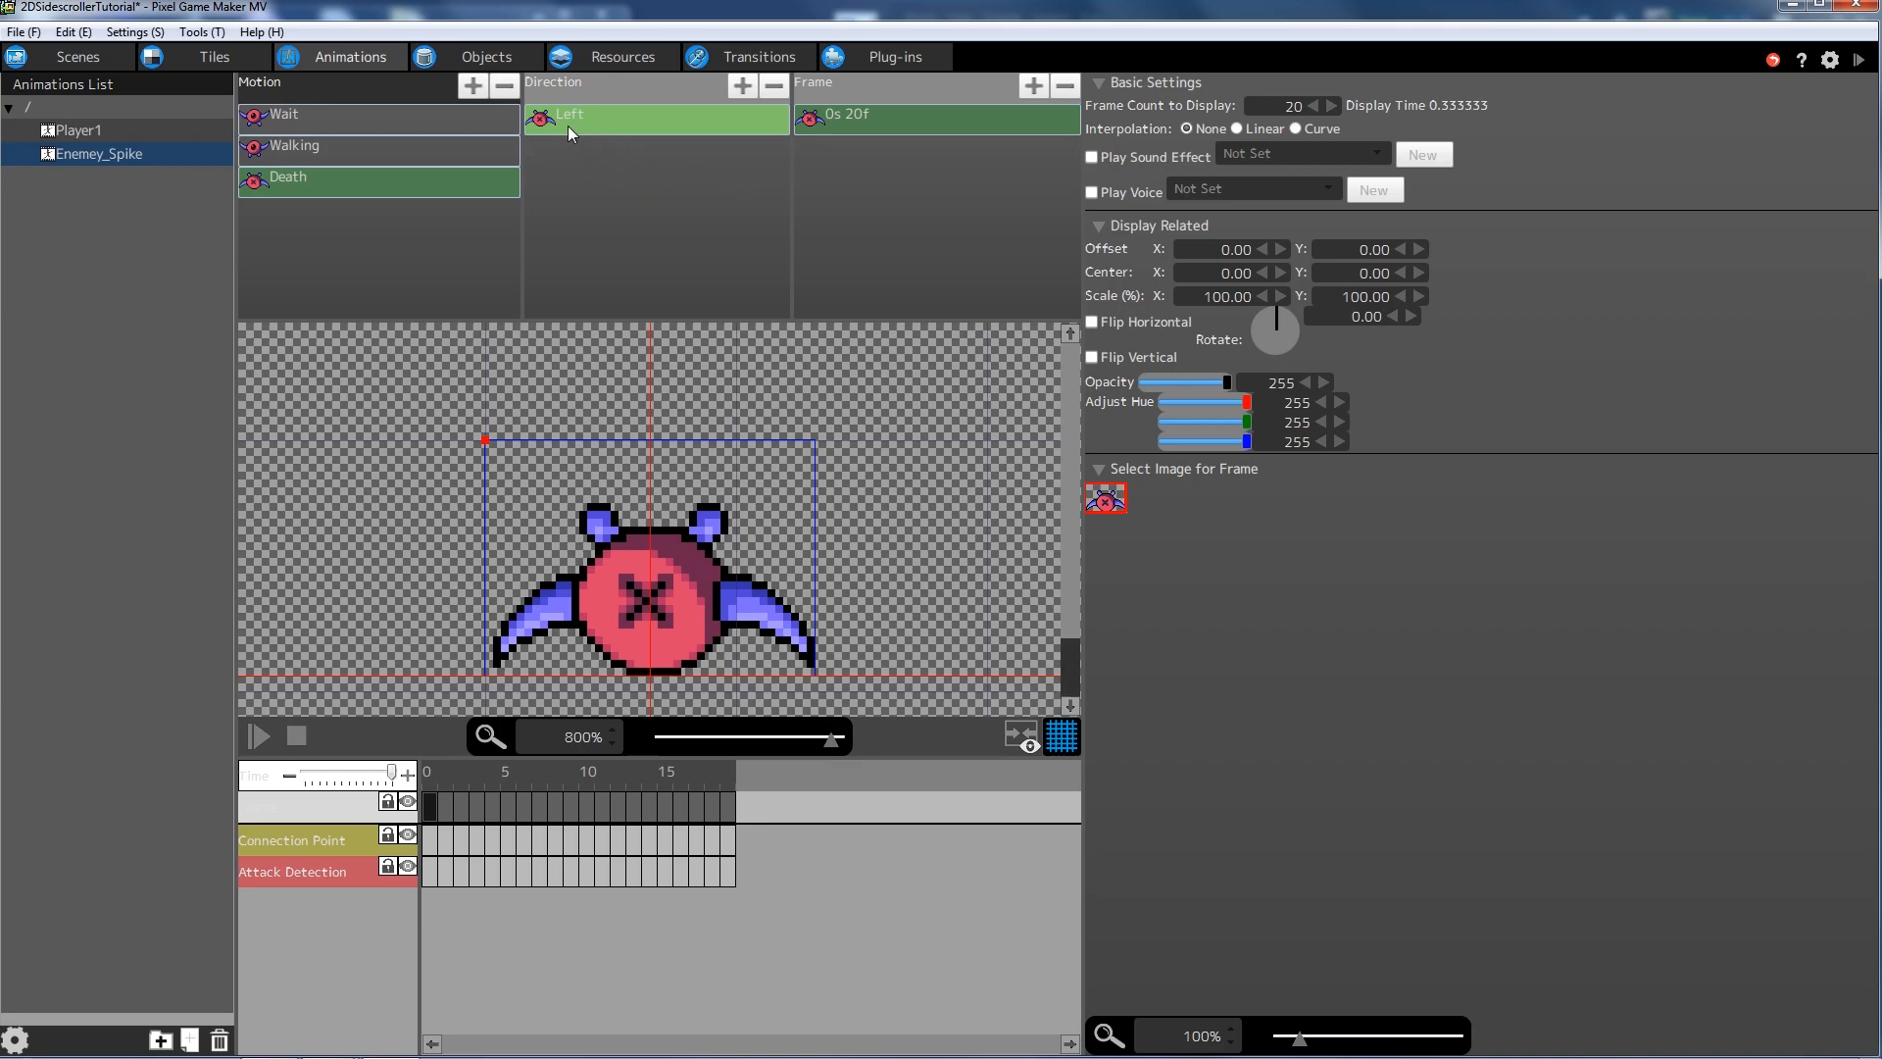
right_click(568, 126)
right_click(648, 168)
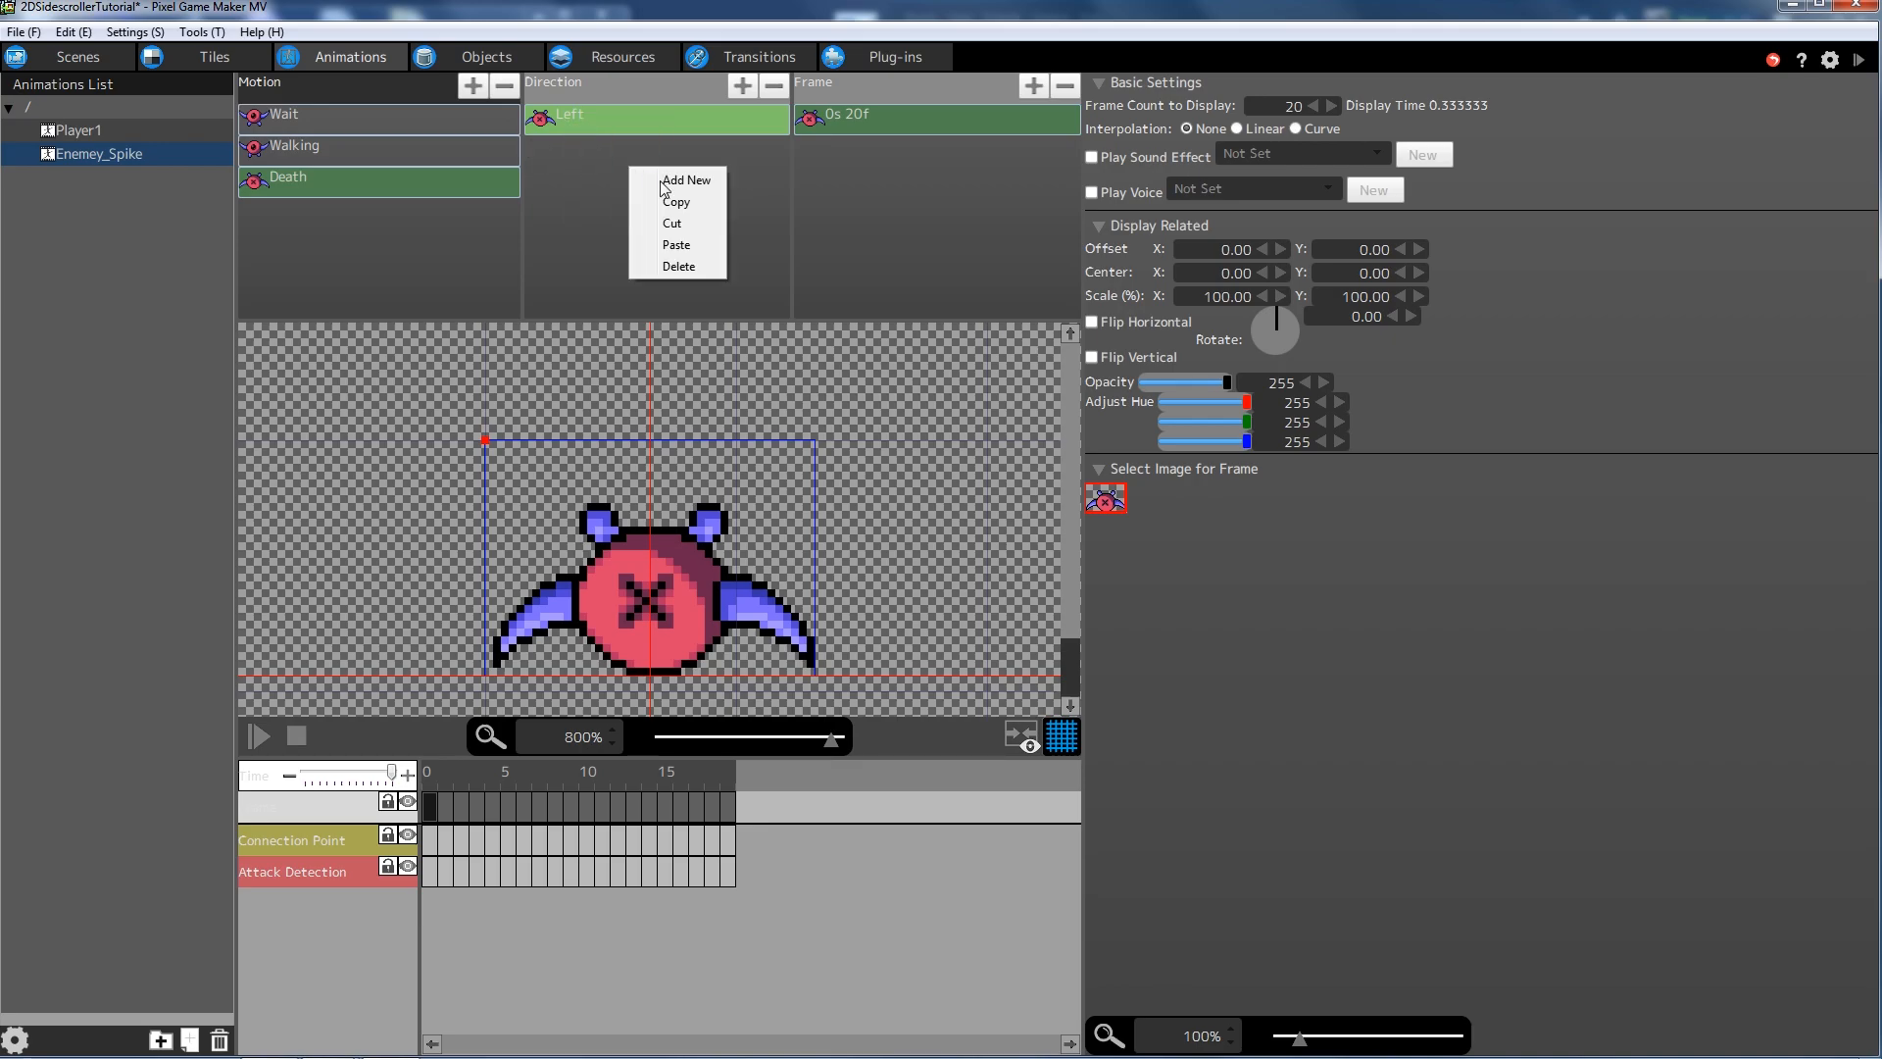
left_click(681, 244)
double_click(623, 148)
key("ctrl+a")
type("Right")
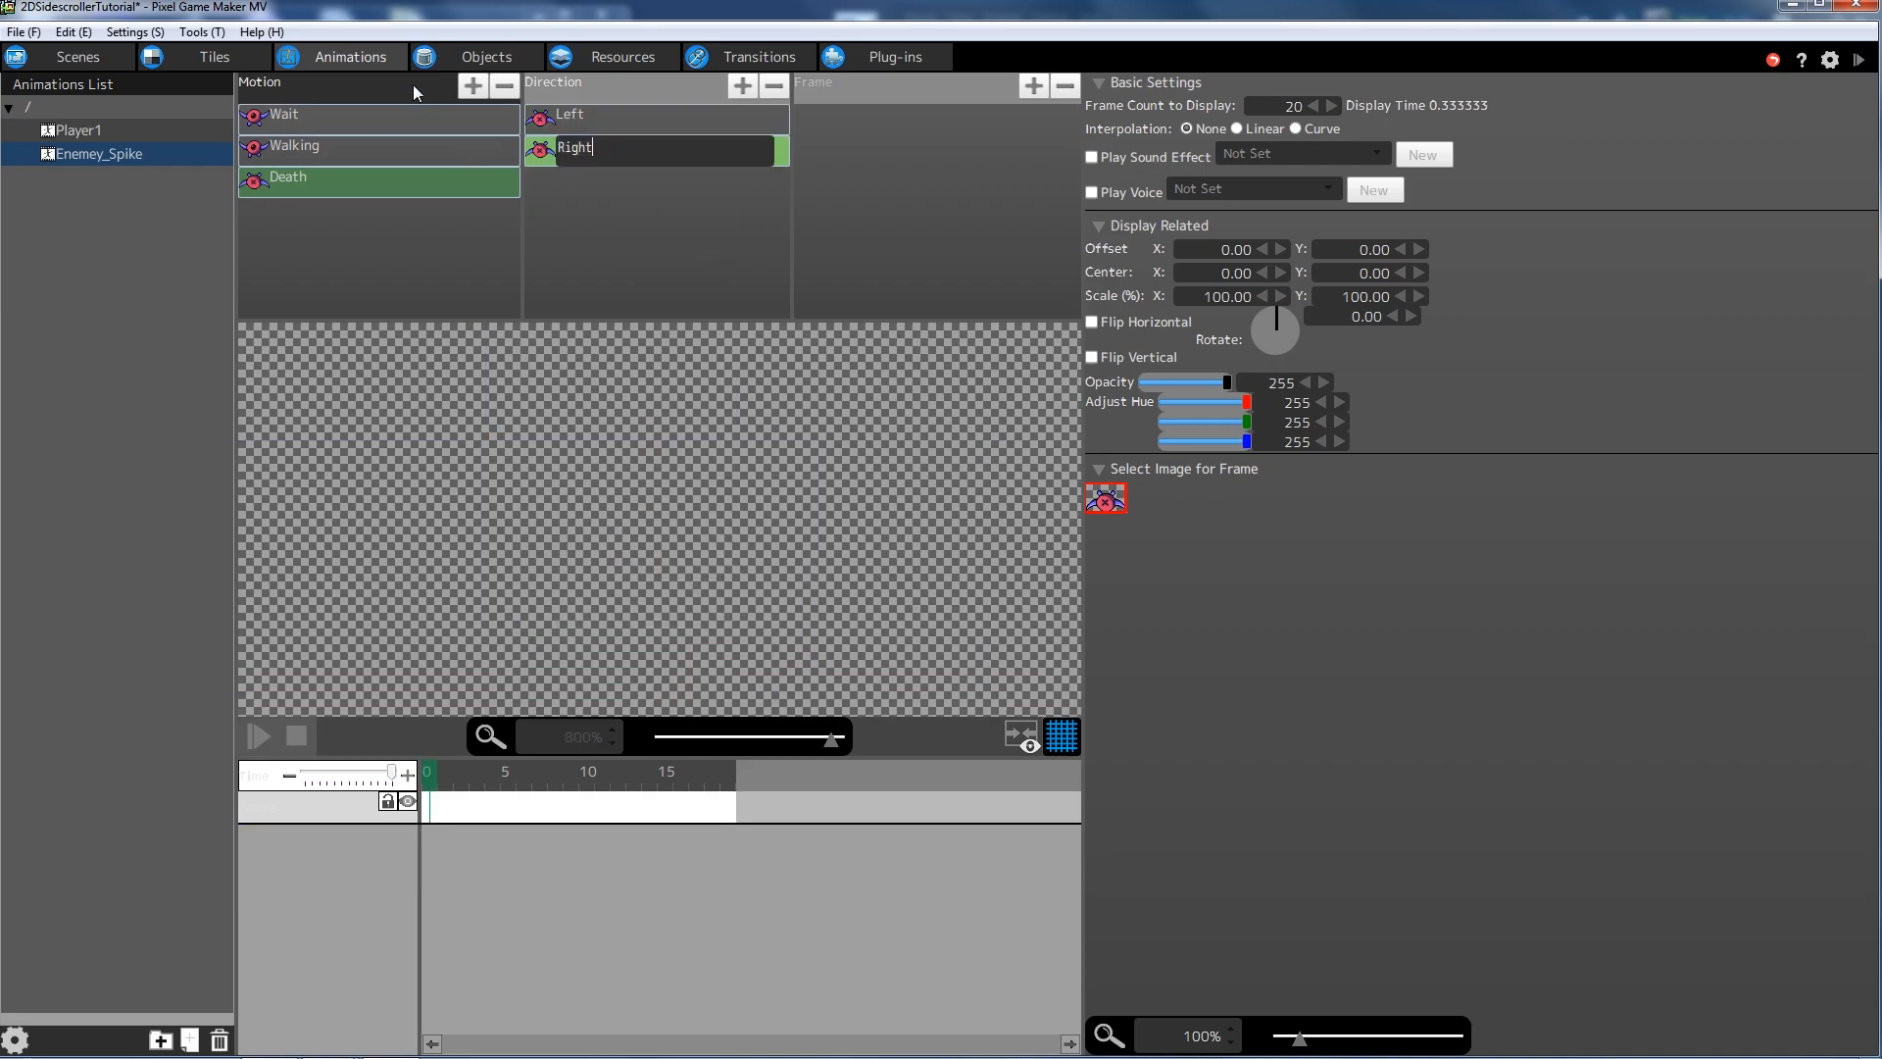
key("Return")
- Change the Death motion's Right direction to the Devil_Red_Death_R 1x1 resource and accept the resource change
double_click(534, 149)
left_click(600, 162)
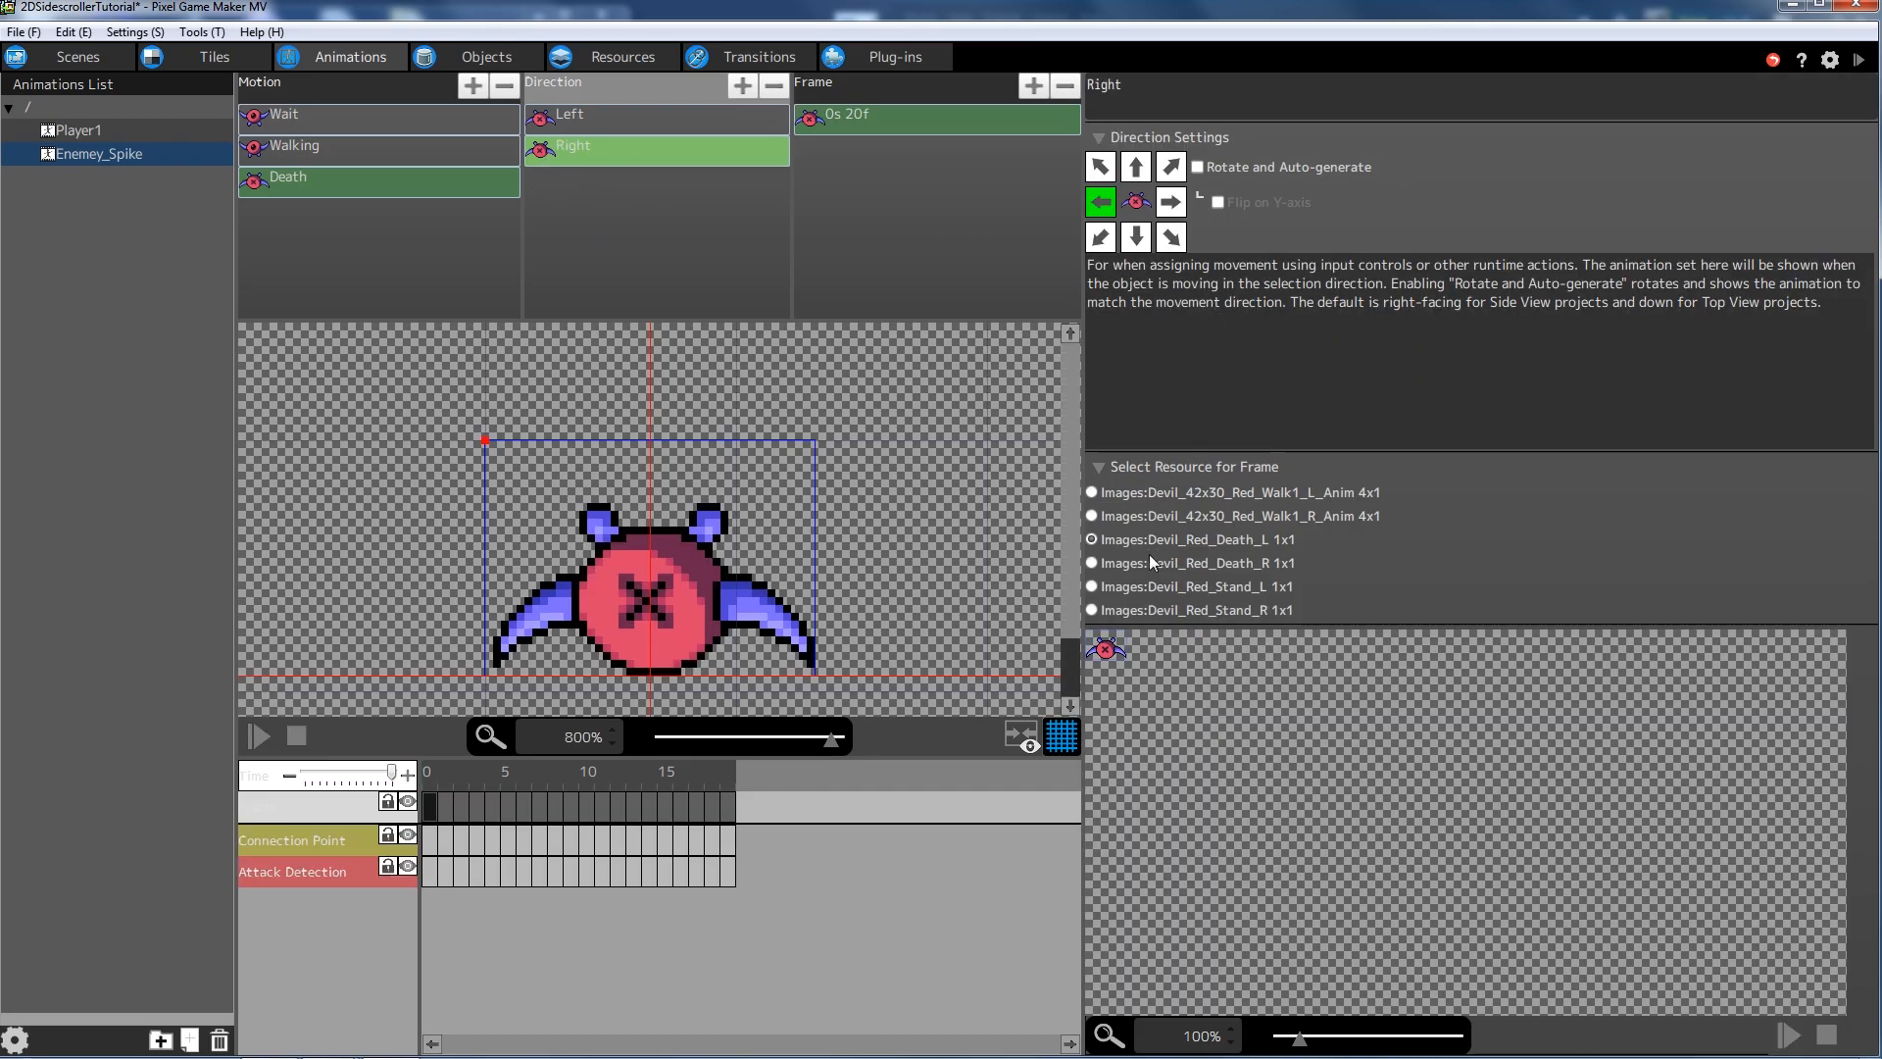
left_click(1092, 563)
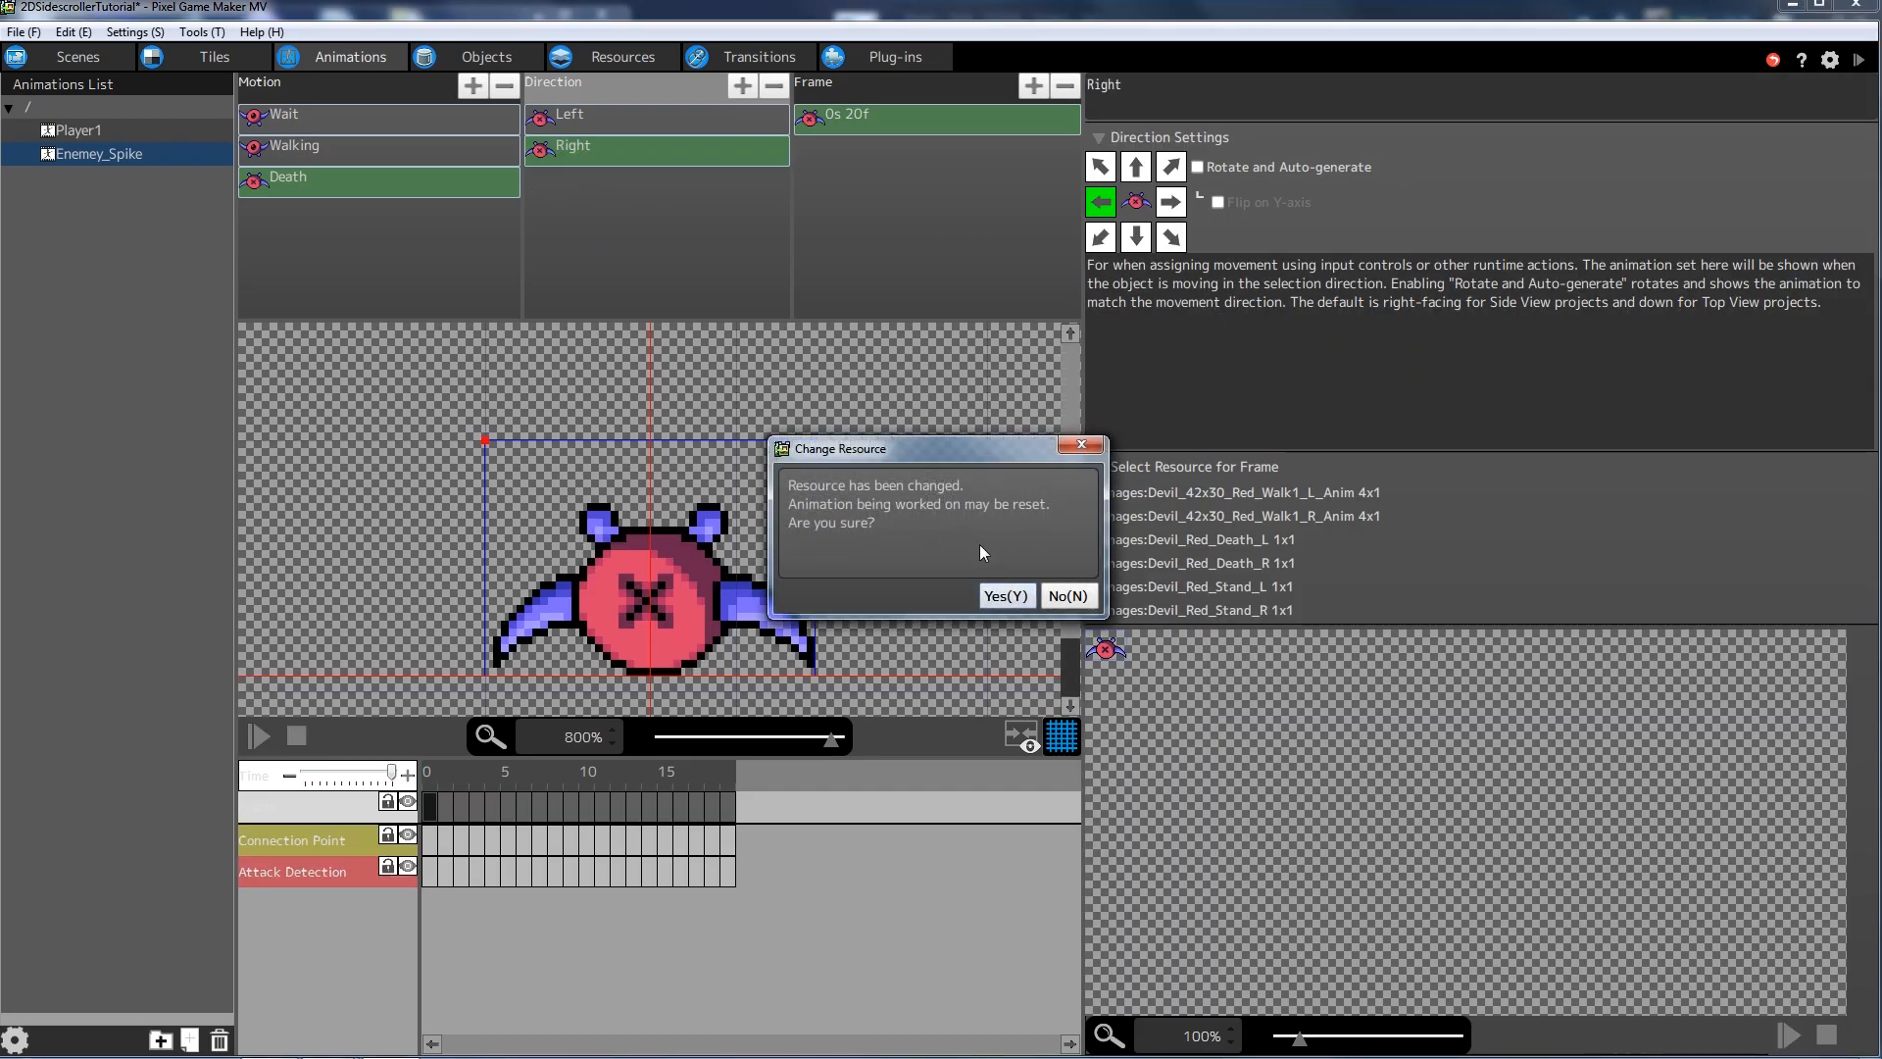
left_click(1010, 596)
- Set the Death motion's Right frame to display for 20 frames and save the project
left_click(835, 128)
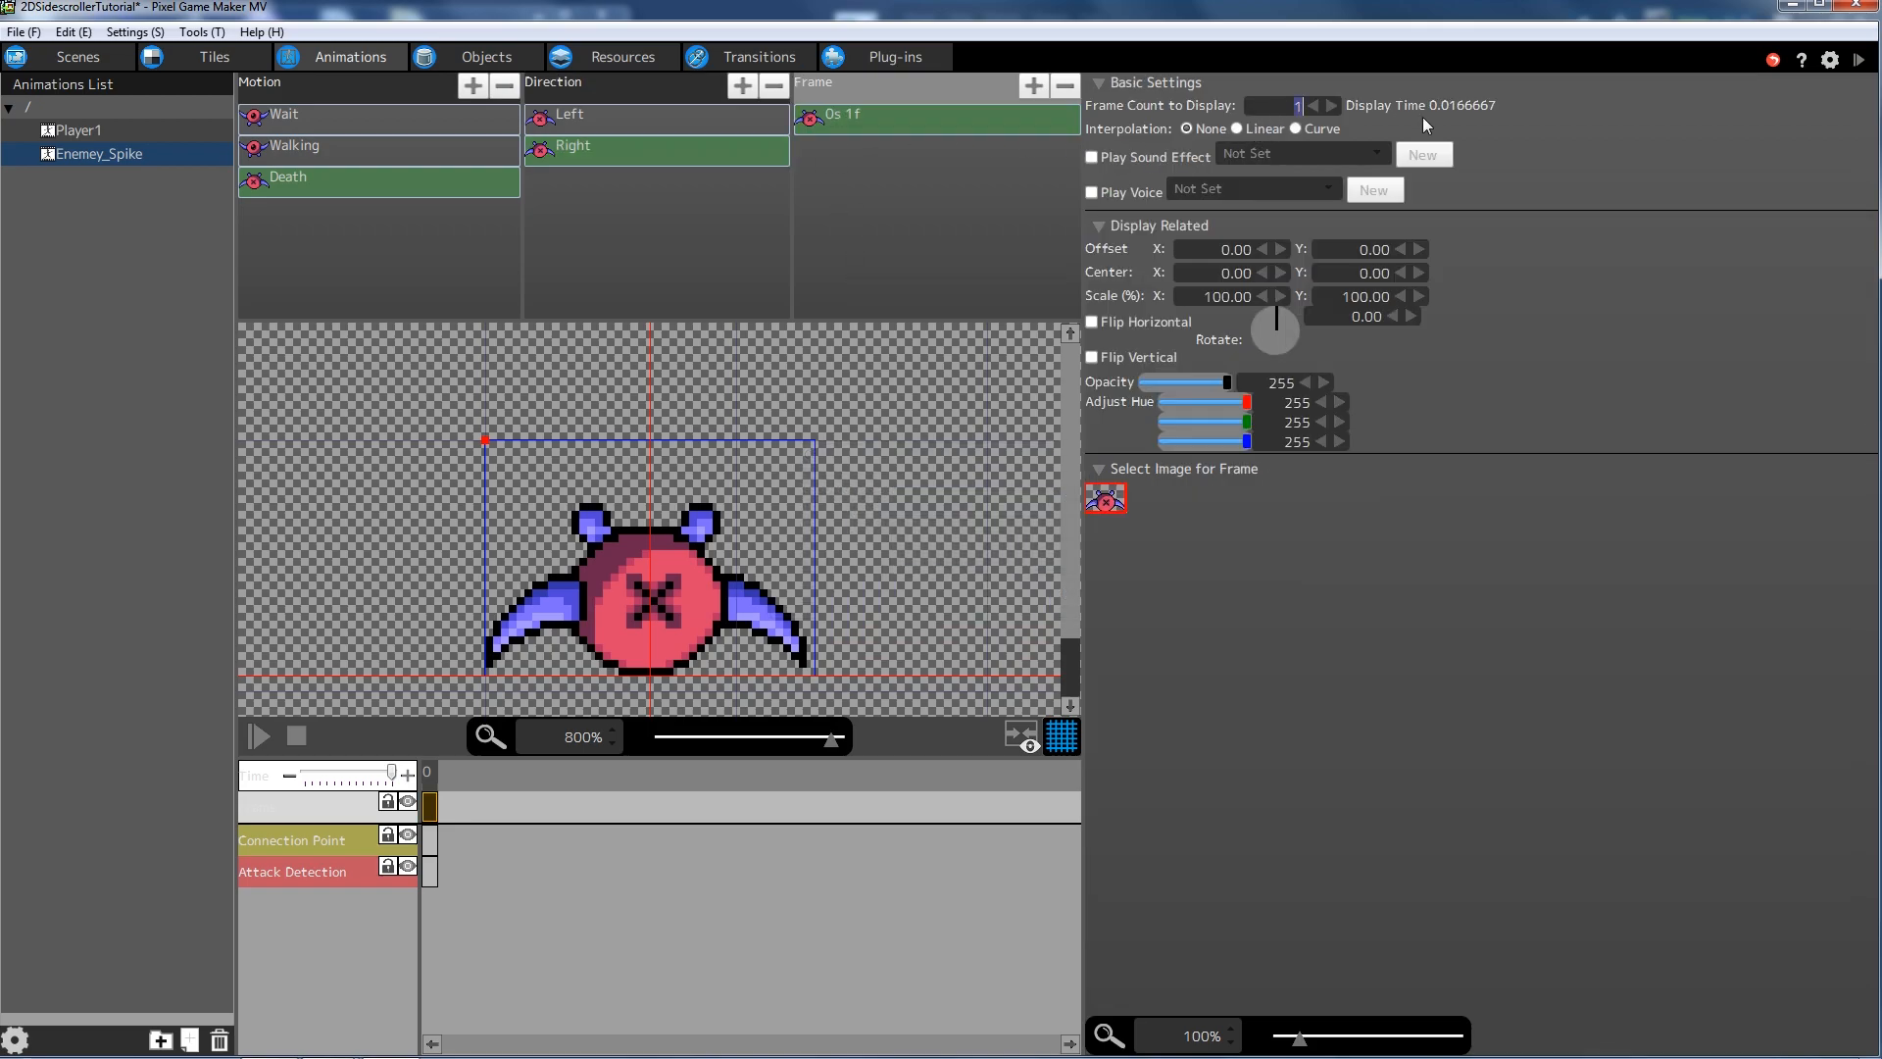
type("20")
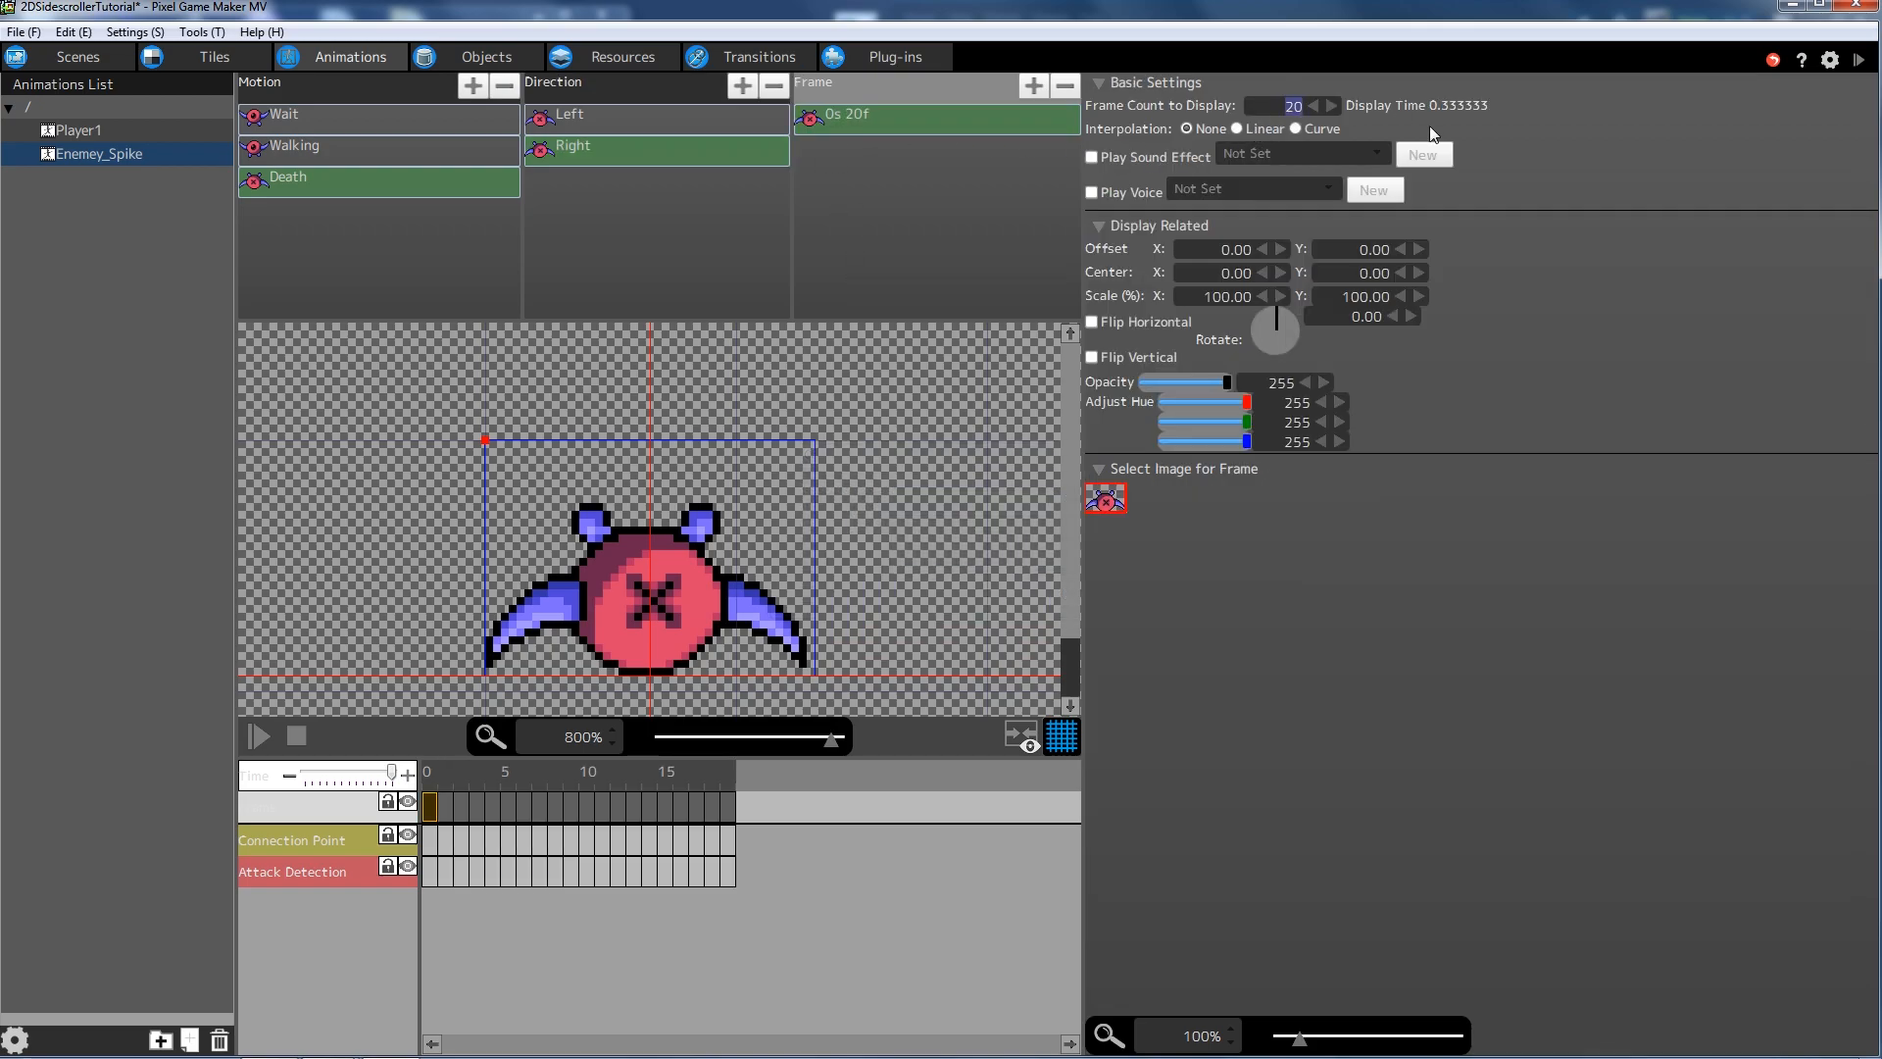
left_click(731, 260)
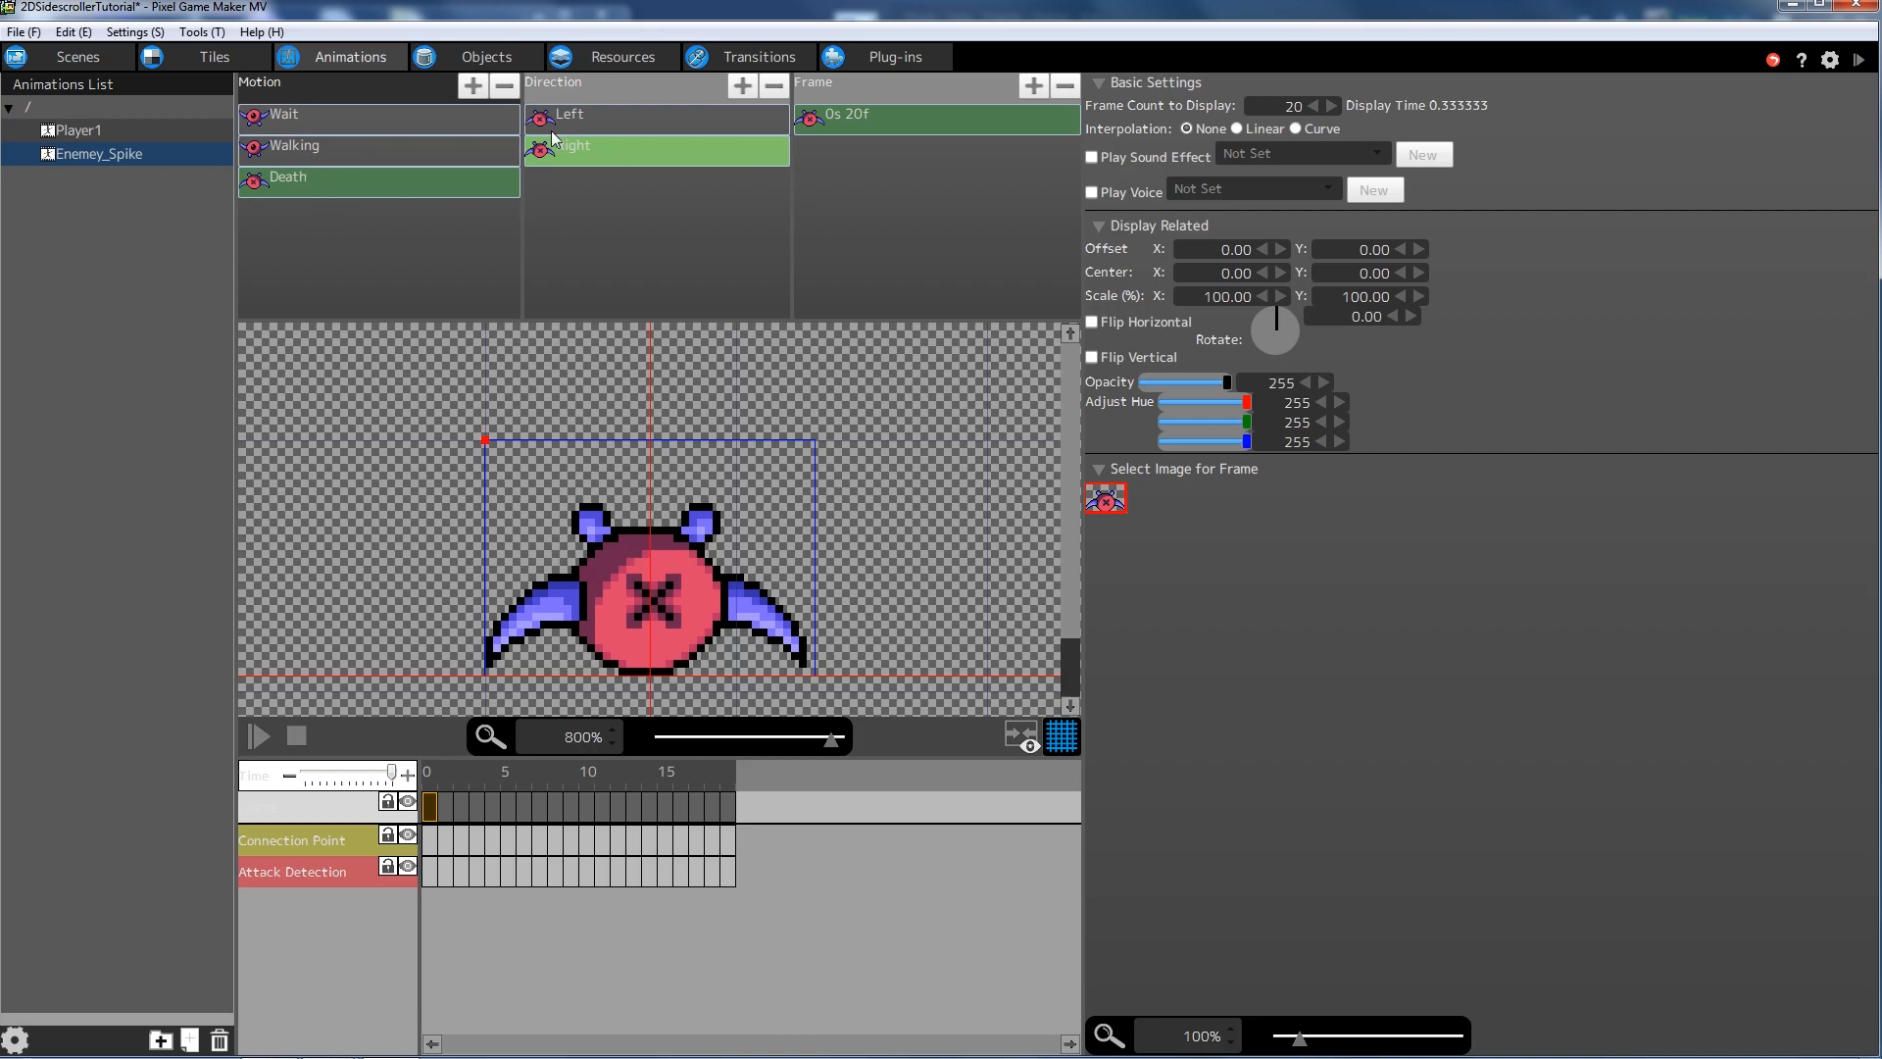
left_click(24, 31)
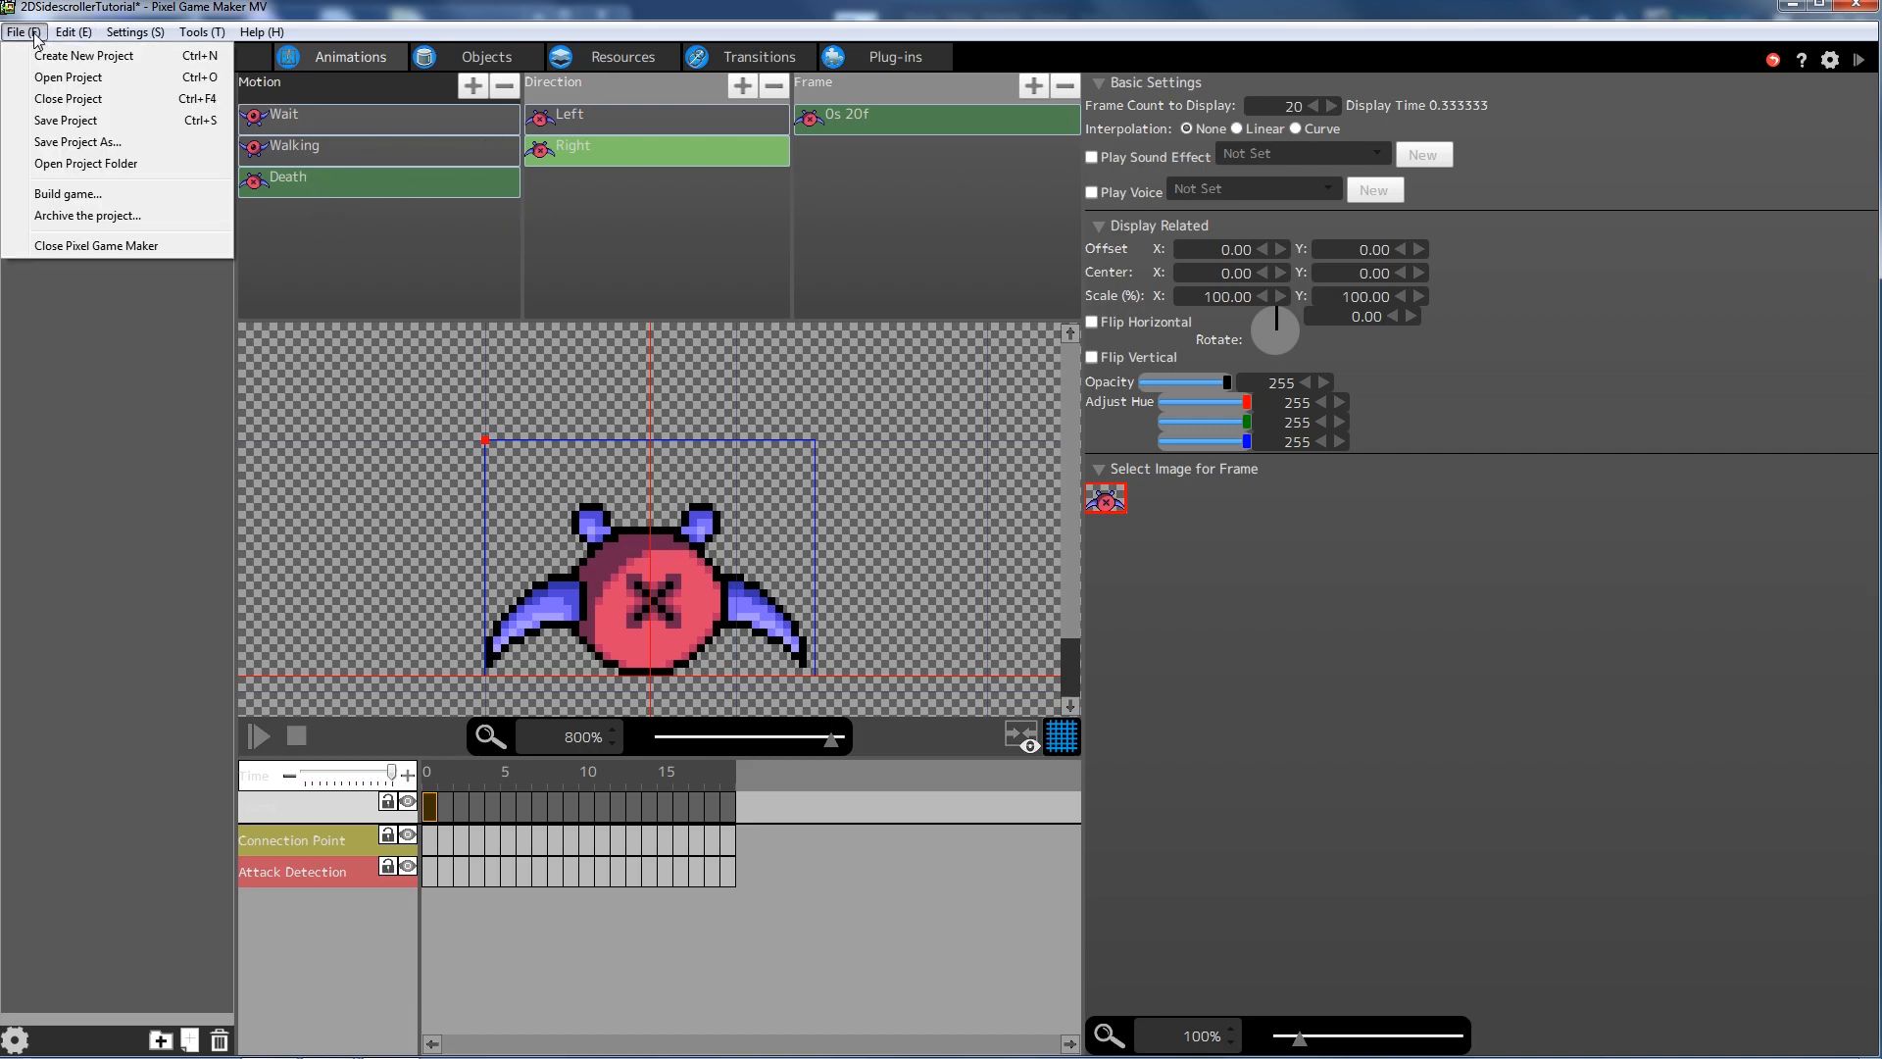
left_click(93, 119)
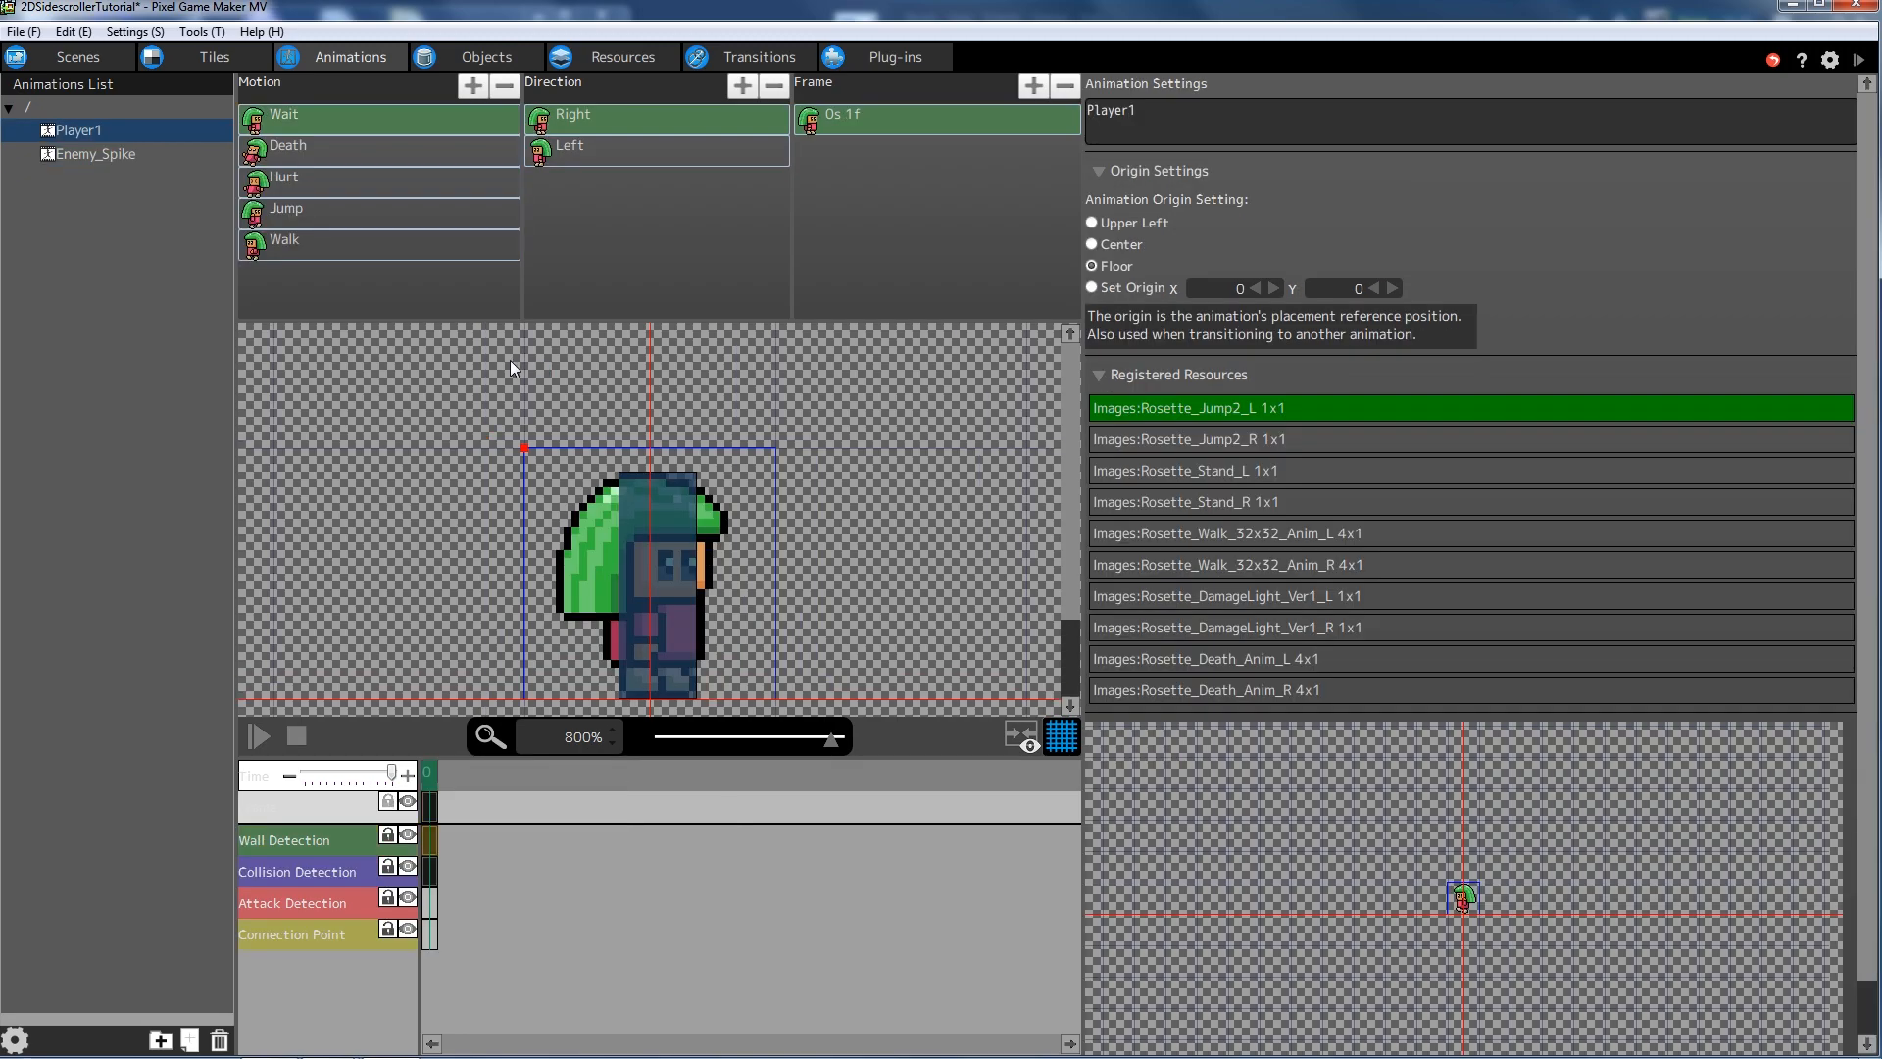
- Add a folder named Enemy to the objects list
left_click(473, 59)
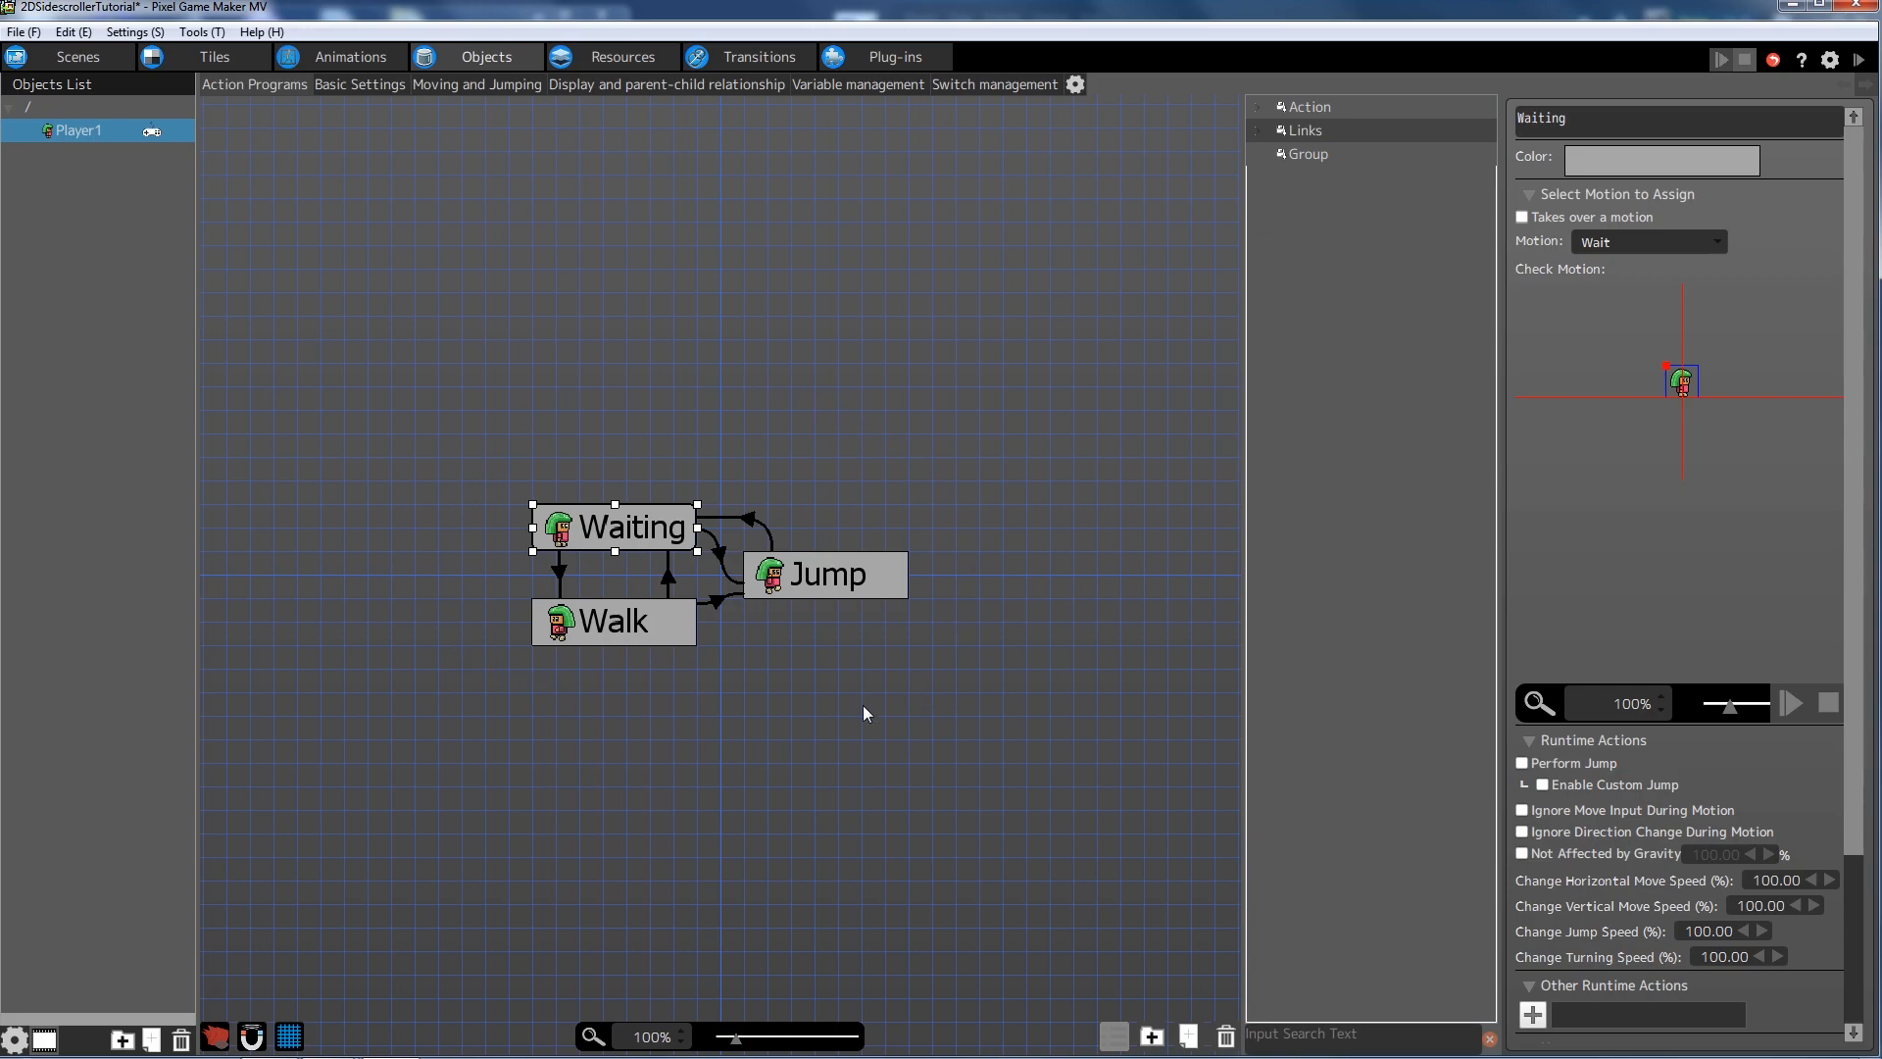
left_click(564, 386)
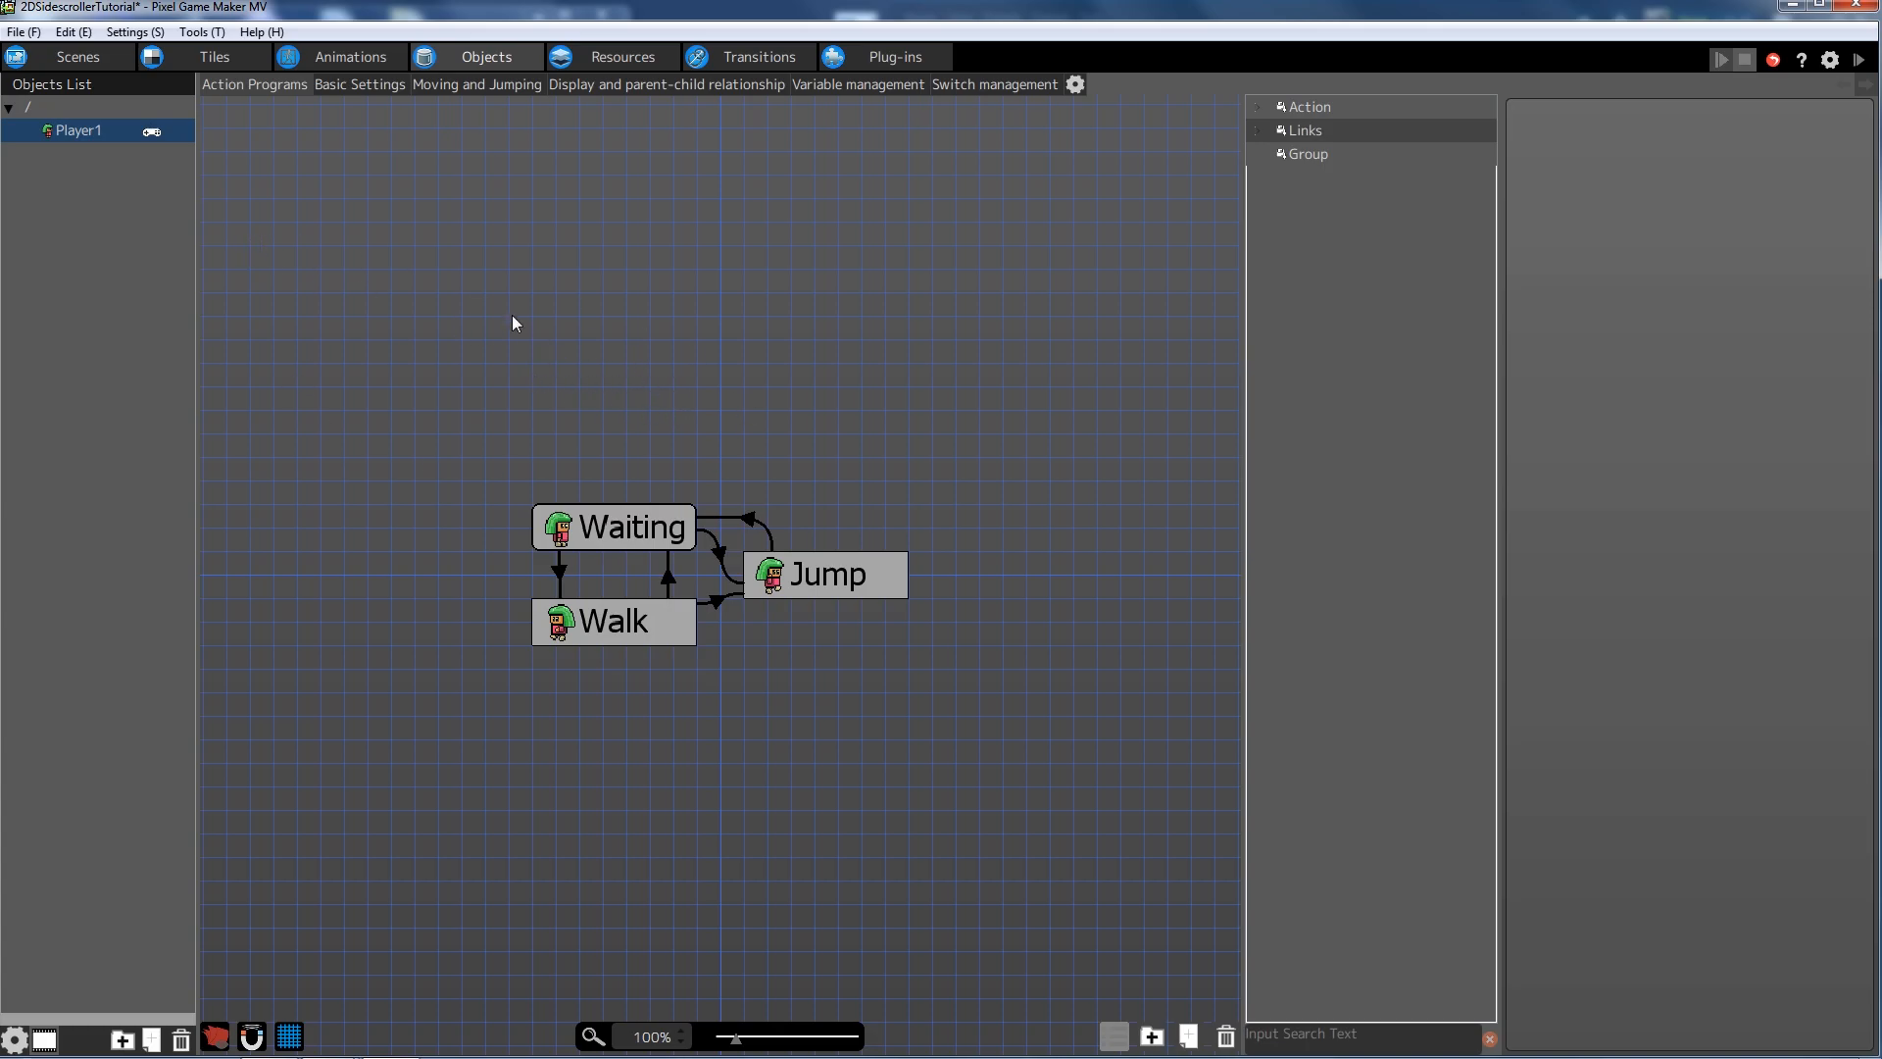
left_click(90, 198)
right_click(90, 198)
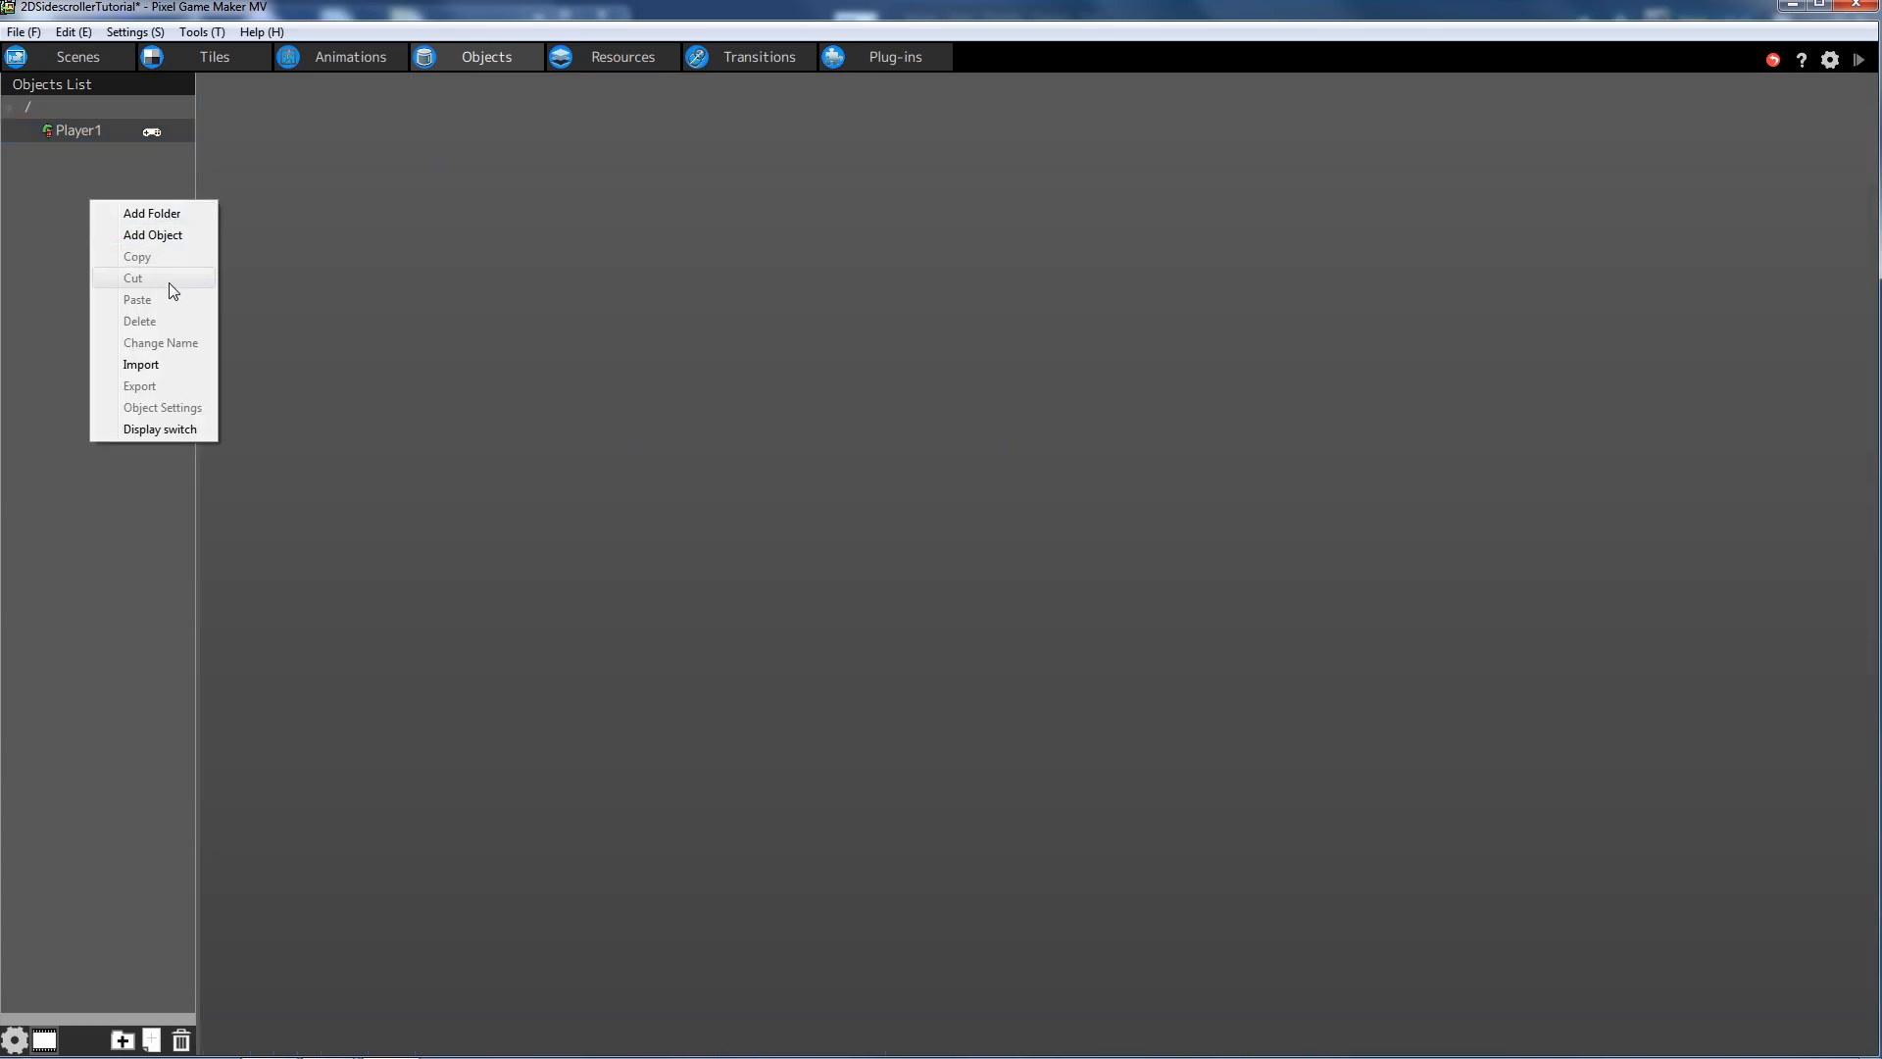
left_click(179, 215)
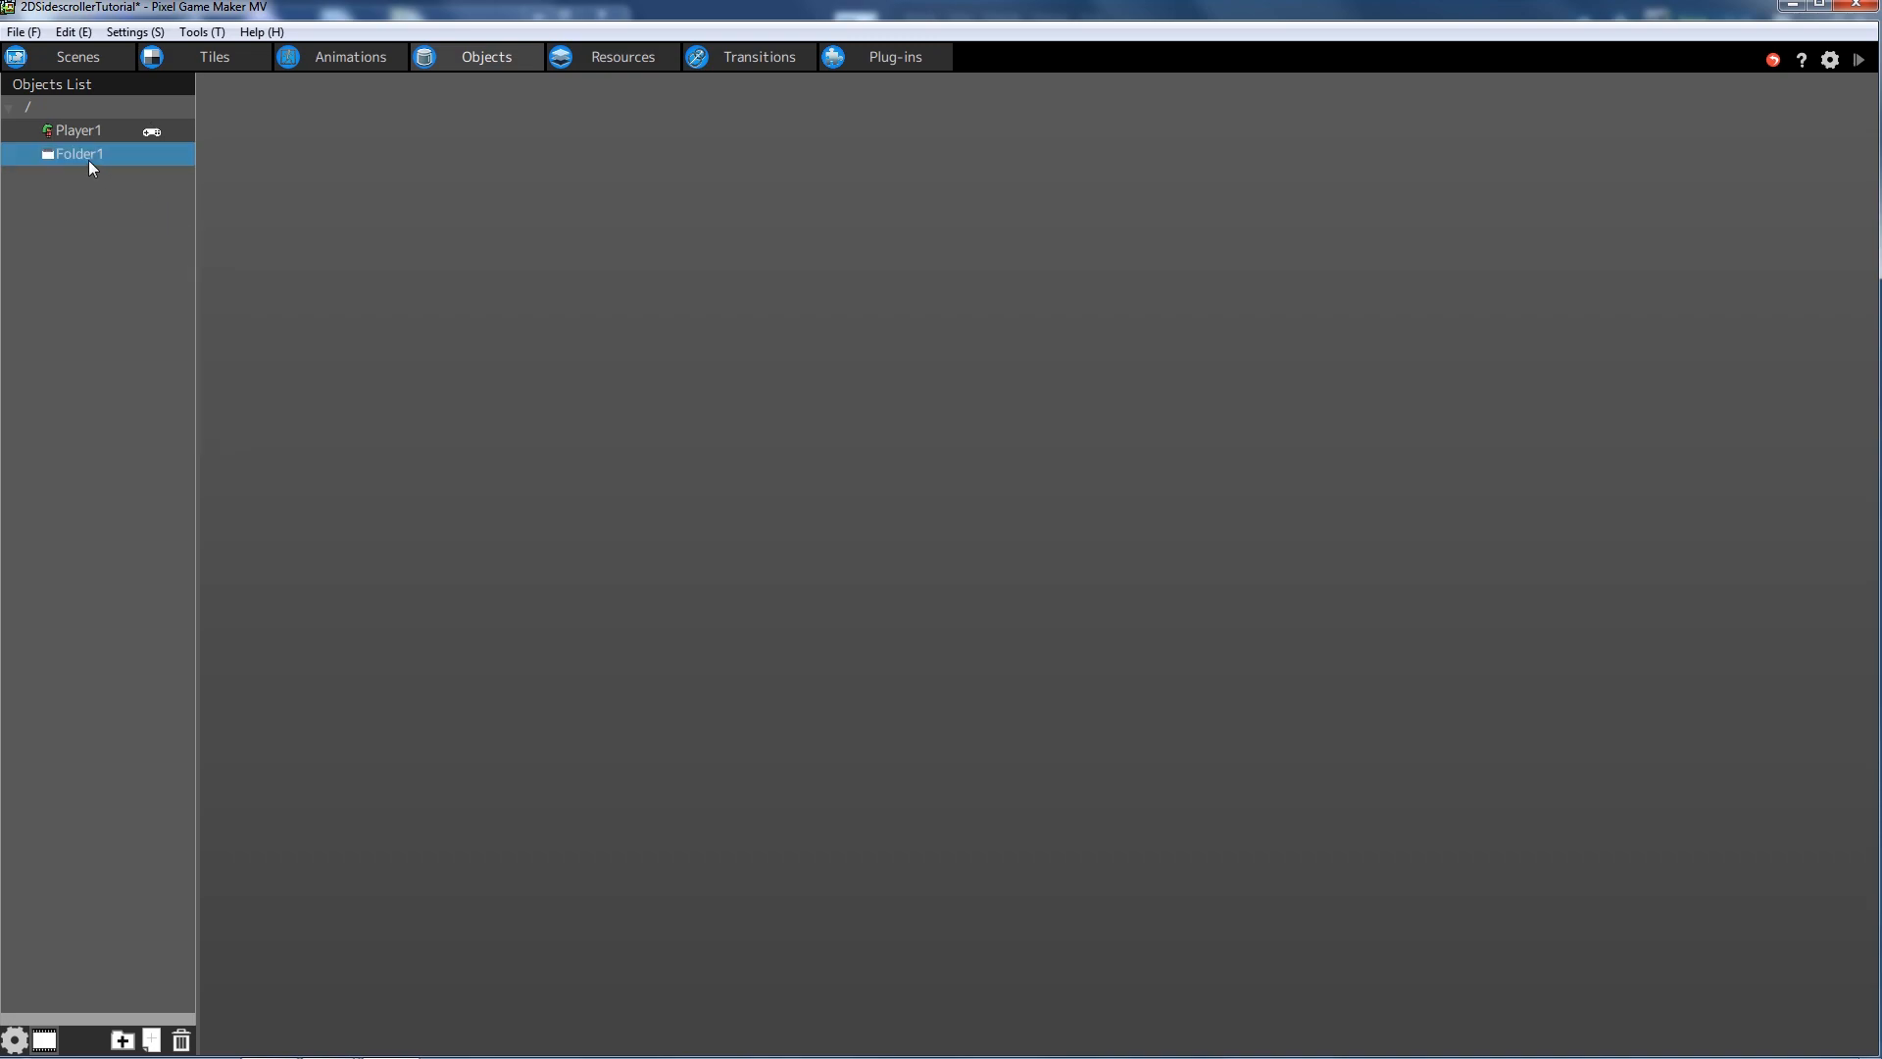
right_click(86, 159)
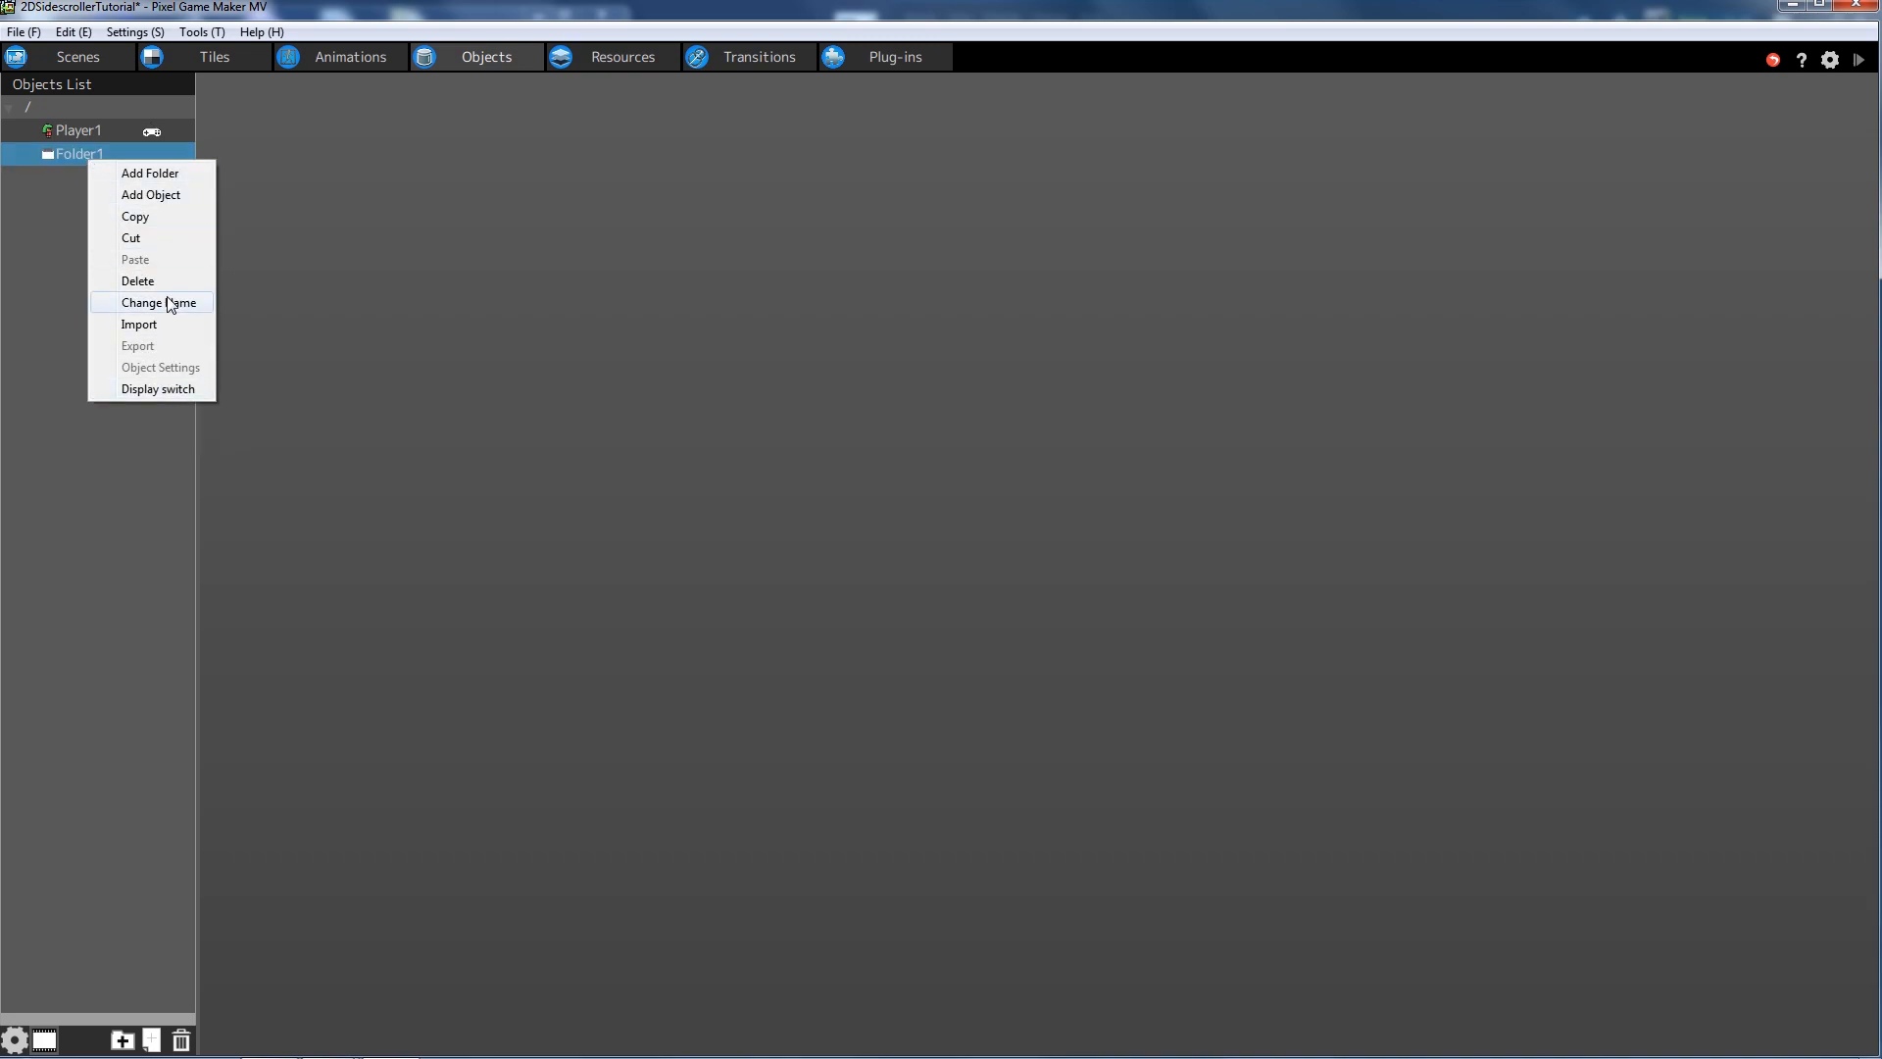
left_click(170, 304)
type("Enemy")
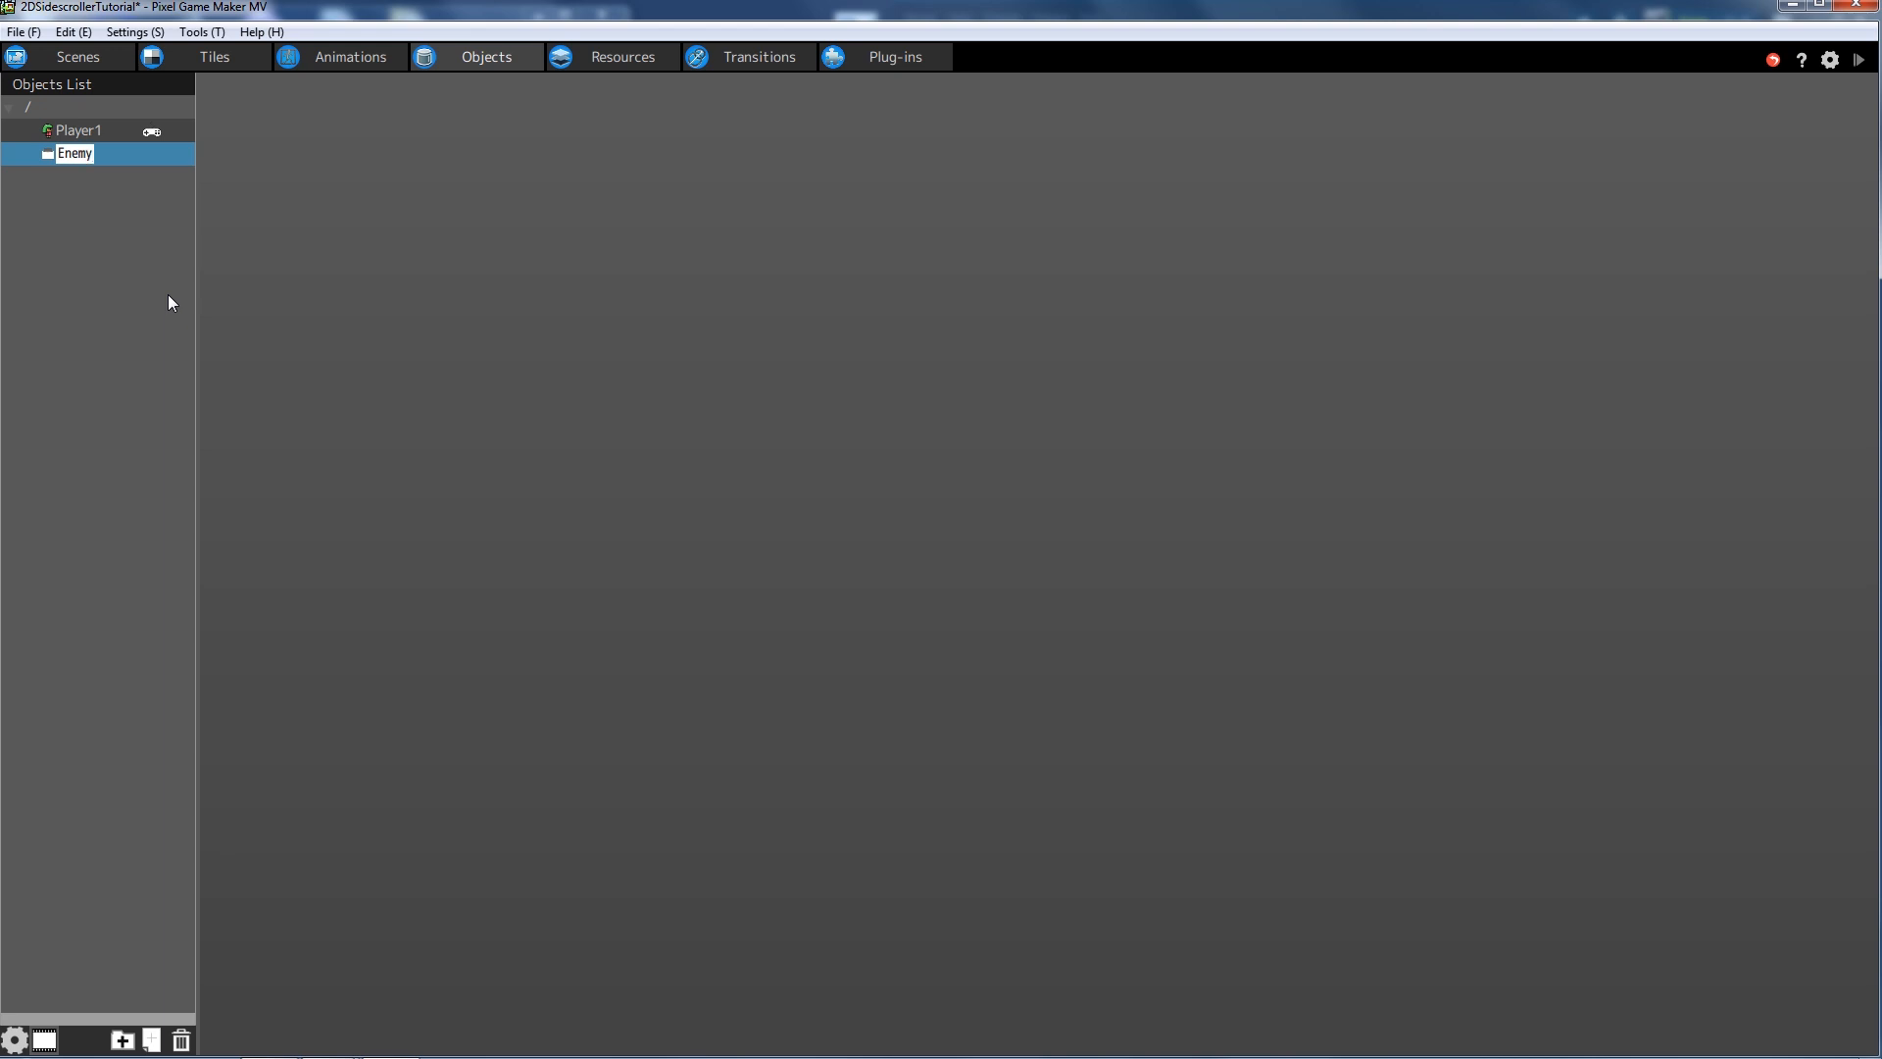
key("Return")
- Add an object named Enemy_Skipe in the Enemy folder and assign it the Enemy_Spike animation
right_click(76, 155)
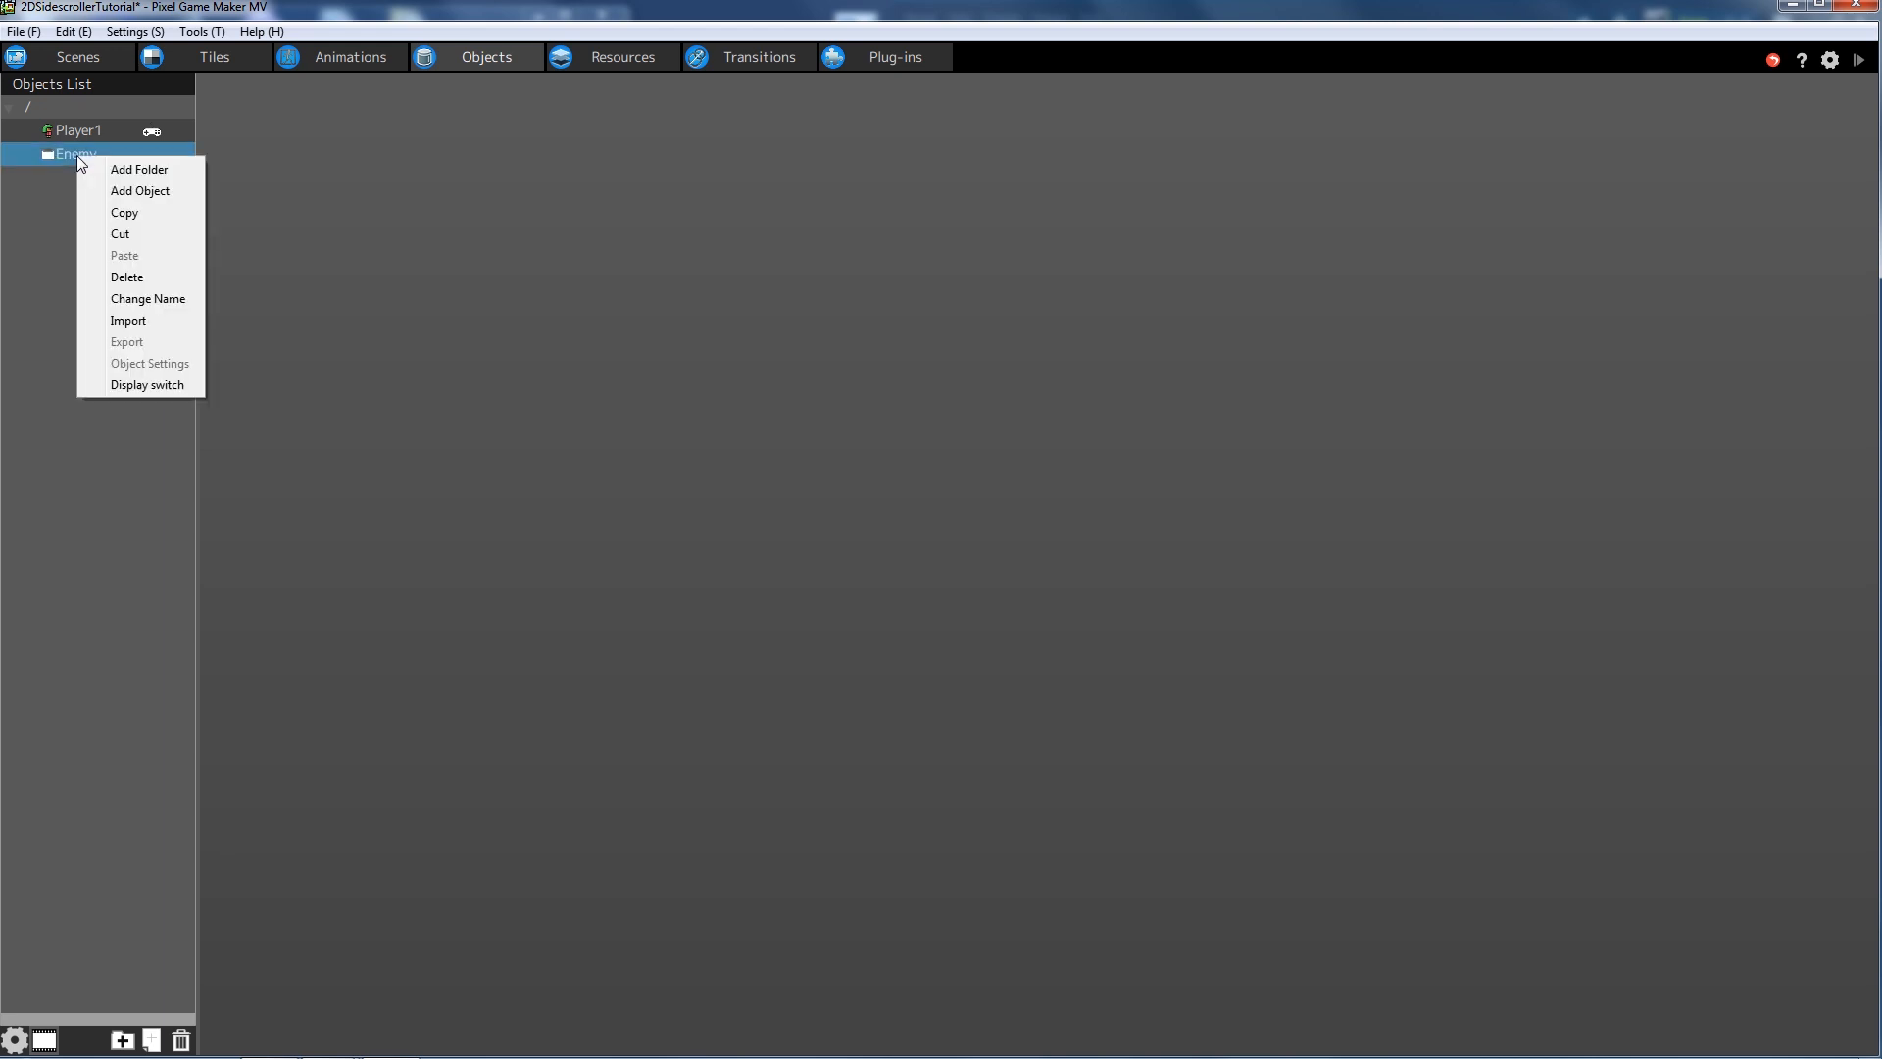
left_click(165, 197)
double_click(202, 53)
type("Enem")
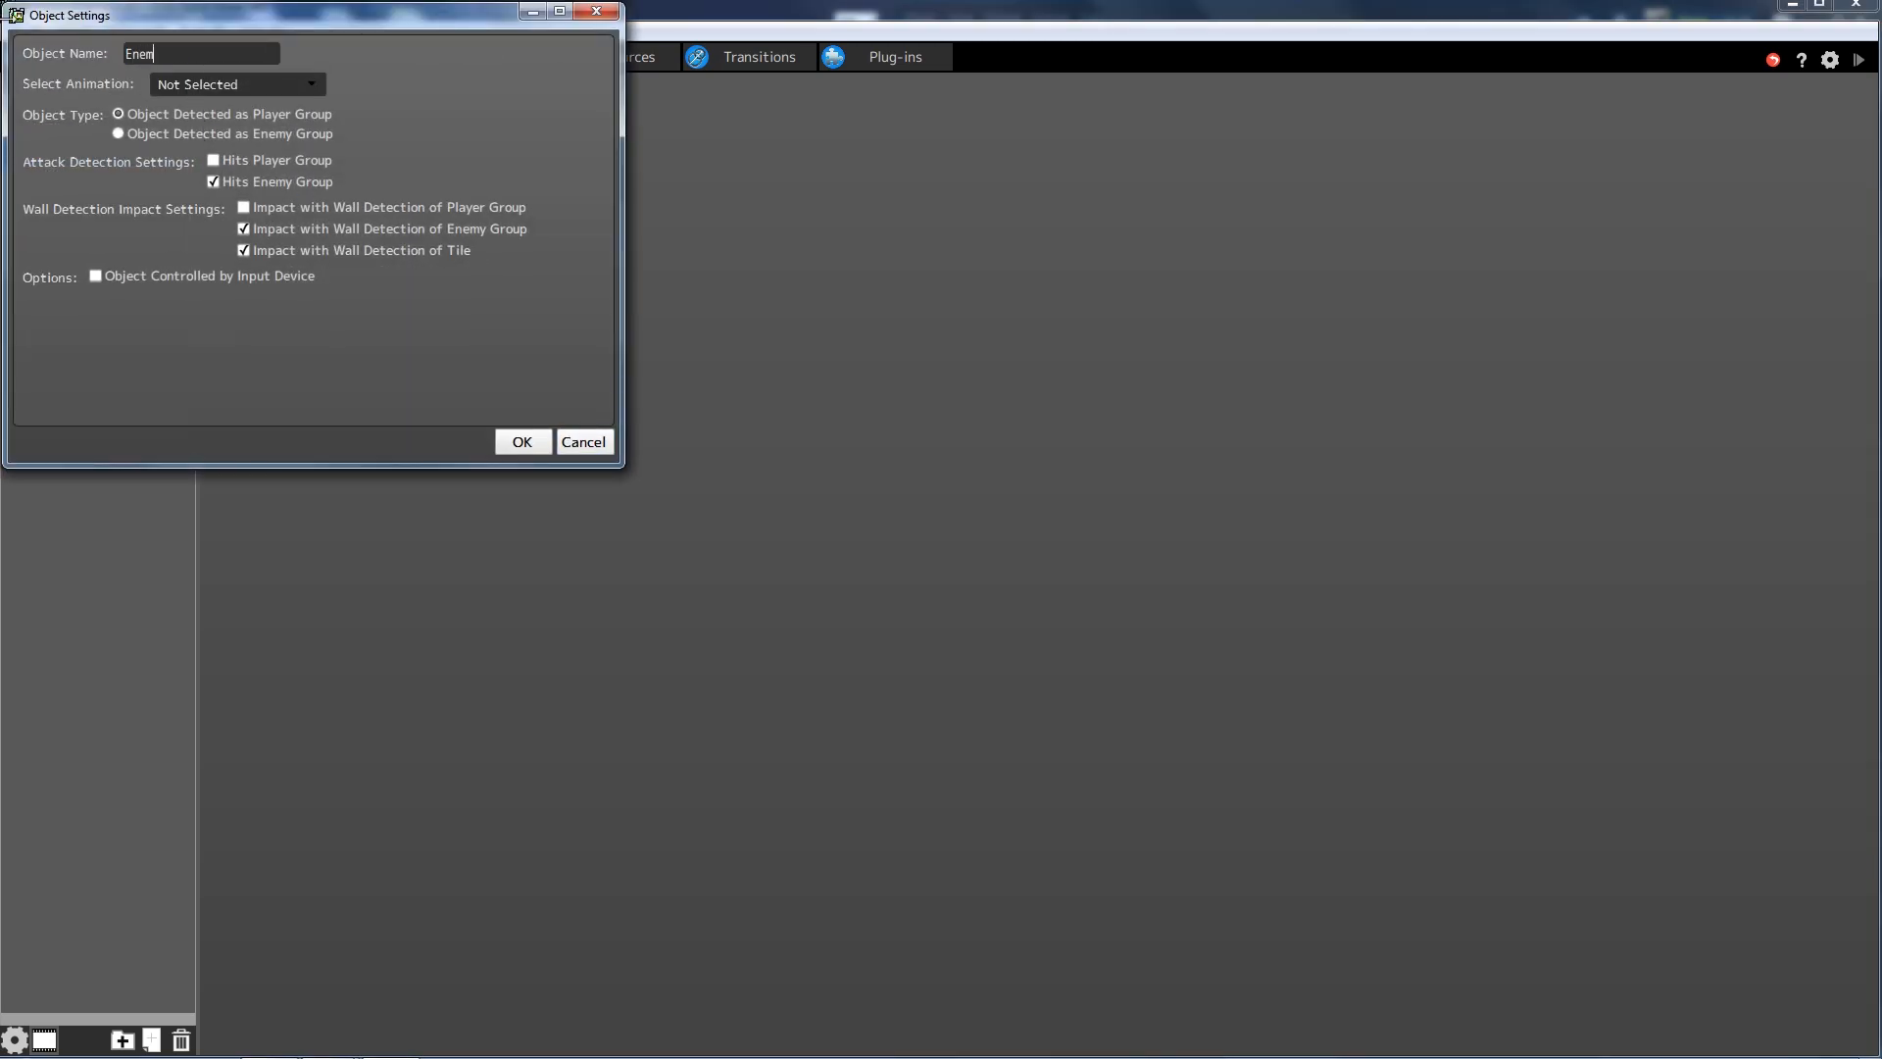
type("y_Sk")
key("BackSpace")
key("BackSpace")
type("ipe")
left_click(291, 82)
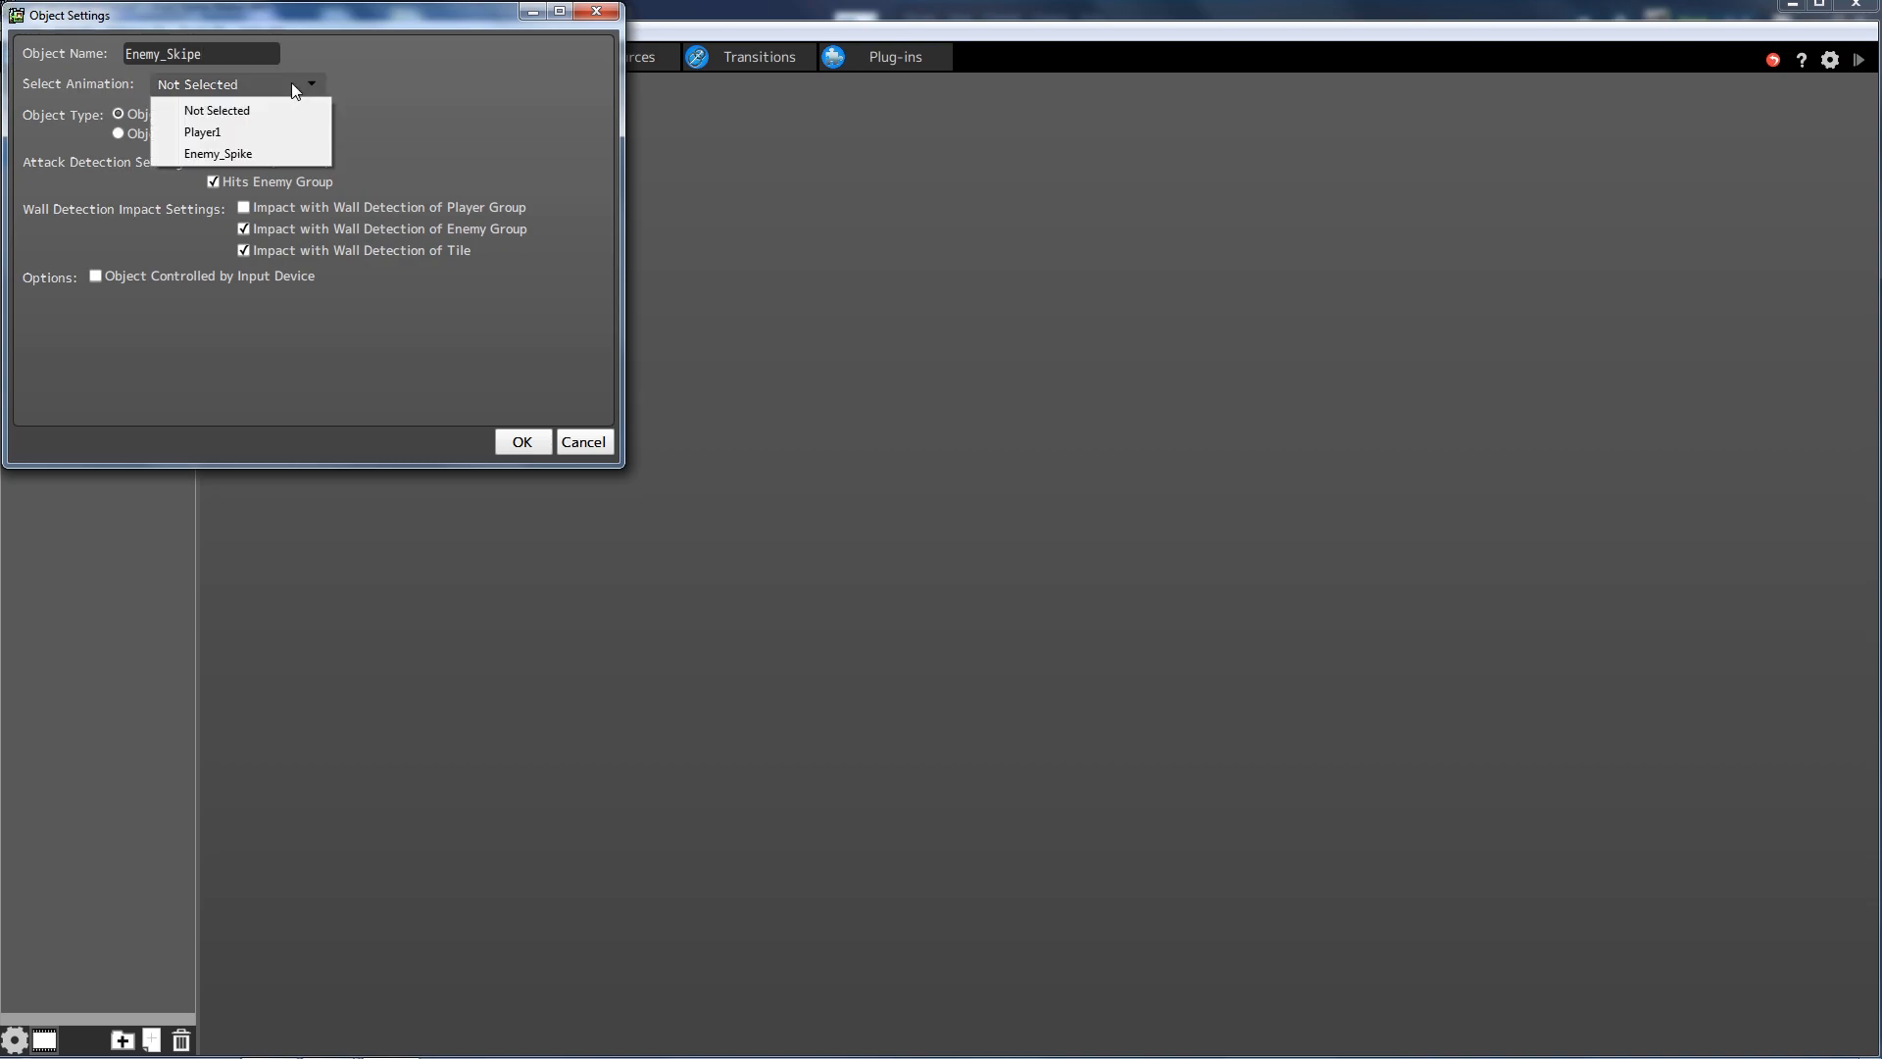
left_click(259, 155)
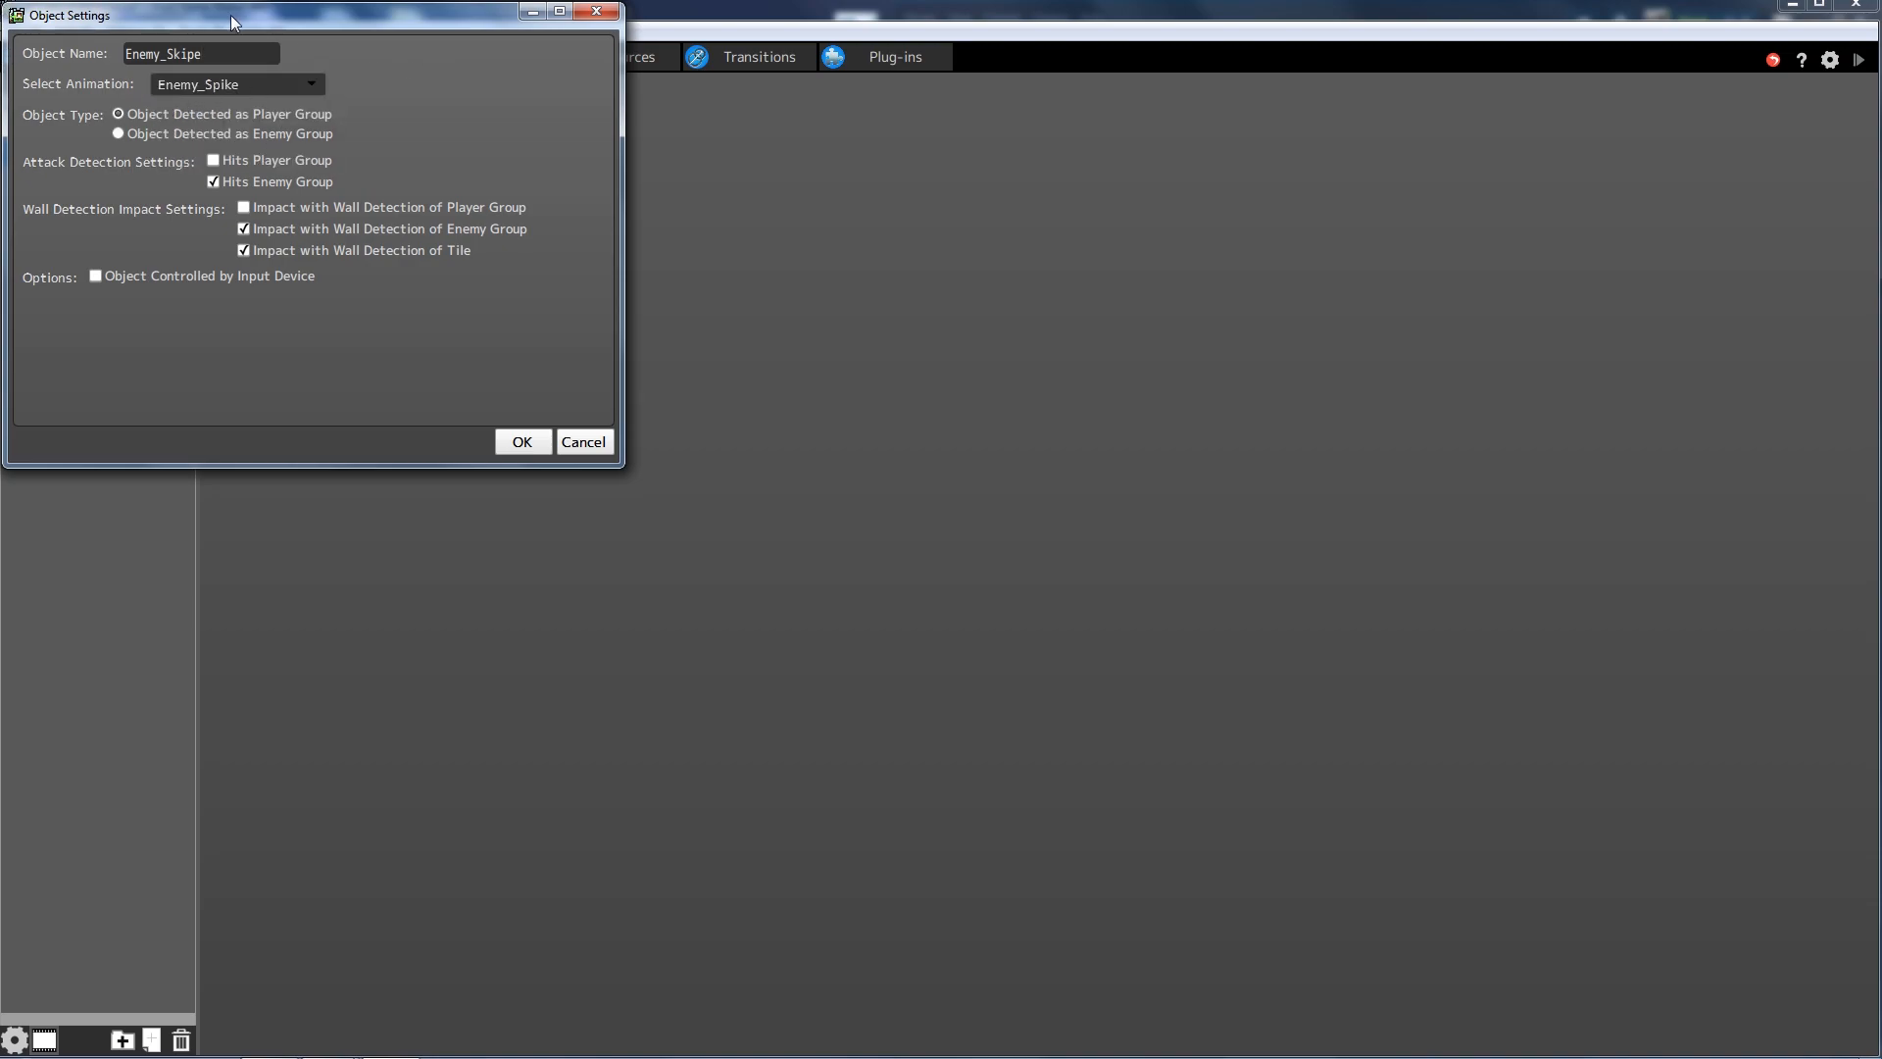
- Set the object to be detected as Enemy Group, without impact with the Player Group's wall detection, and create it
left_click(118, 133)
left_click(243, 205)
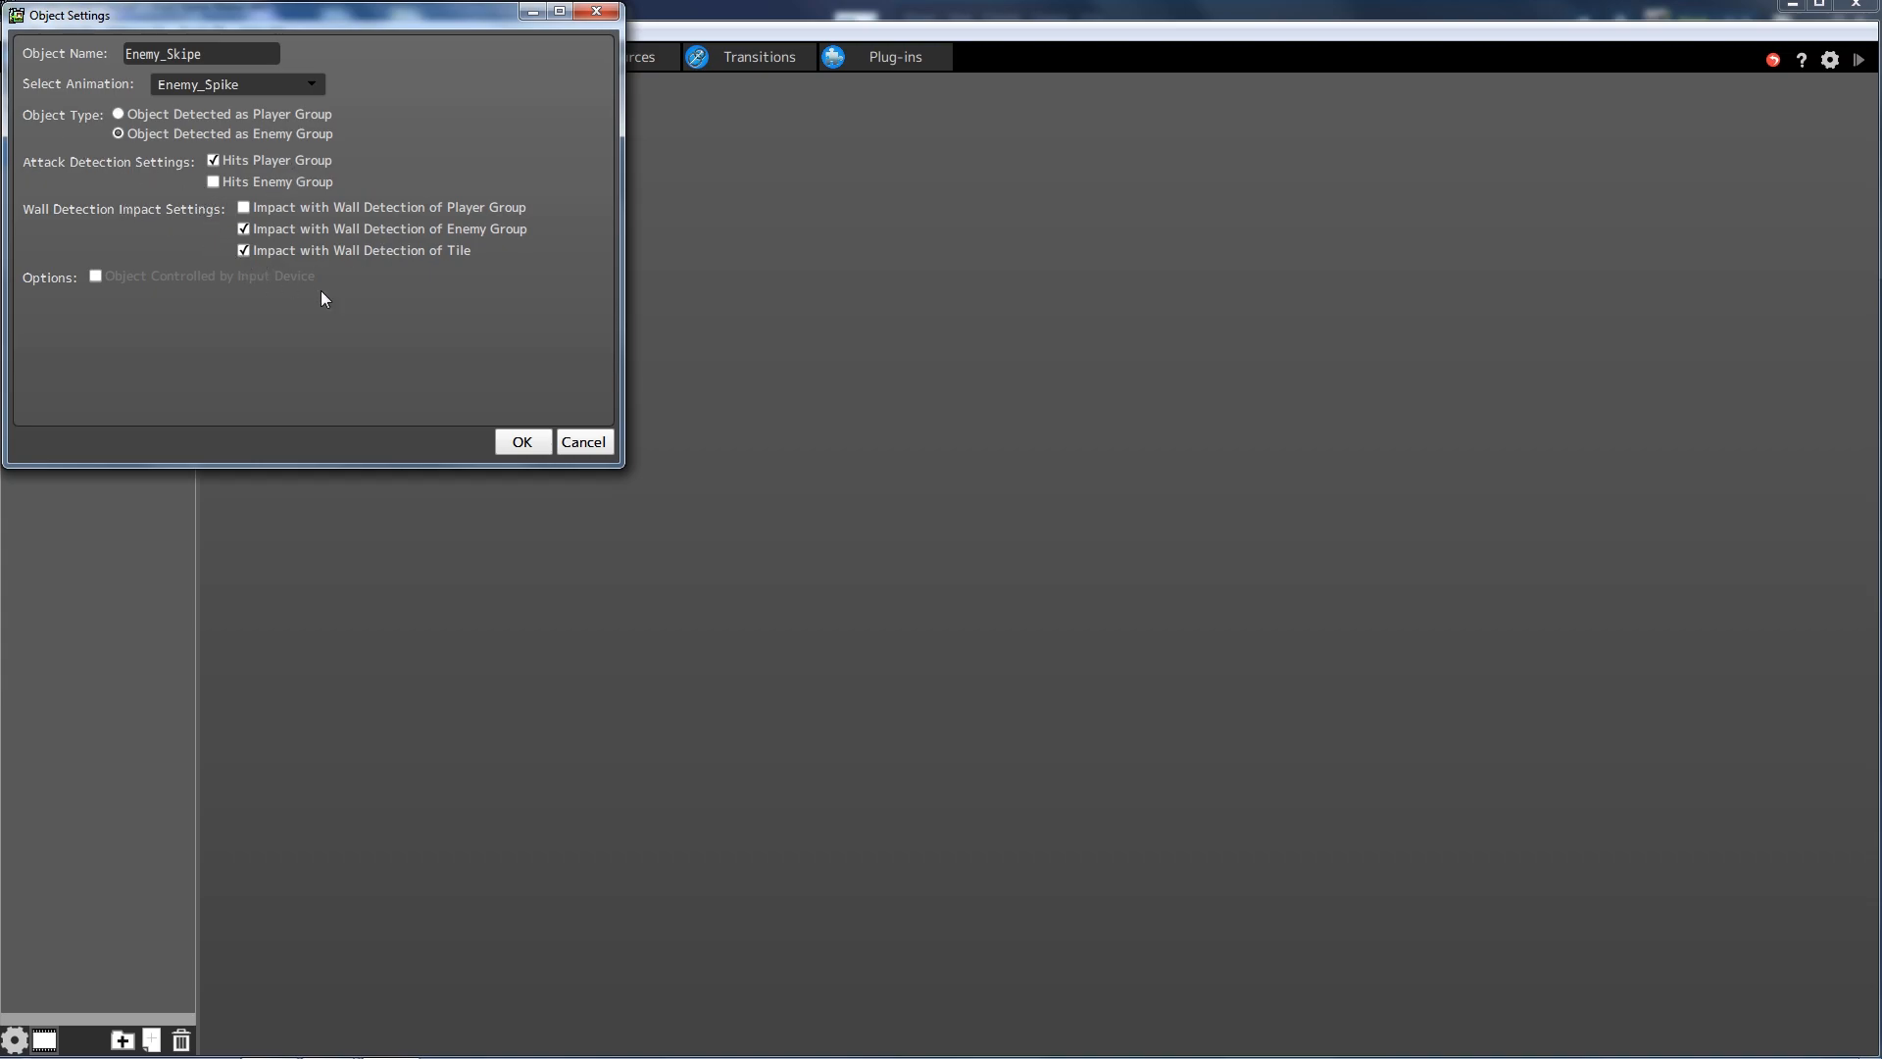
left_click(530, 442)
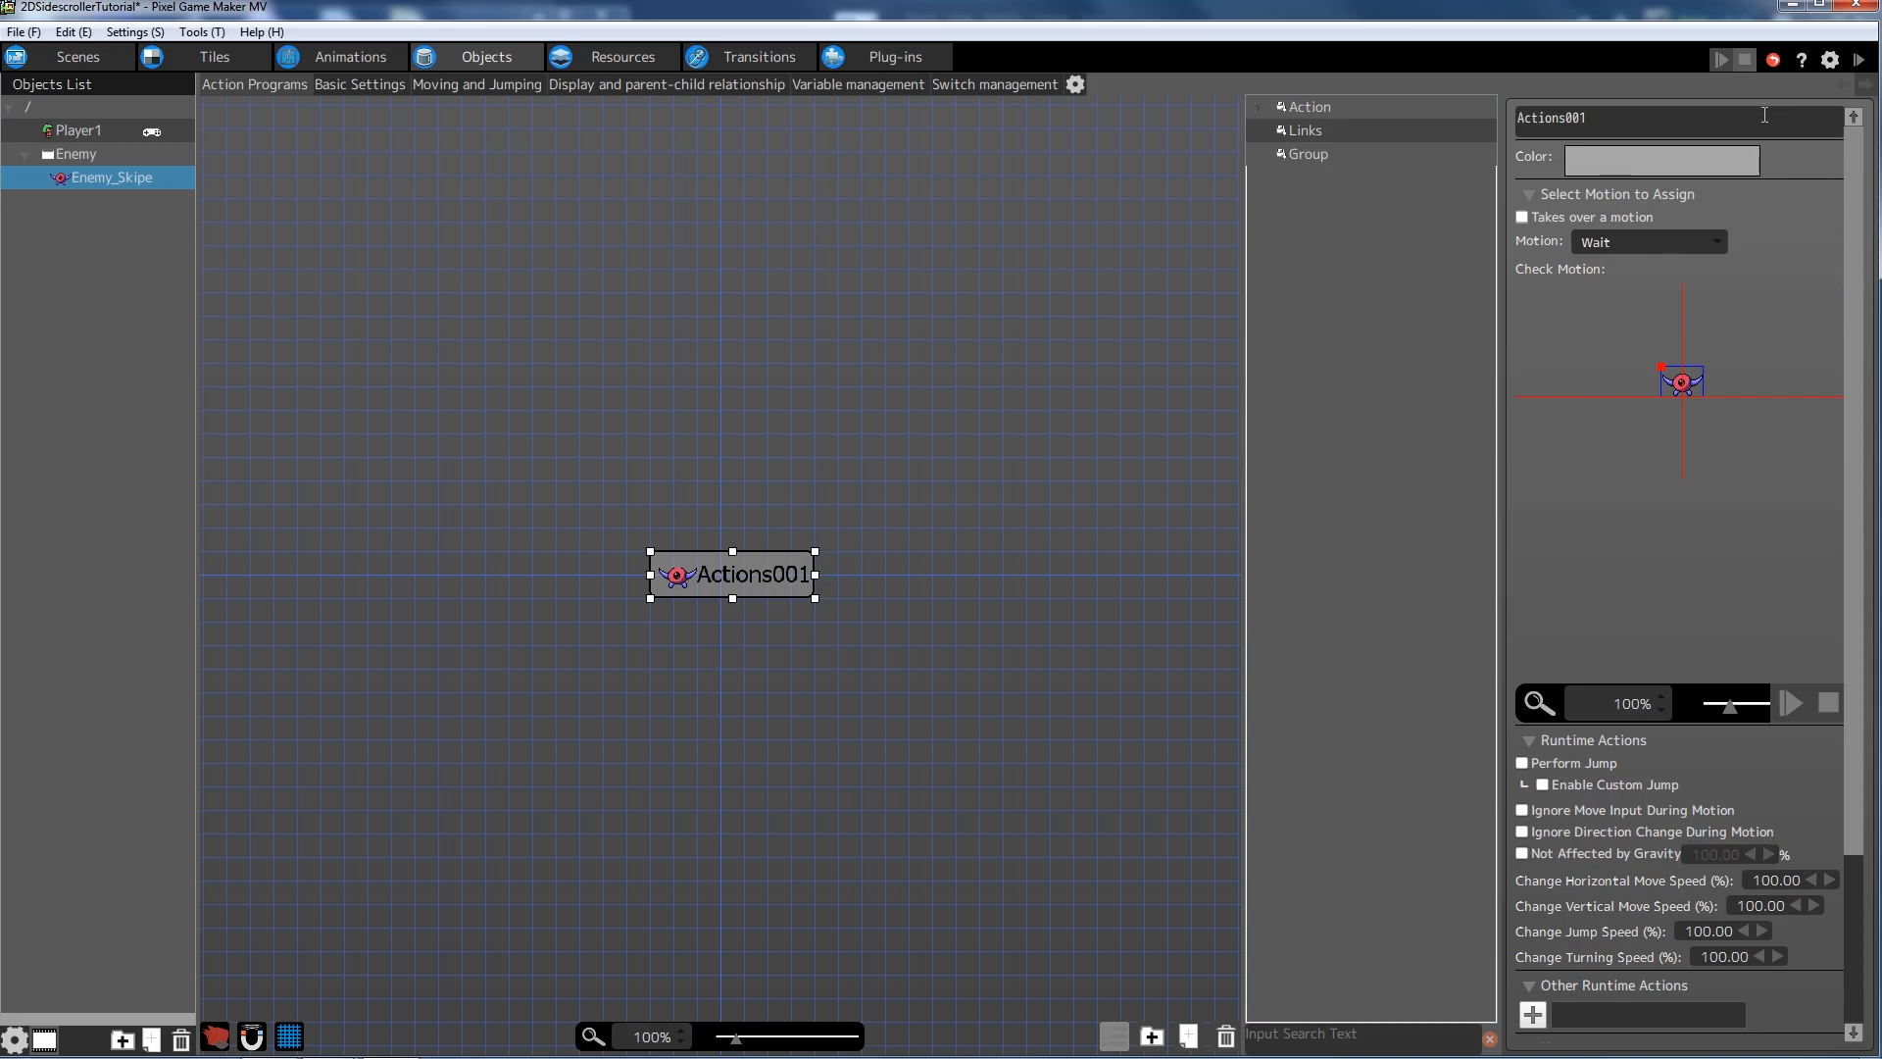
- Rename the Enemy_Skipe object's first action to Walking Left
double_click(1656, 126)
type("Walking")
type(" :")
key("BackSpace")
type("Left")
key("Return")
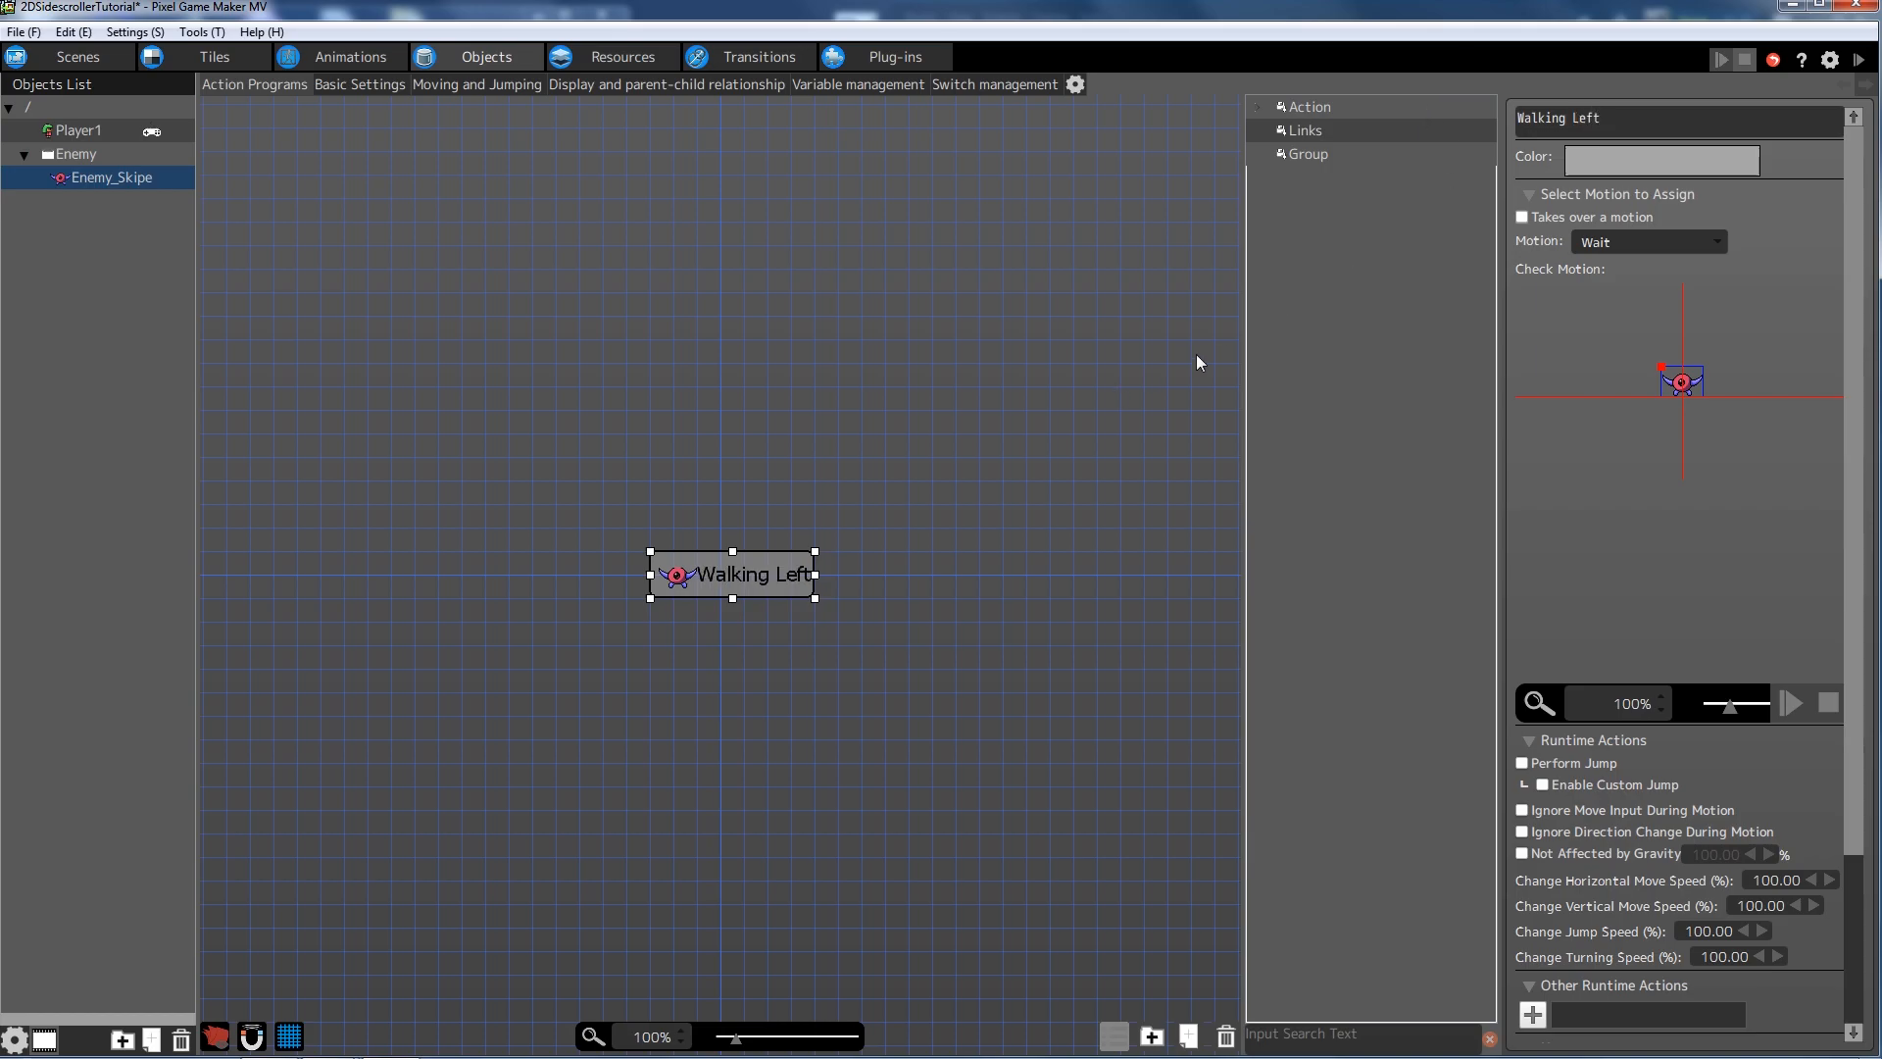
left_click(1111, 472)
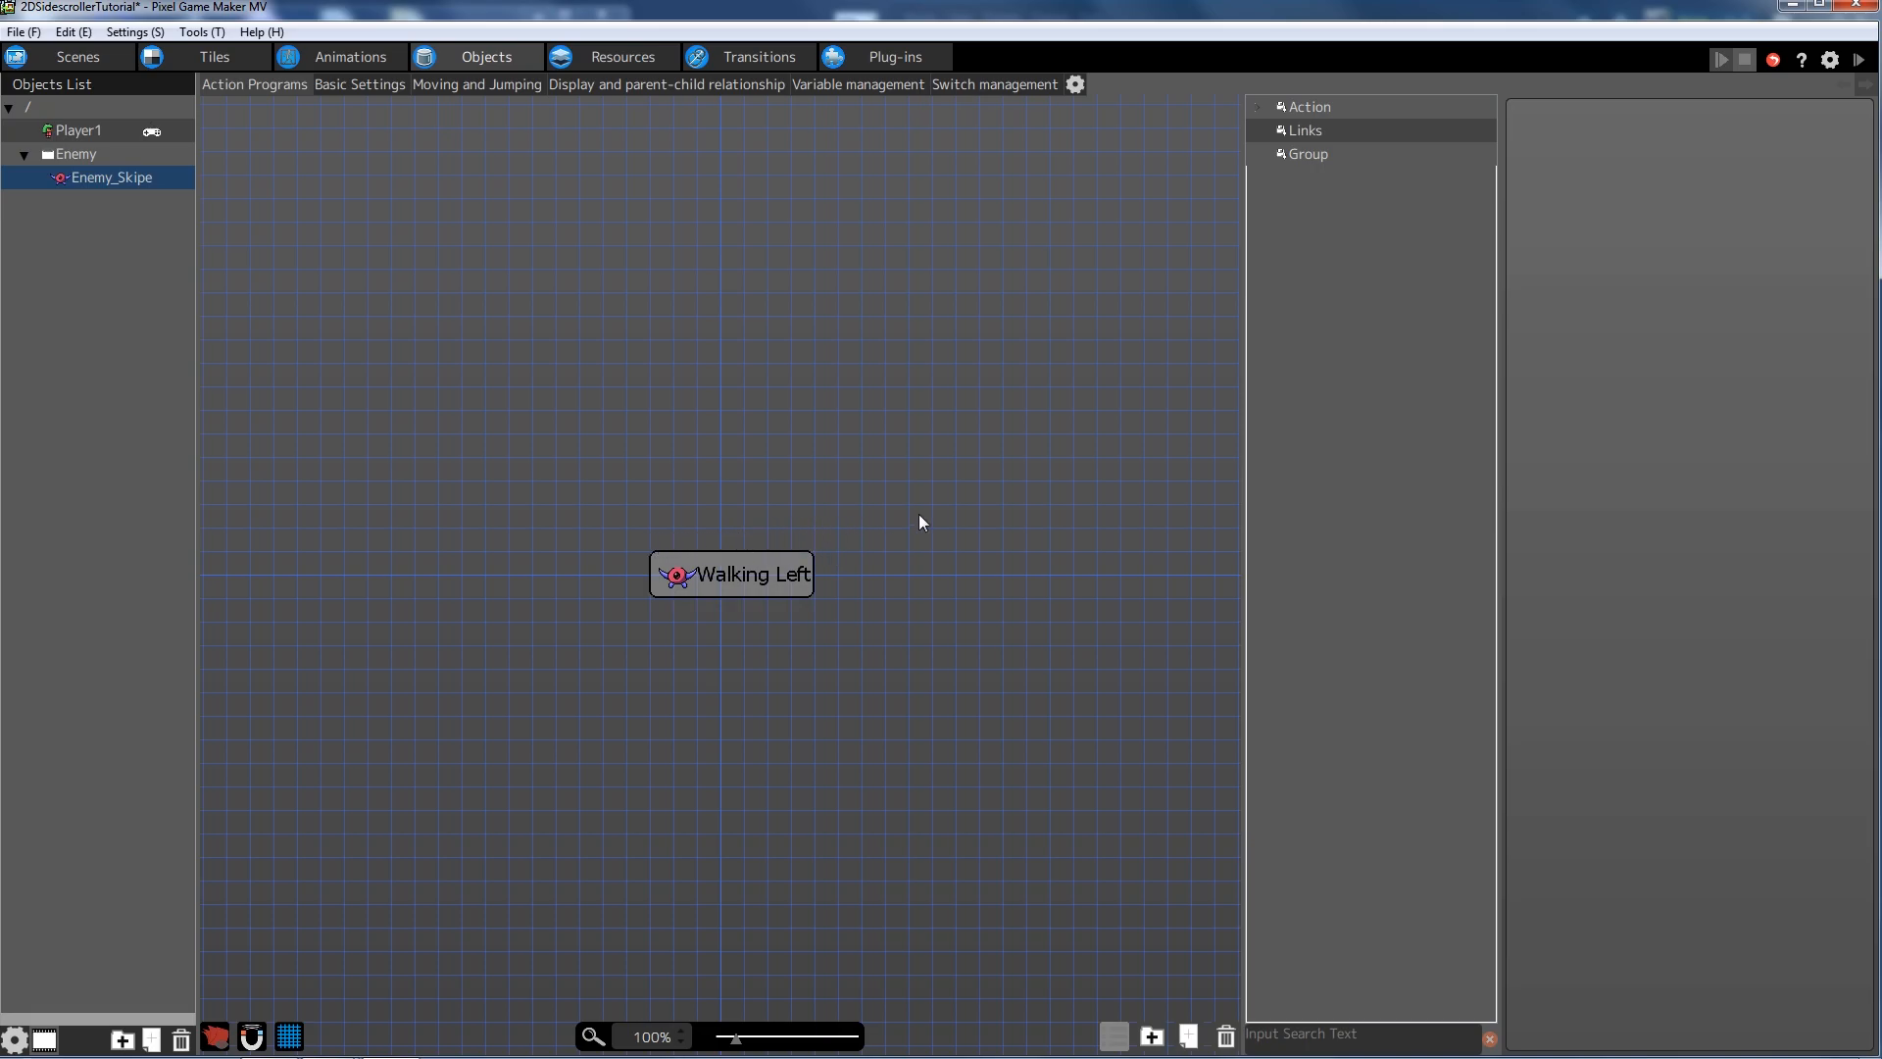
- Assign the Walking motion to the Walking Left action
left_click(737, 576)
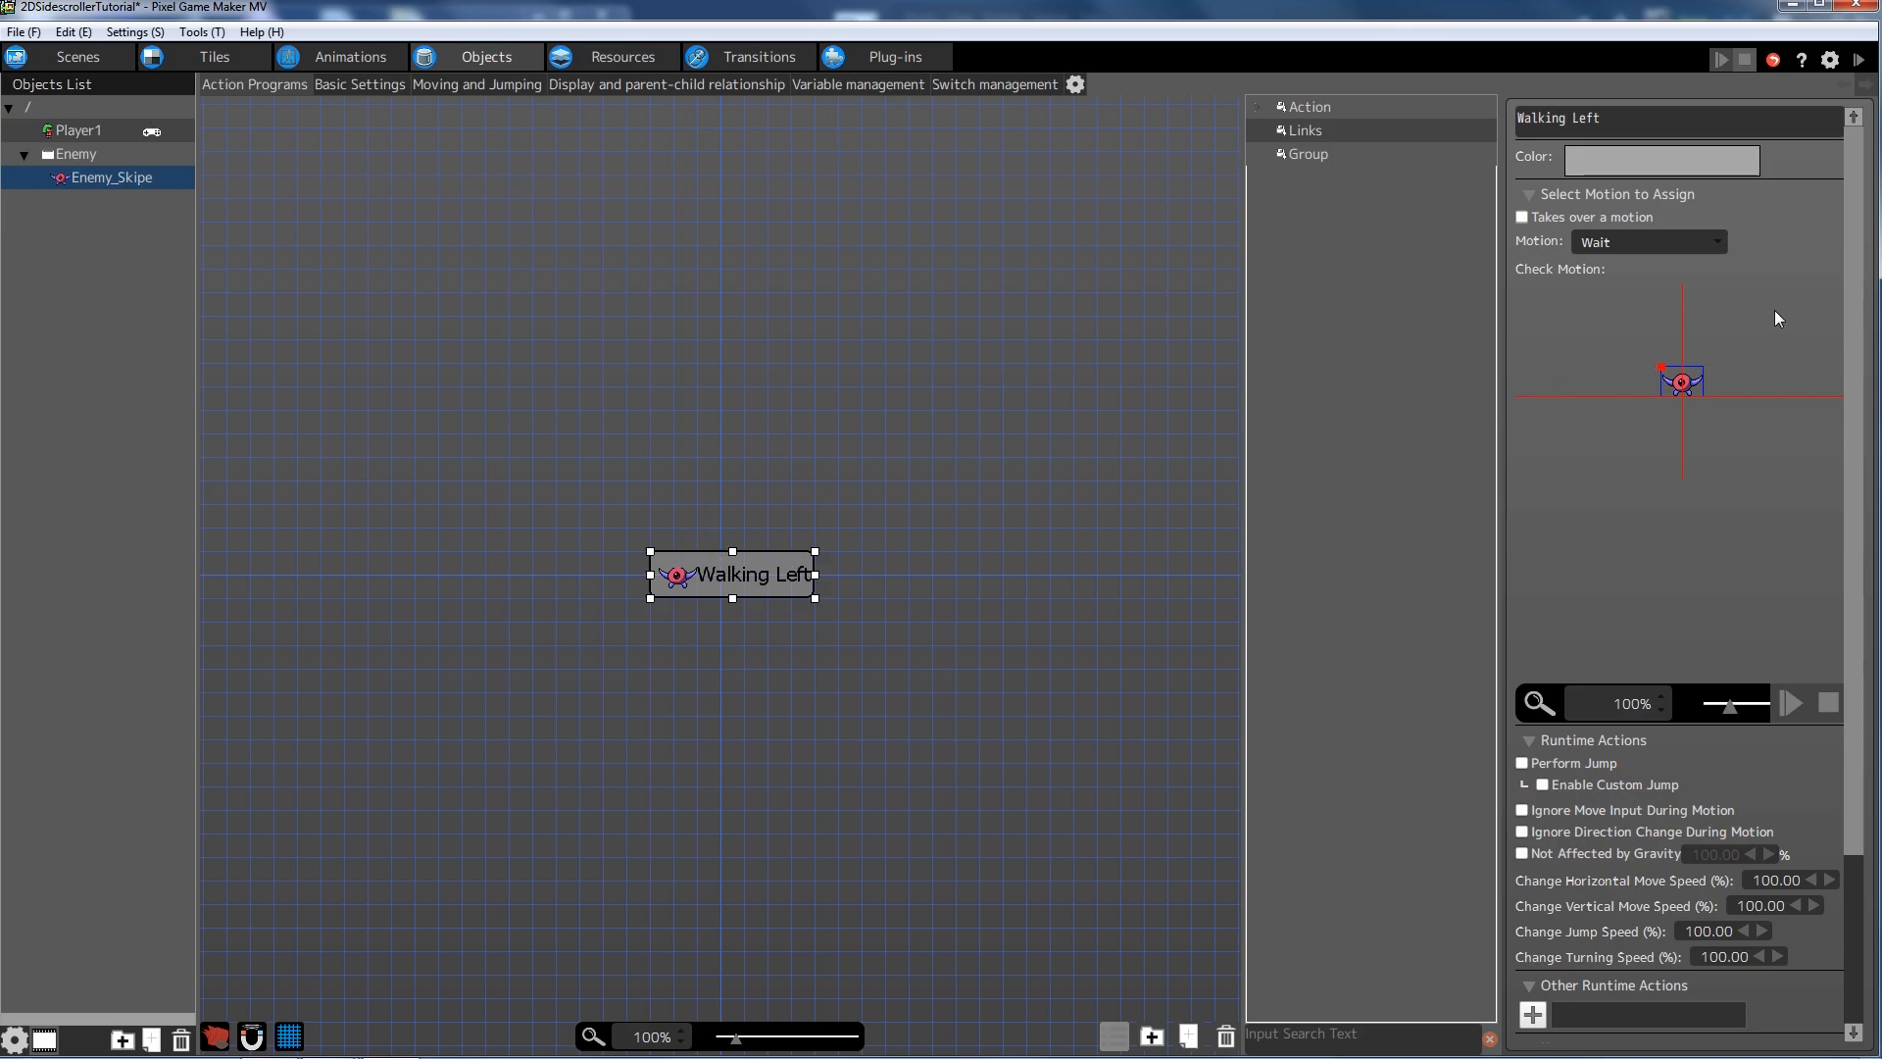
left_click_drag(1855, 232, 1854, 233)
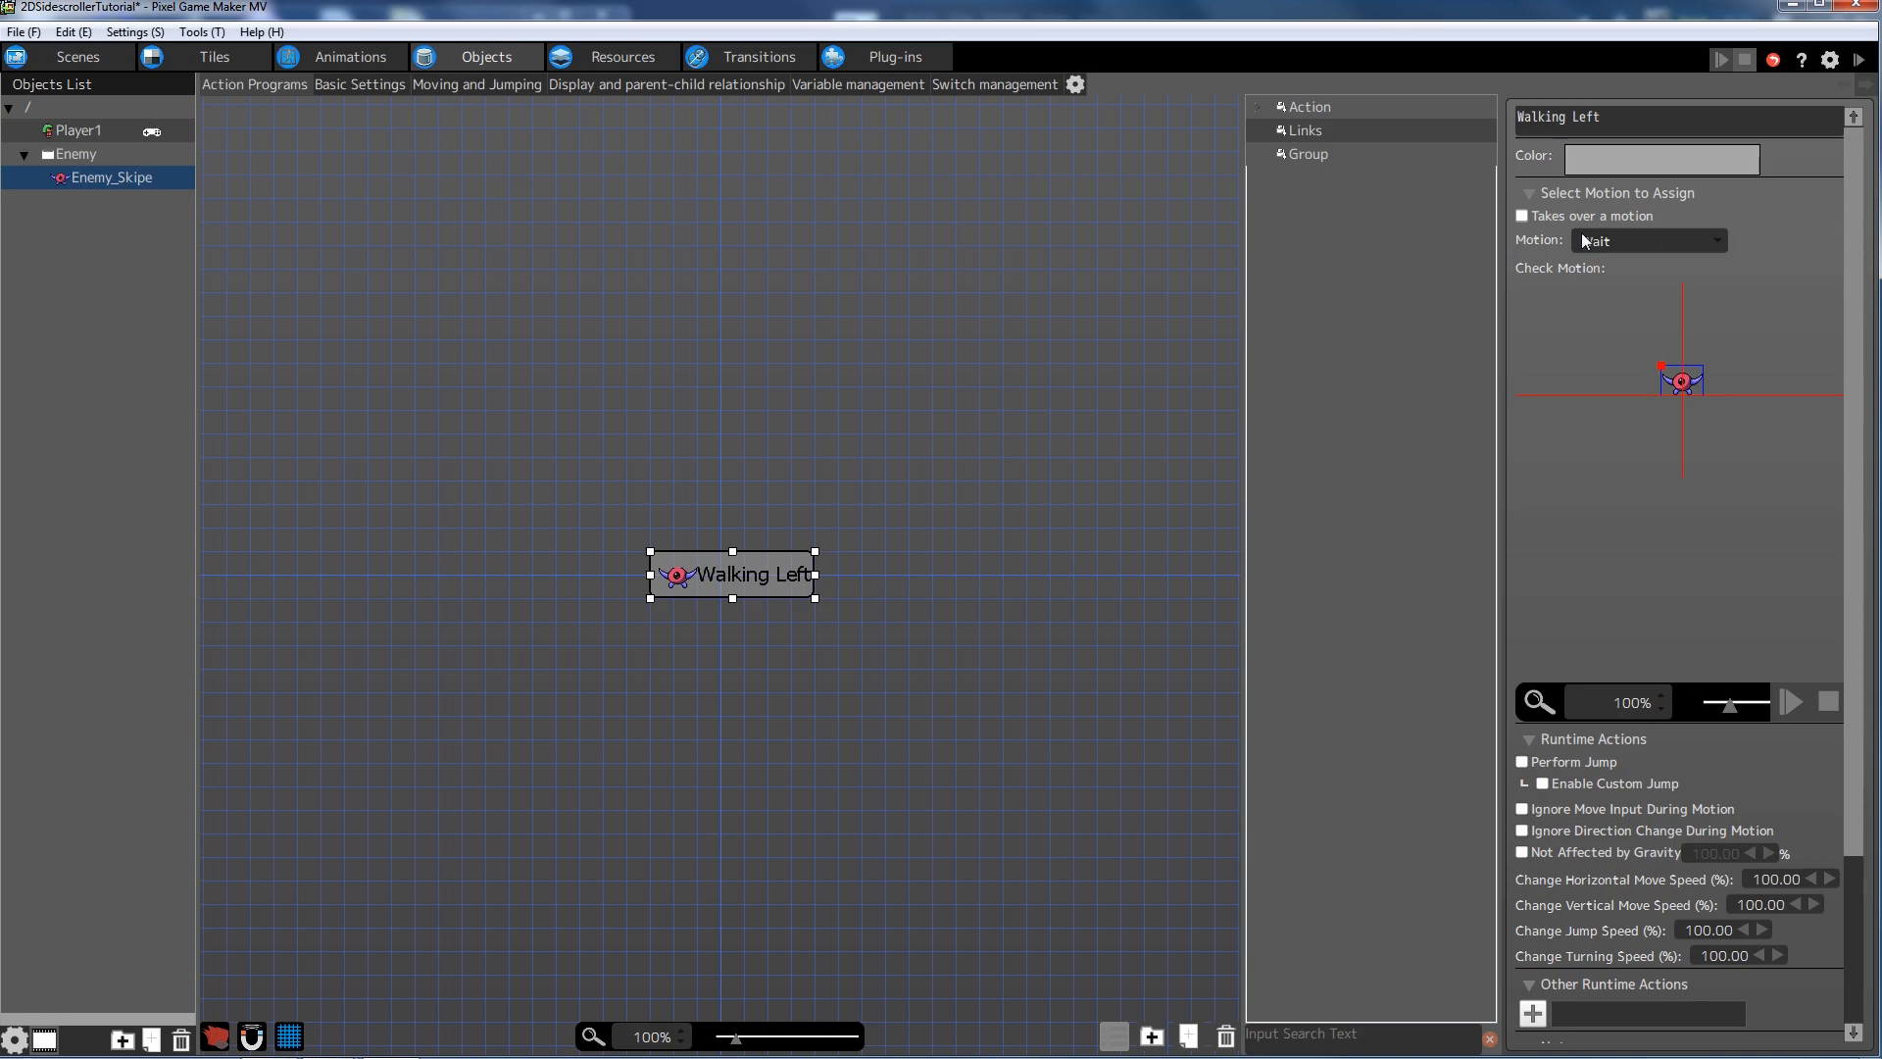
left_click(1716, 249)
left_click(1631, 304)
- Add the Set Move Direction and Move runtime action to Walking Left, with direction 270 and display direction Left
left_click_drag(1863, 275, 1825, 464)
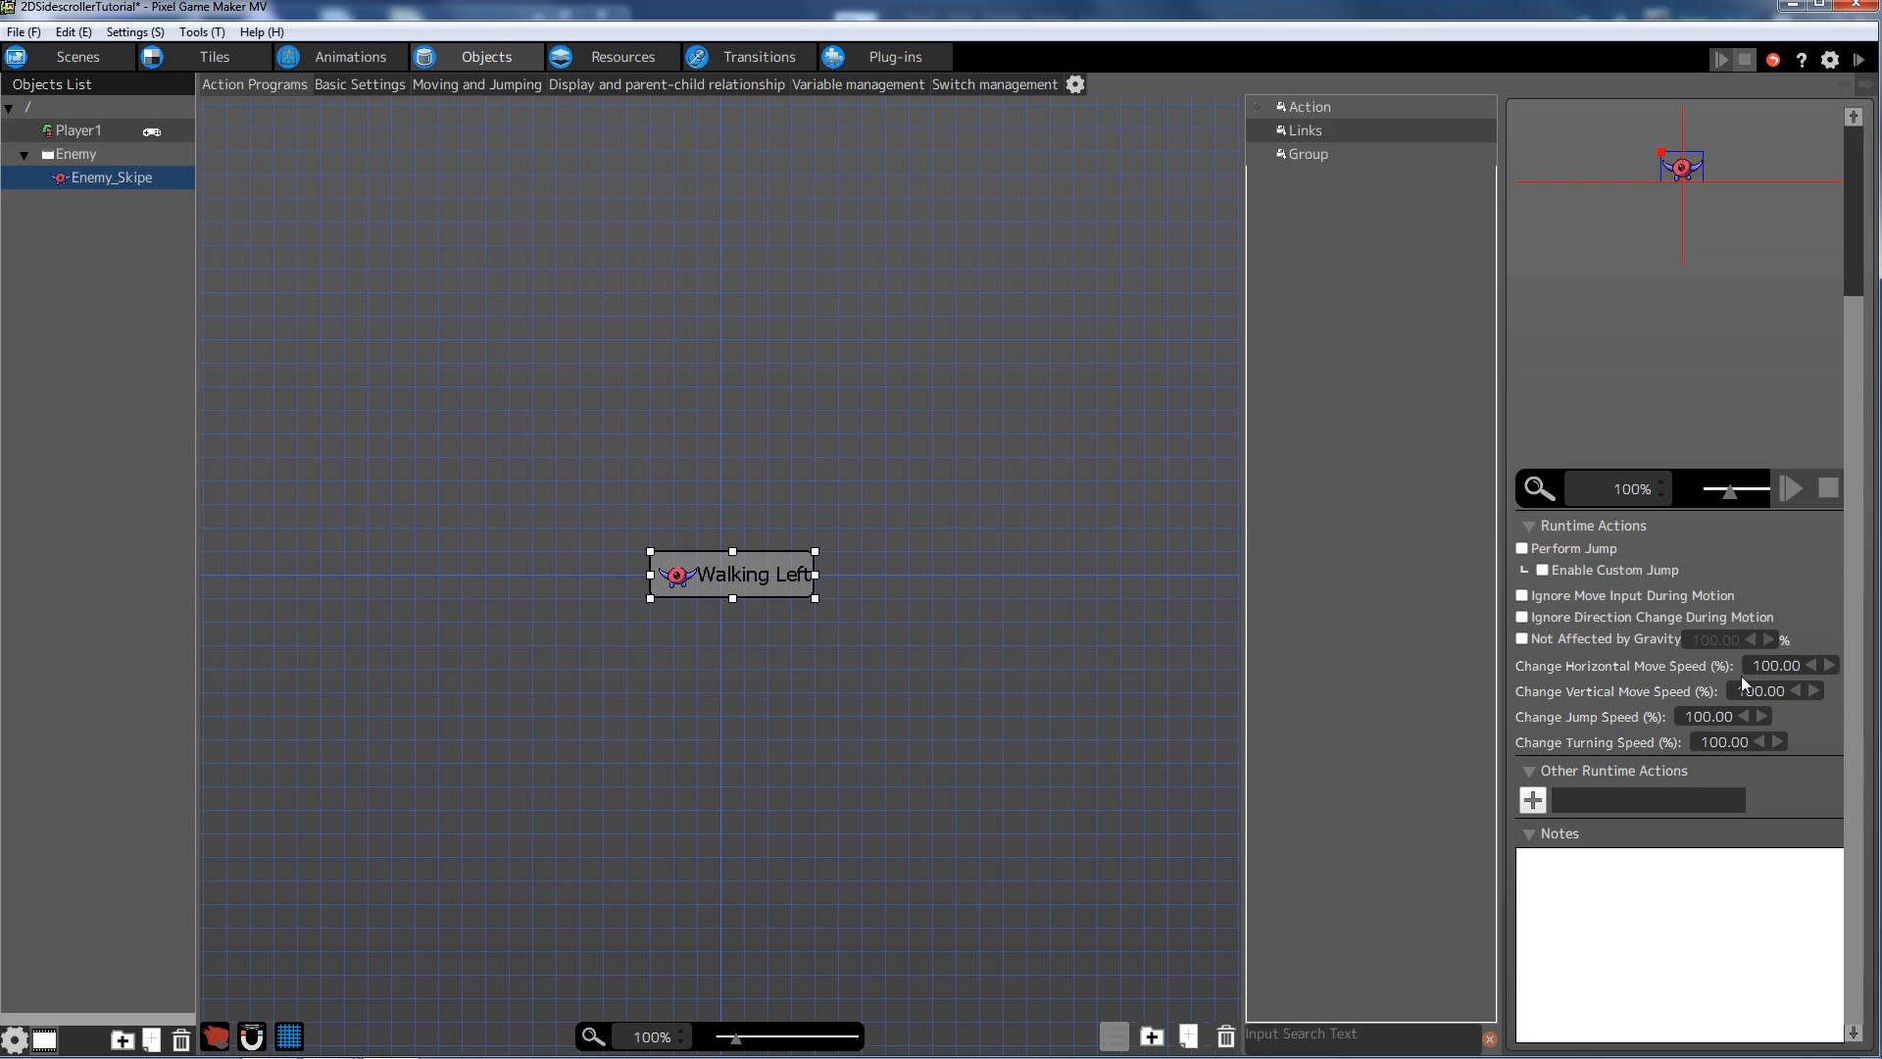
left_click(1533, 802)
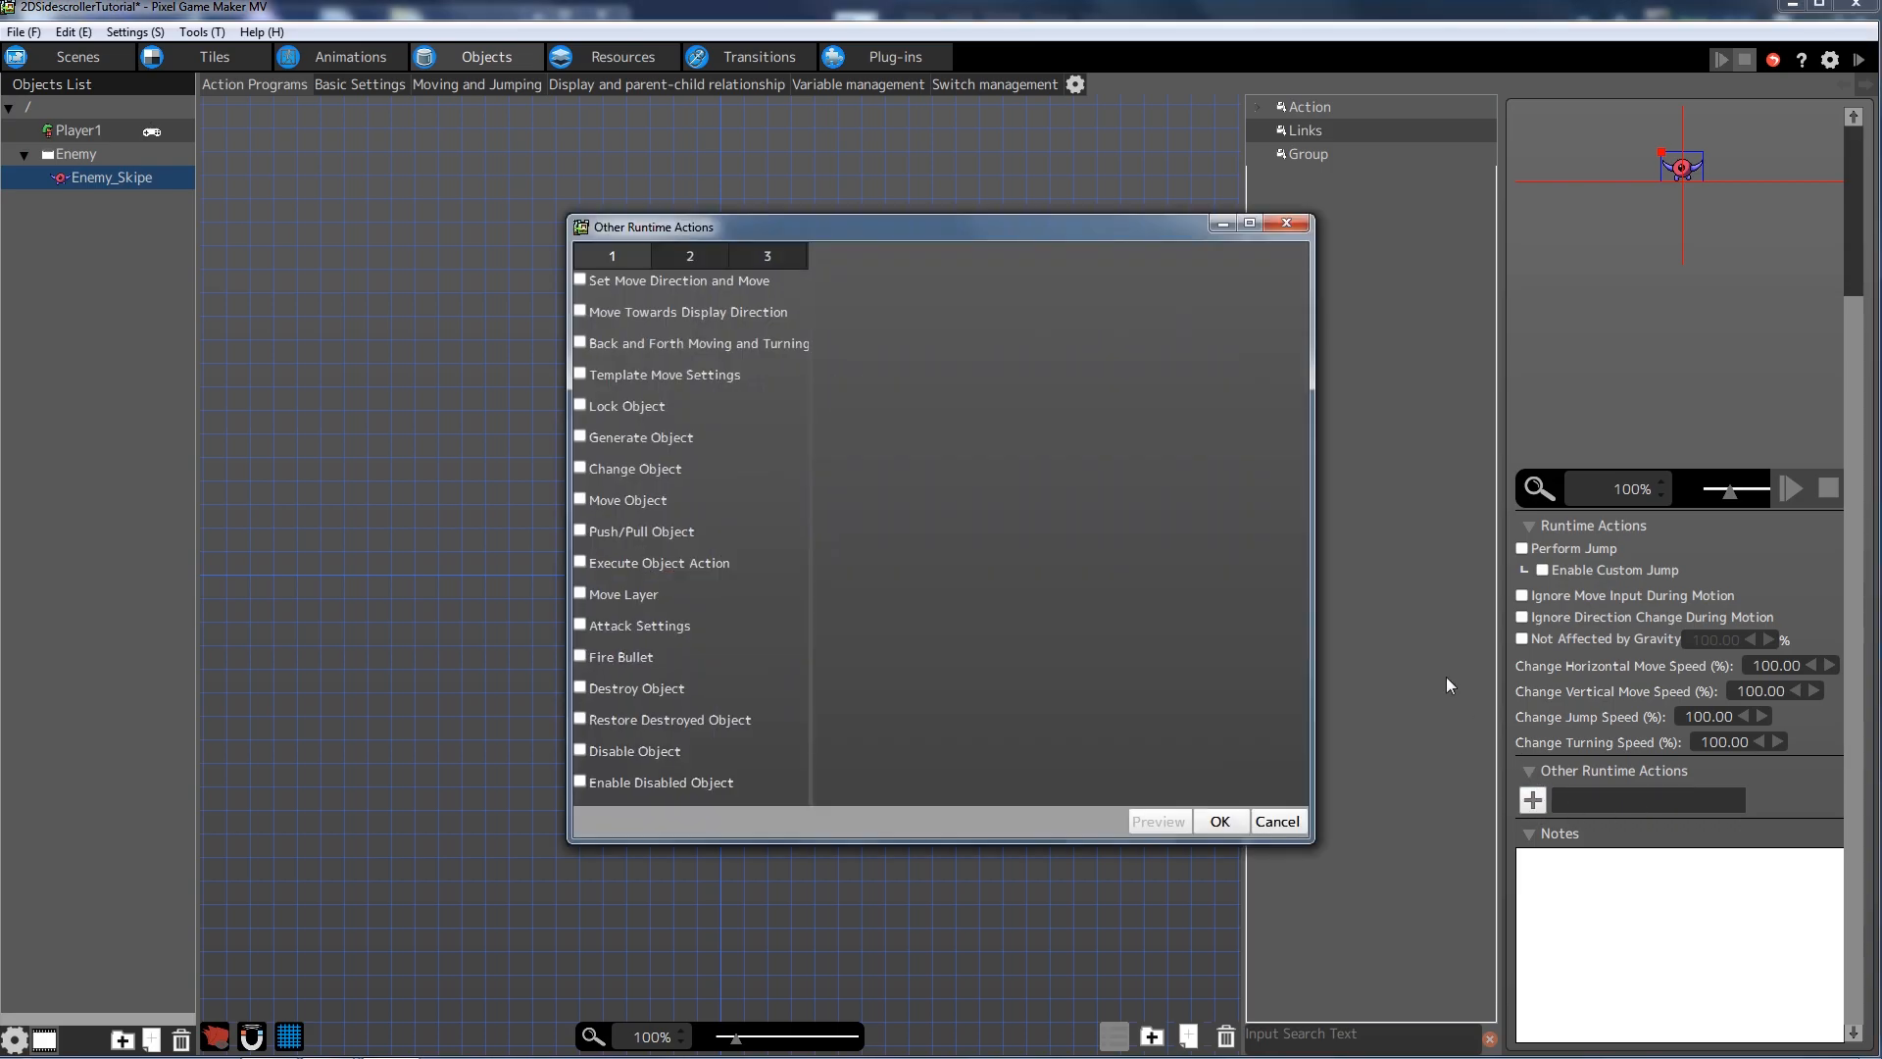
left_click(697, 261)
left_click(762, 256)
left_click(644, 257)
left_click(782, 262)
left_click(642, 257)
left_click(580, 279)
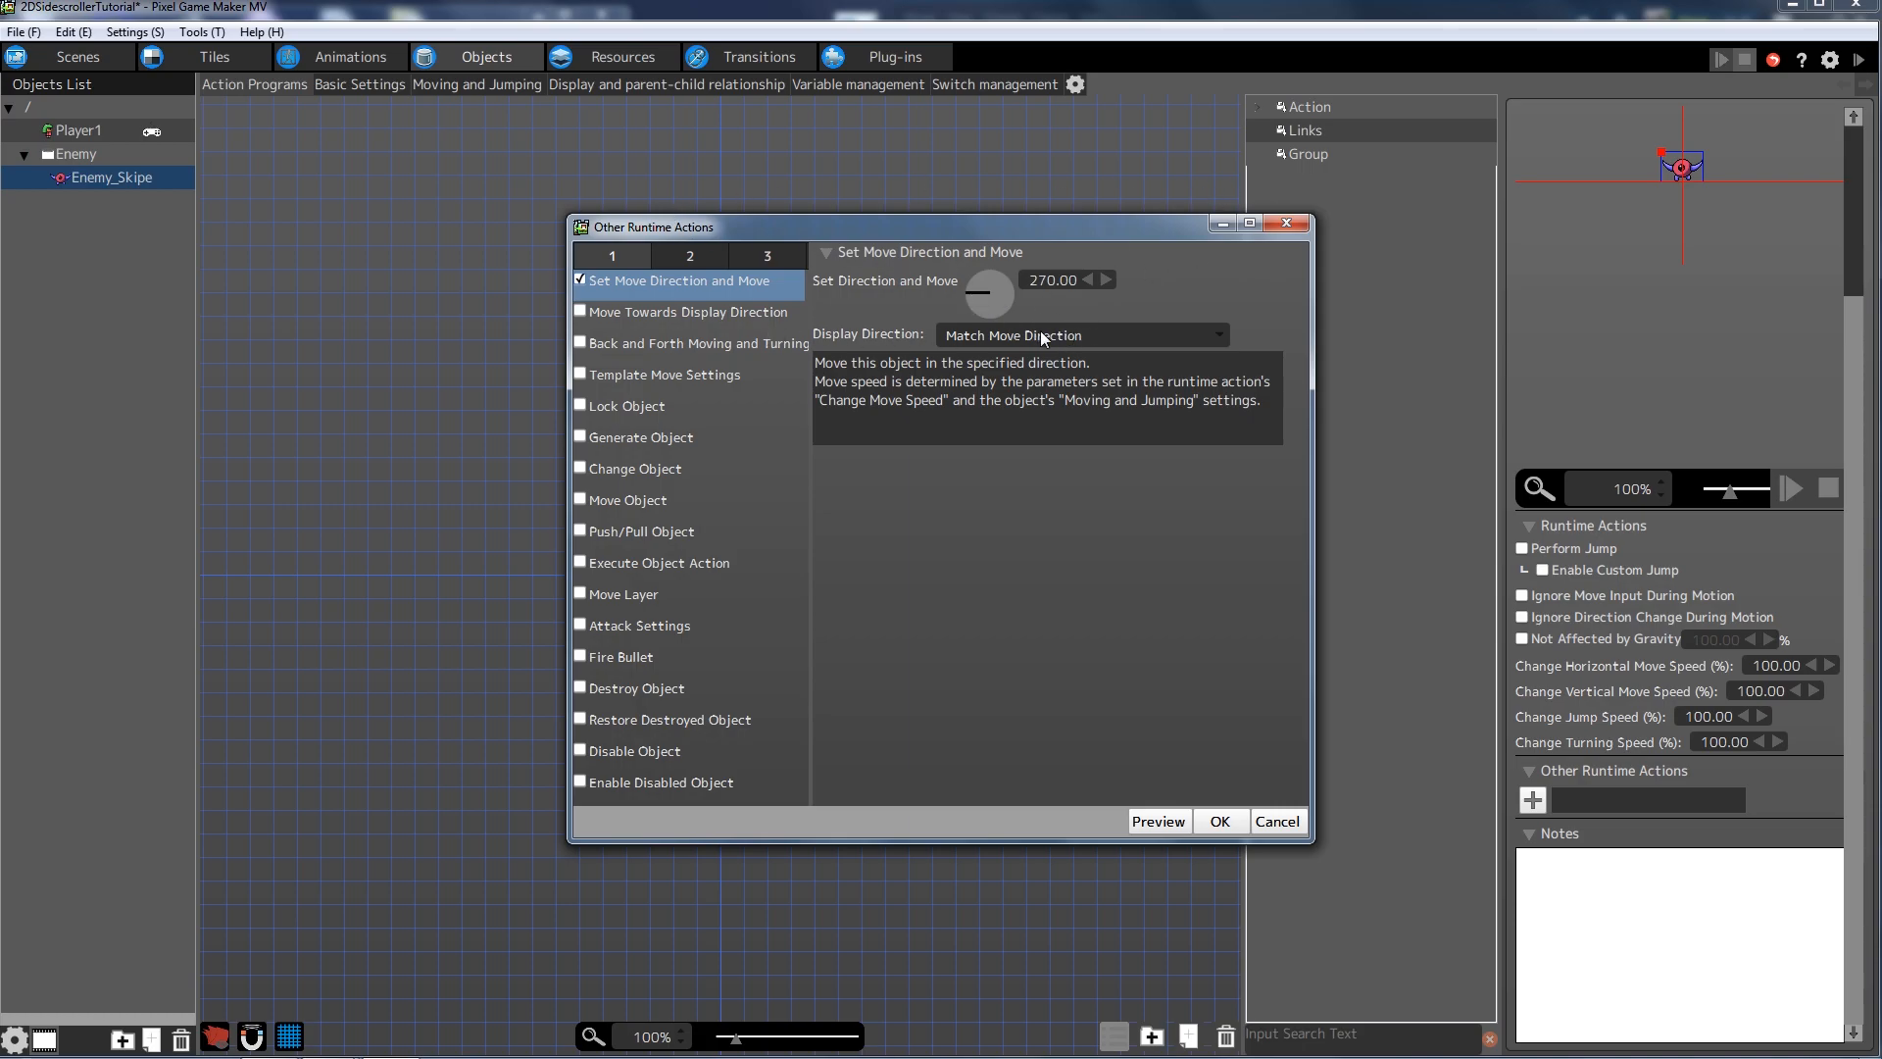
left_click(981, 336)
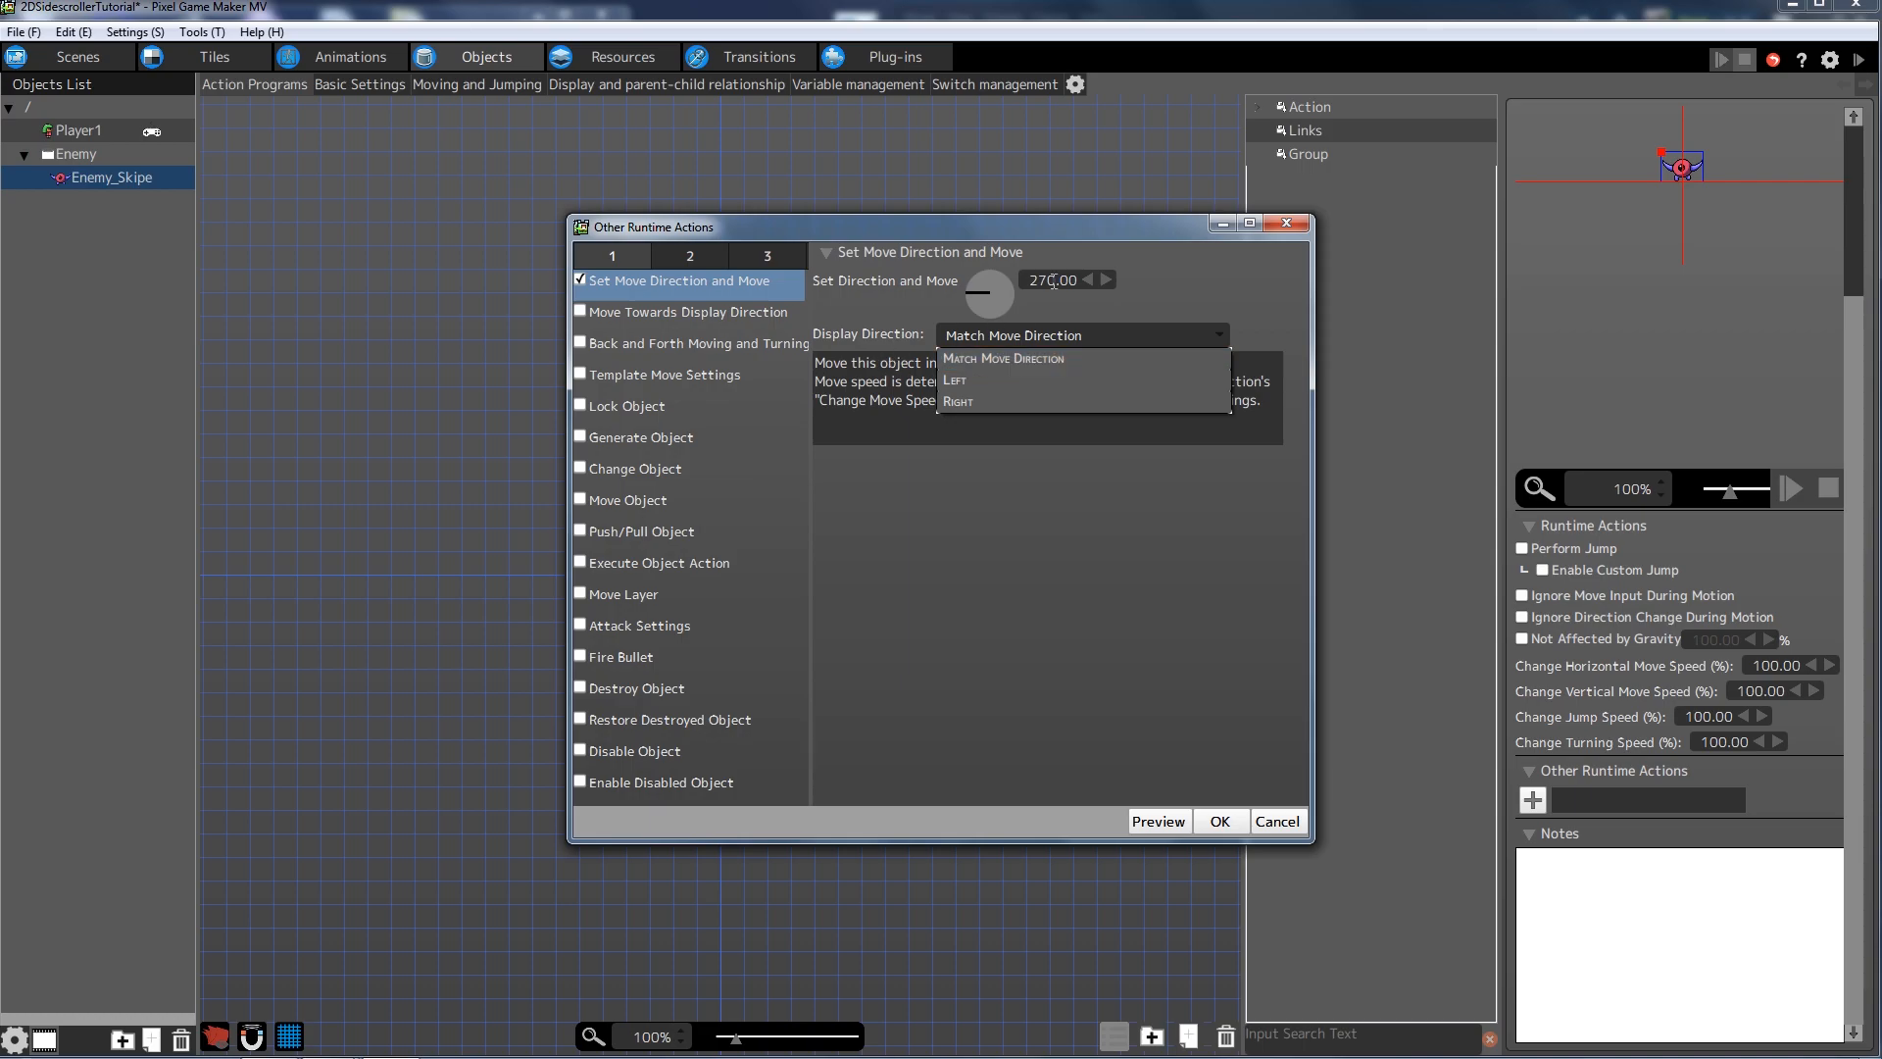
left_click(976, 378)
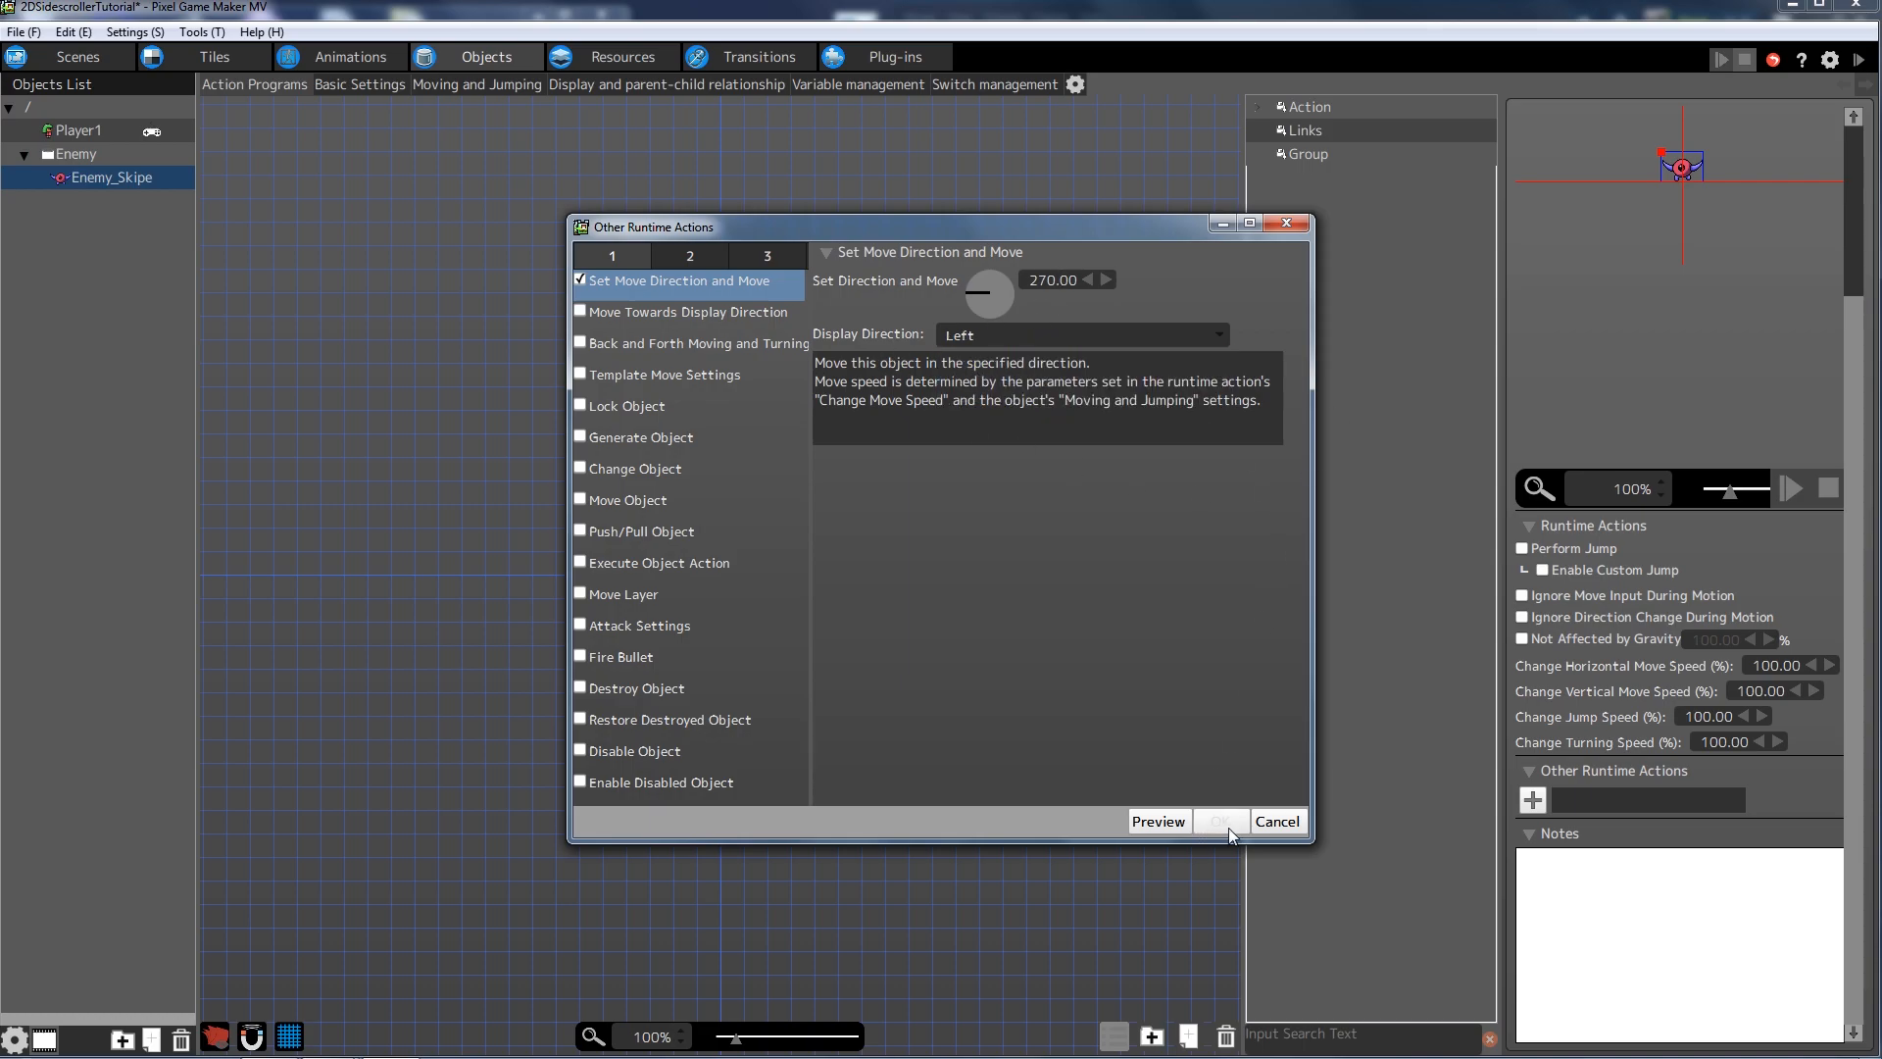
- Preview the Set Move Direction and Move settings in the game window, close it, and accept the runtime action
left_click(1145, 822)
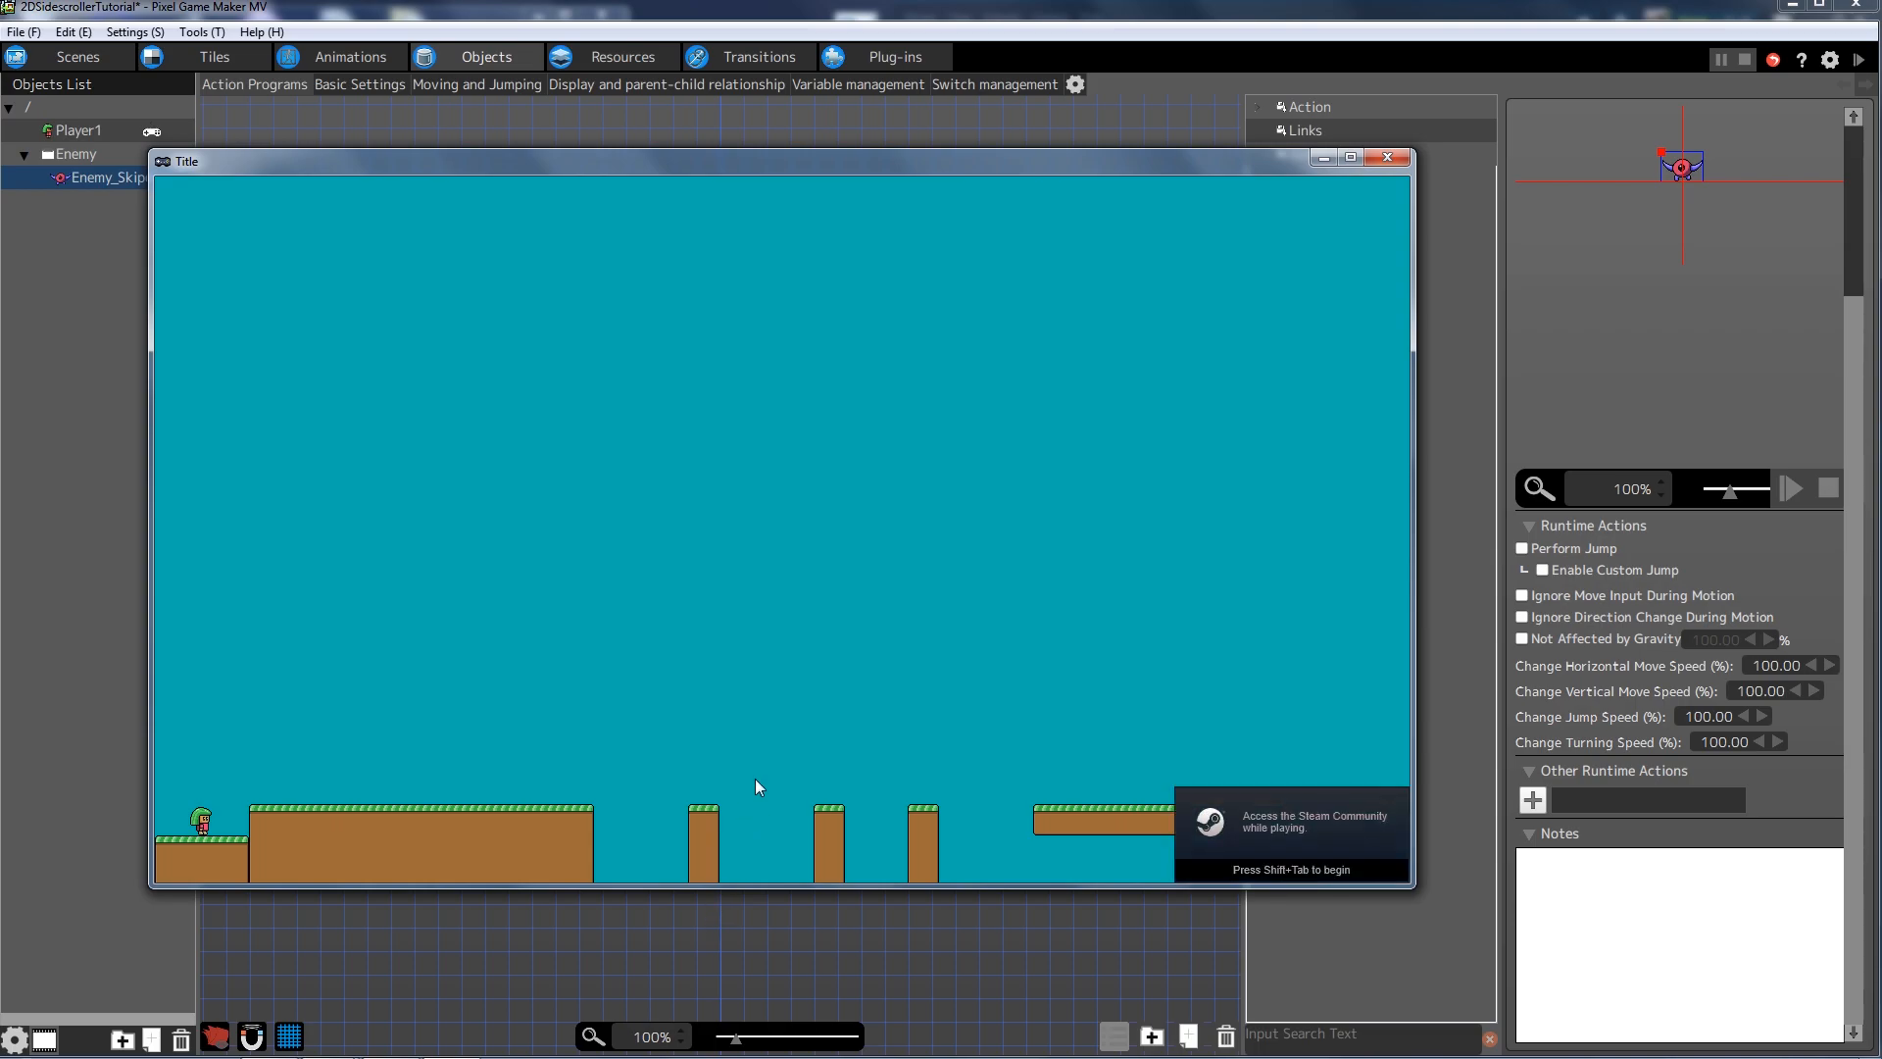
left_click(1386, 159)
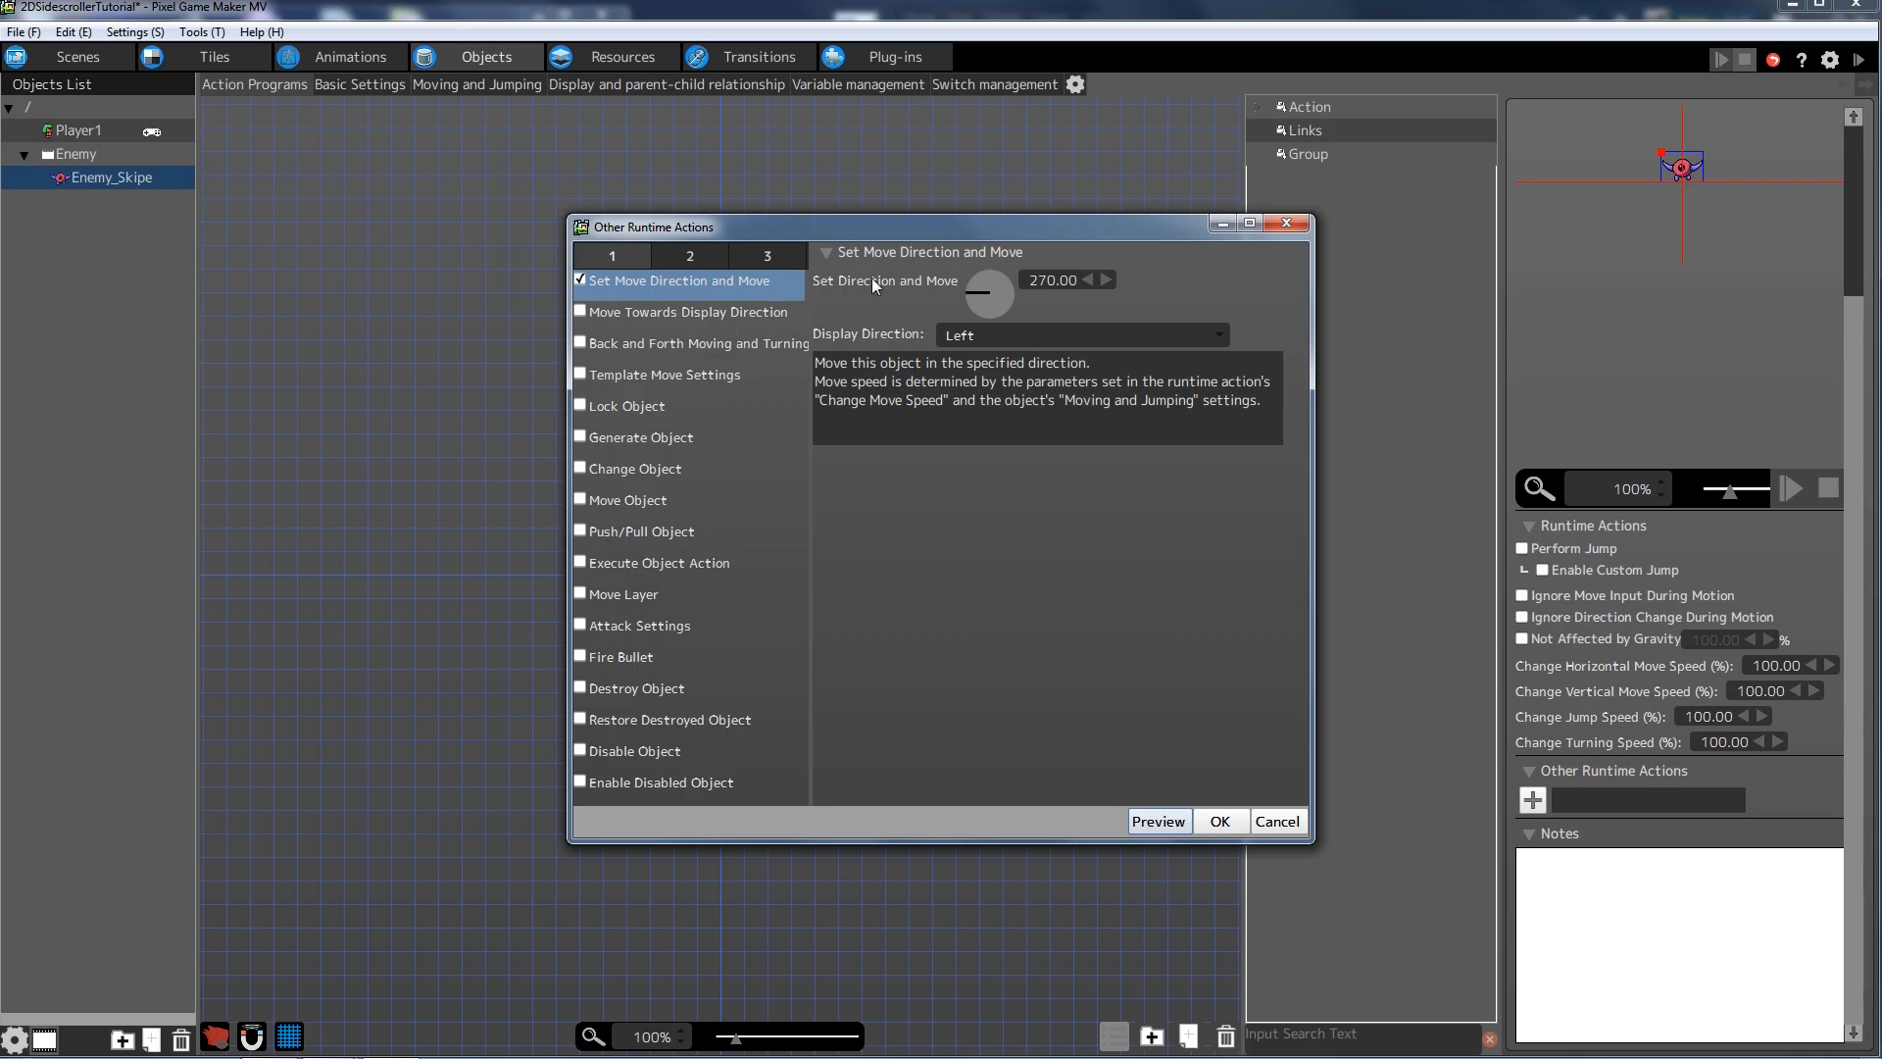
left_click(1226, 825)
left_click(1012, 598)
left_click(779, 563)
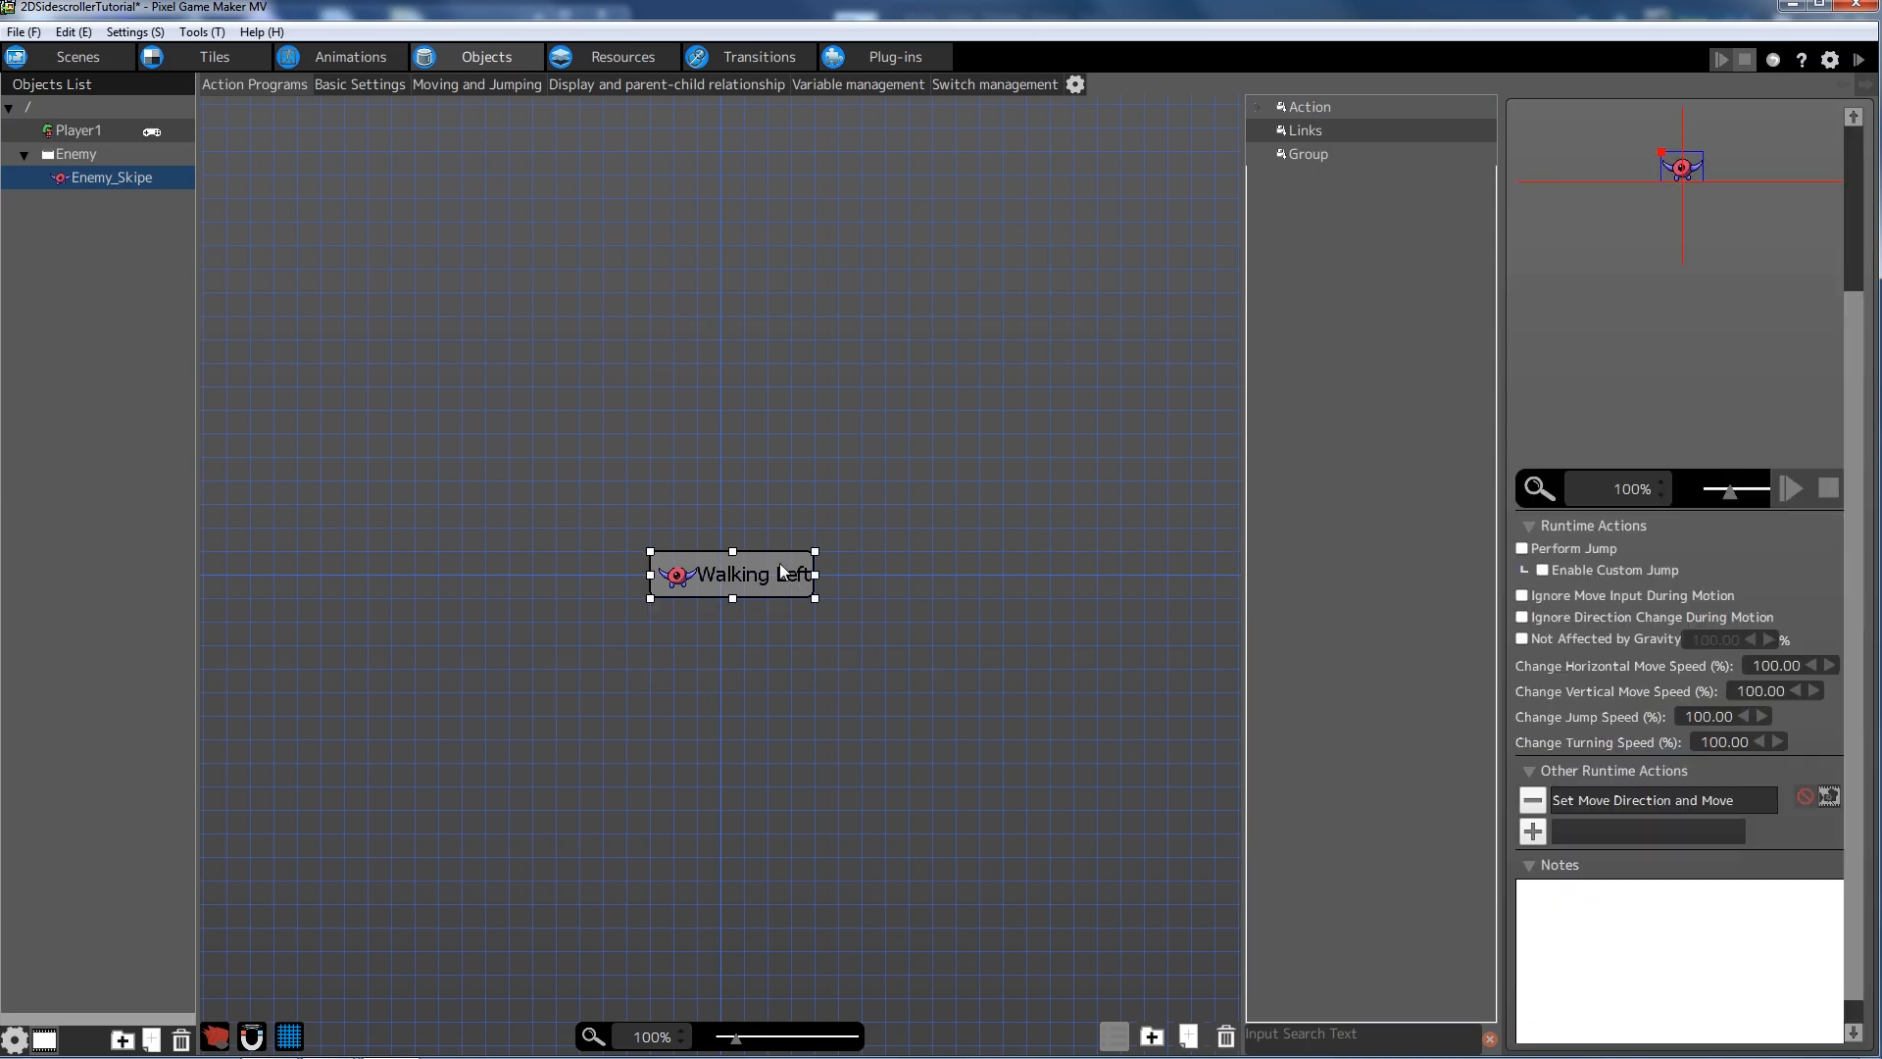
- Duplicate the Walking Left action, place the copy beside the original, and rename it Walking Right
left_click(922, 589)
key("ctrl+v")
left_click_drag(992, 615, 936, 583)
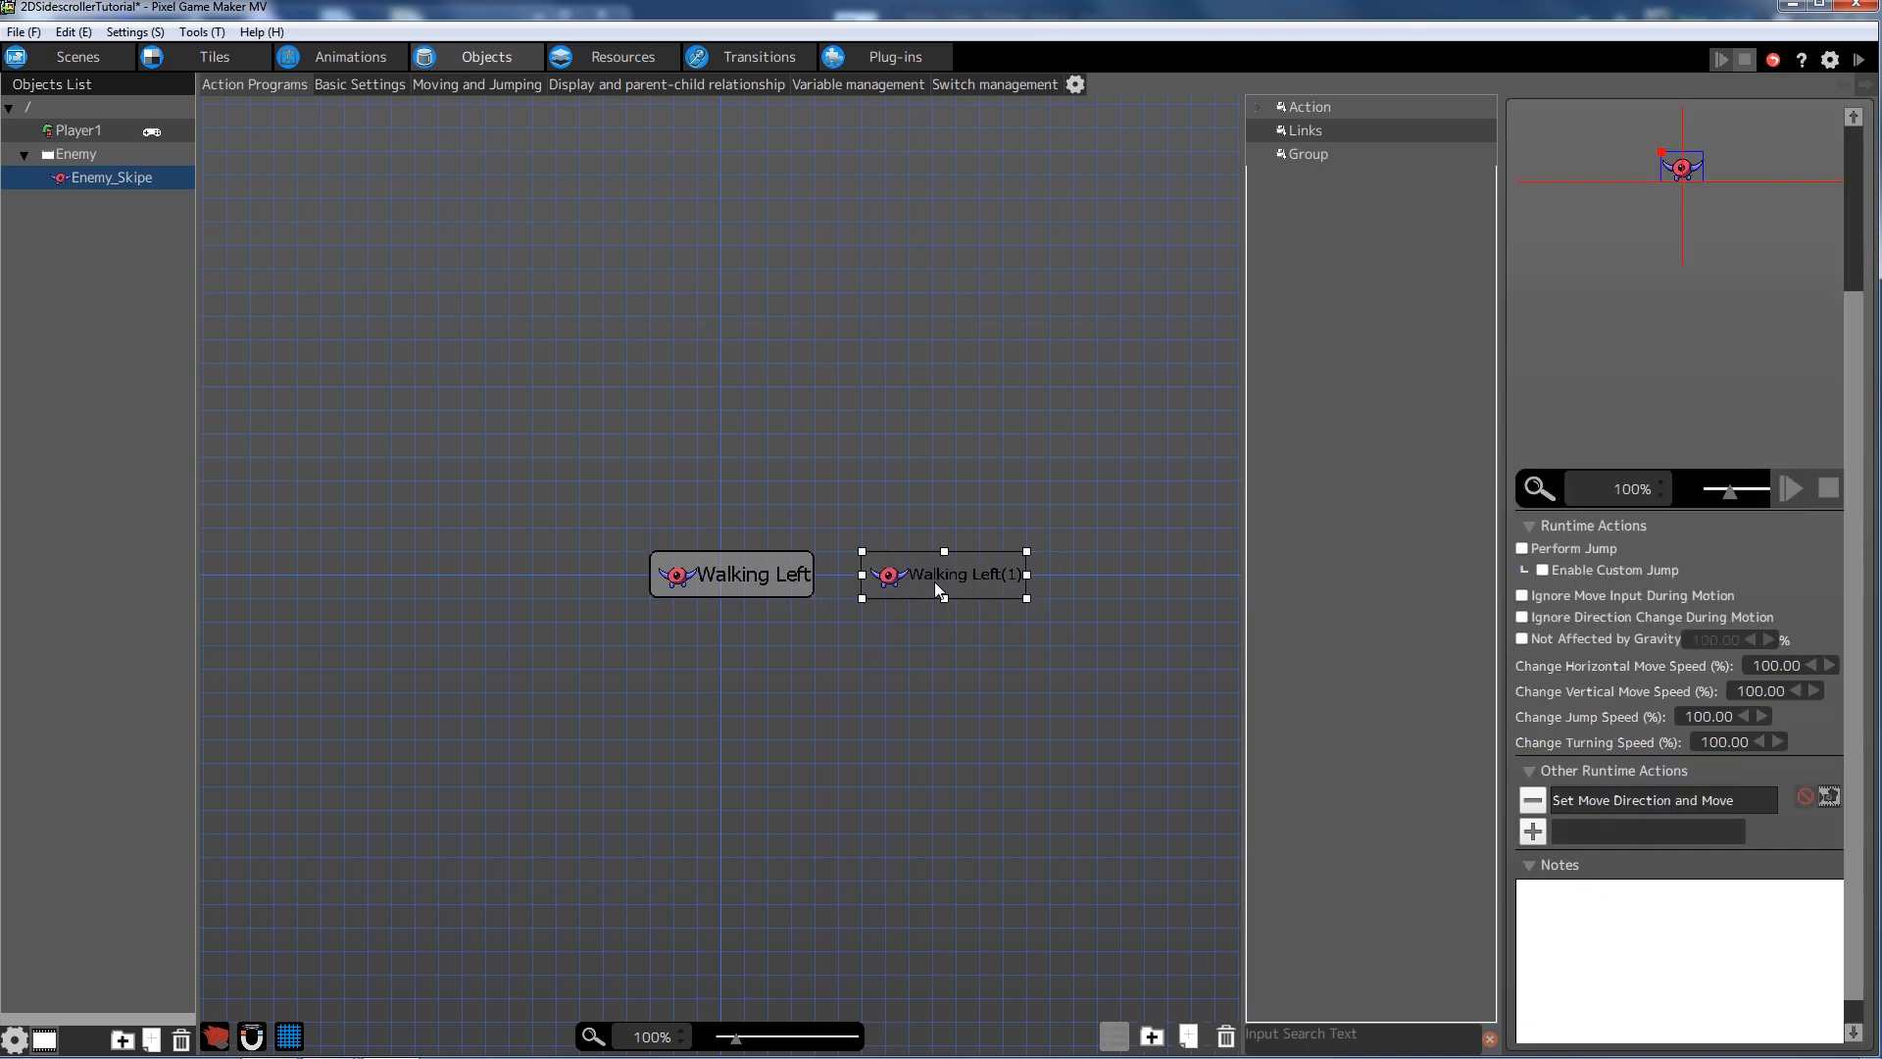
scroll(1736, 382, "up", 2)
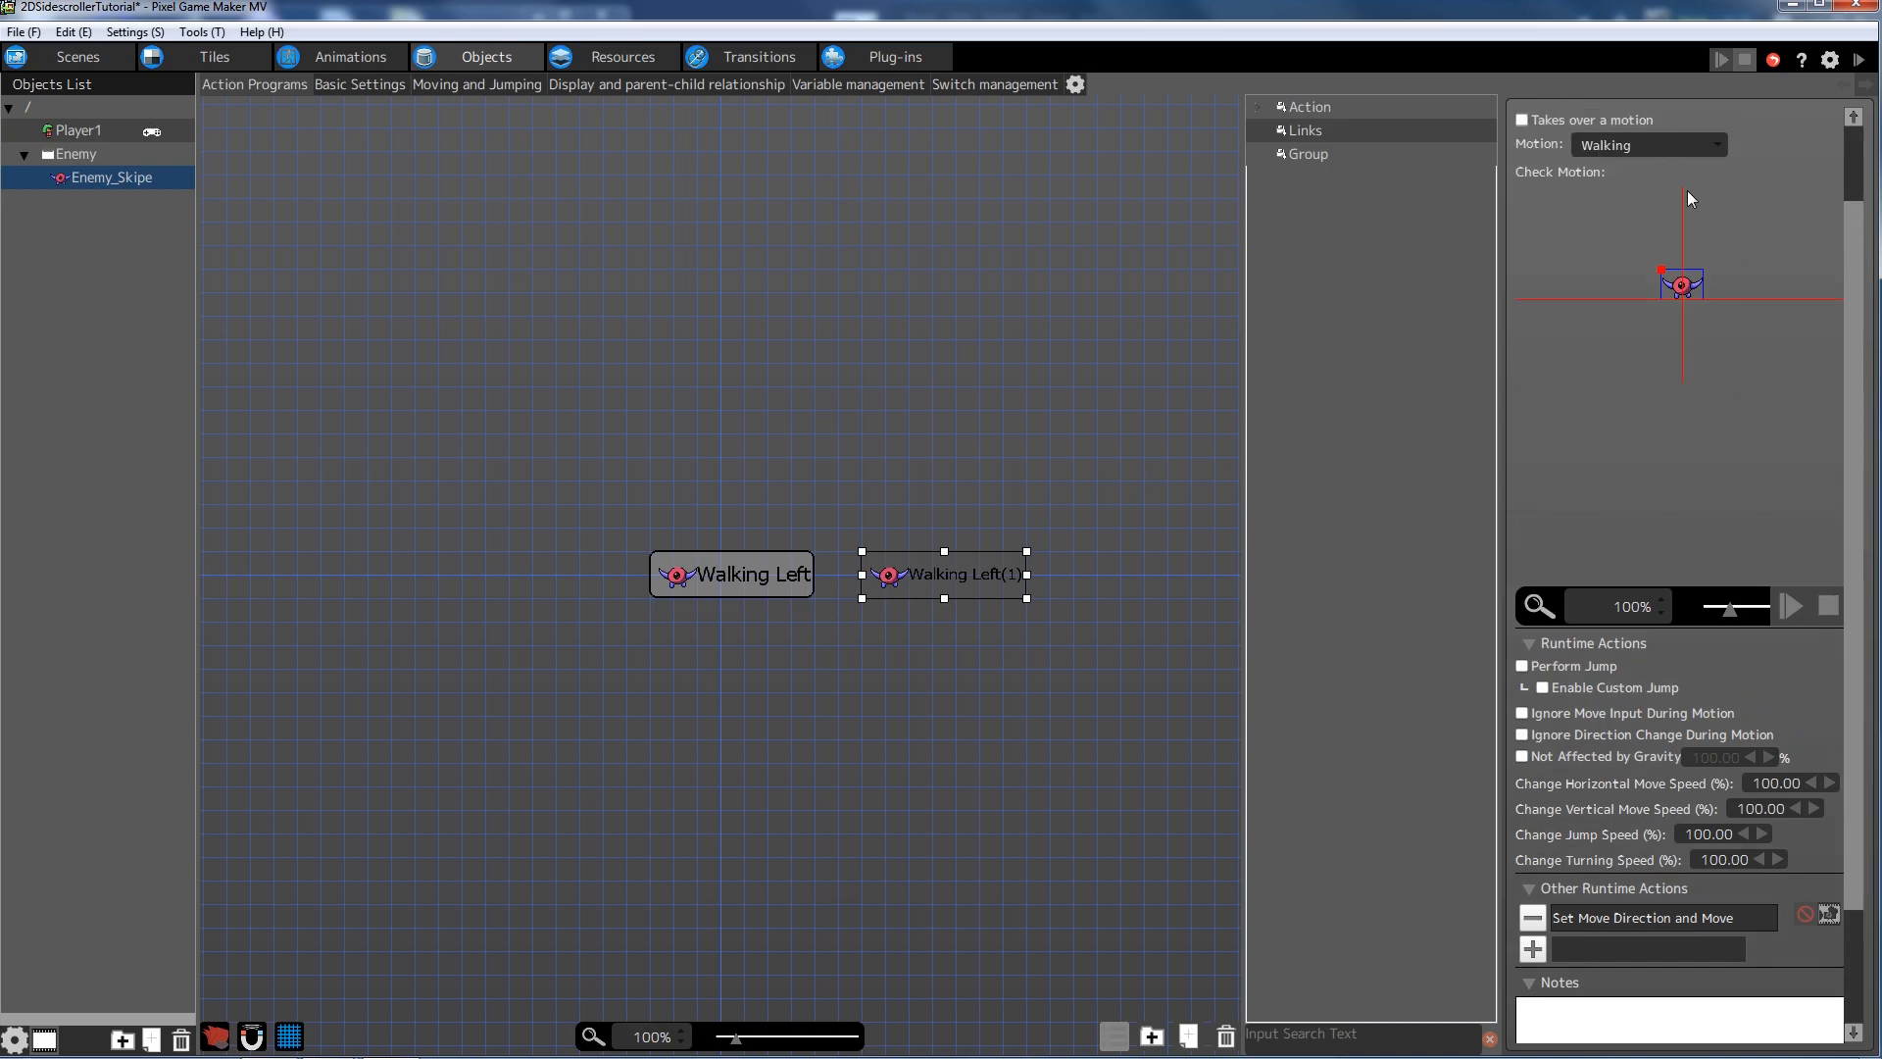
scroll(1846, 238, "up", 2)
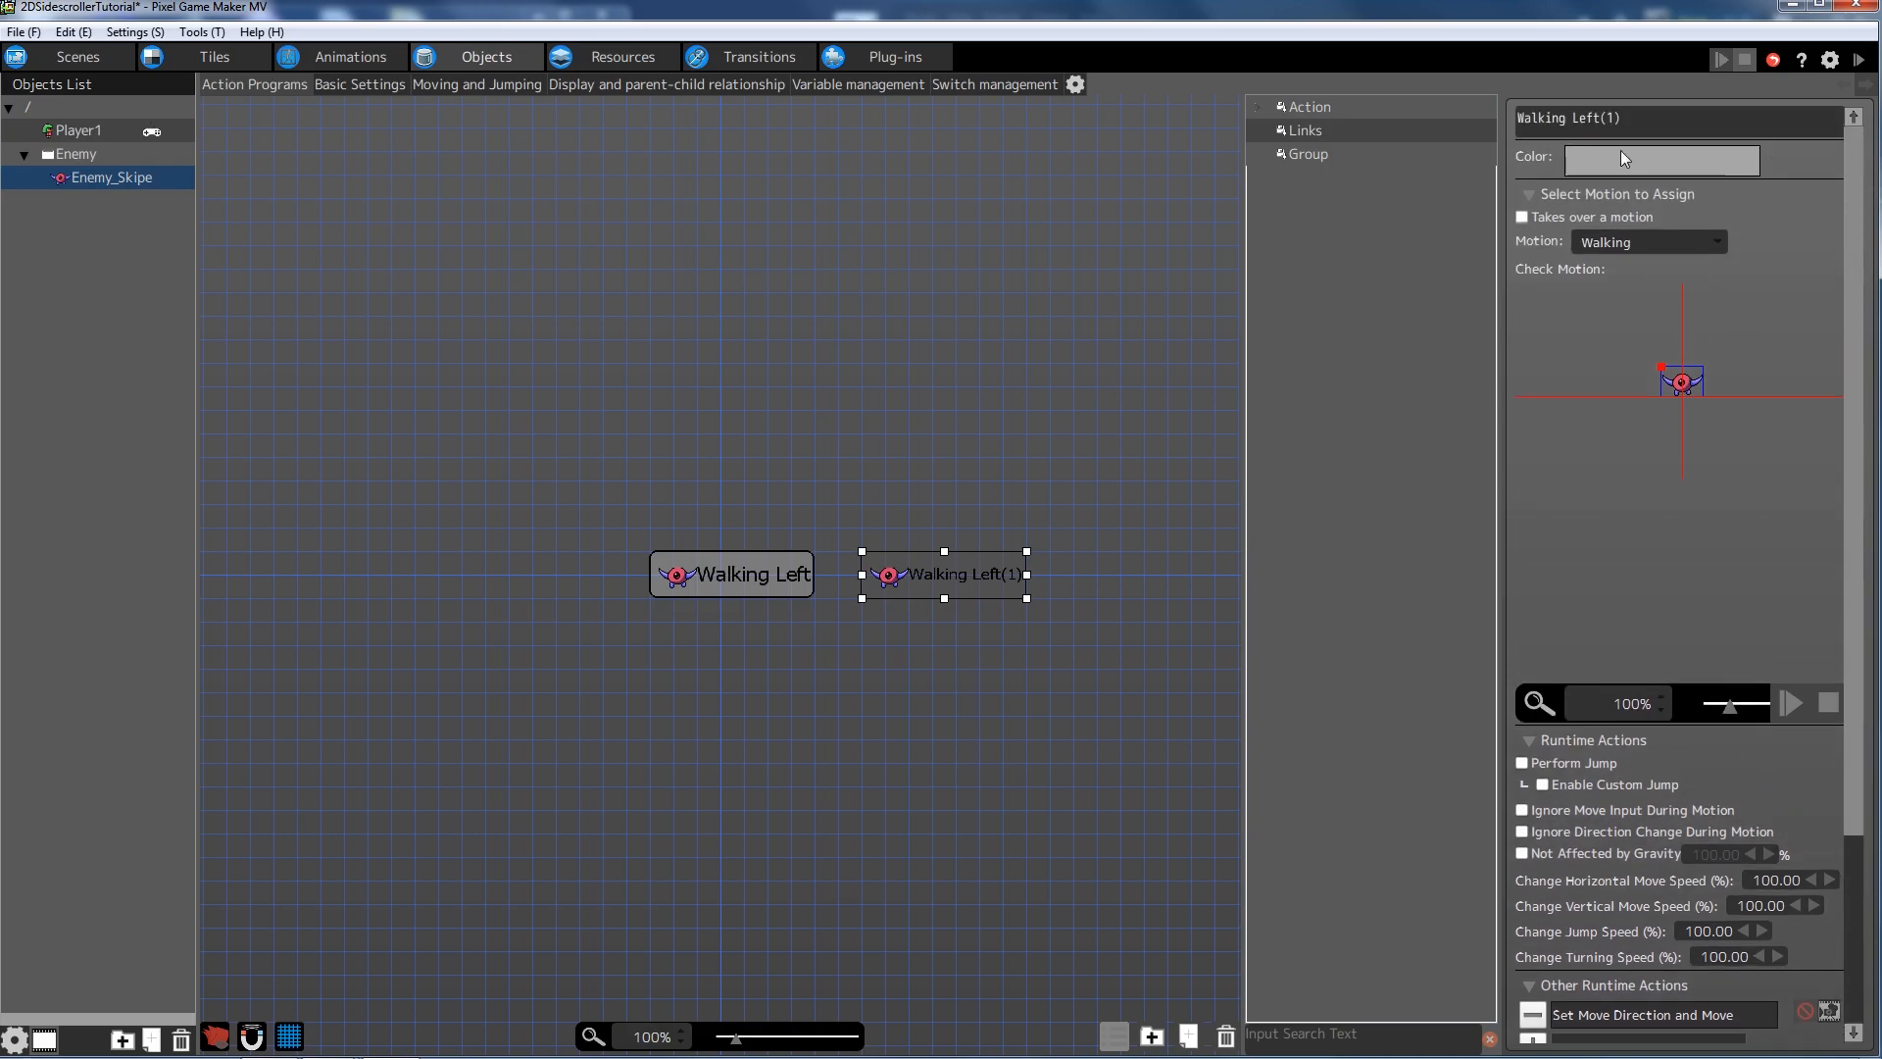
double_click(1580, 119)
type("Right")
key("Return")
- Set Walking Right's Set Move Direction and Move runtime action to direction 90 with display direction Right
scroll(1854, 172, "down", 2)
double_click(1671, 769)
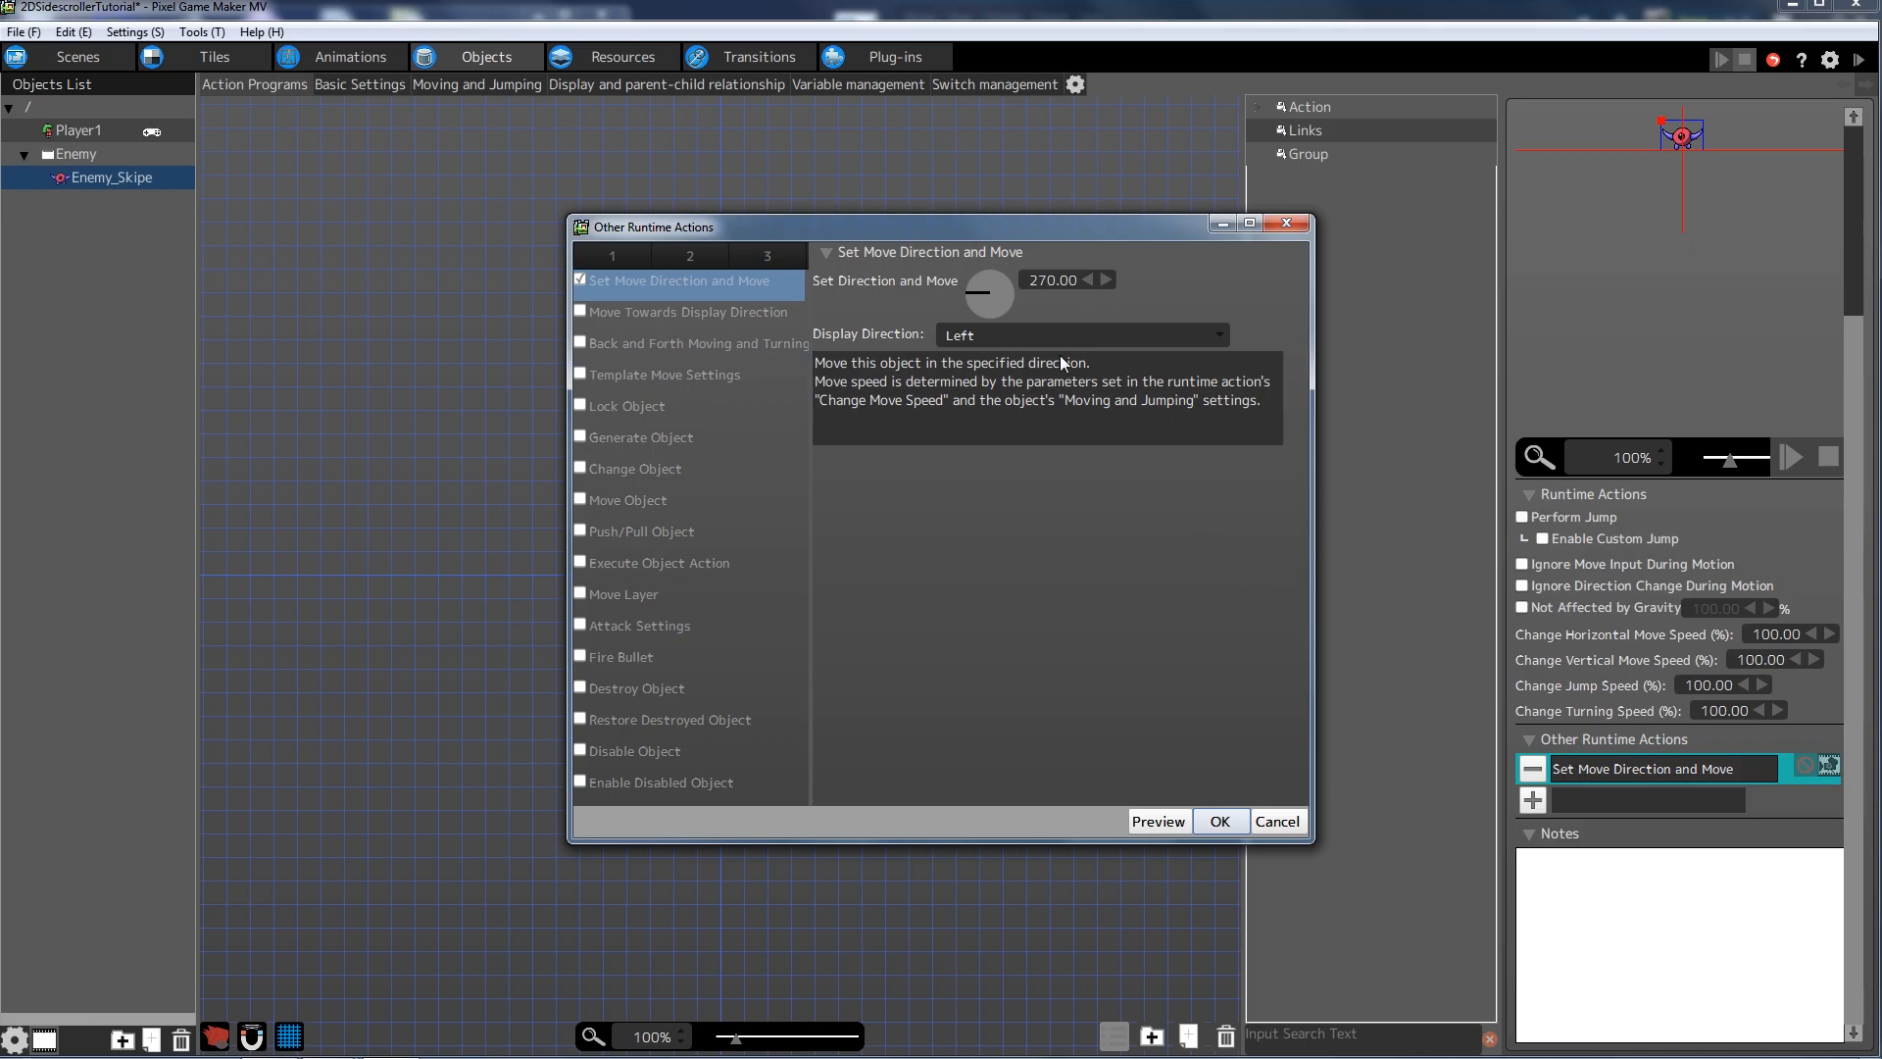
left_click(991, 341)
left_click(984, 402)
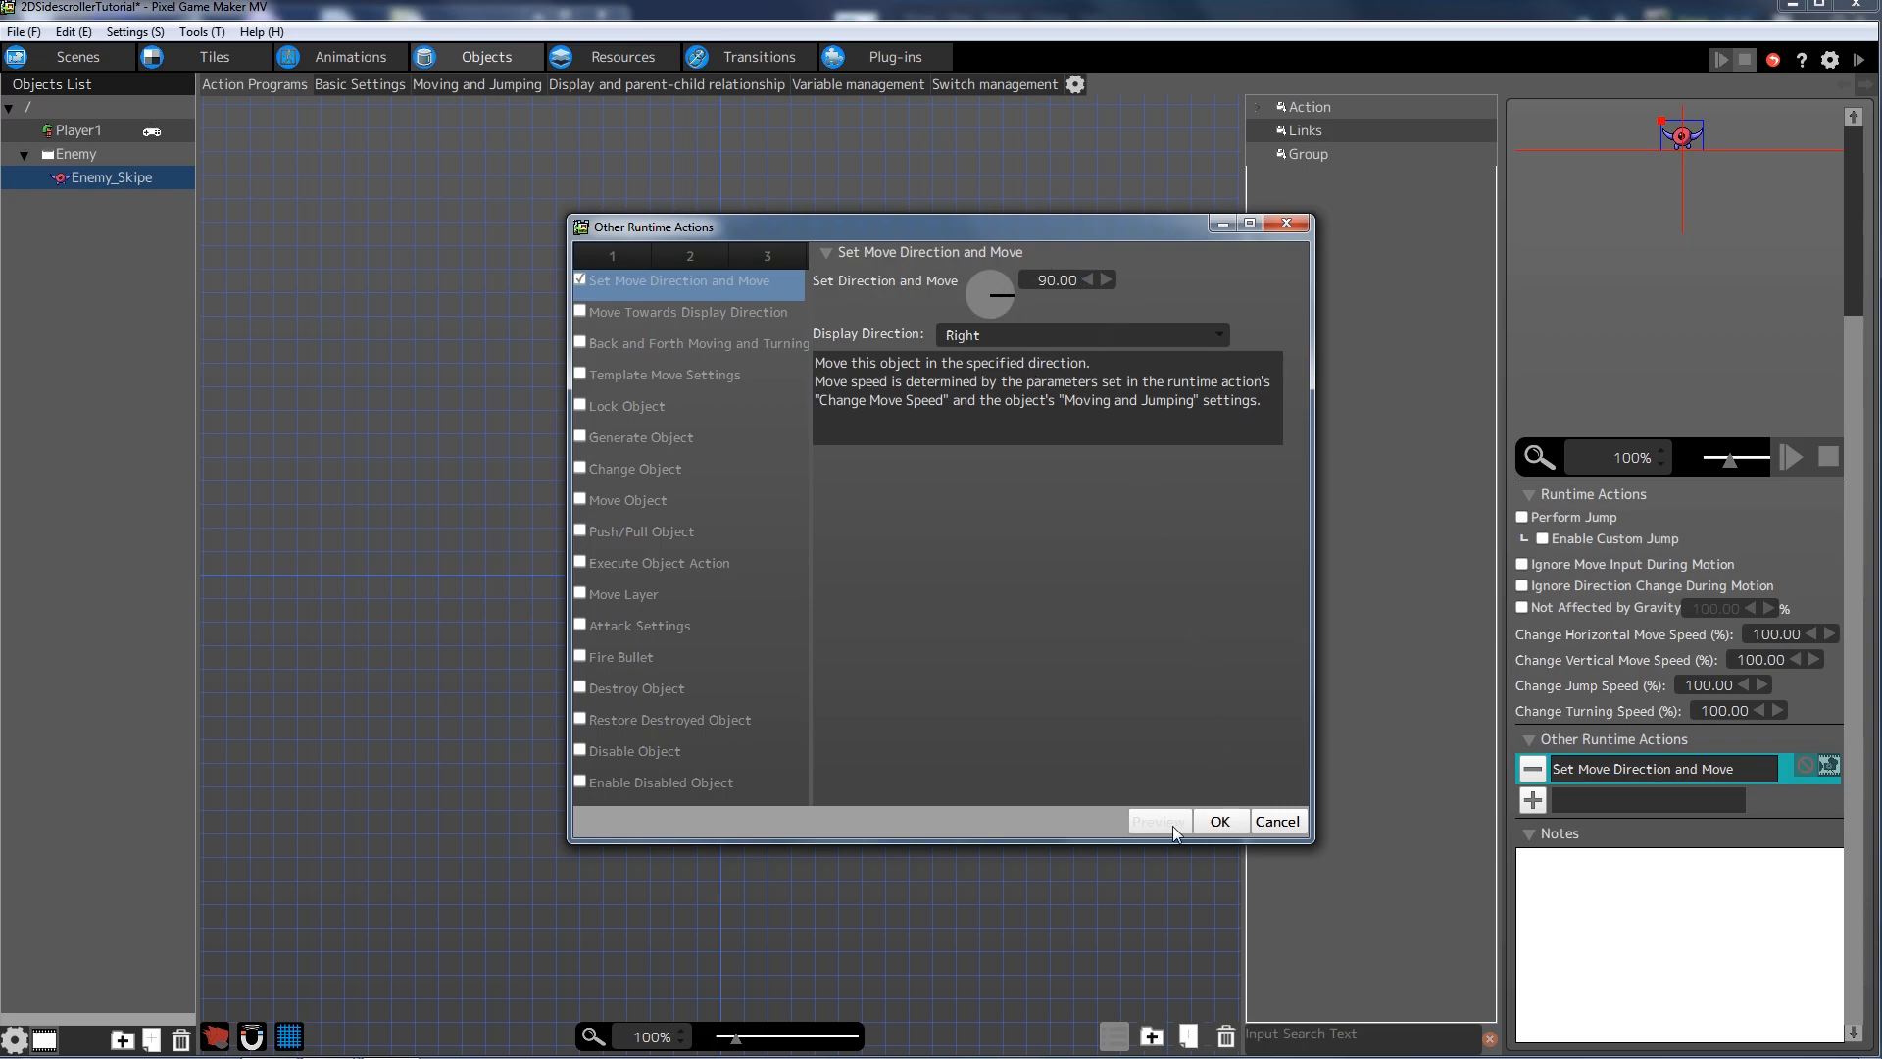
left_click(1221, 824)
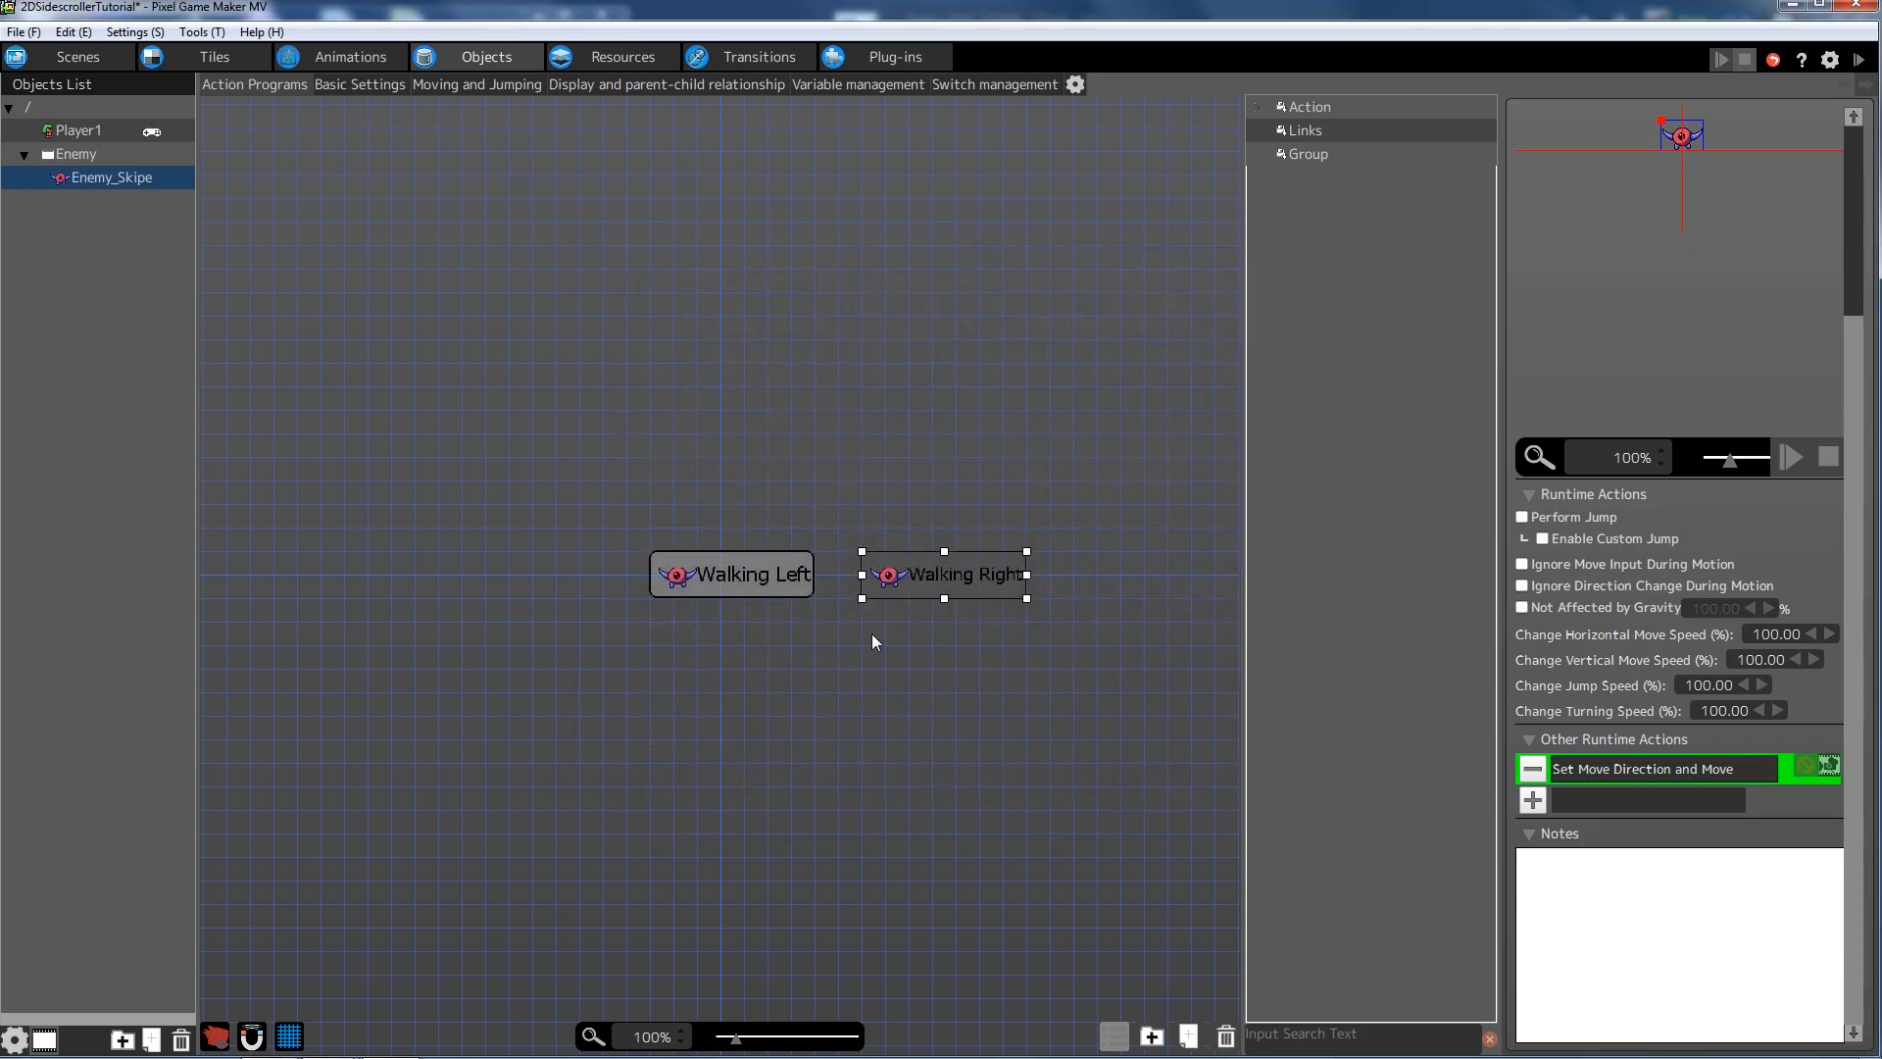
- Add a link from the Walking Left action to the Walking Right action
left_click(790, 573)
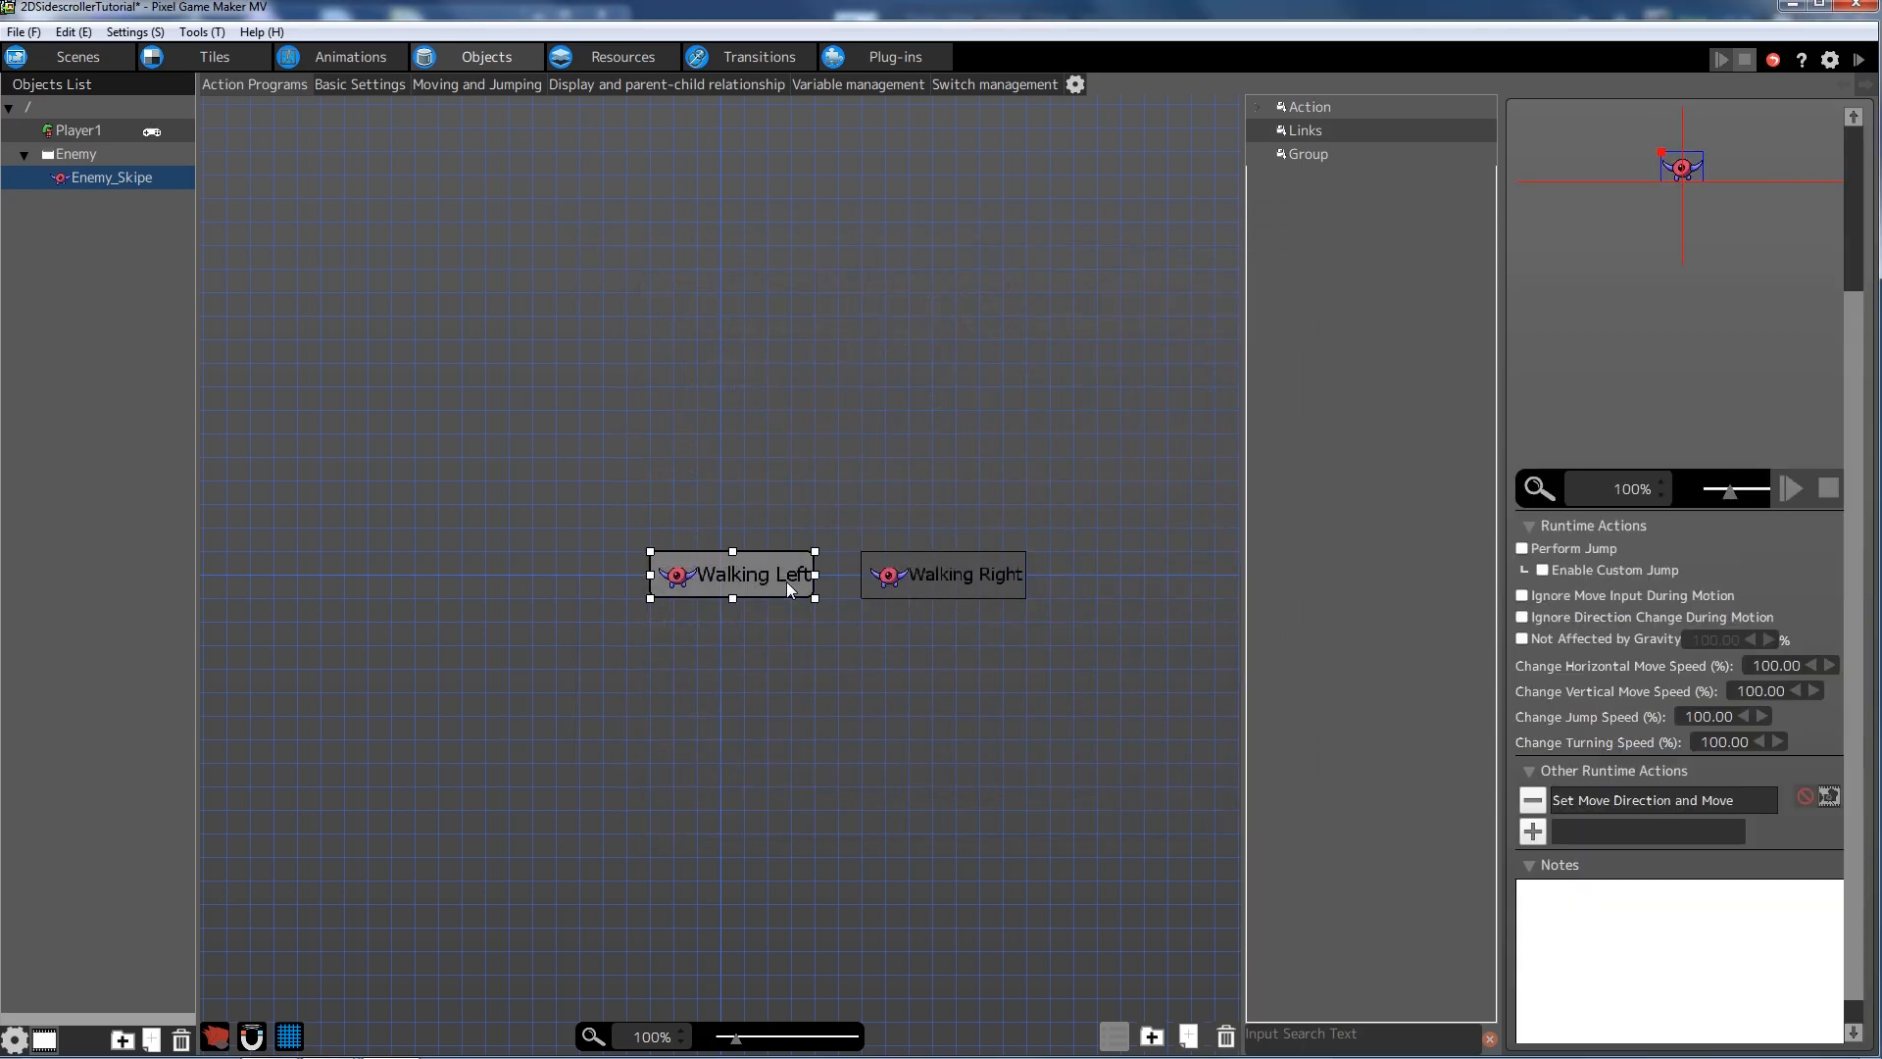
left_click(927, 575)
left_click(790, 569)
right_click(776, 573)
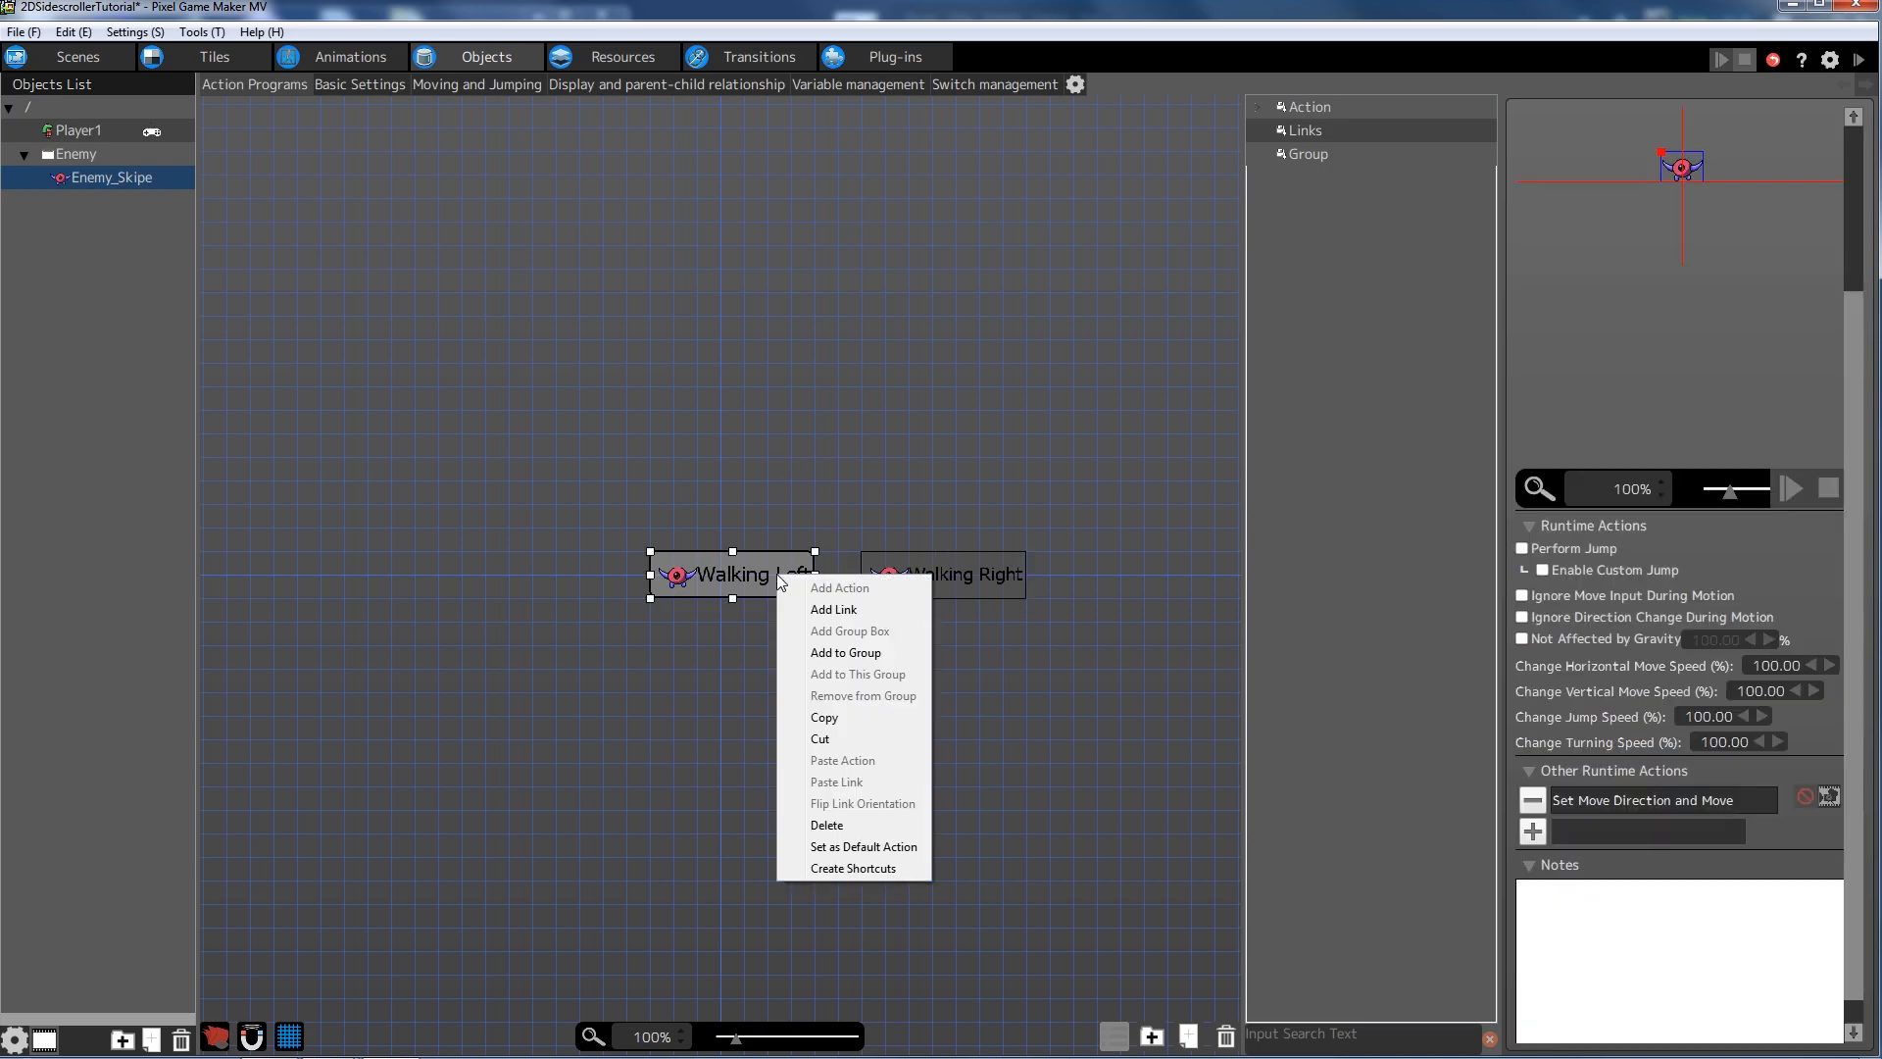
left_click(825, 612)
left_click(914, 573)
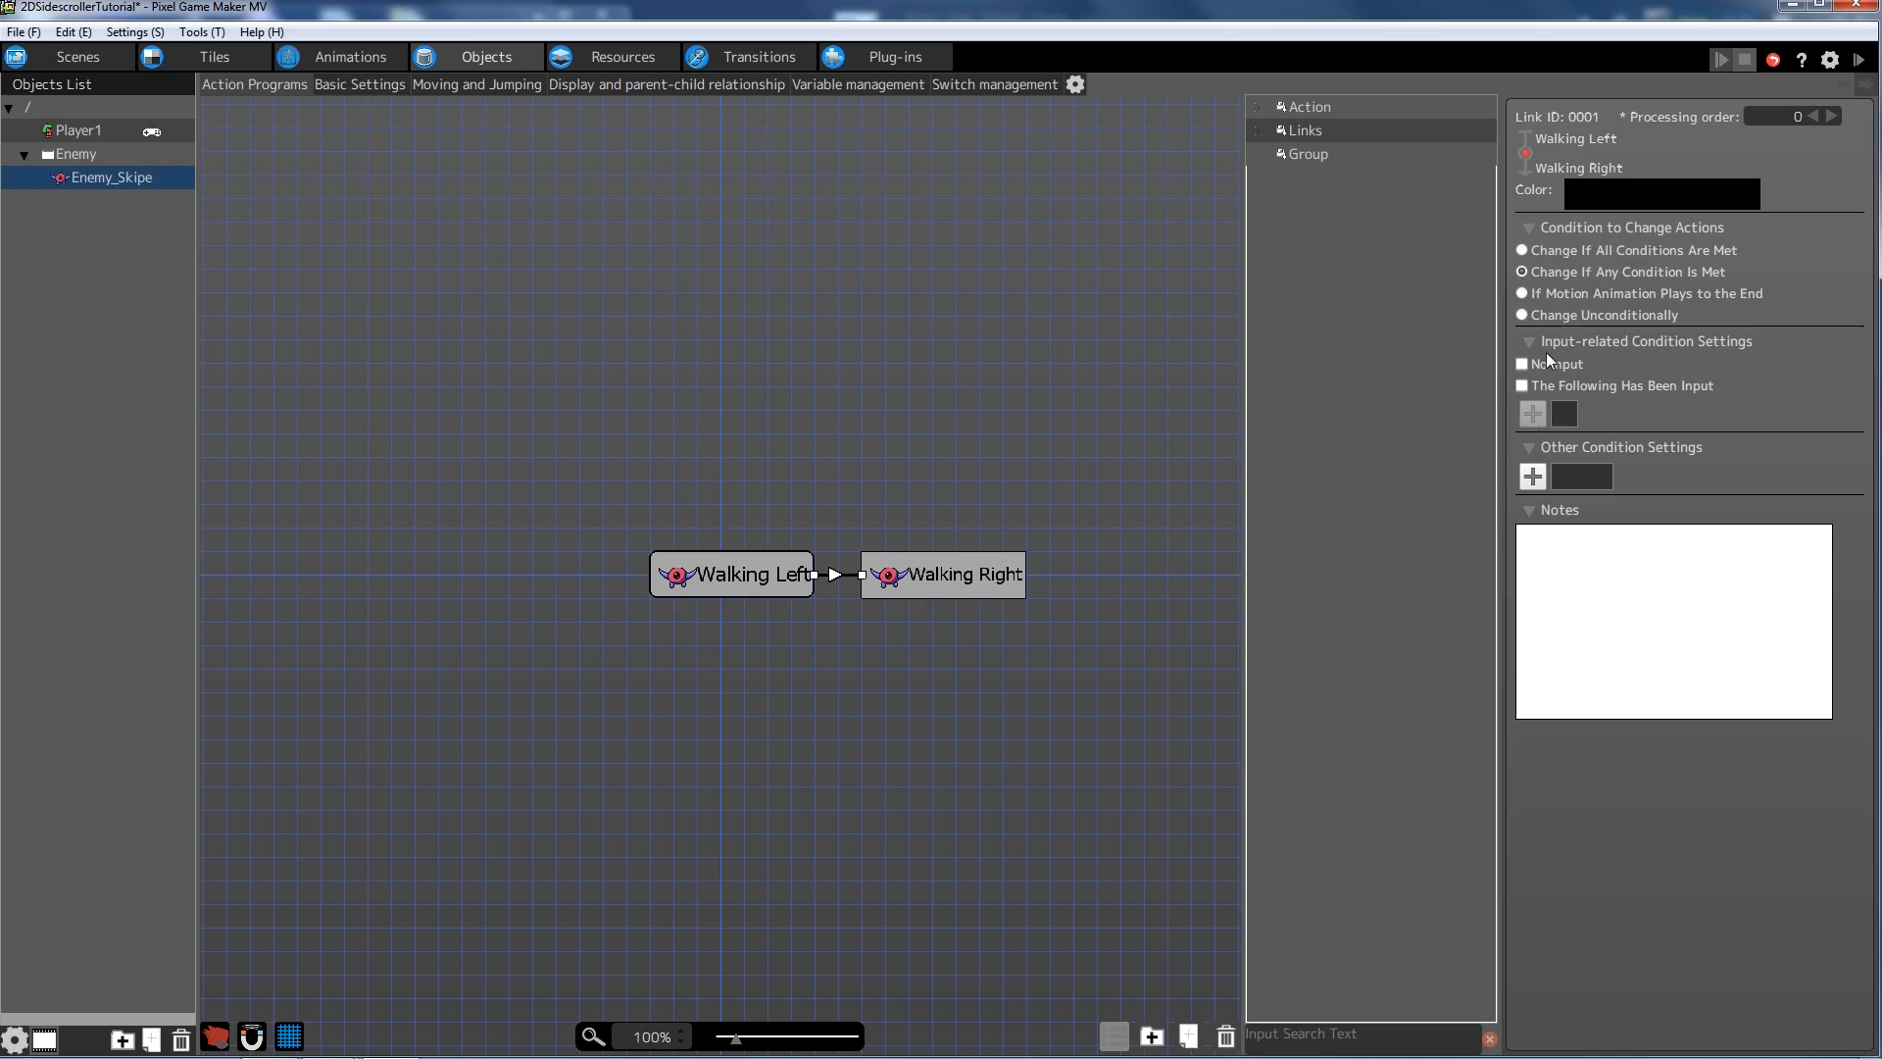
- Give the Walking Left to Walking Right link a Contact with Tile's Wall Detection condition for left-side contact
left_click(1534, 476)
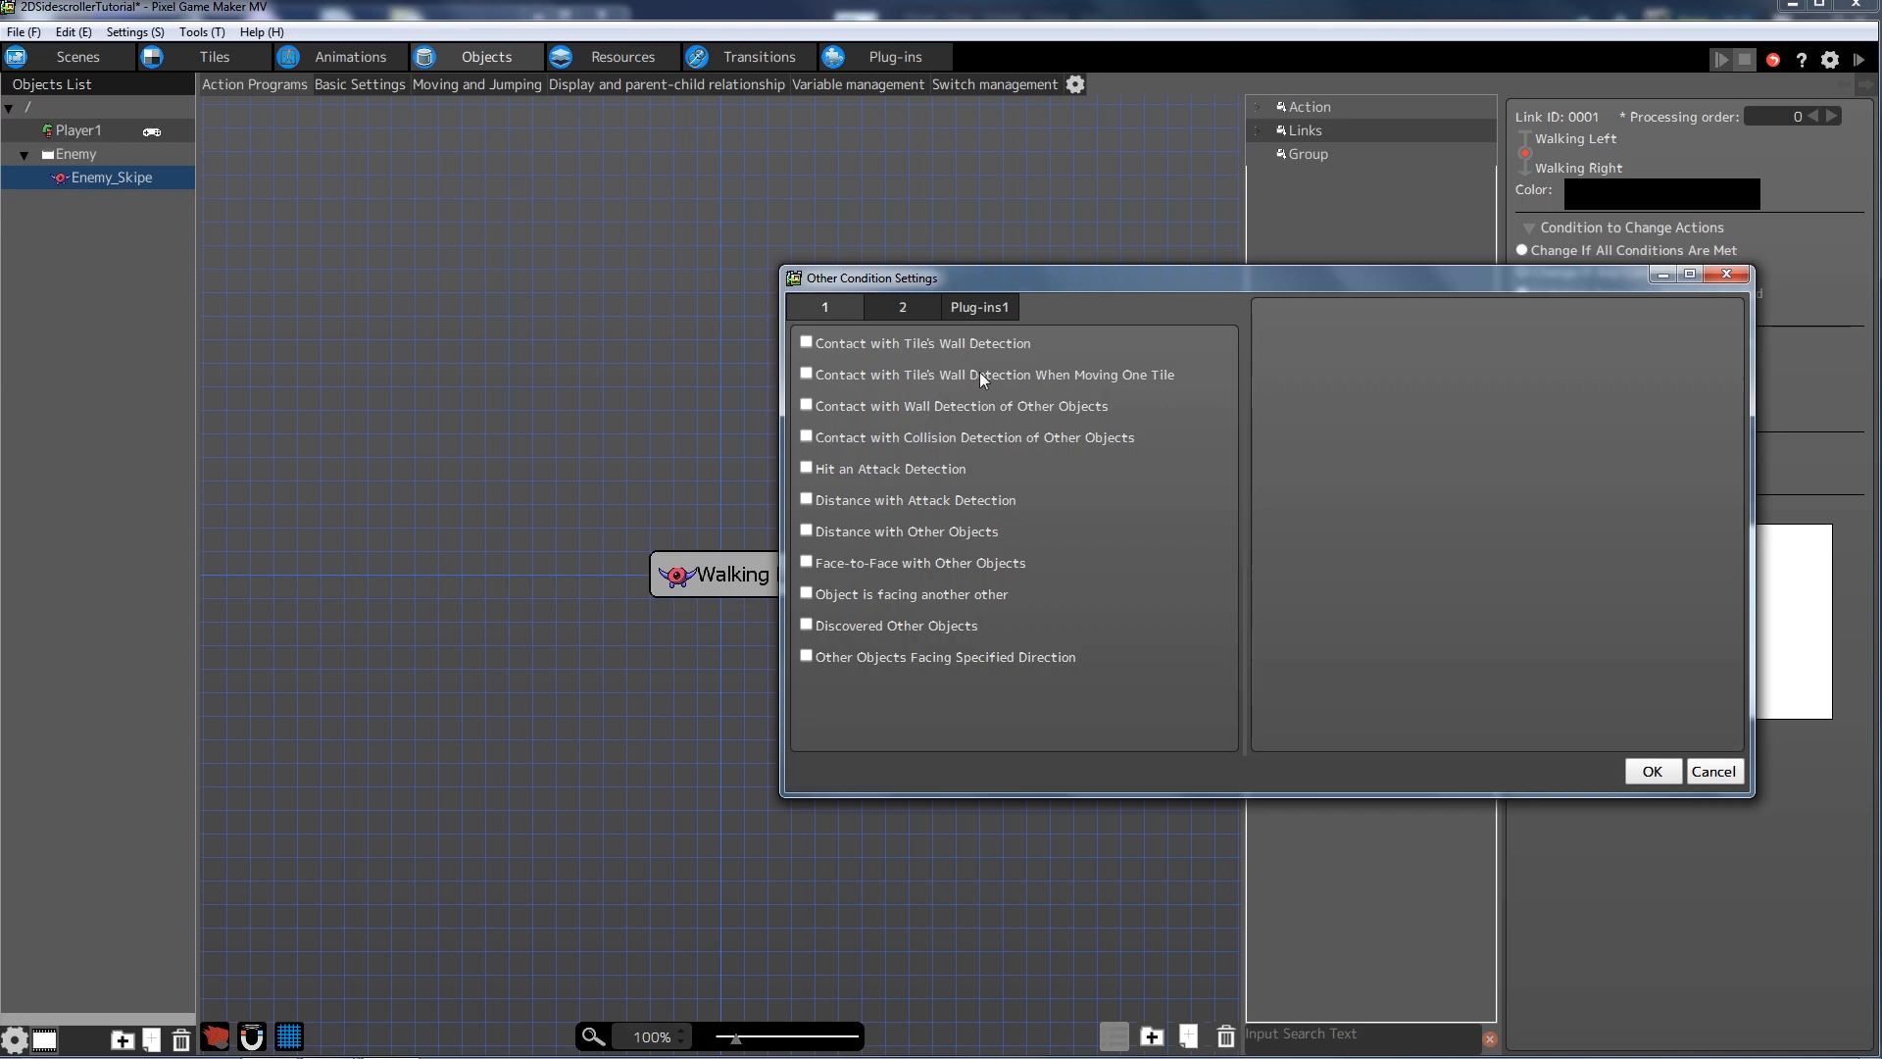
left_click(806, 343)
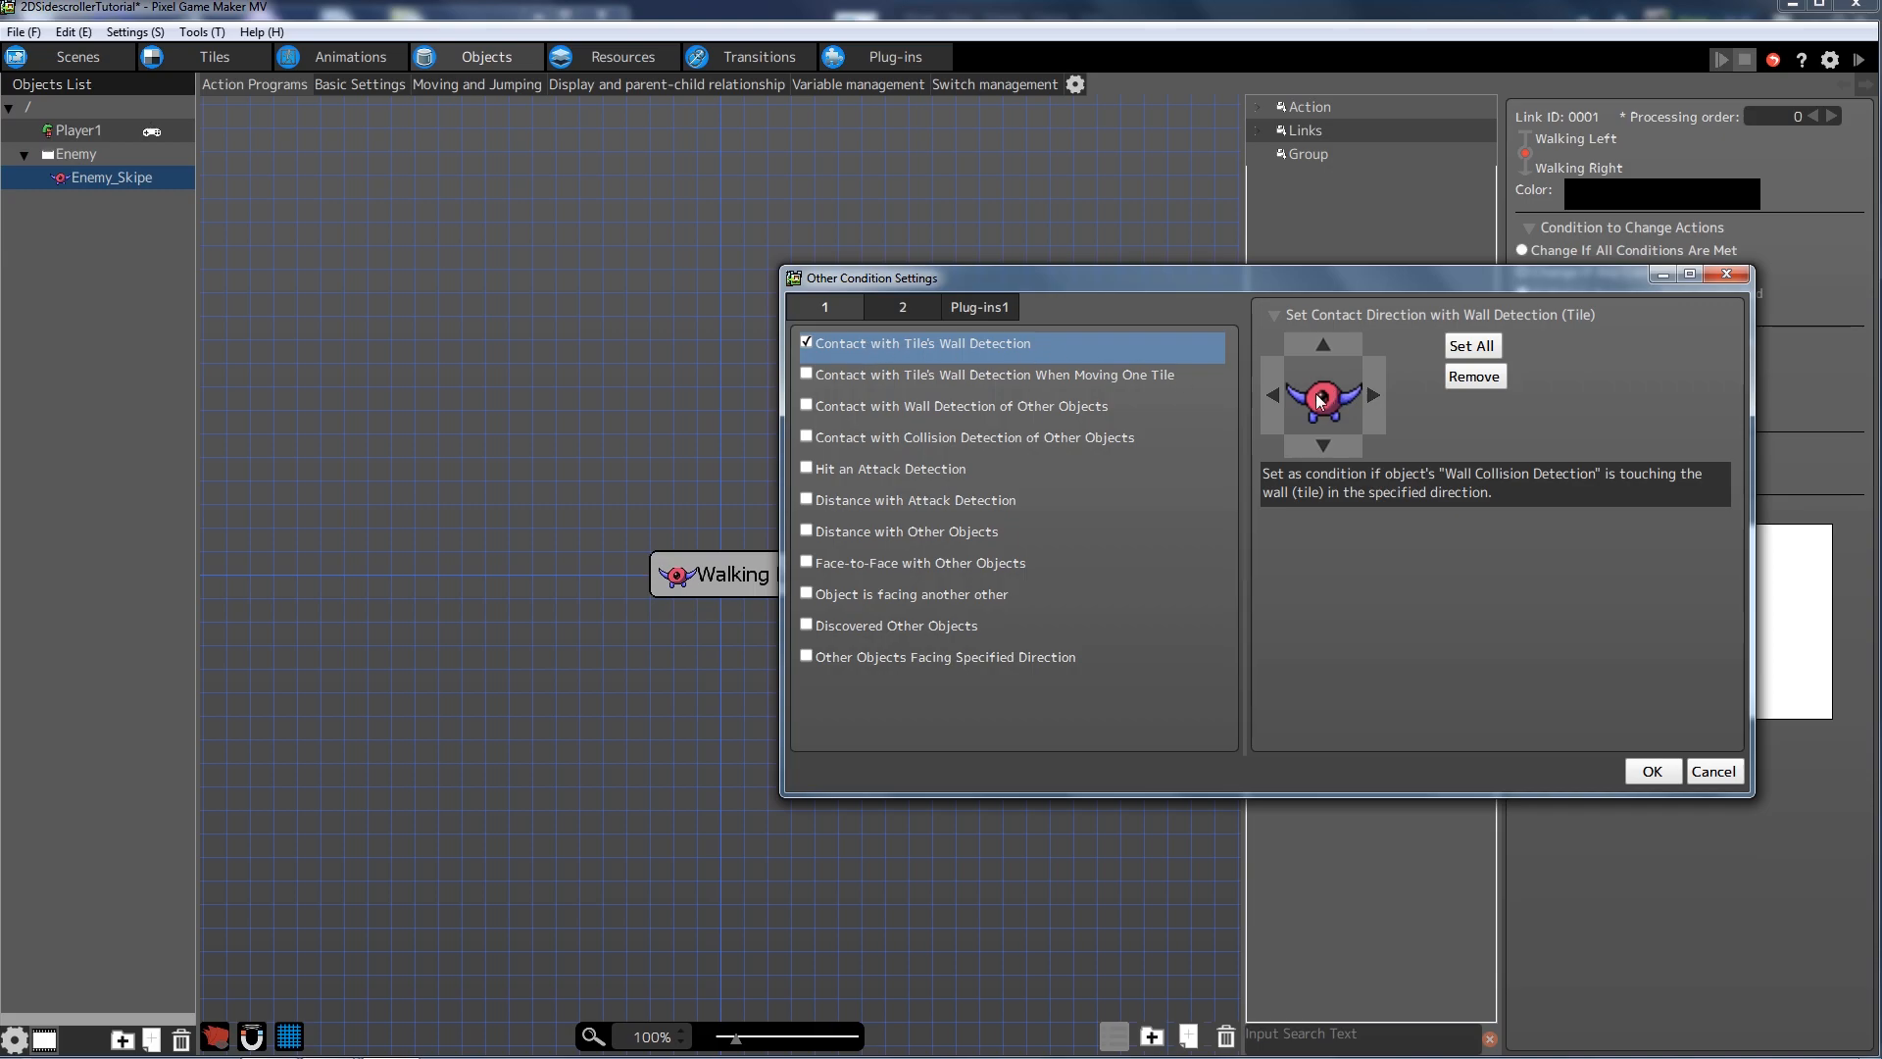
left_click(1274, 396)
left_click(1653, 771)
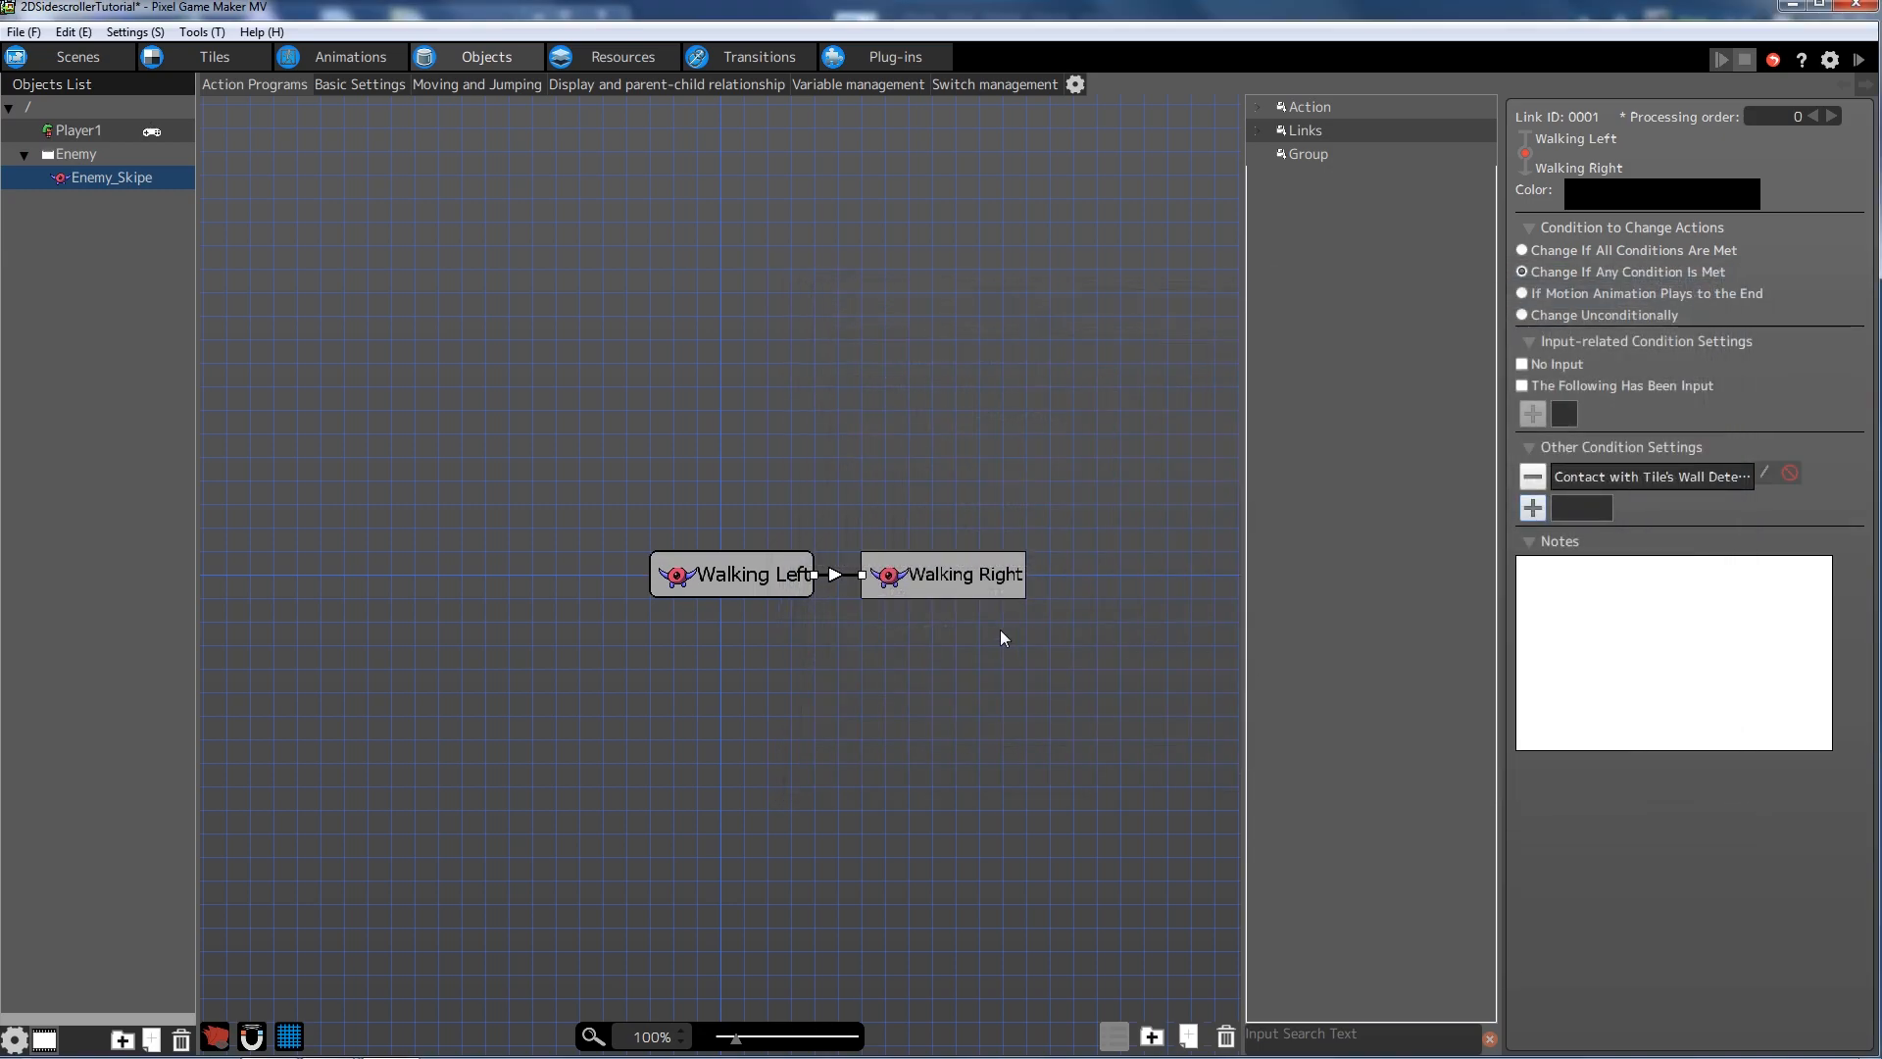
- Add a return link from the Walking Right action to the Walking Left action
left_click(943, 579)
right_click(941, 574)
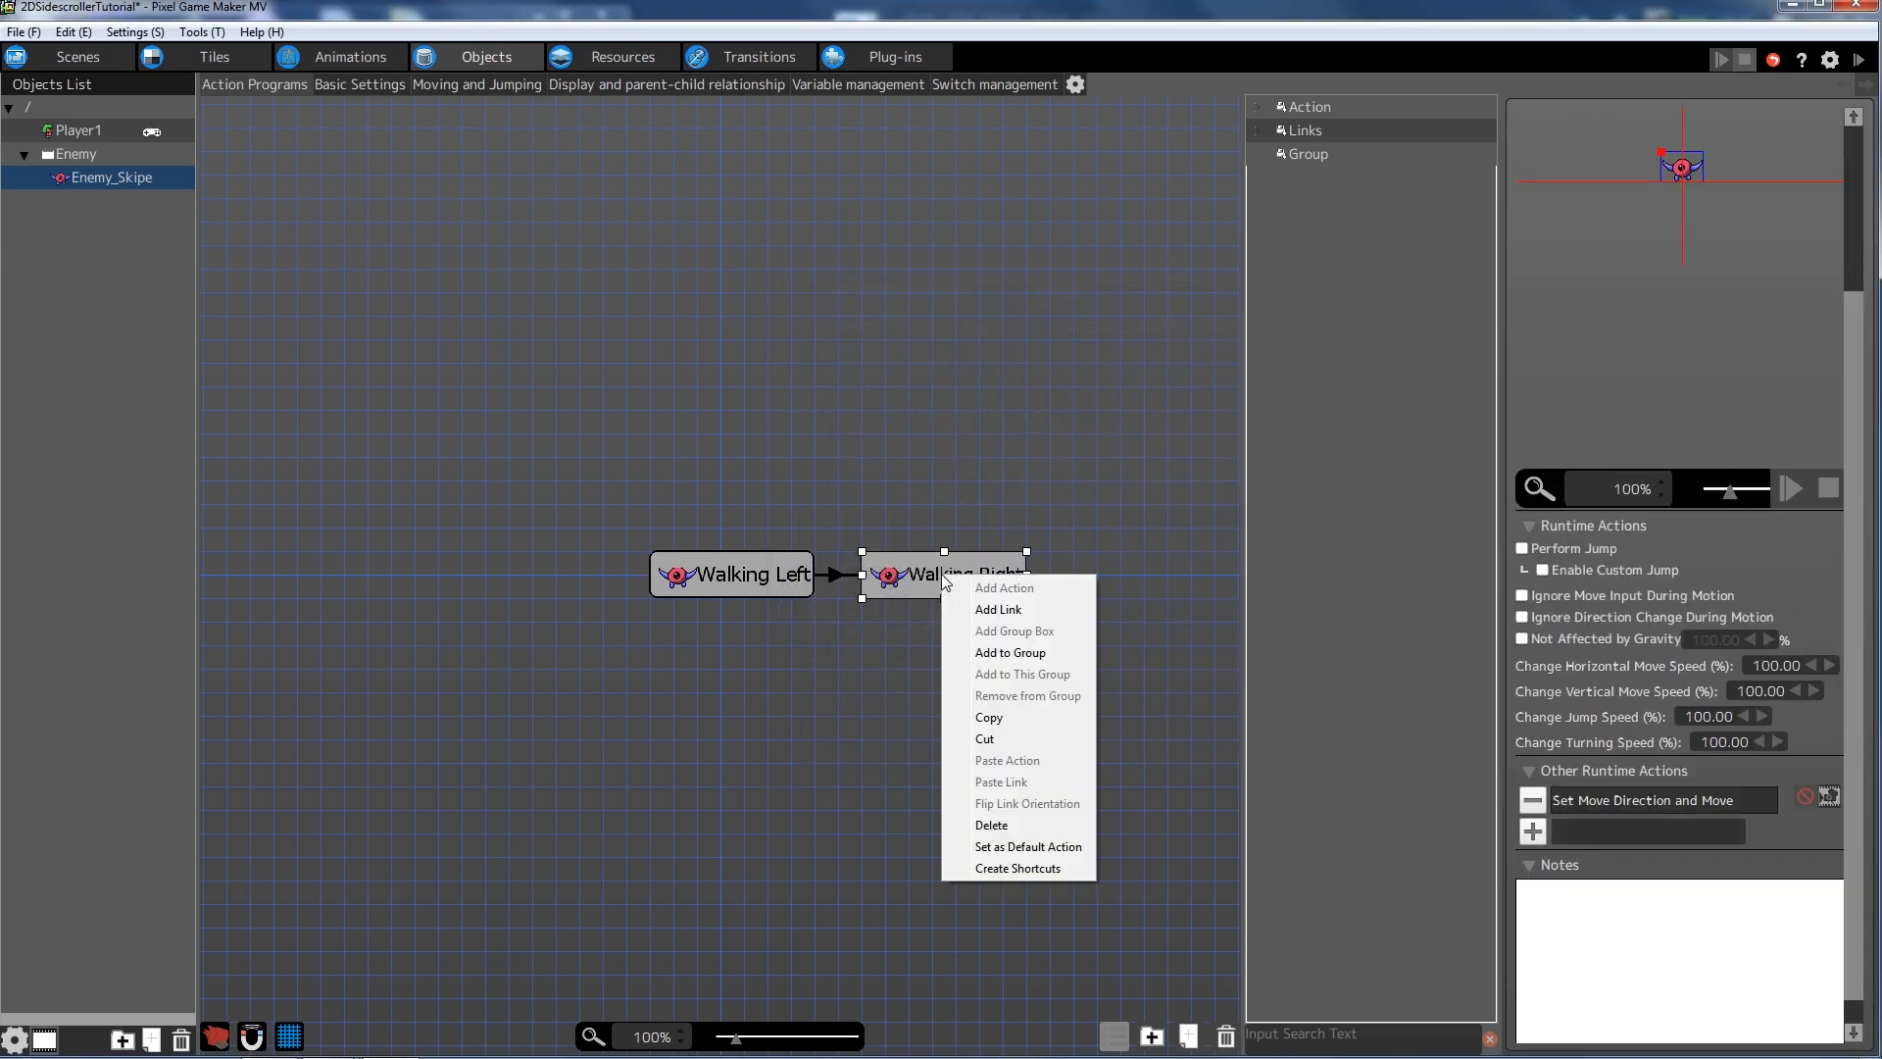
left_click(997, 610)
left_click(775, 588)
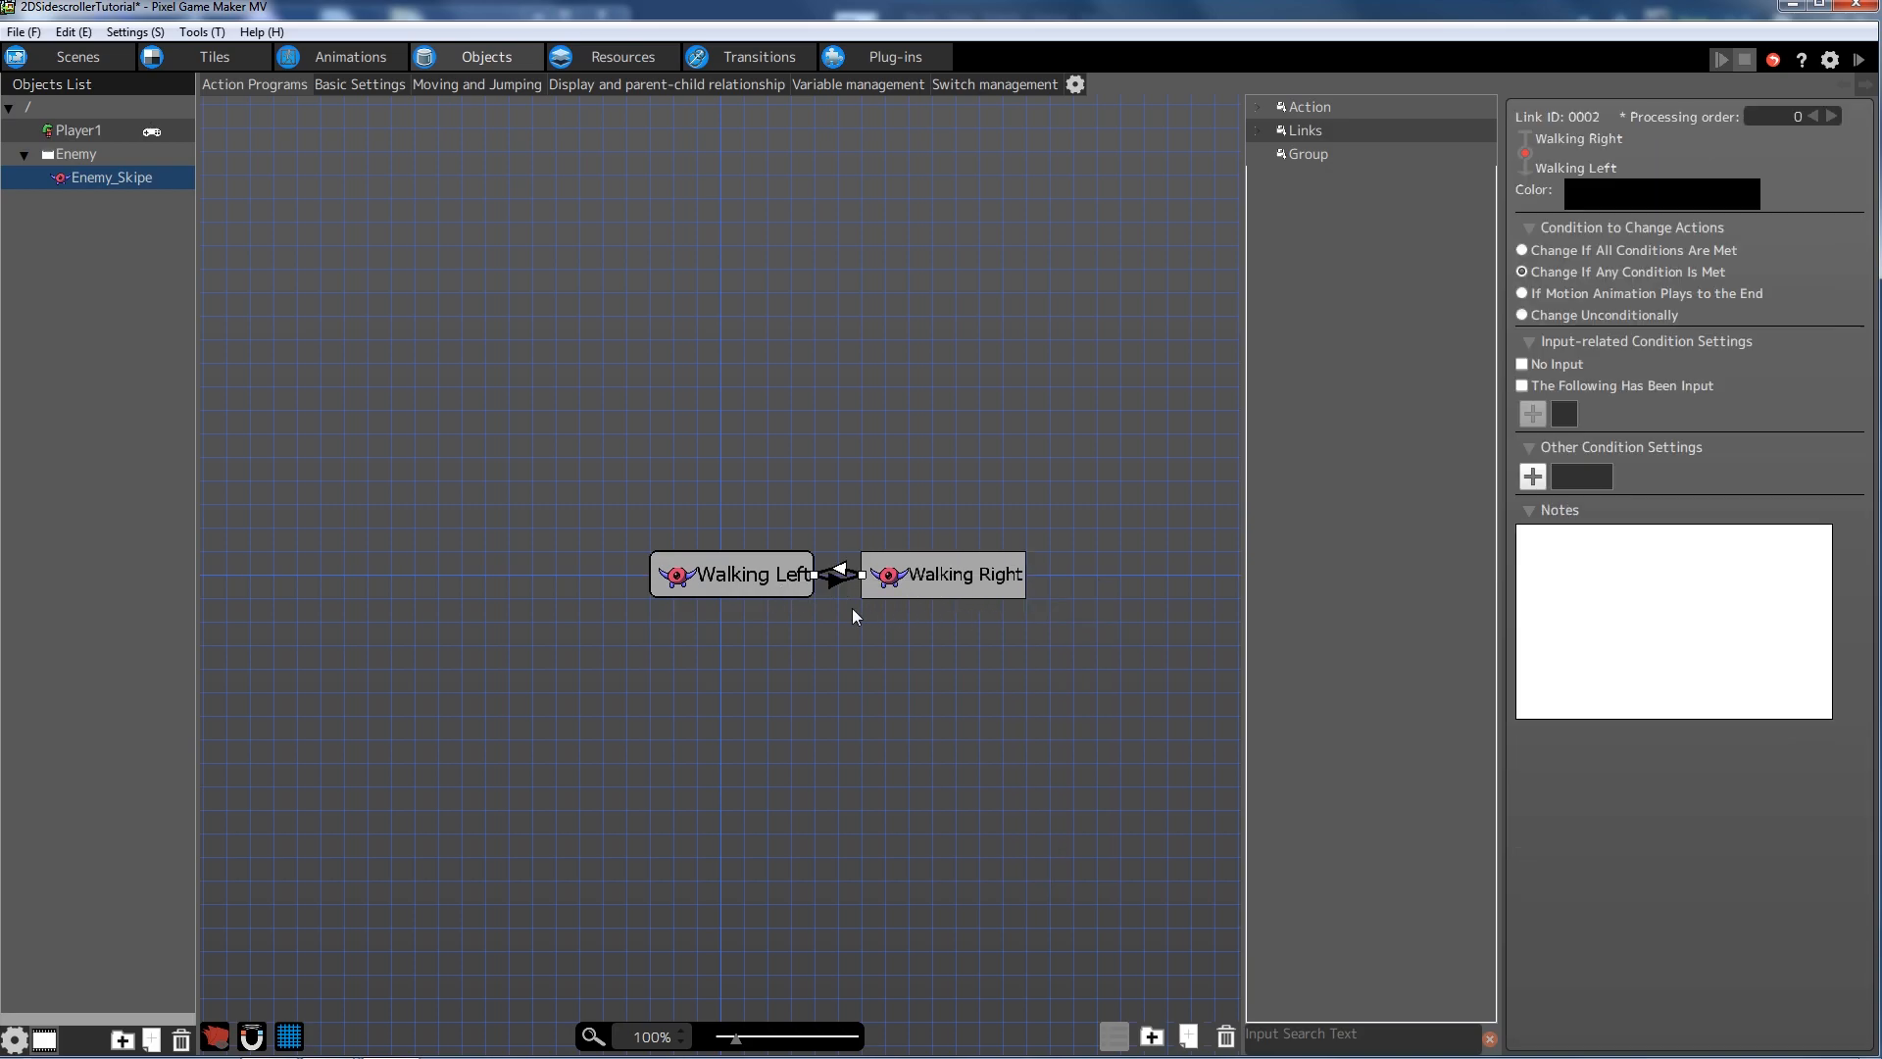
- Give the return link a Contact with Tile's Wall Detection condition for right-side contact, and save the project
left_click(1533, 478)
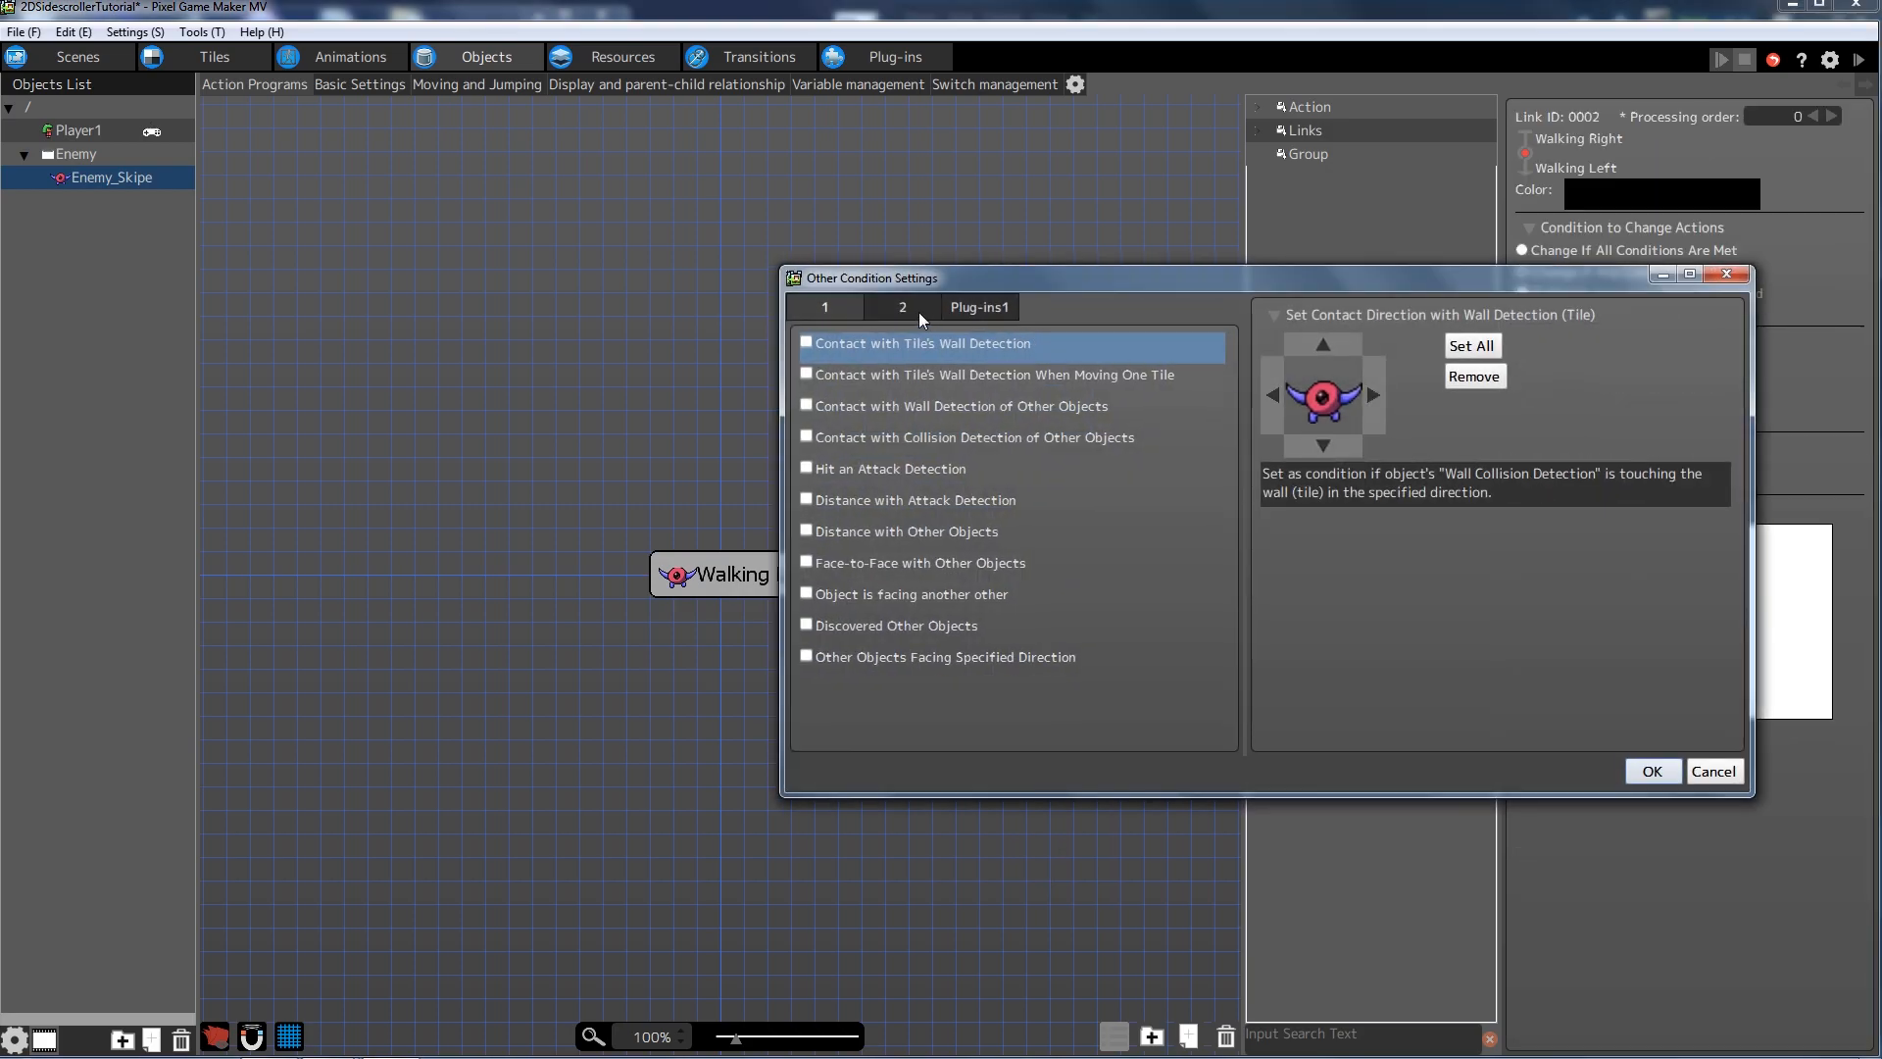
left_click(1377, 395)
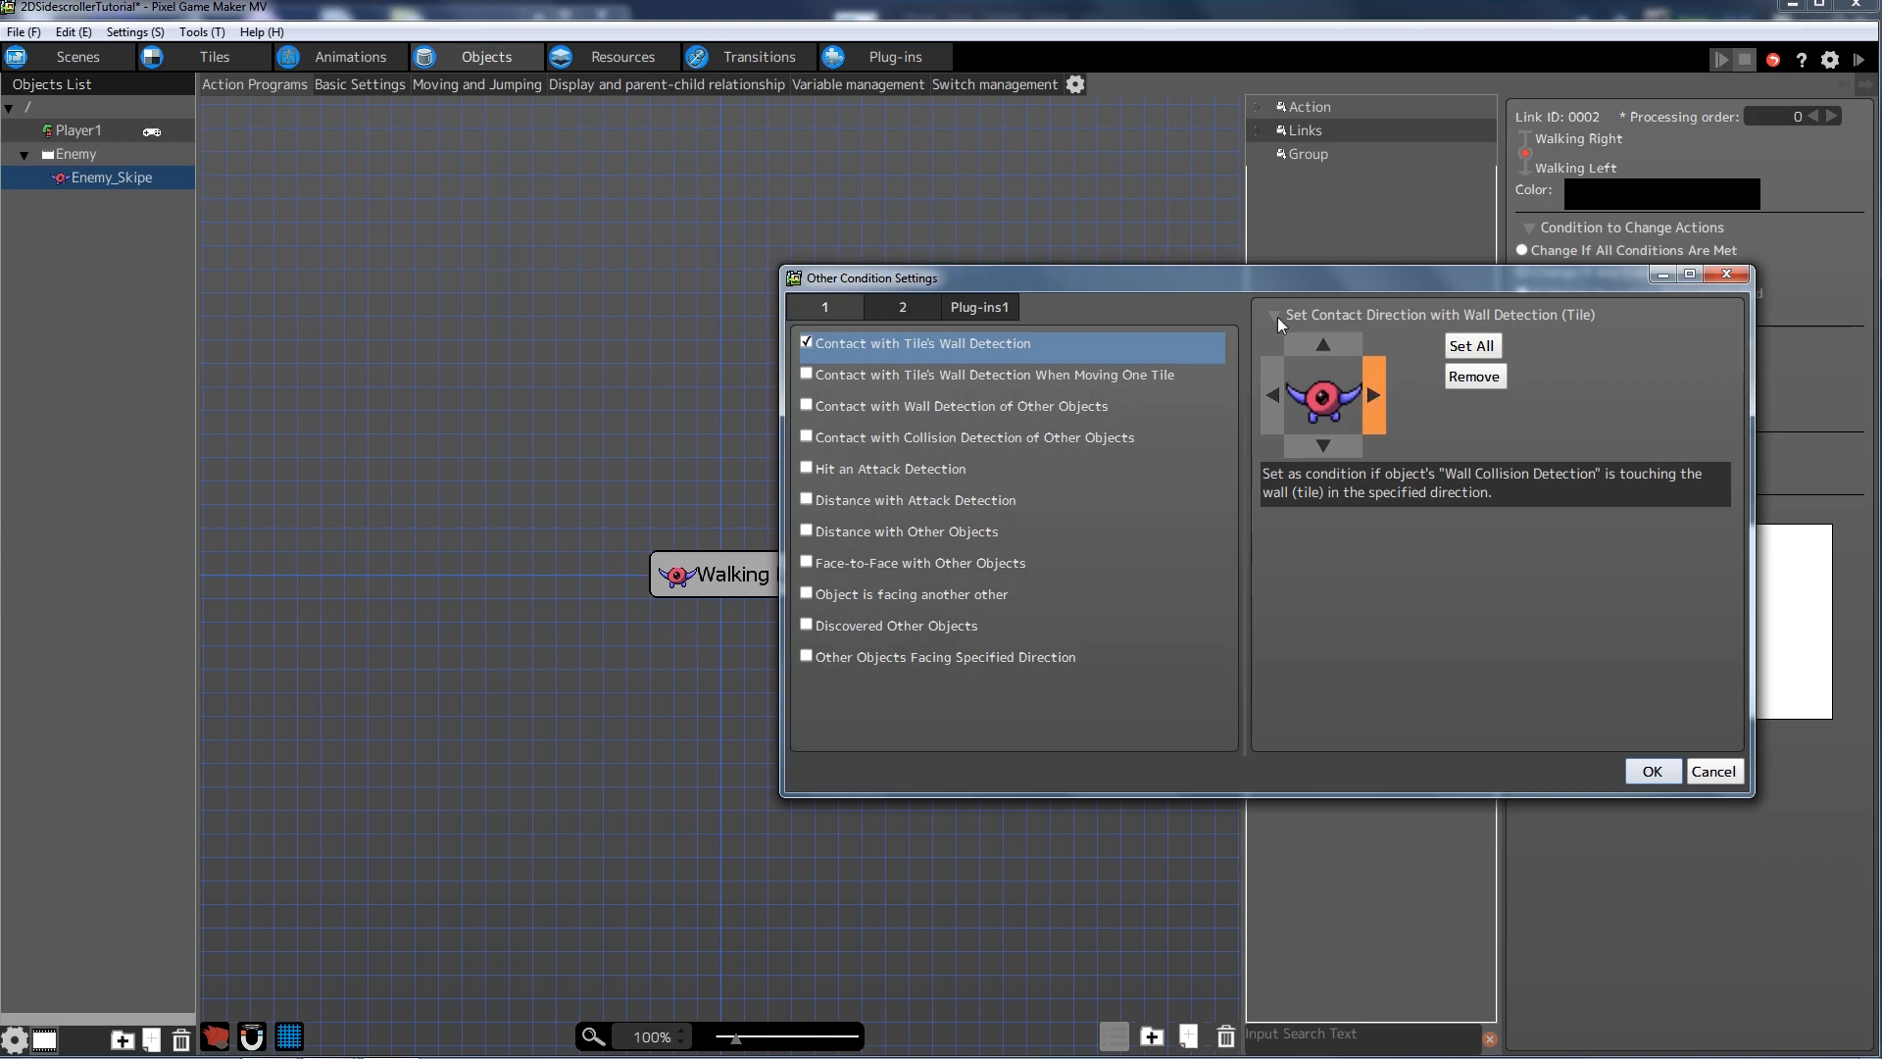
left_click(1651, 771)
left_click(1010, 737)
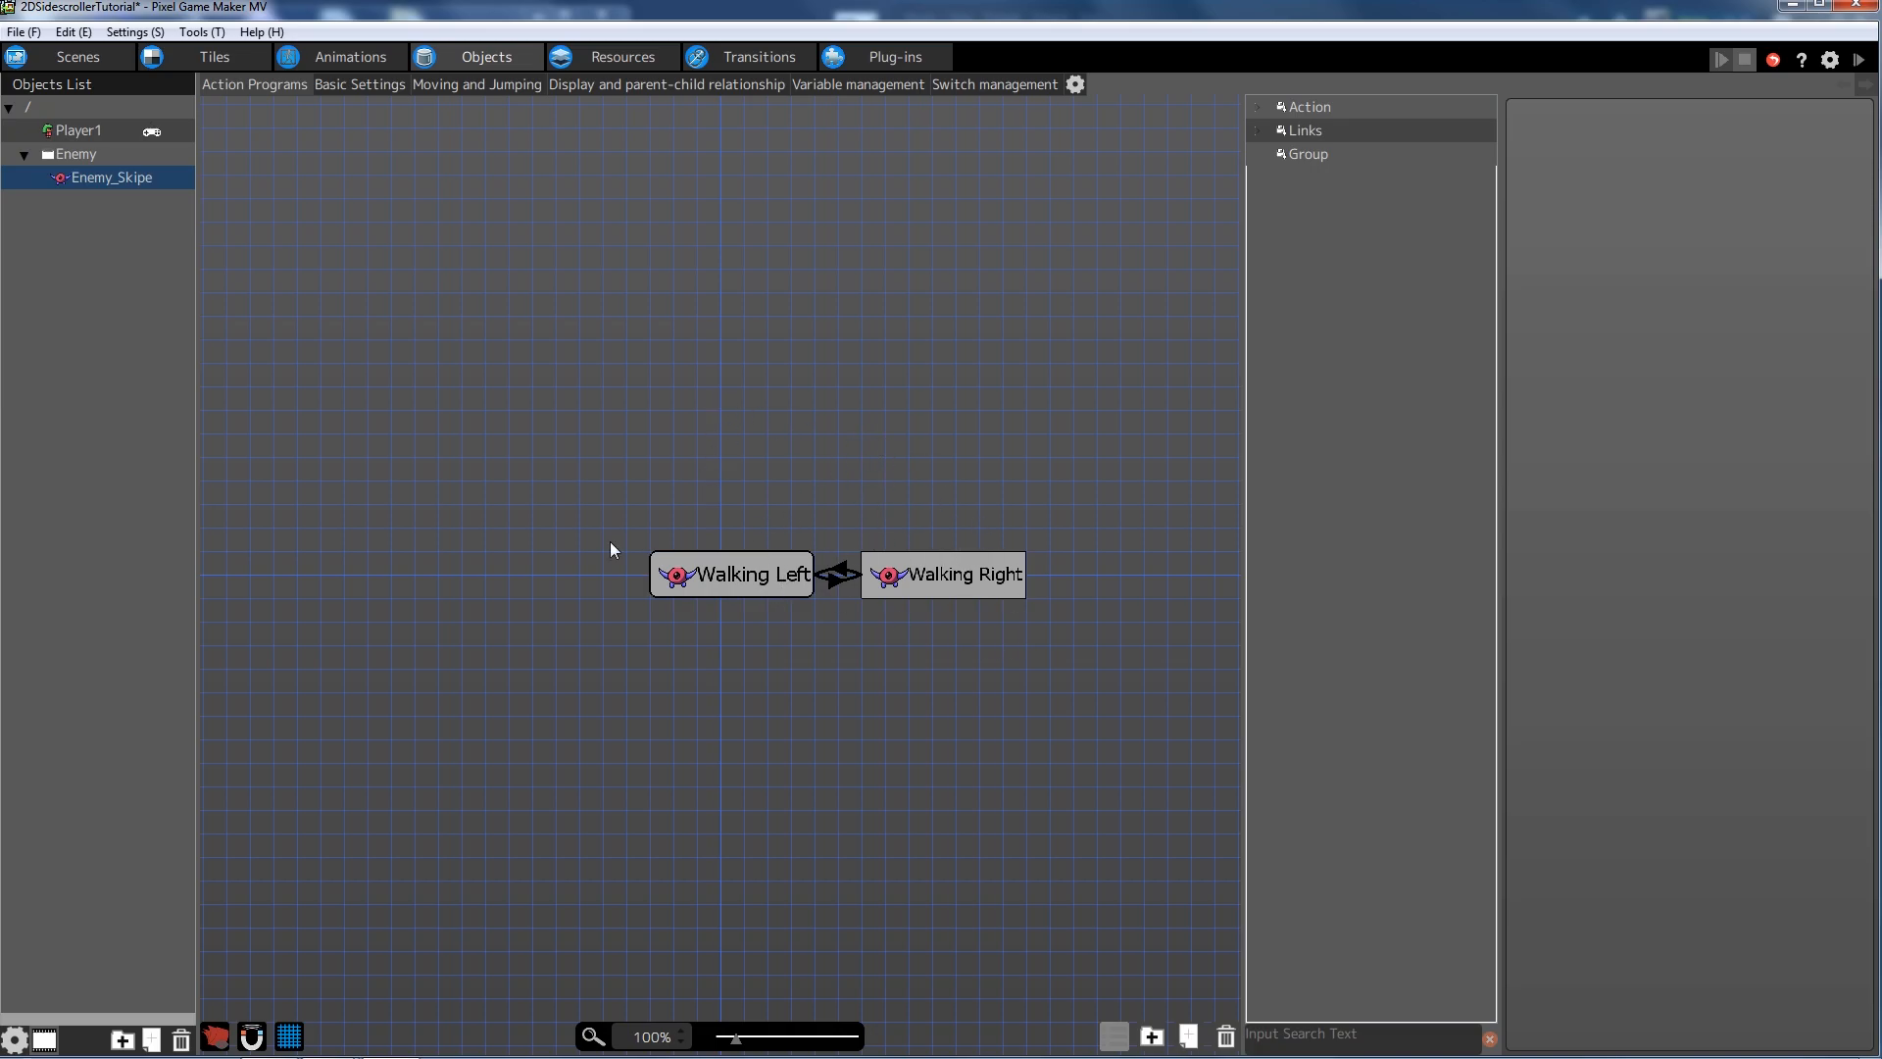
left_click(38, 39)
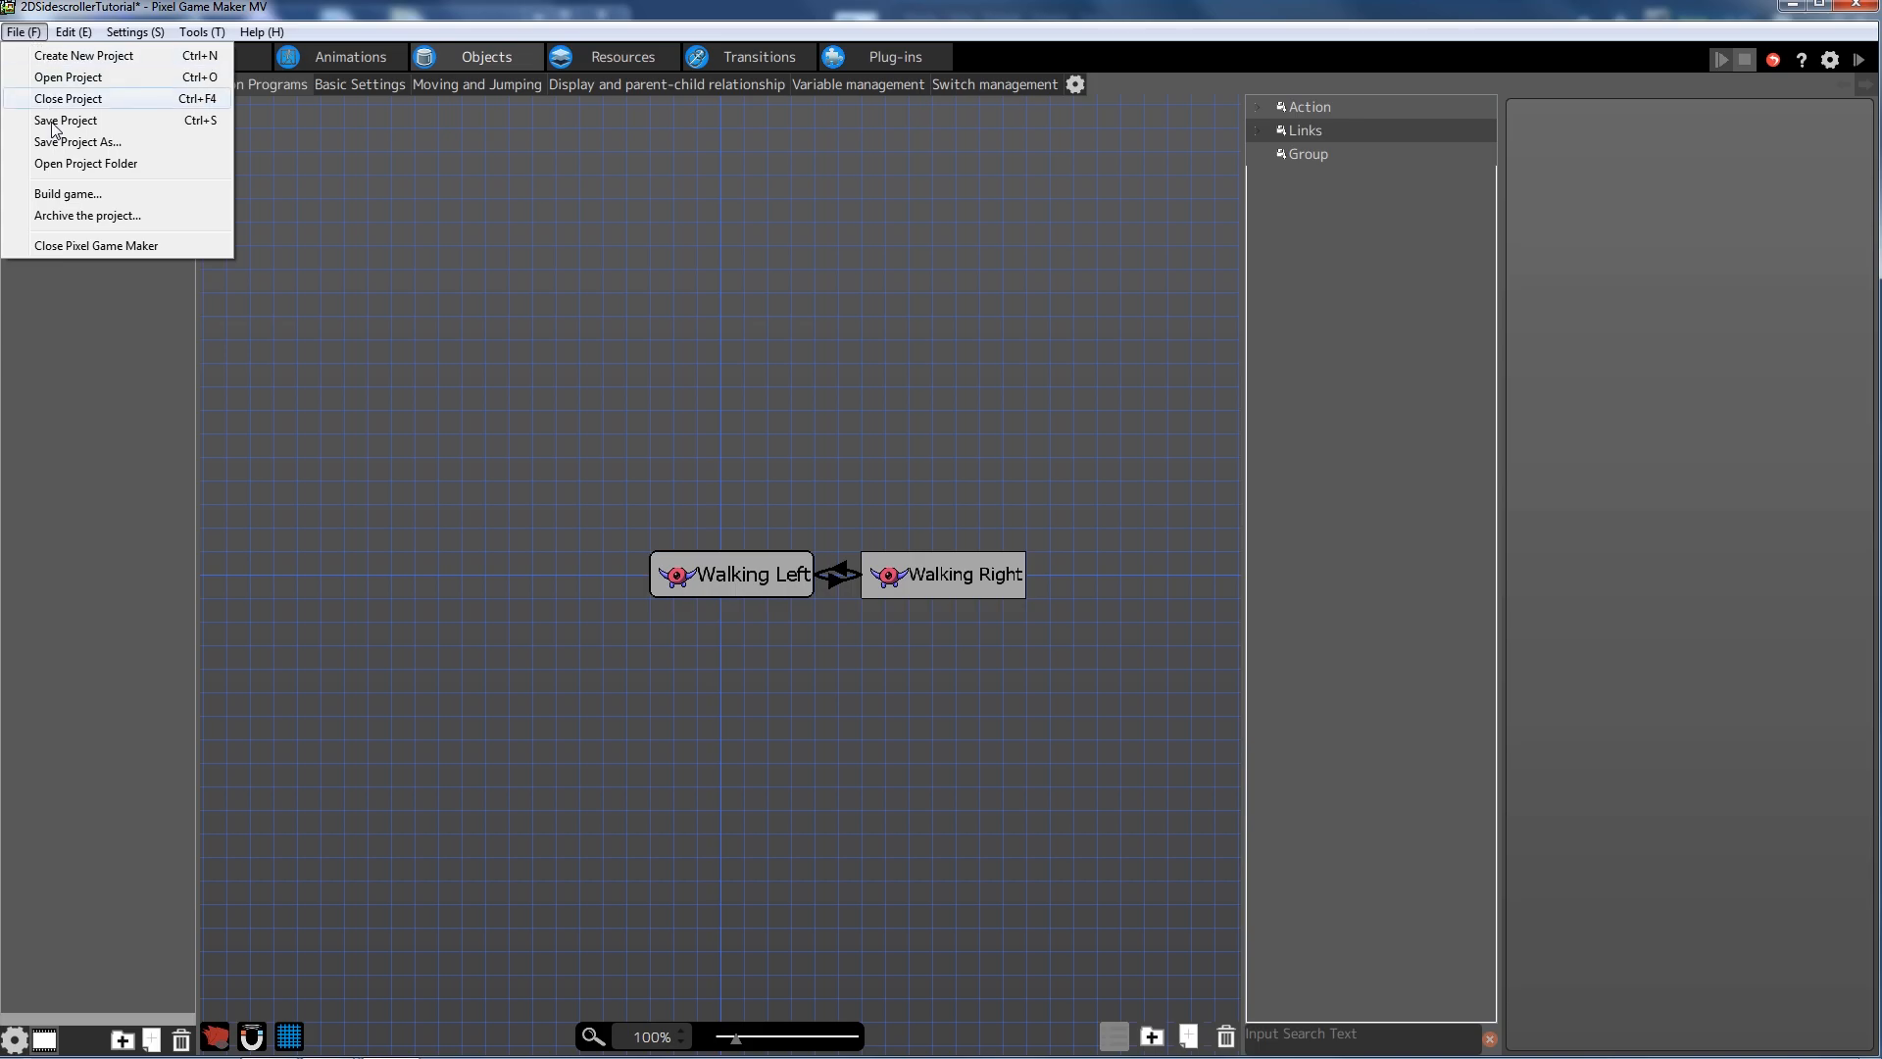
left_click(58, 122)
- Place two small square ground blocks on top of the long first platform in the Level 1 scene
left_click(43, 59)
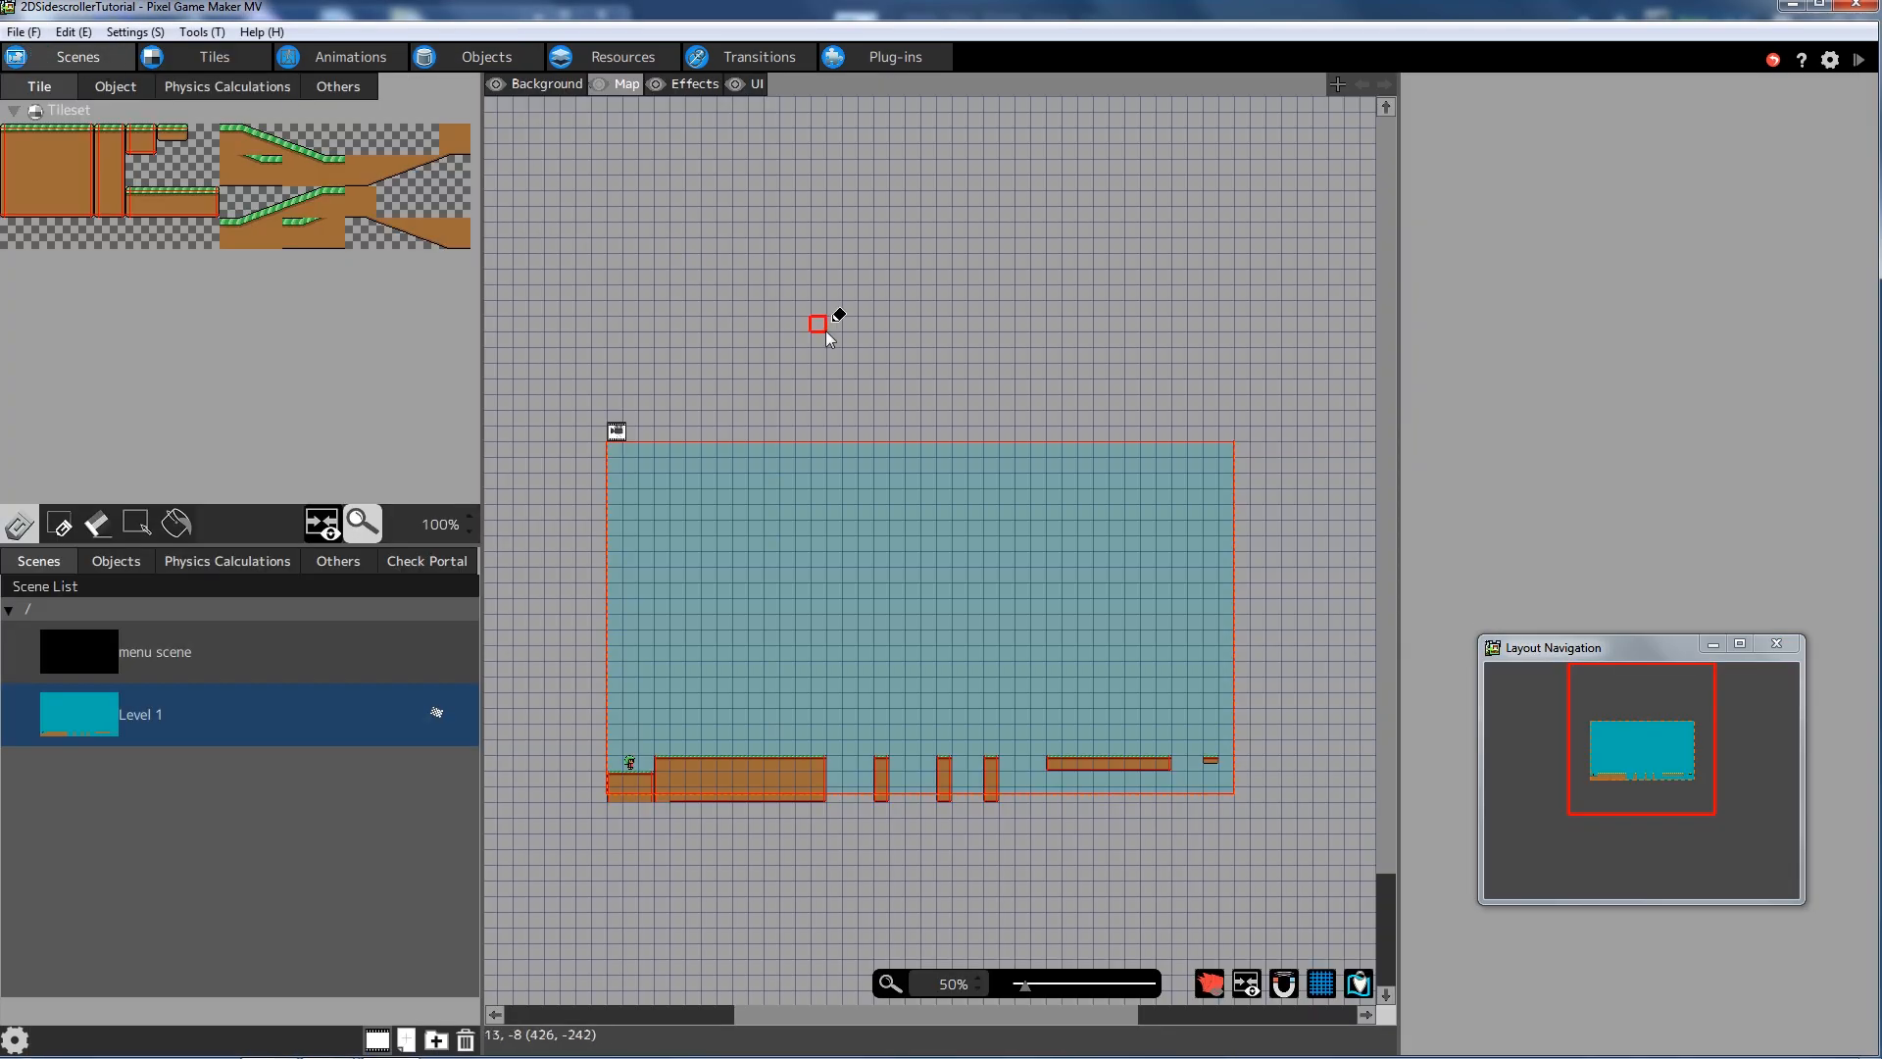
left_click(152, 152)
left_click(715, 747)
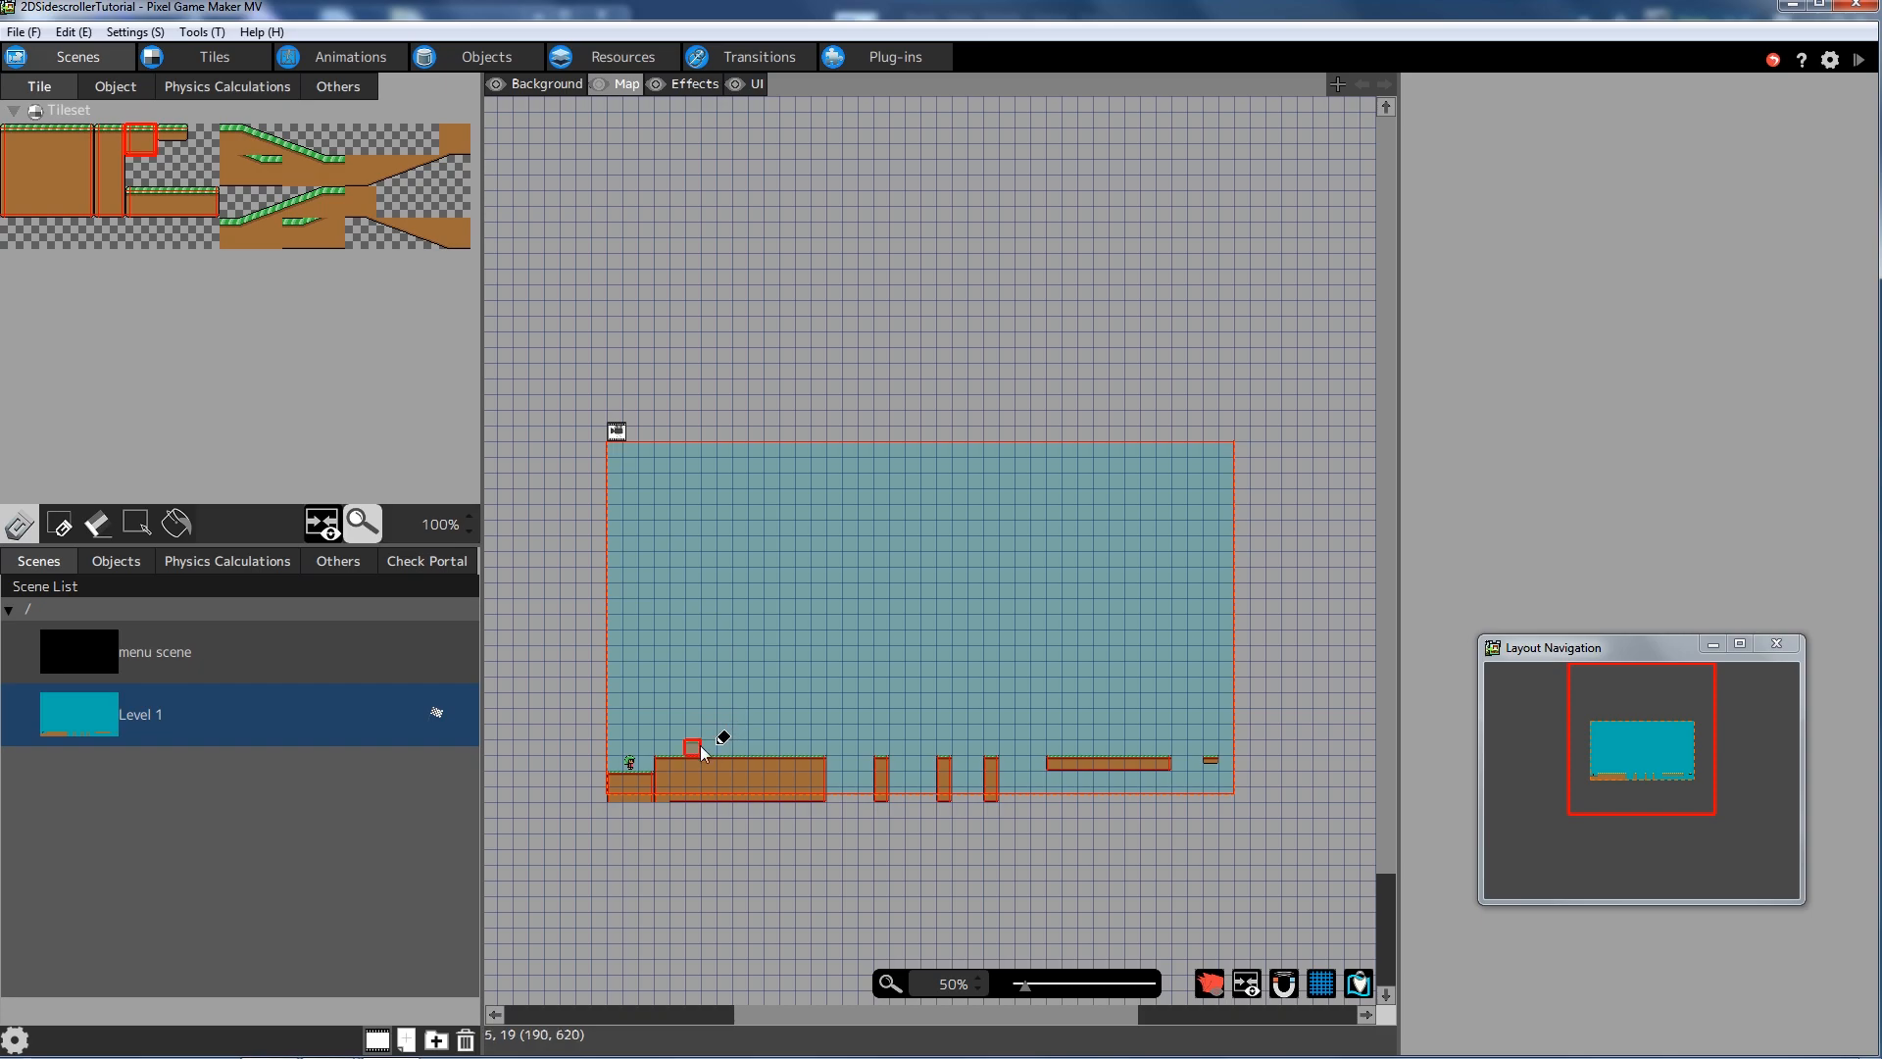
left_click(823, 747)
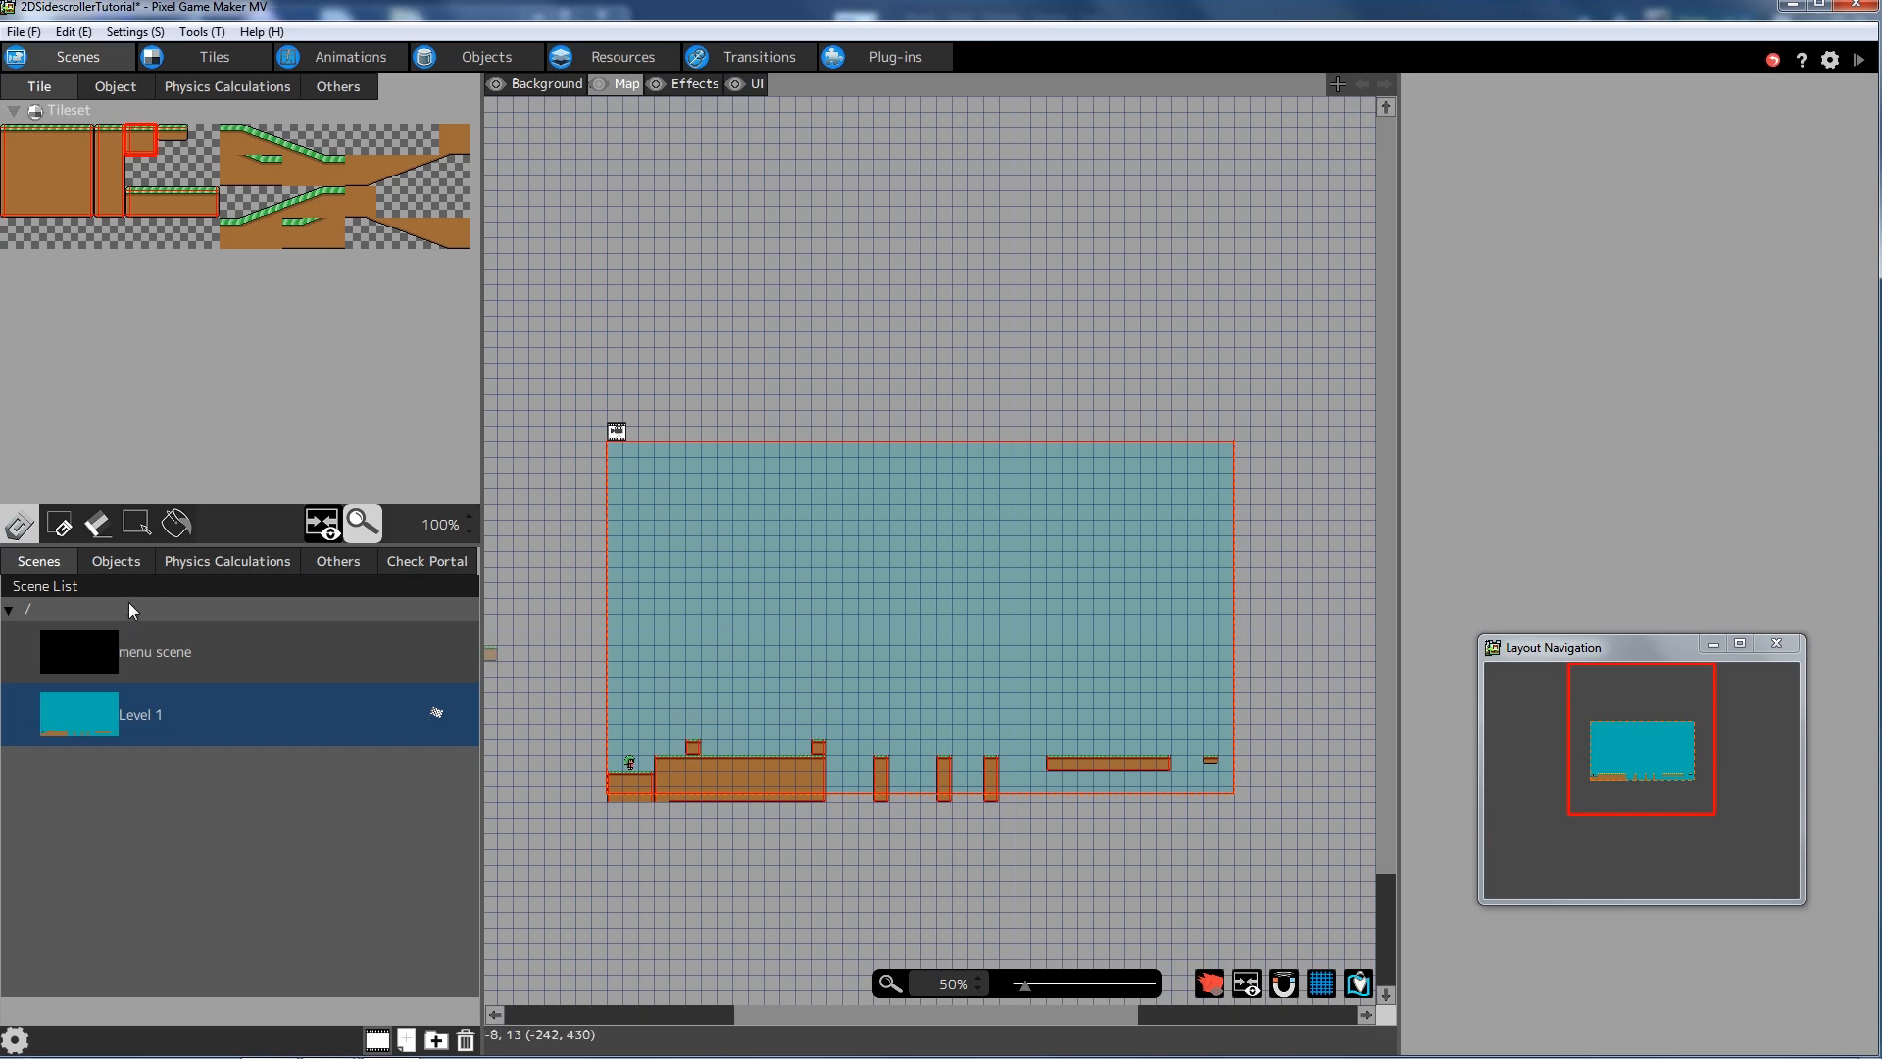
- Place the Enemy_Skipe object on the platform between the two blocks, close to the right-hand block
left_click(117, 88)
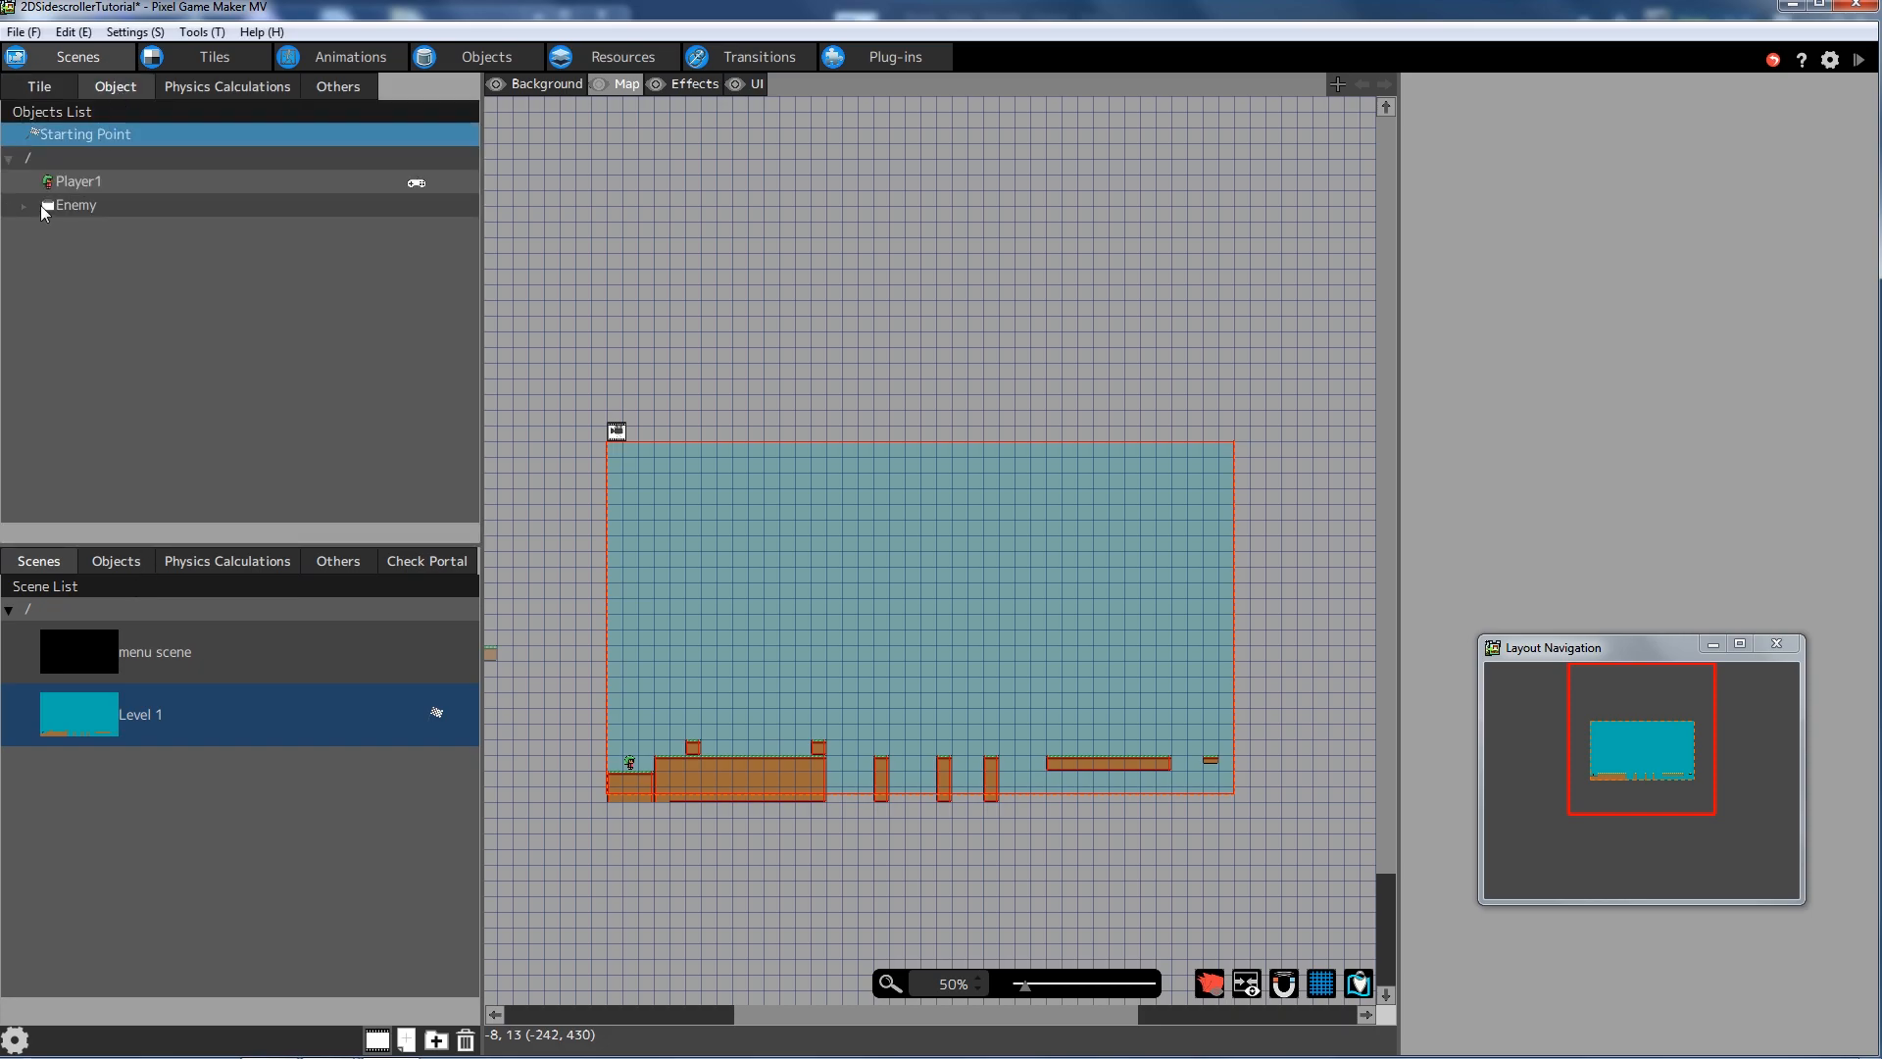
left_click(25, 206)
left_click(100, 230)
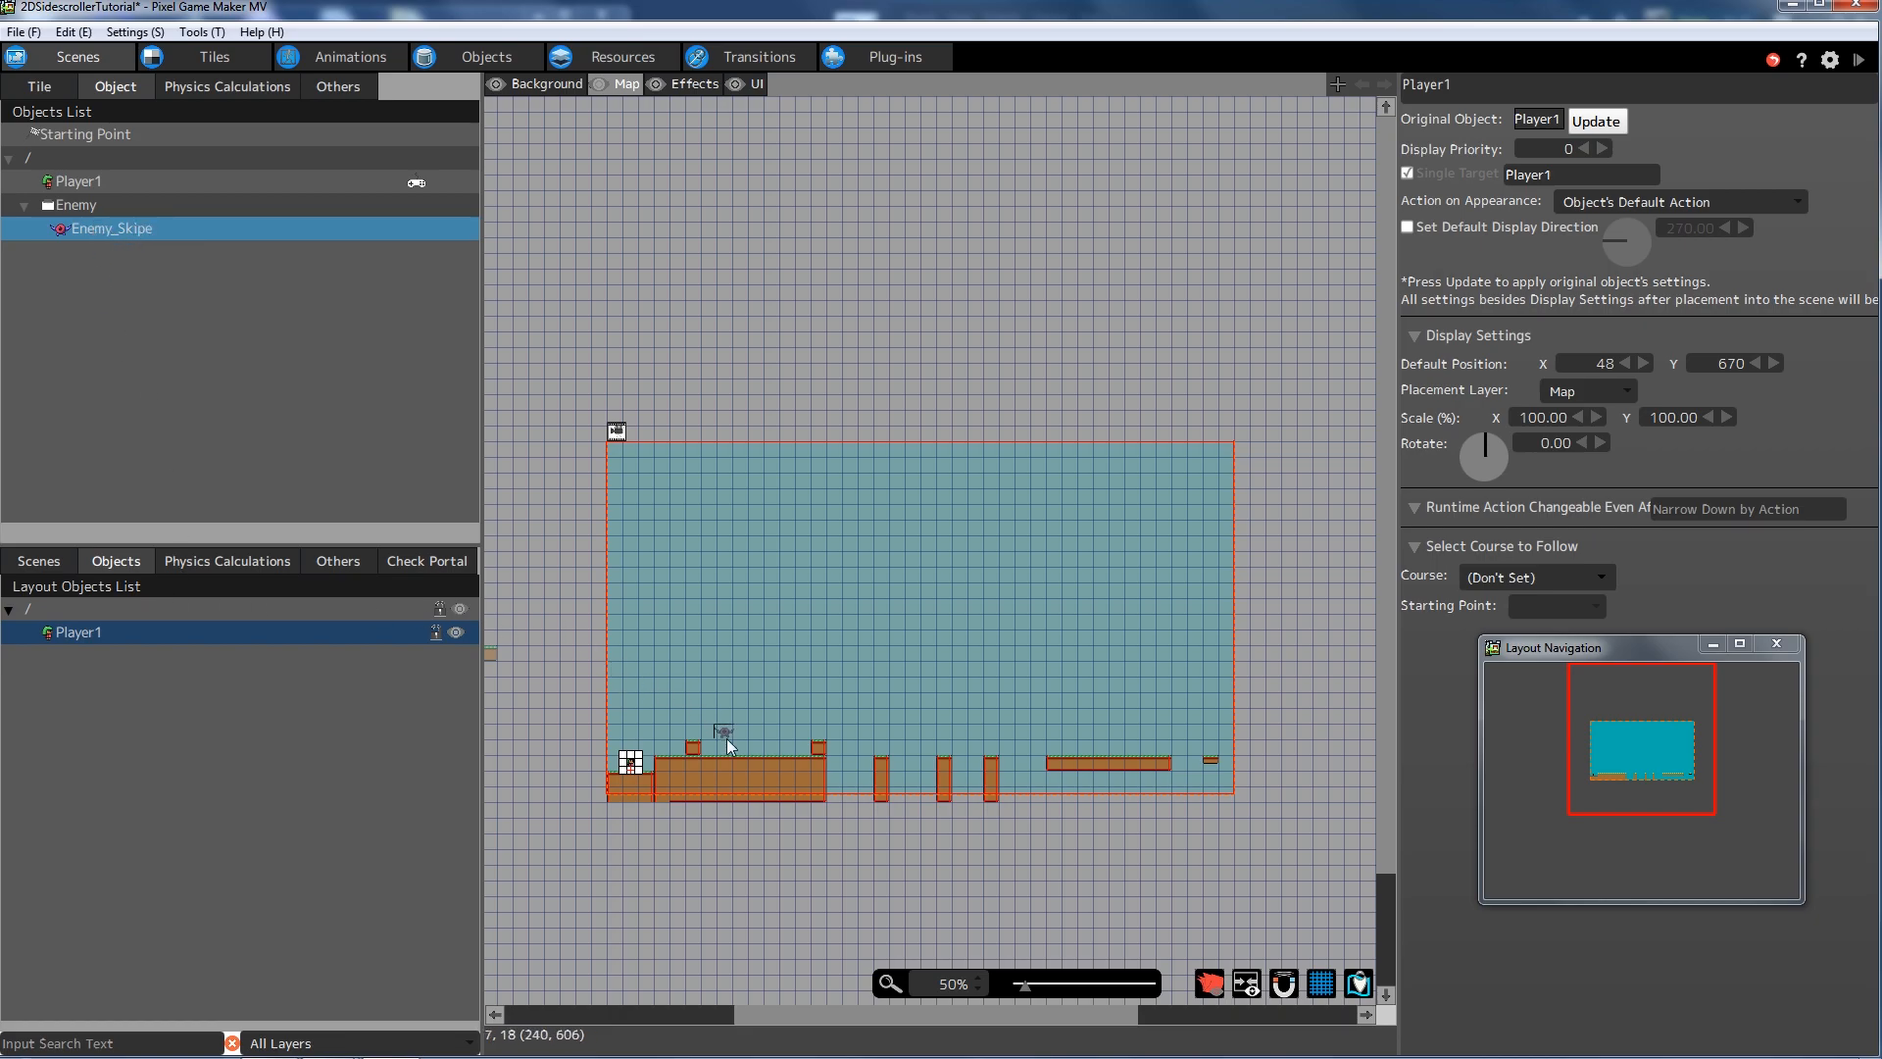
left_click(794, 750)
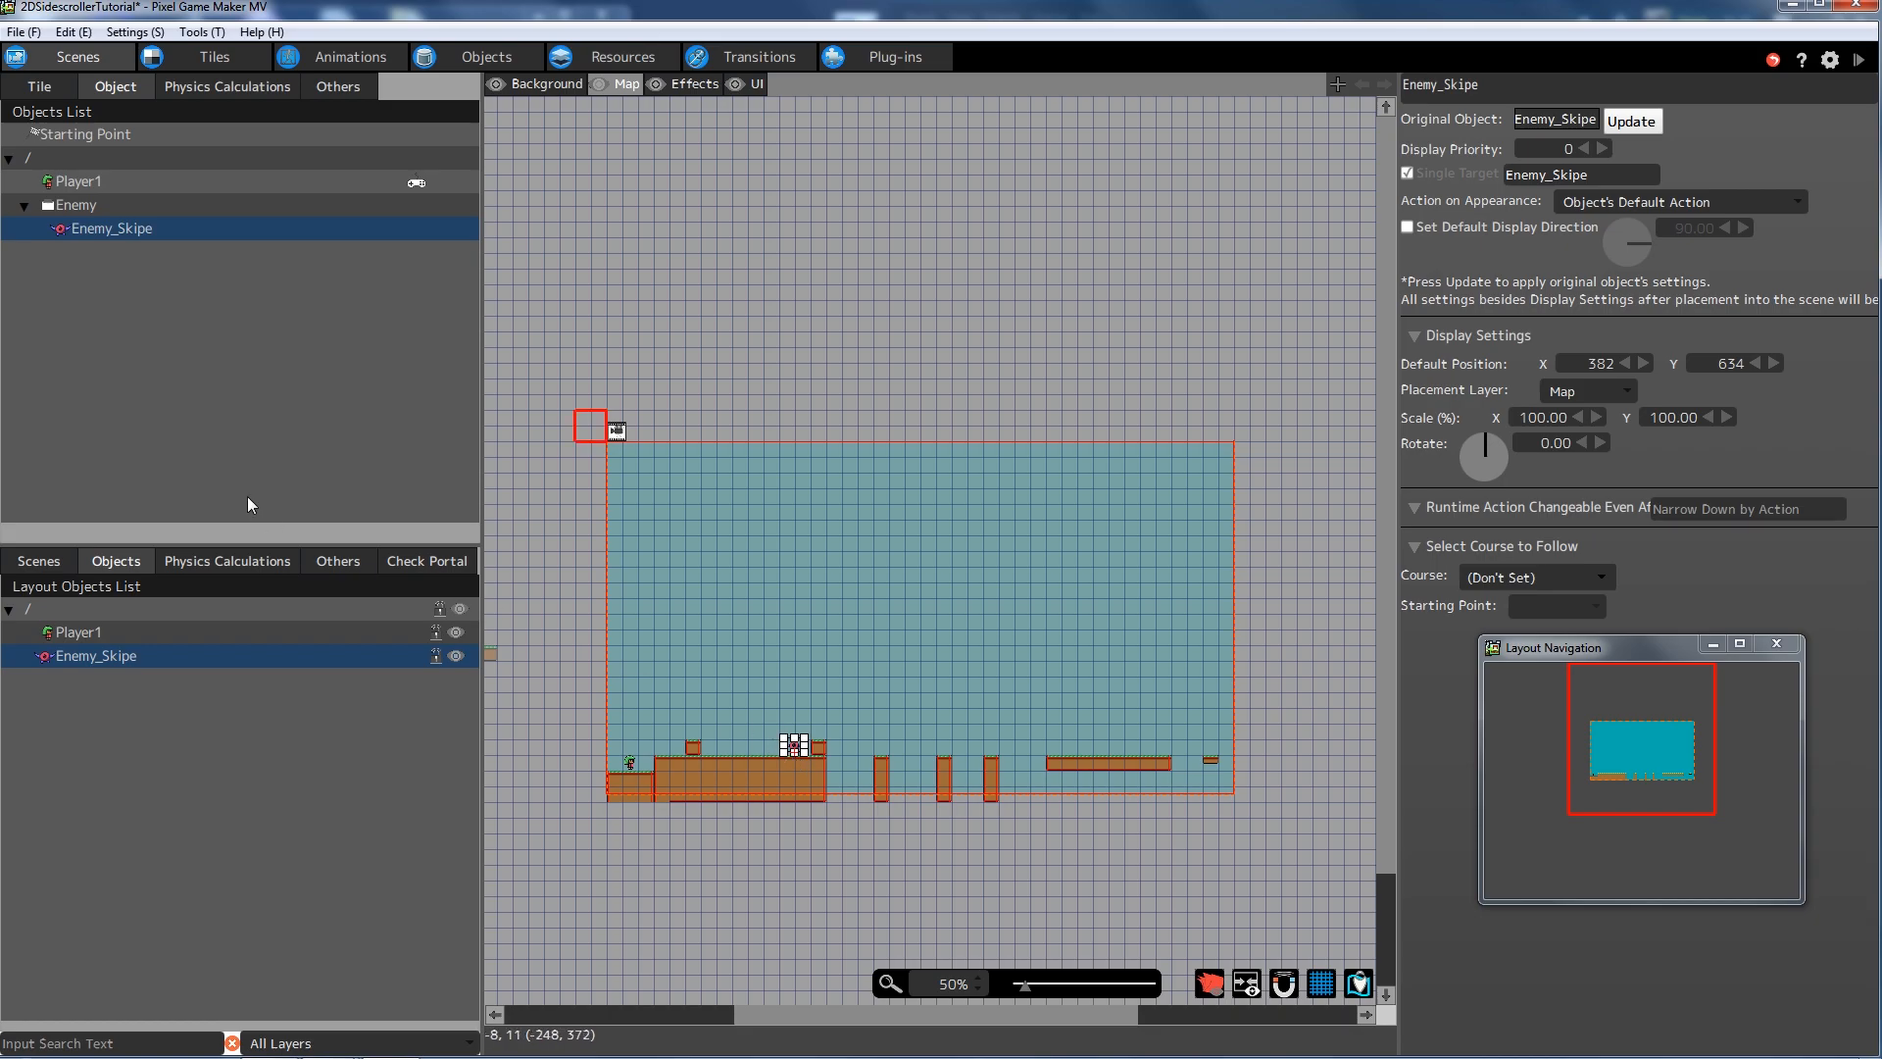
- Rename the Enemy_Skipe object in the objects list to Enemy_Spike
left_click(481, 57)
right_click(108, 176)
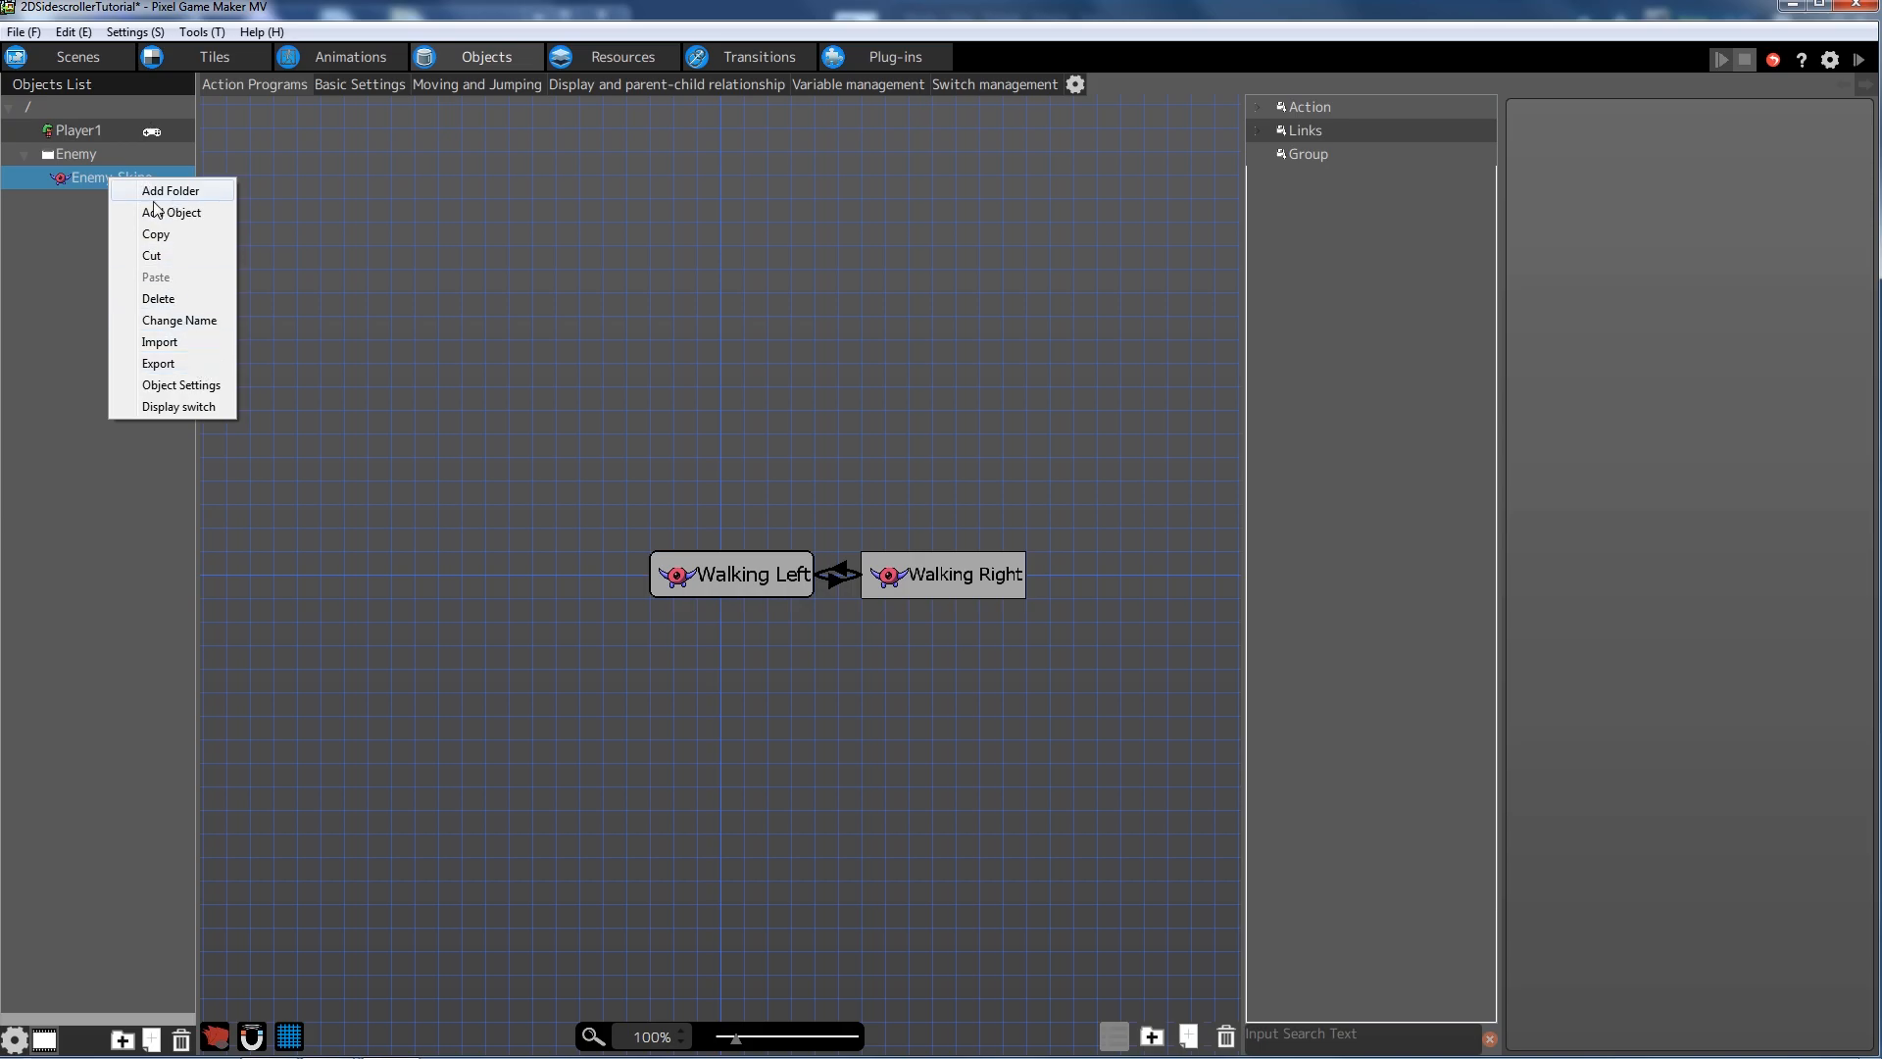
left_click(180, 320)
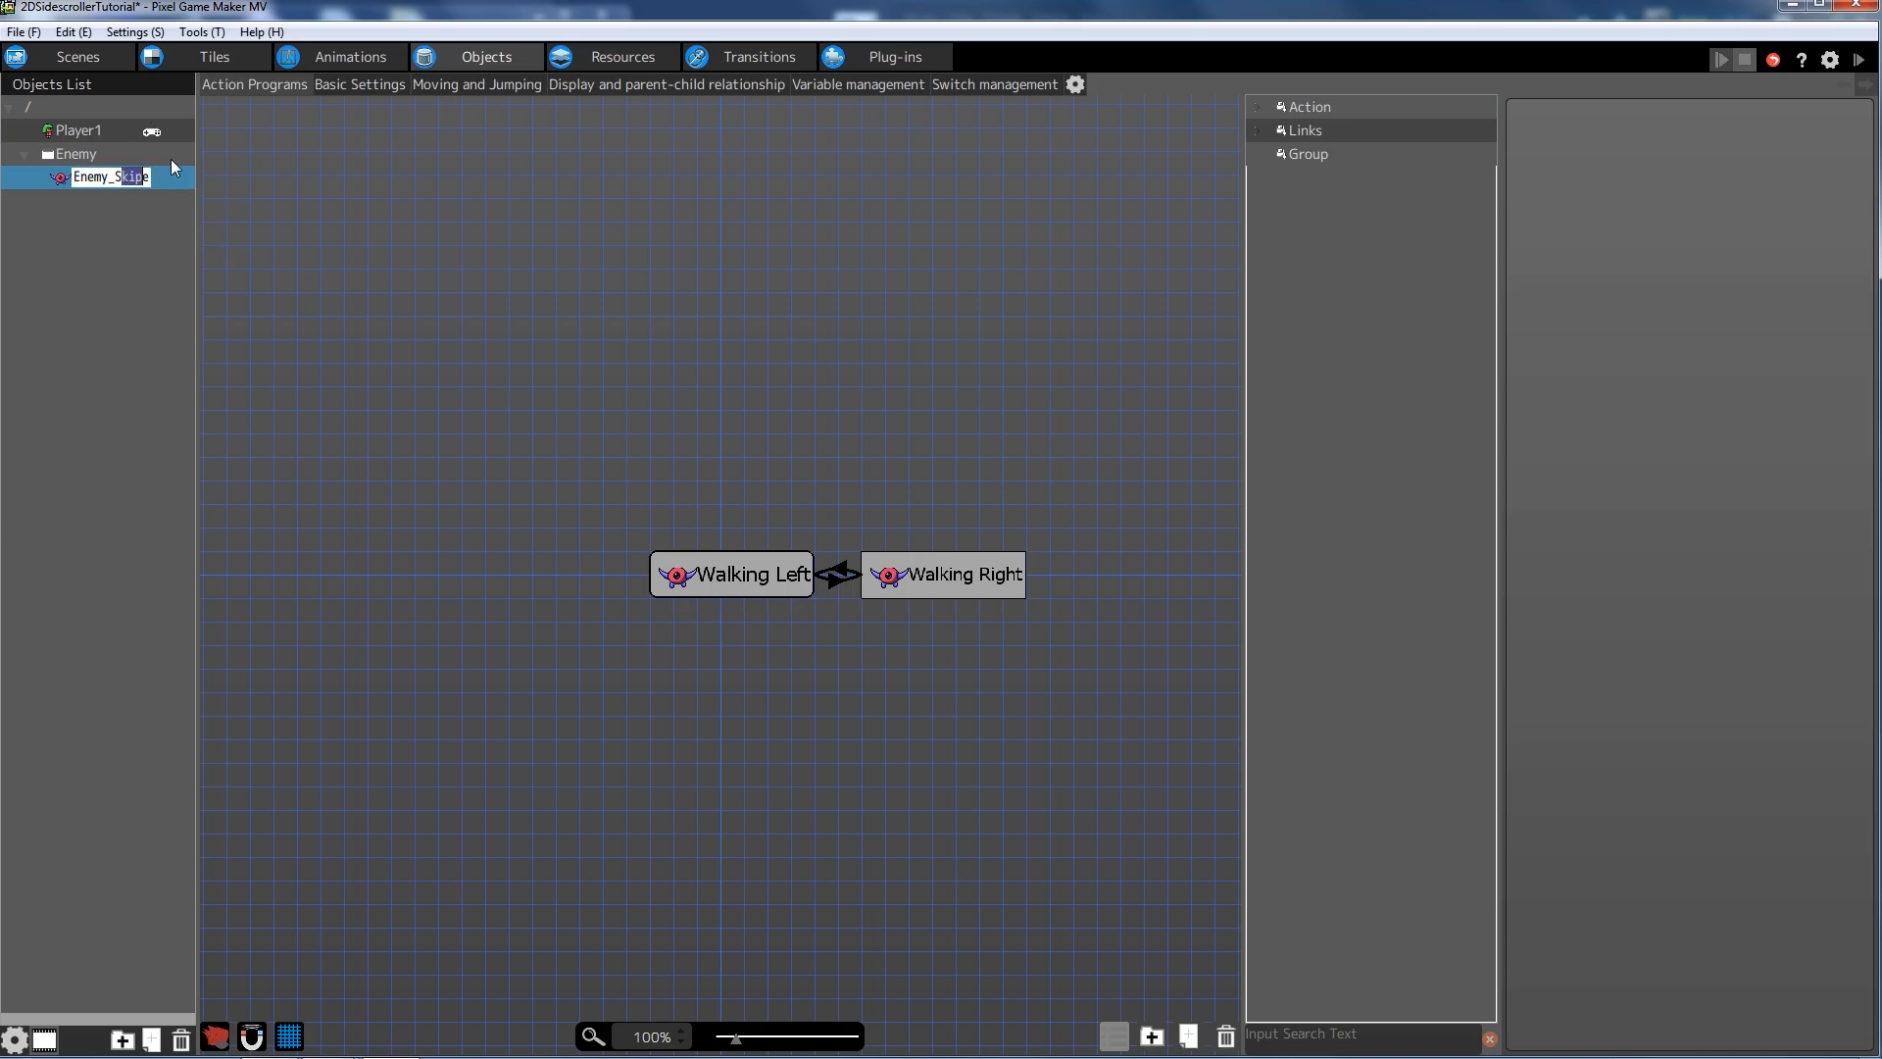
key("Return")
- Test play the Level 1 scene to watch the enemy's movement between the blocks, and close the game window
left_click(68, 55)
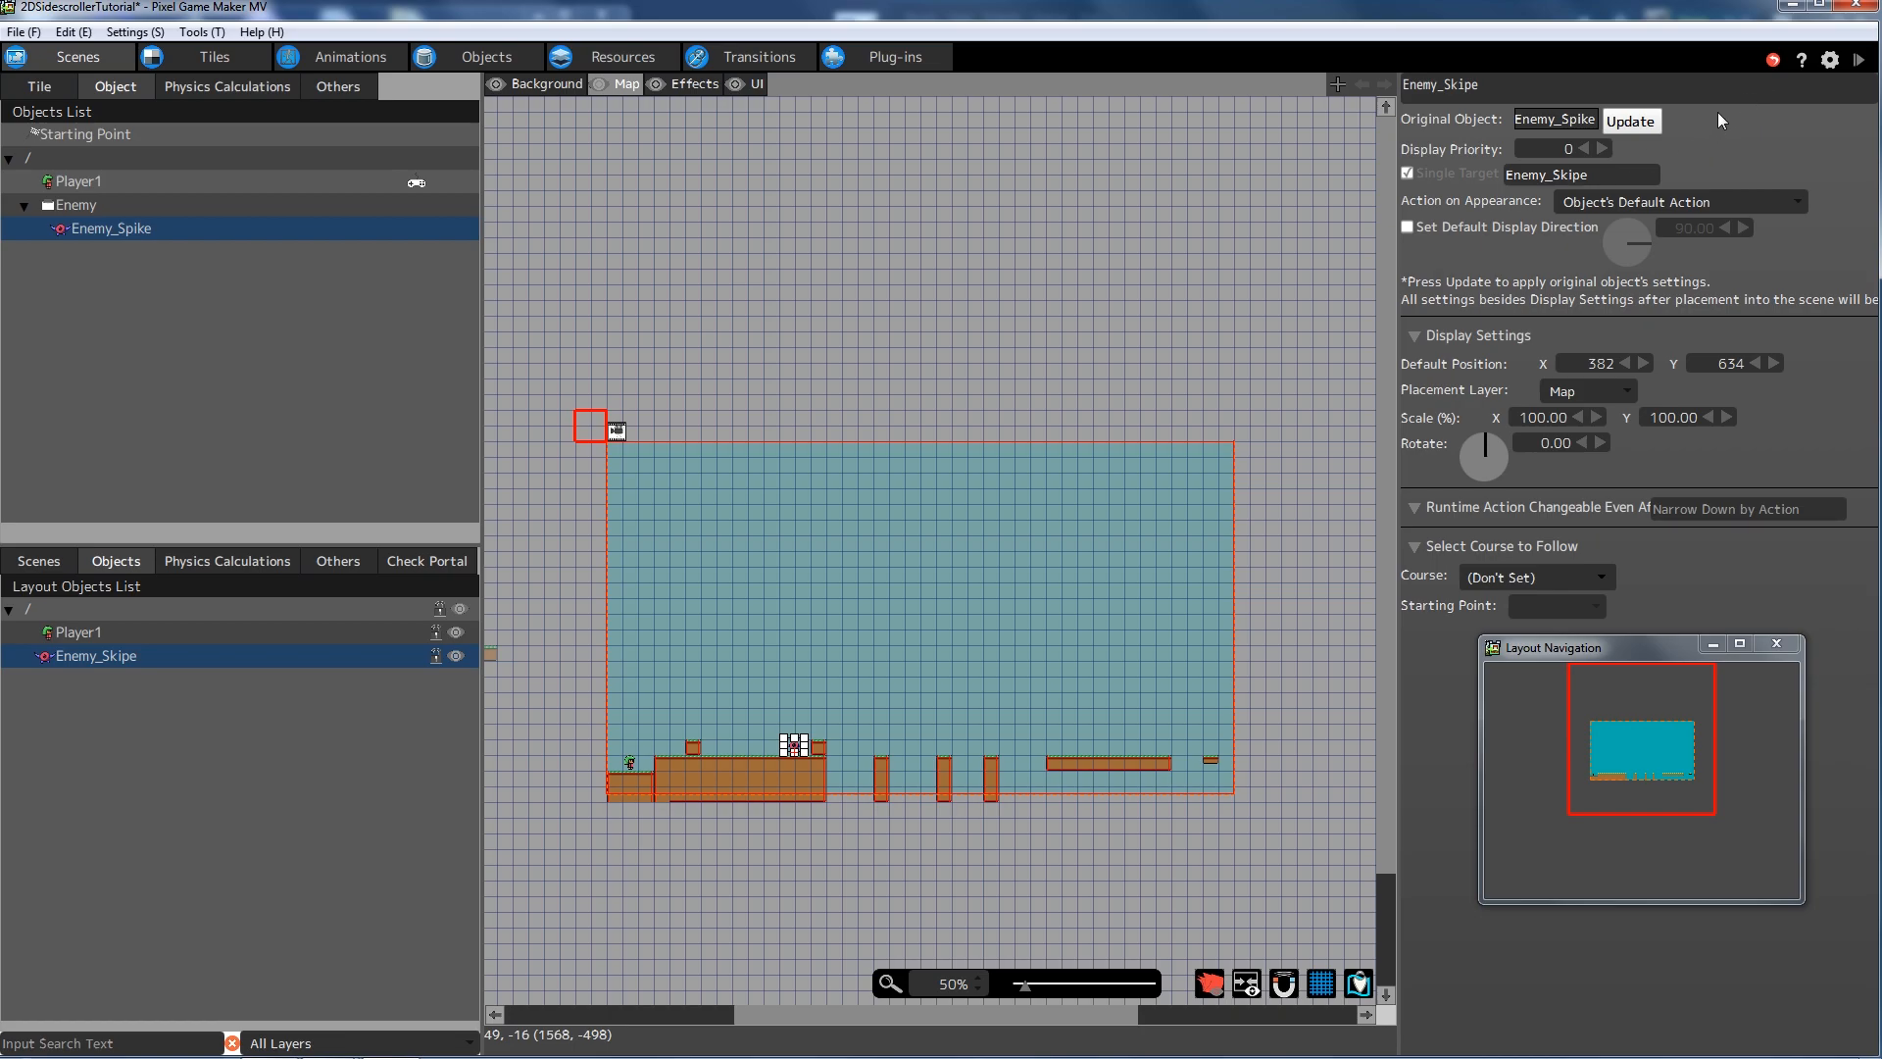
left_click(1858, 58)
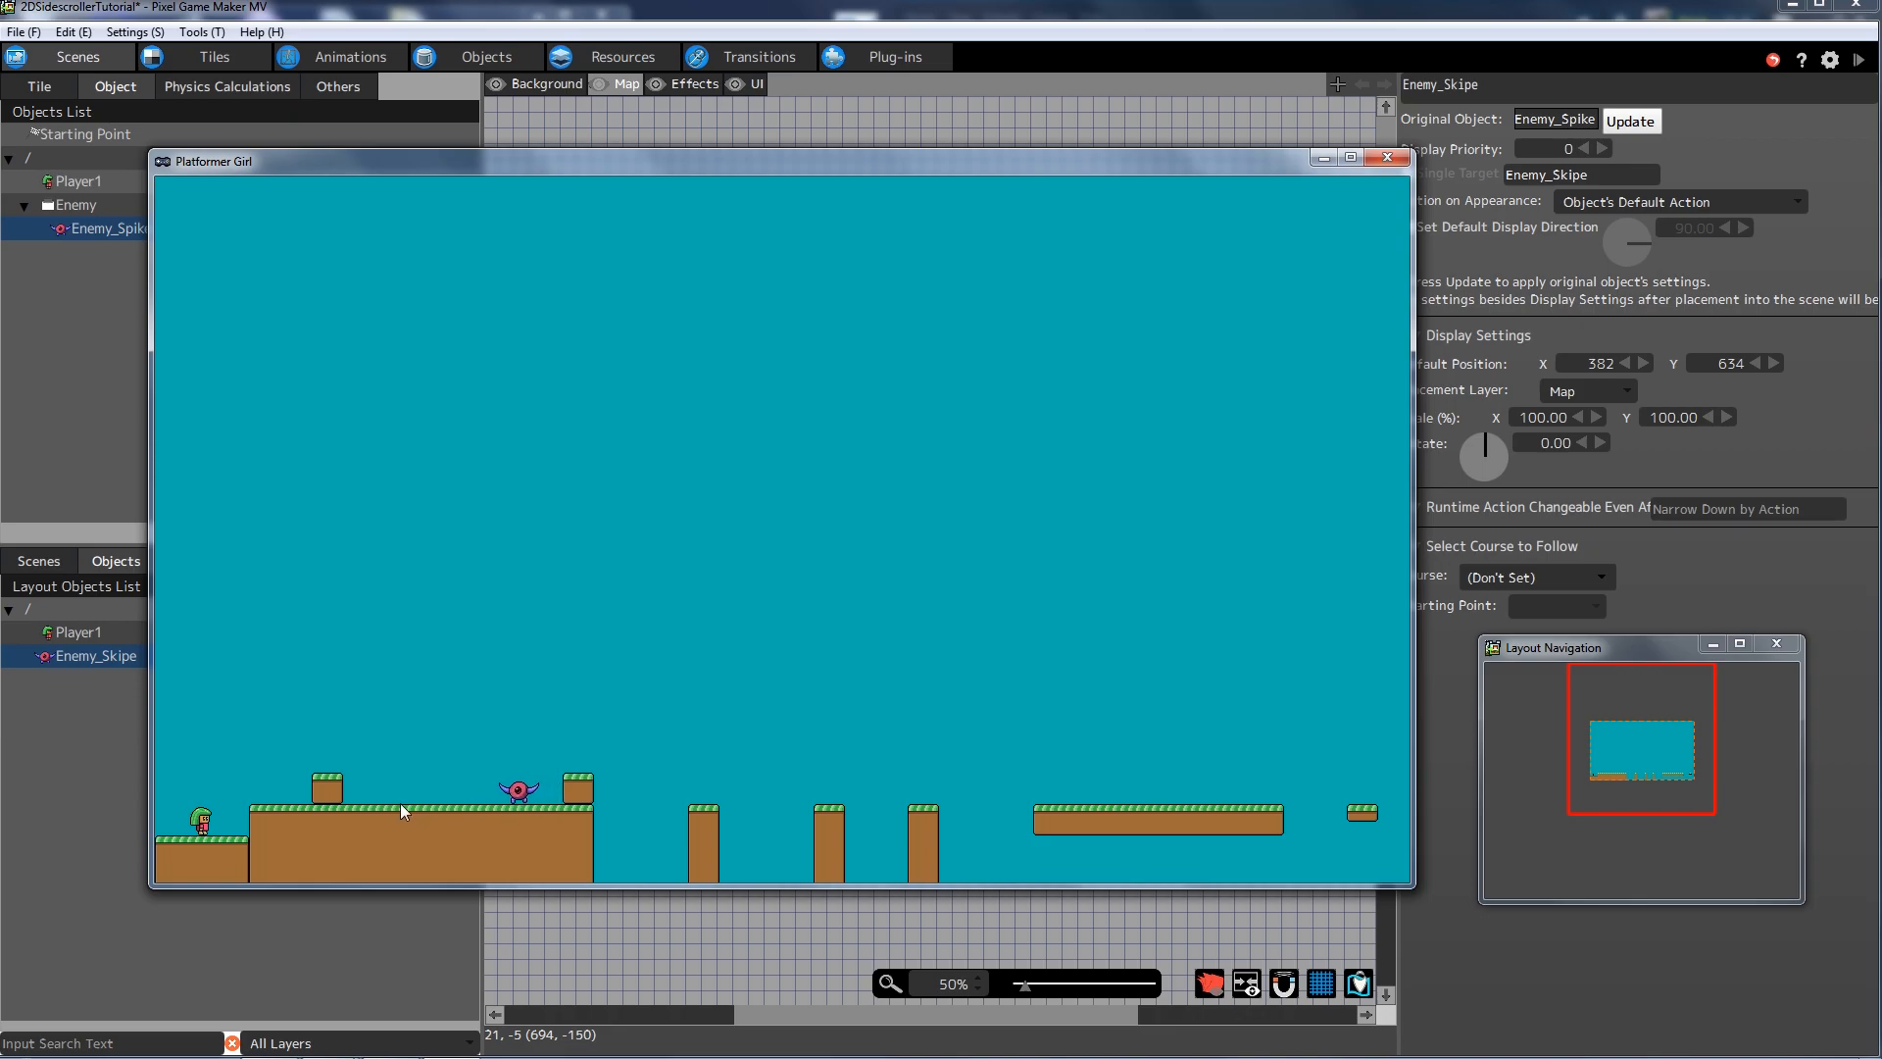
left_click(1387, 157)
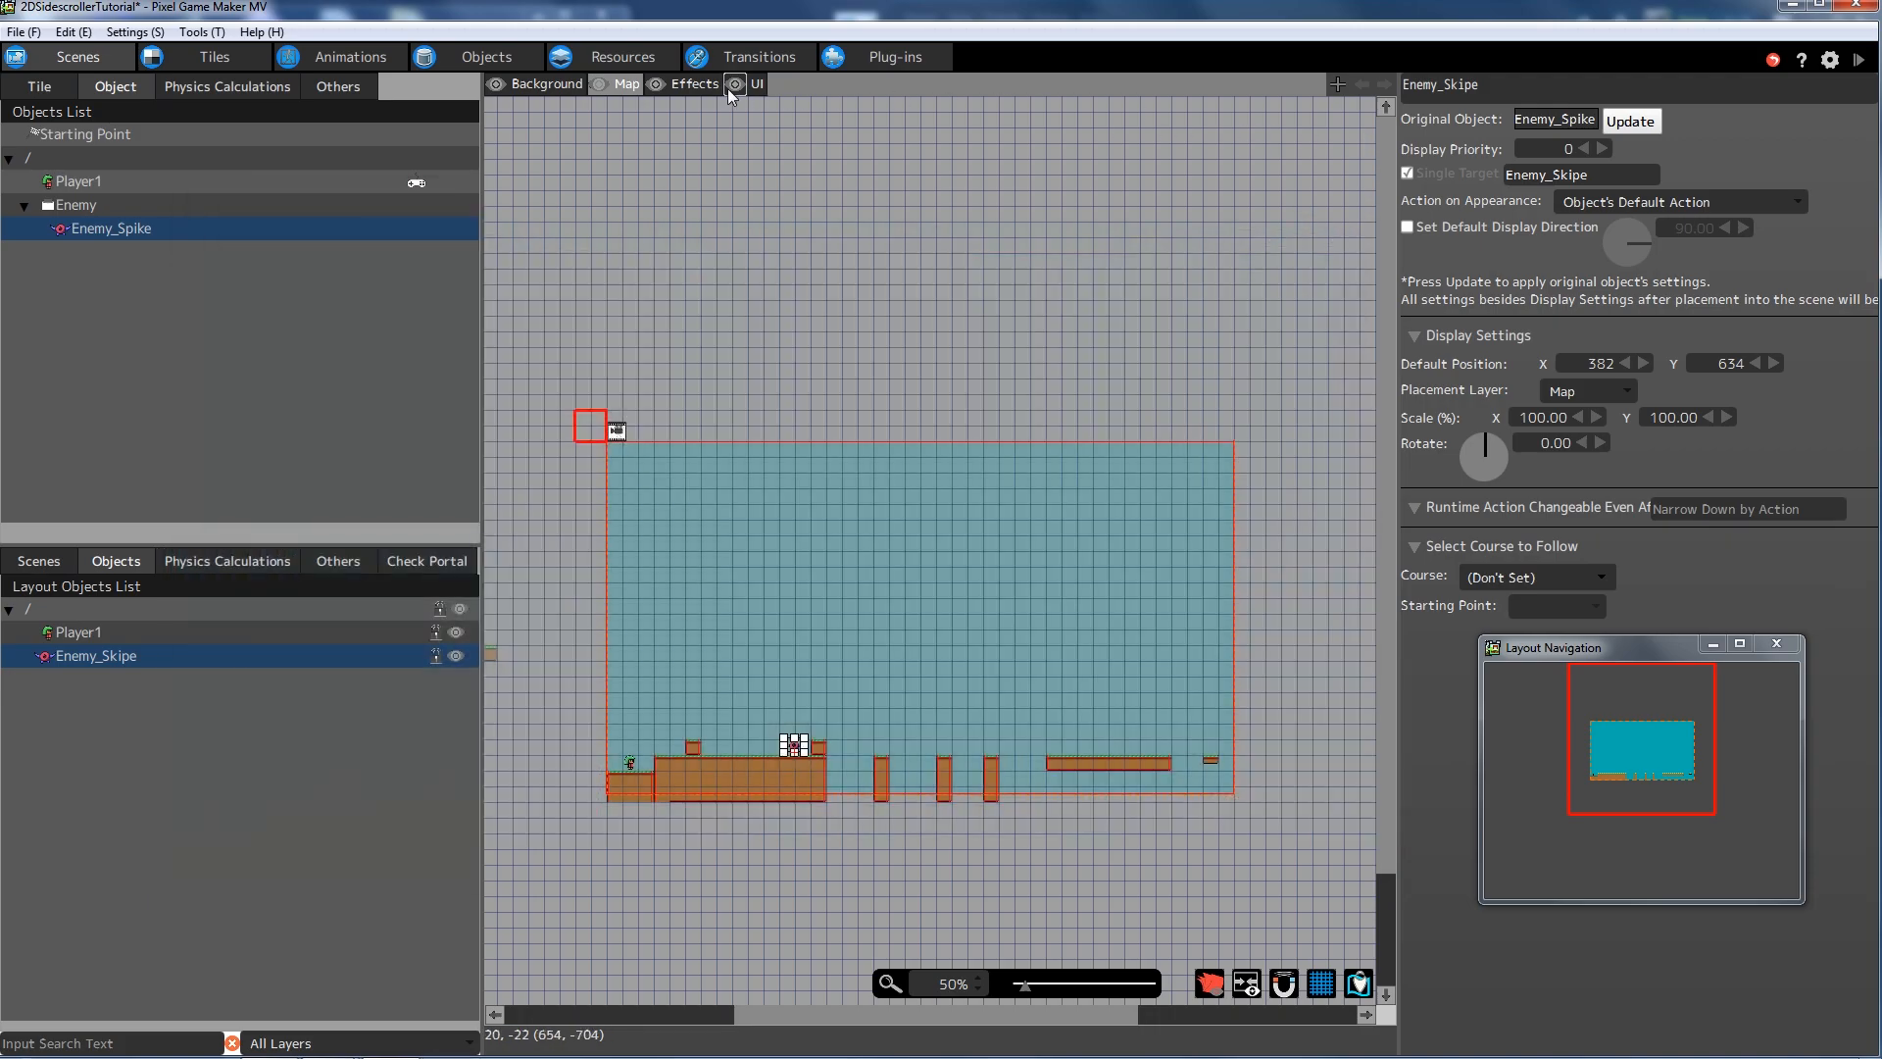
- Check the assigned motion and runtime action settings of Enemy_Spike's Walking Left and Walking Right actions
left_click(519, 59)
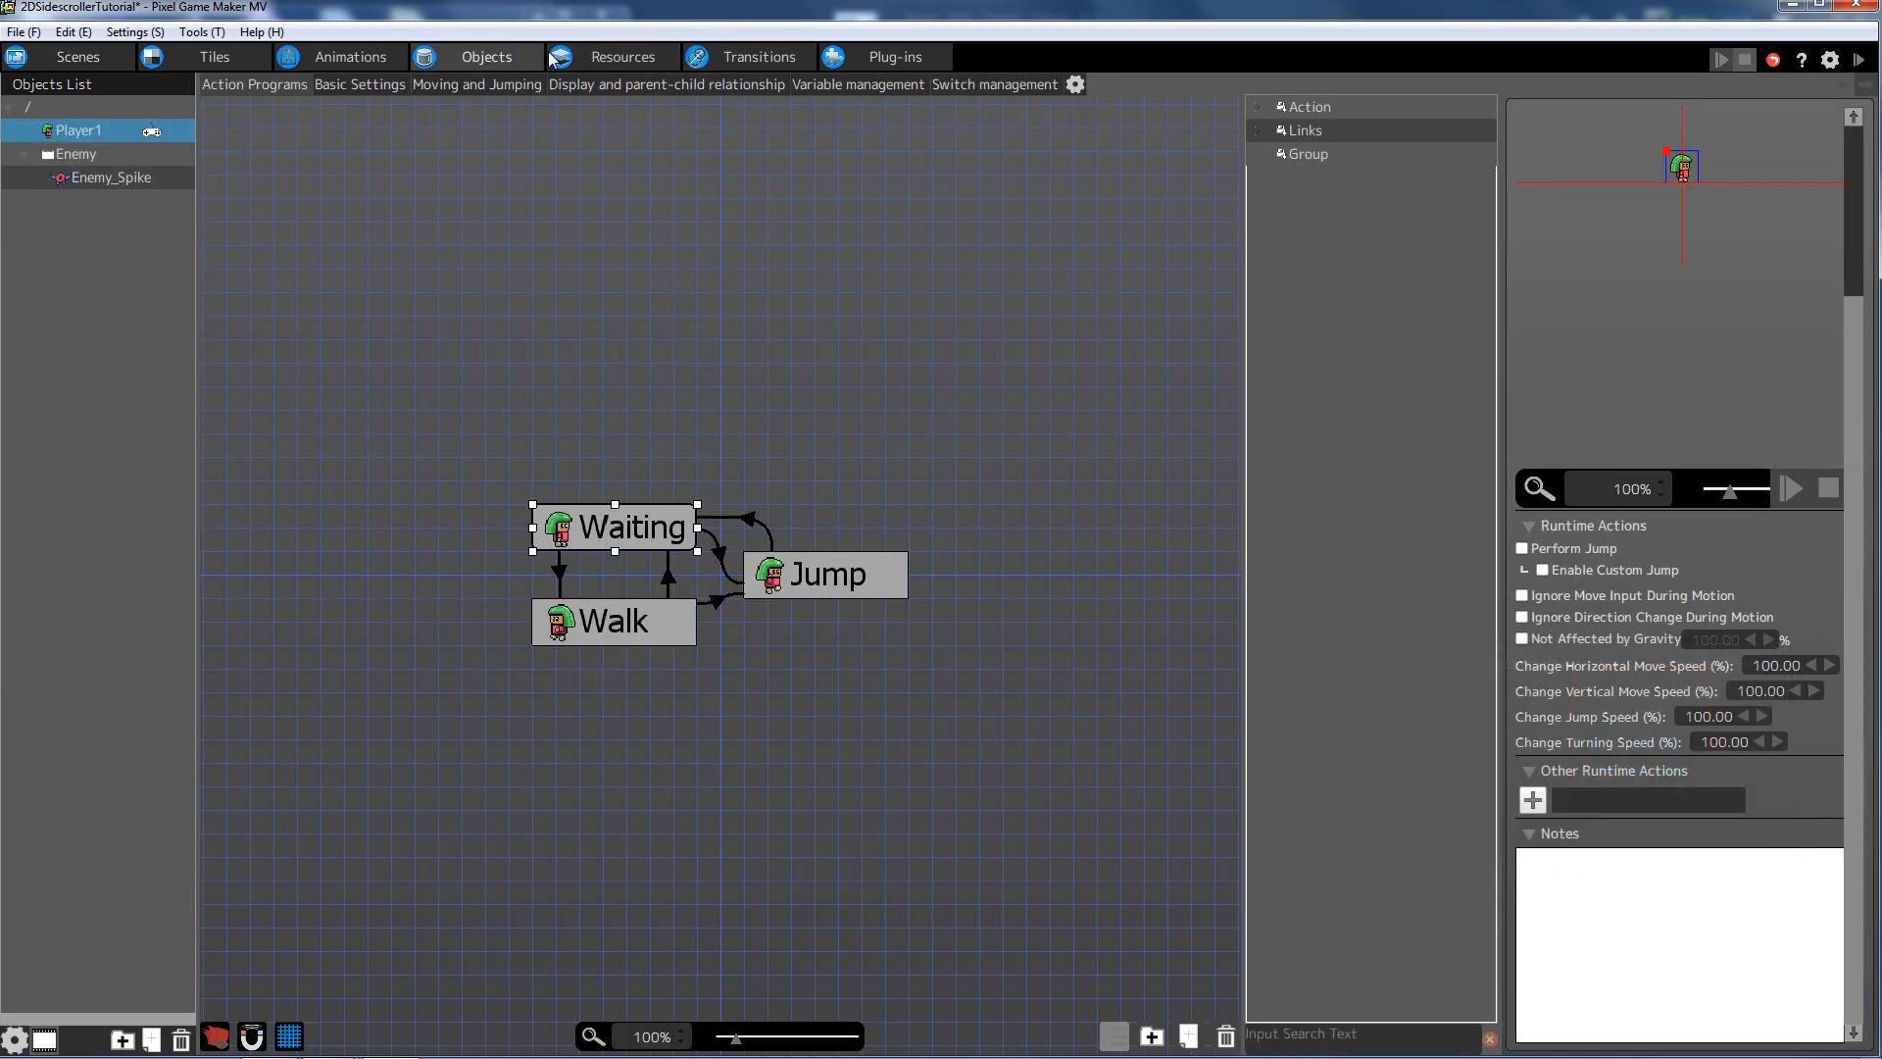
left_click(140, 177)
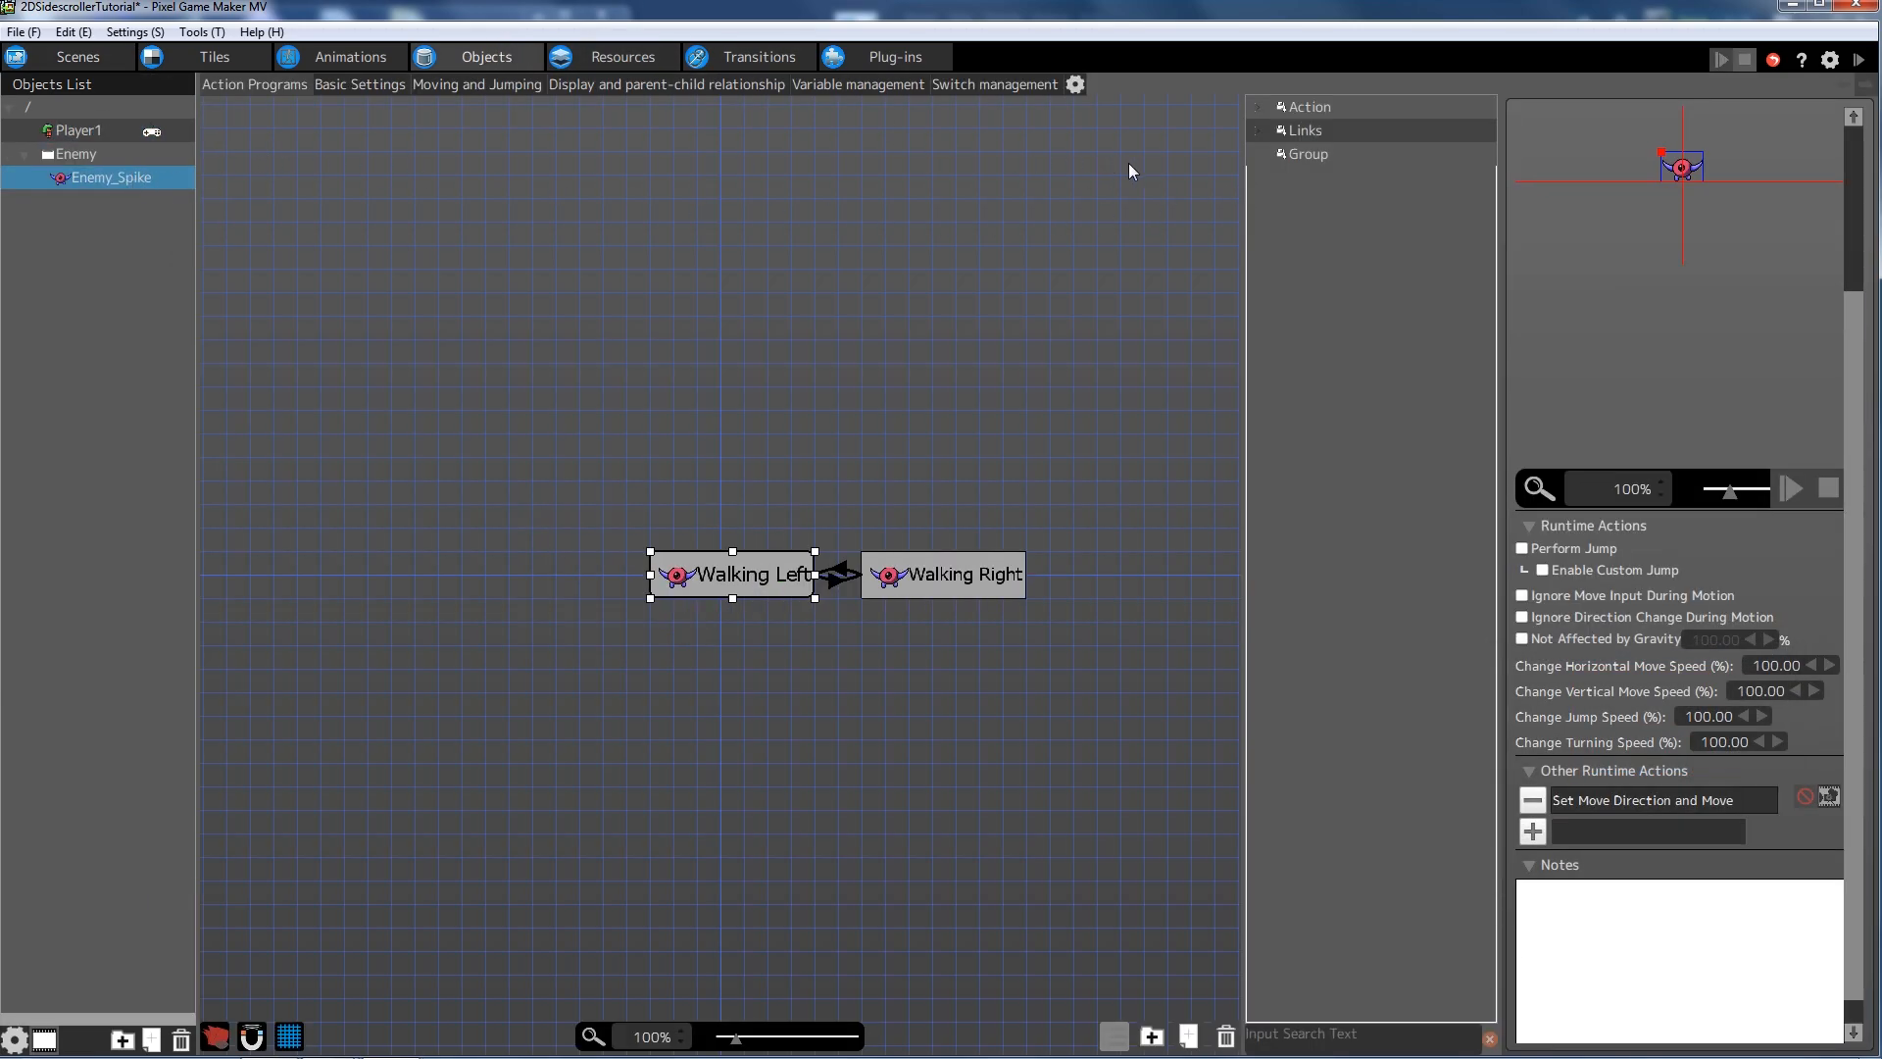
left_click(766, 561)
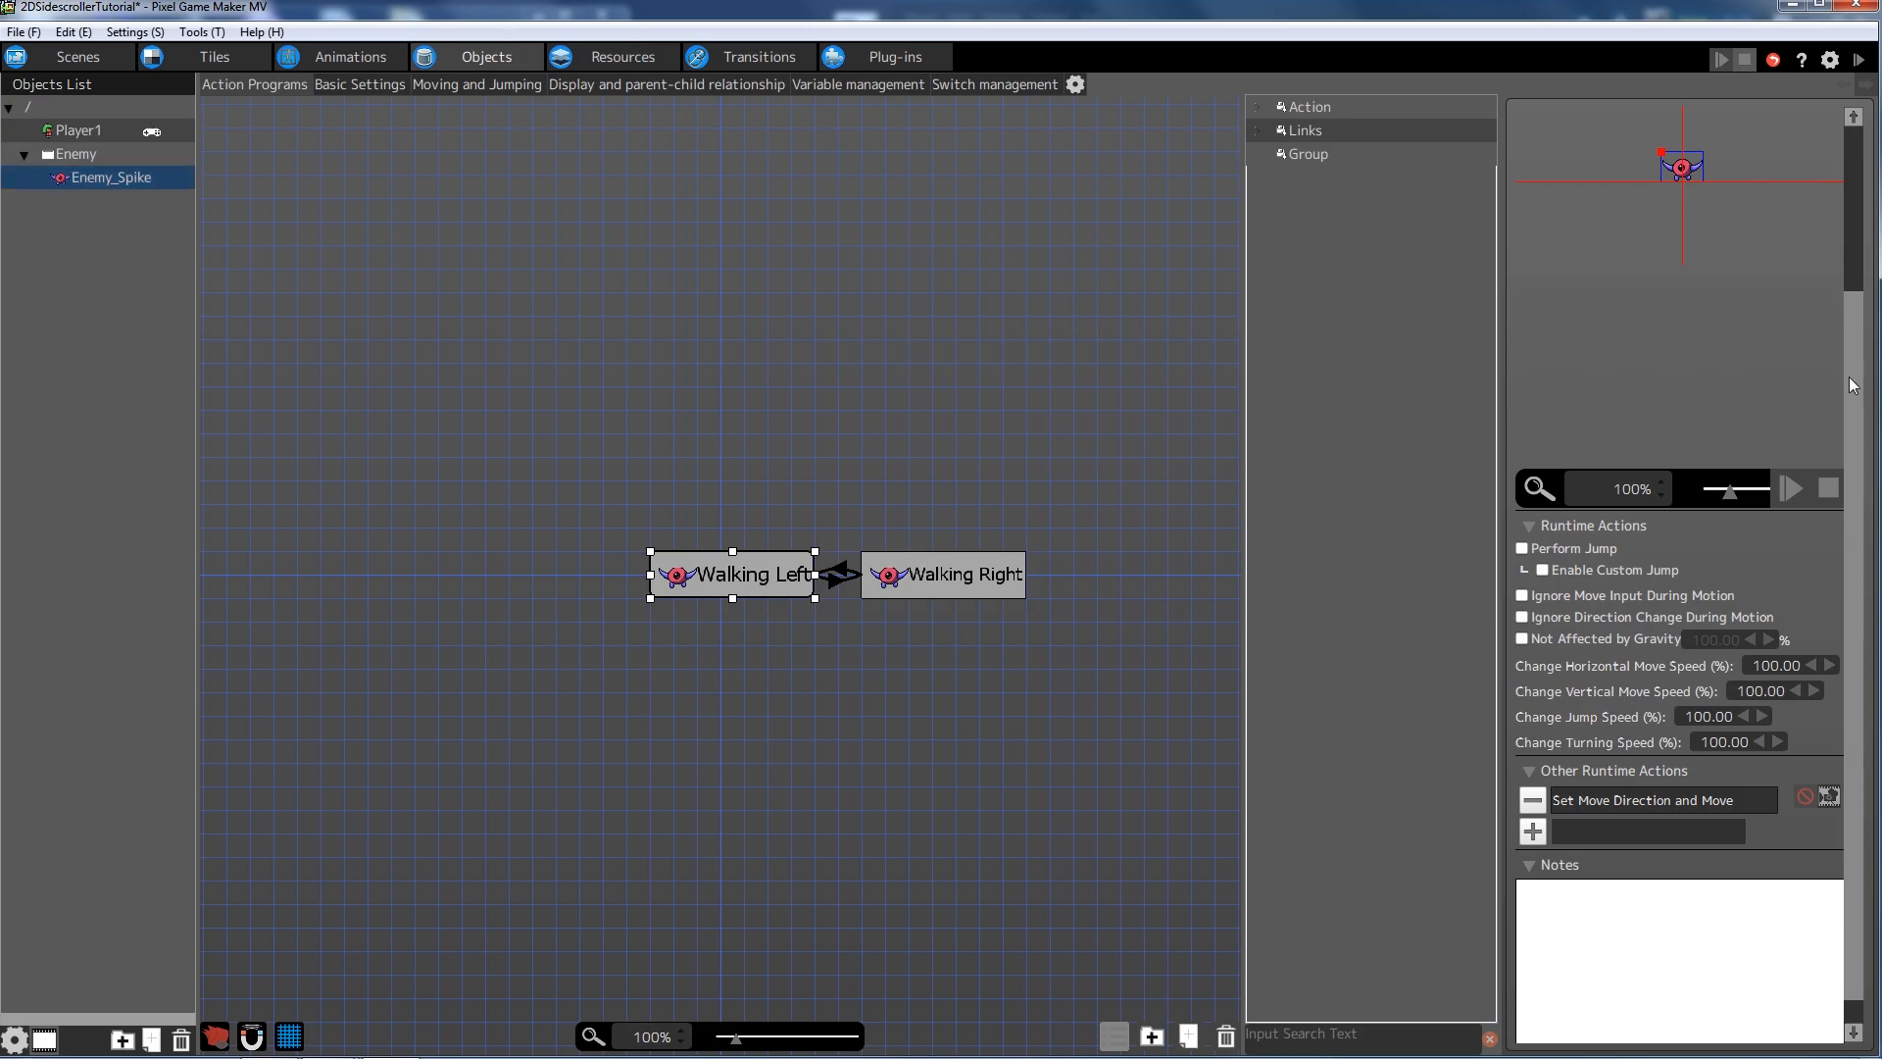
left_click(1679, 245)
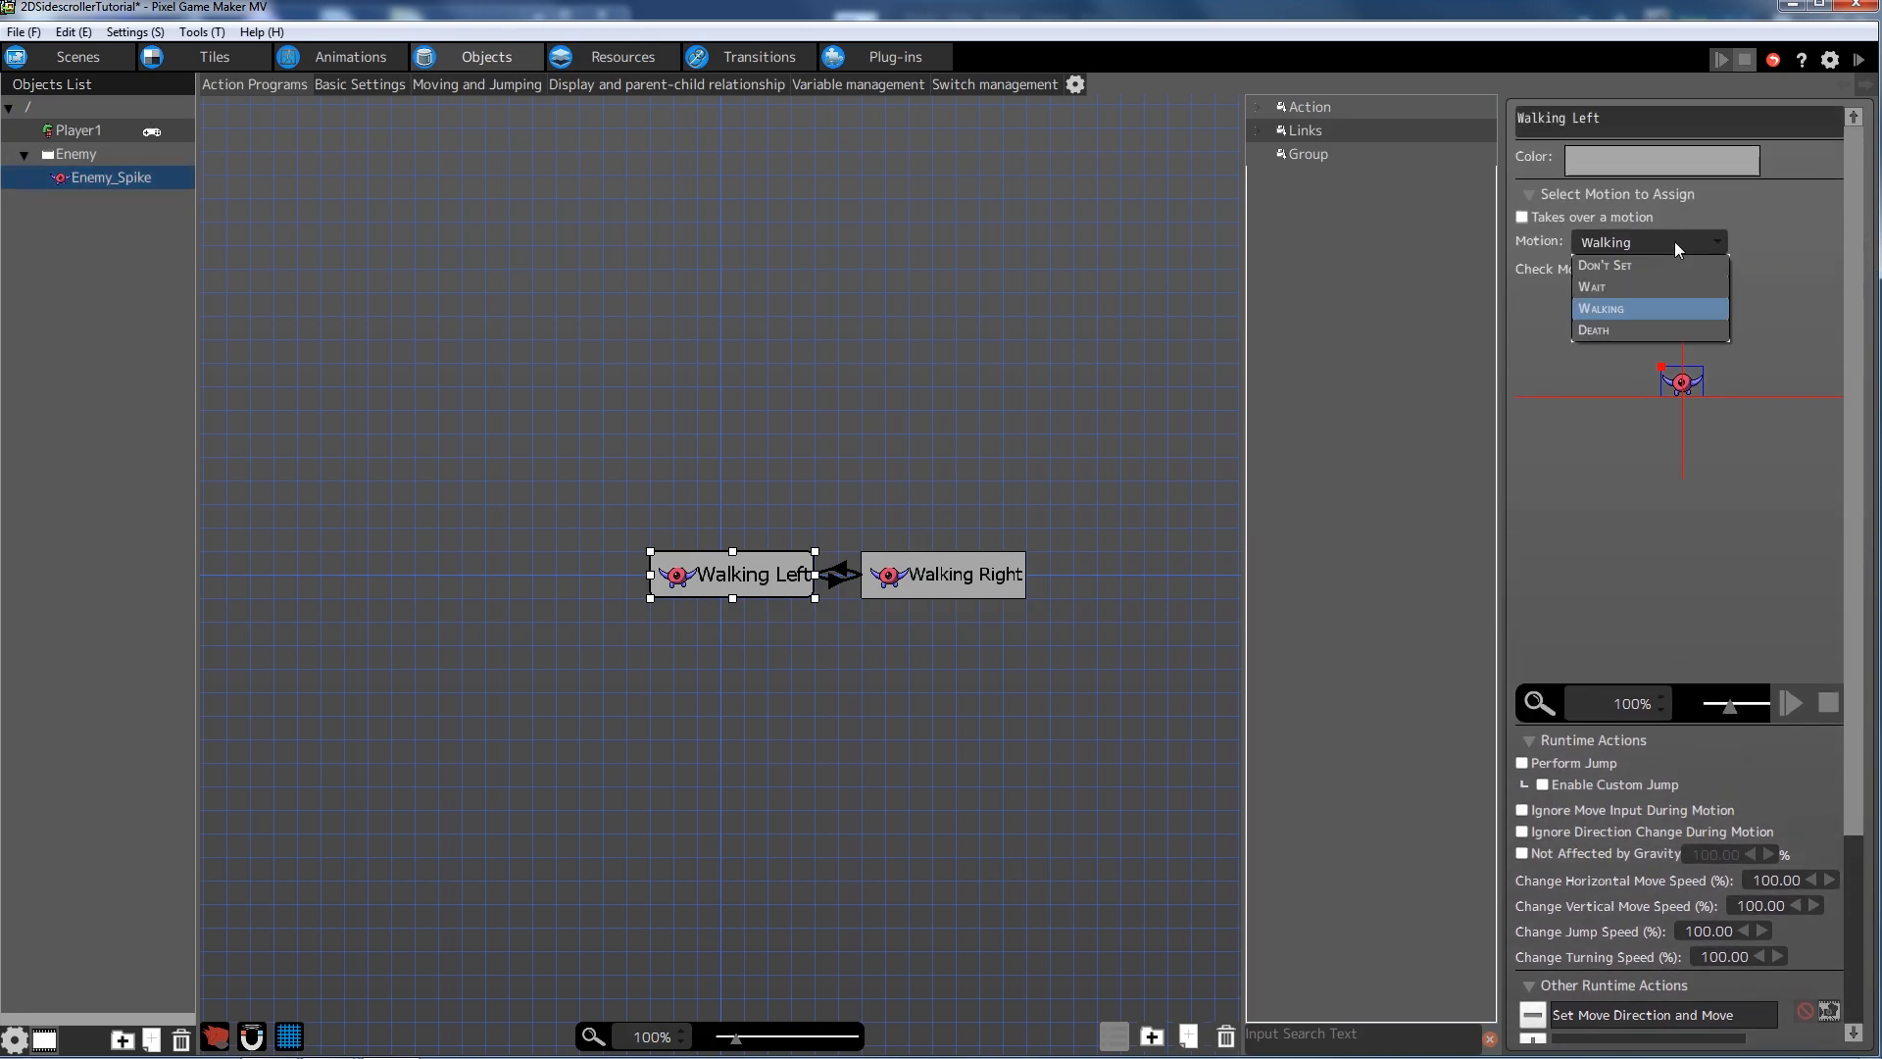
left_click(1678, 247)
left_click(943, 576)
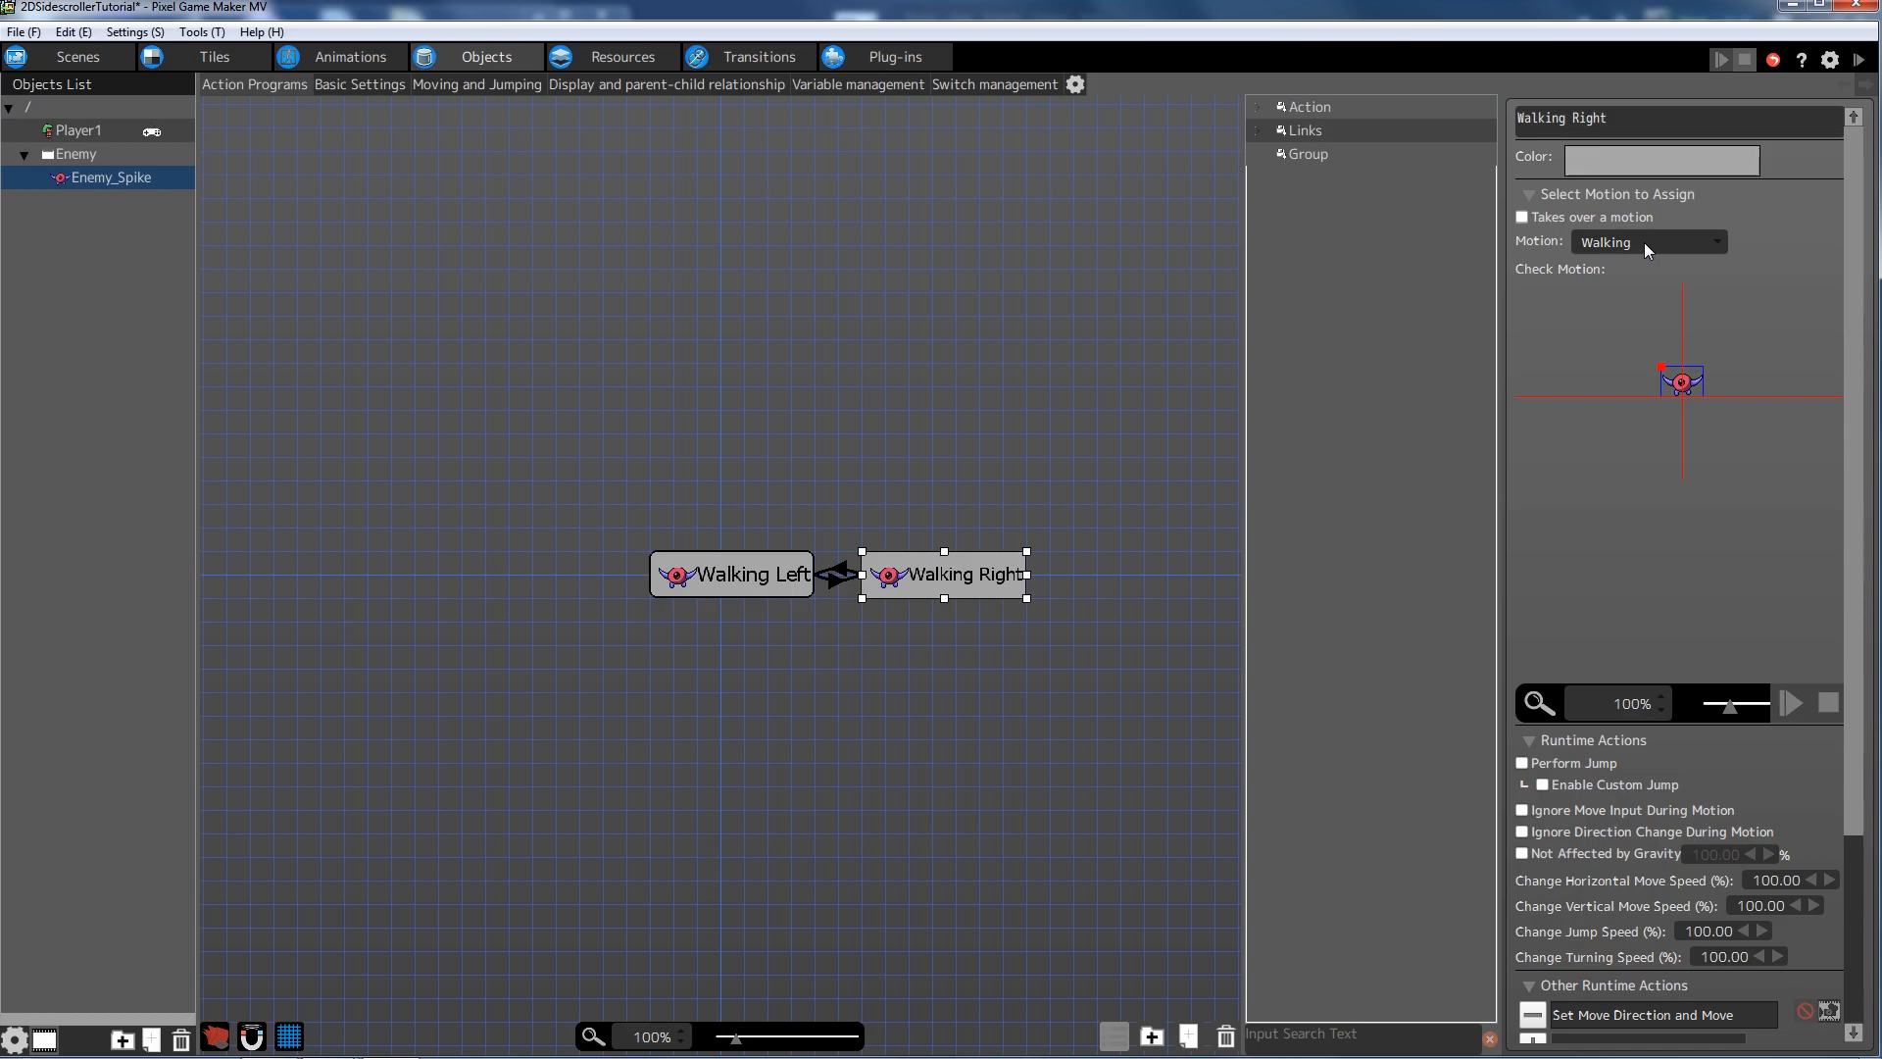
left_click_drag(1853, 422, 1845, 602)
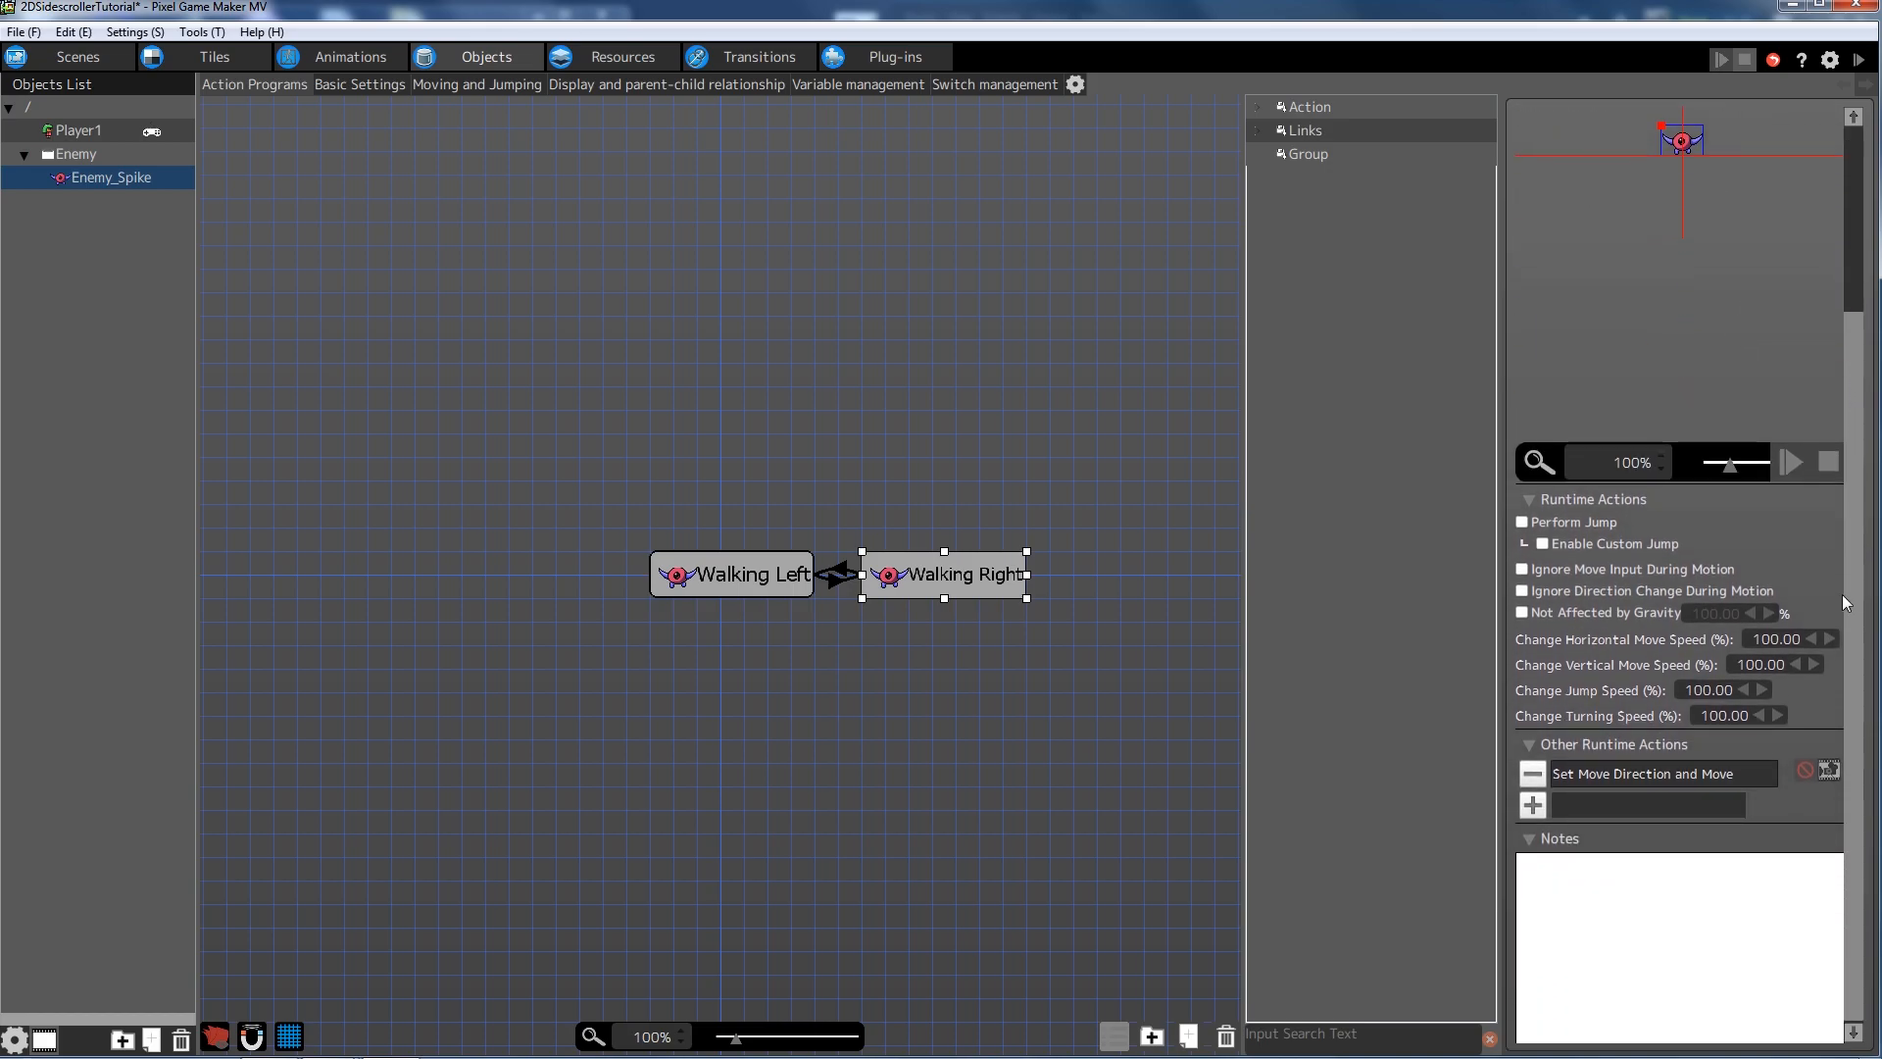
- Preview the Walking motion of the Enemy_Spike animation facing left
scroll(1843, 594, "up", 5)
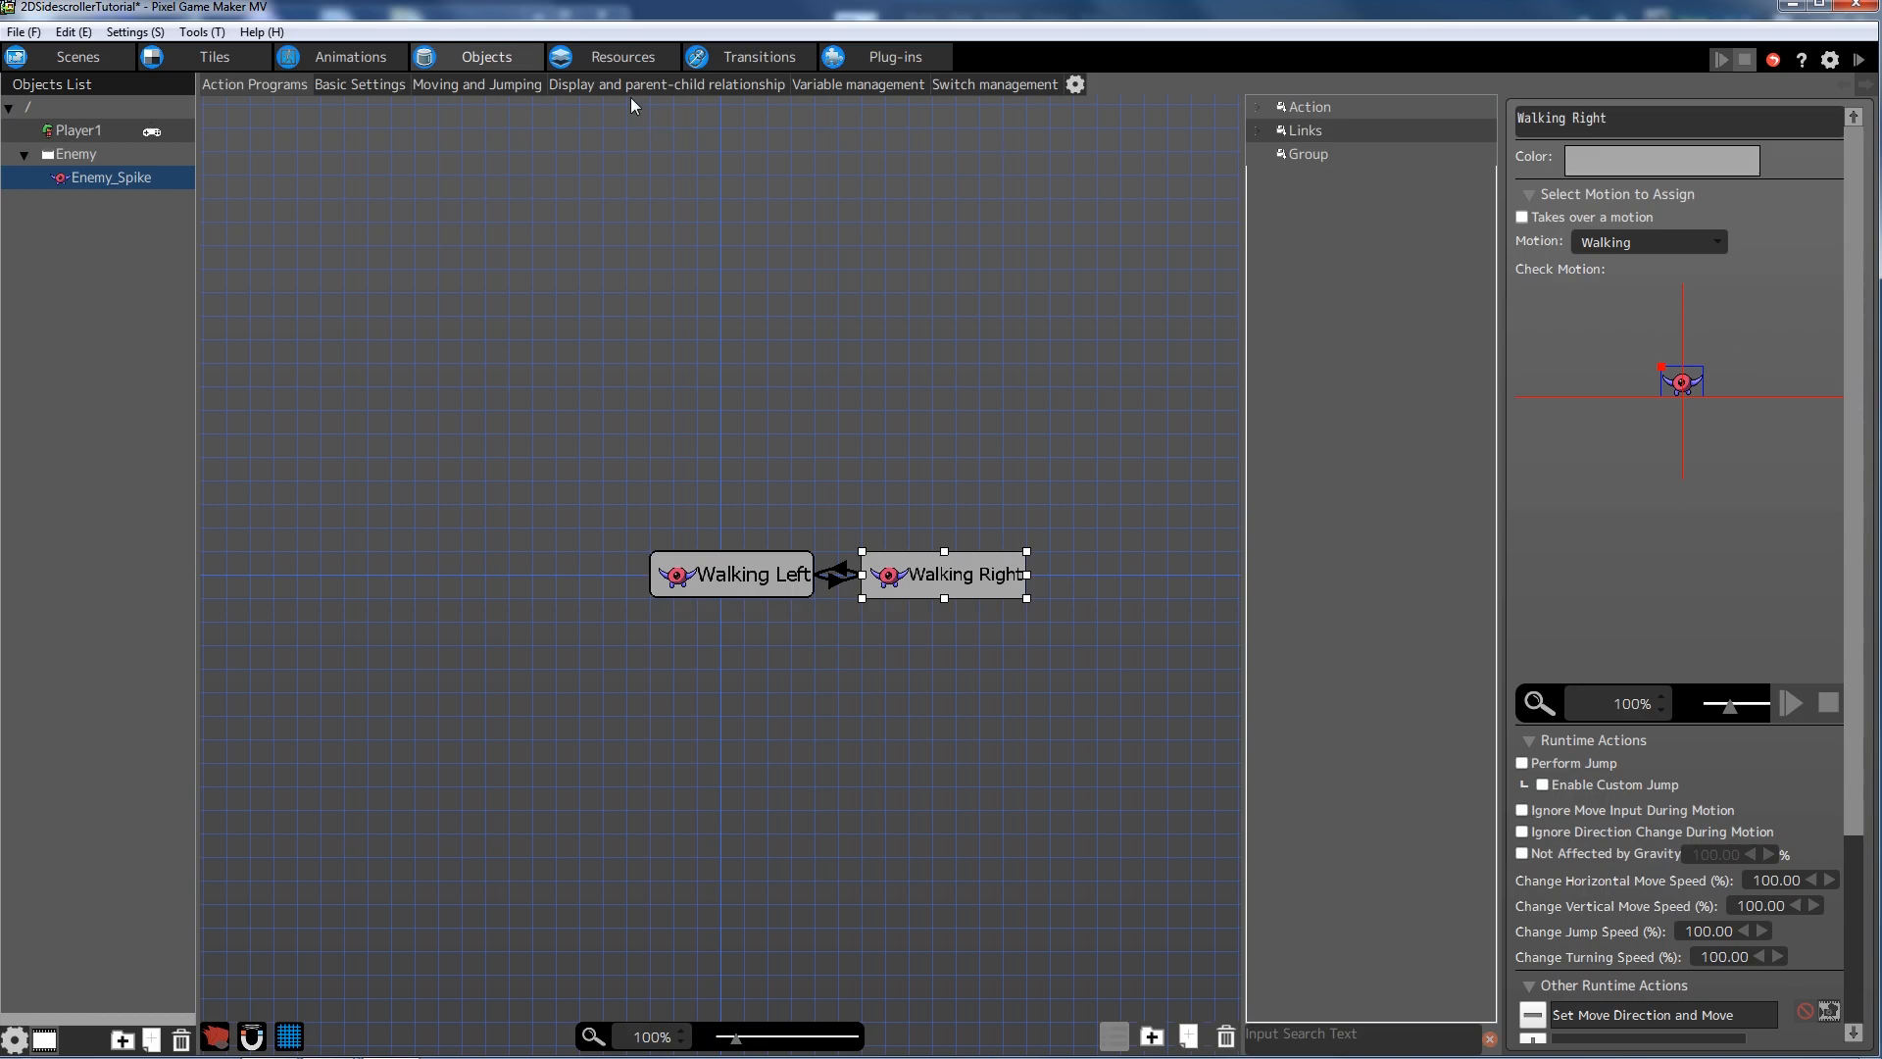
left_click(367, 65)
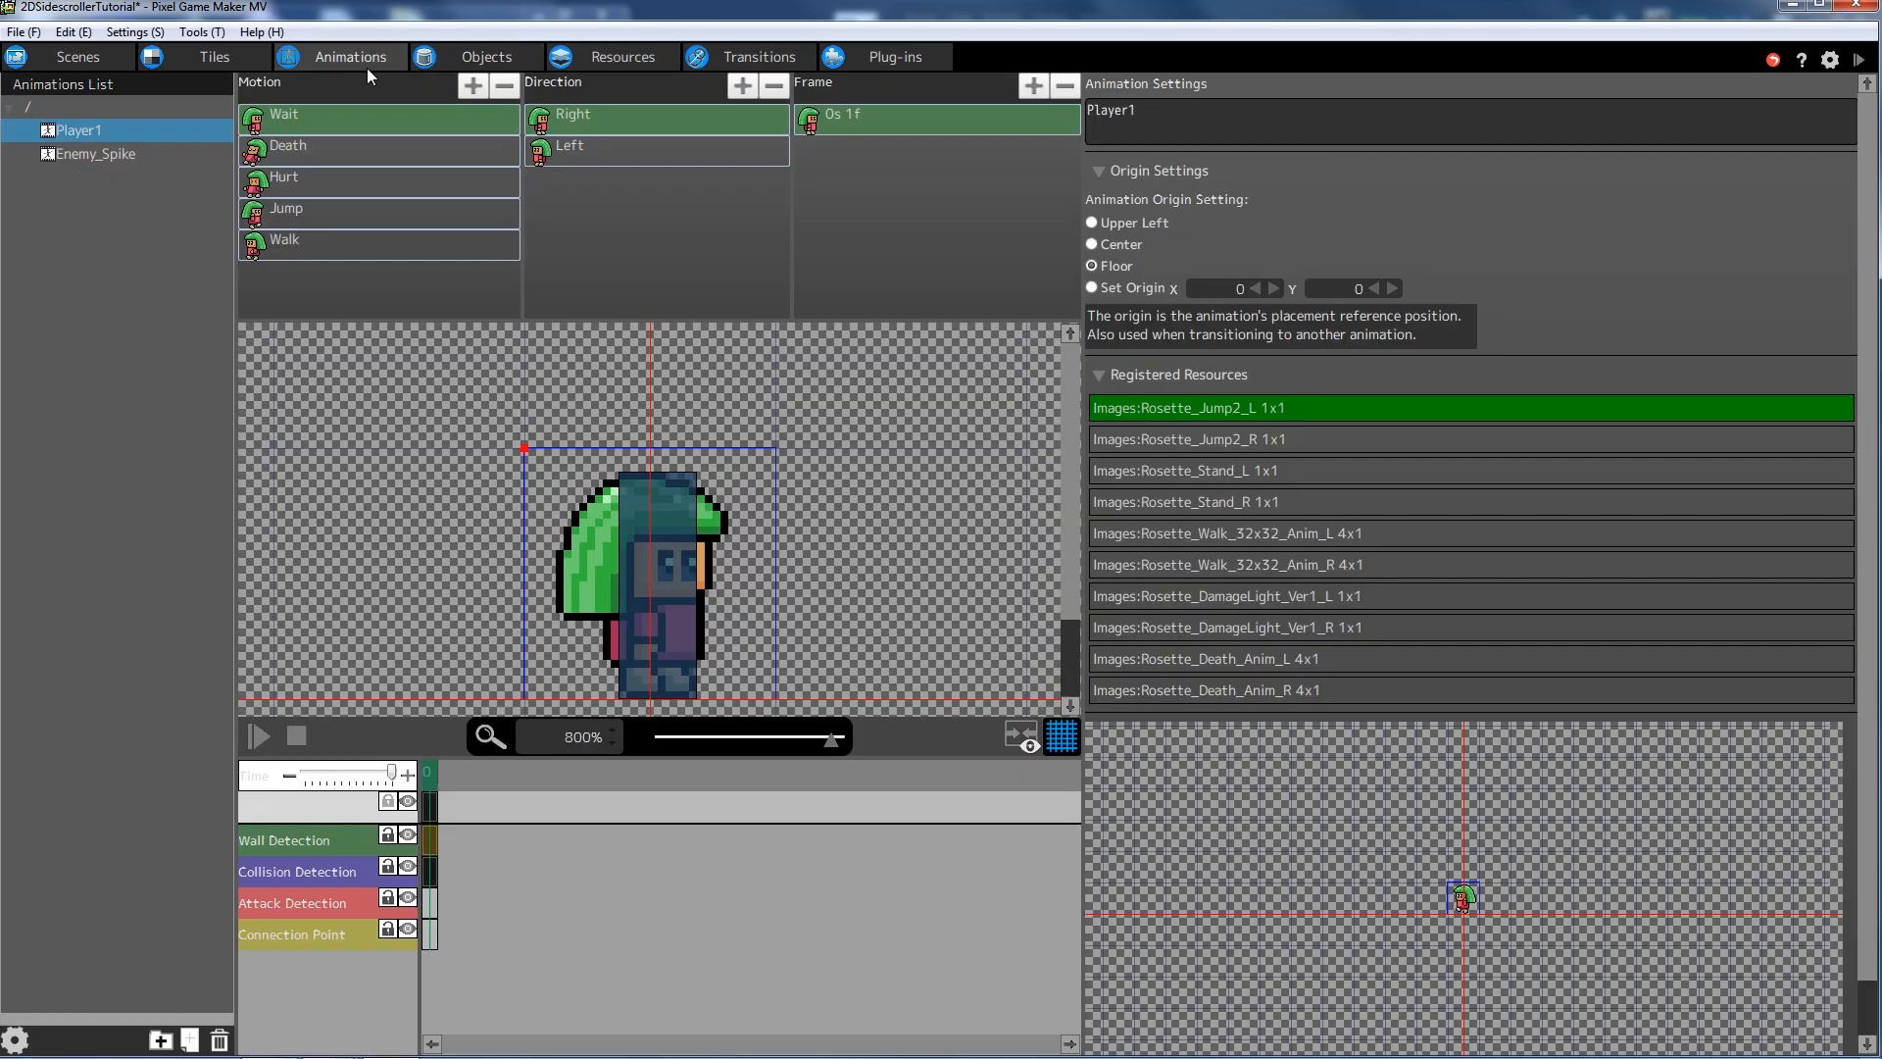
left_click(104, 155)
left_click(343, 145)
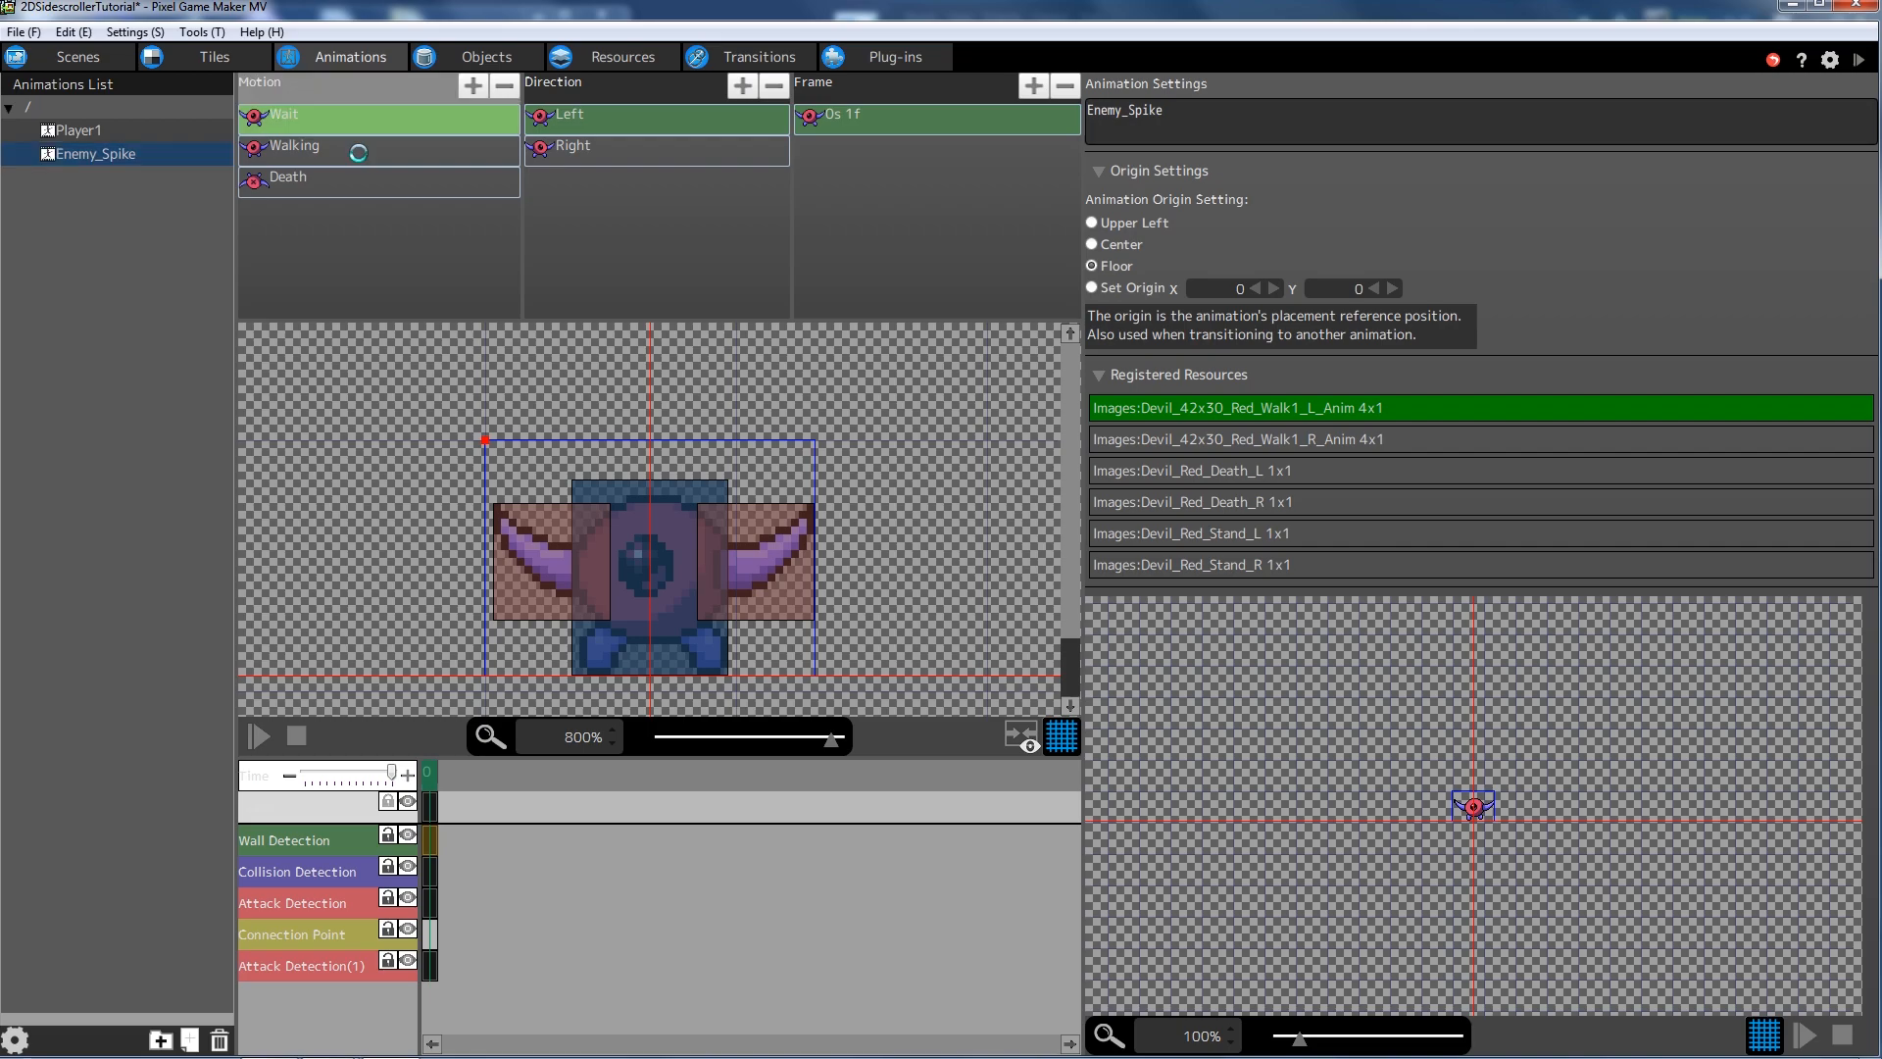
left_click(258, 735)
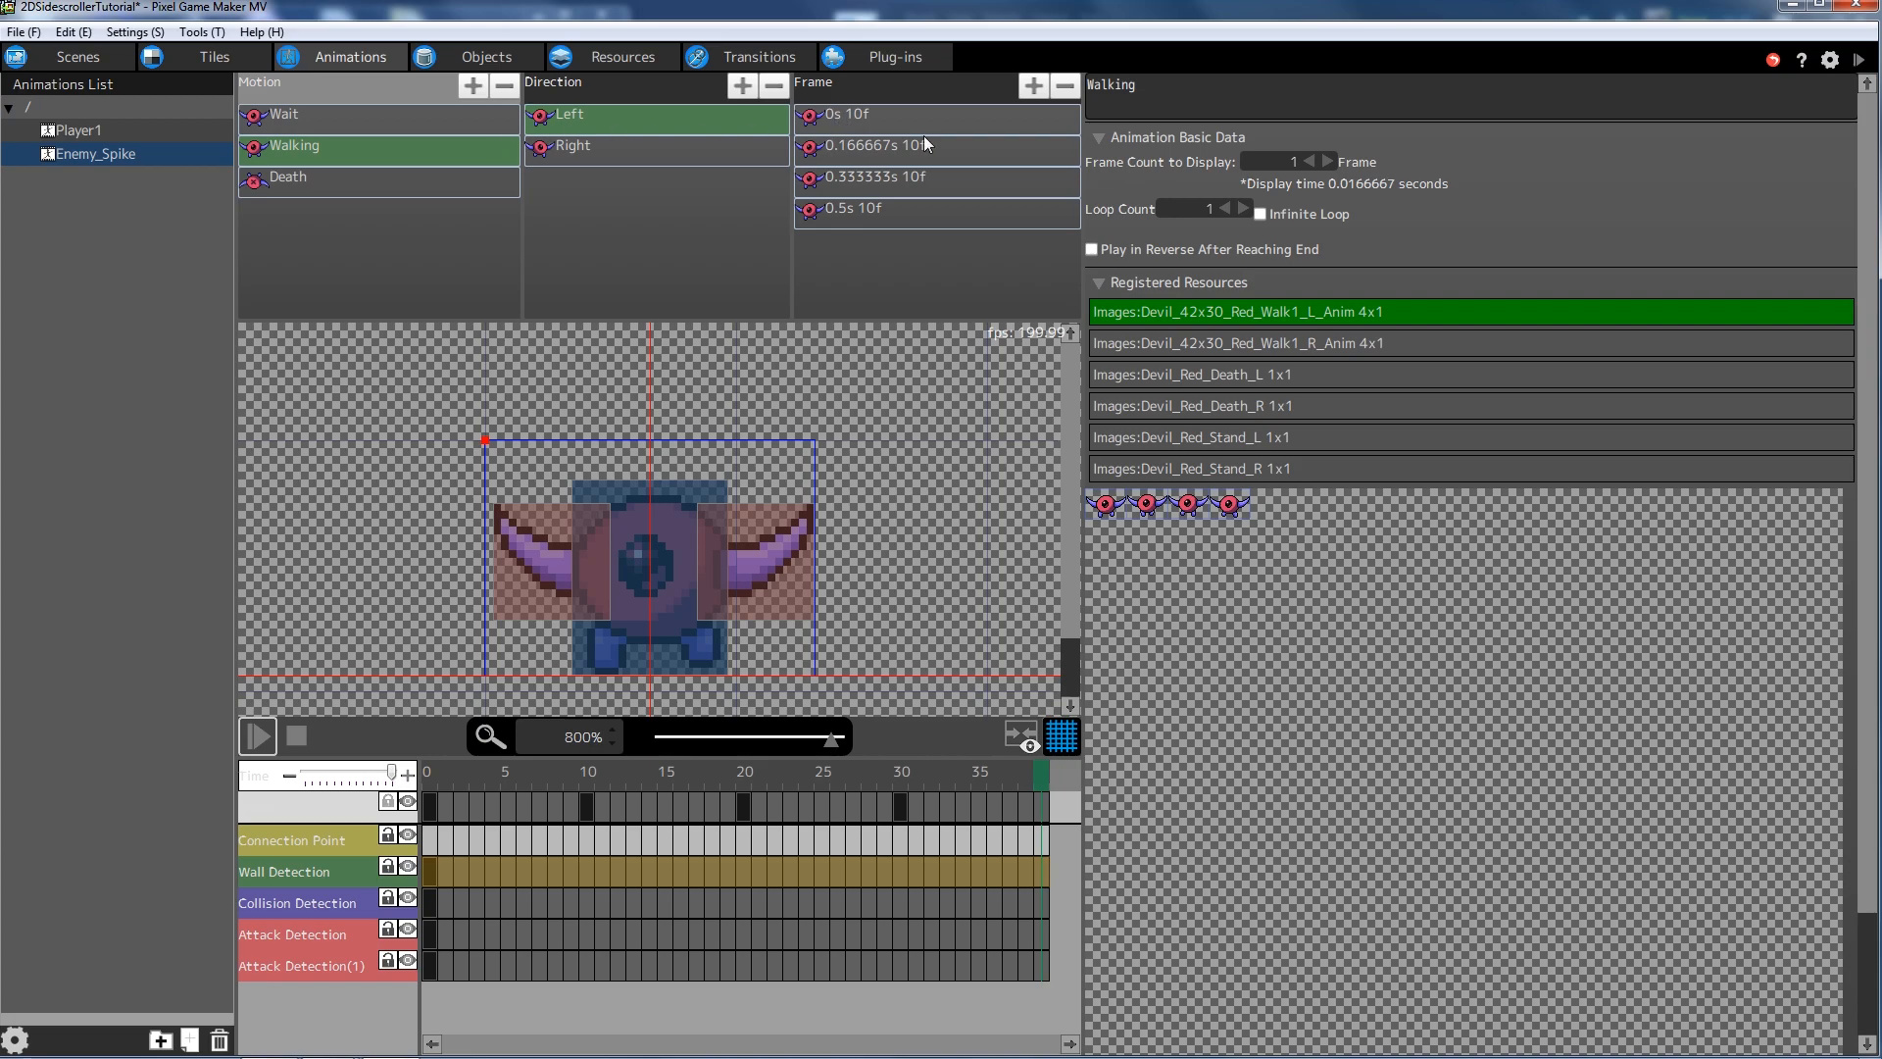
- Try to assign the second, third and fourth walk images to the matching frames of the left-facing Walking motion
left_click(888, 147)
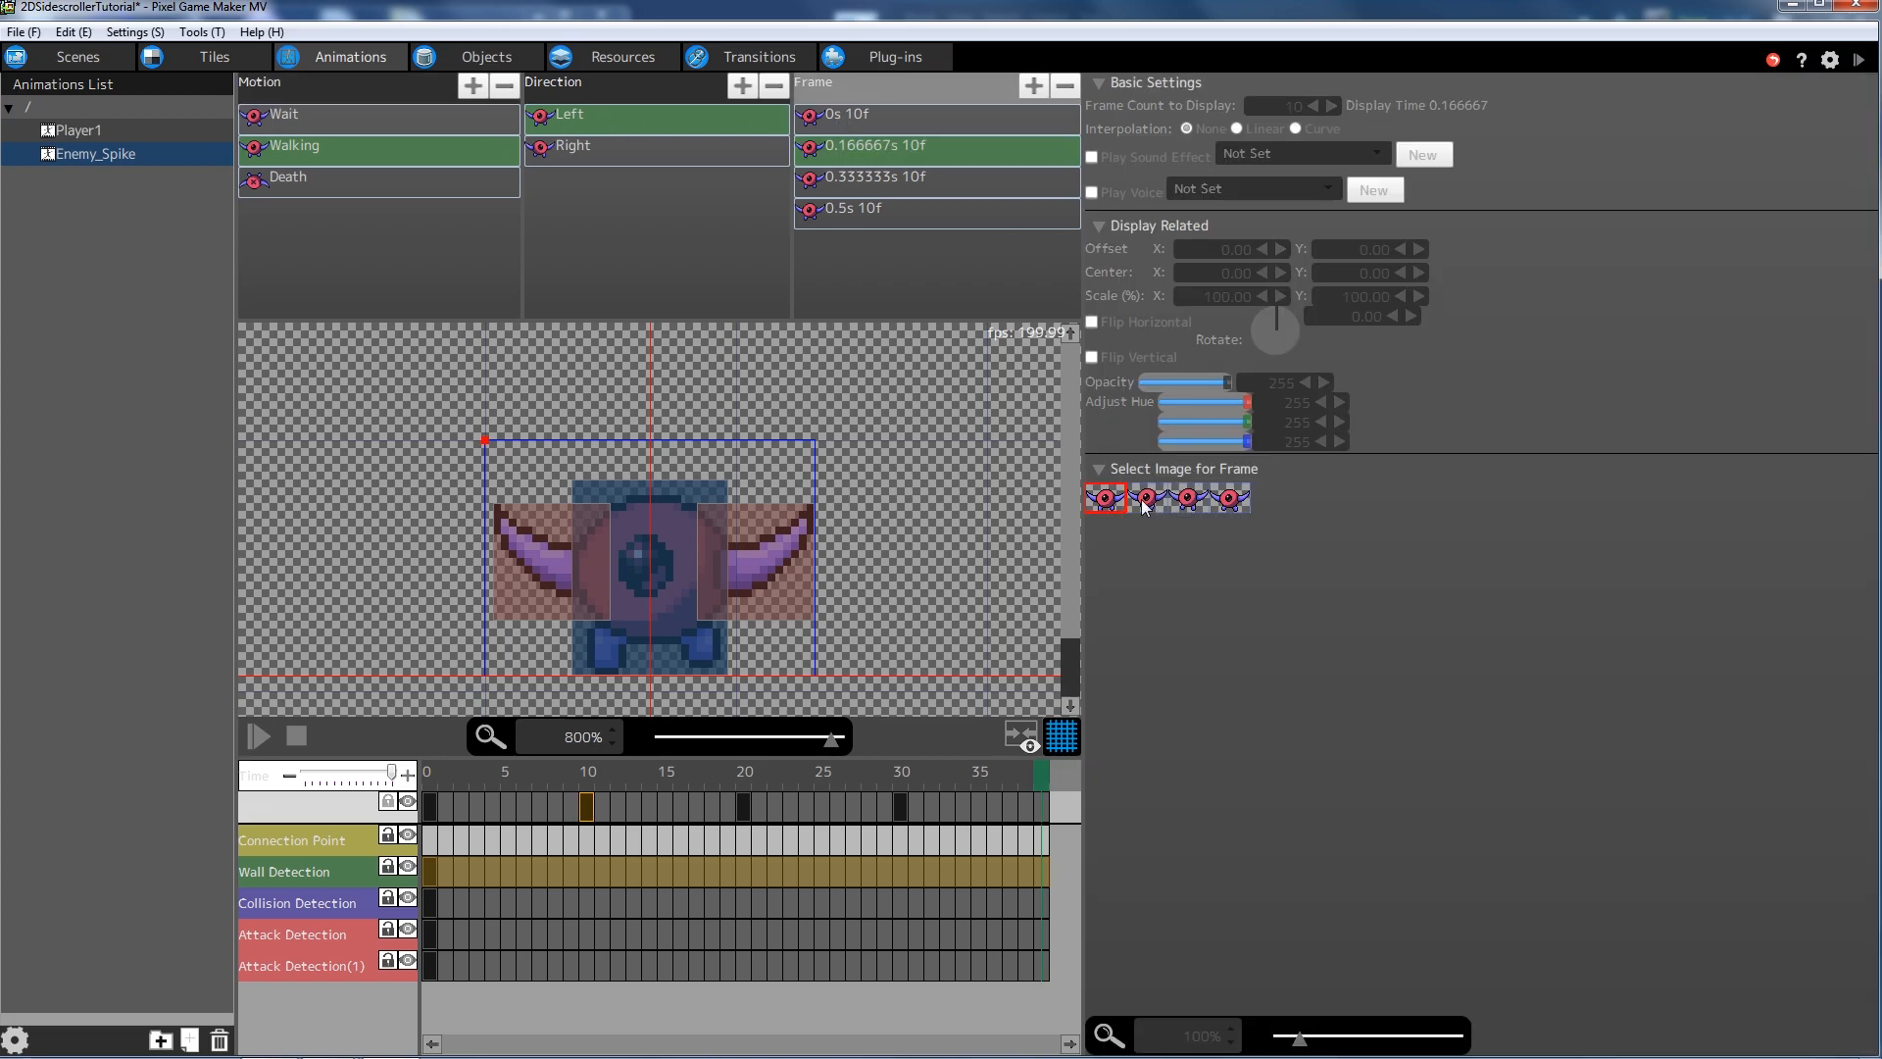
left_click(1195, 496)
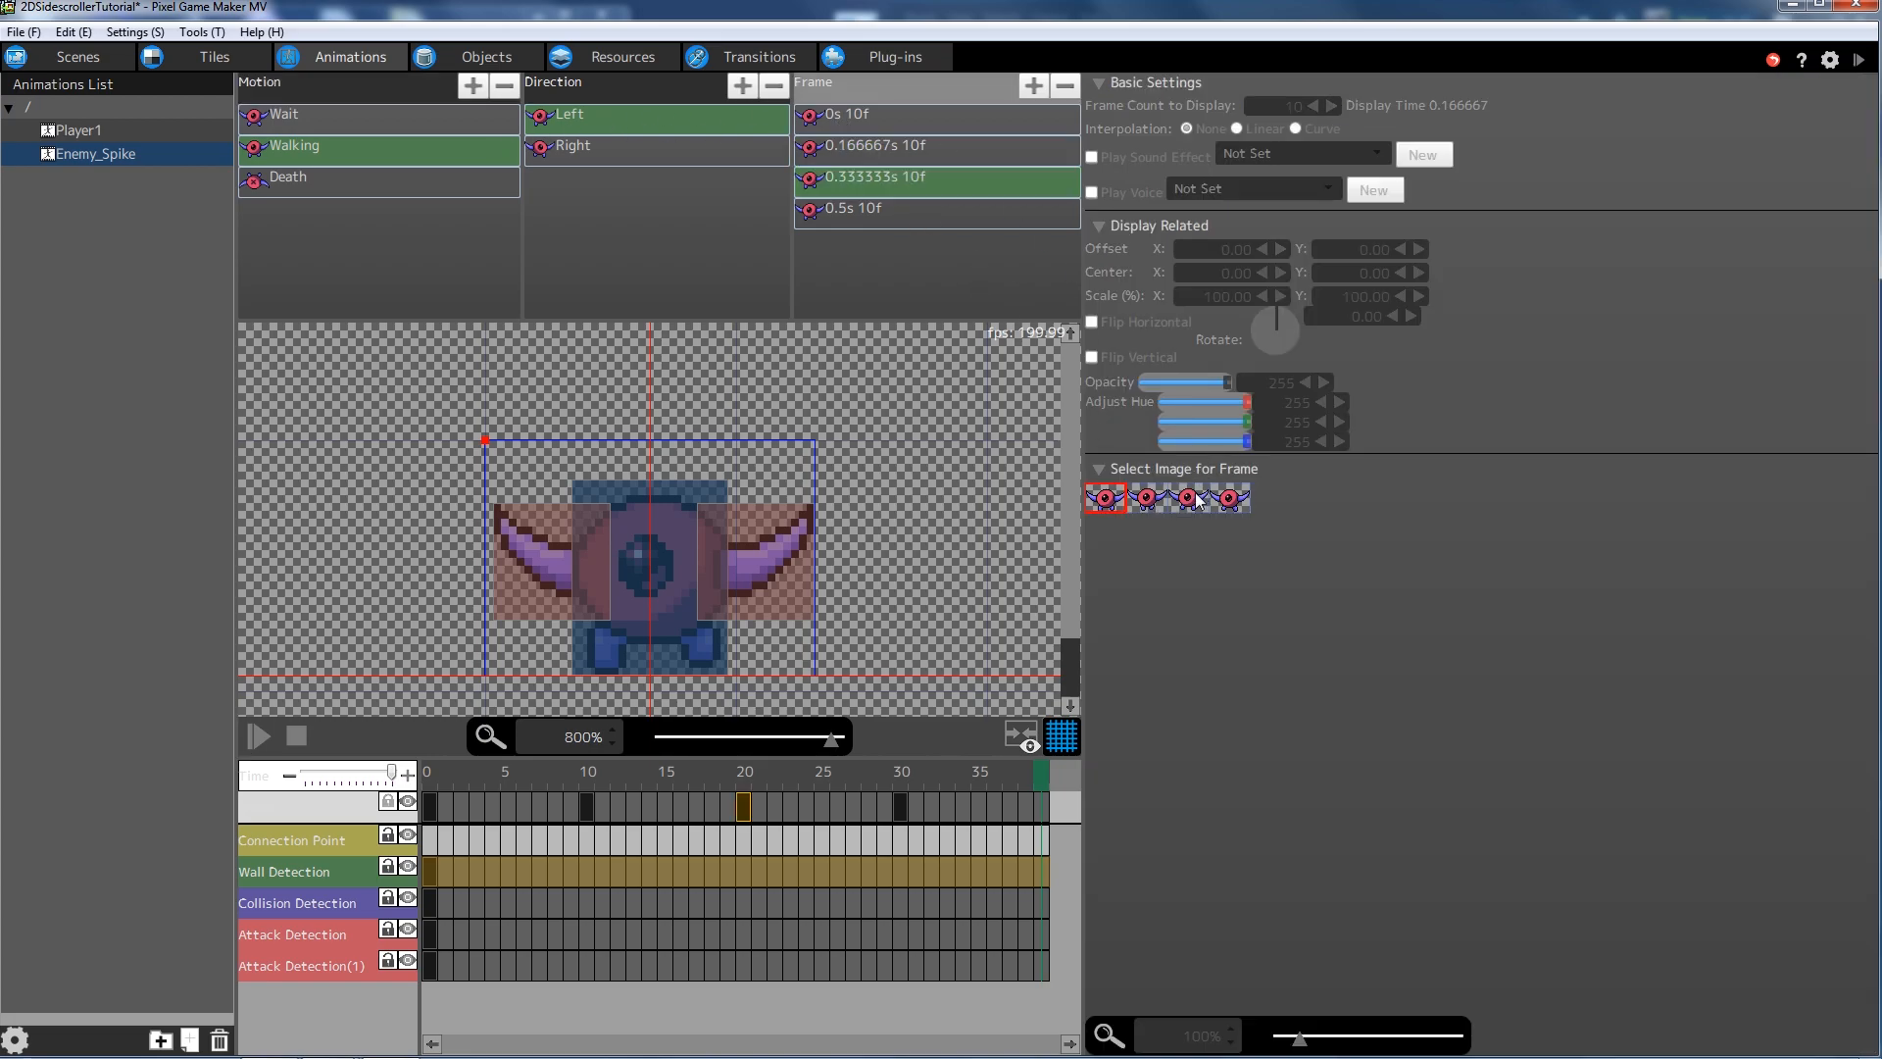
left_click(851, 209)
left_click(1229, 496)
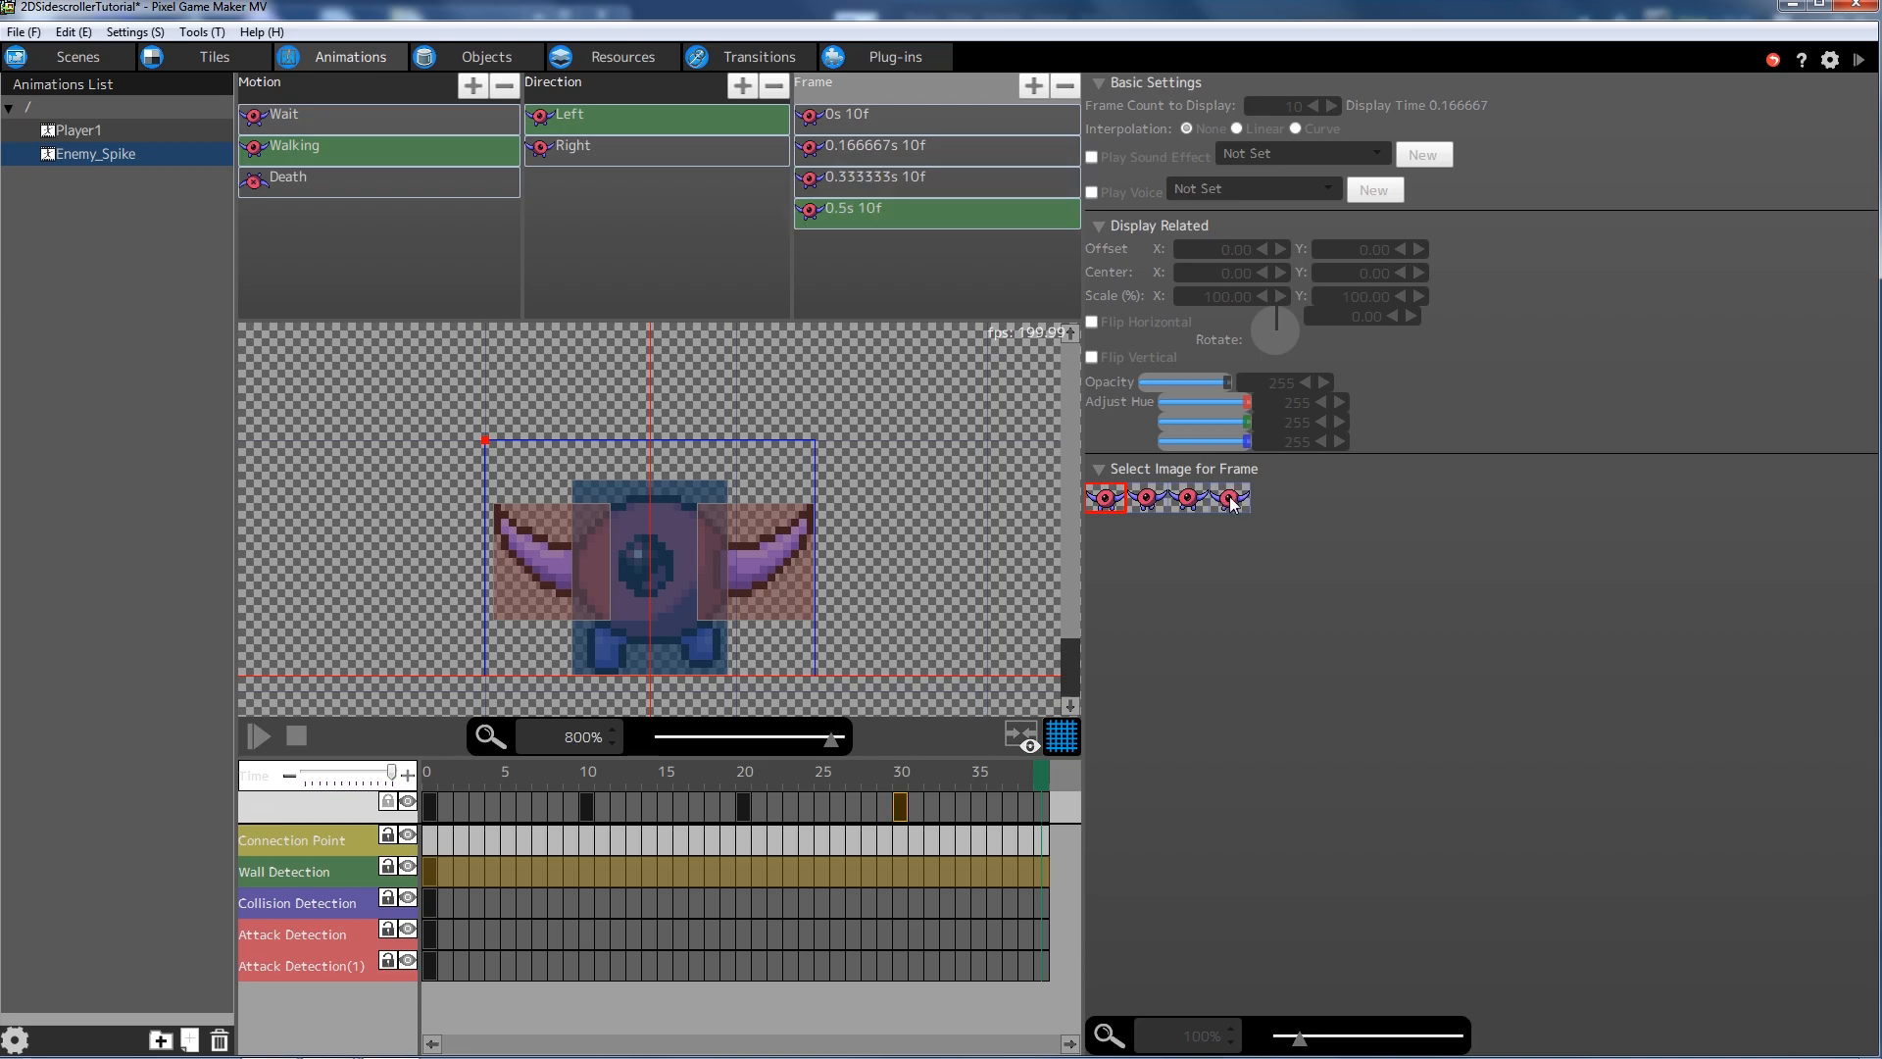
left_click(861, 157)
left_click(1157, 502)
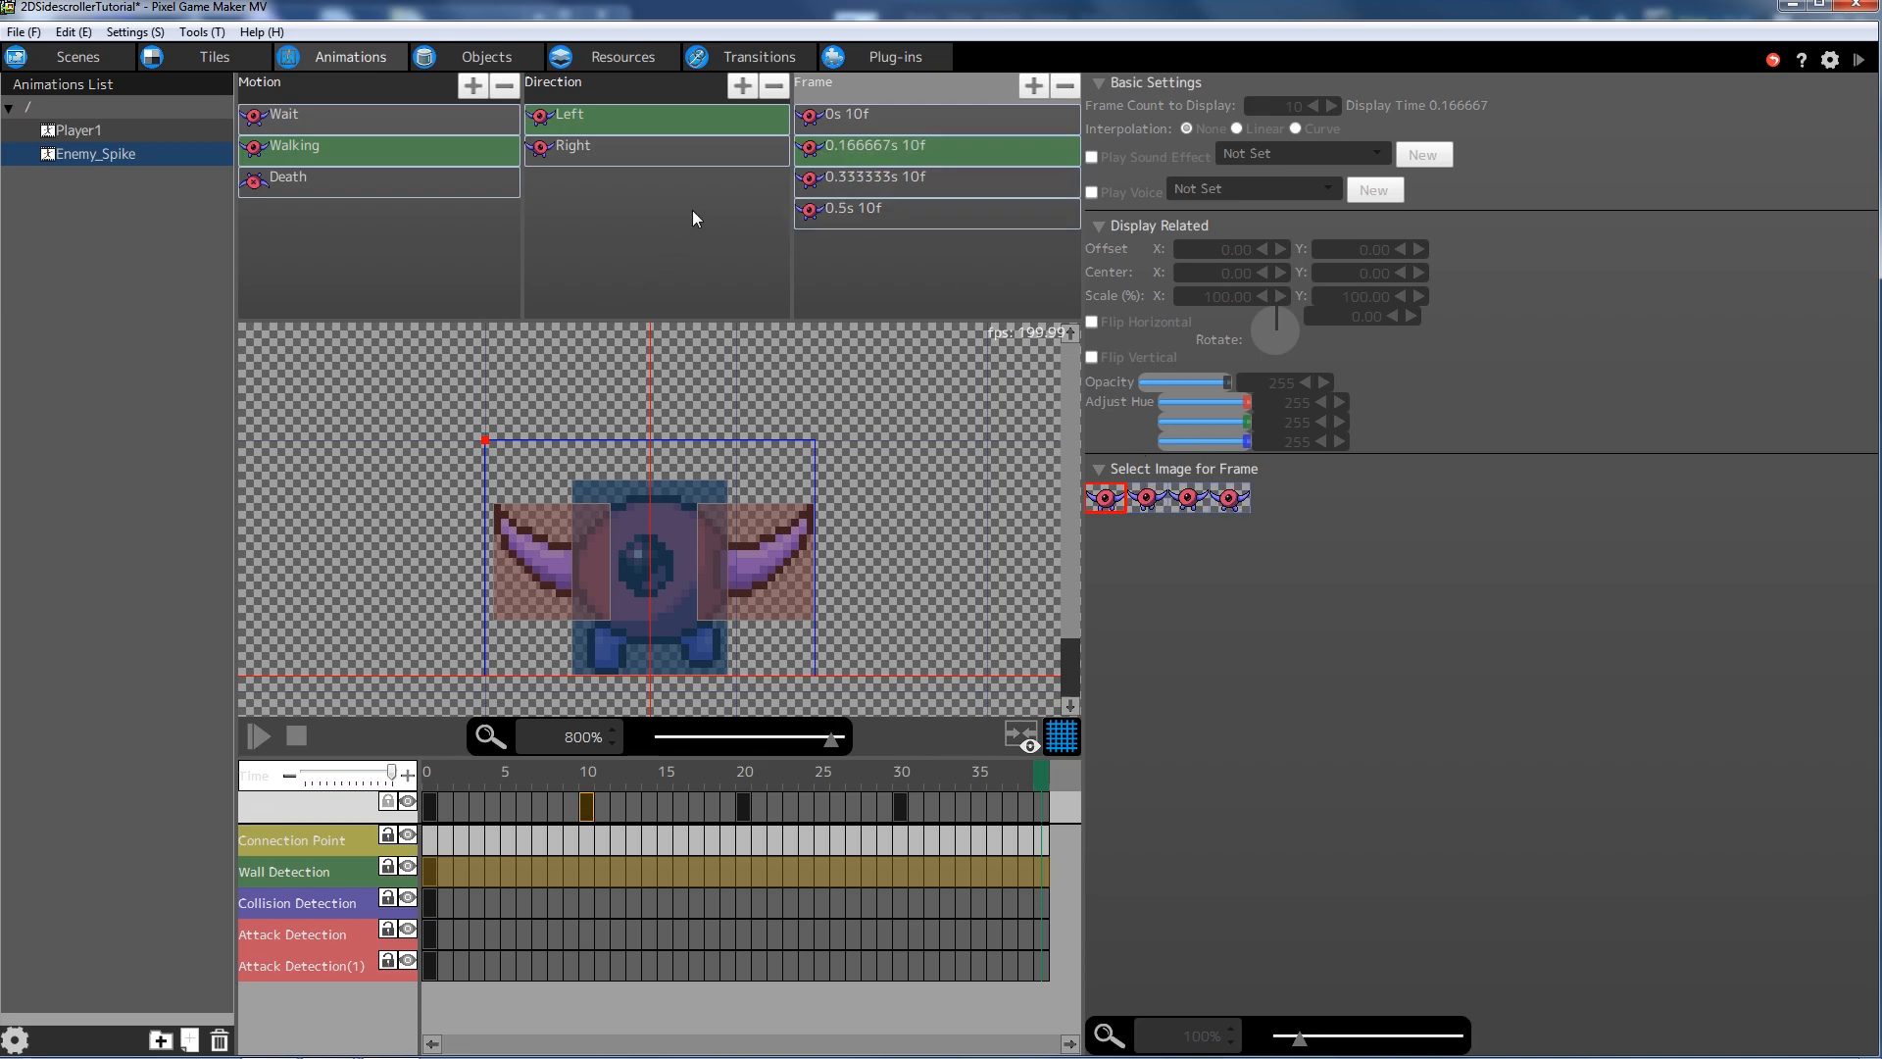
- Delete three of the 10-frame entries from the left-facing Walking motion
left_click(845, 147)
left_click(863, 185)
left_click(853, 148)
key("Delete")
left_click(890, 150)
key("Delete")
left_click(892, 155)
key("Delete")
- Add single-count frames to the left-facing Walking motion and remove the remaining old one, making four new frames
left_click(1035, 86)
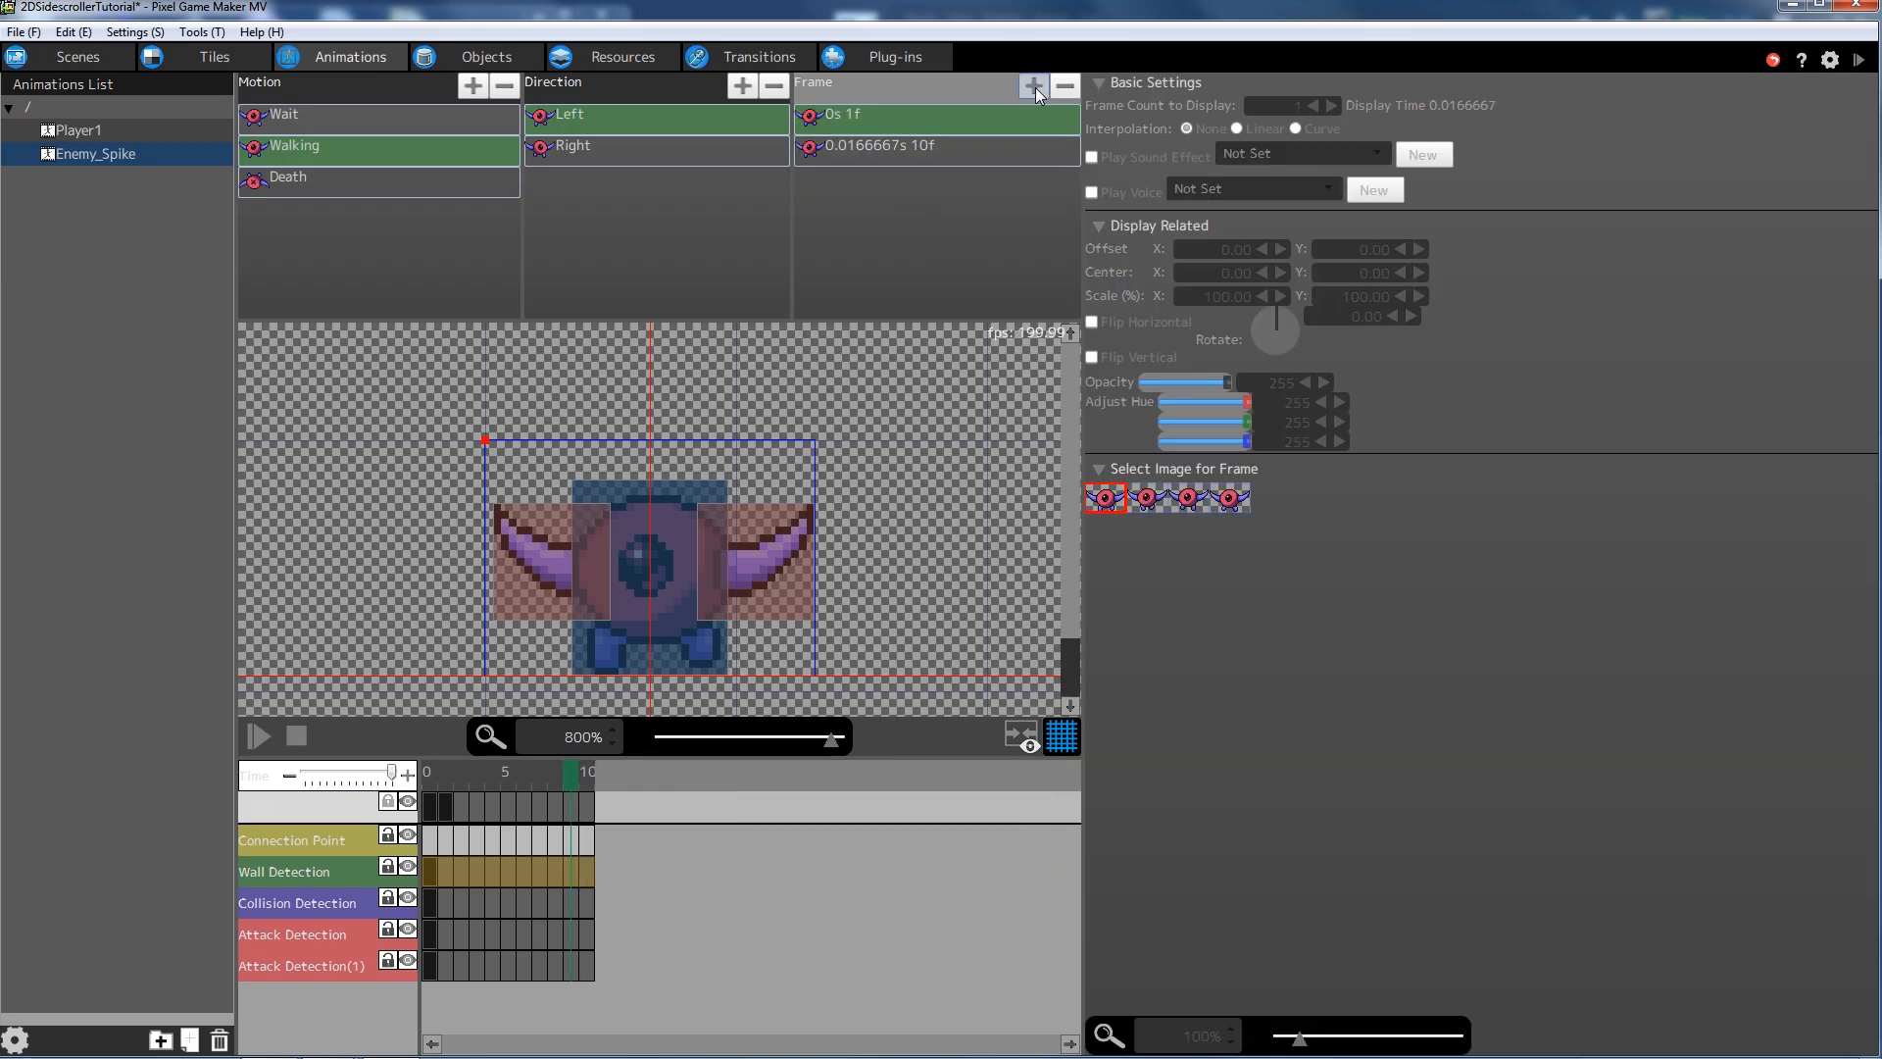
left_click(1035, 86)
left_click(1035, 86)
left_click(945, 215)
key("Delete")
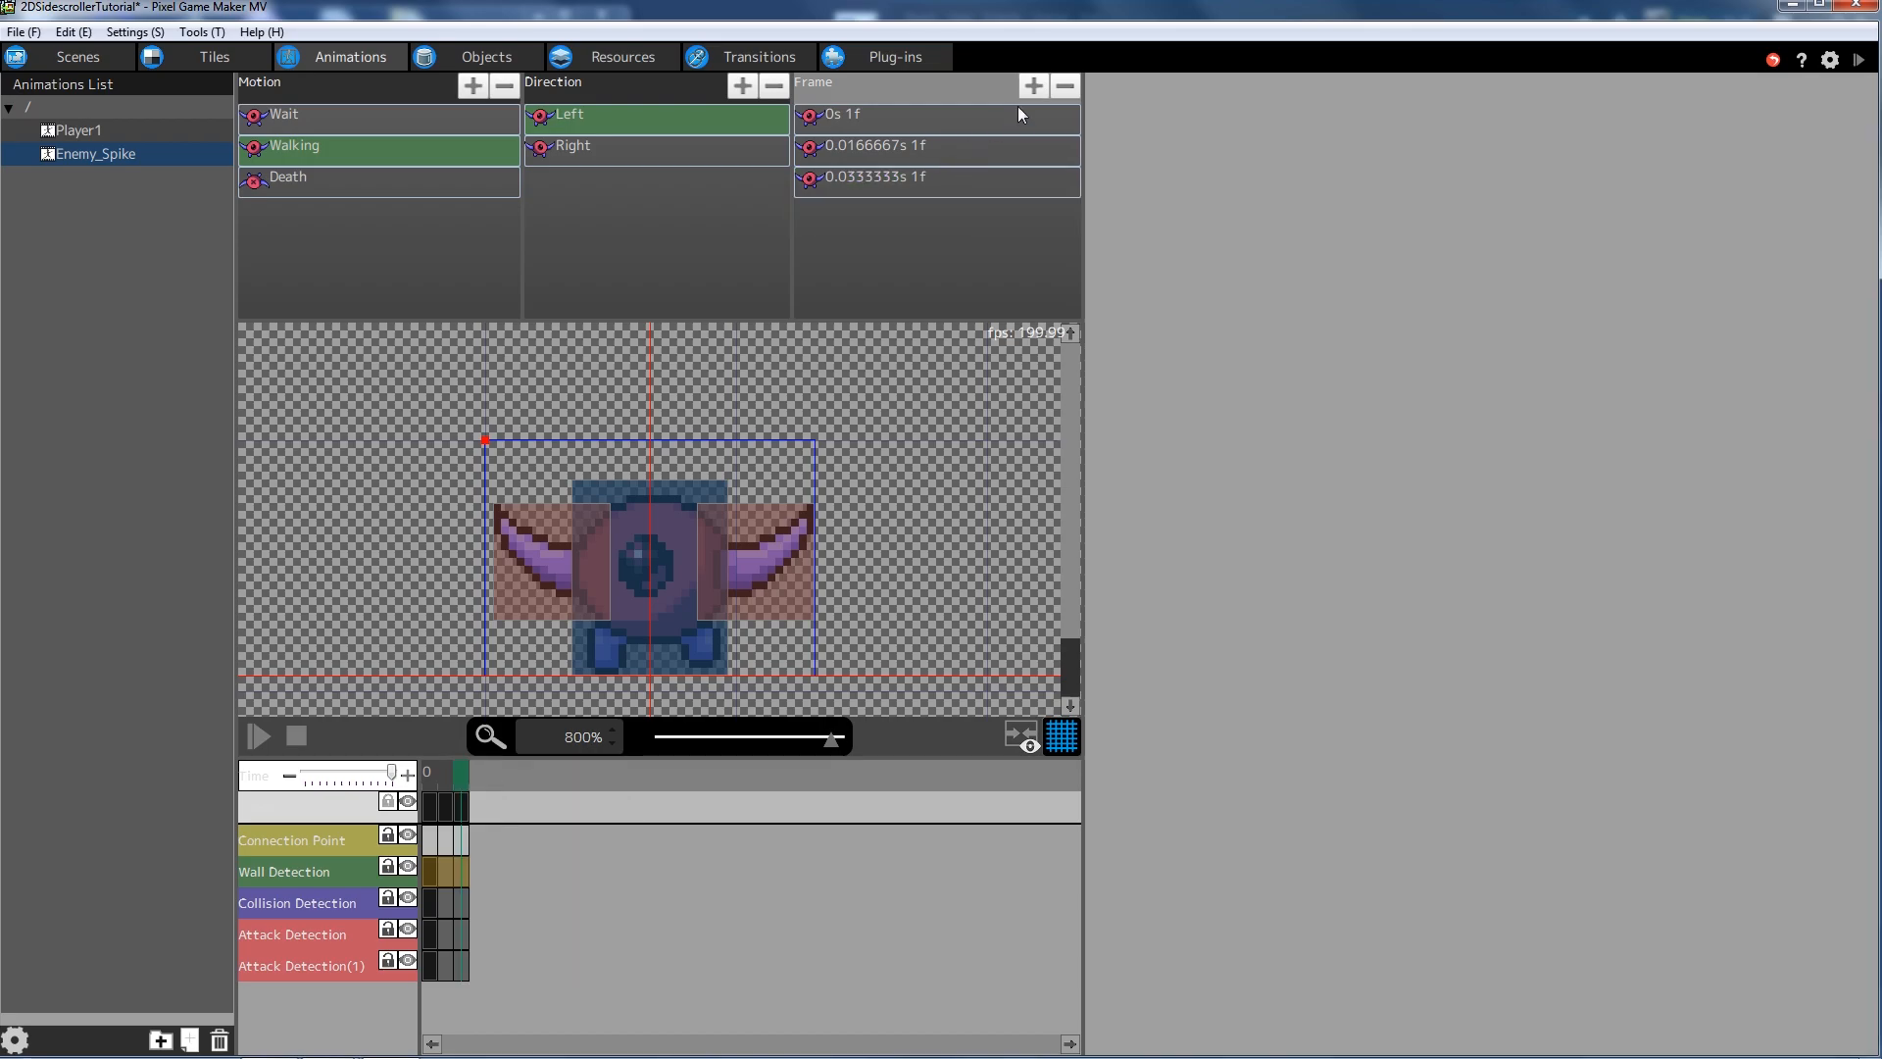
left_click(1033, 85)
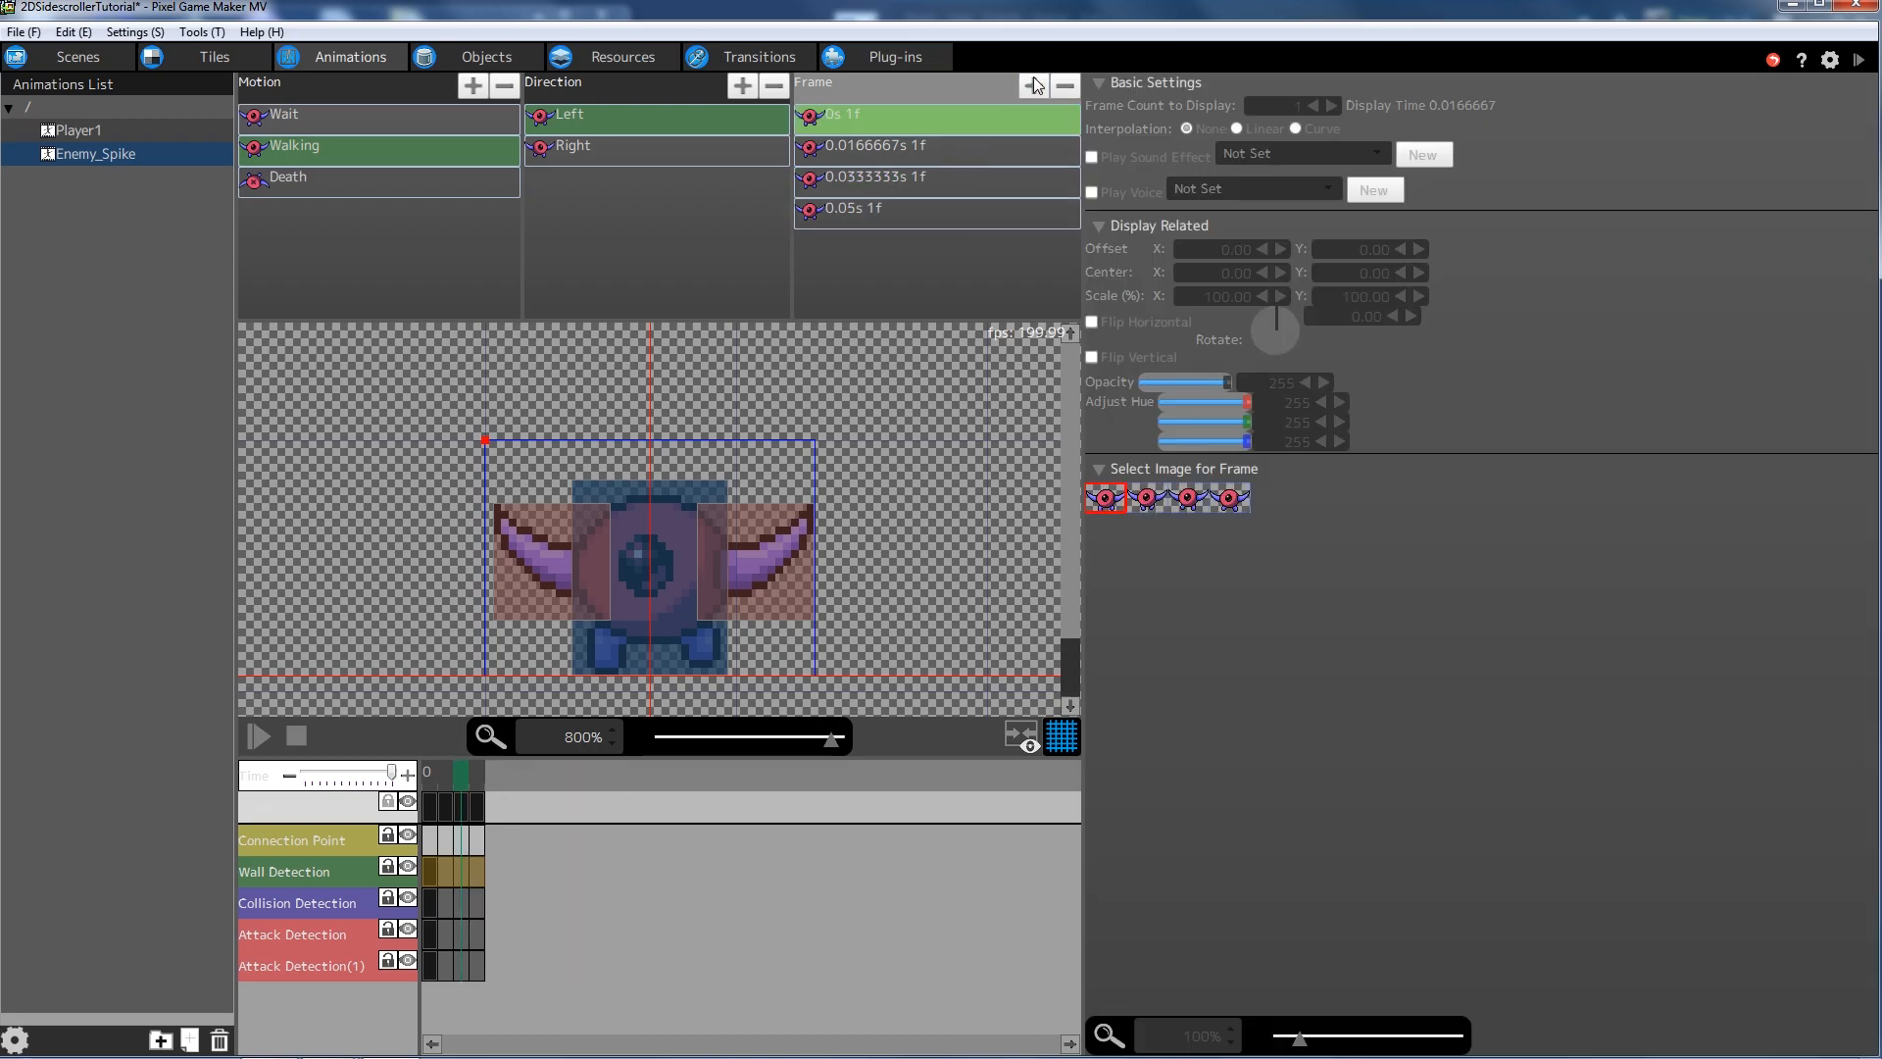
- Try to assign the second walk image to the second frame of the rebuilt left-facing Walking motion
left_click(941, 149)
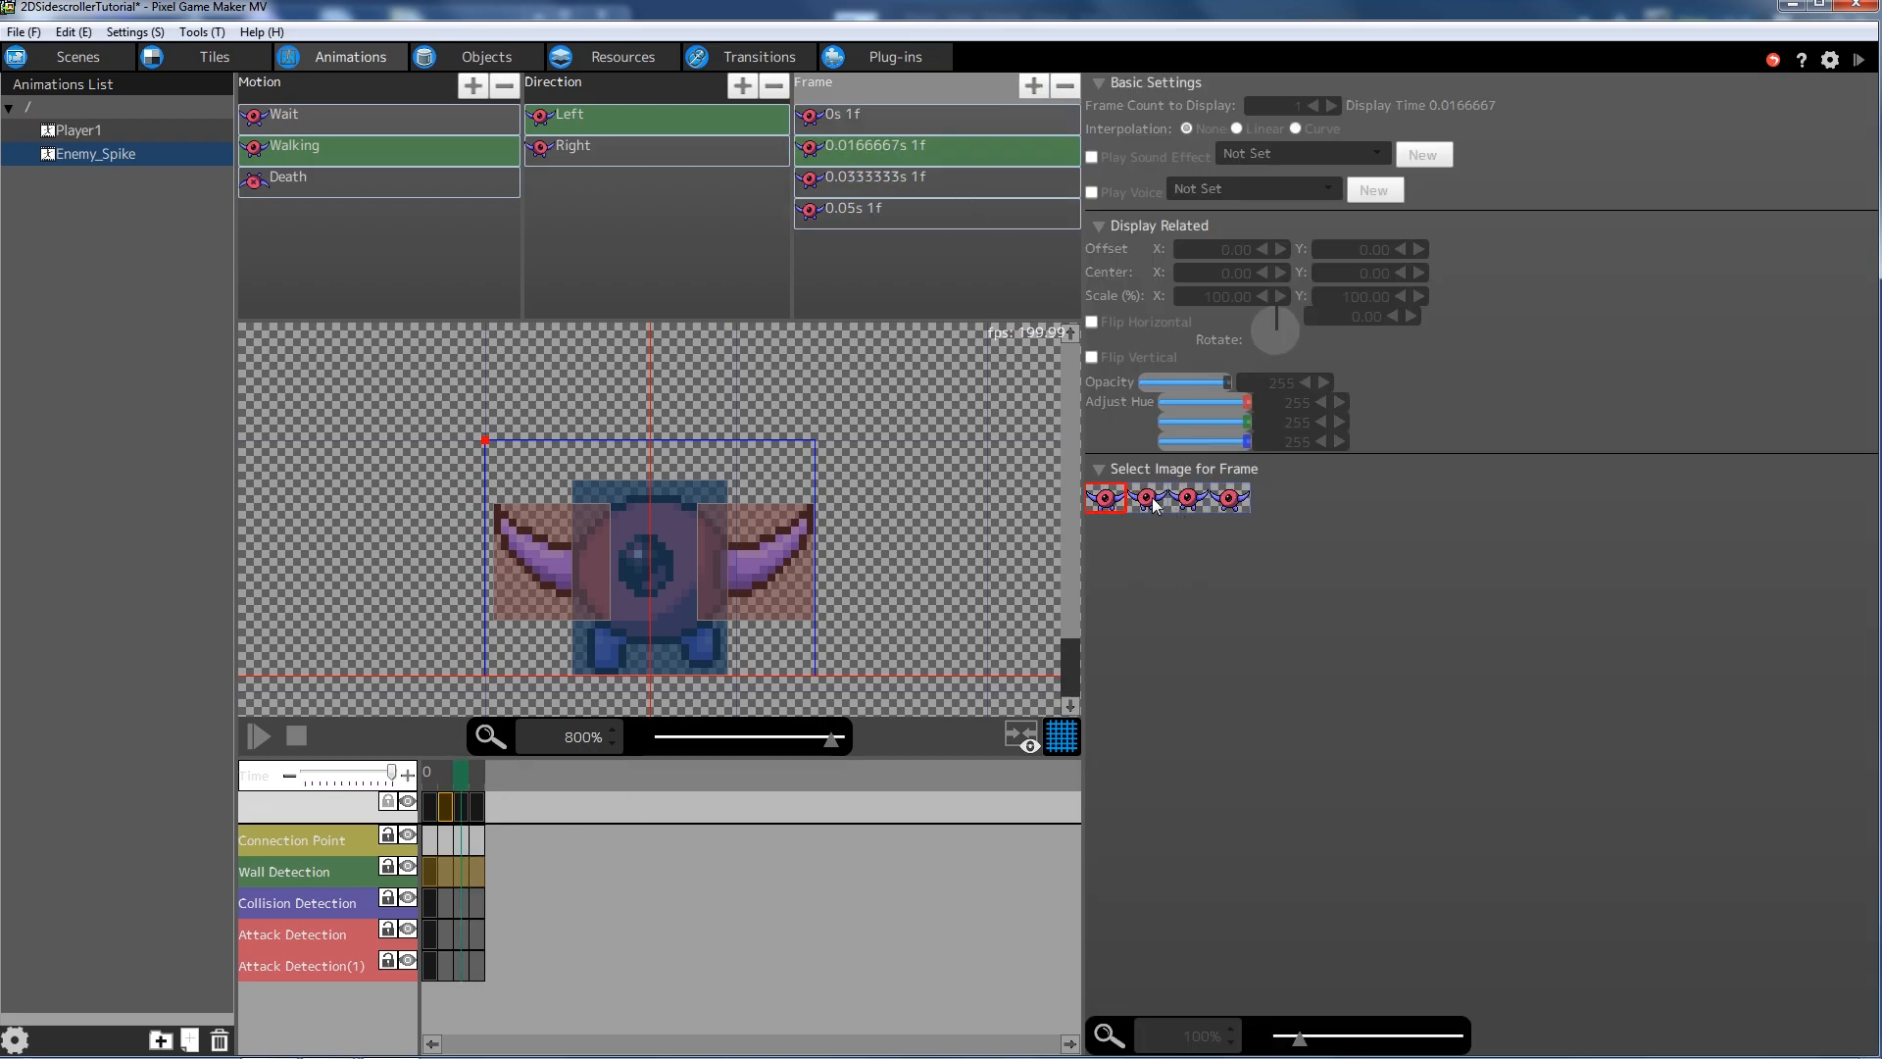
left_click(71, 150)
left_click(353, 148)
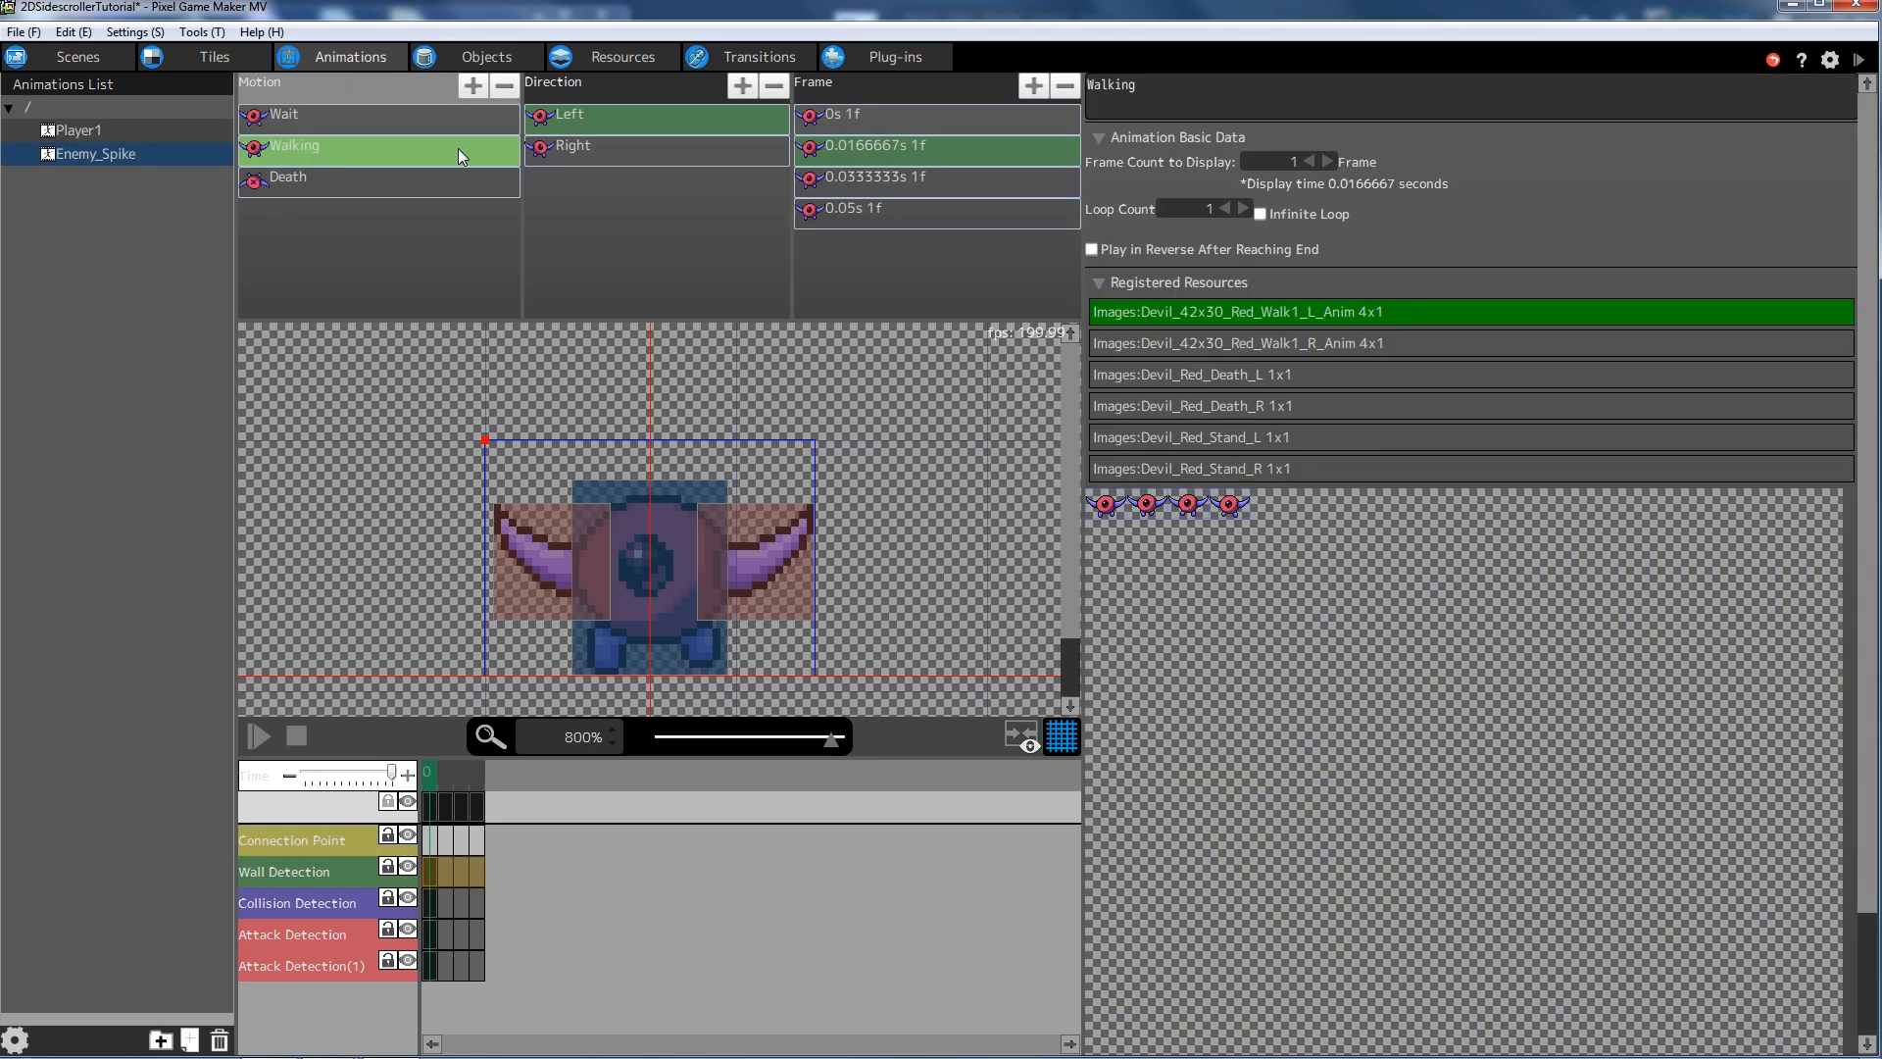
left_click(941, 181)
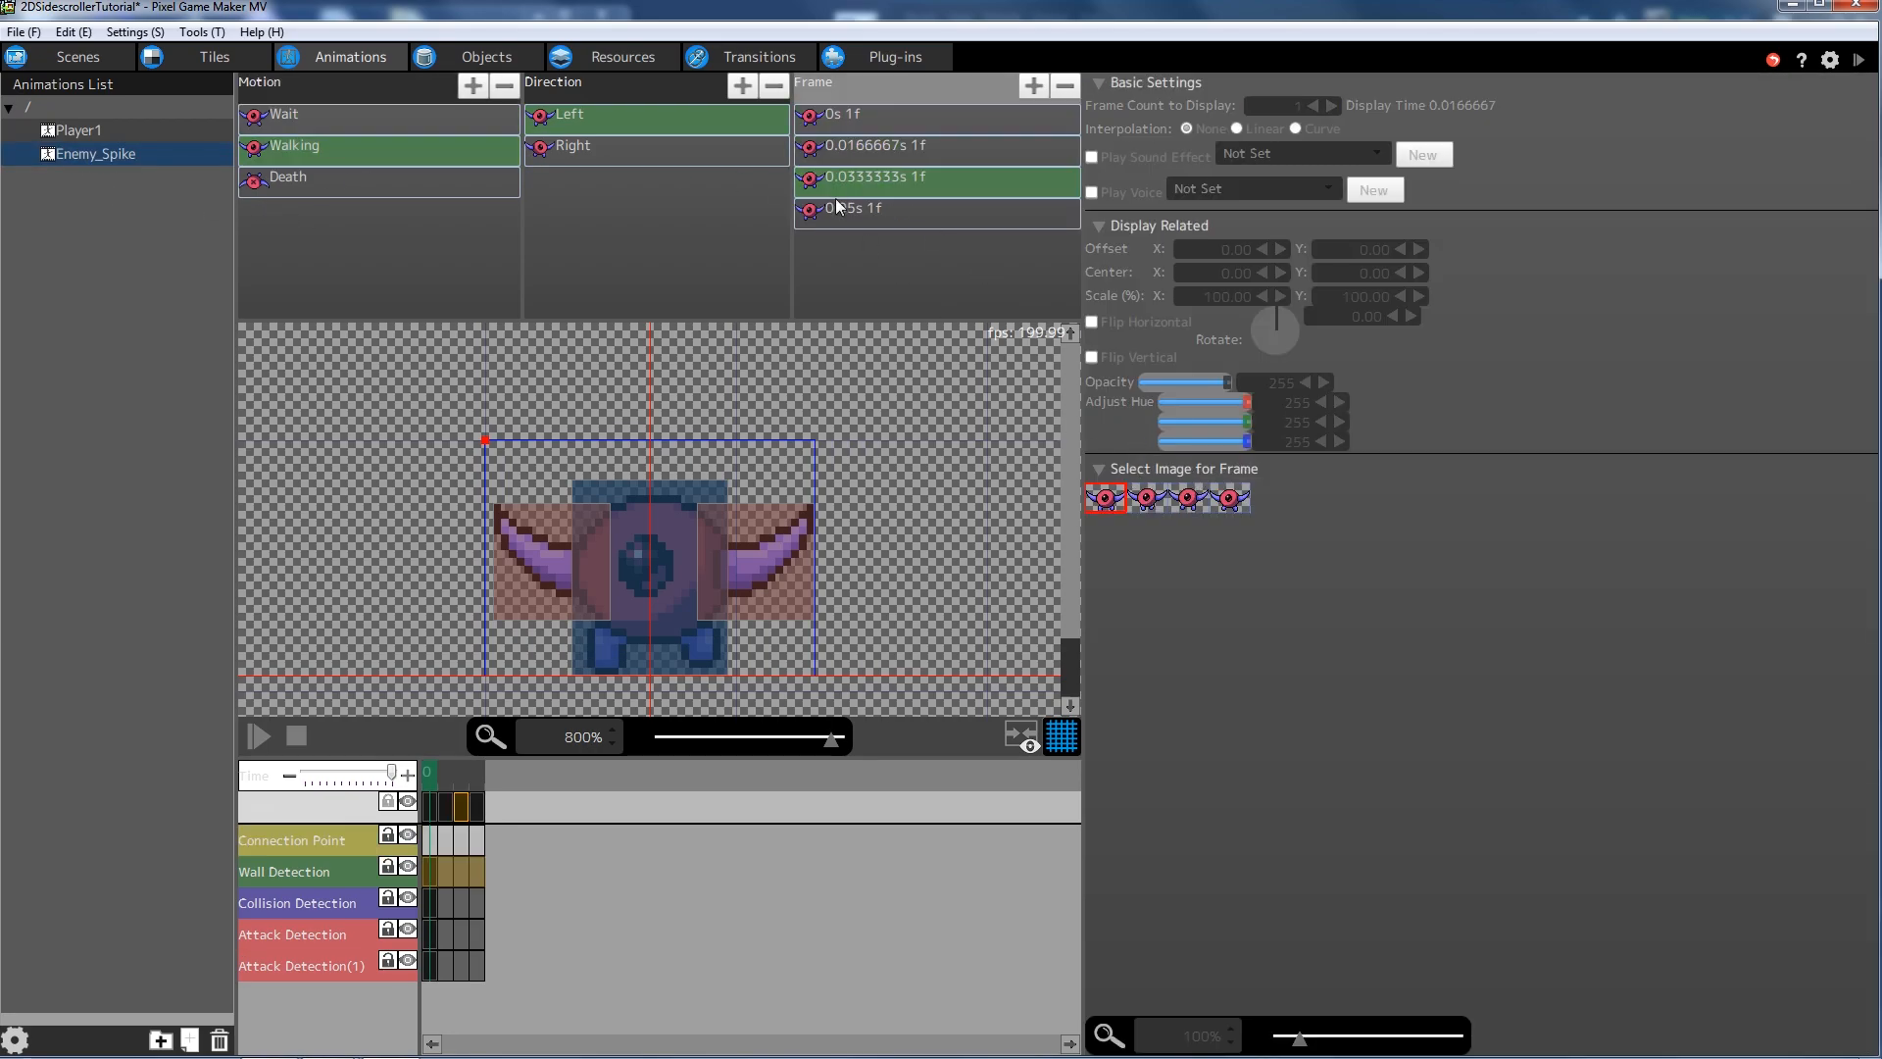
left_click(855, 152)
left_click(1158, 494)
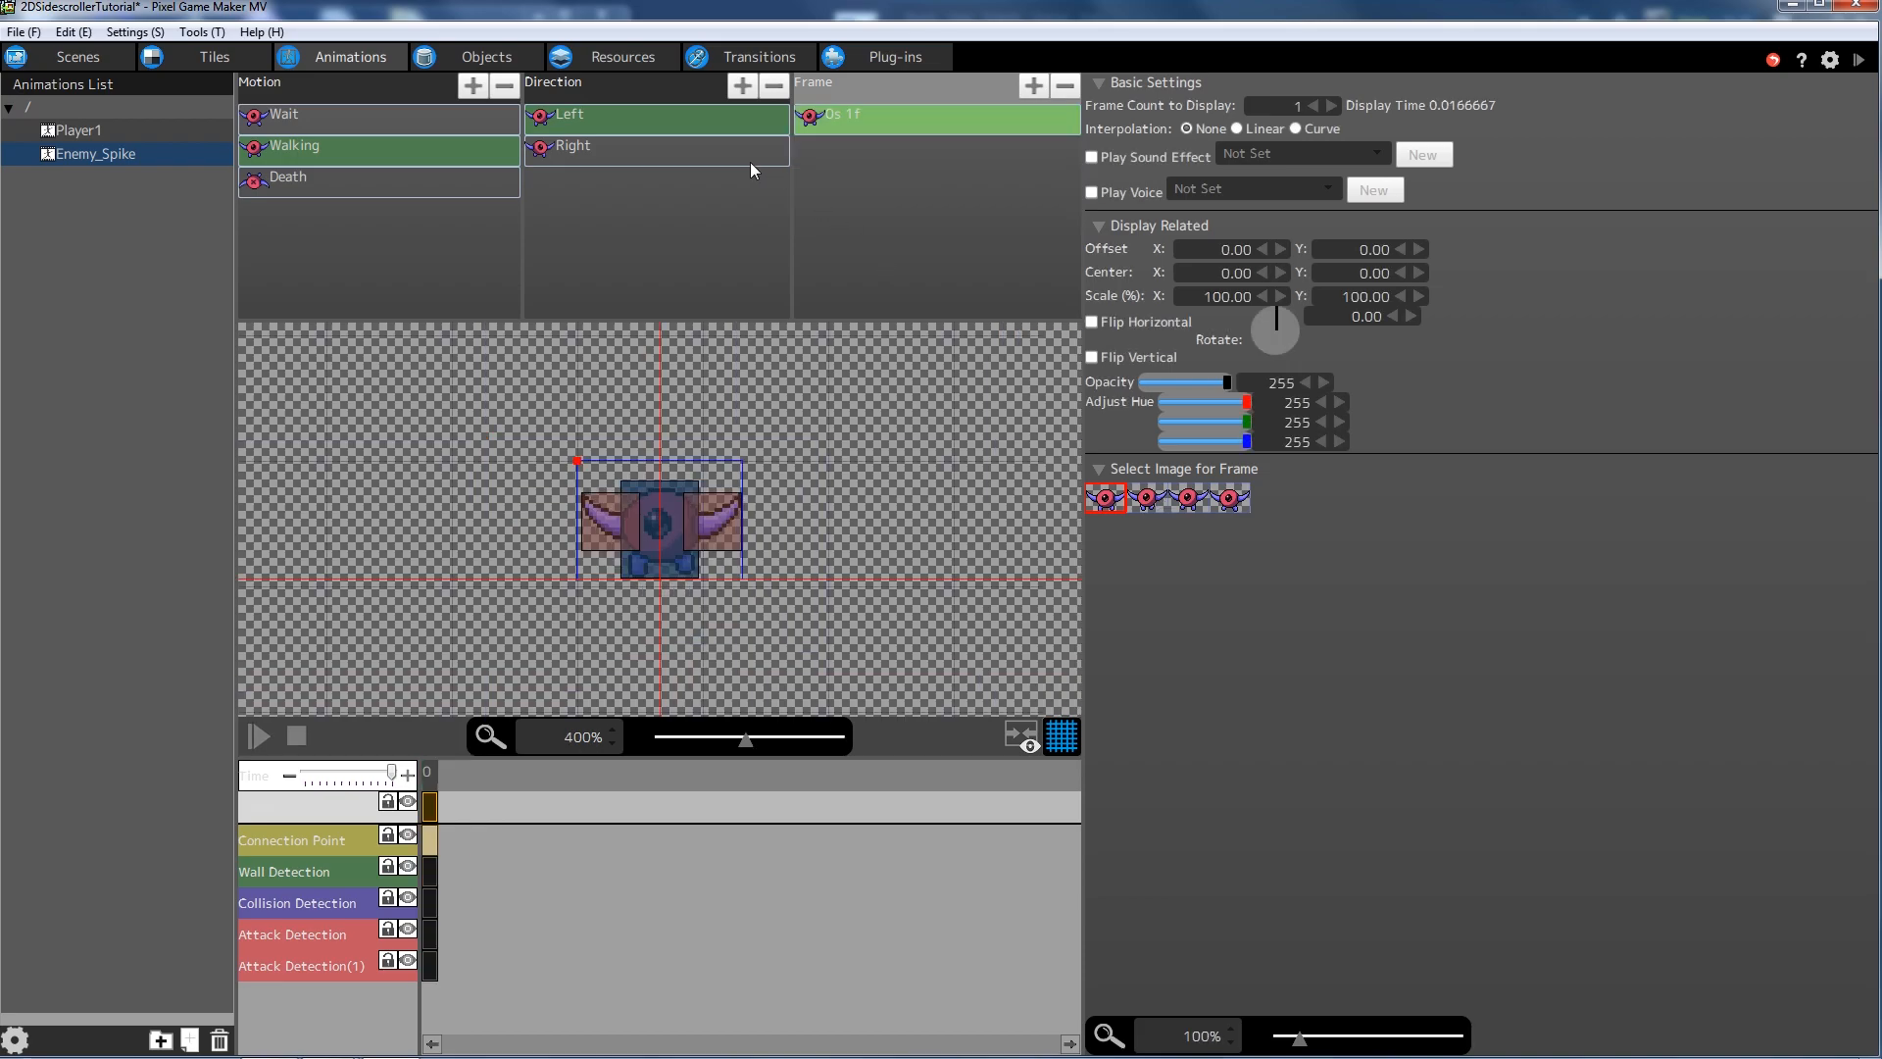
- Toggle the lock of the frame track in the Walking motion's timeline on and off
left_click(389, 802)
left_click(388, 803)
left_click(388, 803)
left_click(389, 803)
left_click(388, 803)
left_click(388, 803)
left_click(388, 803)
left_click(389, 803)
left_click(388, 802)
left_click(389, 803)
- Add three frames to the left-facing Walking motion and set the first frame's display count to 10
left_click(1031, 87)
left_click(1031, 87)
left_click(1031, 87)
left_click(902, 126)
key("Tab")
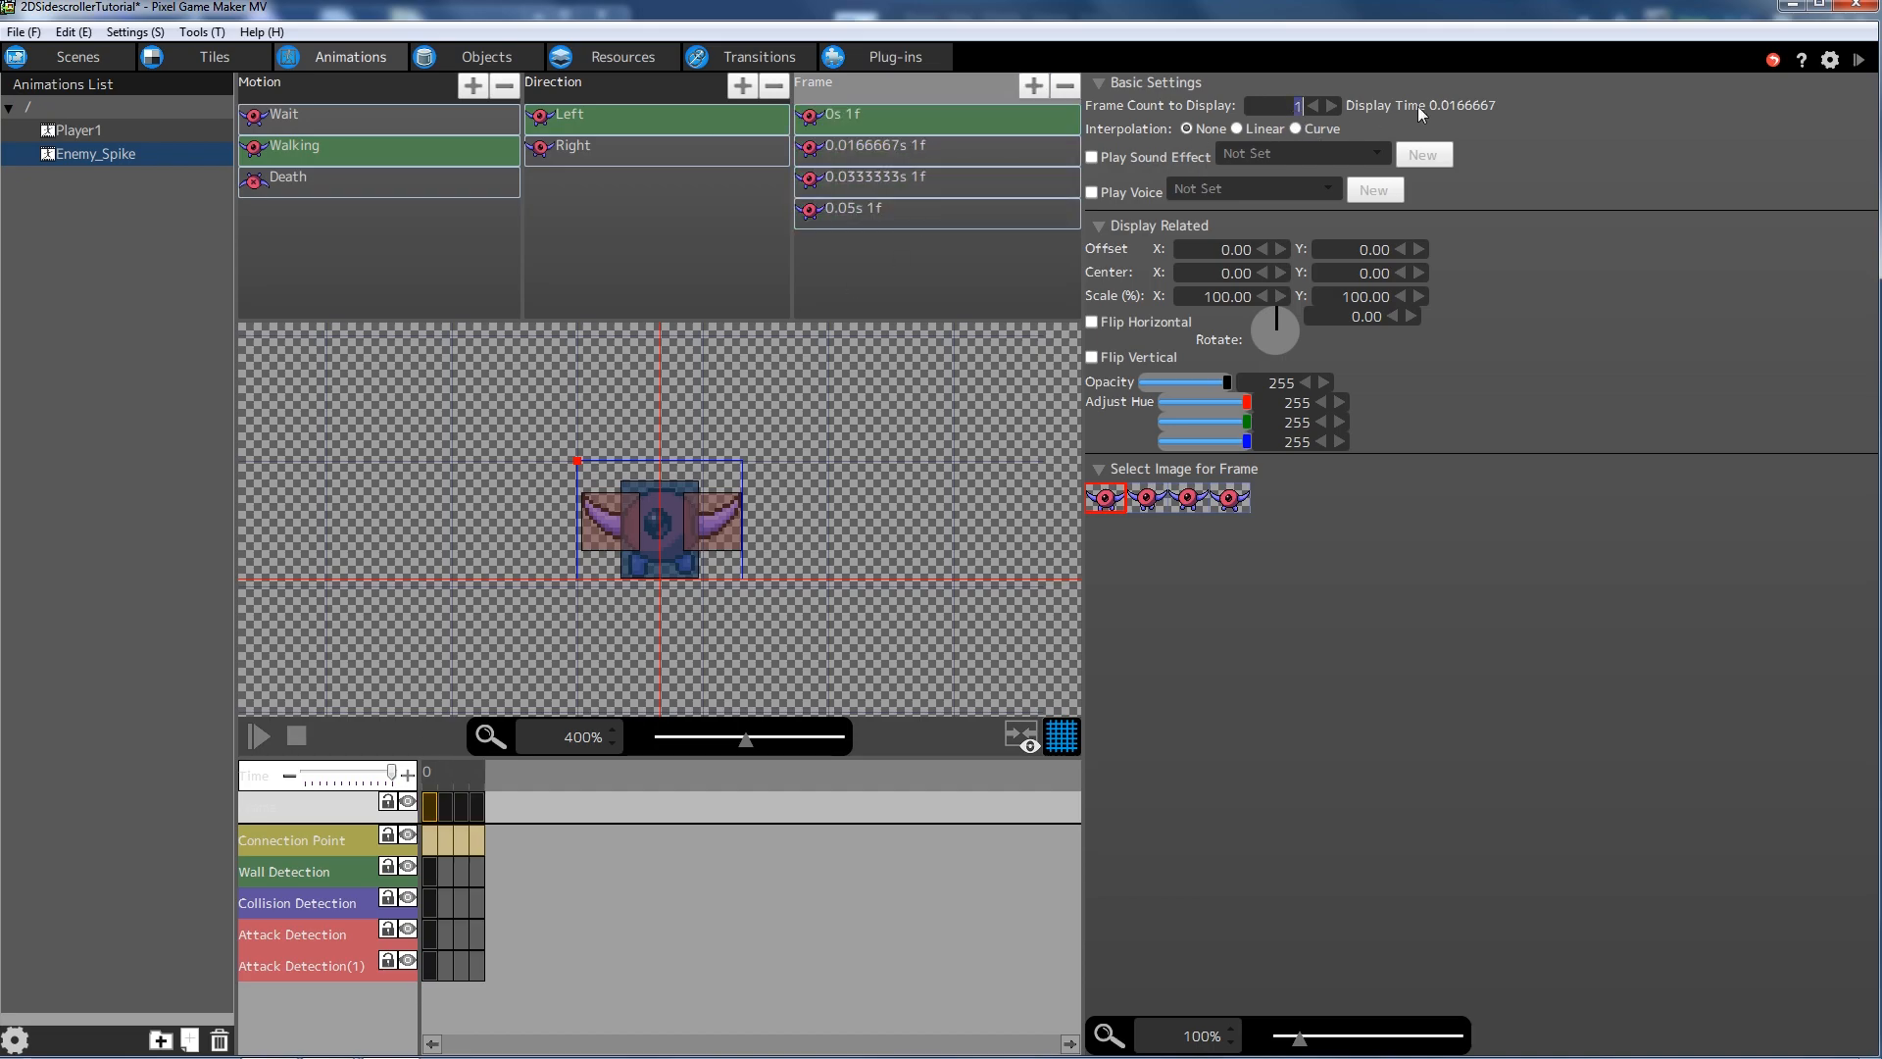
type("10")
- Set the display count of the second, third and fourth left-facing Walking frames to 10
left_click(954, 149)
double_click(1292, 107)
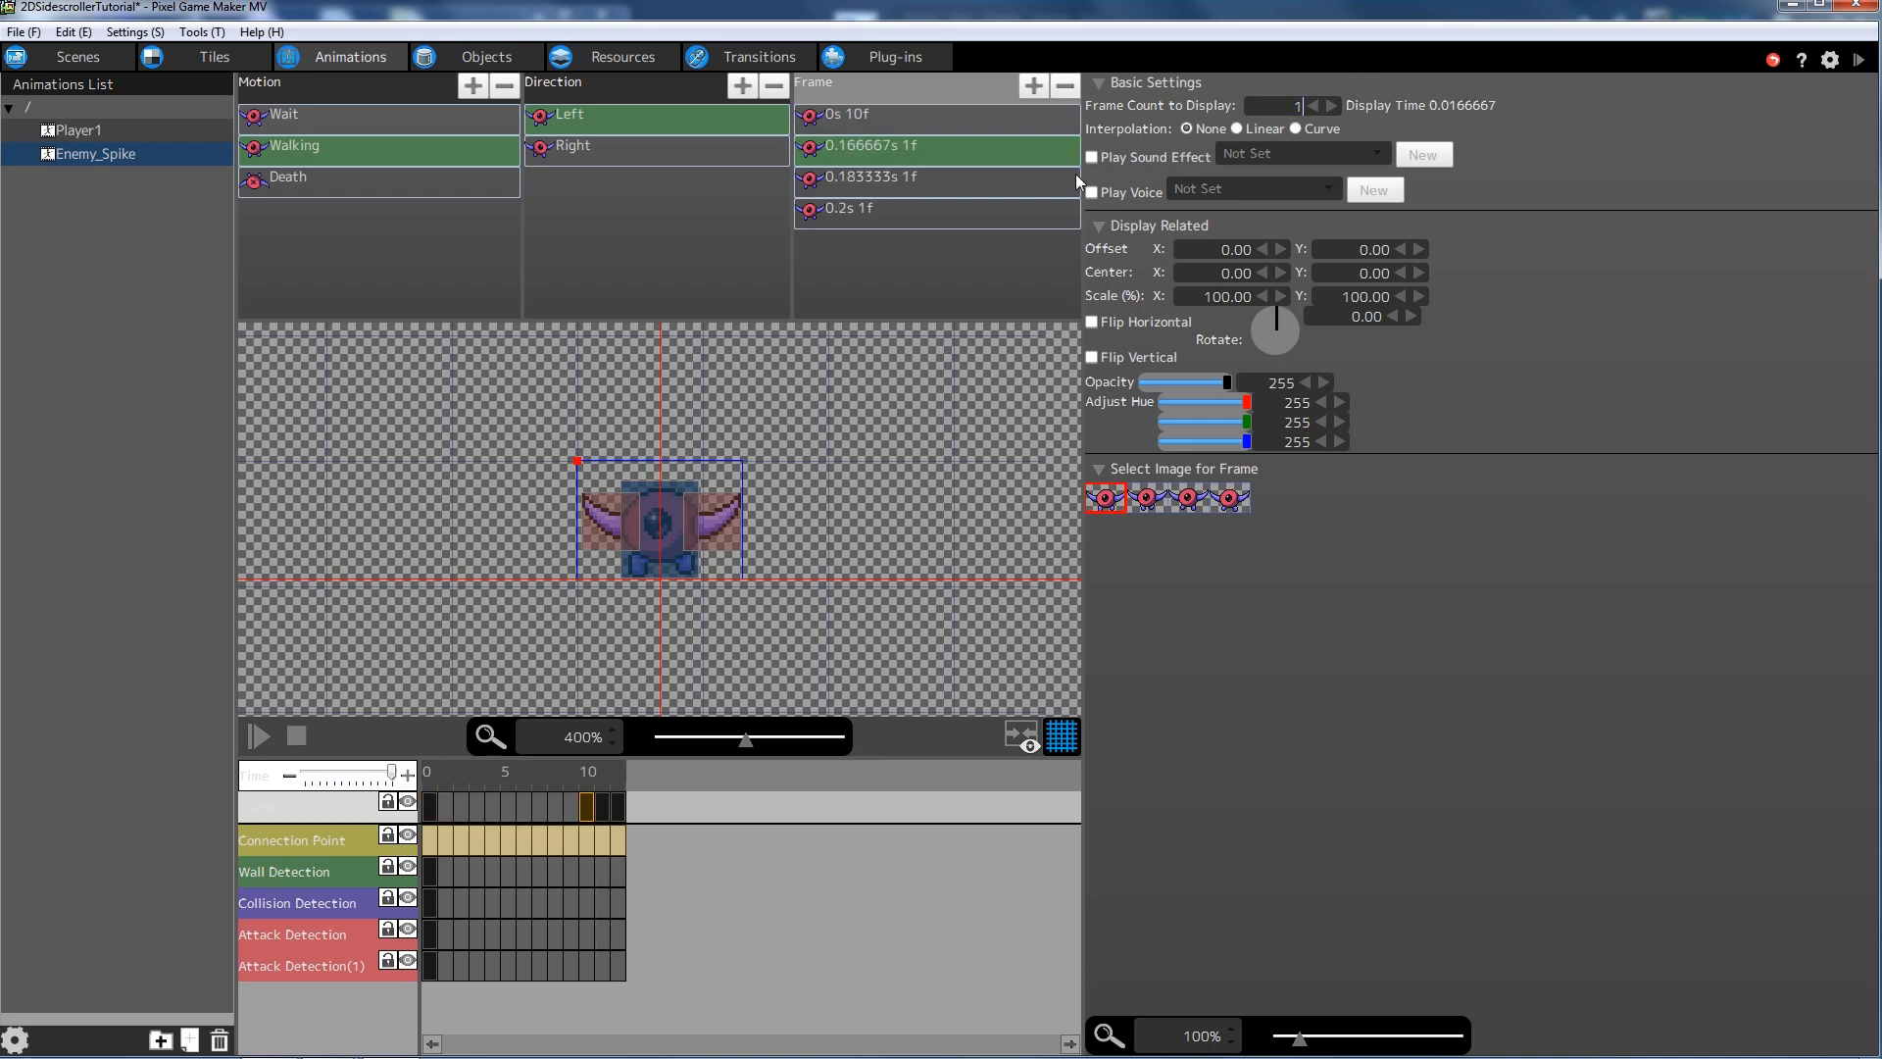
type("10")
left_click(986, 188)
double_click(1292, 105)
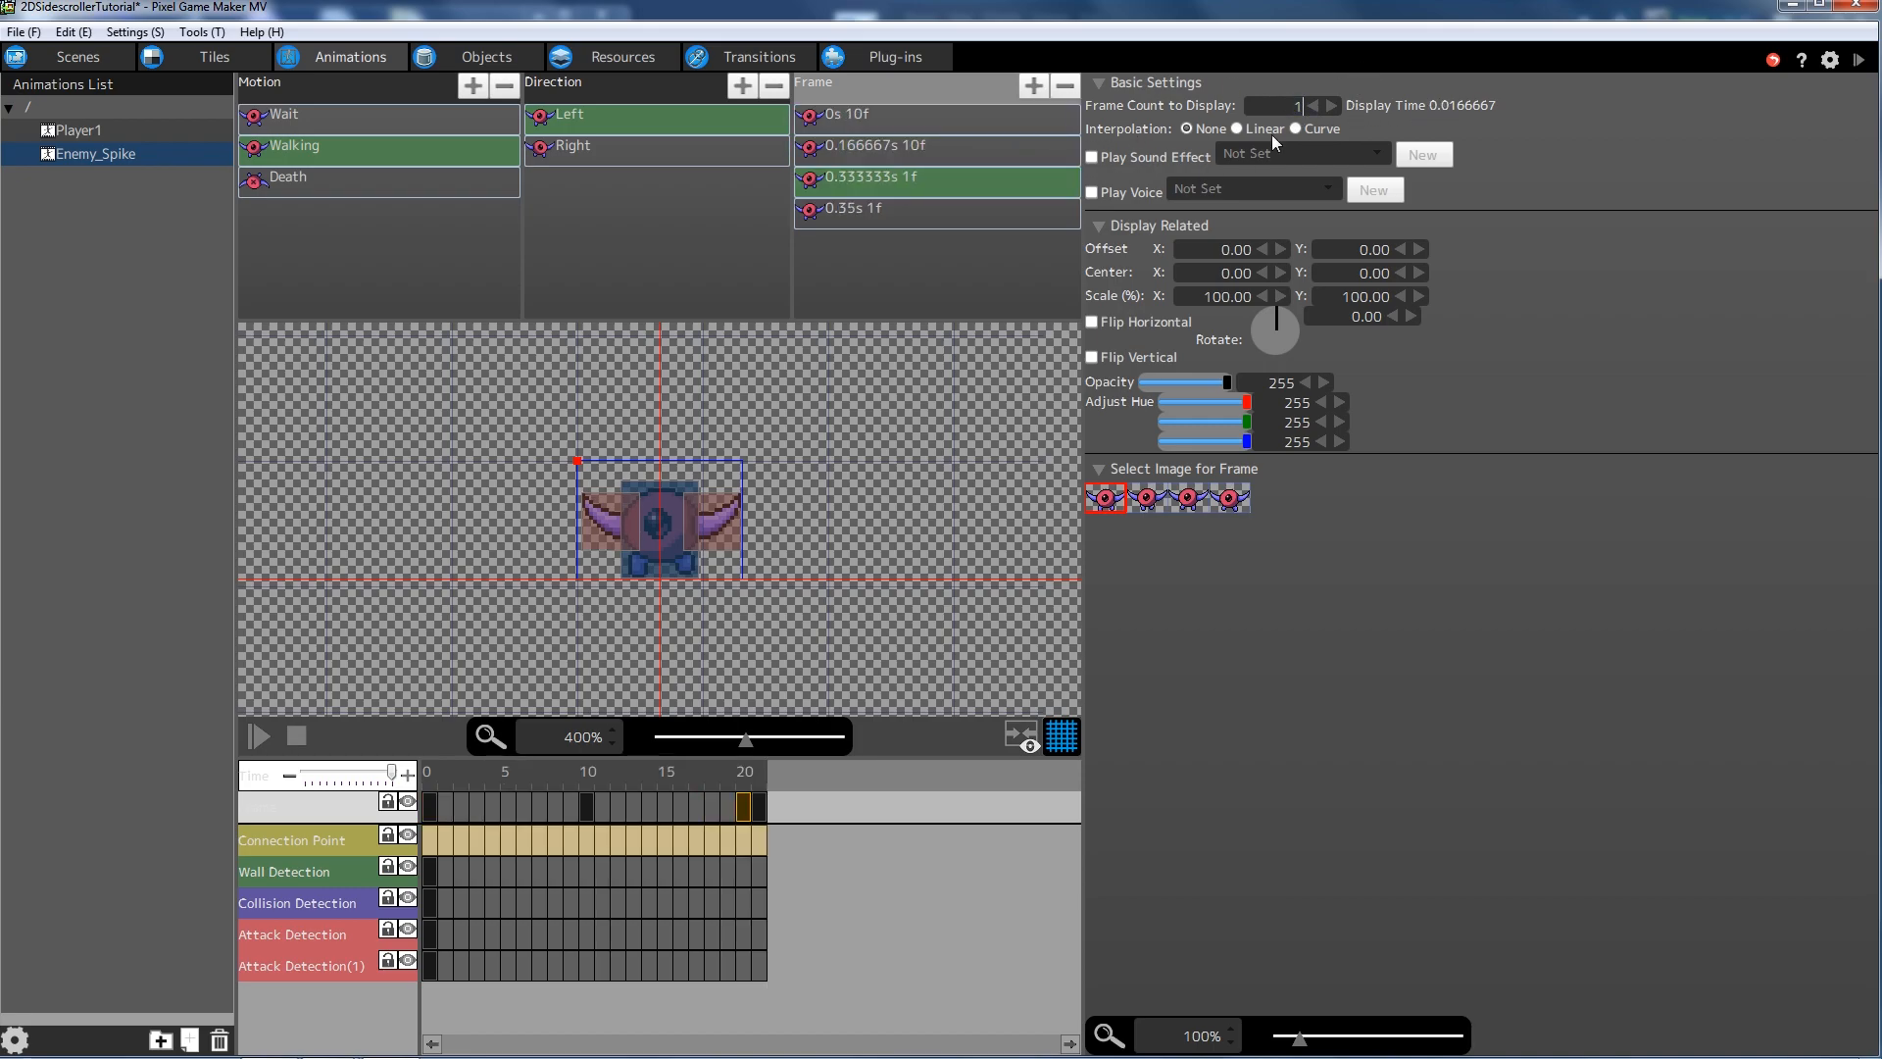
type("10")
left_click(904, 218)
type("10")
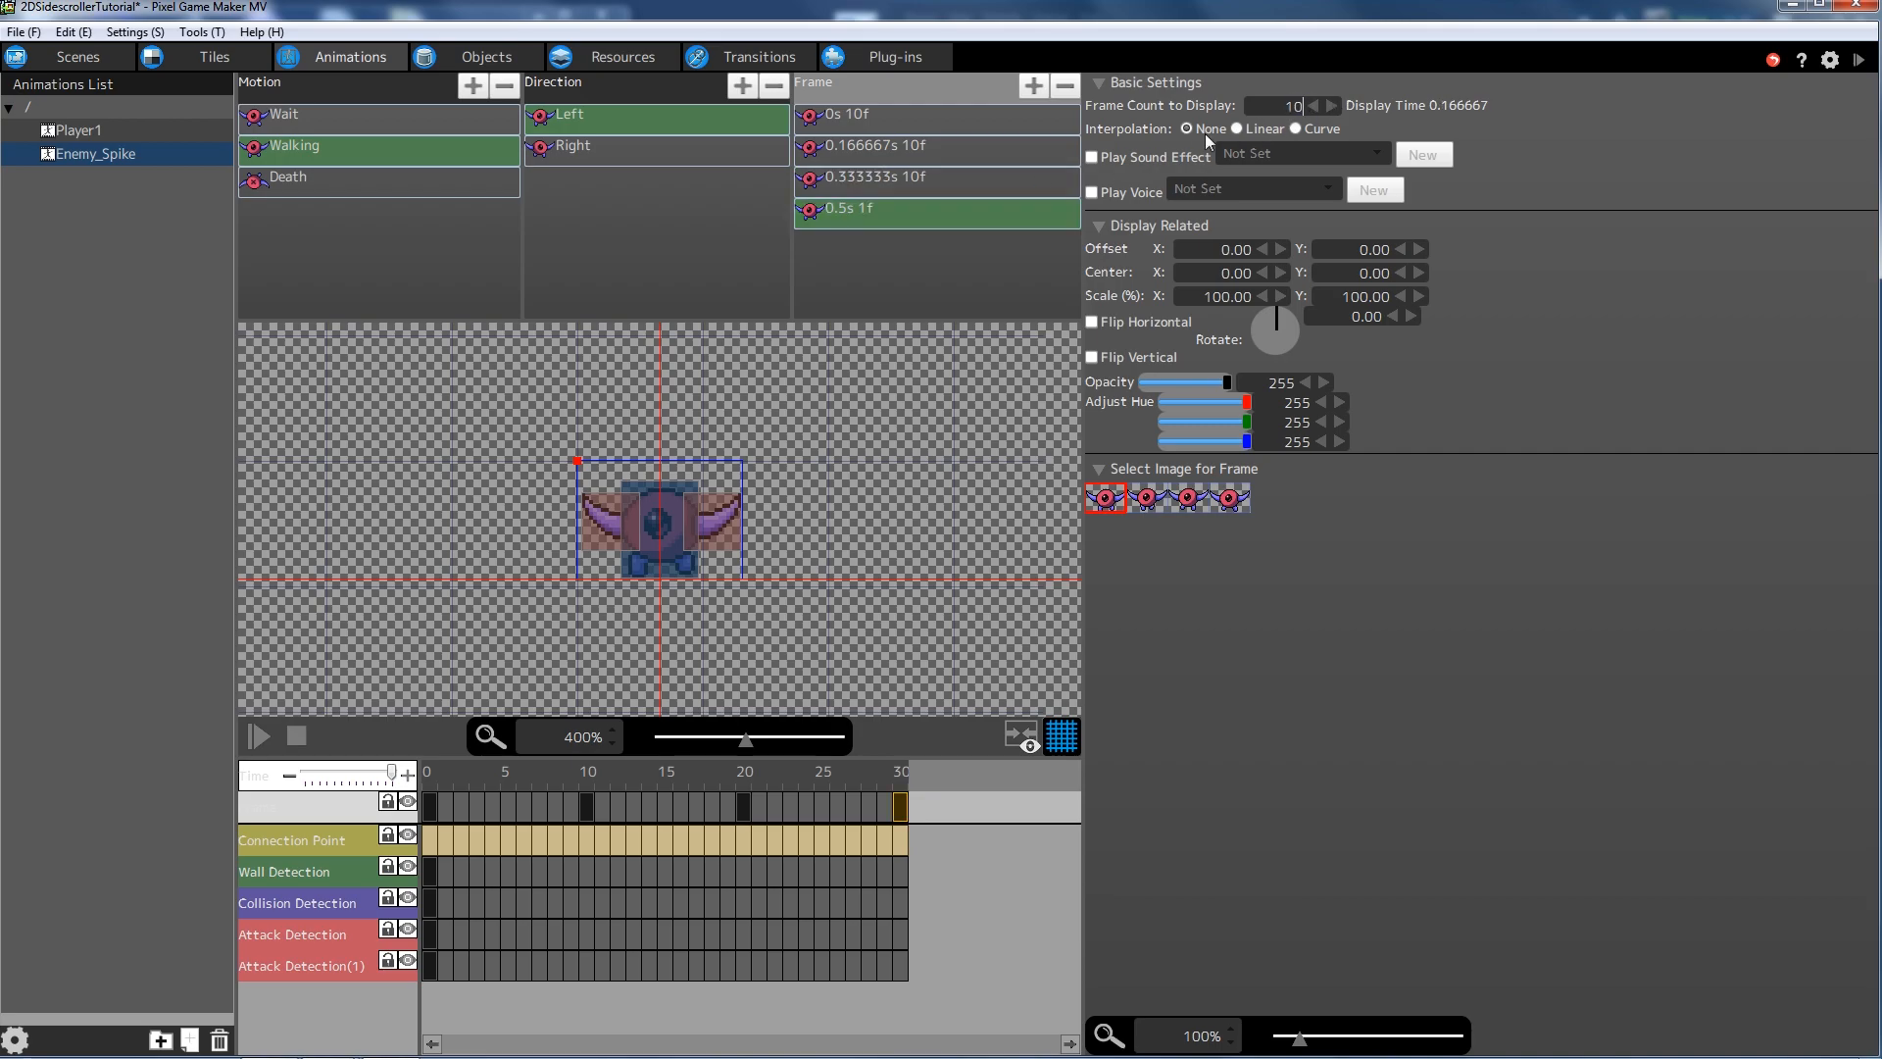
- Assign the second, third and fourth walk images to the corresponding frames of the left-facing Walking motion
left_click(932, 149)
left_click(1147, 497)
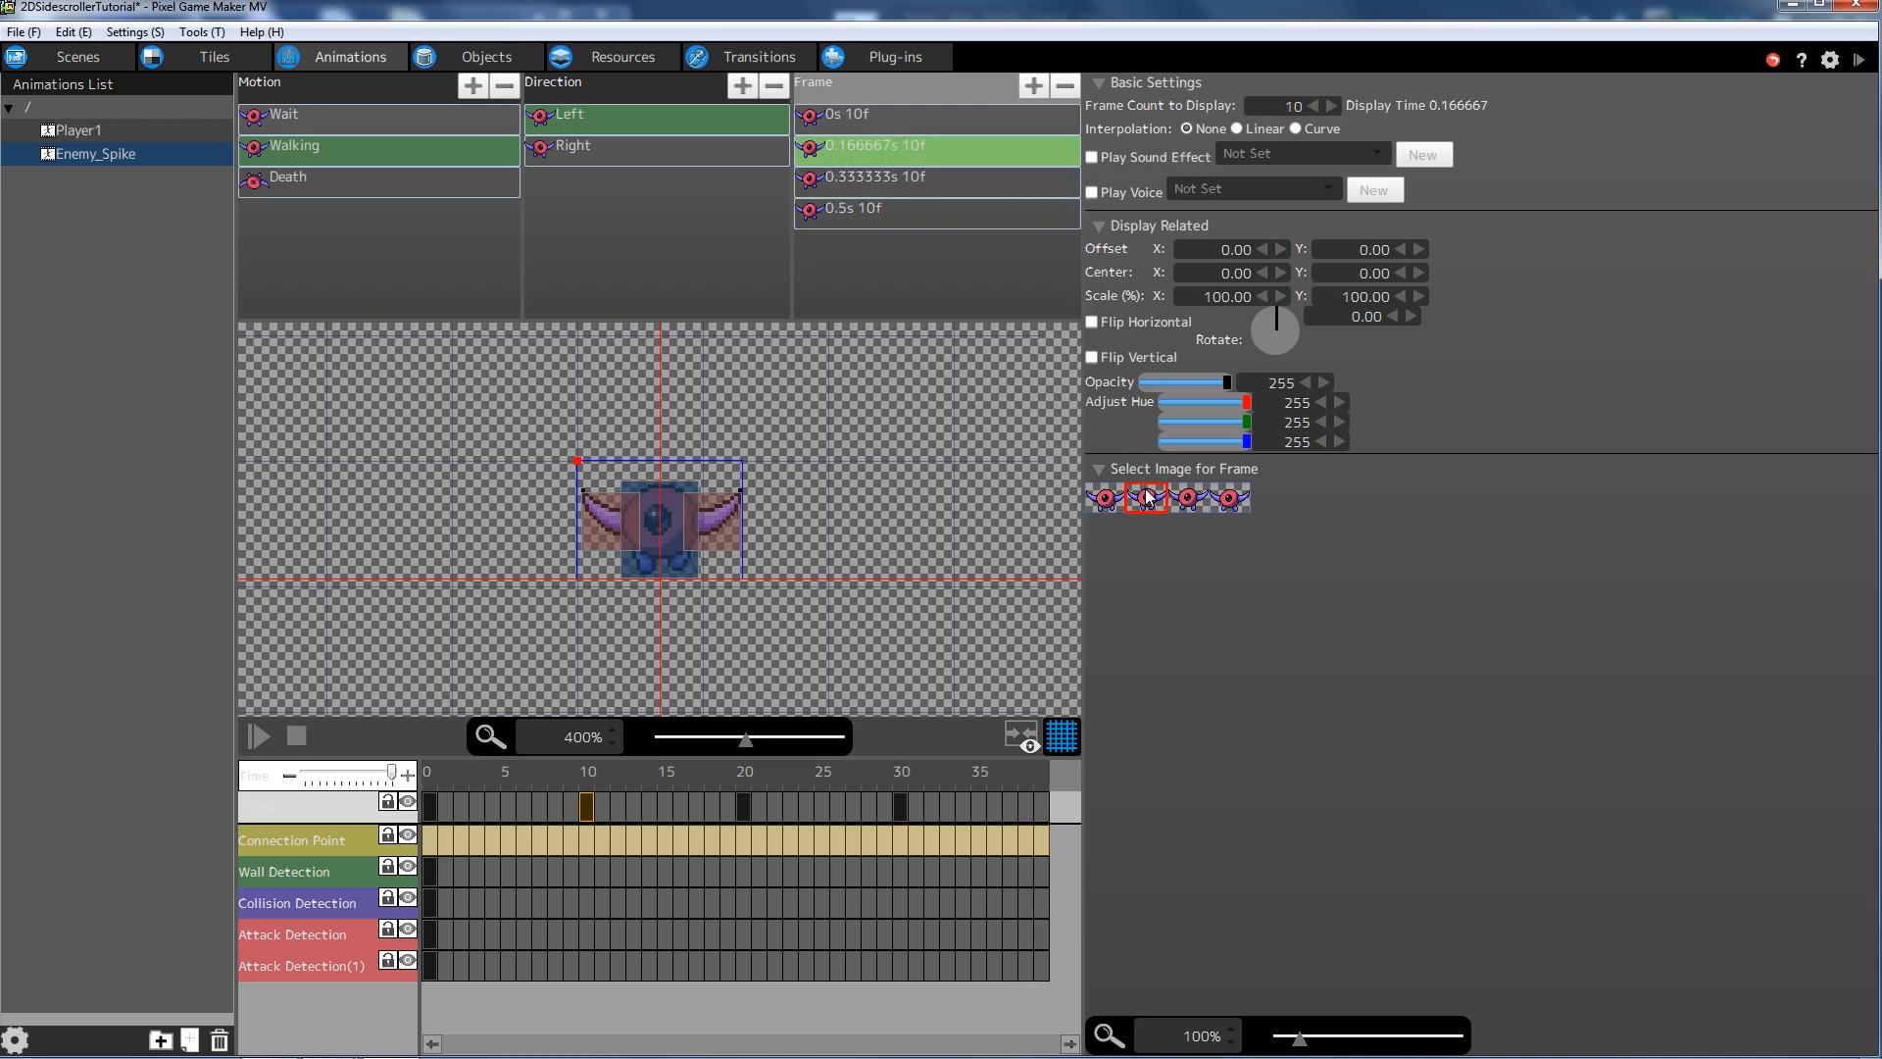
left_click(896, 188)
left_click(1188, 497)
left_click(890, 212)
left_click(1230, 497)
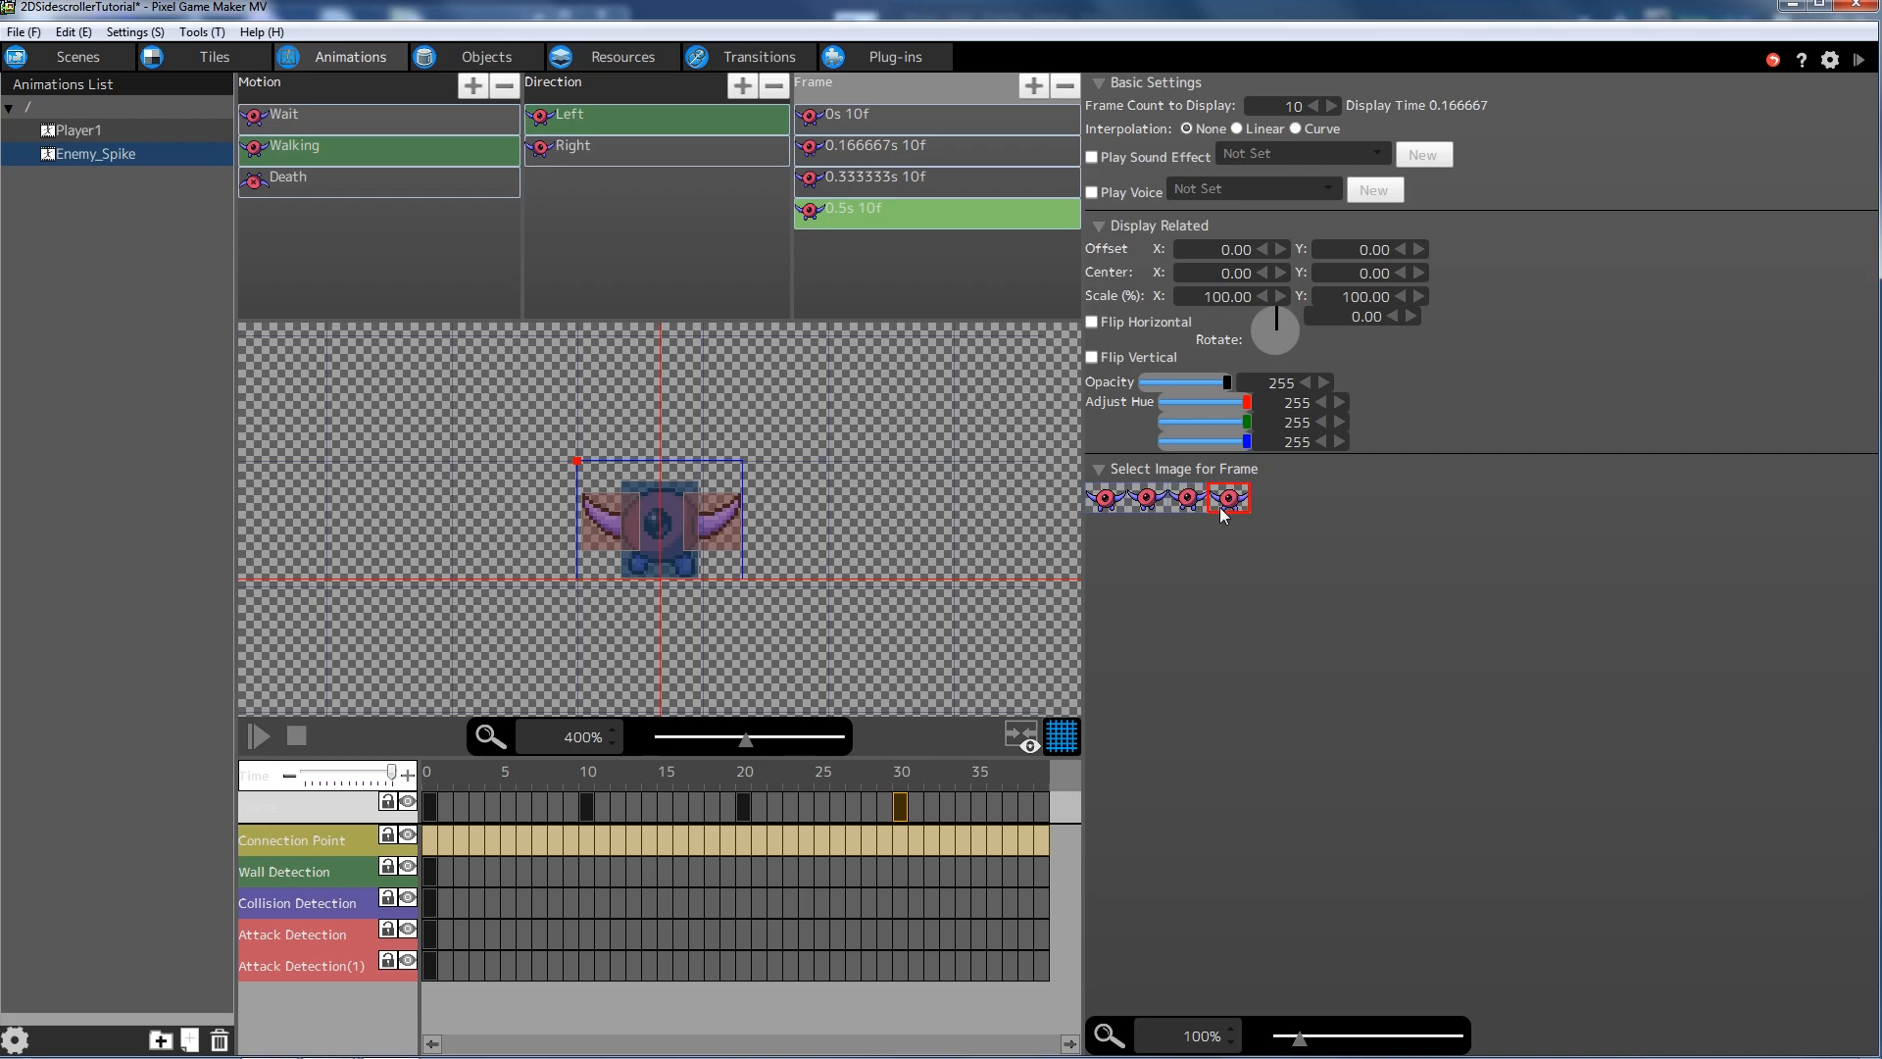
- Copy the four left-facing Walking frames into the Right direction and delete the frame it originally had
left_click(861, 120)
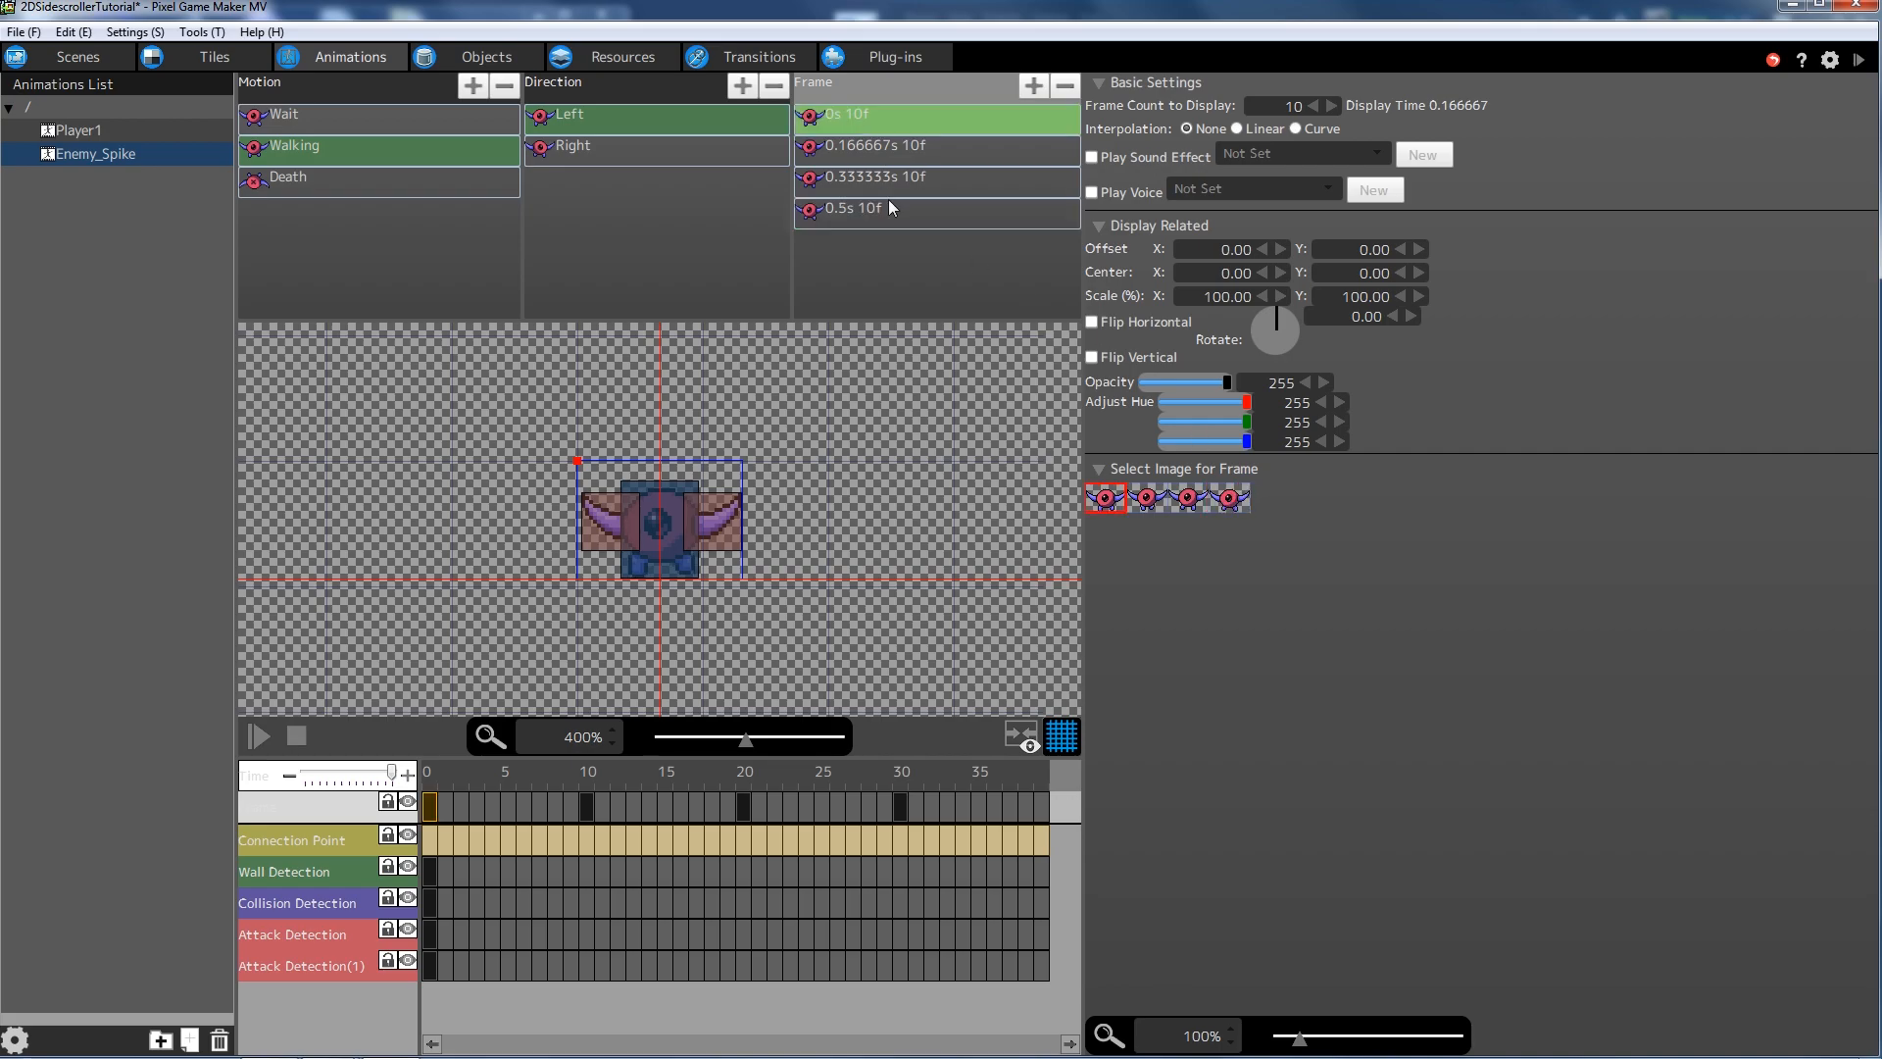
left_click(883, 208, "shift")
left_click(635, 157)
left_click(887, 116)
key("Delete")
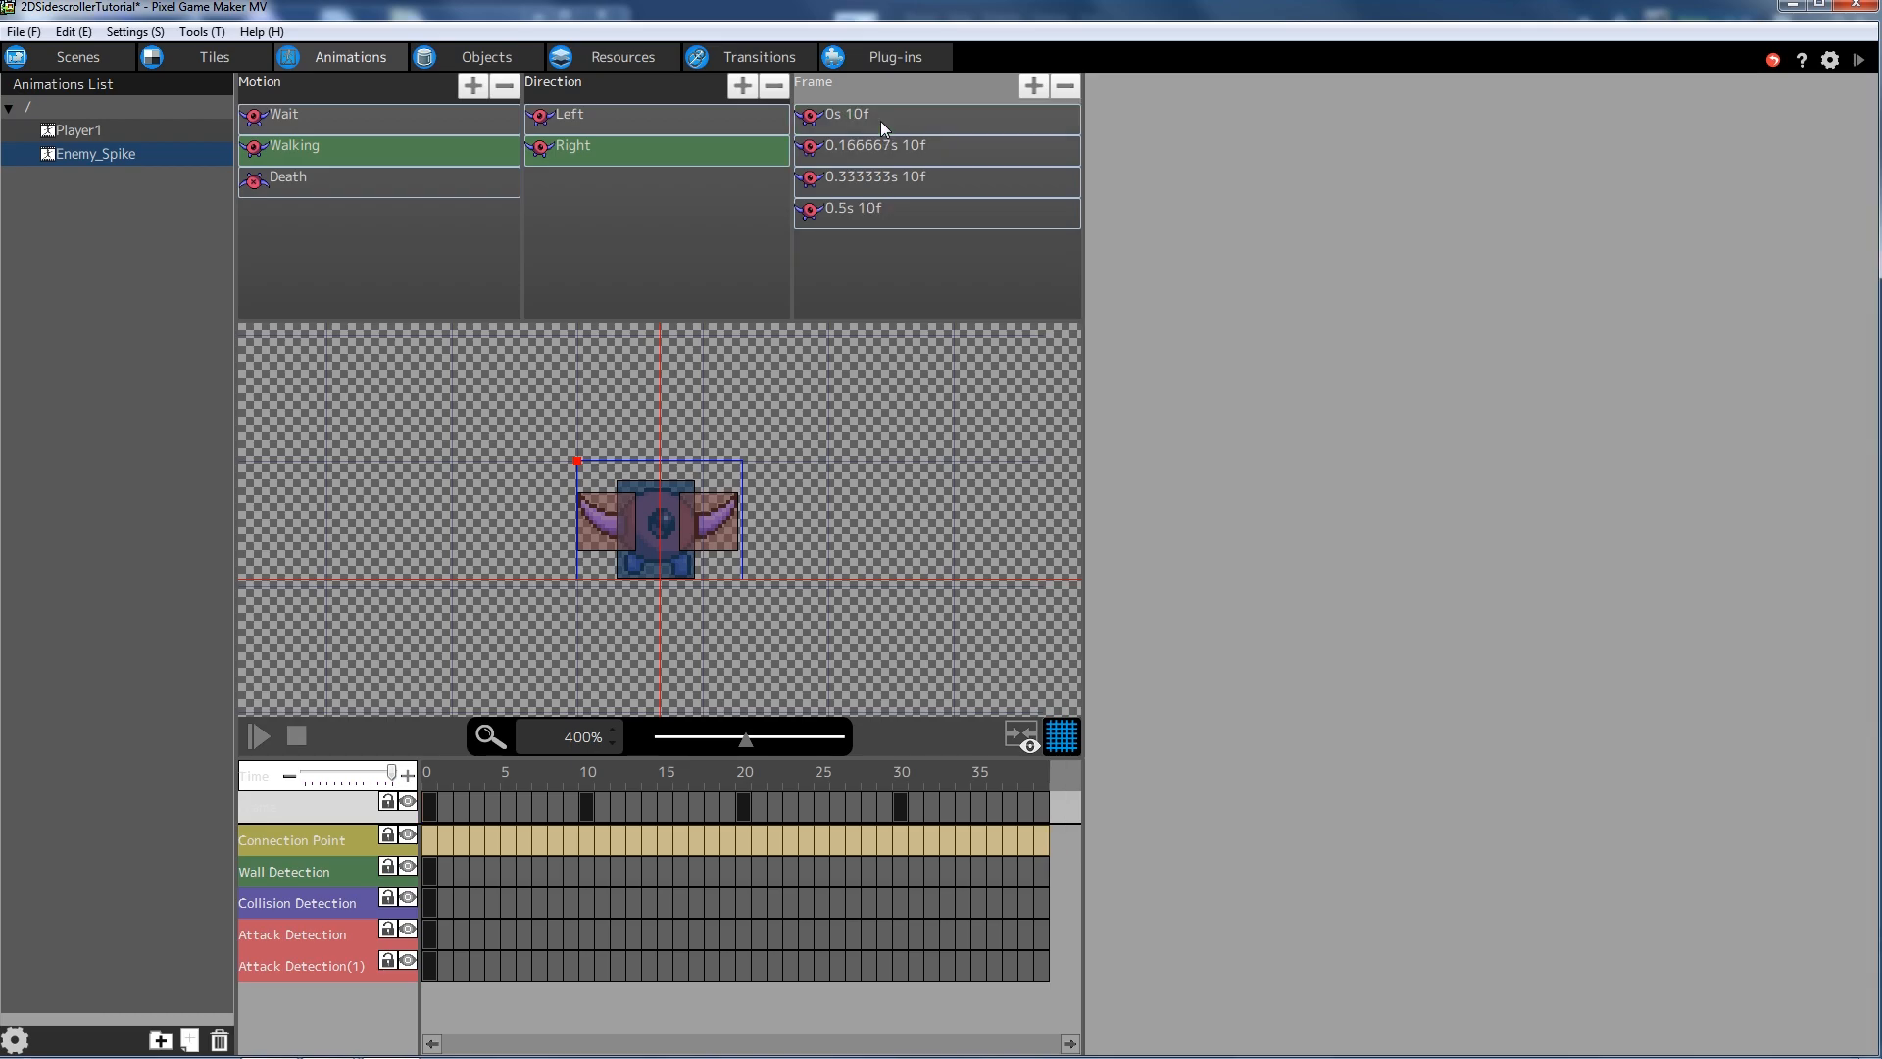
- Save the project and test play the game to check the enemy's walk animation, then close the game window
left_click(24, 31)
left_click(44, 119)
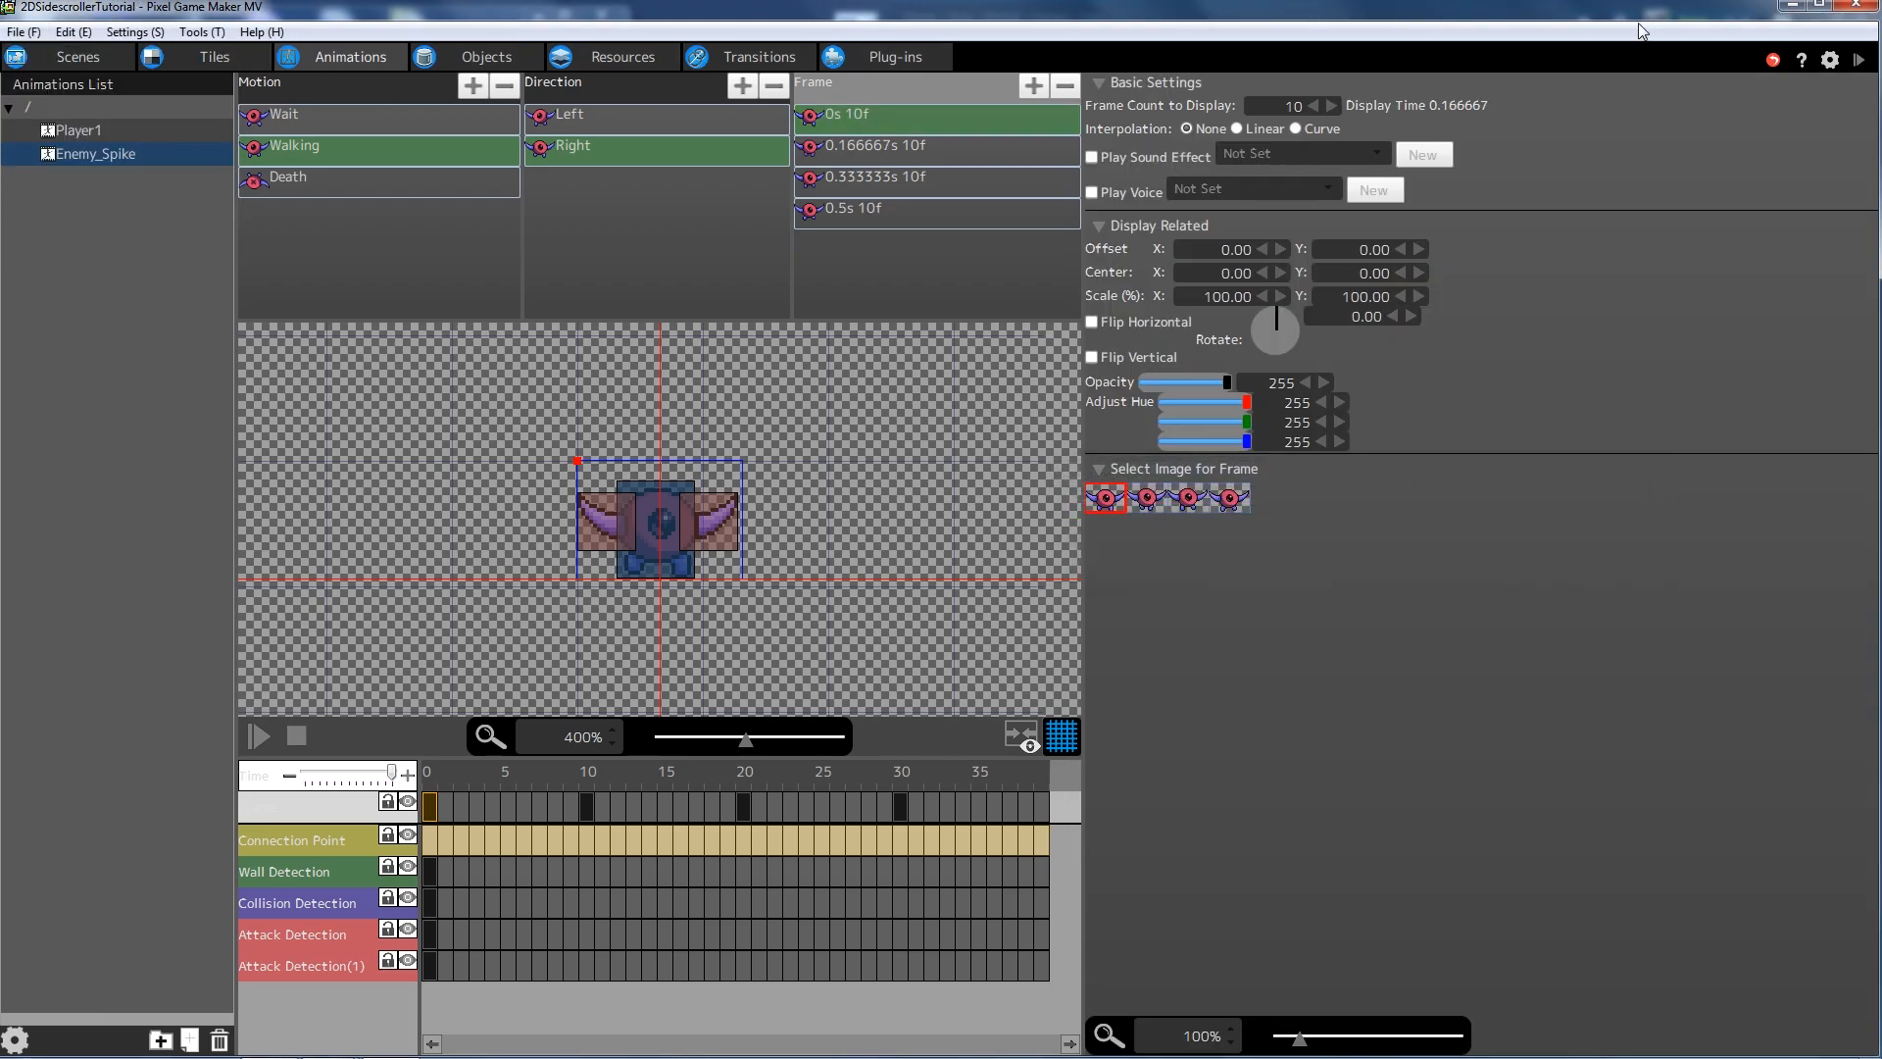
left_click(1859, 59)
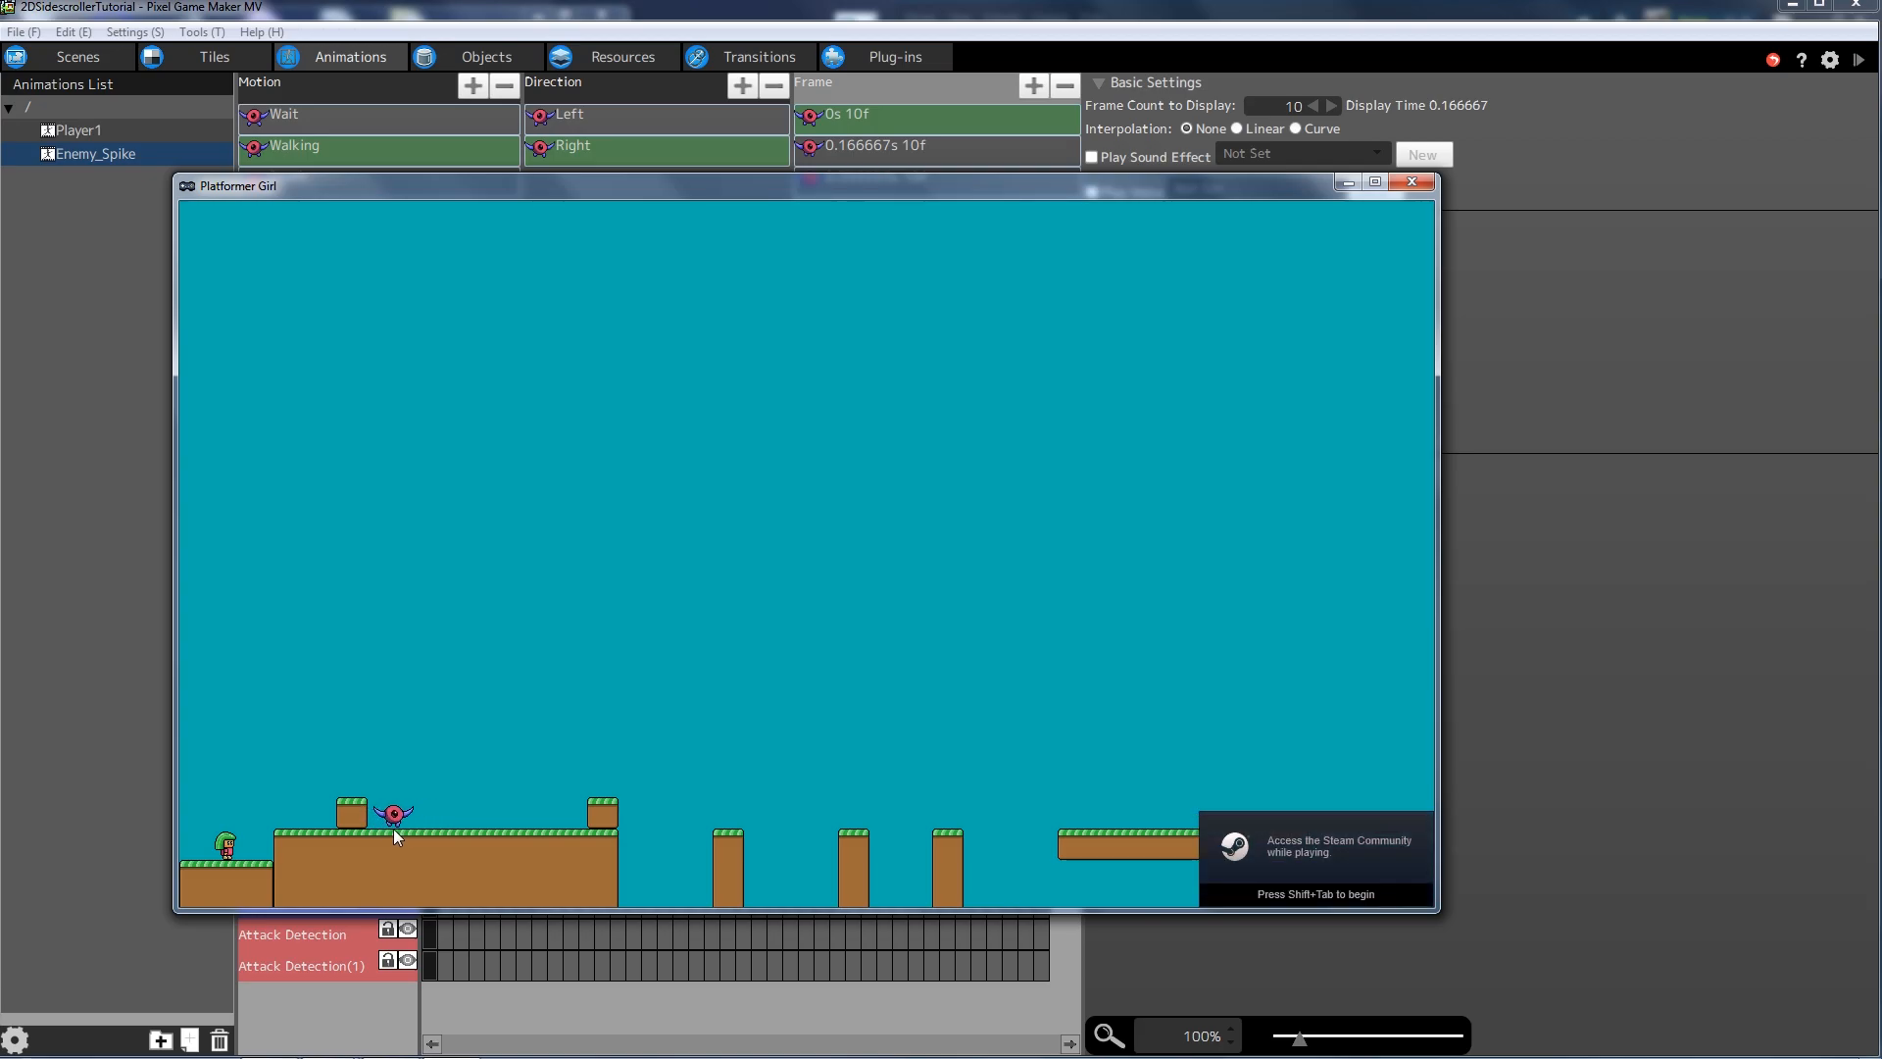
left_click(1412, 182)
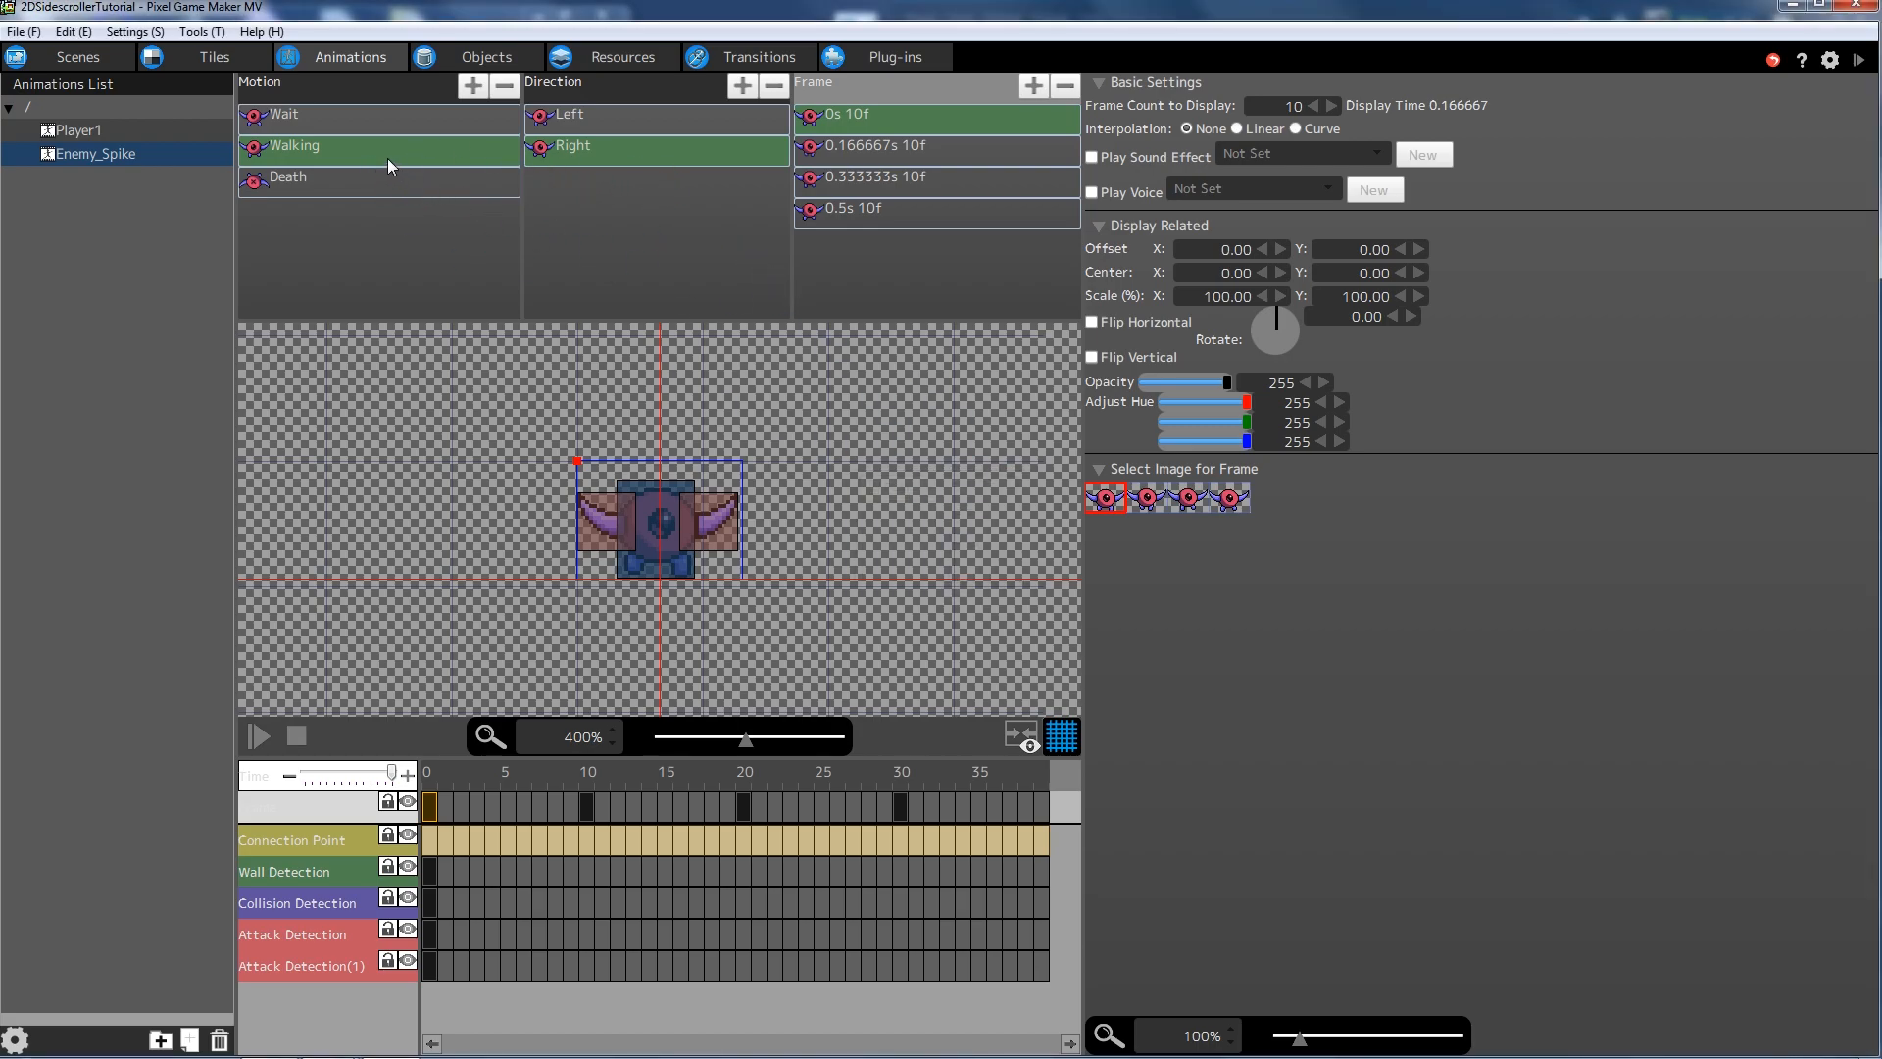
- Turn on Infinite Loop for the Walking motion and test play the game to check the looping walk
left_click(388, 157)
left_click(1261, 214)
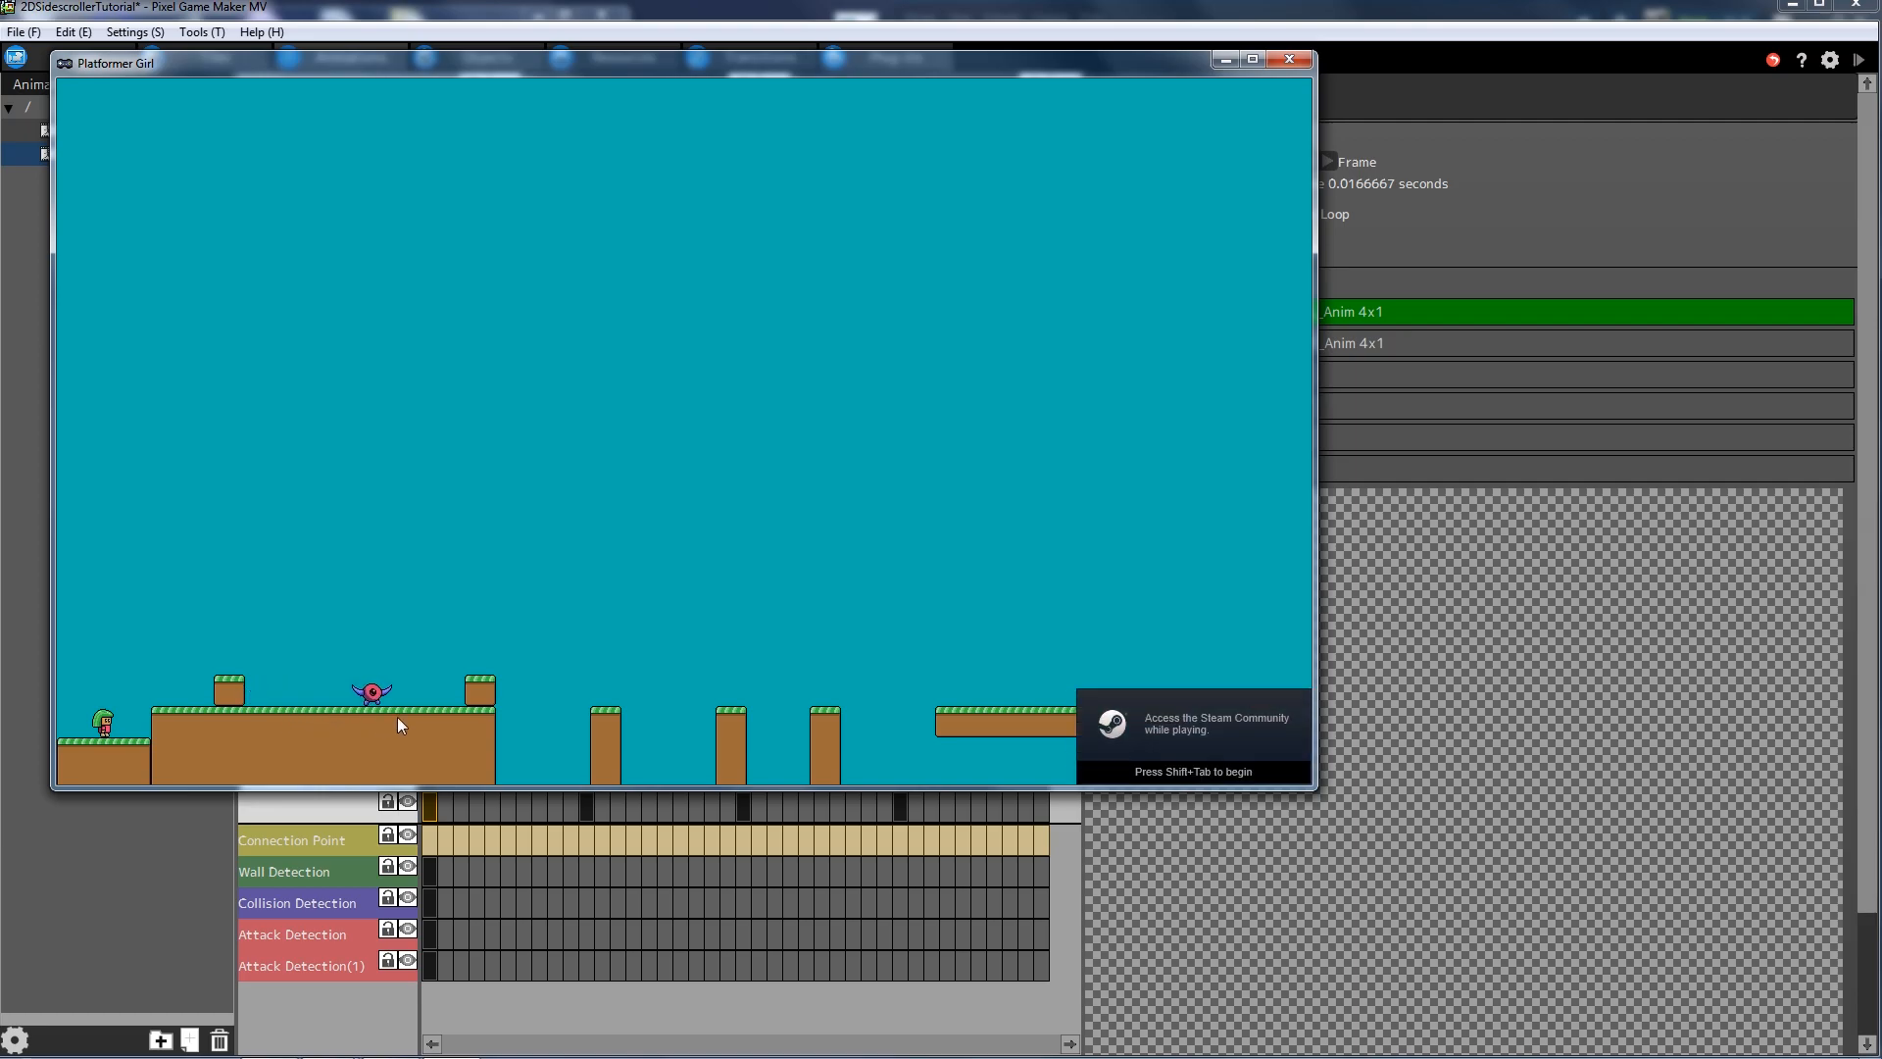
left_click(1290, 59)
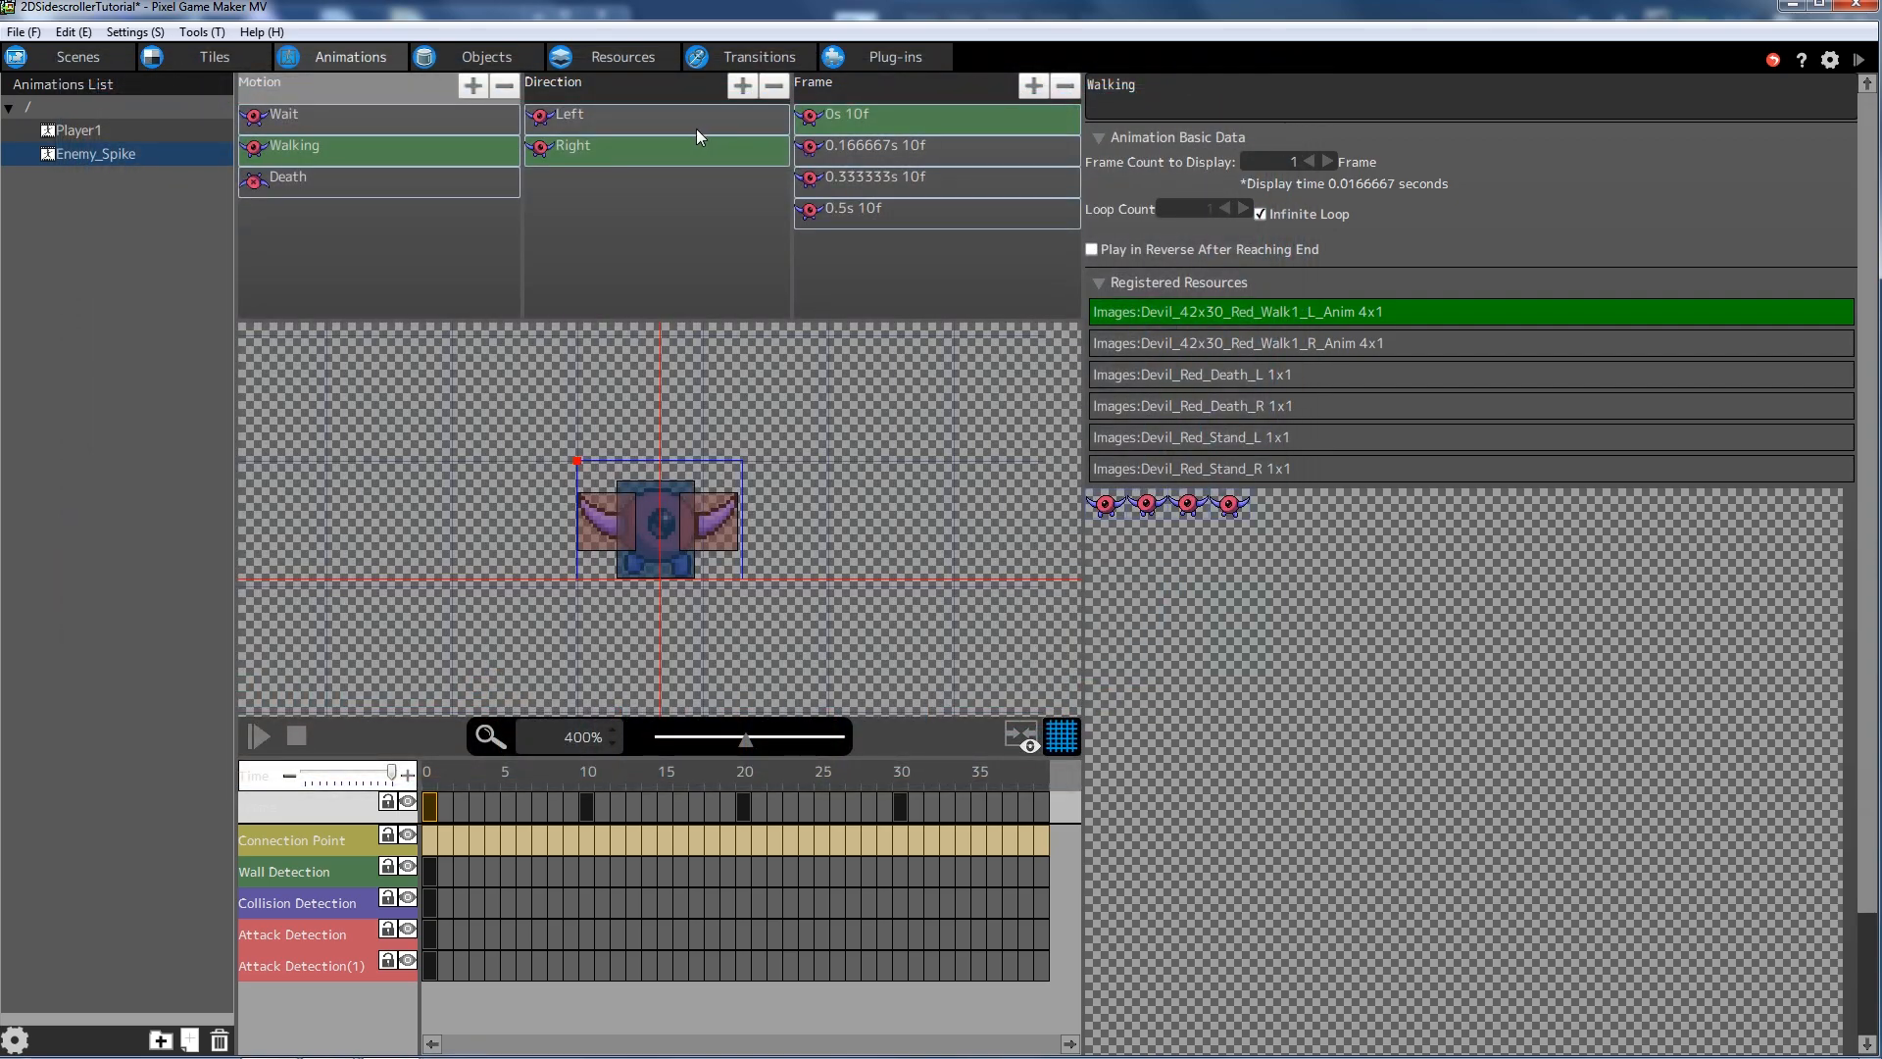
- Add a new action to Enemy_Spike's action program and place it directly below Walking Left
left_click(530, 56)
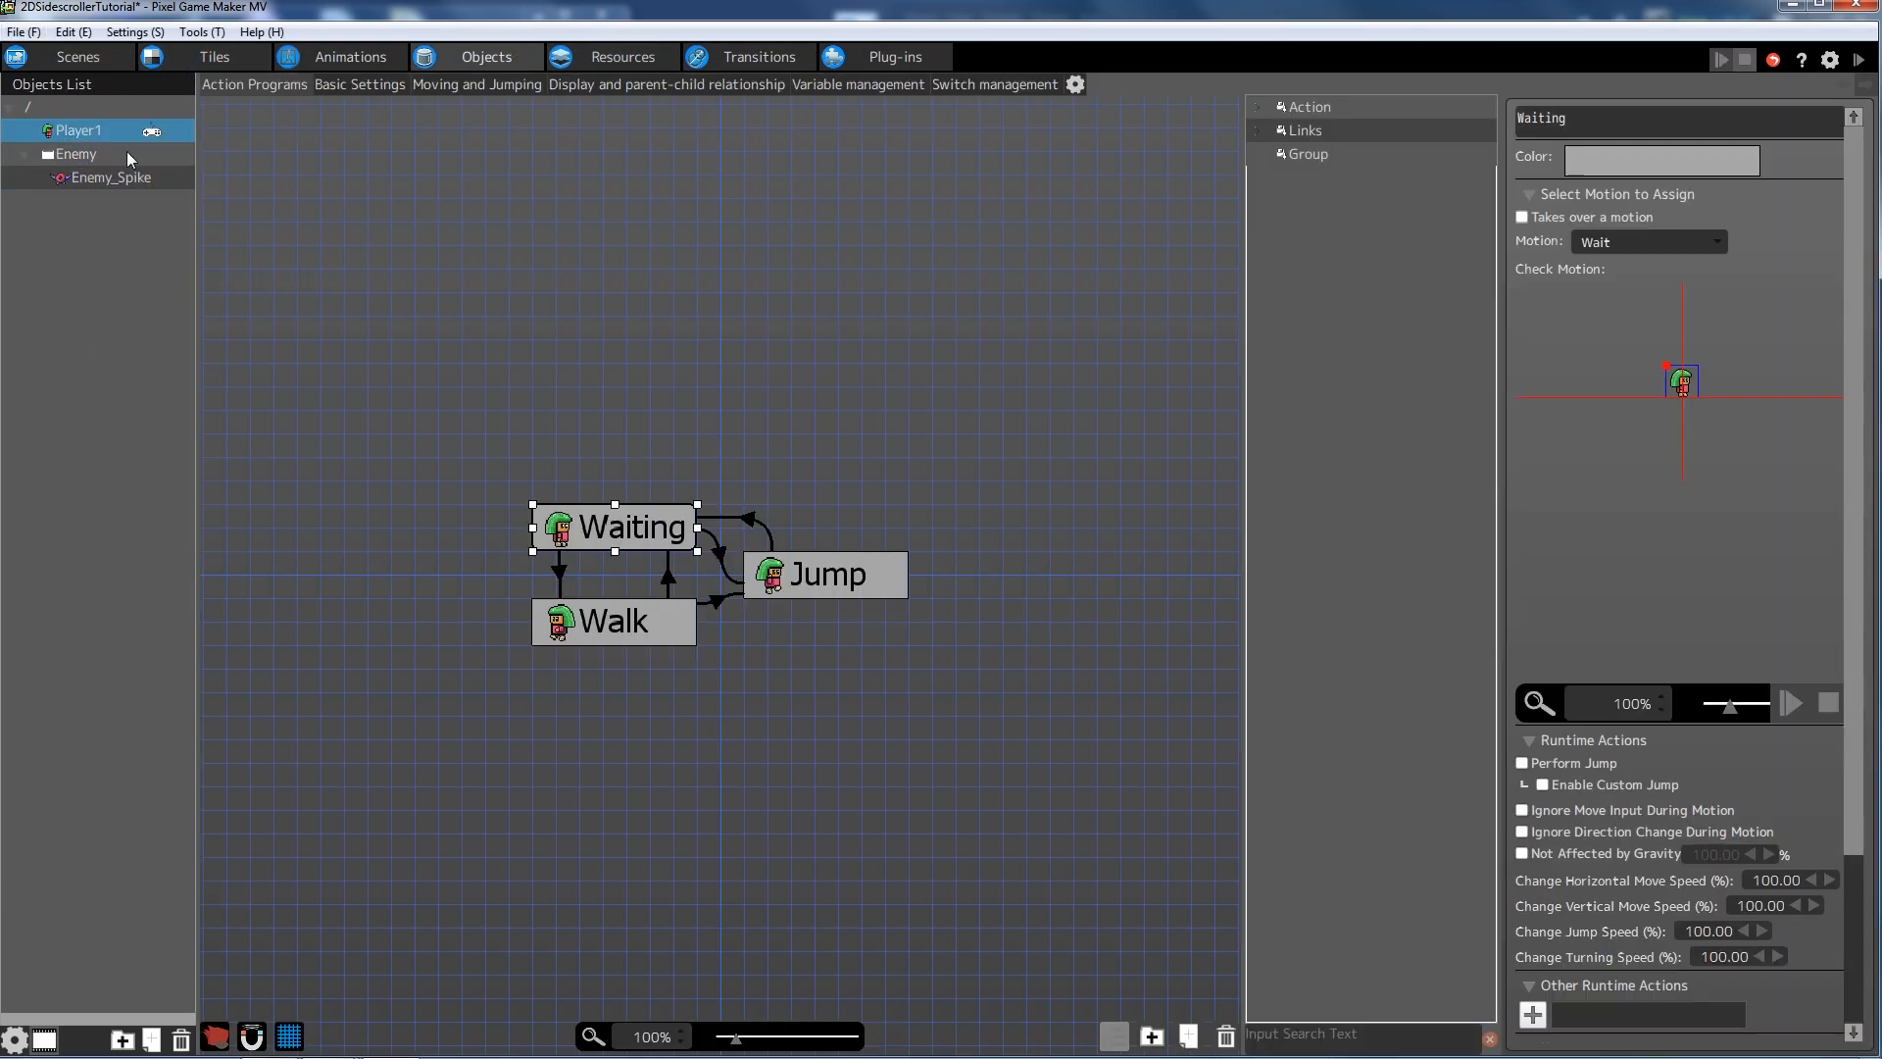
left_click(97, 177)
left_click(841, 339)
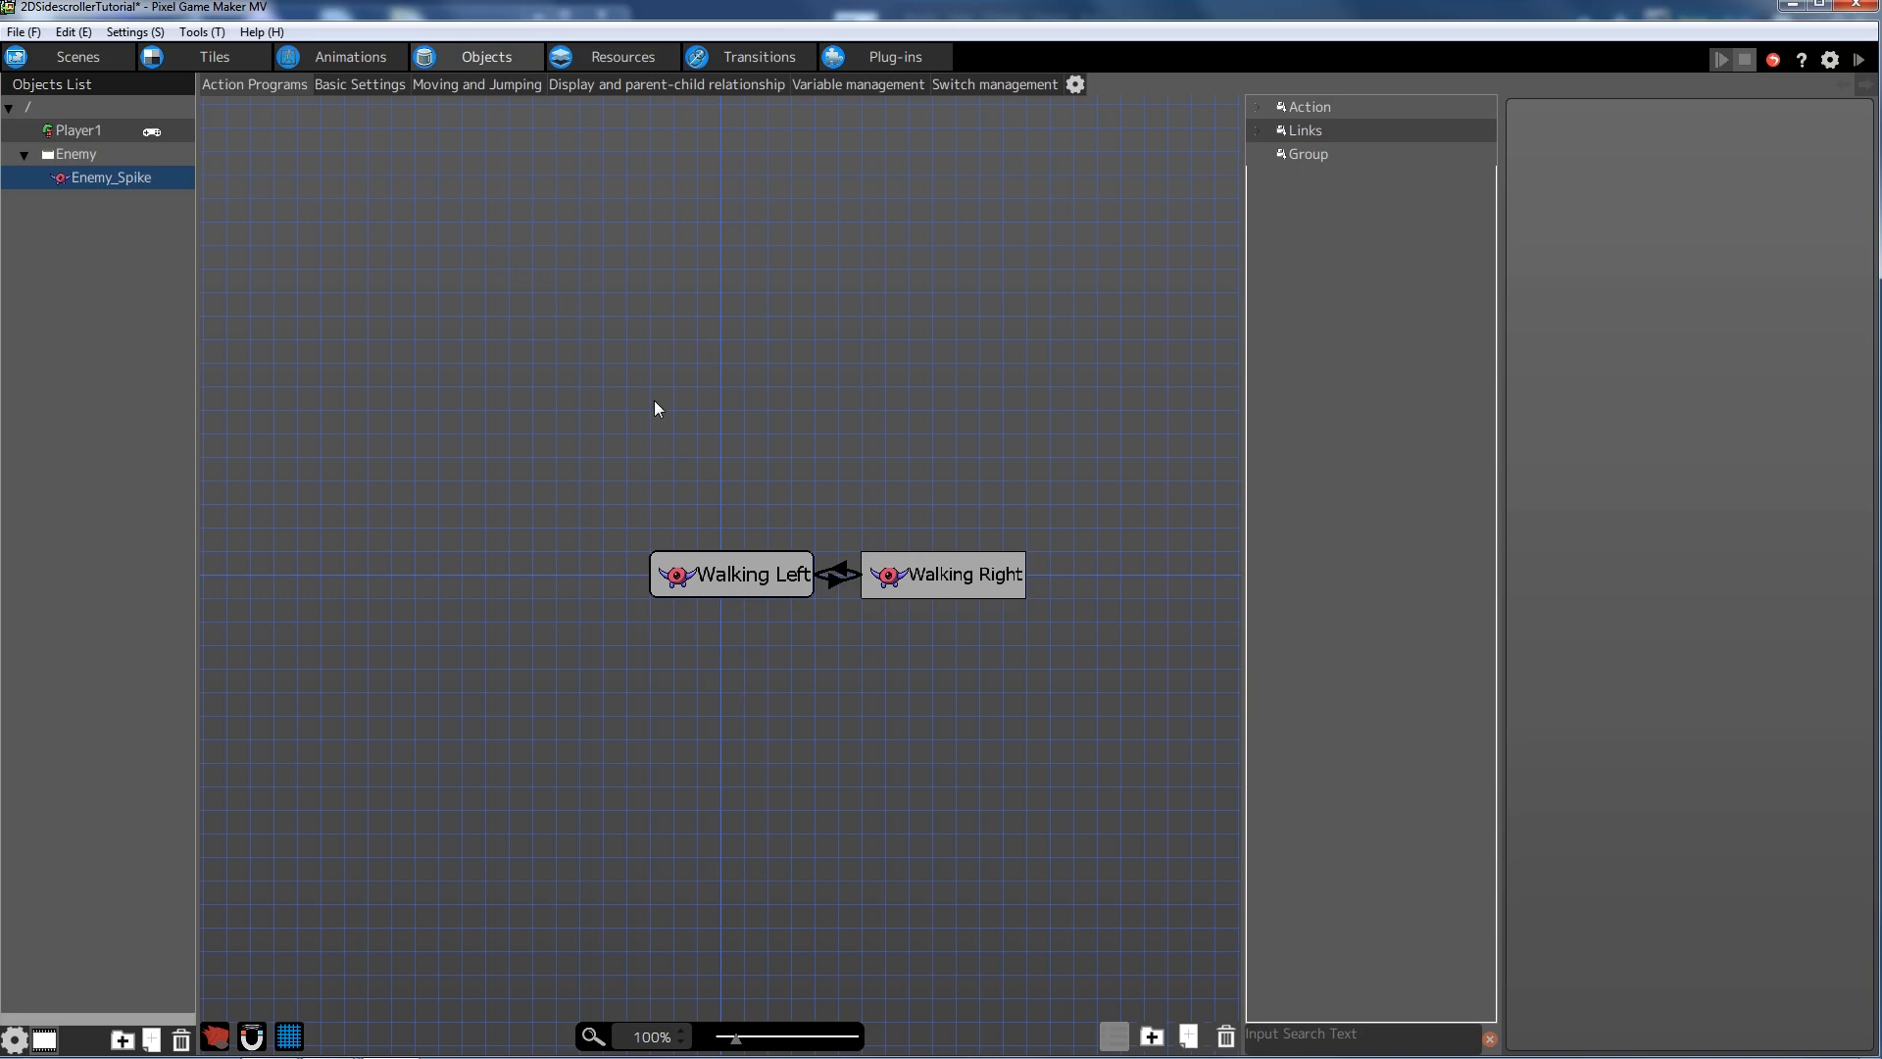
right_click(704, 672)
left_click(770, 679)
left_click_drag(780, 696, 728, 692)
- Name the new action Death and assign the Death motion to it
left_click(1625, 129)
type("Hurt")
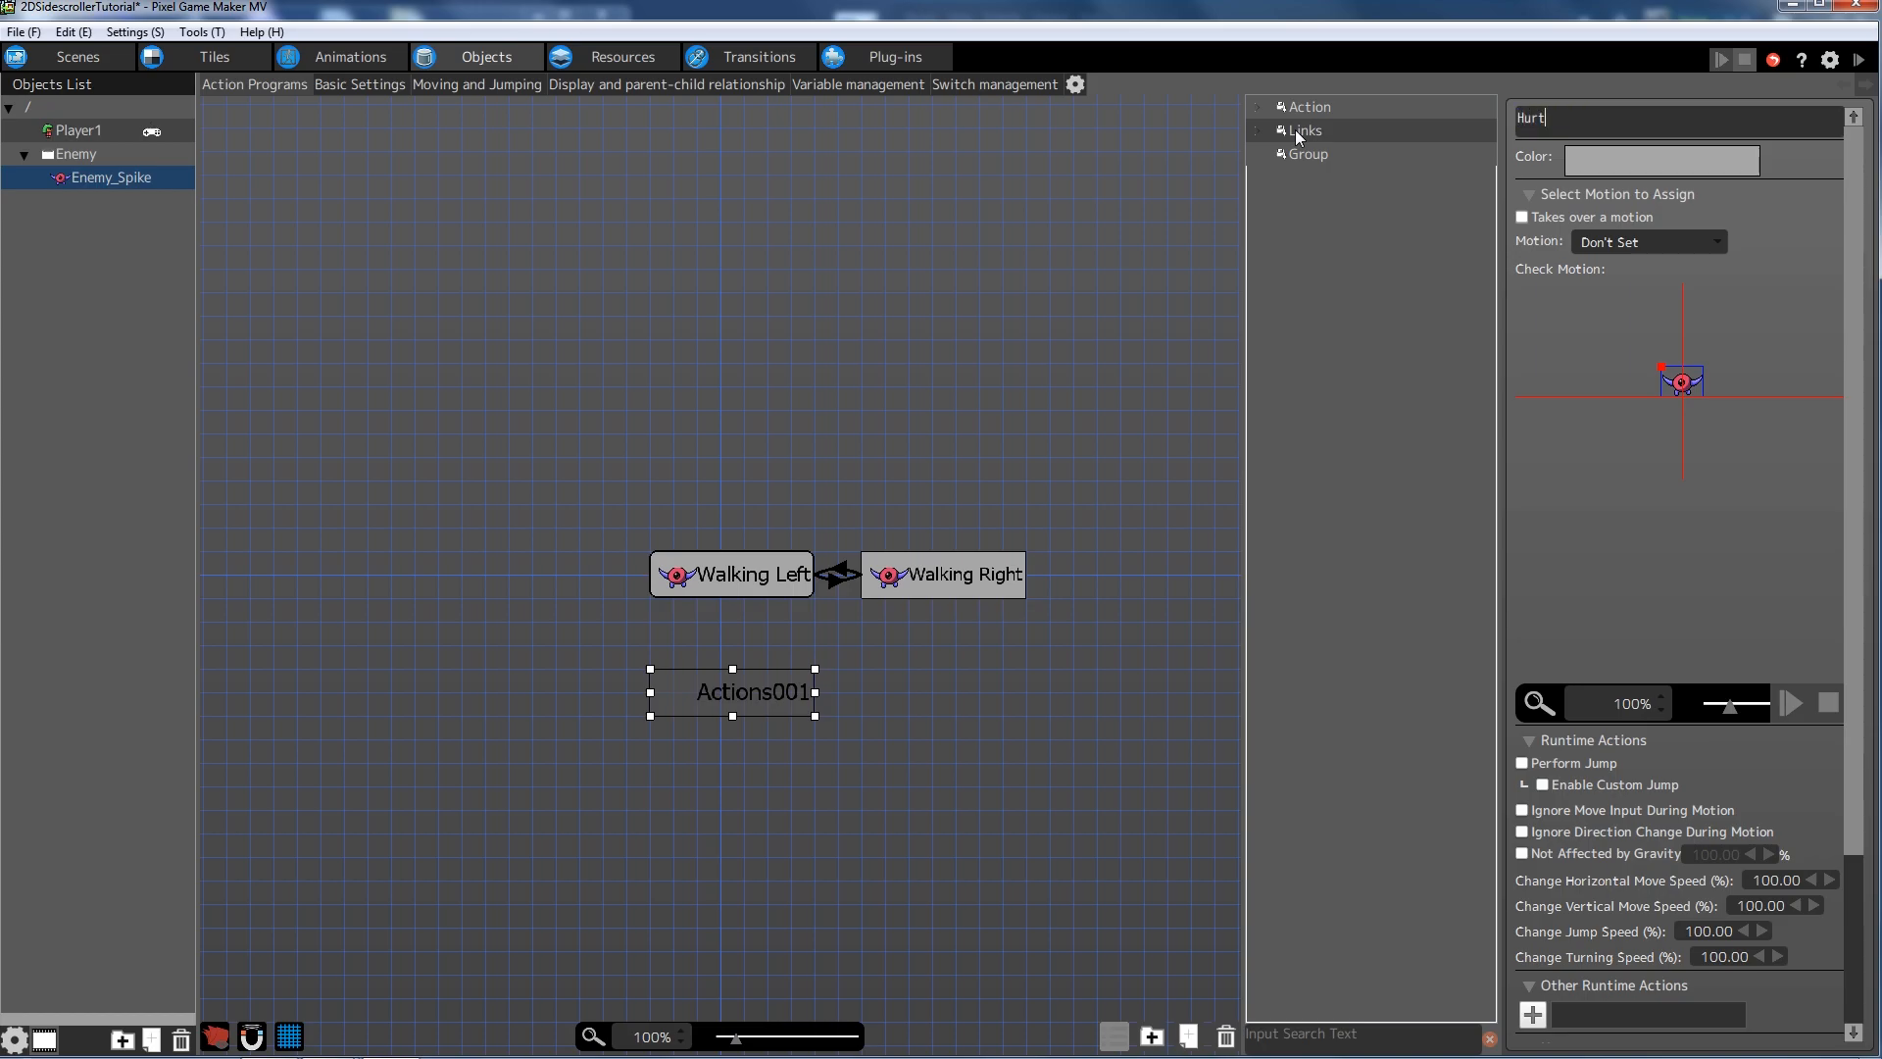
key("BackSpace")
key("BackSpace")
key("BackSpace")
type("Death")
left_click(1632, 241)
left_click(1636, 330)
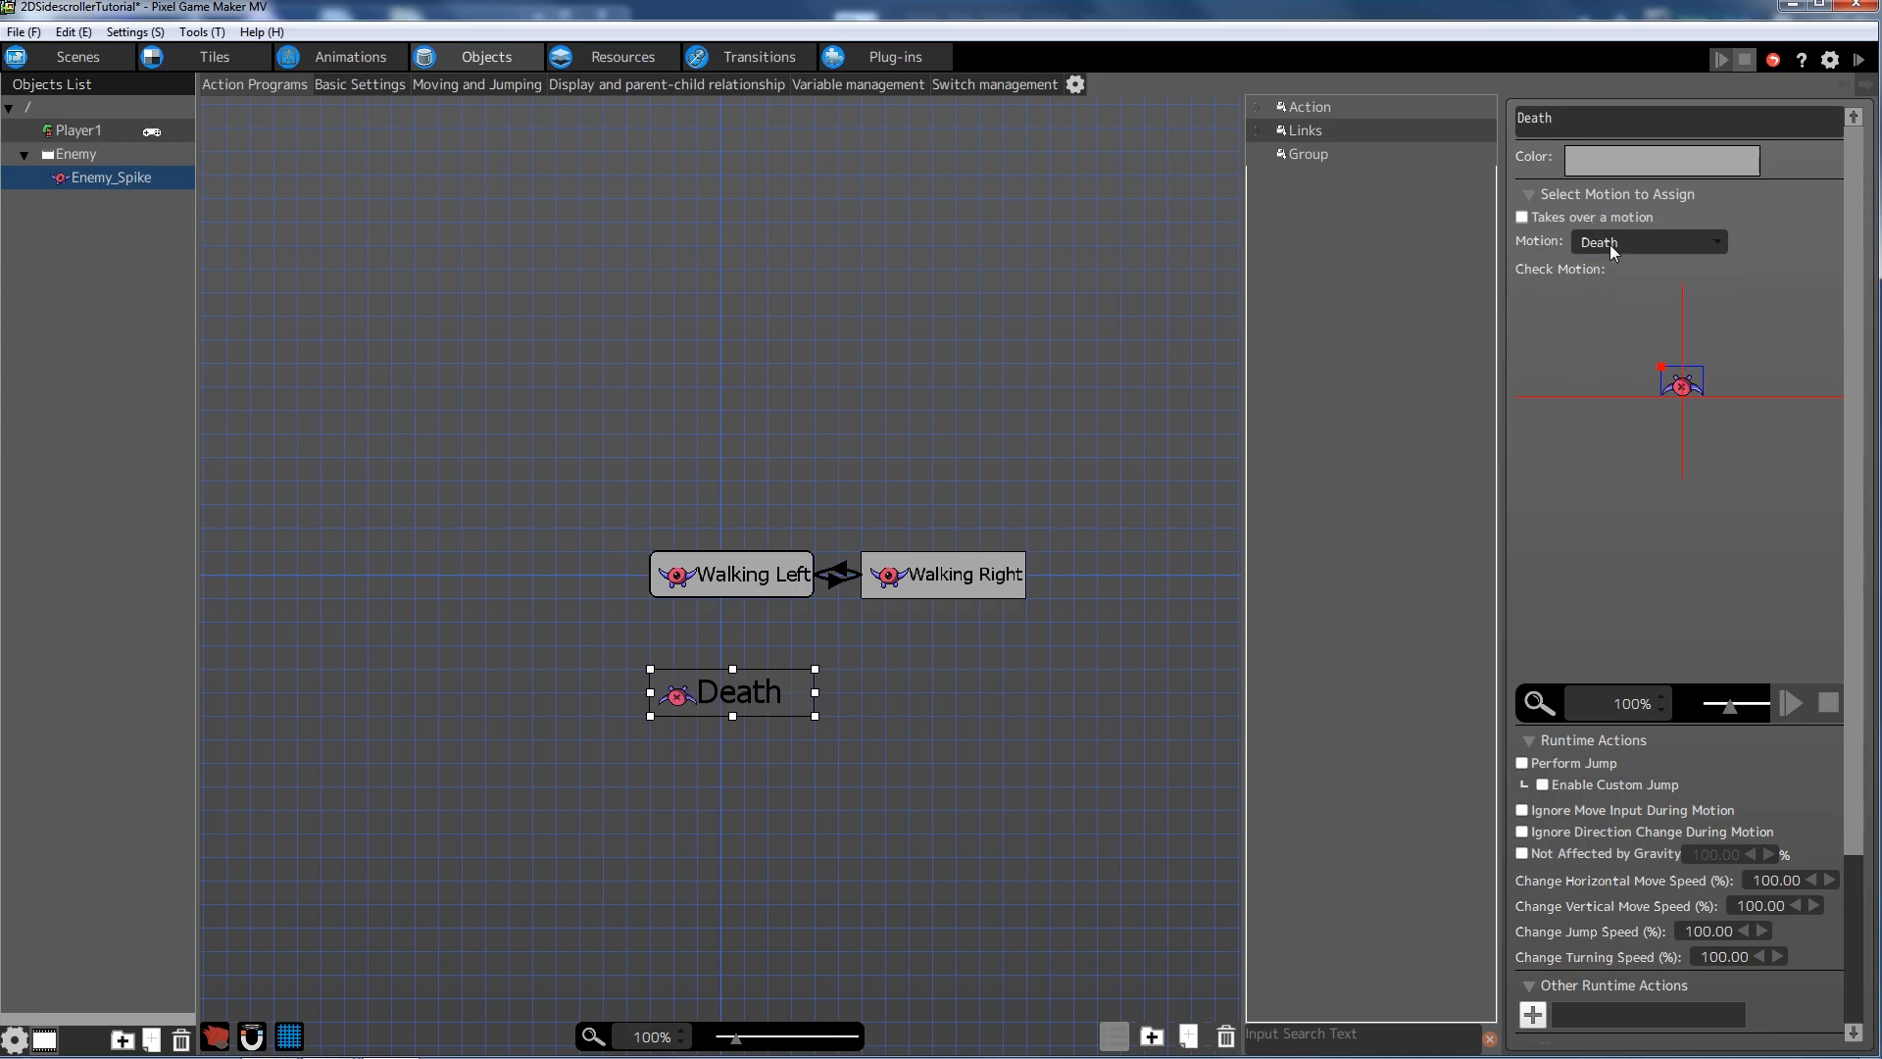
- Enable Perform Jump in the Death action's runtime actions
scroll(1859, 284, "down", 2)
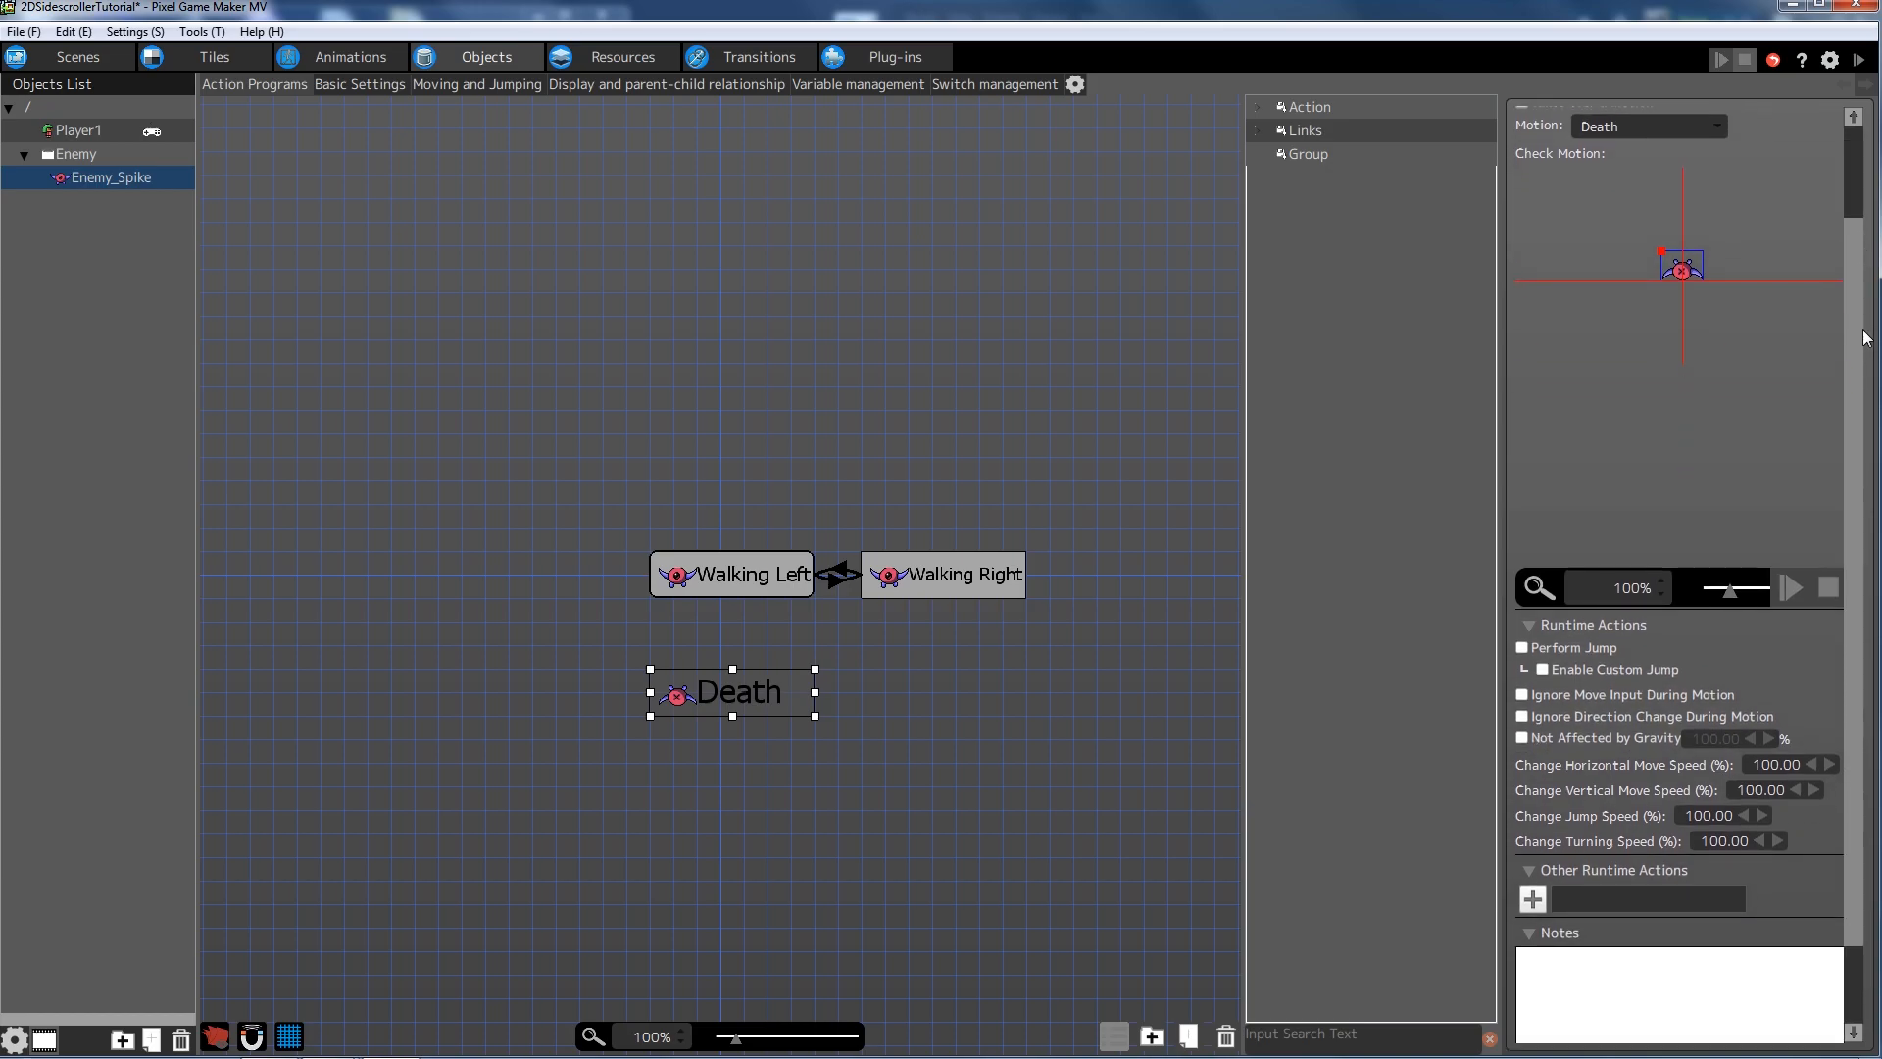
left_click_drag(1859, 309, 1855, 271)
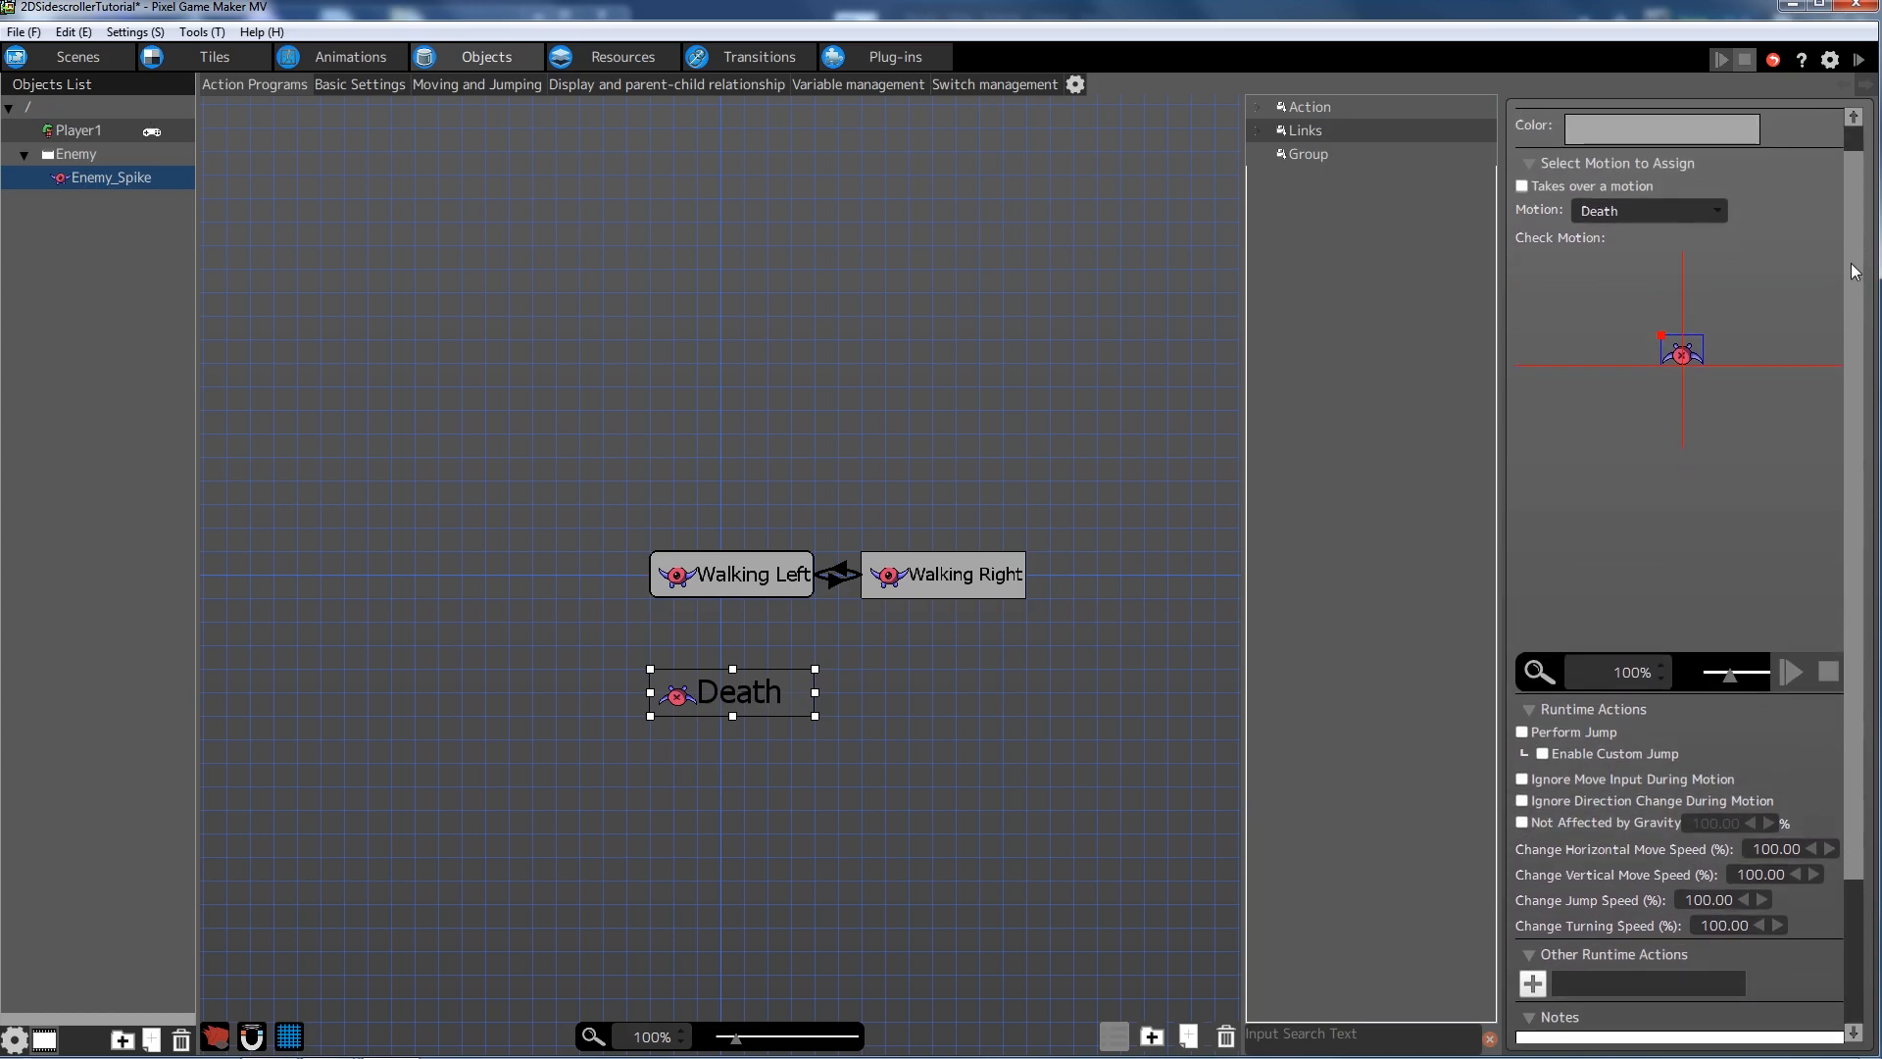
scroll(1856, 272, "down", 2)
left_click(1522, 631)
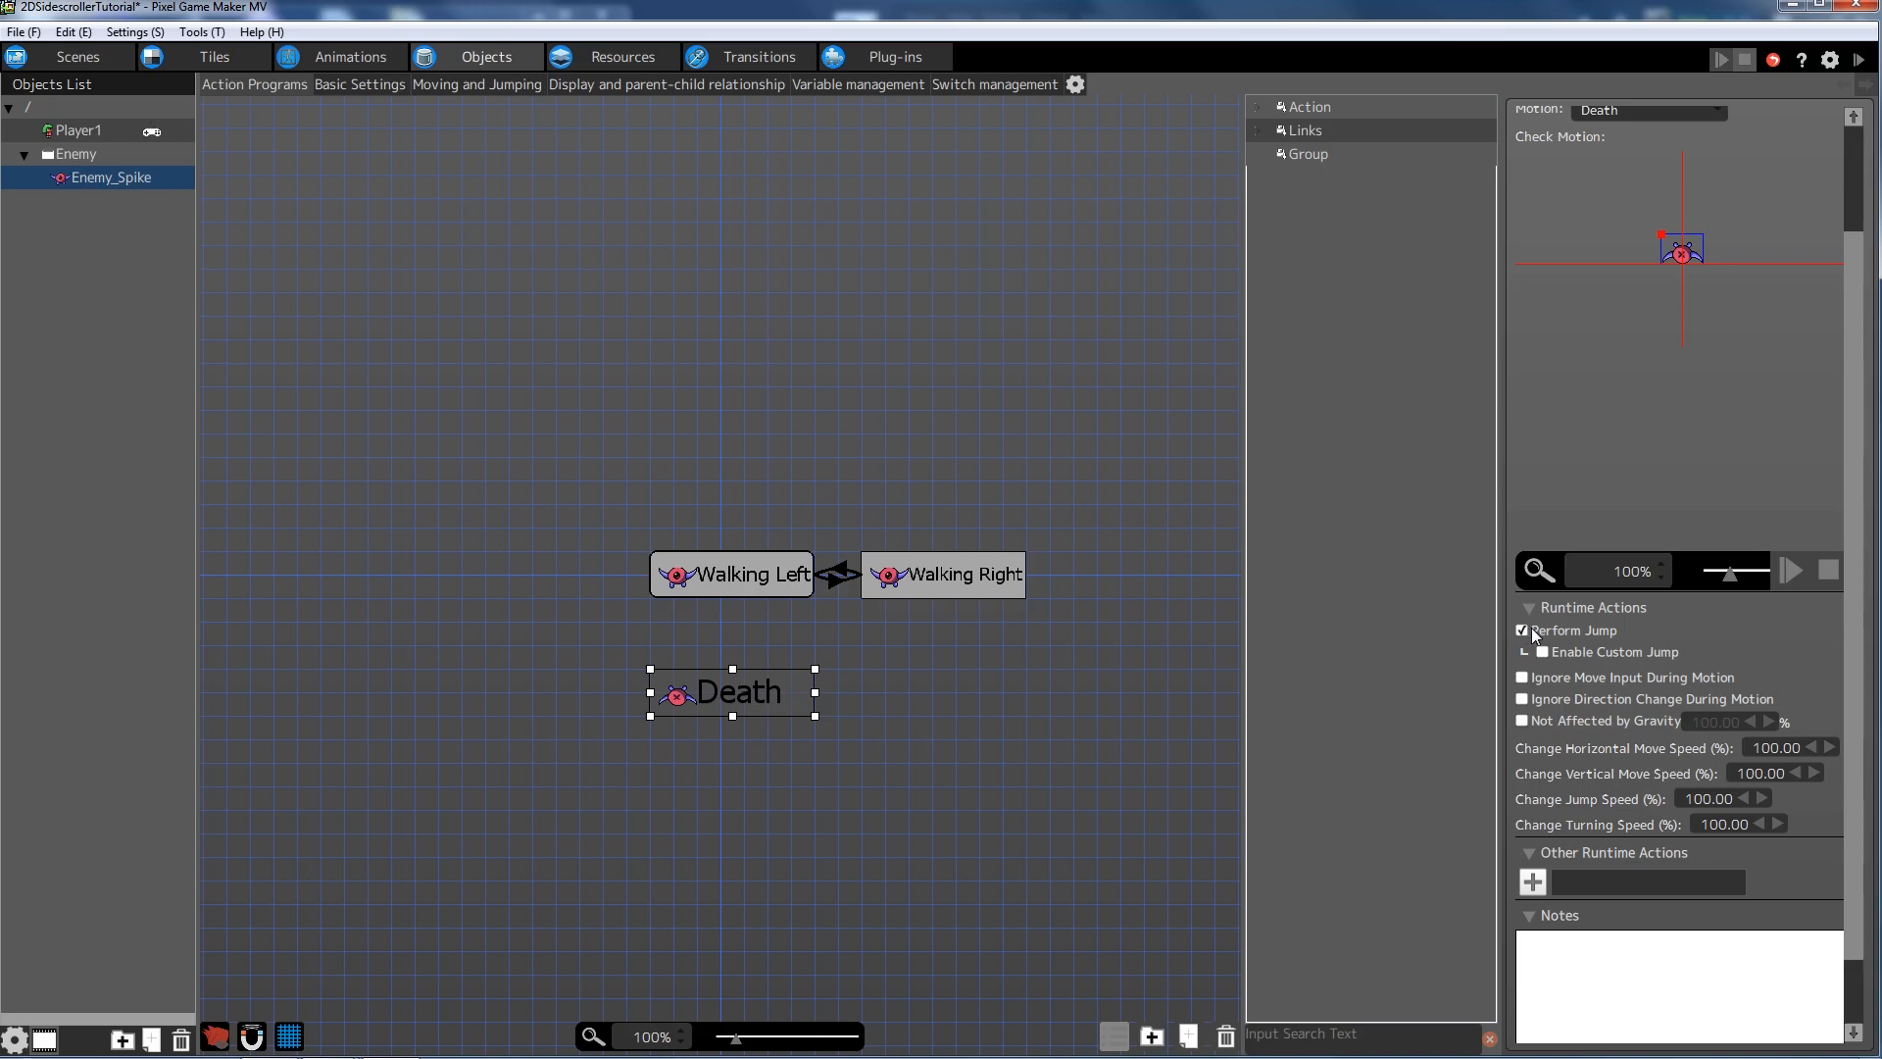
- Add a Set Move Direction and Move runtime action to Death with direction 30 and display direction Left
left_click(1533, 881)
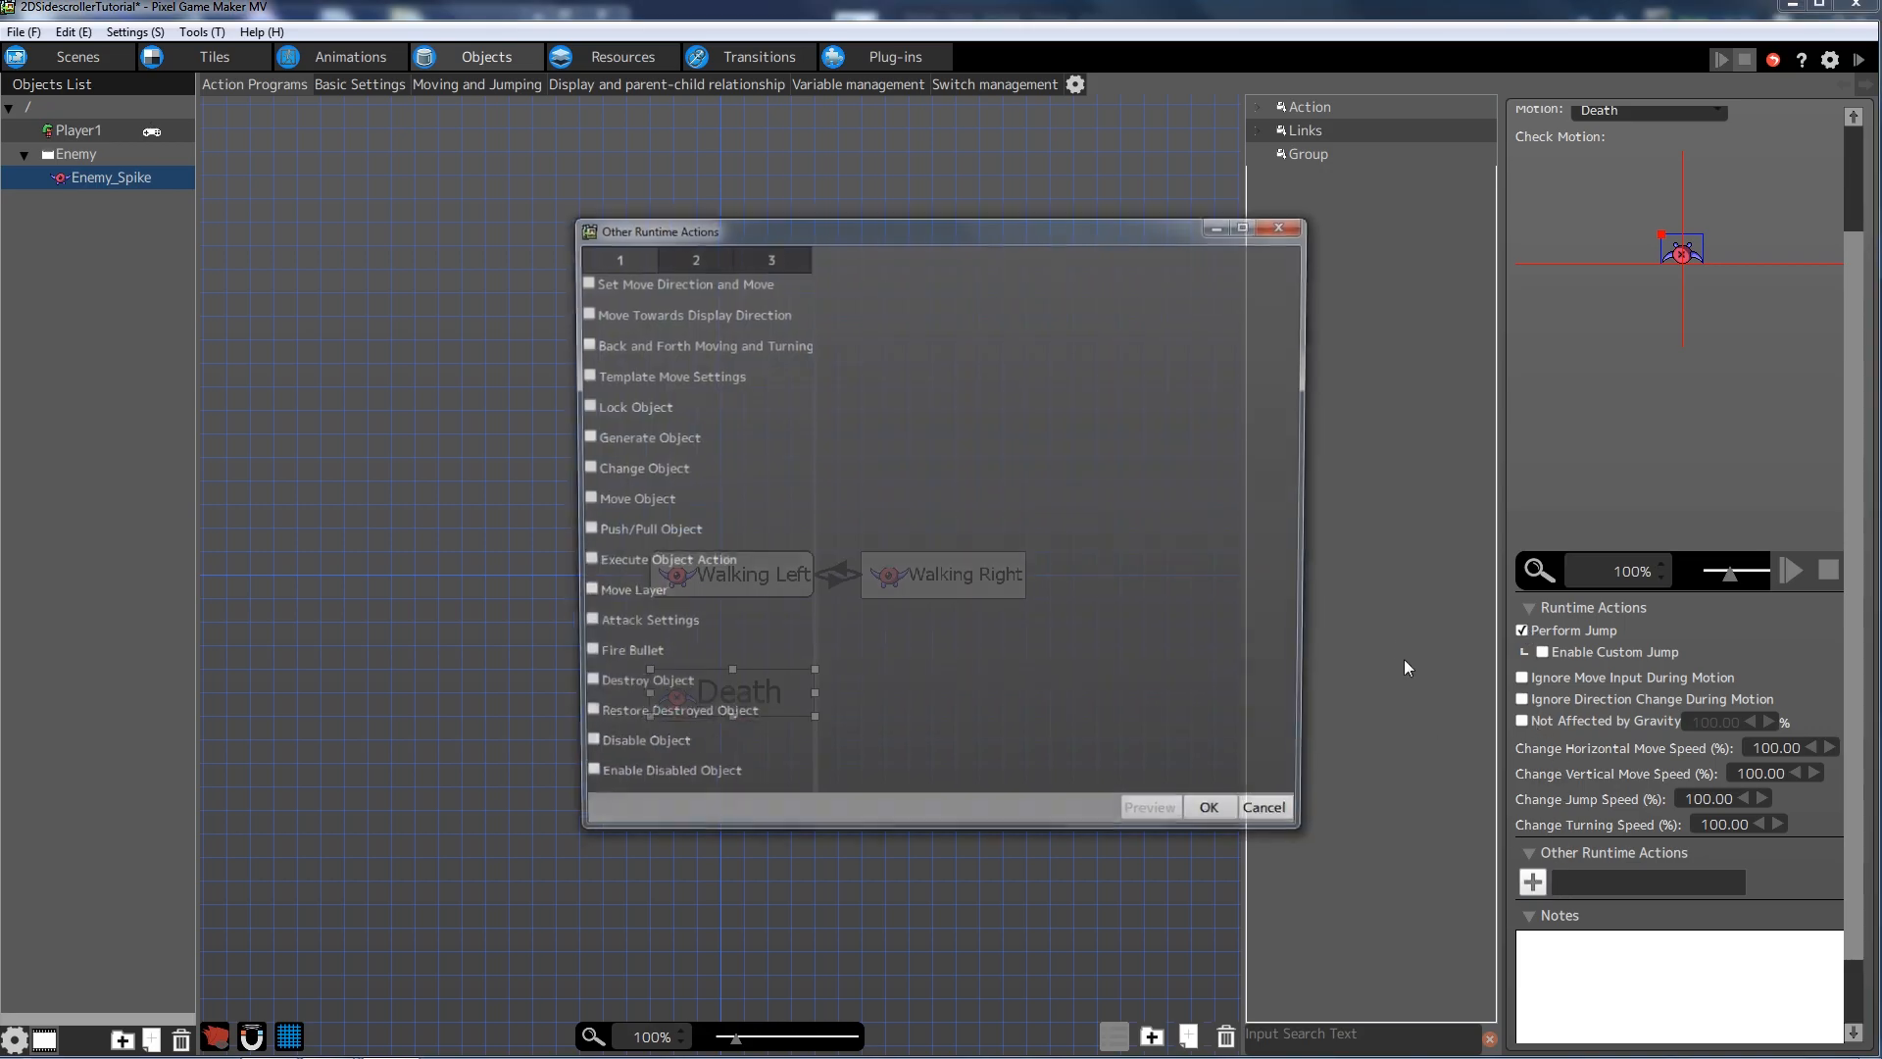
left_click(580, 279)
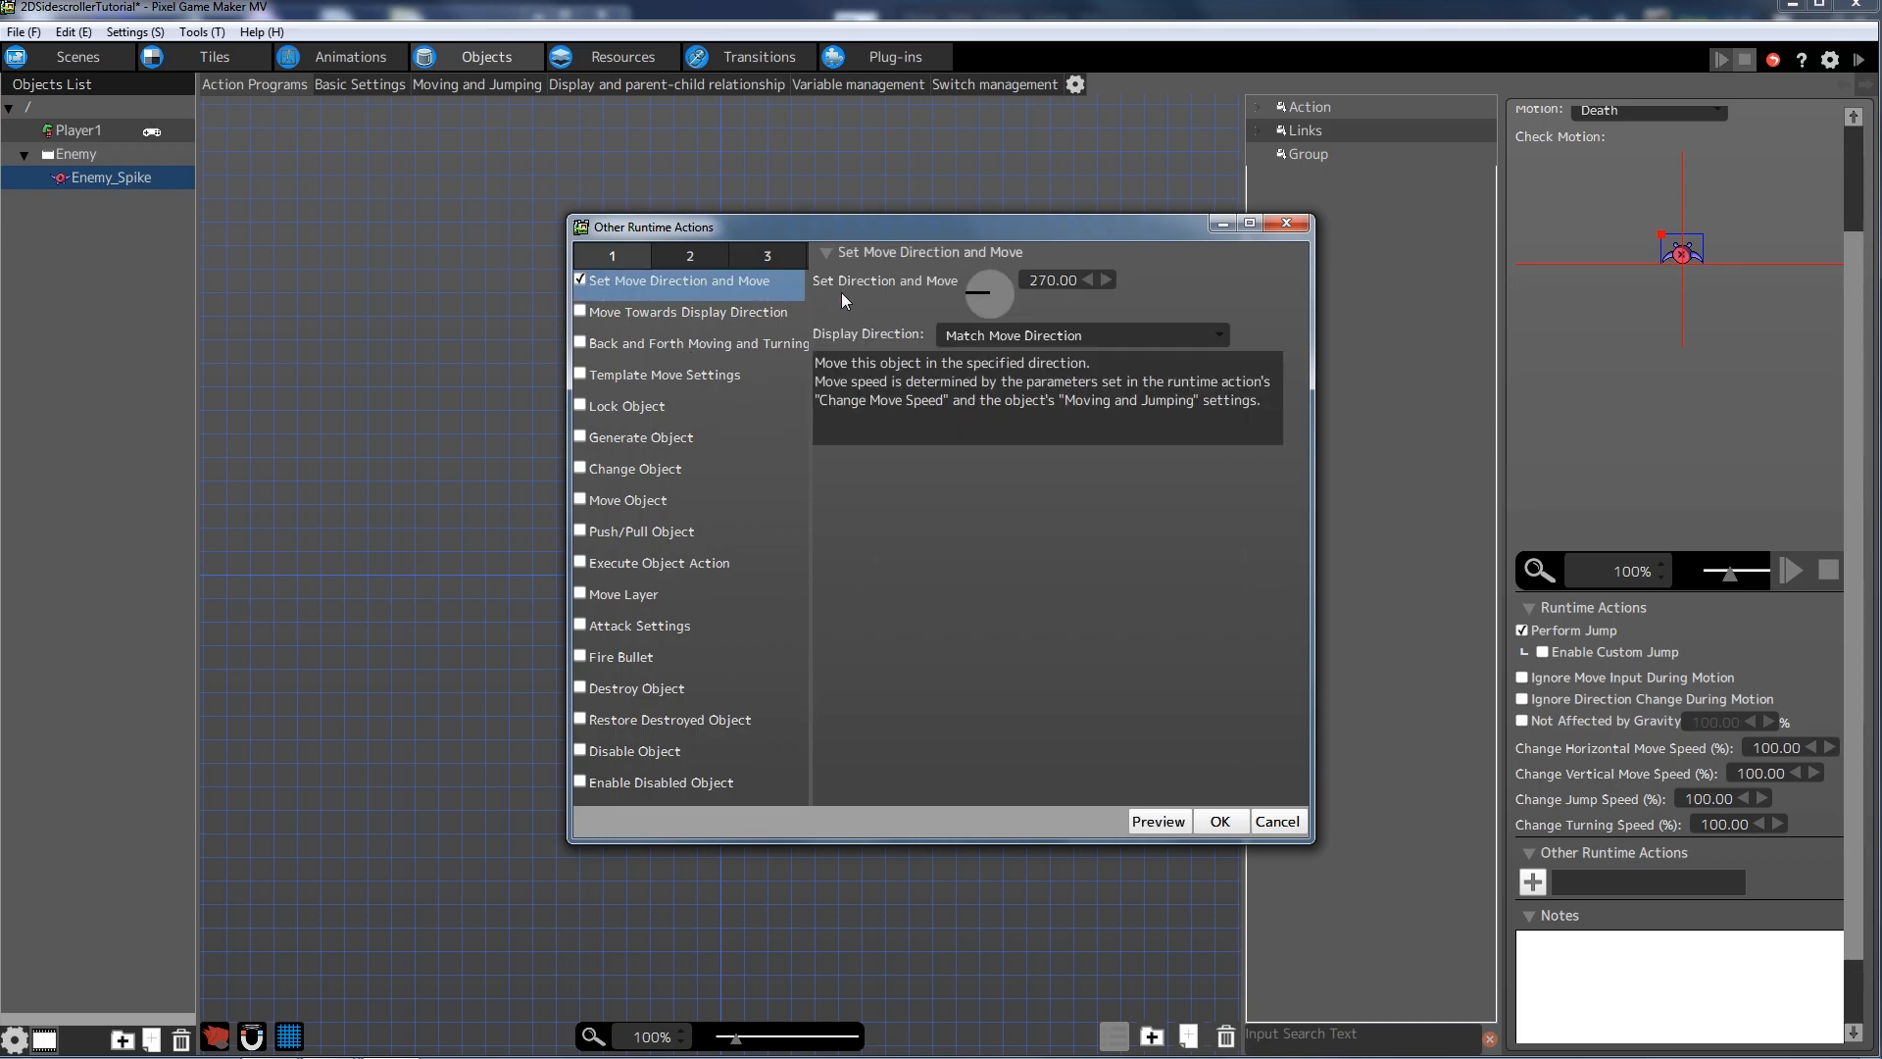
left_click(980, 285)
double_click(1053, 279)
type("30")
left_click(1156, 334)
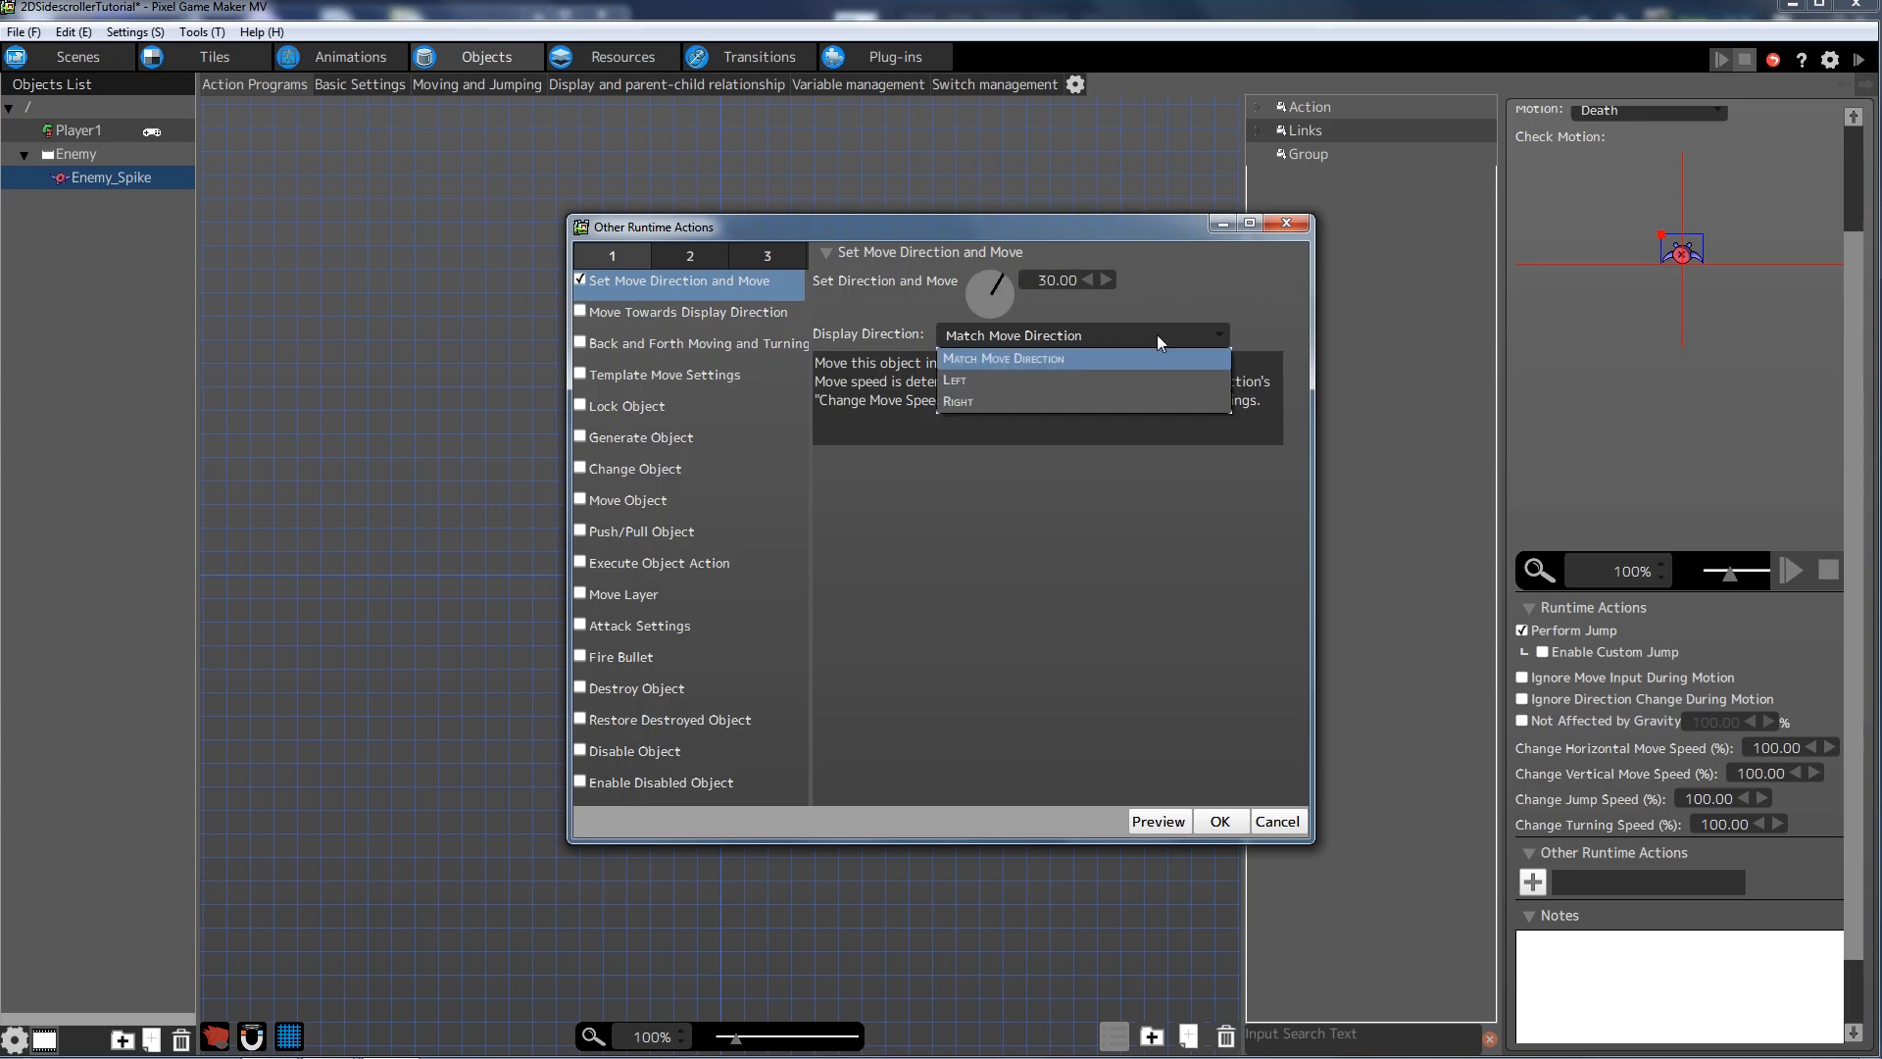
left_click(1126, 294)
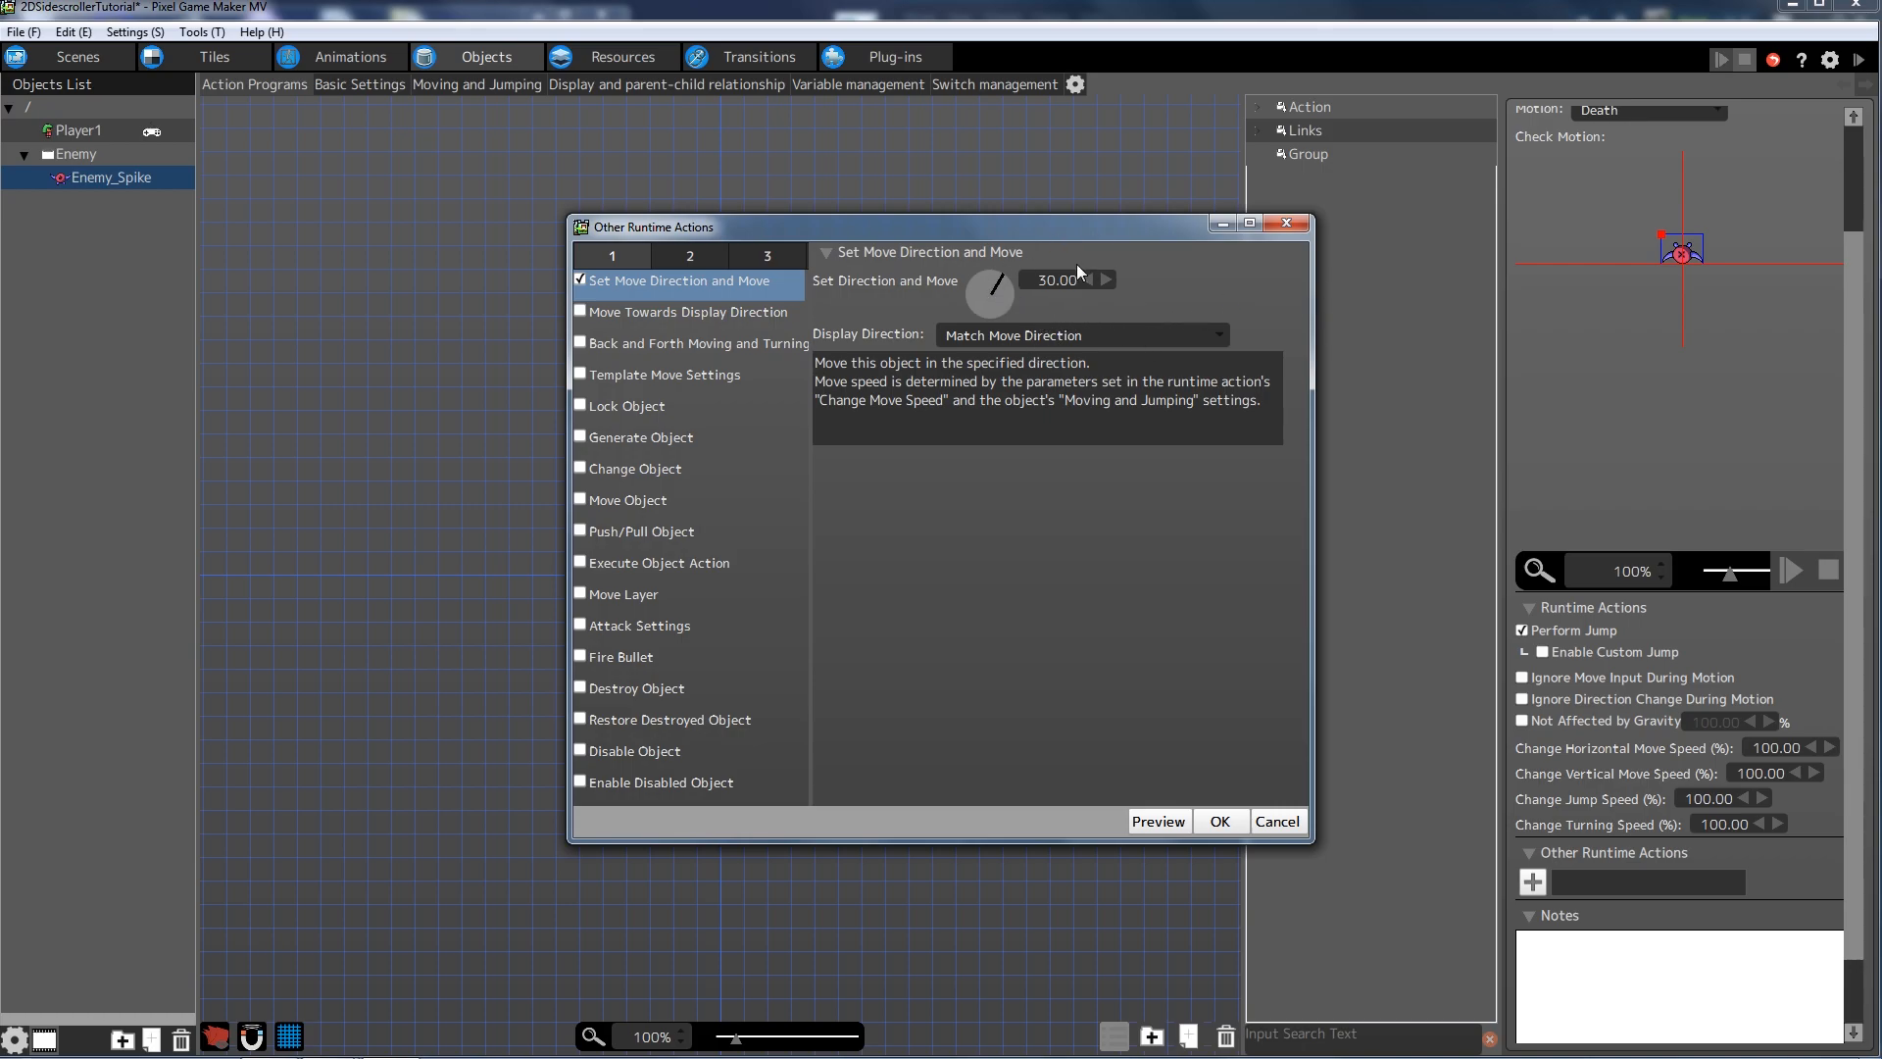
left_click(1029, 331)
left_click(997, 392)
left_click(1221, 821)
- Duplicate the Death action and place the copy directly below Walking Right
left_click(836, 693)
left_click(770, 700)
key("ctrl+c")
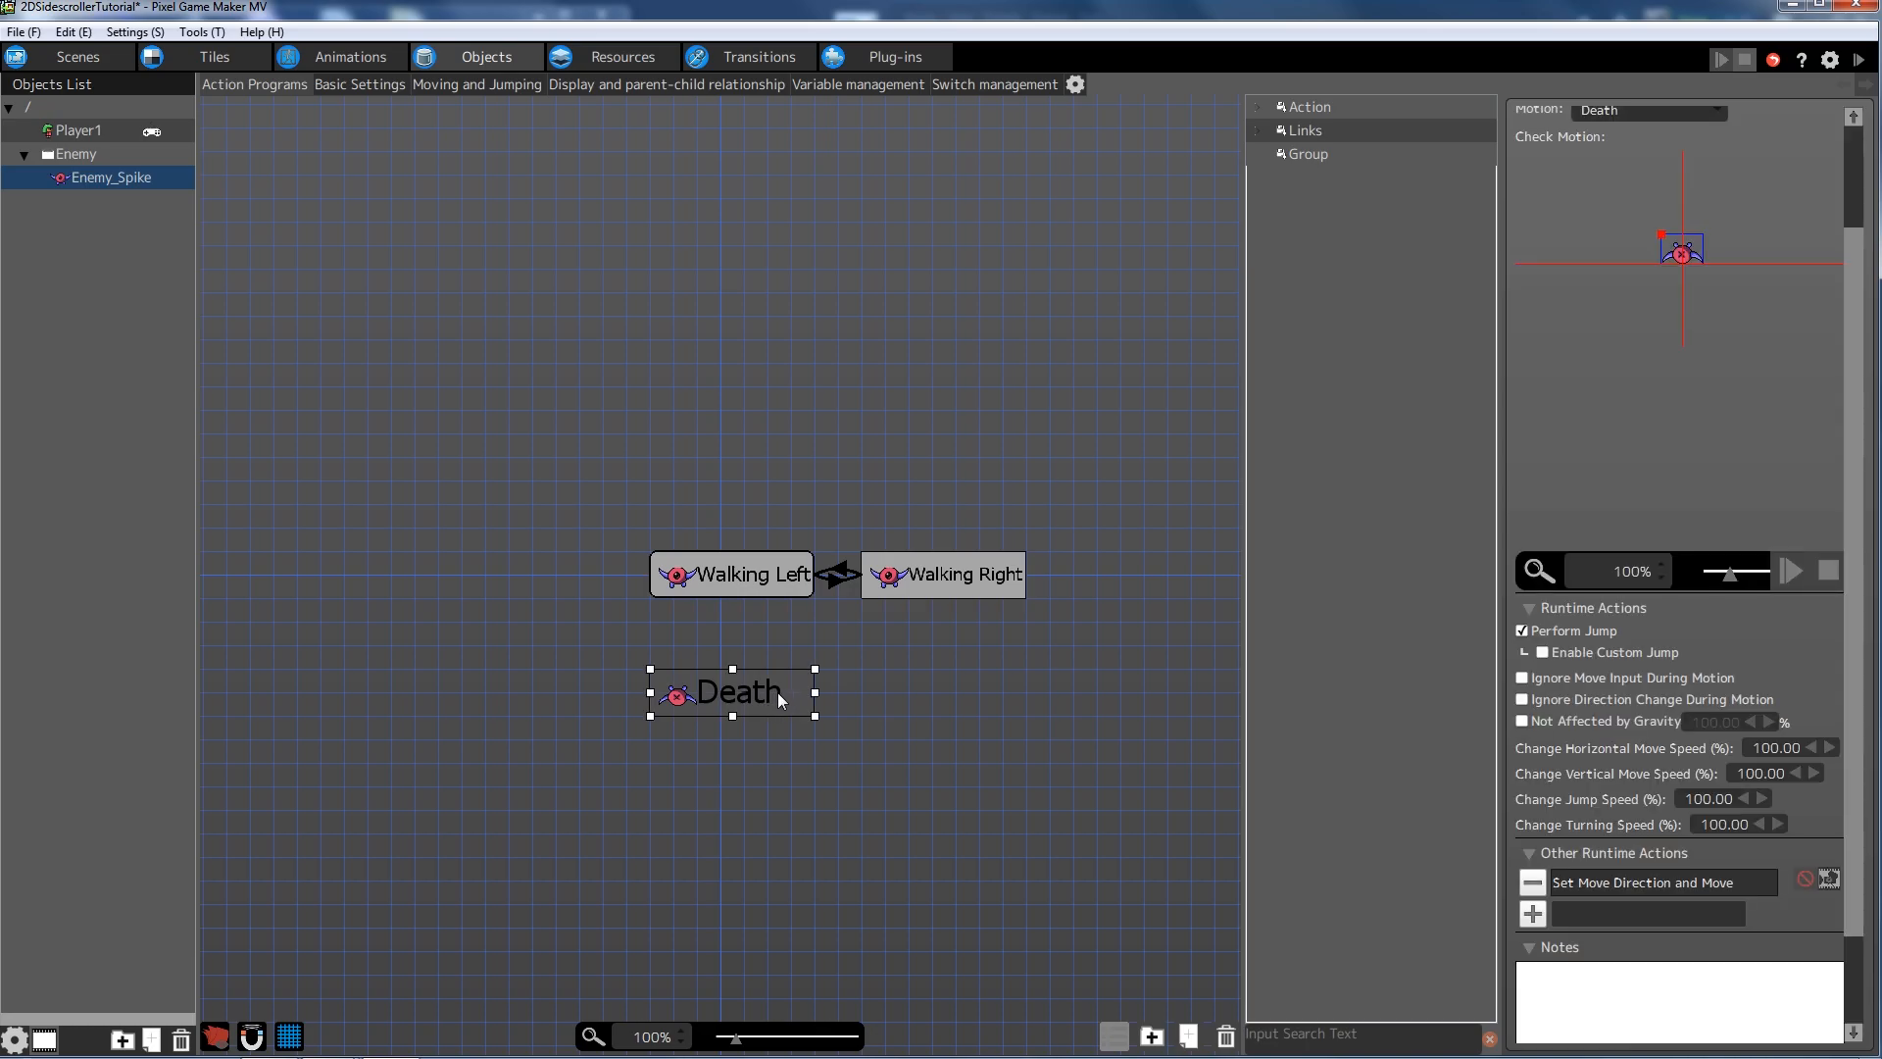
left_click(924, 694)
key("ctrl+v")
left_click_drag(992, 721, 934, 694)
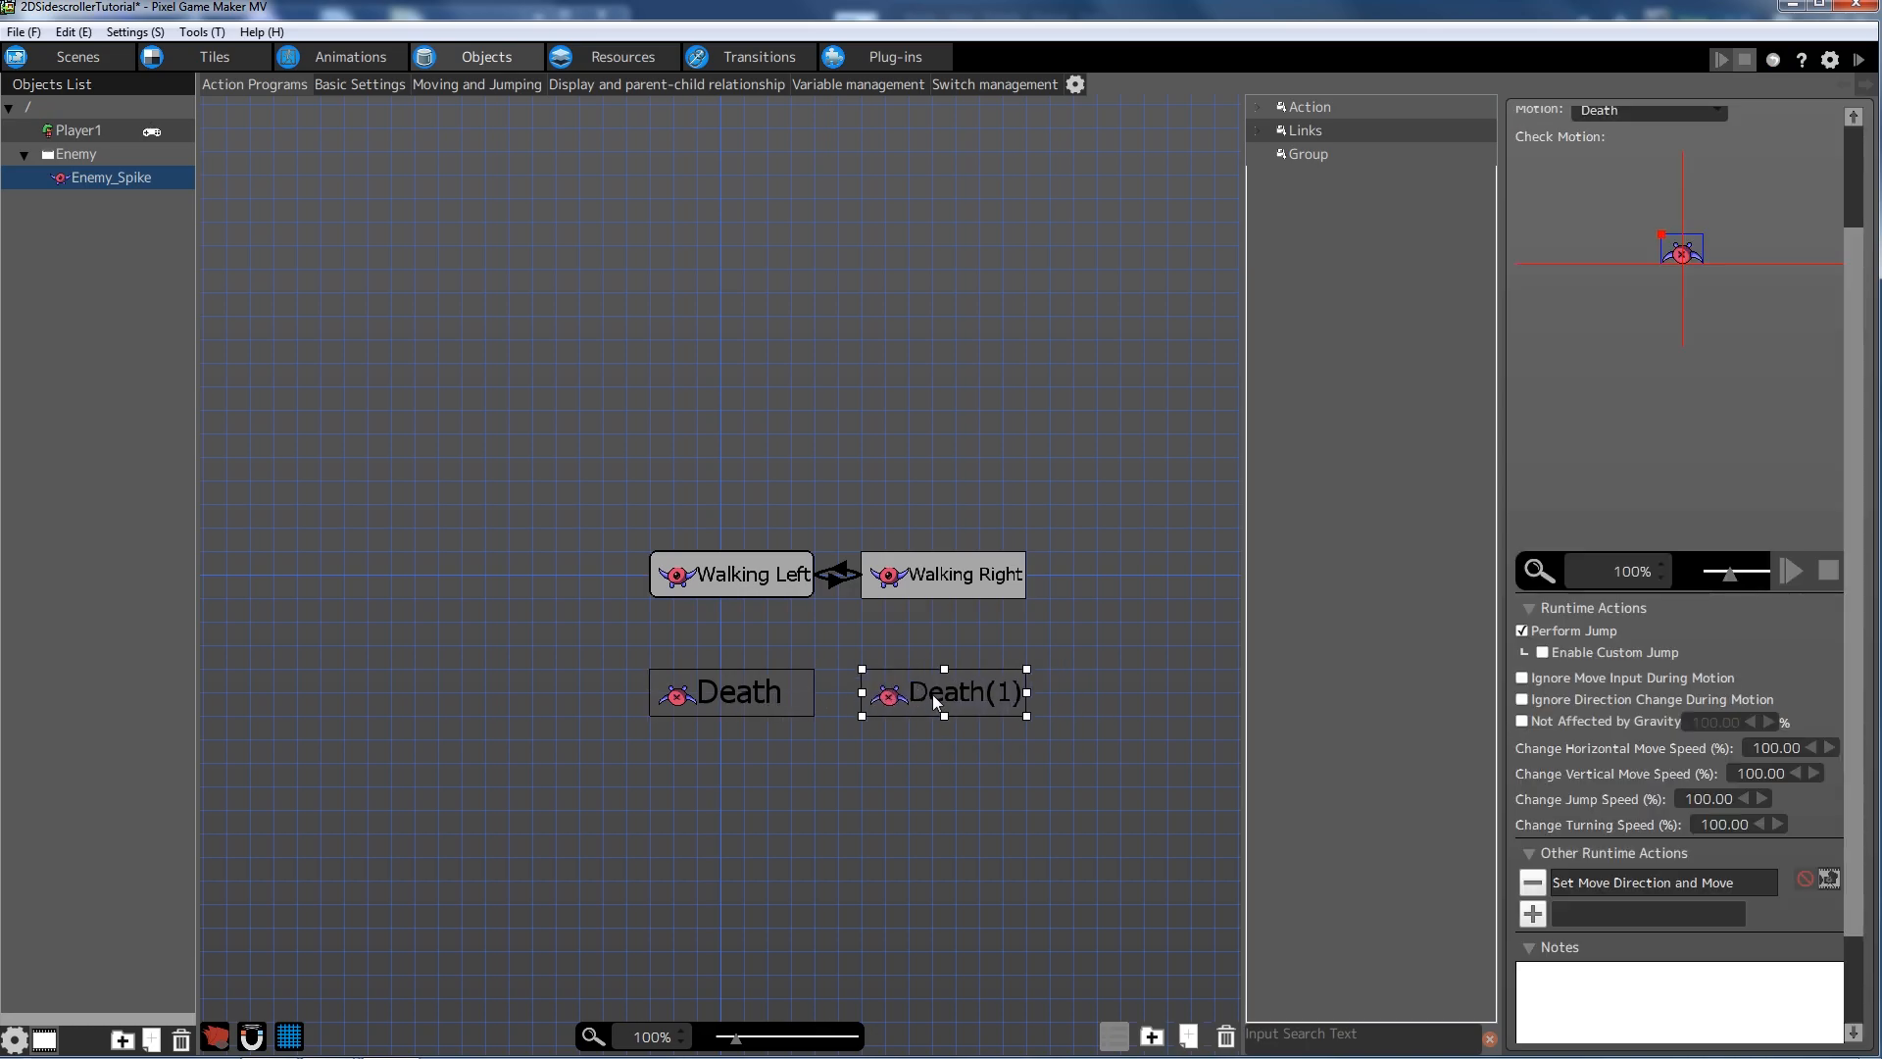
- Rename the action below Walking Left to Death Left and its copy to Death Right
left_click(744, 709)
scroll(1855, 256, "up", 3)
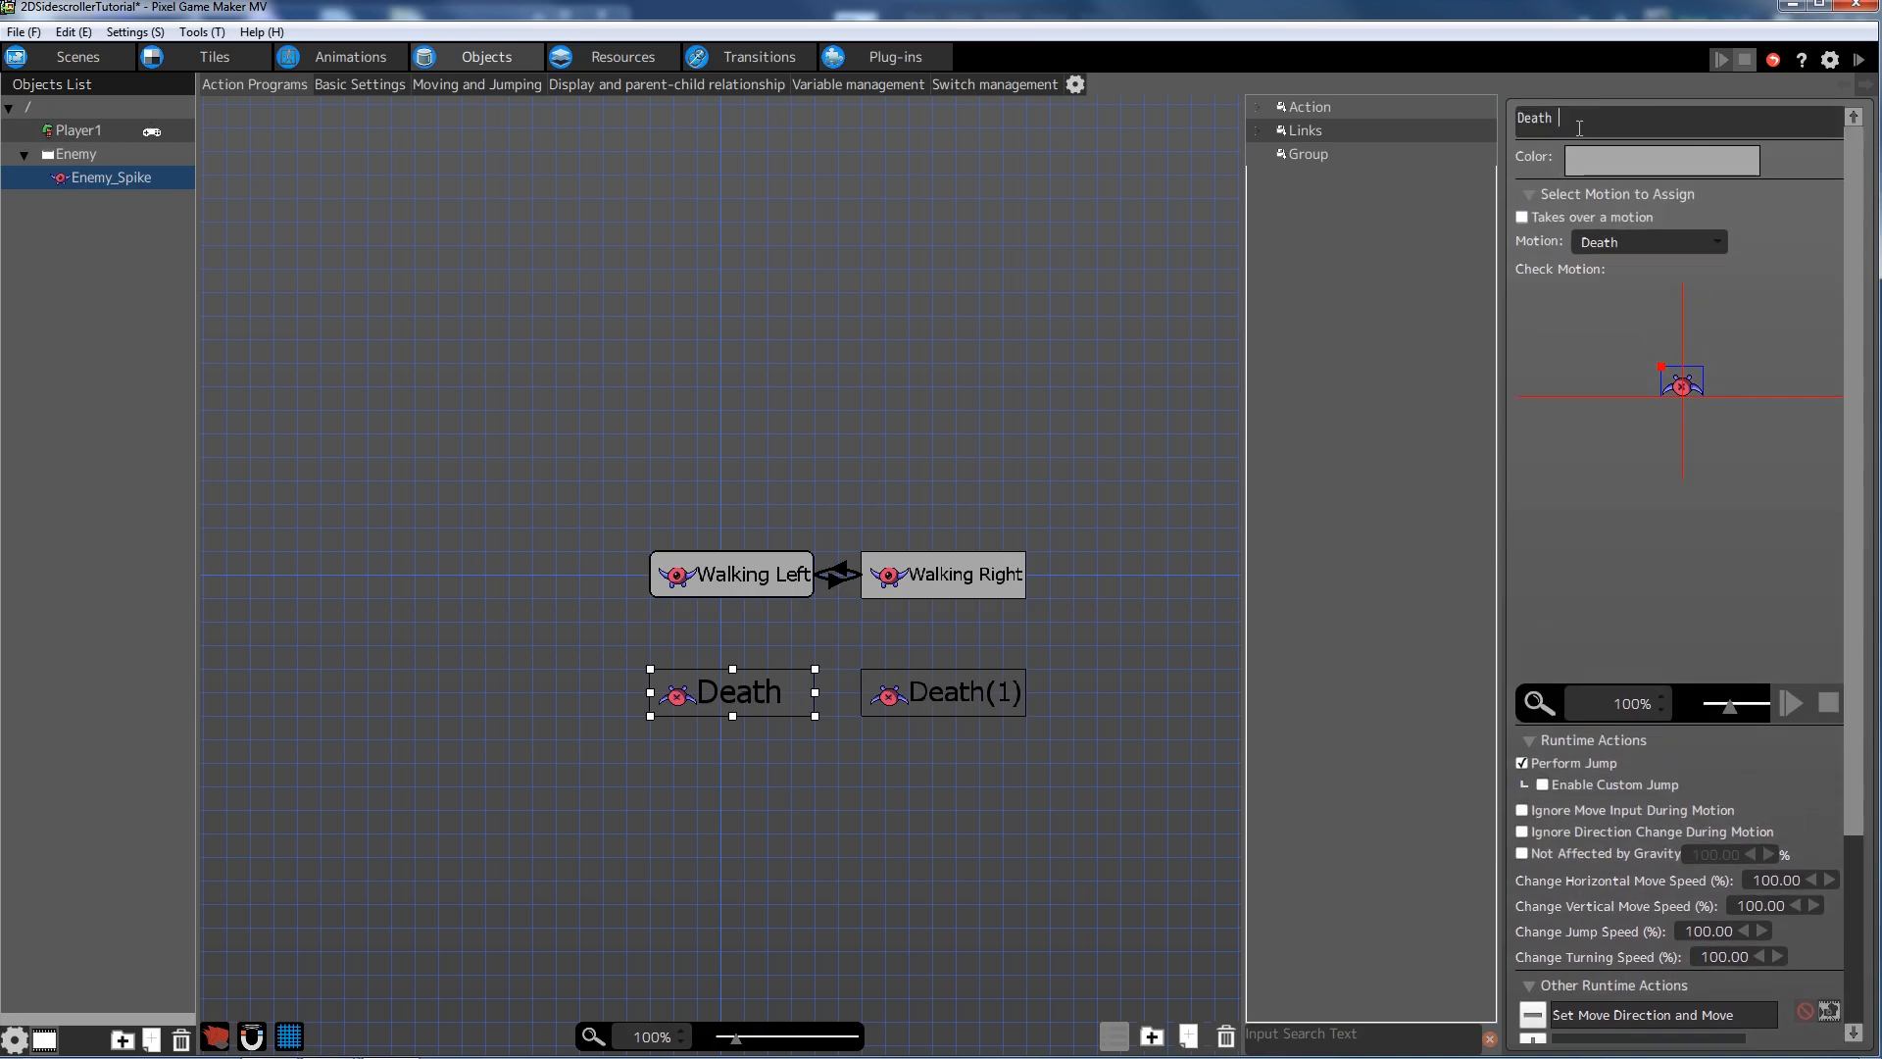
type("eft")
left_click(944, 692)
triple_click(1581, 131)
type("Death Right")
key("Return")
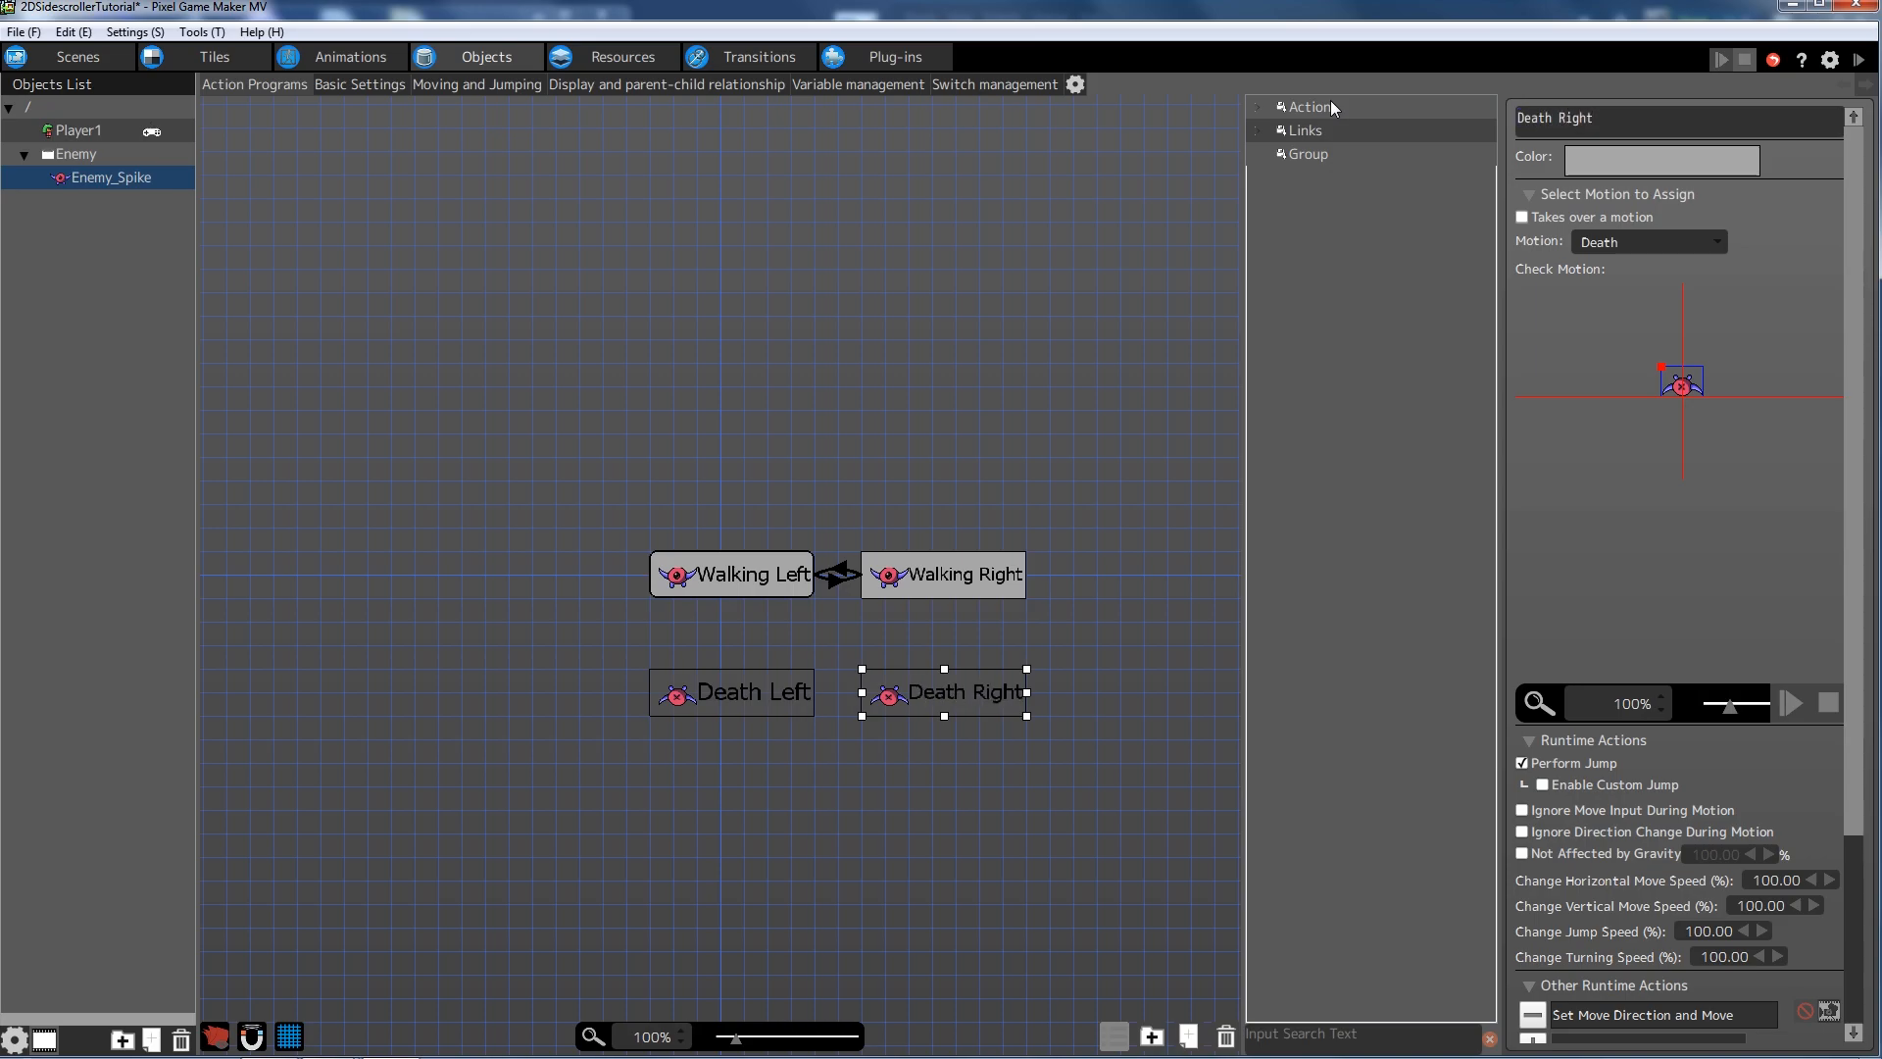
- Set Death Right's Set Move Direction and Move action to direction 330 and display direction Right
scroll(1794, 316, "down", 3)
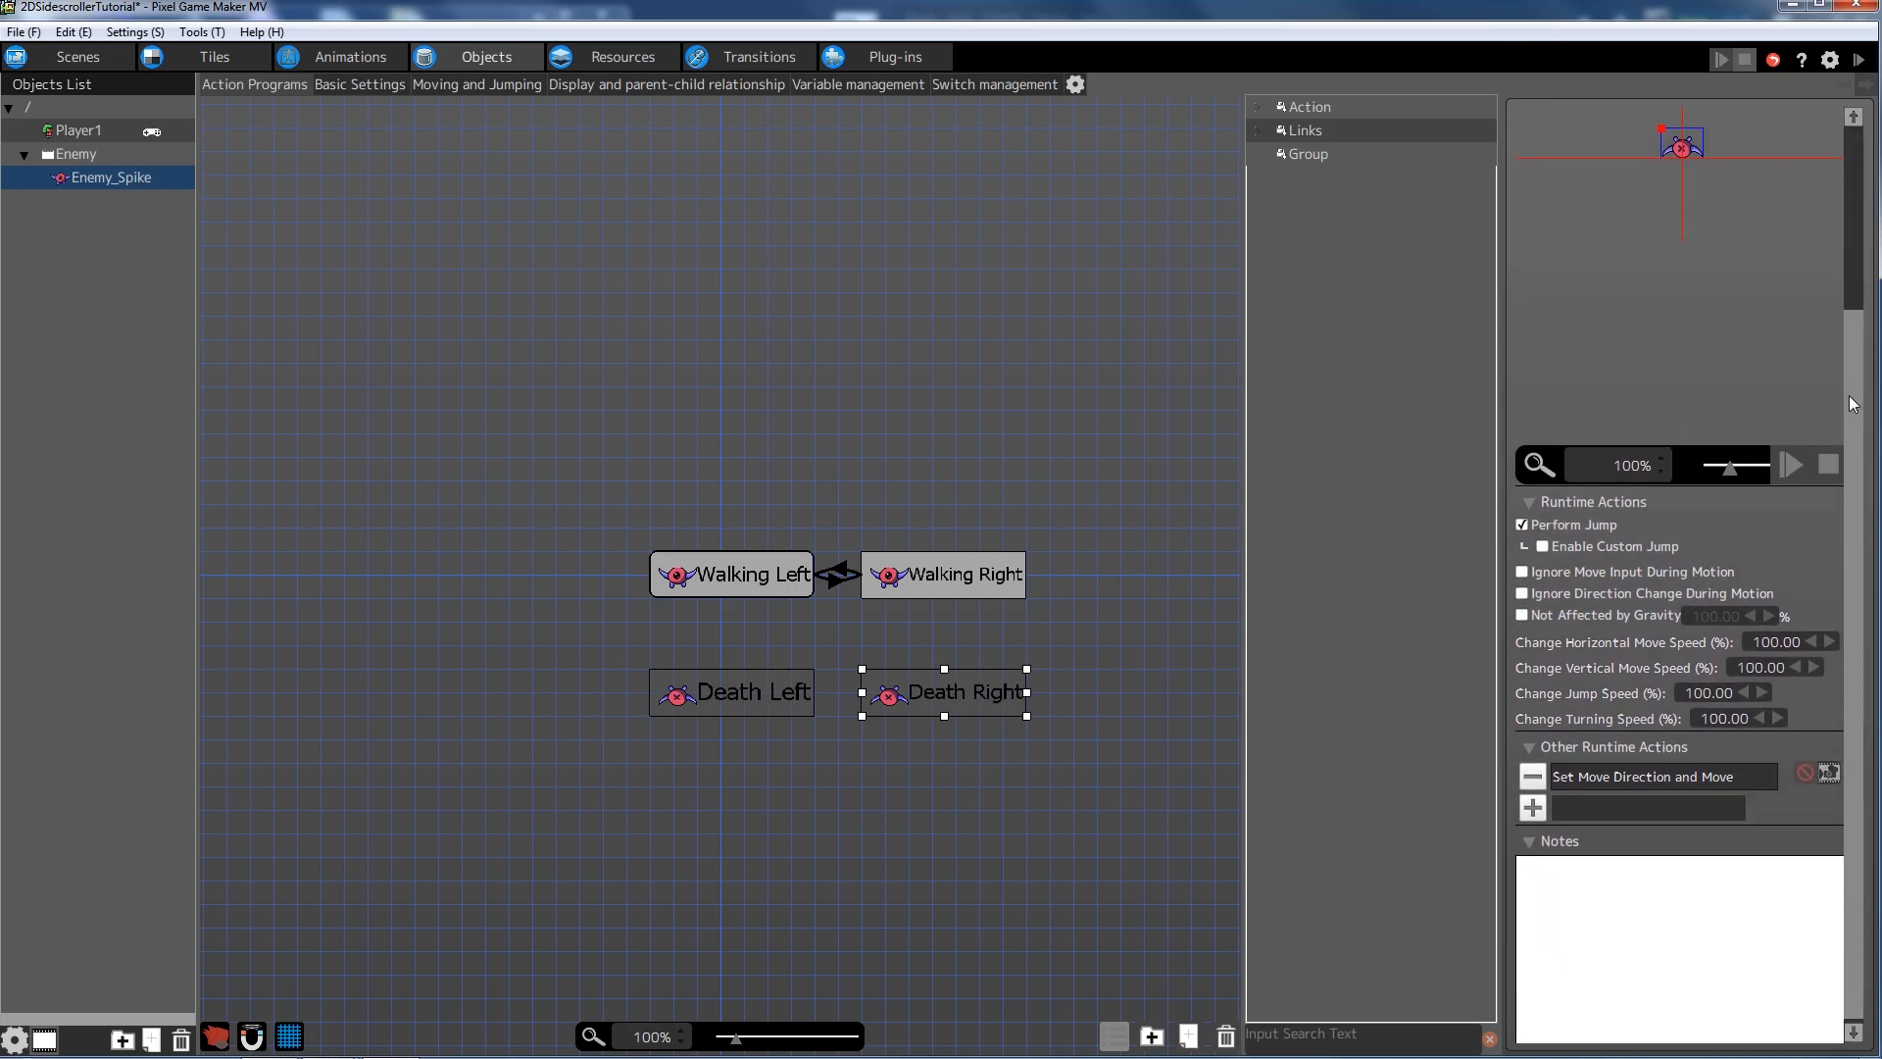
scroll(1839, 324, "down", 1)
double_click(1720, 841)
double_click(1041, 282)
double_click(1041, 284)
triple_click(1042, 282)
left_click(1042, 281)
type("330.00")
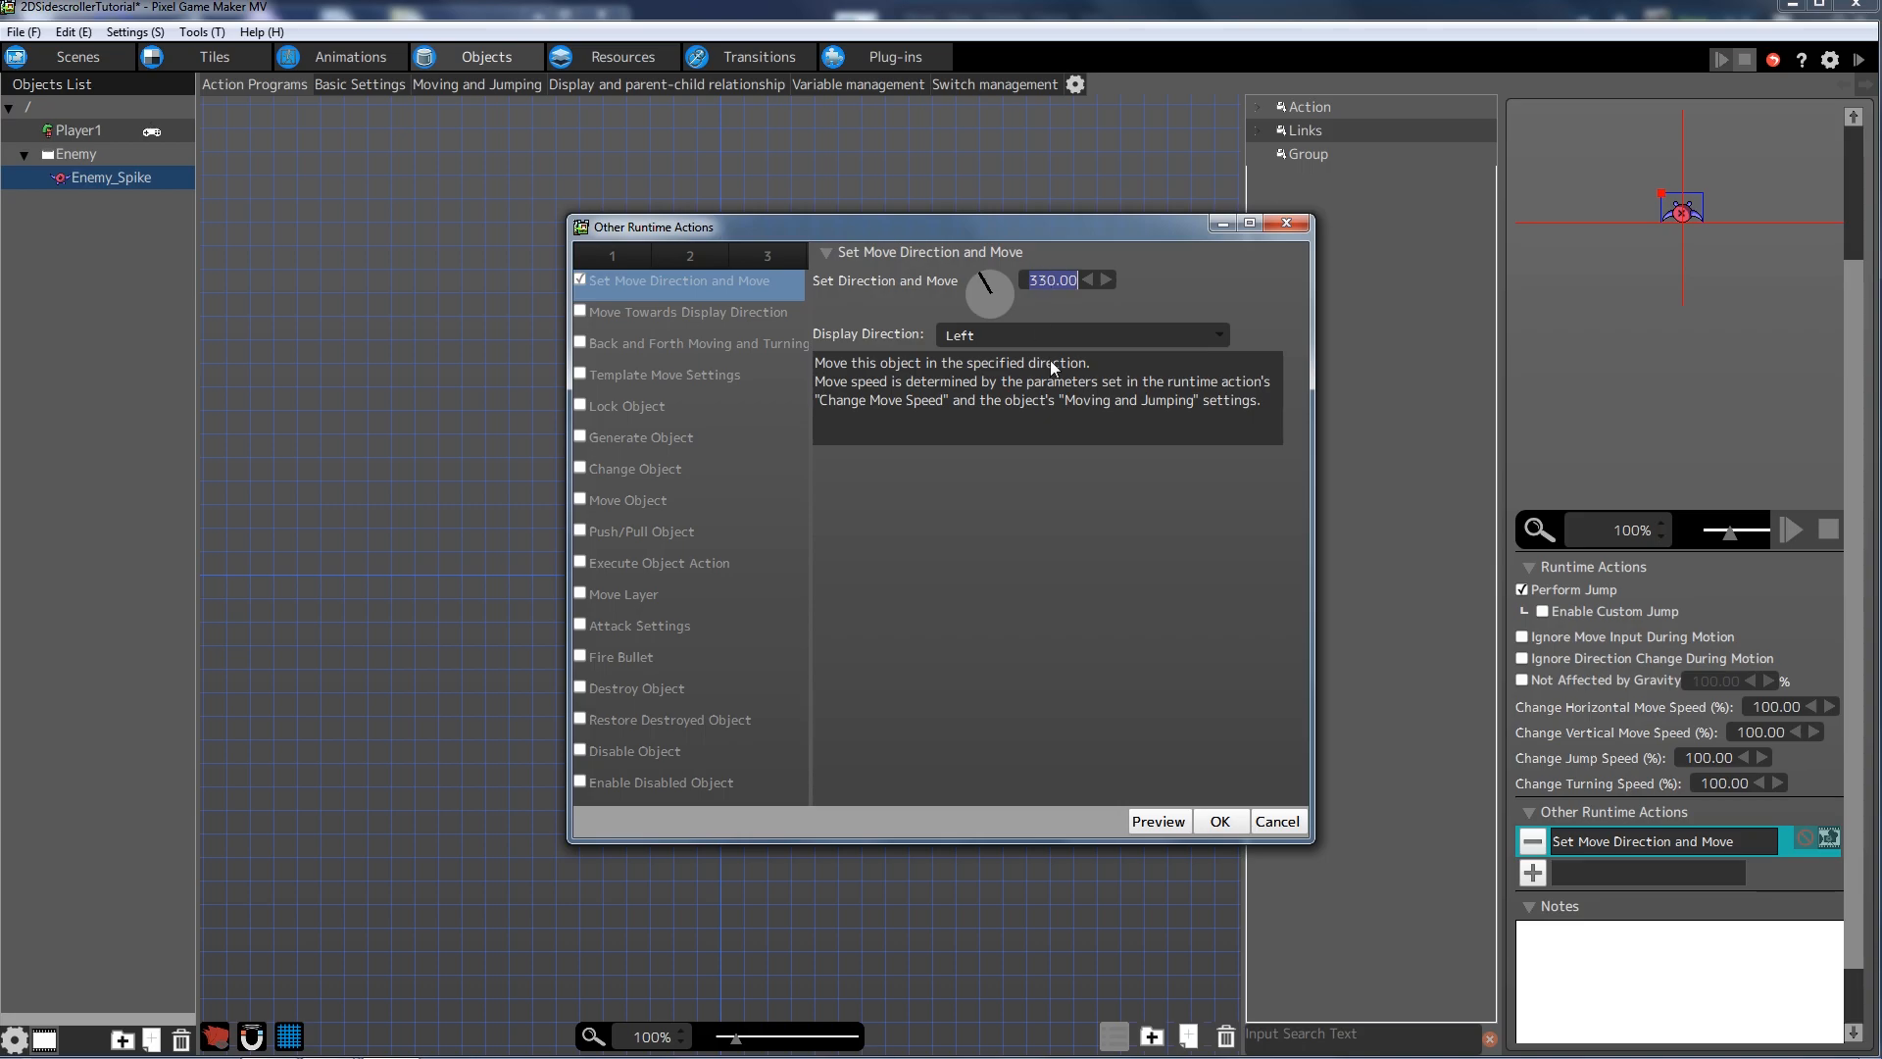
left_click(1021, 335)
left_click(992, 401)
left_click(1242, 825)
left_click(1064, 722)
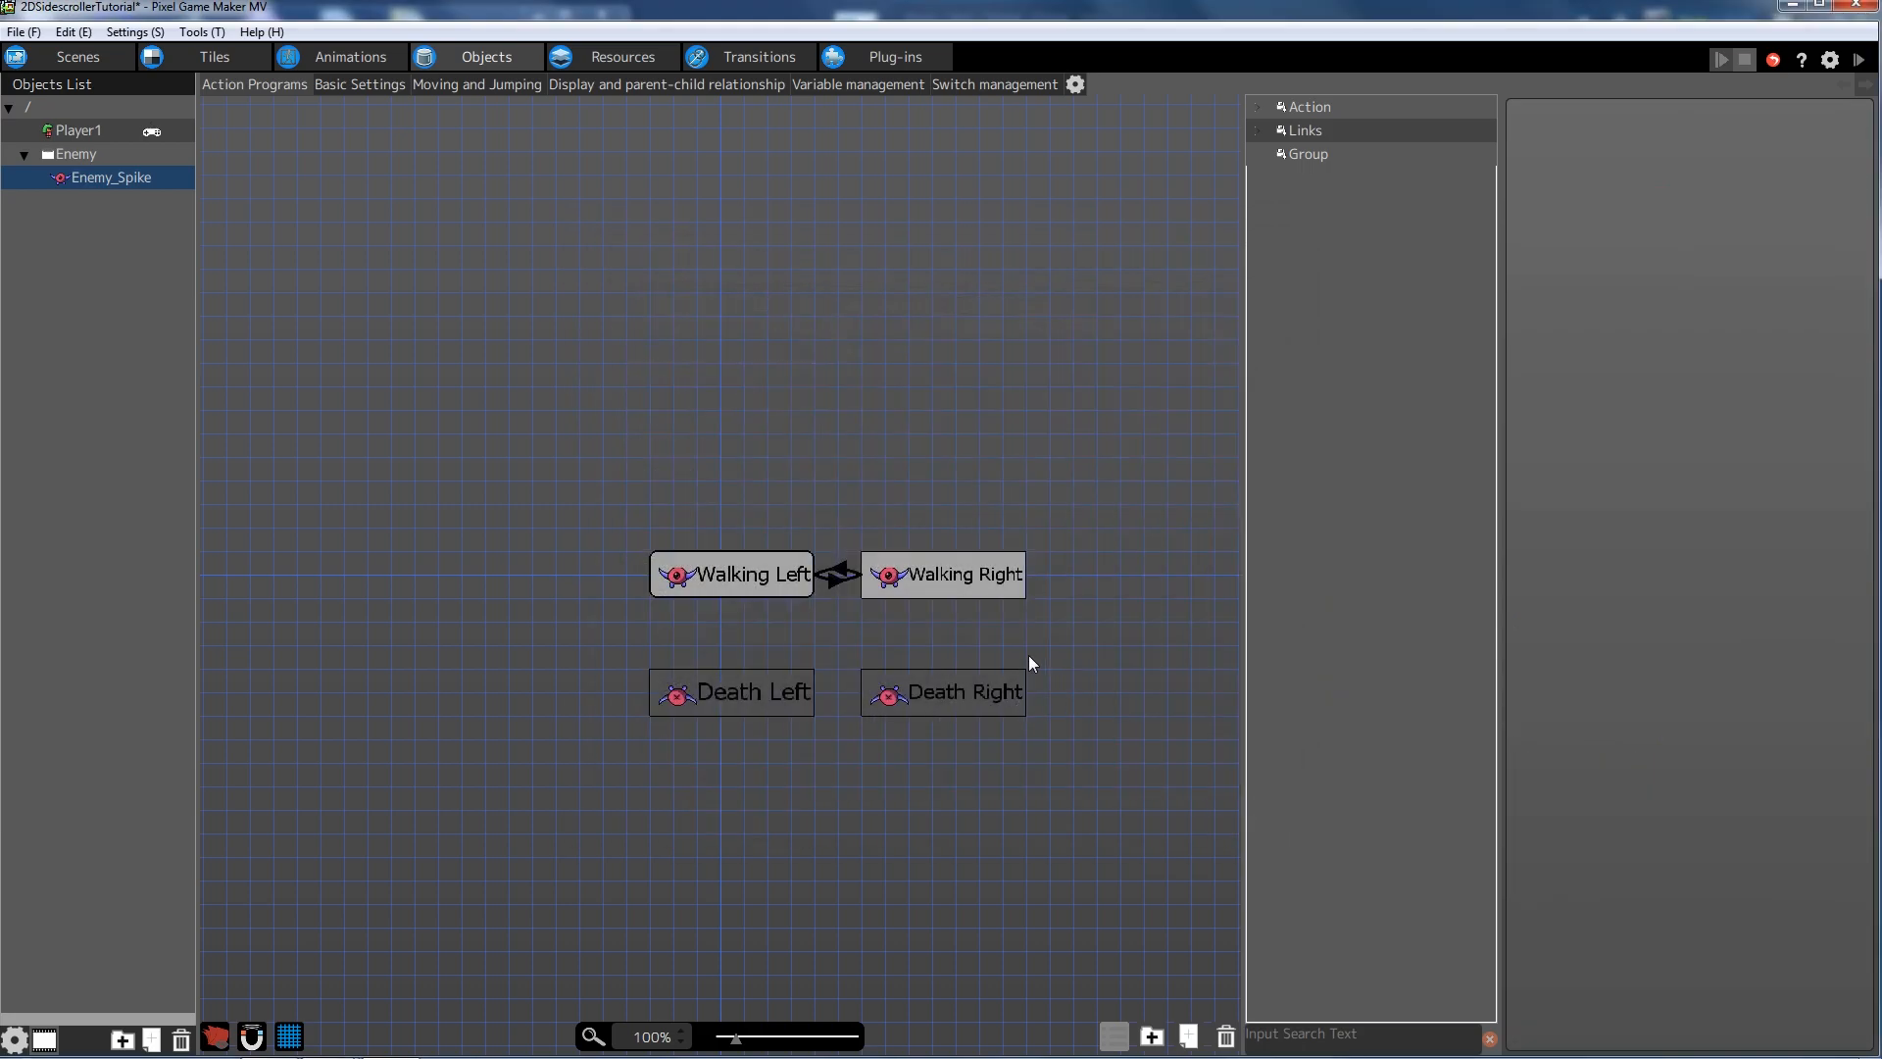
- Link Walking Left to Death Left with the condition HP Is 0 for Object Self
left_click(747, 578)
right_click(752, 582)
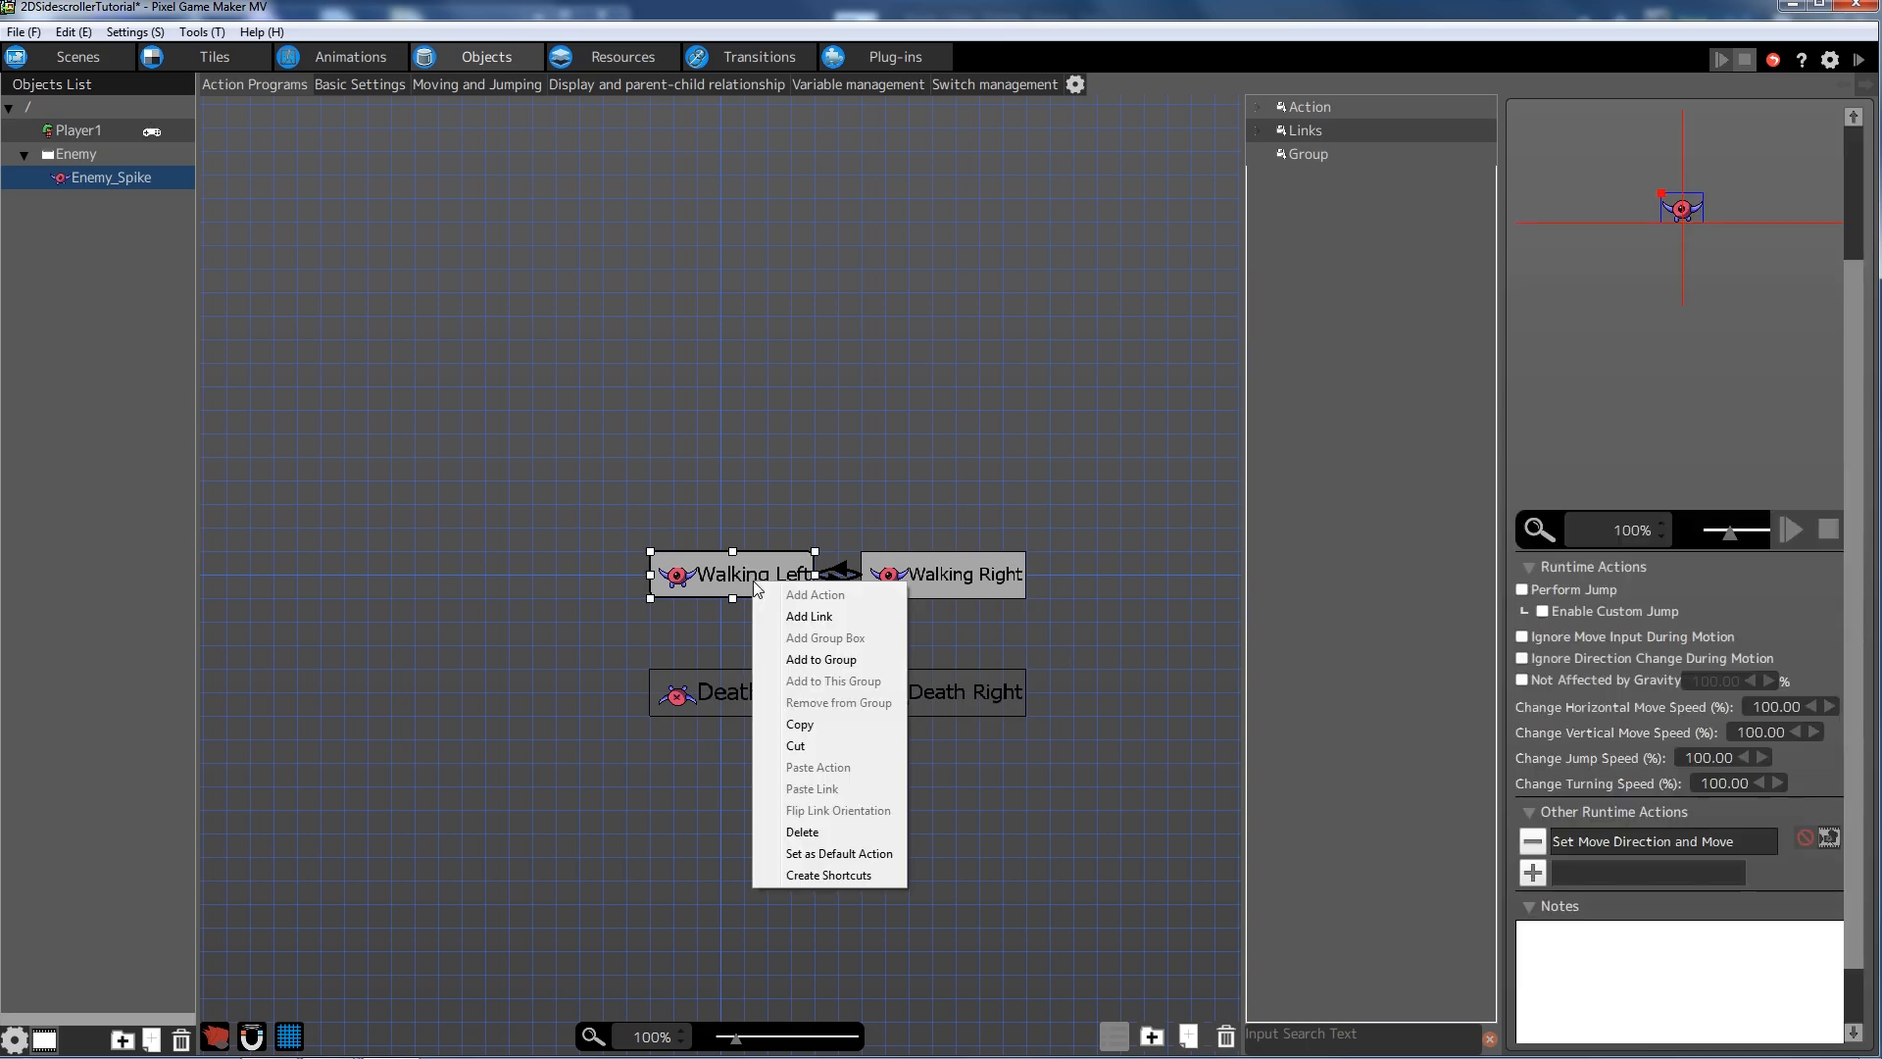
left_click(832, 617)
left_click(743, 698)
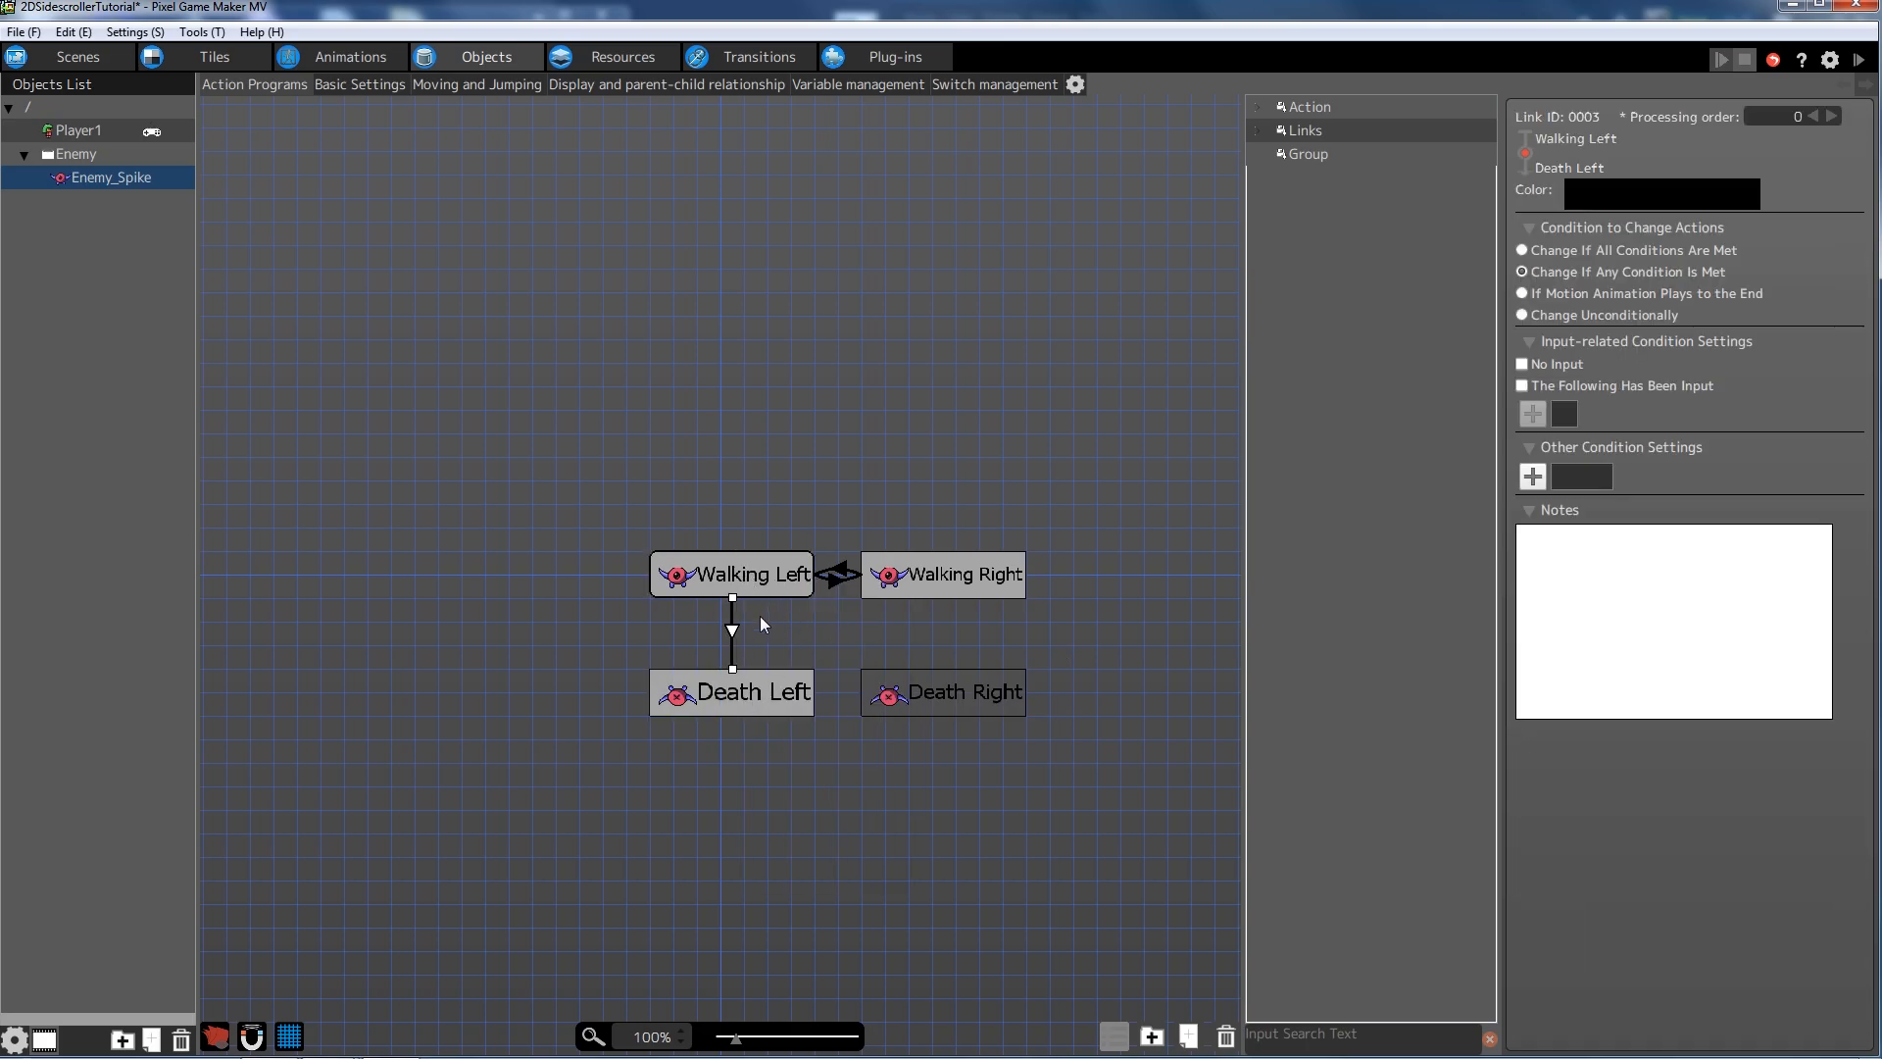
left_click(1533, 476)
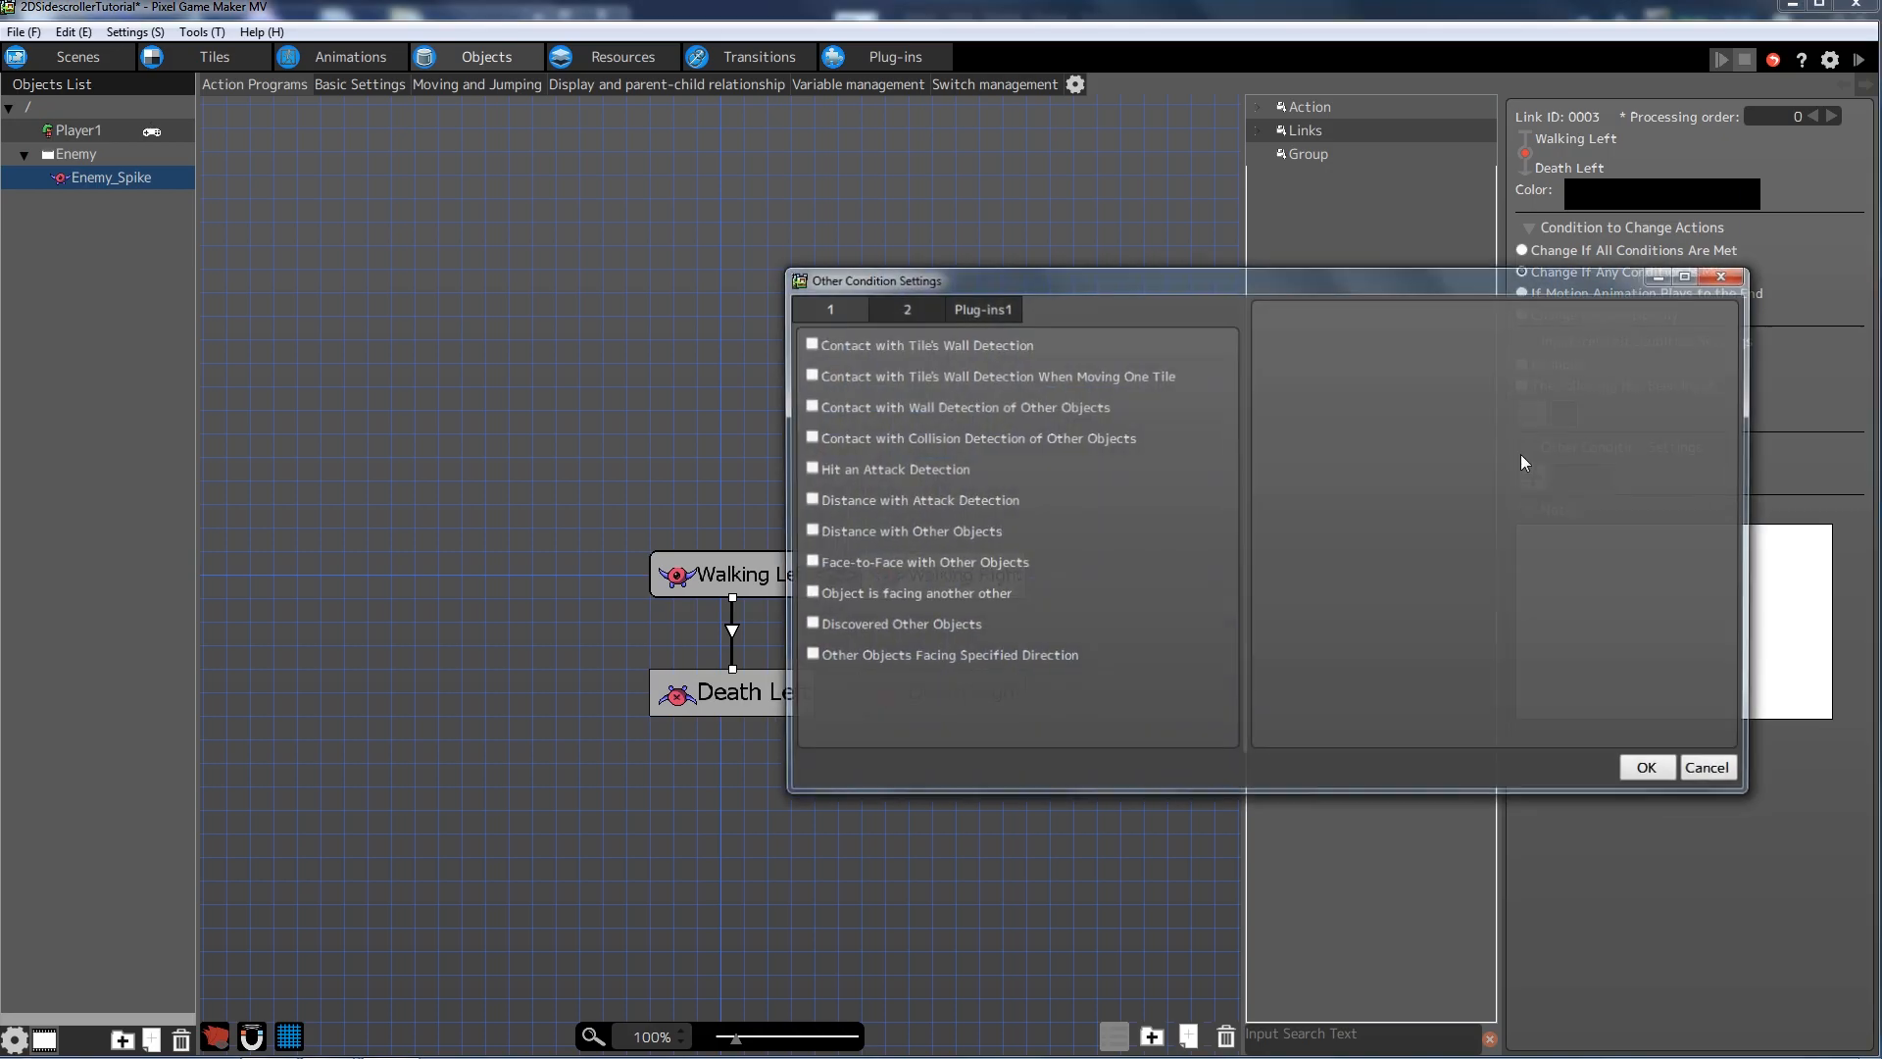
left_click(909, 307)
left_click(805, 343)
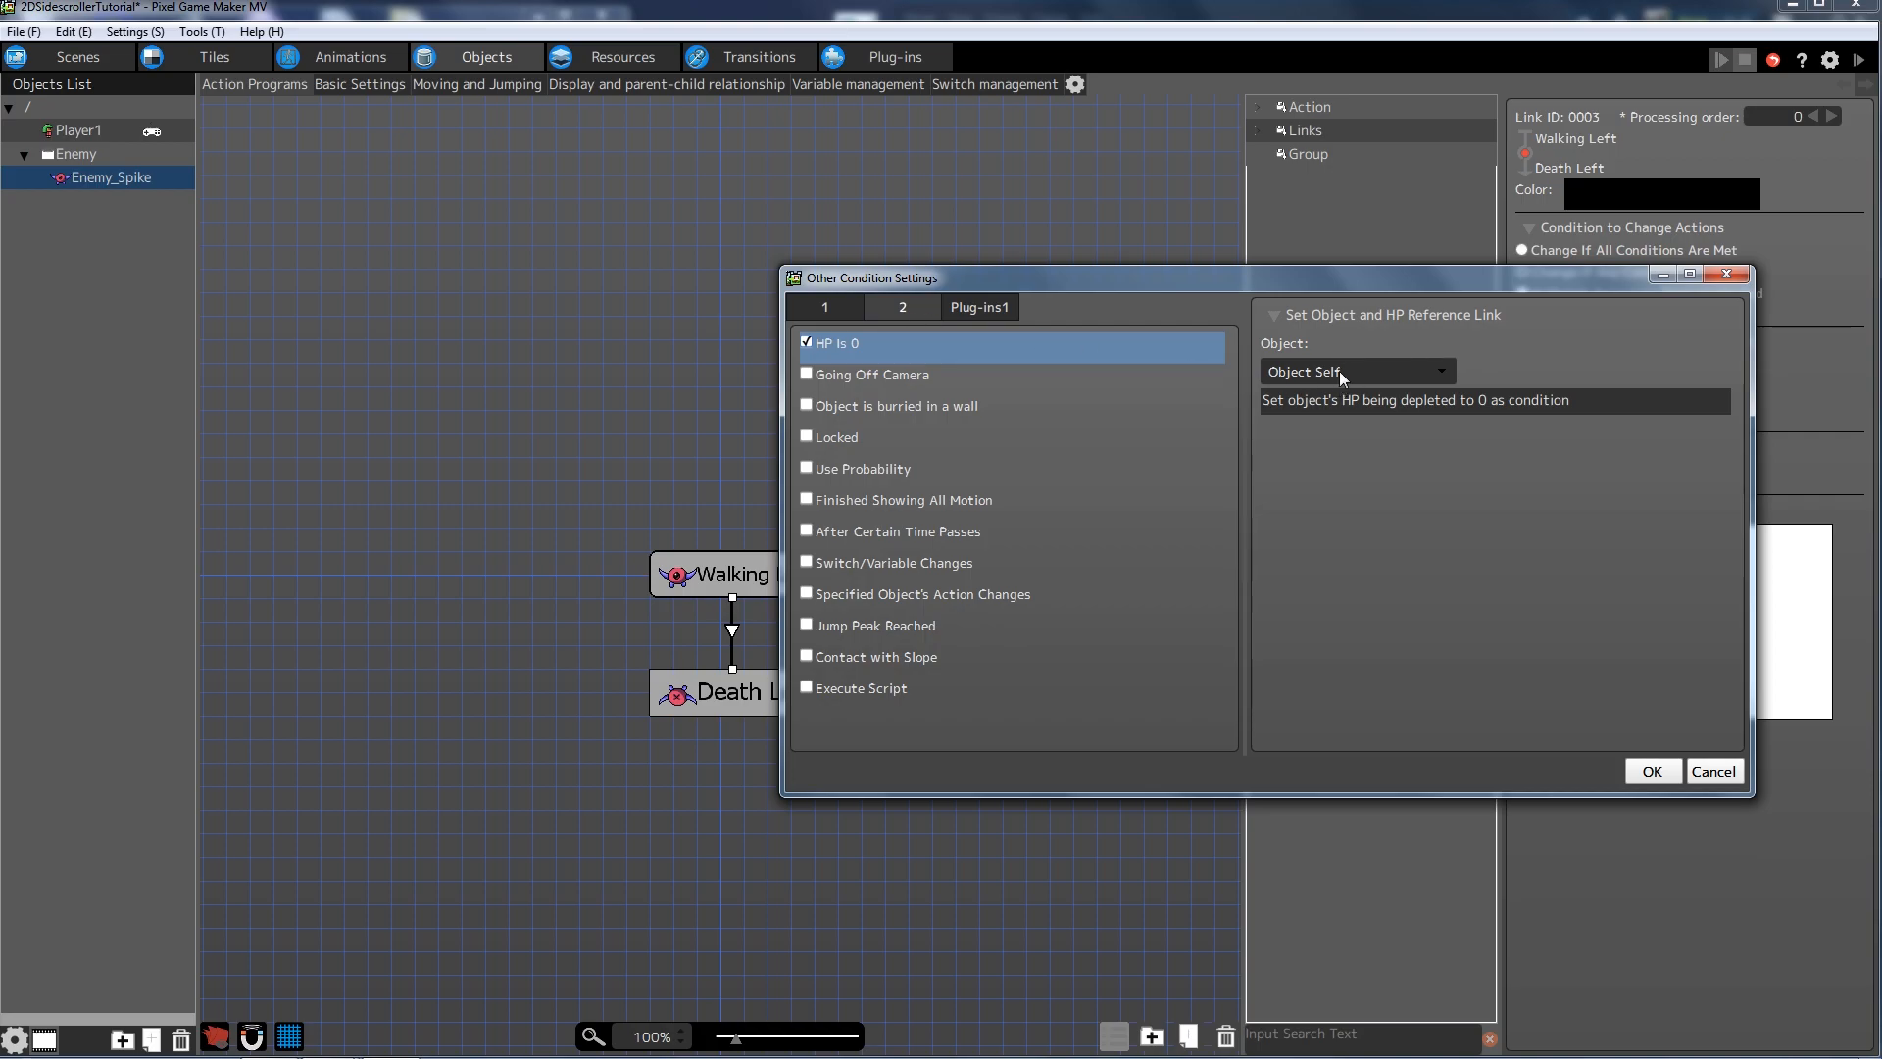
left_click(1665, 767)
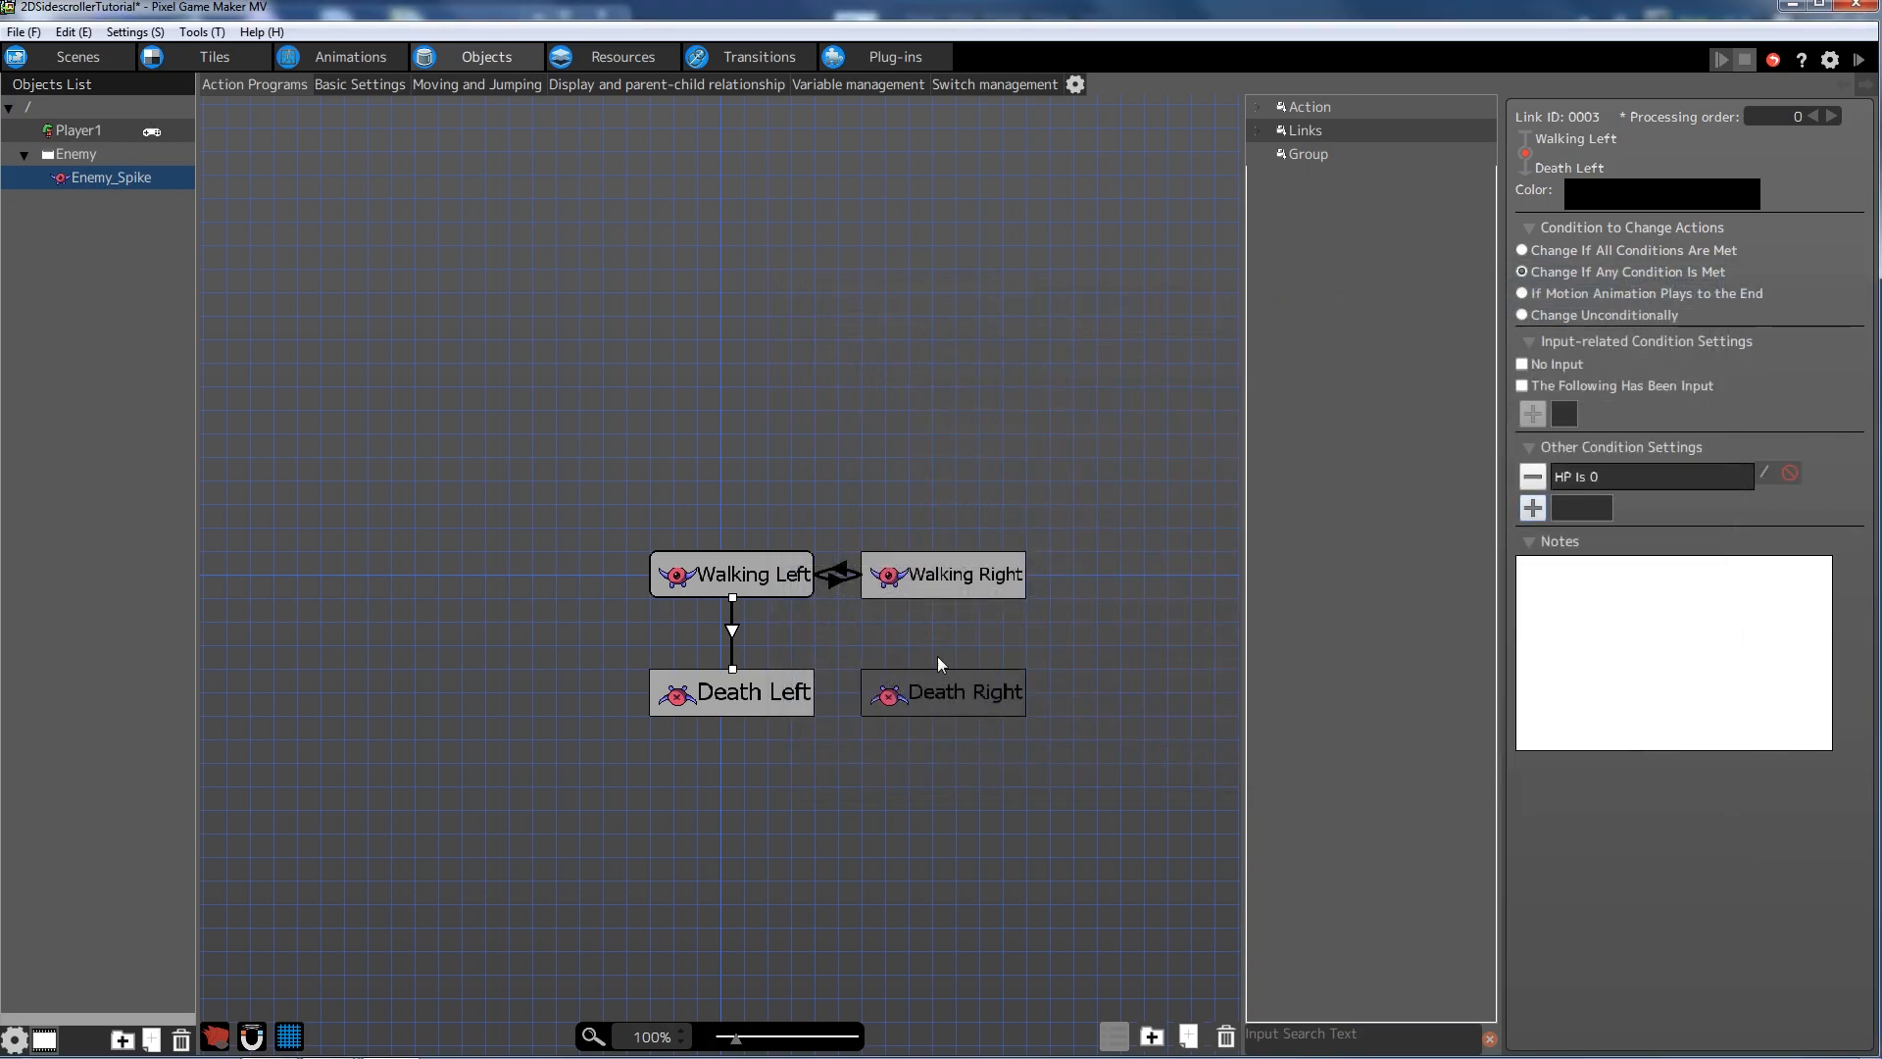
- Link Walking Right to Death Right with the condition HP Is 0 for Object Self
left_click(959, 580)
right_click(943, 576)
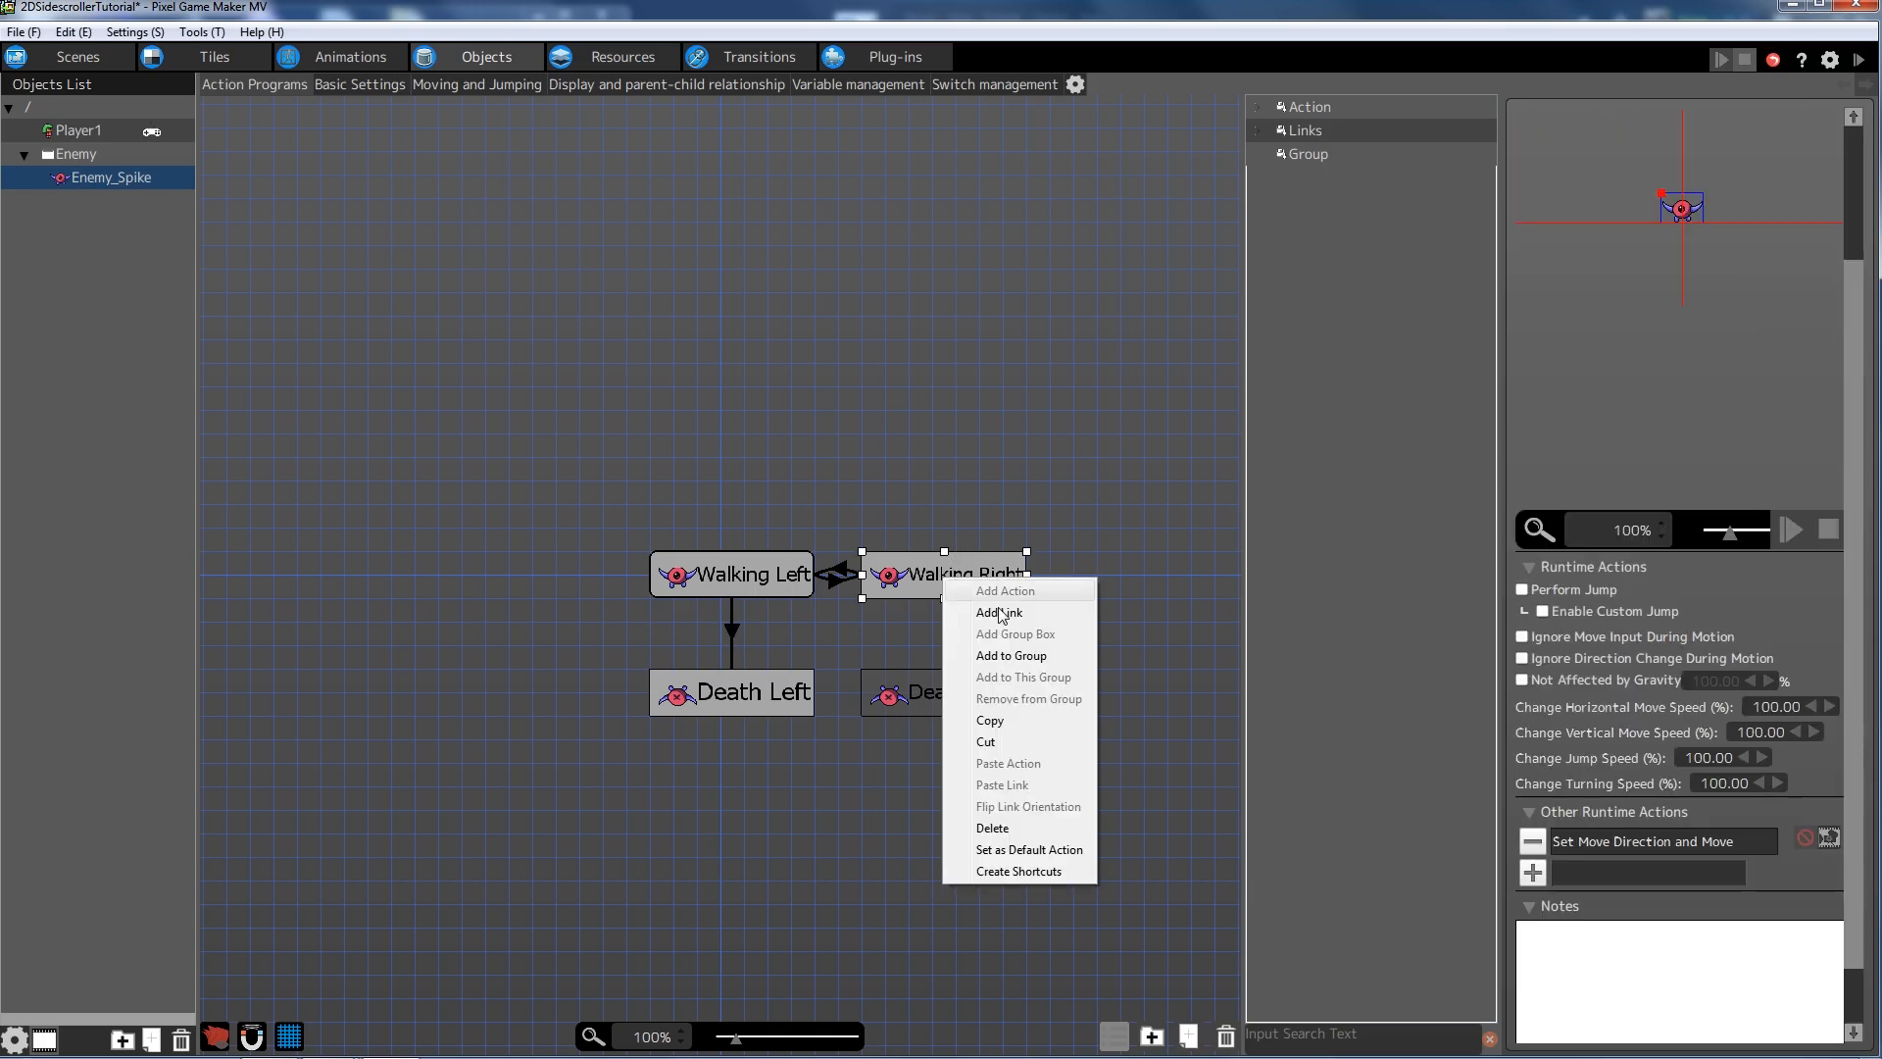
left_click(990, 616)
left_click(962, 713)
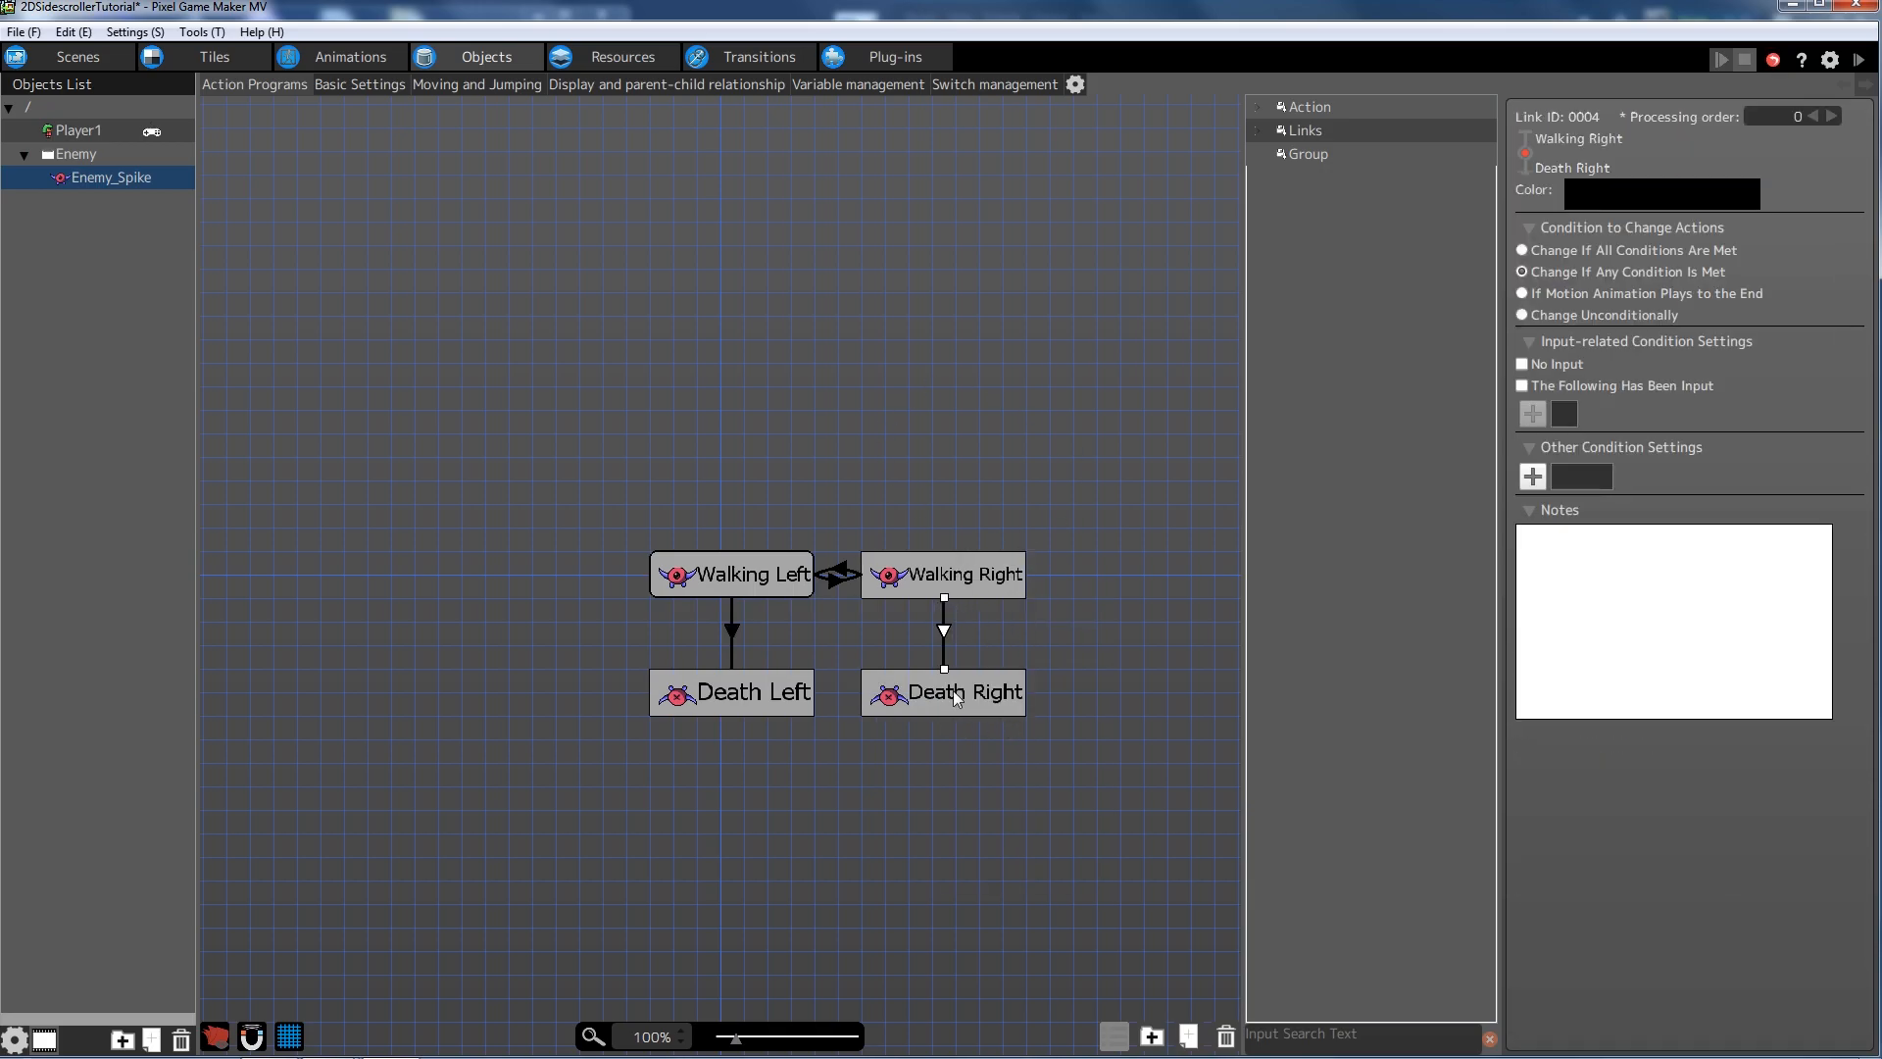
left_click(1532, 476)
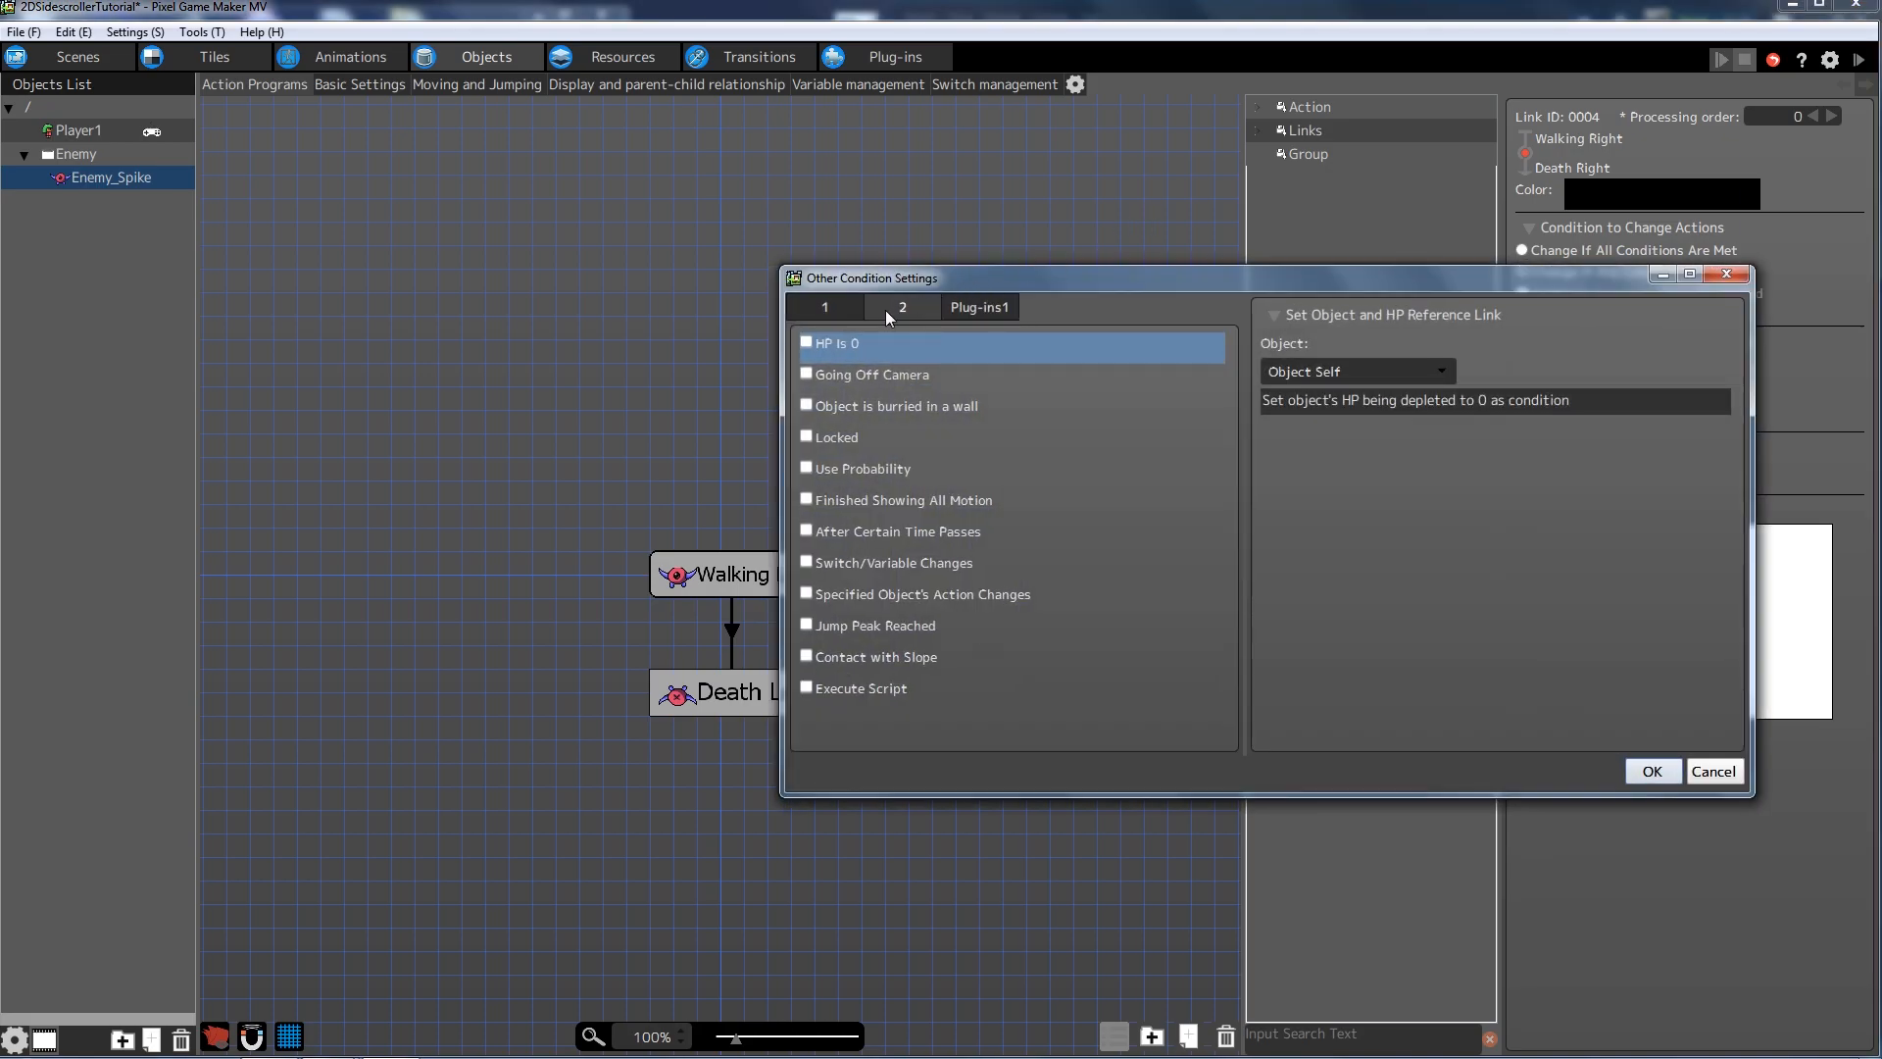
left_click(806, 343)
left_click(1657, 774)
left_click(1001, 604)
- Review Death Right's Set Move Direction and Move settings and preview them in the game
left_click(918, 693)
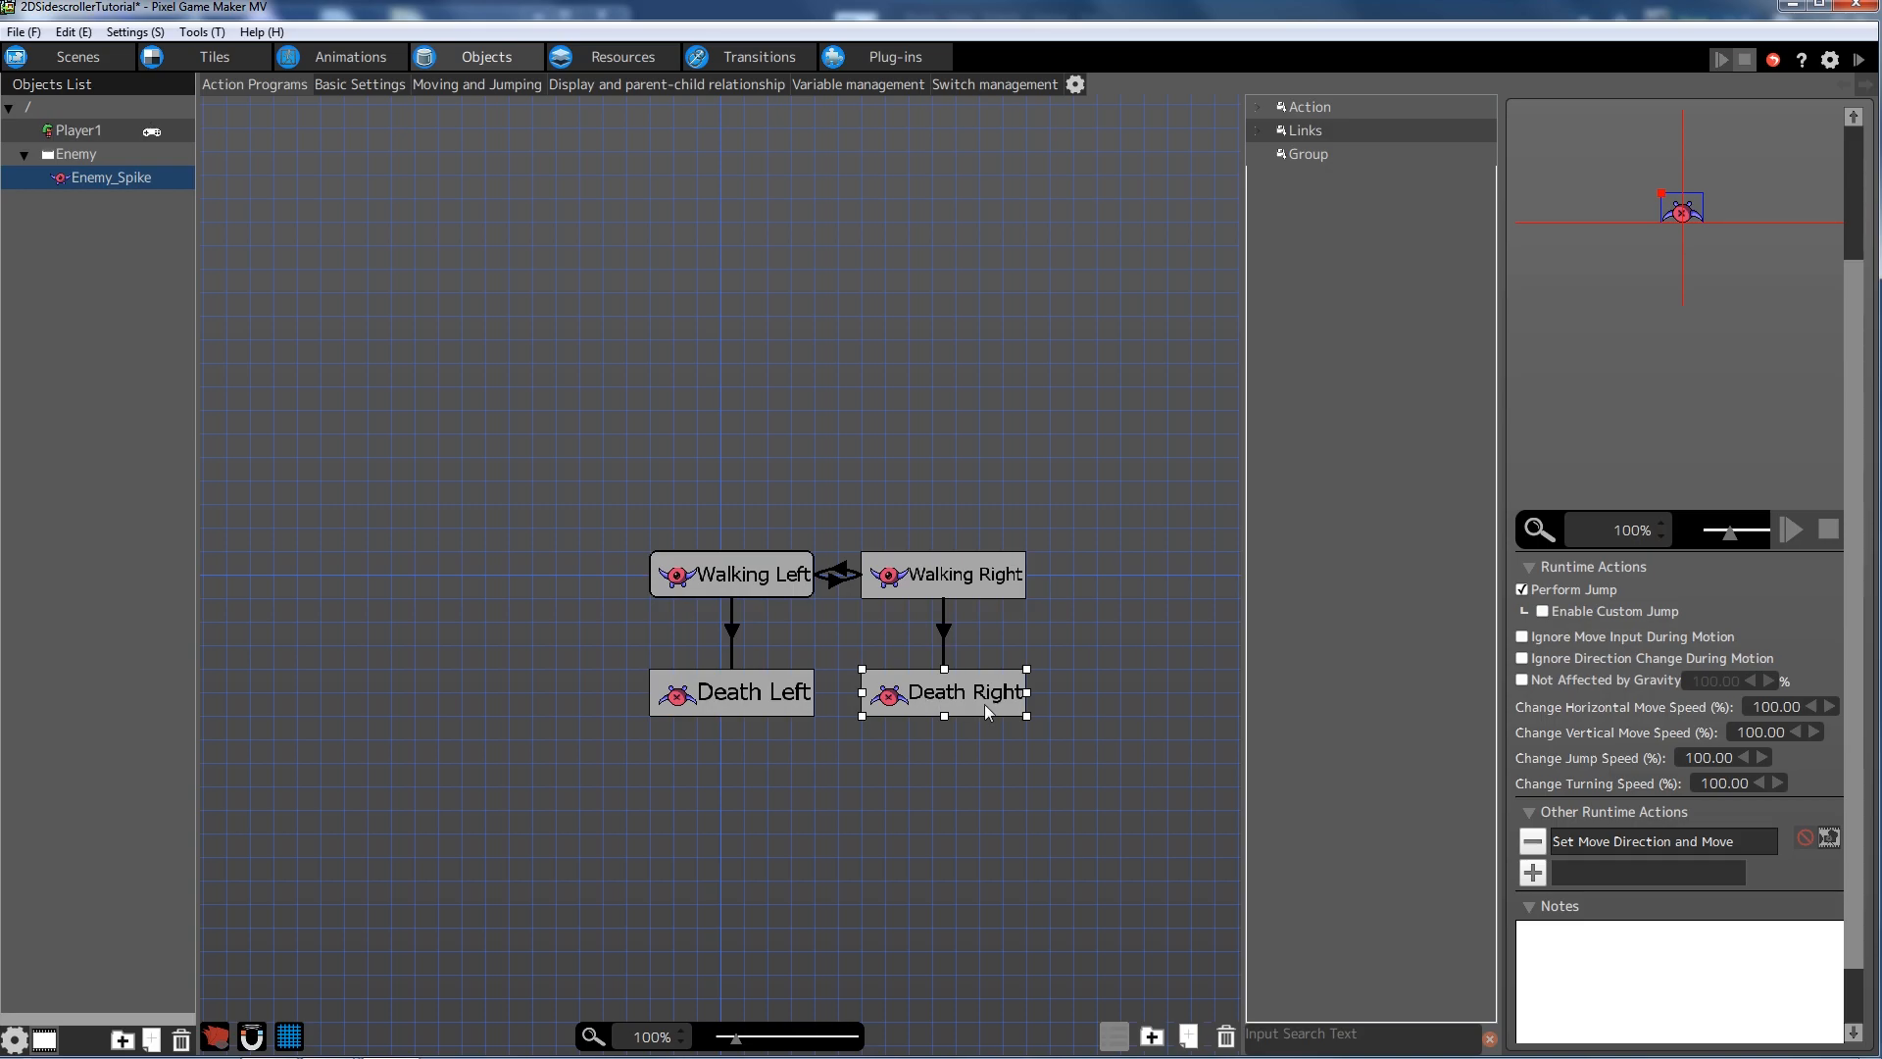
right_click(984, 703)
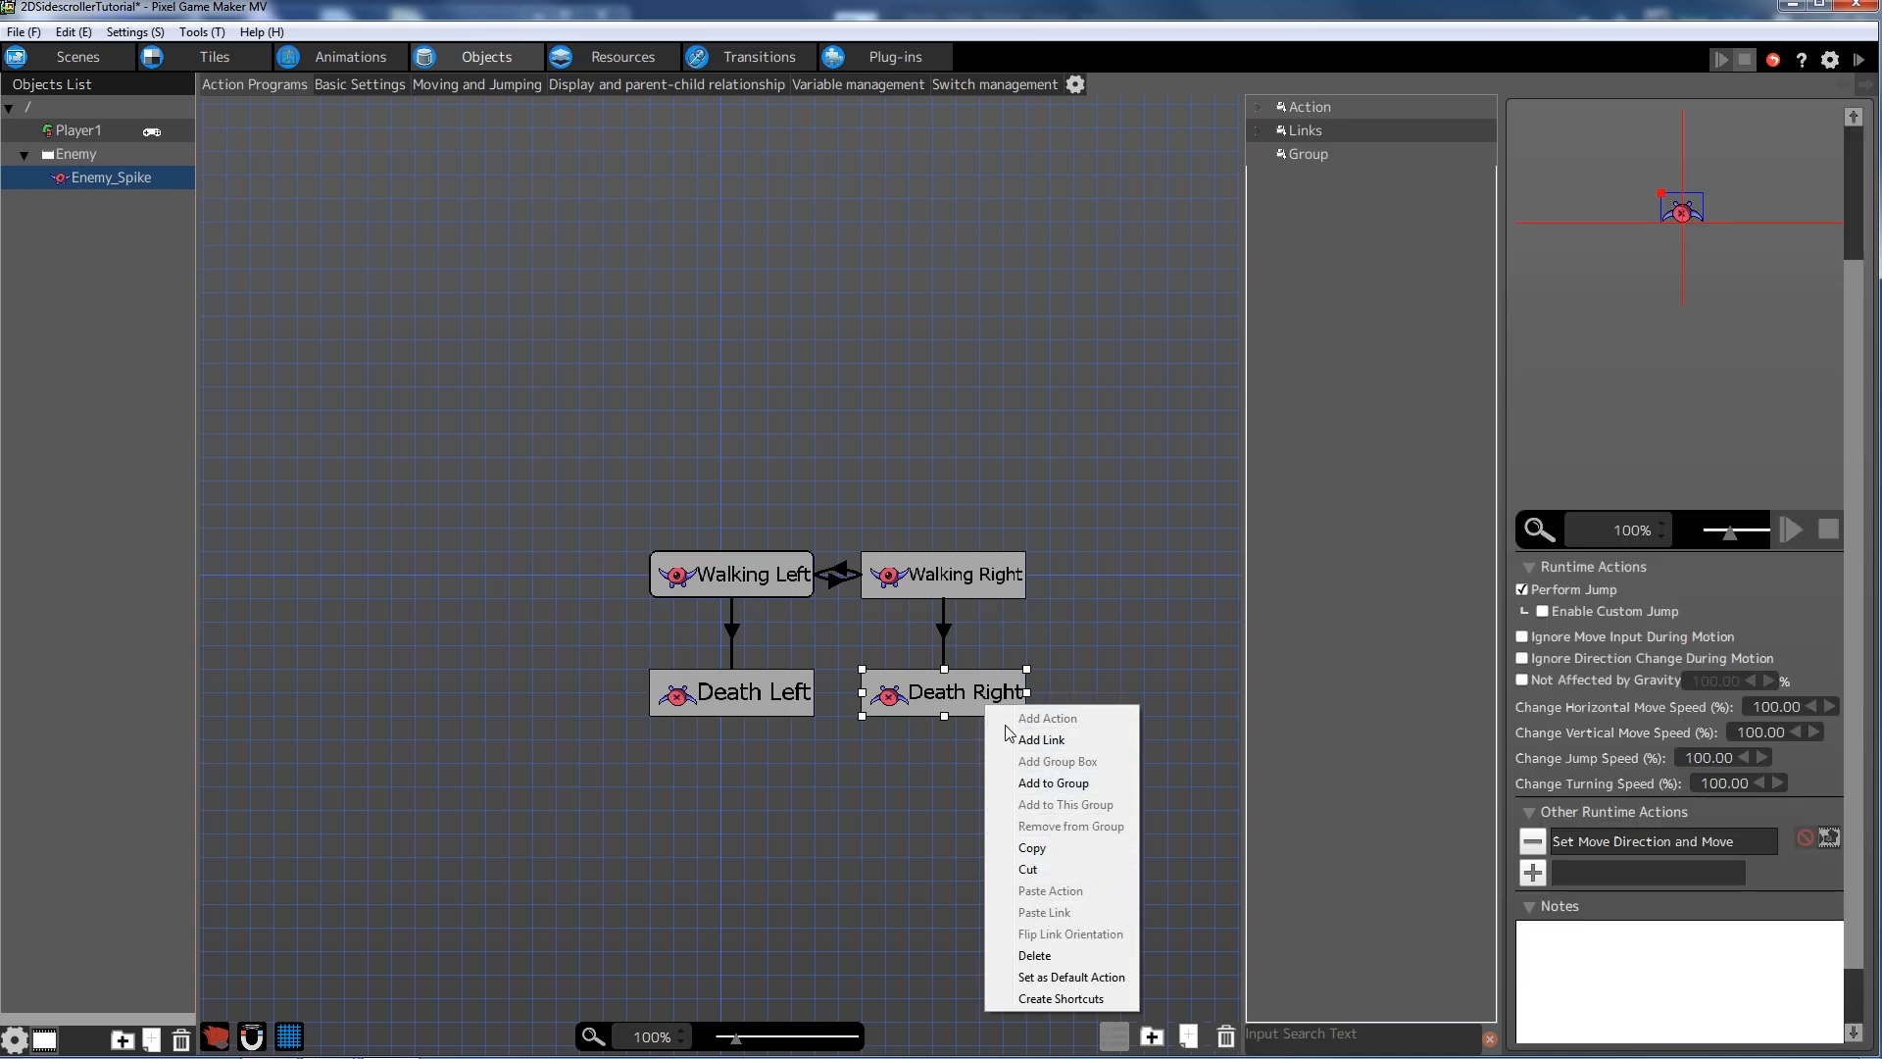
left_click(953, 702)
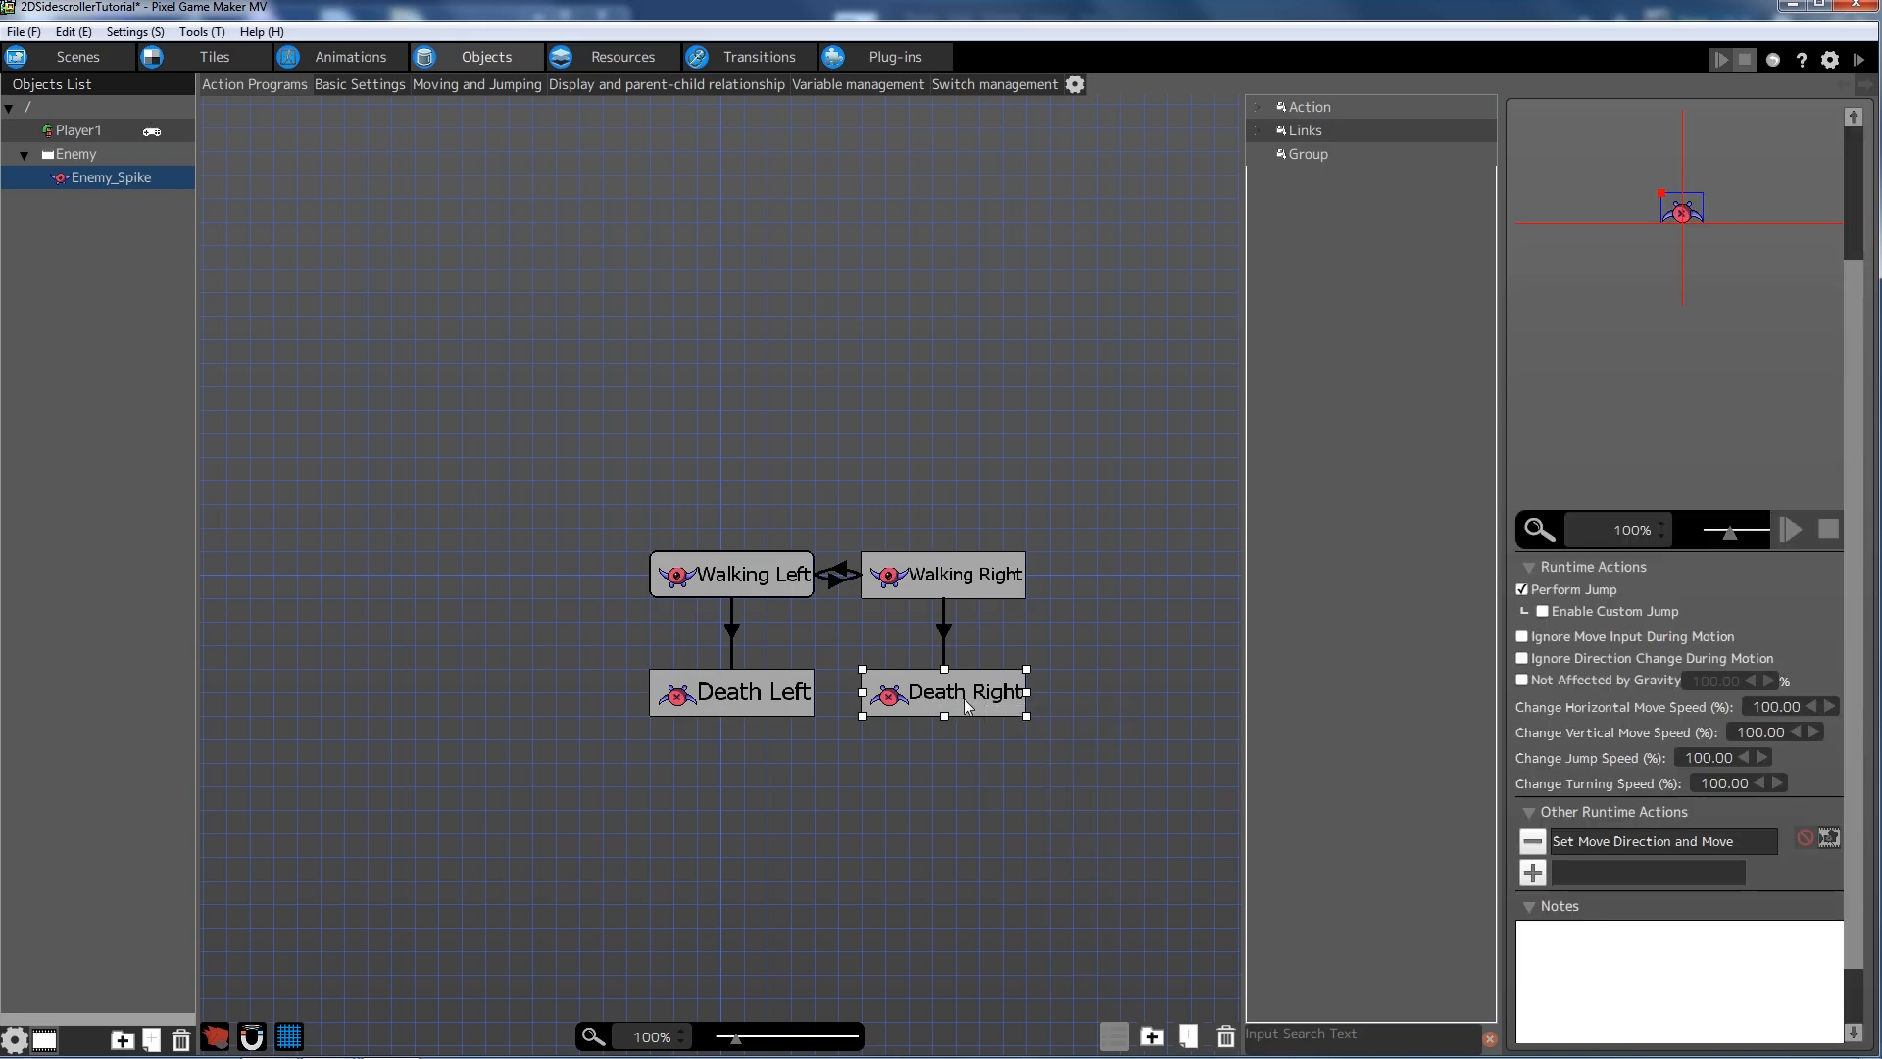
double_click(1627, 845)
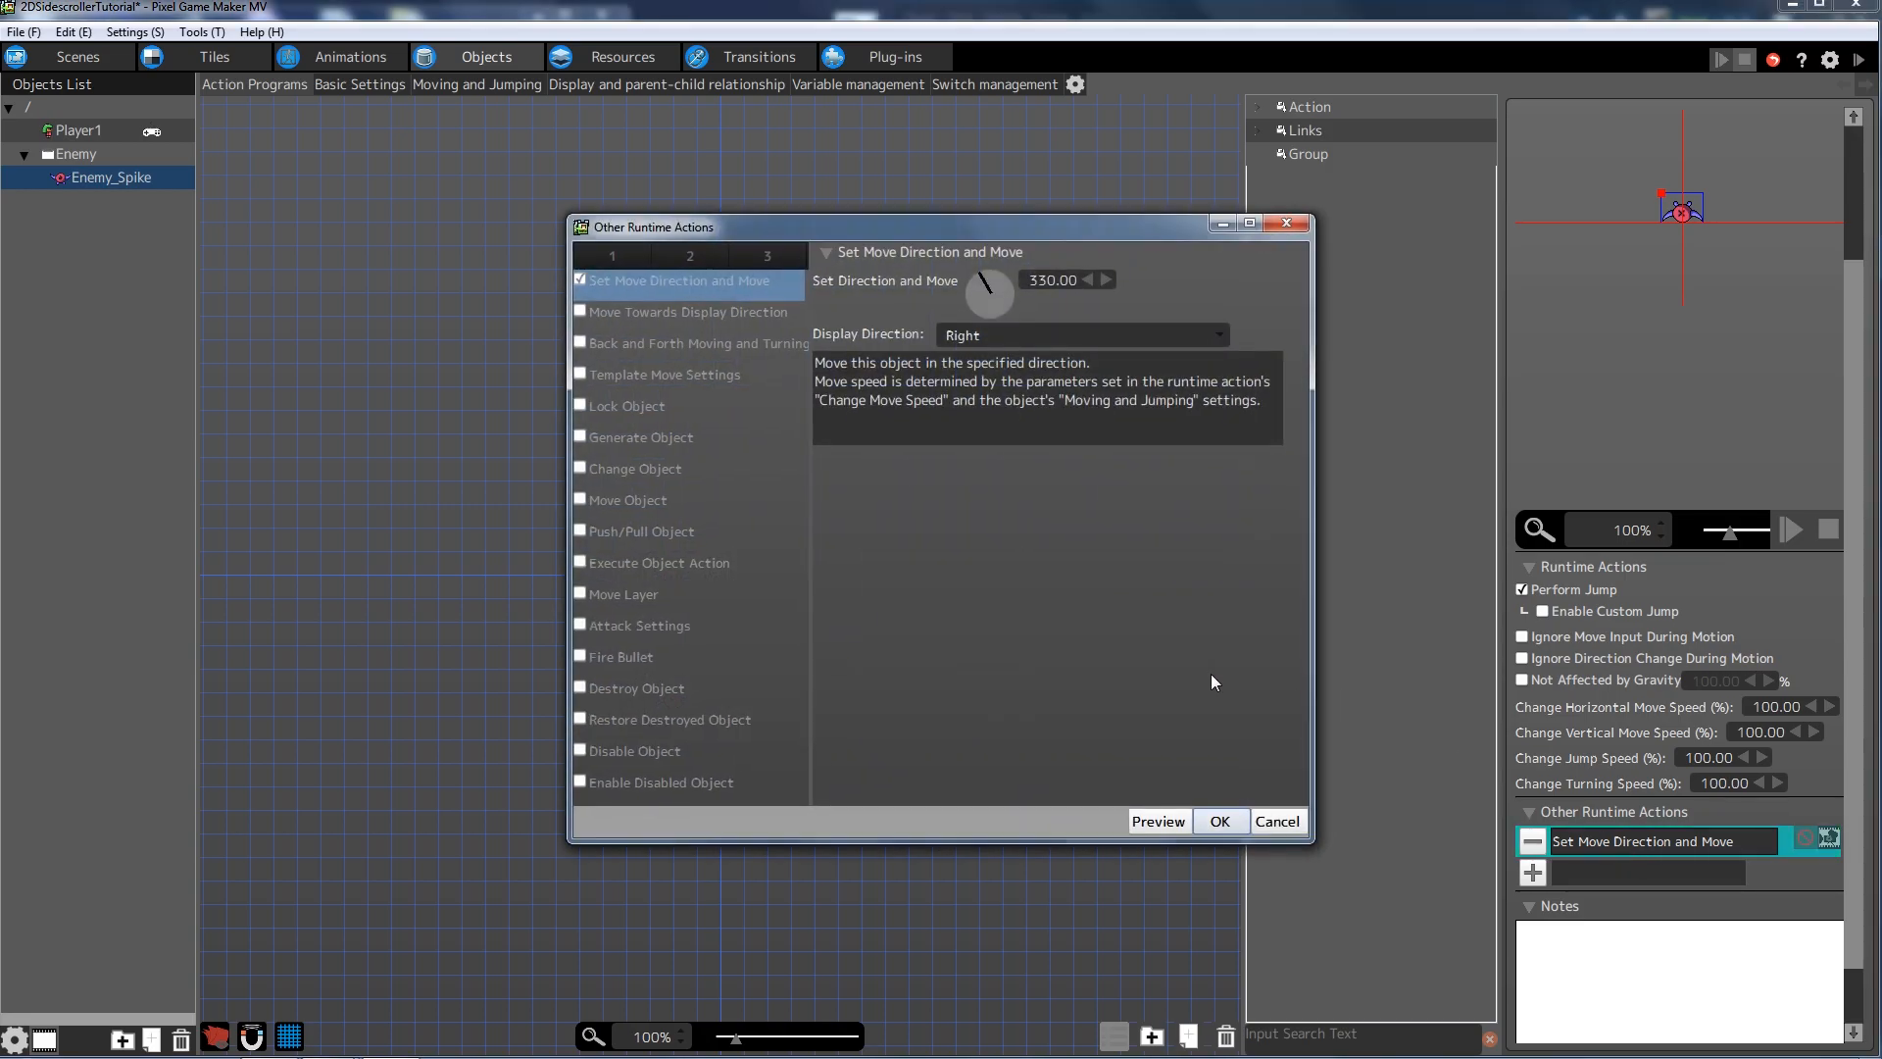
left_click(1139, 821)
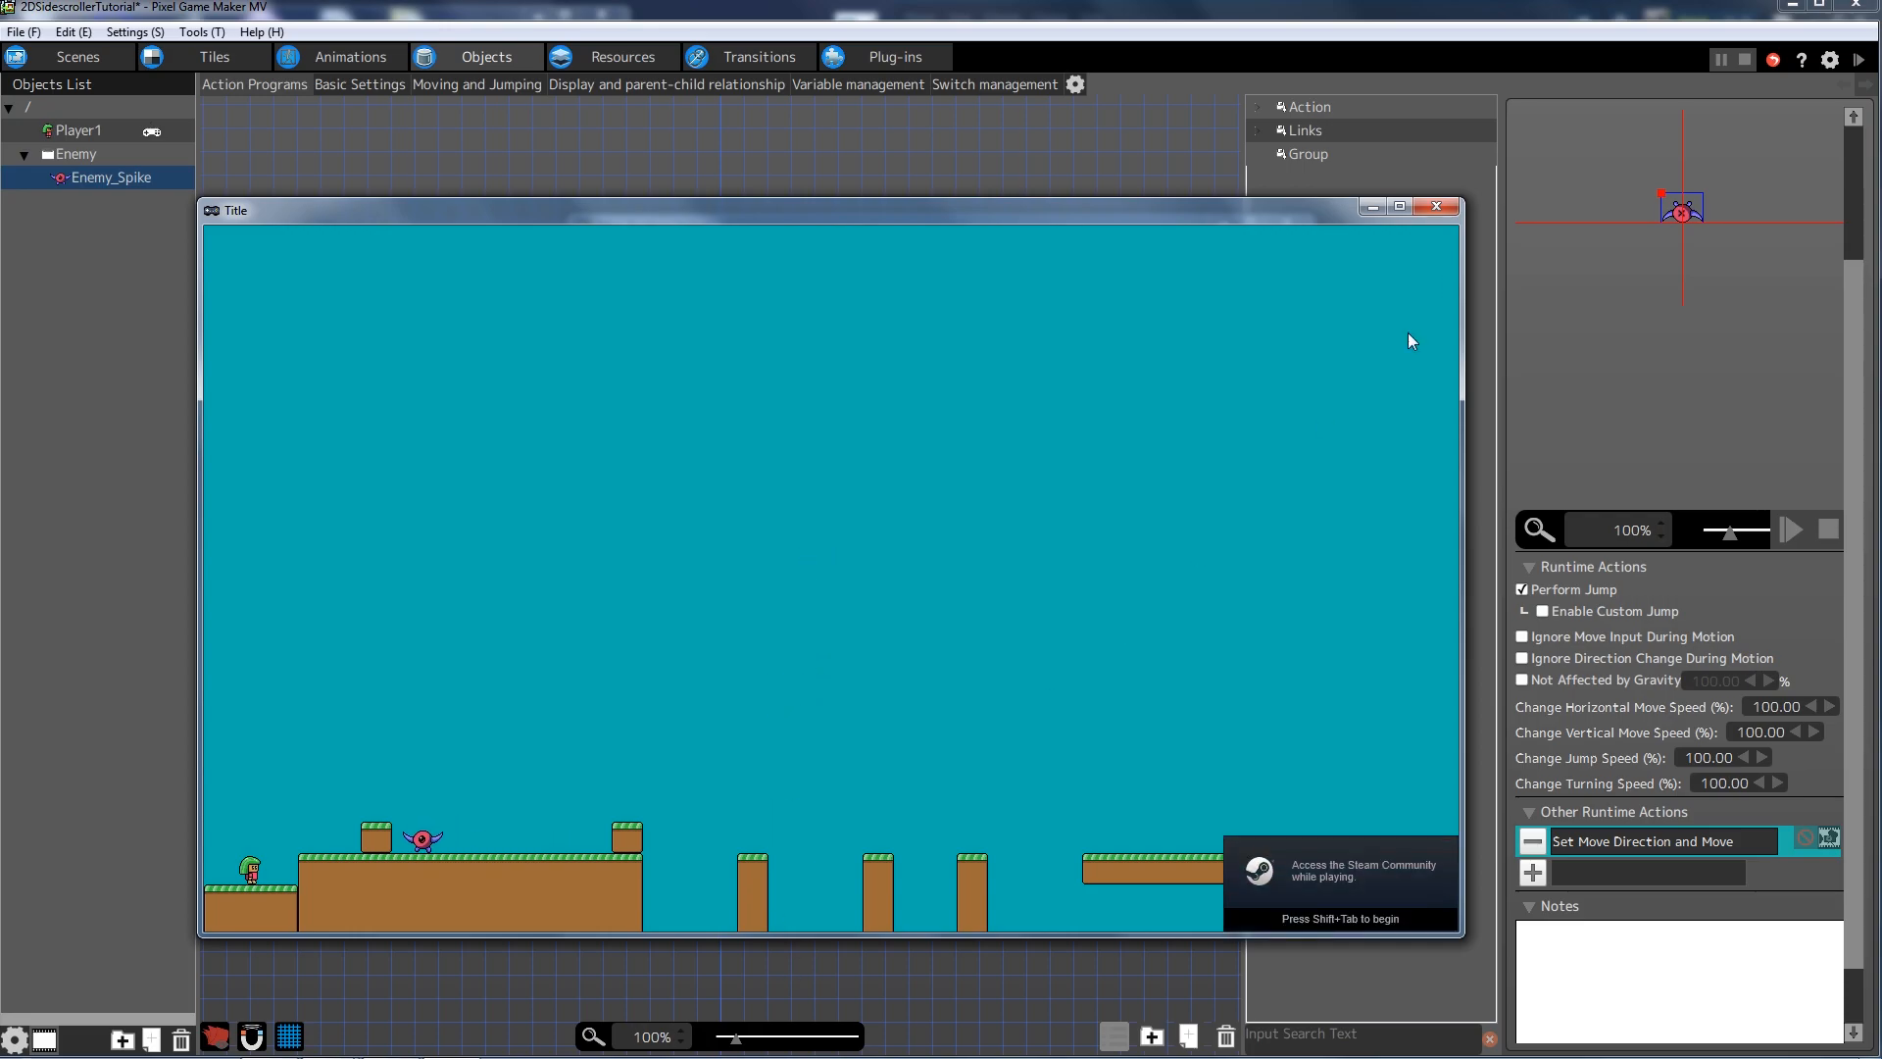
left_click(1438, 205)
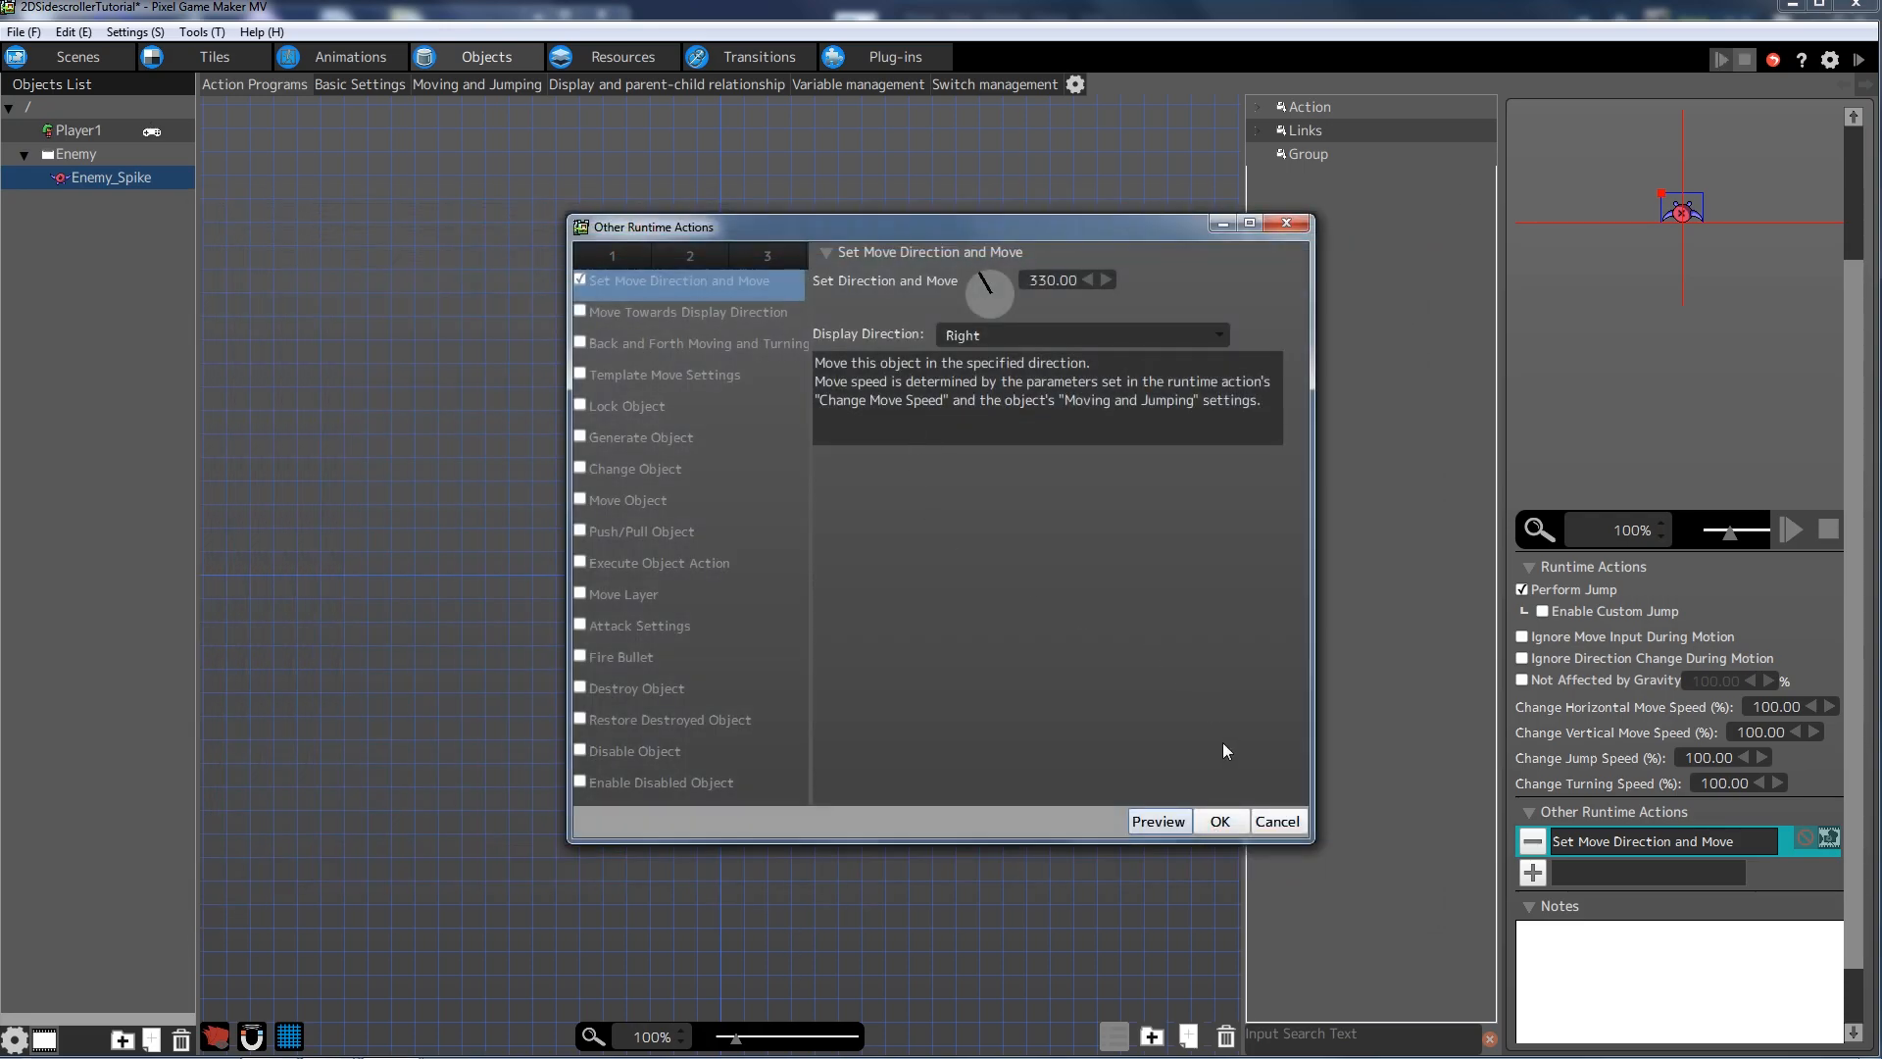
left_click(1223, 824)
left_click(1128, 691)
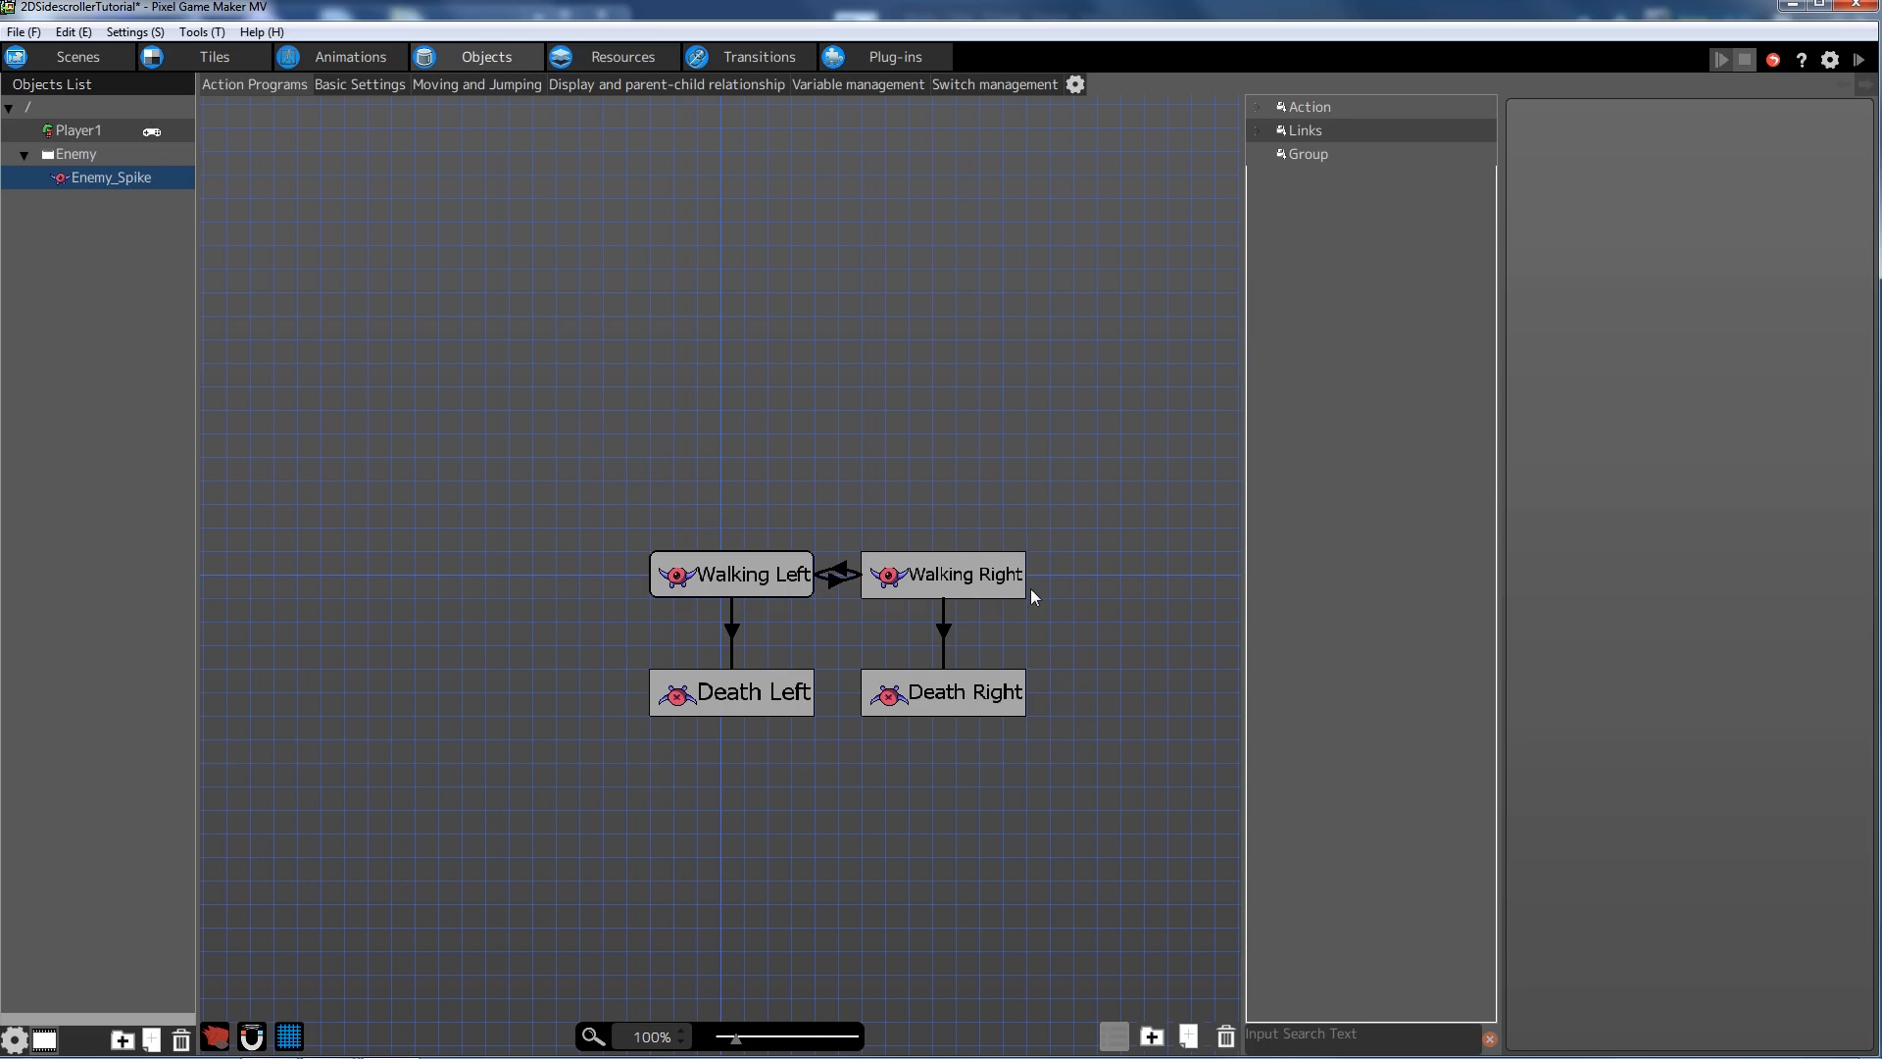
- Turn off Set Critical Attack in Enemy_Spike's basic settings
left_click(361, 86)
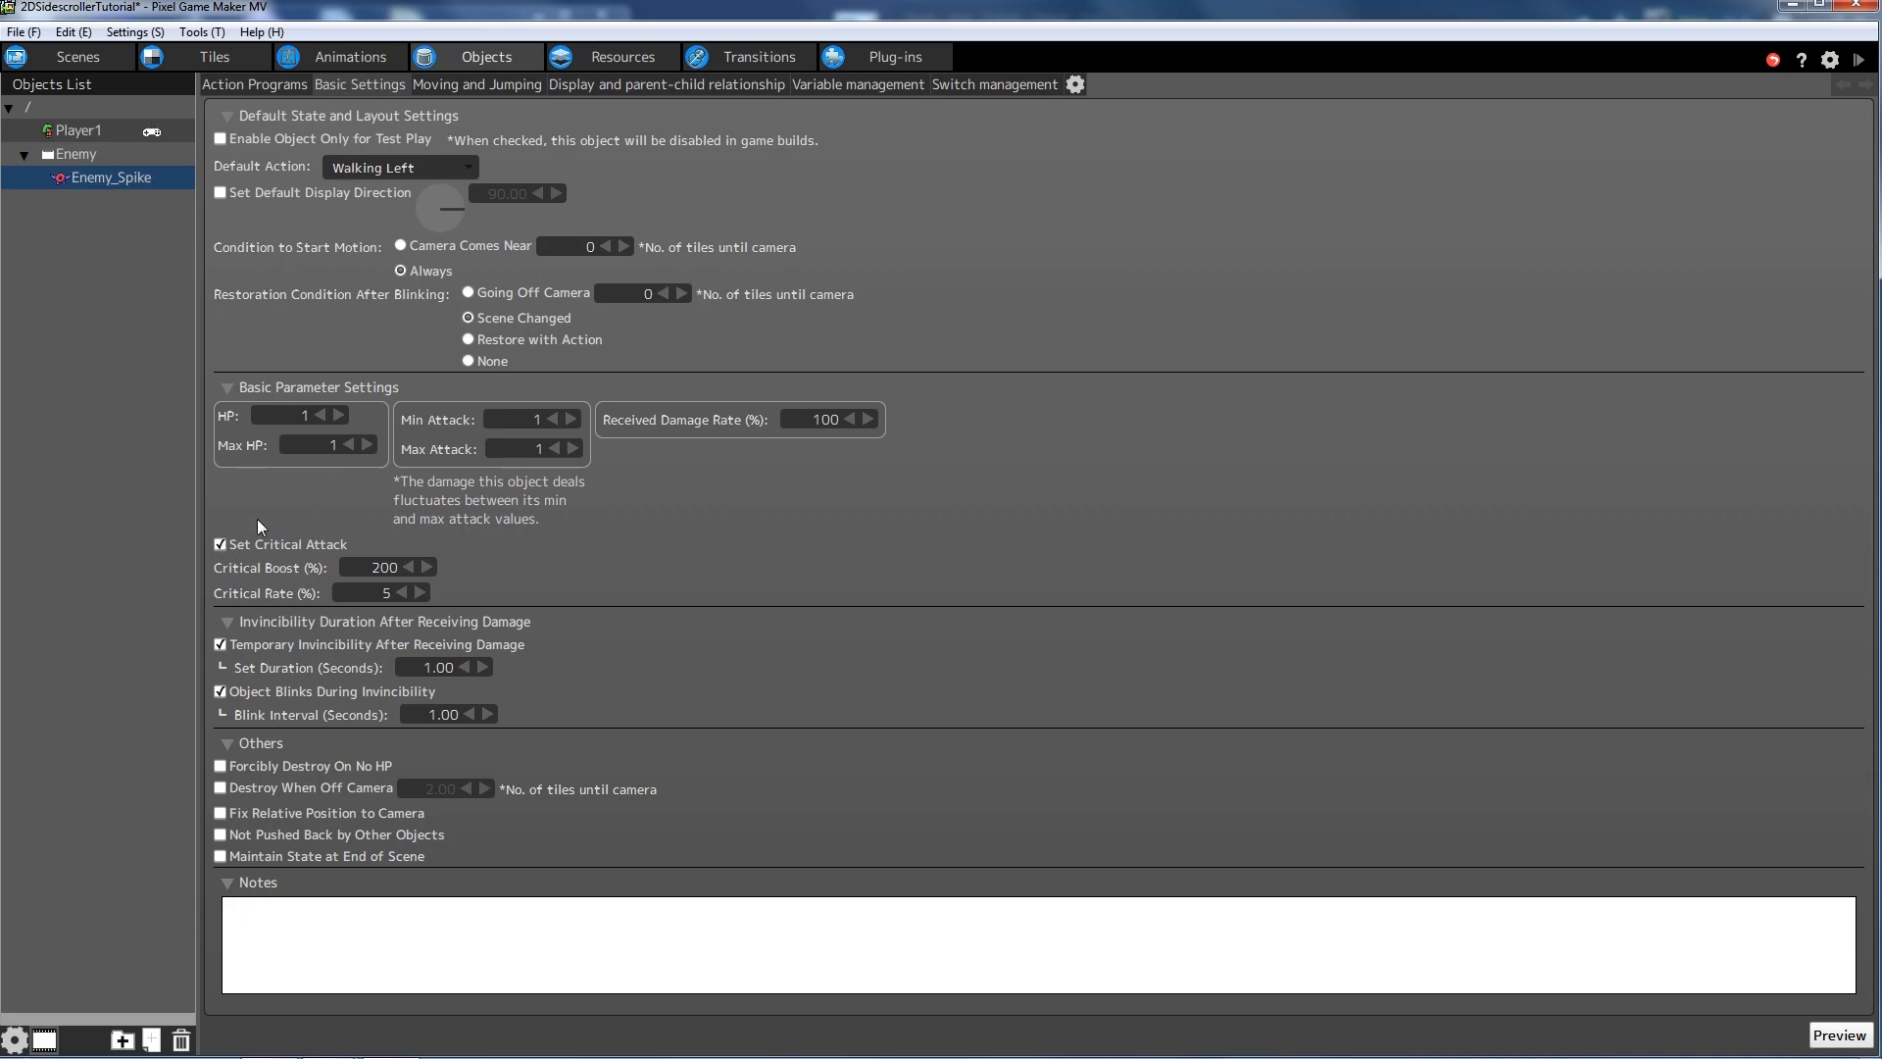
left_click(221, 544)
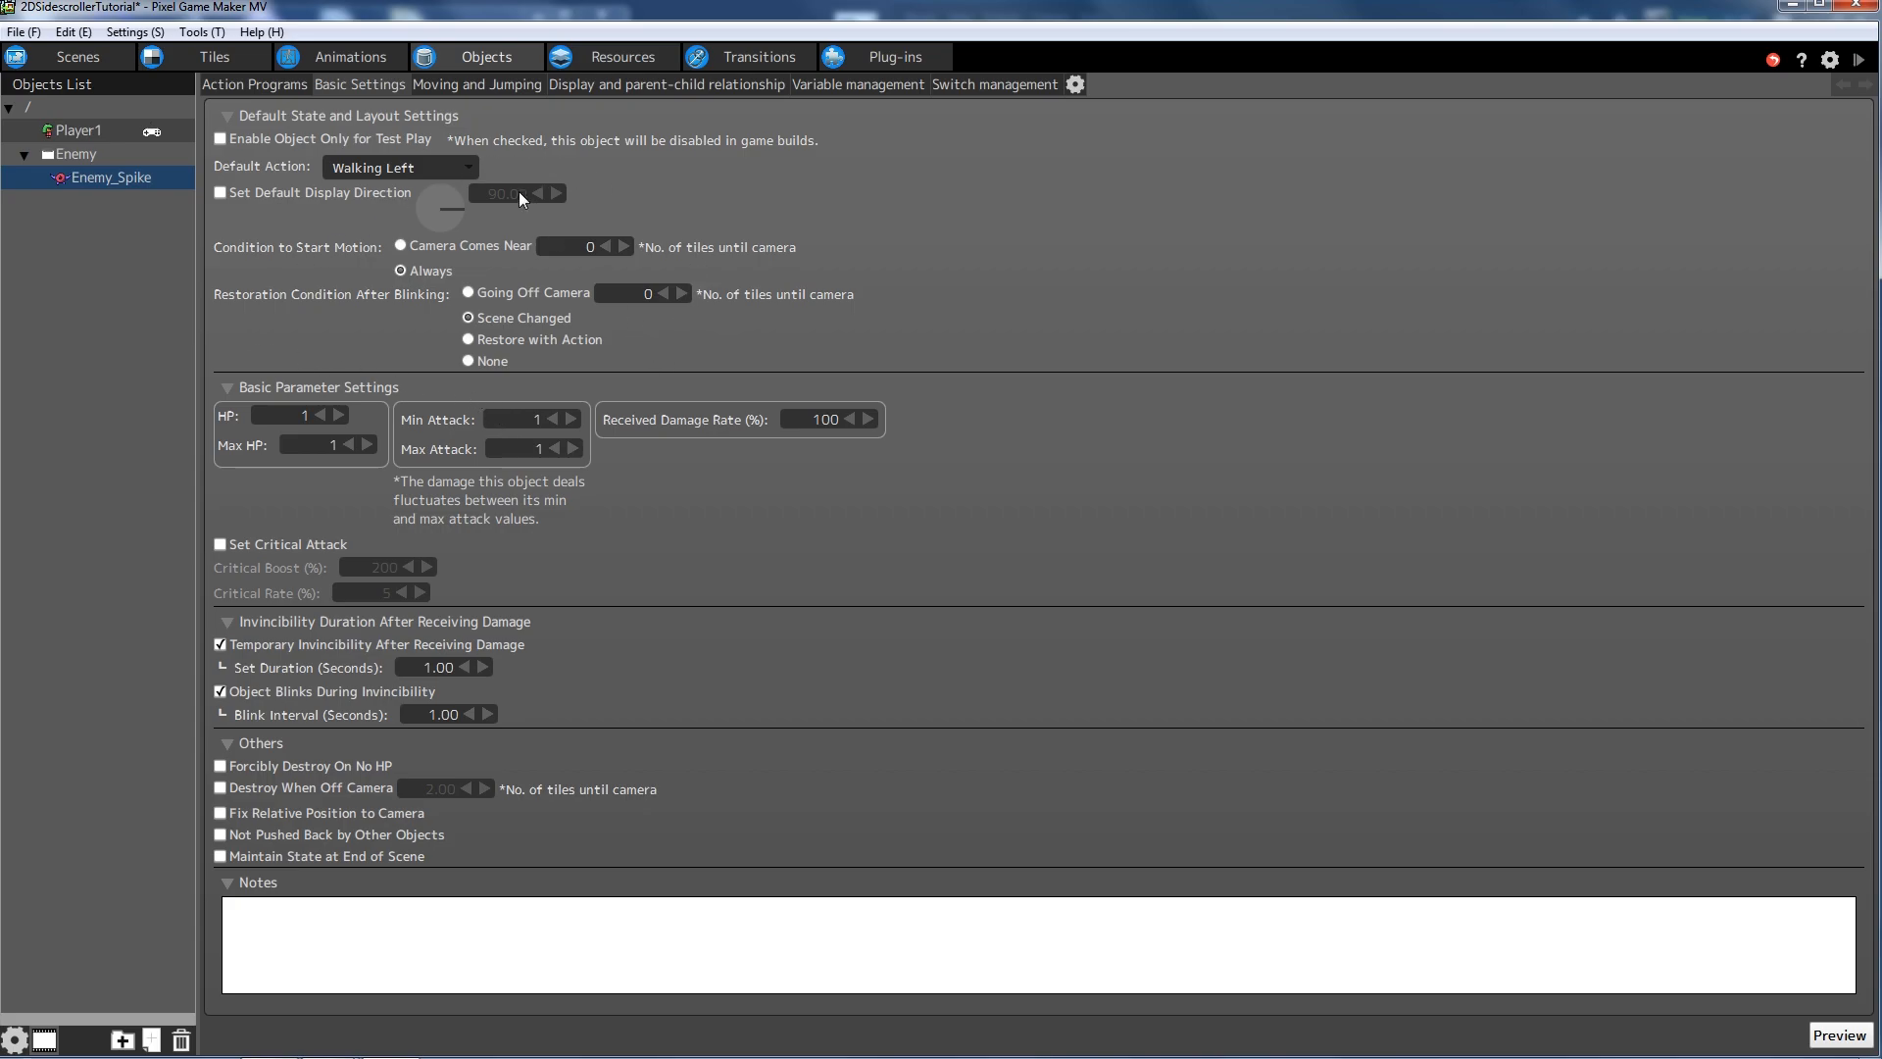
- Add an Attack Settings runtime action with default options to the Walking Left action
left_click(251, 88)
left_click(726, 574)
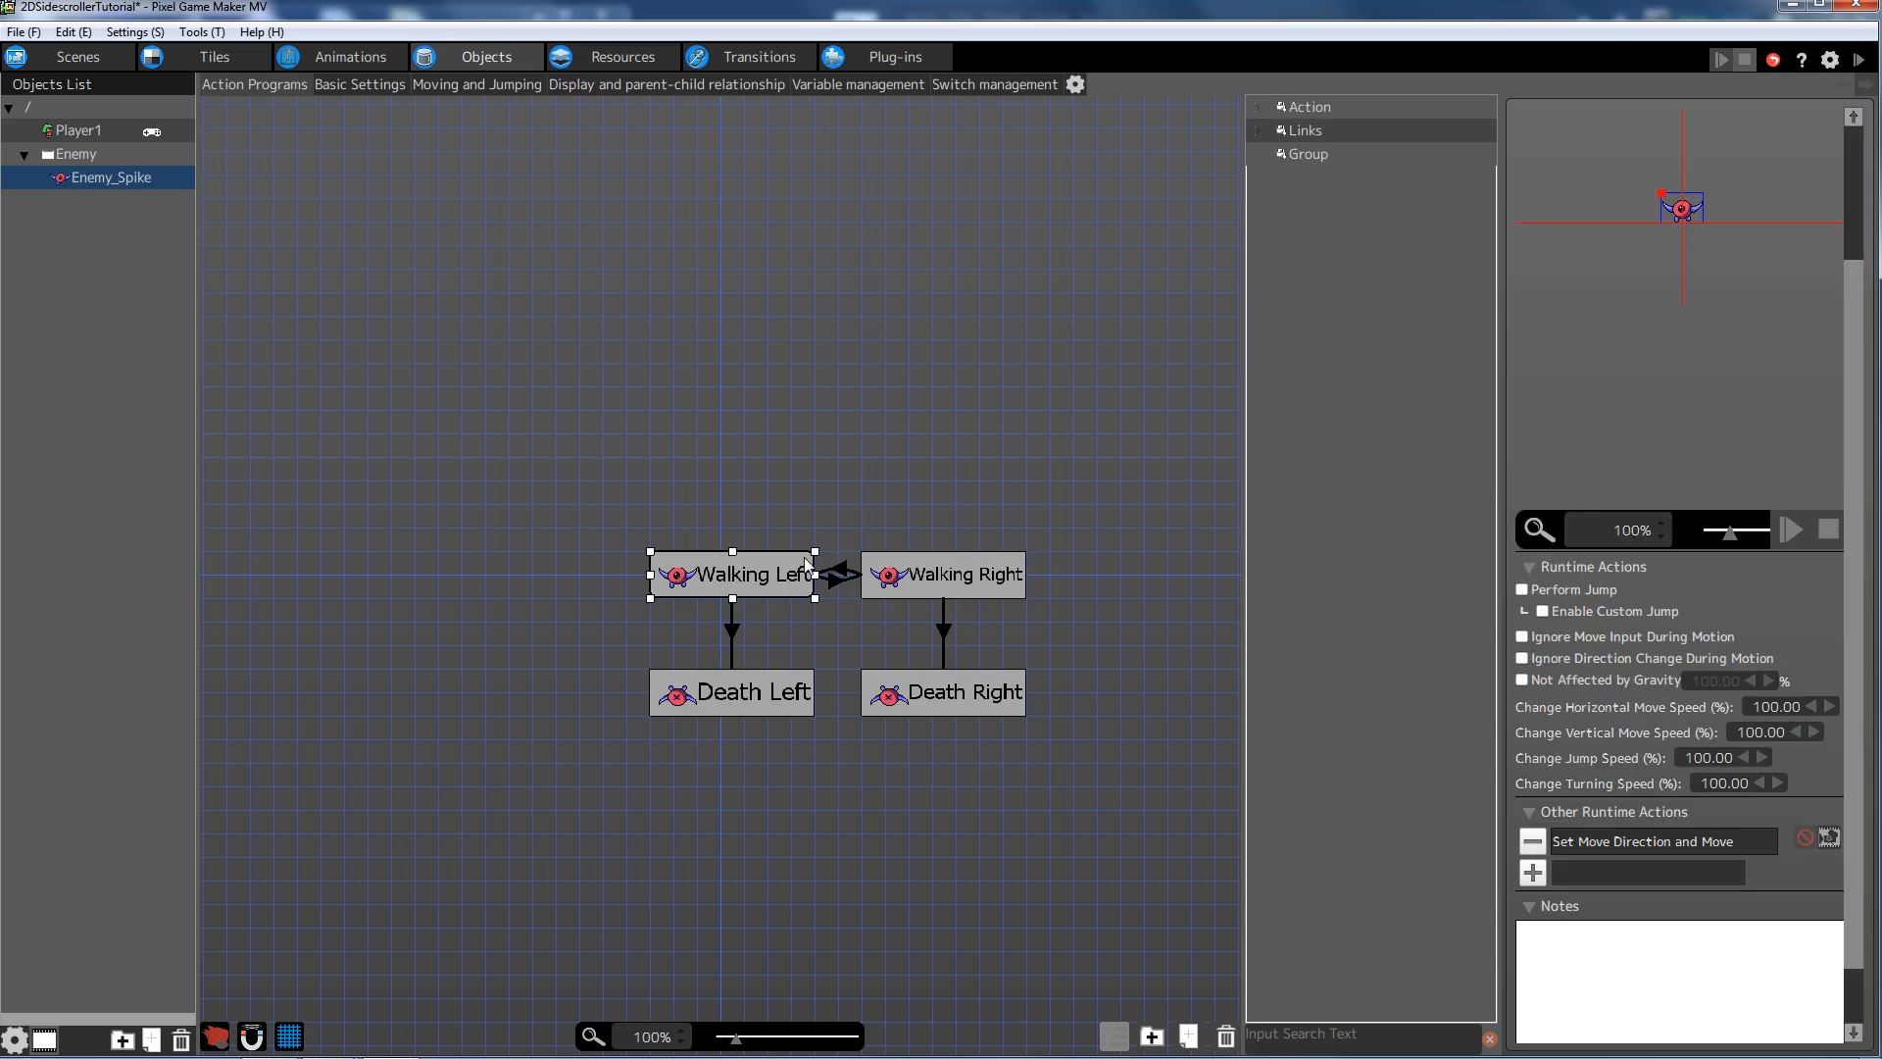
left_click(922, 578)
left_click(729, 565)
left_click(1558, 850)
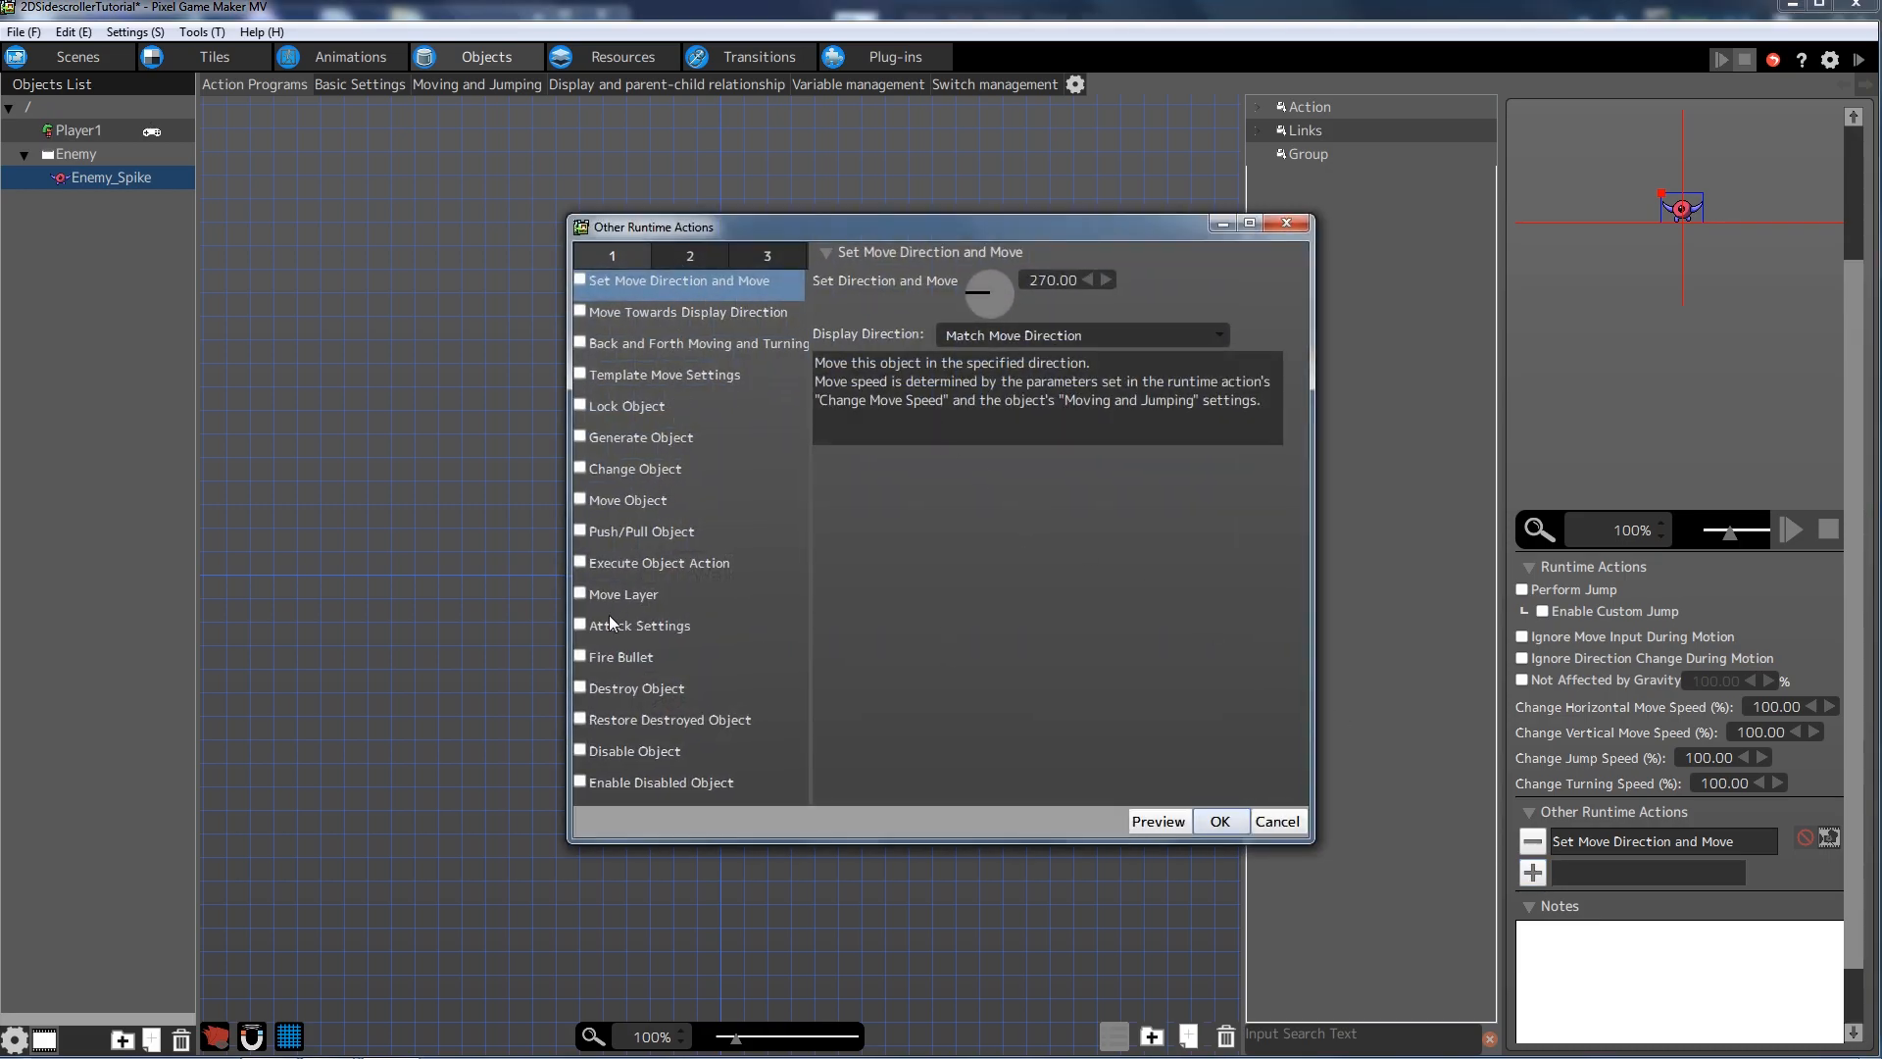
left_click(581, 624)
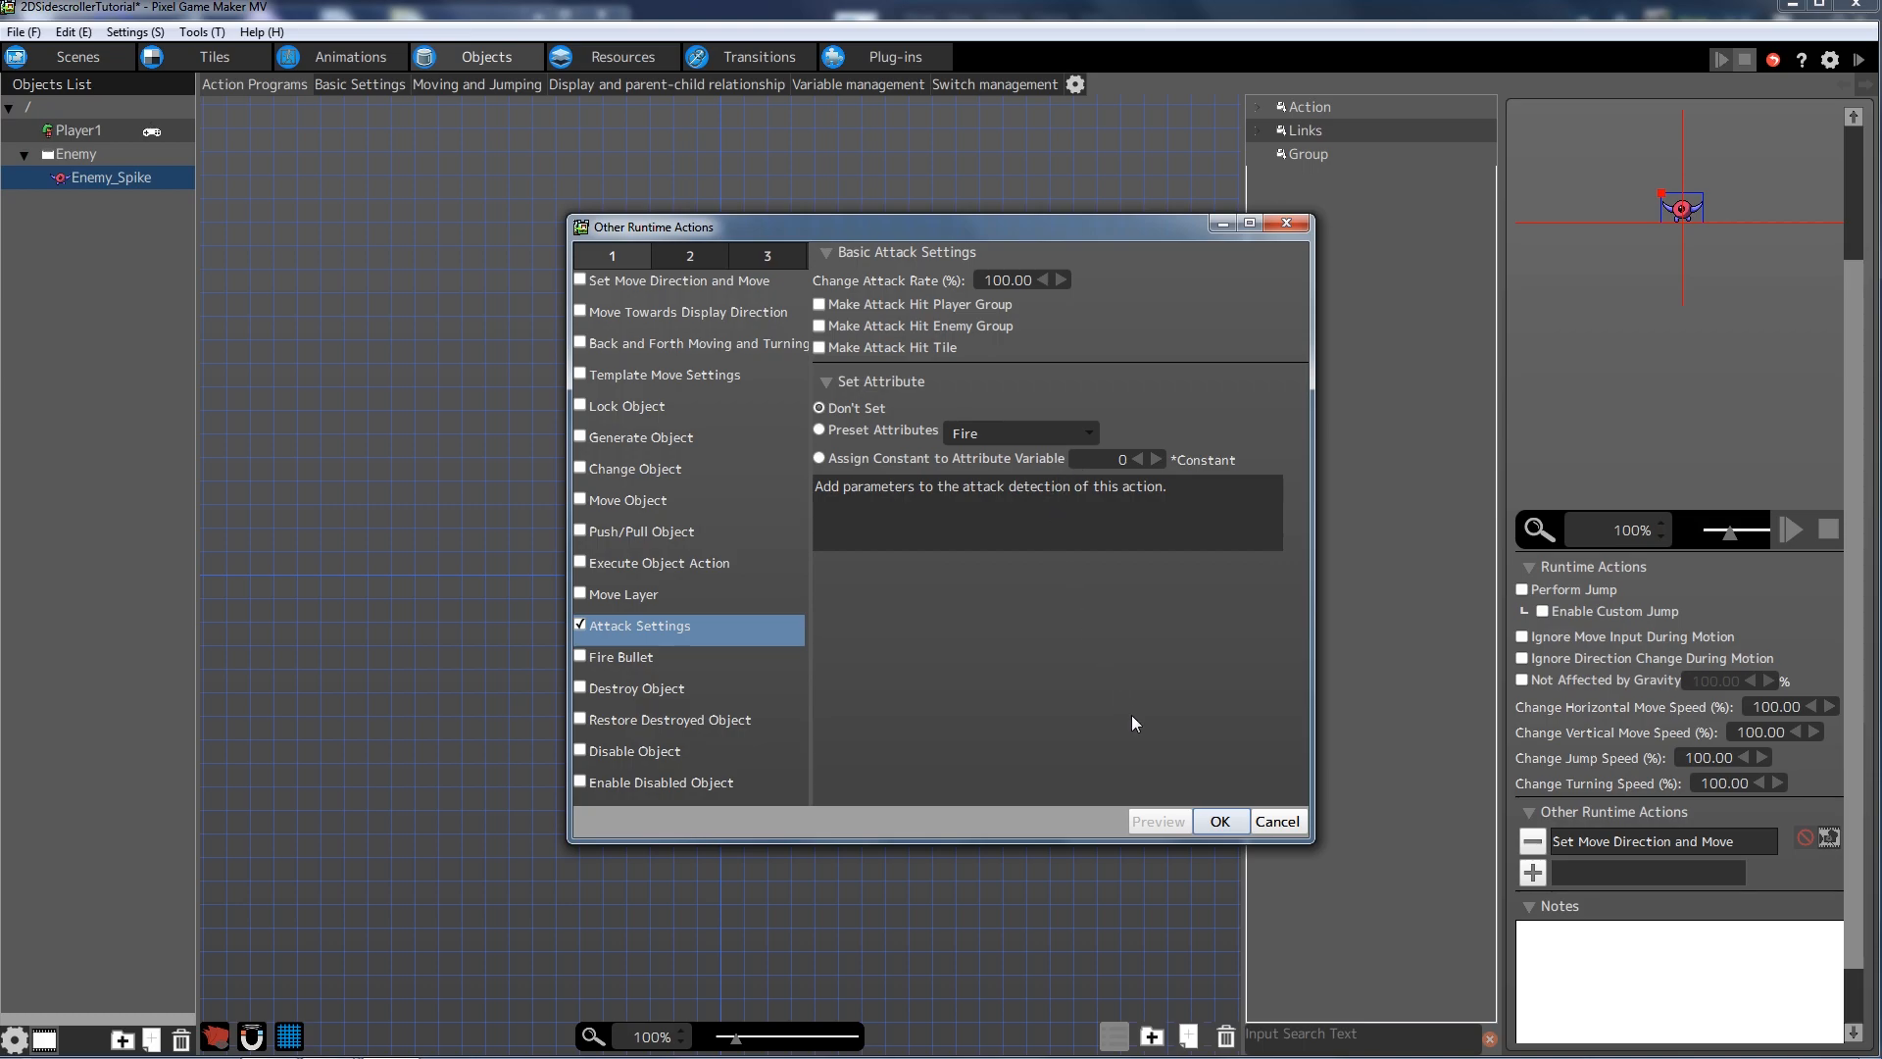
left_click(1219, 820)
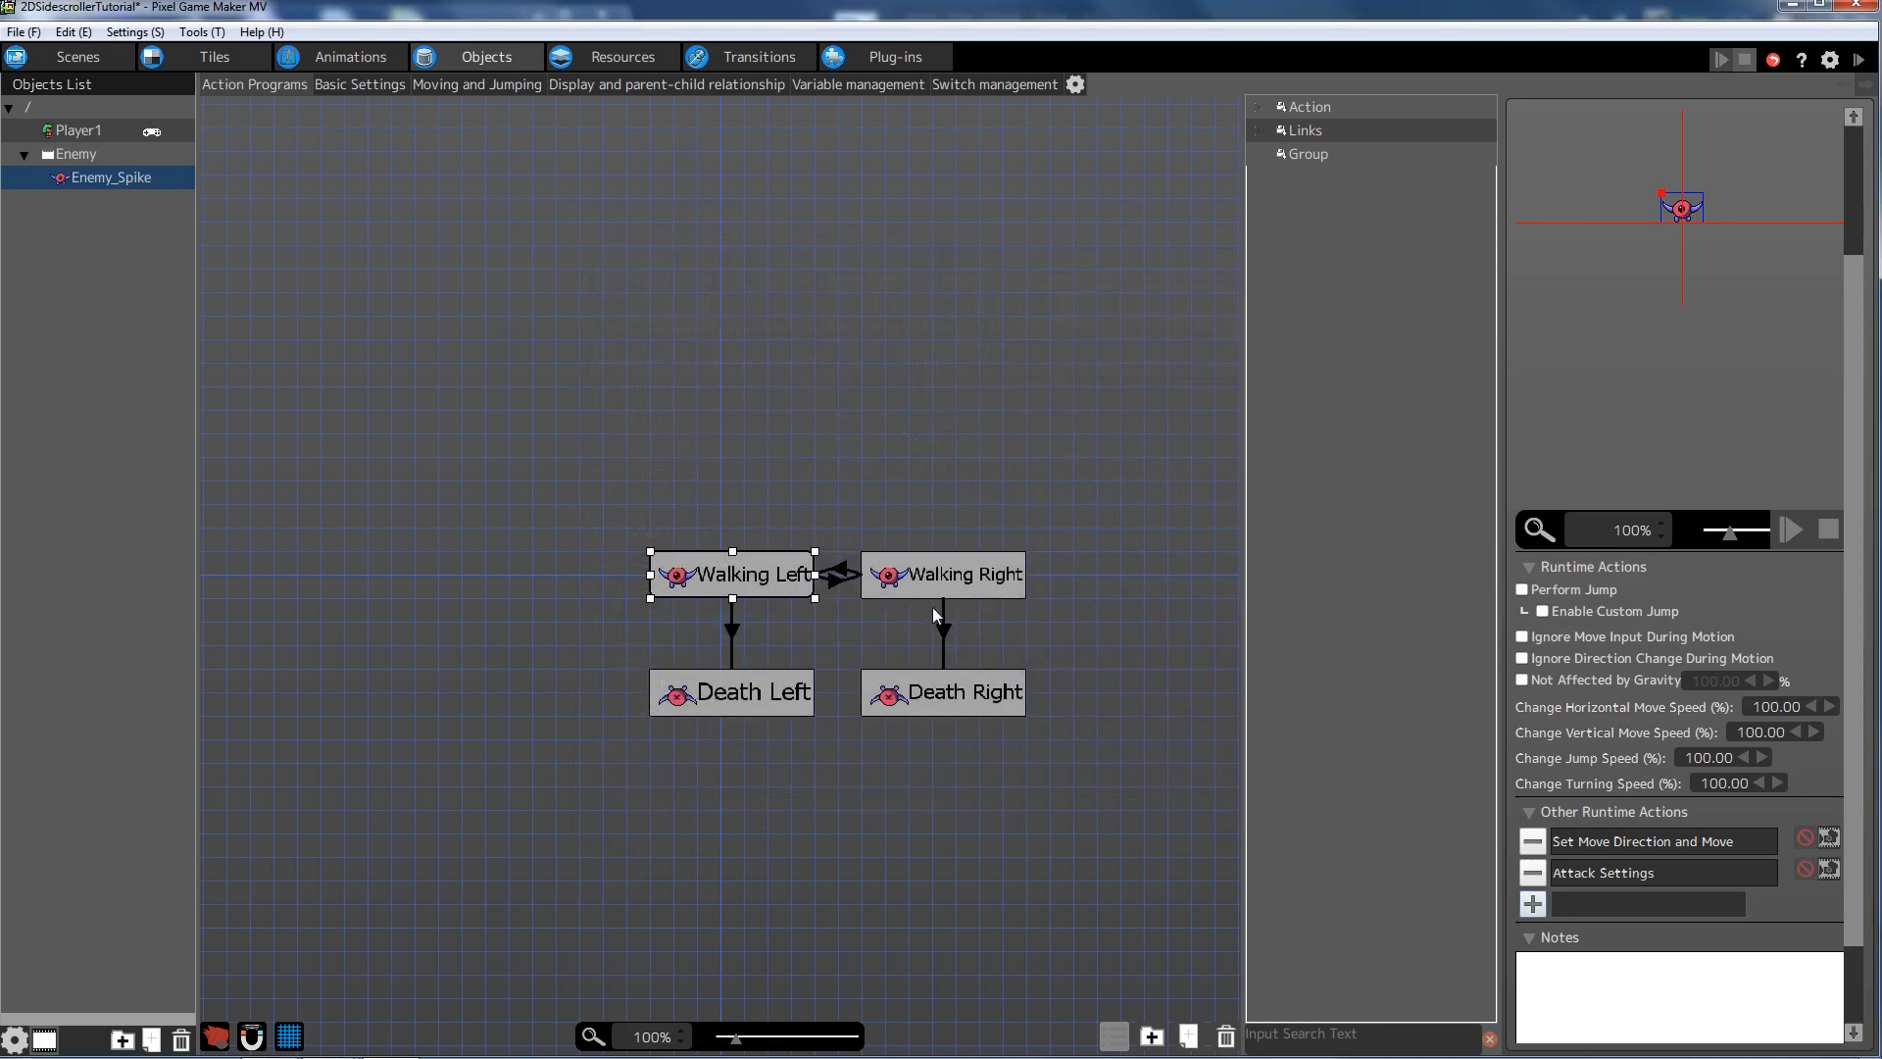
- Add the same default Attack Settings runtime action to Walking Right
left_click(1535, 875)
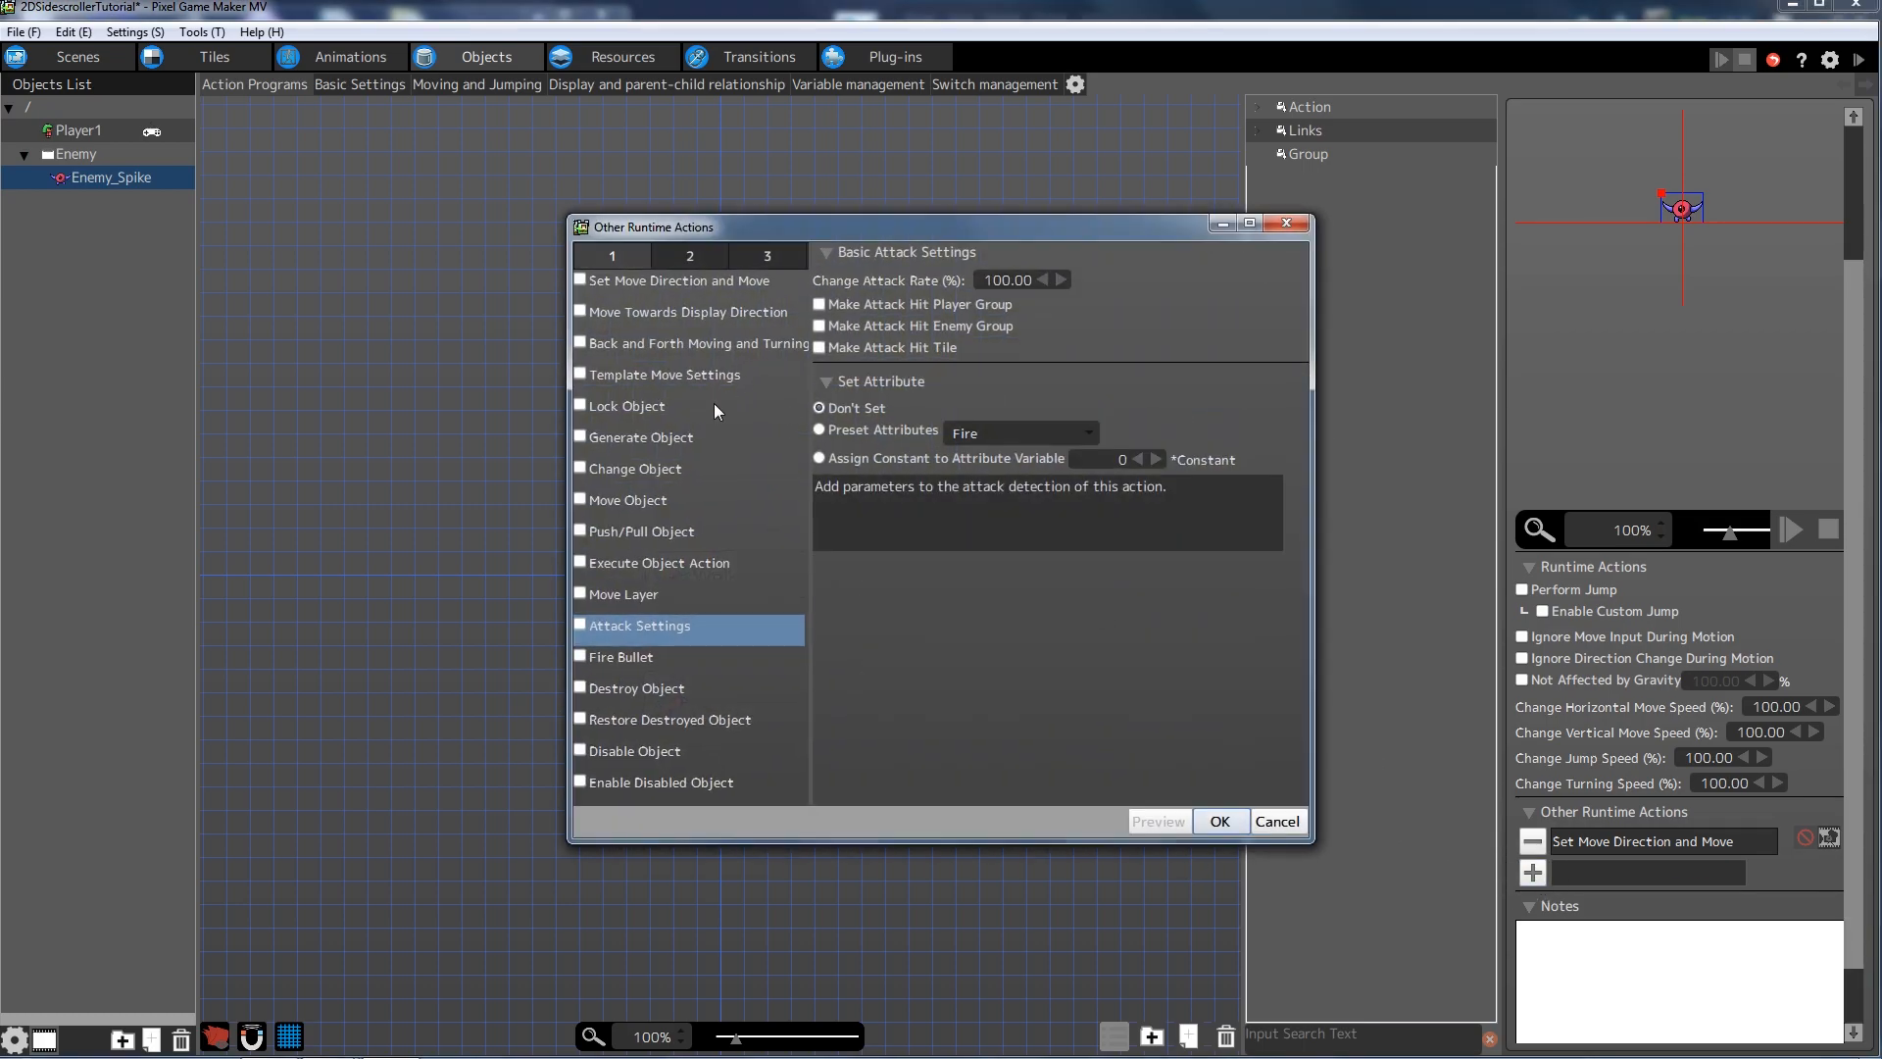
left_click(581, 625)
left_click(1219, 829)
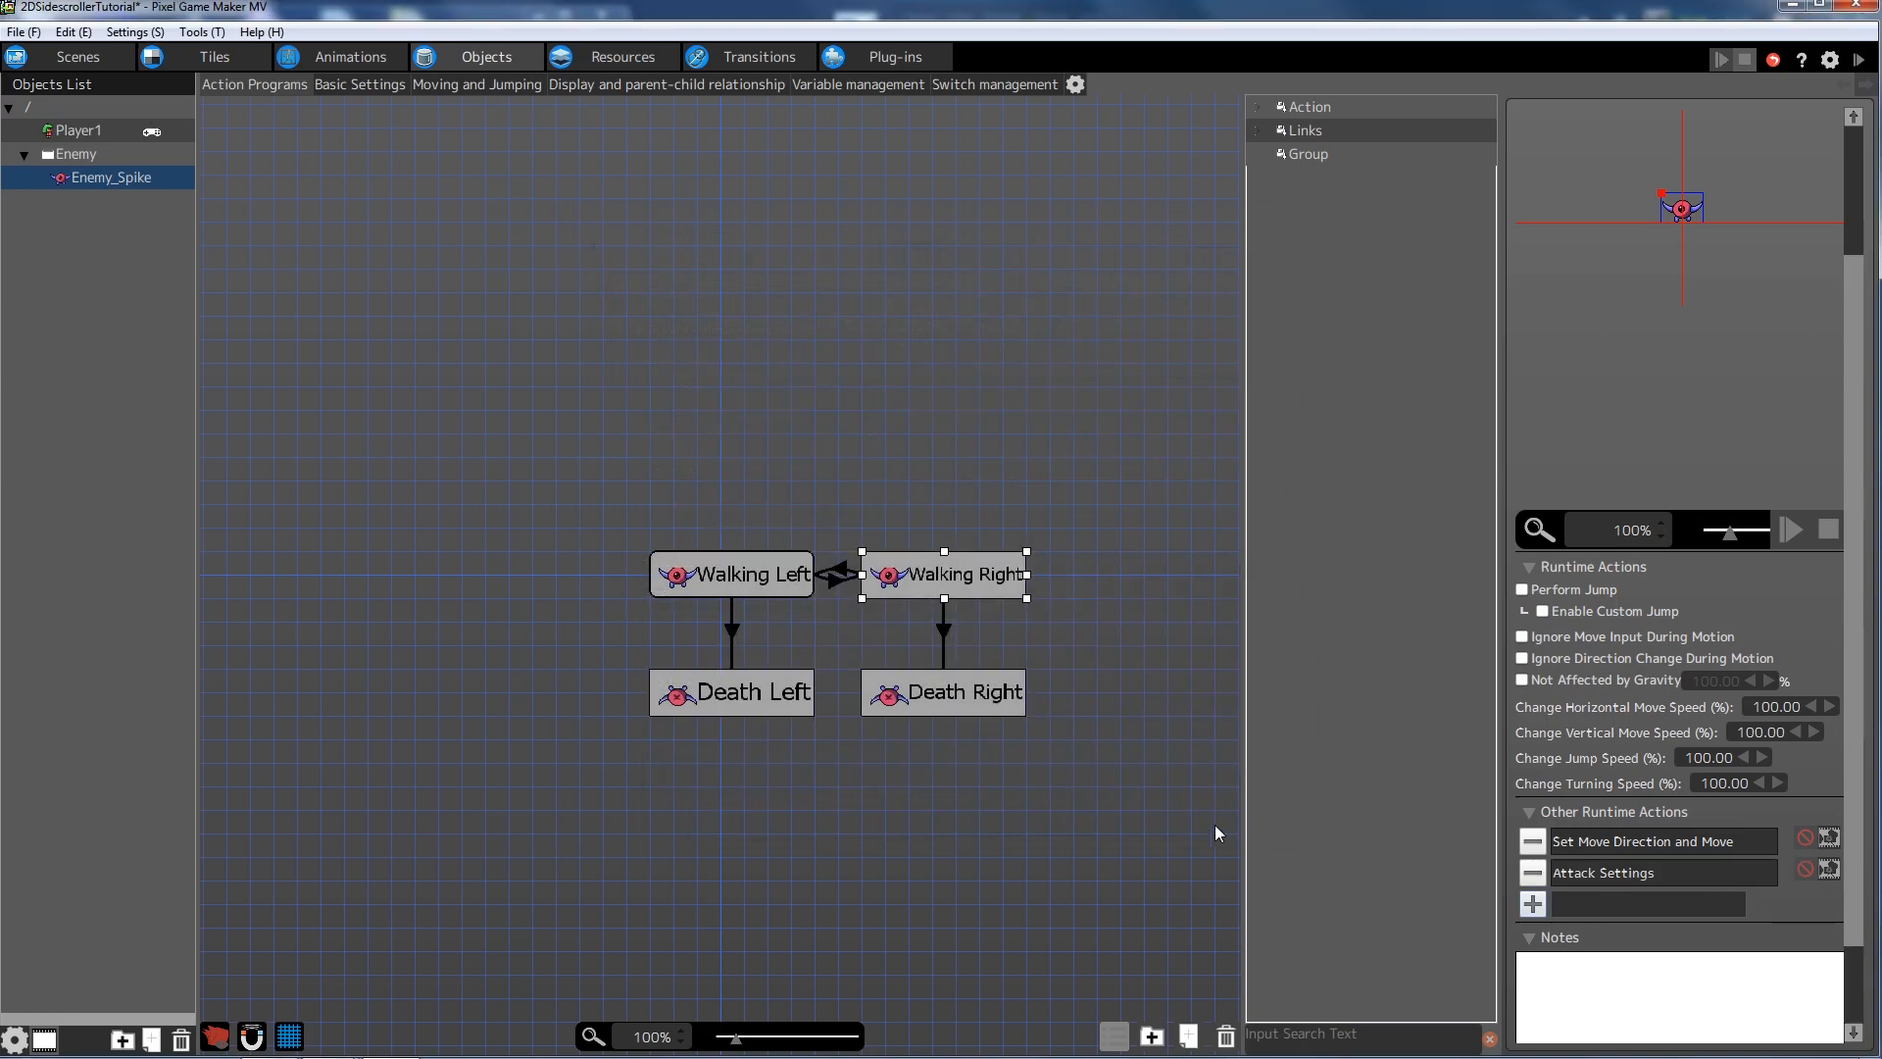
left_click(916, 446)
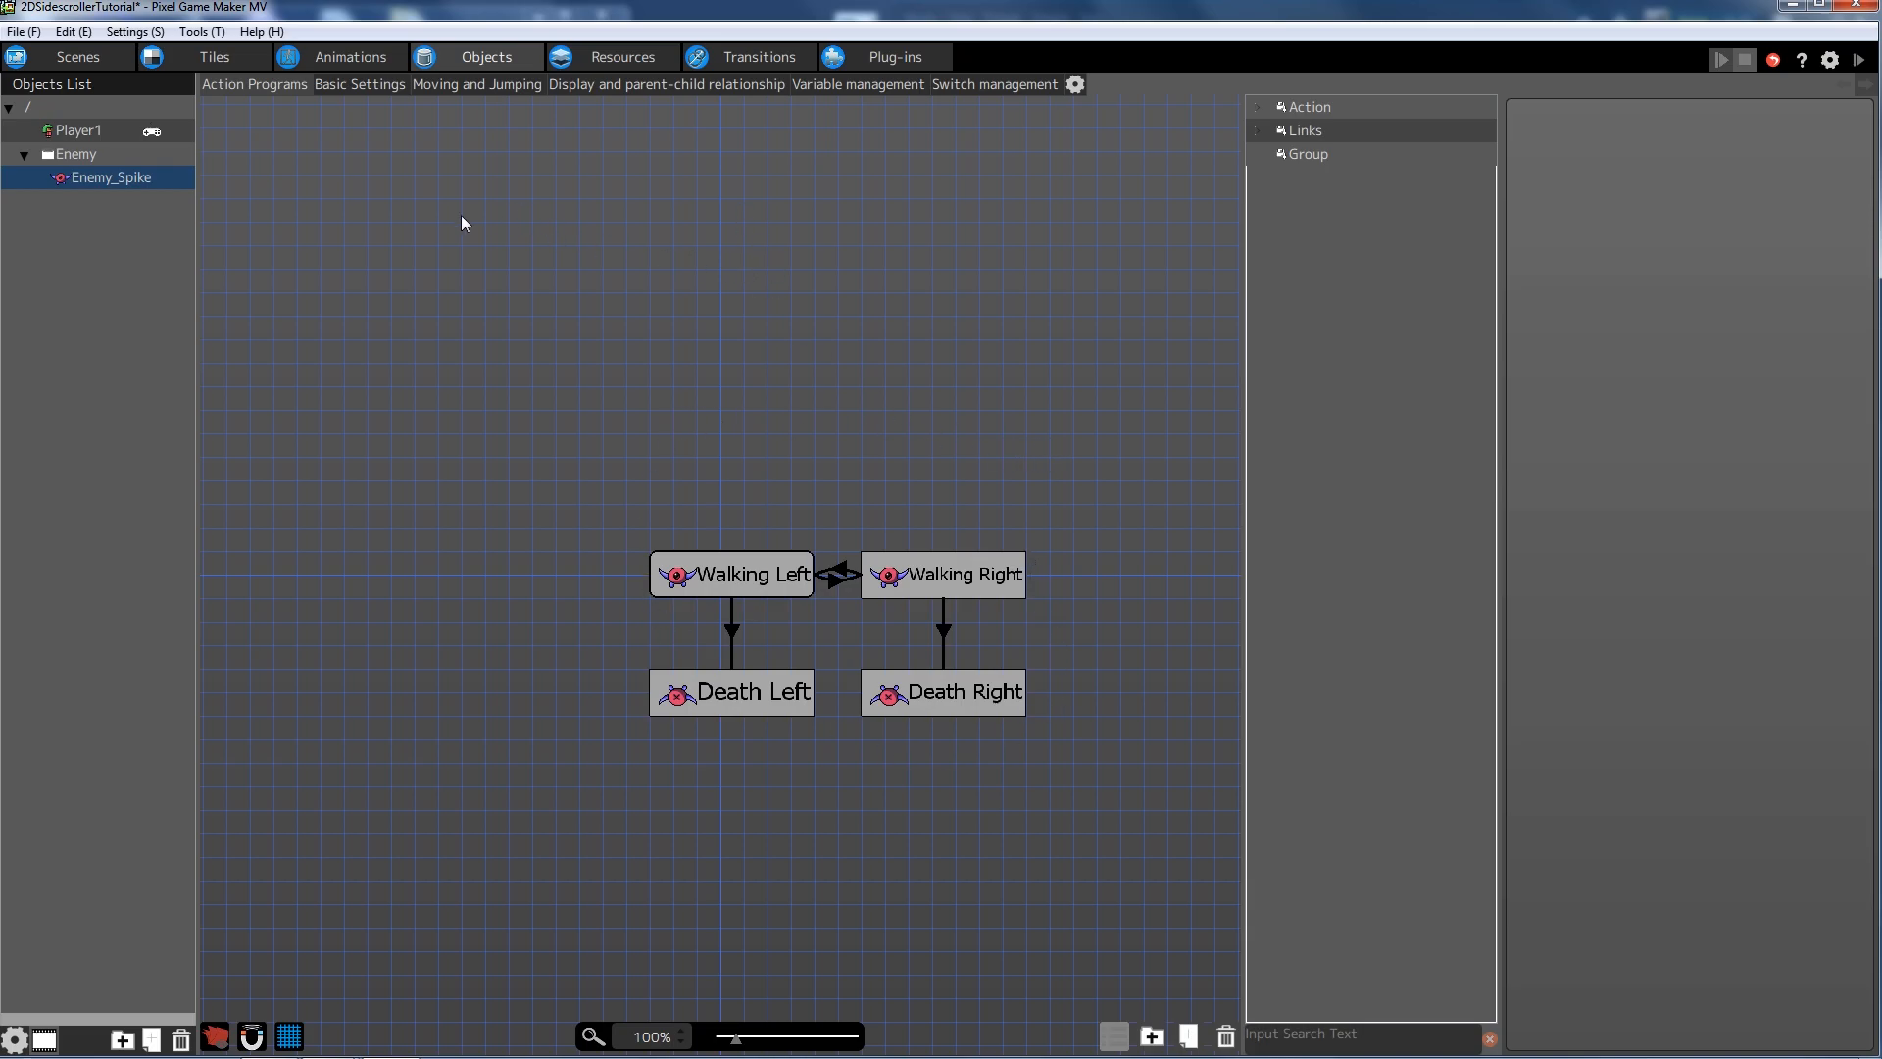
- Save the project and open the Player1 object's action programs
left_click(14, 33)
left_click(49, 122)
left_click(88, 134)
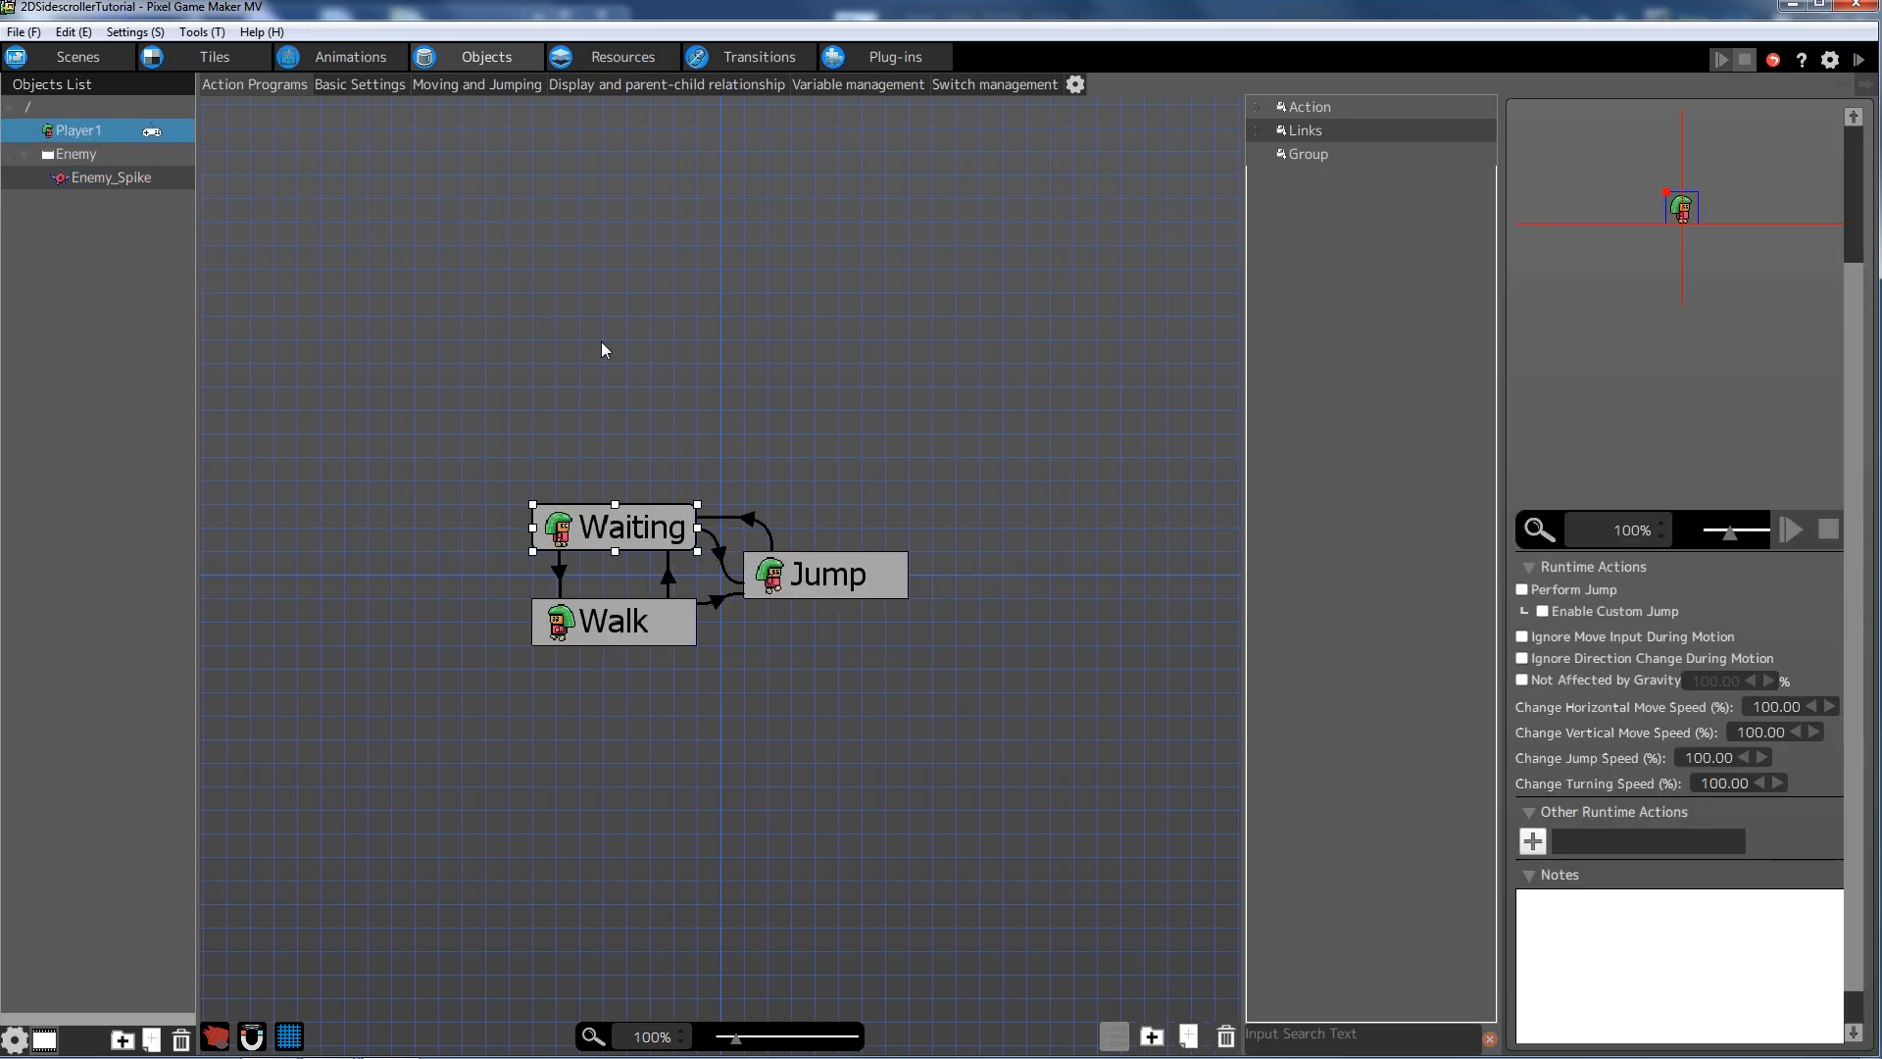
left_click(825, 345)
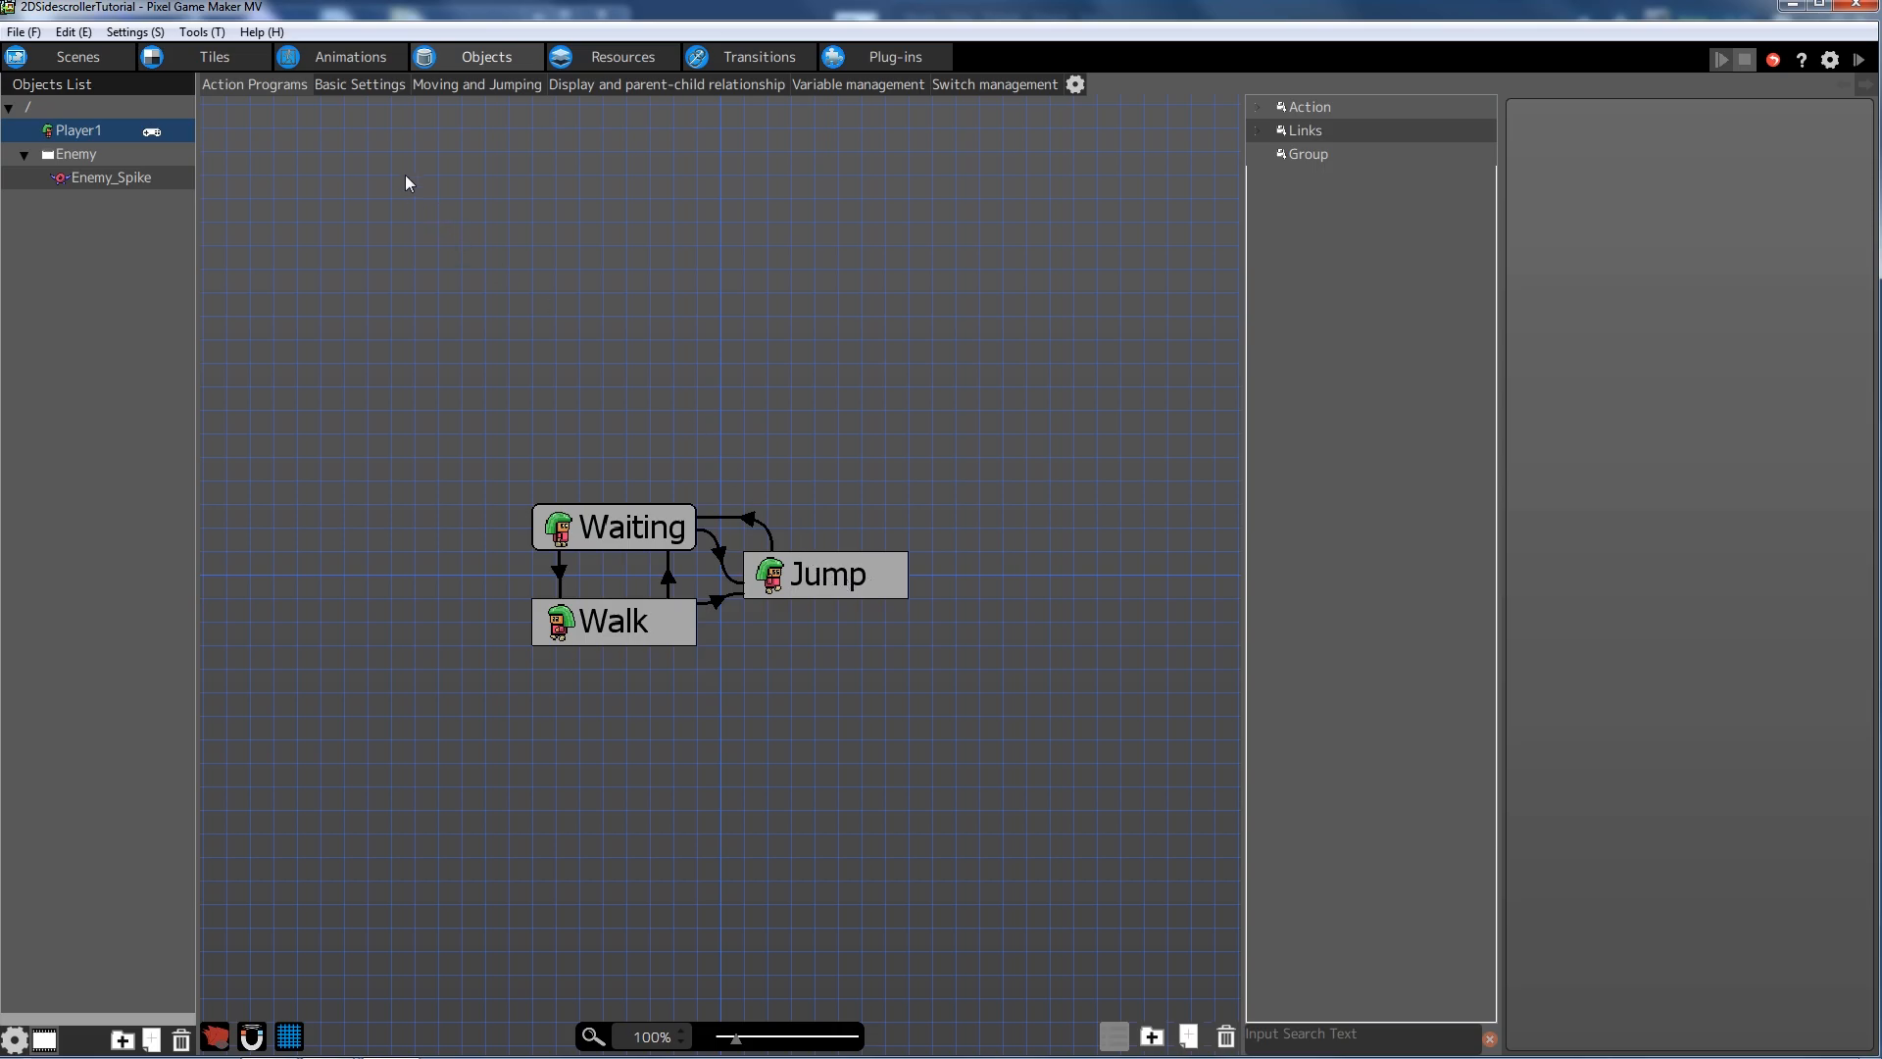
- Set Player1's HP and Max HP to 3 in its basic settings
left_click(369, 86)
left_click(340, 415)
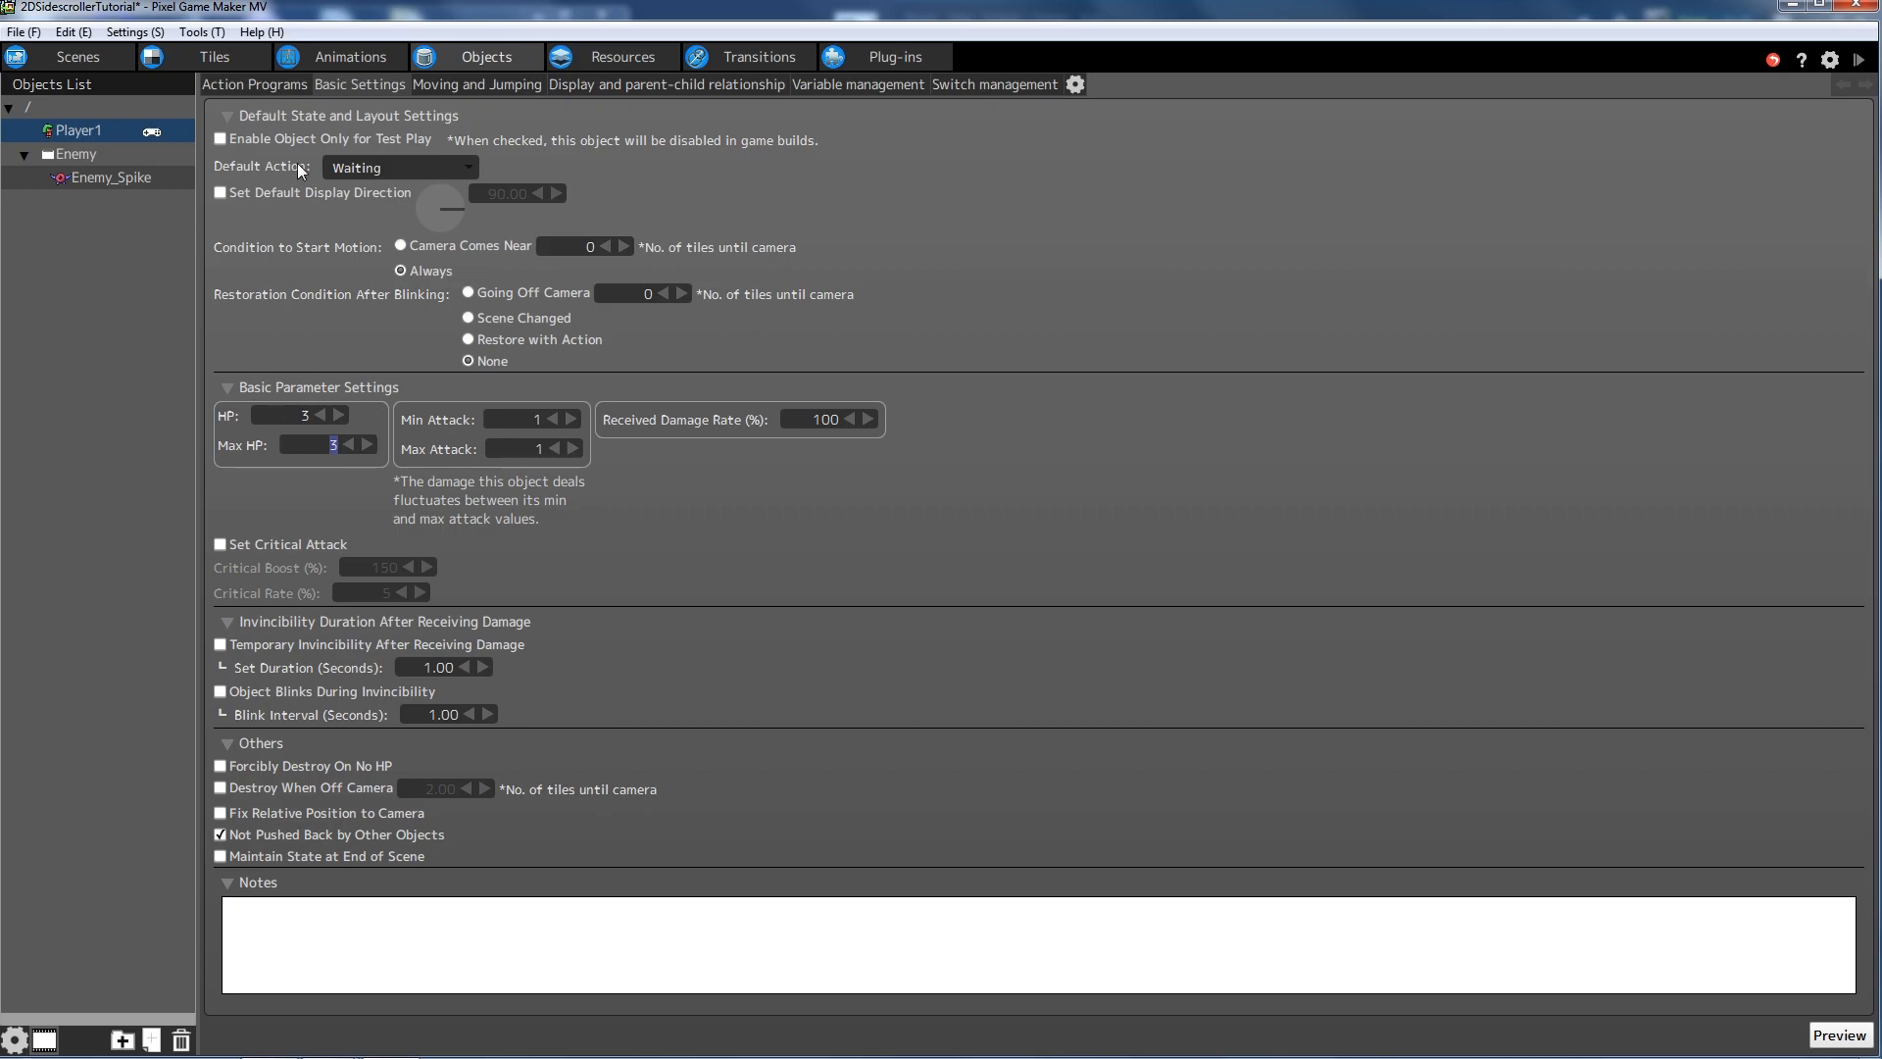
- Add an Attack Settings runtime action with default options to Player1's Jump action
left_click(275, 86)
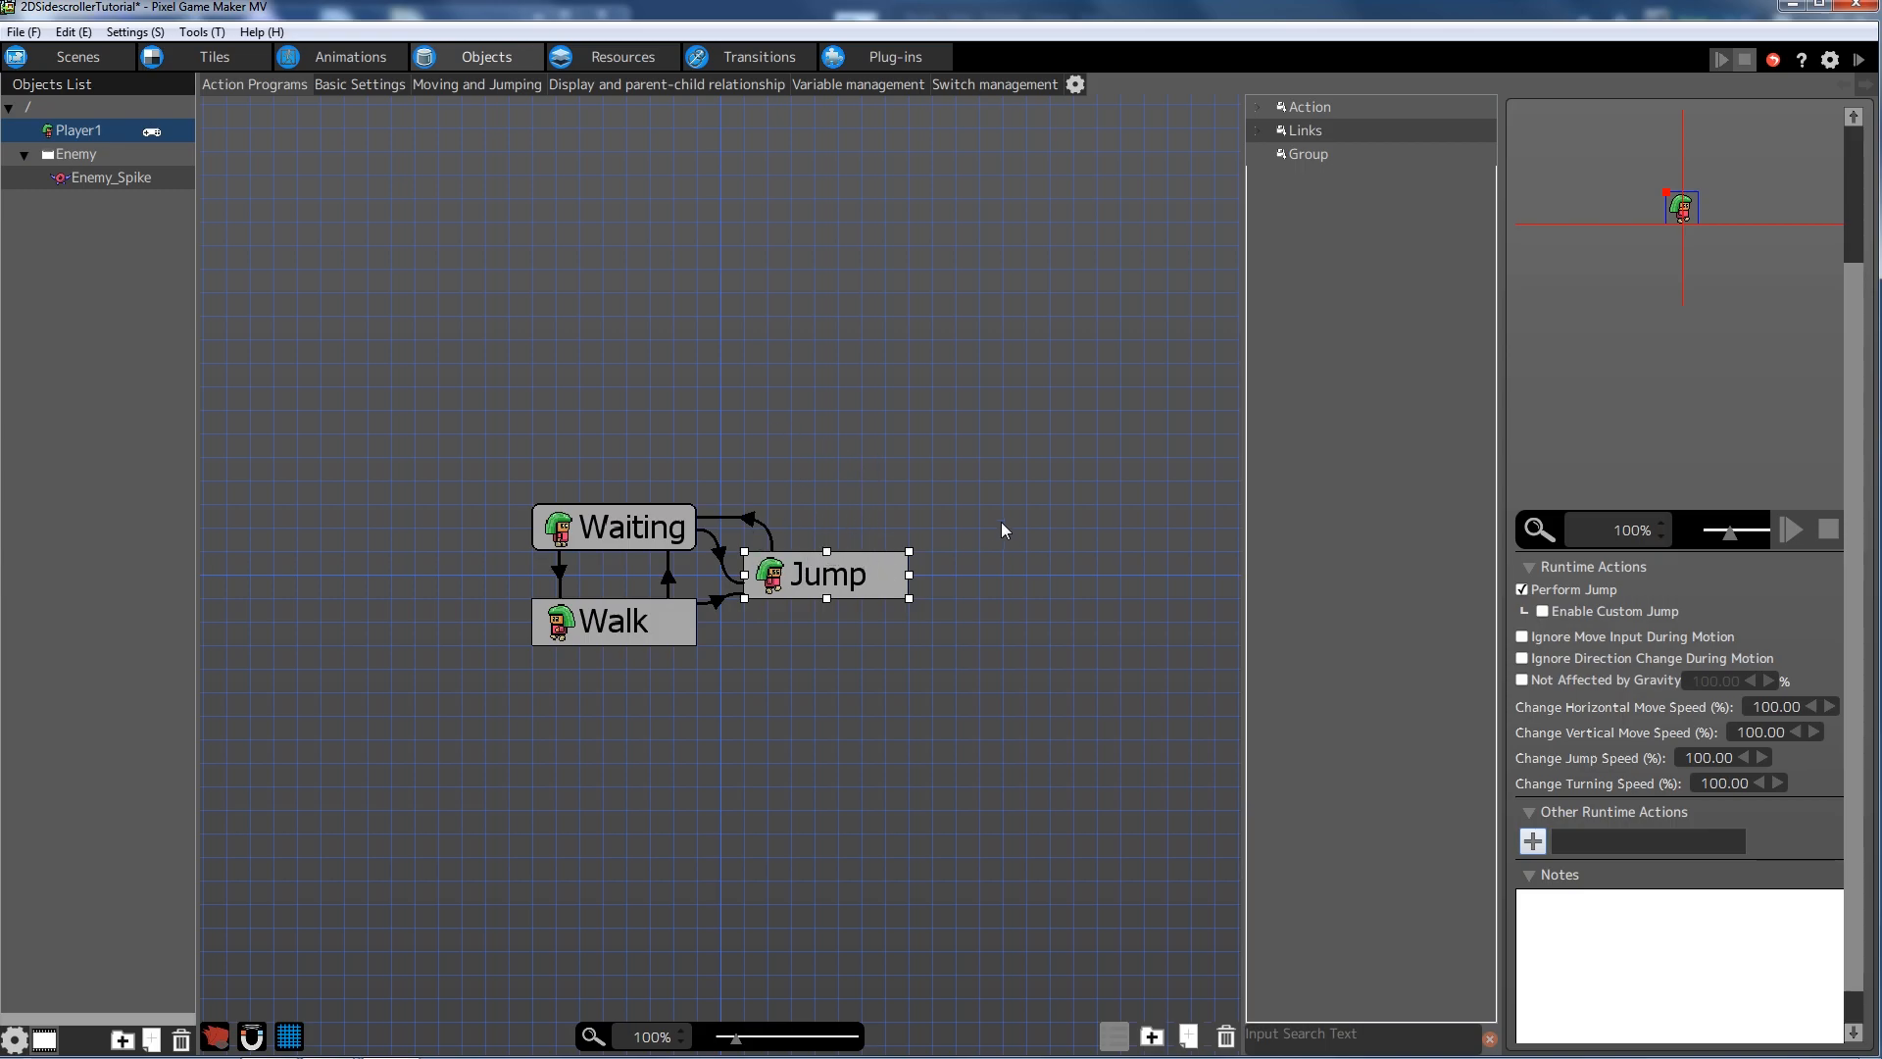
left_click(1532, 841)
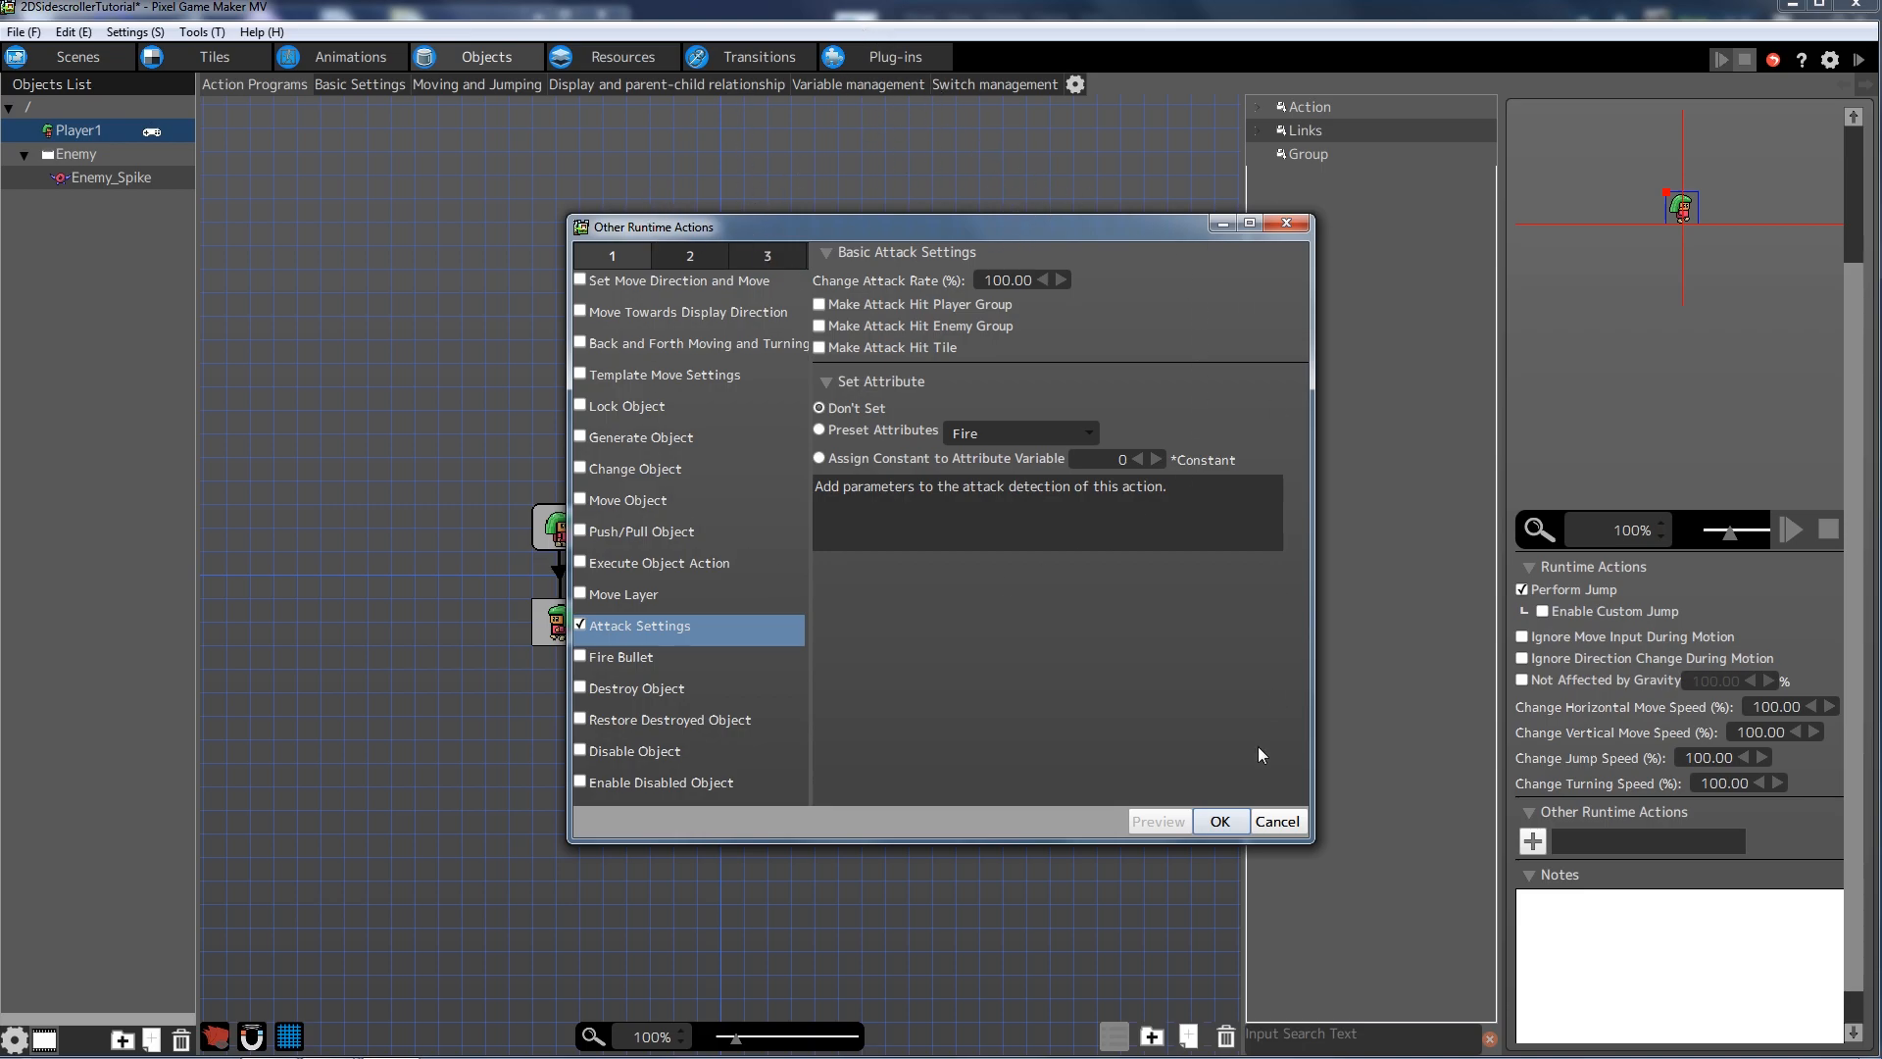
left_click(1223, 822)
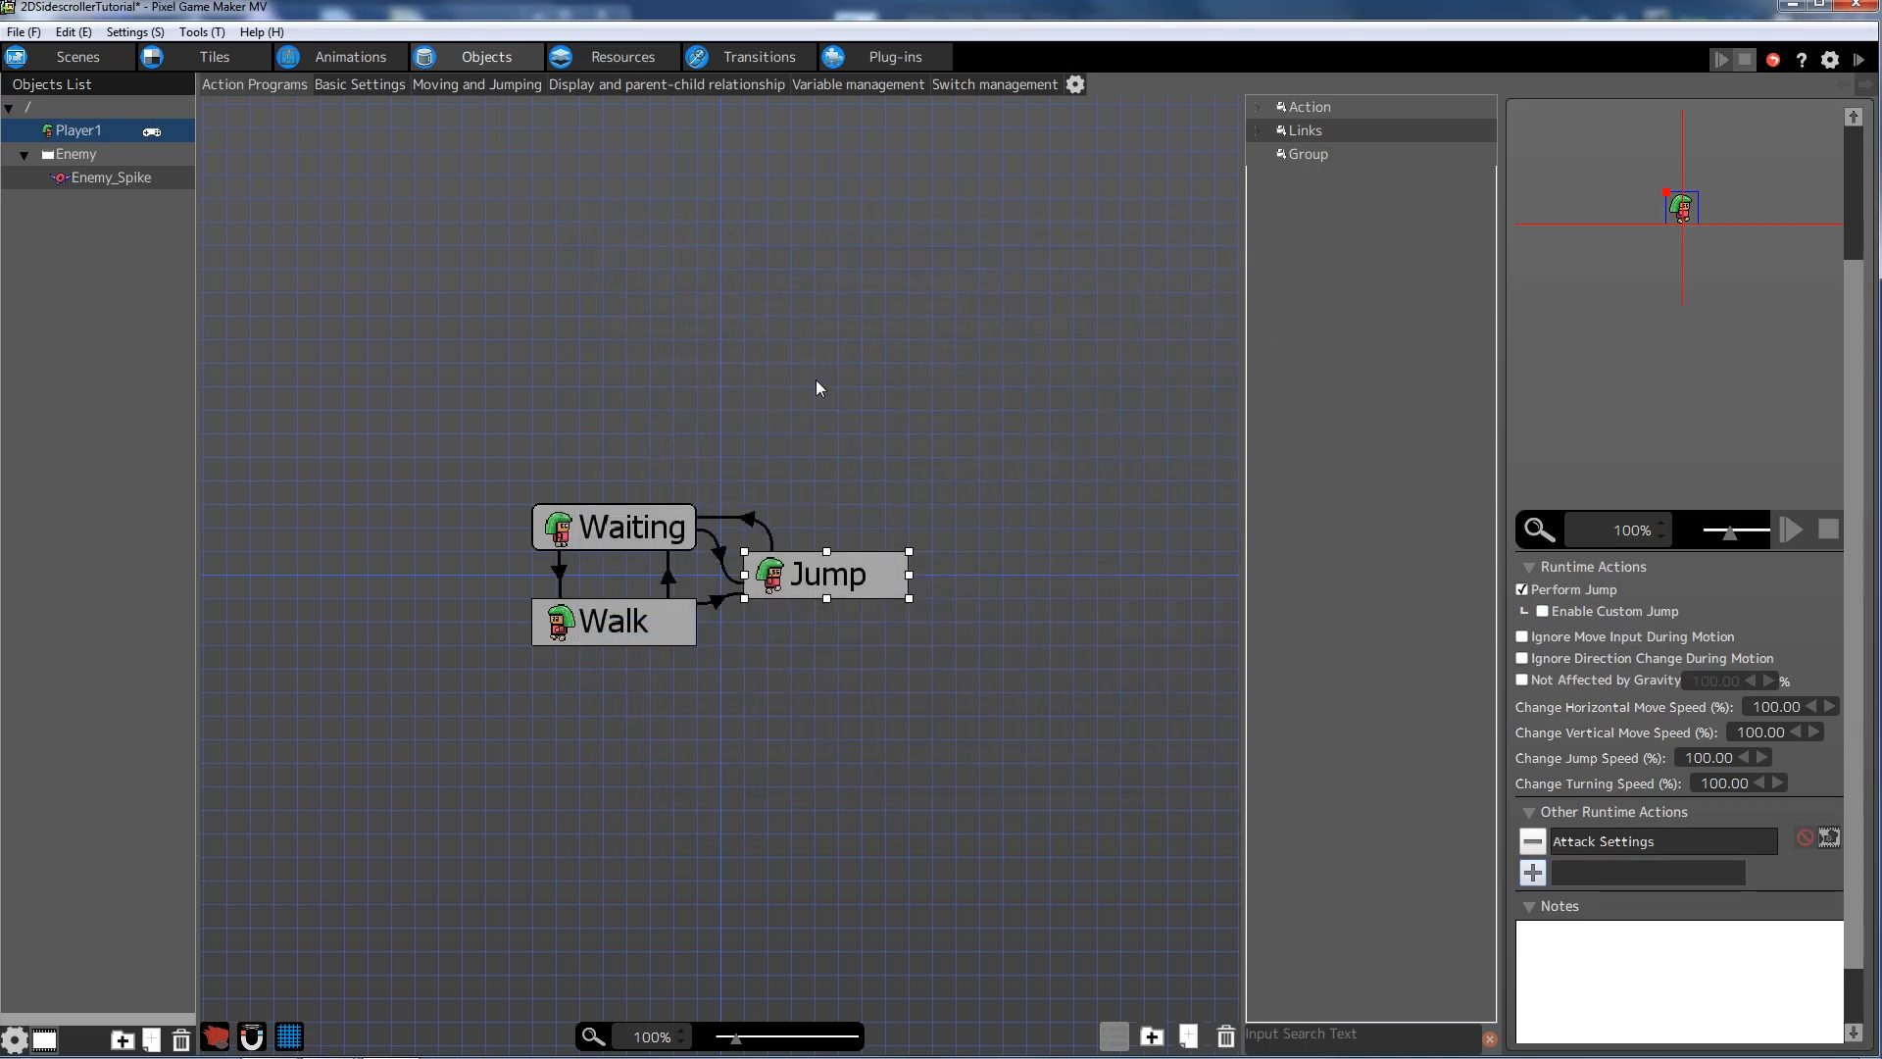
left_click(786, 308)
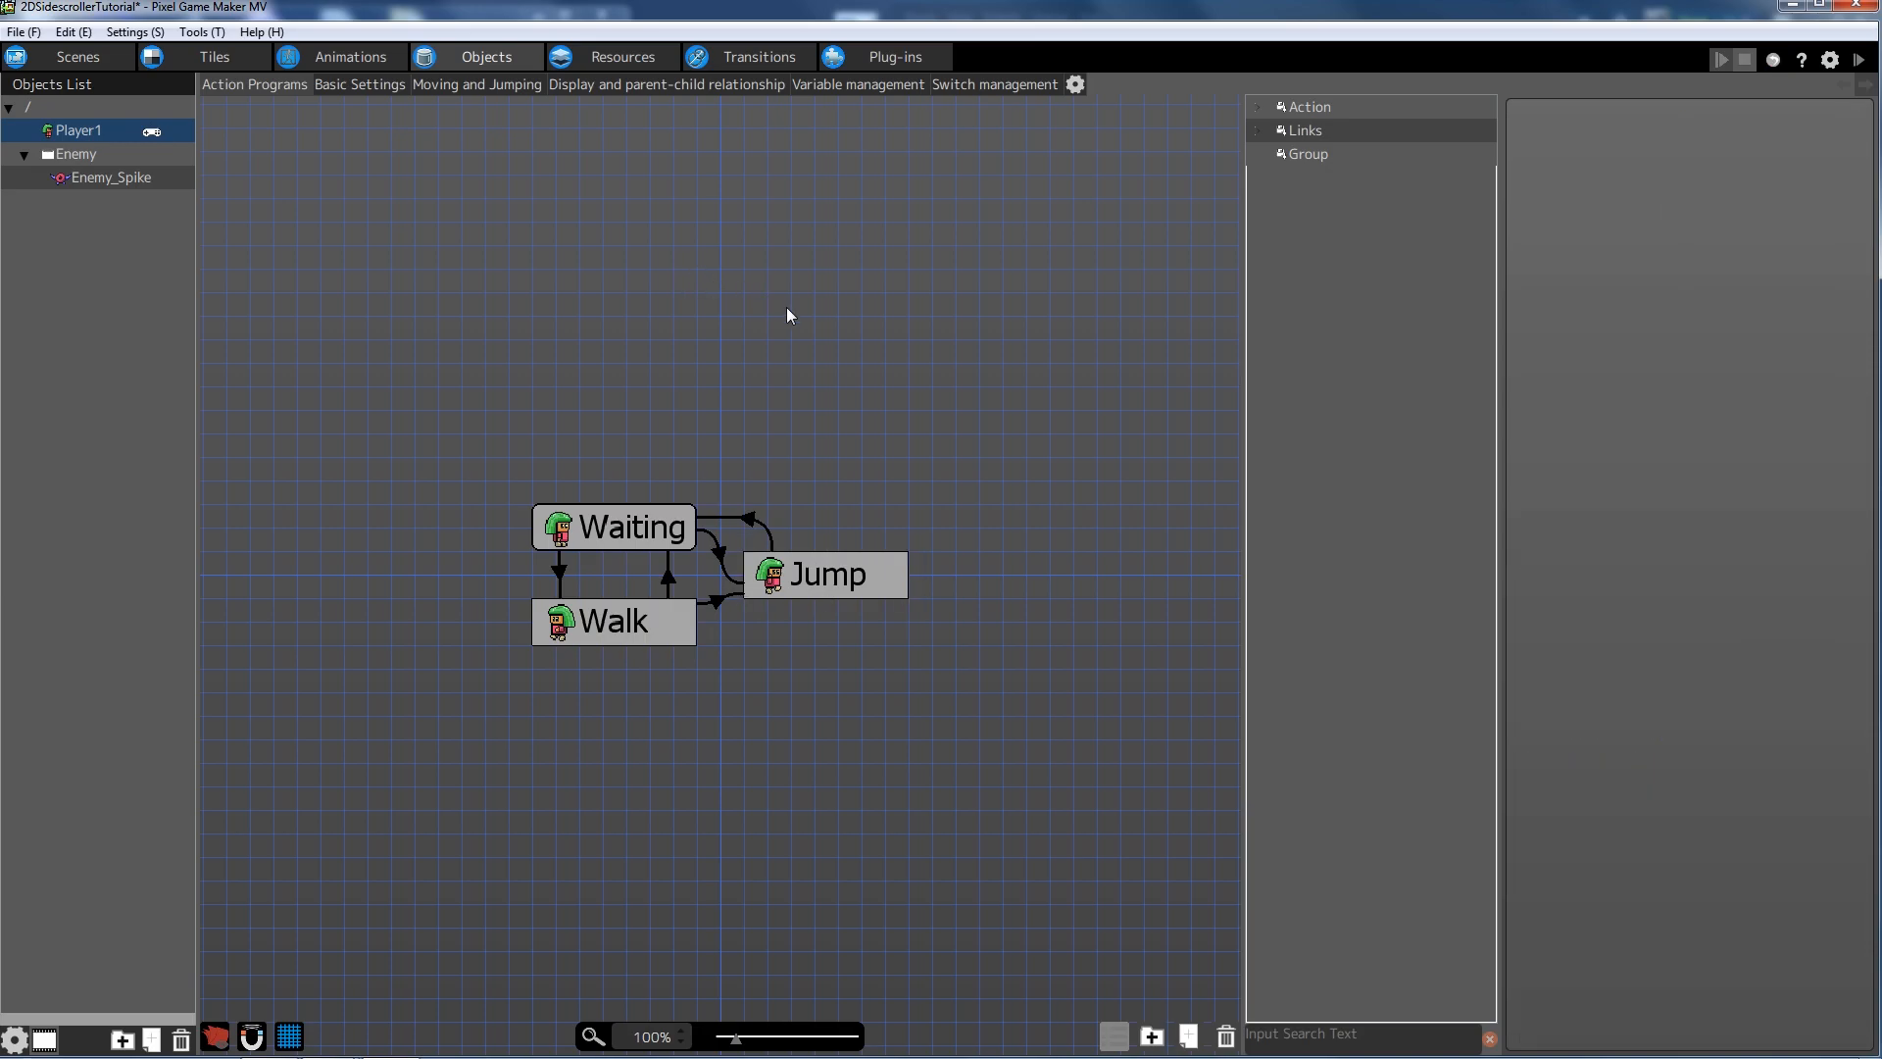
left_click(856, 572)
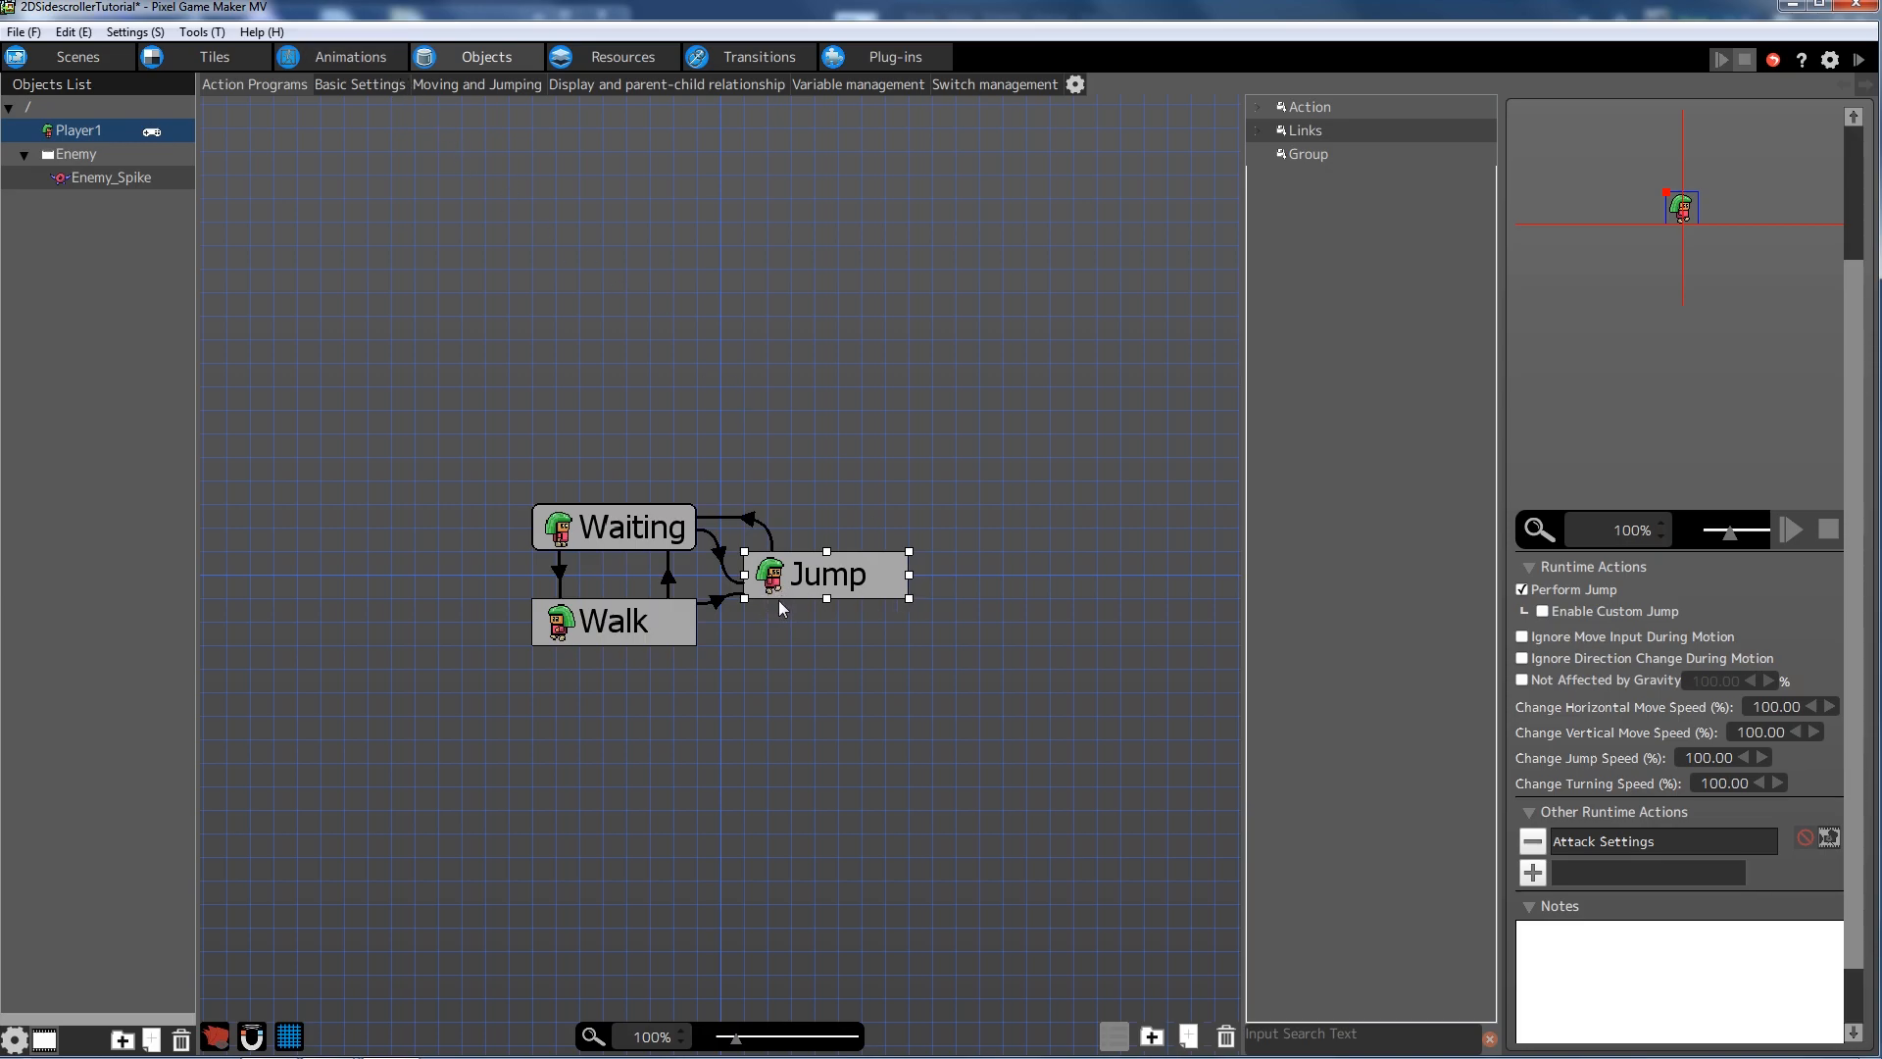
left_click(863, 334)
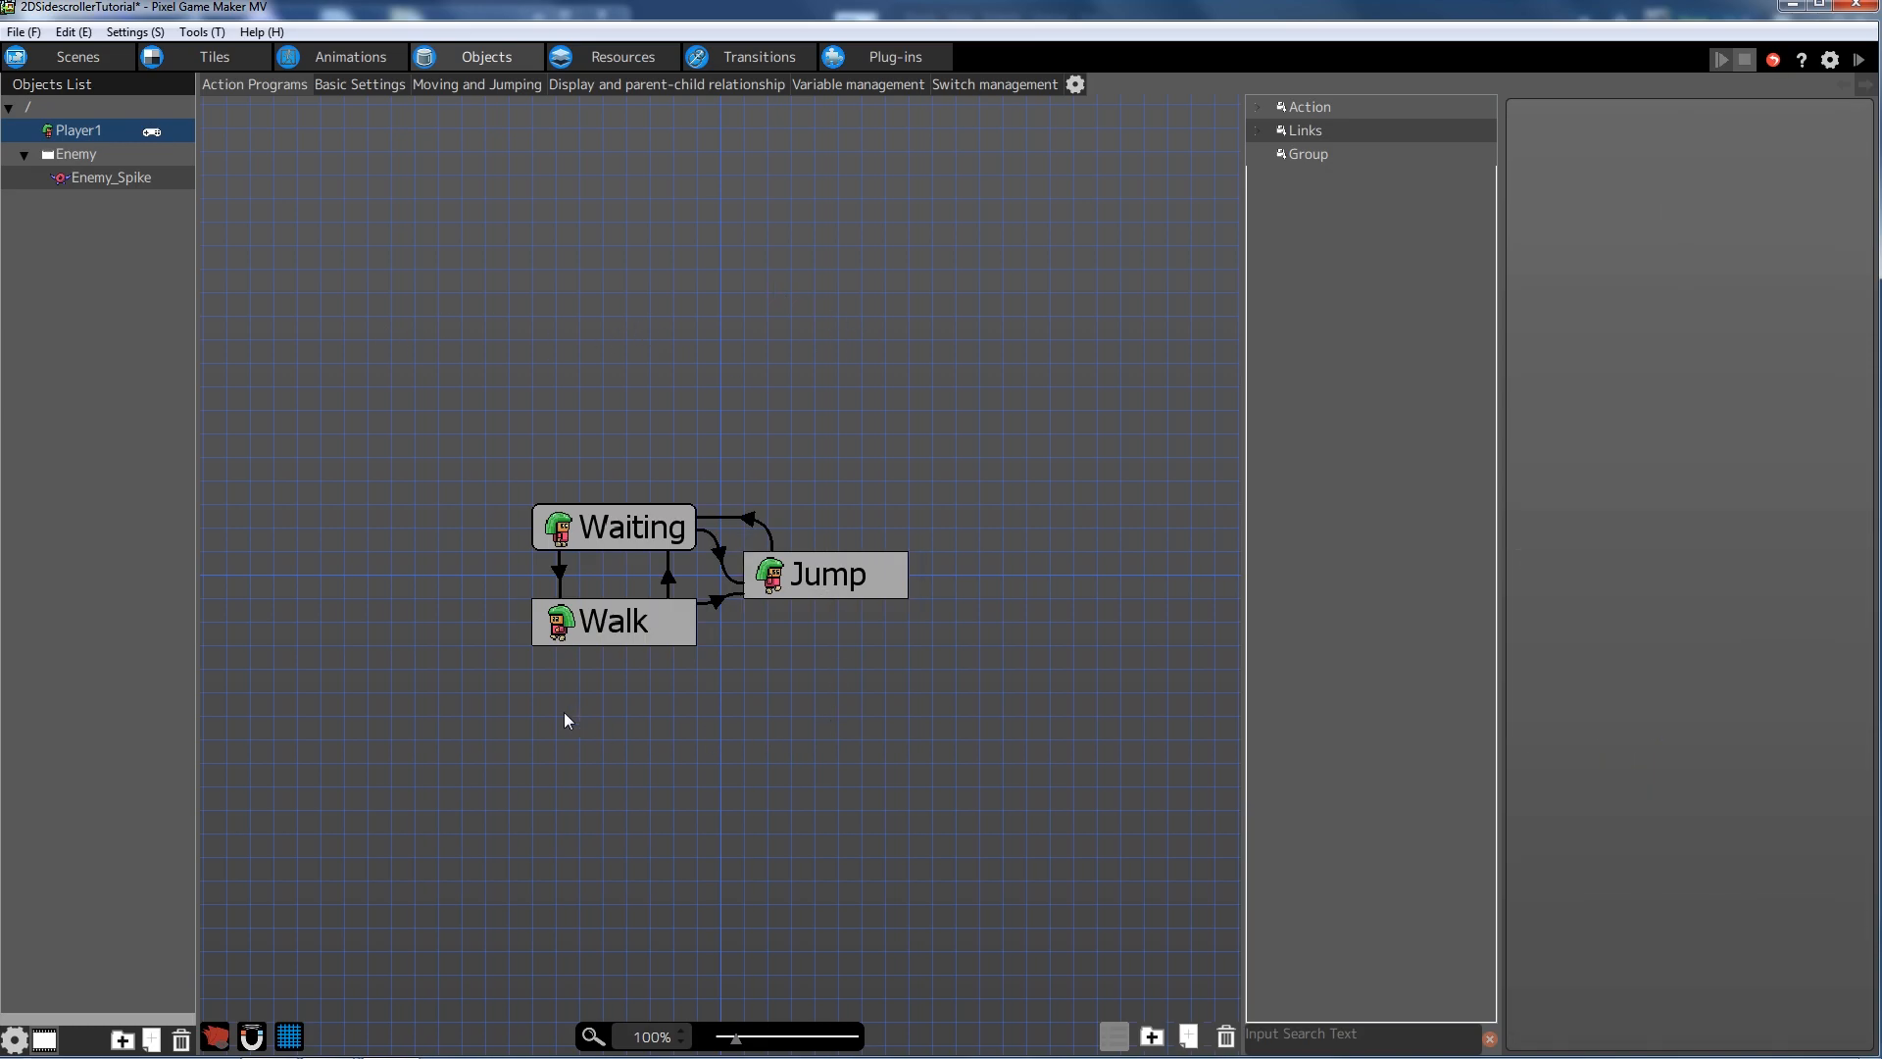
- Add a new action below Walk, name it Hurt and assign the Hurt motion to it
right_click(597, 712)
left_click(653, 726)
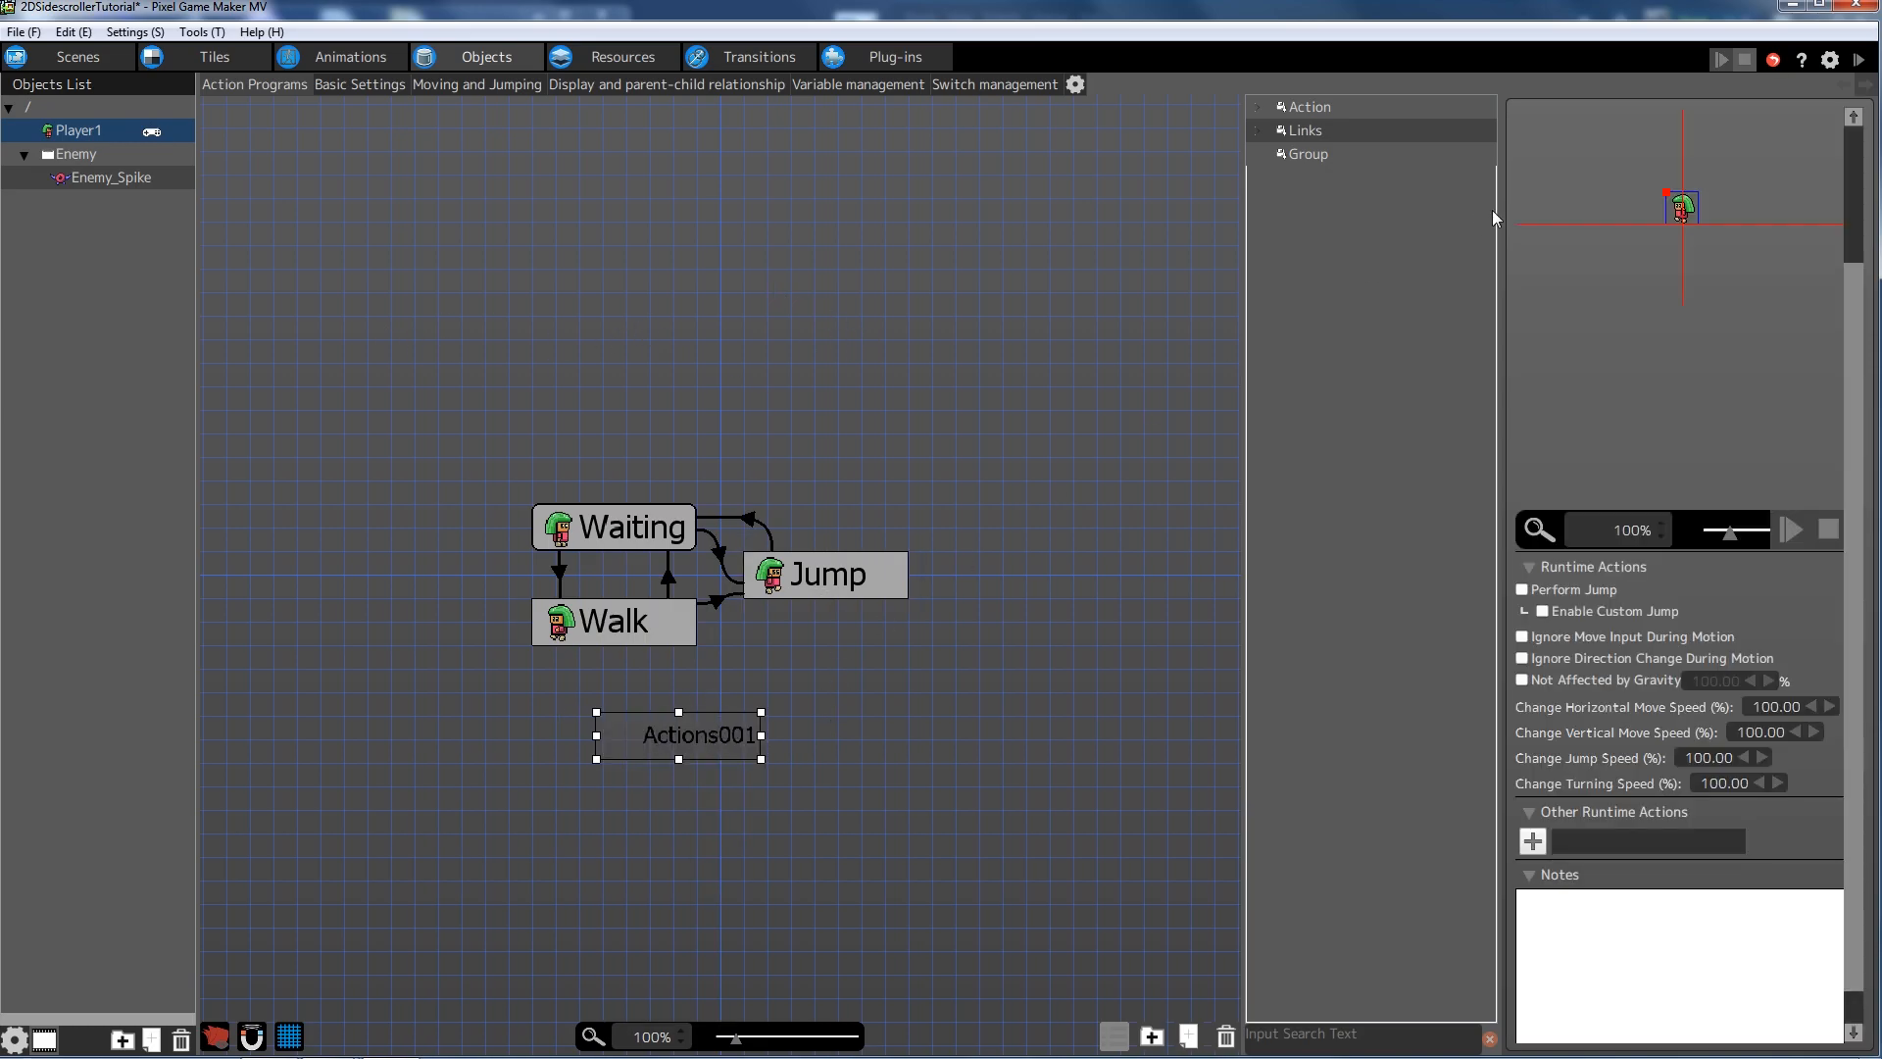
left_click(1863, 229)
double_click(1519, 119)
type("Hu")
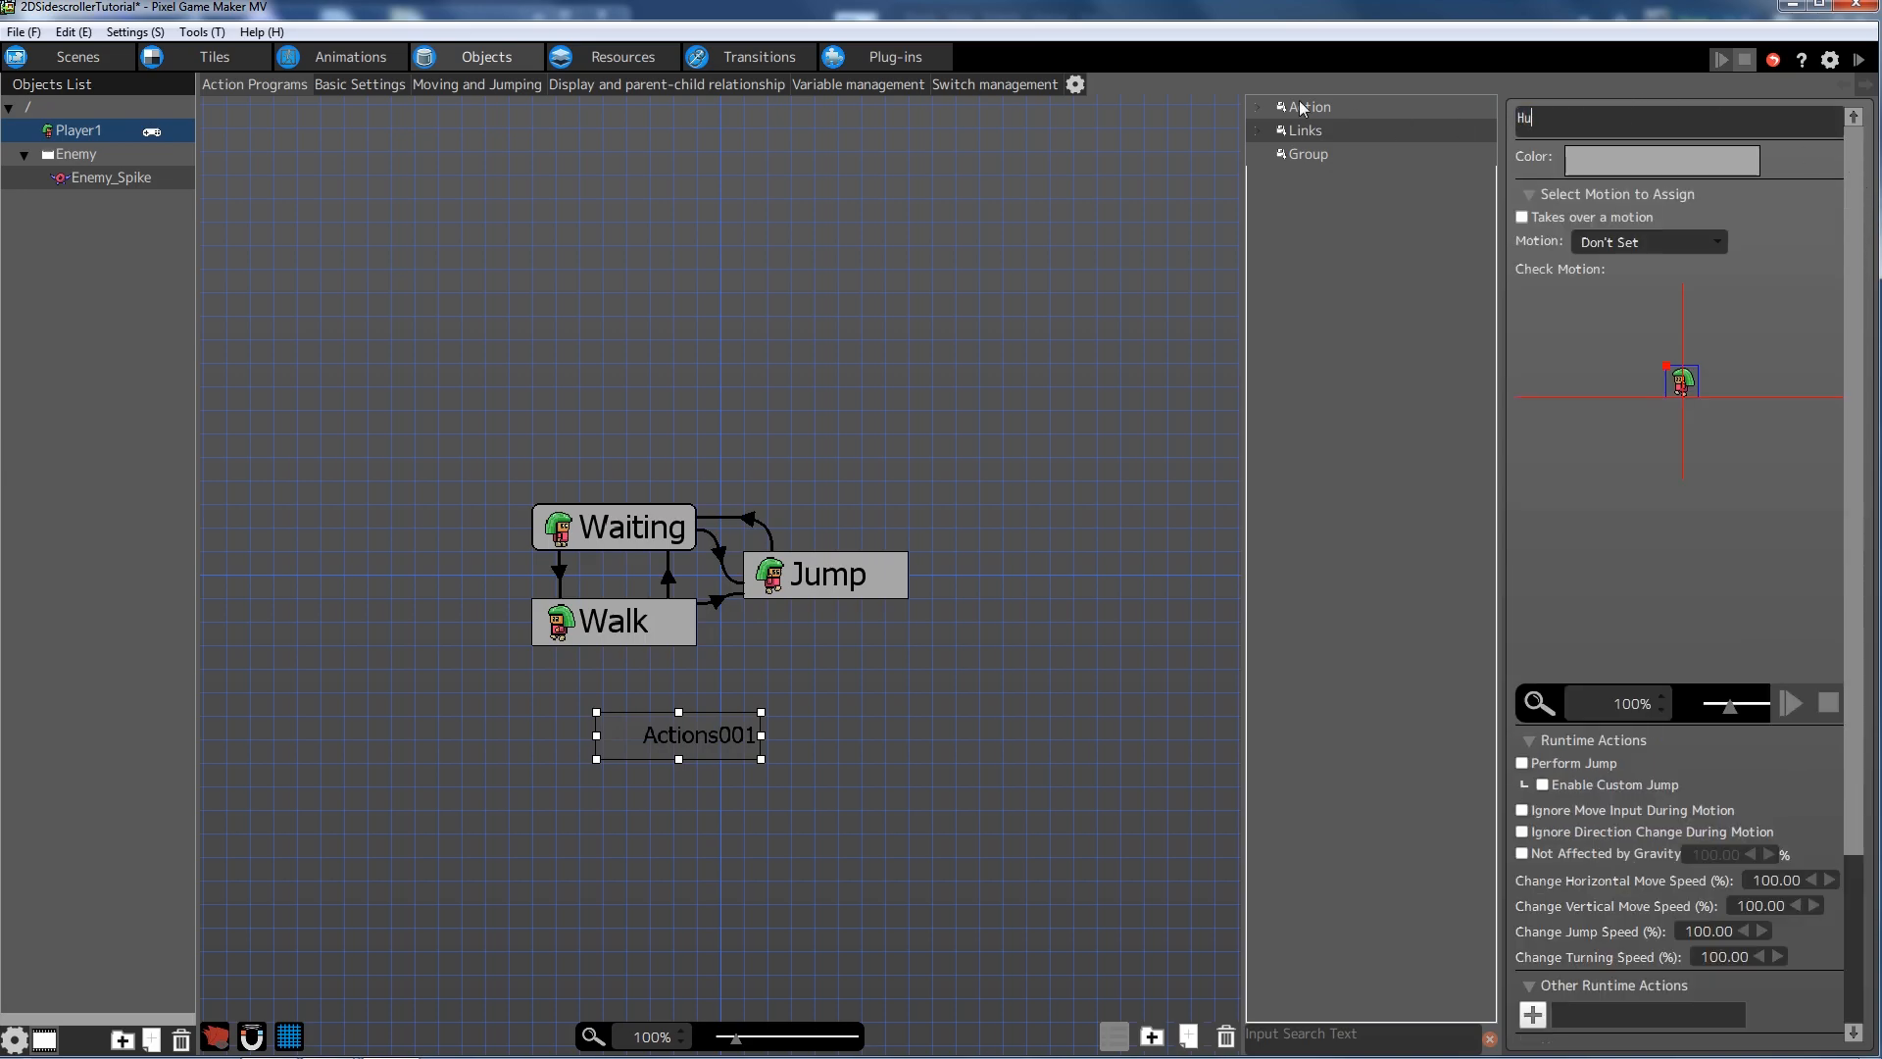
type("rt")
left_click(1706, 245)
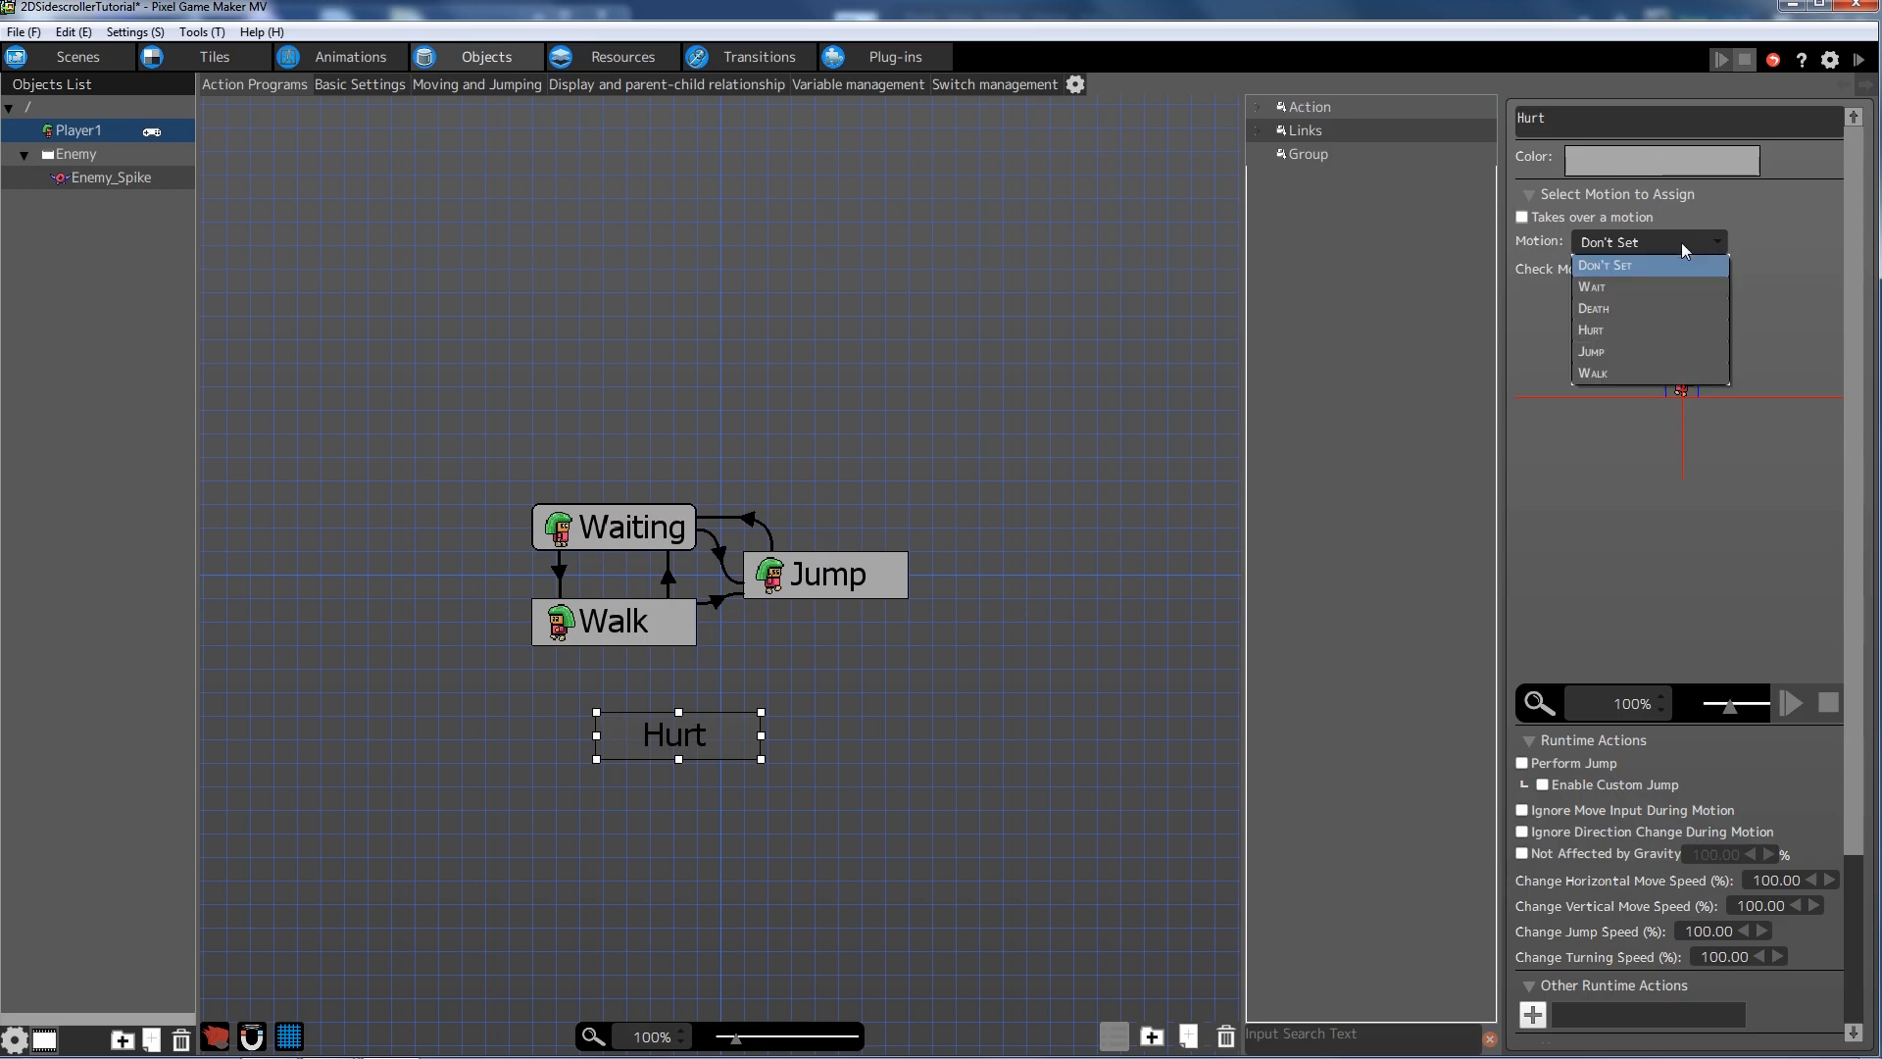
left_click(1616, 329)
- Make the Hurt action ignore move input and direction changes during its motion
left_click_drag(1851, 188, 1828, 340)
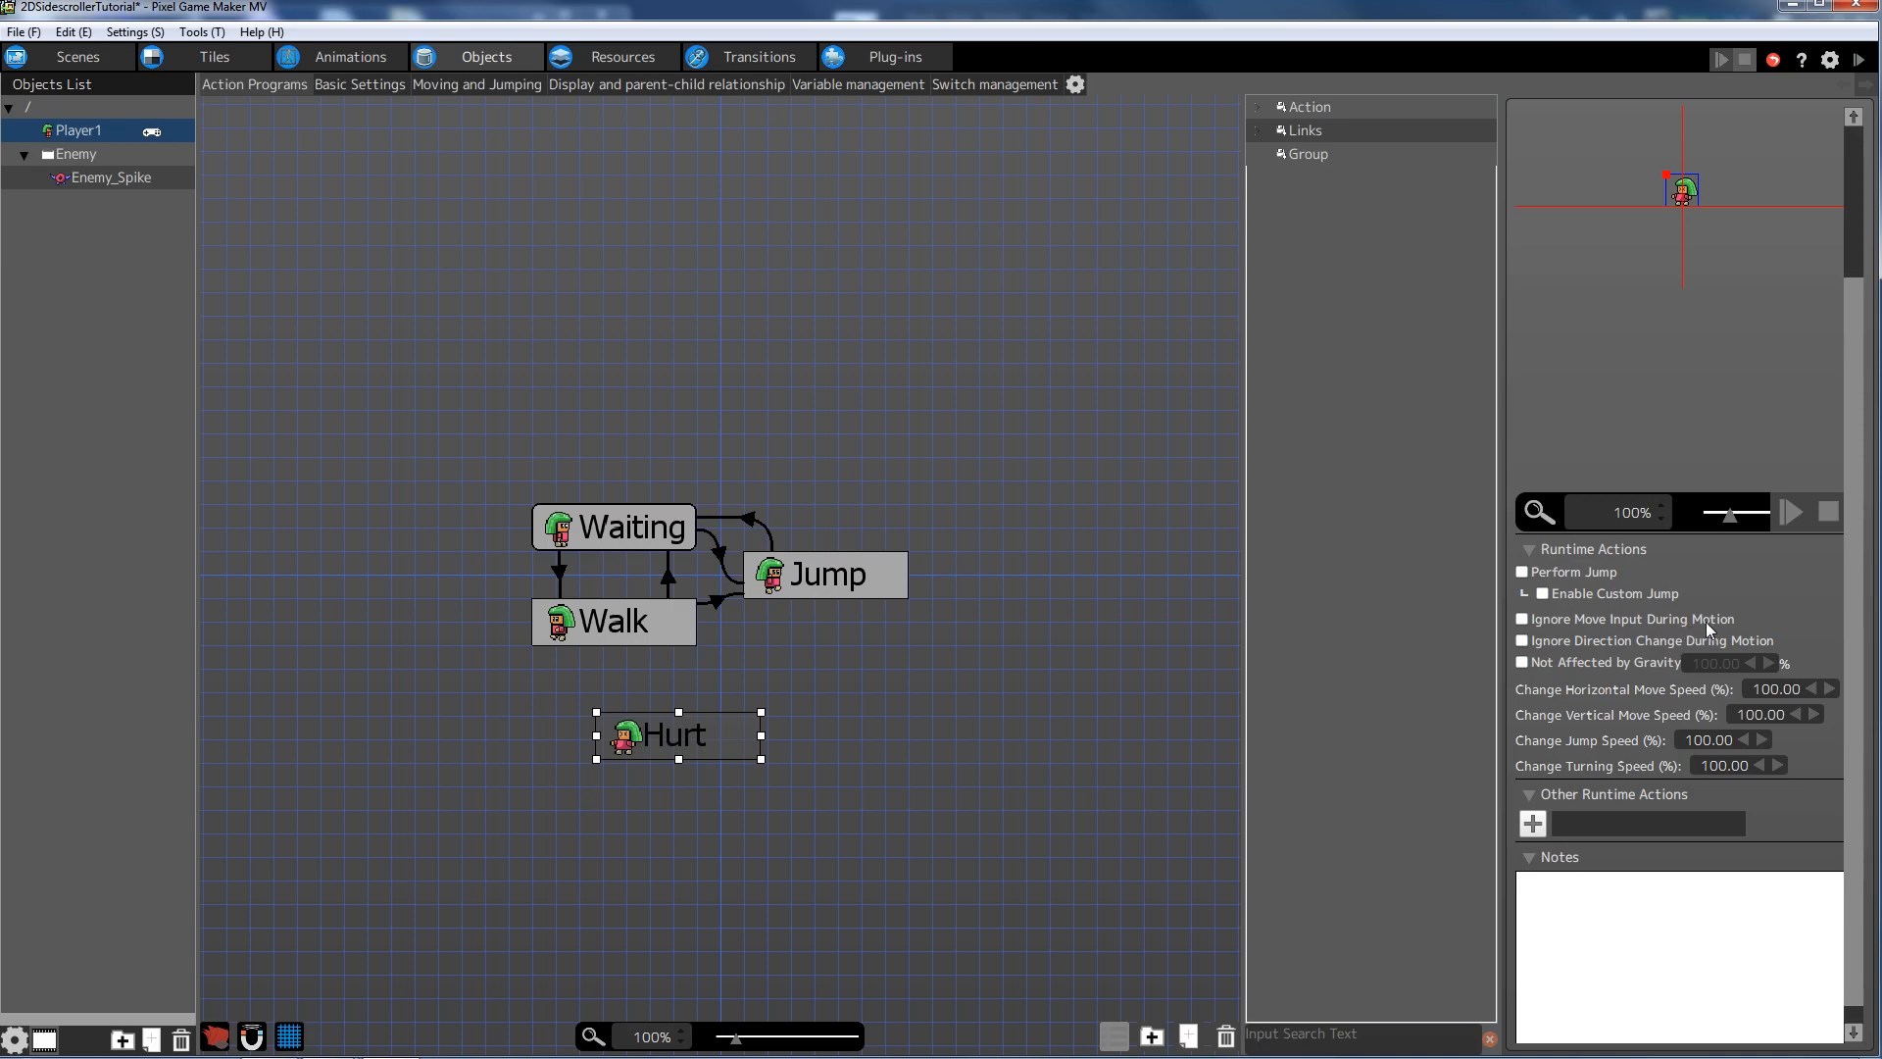
left_click(1521, 642)
scroll(1862, 586, "up", 5)
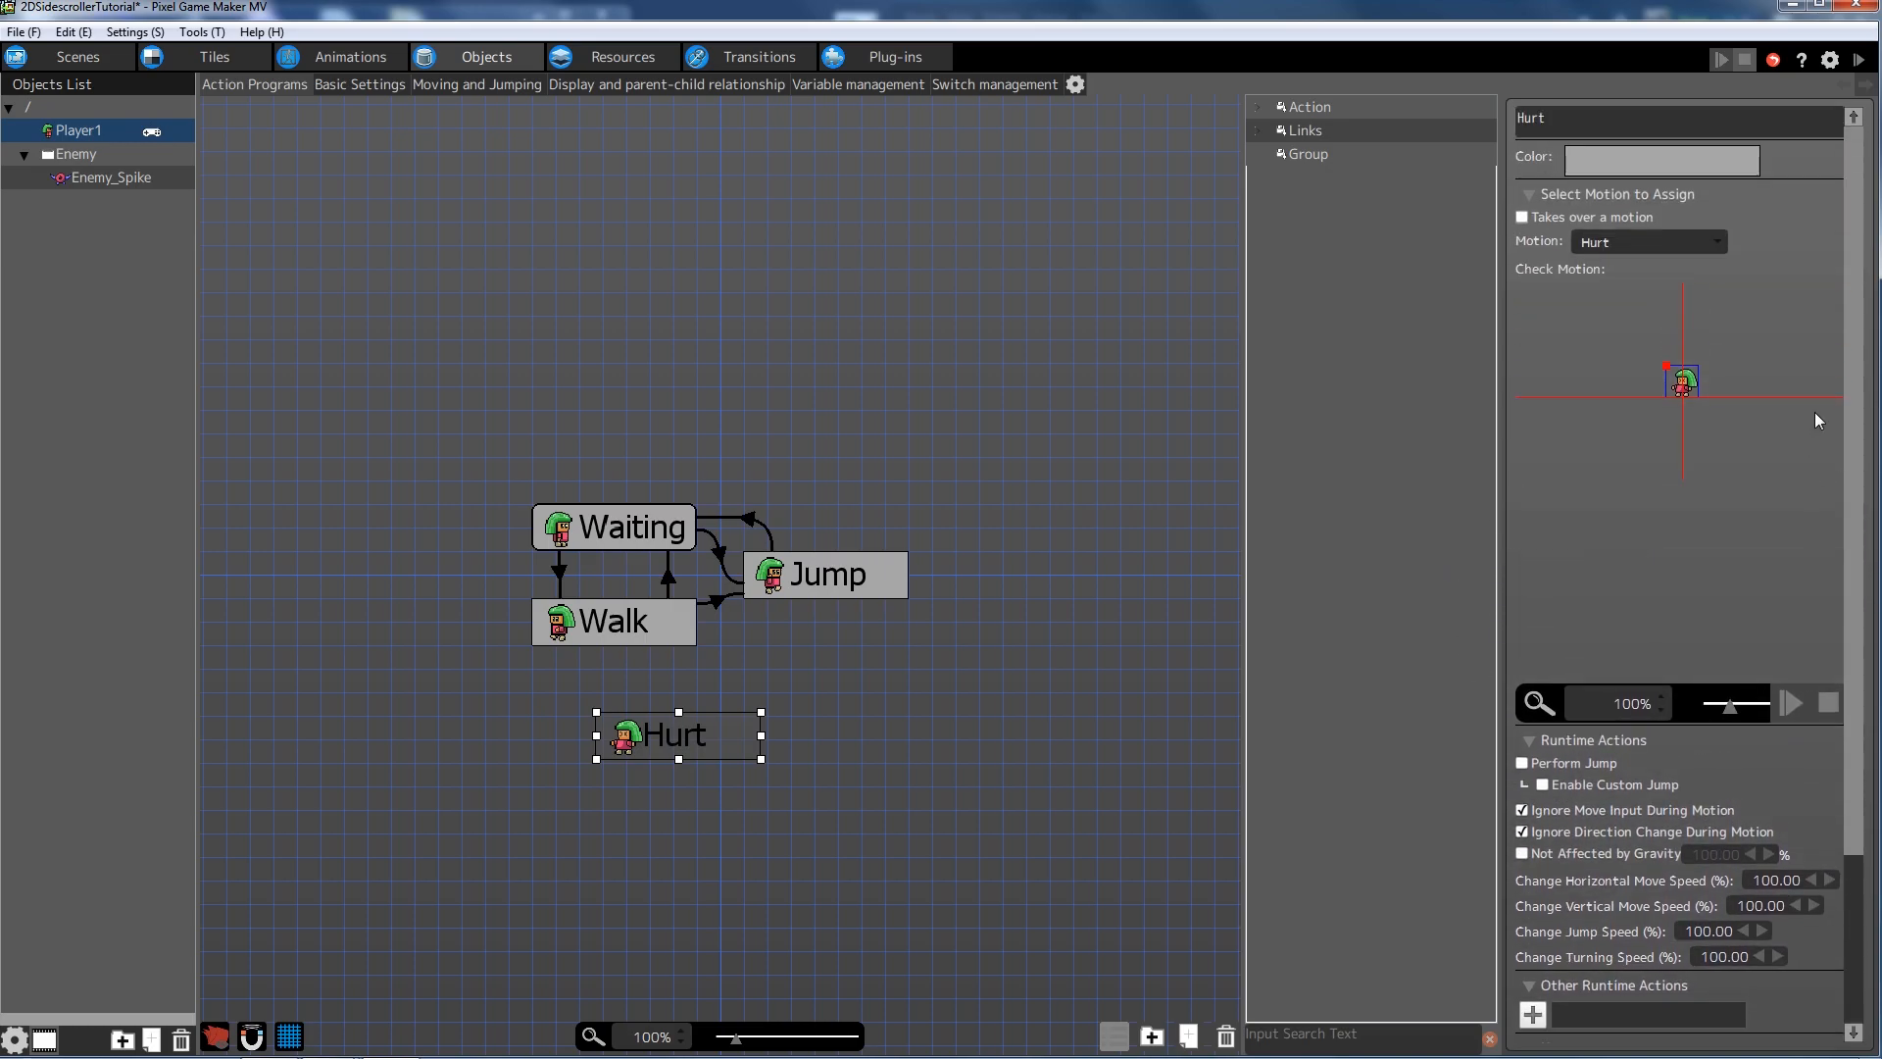
- Add a Move Towards Display Direction runtime action to Hurt with distance 30 in reverse direction, previewing it in the game
scroll(1853, 387, "down", 5)
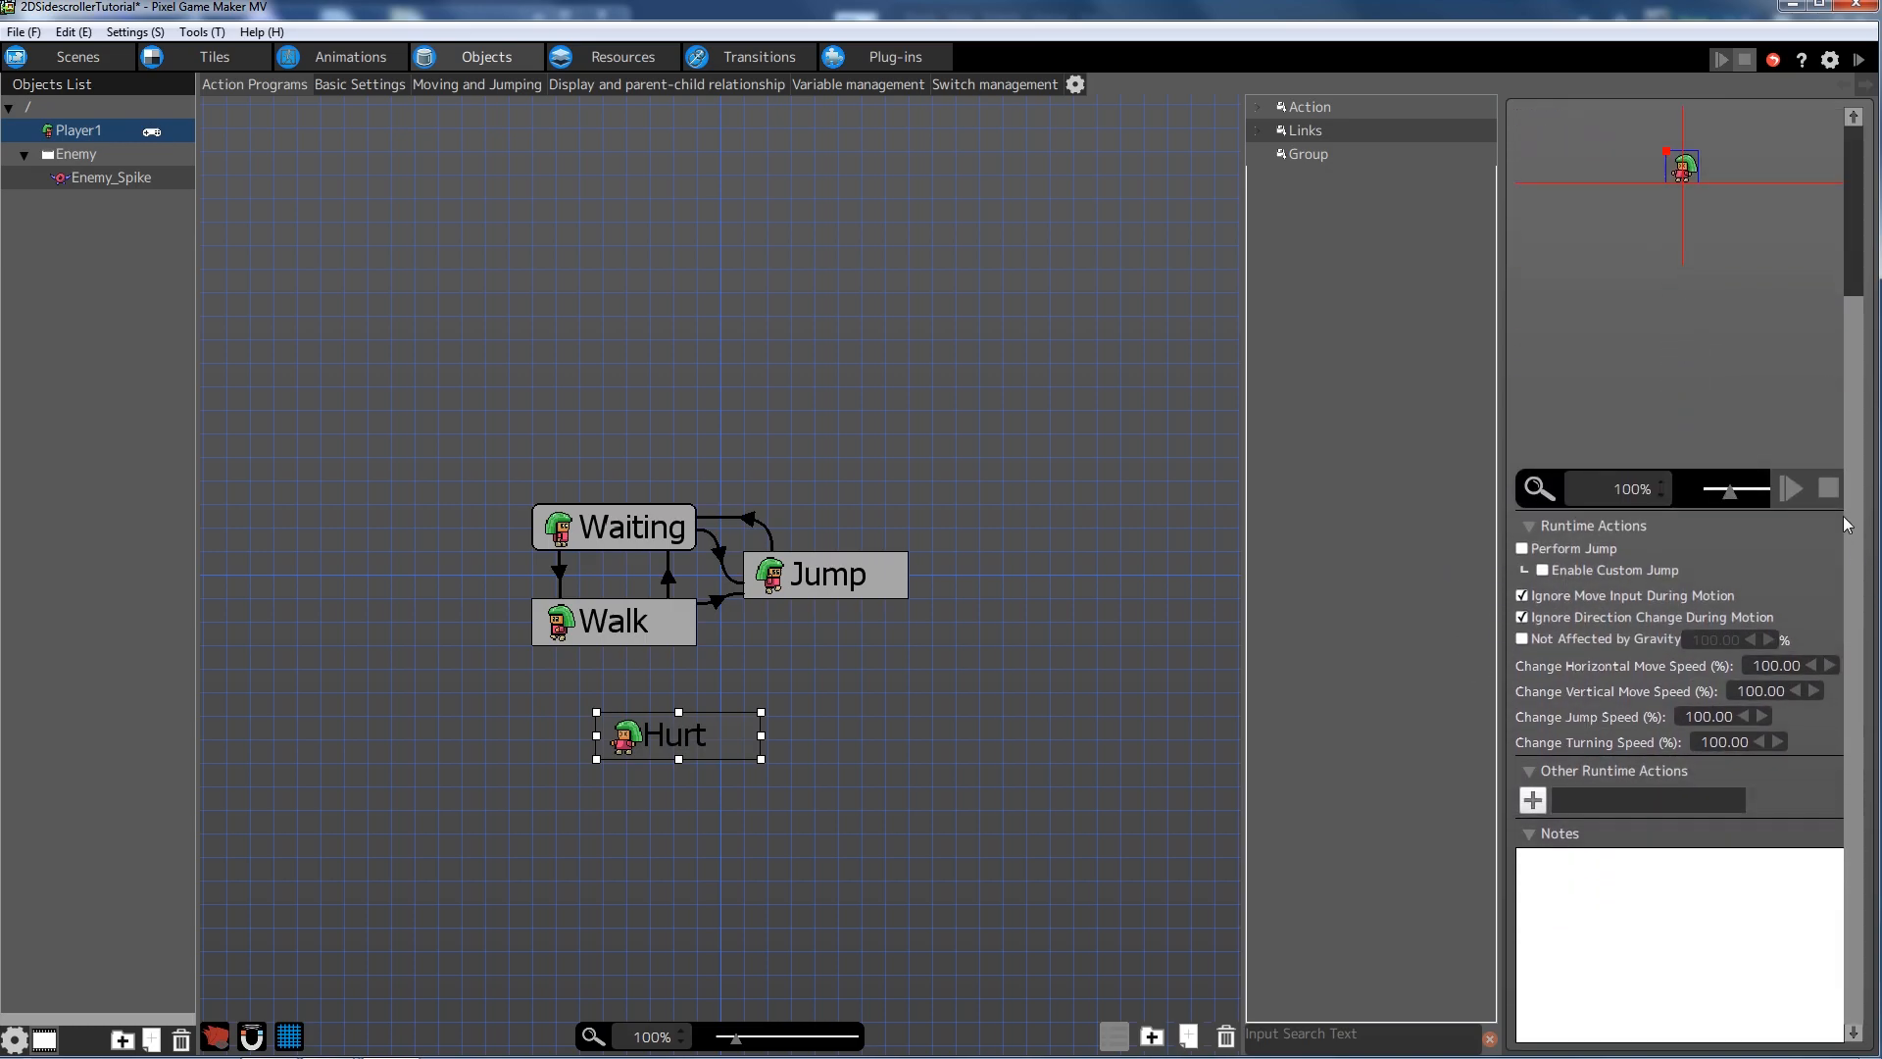
left_click(1533, 801)
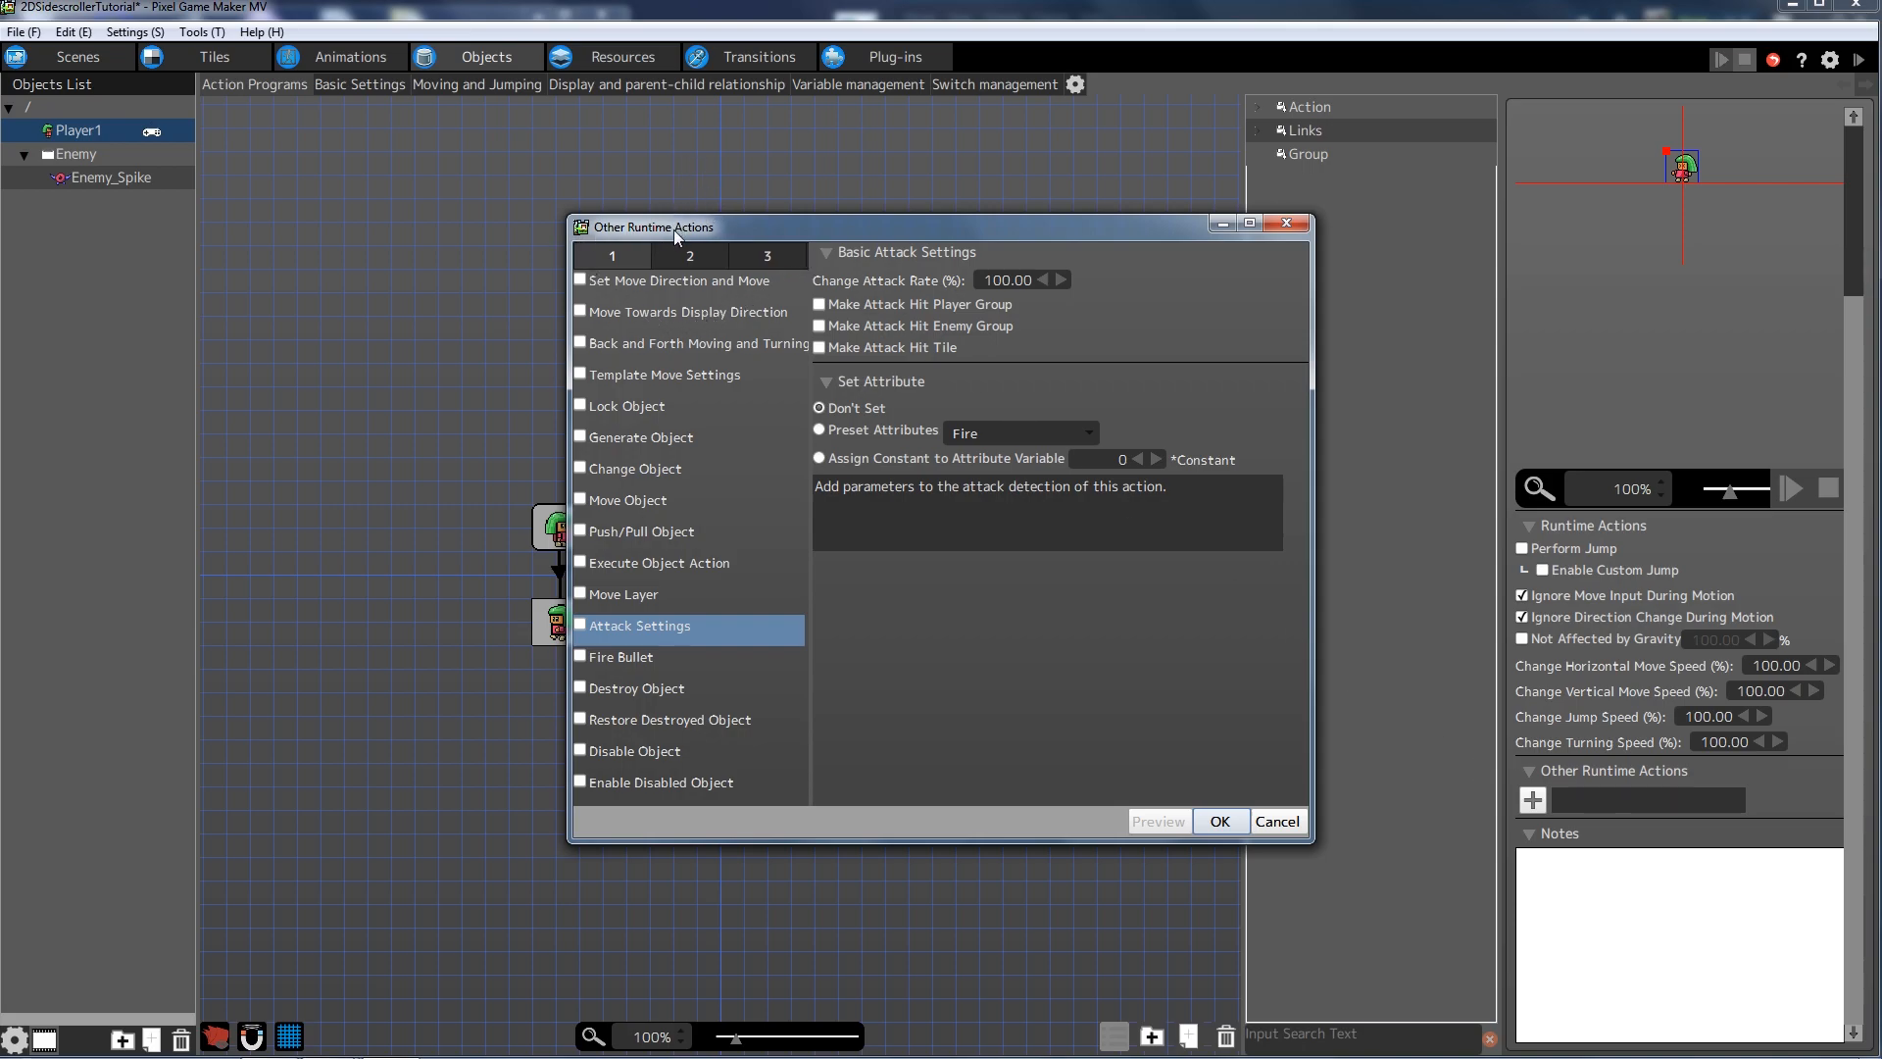
left_click(696, 251)
left_click(620, 255)
left_click(582, 280)
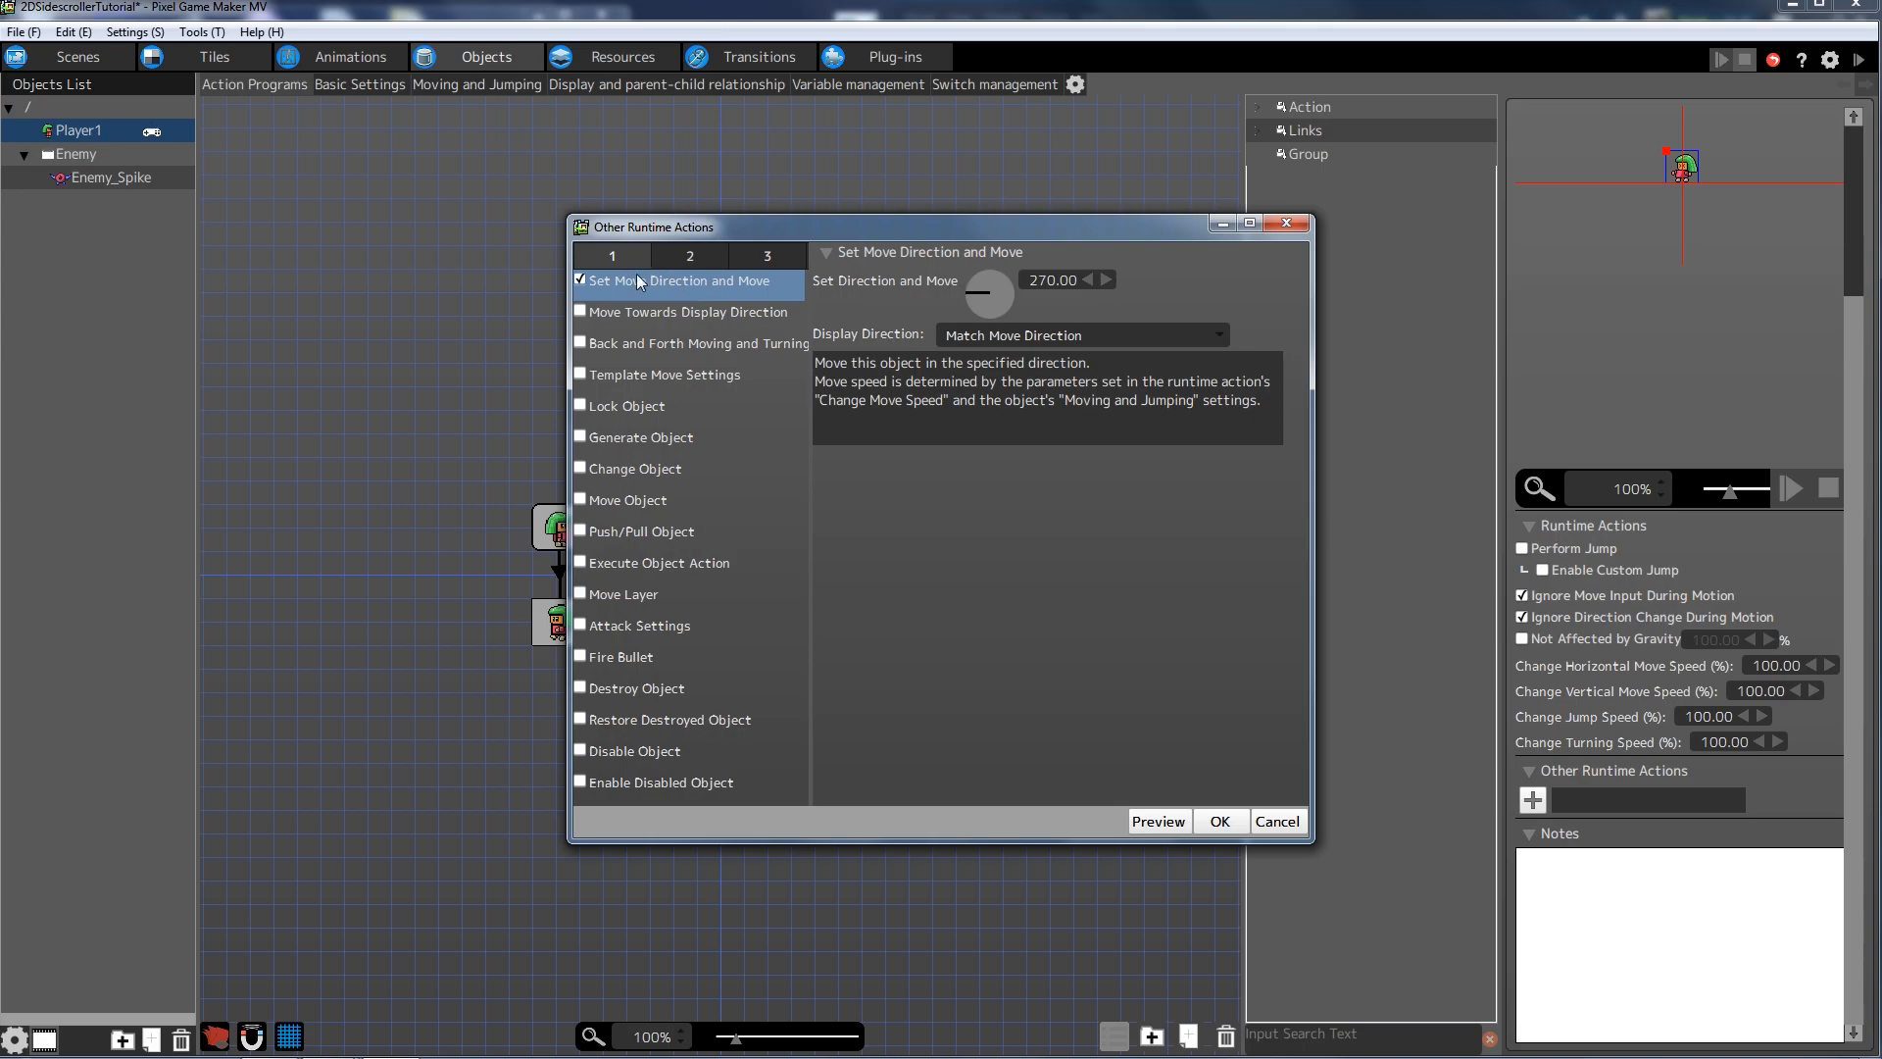
left_click(580, 310)
left_click(715, 312)
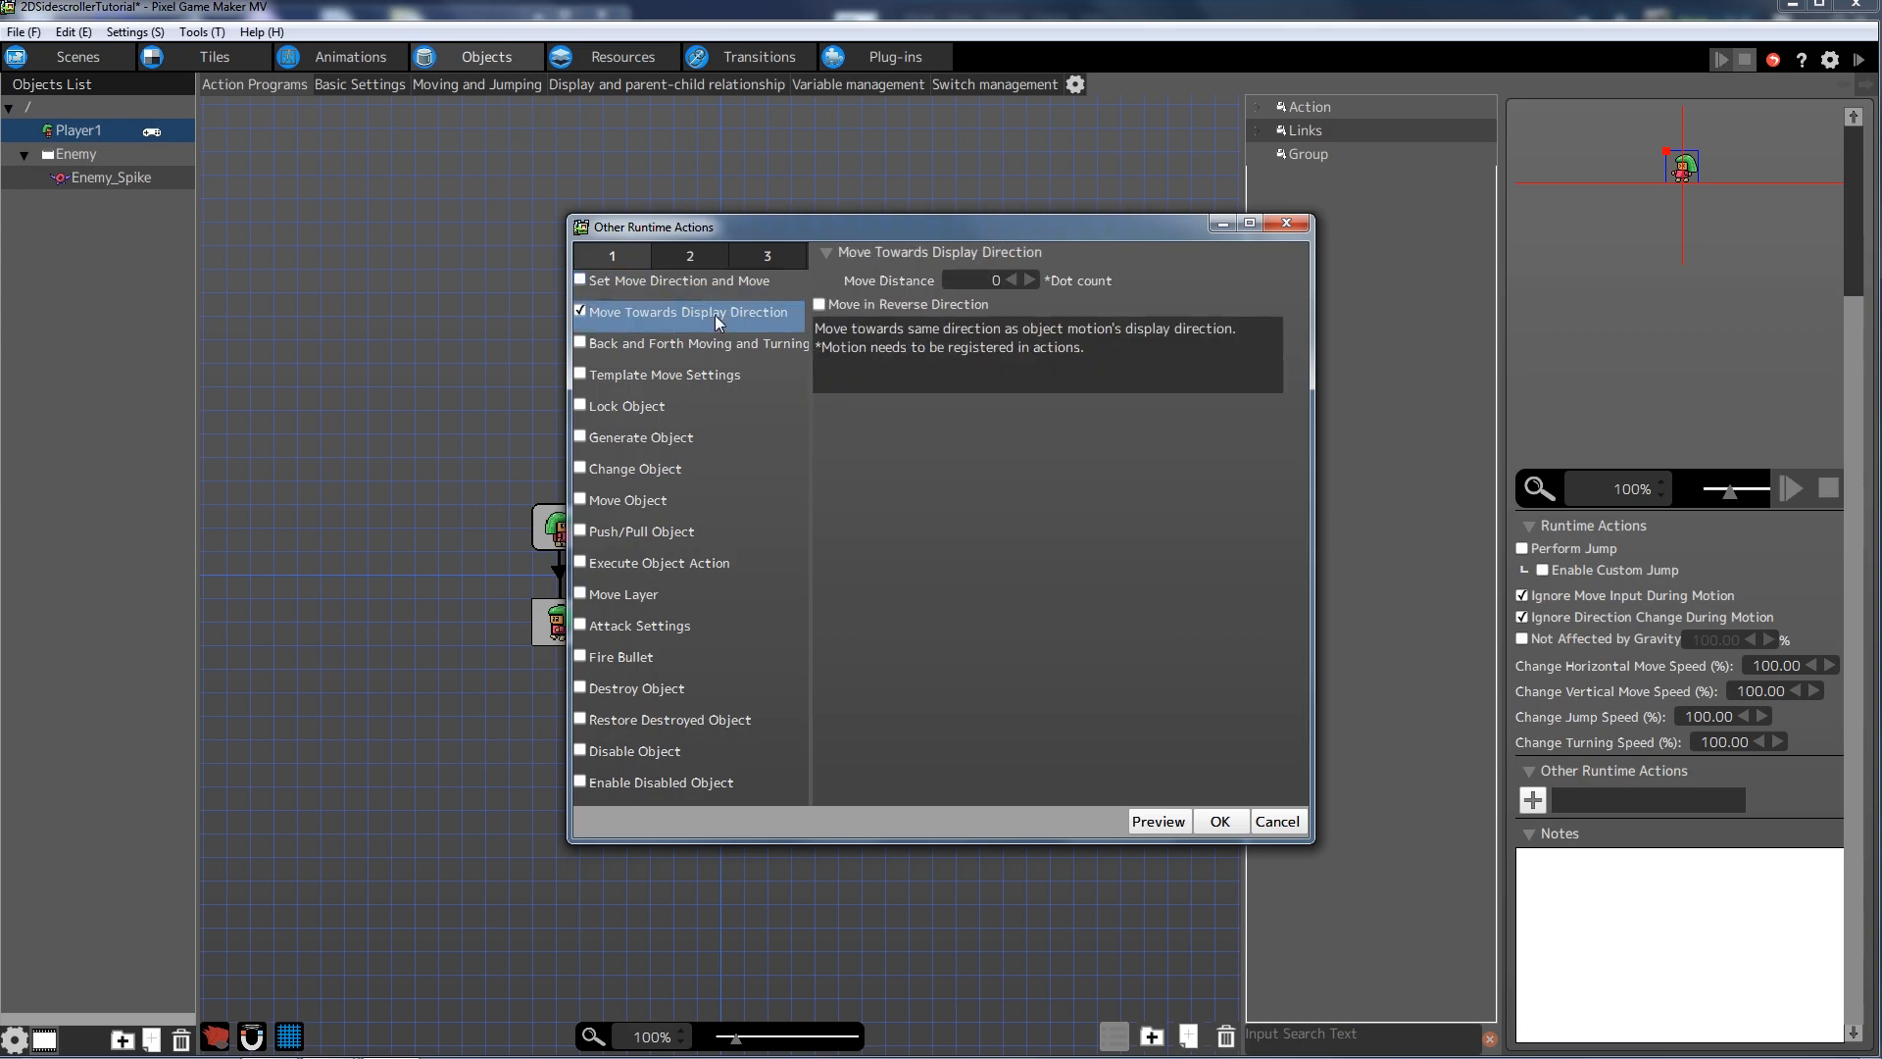
type("30")
left_click(1159, 822)
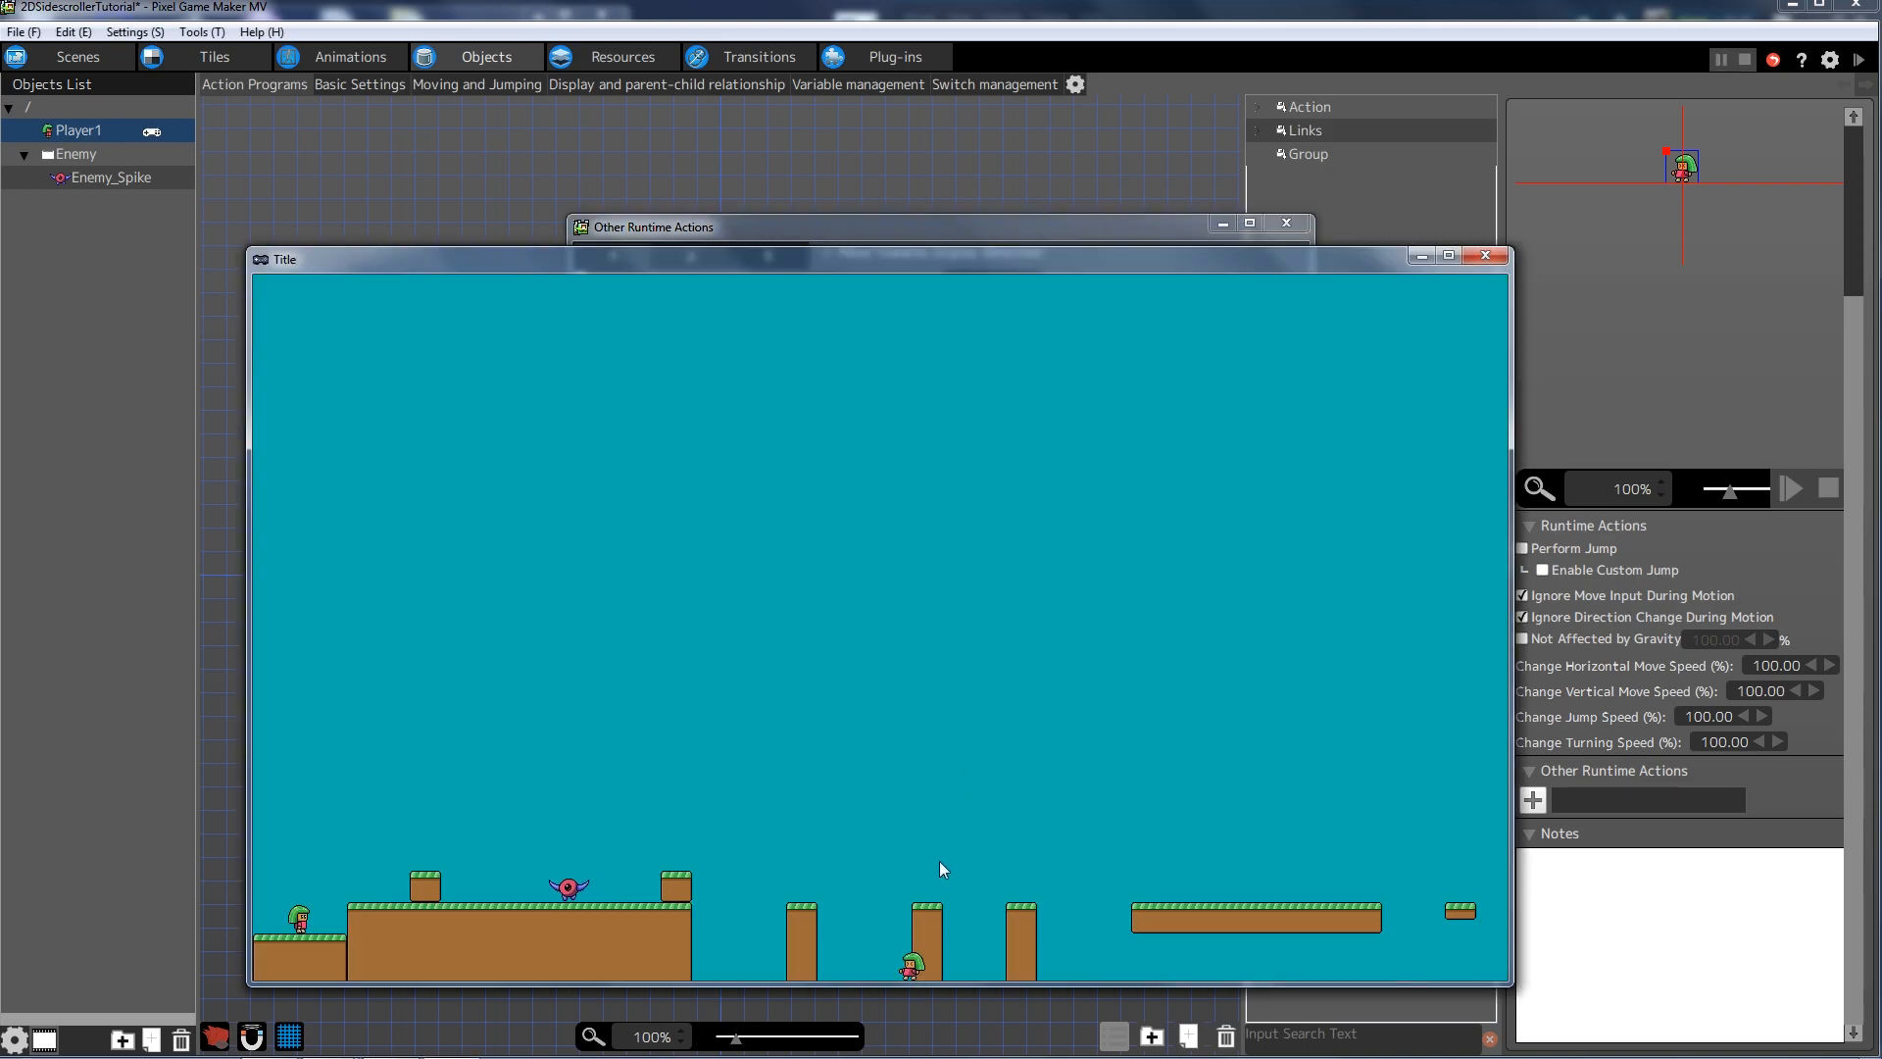
left_click(1480, 261)
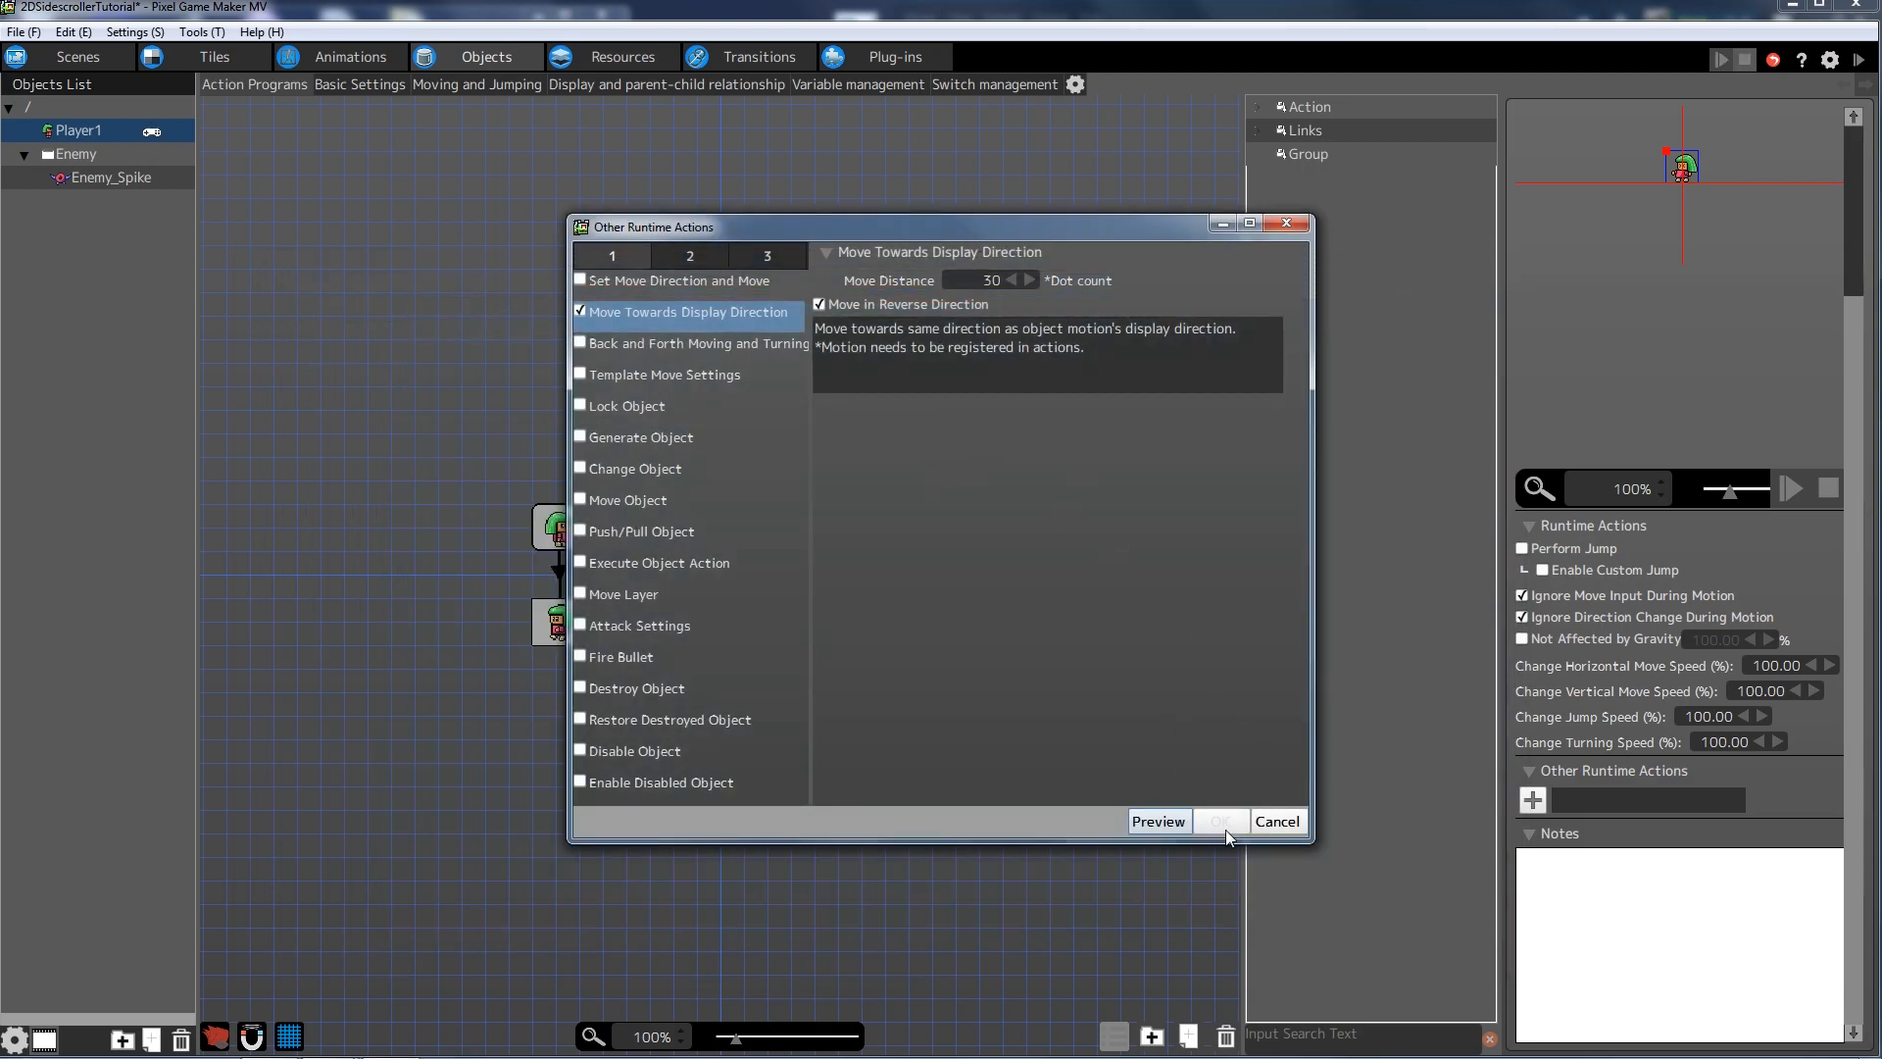
left_click(1222, 822)
- Reposition the Hurt action block slightly farther from Walk in the action diagram
left_click(691, 622)
left_click_drag(702, 735, 761, 762)
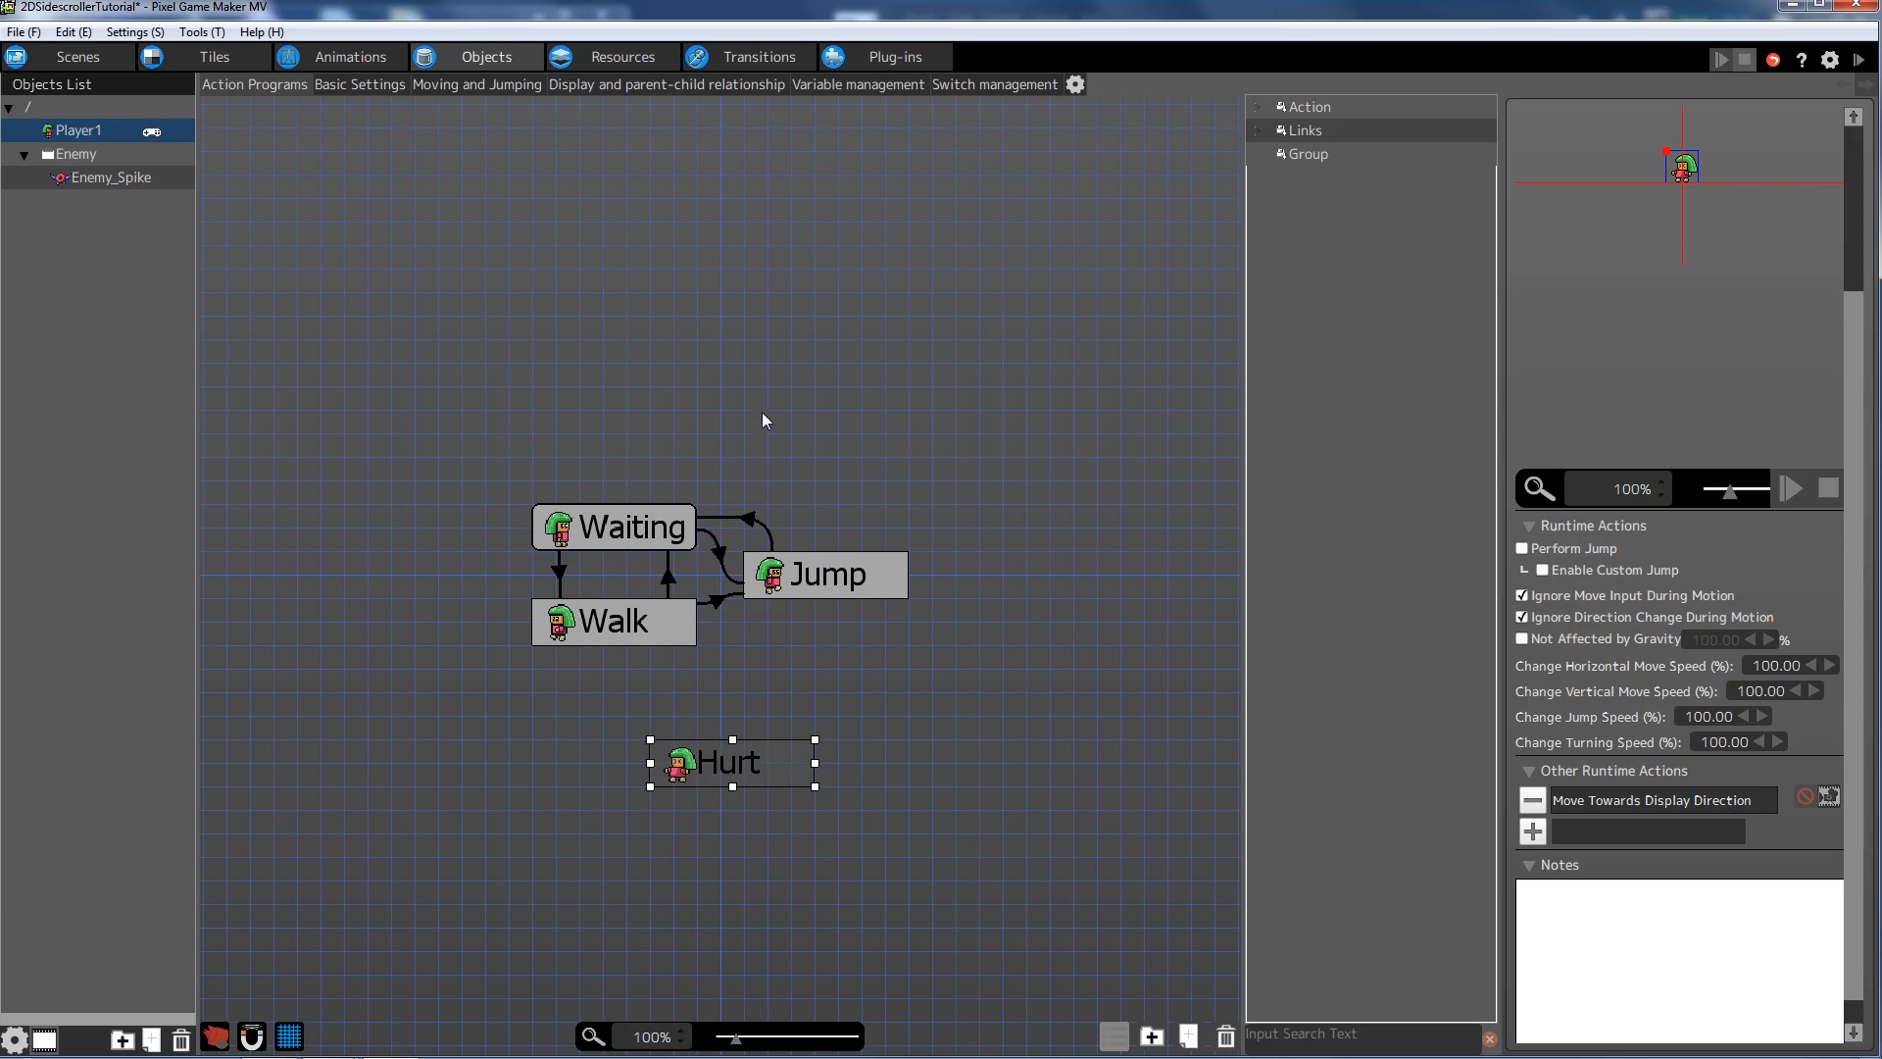
left_click(788, 613)
scroll(768, 751, "down", 3)
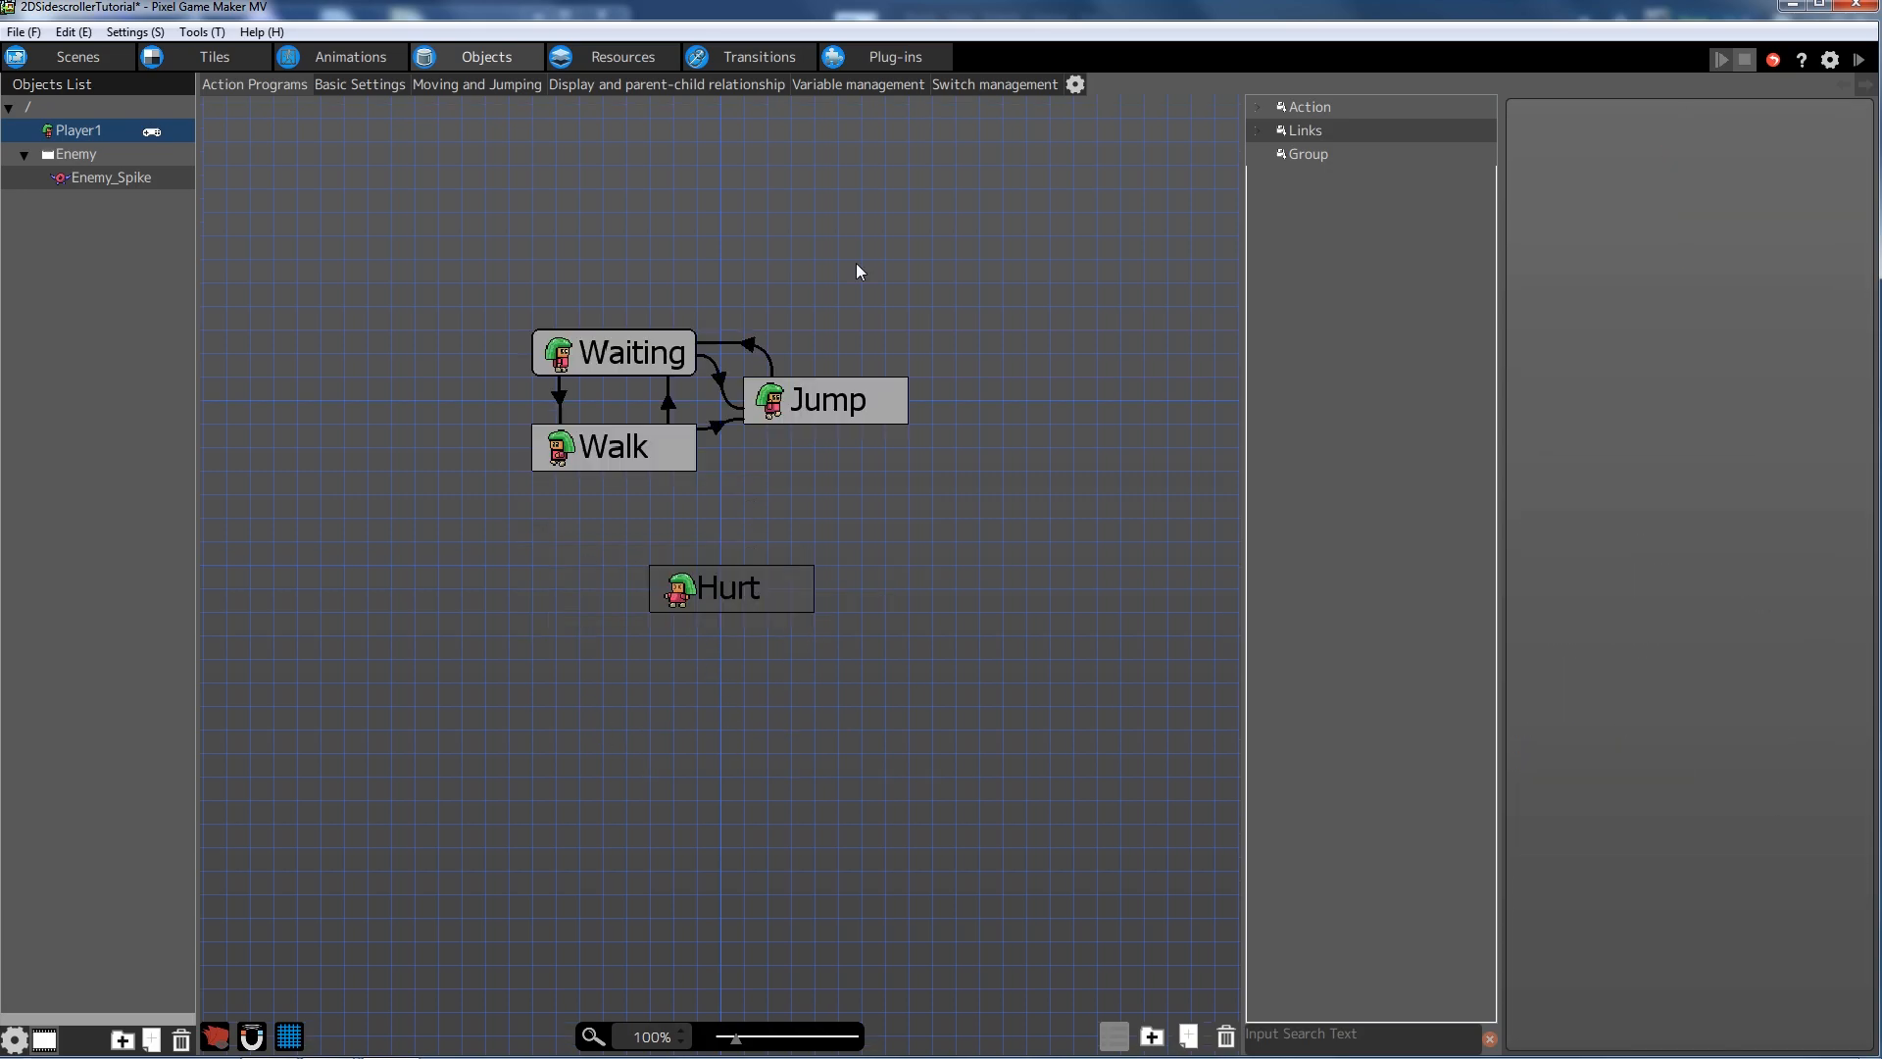
- Add a link from the Waiting action to the Hurt action
left_click(626, 356)
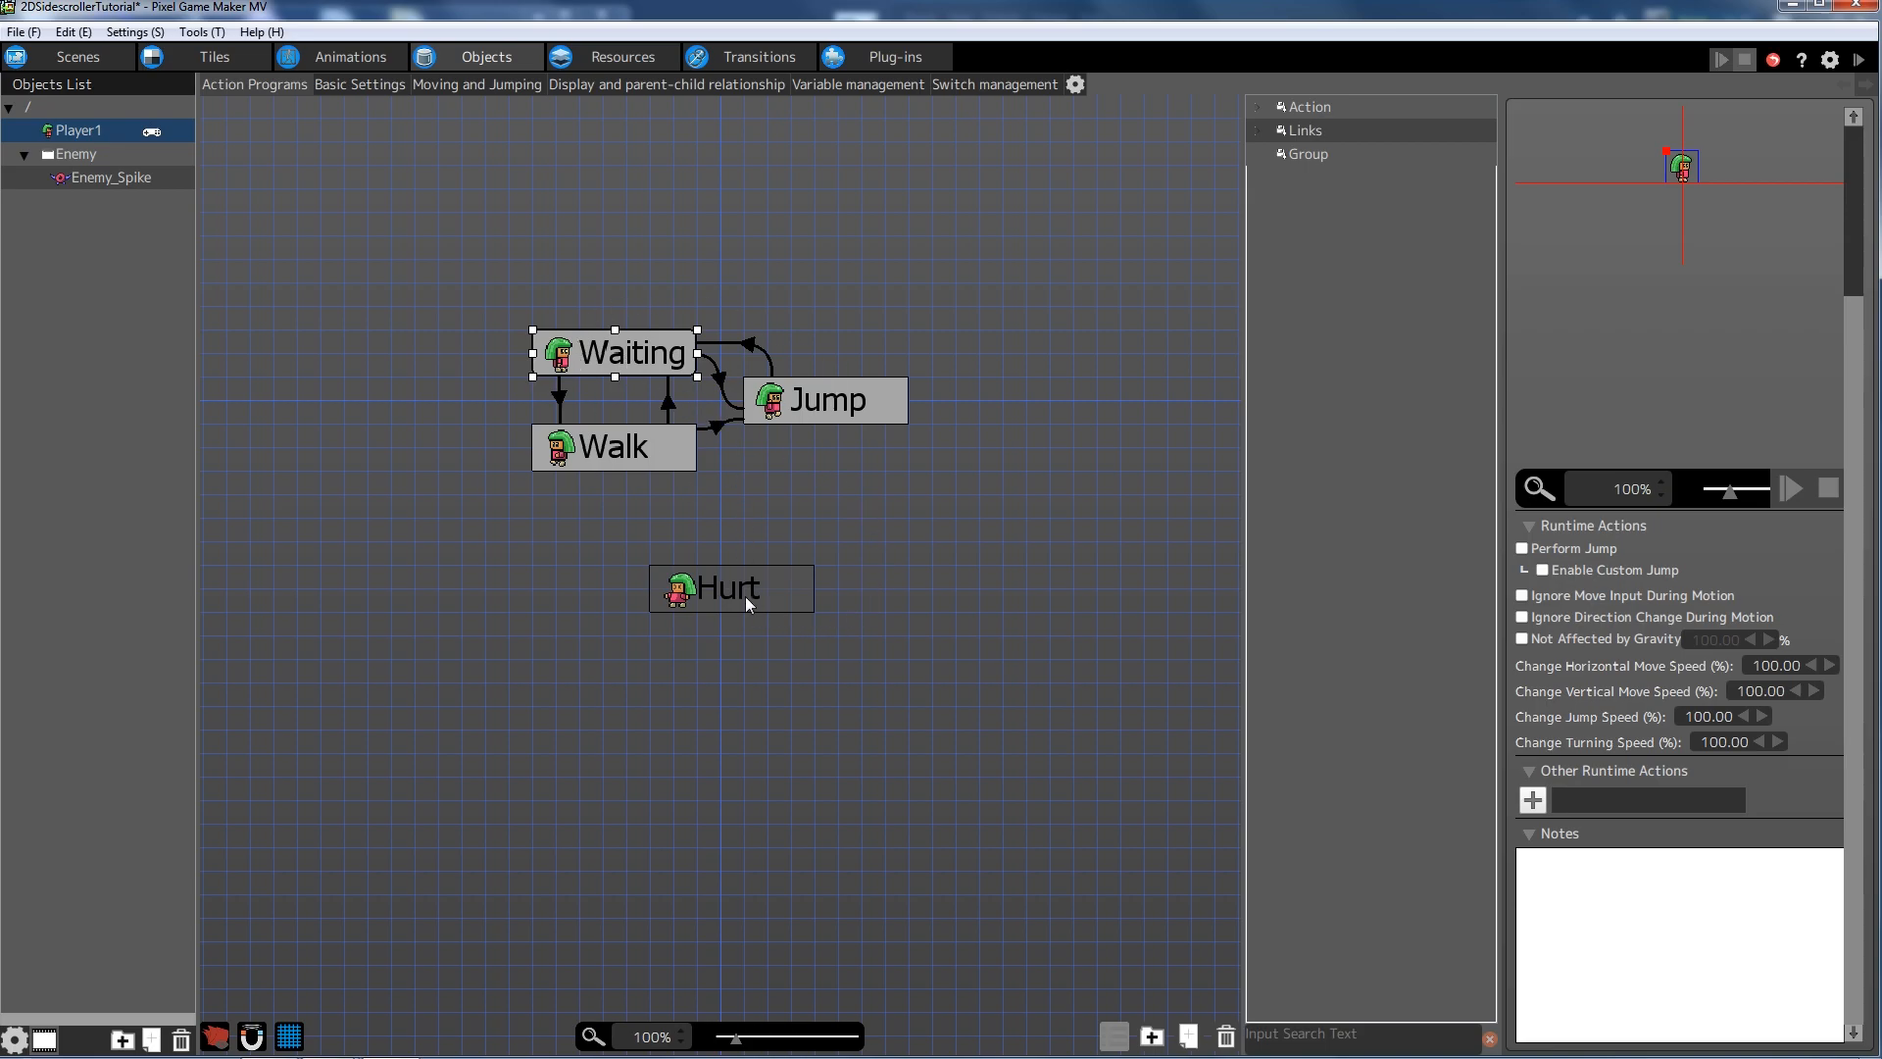
right_click(596, 348)
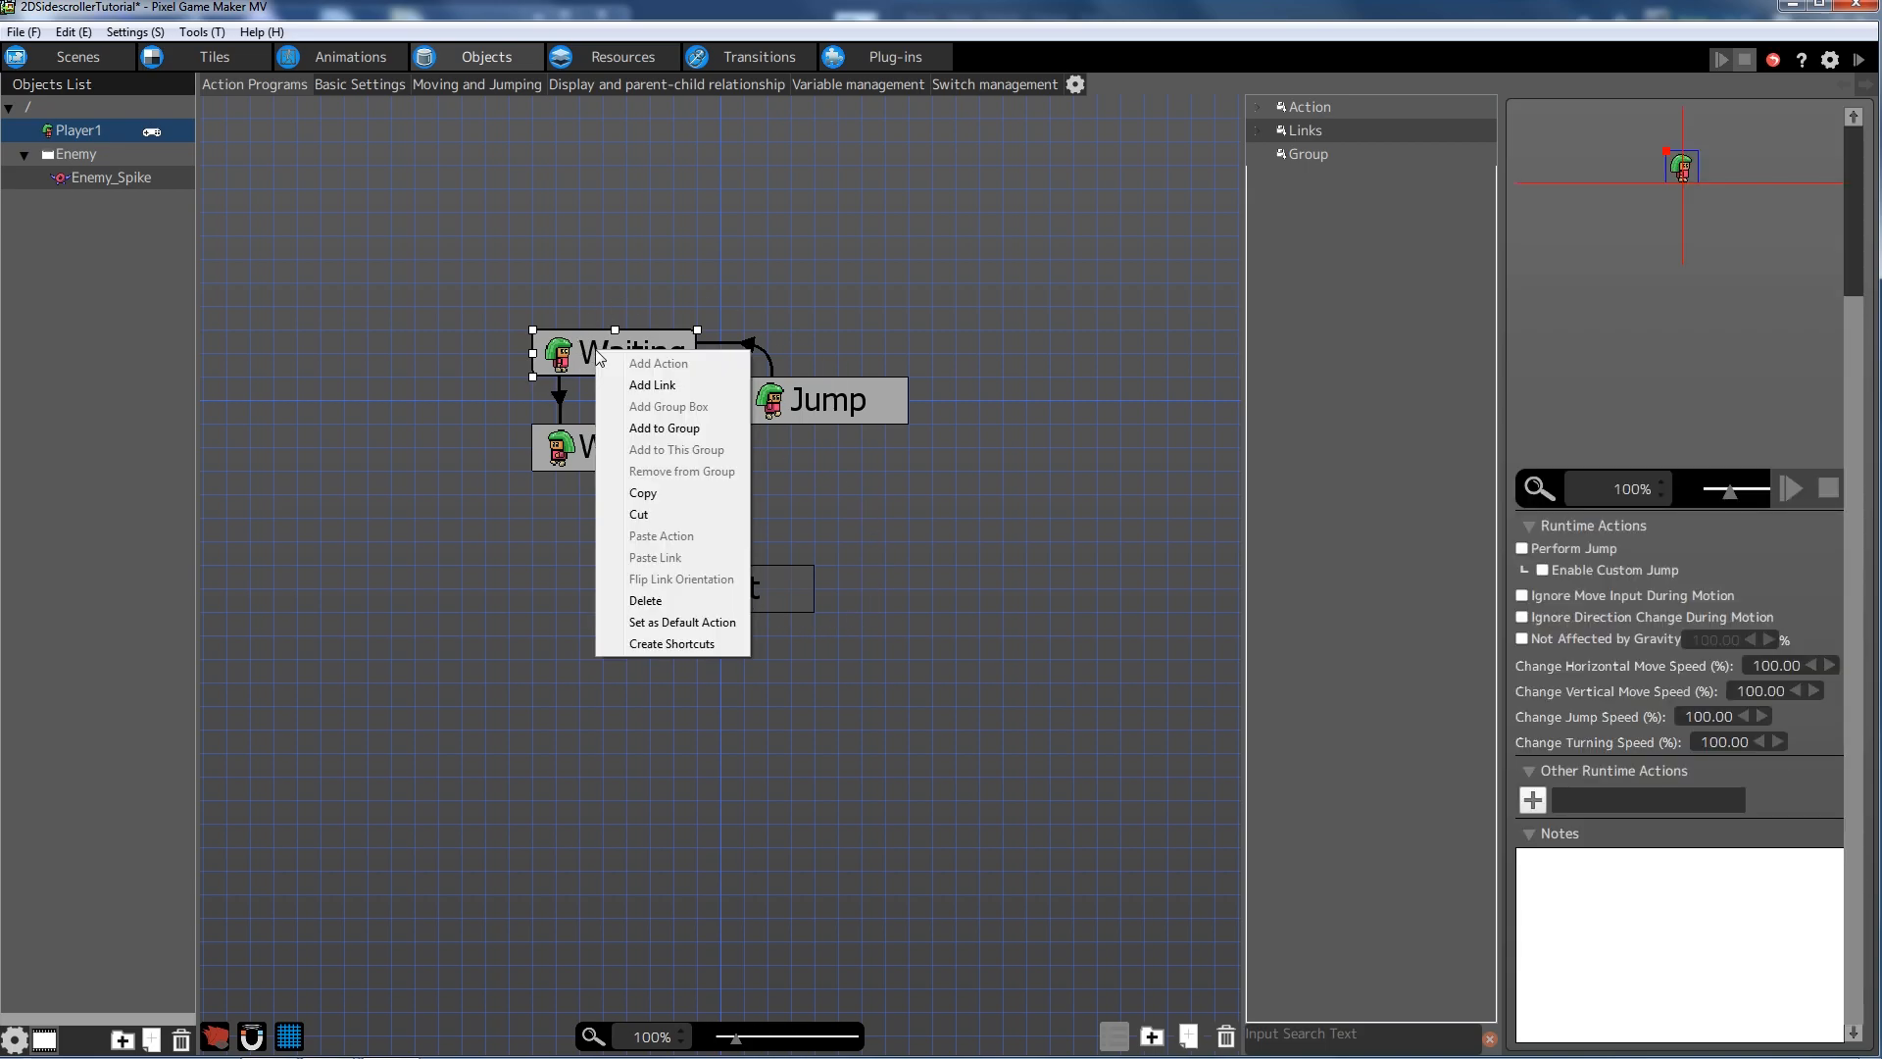
left_click(667, 386)
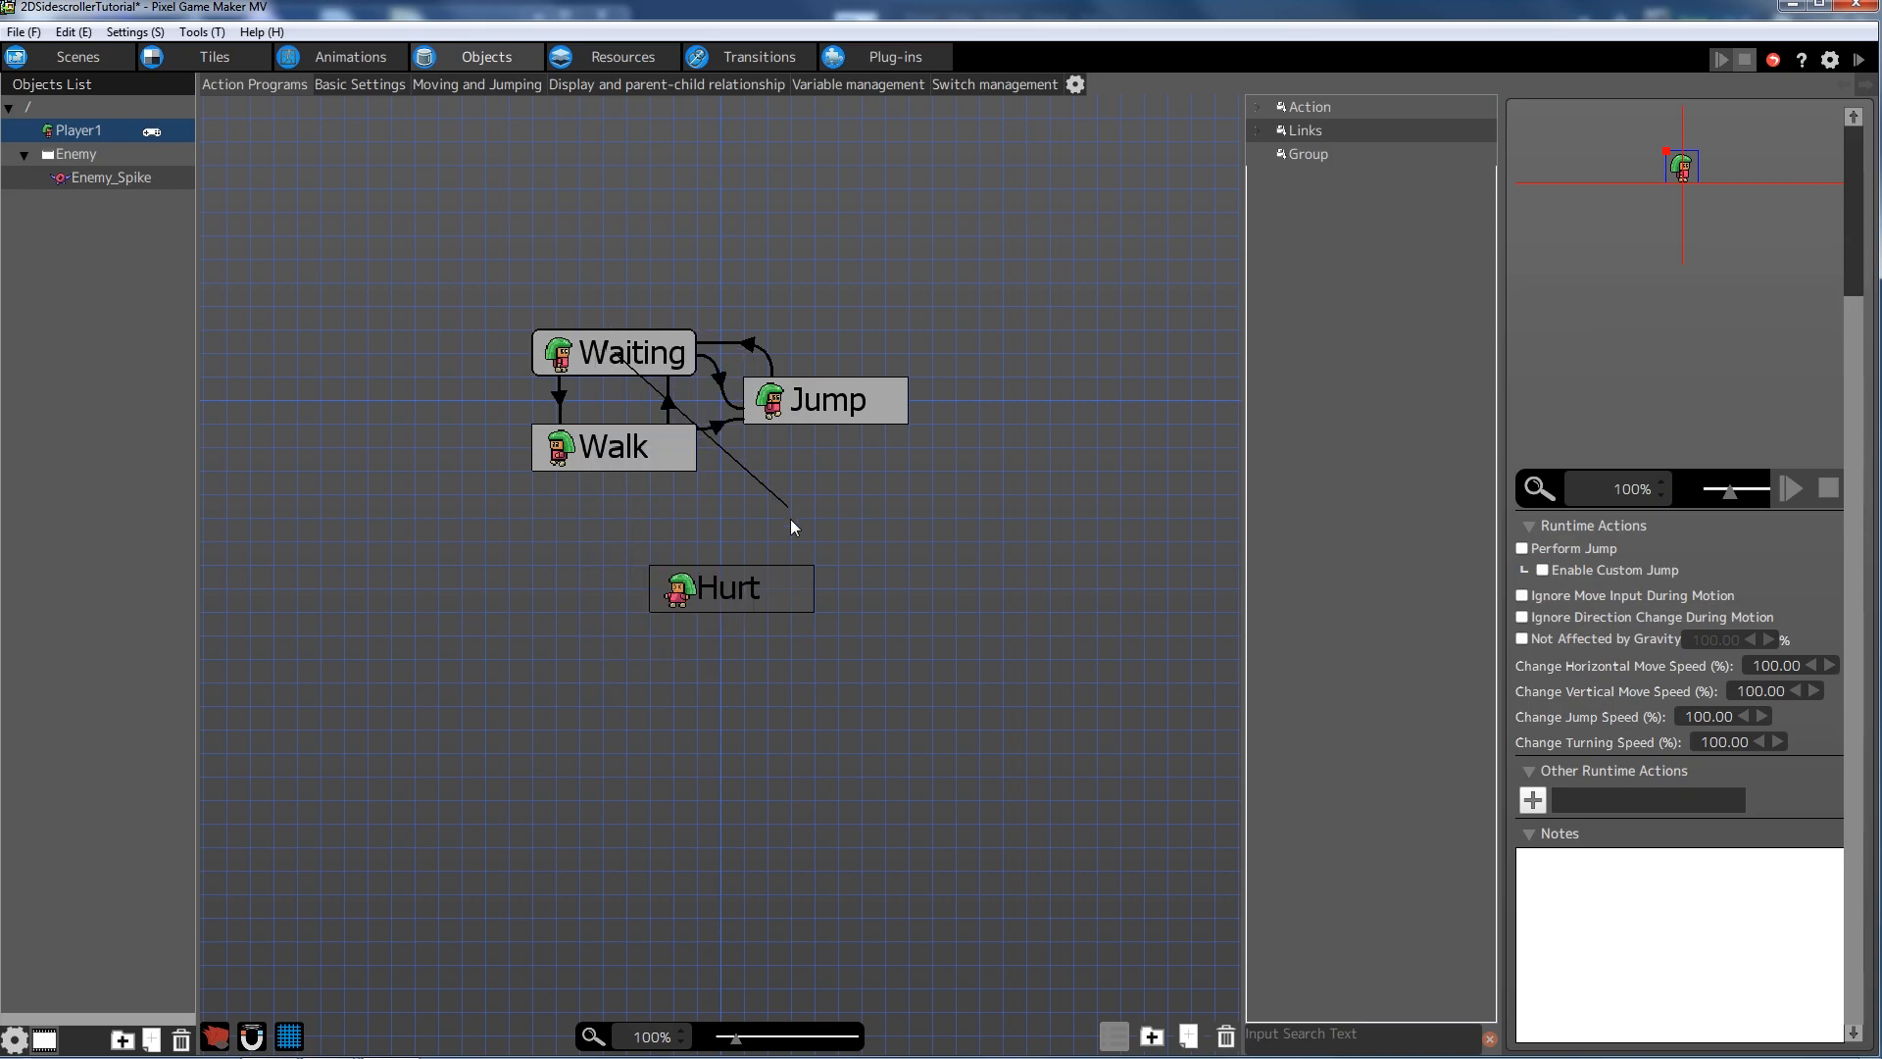
left_click(743, 591)
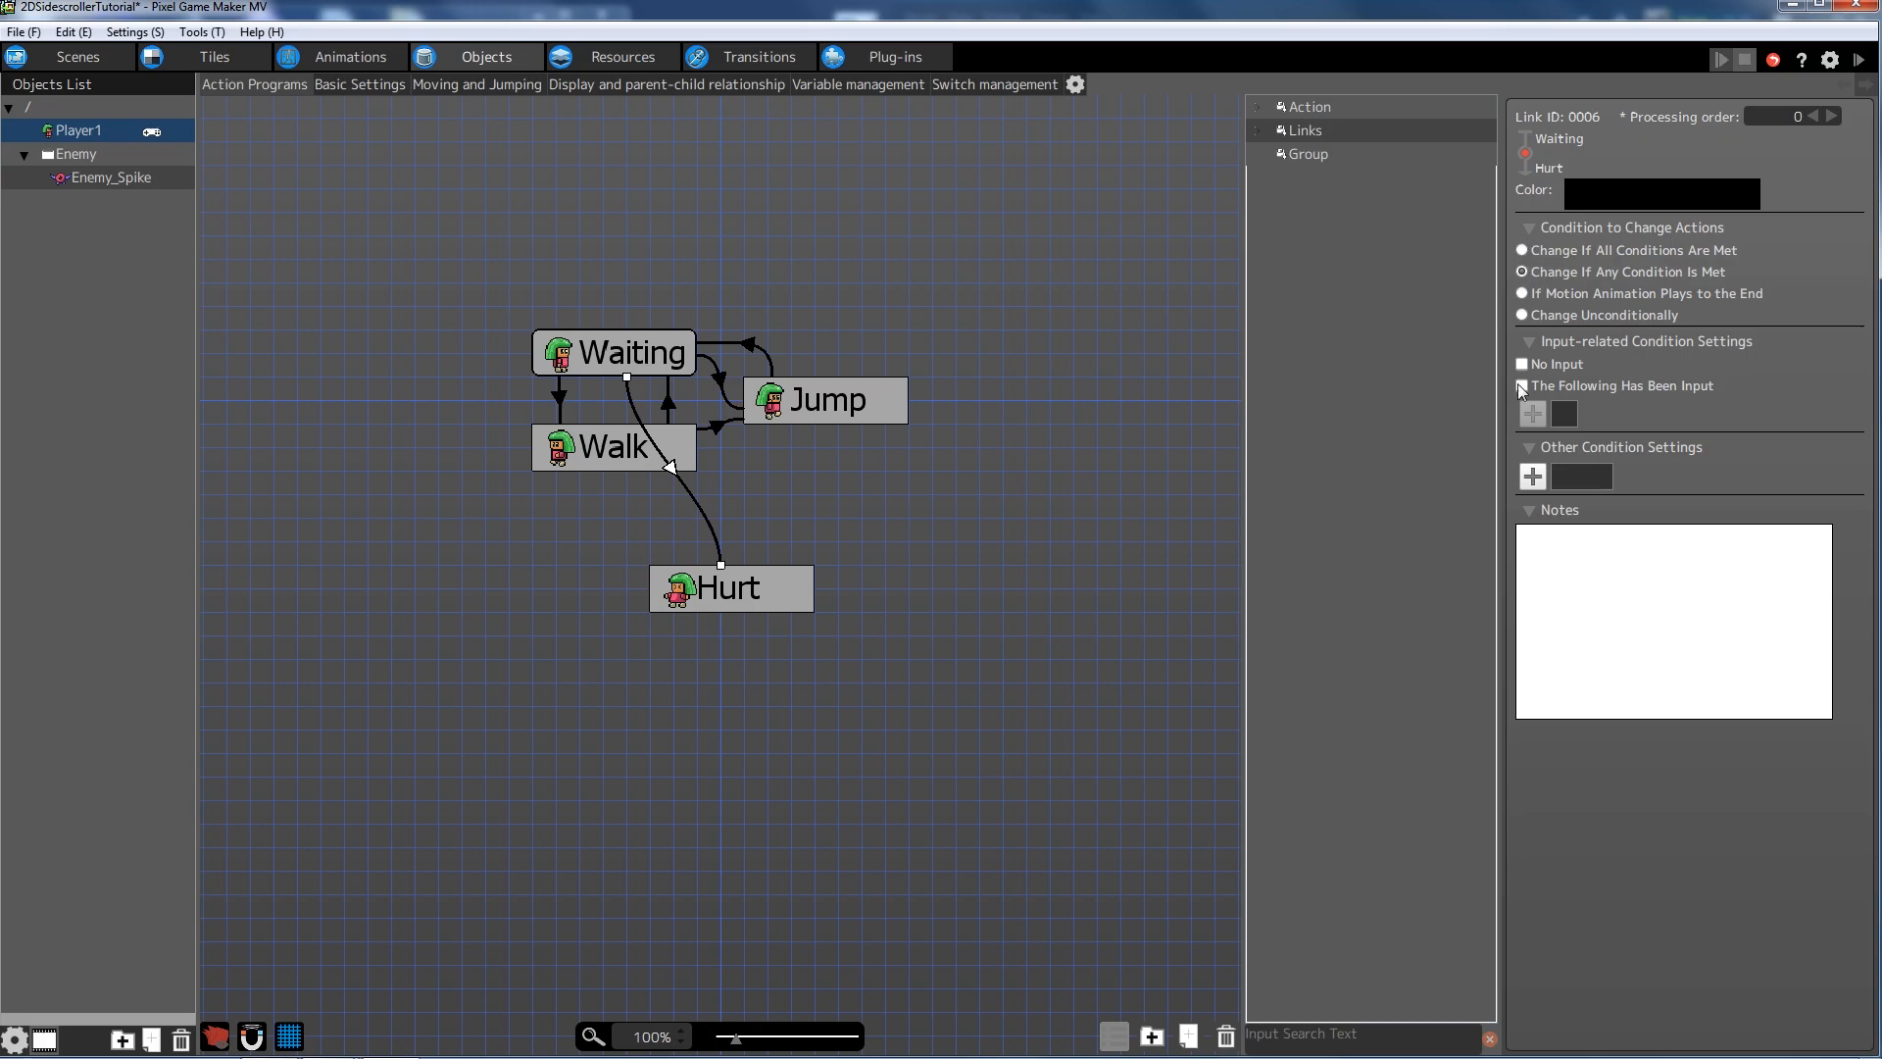
- Give the Waiting-to-Hurt link a Hit an Attack Detection condition for all four directions, attacked by the Enemy Group
left_click(1533, 476)
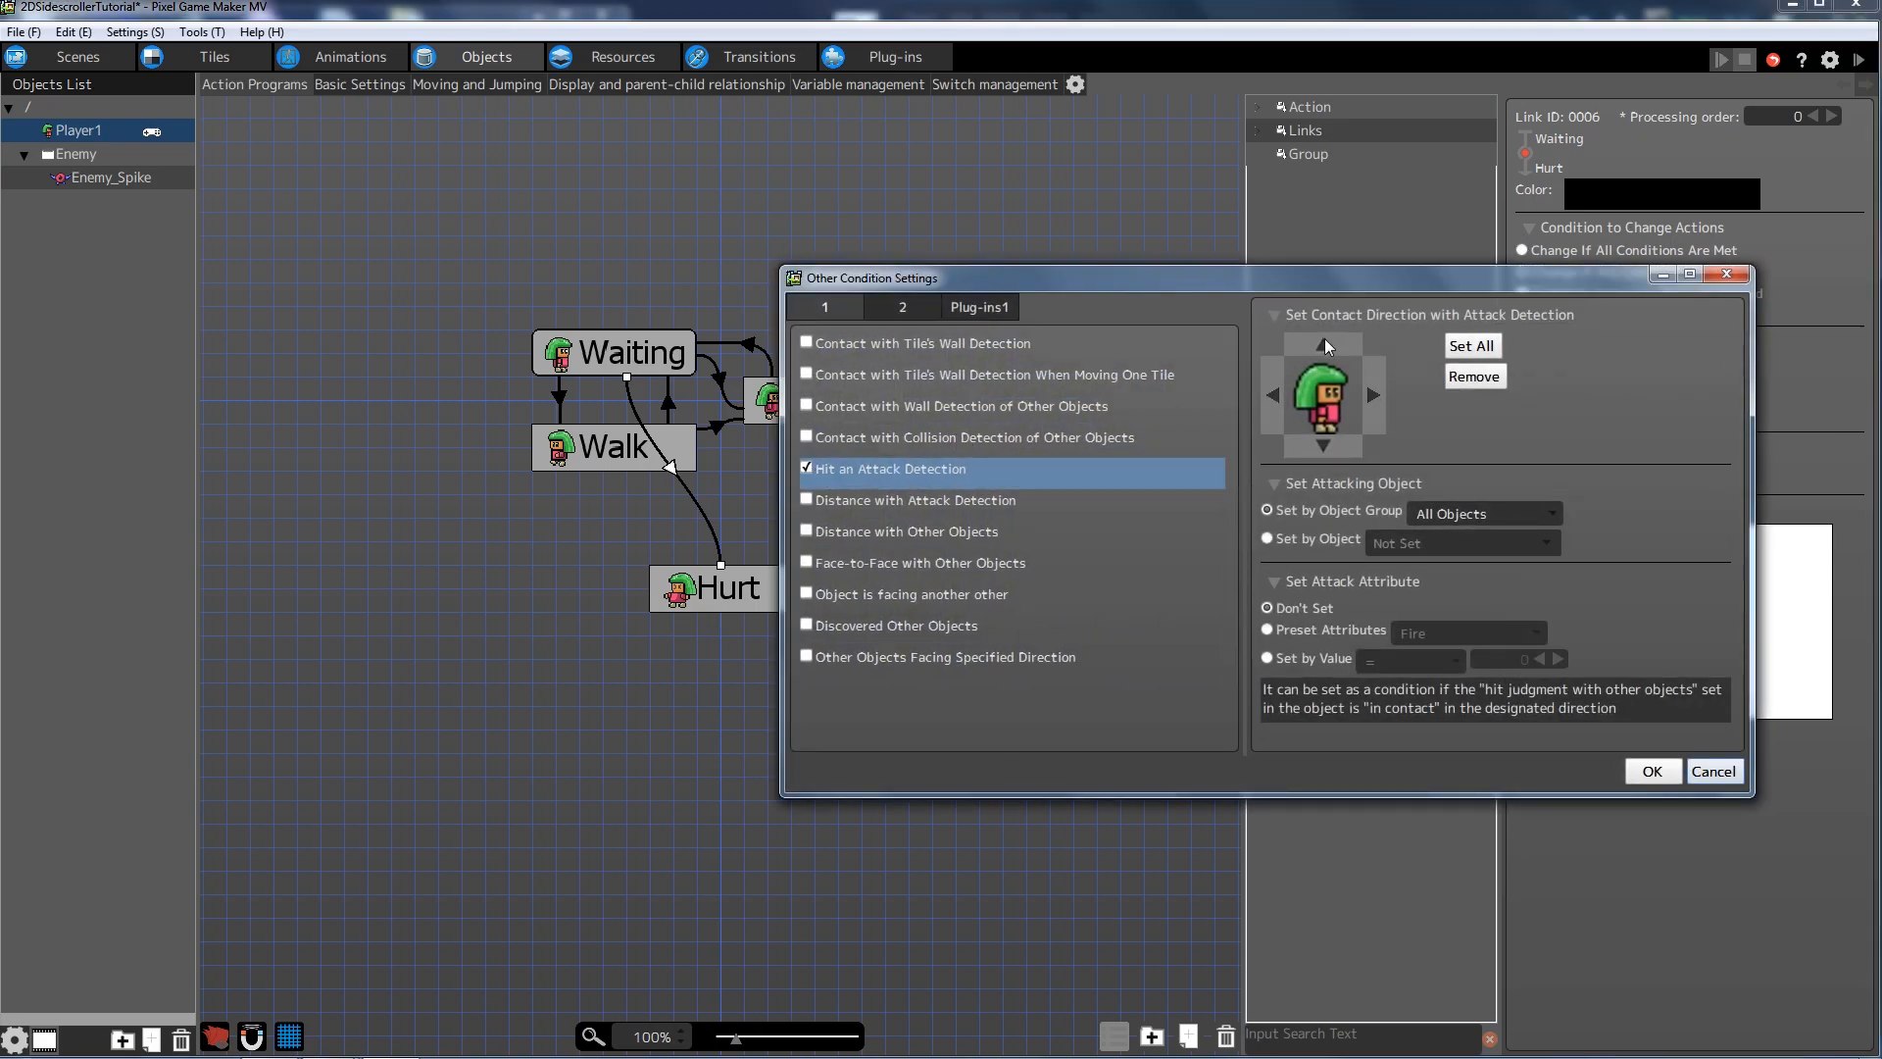
left_click(1269, 404)
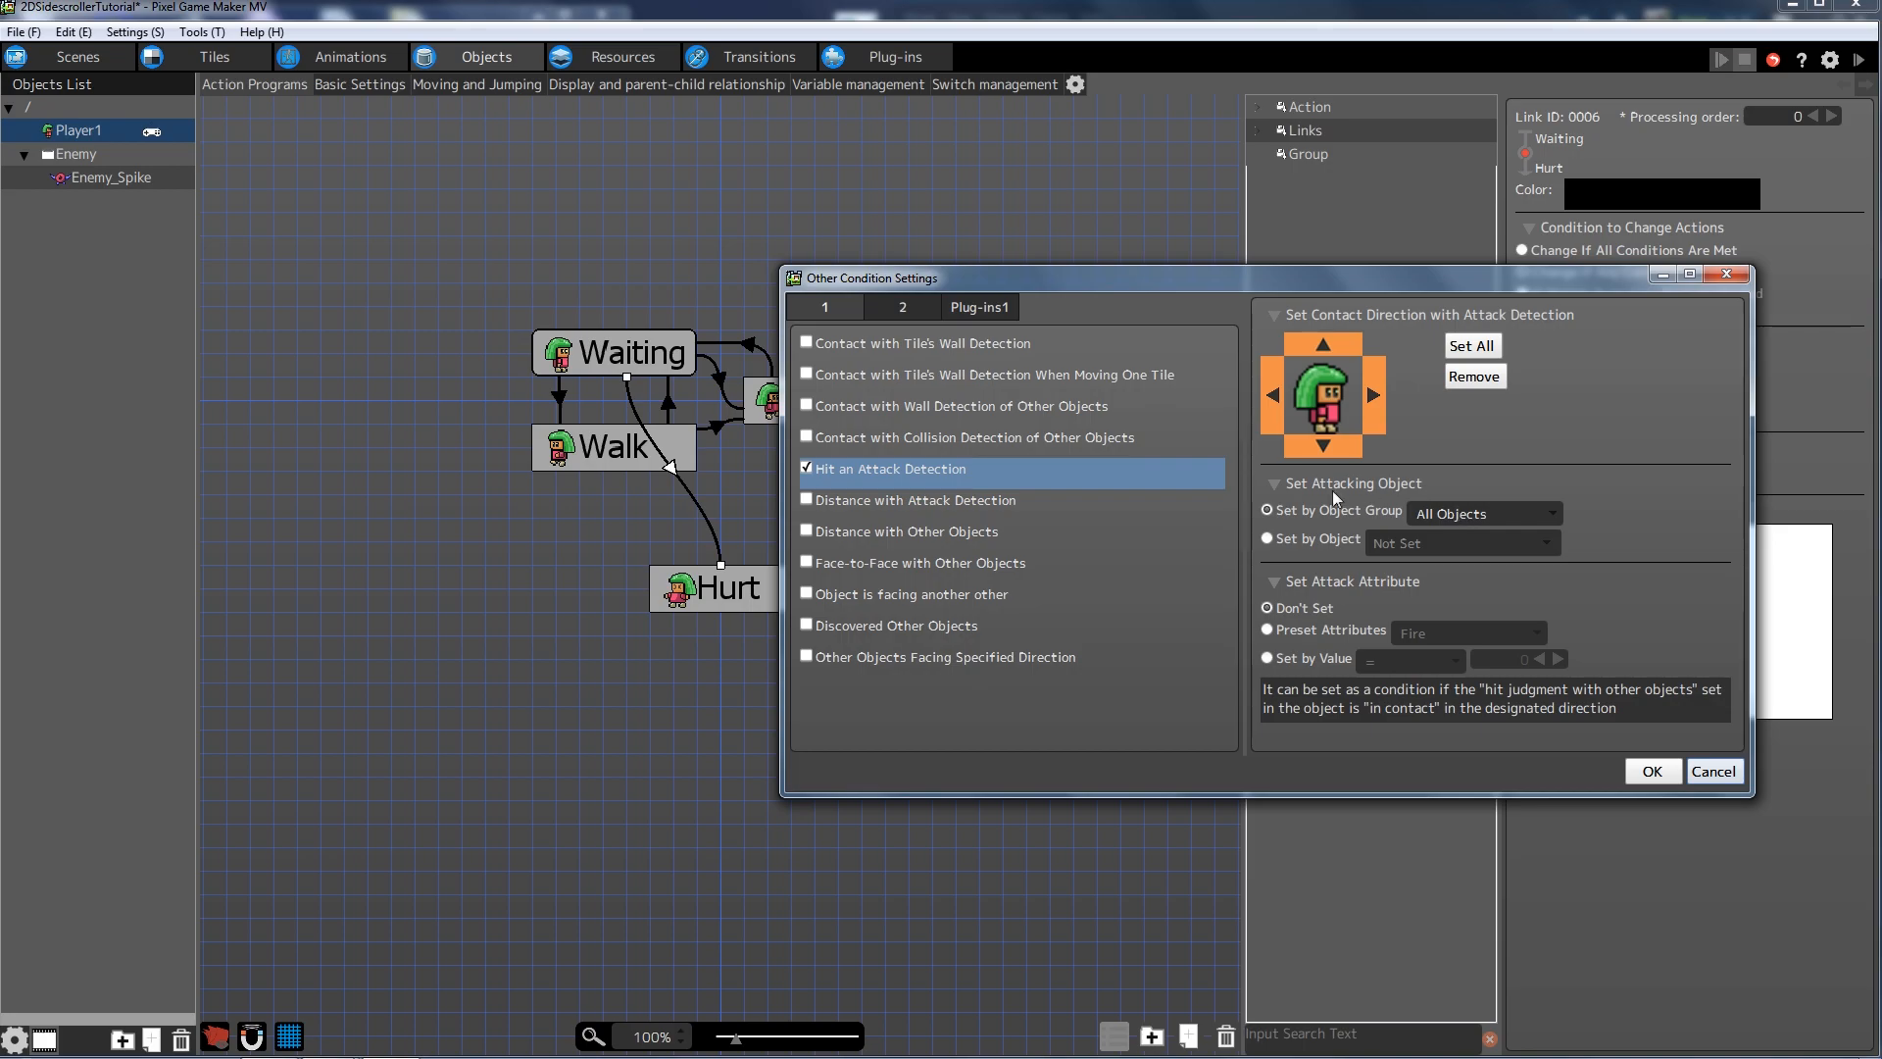
left_click(1503, 512)
left_click(1458, 578)
left_click(1652, 770)
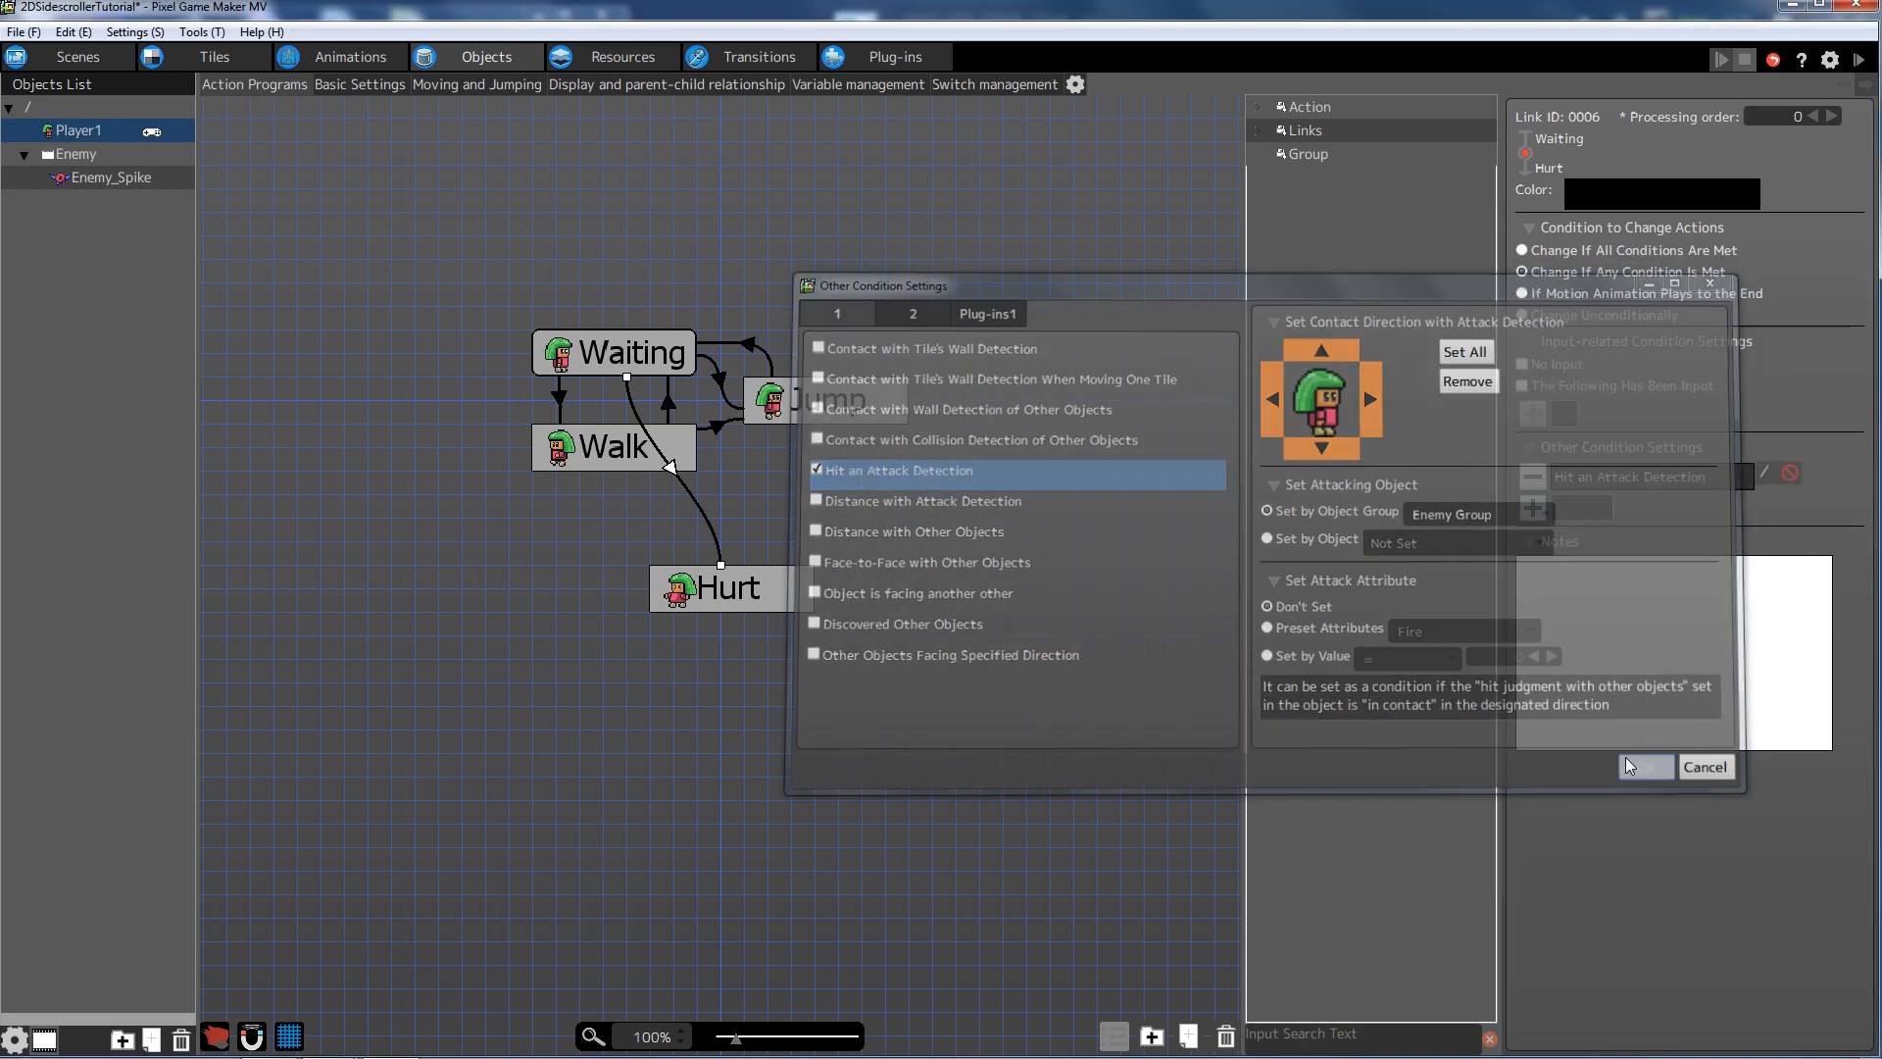
- Add a link from the Walk action to the Hurt action
left_click(620, 450)
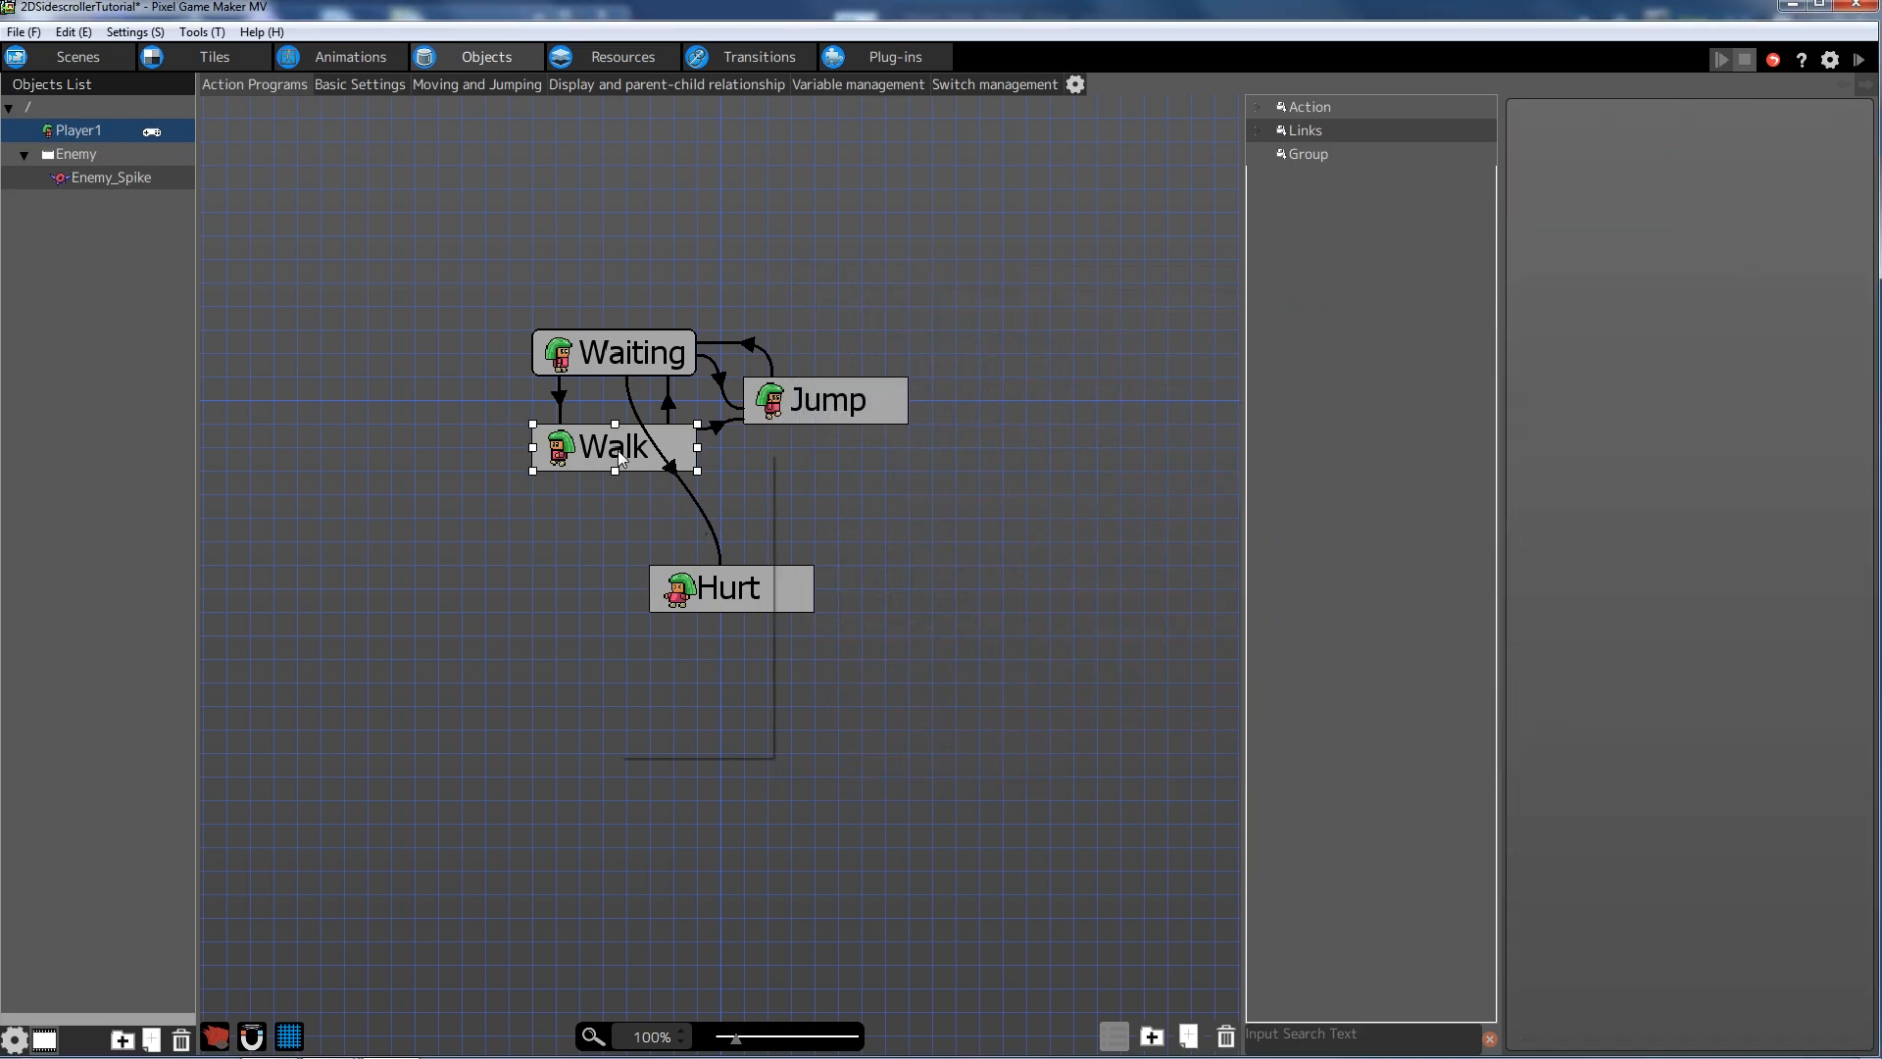
right_click(619, 450)
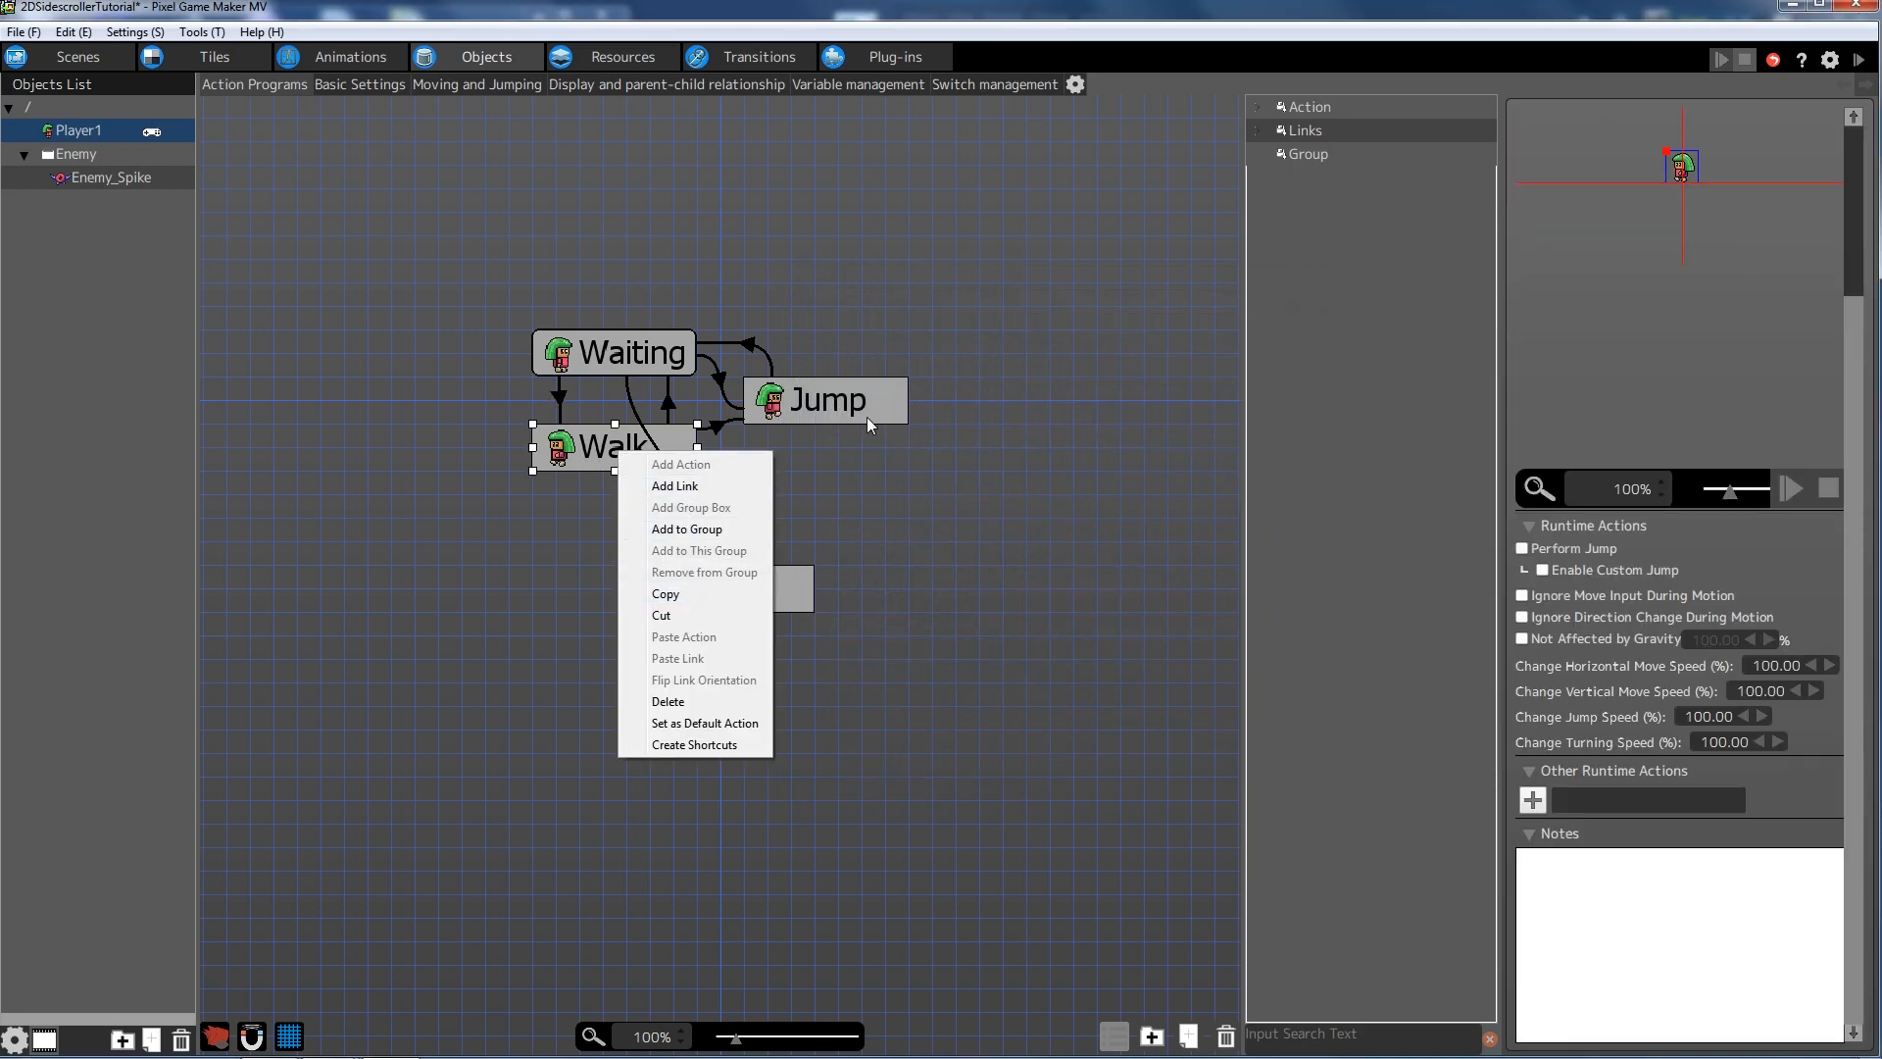
left_click(676, 485)
left_click(732, 586)
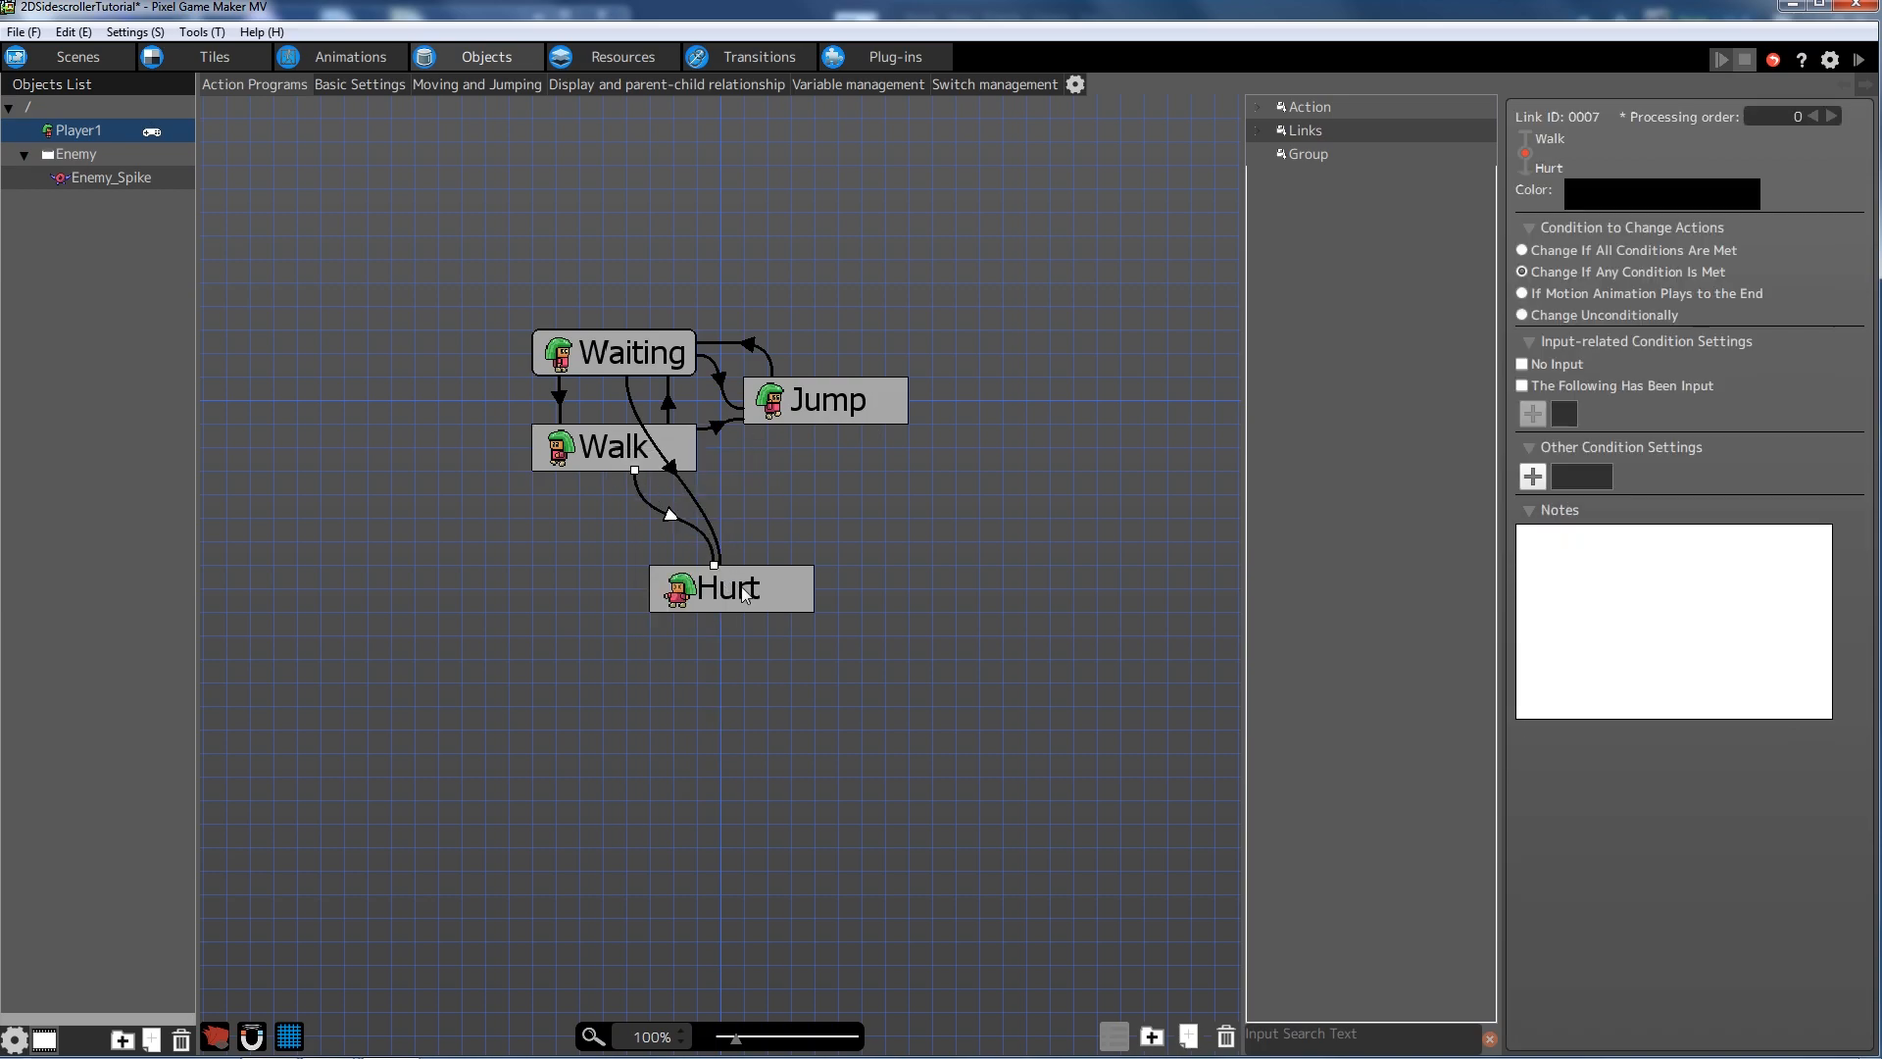
- Give the Walk-to-Hurt link a Hit an Attack Detection condition for all four directions, attacked by the Enemy Group
left_click(1533, 477)
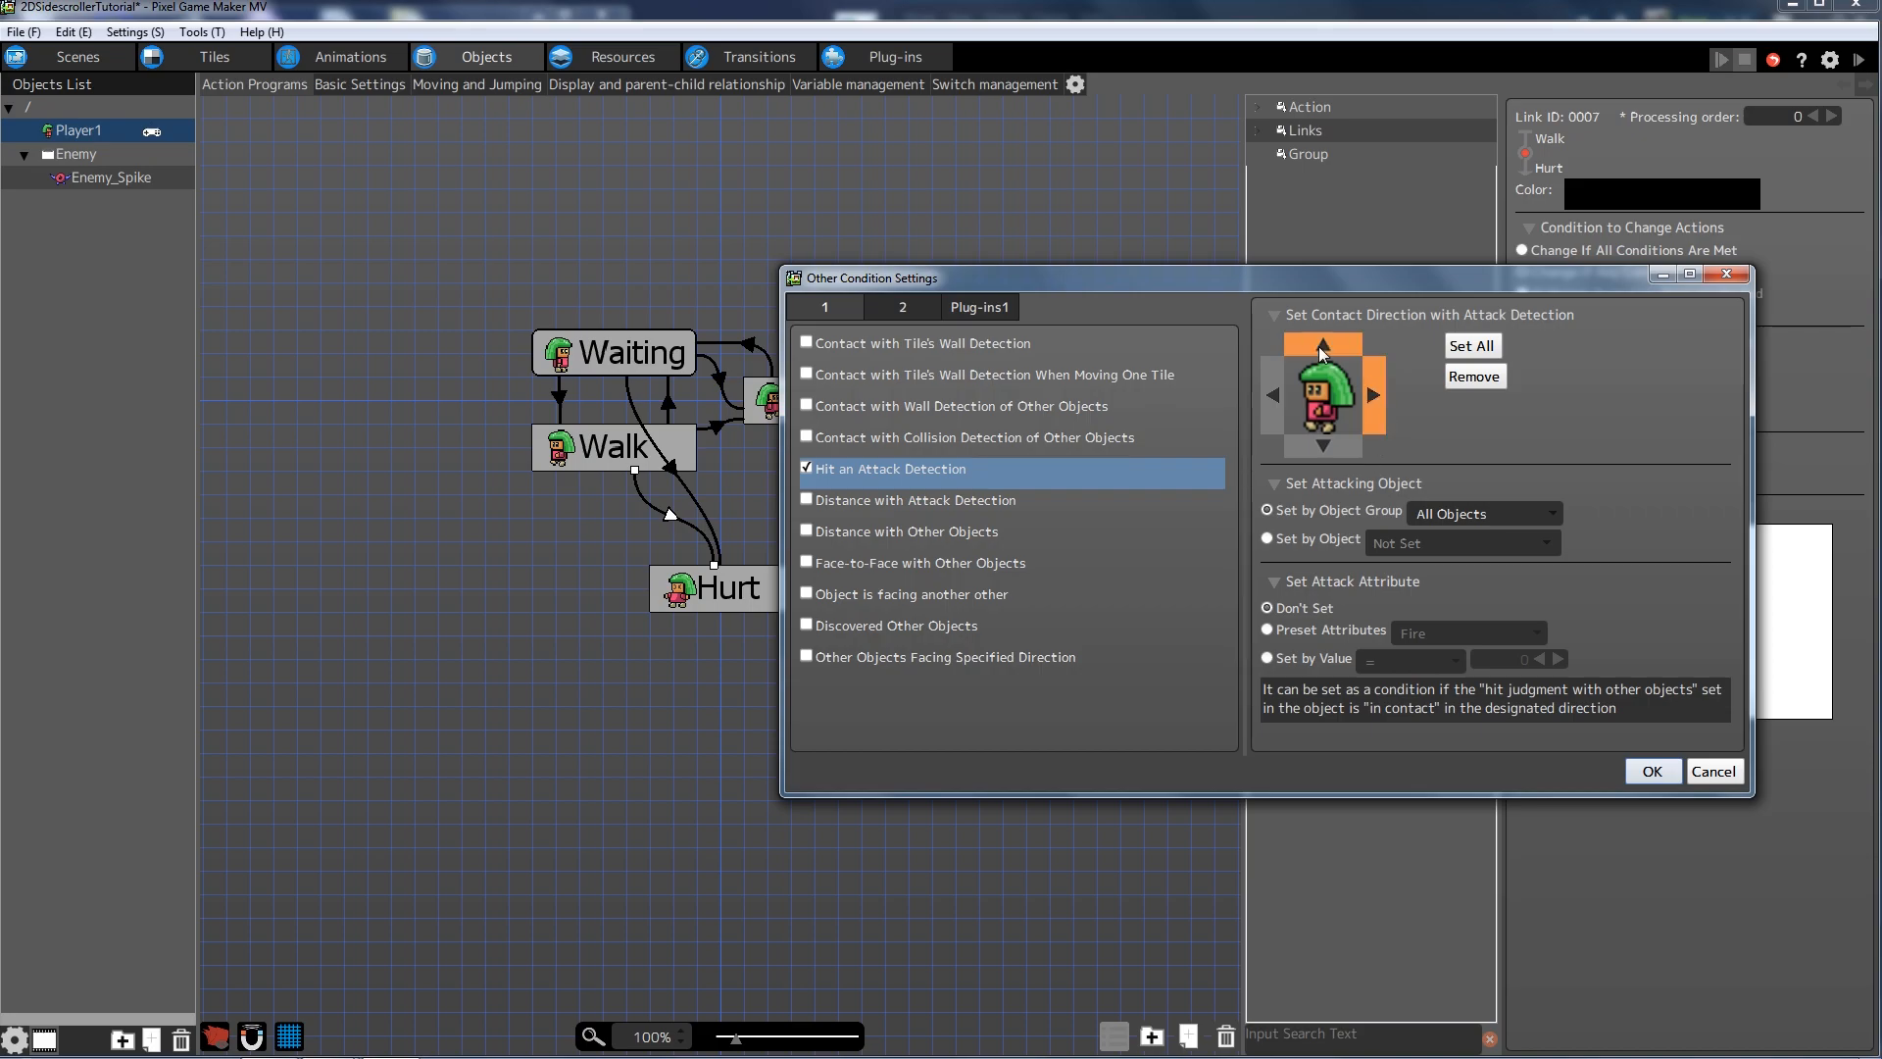
left_click(1323, 447)
left_click(1461, 513)
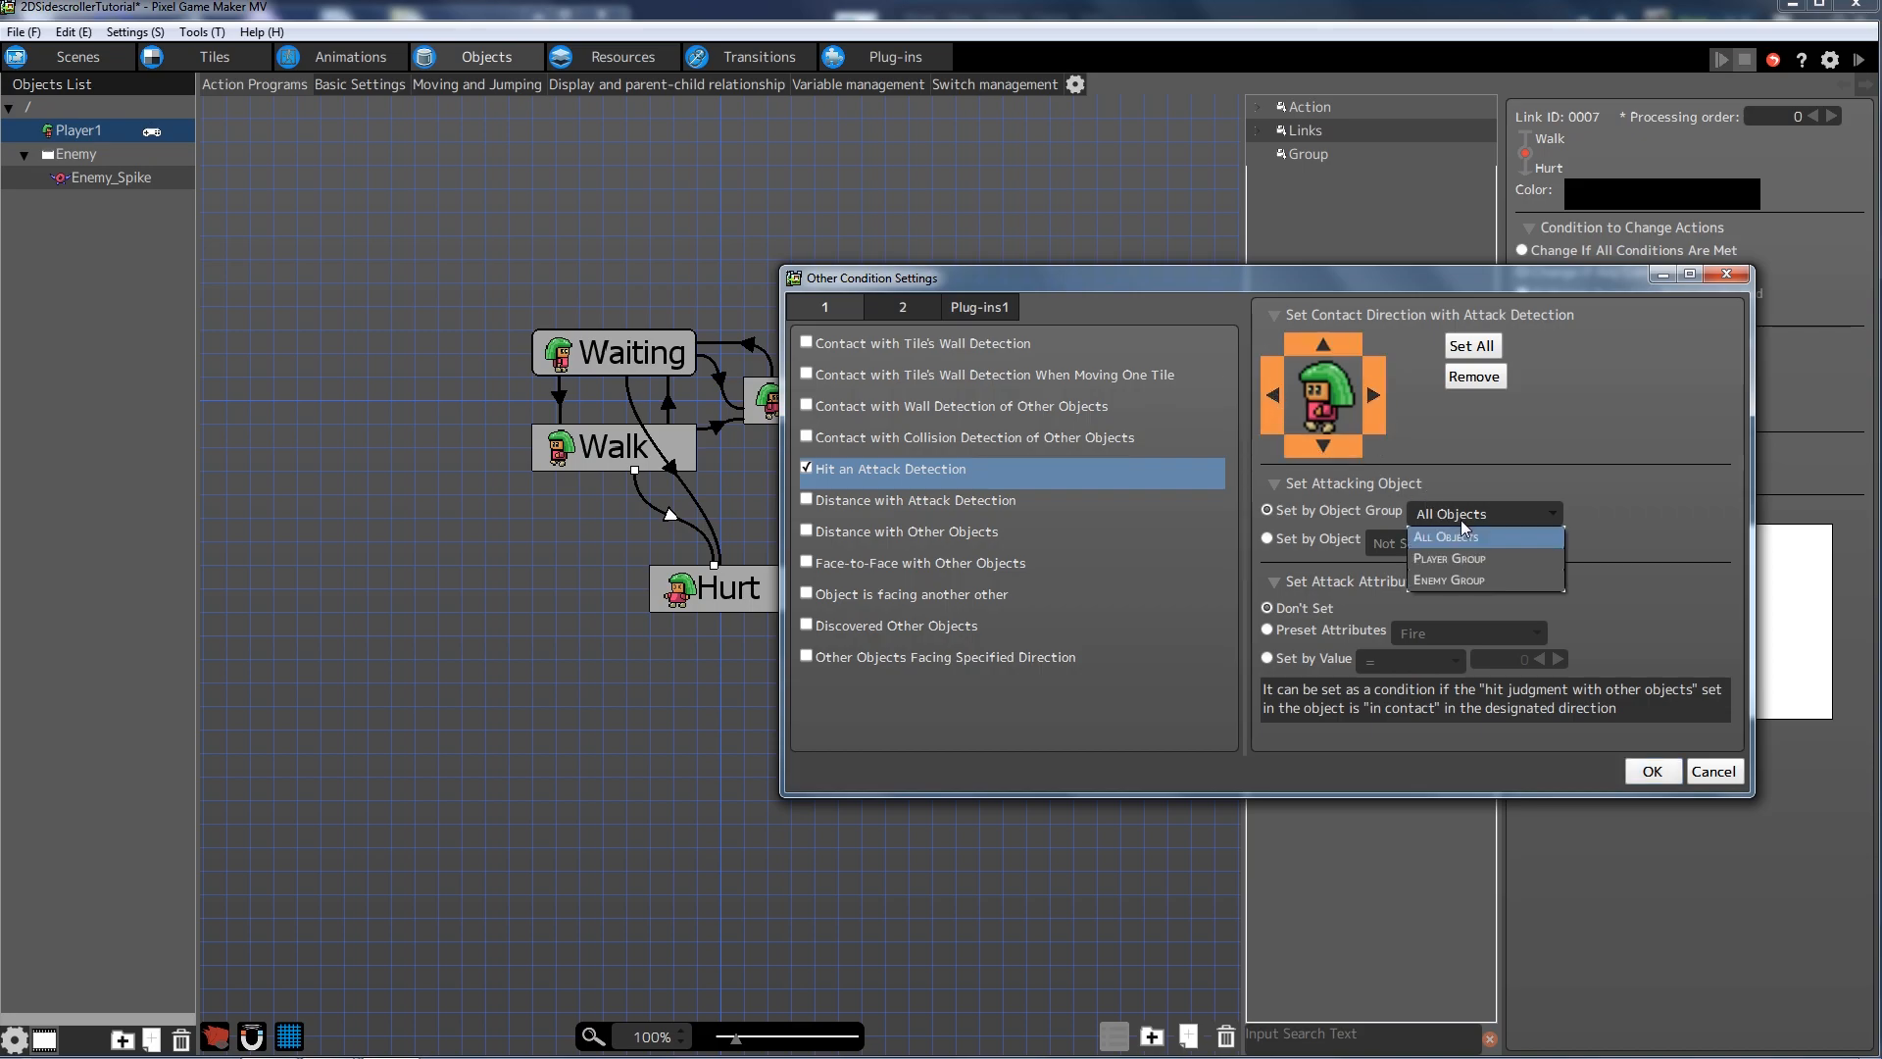
left_click(1478, 573)
key("Return")
- Add a link from the Jump action to the Hurt action
left_click(820, 419)
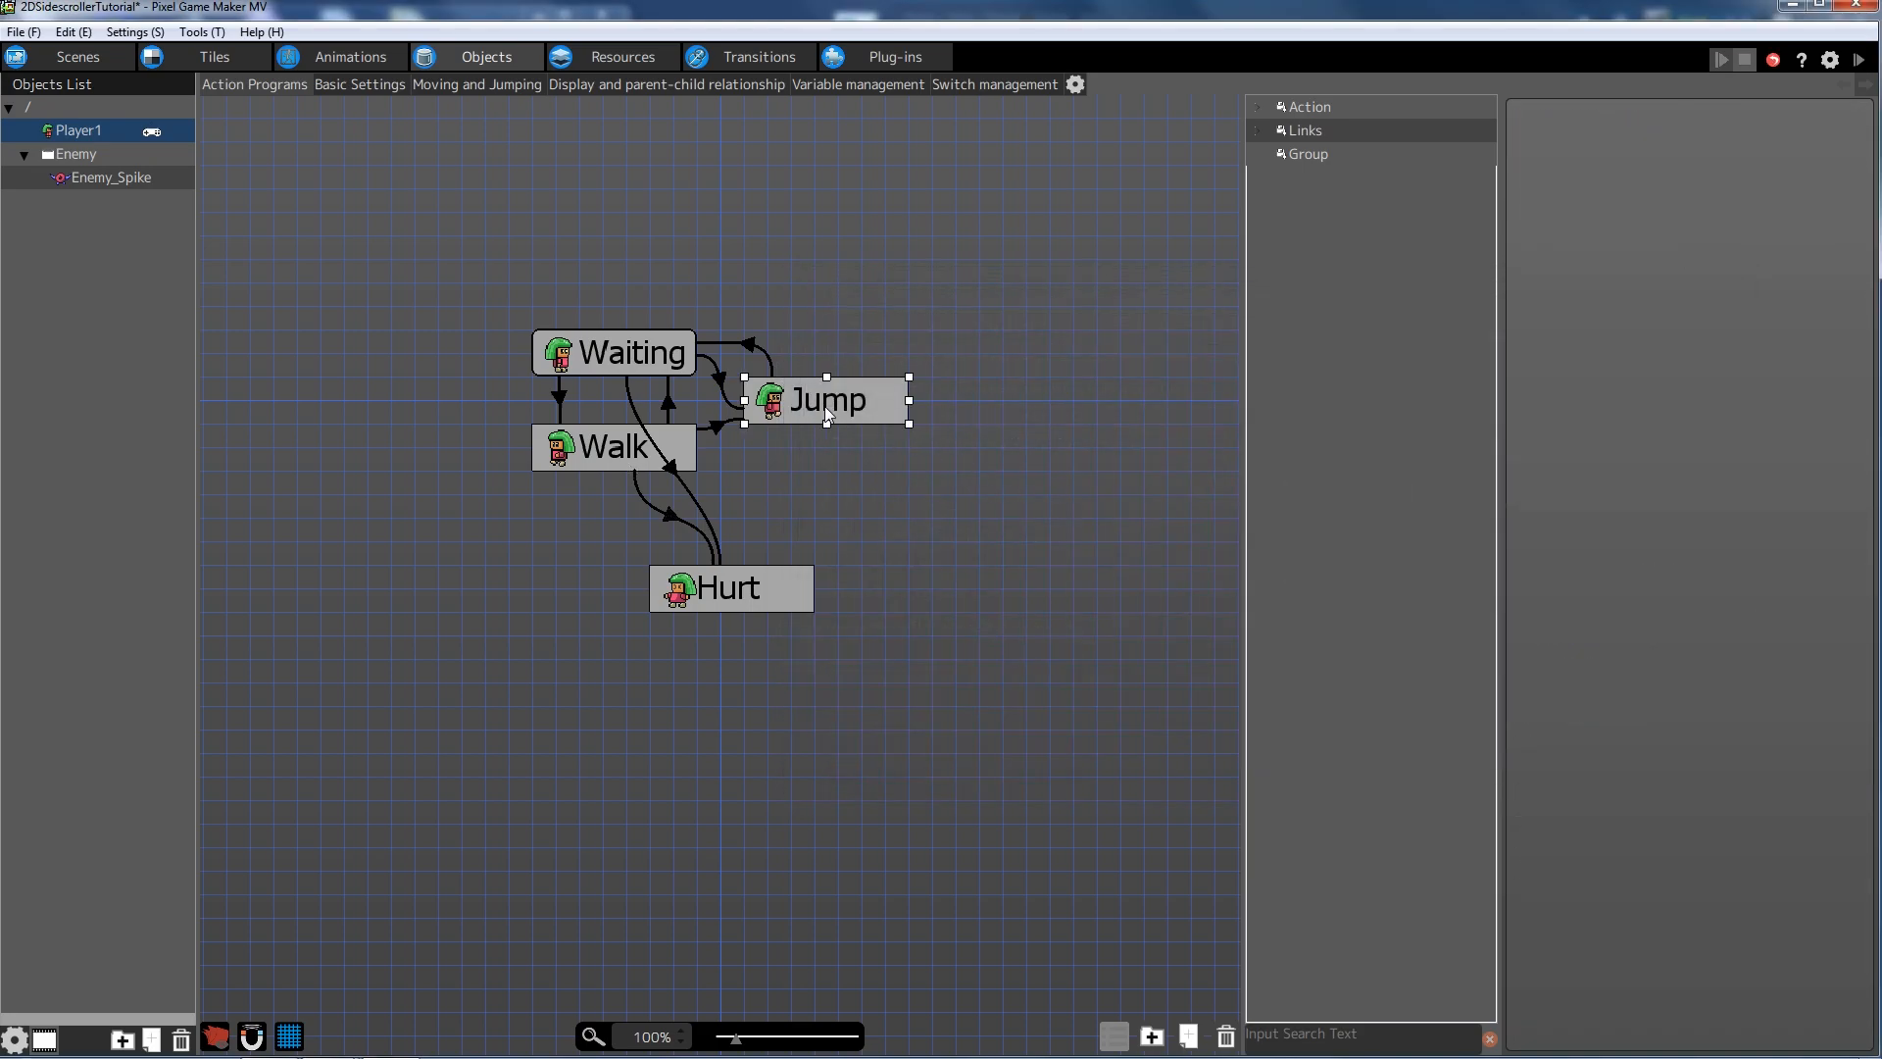
right_click(825, 406)
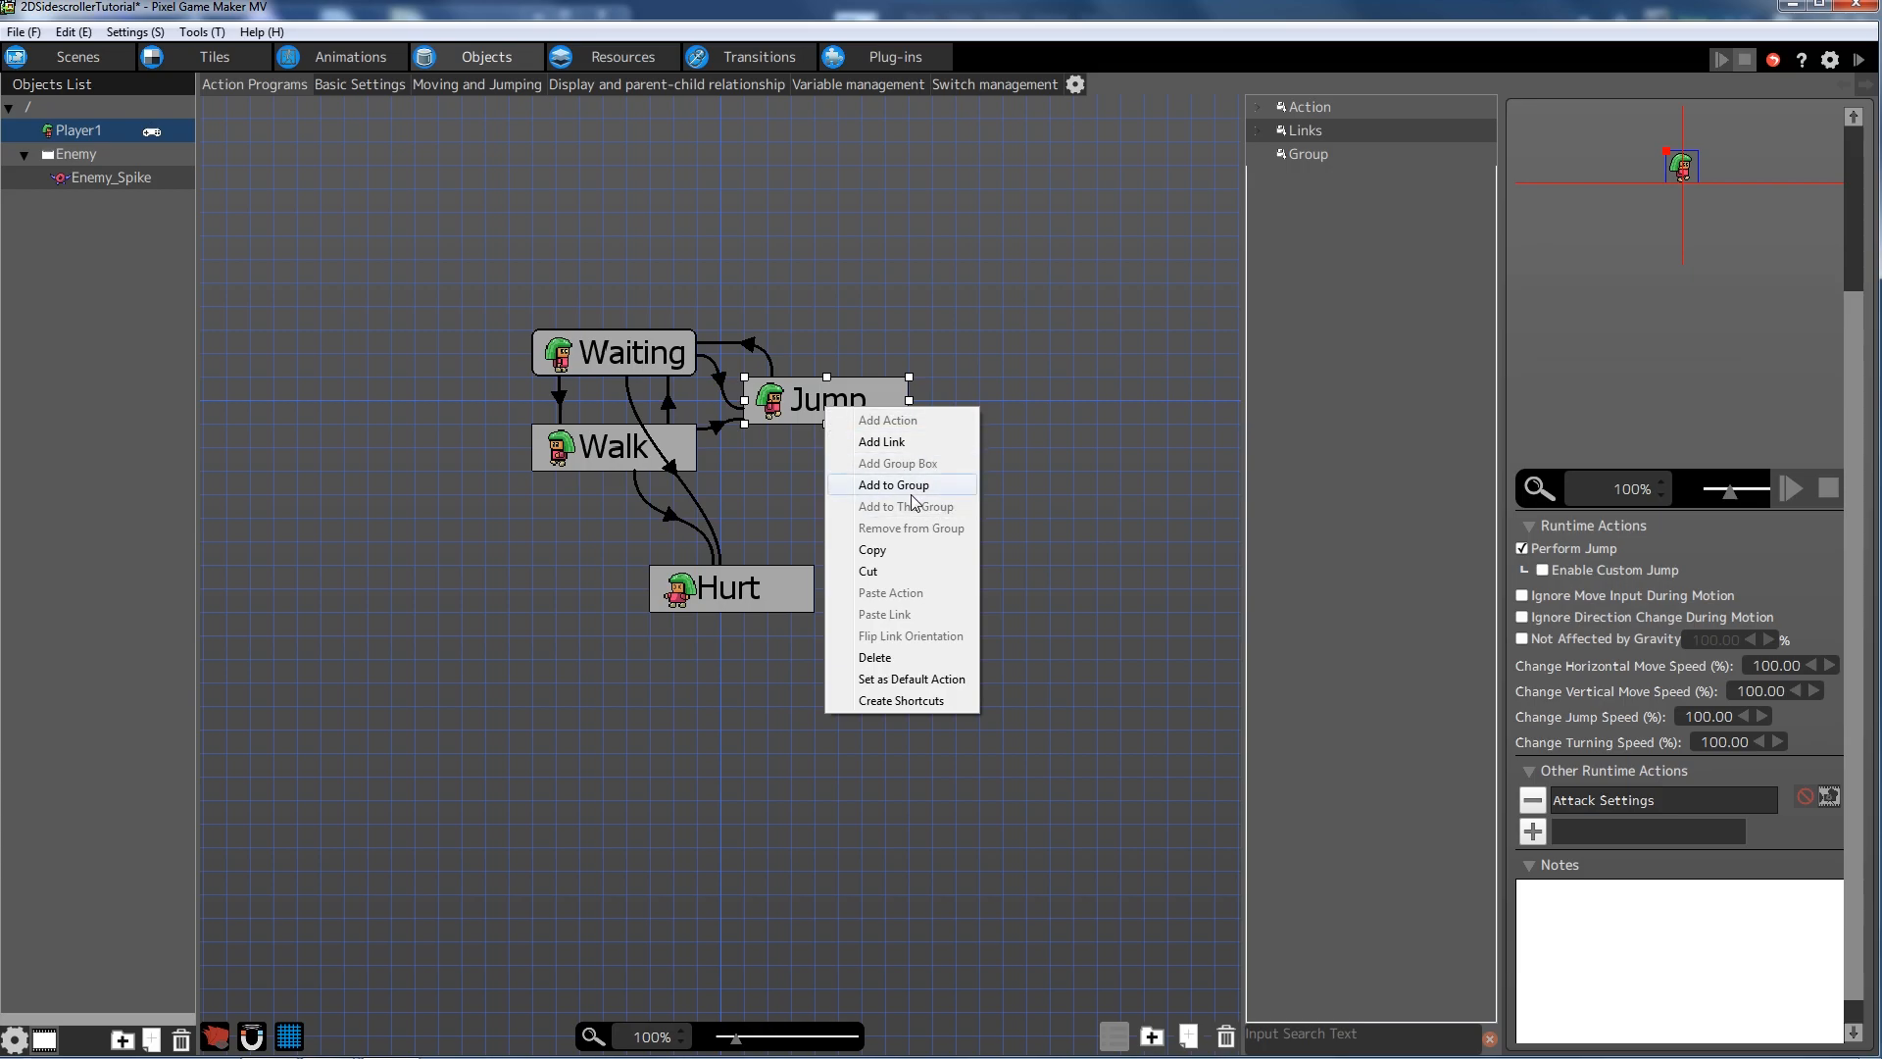
left_click(909, 443)
left_click(772, 584)
- Give the Jump-to-Hurt link a Hit an Attack Detection condition for all four directions, attacked by the Enemy Group
left_click(1532, 477)
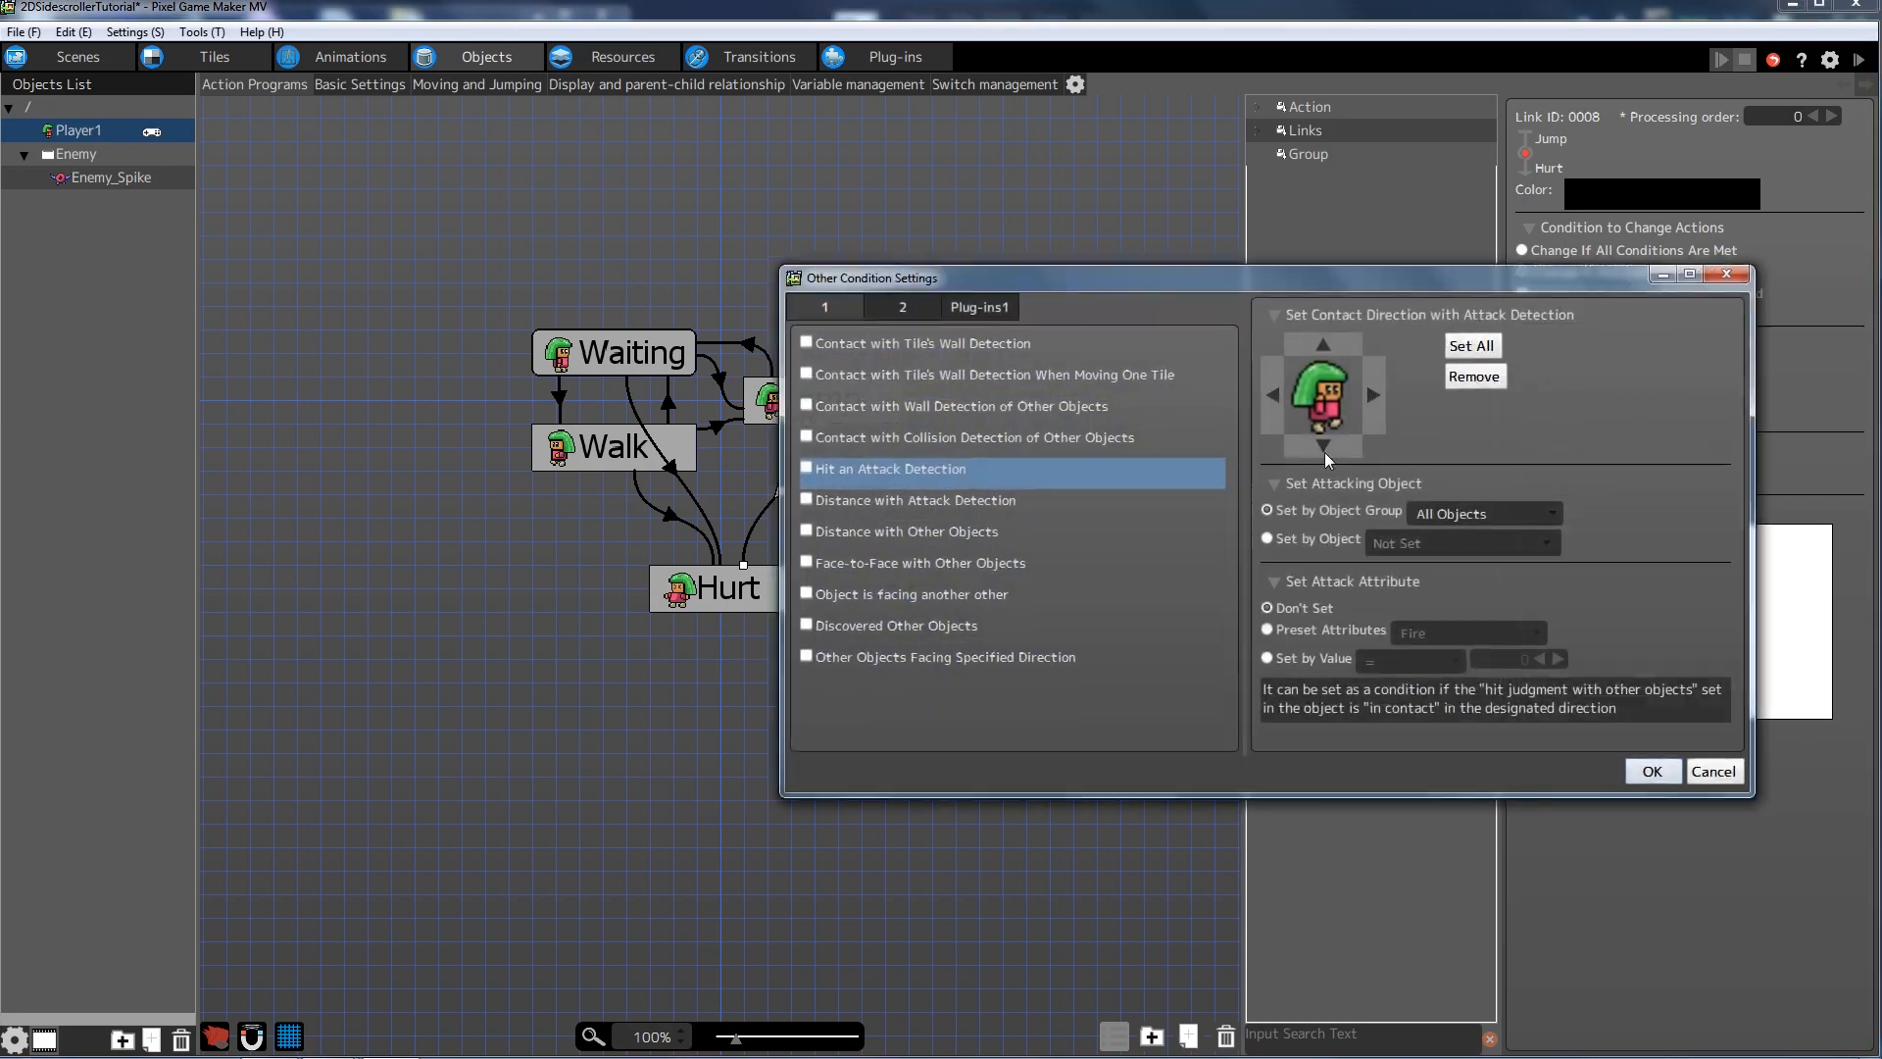
left_click(1365, 375)
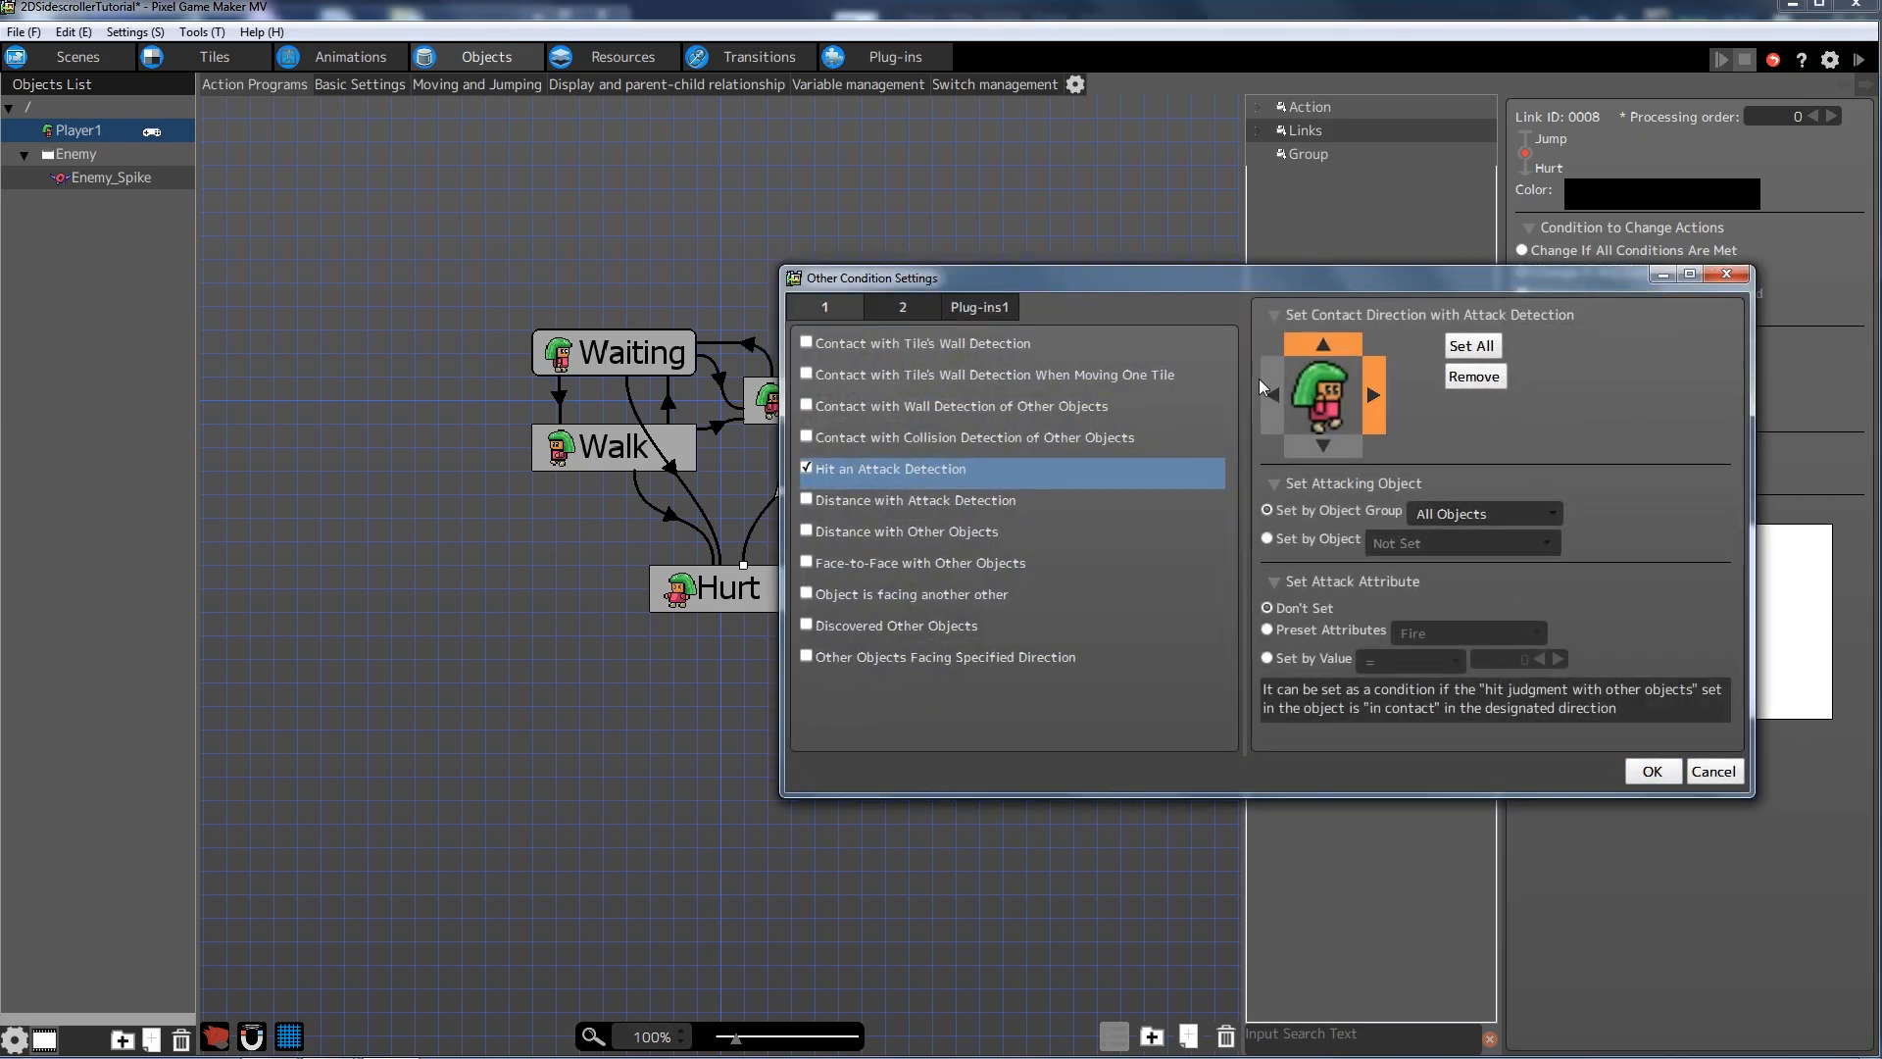
left_click(1313, 445)
left_click(1463, 511)
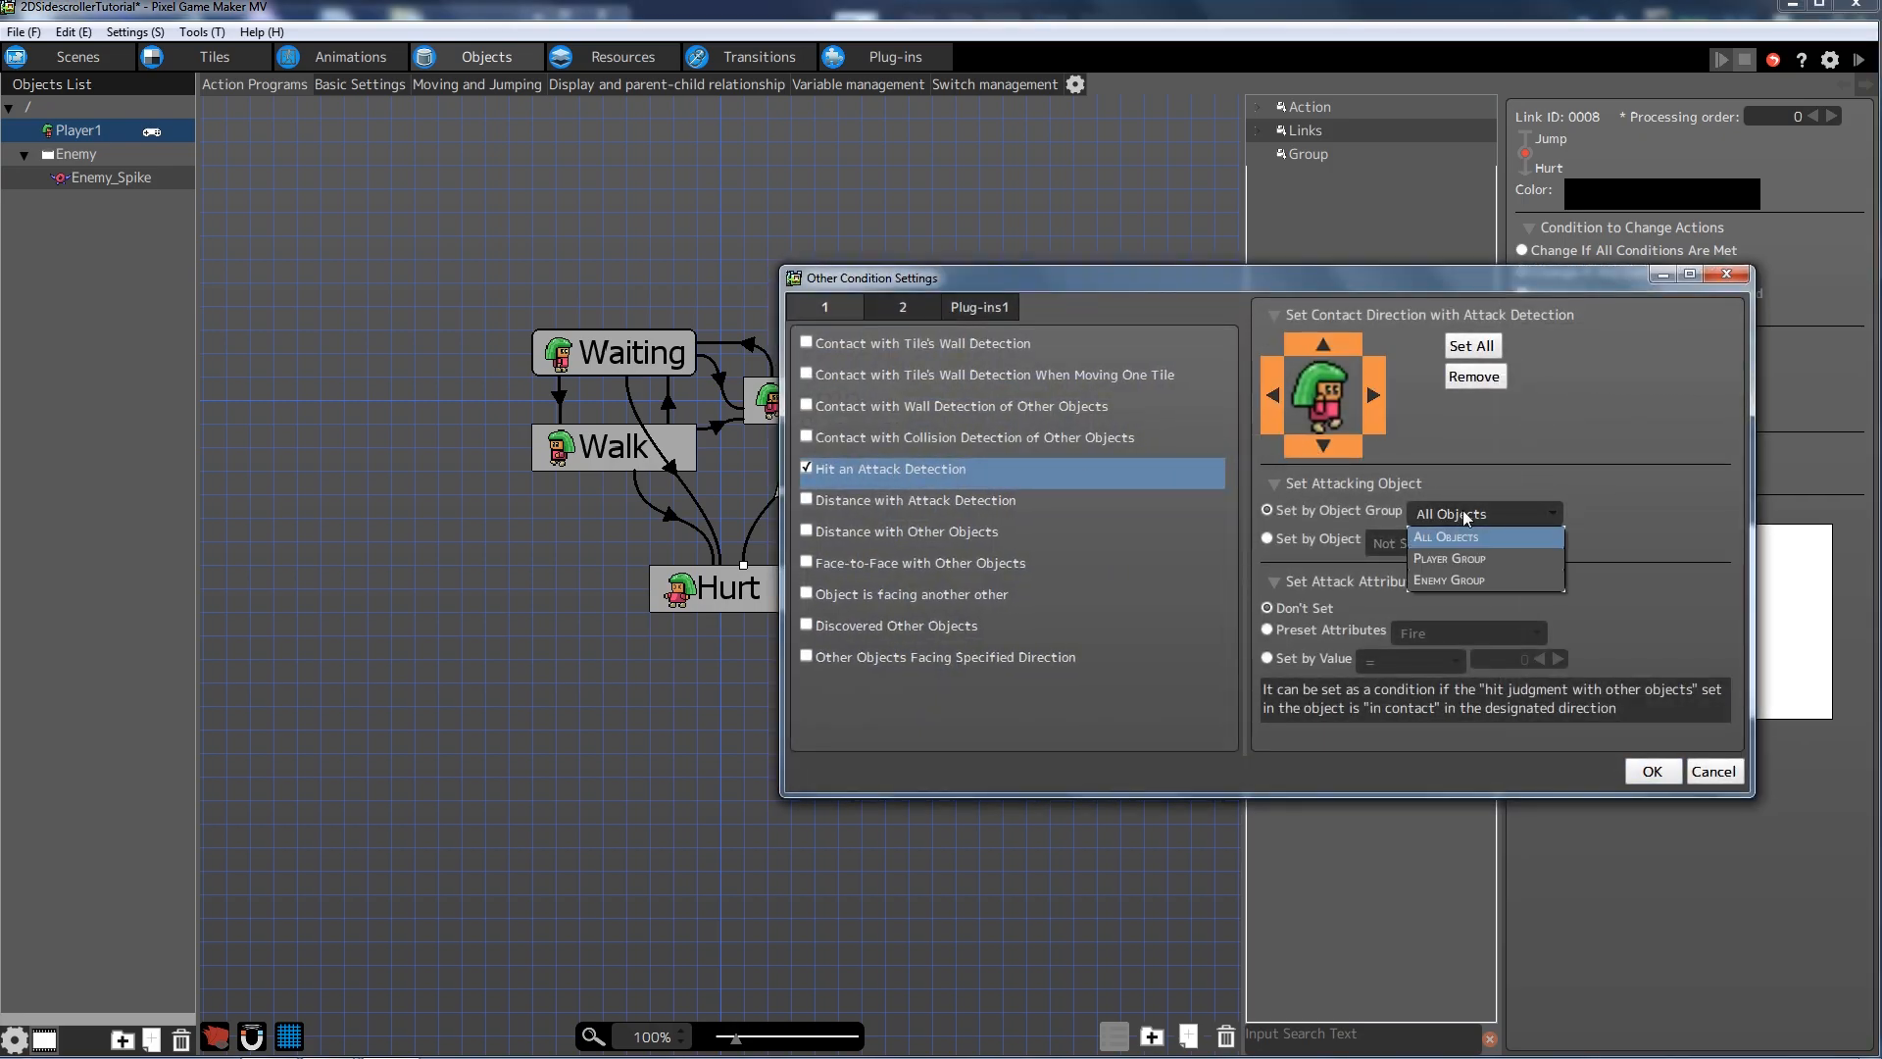
left_click(1467, 579)
left_click(1645, 773)
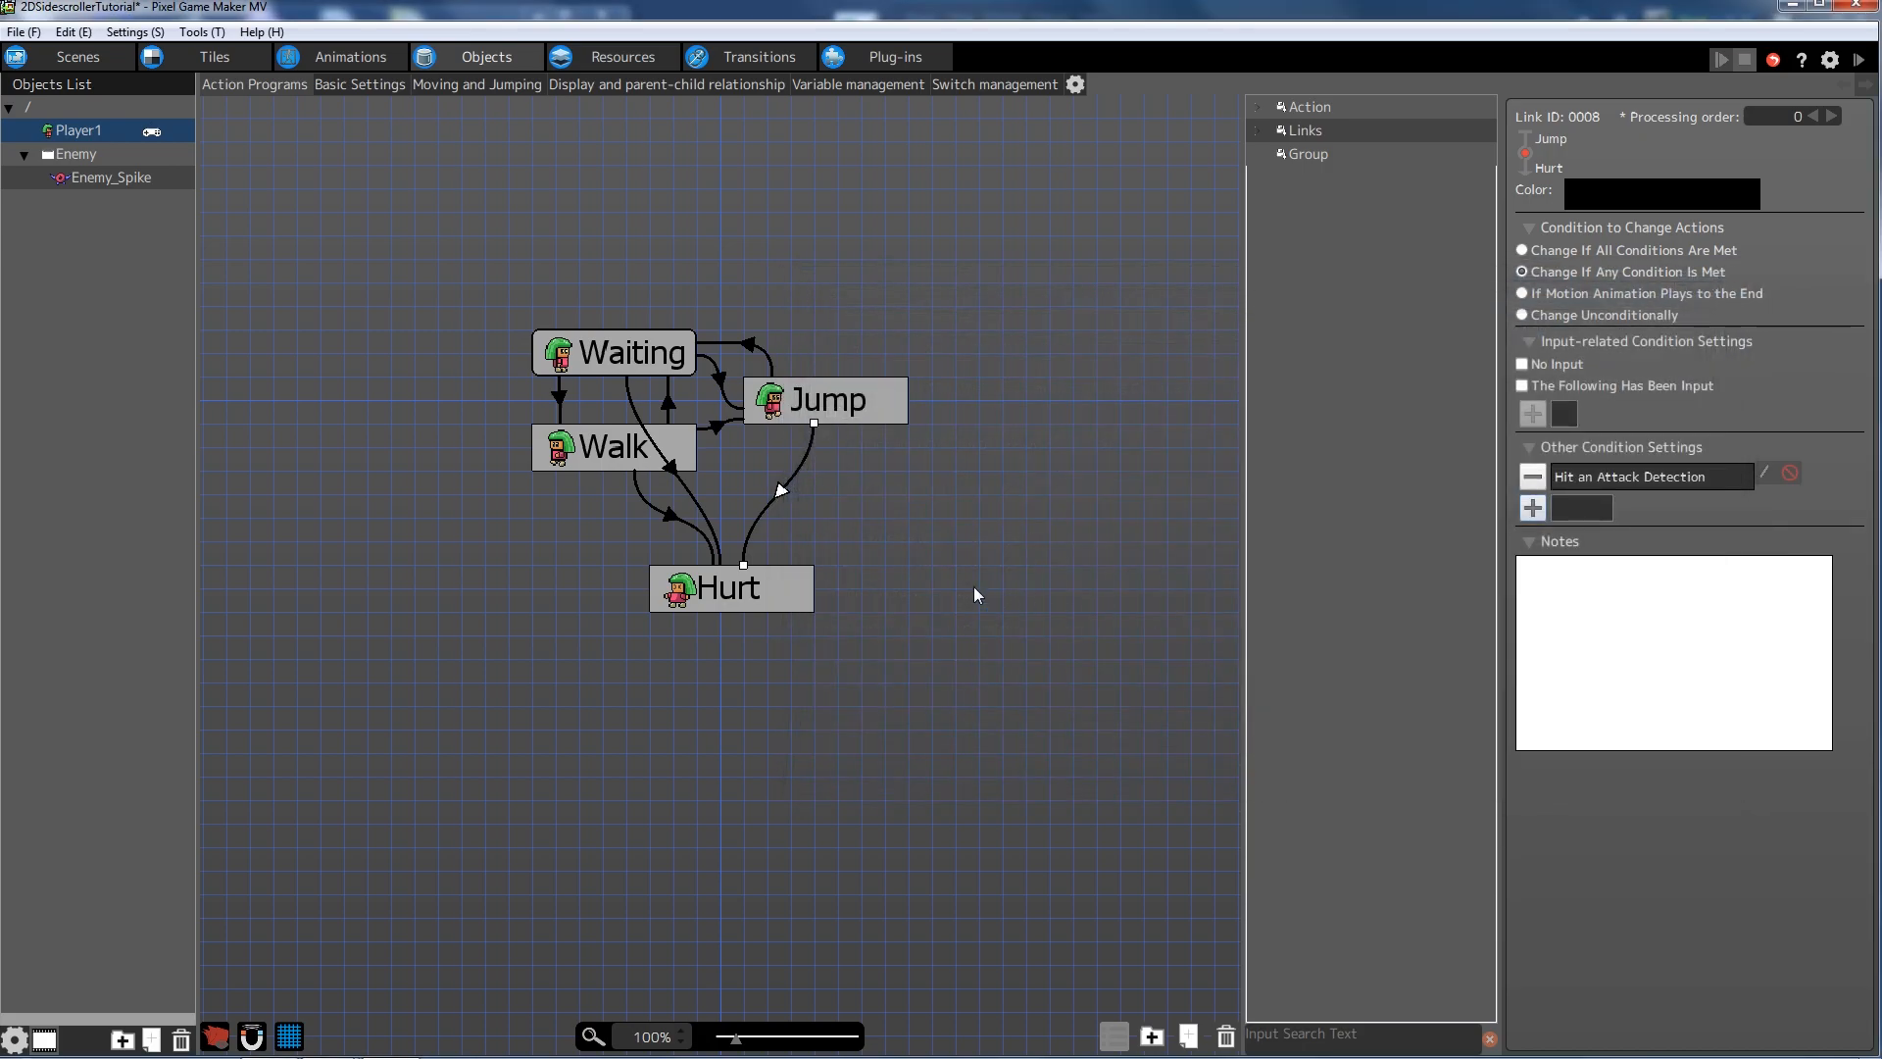
- Add a link from the Hurt action back to Waiting, and move Hurt farther away from the other actions
left_click(764, 594)
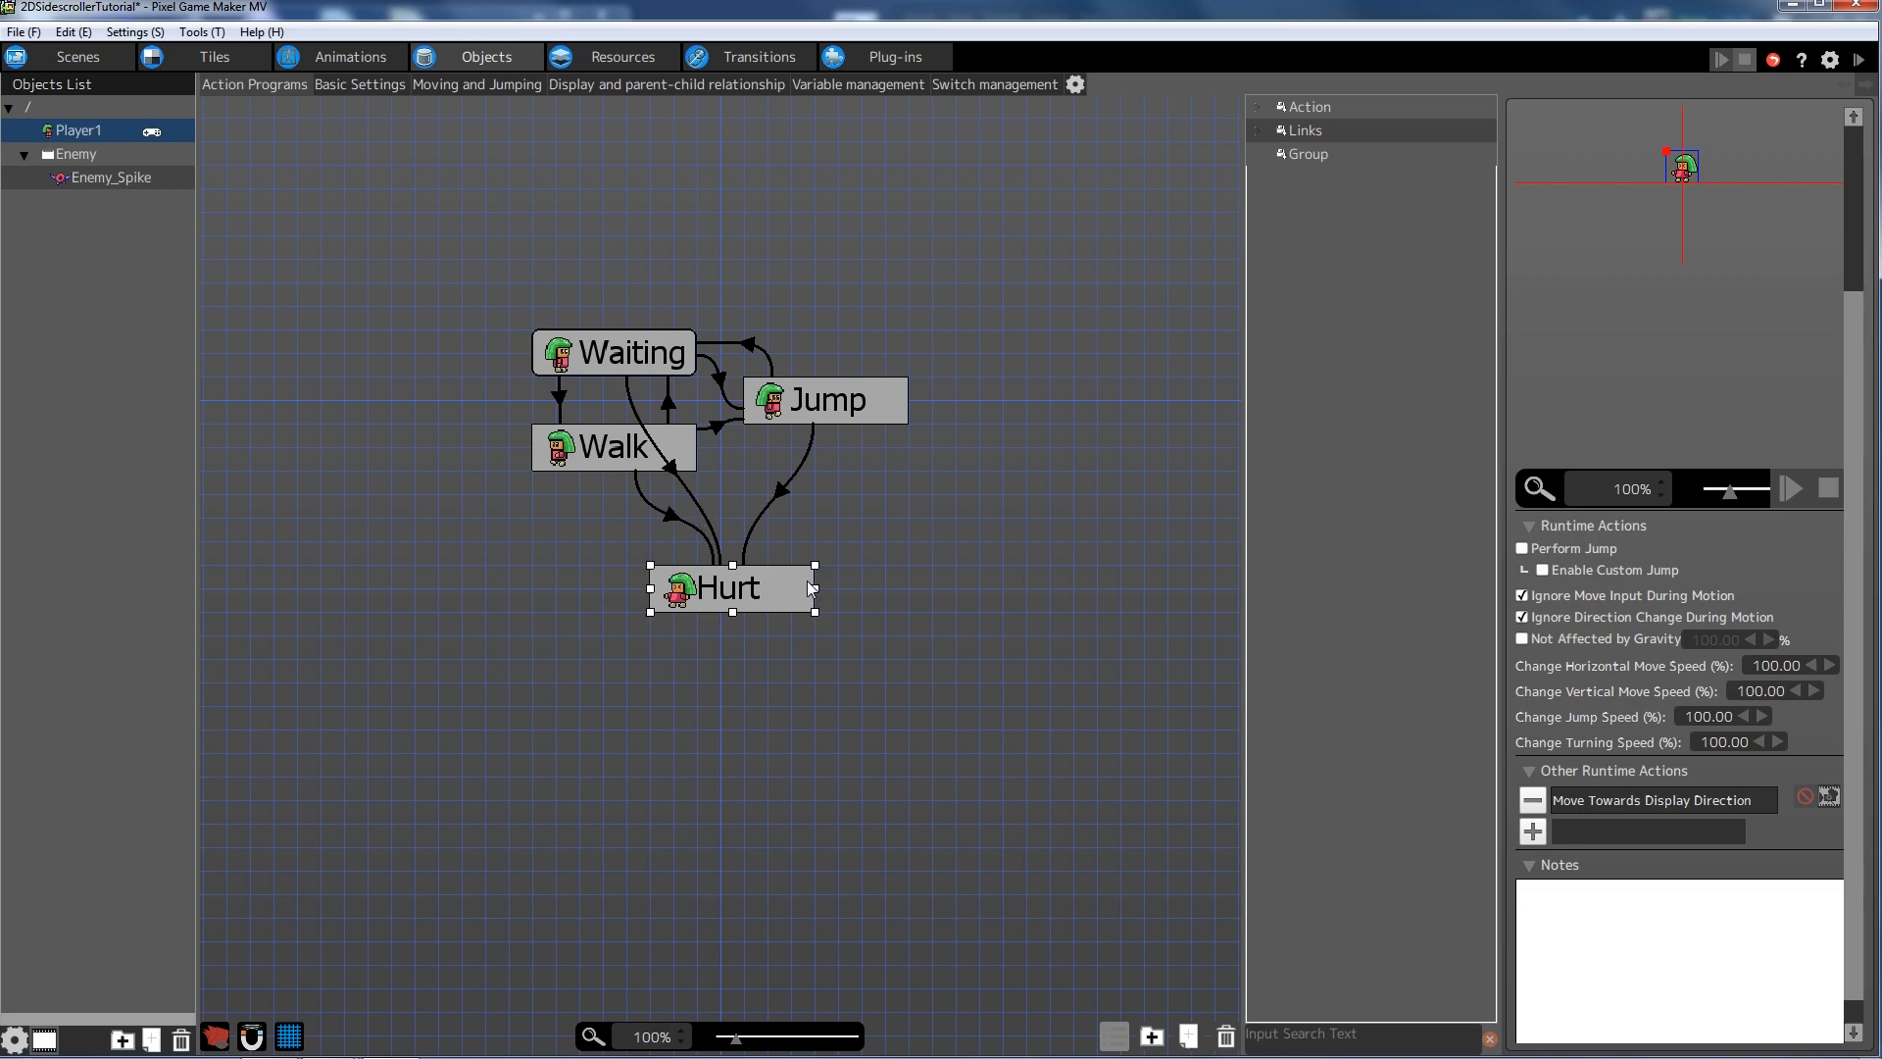
right_click(758, 593)
left_click(828, 623)
left_click(628, 376)
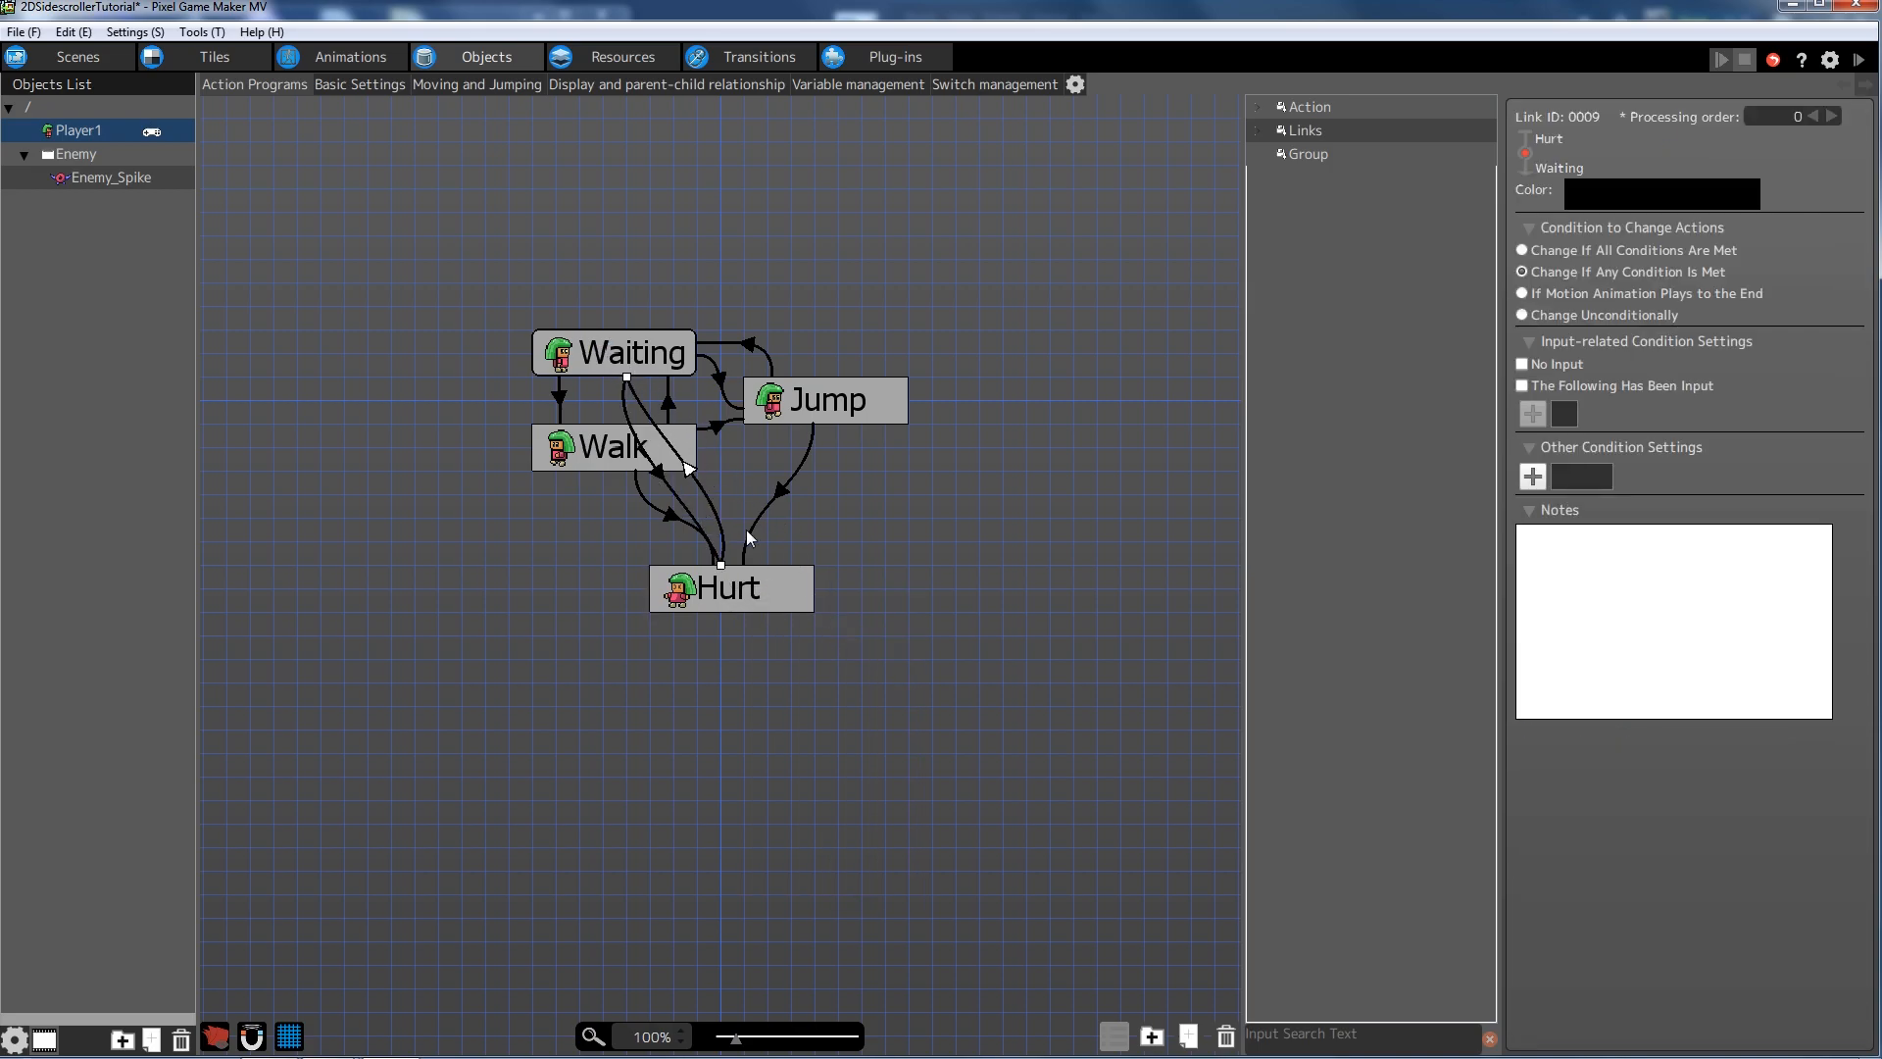
left_click_drag(792, 578, 857, 625)
left_click(768, 470)
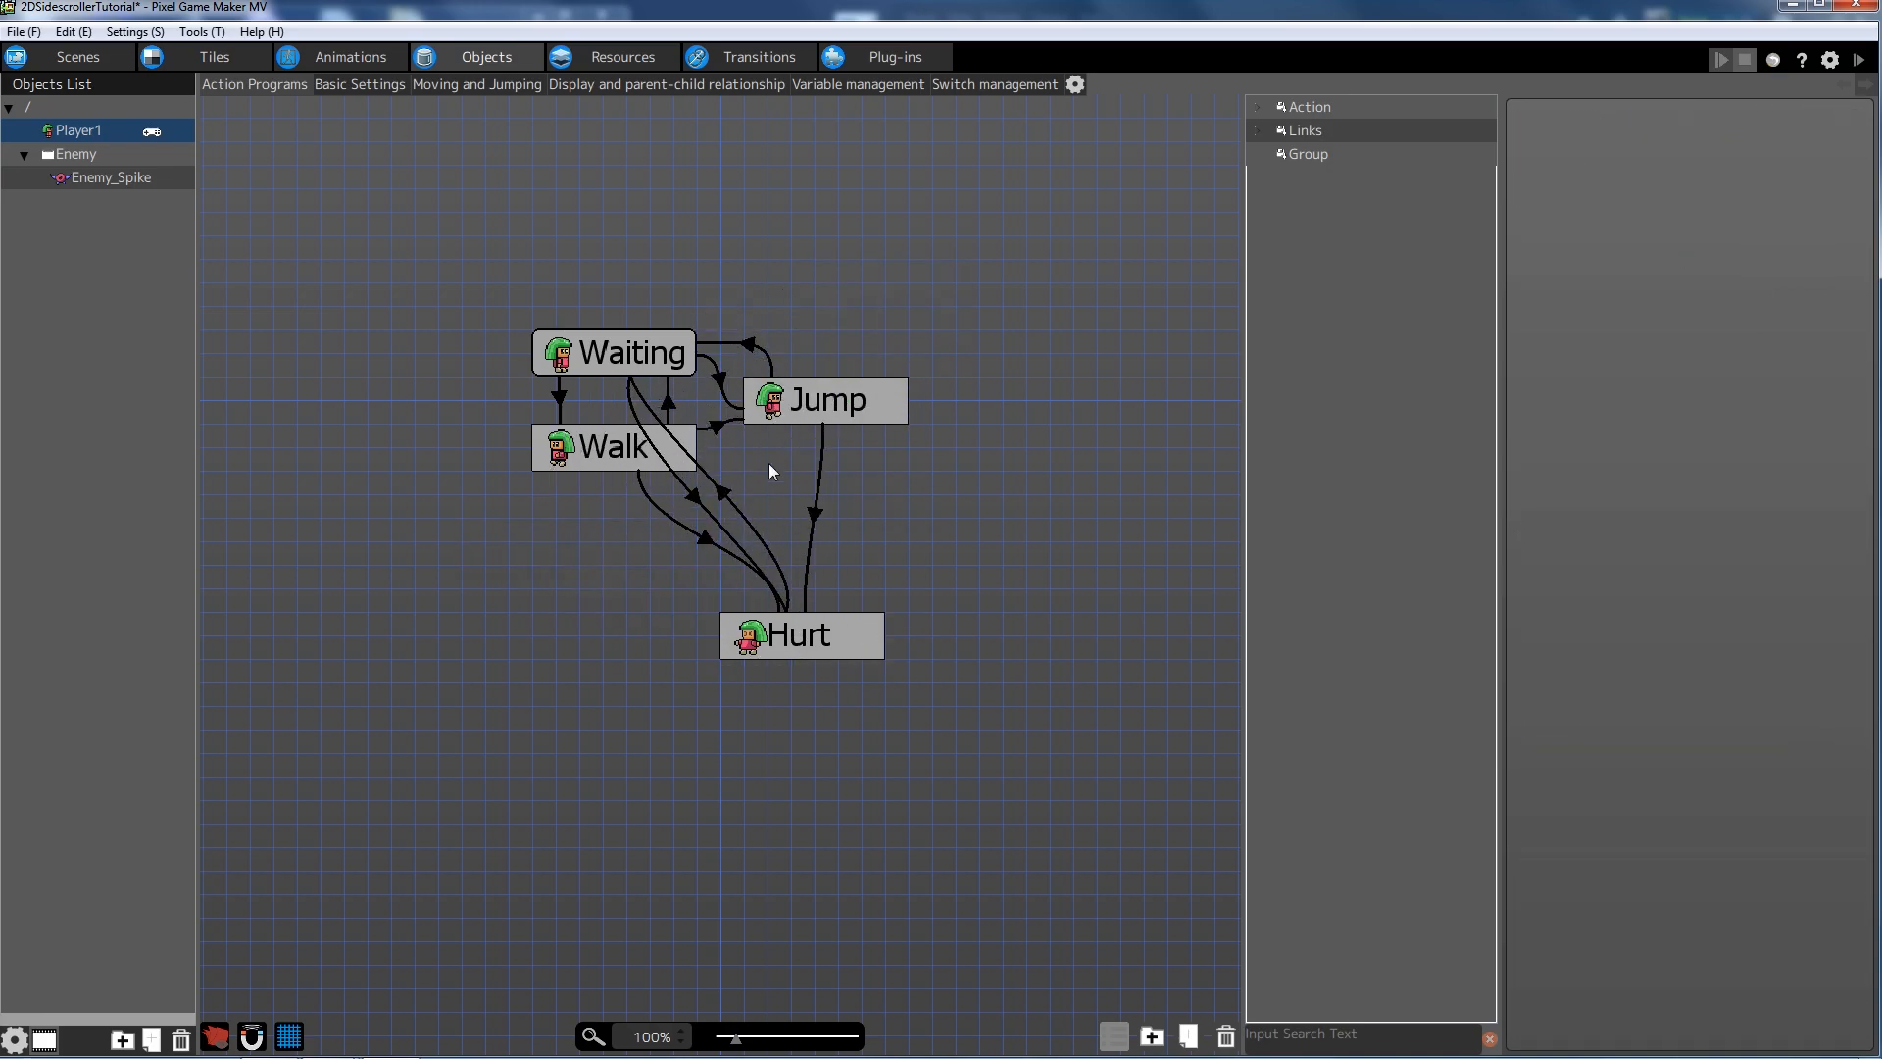
- Set the Hurt-to-Waiting link to change If Motion Animation Plays to the End
left_click(731, 498)
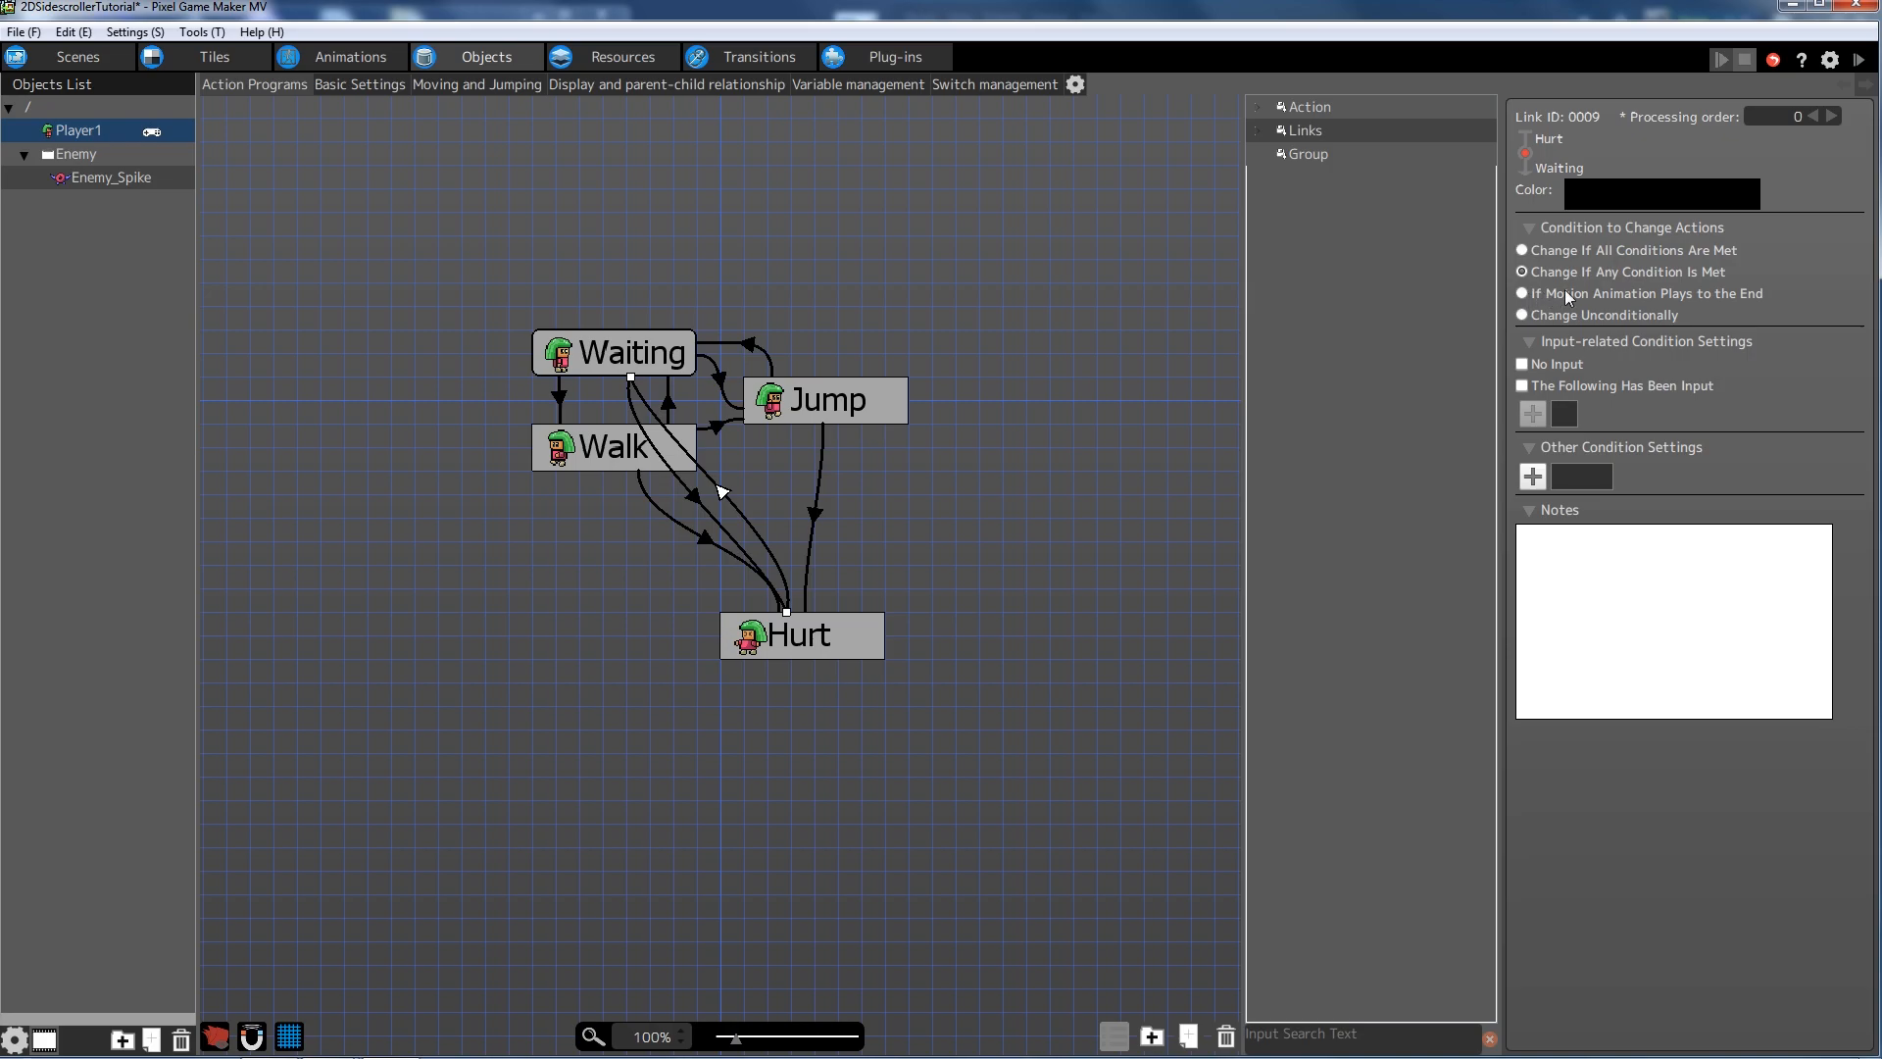
left_click(1685, 295)
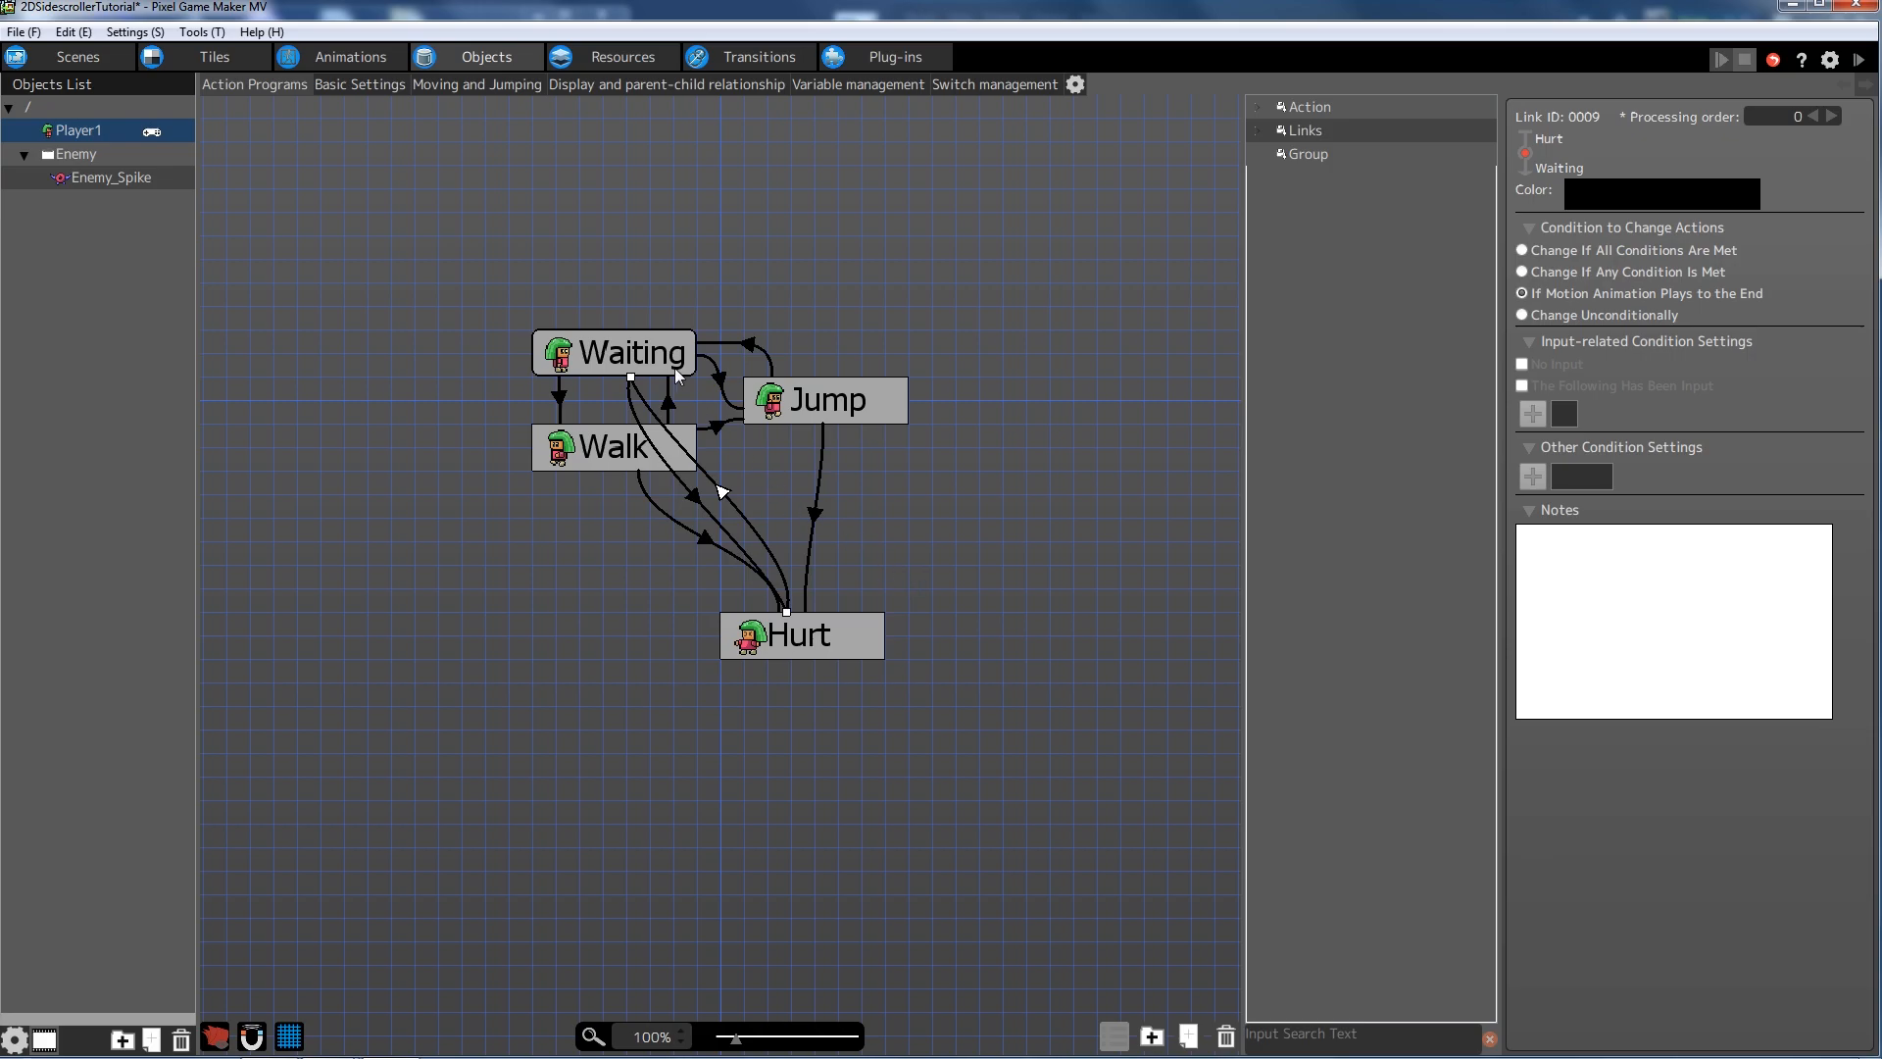
left_click(1043, 574)
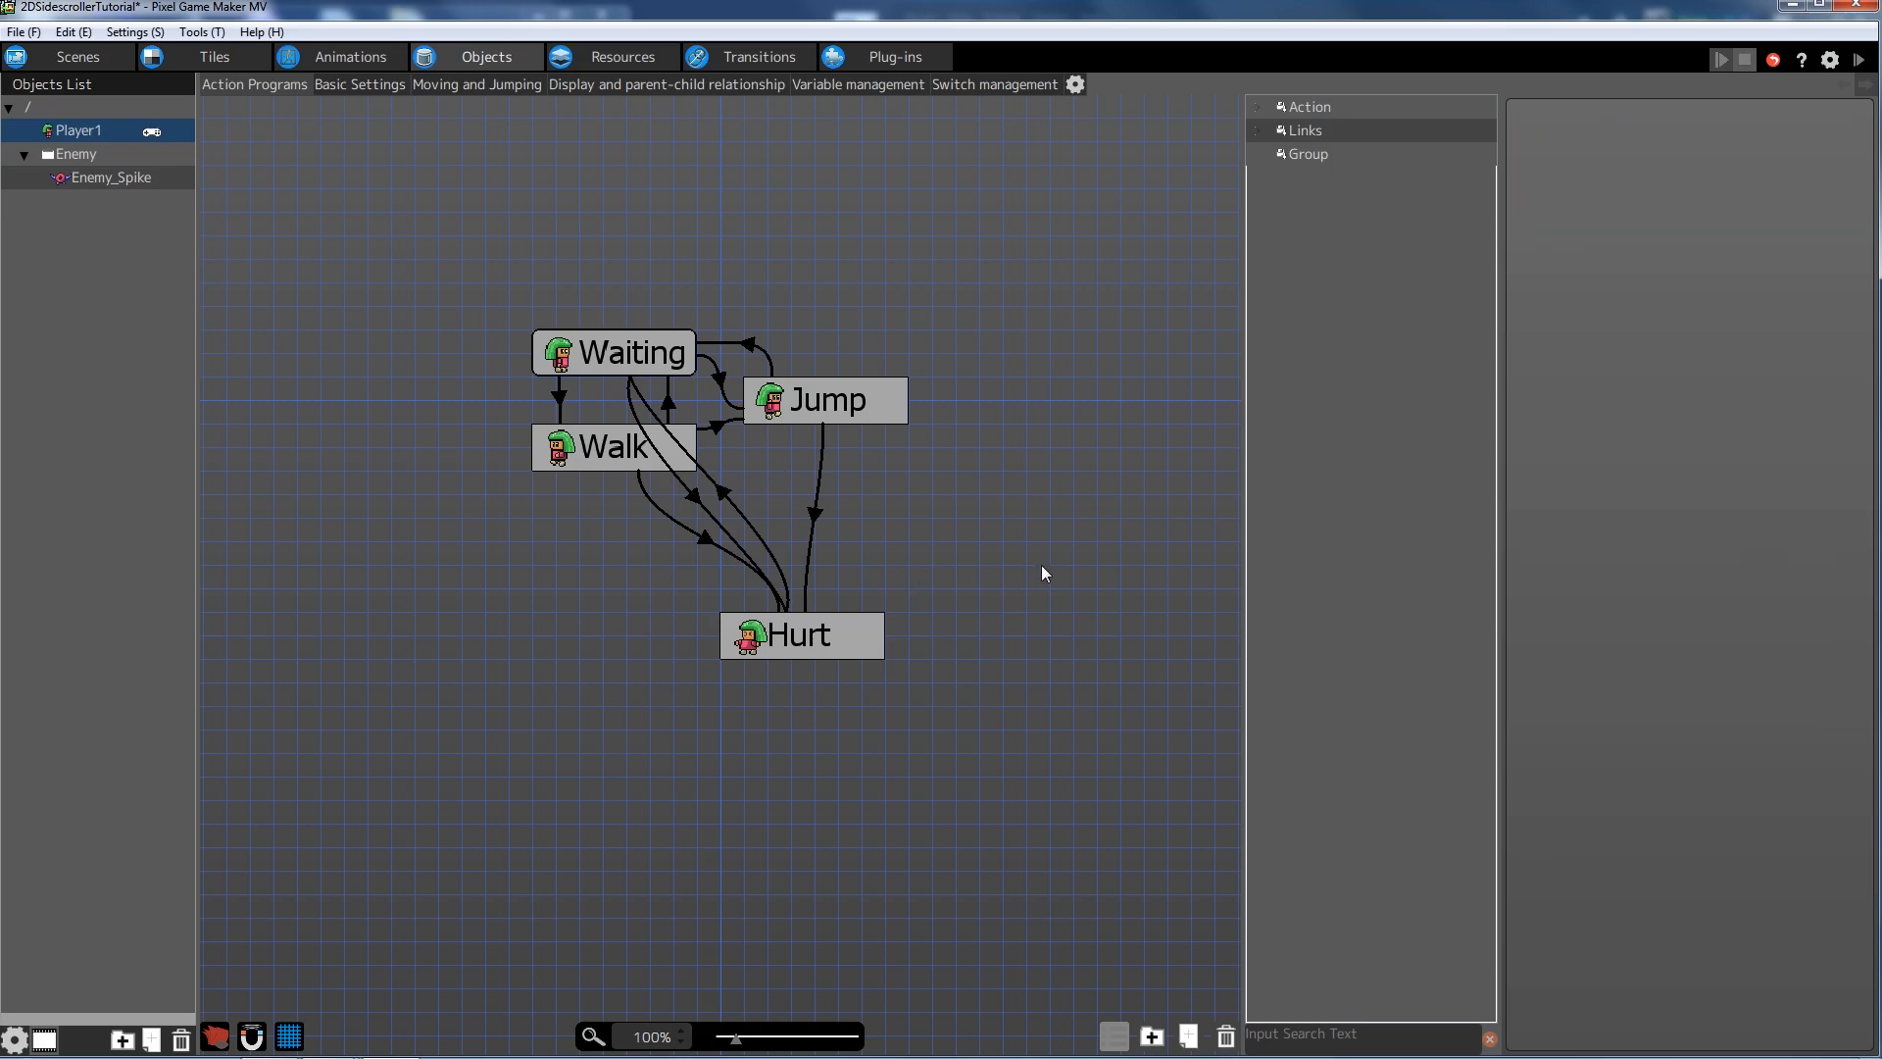
left_click(818, 620)
left_click(991, 529)
left_click(825, 637)
left_click(898, 512)
left_click(832, 635)
- Add a new action to Player1's action program and place it directly below Hurt
left_click(779, 730)
right_click(783, 727)
key("Escape")
double_click(847, 752)
left_click_drag(908, 741, 855, 704)
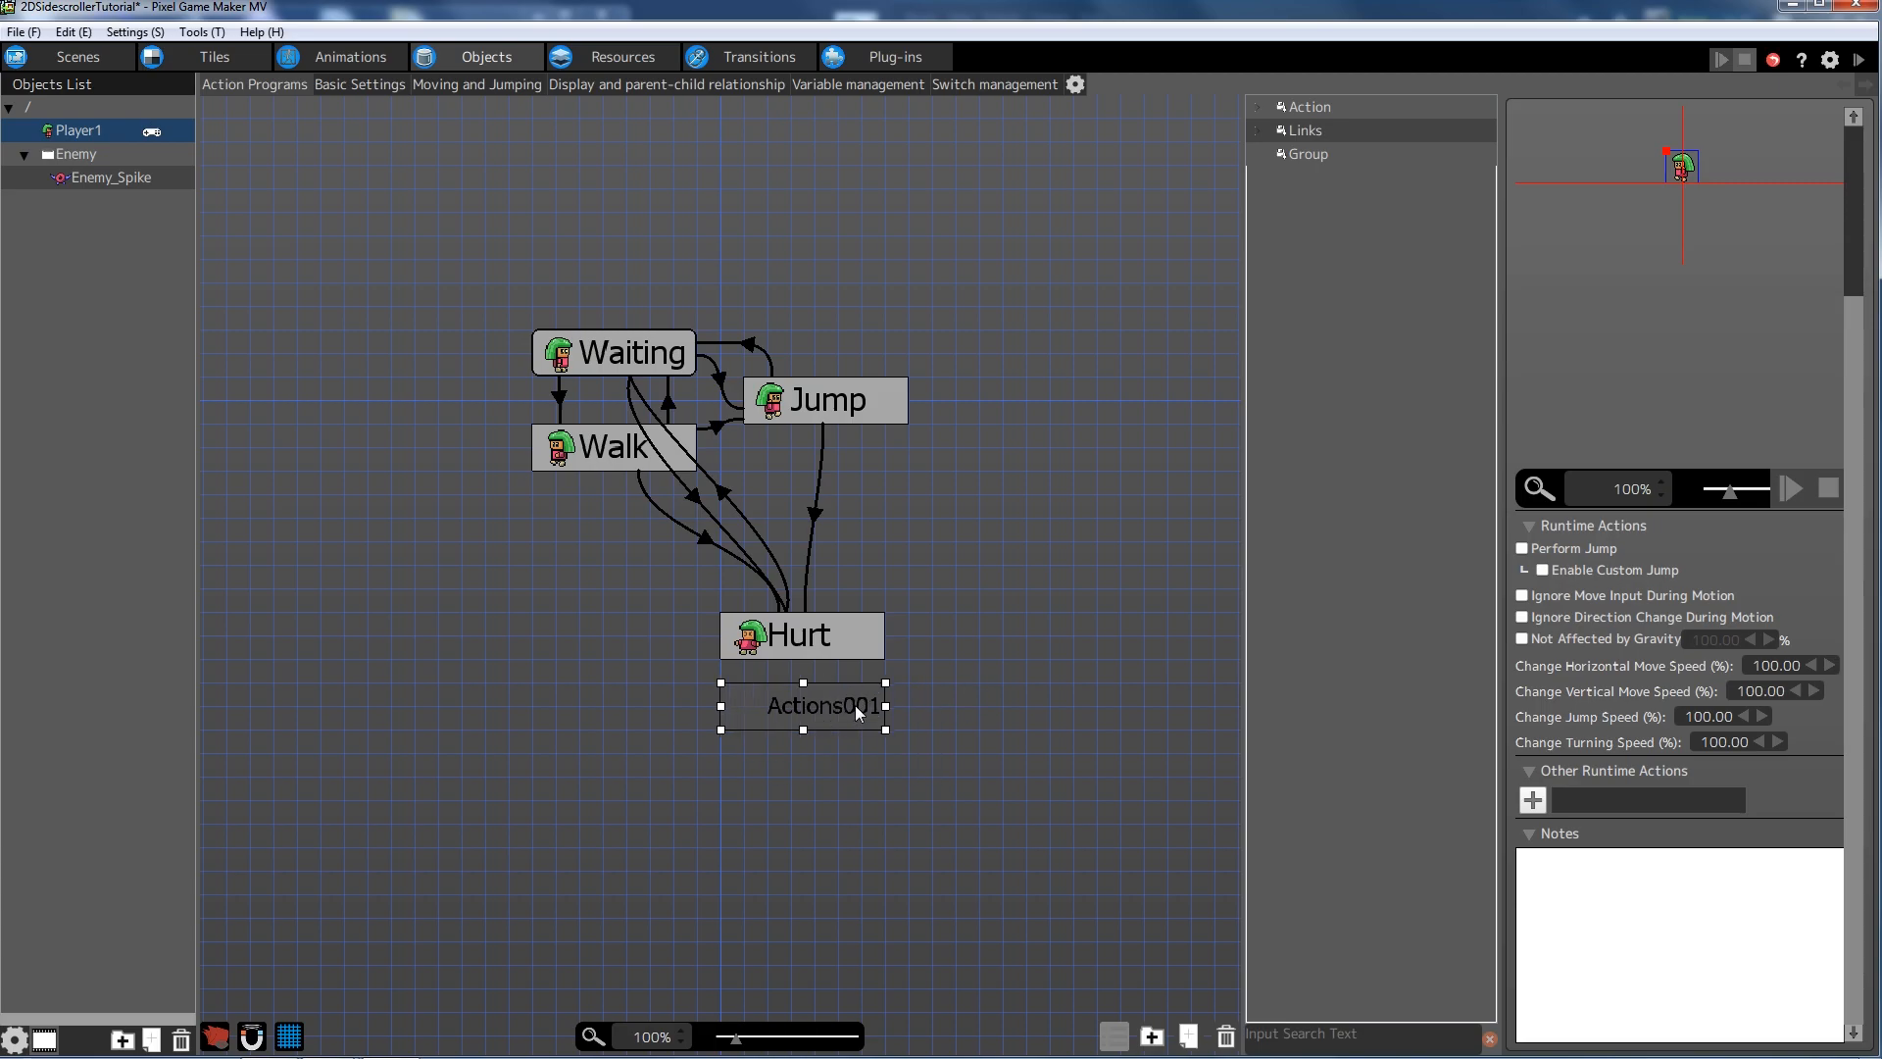
- Rename the new action below Hurt to Death and assign it the Death motion
left_click(1855, 235)
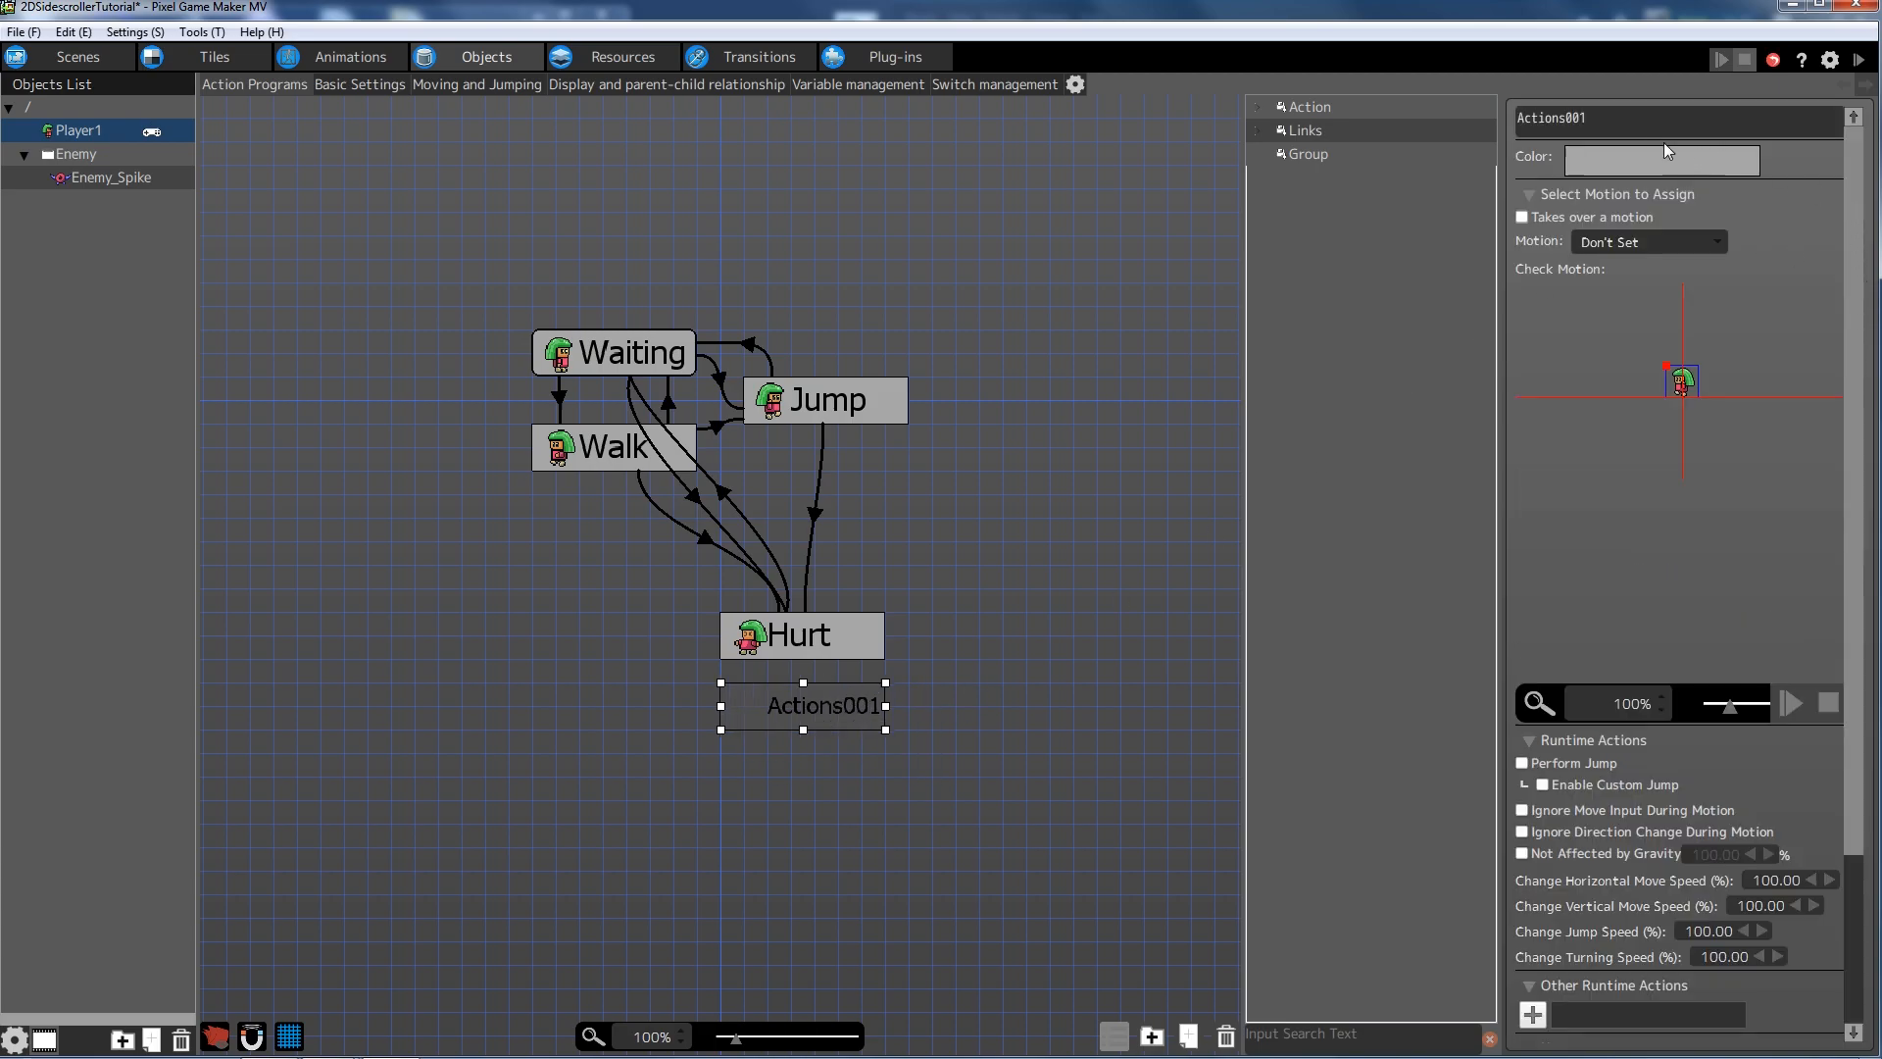
left_click_drag(1655, 120, 1326, 112)
type("Death")
key("Return")
left_click(1625, 243)
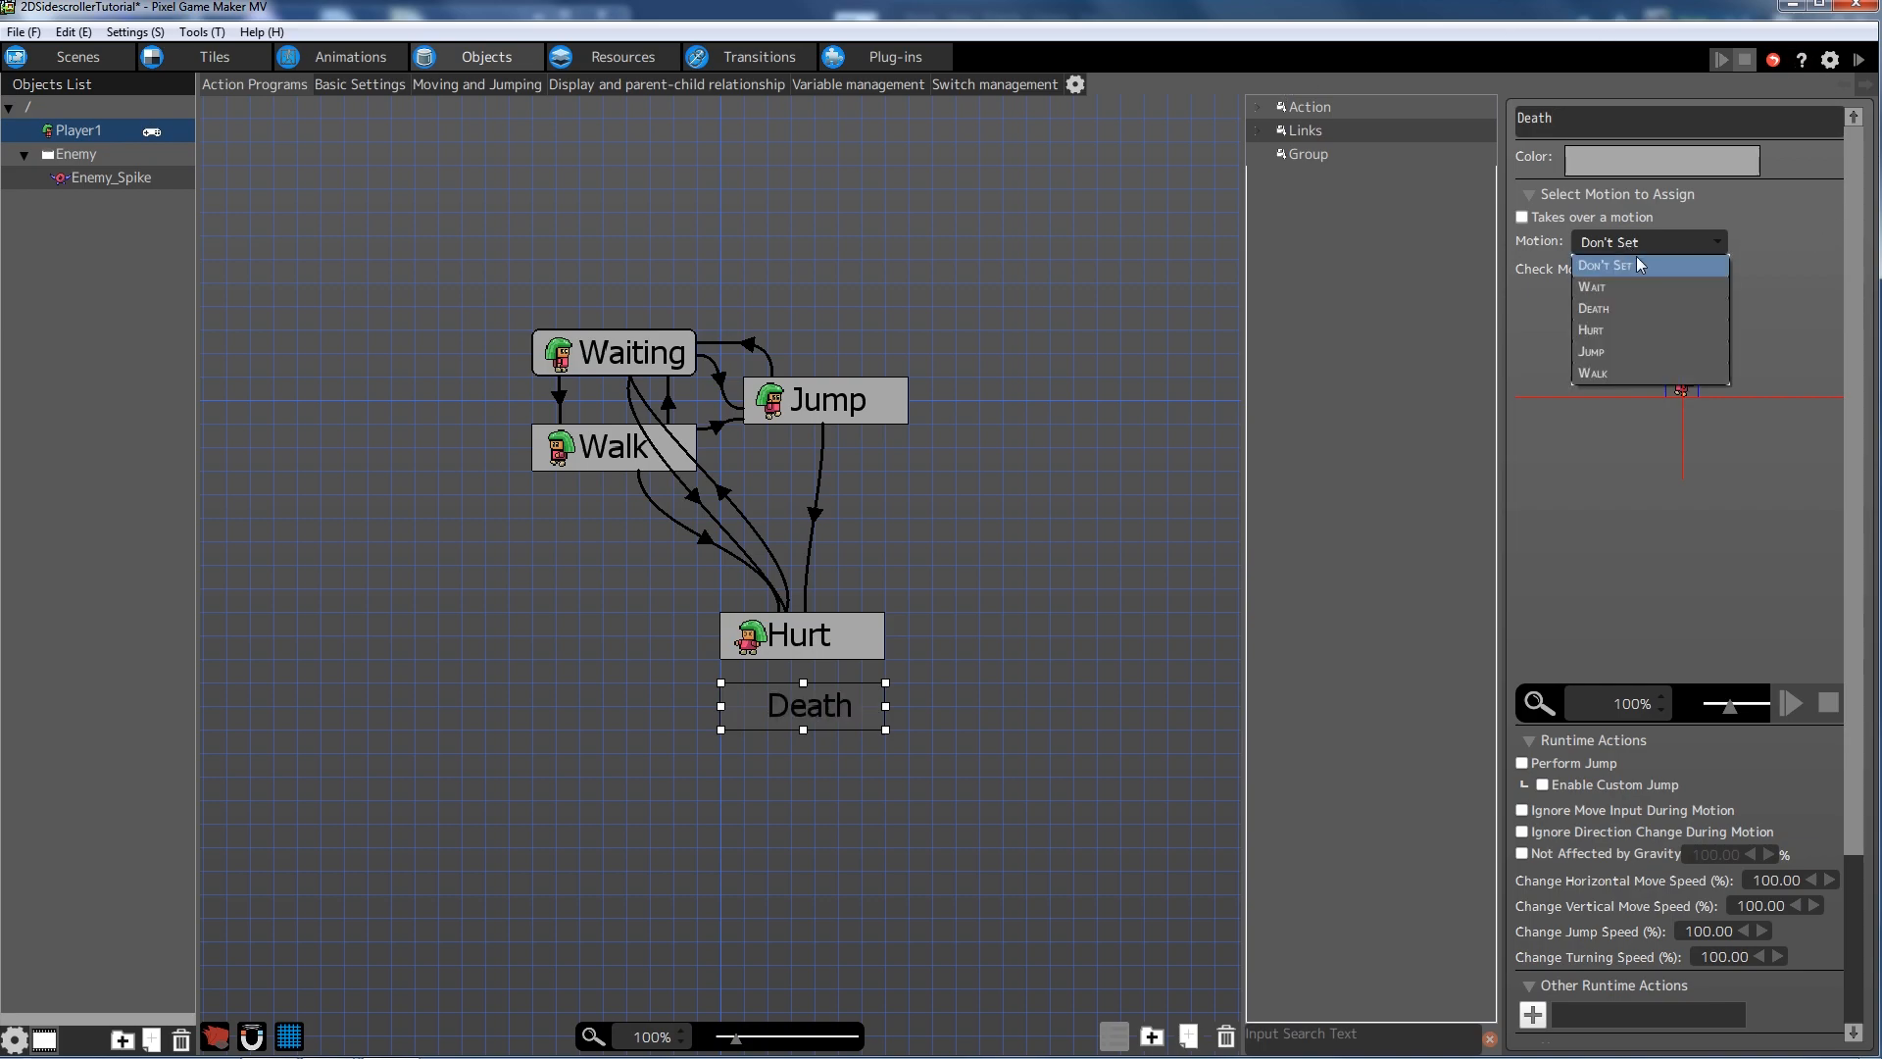
left_click(1633, 310)
- Make the Death action ignore move input and direction change during motion
scroll(1860, 278, "down", 3)
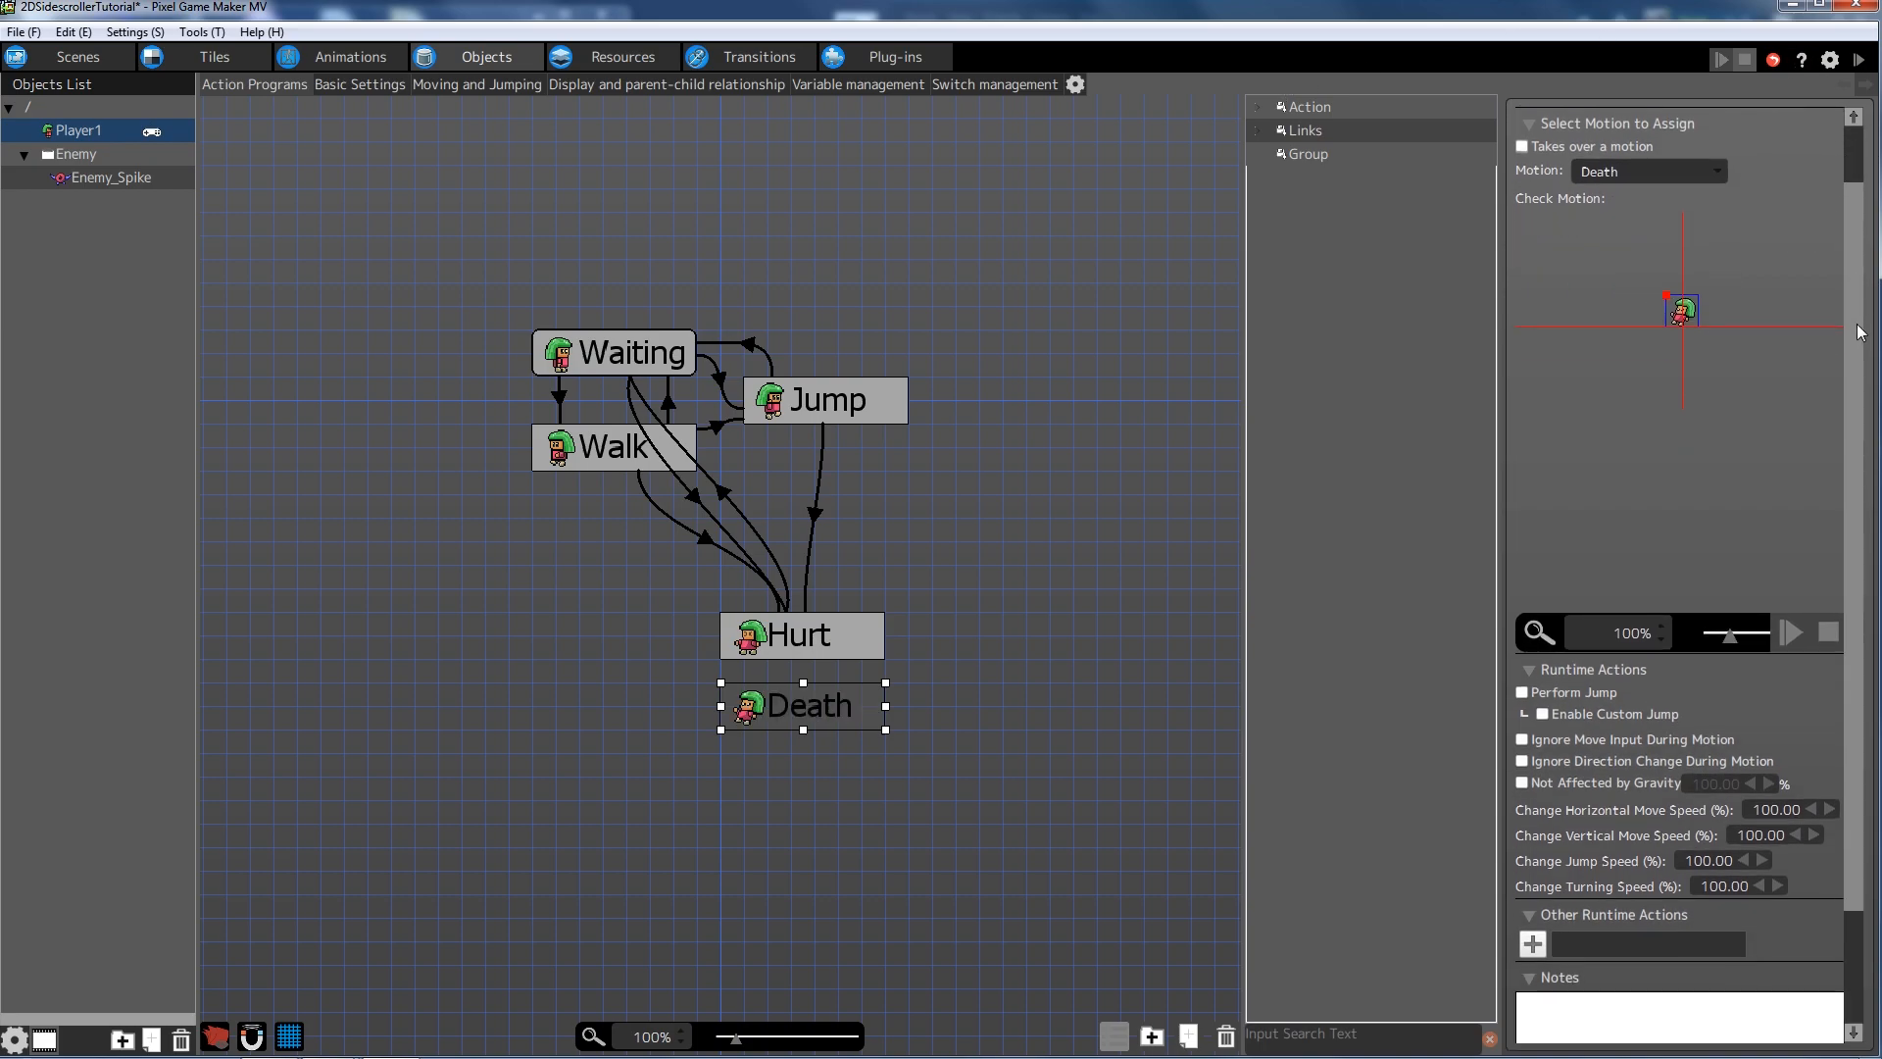
left_click(1522, 603)
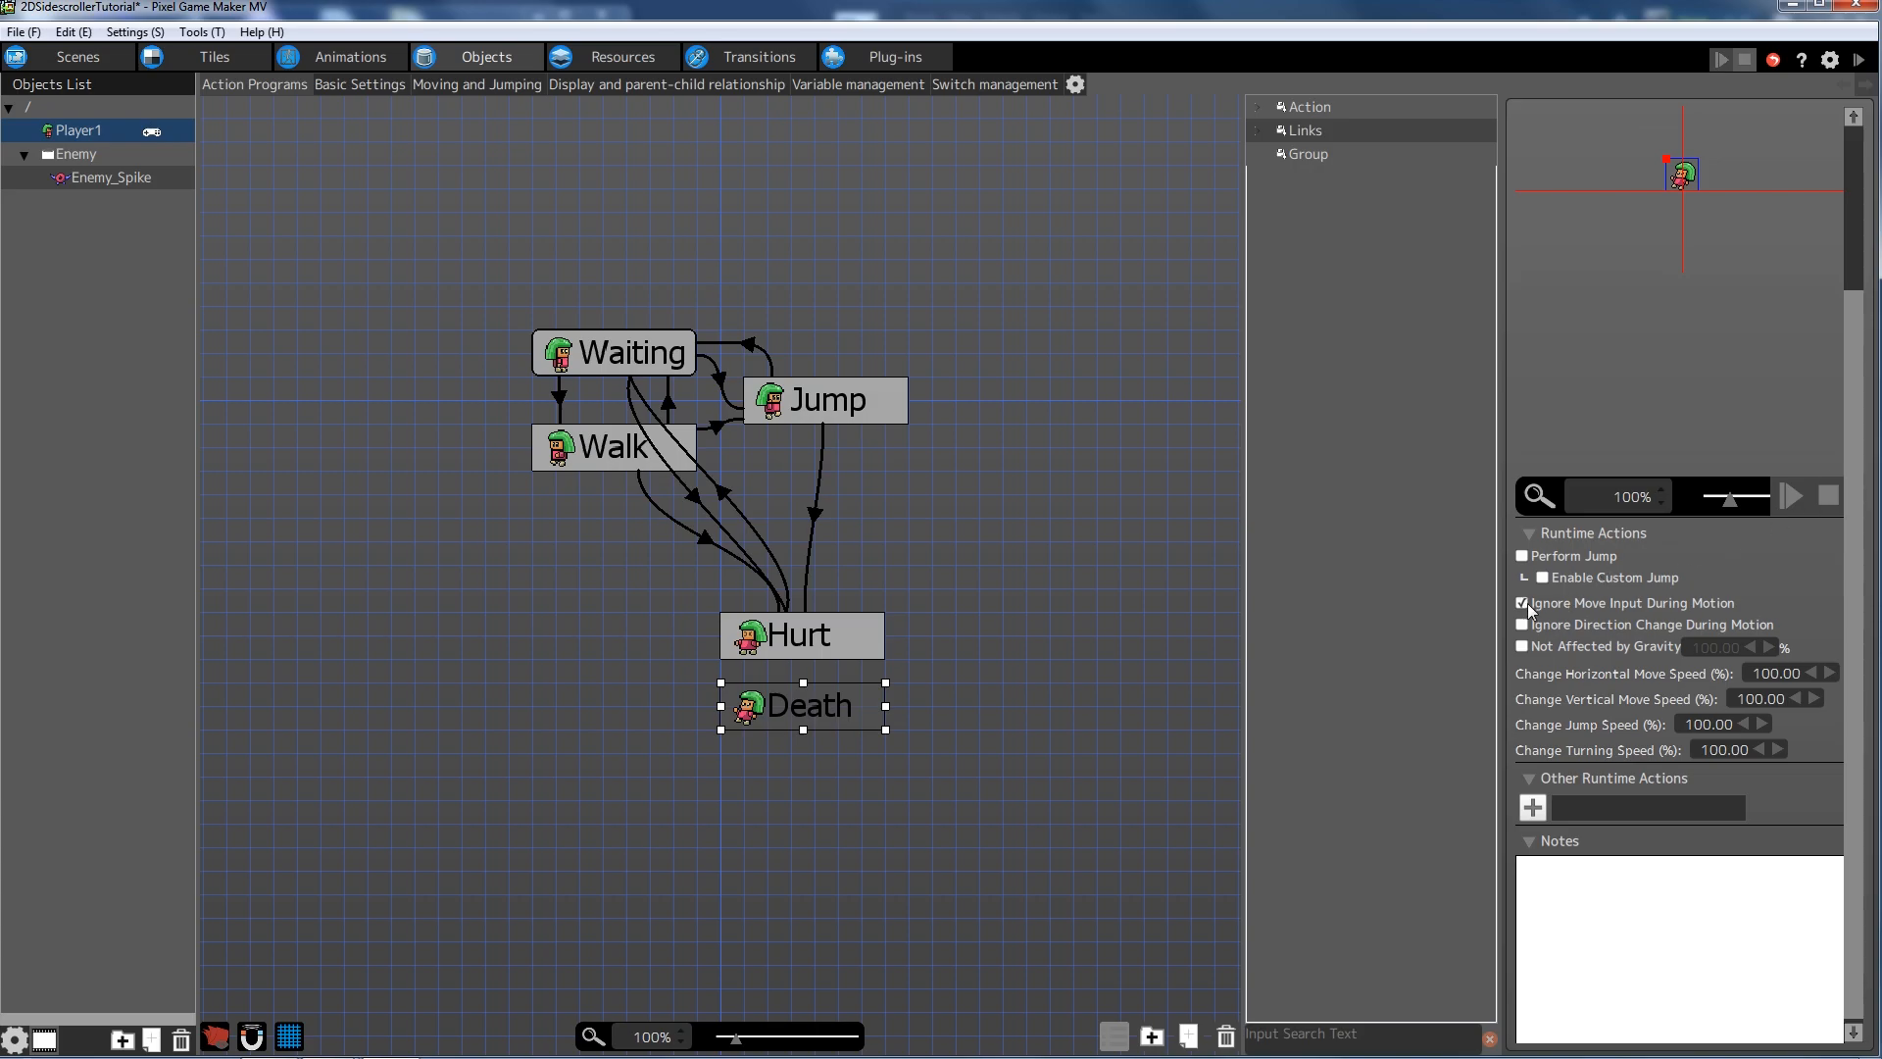
left_click(1523, 624)
scroll(1857, 466, "down", 1)
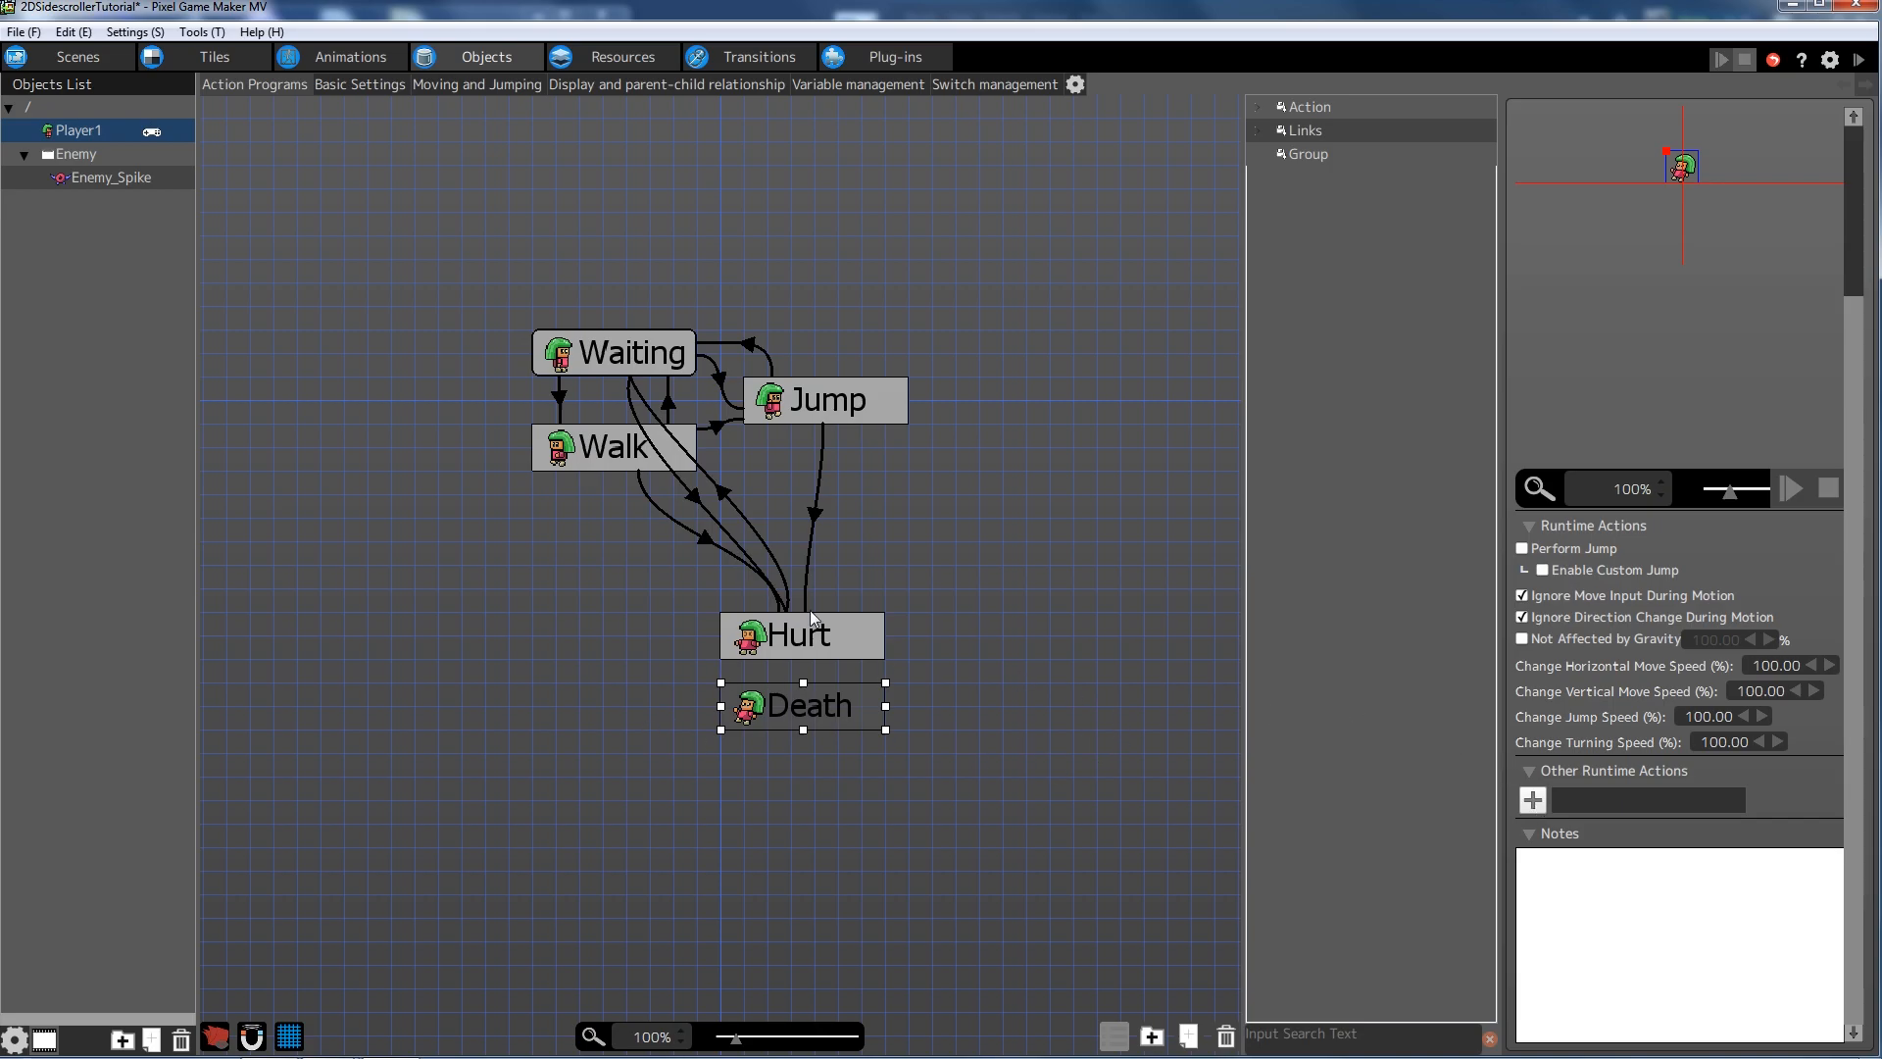
scroll(1858, 442, "up", 3)
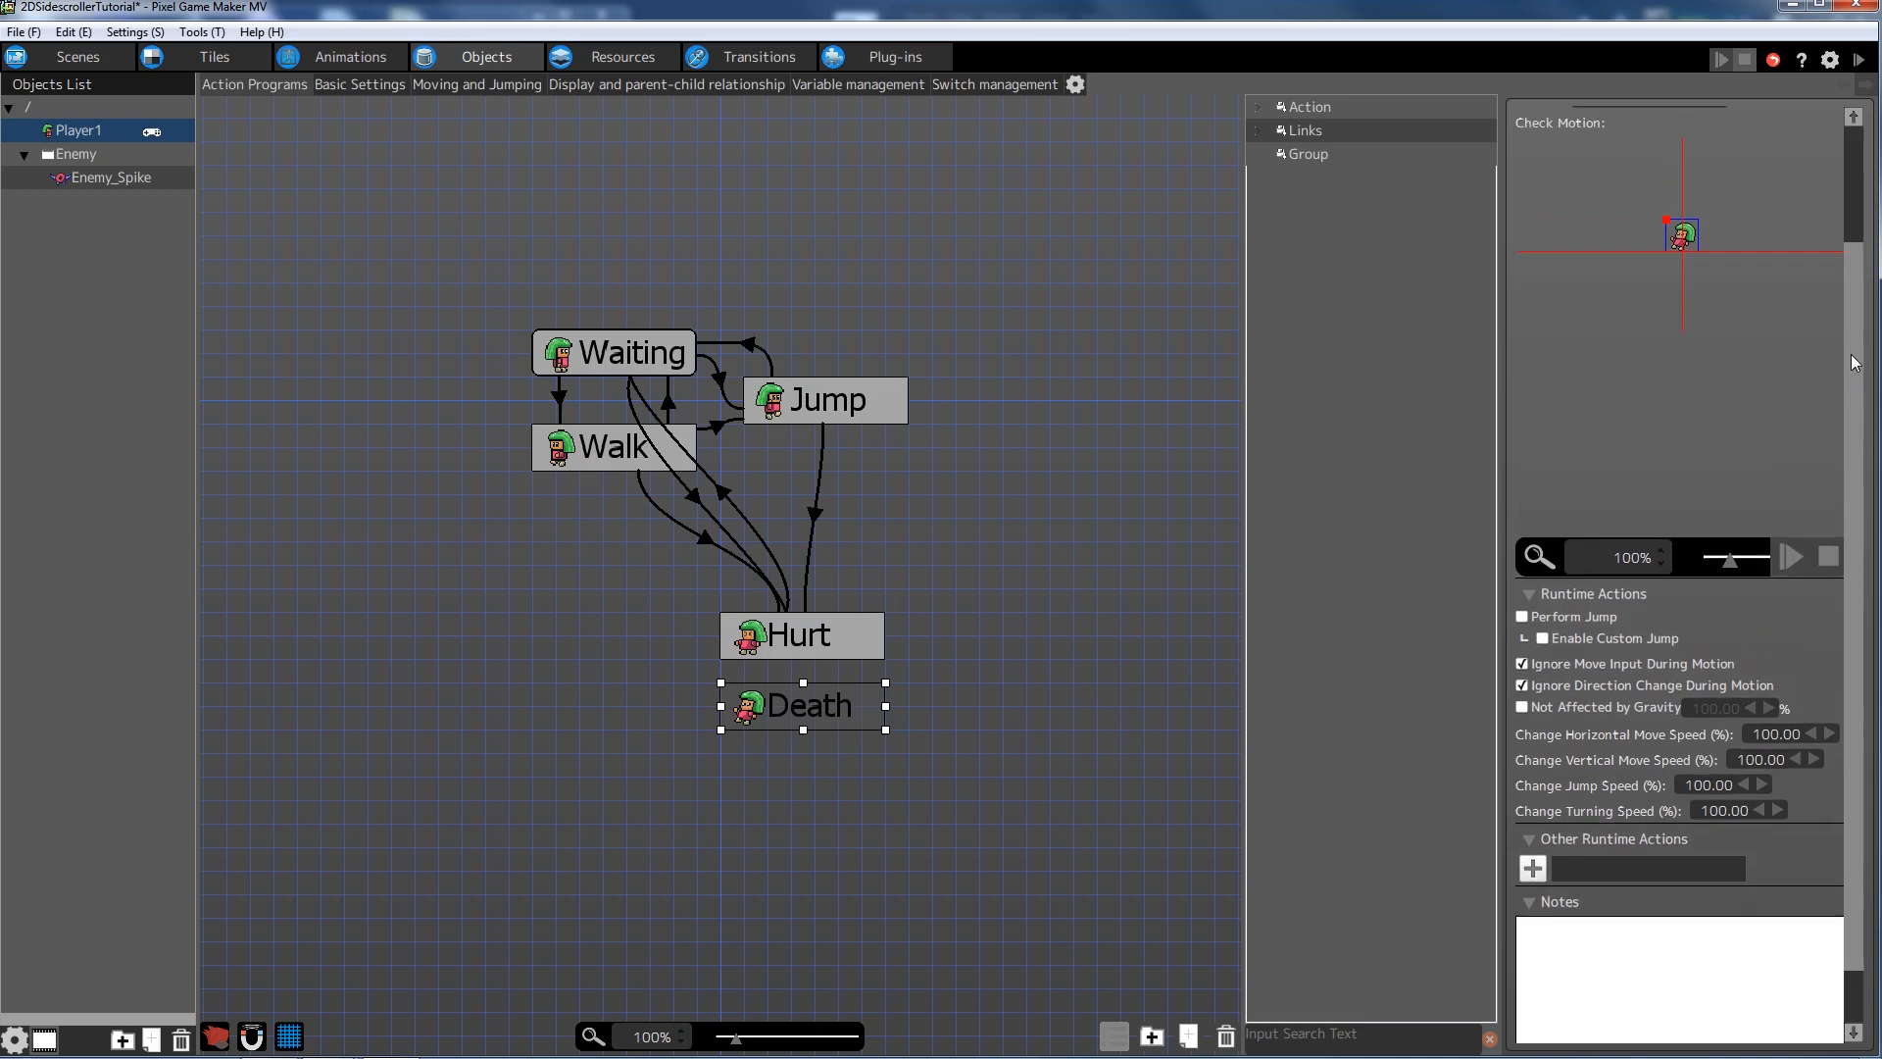
scroll(1862, 281, "down", 3)
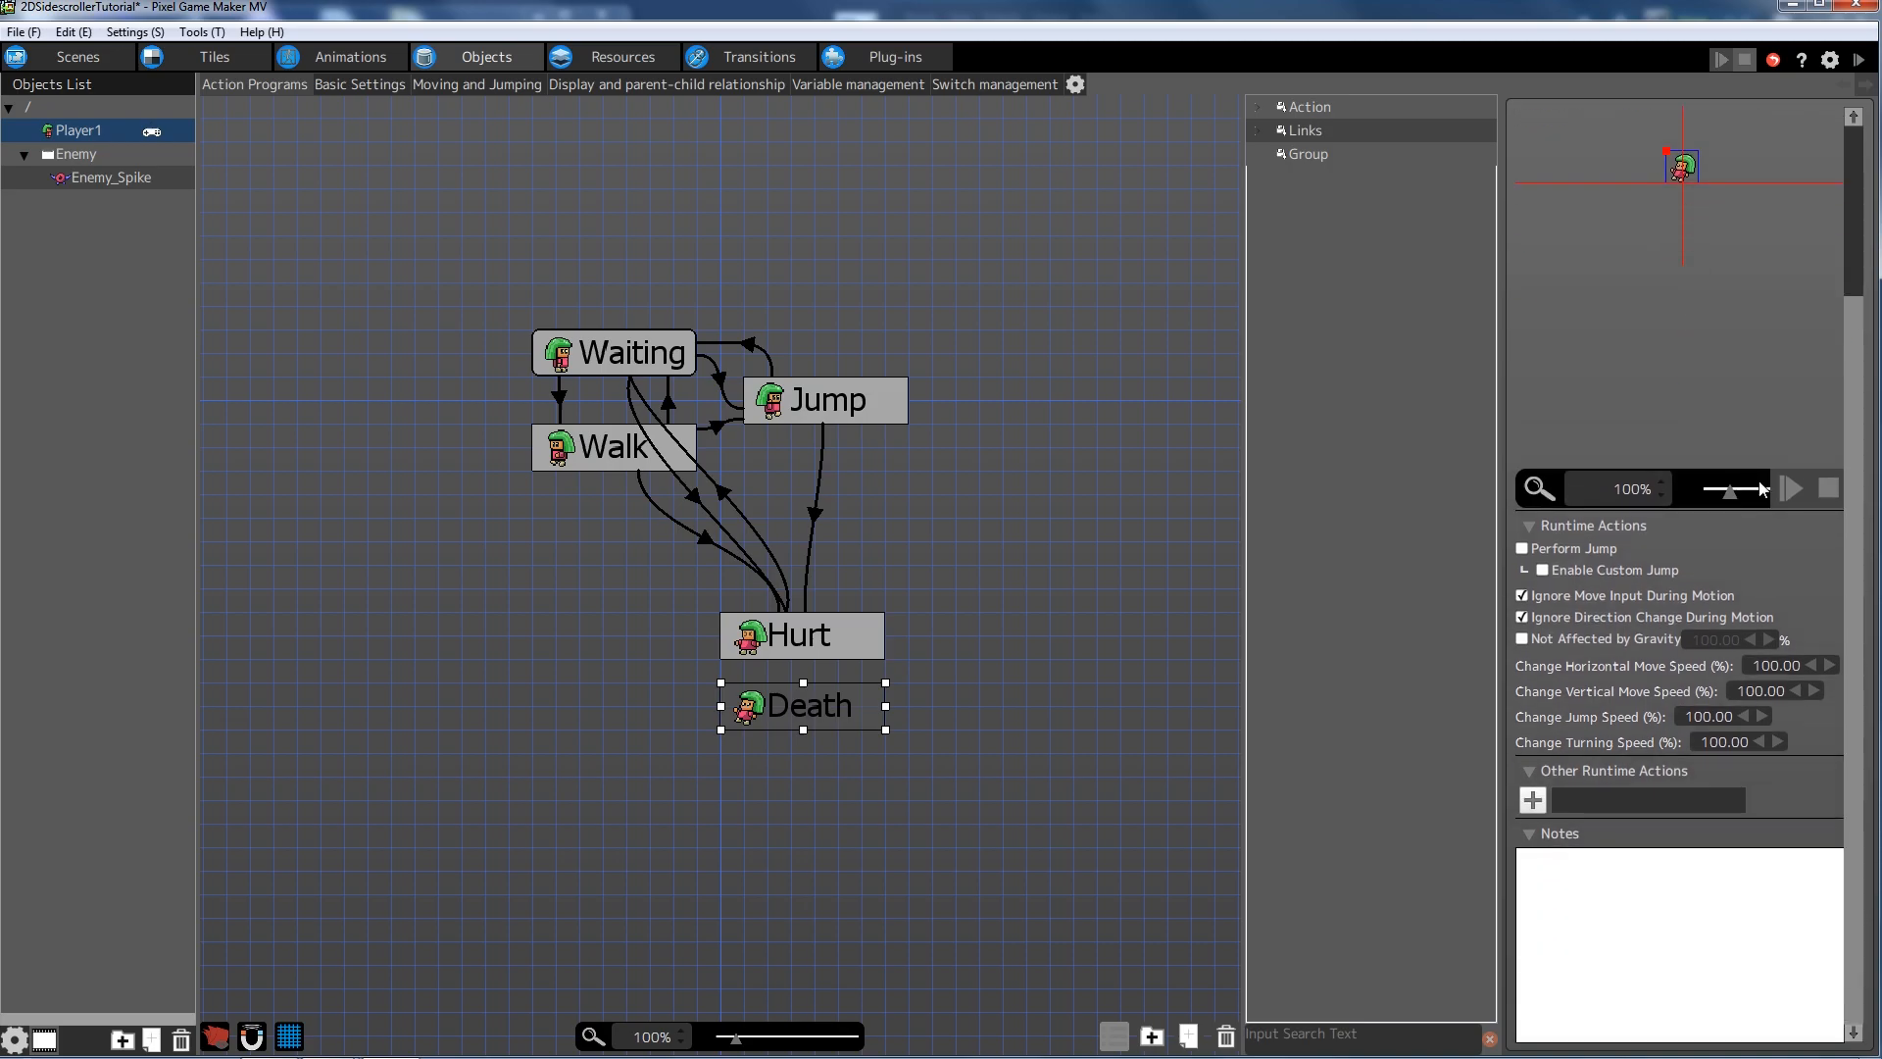
- Add a link from the Hurt action to Death, and move Death farther below Hurt
left_click(828, 645)
right_click(827, 643)
left_click(863, 676)
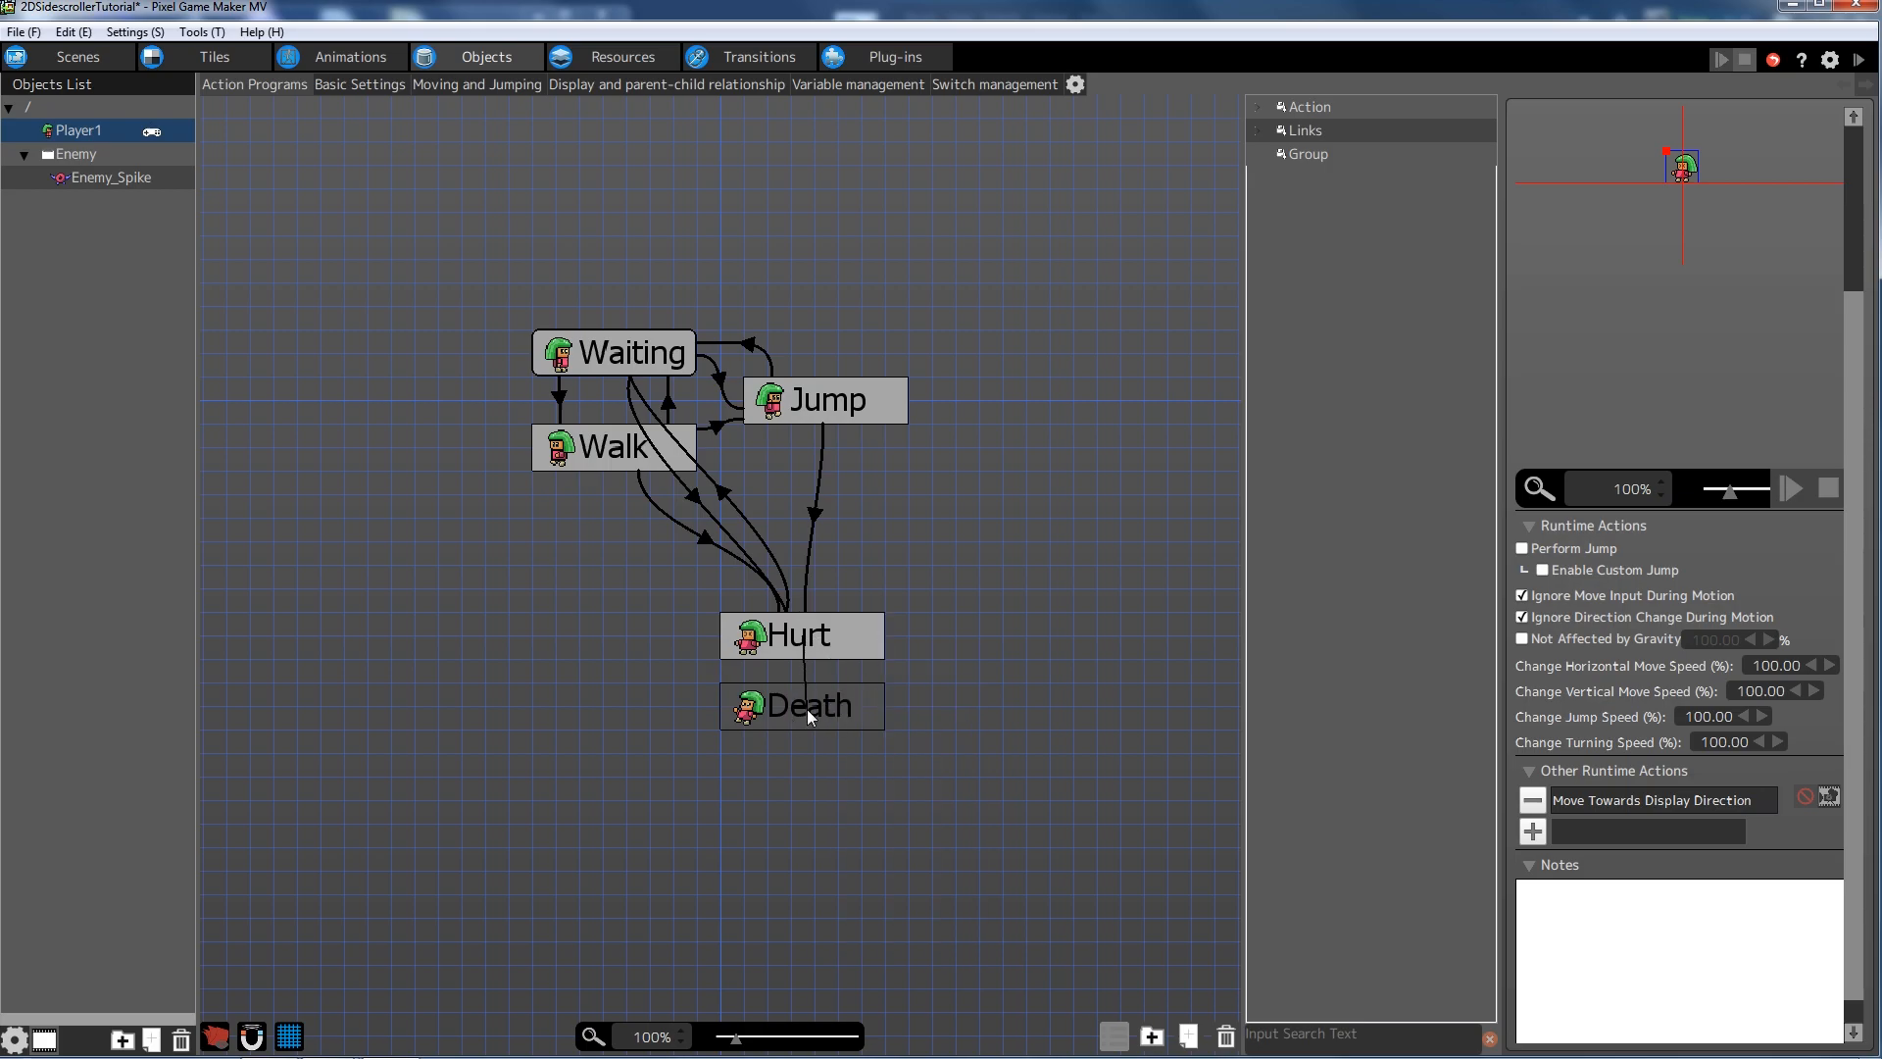
left_click(807, 709)
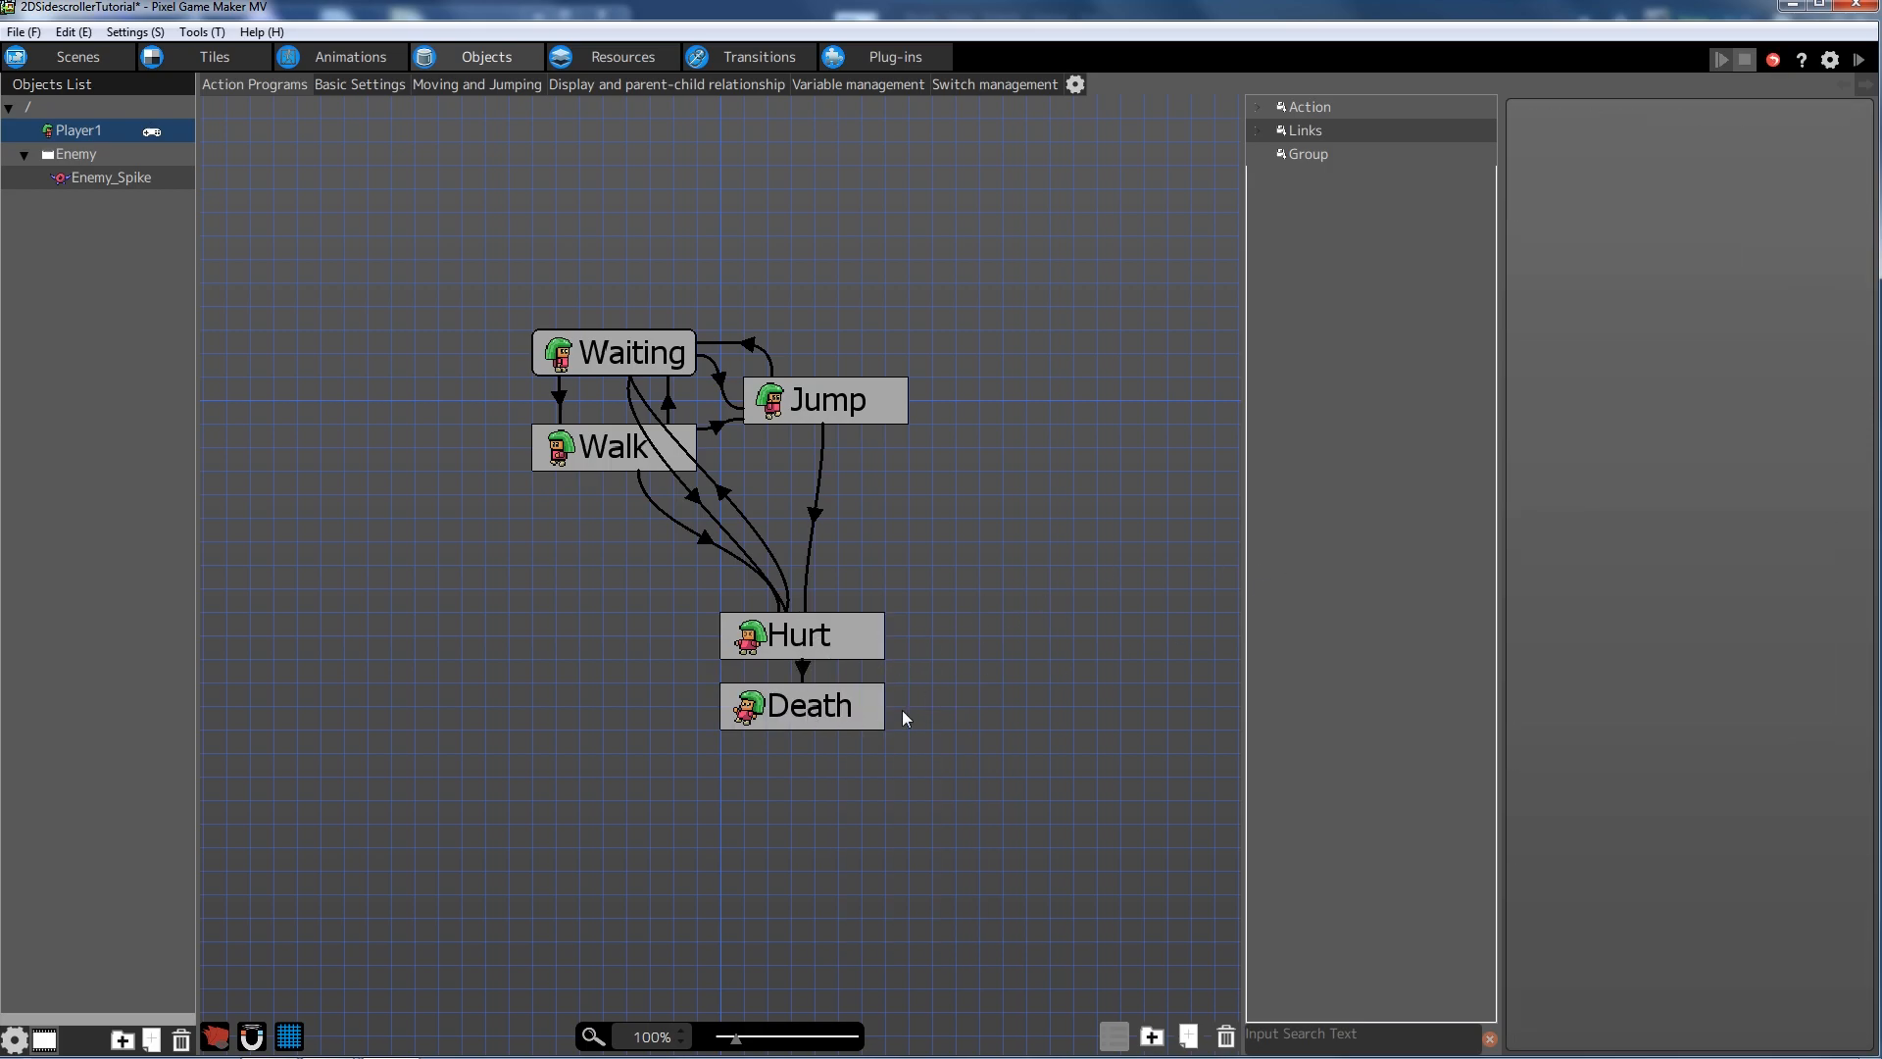
left_click(807, 703)
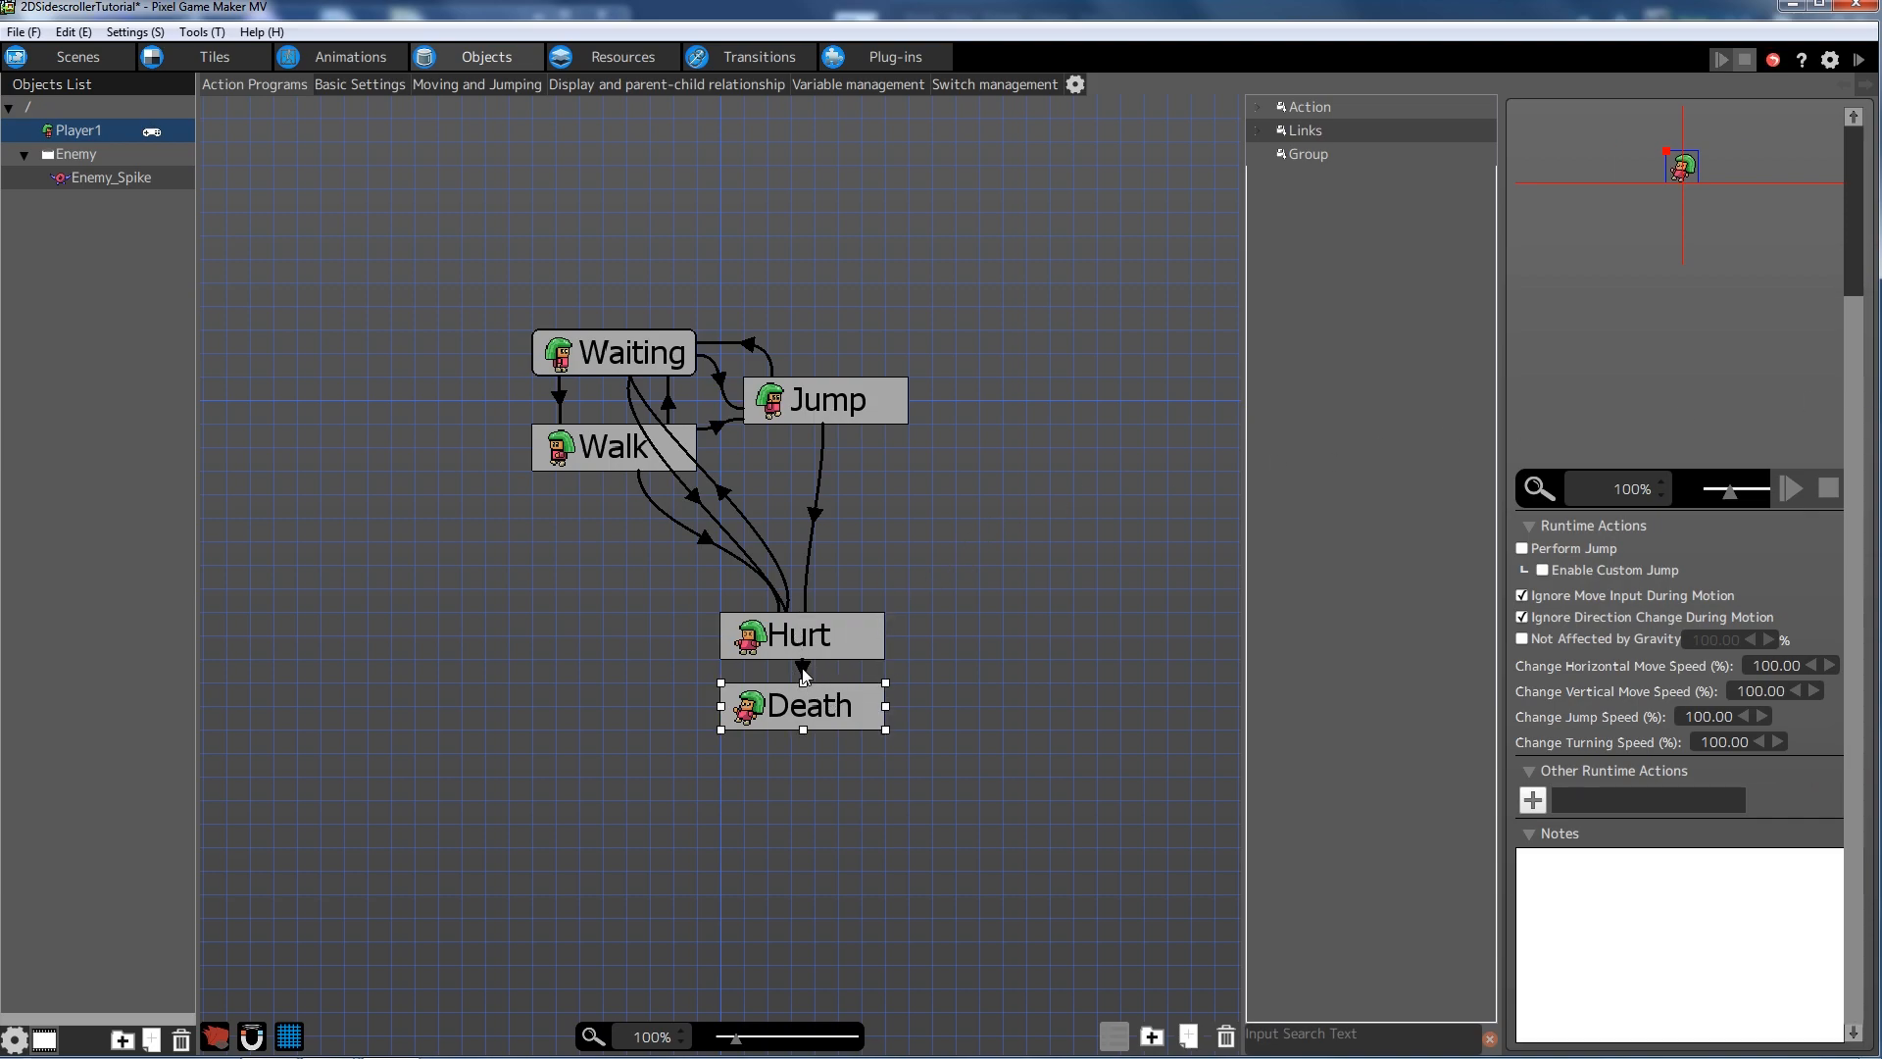
left_click_drag(841, 724, 841, 769)
left_click(959, 655)
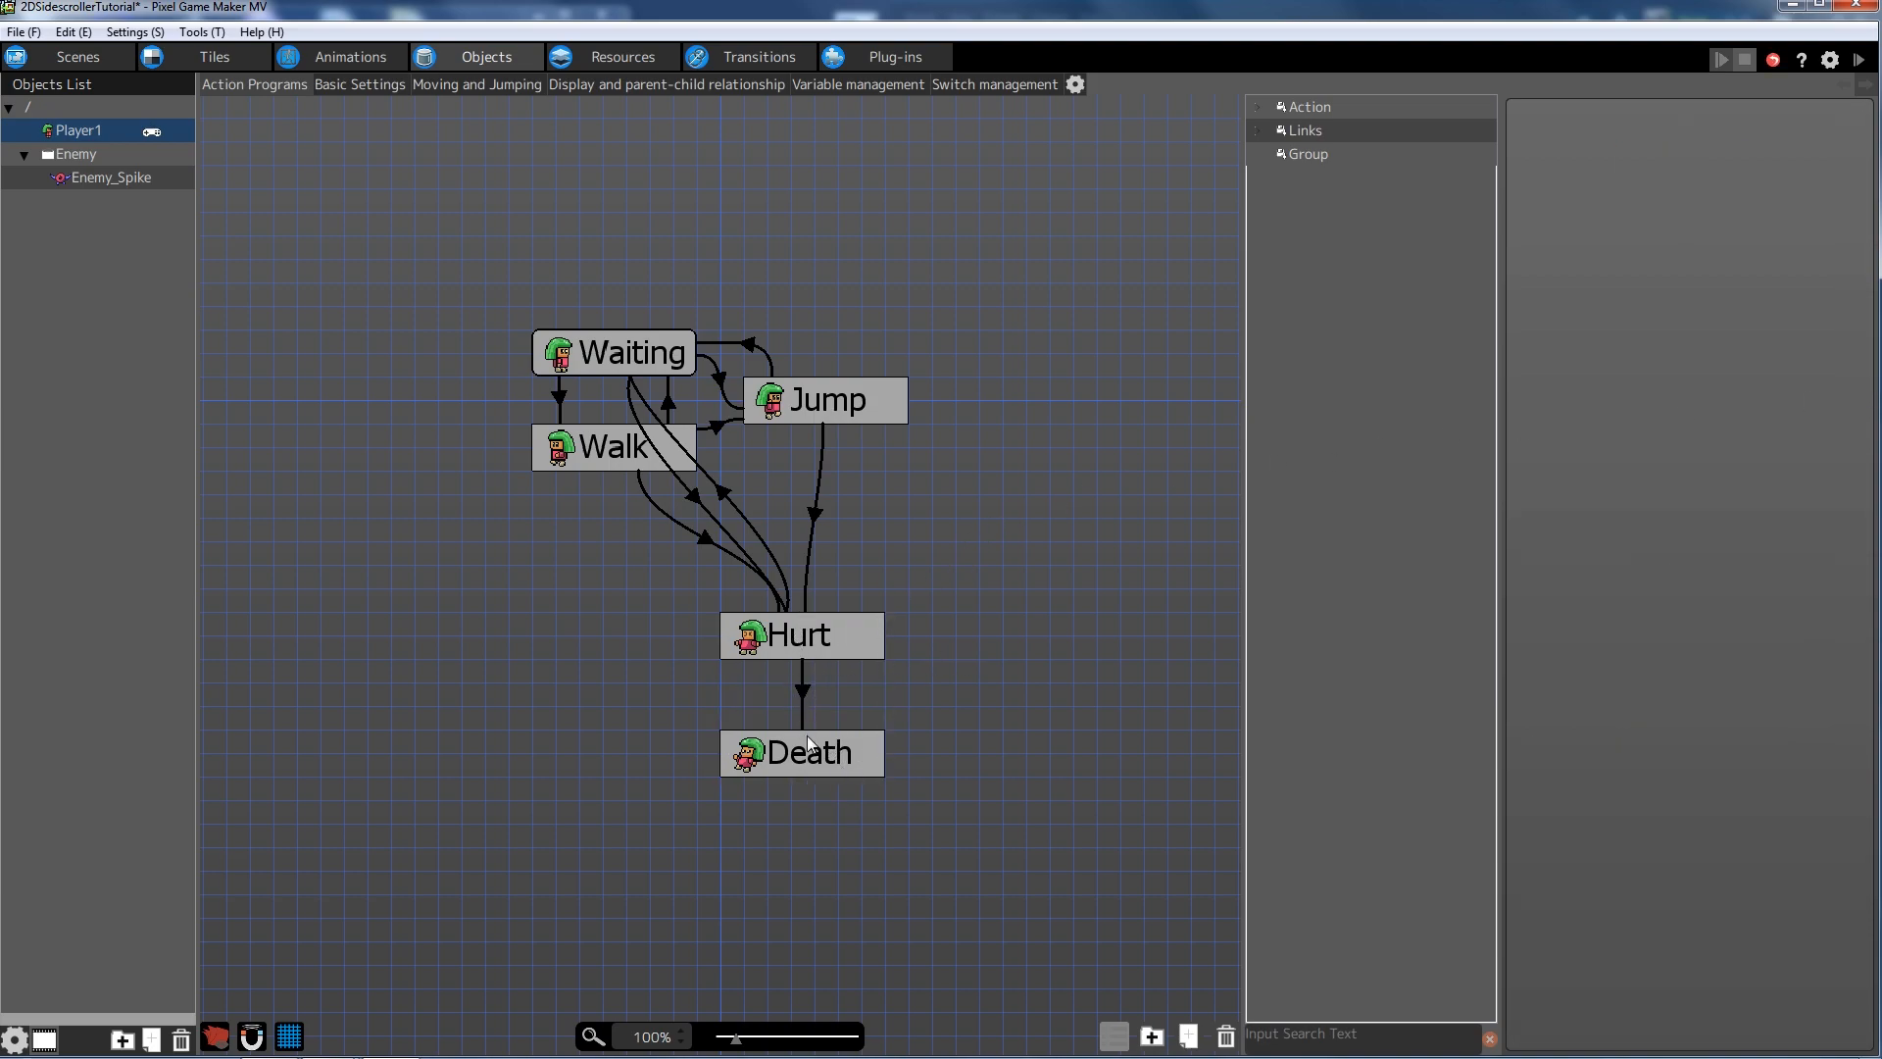
- Give the Hurt-to-Death link the HP Is 0 condition with Object Self as the object
left_click(801, 688)
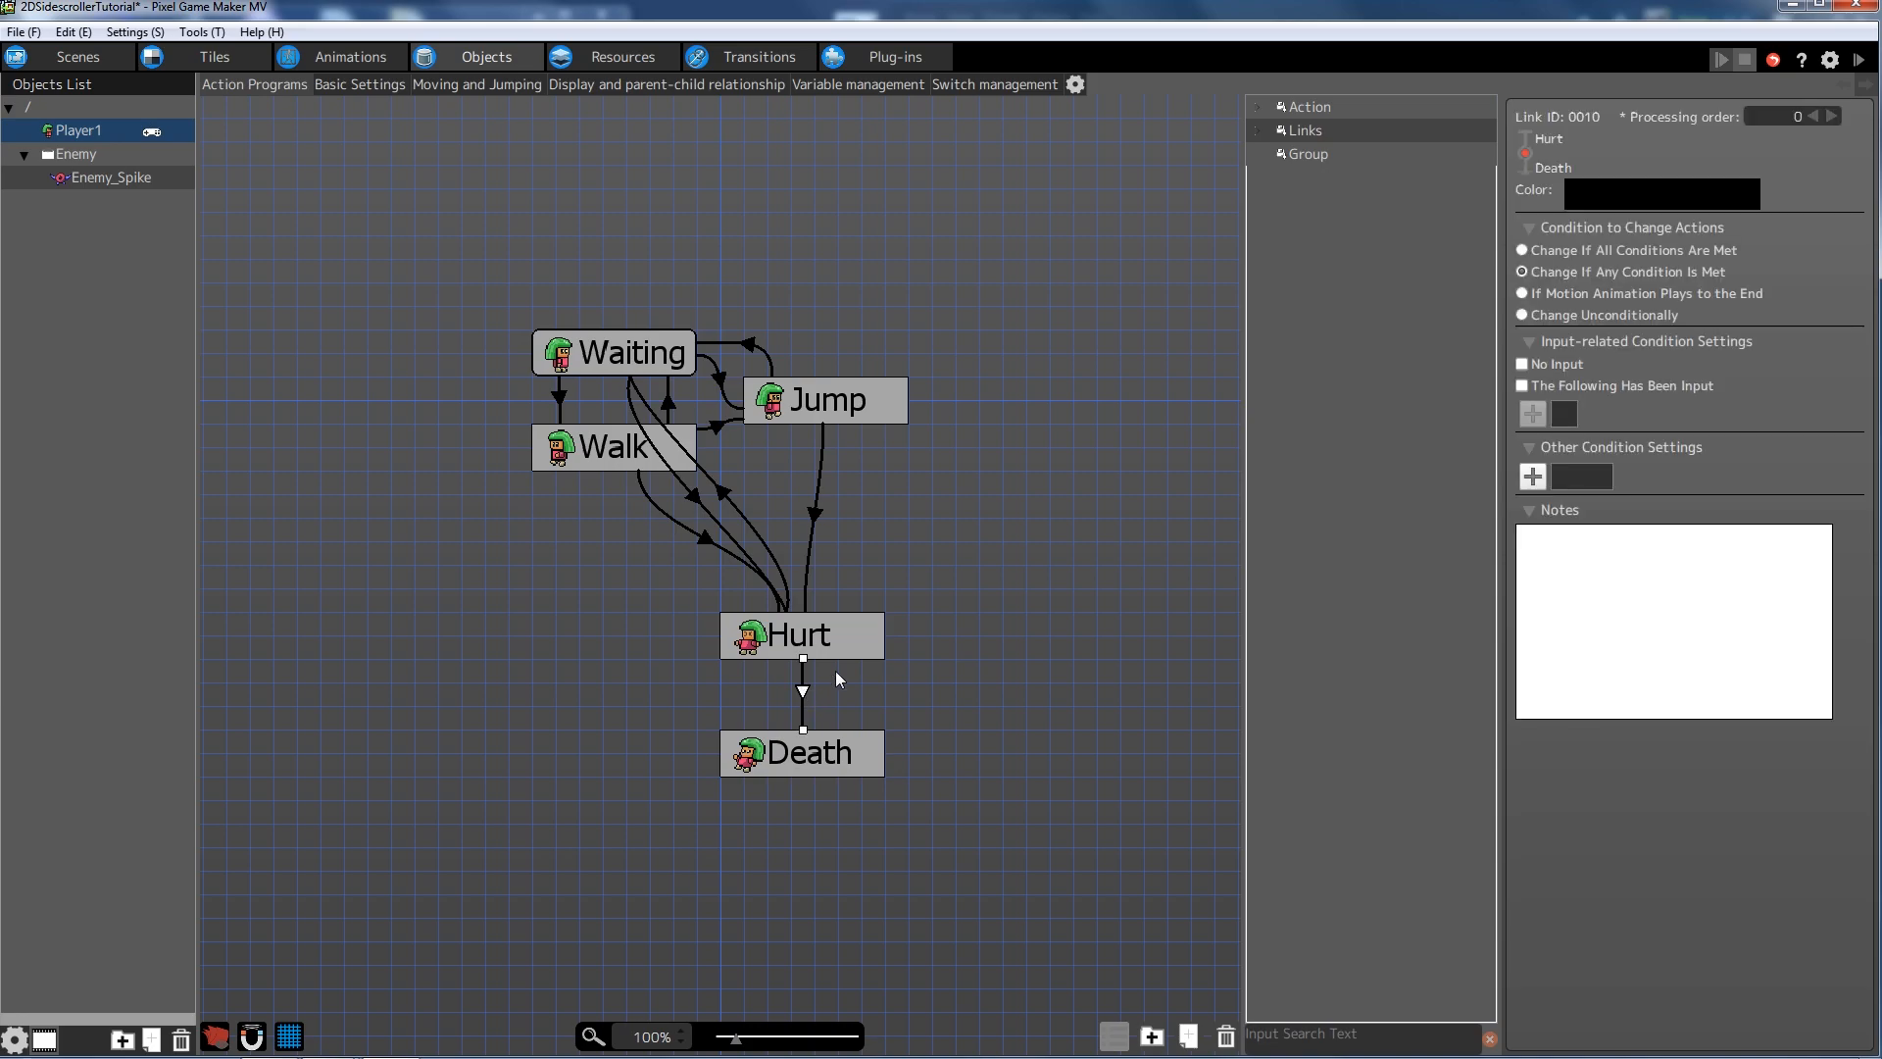
left_click(1532, 478)
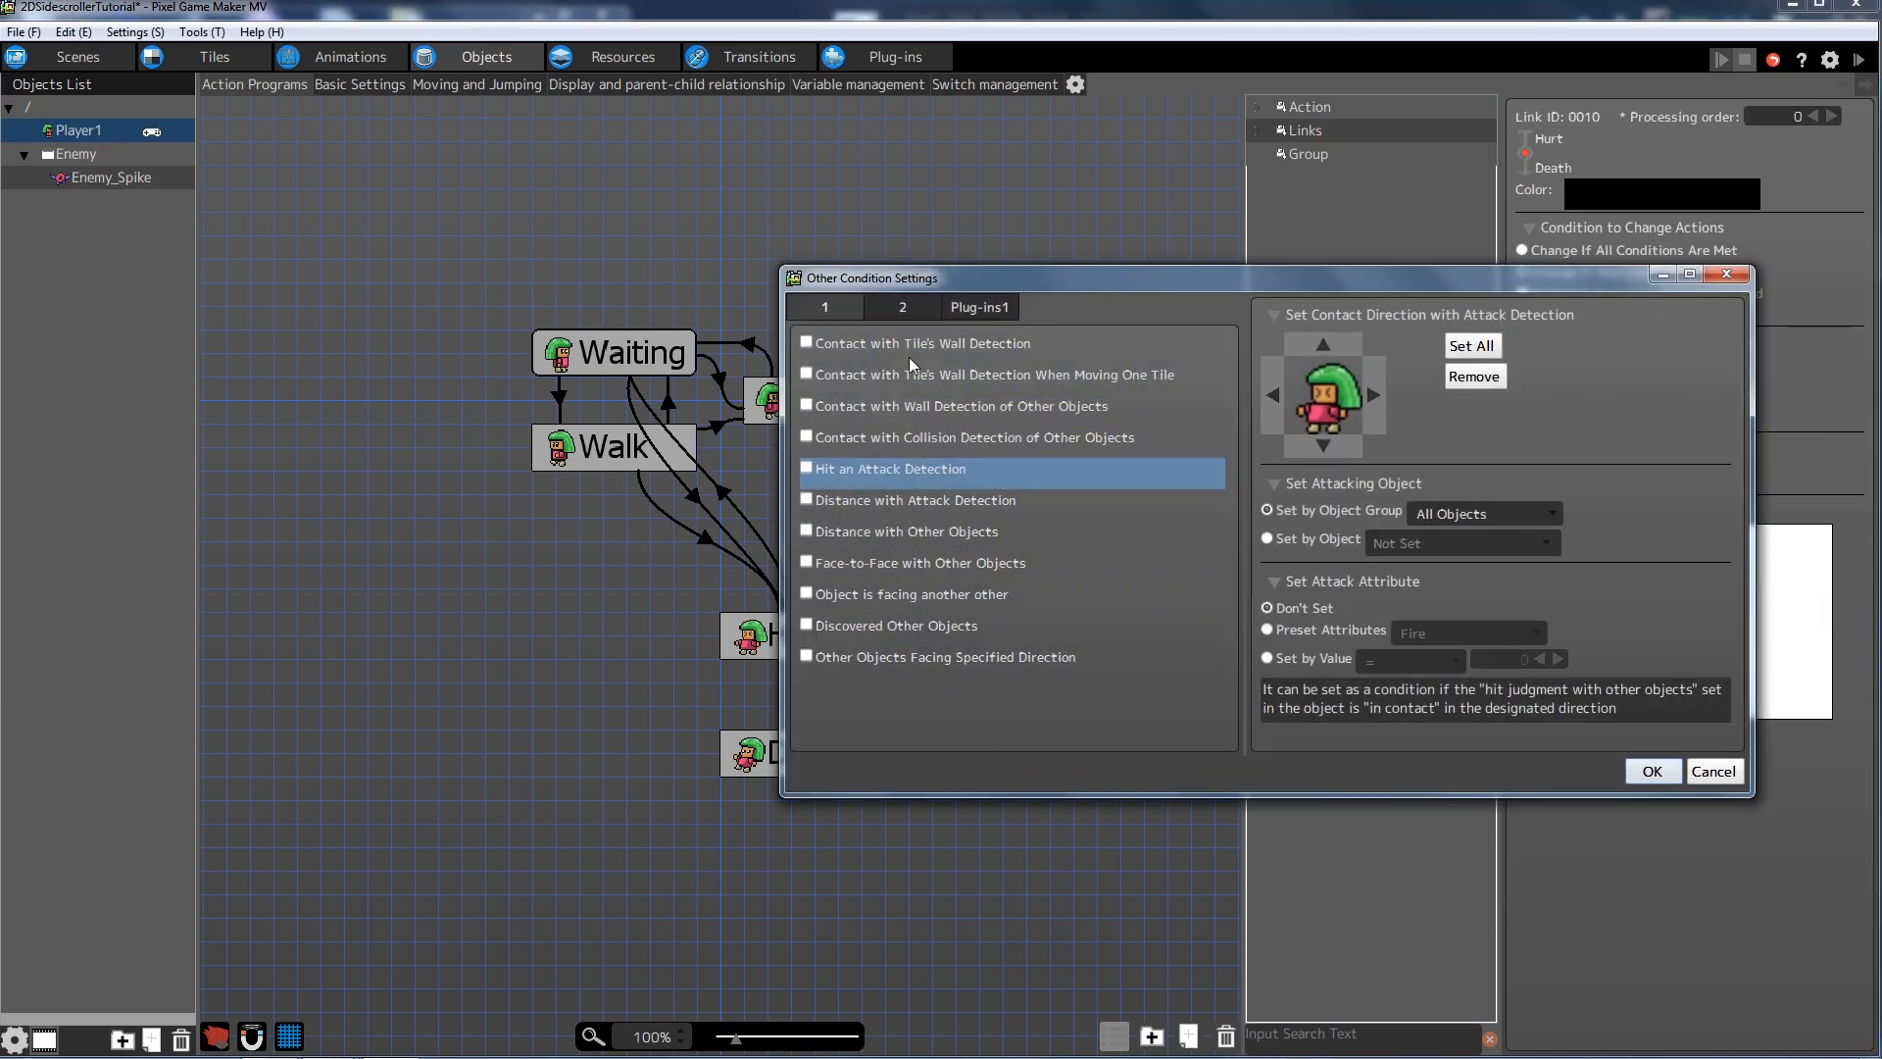
left_click(900, 306)
left_click(807, 343)
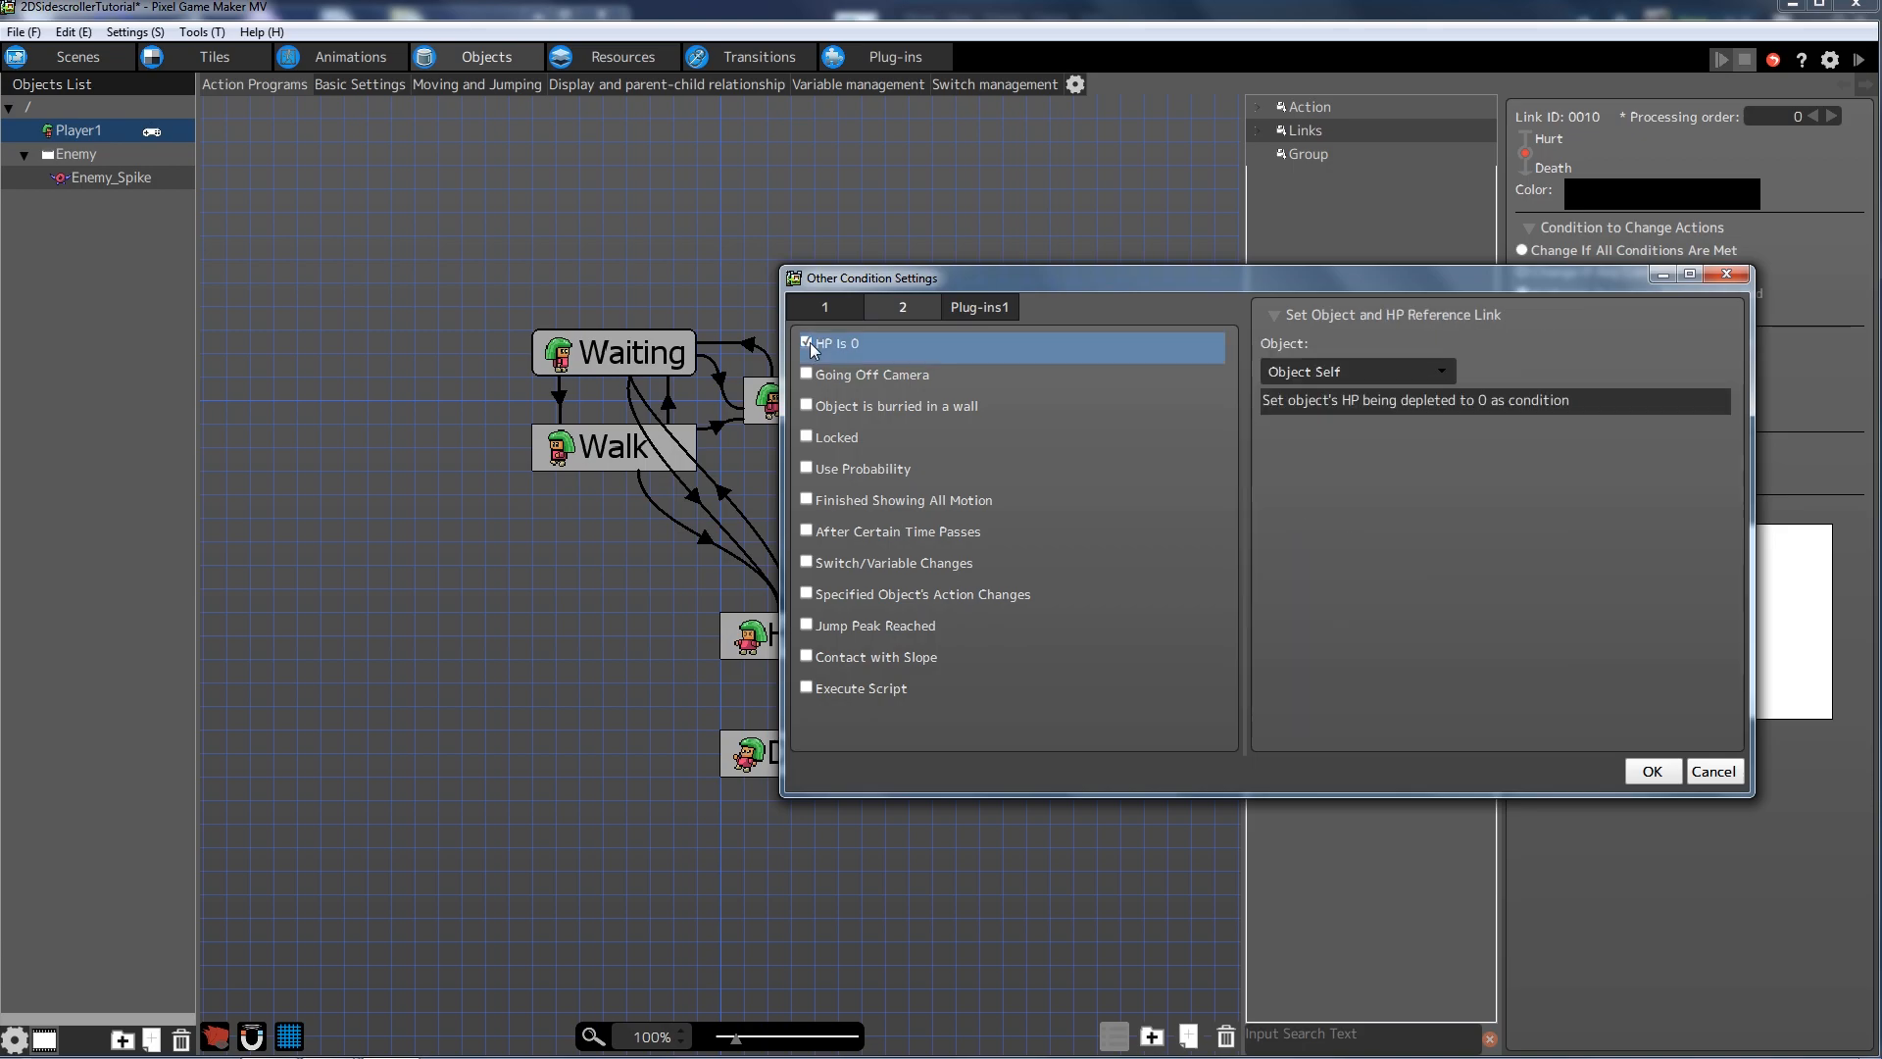
left_click(1653, 771)
left_click(1039, 609)
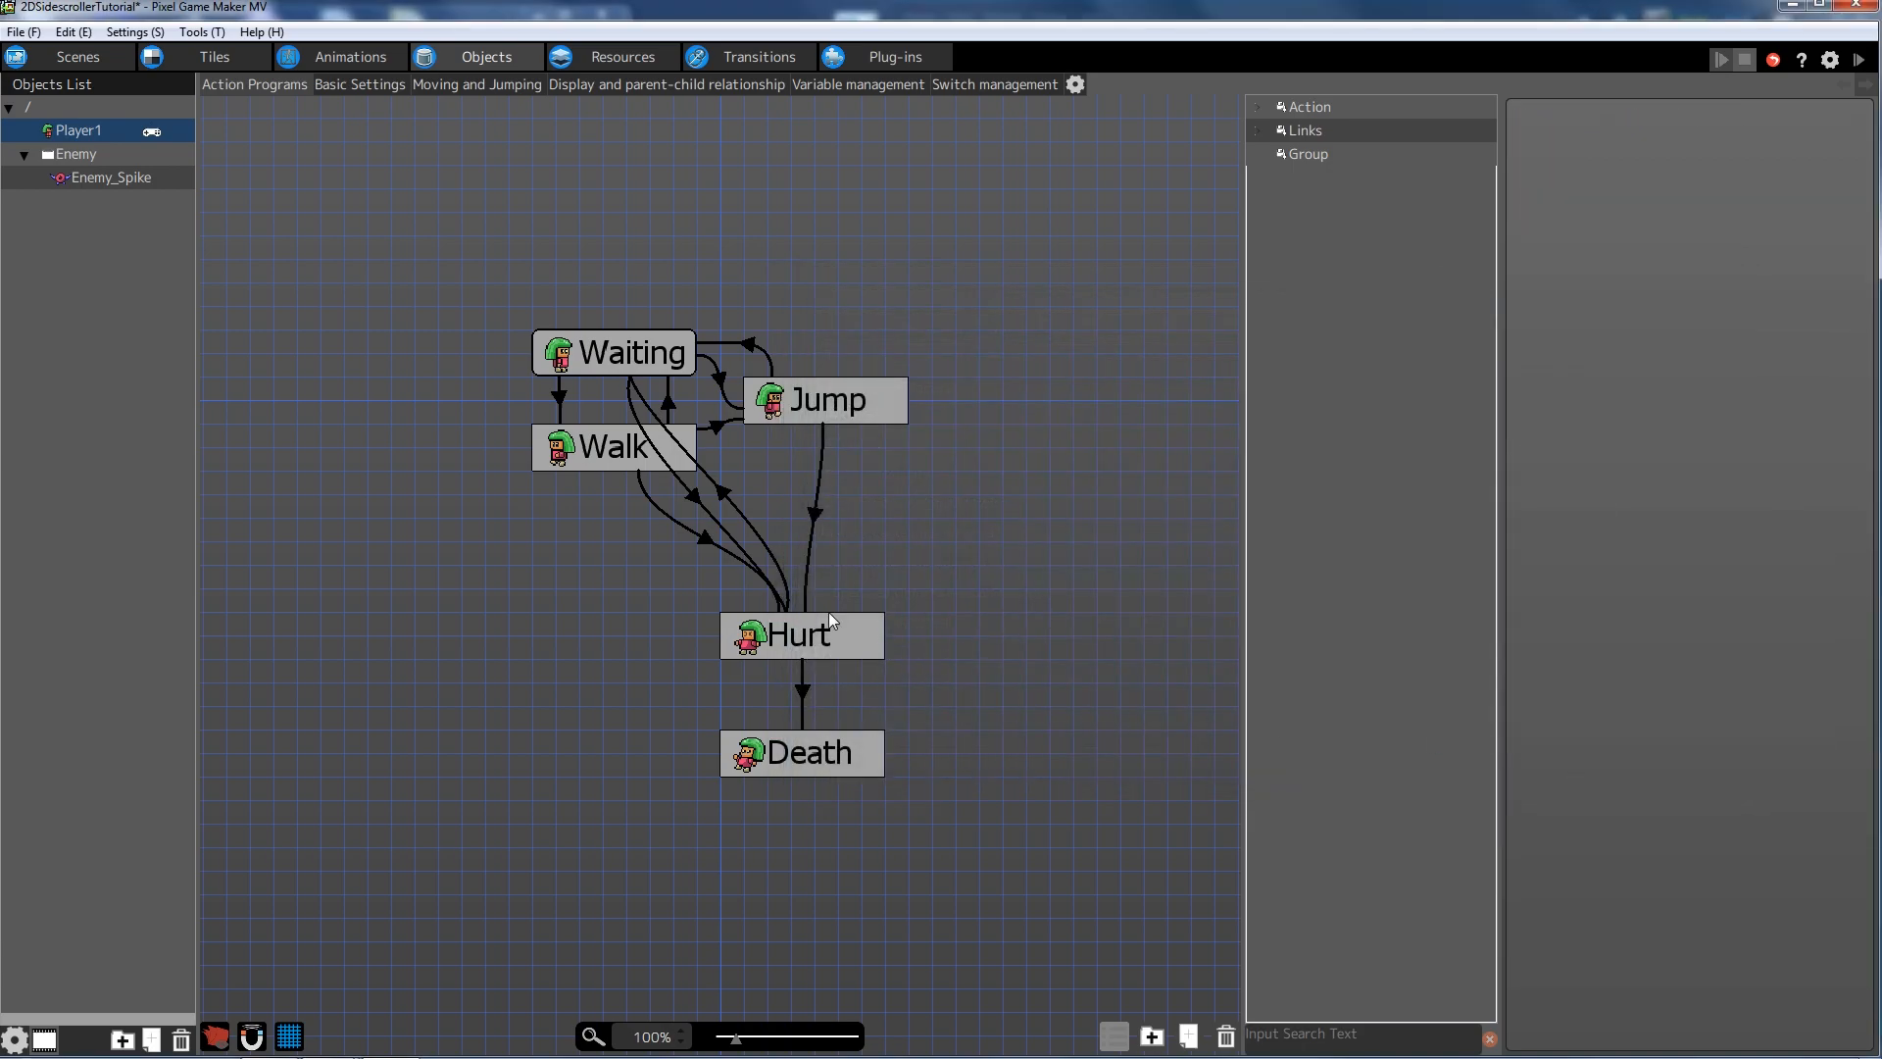
- Review the Death action's motion and runtime settings, and compare Enemy_Spike's action program with Player1's
left_click(838, 757)
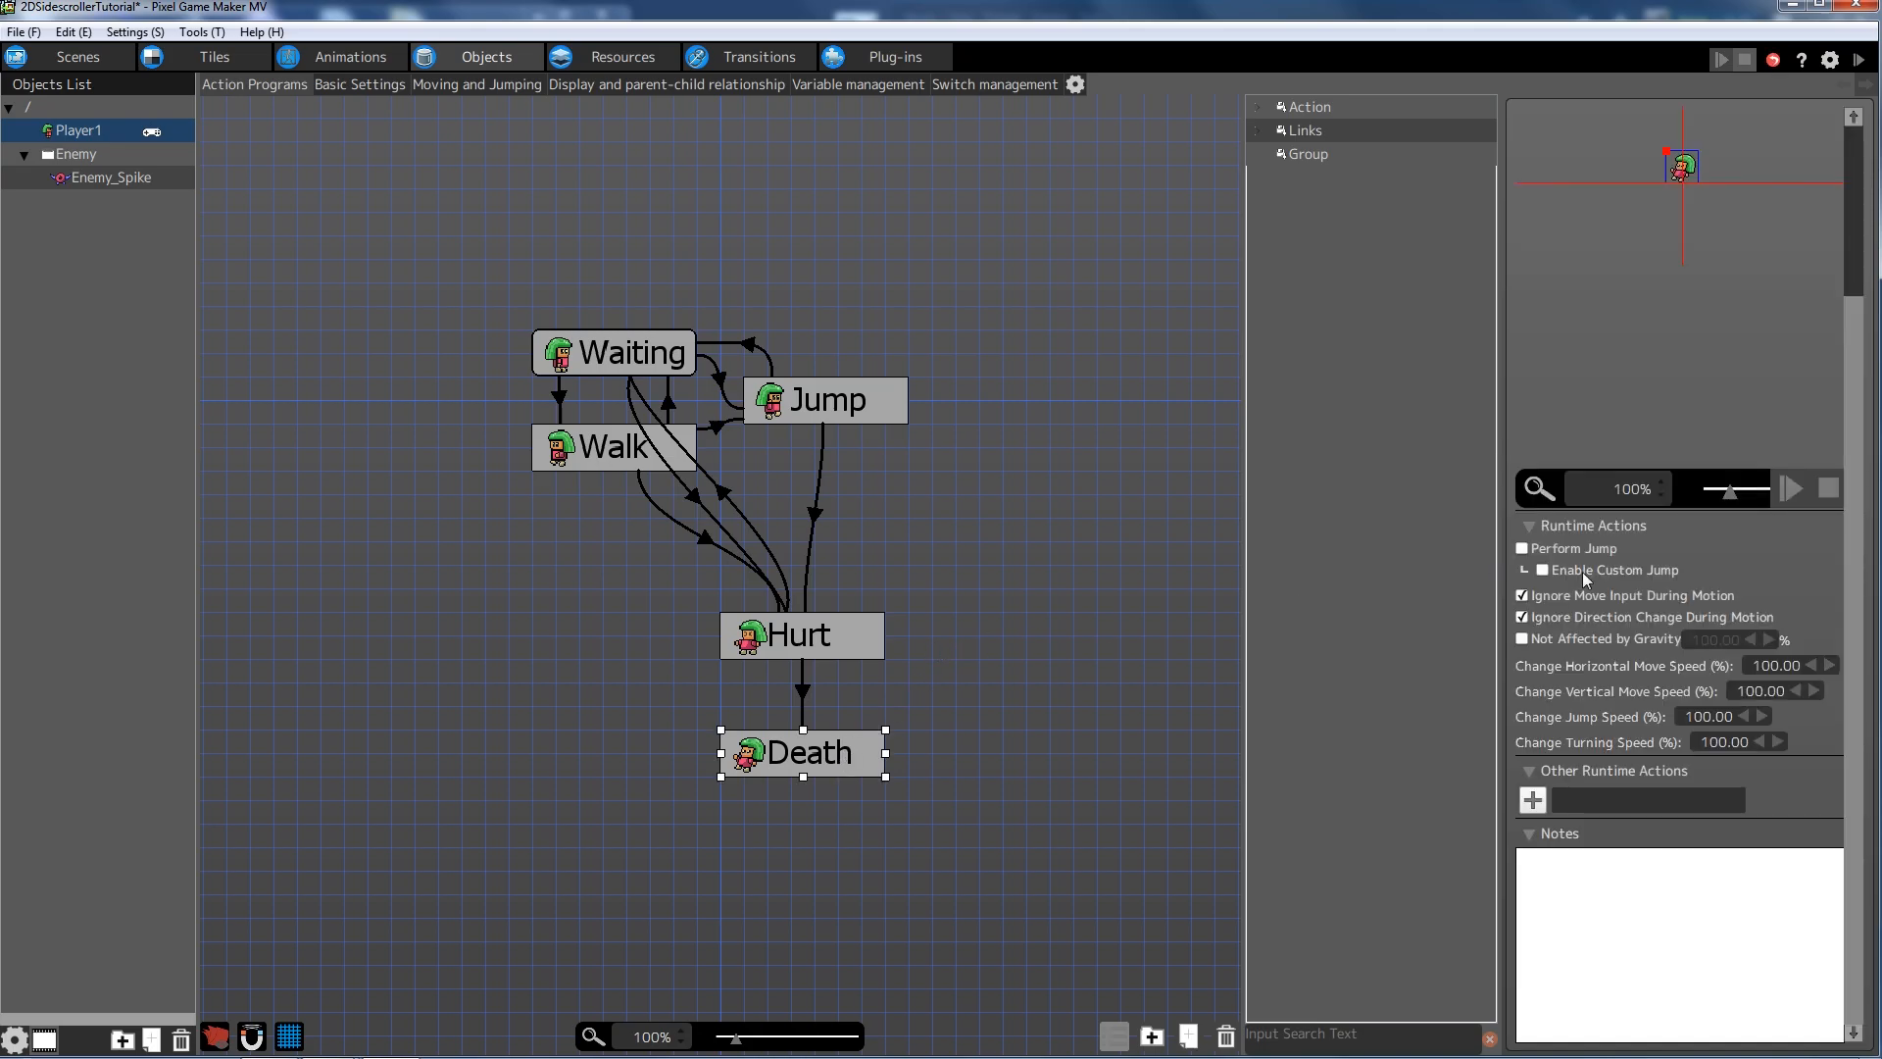
left_click_drag(1858, 601, 1860, 416)
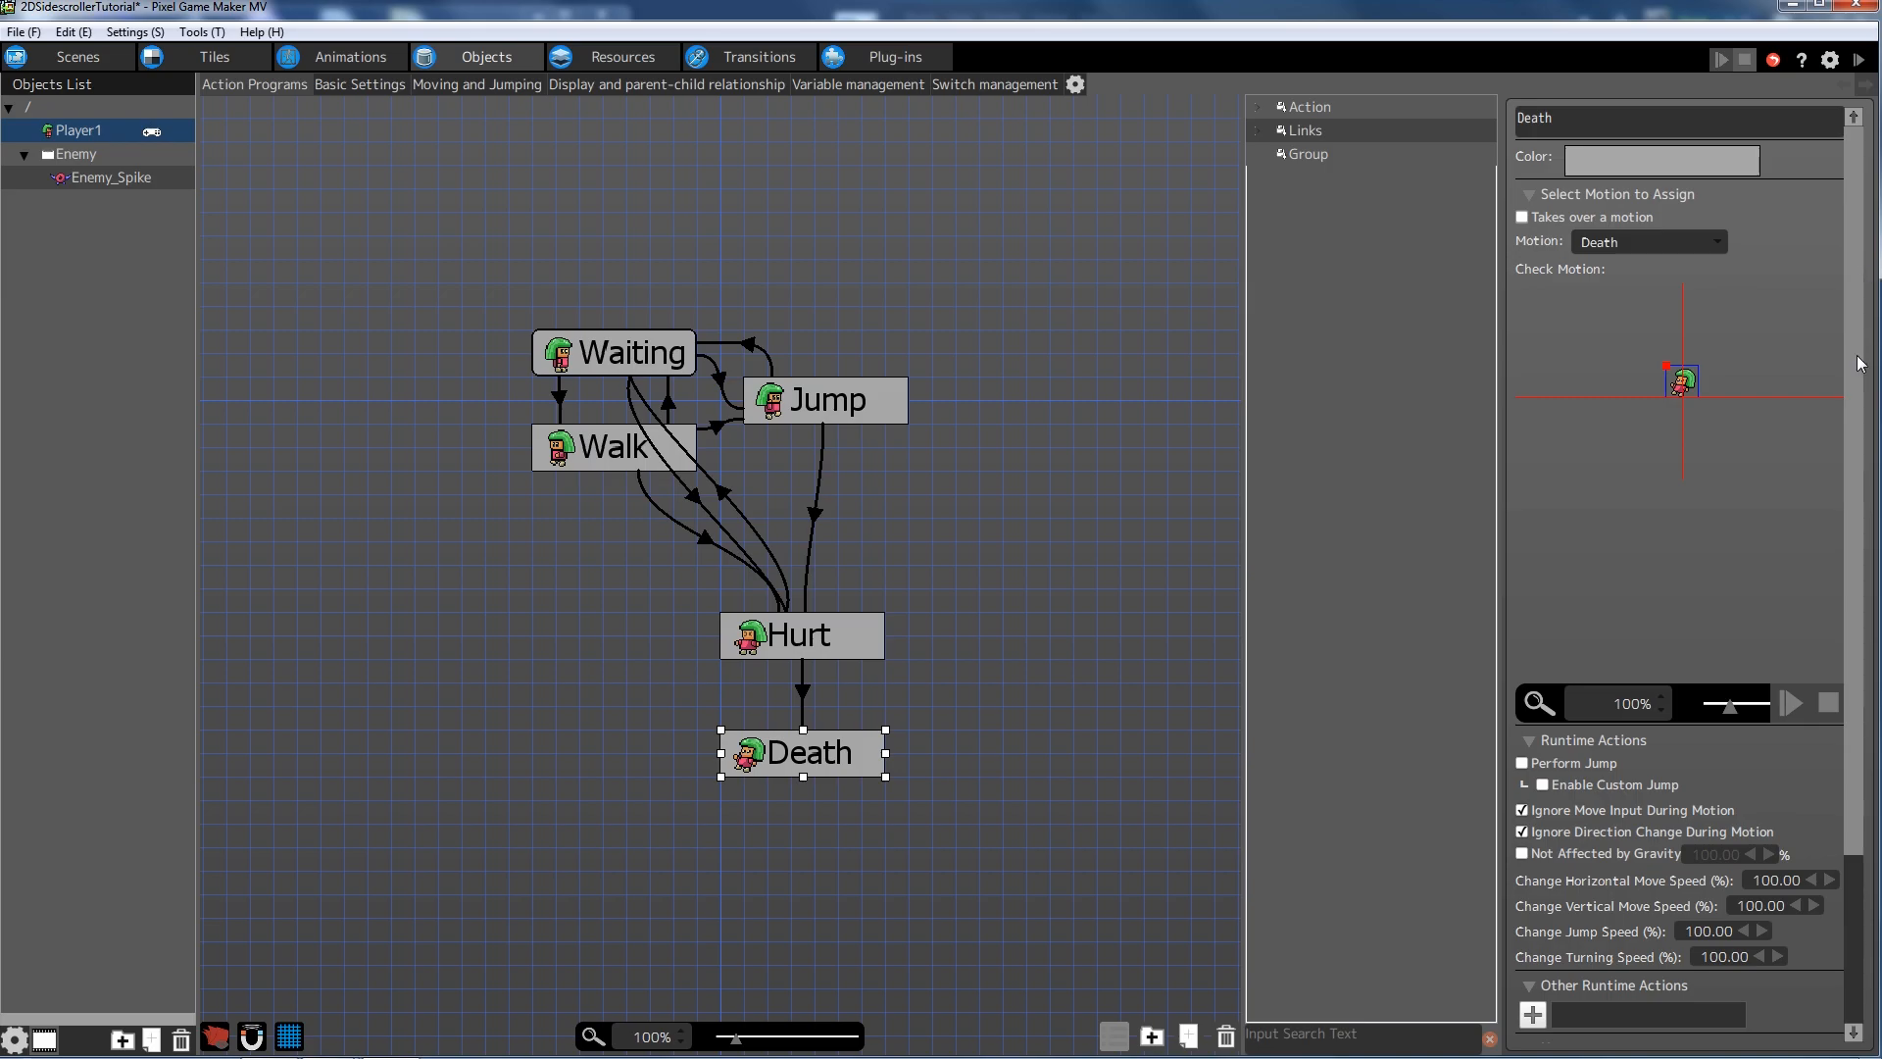
left_click_drag(1860, 365, 1871, 511)
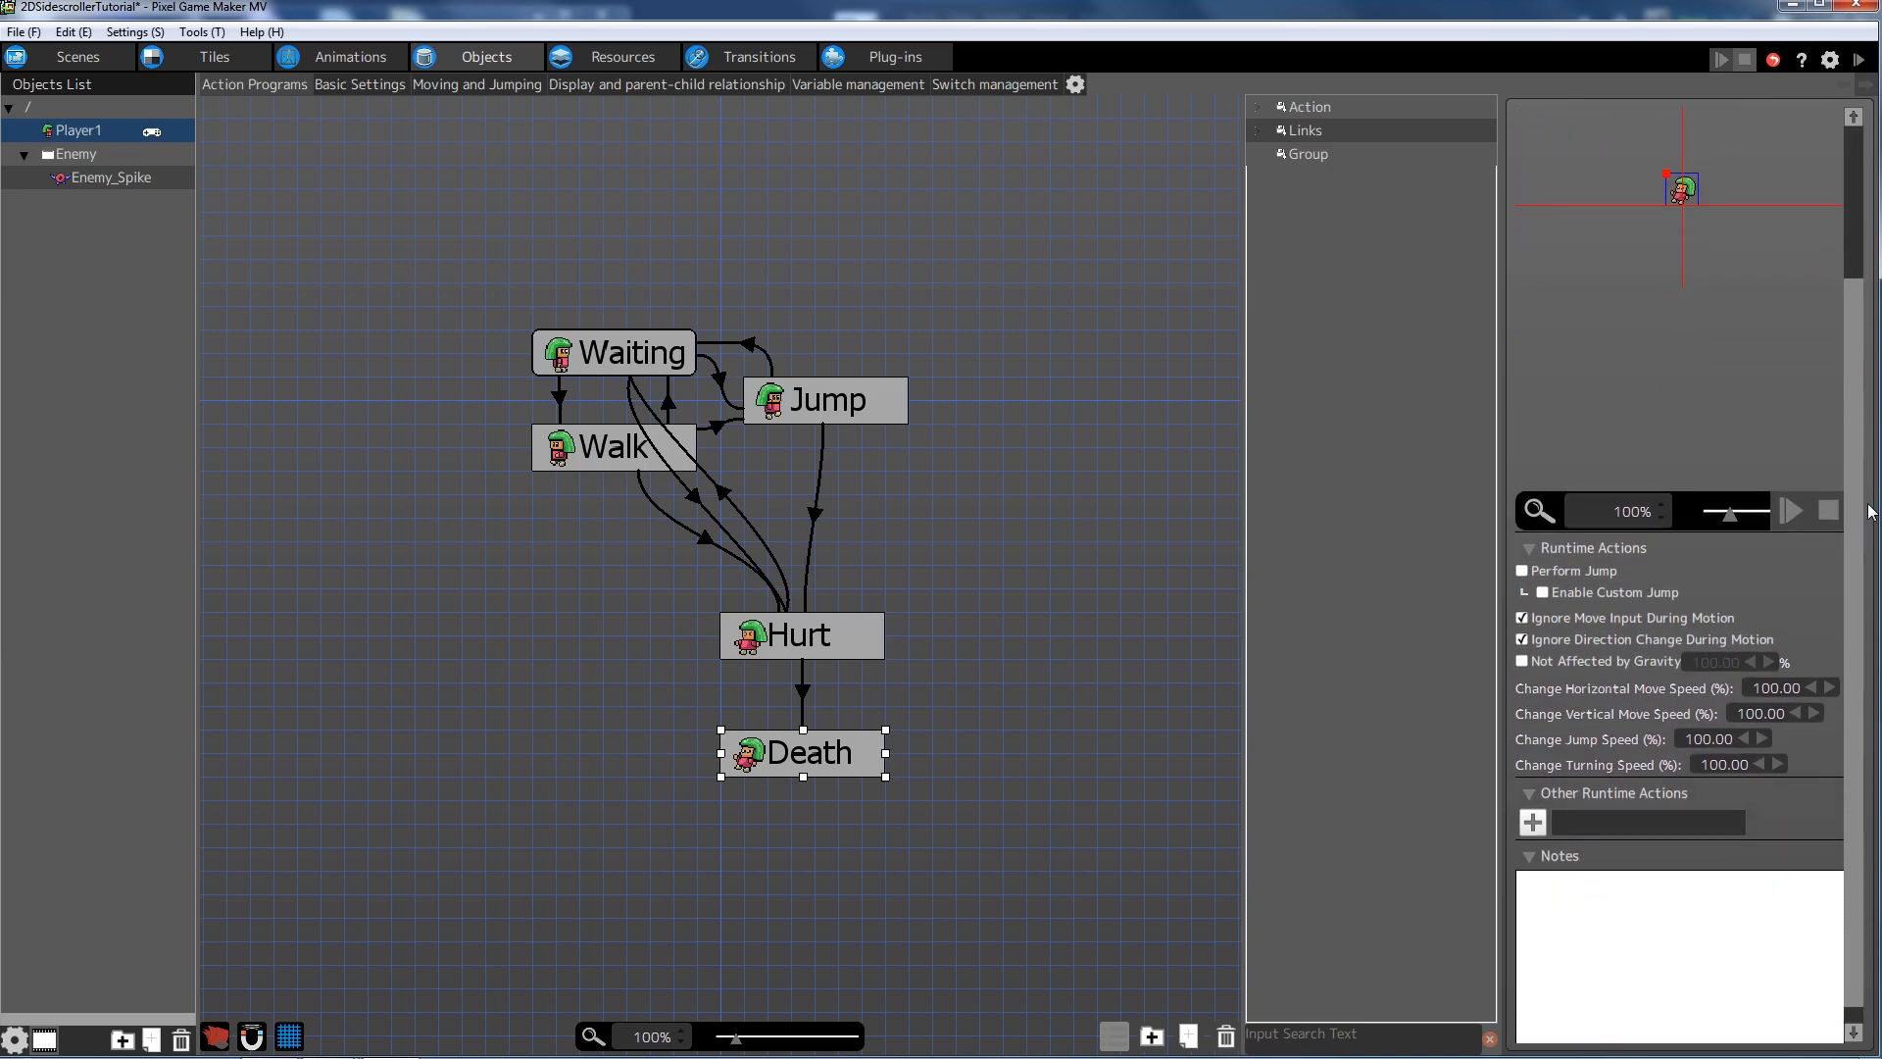
mouse_move(1868, 511)
left_mouse_down()
mouse_move(1870, 365)
mouse_move(1844, 529)
left_mouse_up()
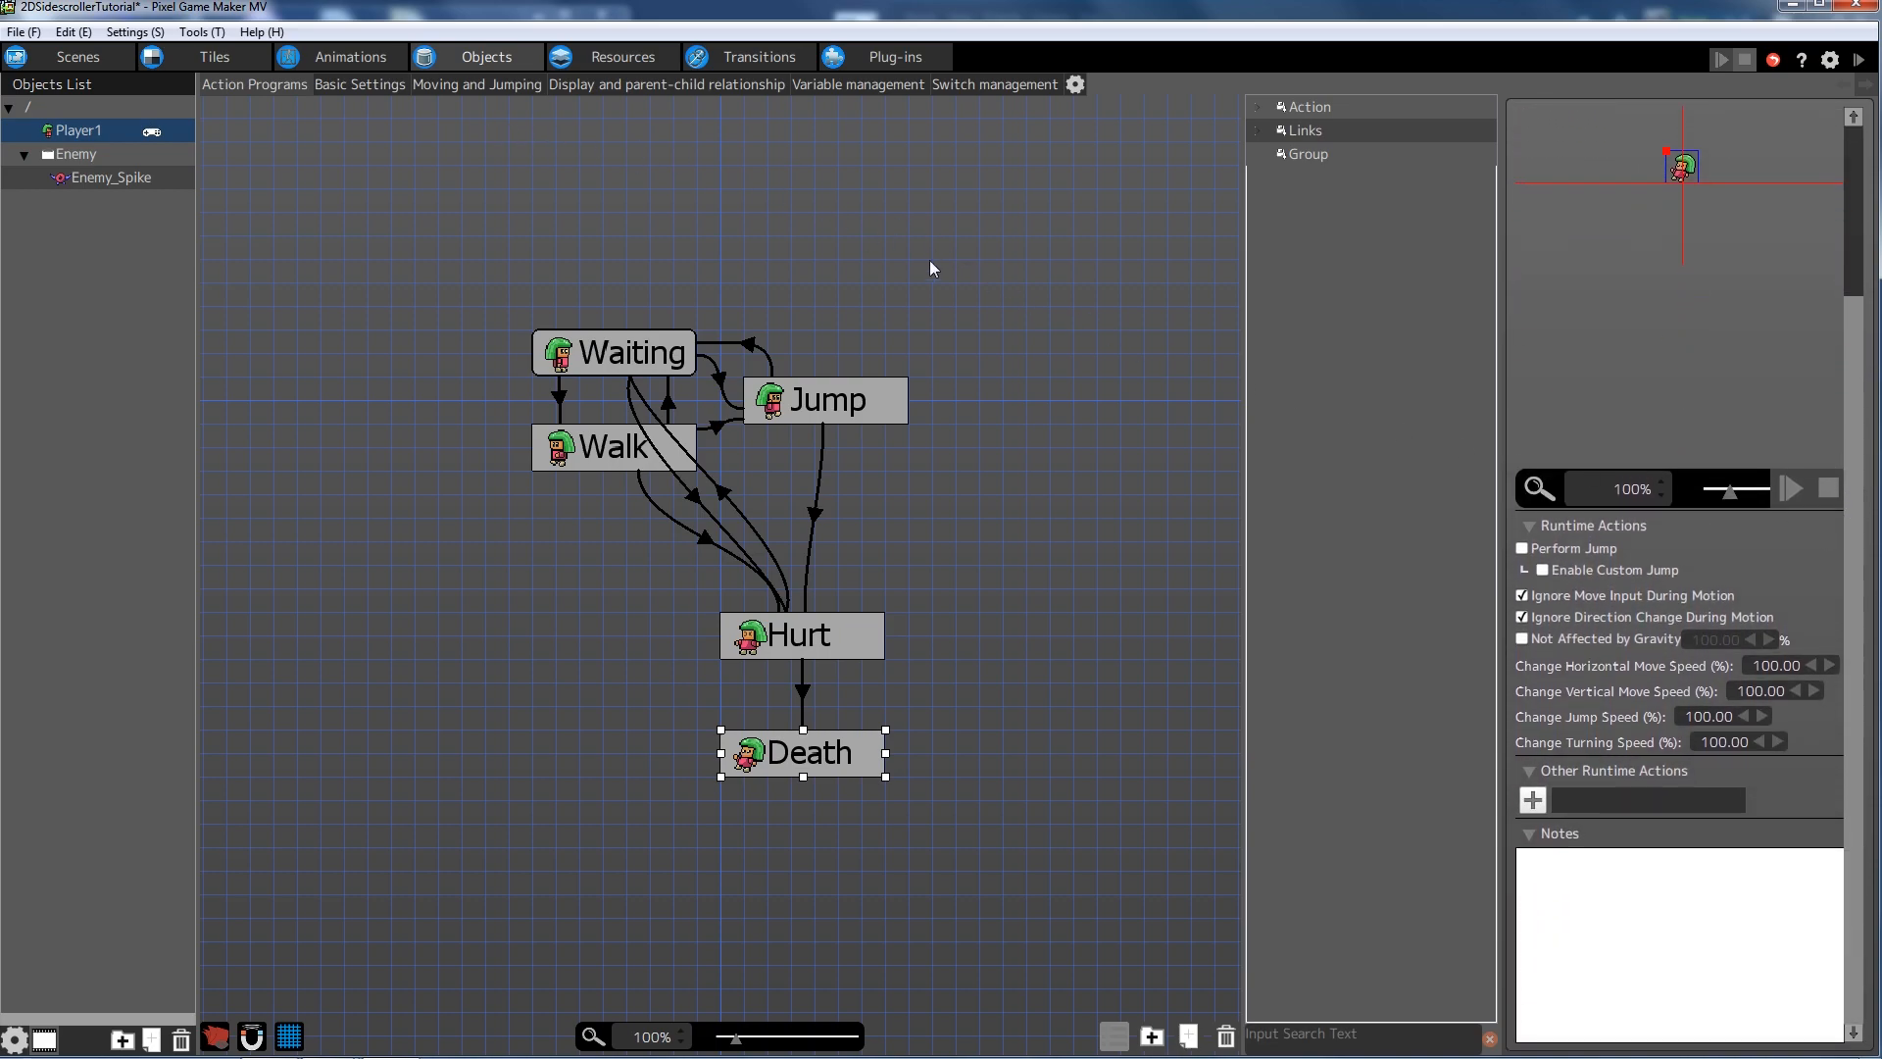
left_click(939, 410)
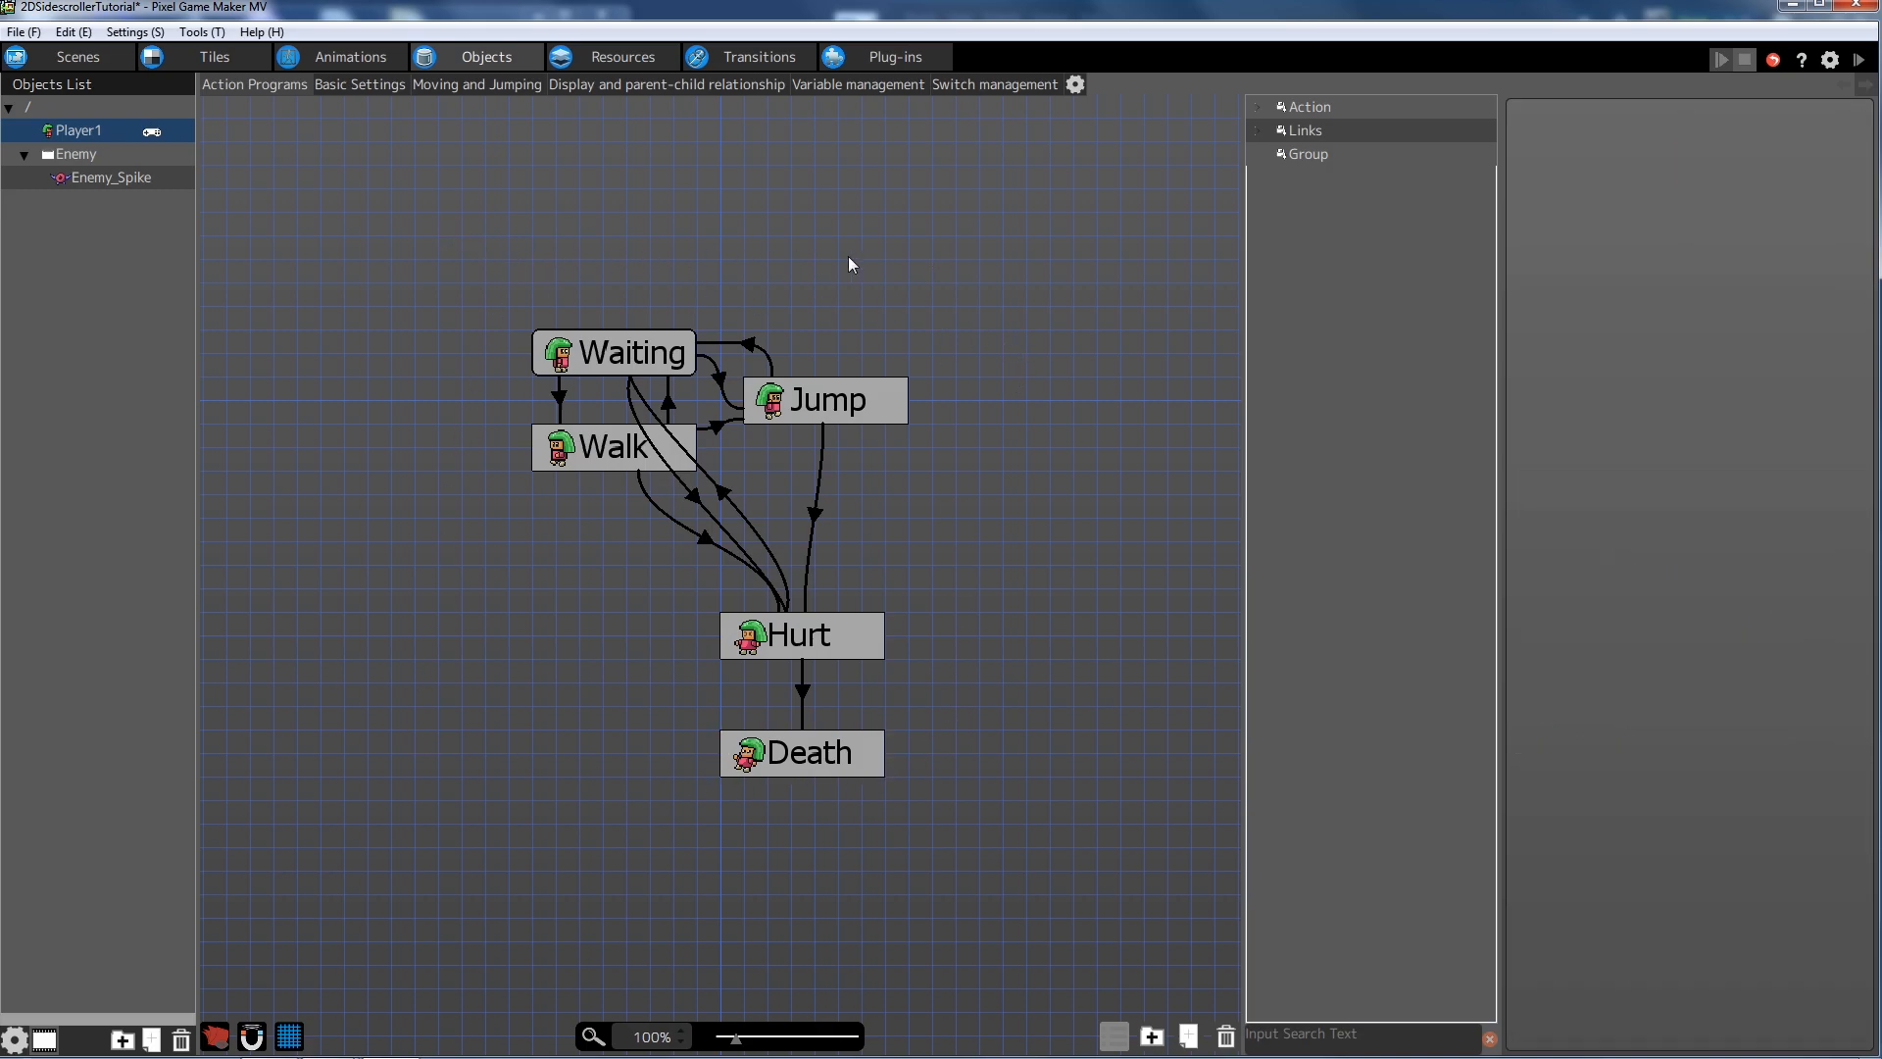
left_click(85, 179)
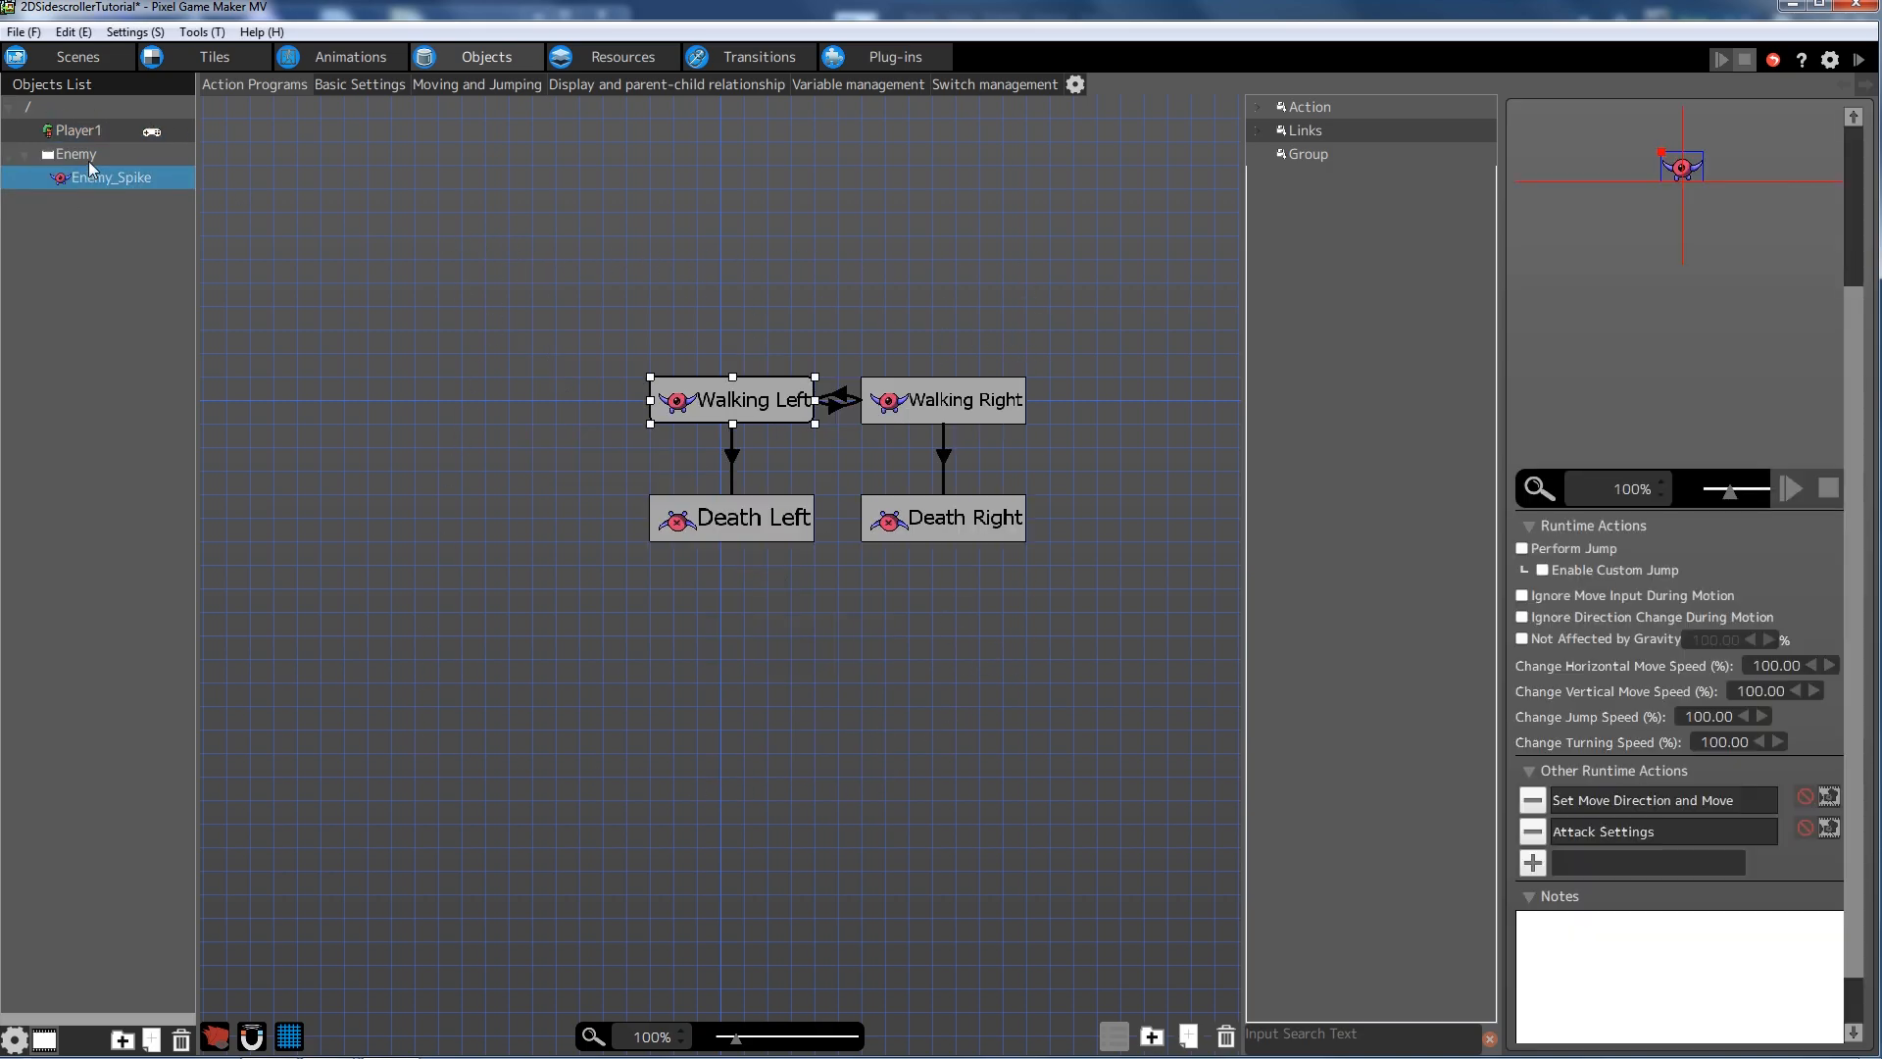
left_click(108, 129)
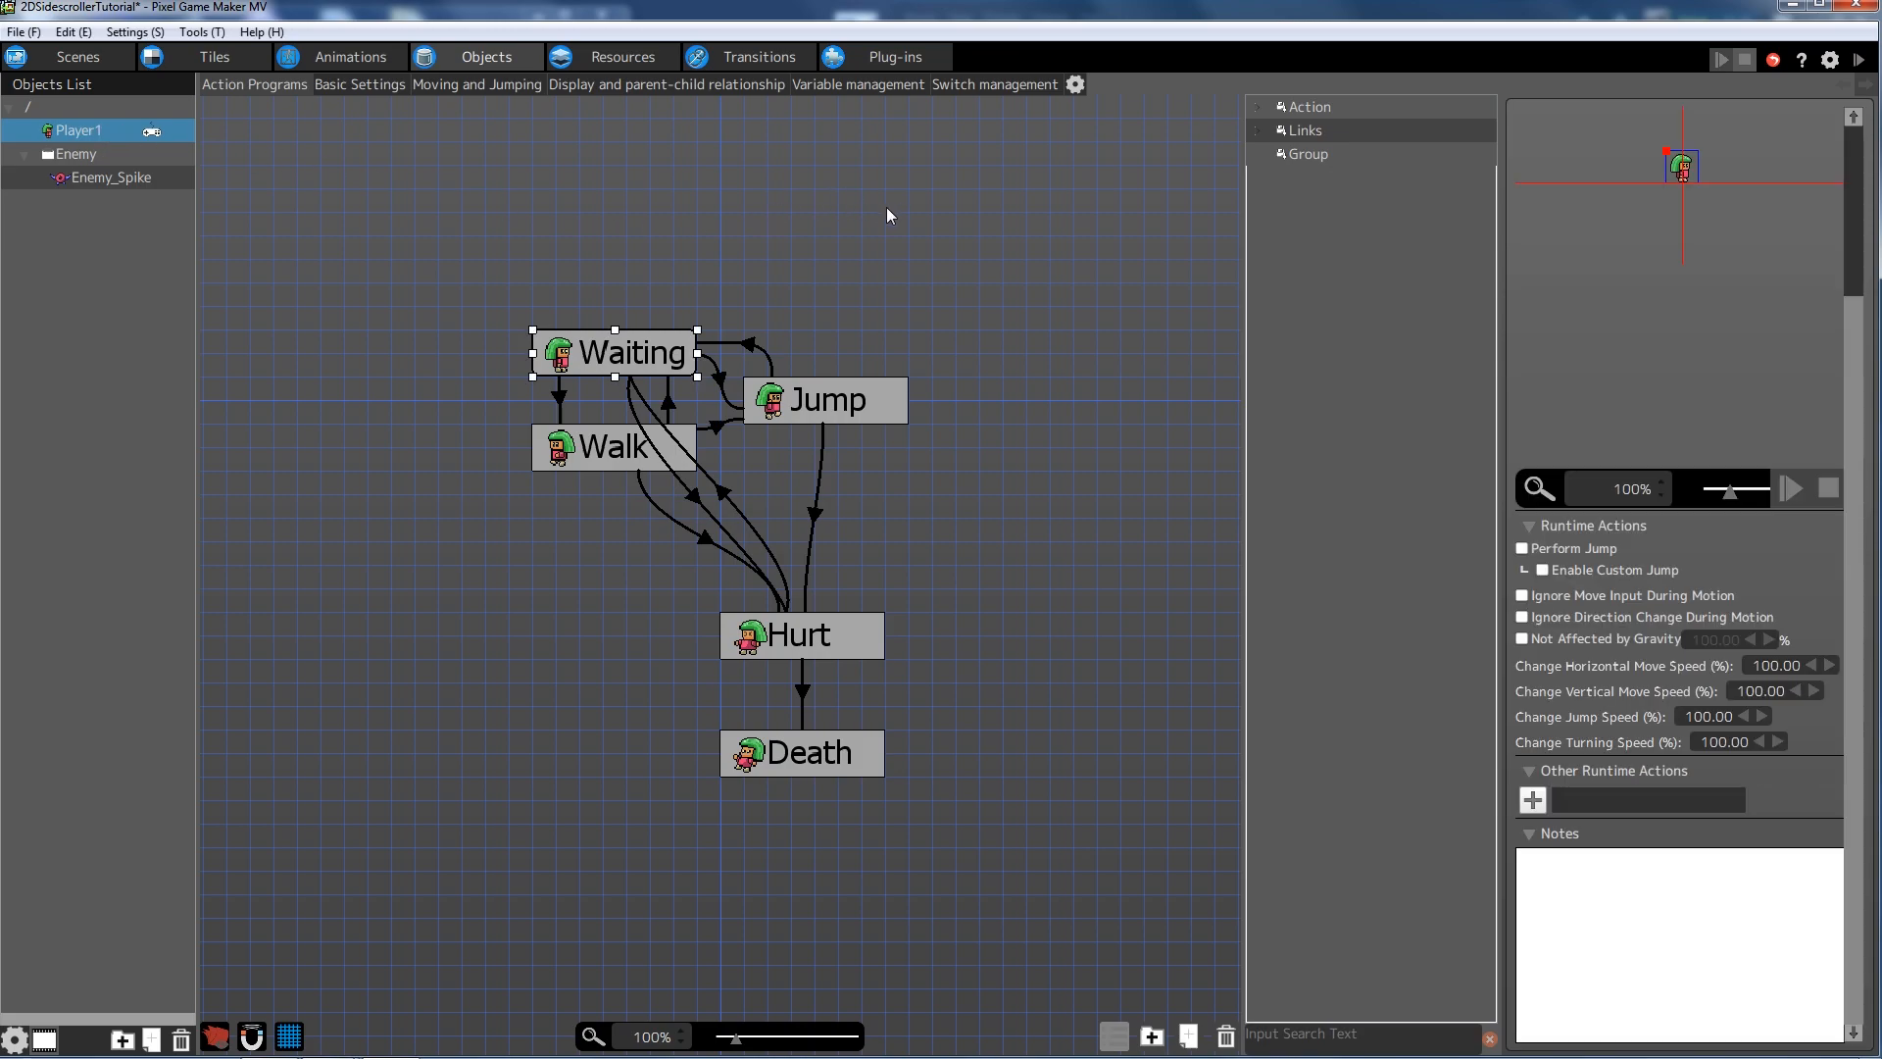
- Show Level 1's Map layer with its placed objects, and inspect the settings of the placed Player1 and Enemy_Skipe
left_click(86, 57)
left_click(190, 714)
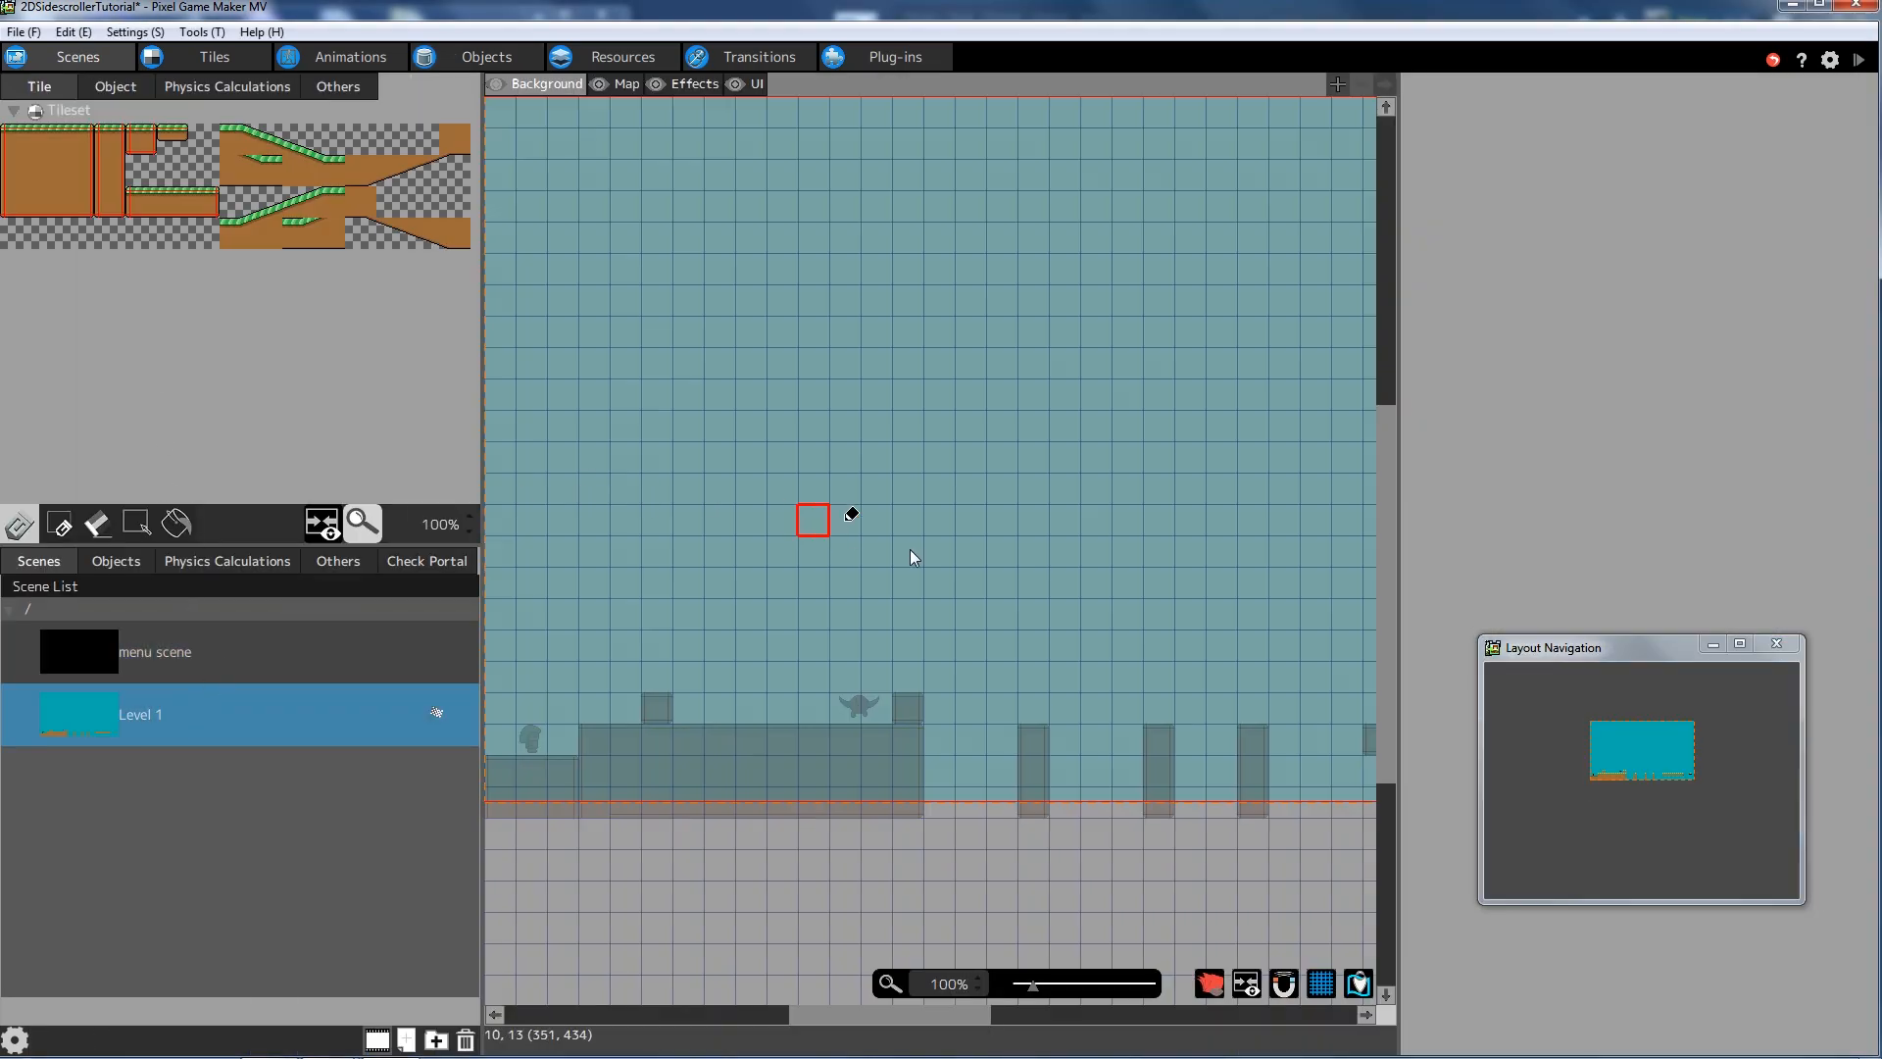
left_click(631, 84)
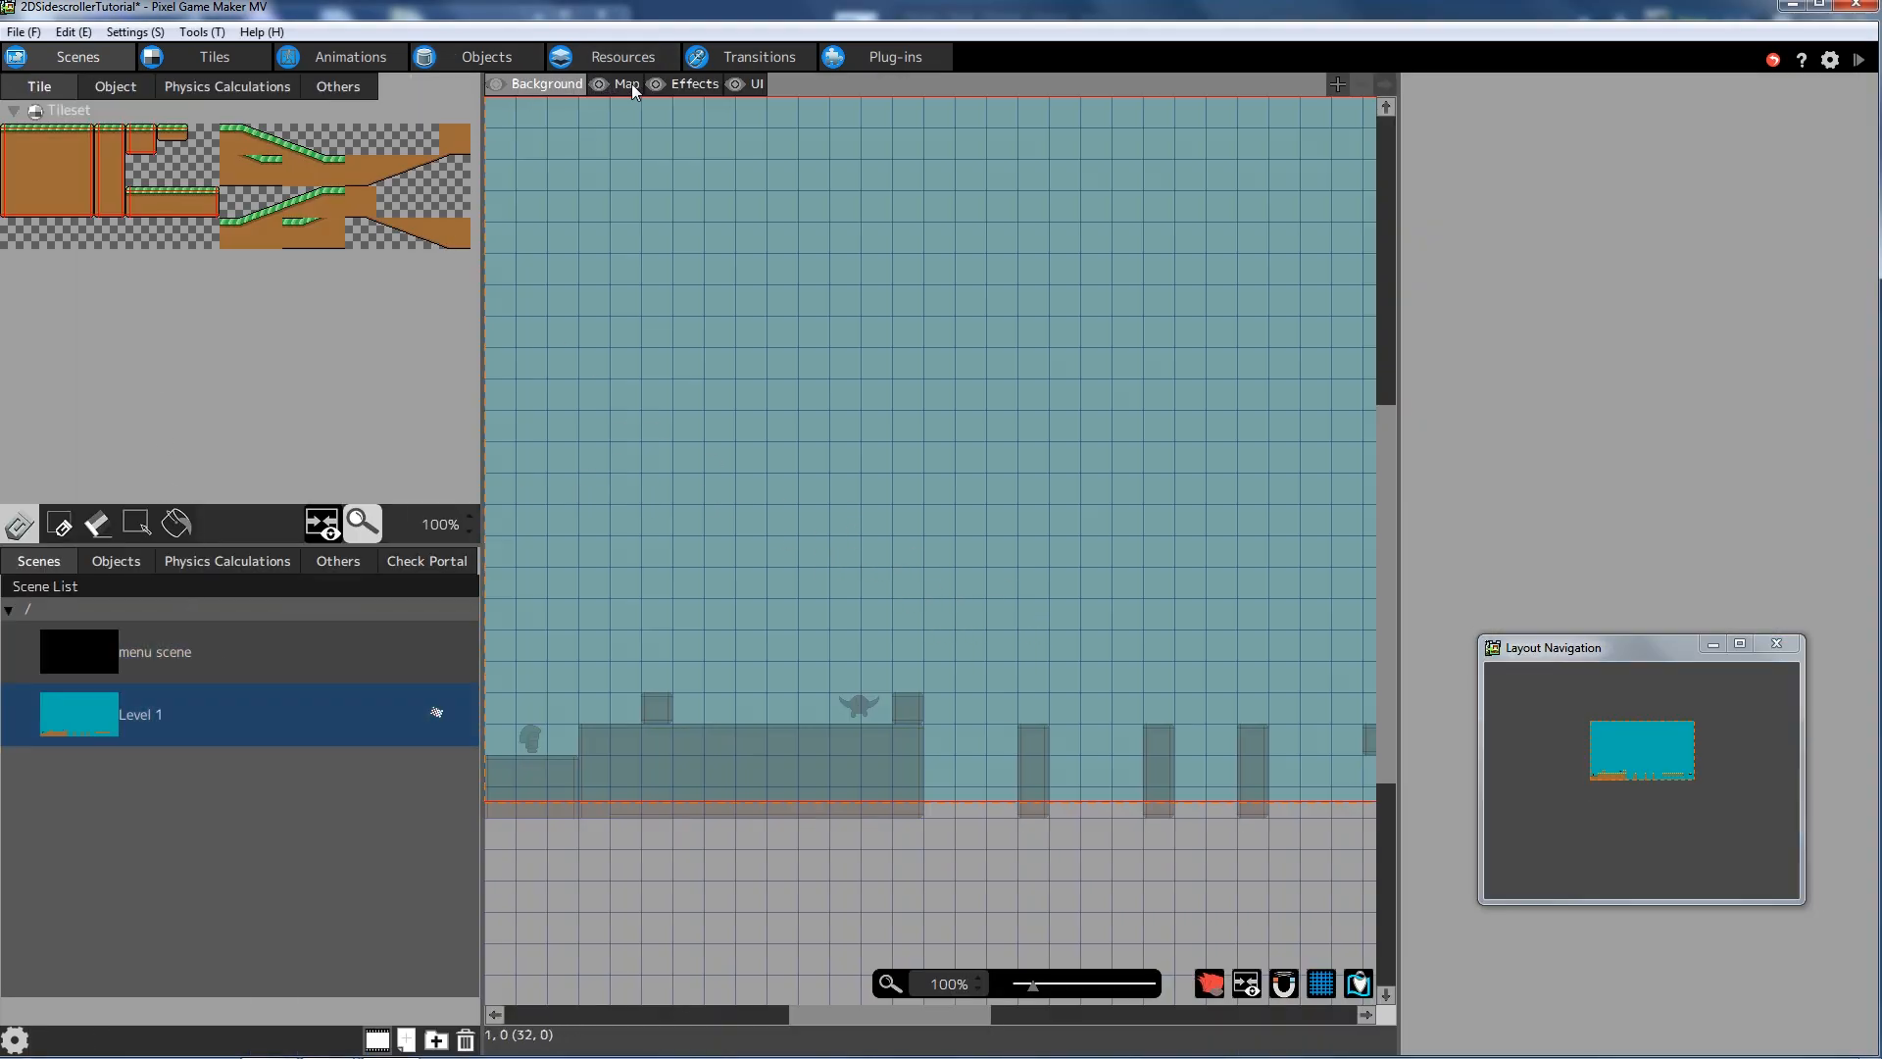
mouse_move(904, 1011)
left_mouse_down()
mouse_move(869, 1012)
mouse_move(1006, 1009)
mouse_move(923, 1012)
left_mouse_up()
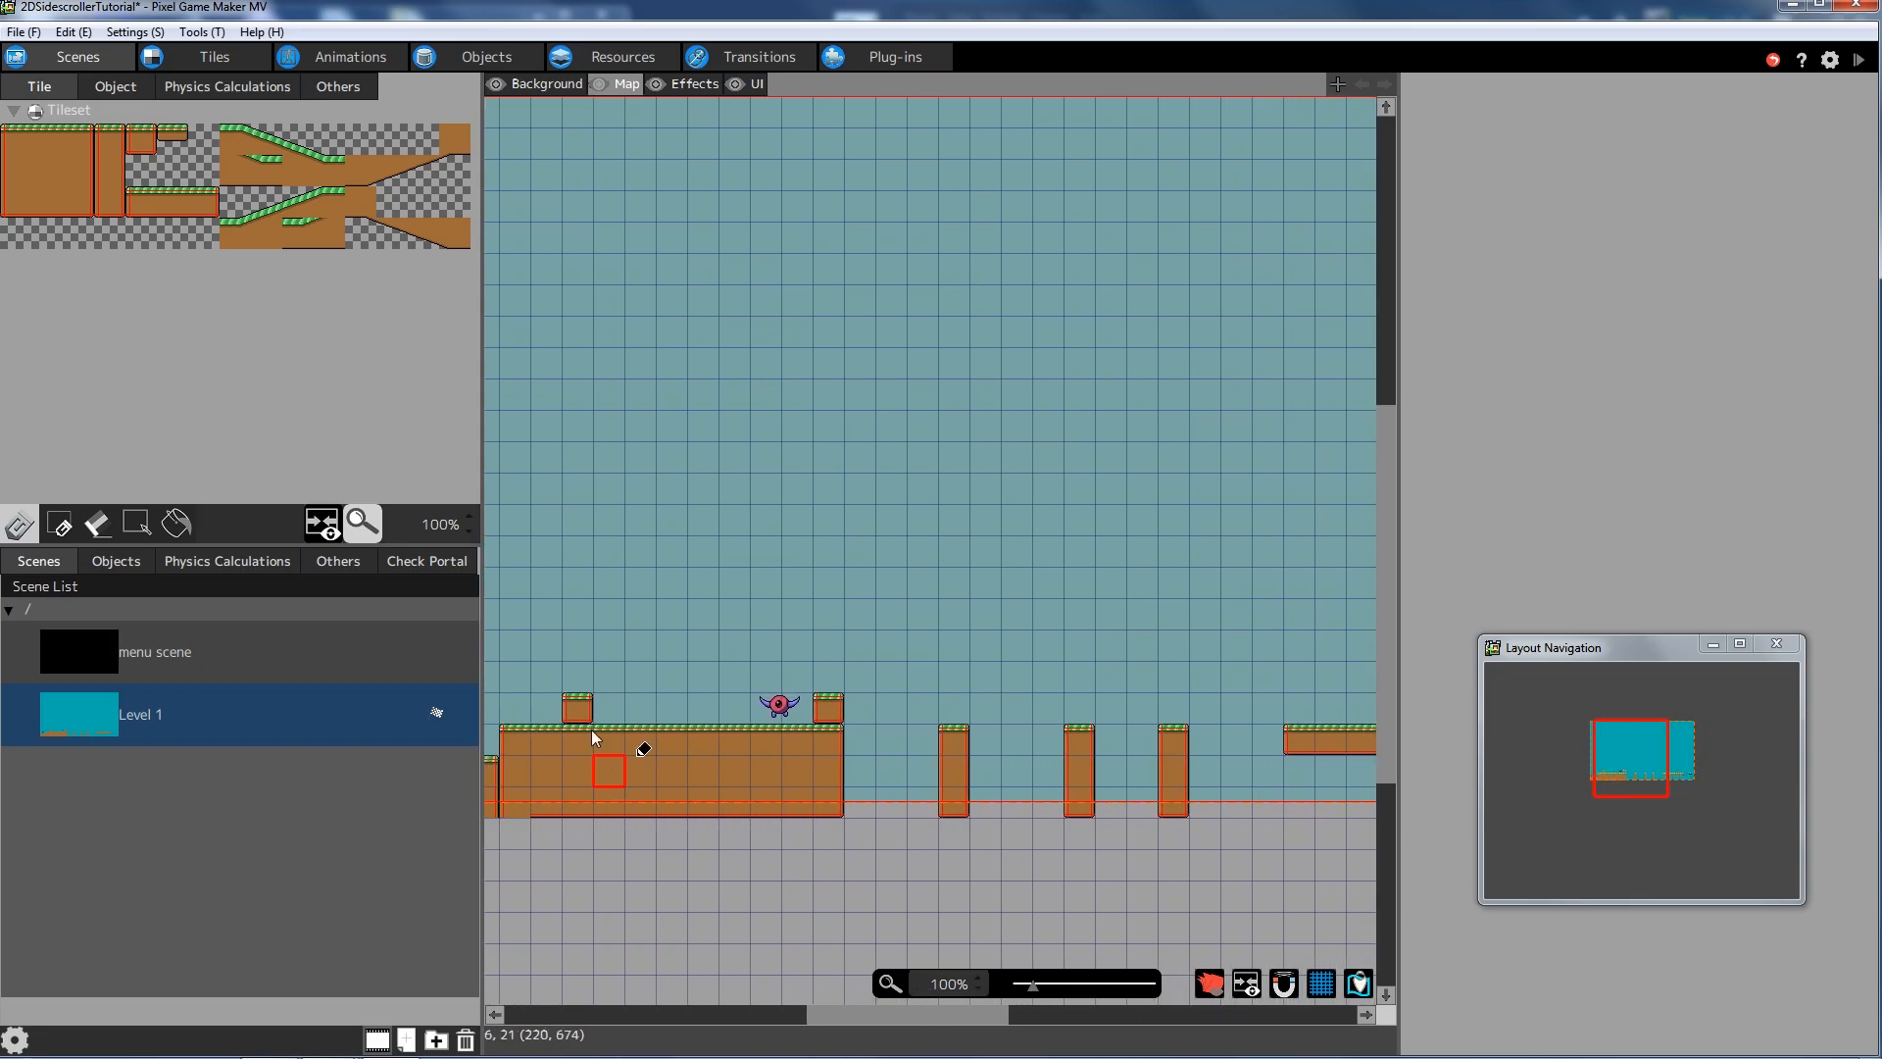
left_click(112, 562)
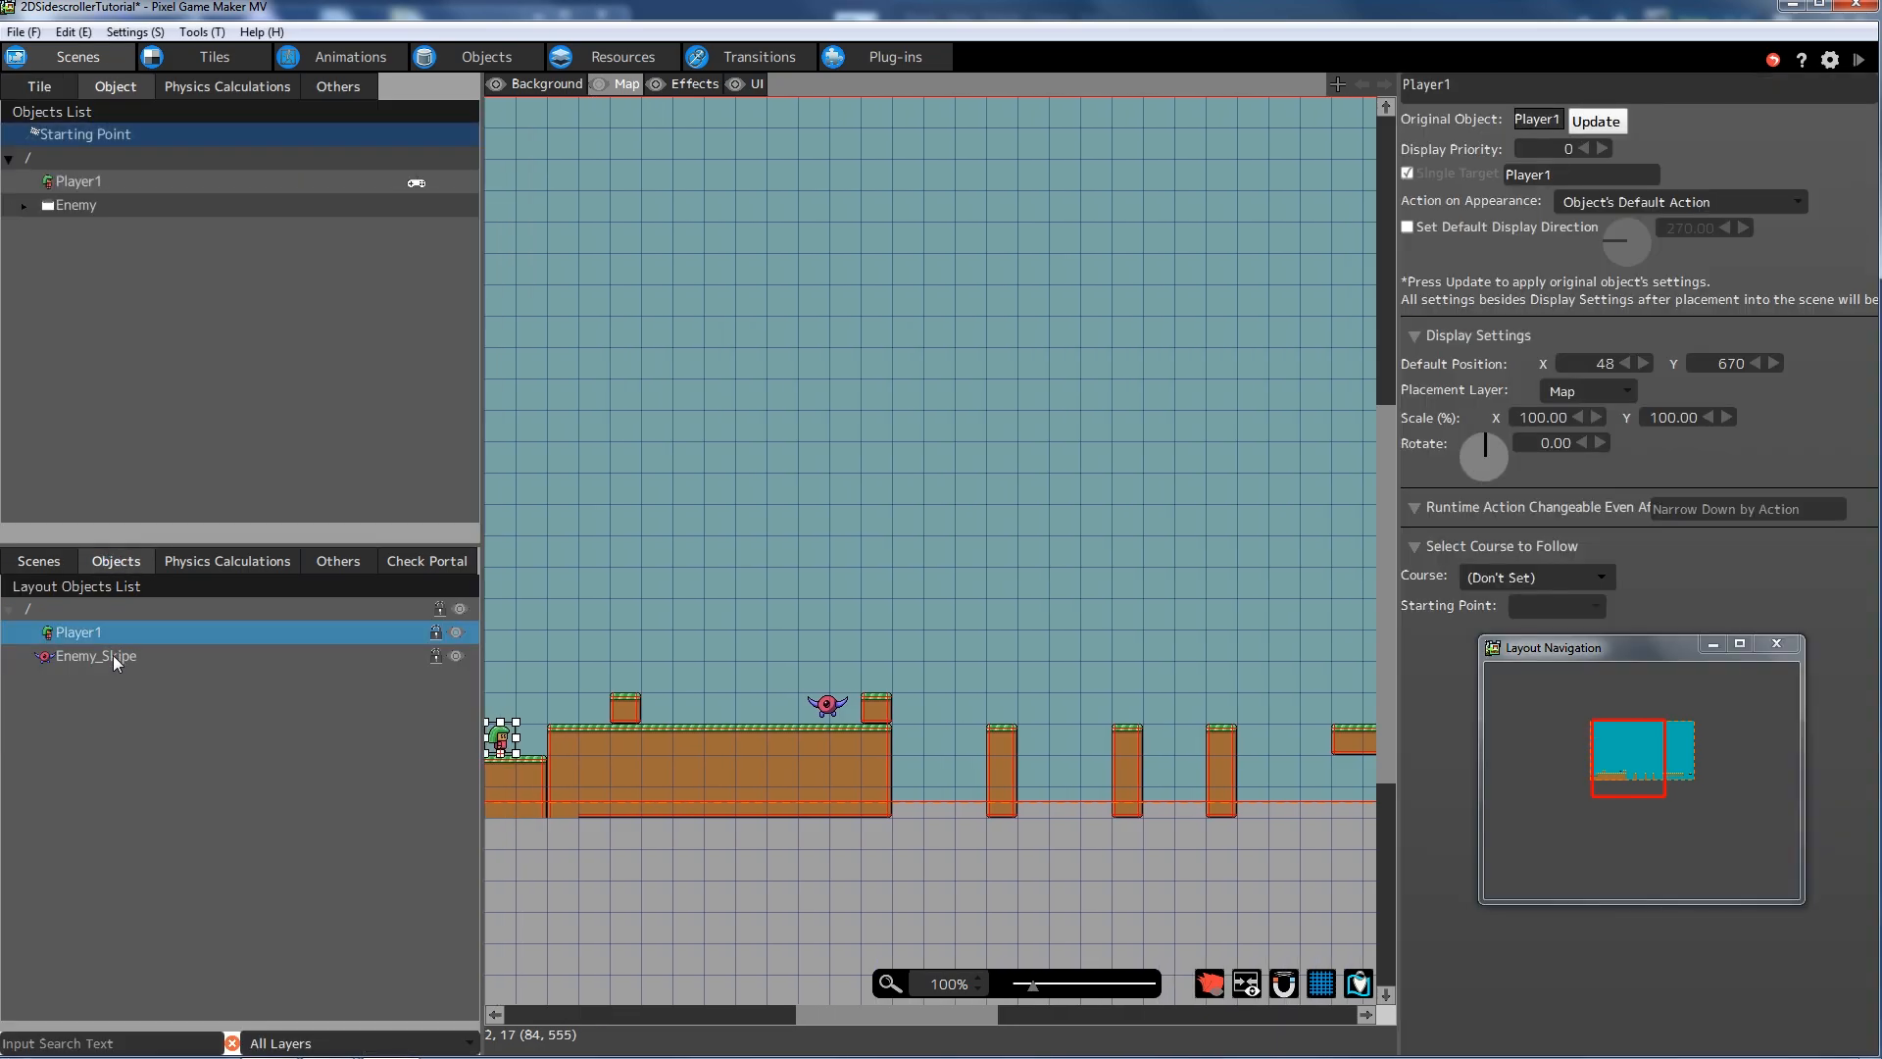
left_click(43, 655)
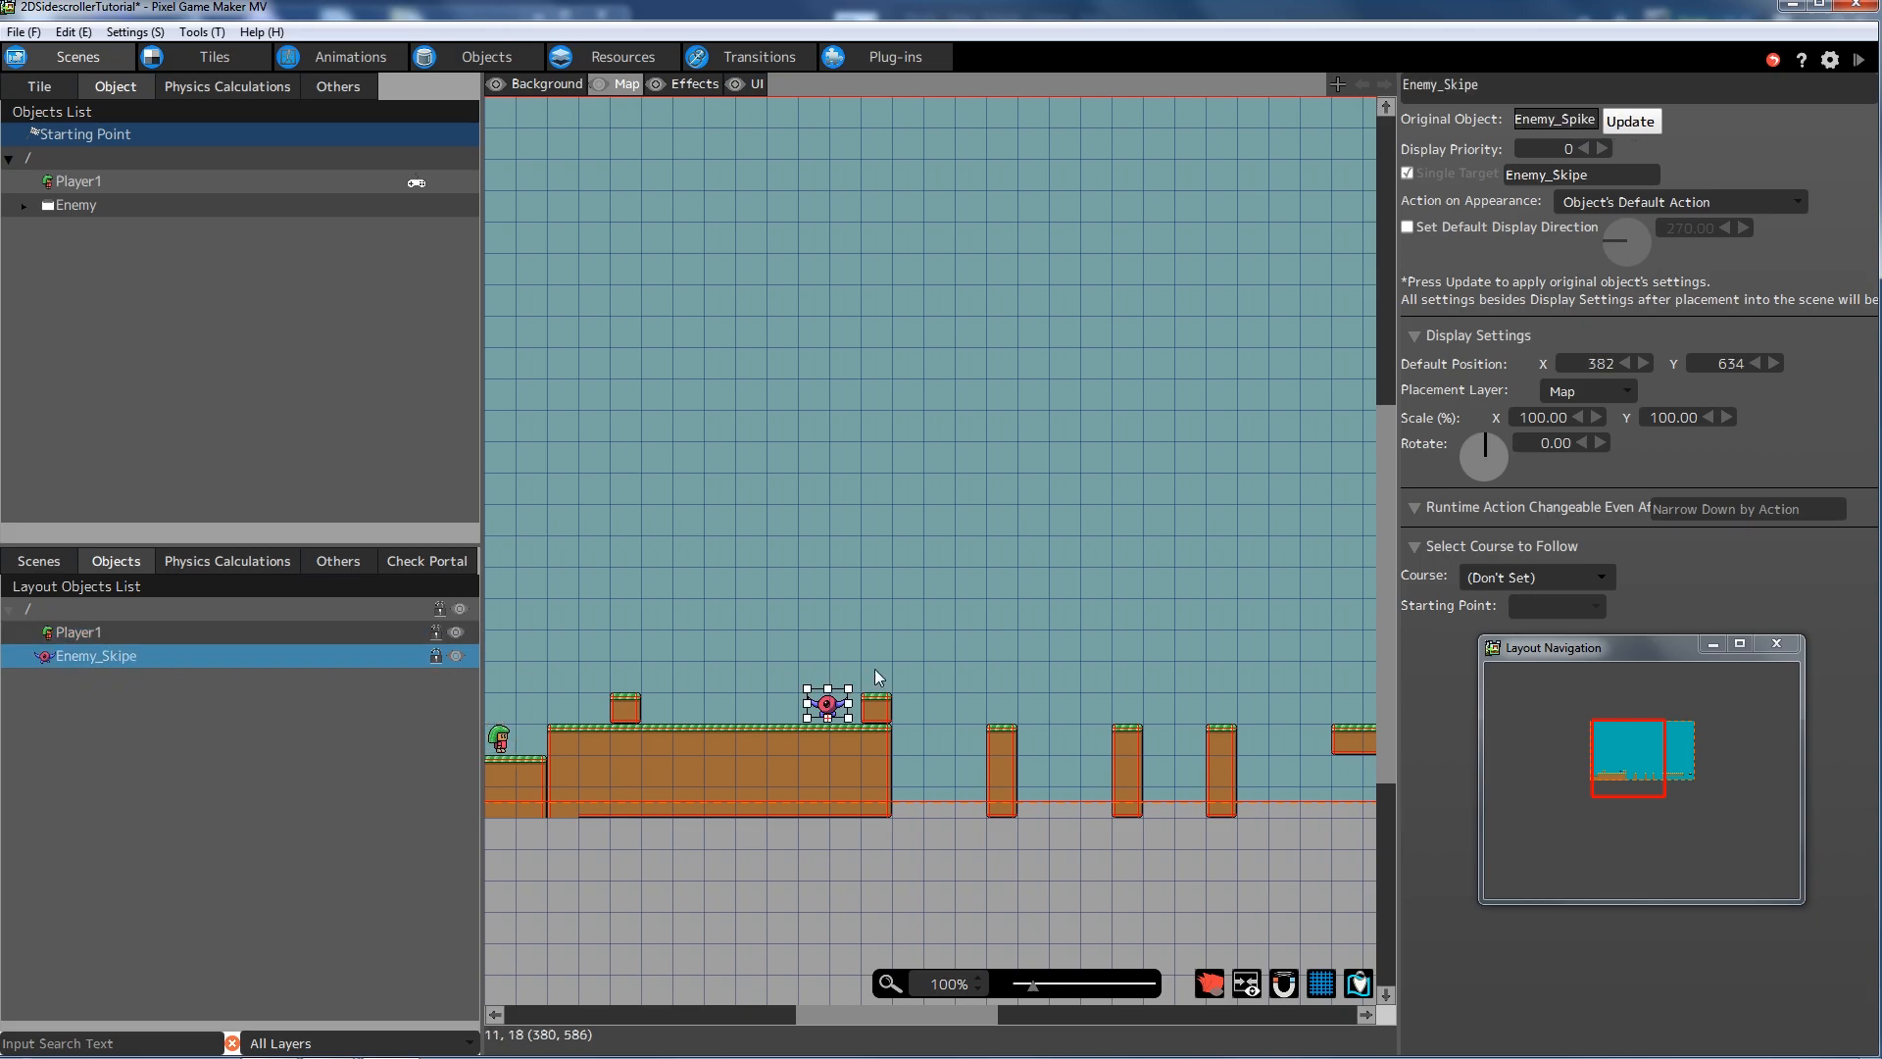
- Place two more Enemy_Spike objects, one on the first narrow pillar and one on the block at the platform's end, and save the project
left_click(23, 206)
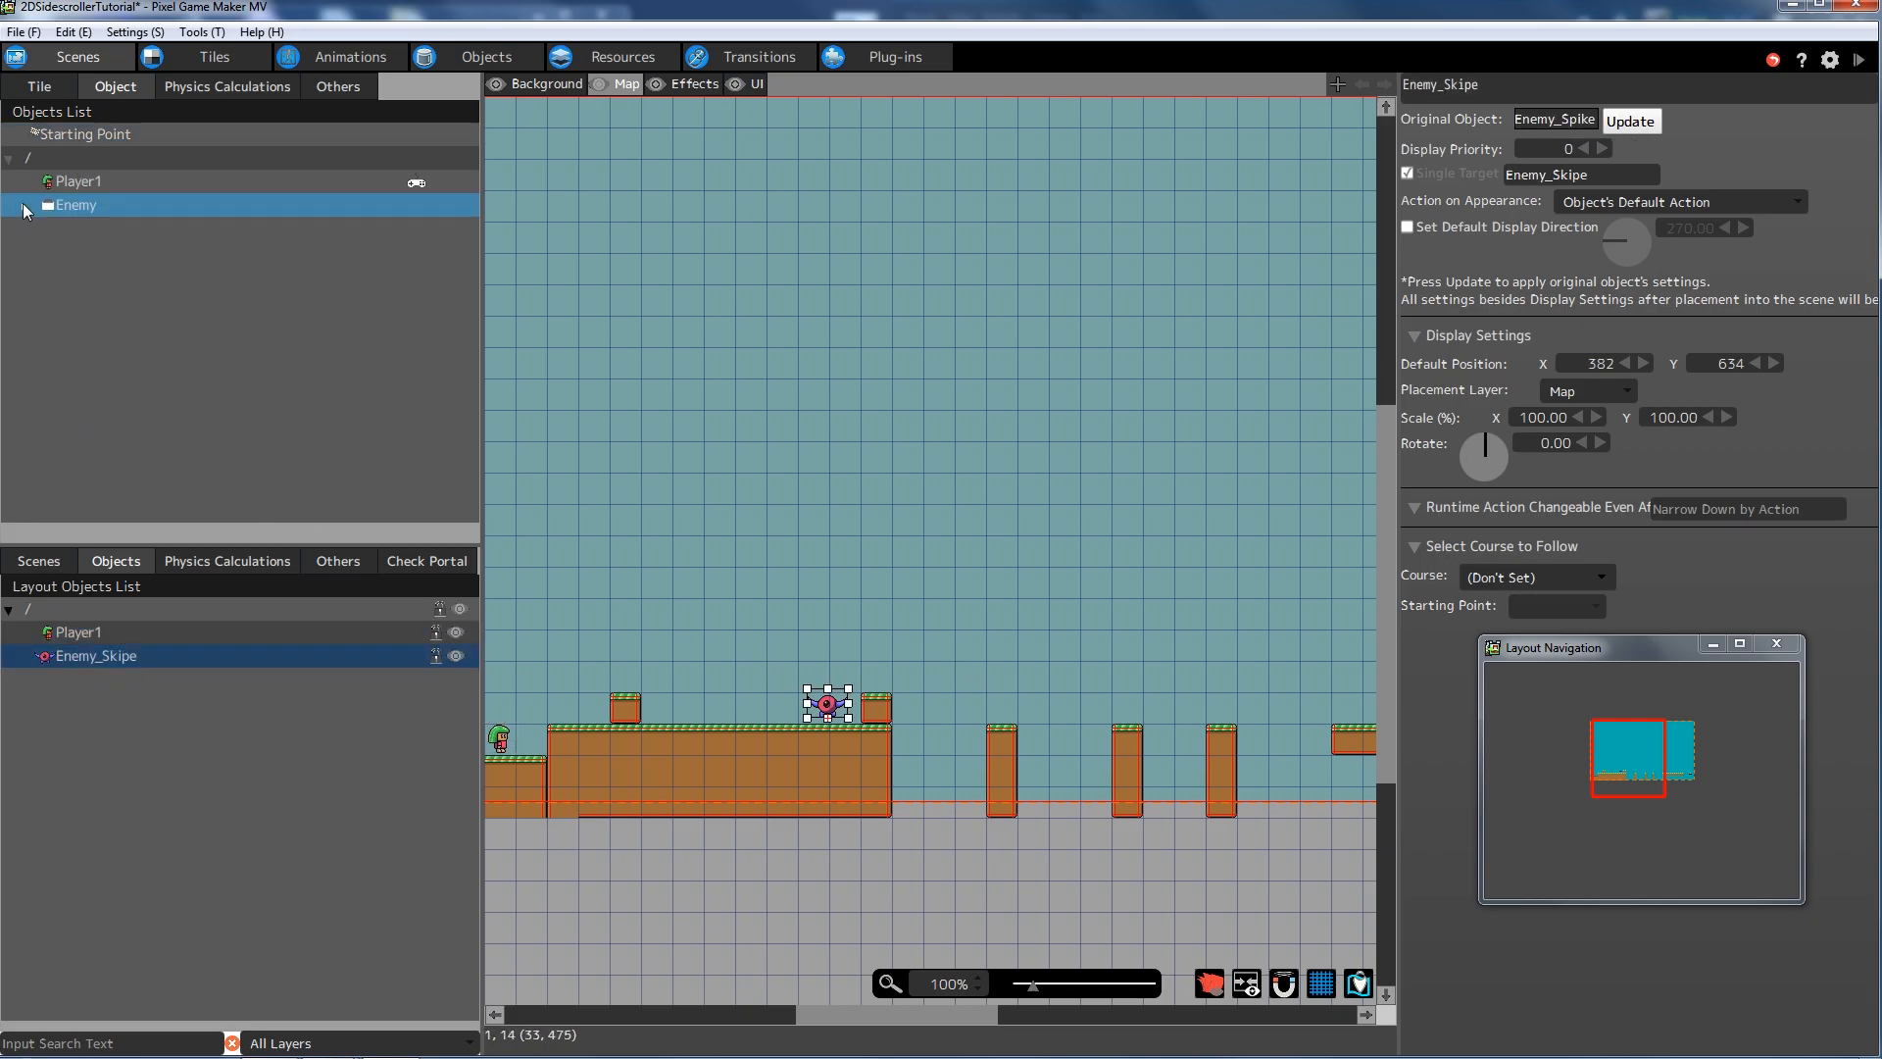
left_click_drag(78, 229, 1003, 725)
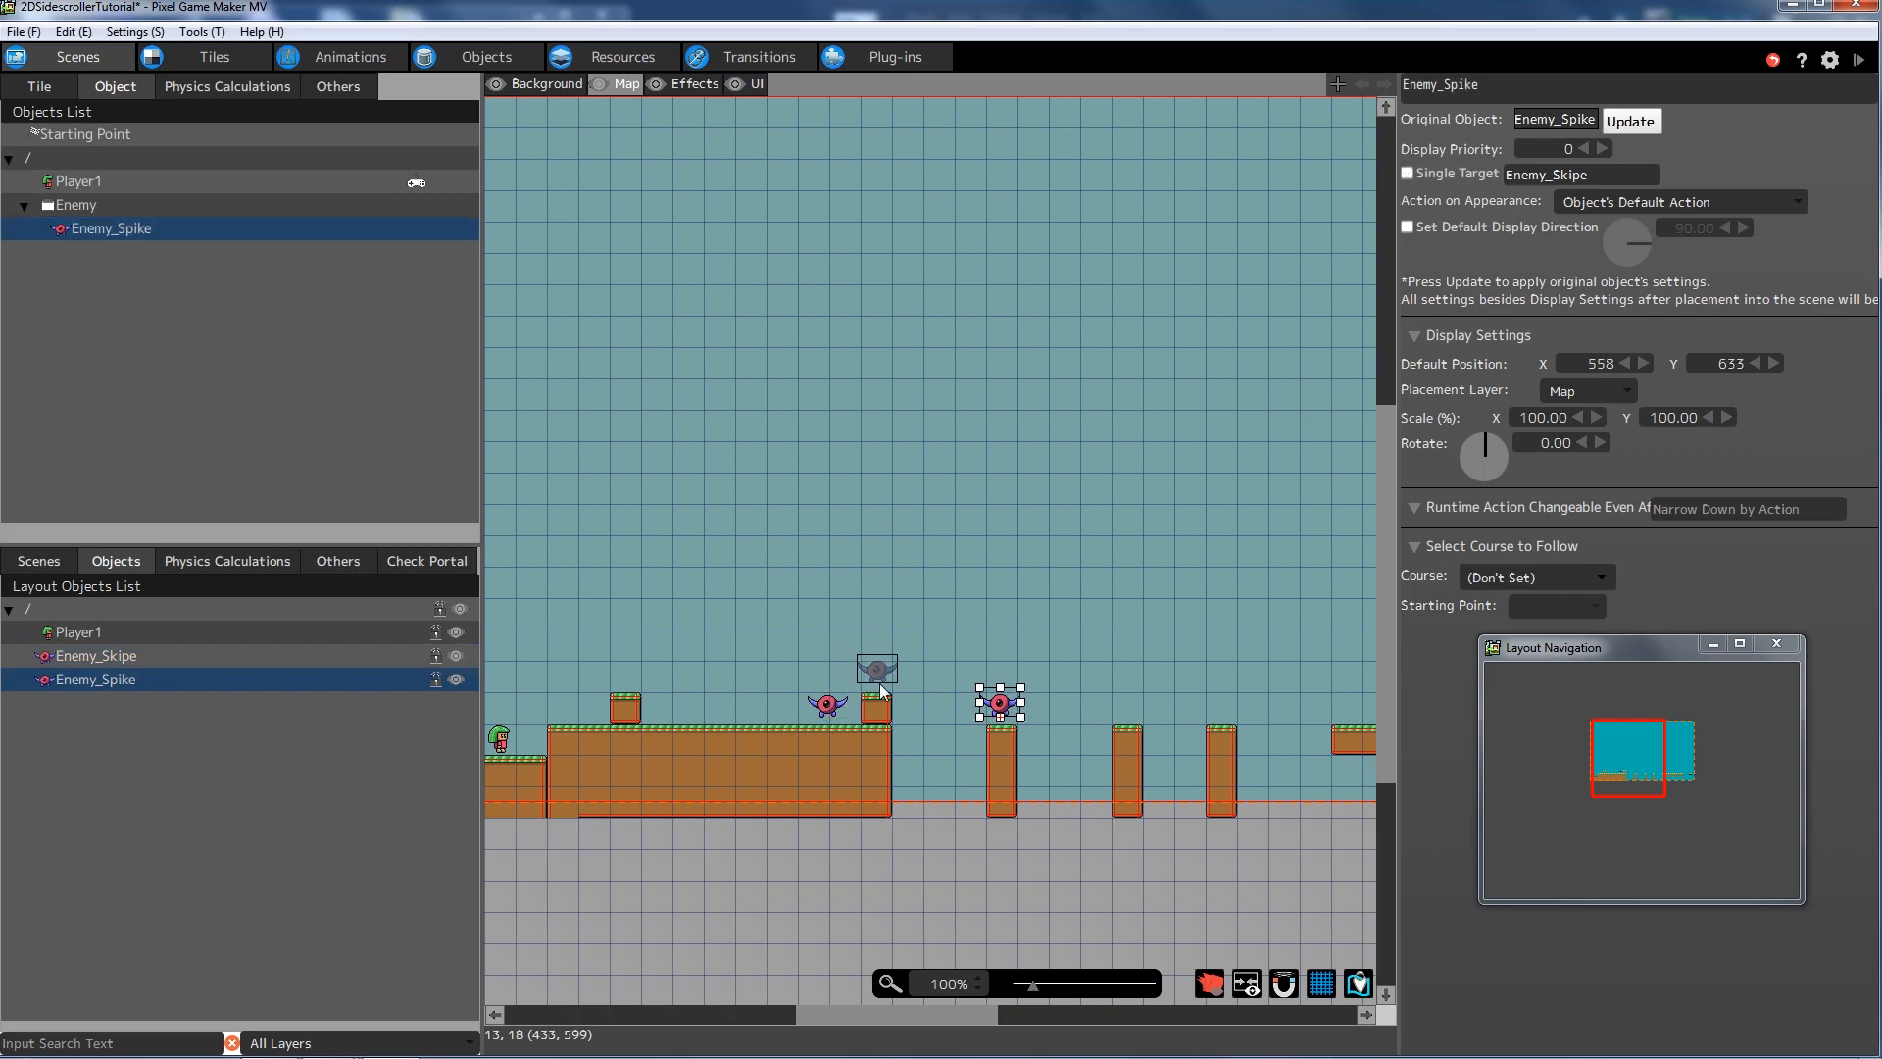
left_click(879, 693)
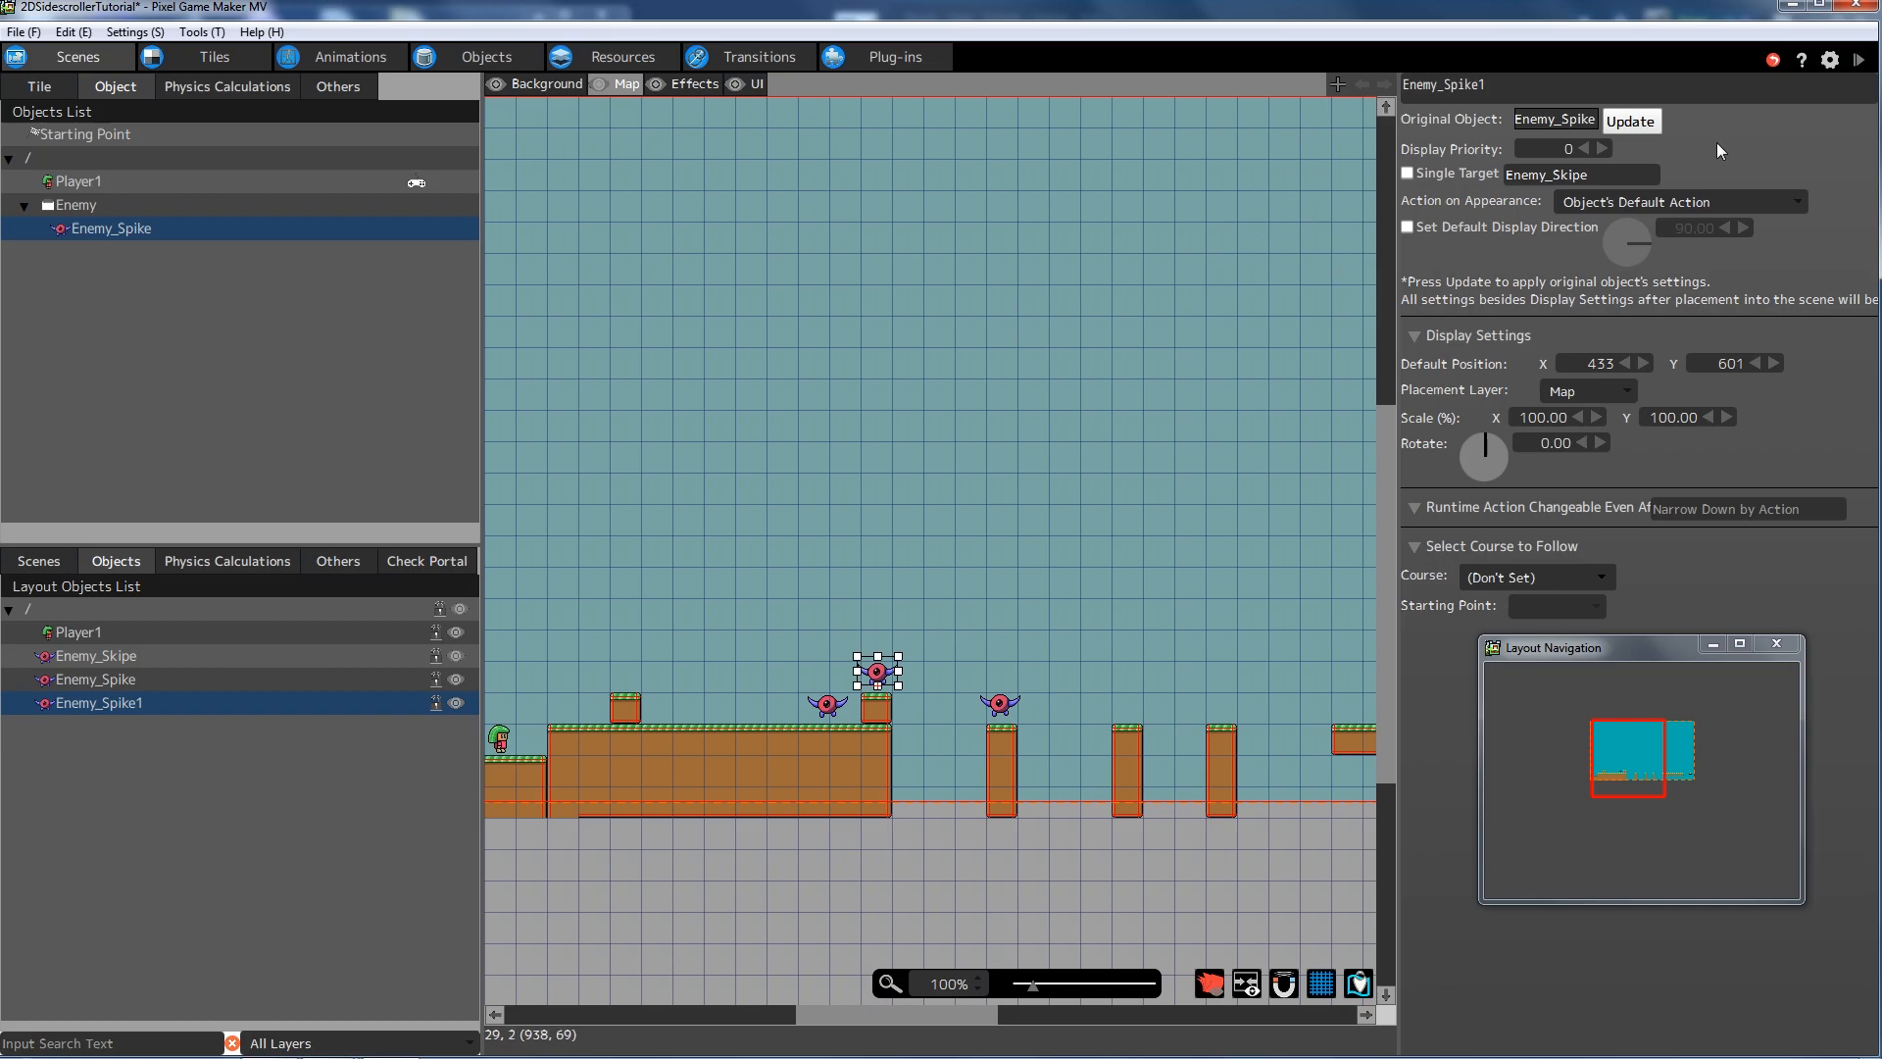
left_click(23, 31)
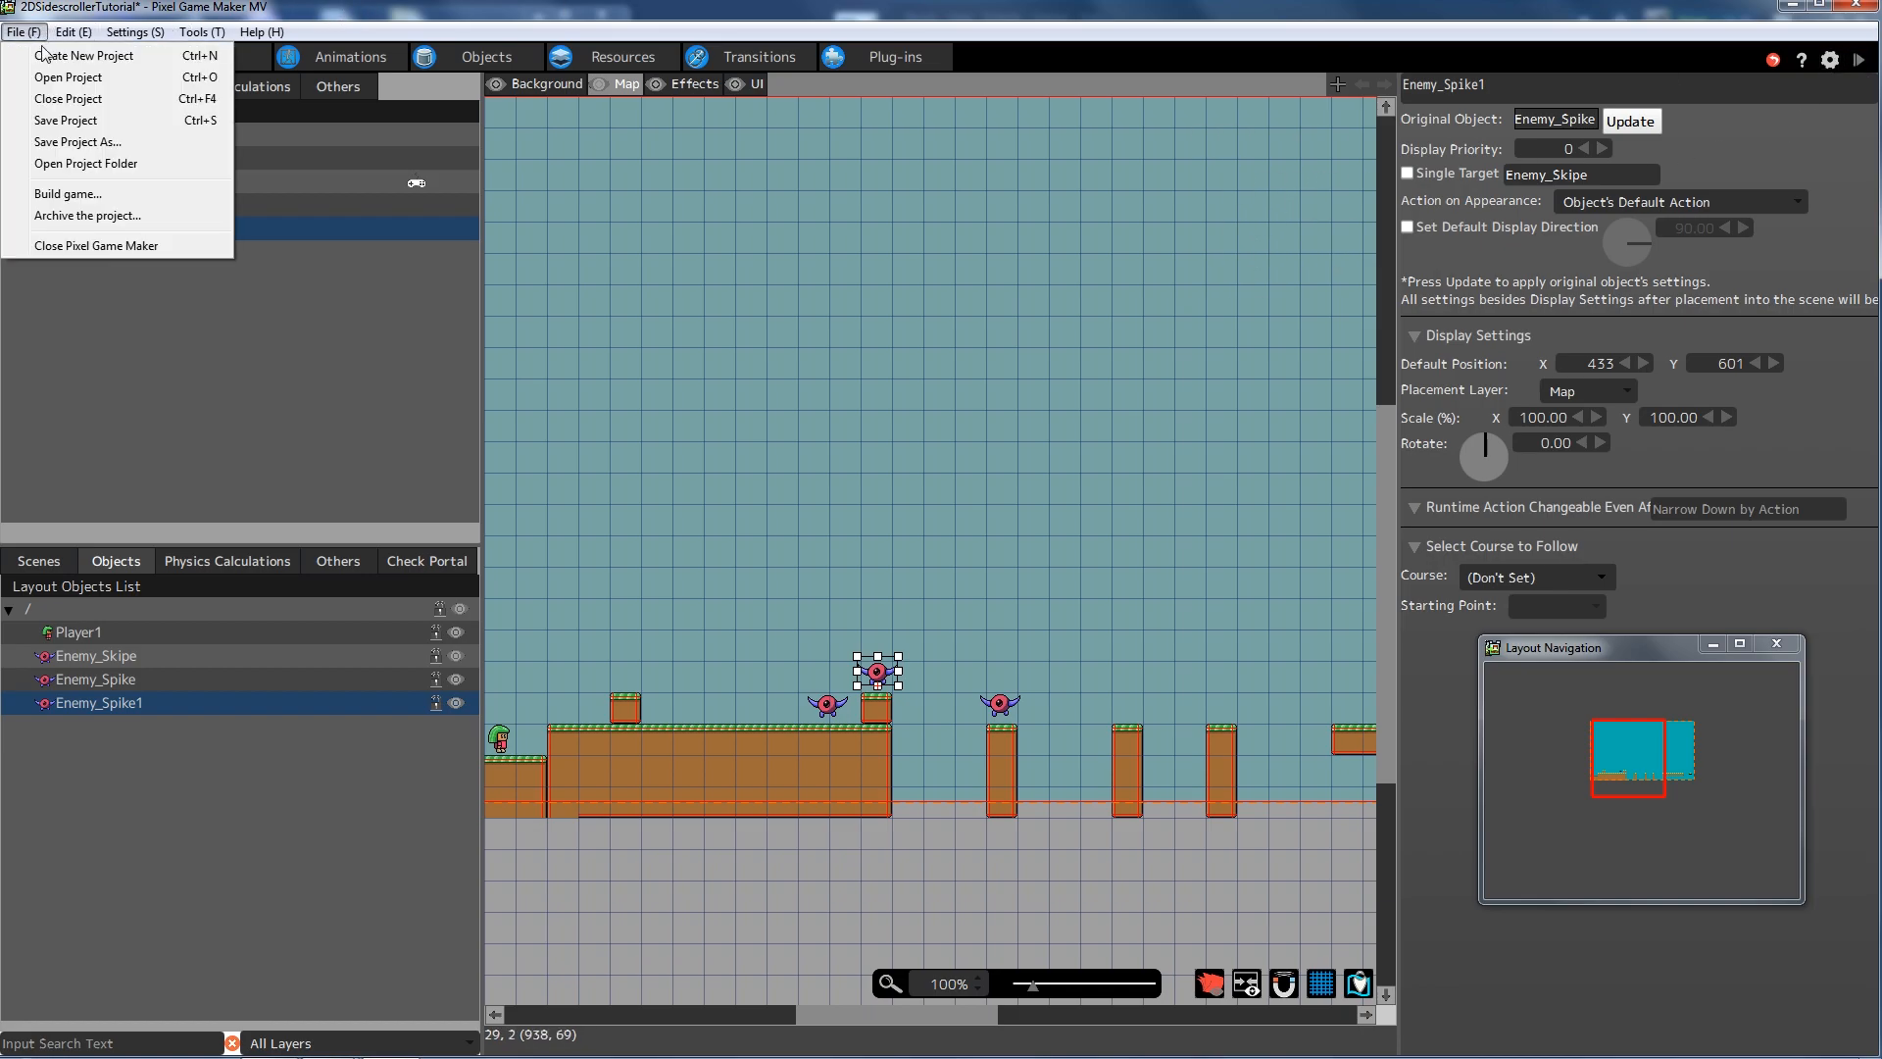
left_click(67, 121)
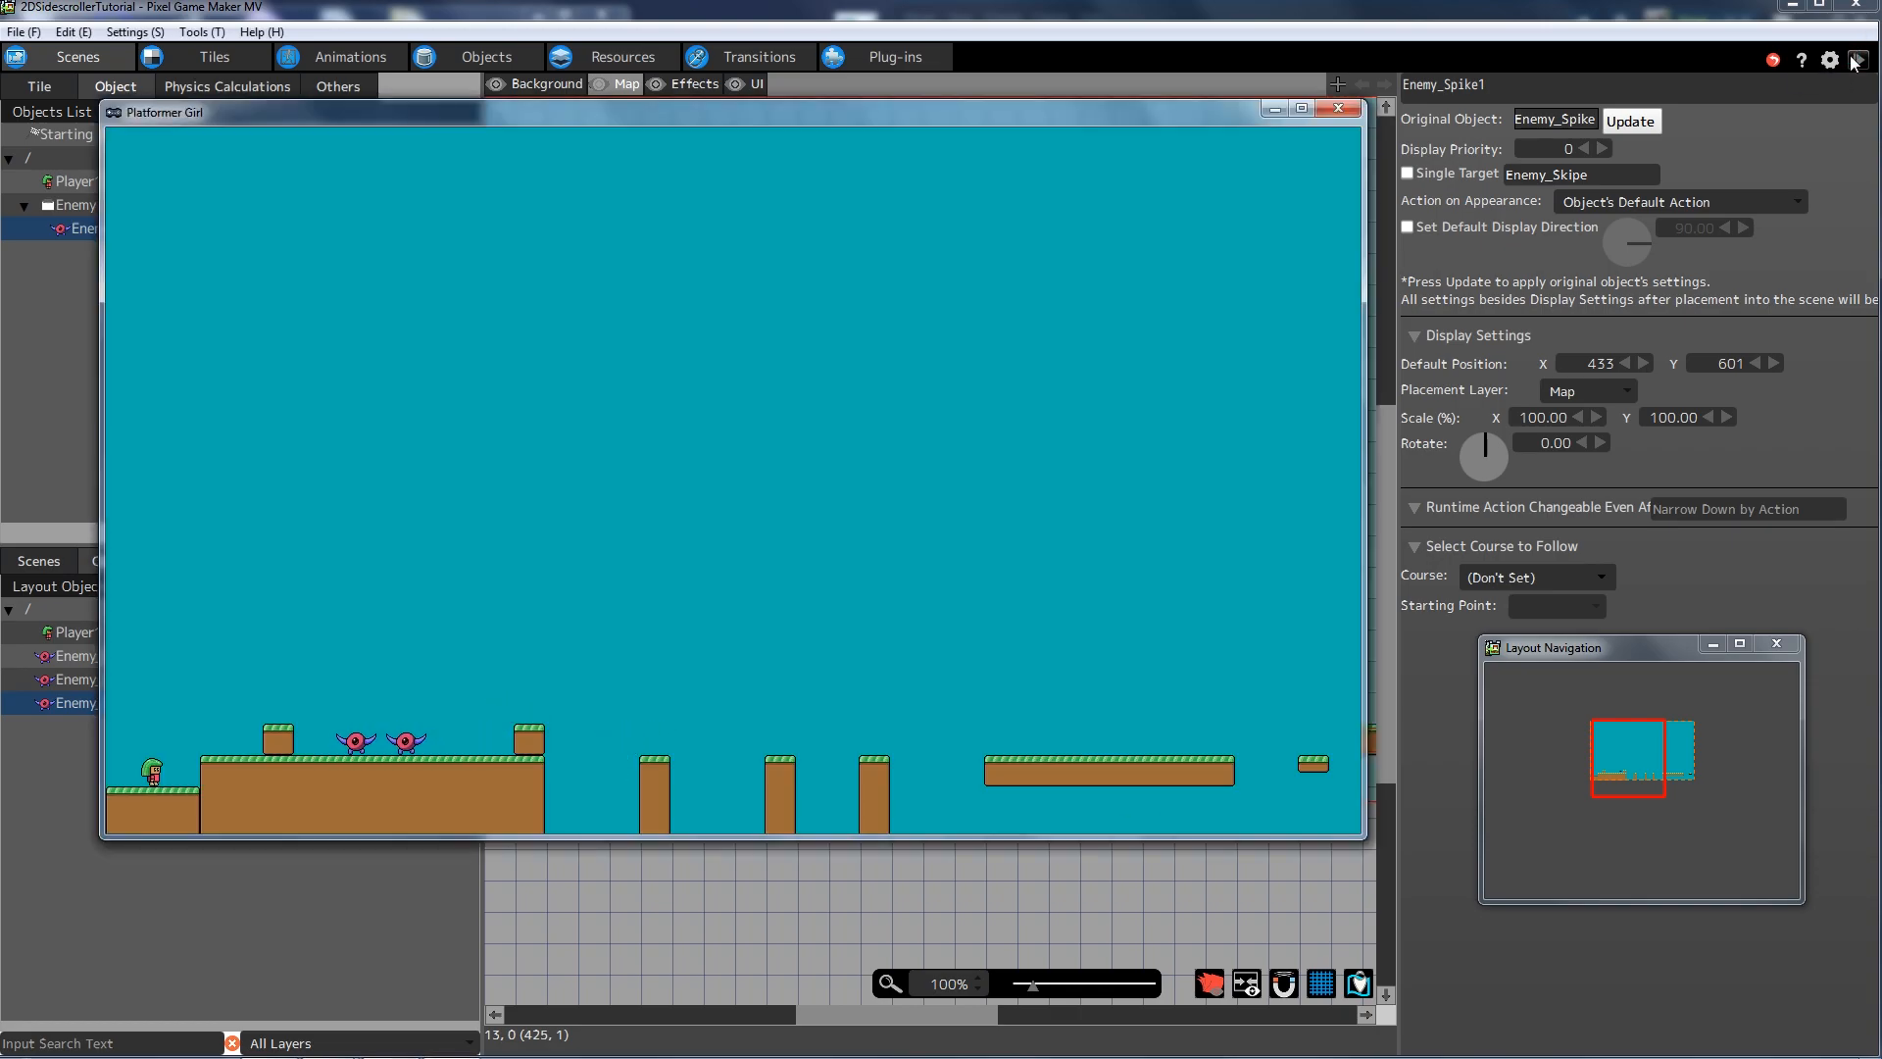
- Test-play the level, moving Player1 onto the first block and repeatedly jumping at the Enemy_Spikes from both sides
key("Right")
key("z")
key("z")
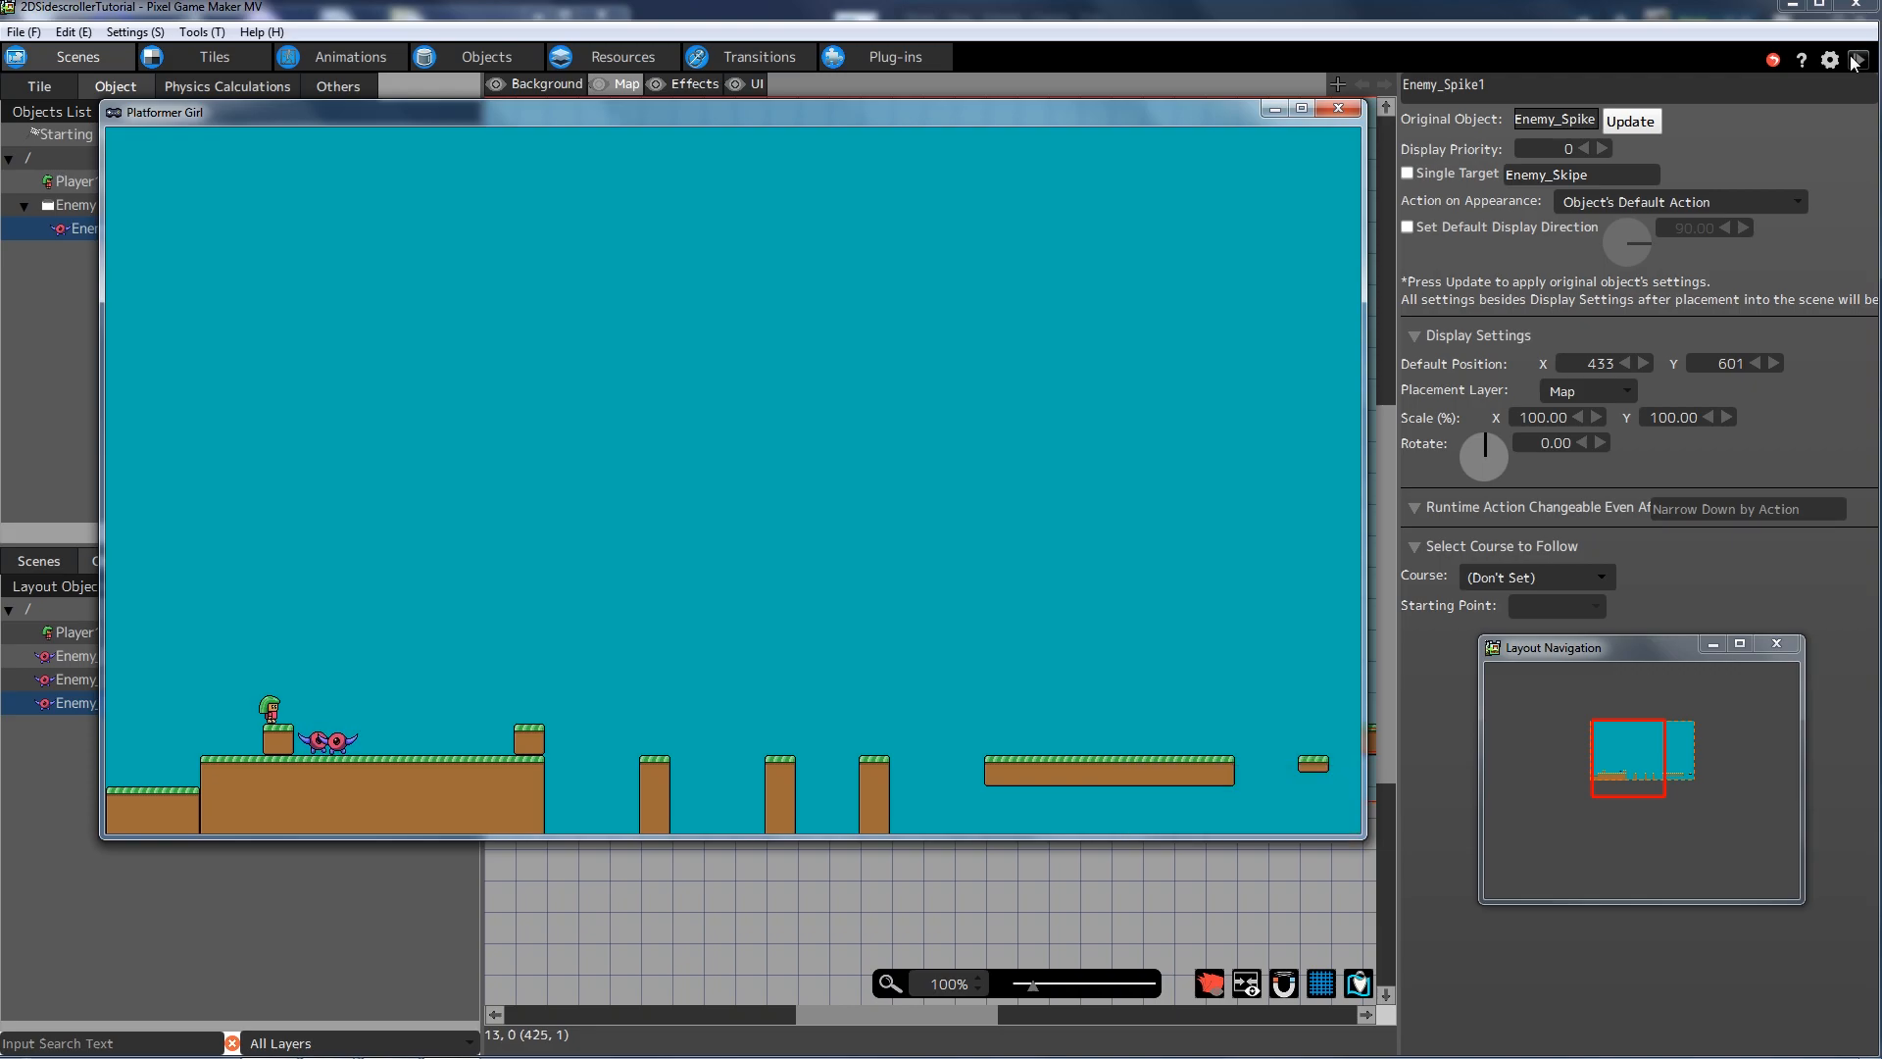
key("Right")
key("z")
key("z")
key("Right")
key("z")
key("Left")
key("z")
key("z")
key("Right")
key("z")
key("Left")
key("z")
key("Right")
key("z")
key("Left")
key("z")
key("Right")
key("z")
key("Left")
key("z")
key("Right")
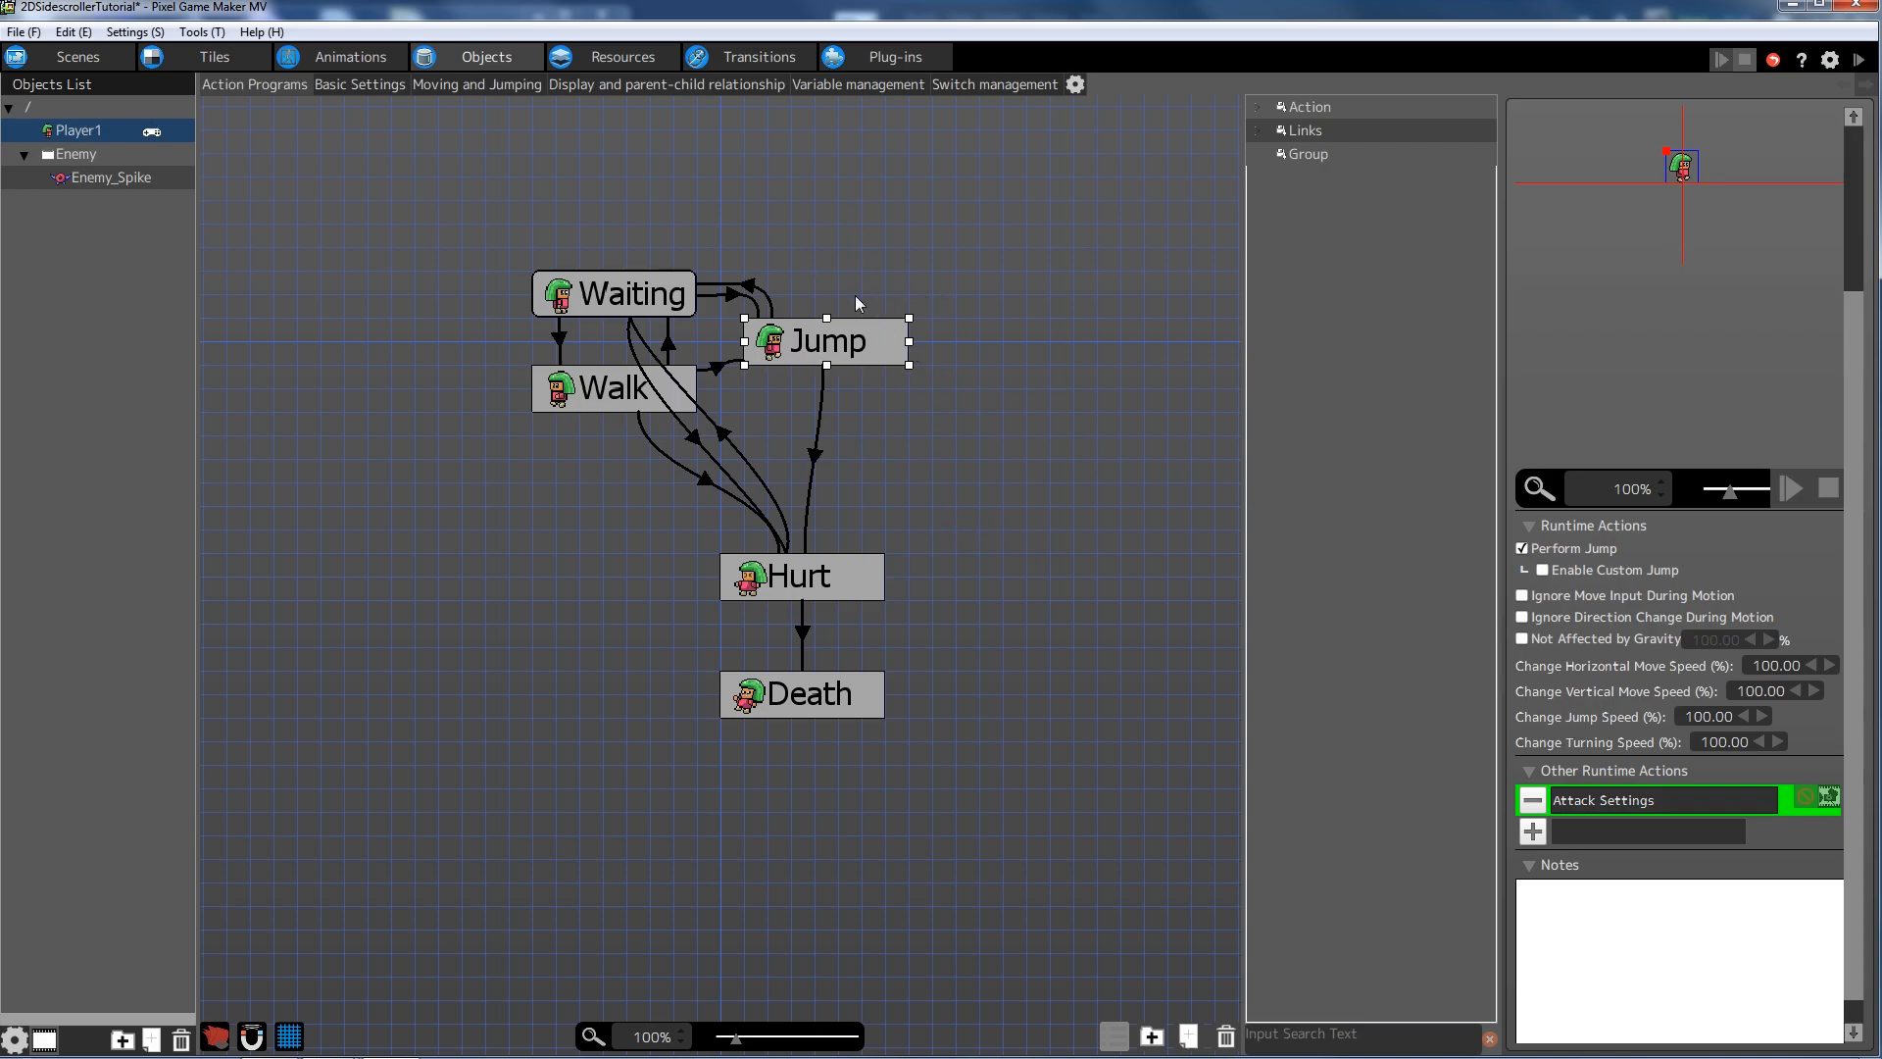
- Review the Attack Settings of Player1's Jump action, including which groups the attack hits
double_click(1619, 802)
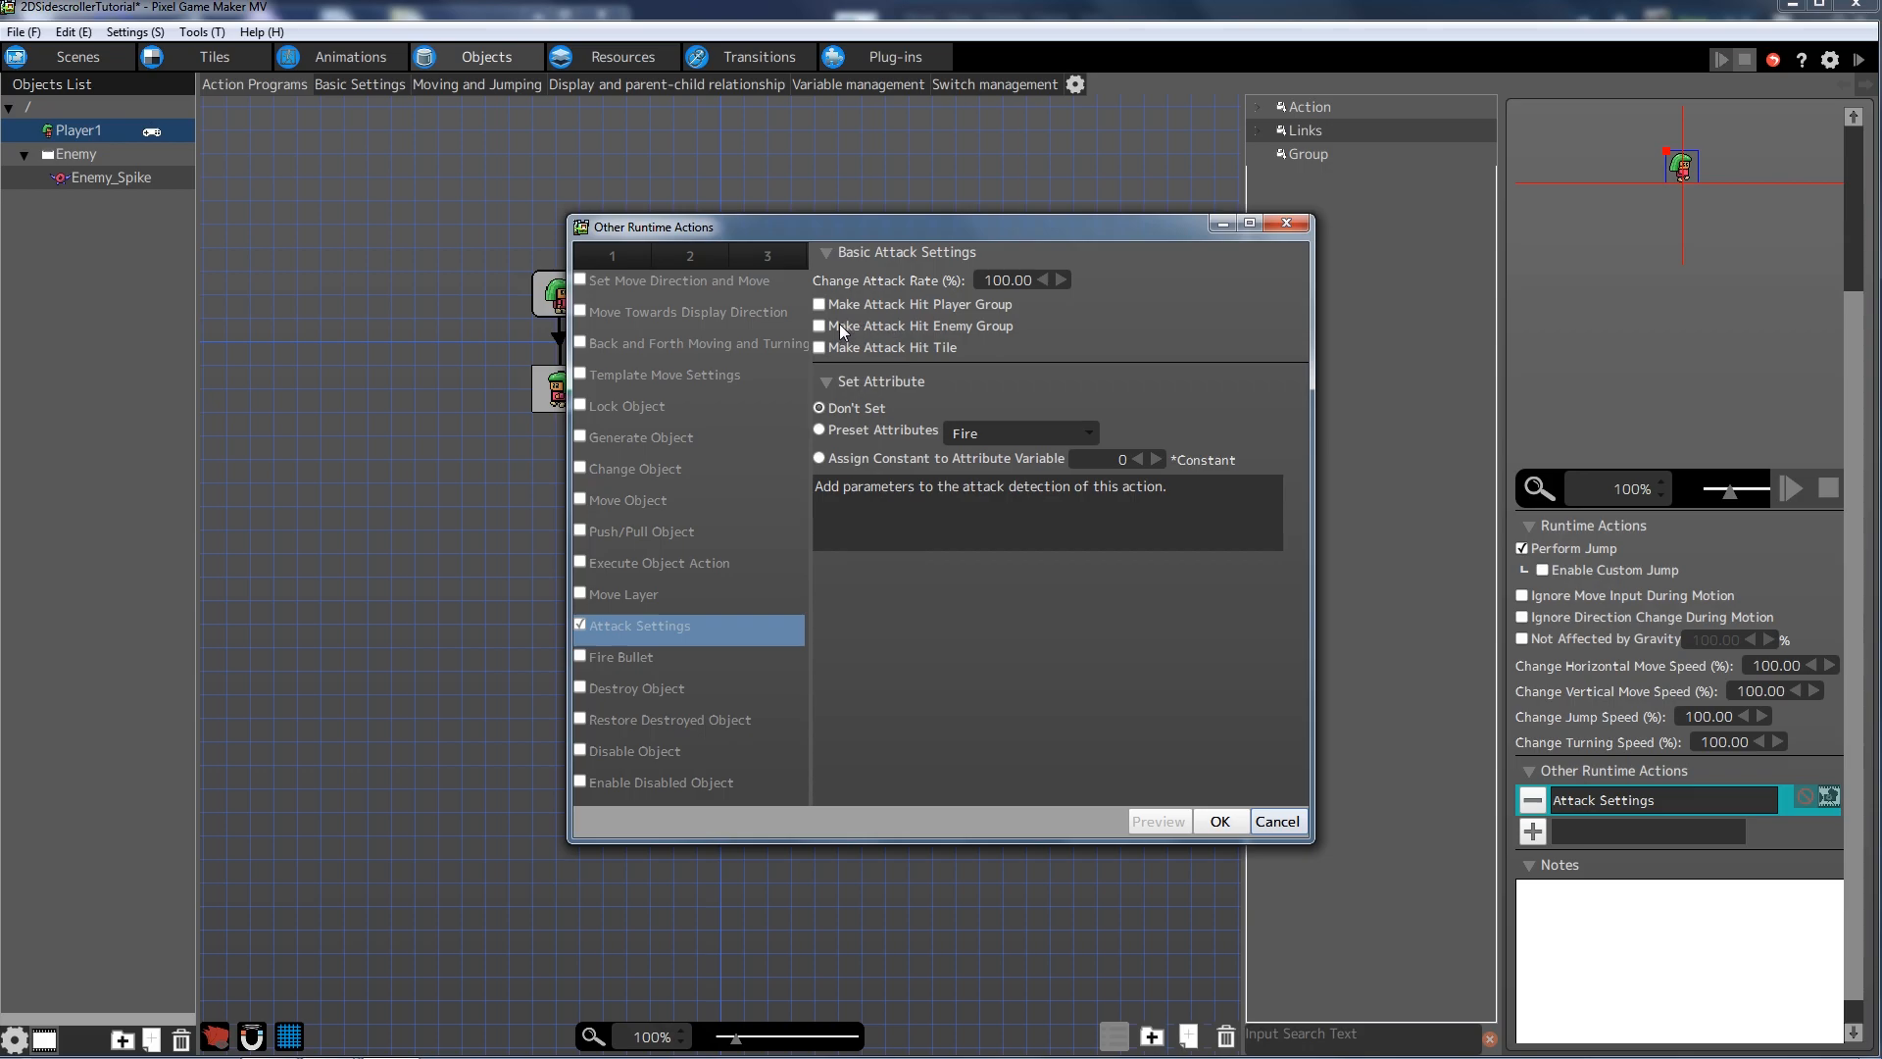
left_click(1221, 820)
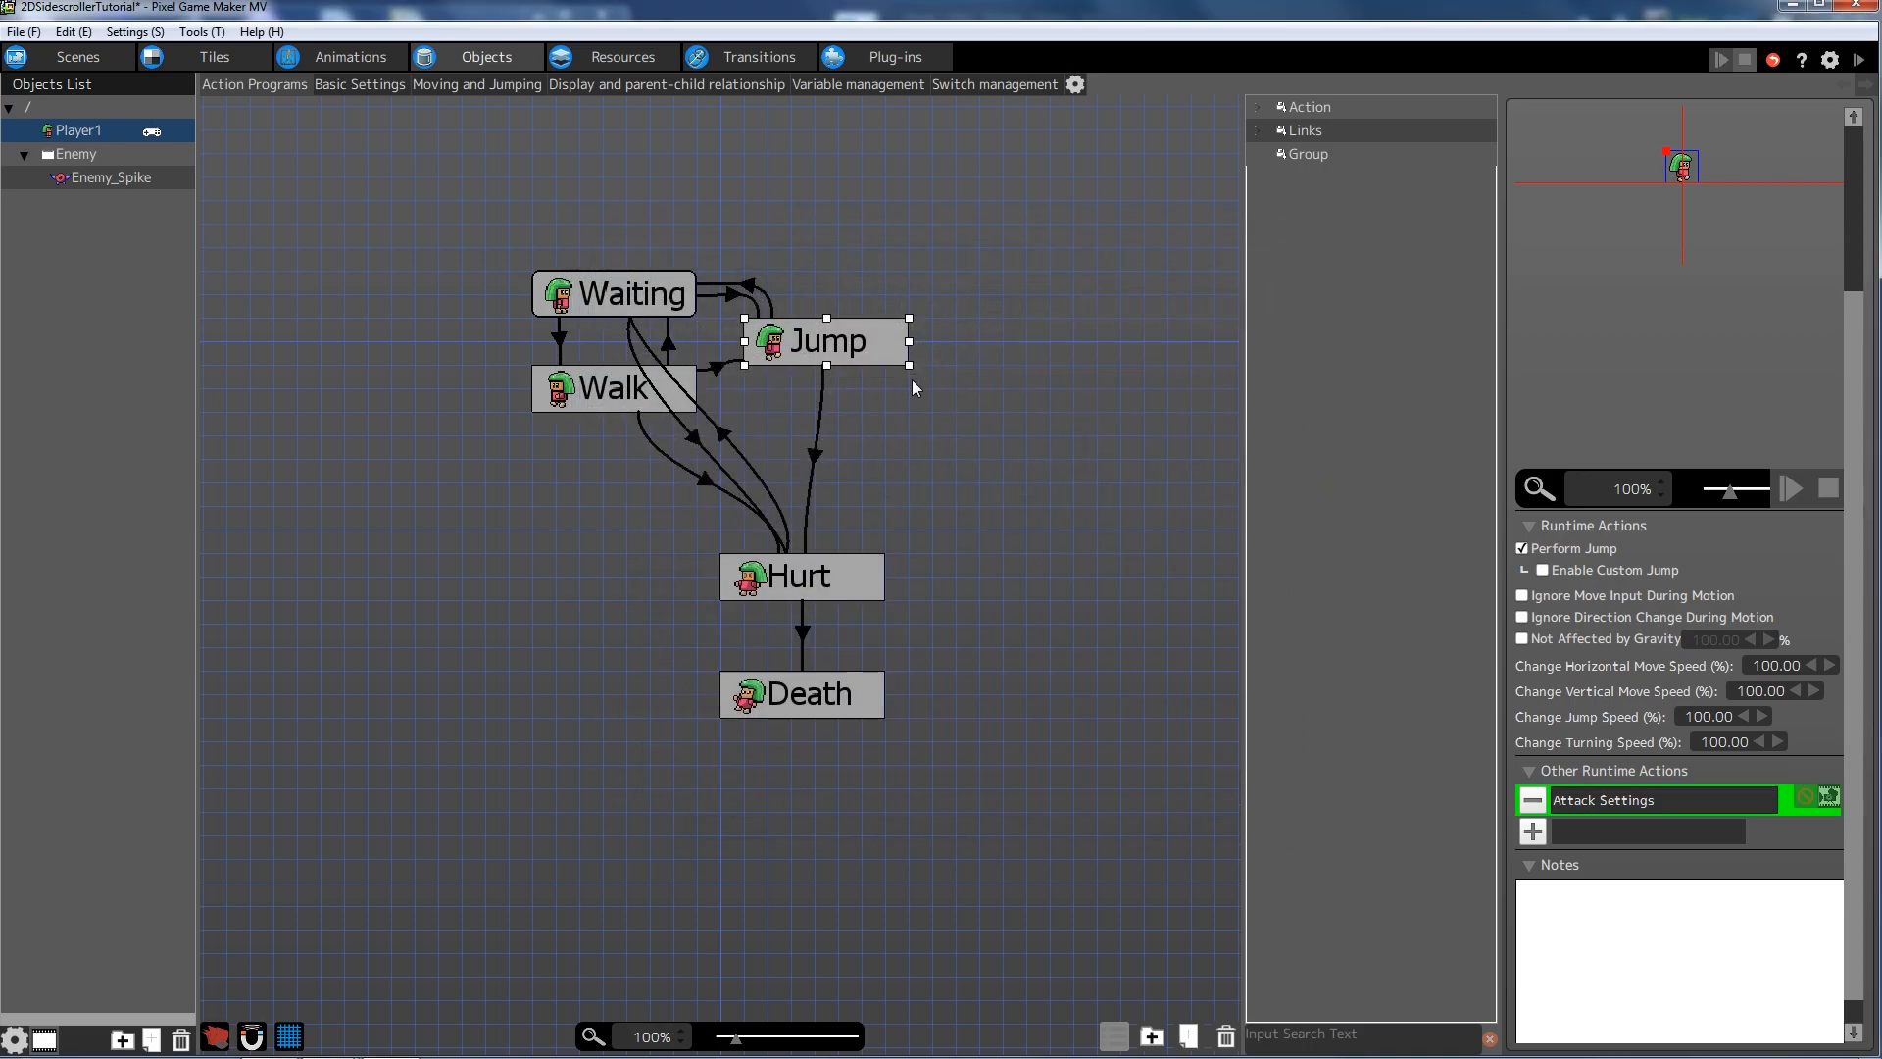
left_click(794, 246)
- Make the attack of Enemy_Spike's Walking Left action hit the player group
left_click(115, 178)
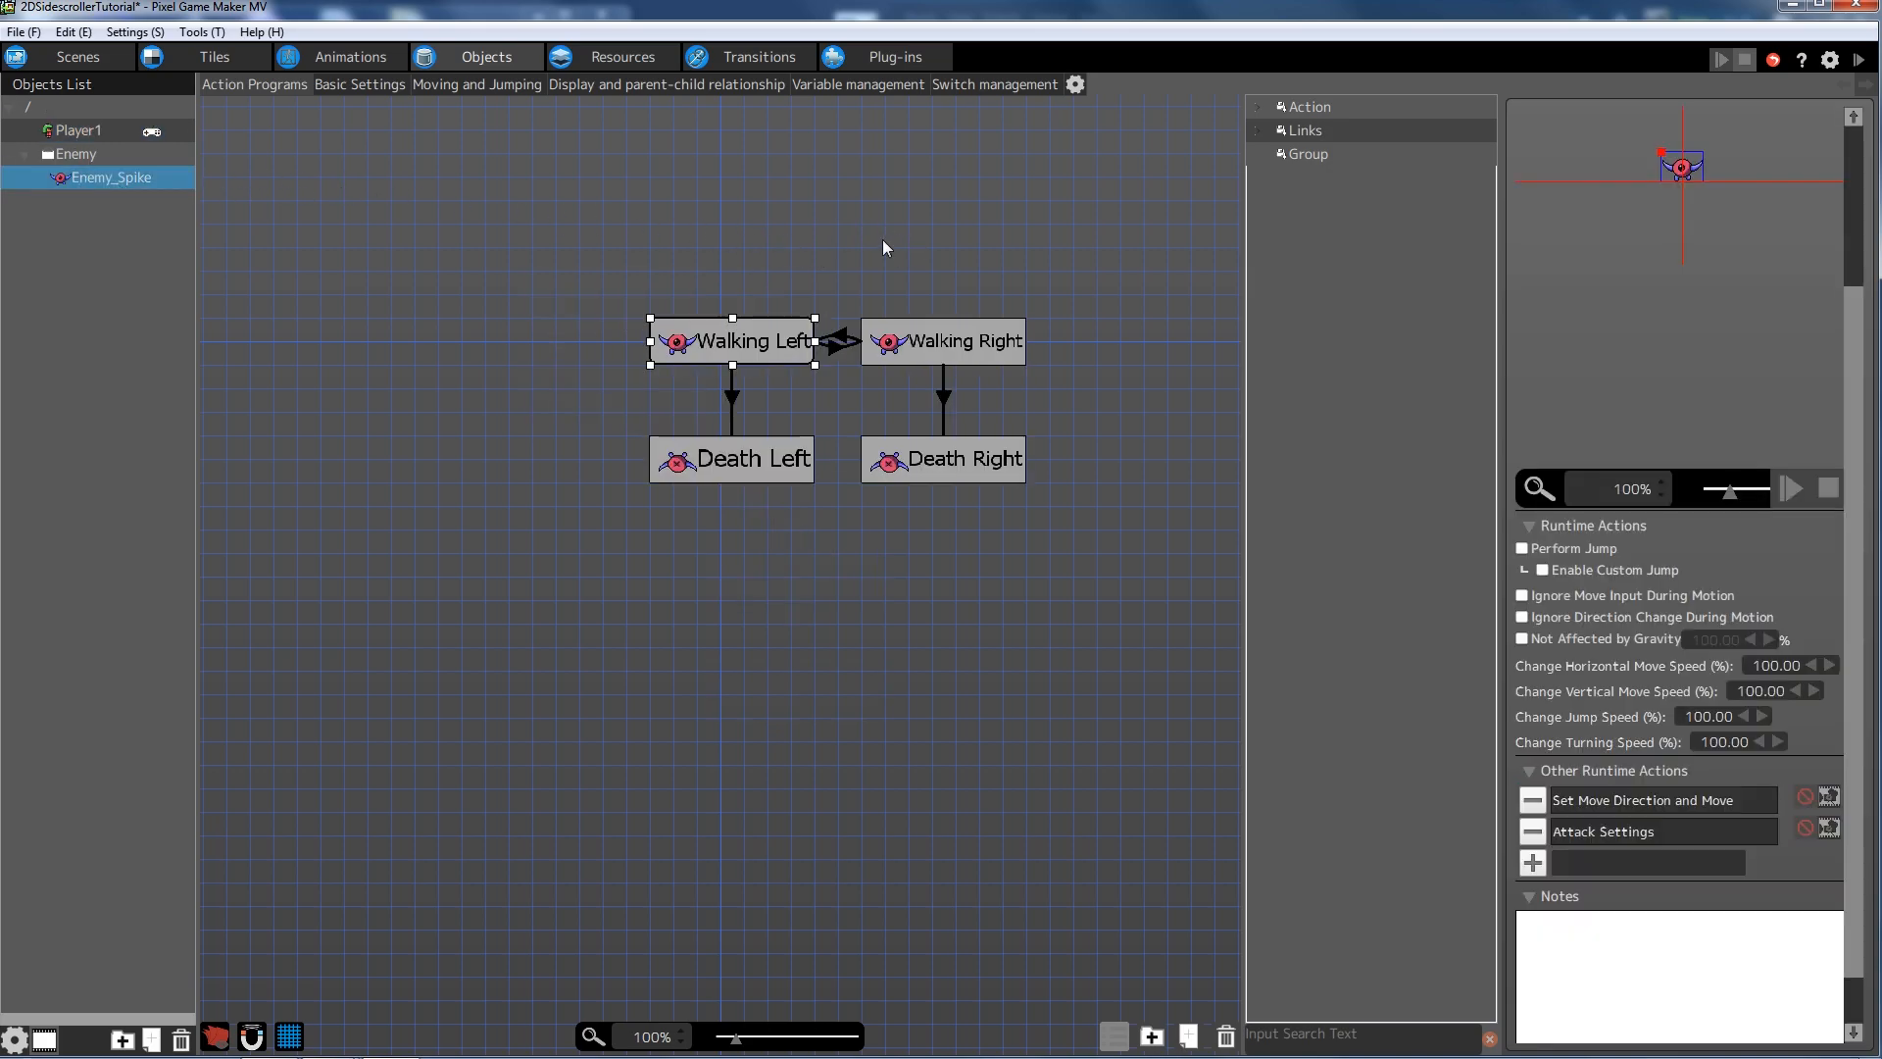
double_click(1666, 831)
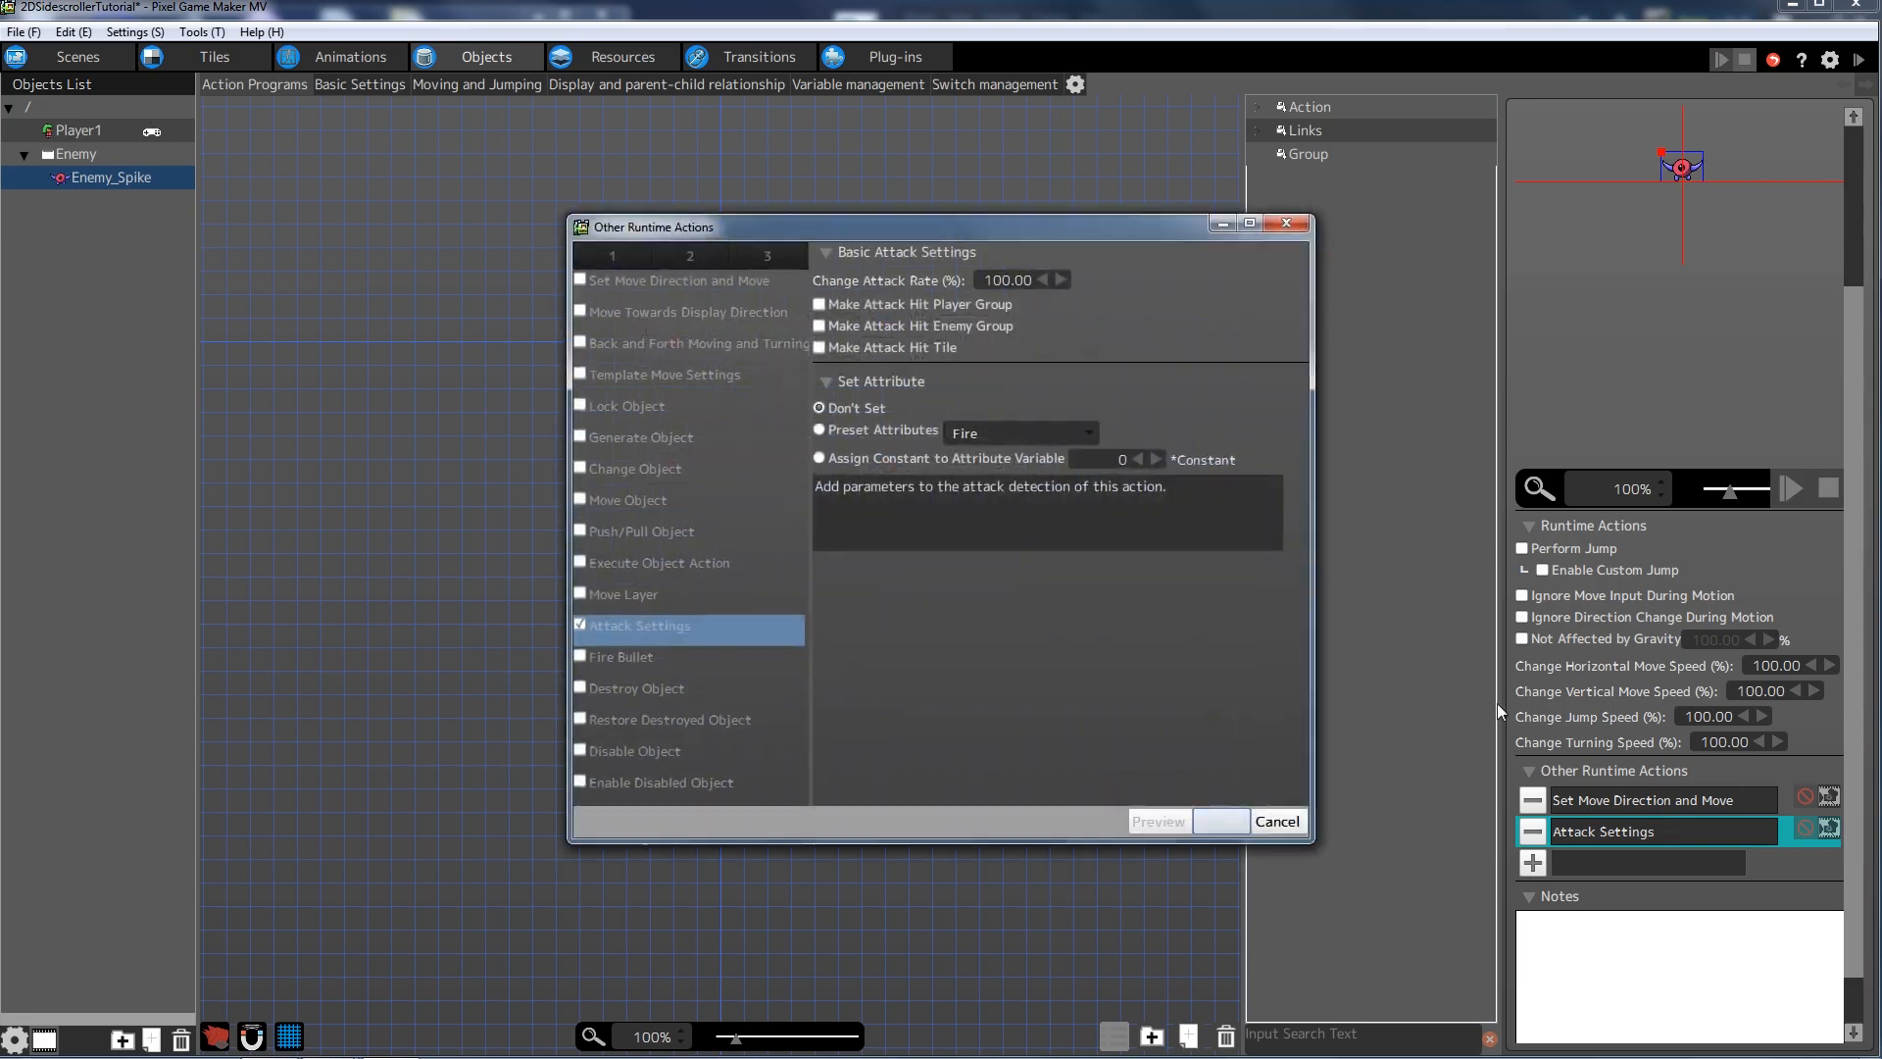
left_click(819, 305)
left_click(1220, 821)
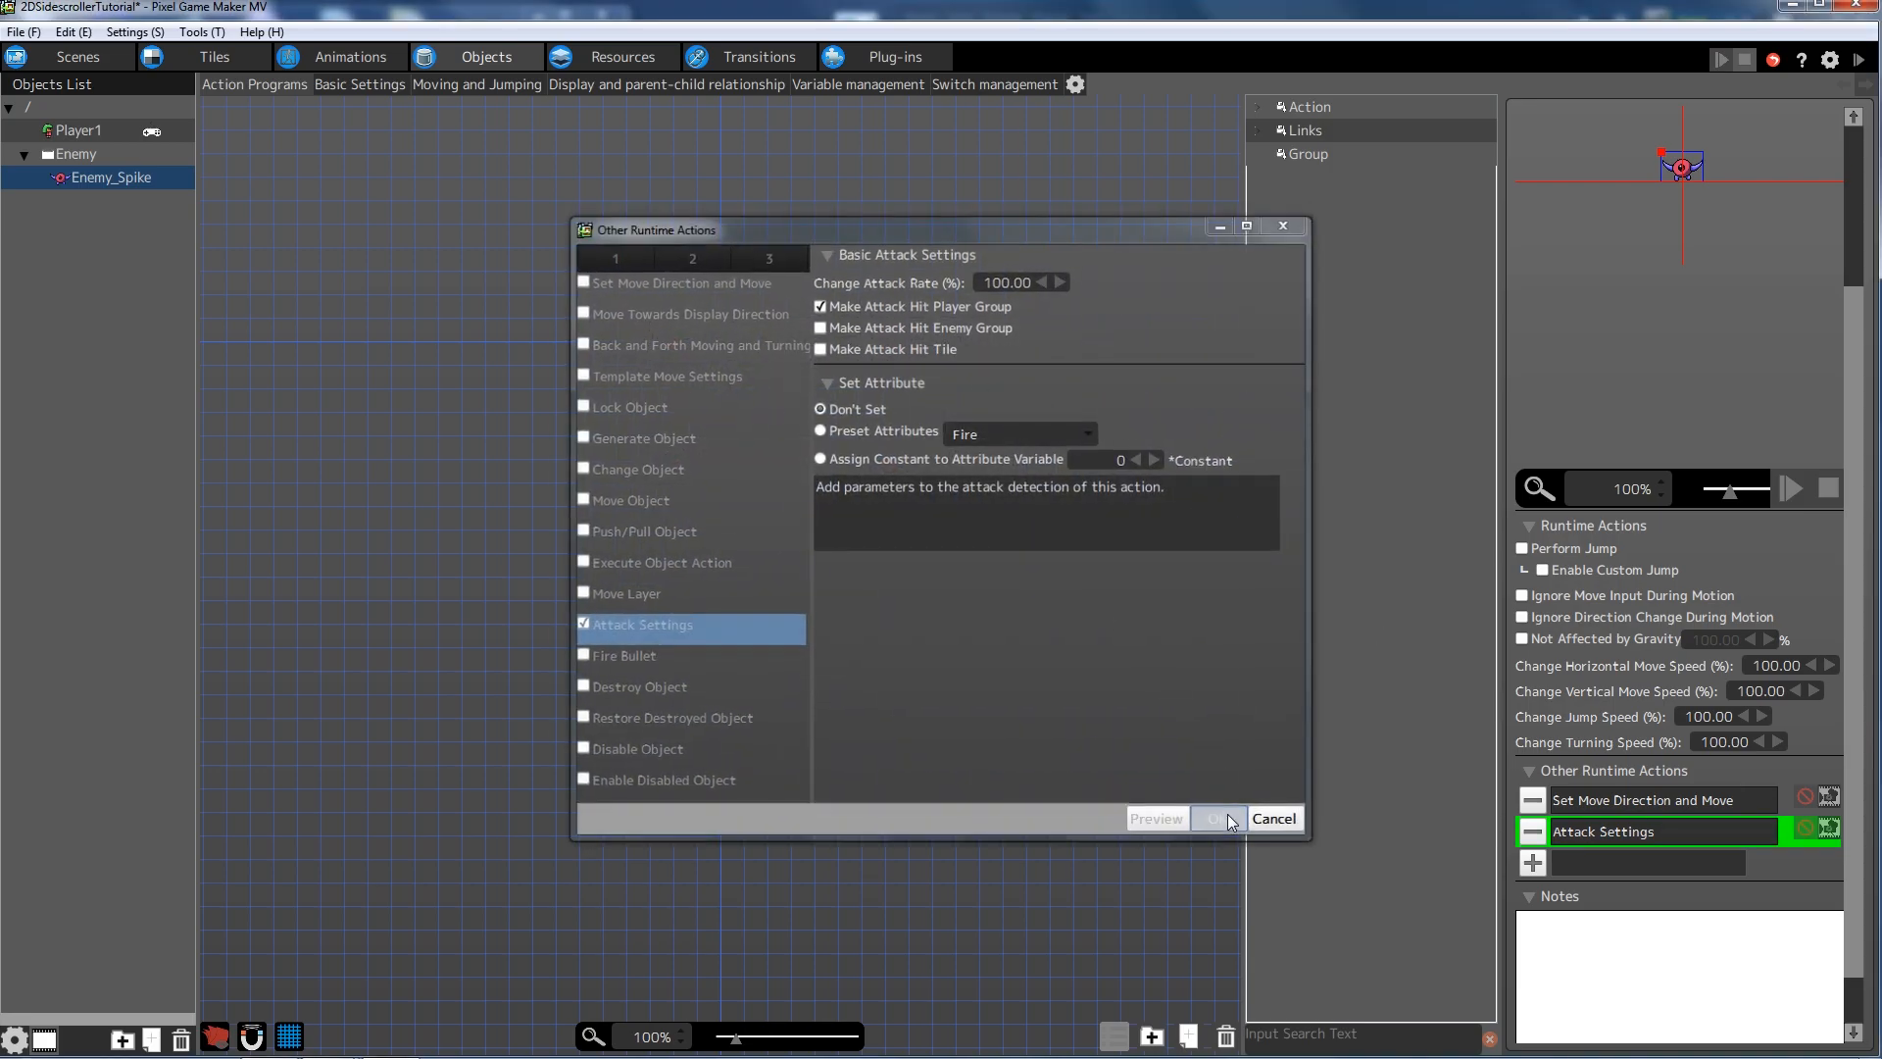
- Recheck the Attack Settings and the Set Move Direction and Move settings of Enemy_Spike's Walking Left action
double_click(1603, 837)
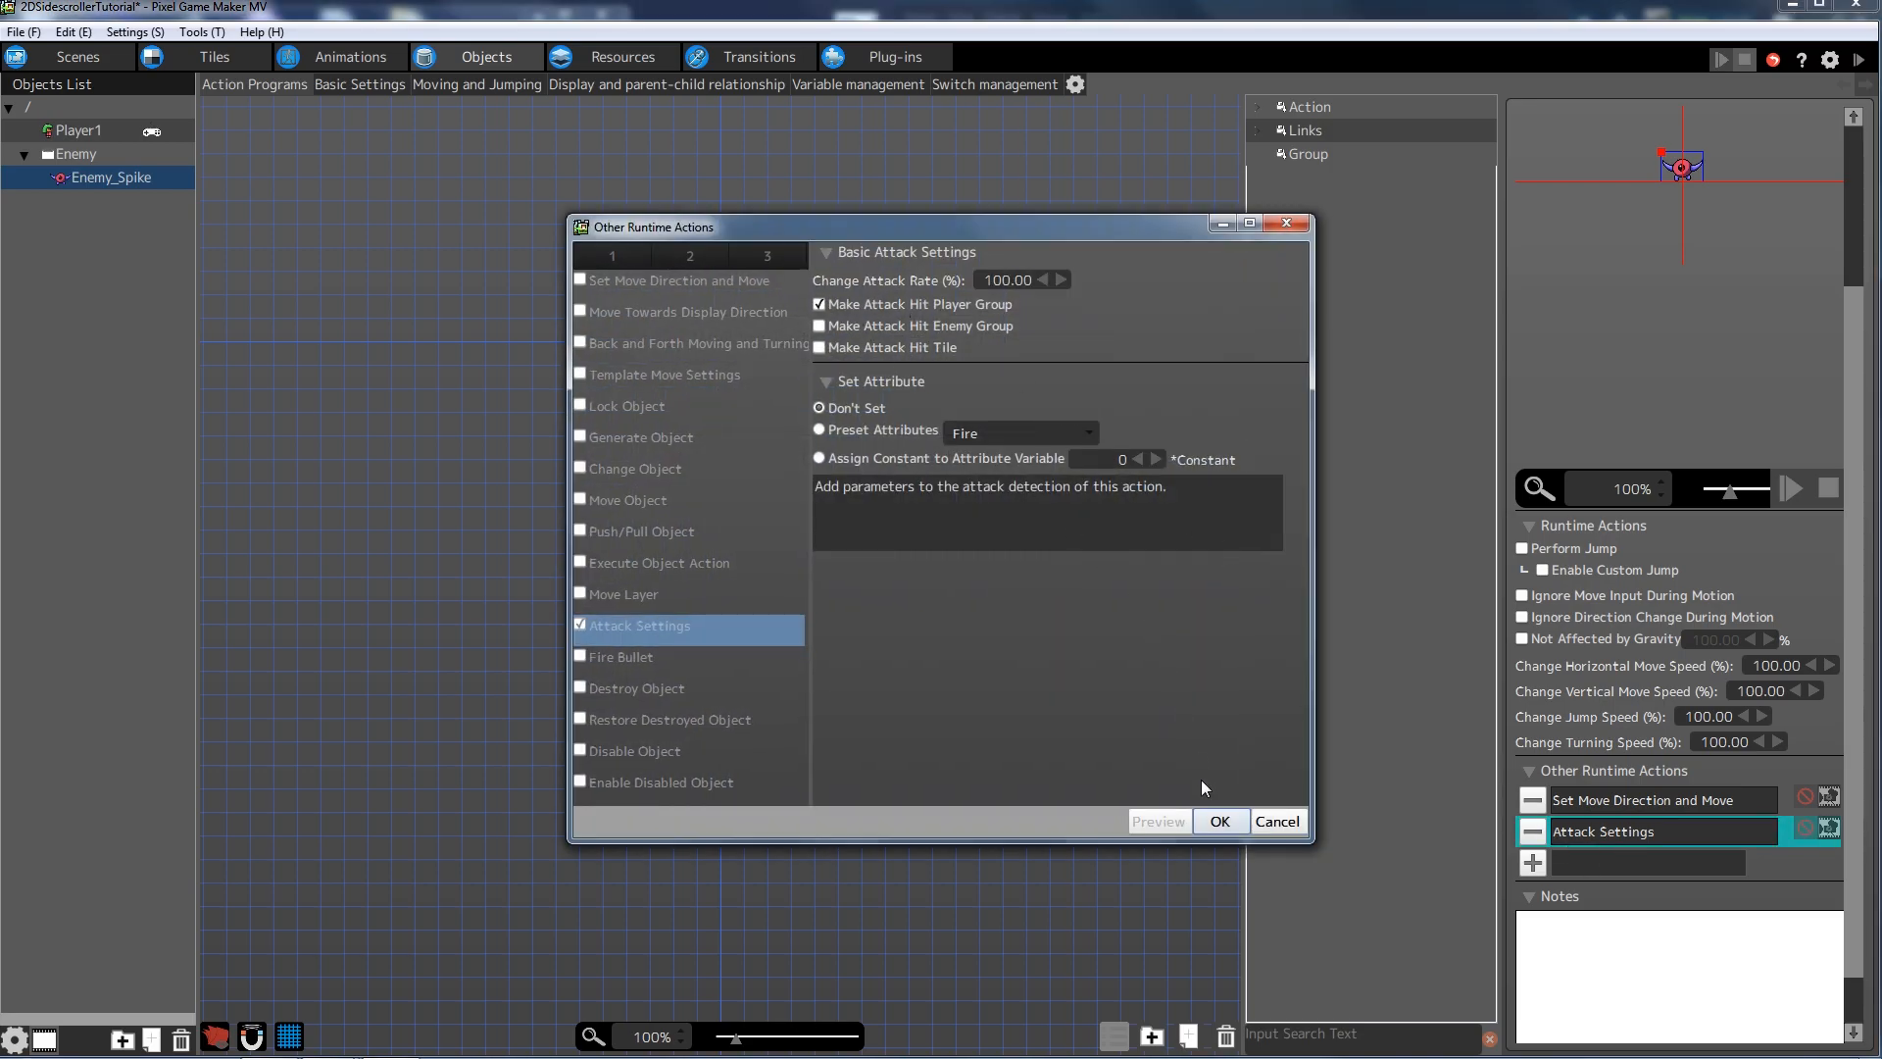
left_click(1219, 822)
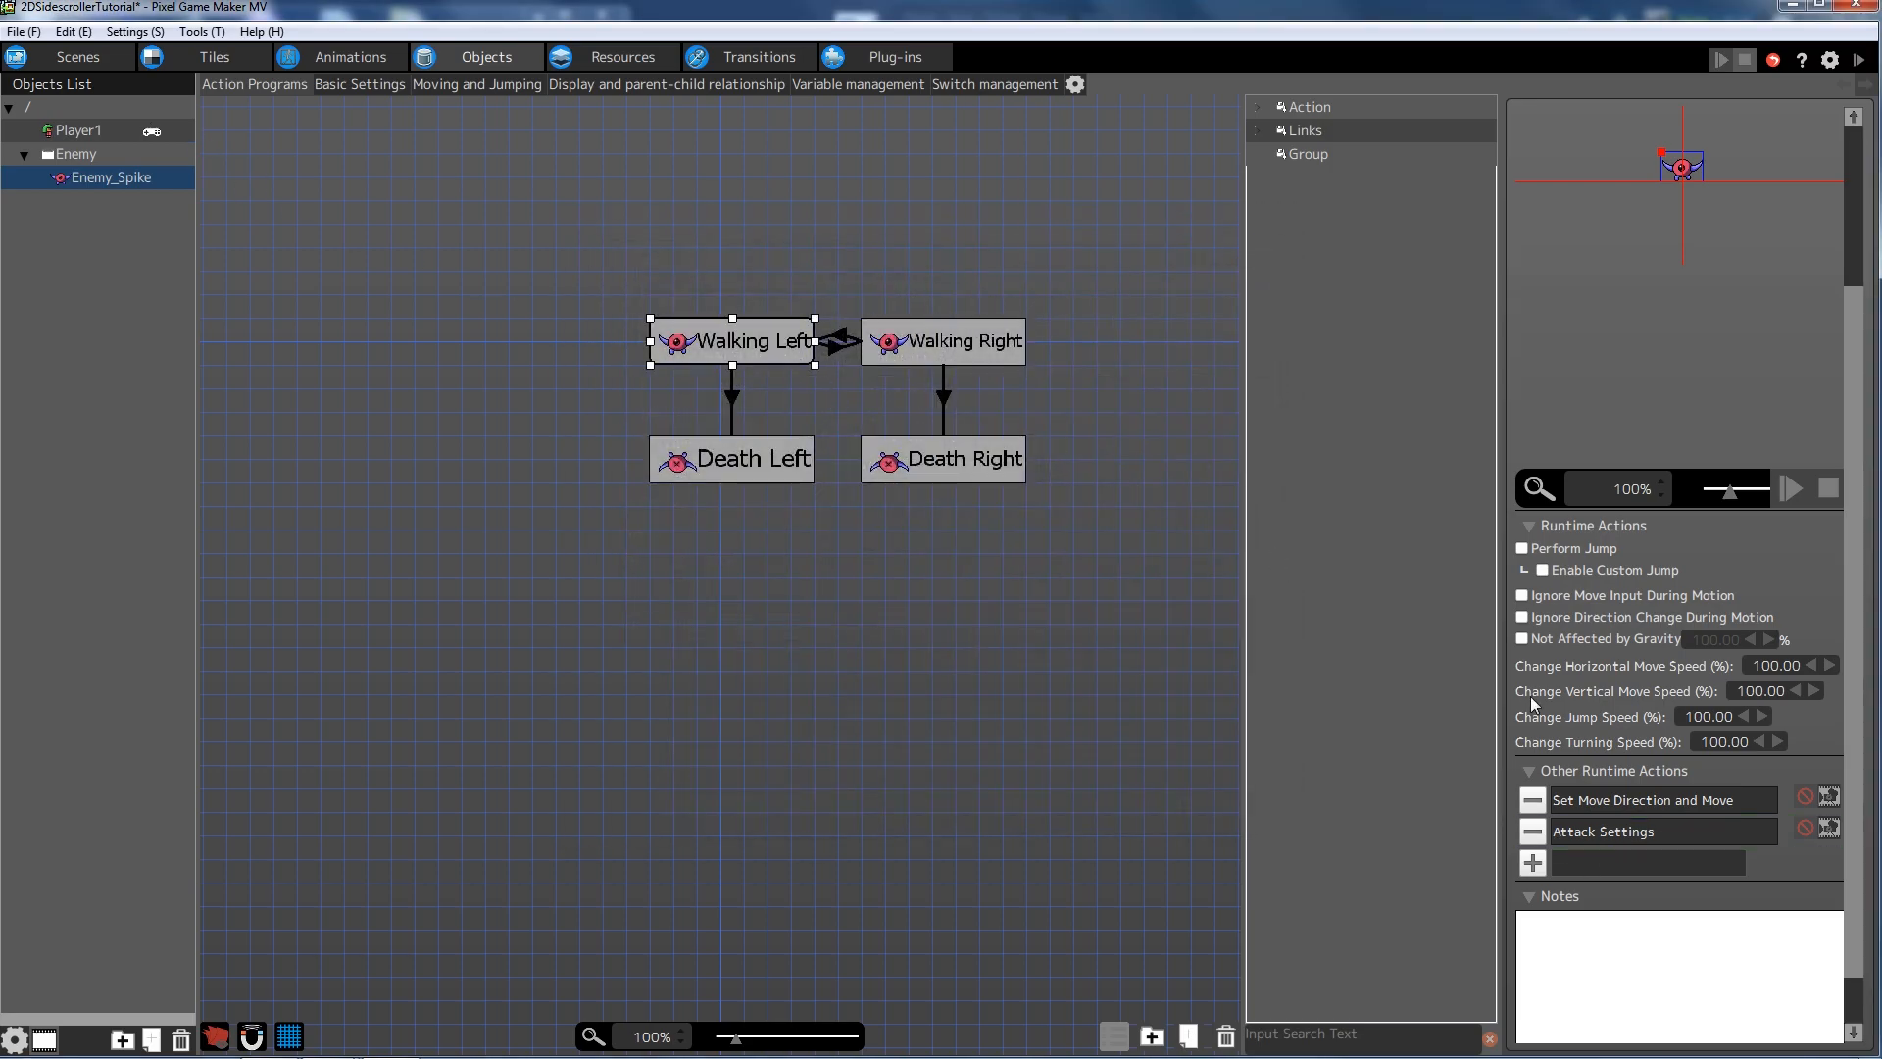
double_click(1625, 802)
left_click(1259, 822)
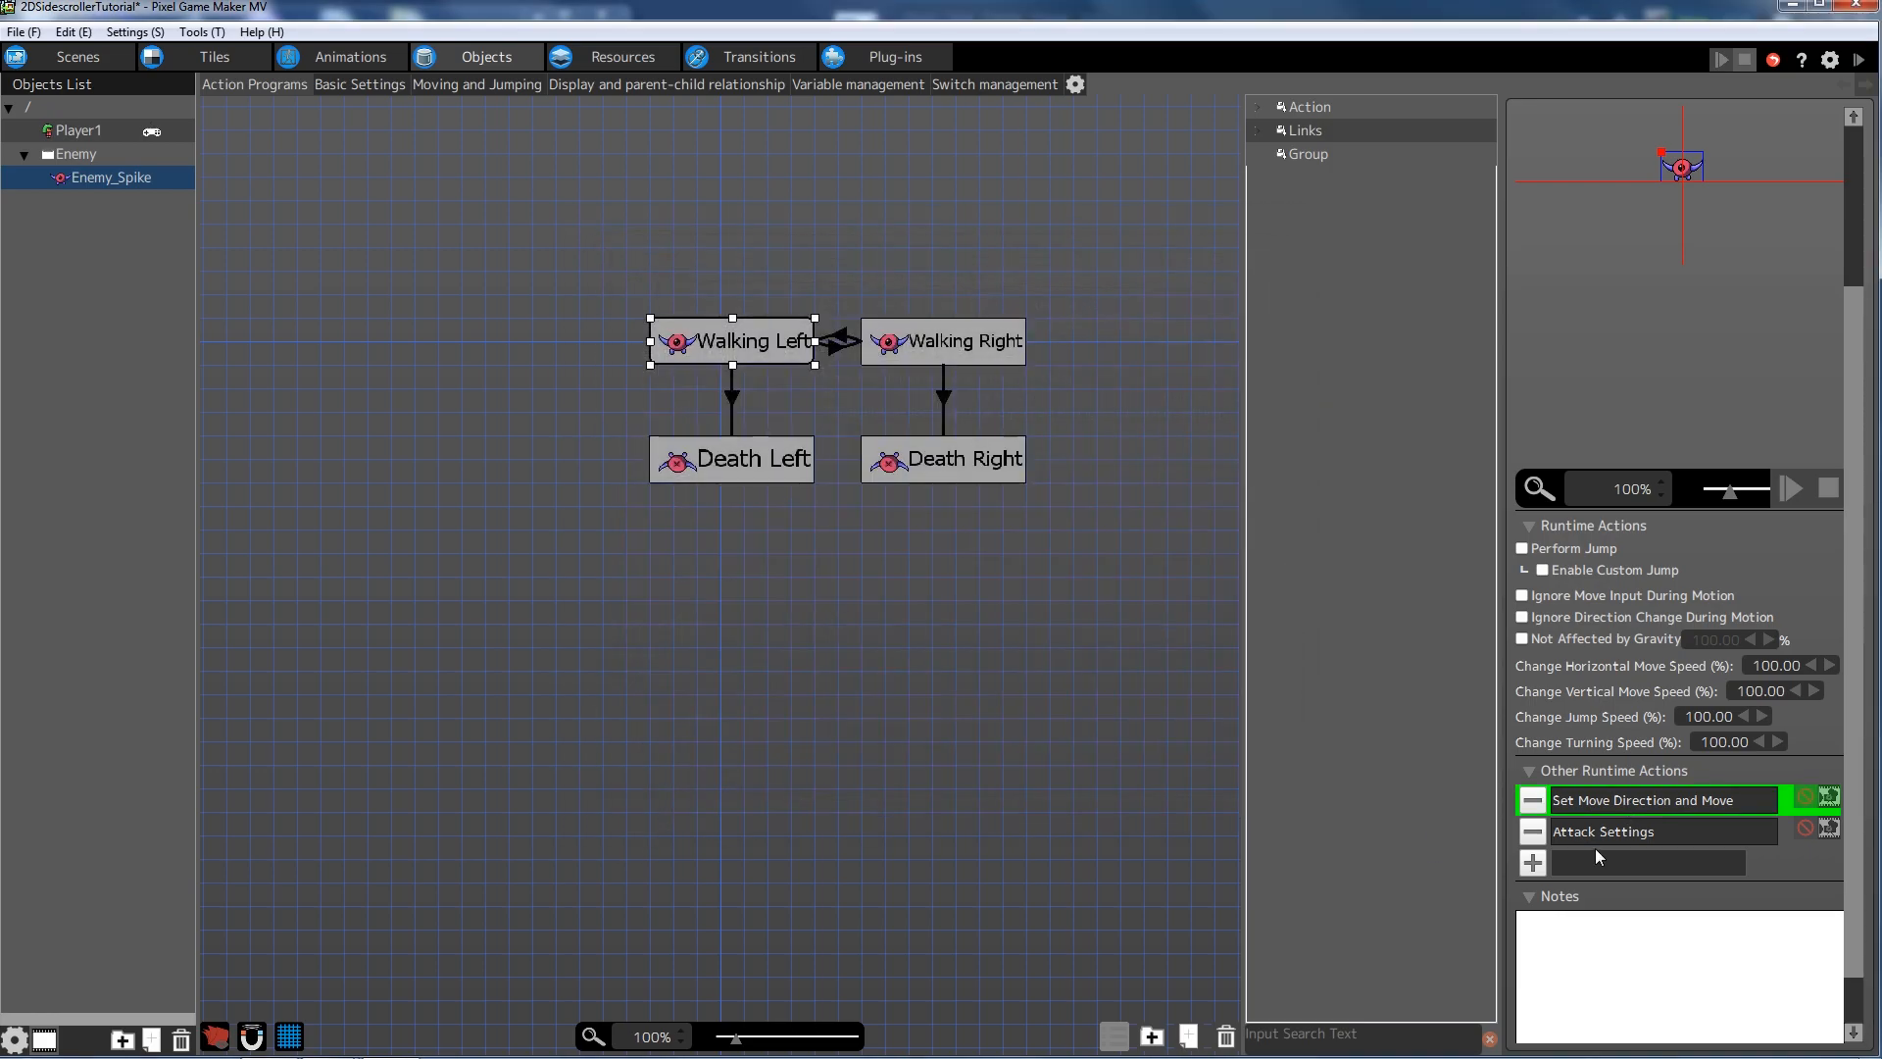
double_click(1600, 830)
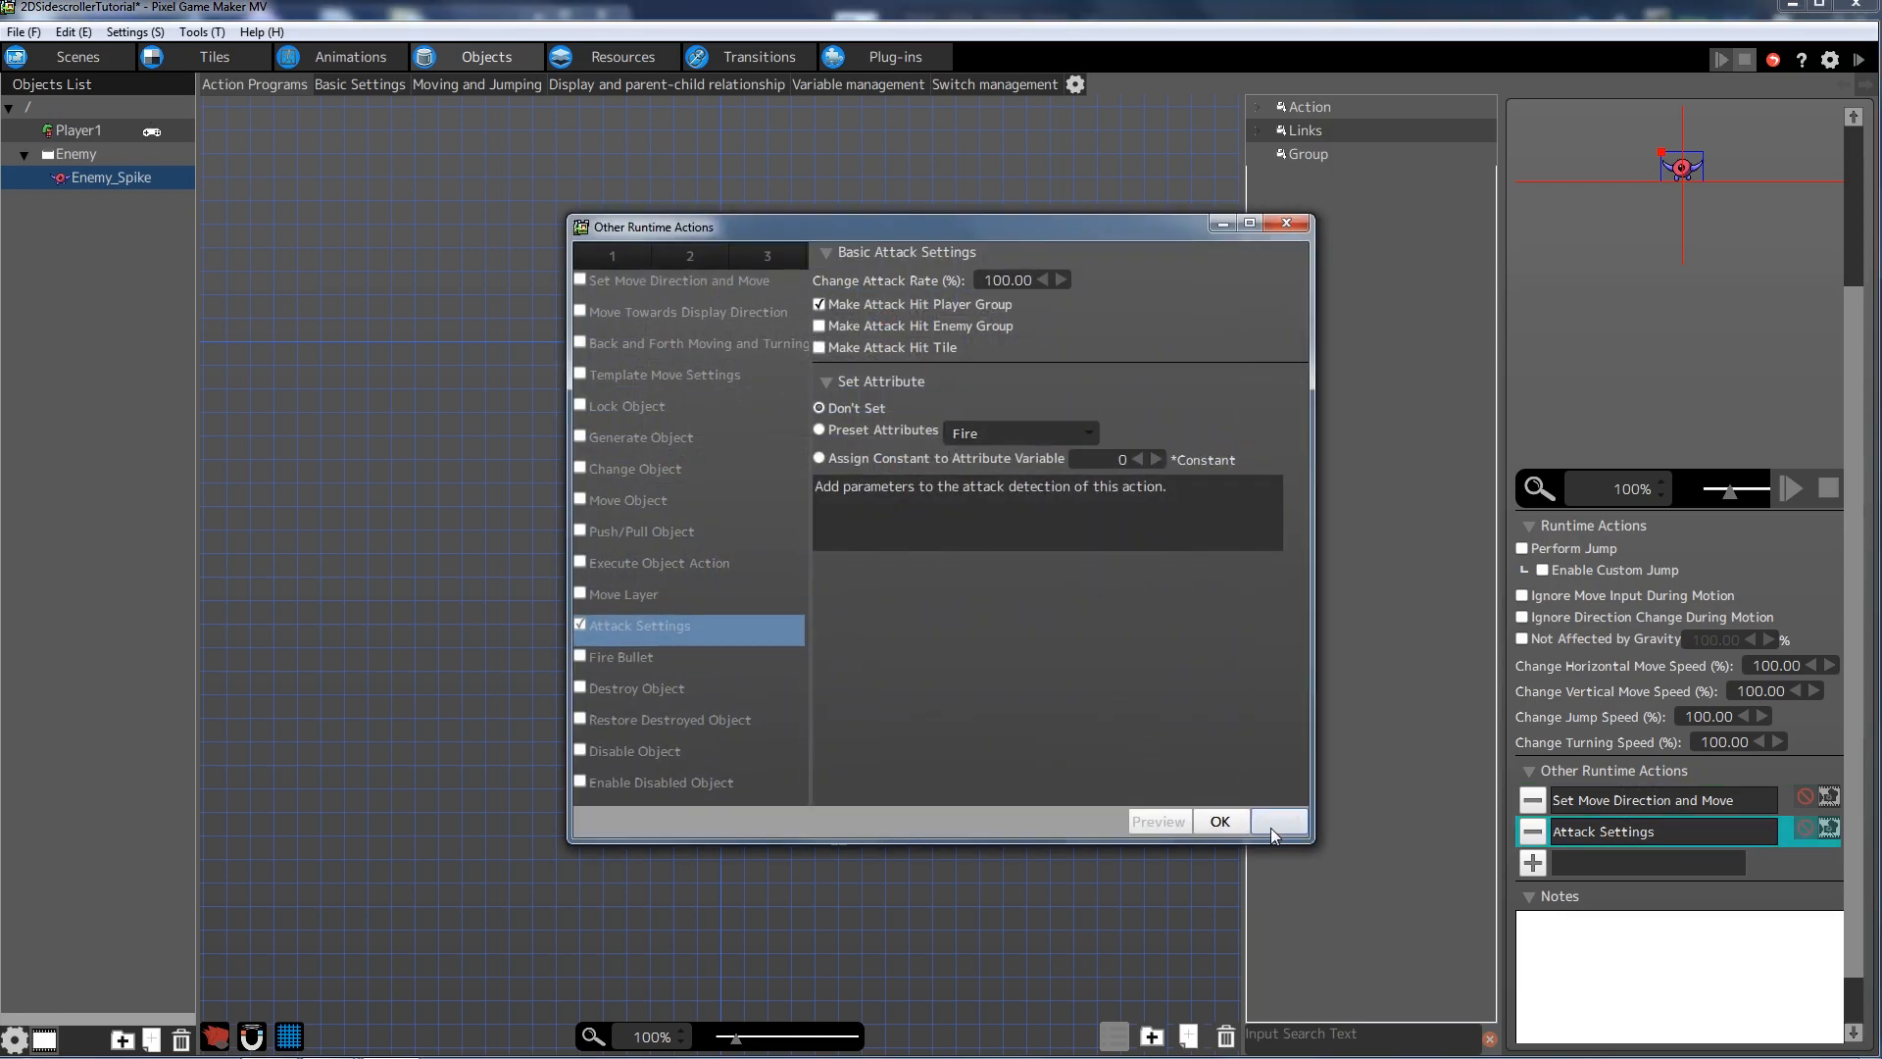
left_click(1270, 827)
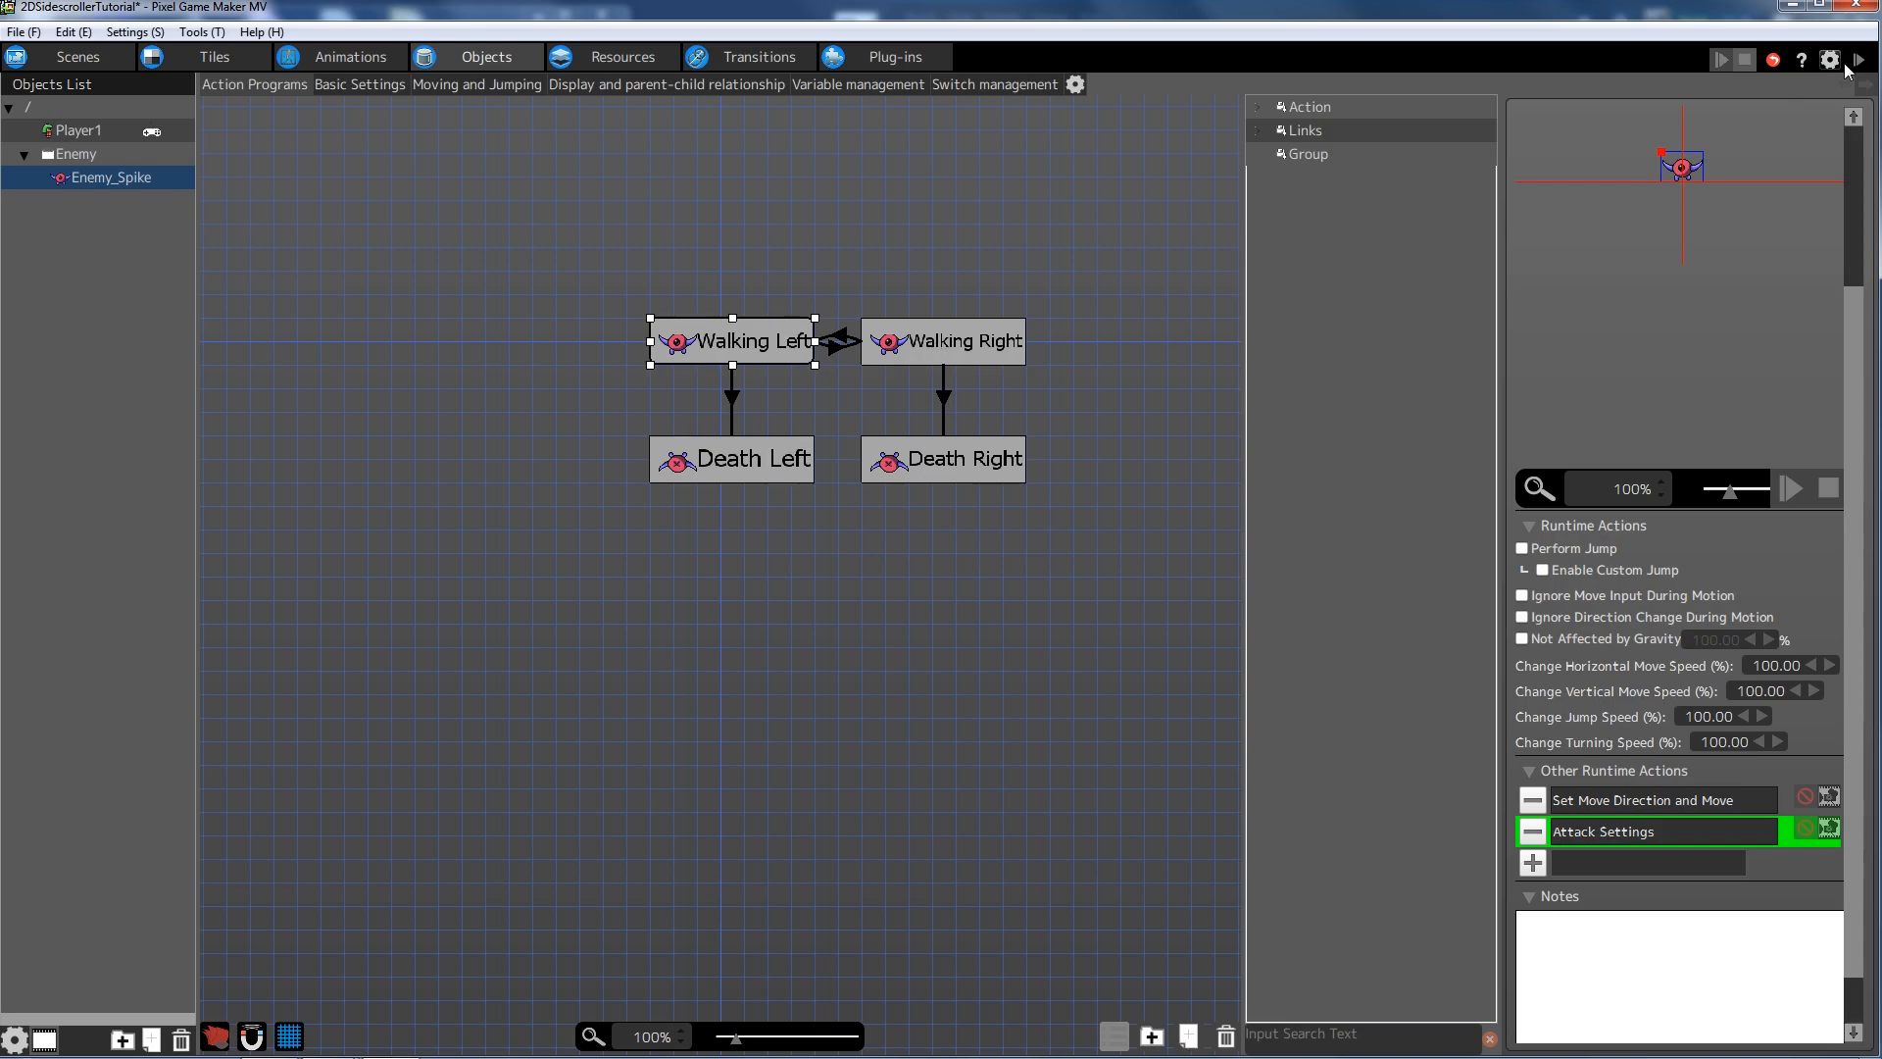
- Test-play Level 1, jumping Player1 at the enemies and walking back and forth on the platform, and close the game
left_click(90, 60)
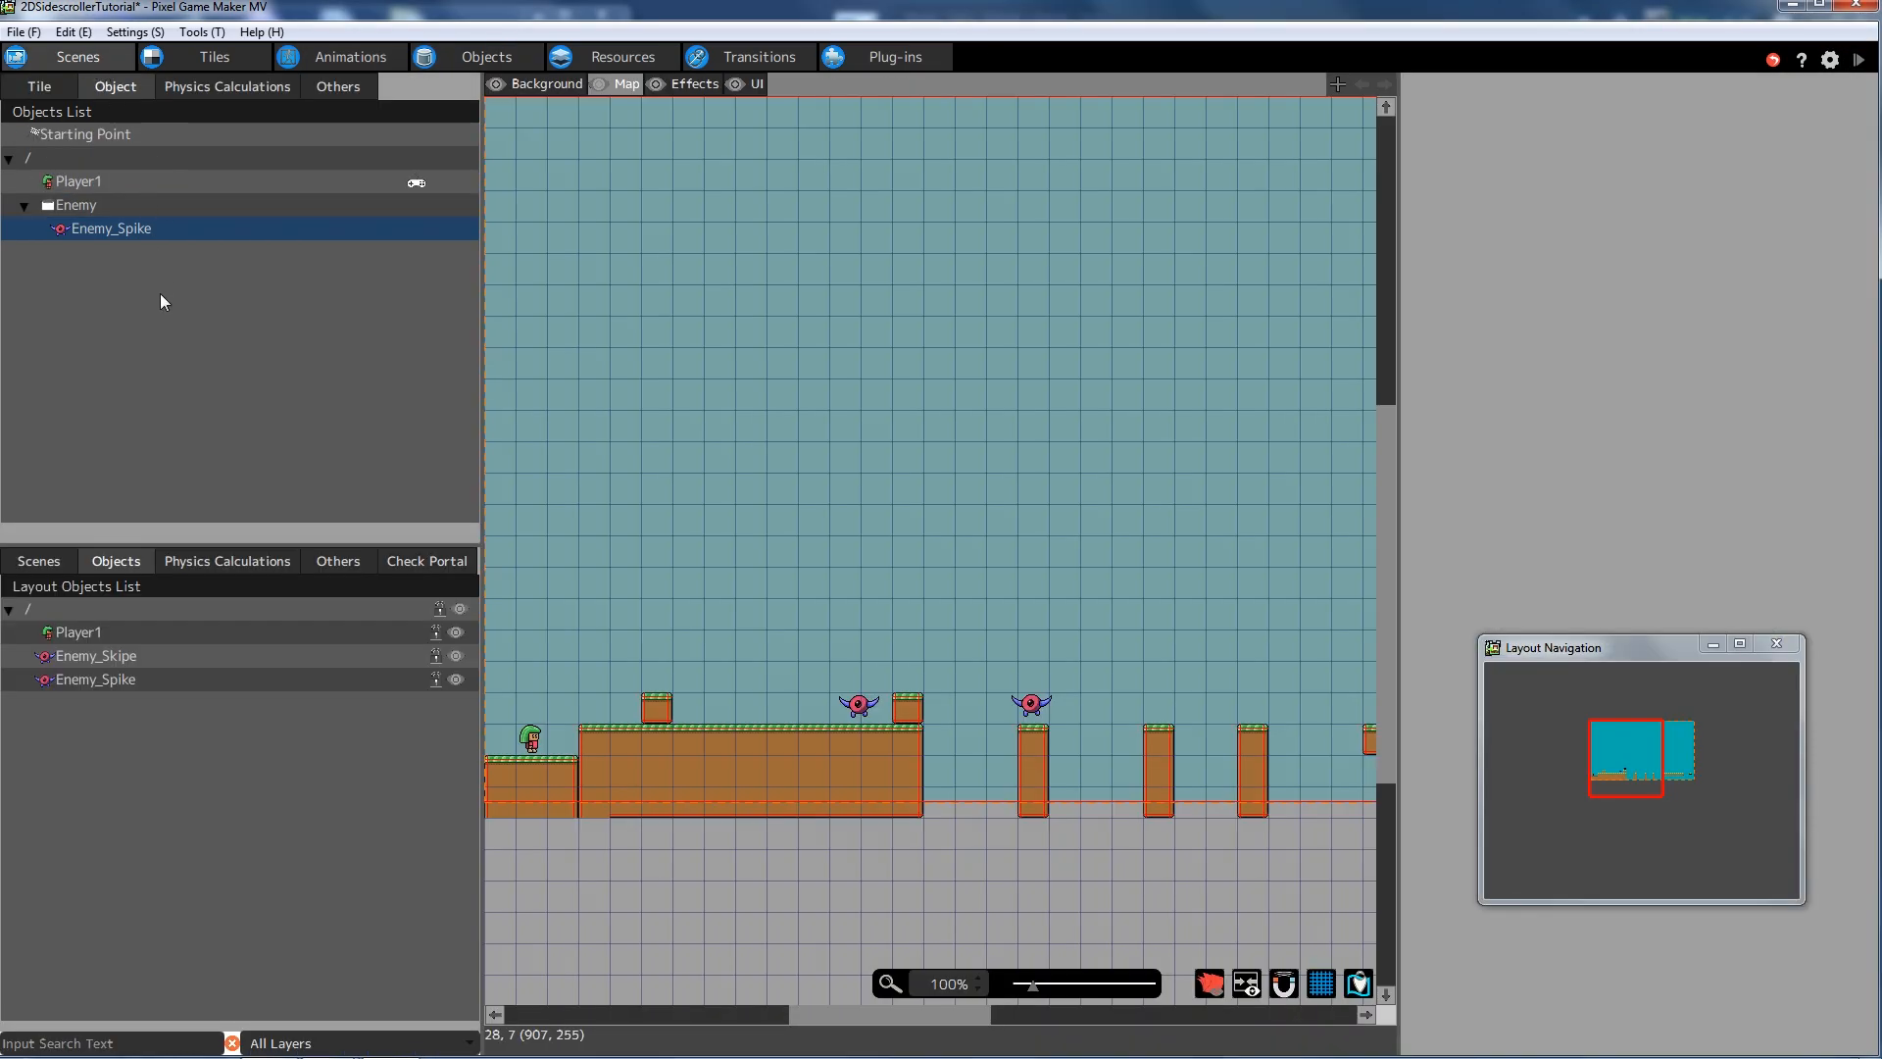
left_click(1860, 60)
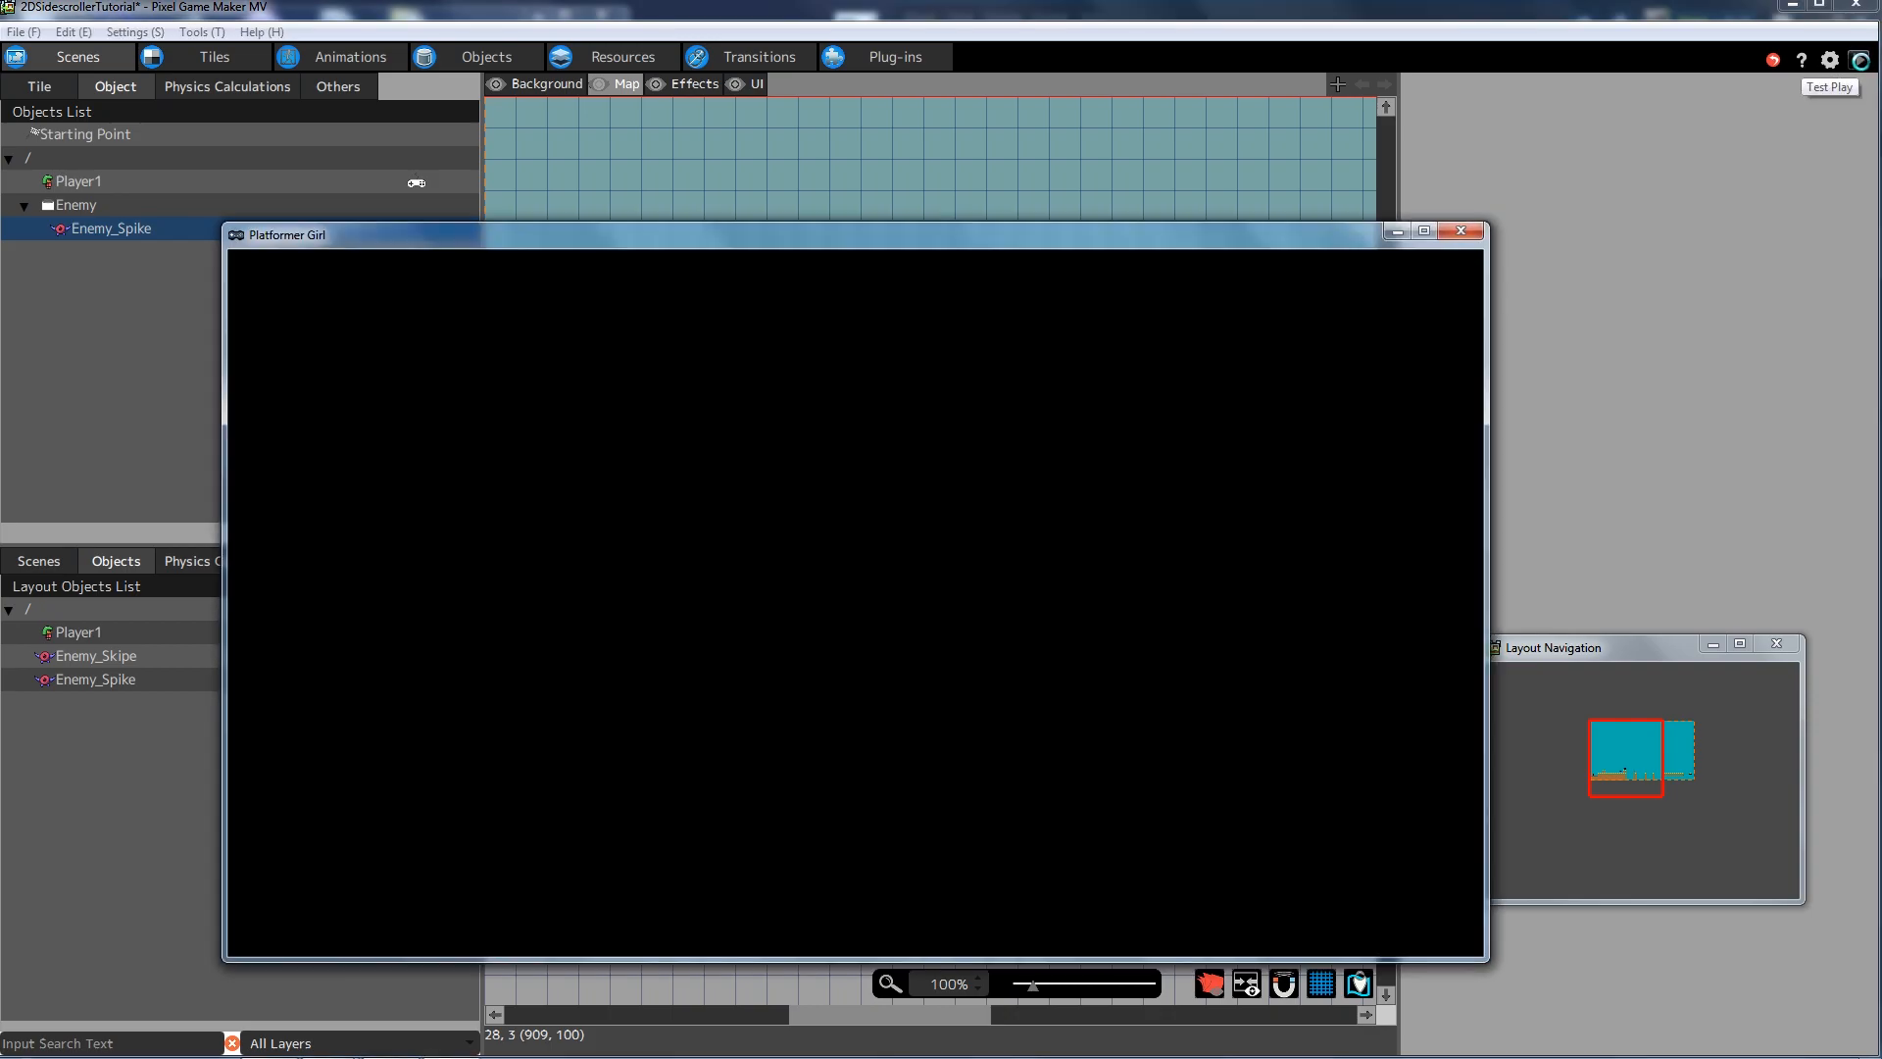
key("Right")
key("space")
key("space")
key("Right")
key("space")
key("Right")
key("Left")
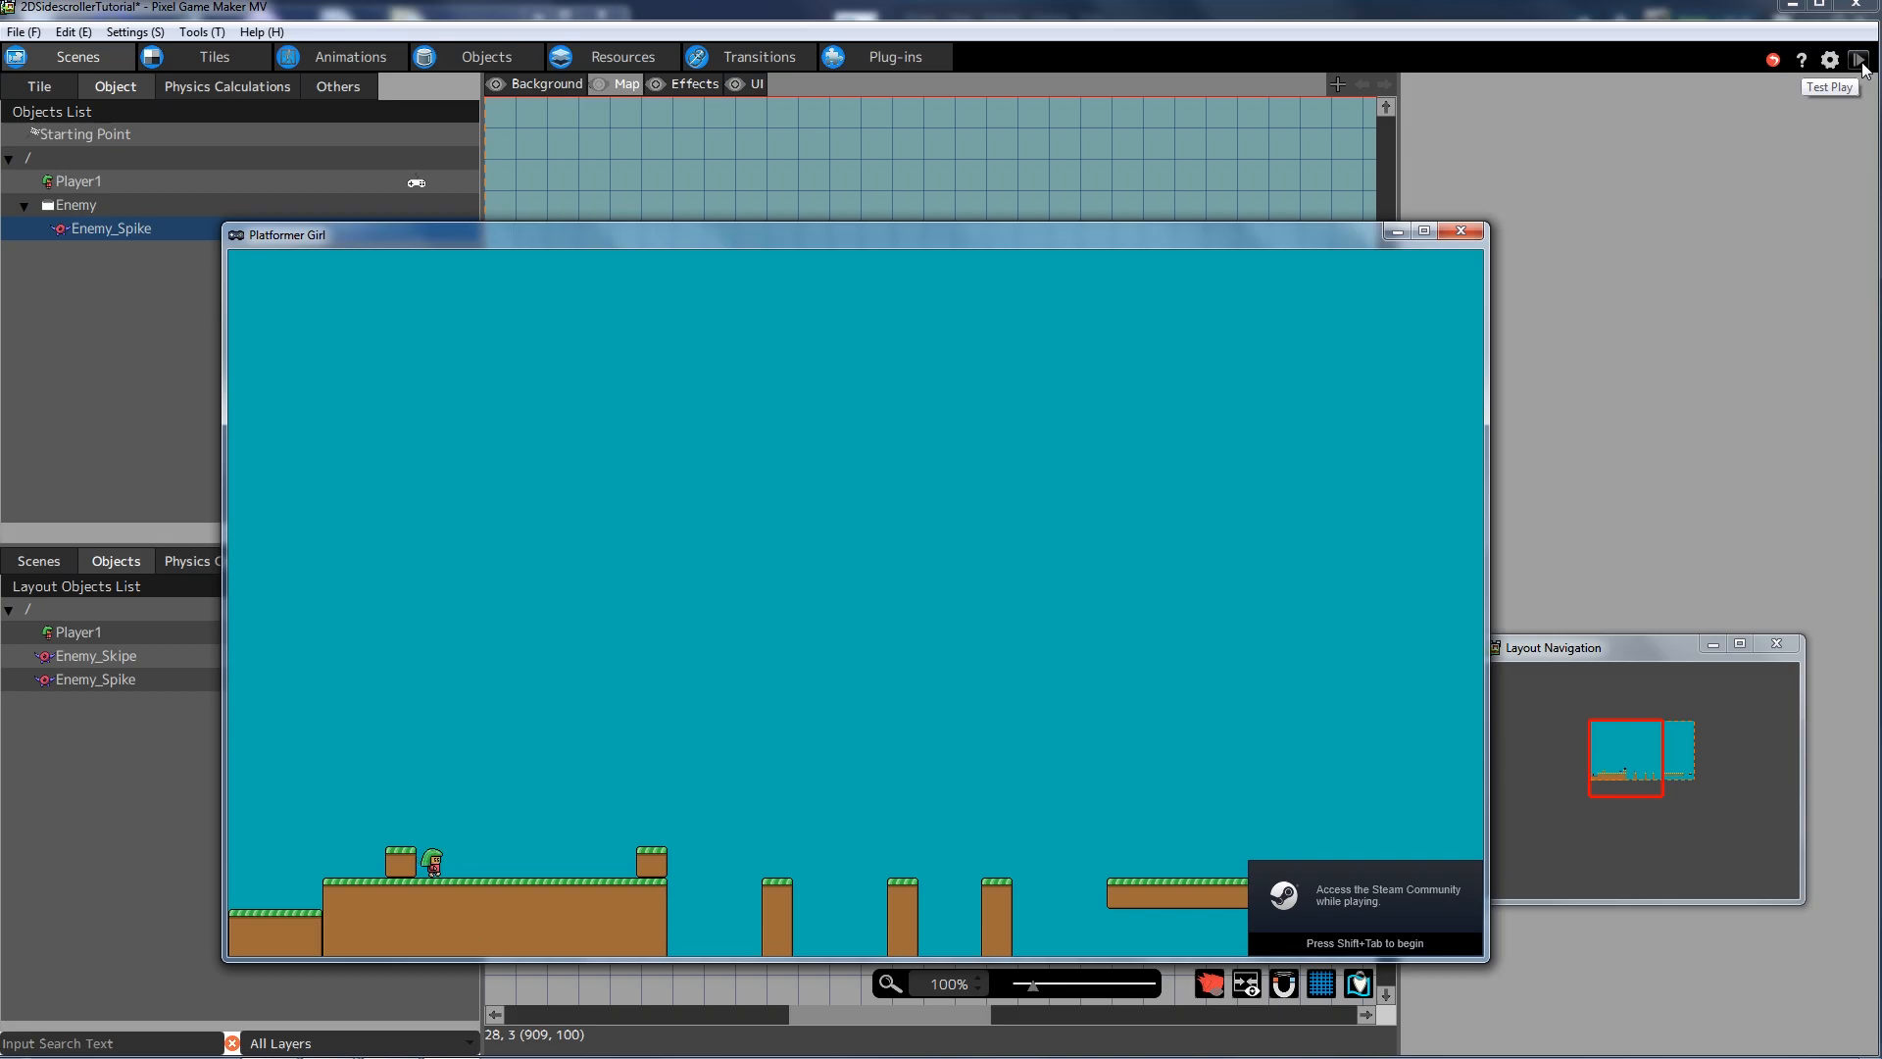
key("Right")
key("Left")
key("Right")
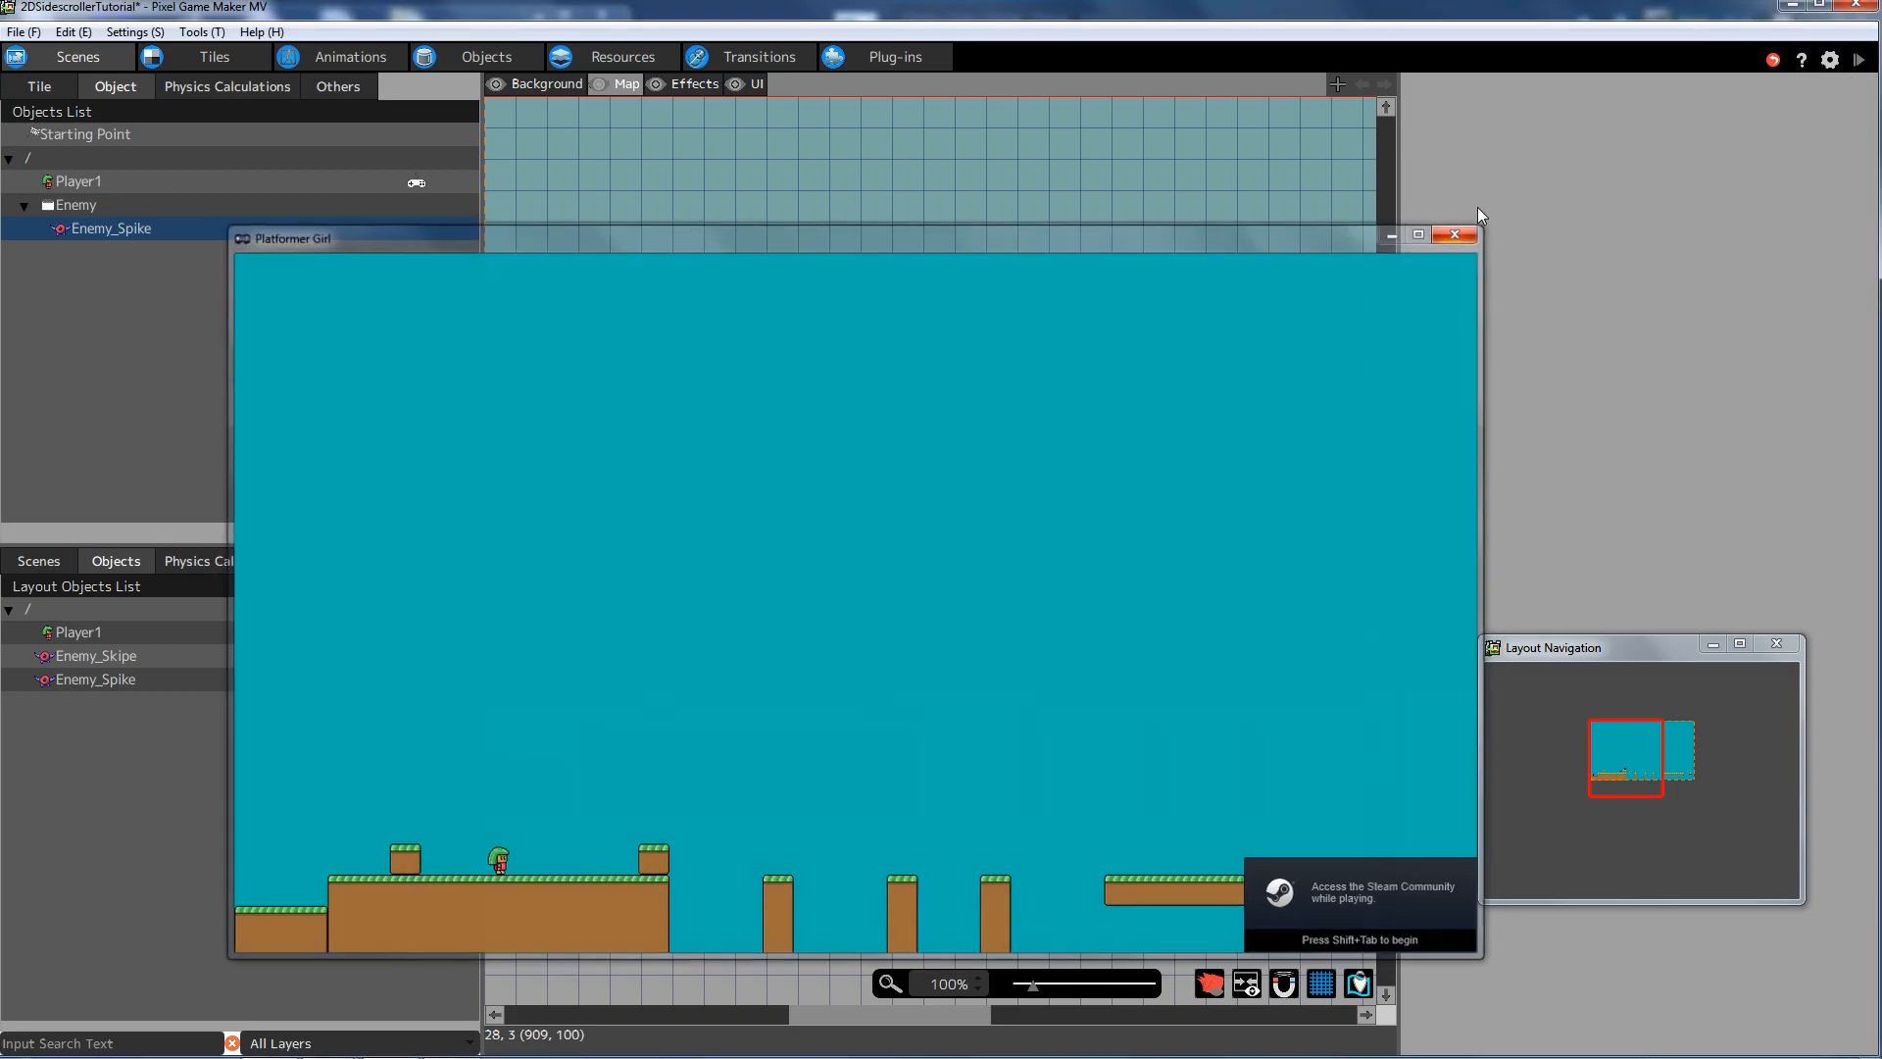
left_click(1462, 230)
- Run two more test plays to check Player1's collisions with Enemy_Spike, closing the game after each
left_click(1858, 60)
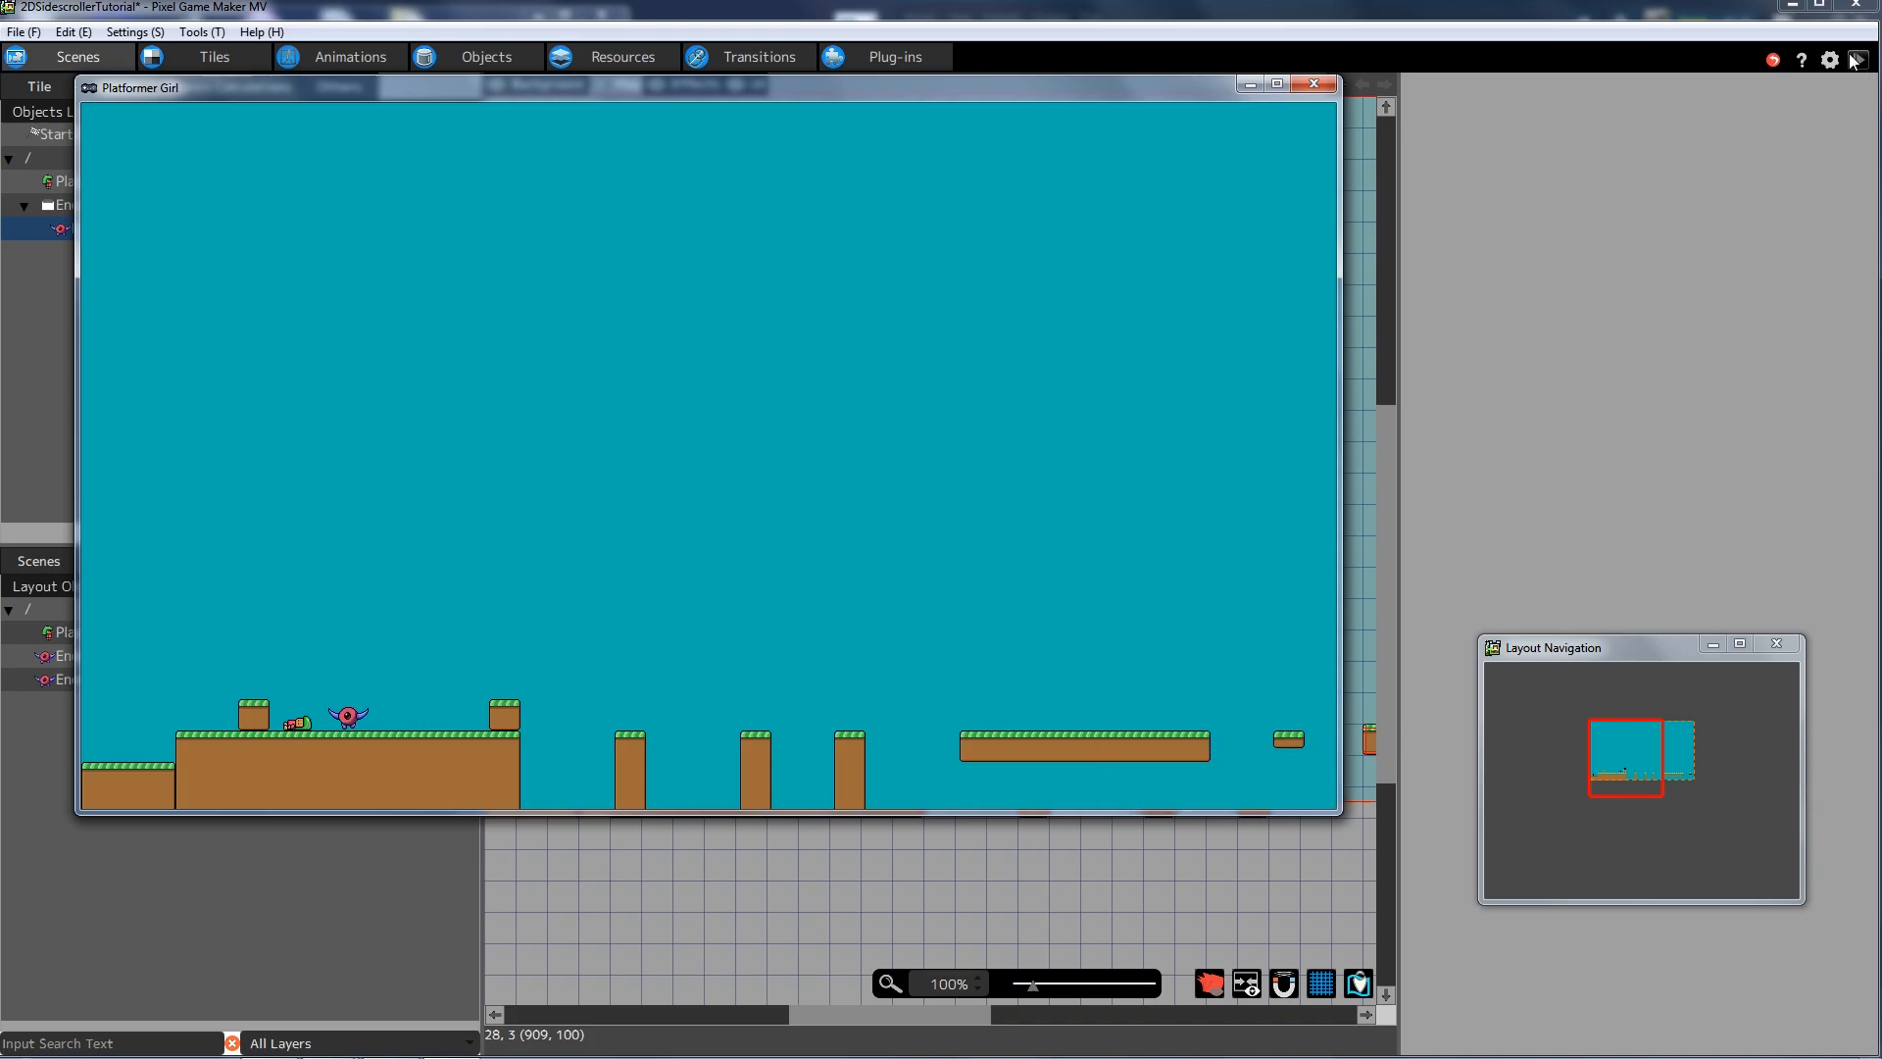
left_click(1312, 84)
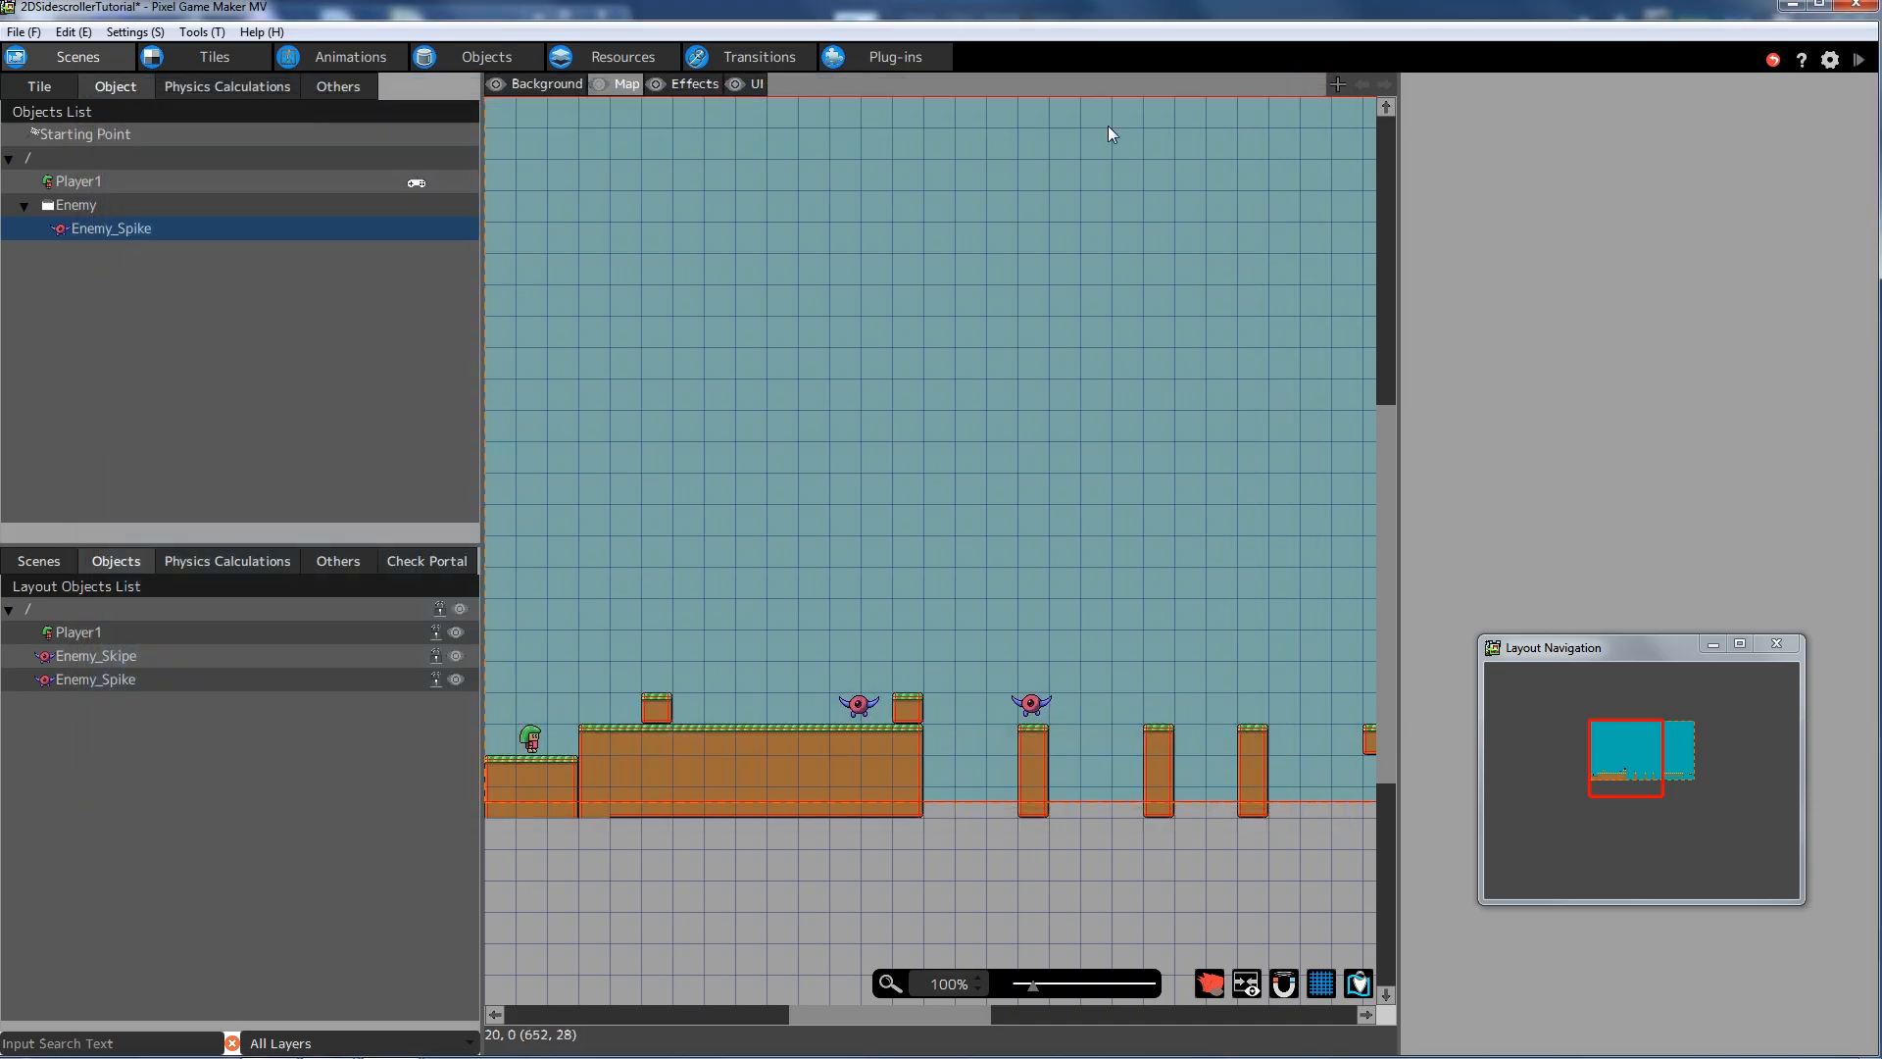
left_click(1859, 60)
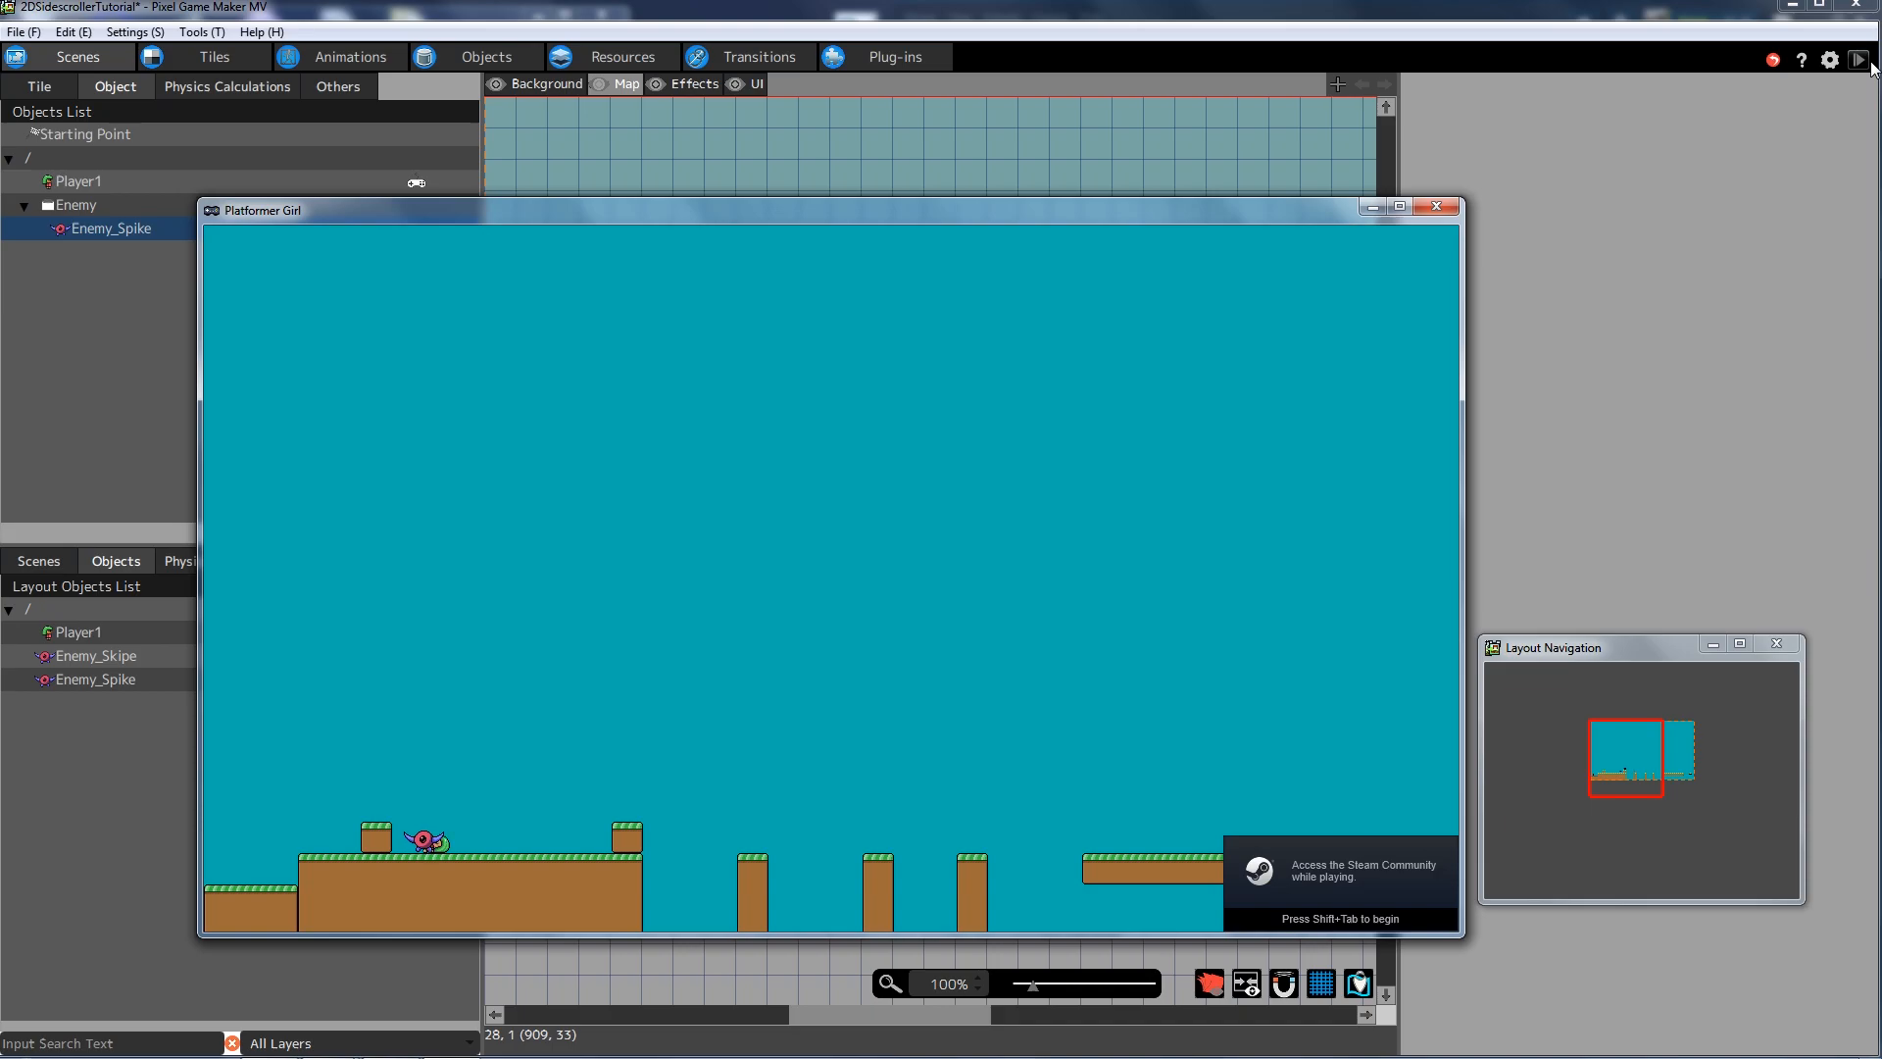
left_click(1435, 205)
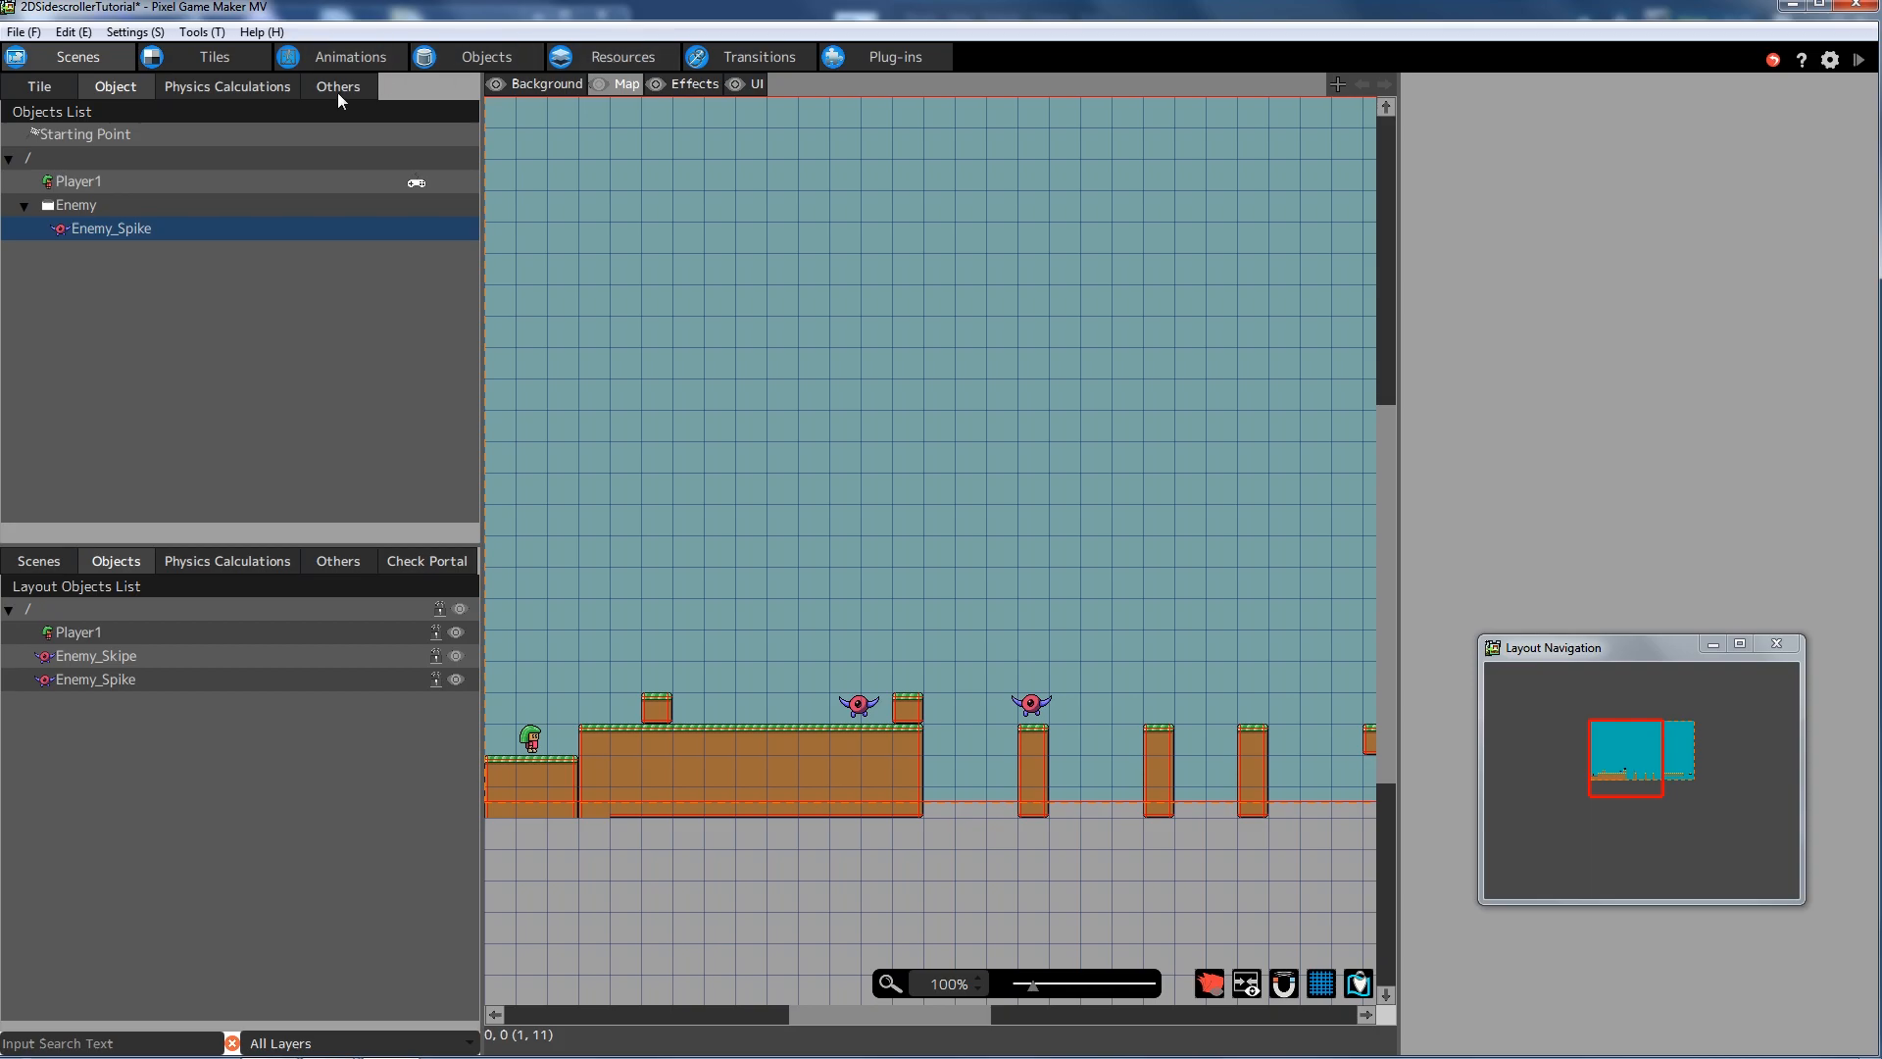
- Review Player1's HP, Max HP and minimum attack values in its basic settings
left_click(468, 53)
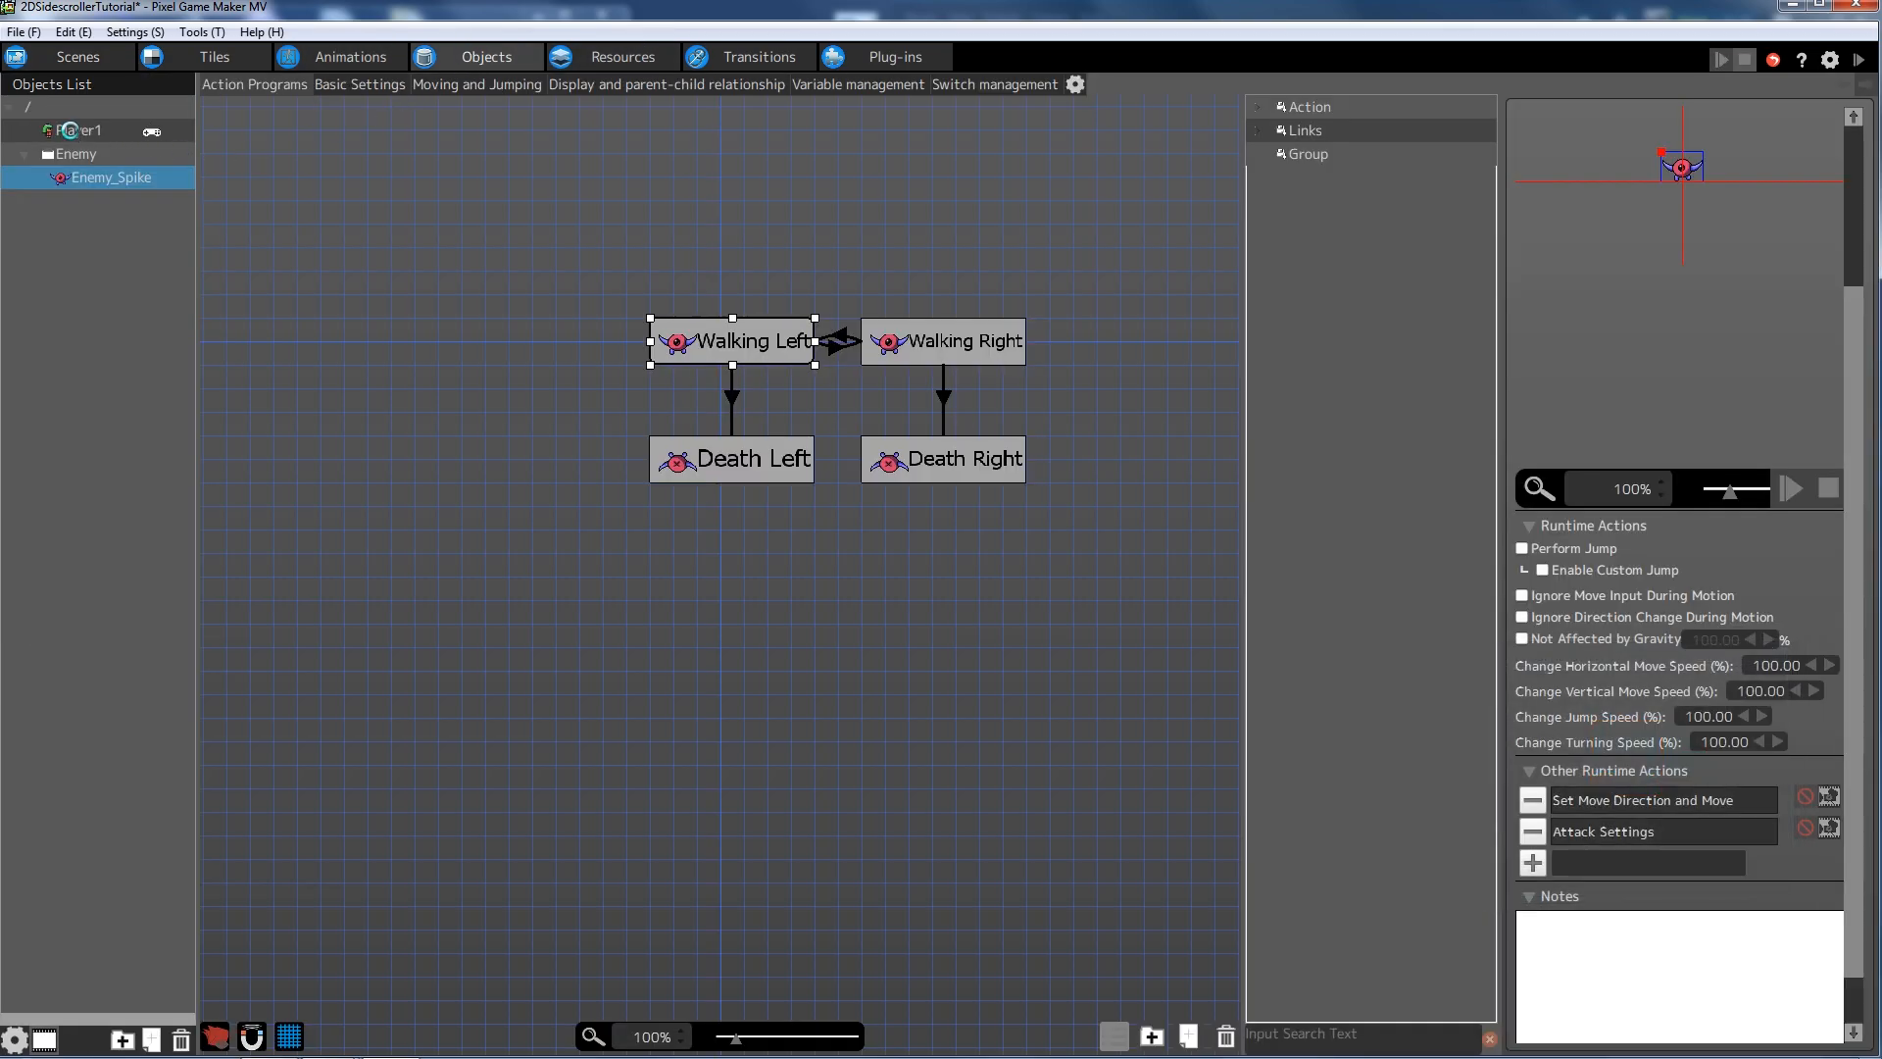
left_click(68, 130)
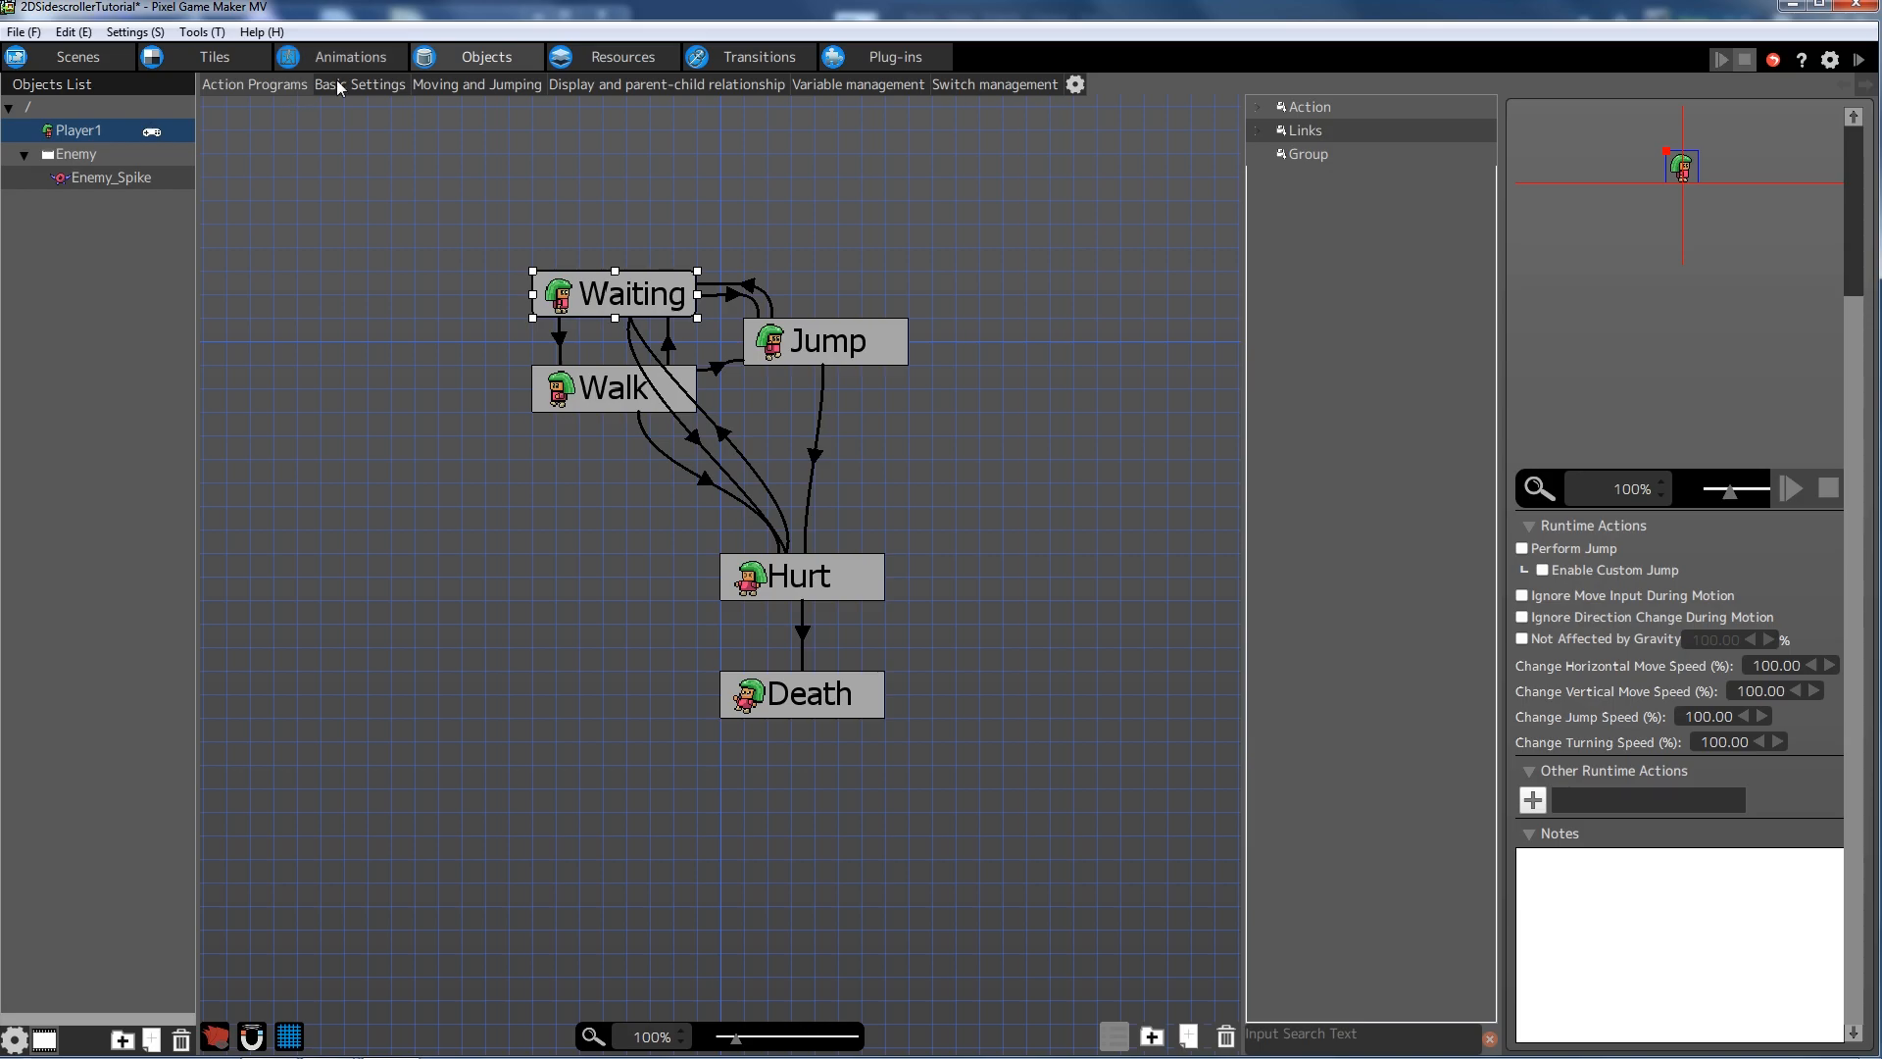
left_click(377, 87)
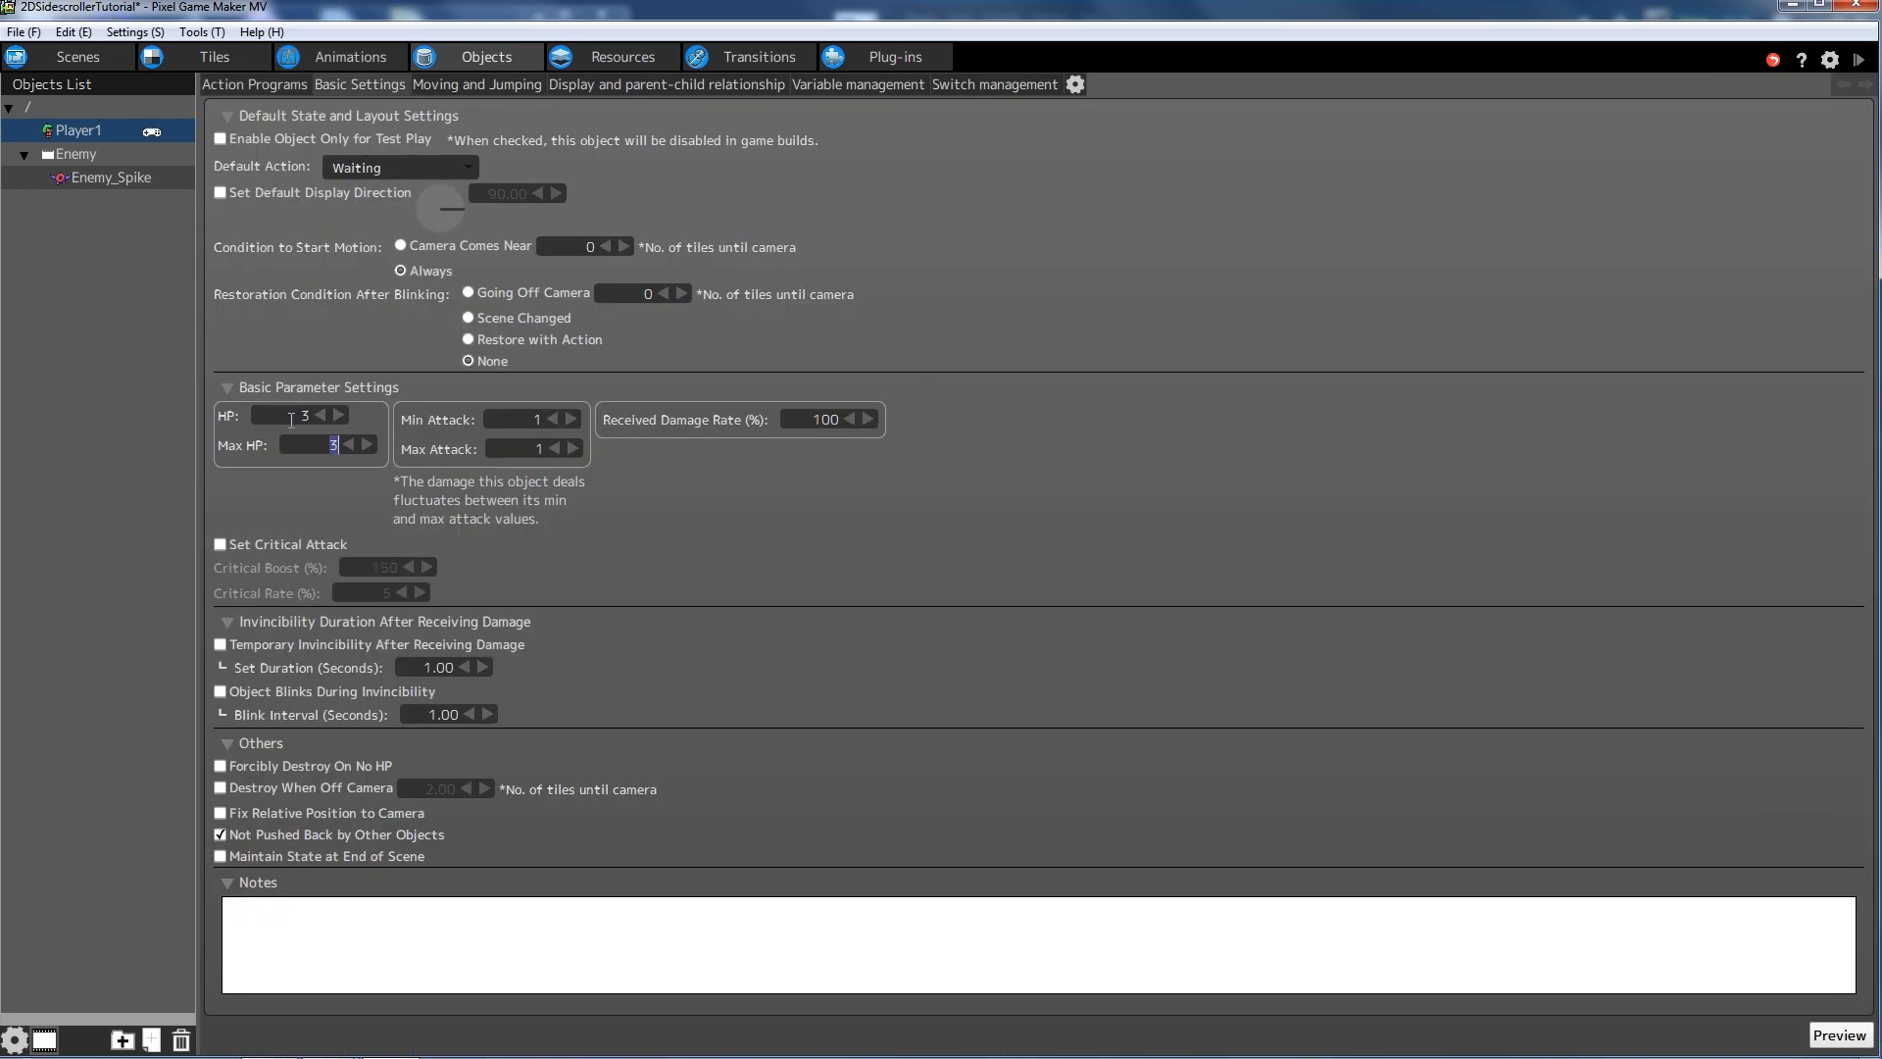
left_click(505, 419)
left_click(288, 419)
left_click(329, 447)
left_click(284, 414)
- Start another test play and jump Player1 onto the platform toward the Enemy_Spikes to test taking damage
left_click(1859, 61)
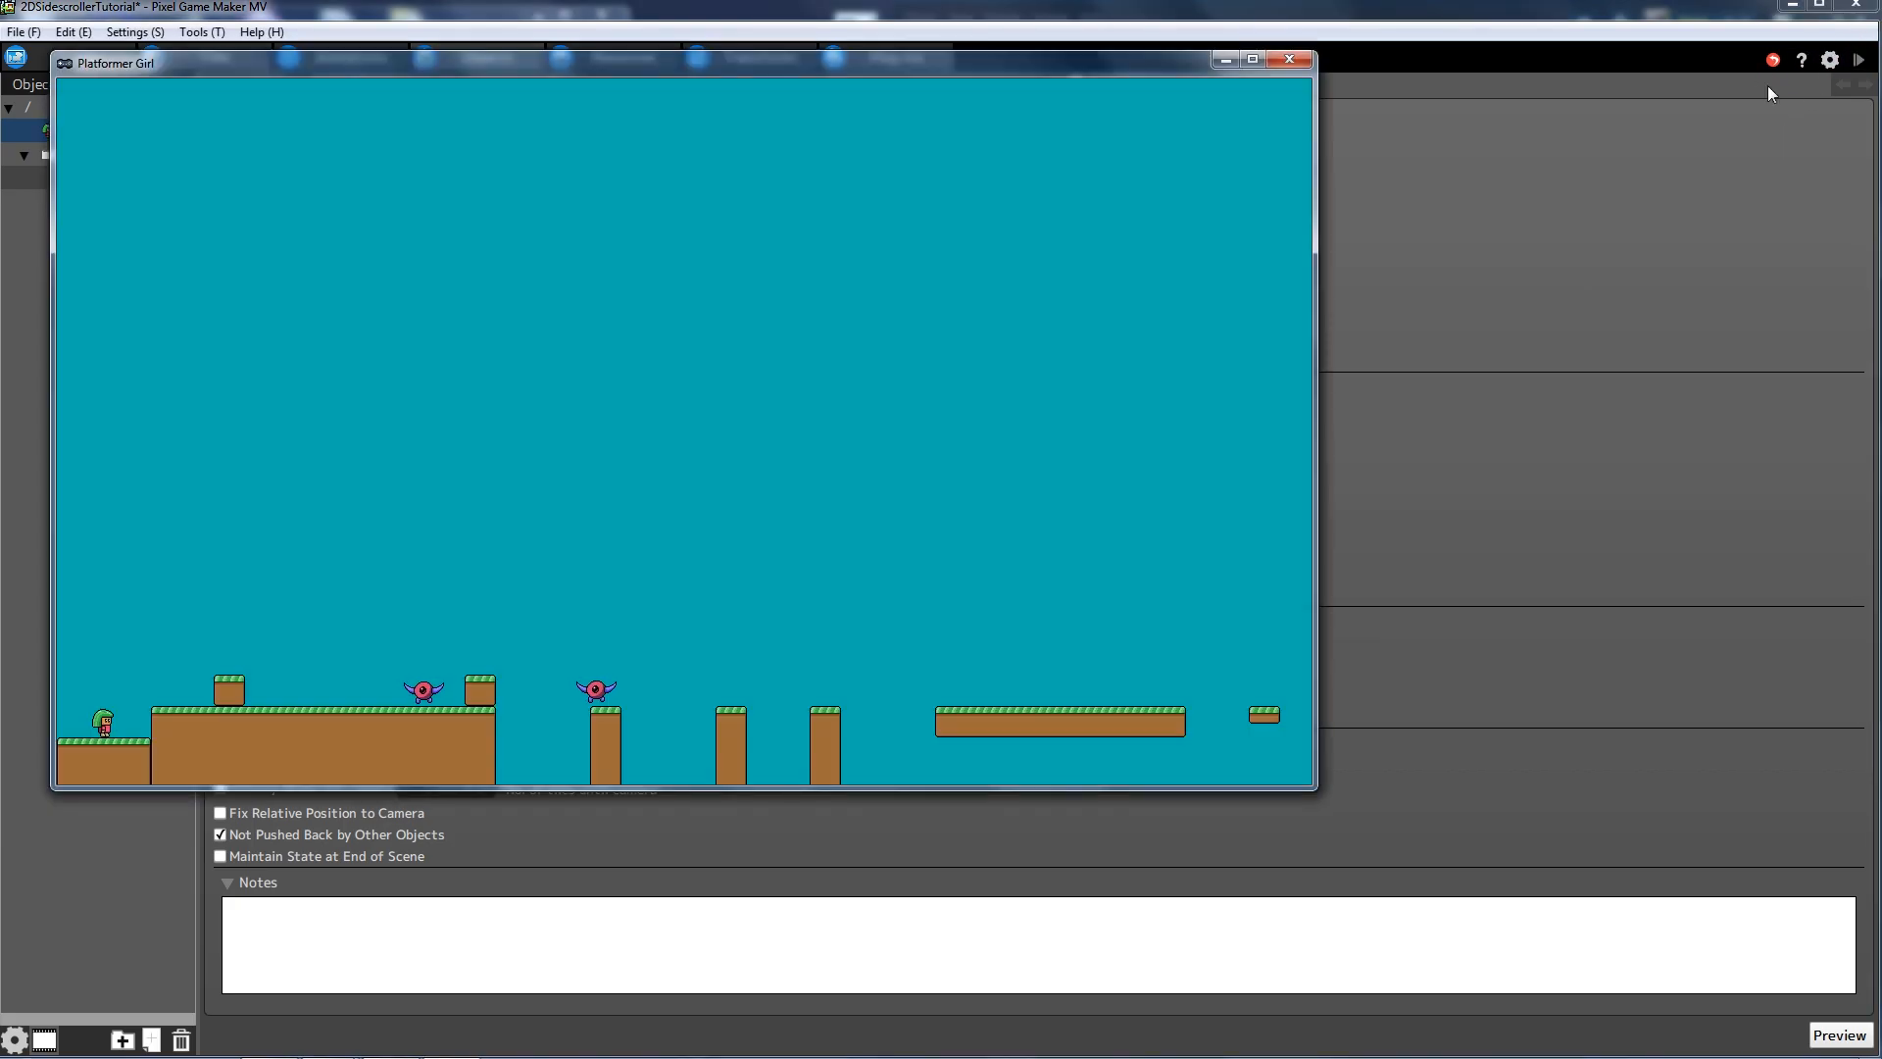
key("z")
key("Right")
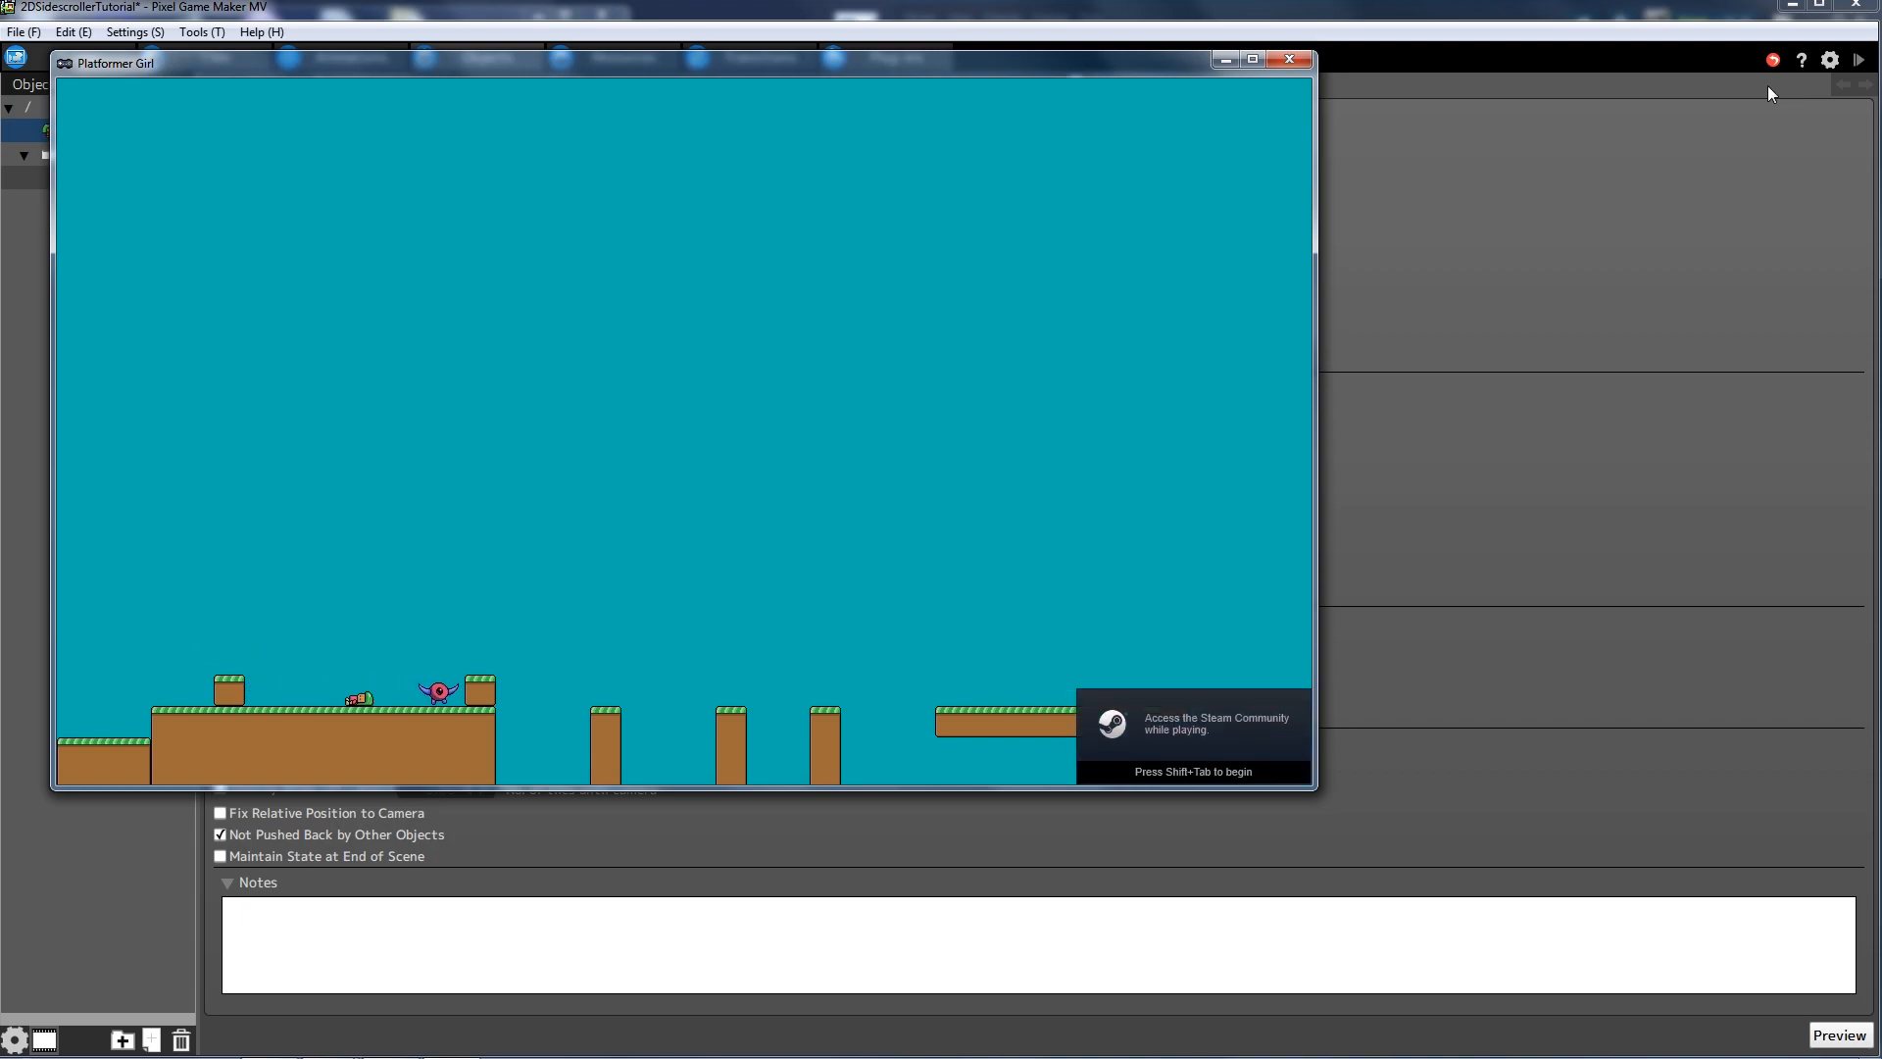
- Close the game and swap the Death motion's directions in Player1's animation so Left faces left and Right faces right
left_click(1288, 61)
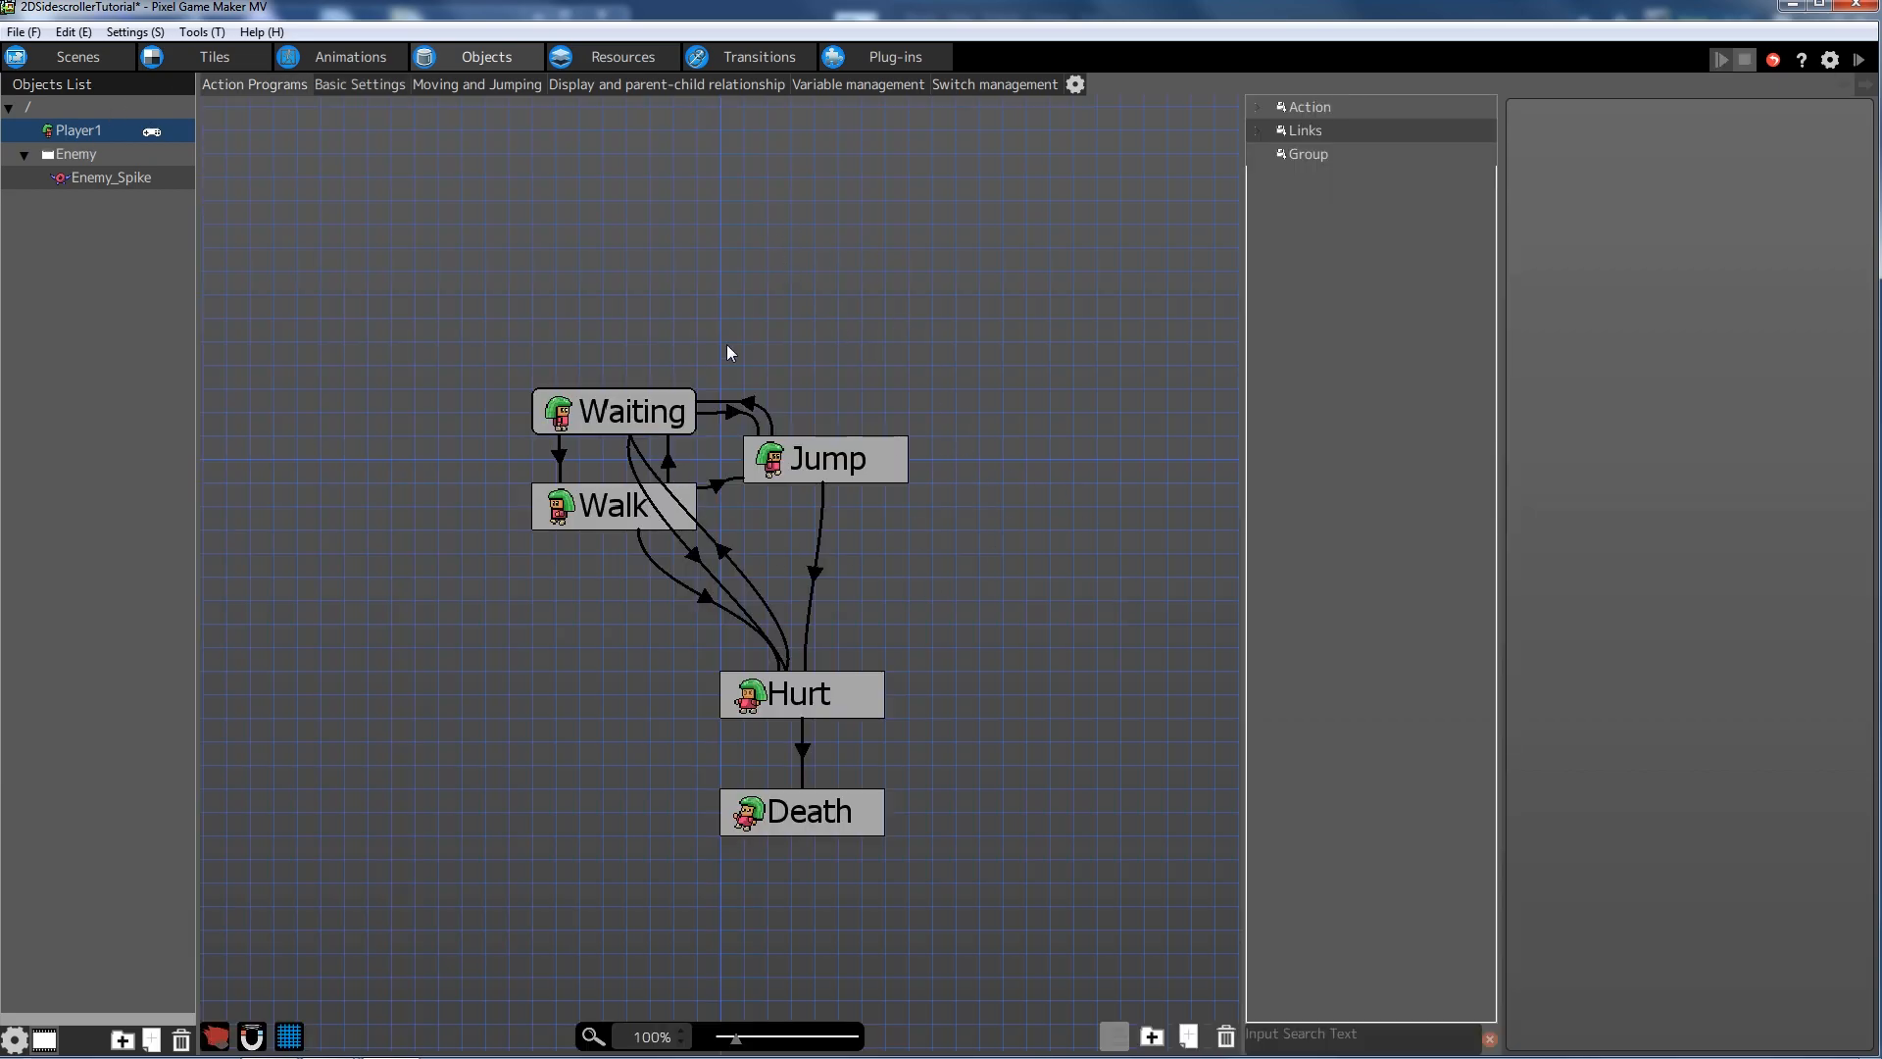
left_click(350, 56)
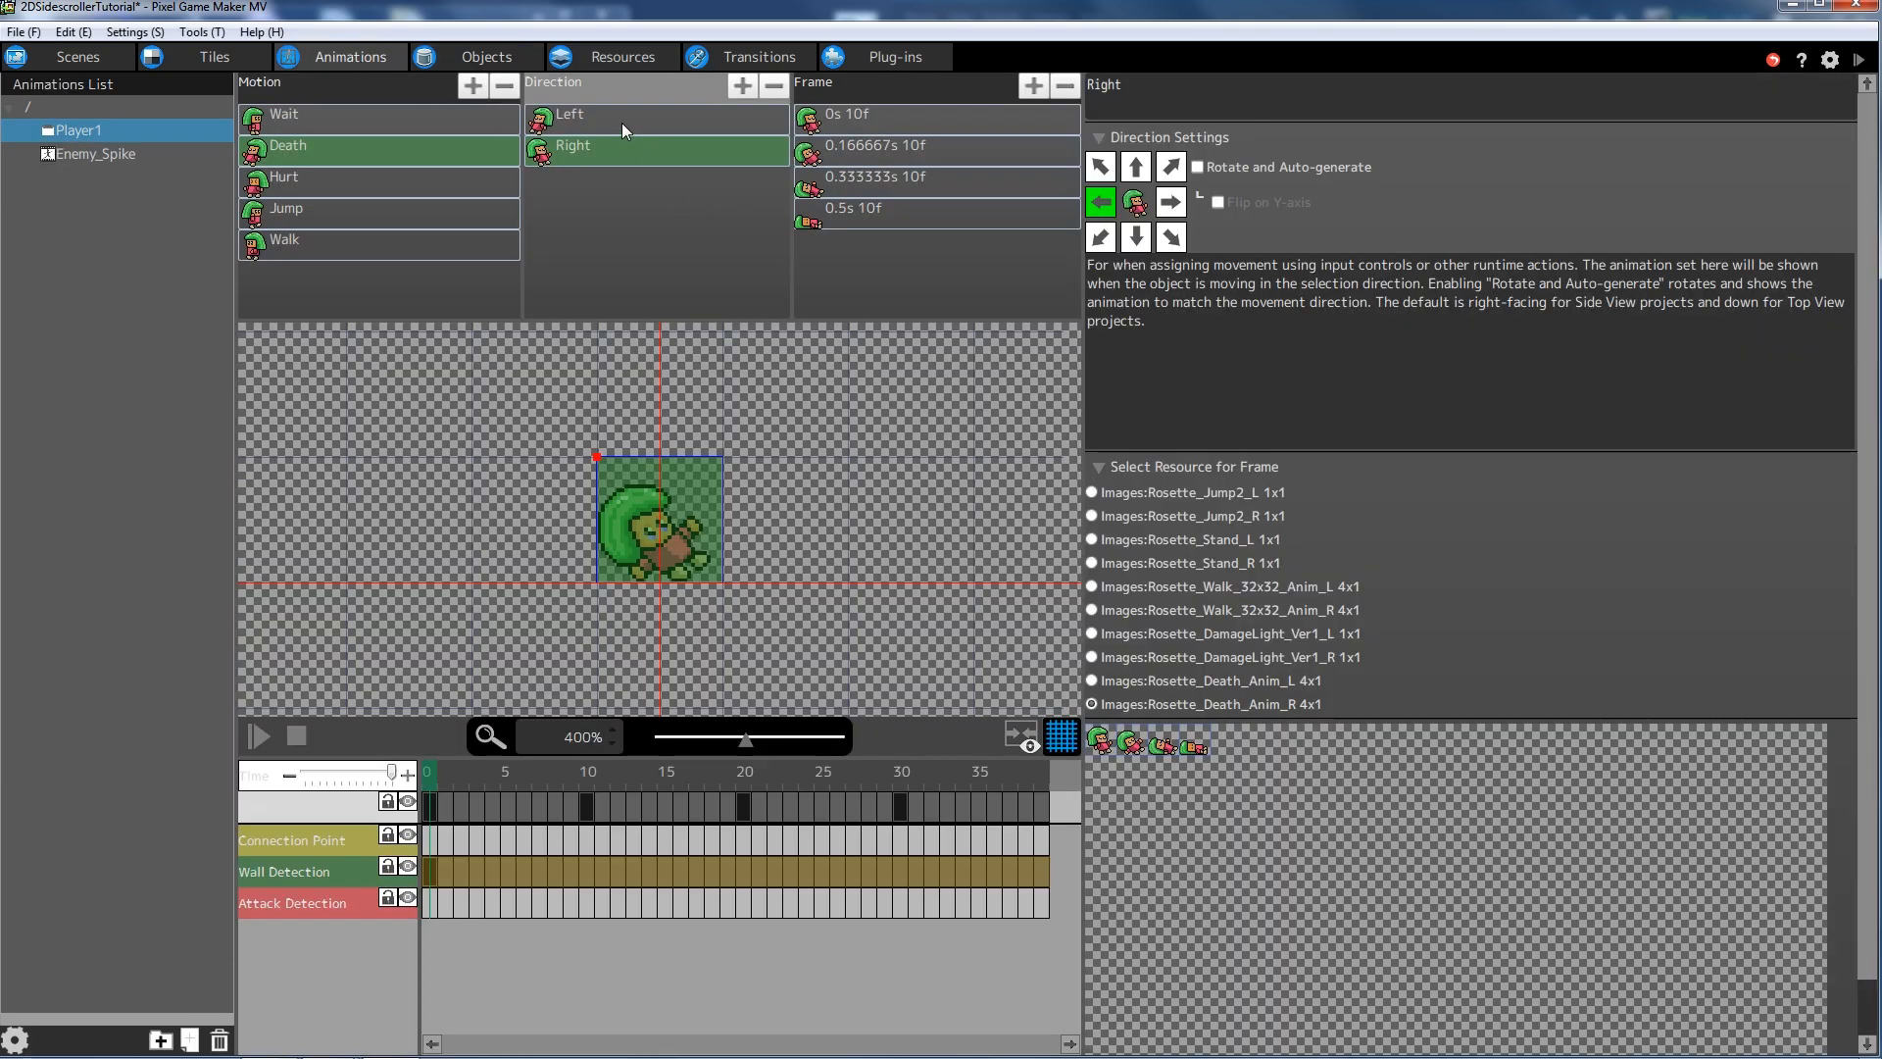
left_click(686, 120)
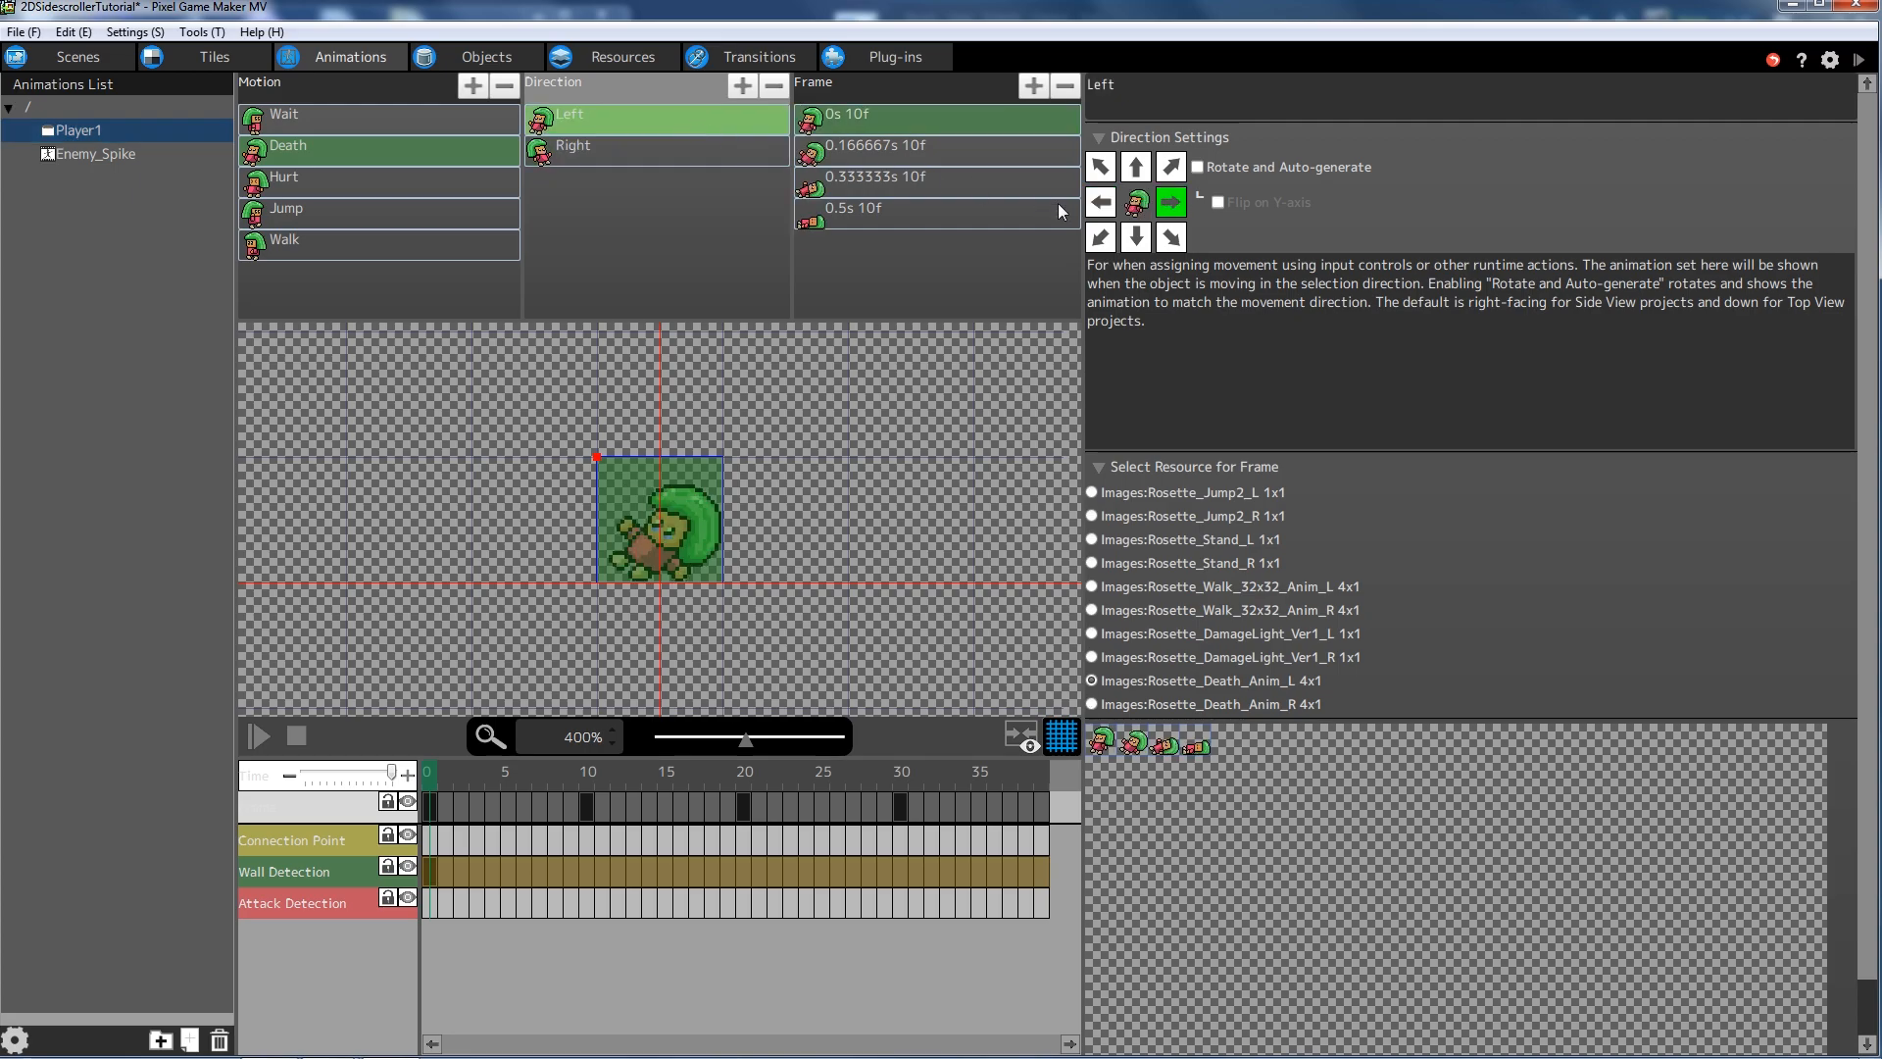
left_click(1171, 206)
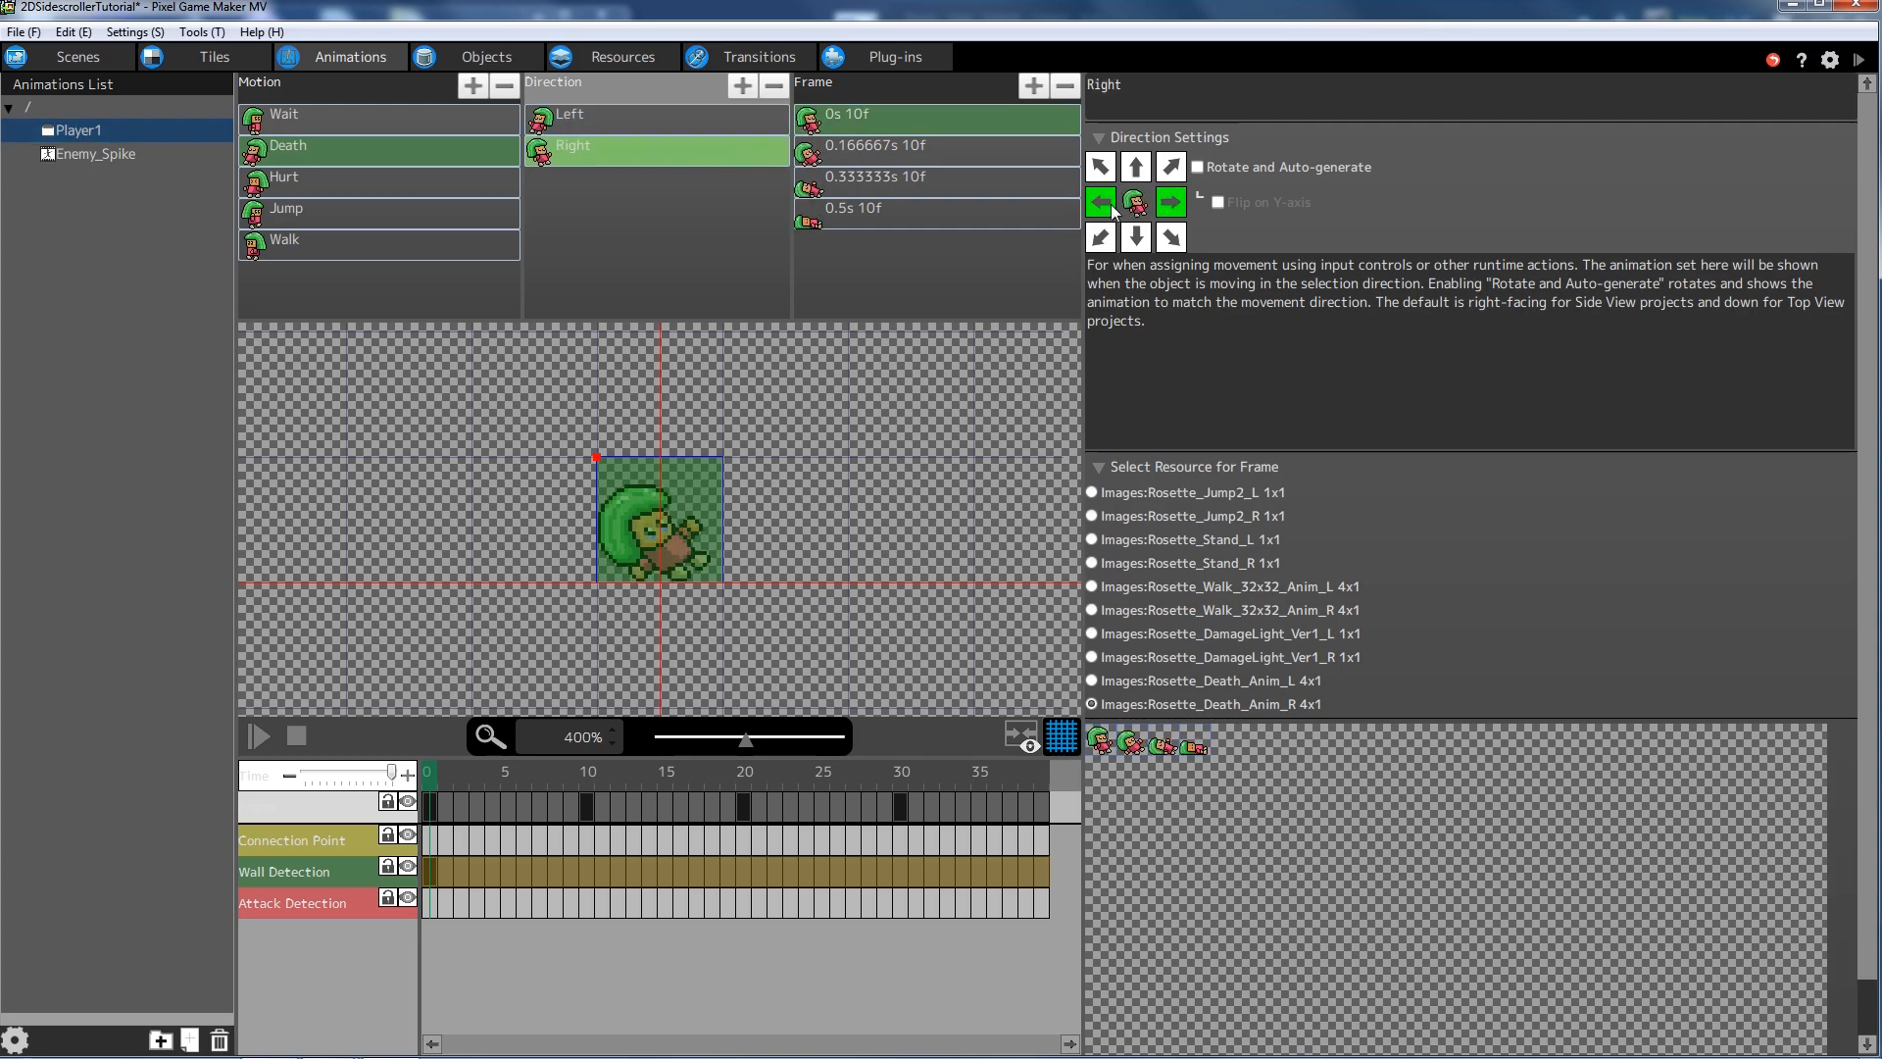
- Swap the Hurt motion's direction settings in Player1's animation so Left faces left and Right faces right
left_click(372, 180)
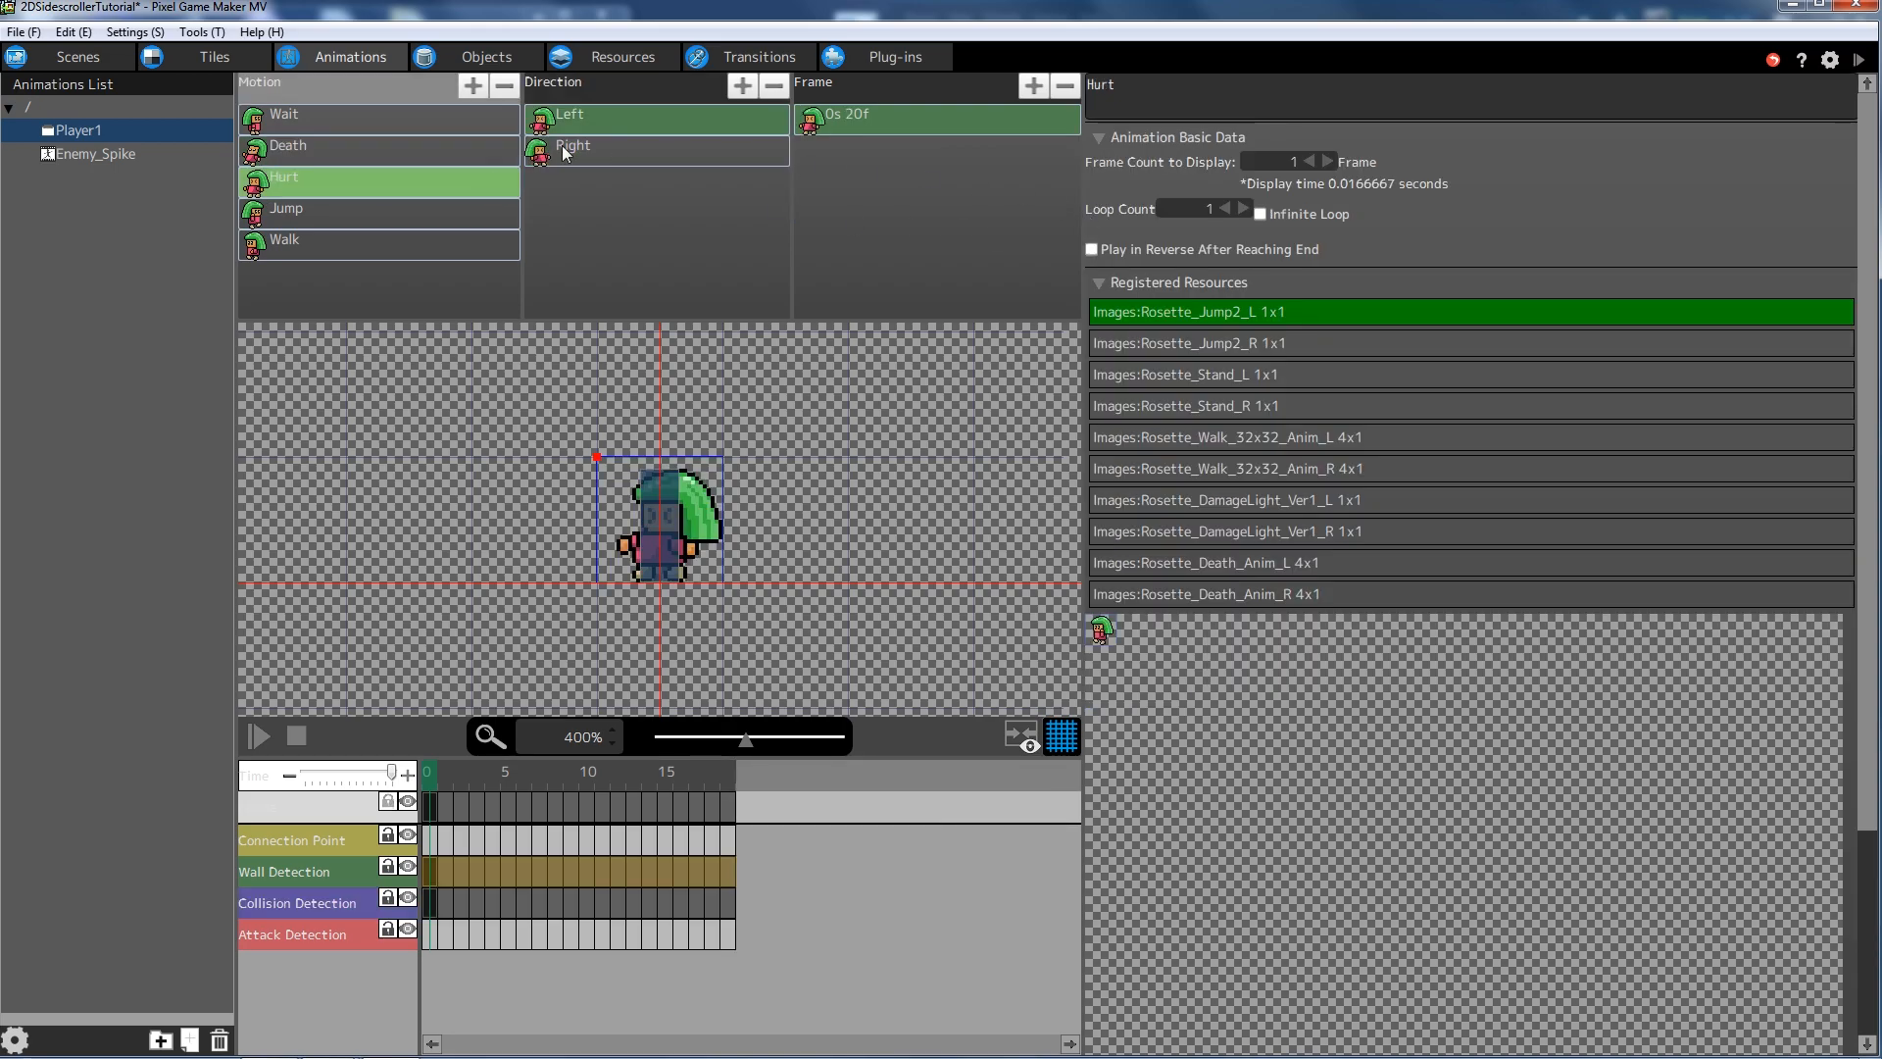
left_click(690, 119)
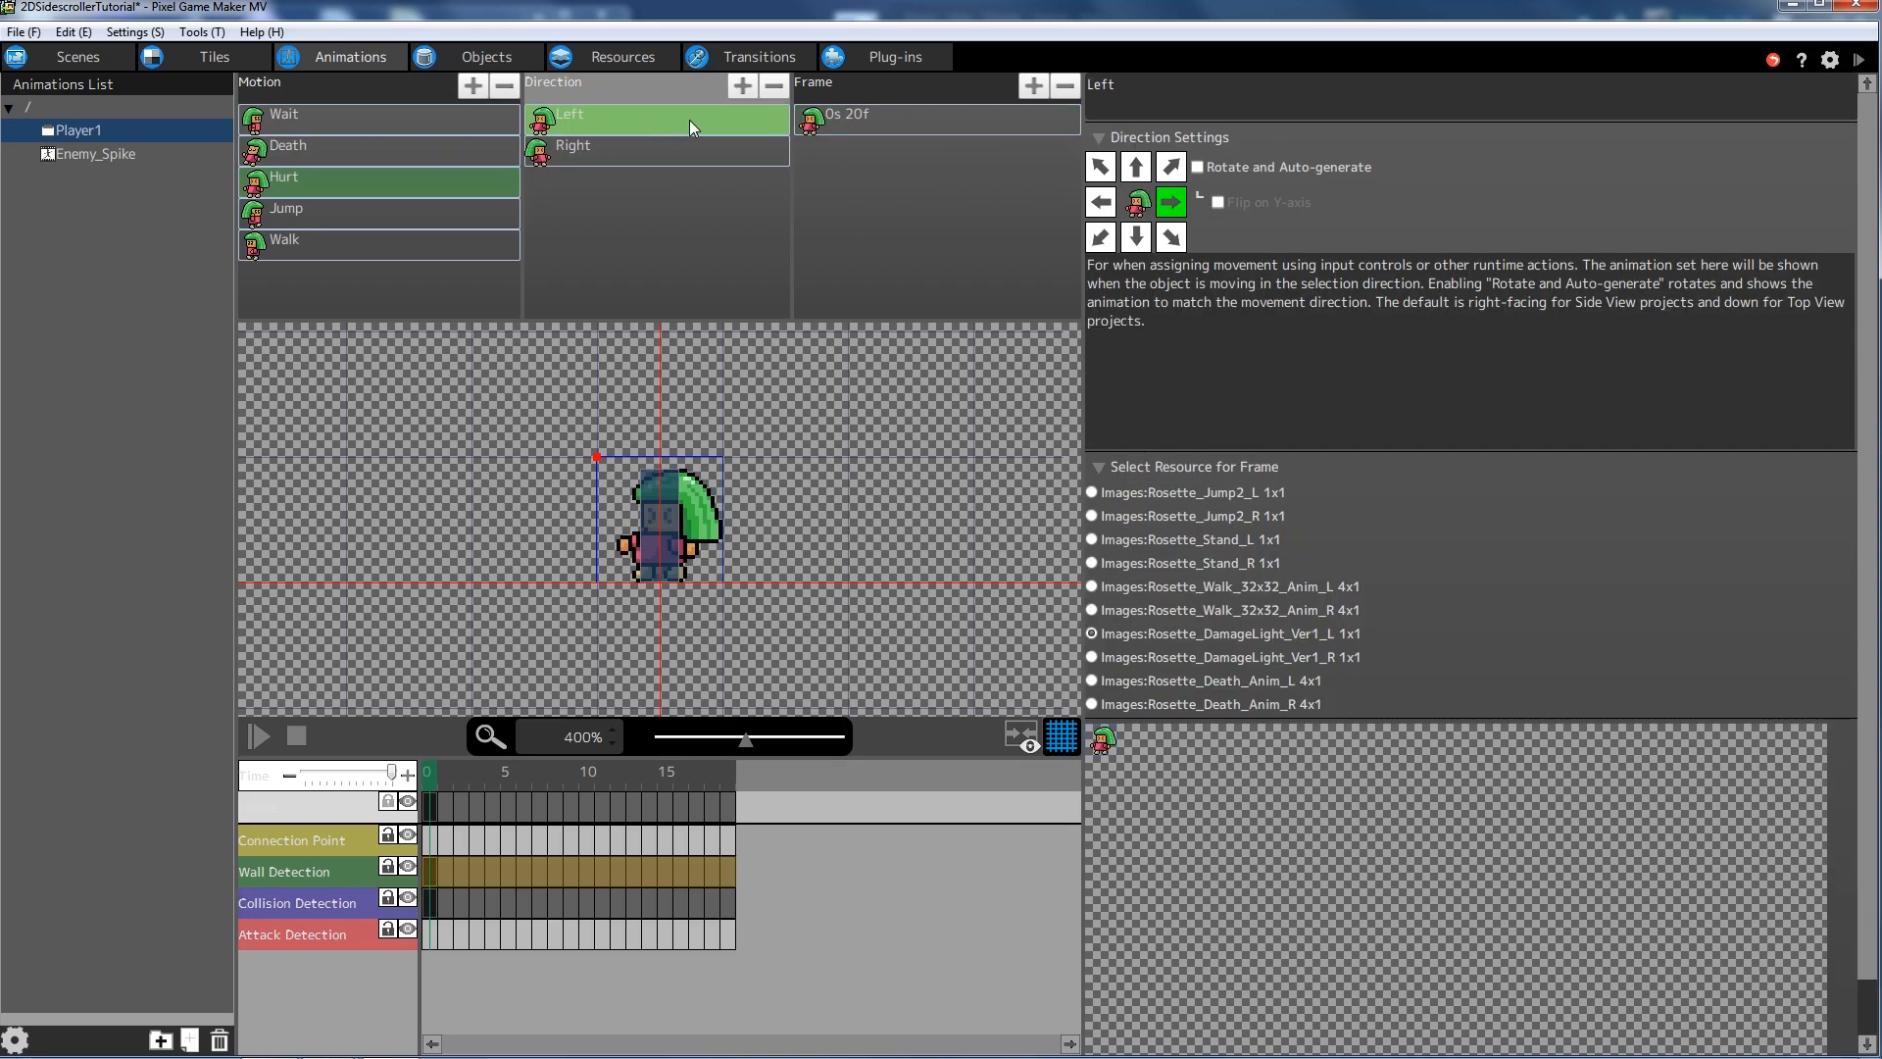
left_click(1101, 202)
left_click(655, 155)
left_click(1171, 201)
left_click(1102, 202)
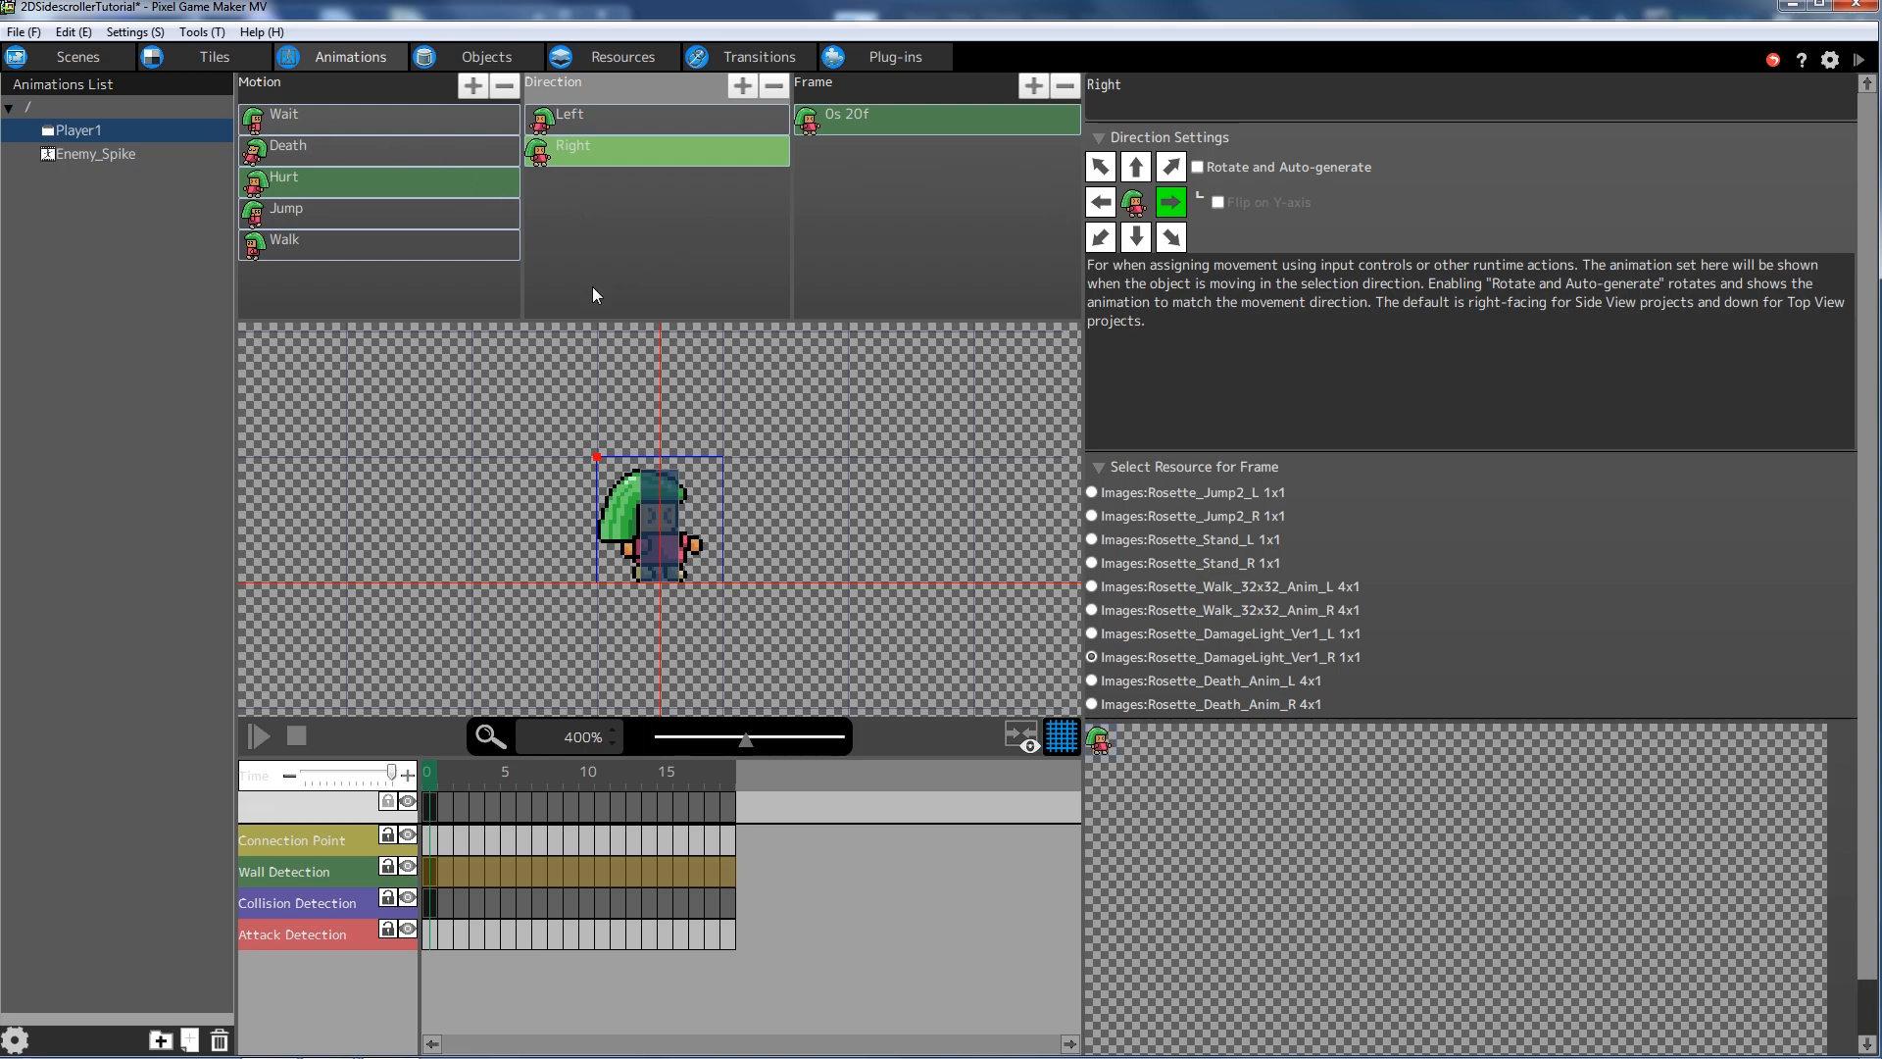
- Save the project and test-play Level 1, moving and jumping Player1 into the Enemy_Spike to check the hurt and death directions, closing the game when done
left_click(23, 31)
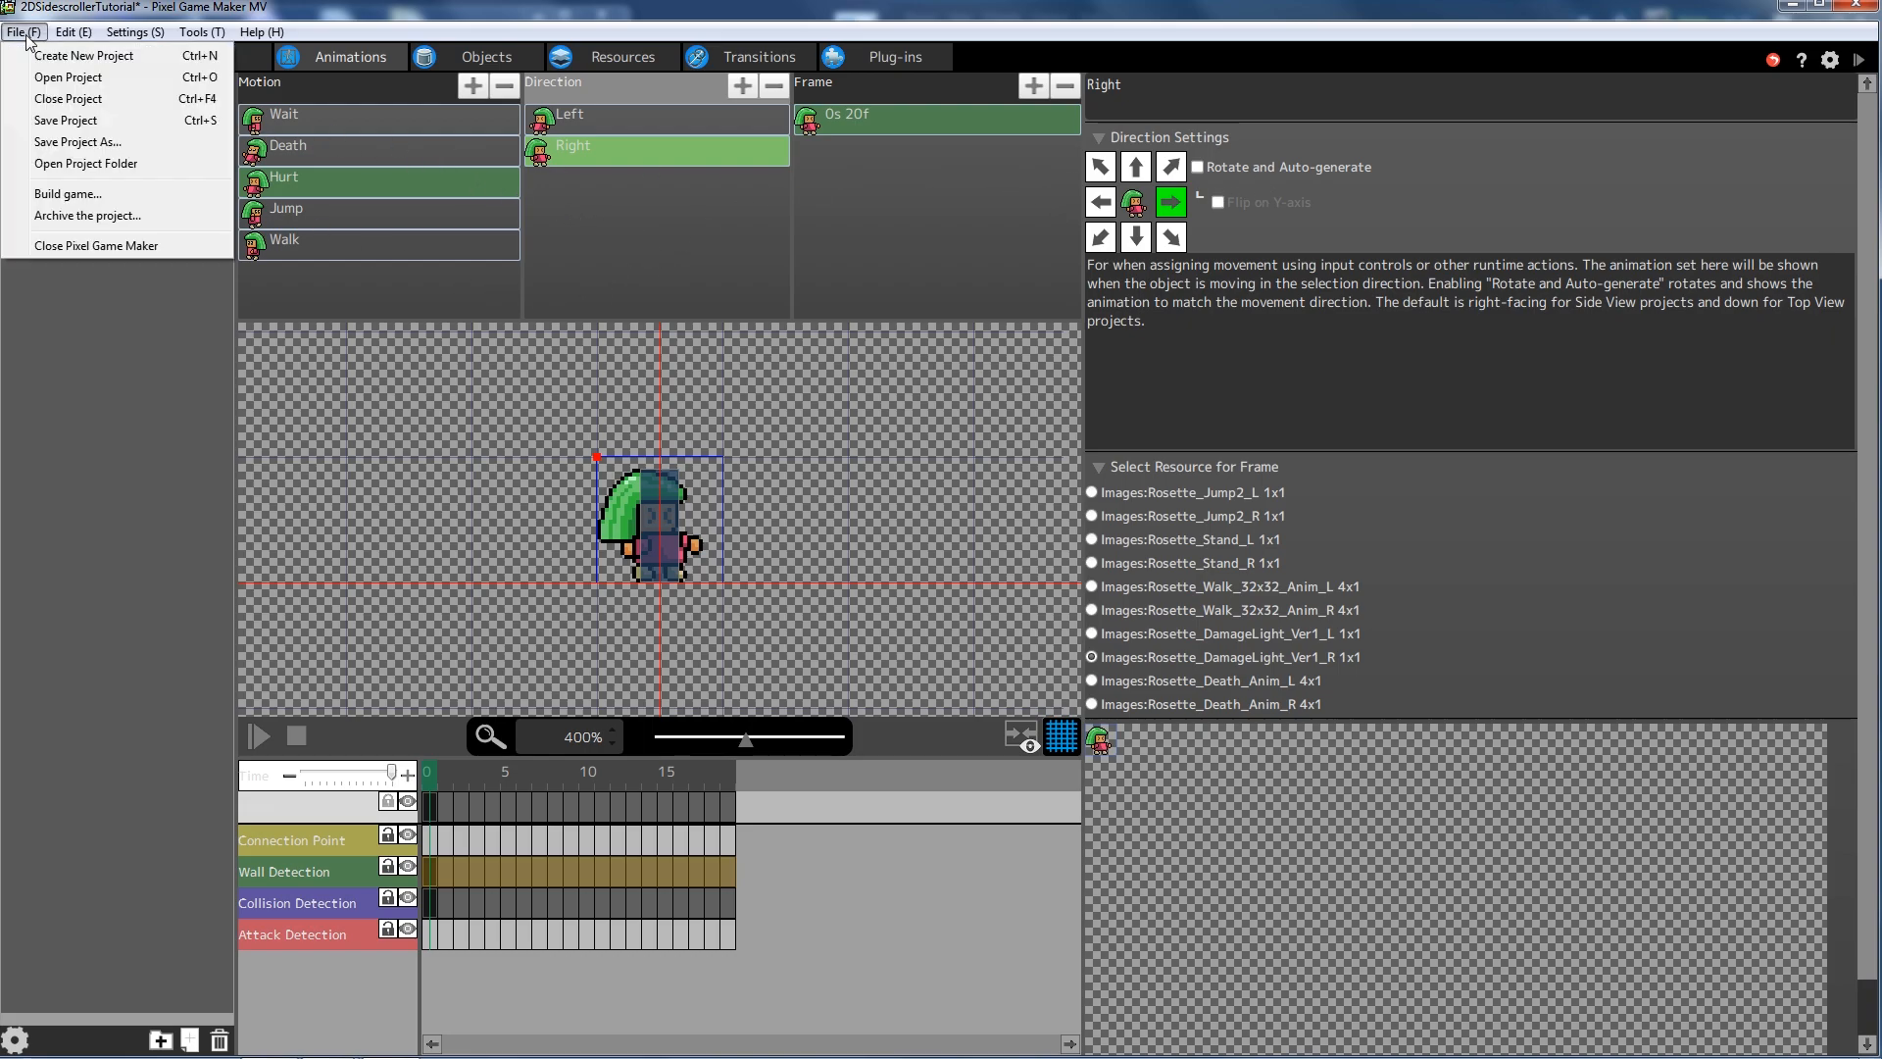
left_click(77, 123)
left_click(1858, 59)
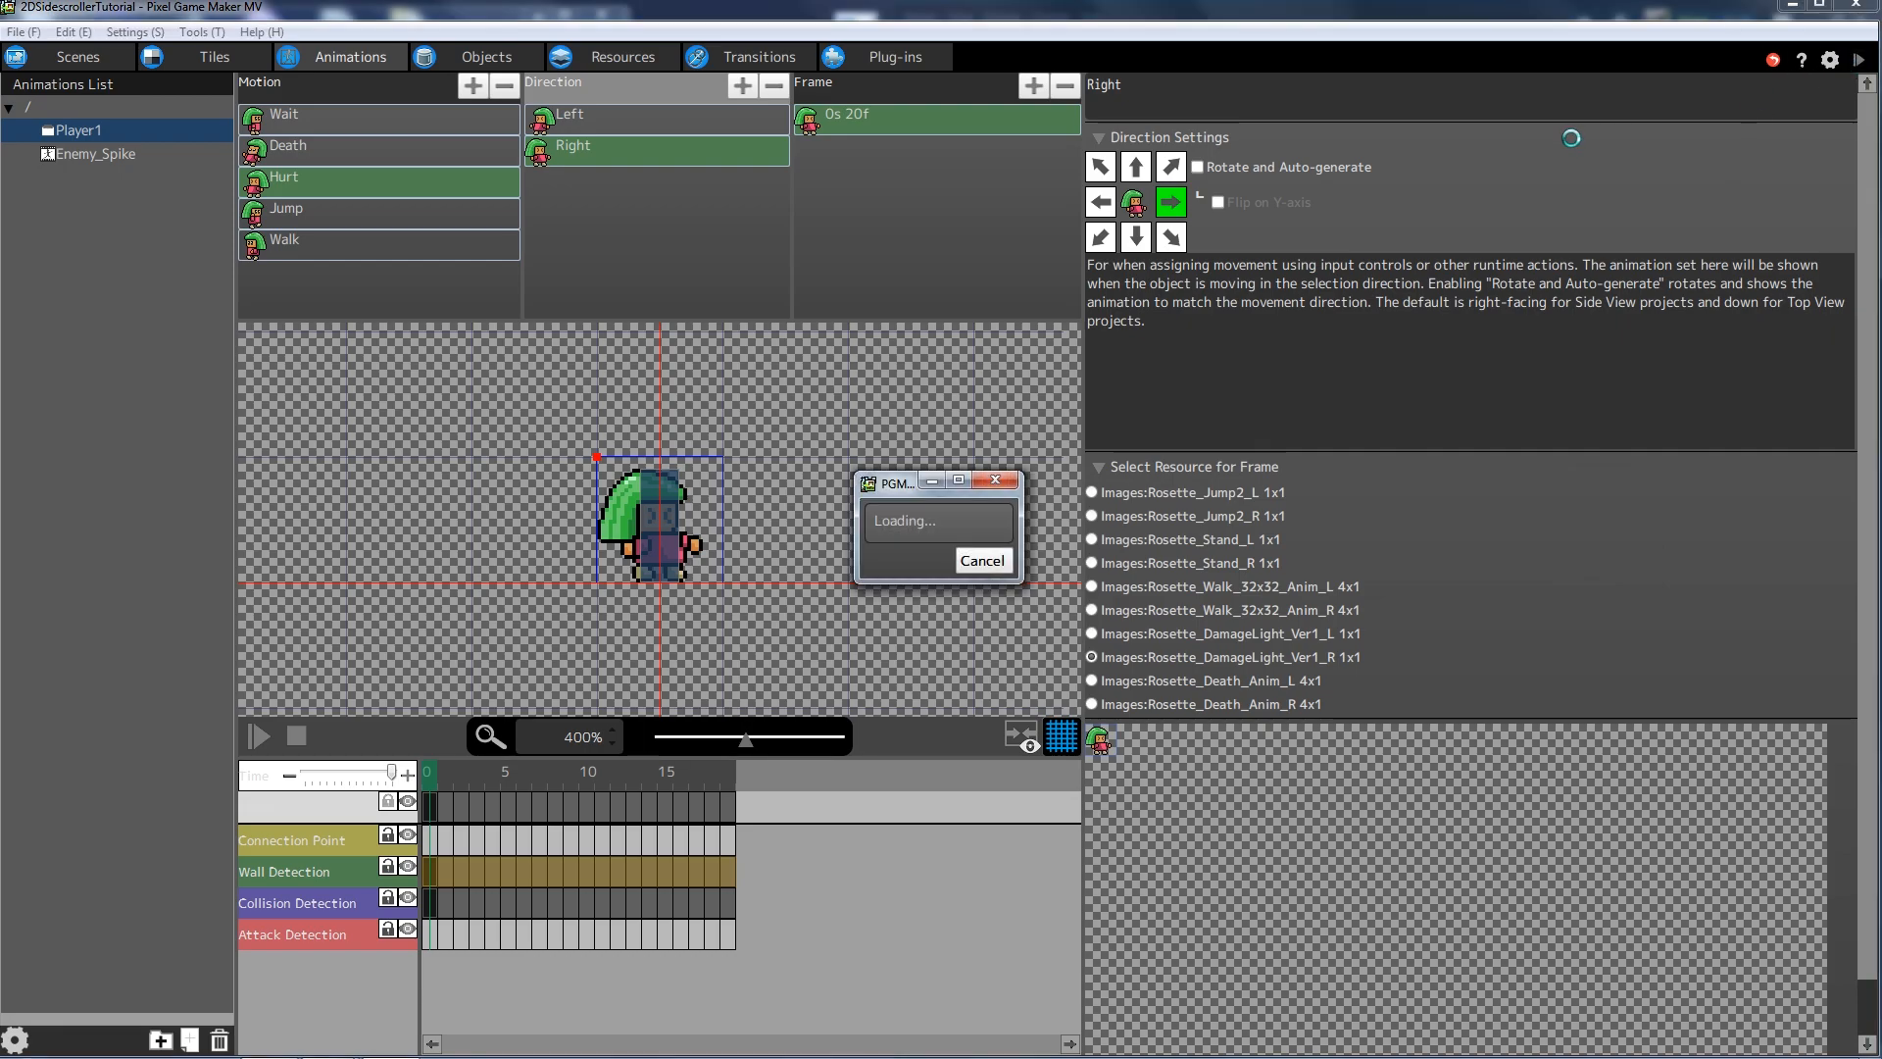
key("Right")
key("z")
key("Left")
key("Right")
key("Left")
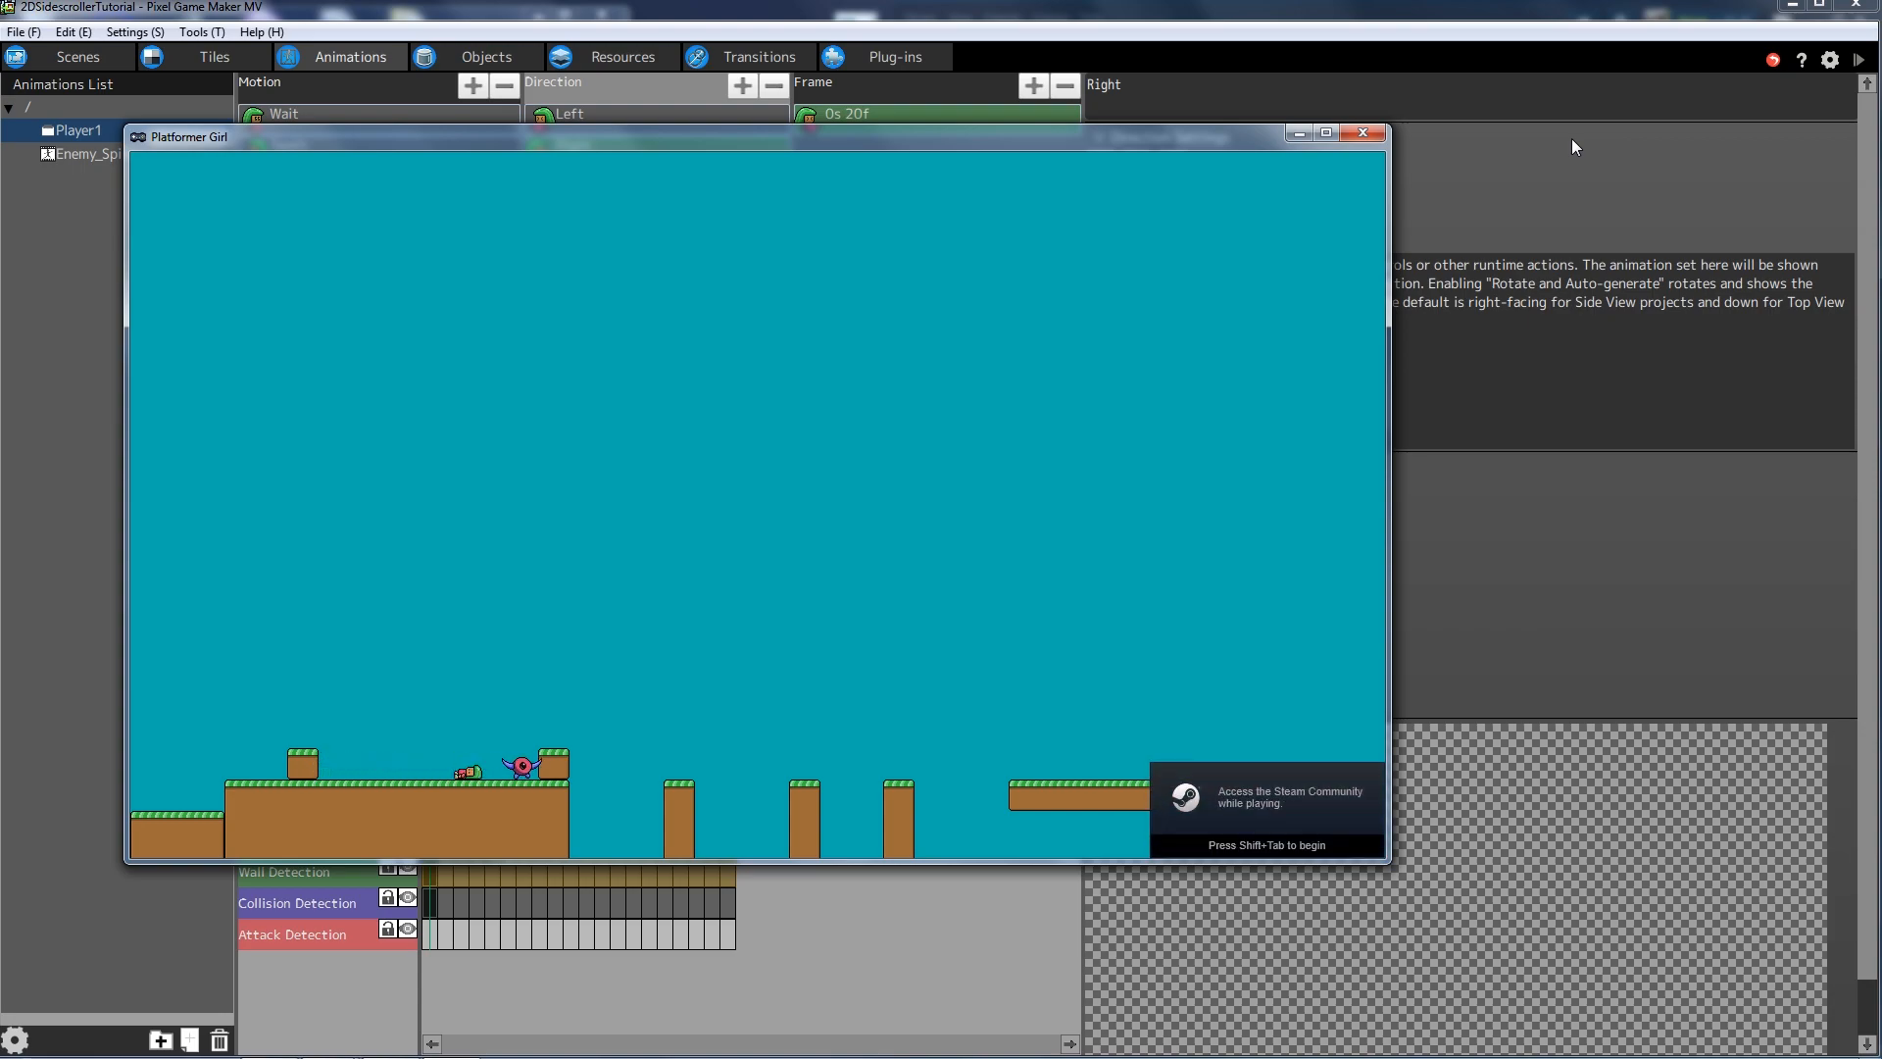
left_click(1365, 135)
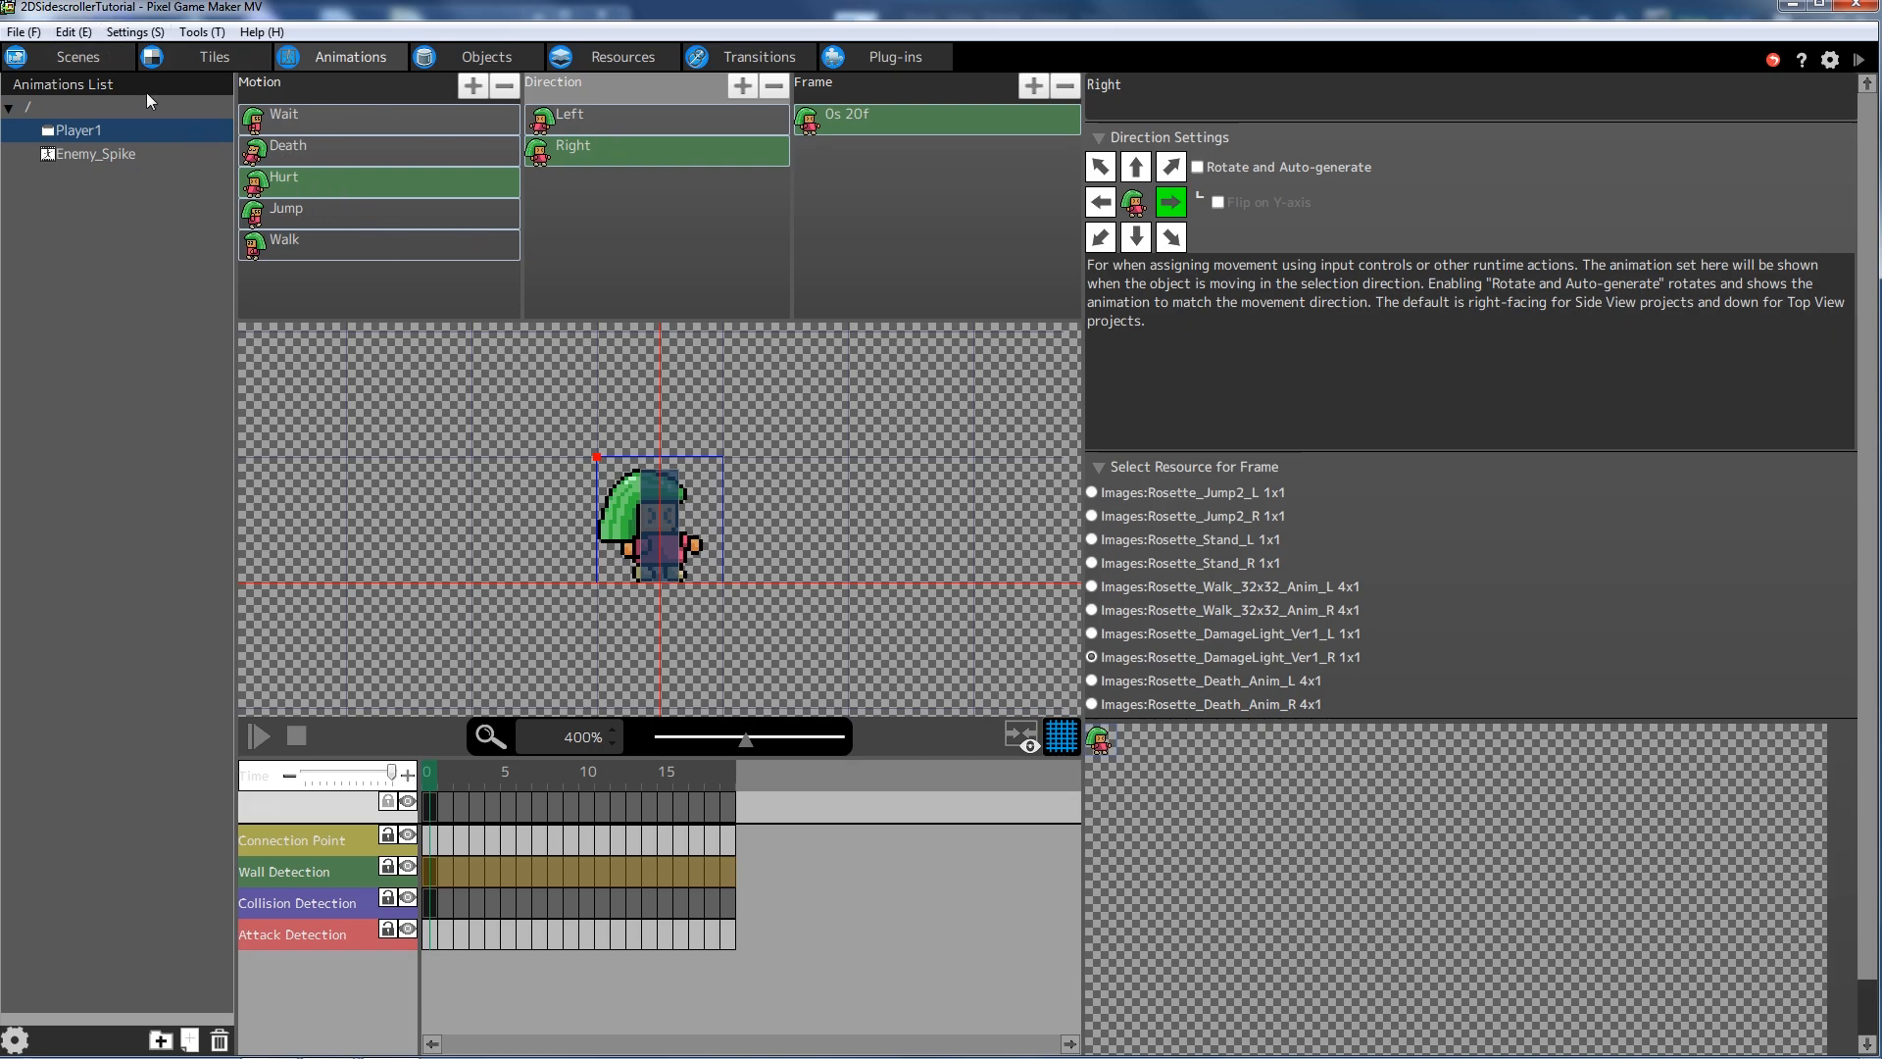
- Open the Level 1 scene and switch to its Map layer with the platforms and enemies
left_click(73, 57)
left_click(201, 704)
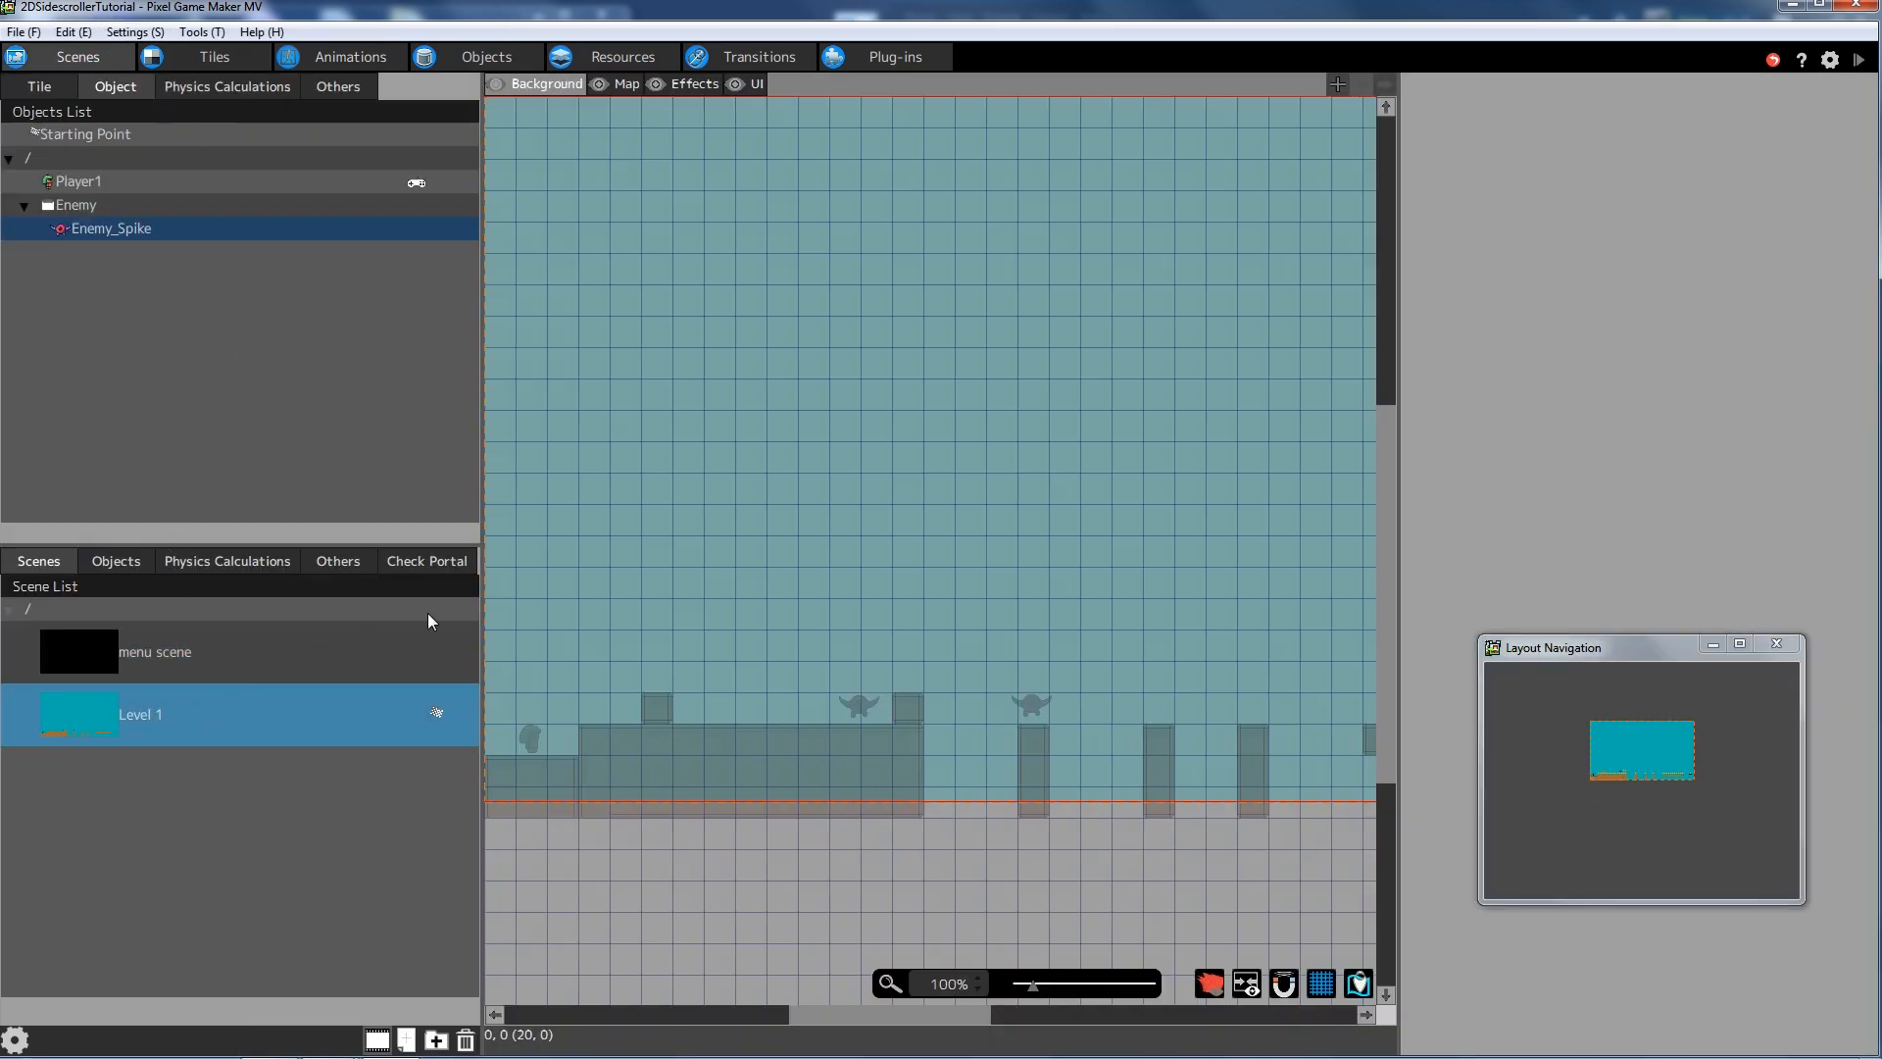
left_click(624, 85)
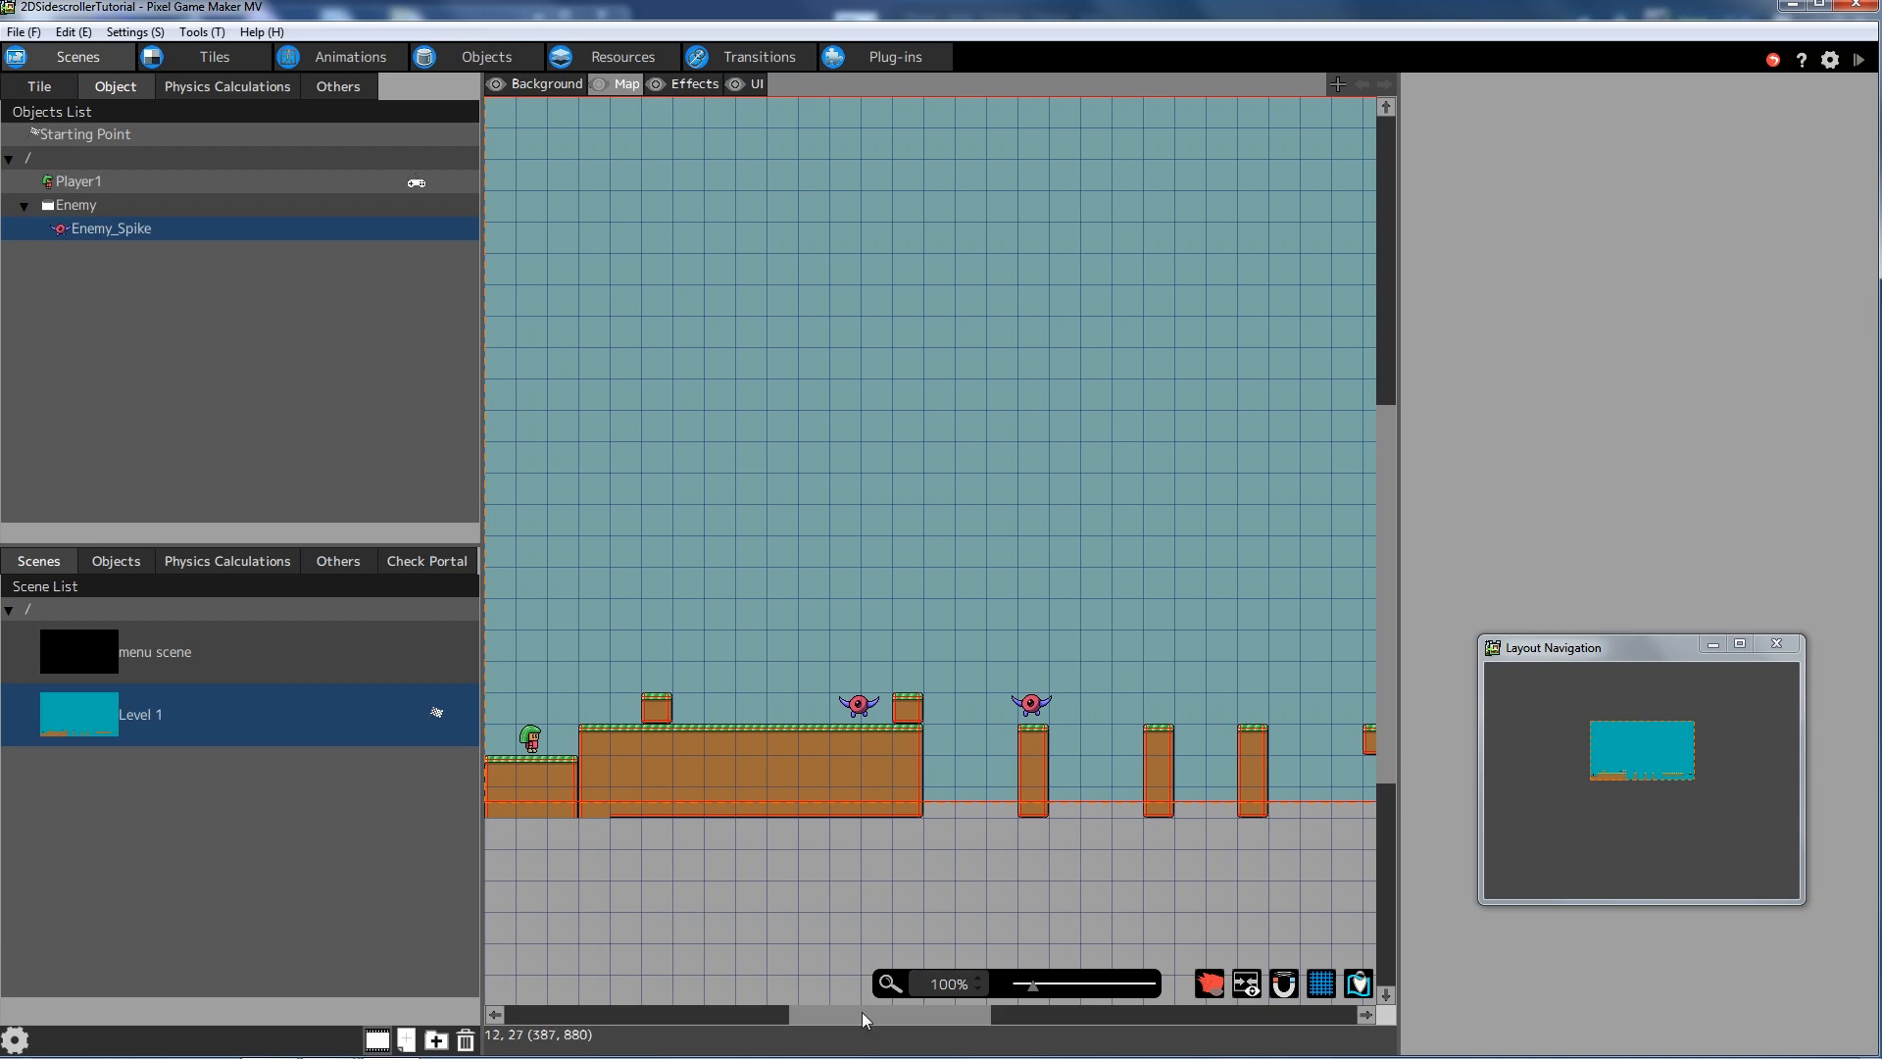
mouse_move(856, 1009)
left_mouse_down()
mouse_move(990, 1030)
mouse_move(856, 998)
left_mouse_up()
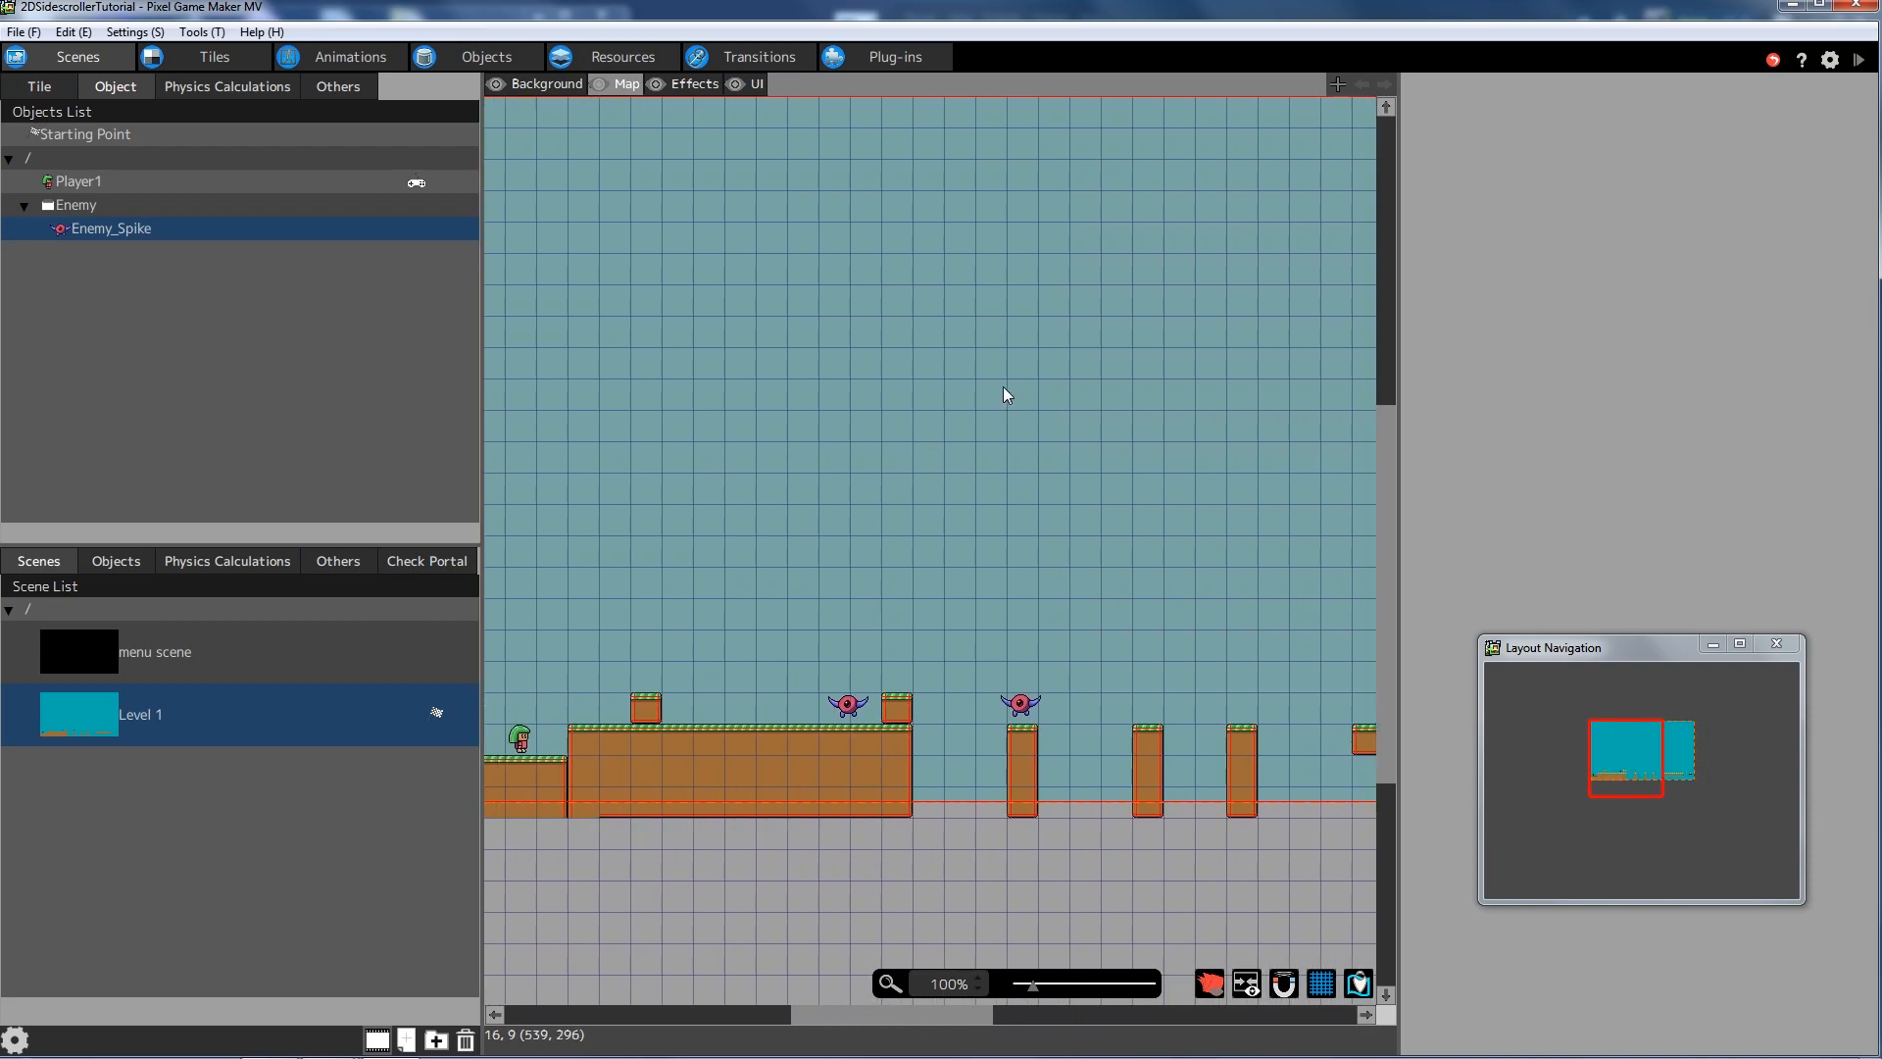